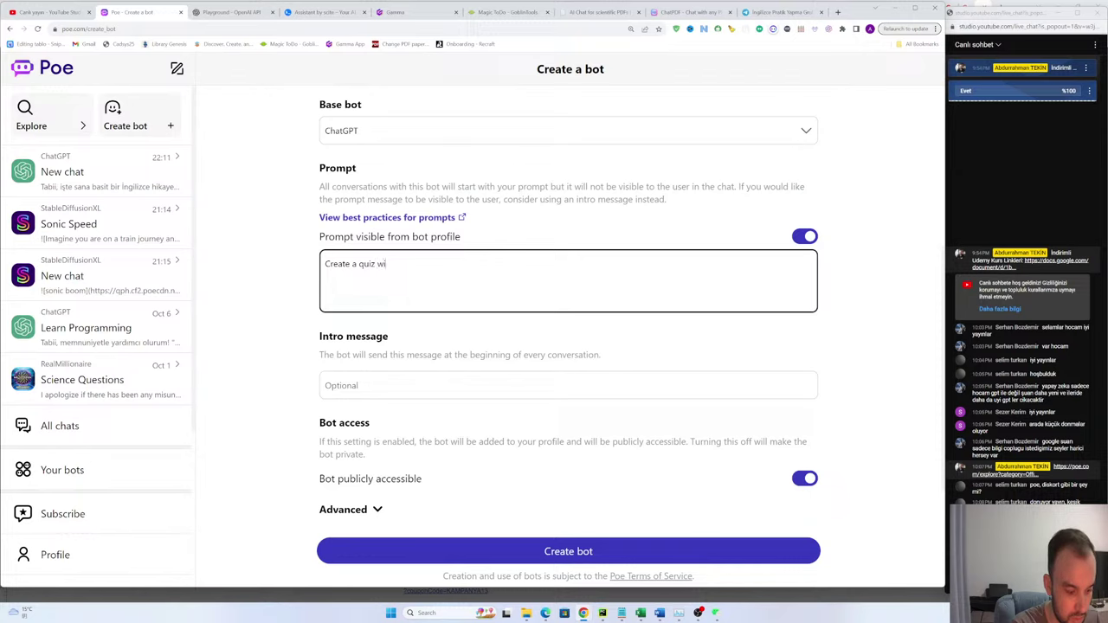
# Step: Write the start of the bot's prompt as "Create a quiz with 5 questions thay have 3 options, and"
pyautogui.write('q')
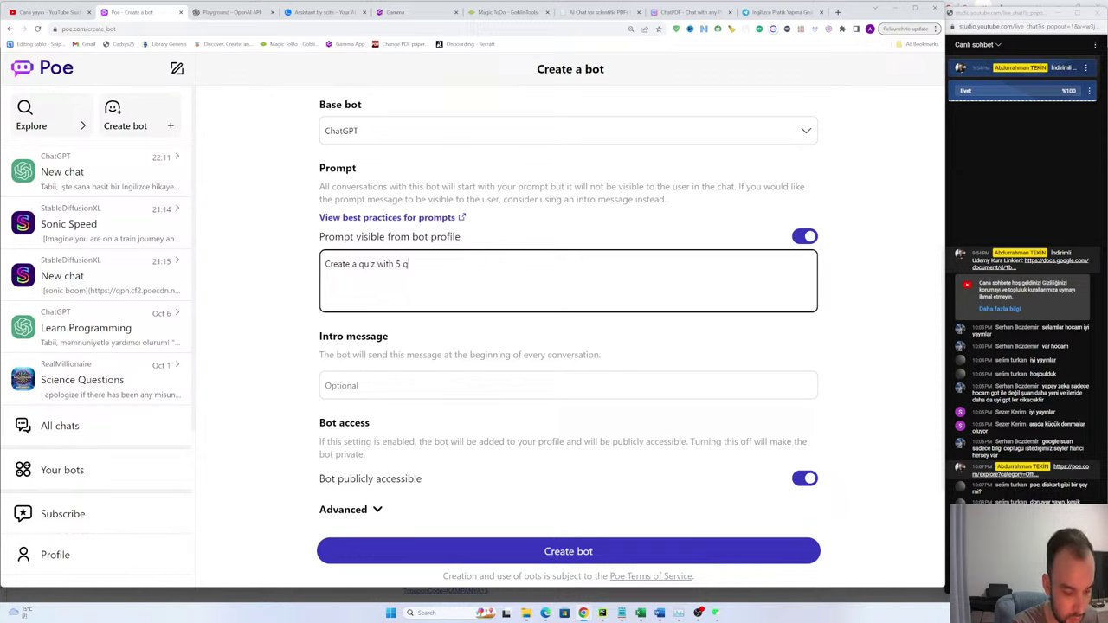
pyautogui.write('uestions')
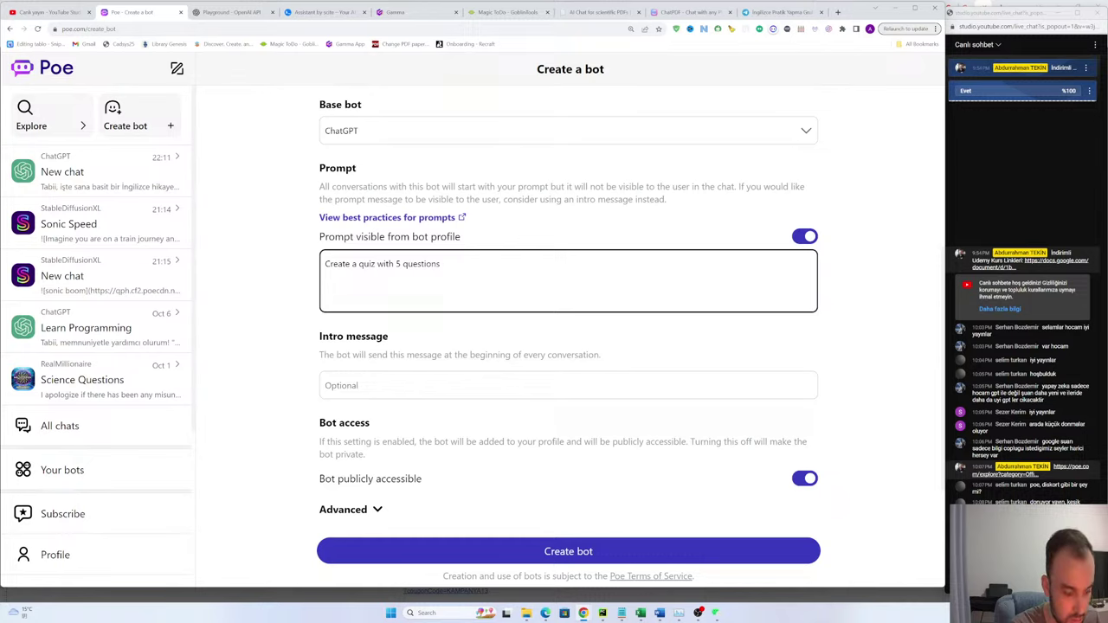
pyautogui.write(' thay has')
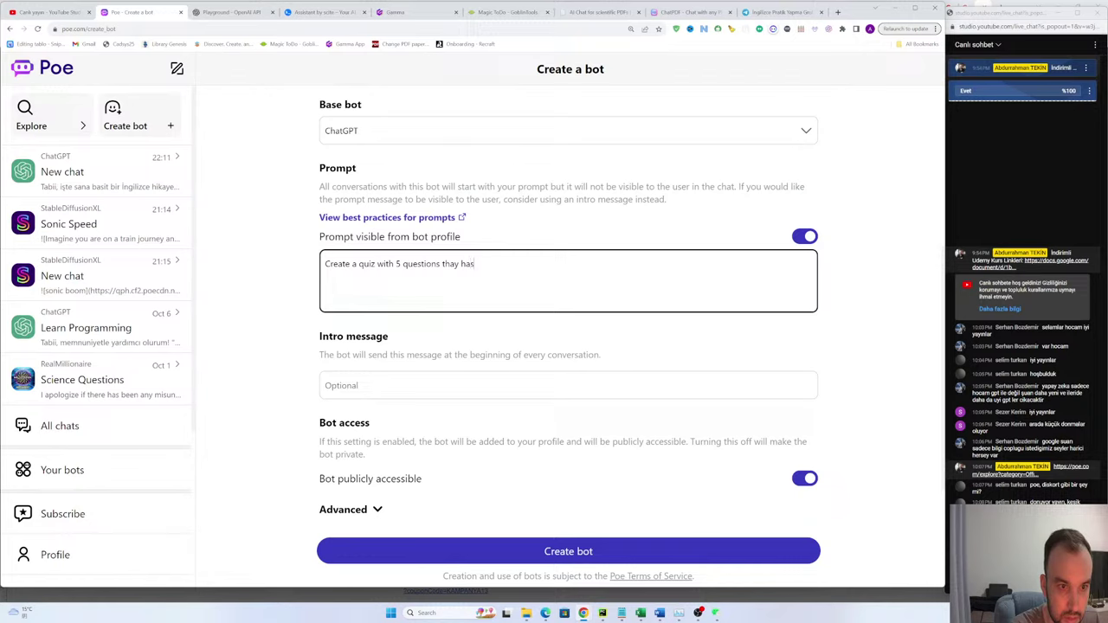
pyautogui.press('BackSpace')
pyautogui.write('ve ')
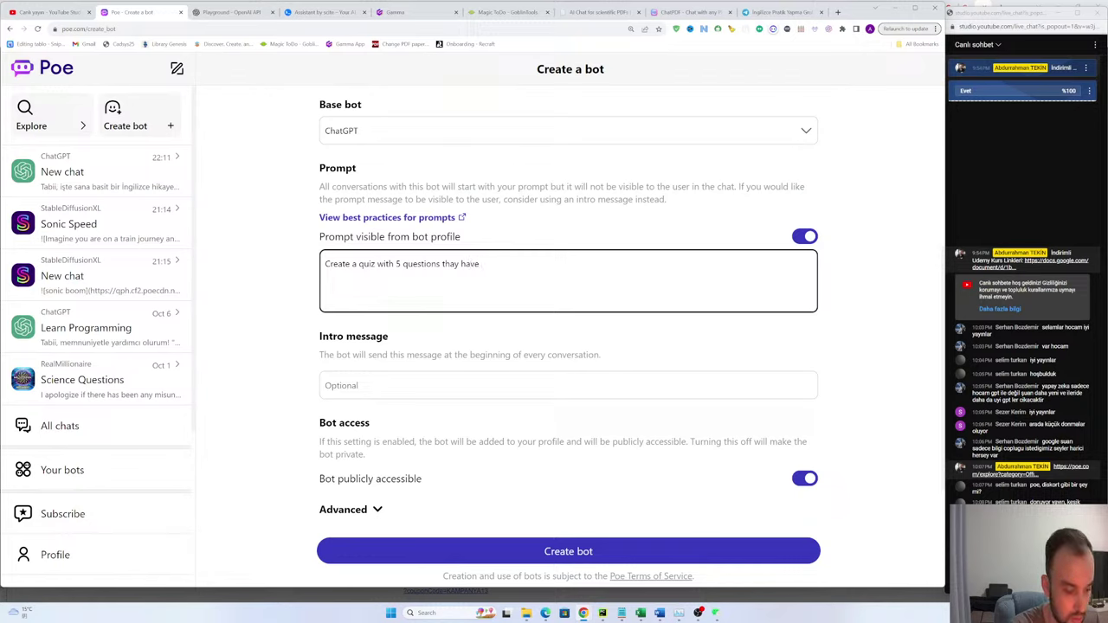
pyautogui.write('3 o')
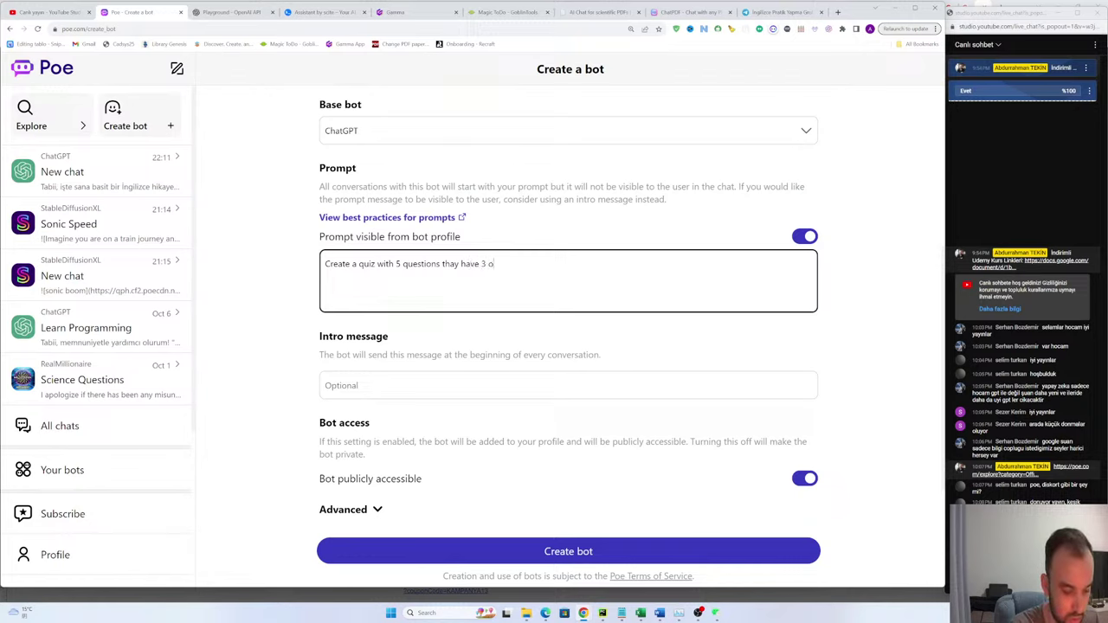
pyautogui.write('ption')
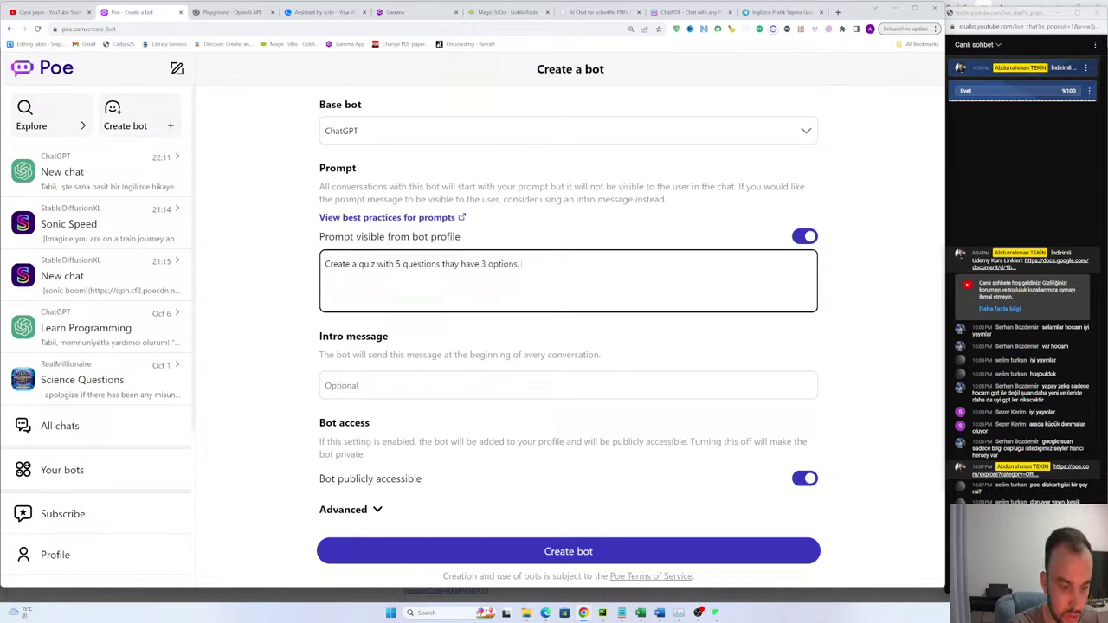
pyautogui.write('s, and')
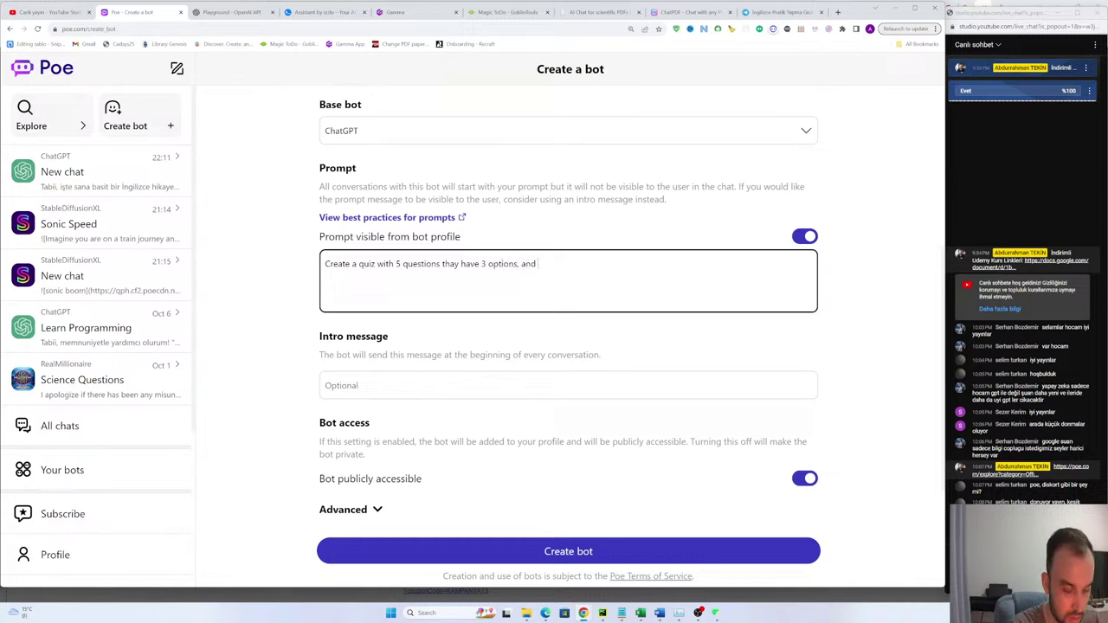
# Step: Complete the bot's prompt with "give the corect option about the following text:" and create the bot
pyautogui.write(' give the co')
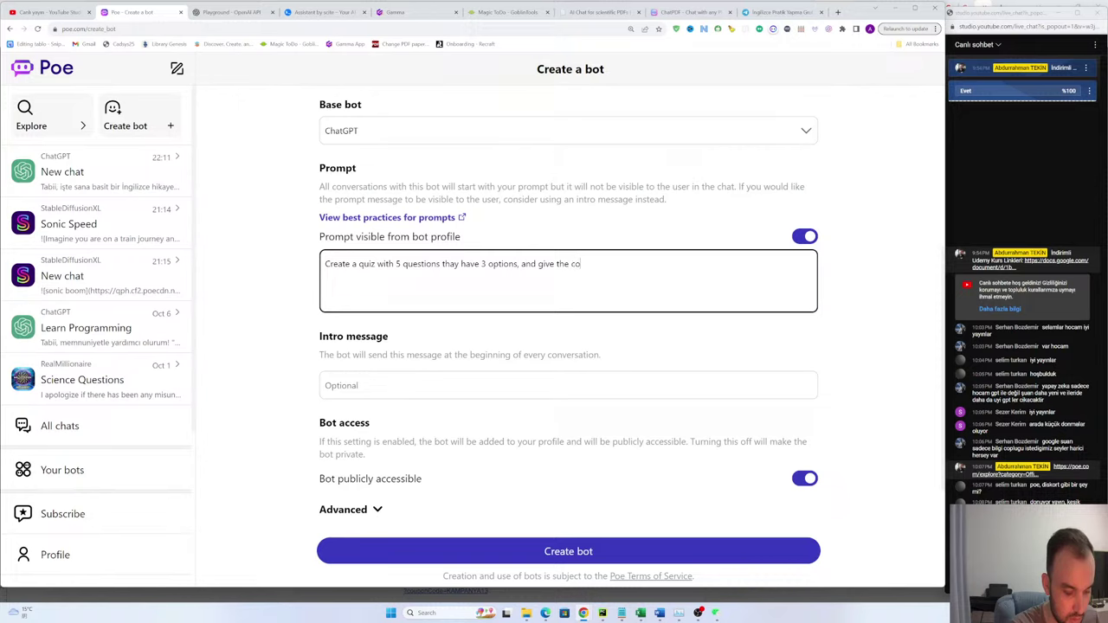
pyautogui.write('rect option a')
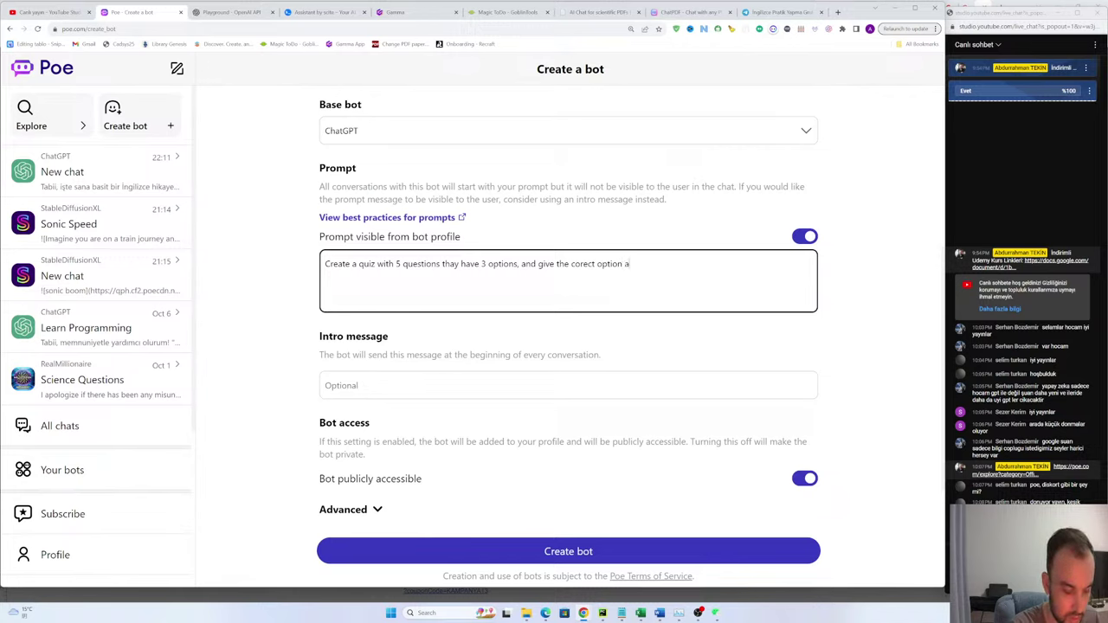
pyautogui.press('BackSpace')
pyautogui.press('BackSpace')
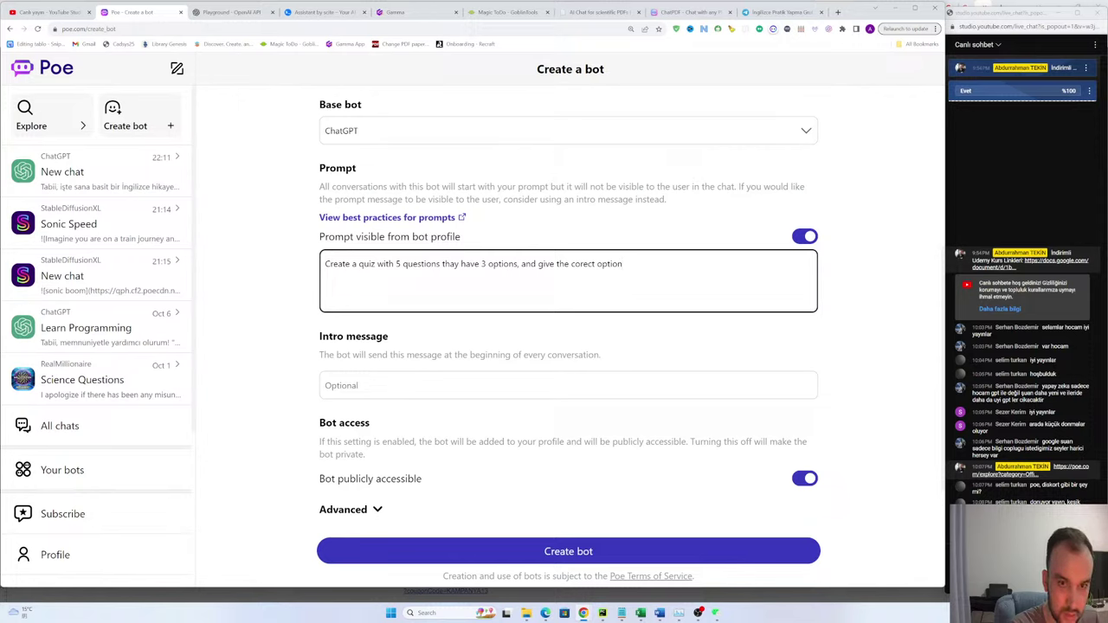
pyautogui.write('abou')
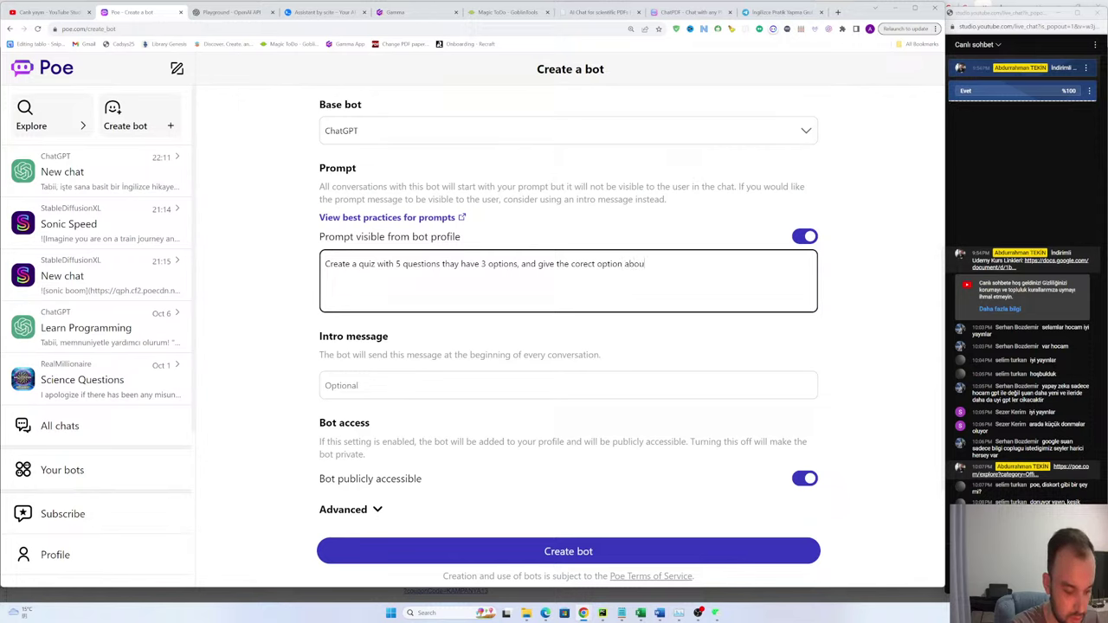
pyautogui.write('t the')
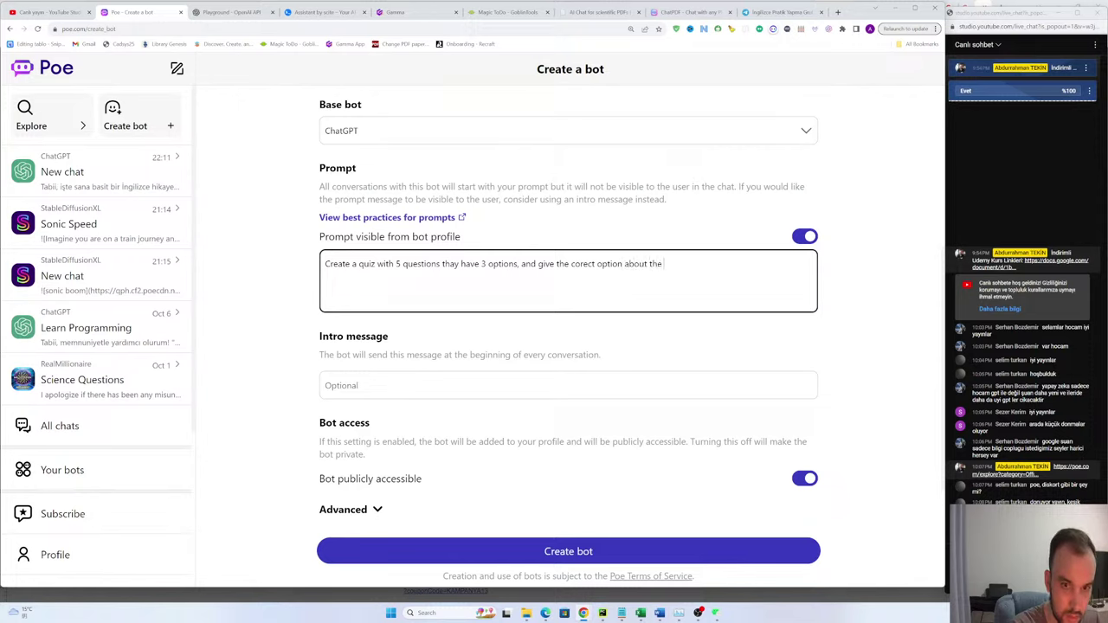
pyautogui.write(' follow')
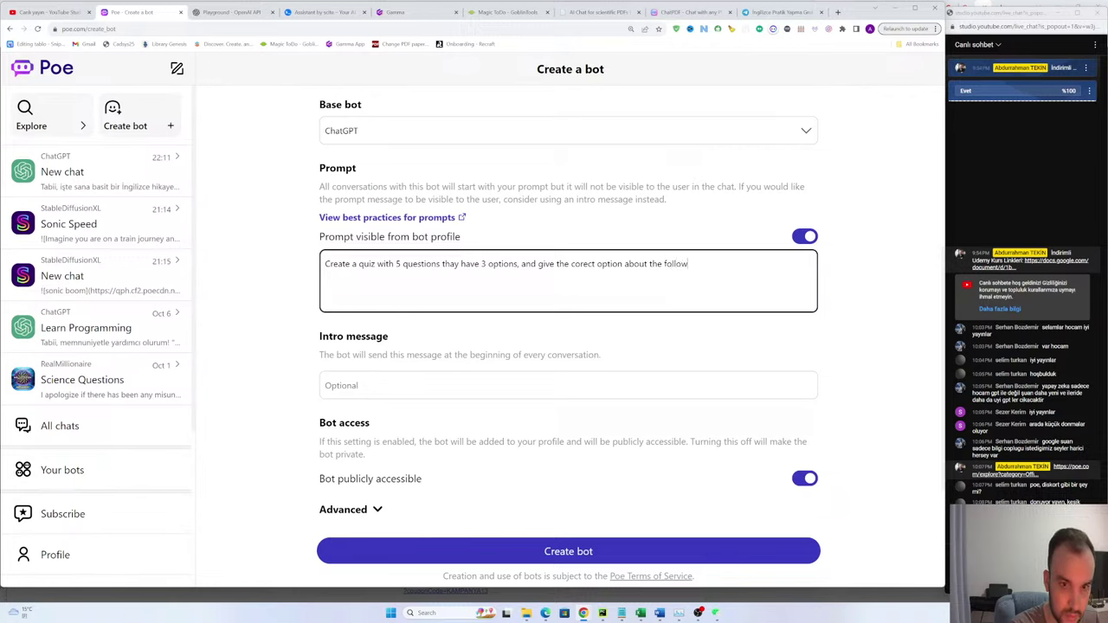
pyautogui.write('ing text:')
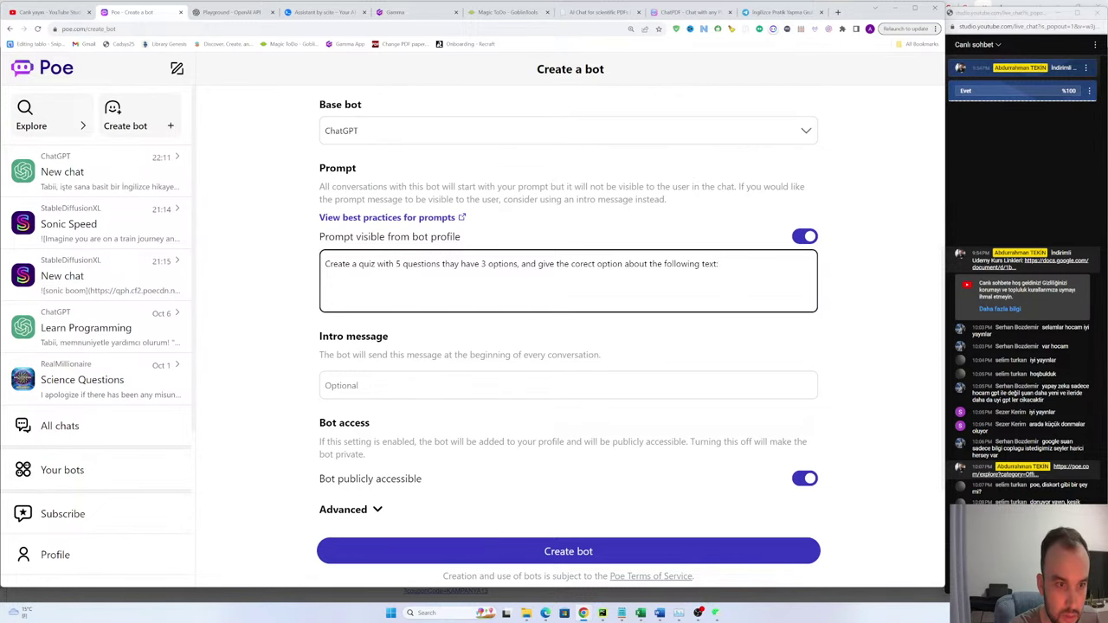
pyautogui.scroll(-3, 568, 433)
pyautogui.click(567, 544)
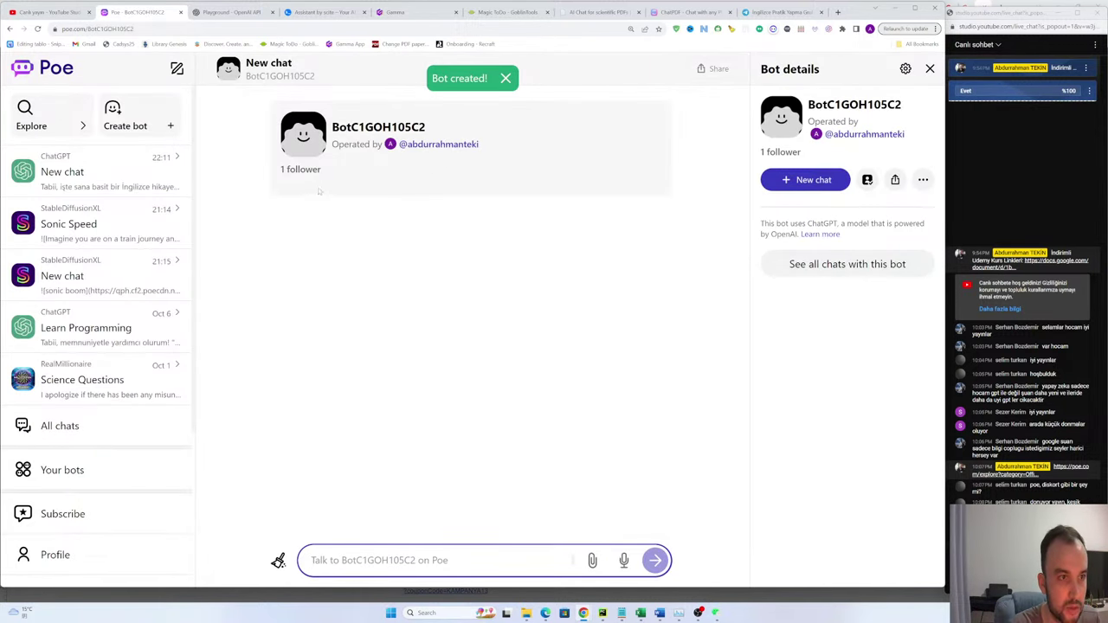
# Step: Copy the Story Introduction paragraphs on page 4 of the Henry VIII PDF and send them to the new bot in Poe
pyautogui.moveTo(584, 613)
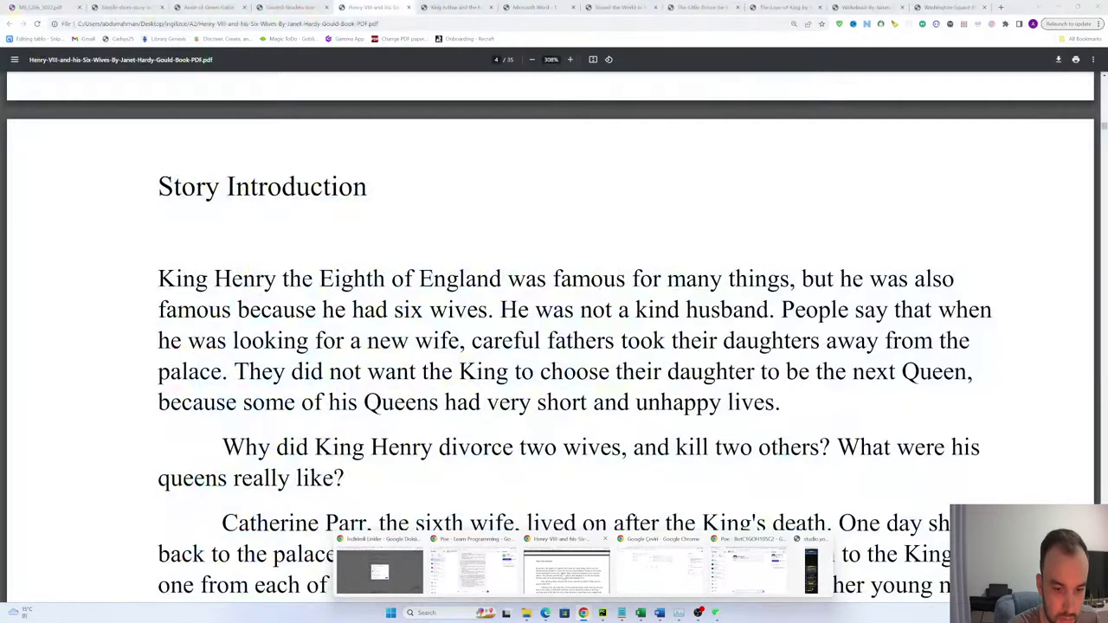
pyautogui.click(566, 567)
pyautogui.scroll(-2, 237, 219)
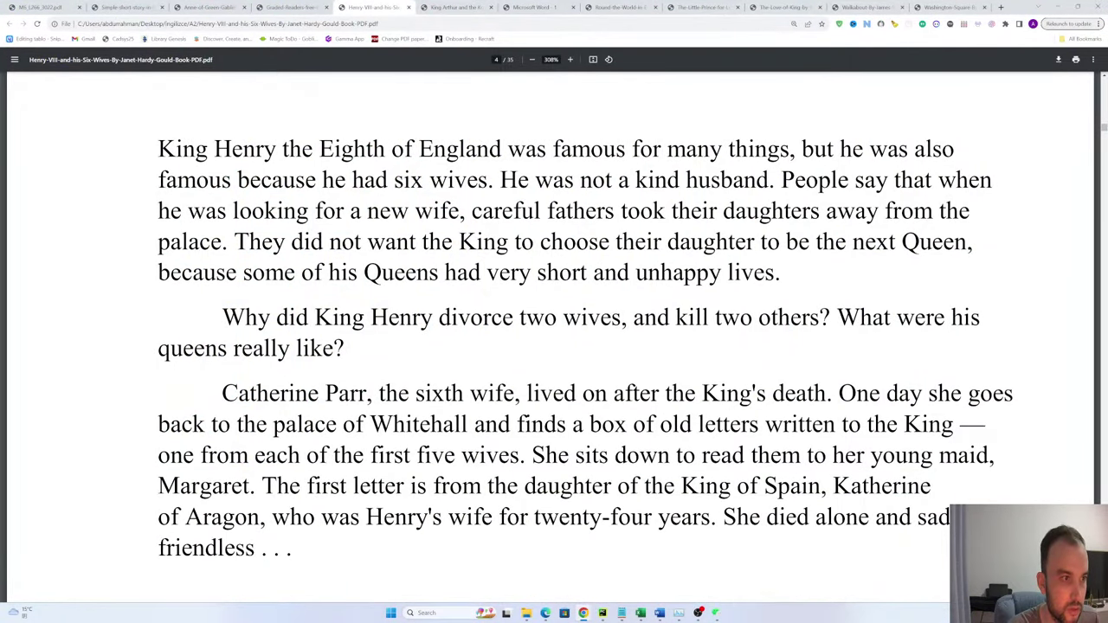
pyautogui.hotkey('ctrl', 'a')
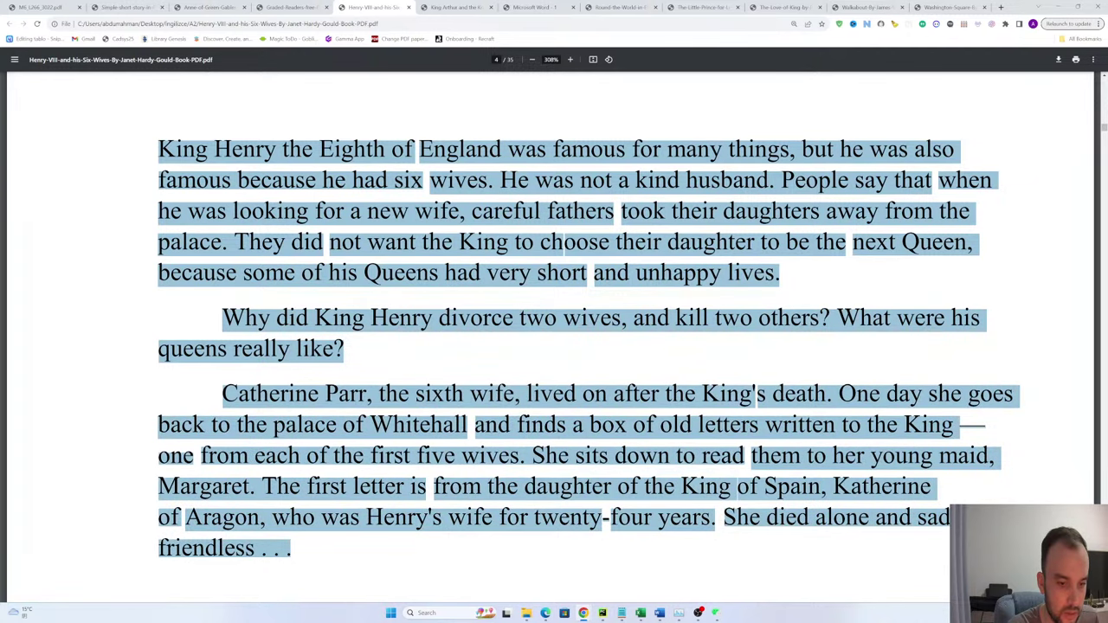
pyautogui.hotkey('alt', 'Tab')
pyautogui.write("King Henry the Eighth of England was famous for many things, but he was also famous because he had six wives. He was not a kind husband. People say that when he was looking for a new wife, careful fathers took their daughters away from the palace. They did not want the King to choose their daughter to be the next Queen, because some of his Queens had very short and unhappy lives. Why did King Henry divorce two wives, and kill two others? What were his queens really like? Catherine Parr, the sixth wife, lived on after the King's death. One day she goes back to the palace of Whitehall and finds a box of old letters written to the King — one from each of the first five wives. She sits down to read them to her young maid, Margaret. The first letter is from the daughter of the King of Spain, Katherine of Aragon, who was Henry's wife for twenty-four years. She died alone and sad and friendless . . .")
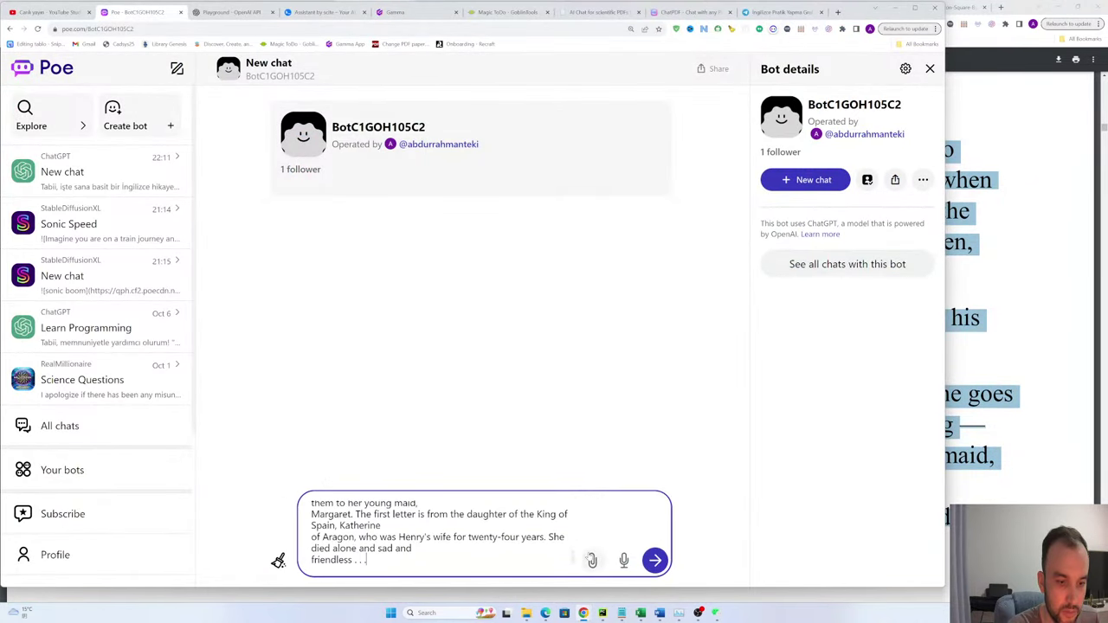
pyautogui.click(653, 562)
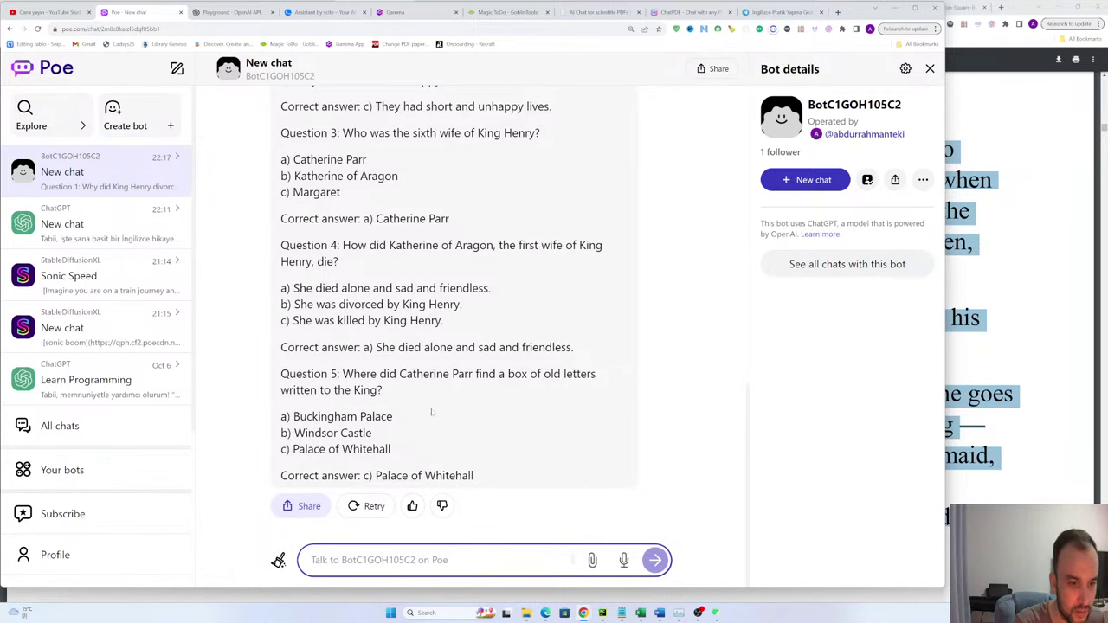
# Step: Review the generated quiz questions and answers against the King Henry passage sent to the bot
pyautogui.scroll(10, 429, 419)
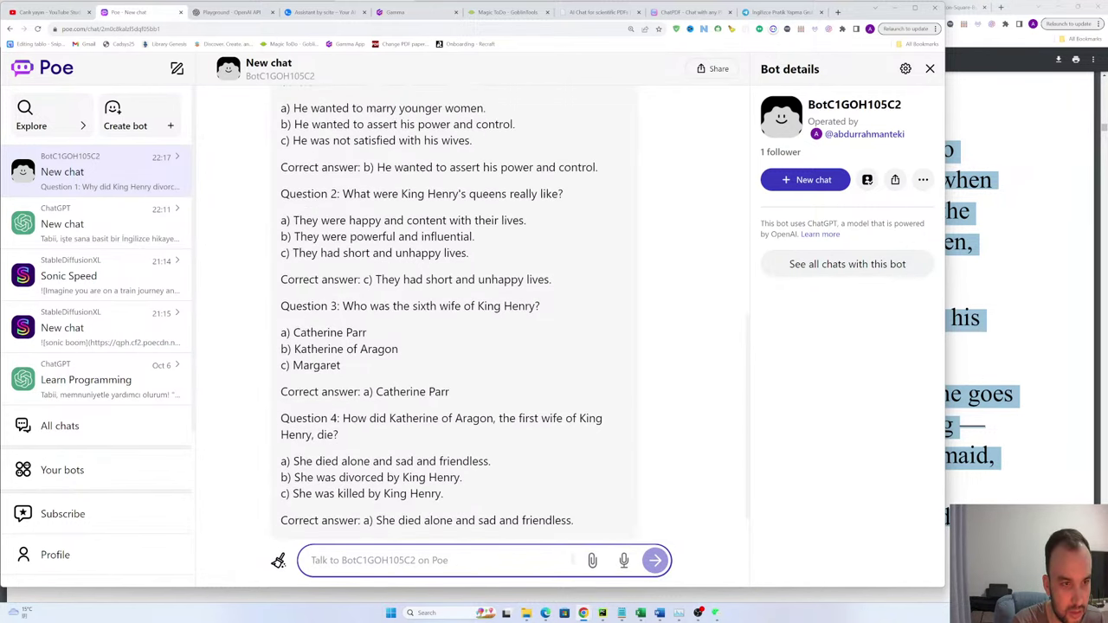
pyautogui.scroll(1, 403, 390)
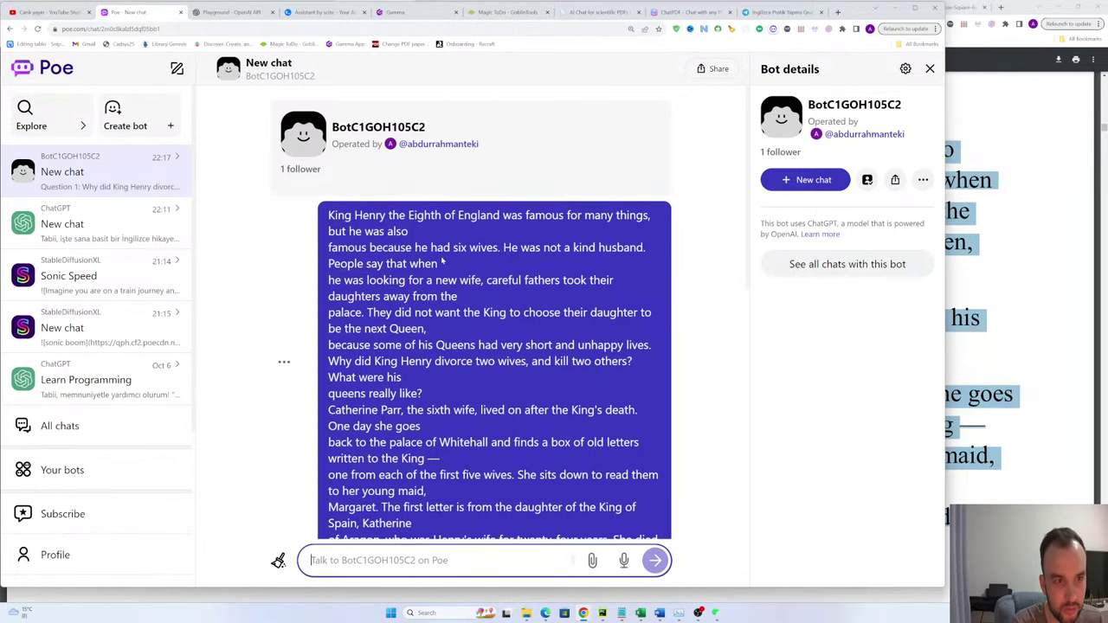
pyautogui.scroll(-2, 442, 260)
pyautogui.scroll(1, 441, 260)
pyautogui.moveTo(328, 128); pyautogui.dragTo(513, 421)
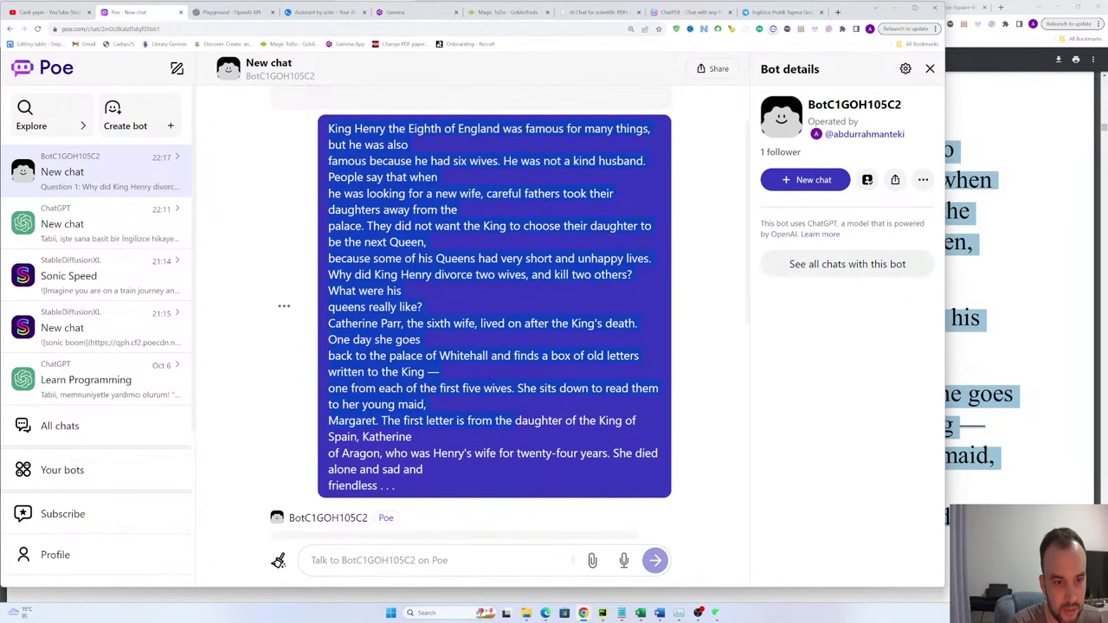
pyautogui.scroll(-5, 532, 461)
pyautogui.moveTo(280, 113); pyautogui.dragTo(472, 188)
pyautogui.scroll(-3, 361, 467)
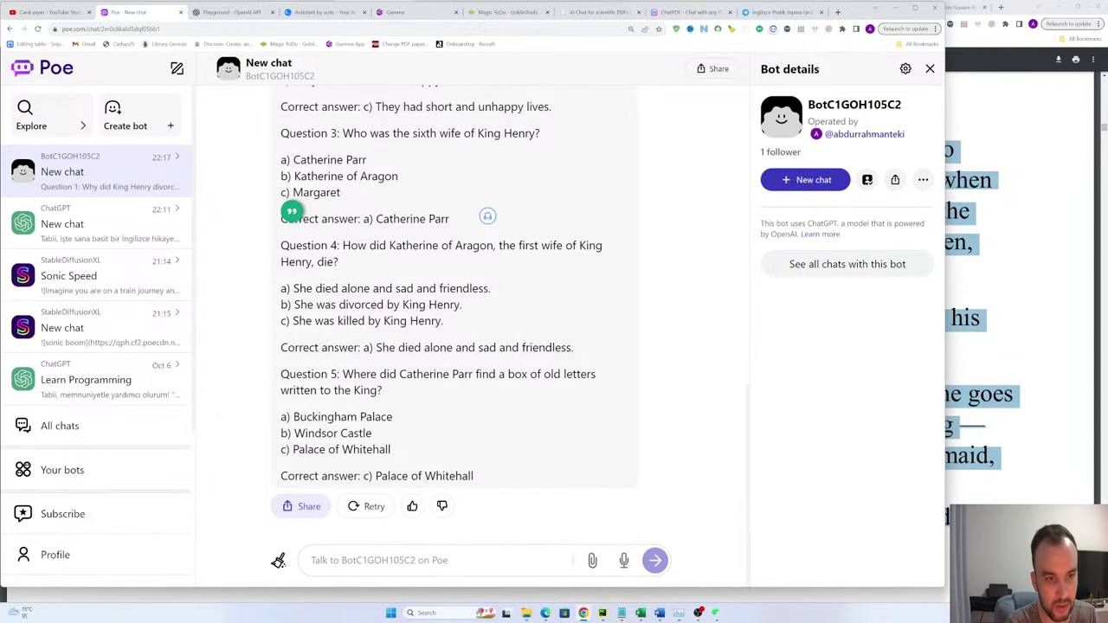
pyautogui.scroll(1, 427, 232)
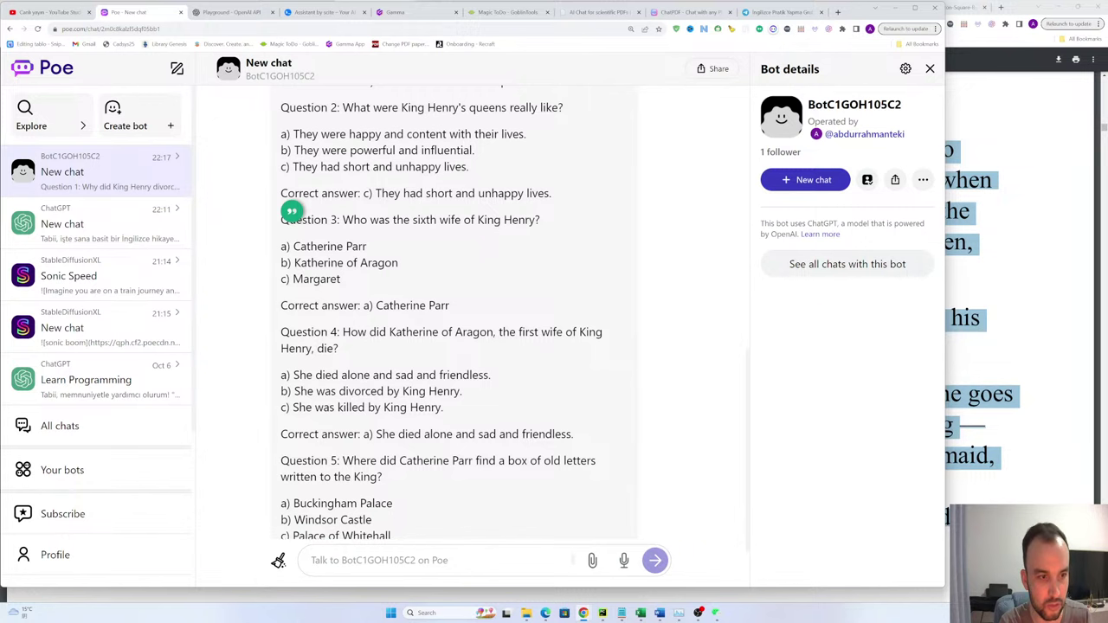
# Step: Copy the two Catherine Parr paragraphs above the palace picture on page 5 of the Henry VIII PDF and send them to the Poe quiz bot
pyautogui.hotkey('alt', 'Tab')
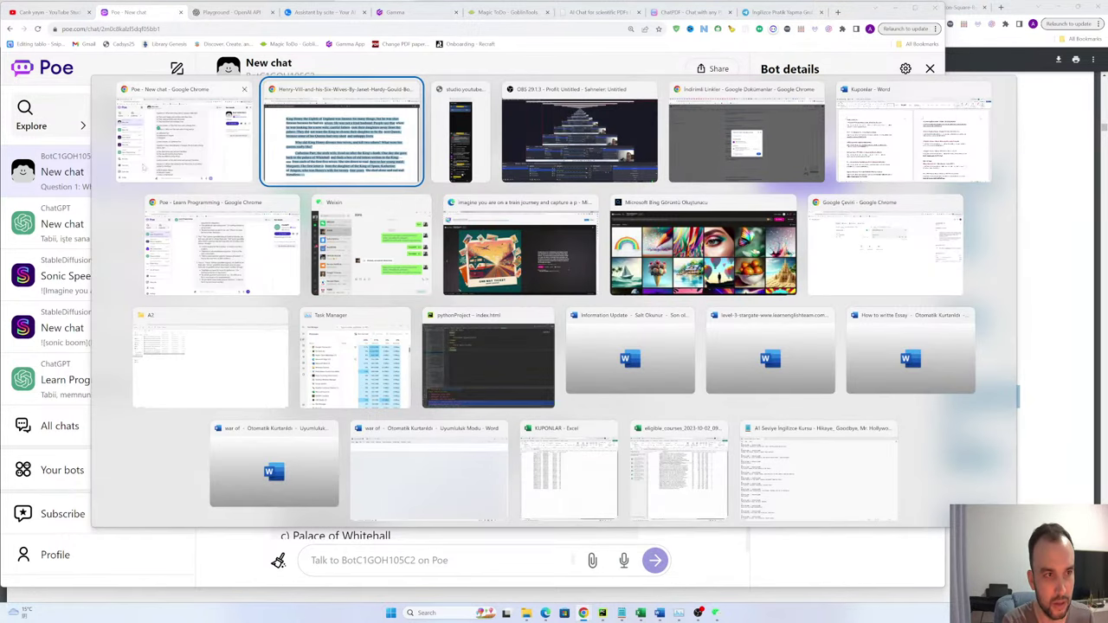
pyautogui.click(334, 171)
pyautogui.scroll(-8, 399, 314)
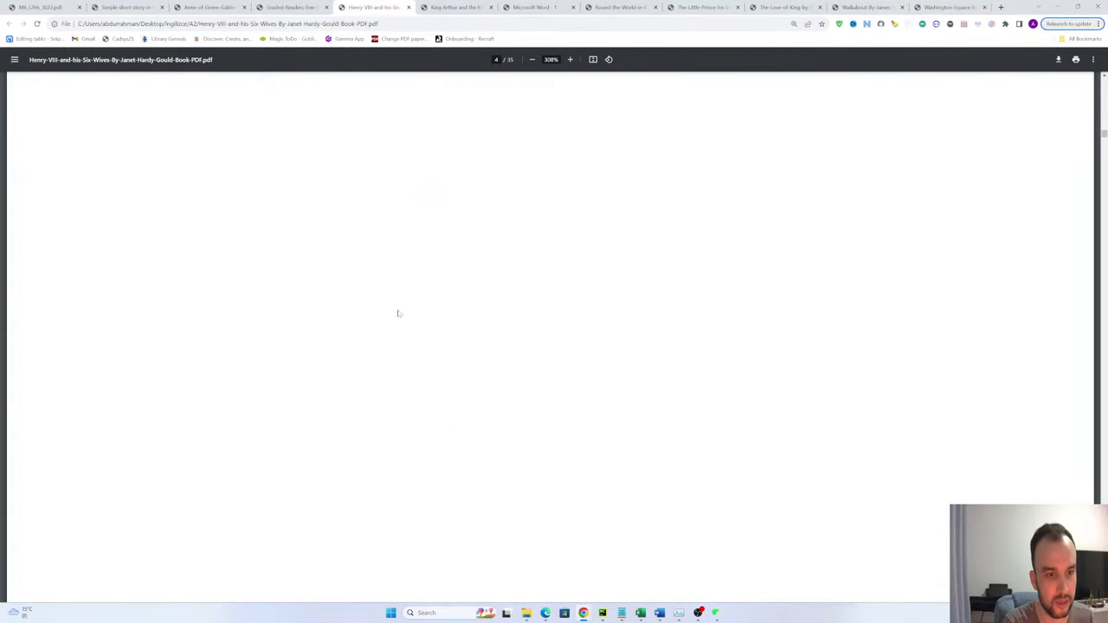
pyautogui.scroll(-7, 399, 314)
pyautogui.scroll(1, 396, 315)
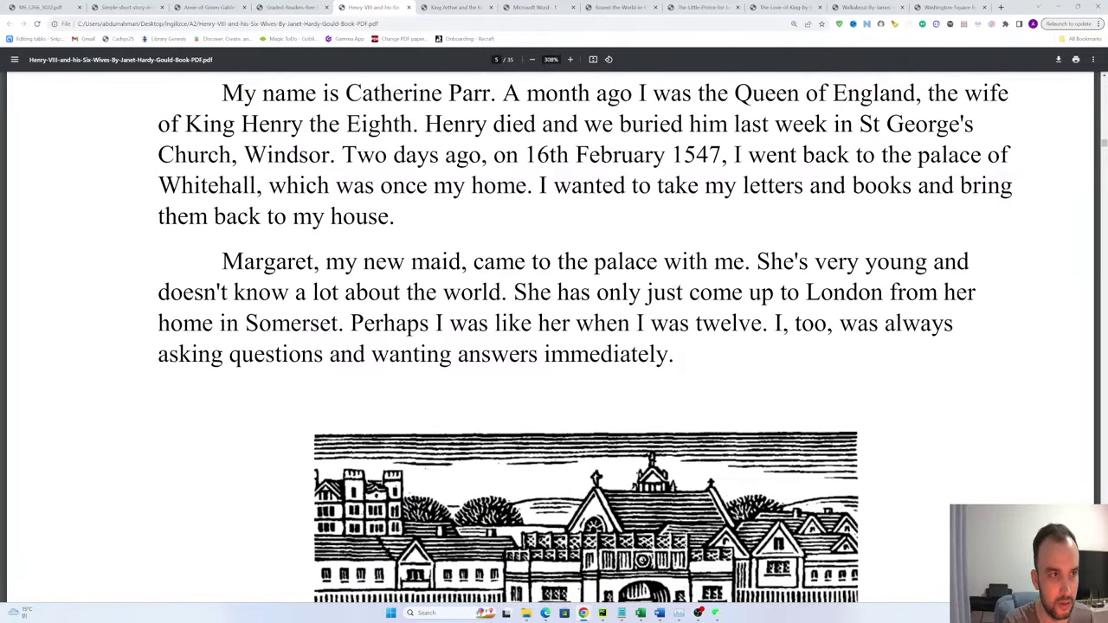
pyautogui.hotkey('ctrl', 'a')
pyautogui.hotkey('ctrl', 'c')
pyautogui.hotkey('alt', 'Tab')
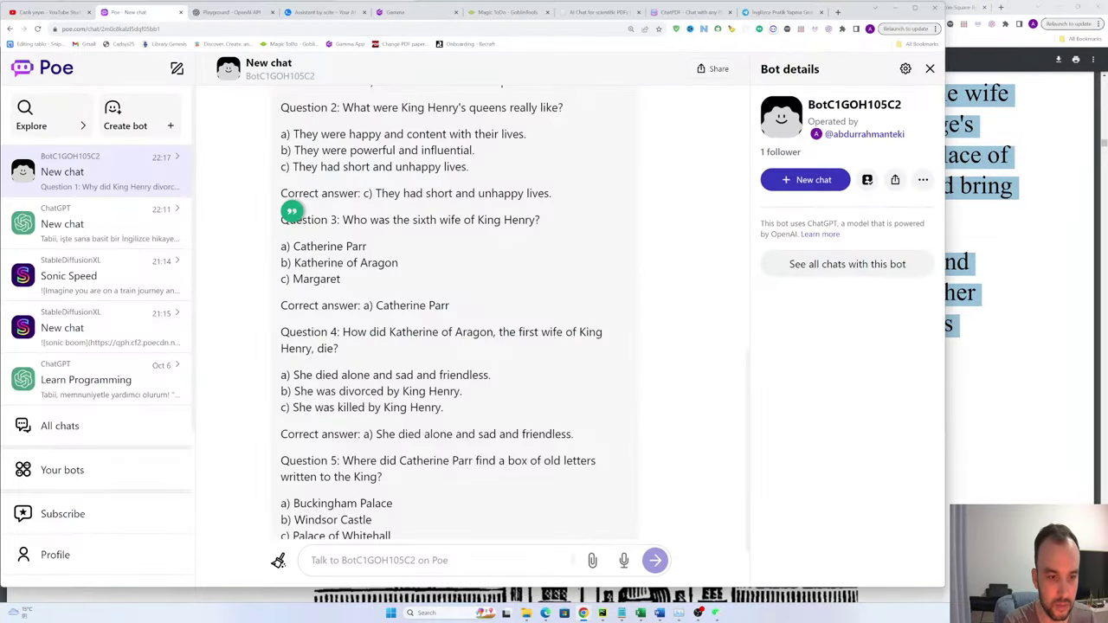
pyautogui.hotkey('ctrl', 'v')
pyautogui.press('Return')
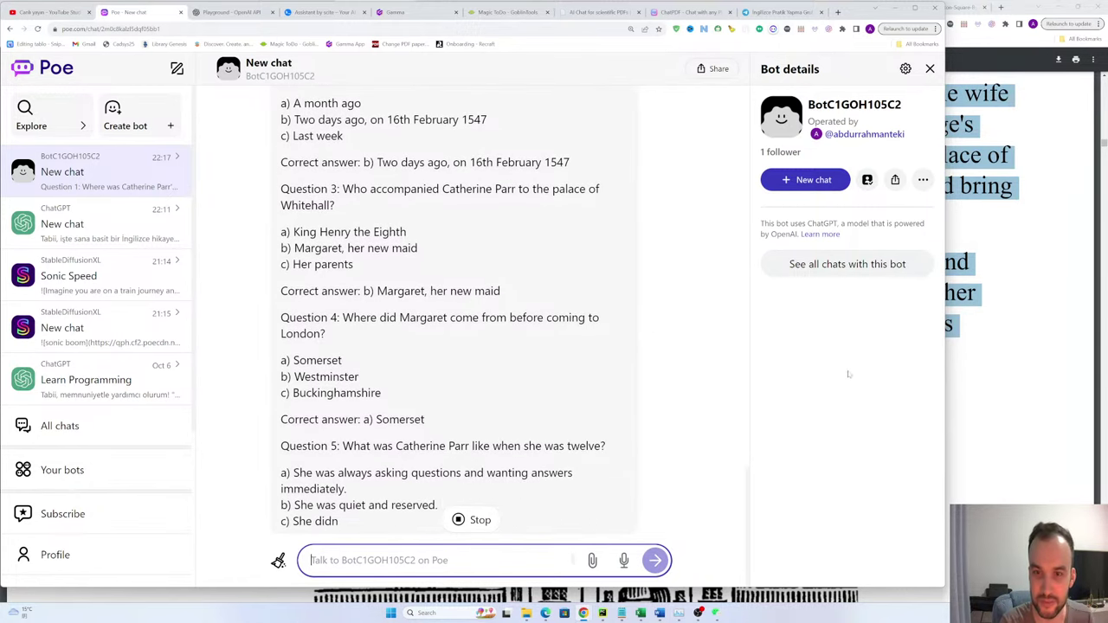
pyautogui.scroll(3, 472, 312)
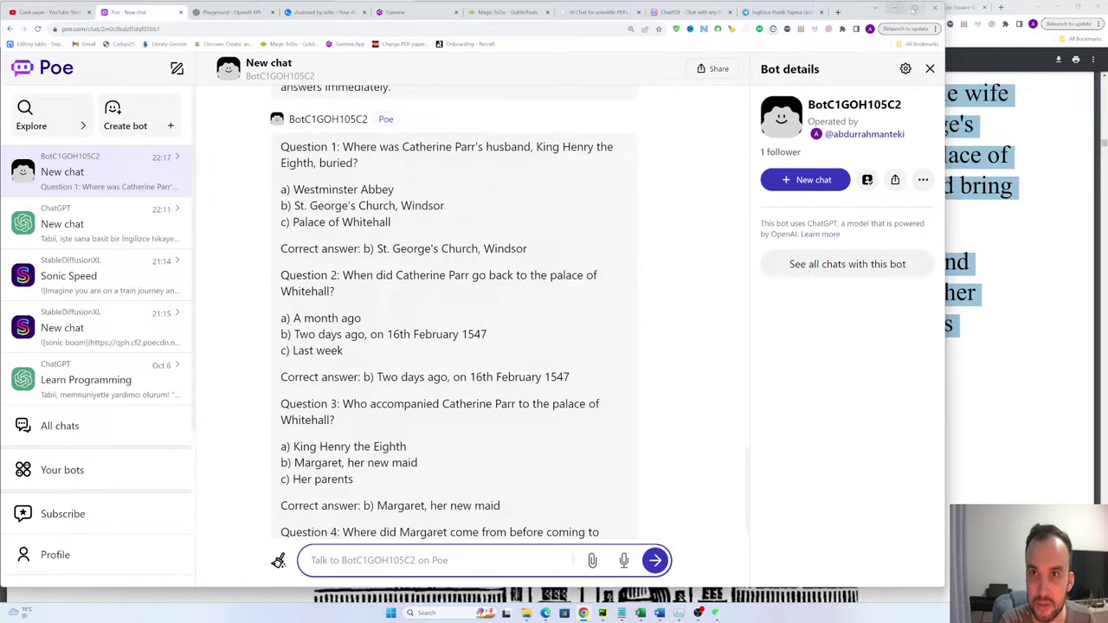
pyautogui.click(878, 10)
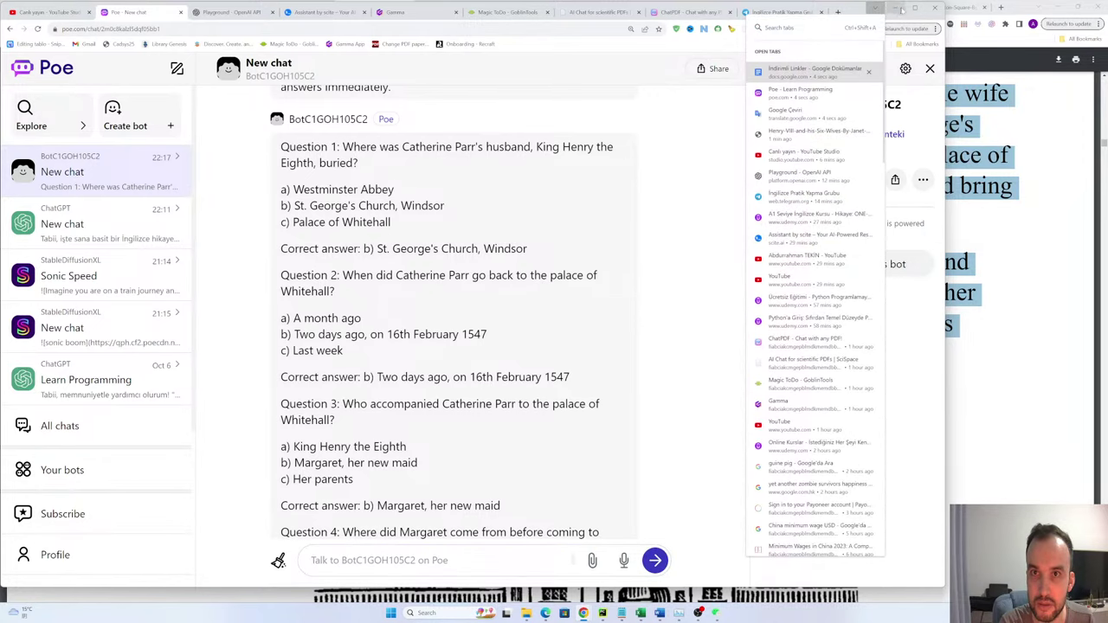
pyautogui.click(865, 11)
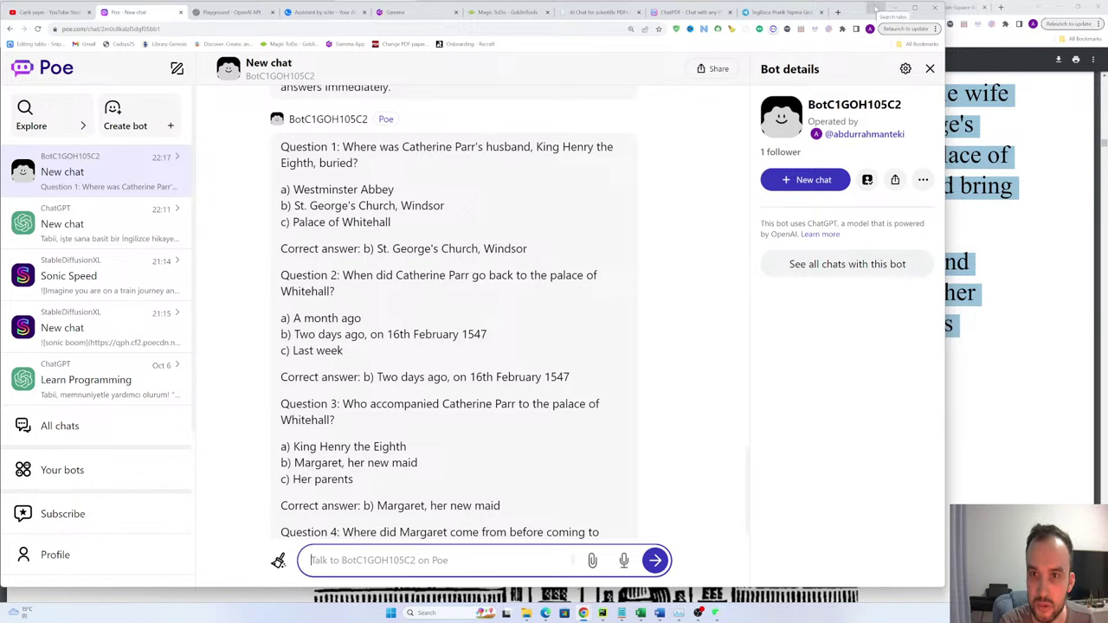
pyautogui.click(876, 9)
pyautogui.click(876, 10)
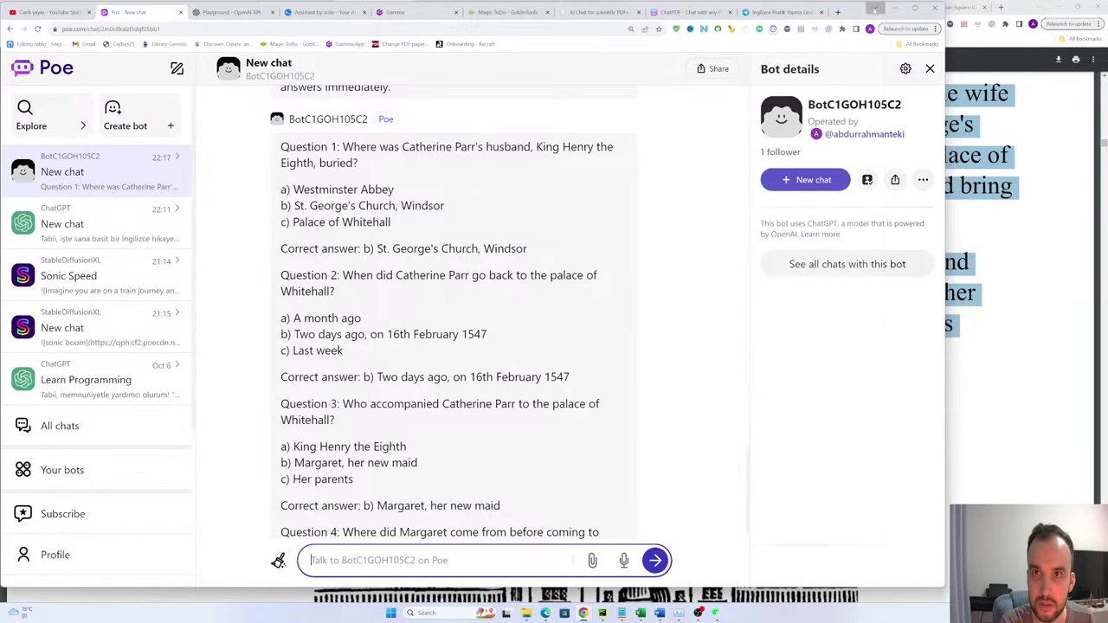
pyautogui.moveTo(915, 8)
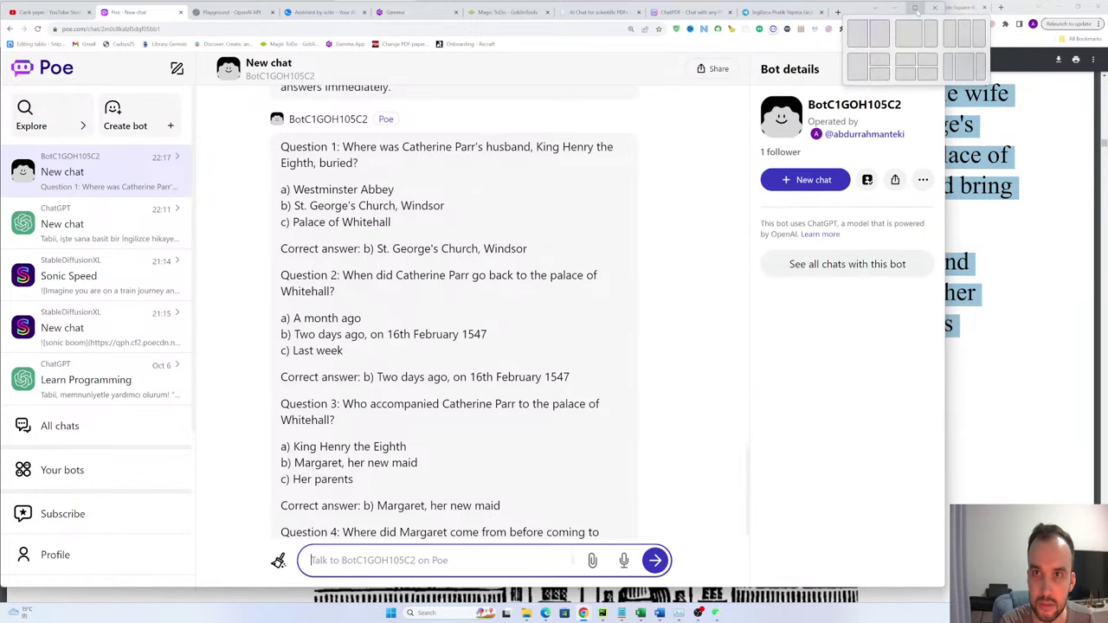
# Step: Arrange the Poe browser window beside the YouTube live chat window and widen it to the chat's edge
pyautogui.click(909, 33)
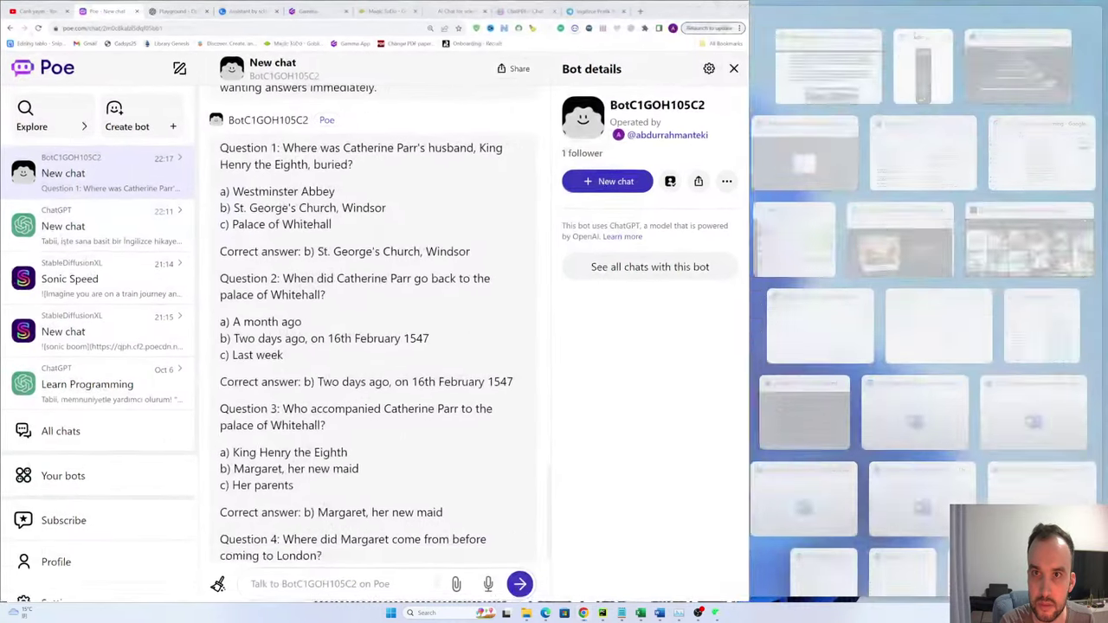
pyautogui.click(828, 69)
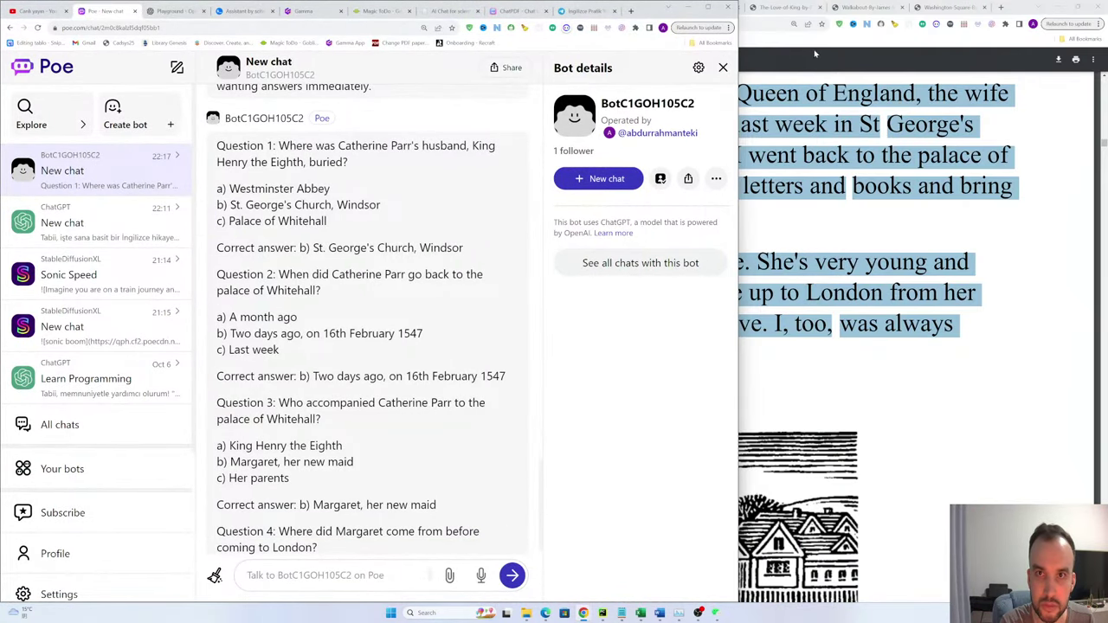
pyautogui.moveTo(707, 8)
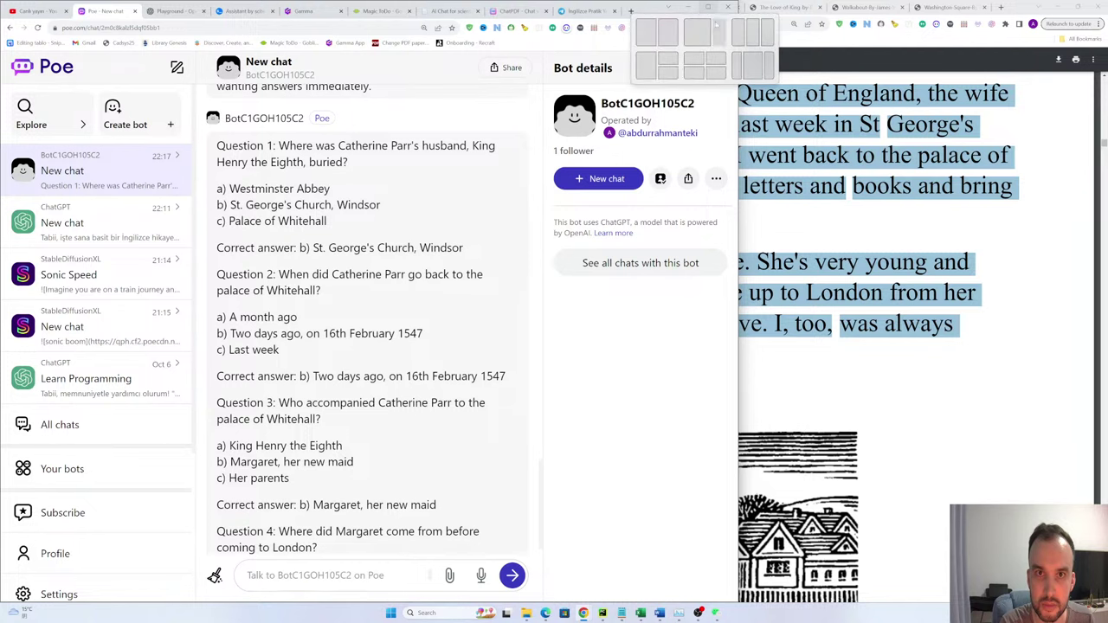
pyautogui.click(719, 34)
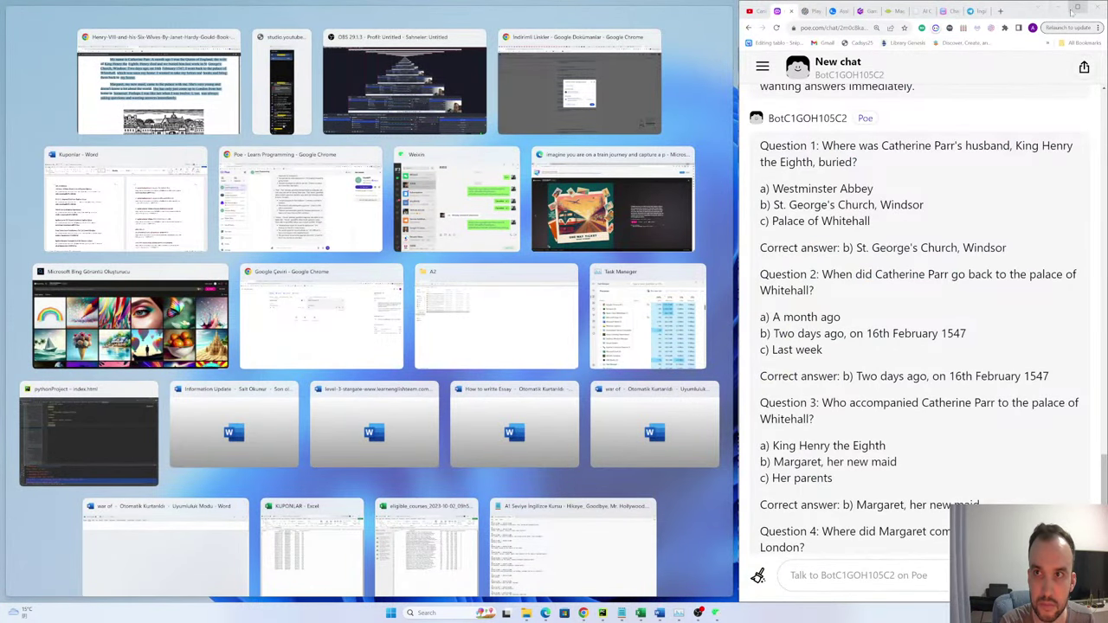
pyautogui.moveTo(1073, 9)
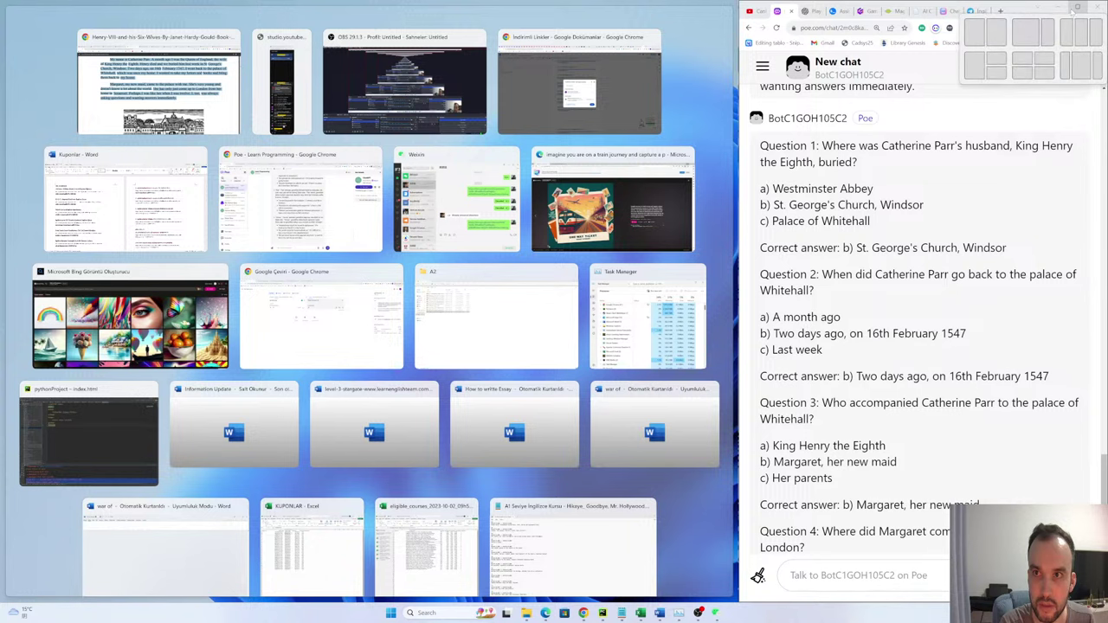
pyautogui.click(999, 32)
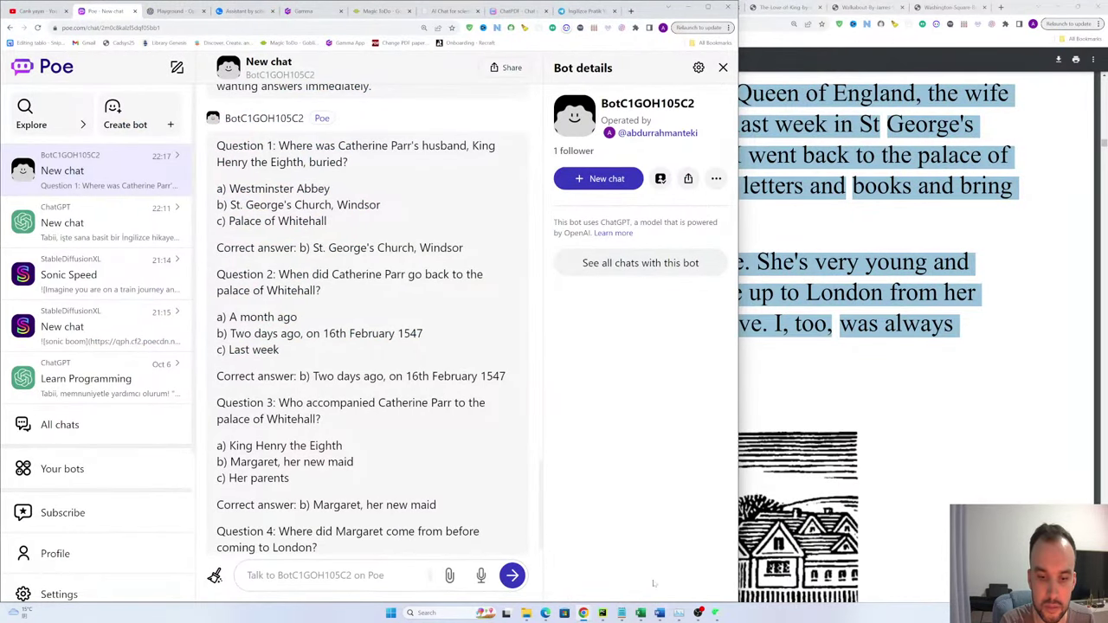
pyautogui.moveTo(583, 613)
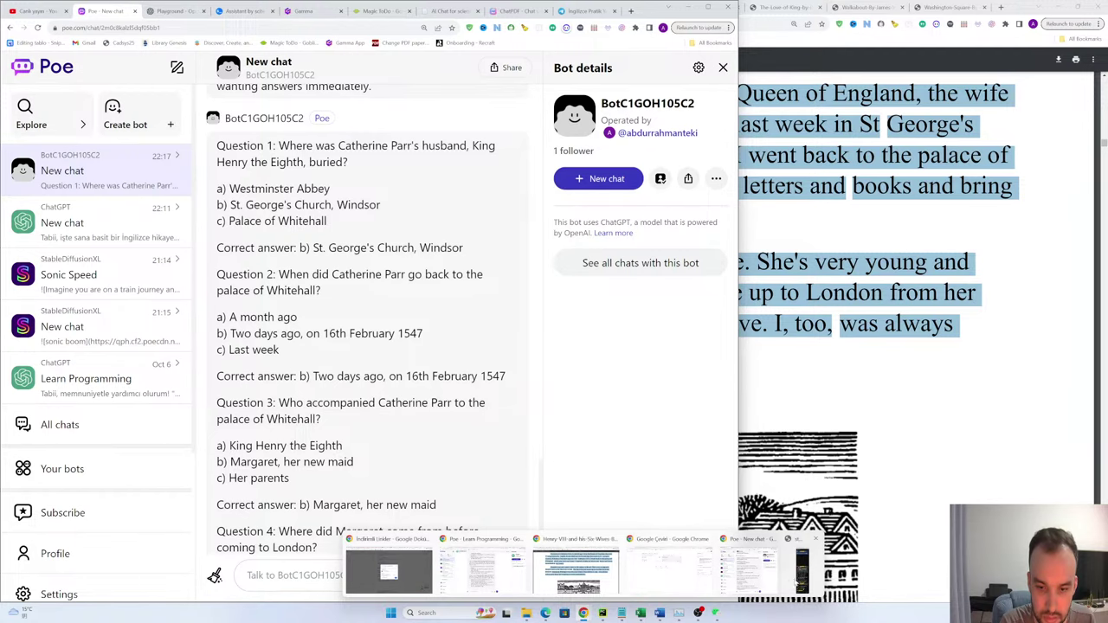
pyautogui.click(762, 571)
pyautogui.moveTo(738, 174); pyautogui.dragTo(942, 193)
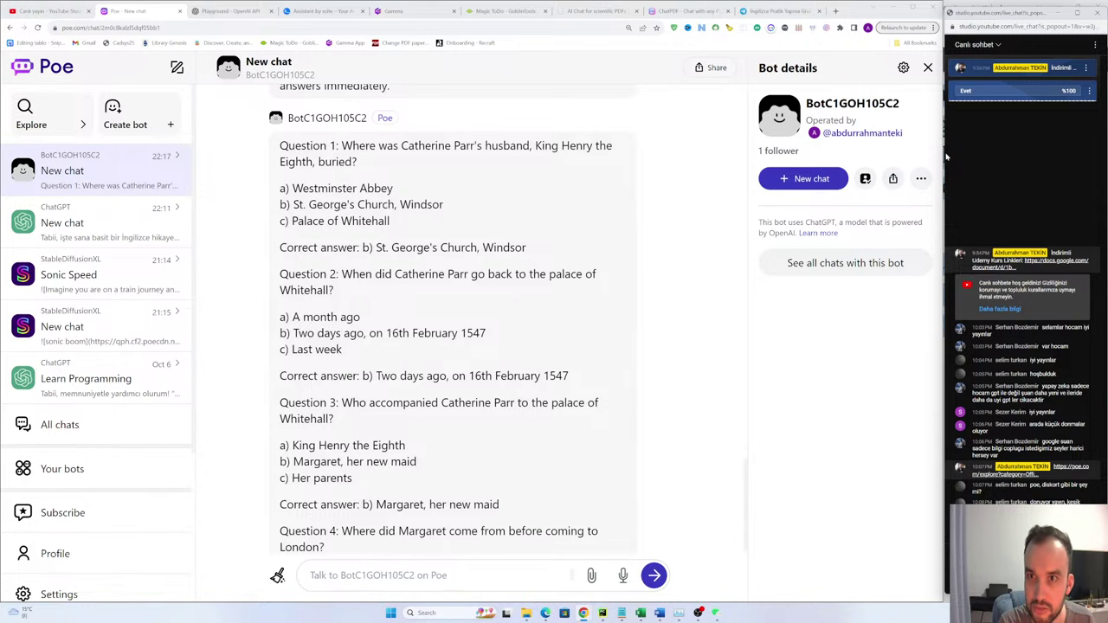
# Step: Review the five generated quiz questions and answers against the Catherine Parr passage sent to the bot
pyautogui.scroll(-3, 437, 312)
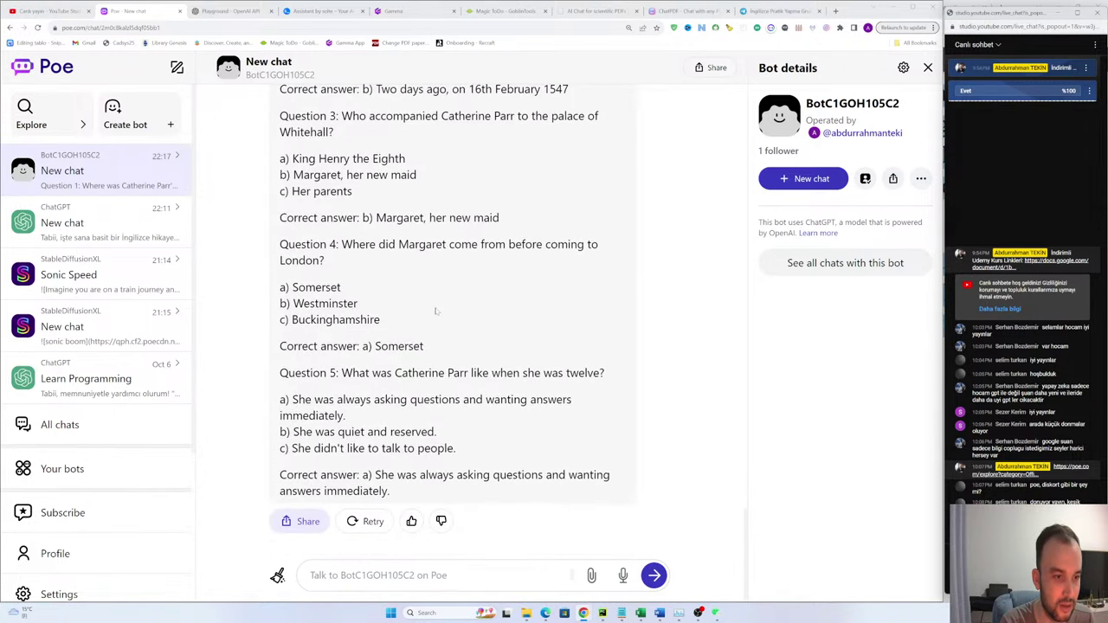
pyautogui.scroll(6, 437, 312)
pyautogui.scroll(-5, 452, 320)
pyautogui.scroll(5, 452, 321)
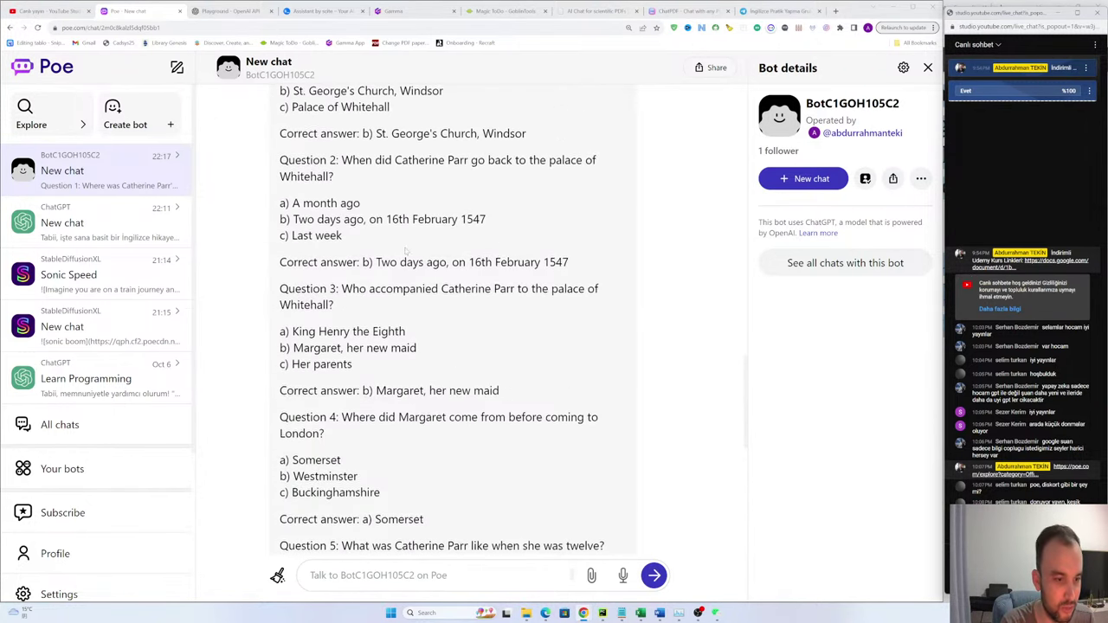
pyautogui.scroll(-5, 451, 321)
pyautogui.scroll(8, 458, 203)
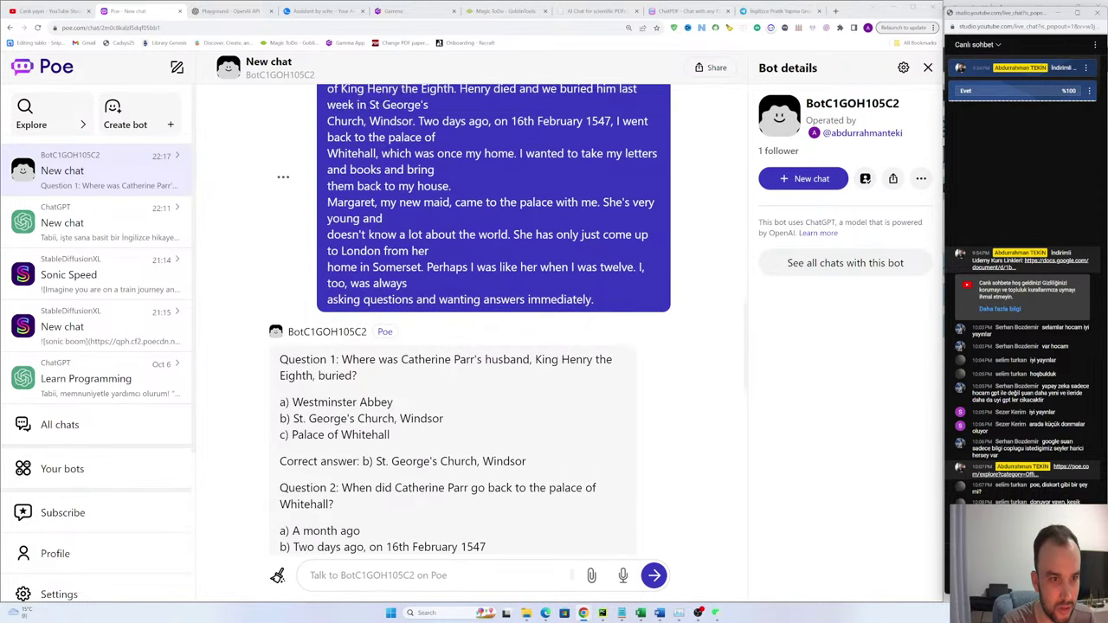
pyautogui.scroll(-2, 457, 203)
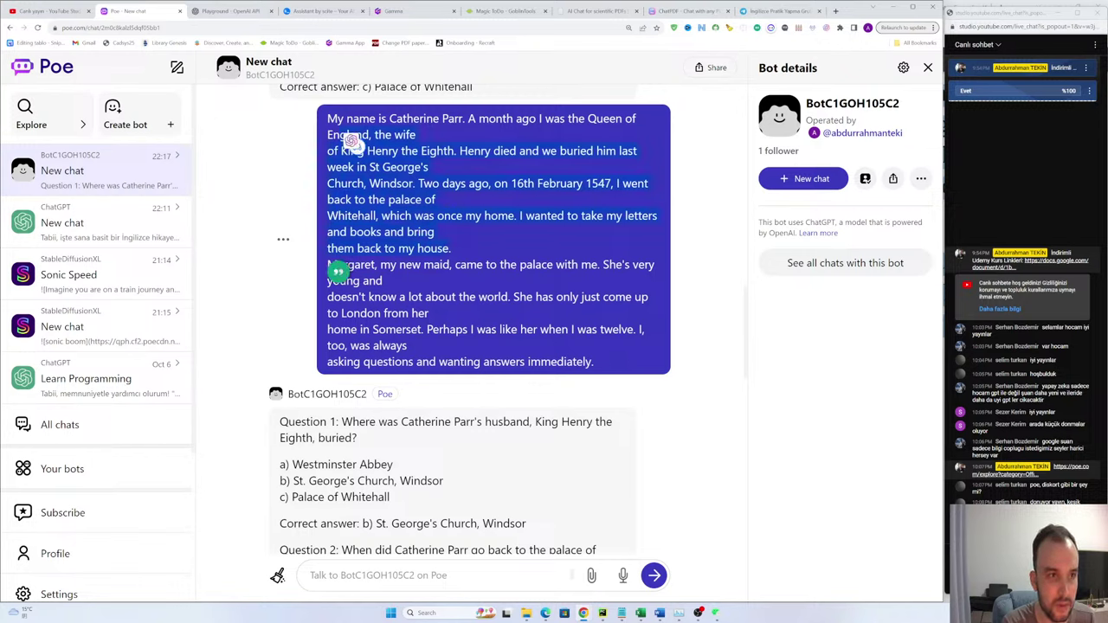
pyautogui.moveTo(468, 184); pyautogui.dragTo(489, 204)
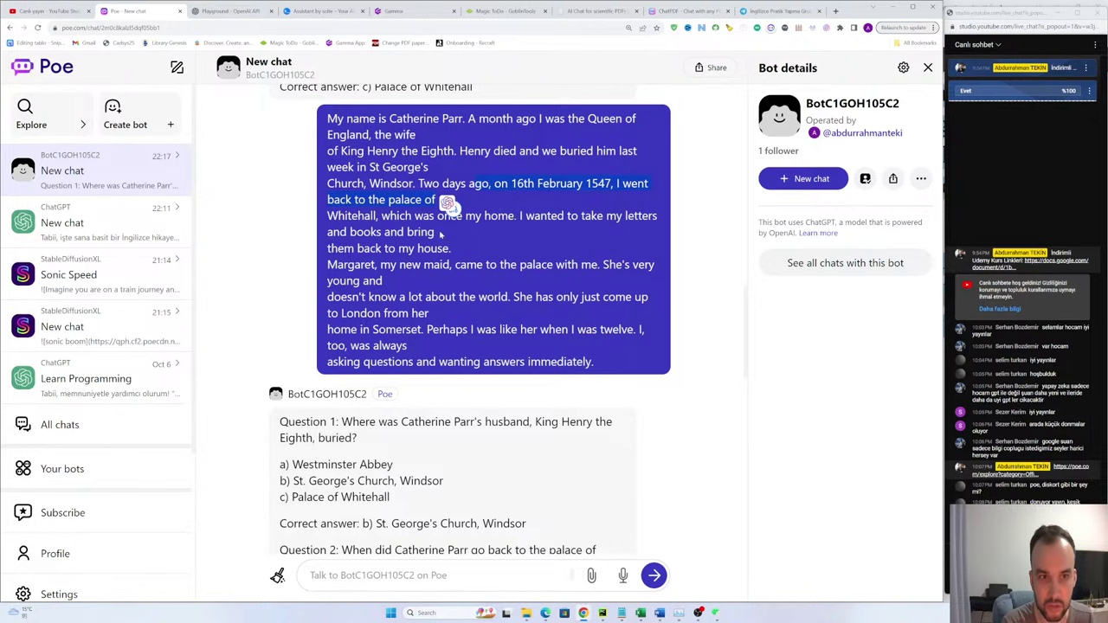
pyautogui.click(445, 205)
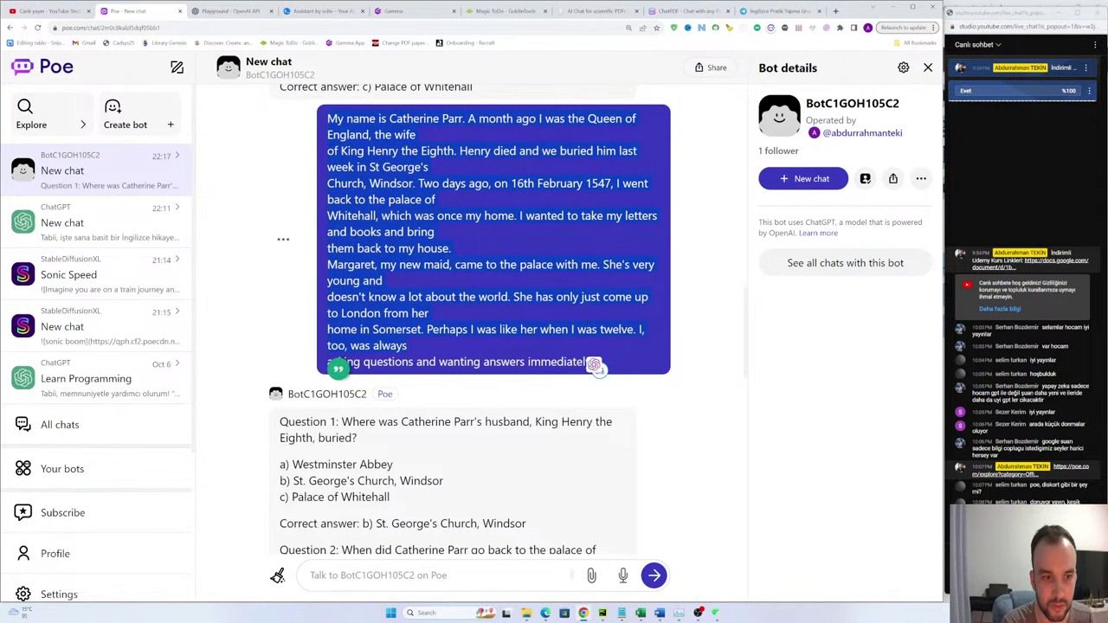
pyautogui.scroll(-3, 595, 368)
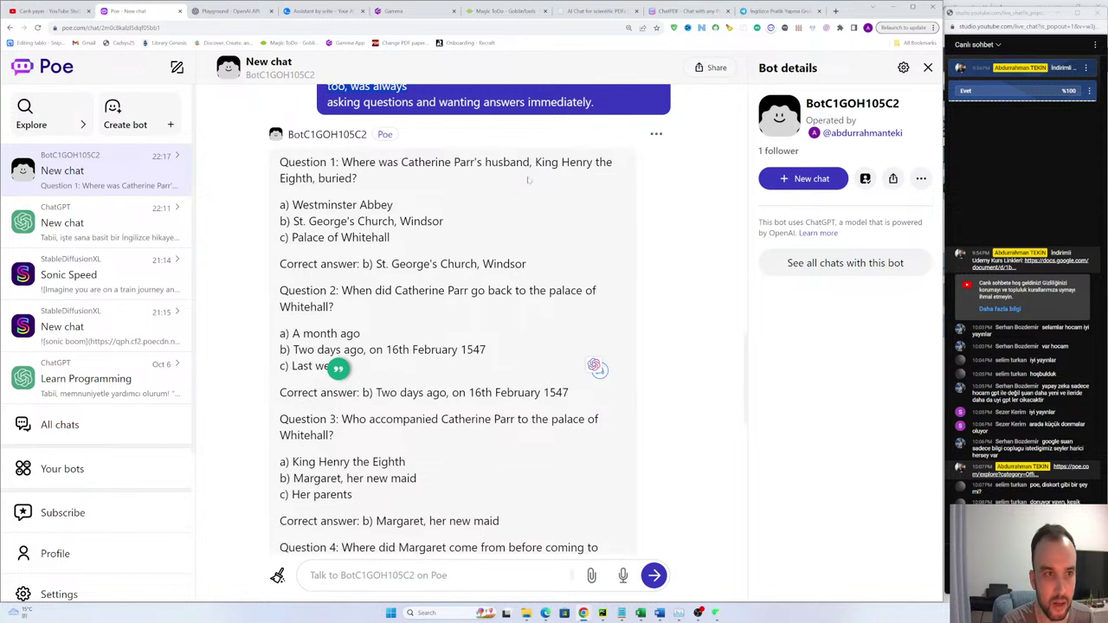
pyautogui.scroll(-10, 598, 370)
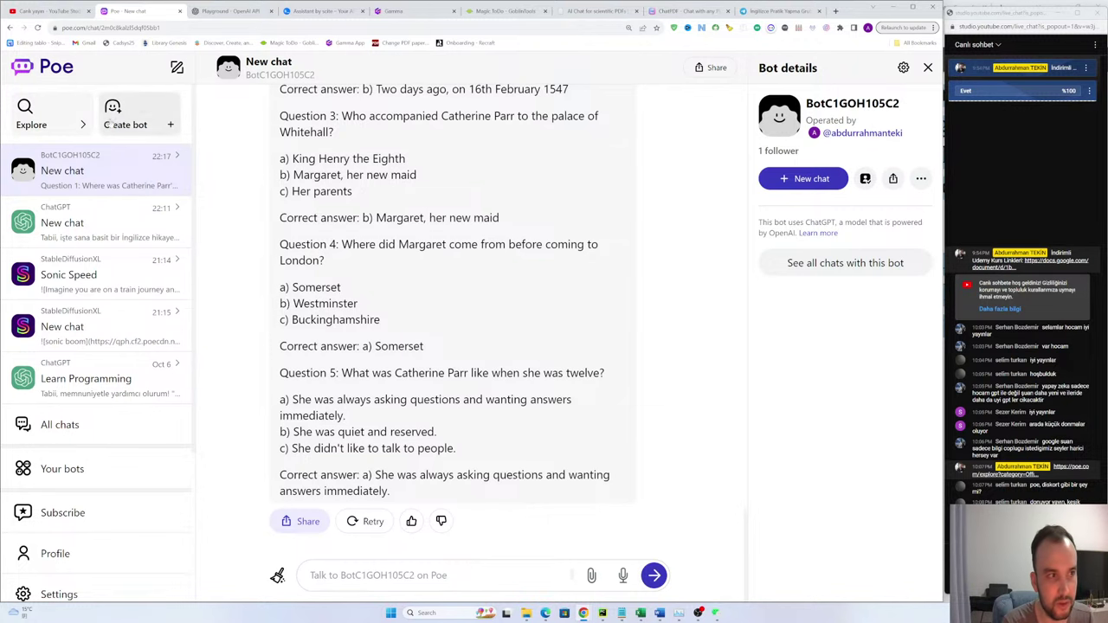
# Step: Open Poe's Explore page and browse the list of official bots and their model descriptions
pyautogui.click(32, 112)
pyautogui.scroll(-9, 602, 314)
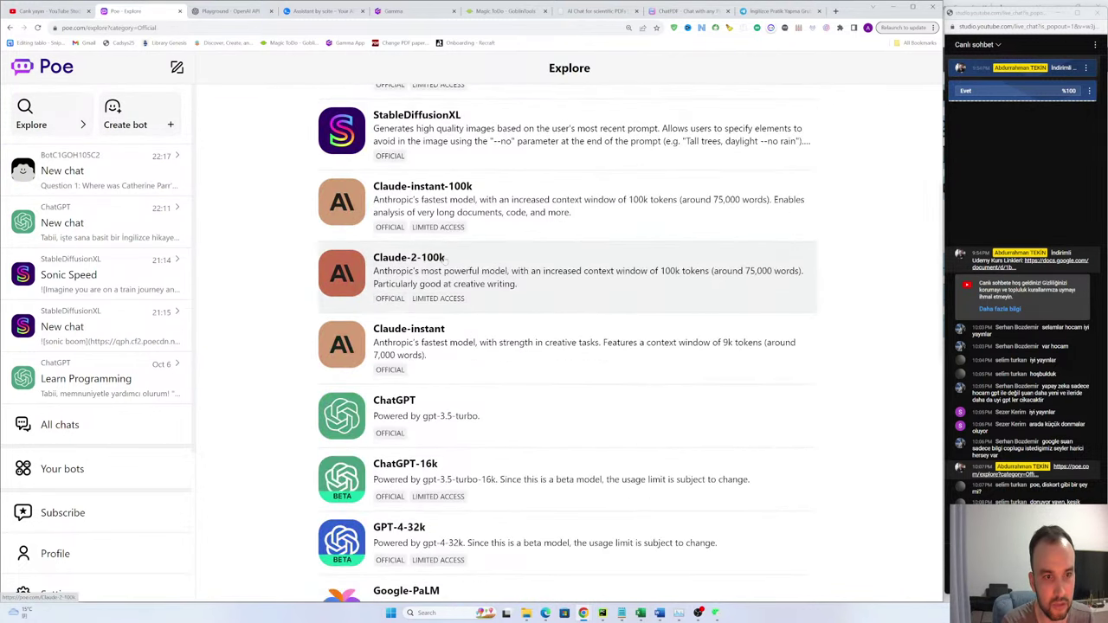
pyautogui.scroll(9, 602, 314)
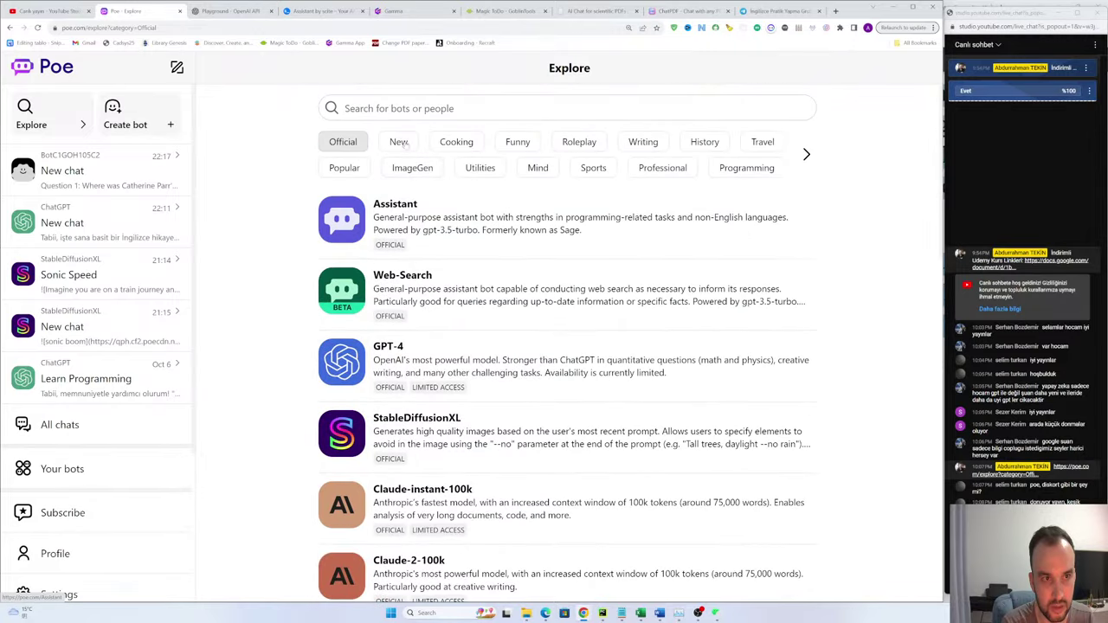
pyautogui.scroll(-6, 450, 339)
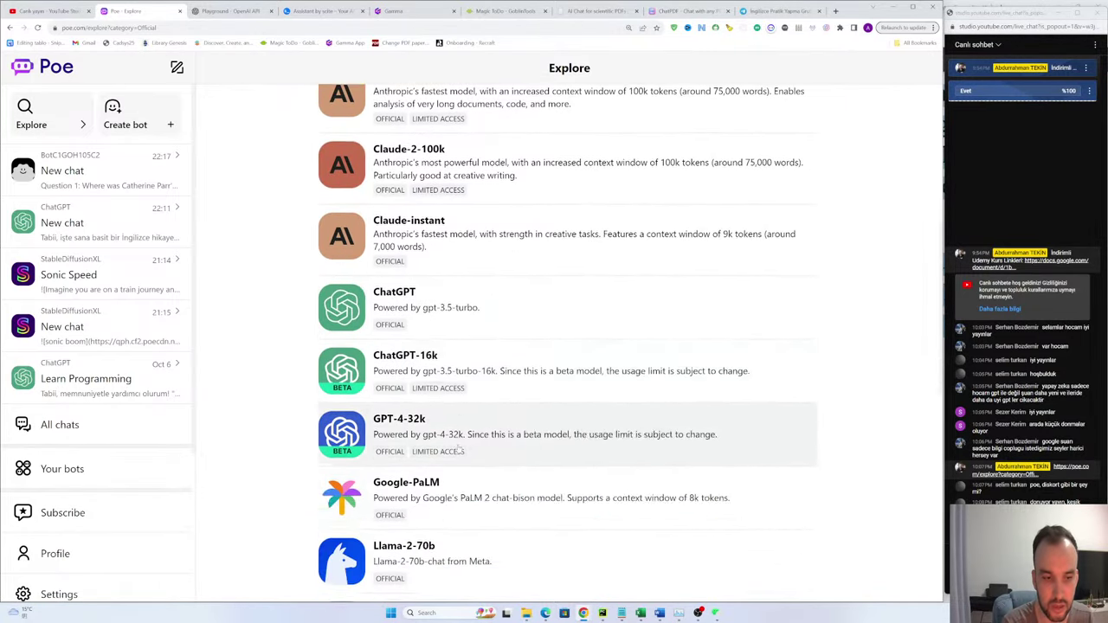
pyautogui.scroll(-3, 346, 336)
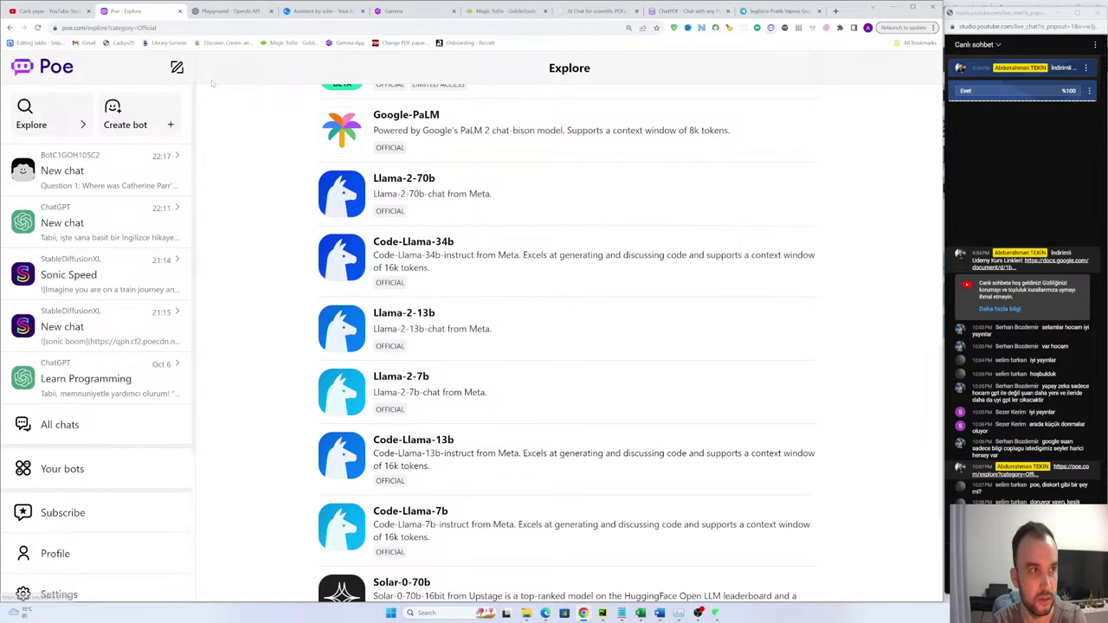
# Step: Check the live stream's analytics in YouTube Studio and view the OpenAI Playground, returning to Poe's official bot list
pyautogui.click(63, 12)
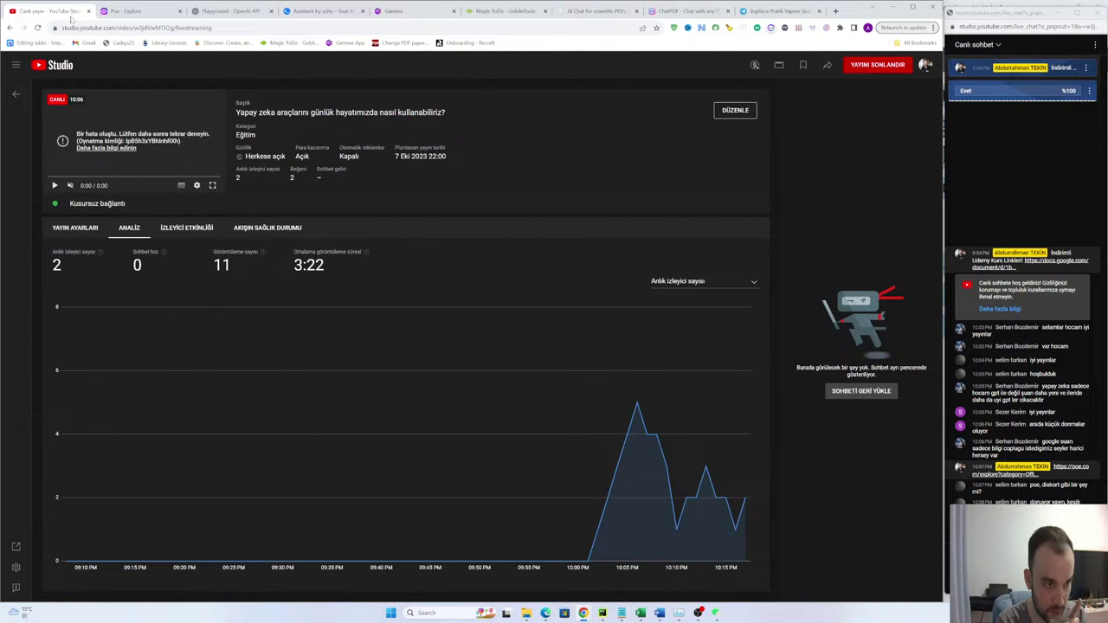
pyautogui.click(130, 11)
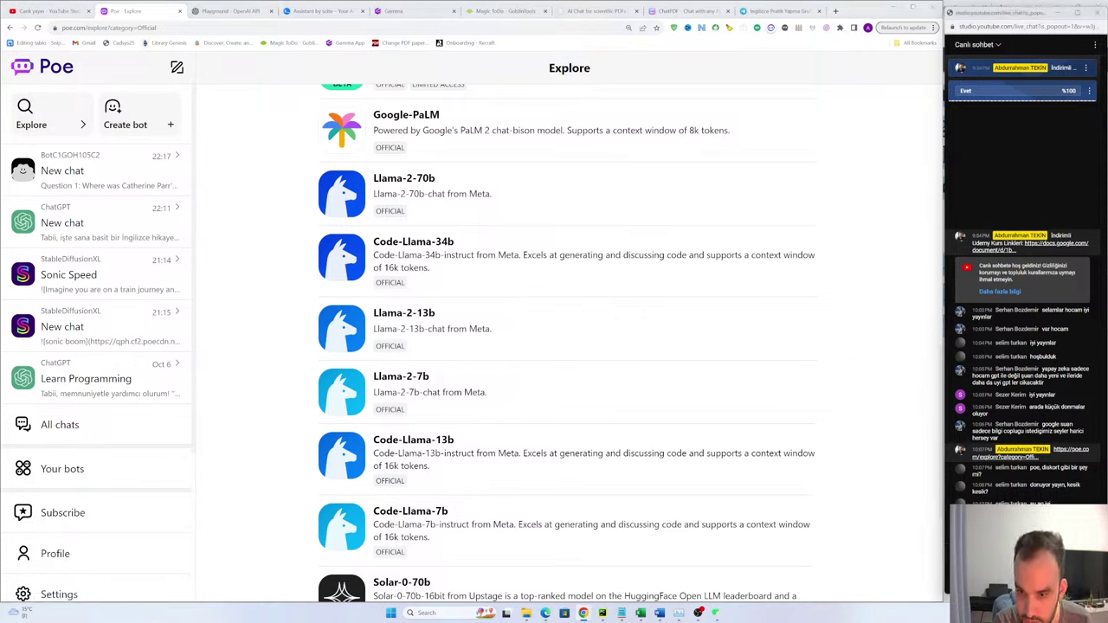
pyautogui.scroll(3, 458, 249)
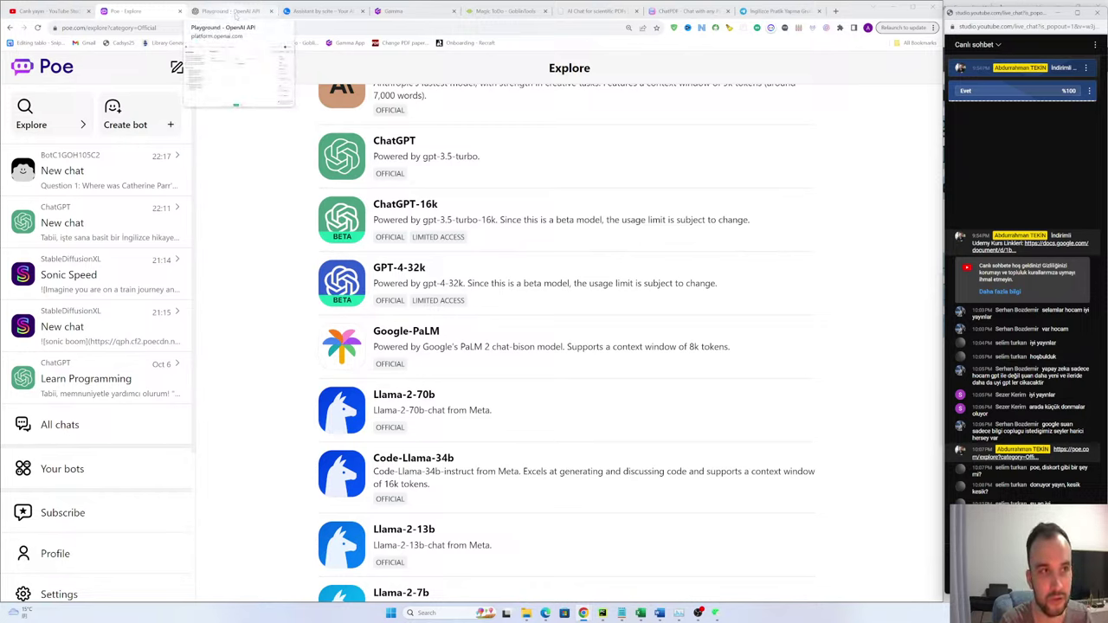
pyautogui.click(229, 11)
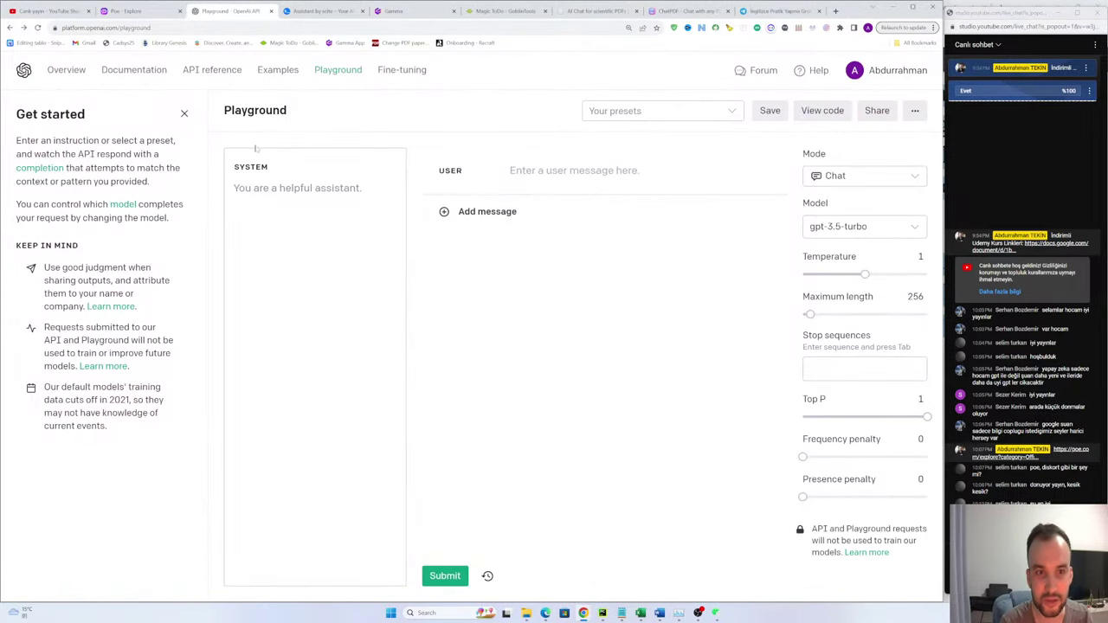
pyautogui.click(126, 11)
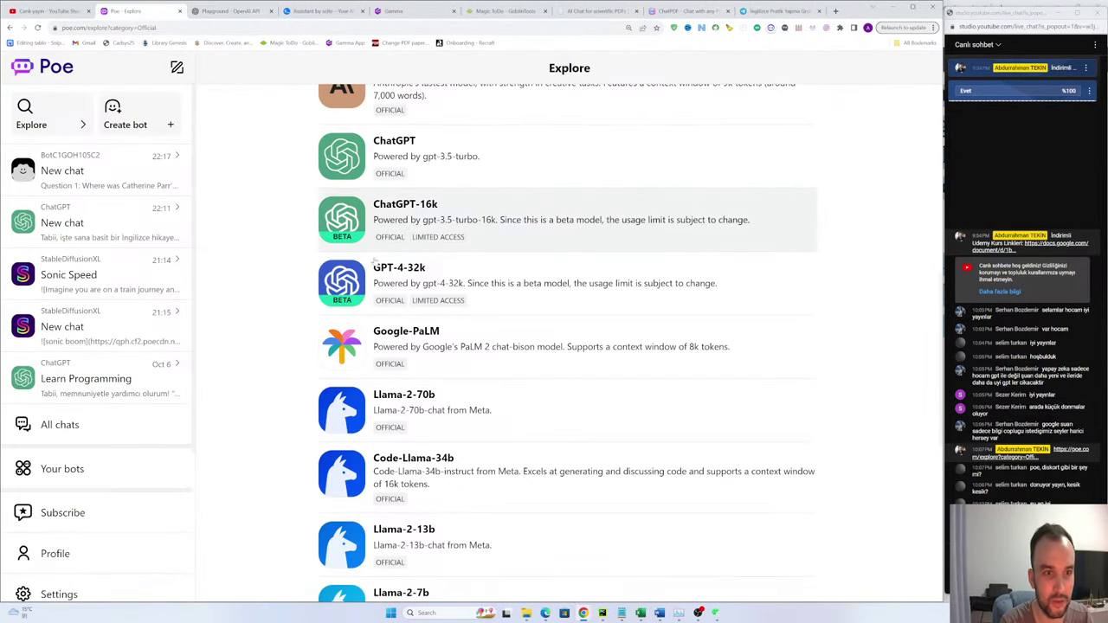
pyautogui.scroll(7, 286, 199)
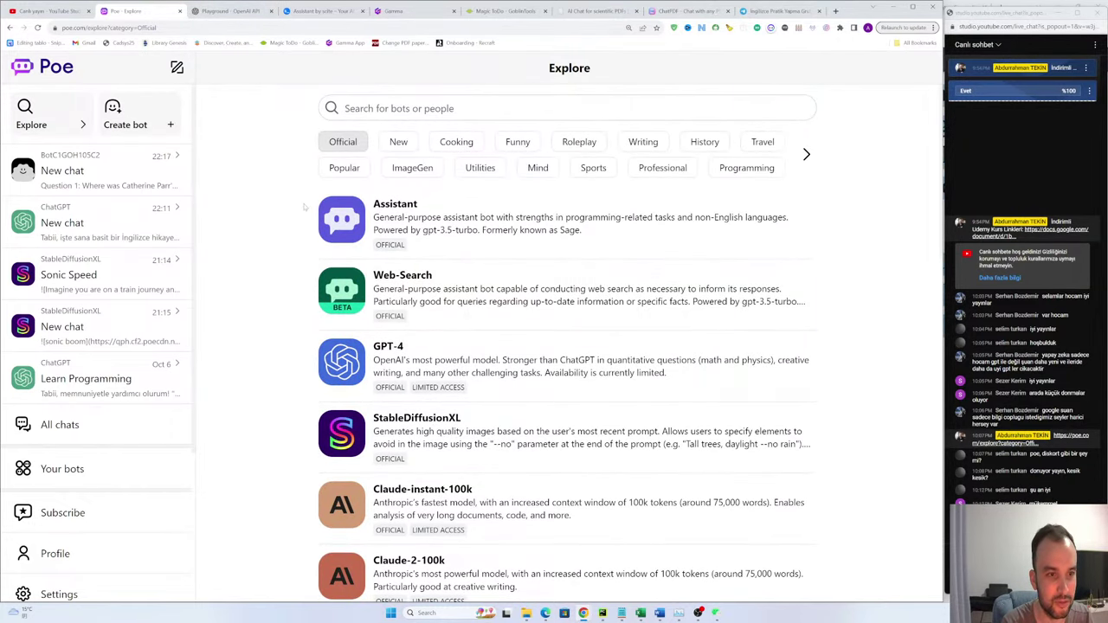
# Step: Reopen the quiz bot's chat and reread the Catherine Parr passage together with the quizzes generated from both passages
pyautogui.click(95, 171)
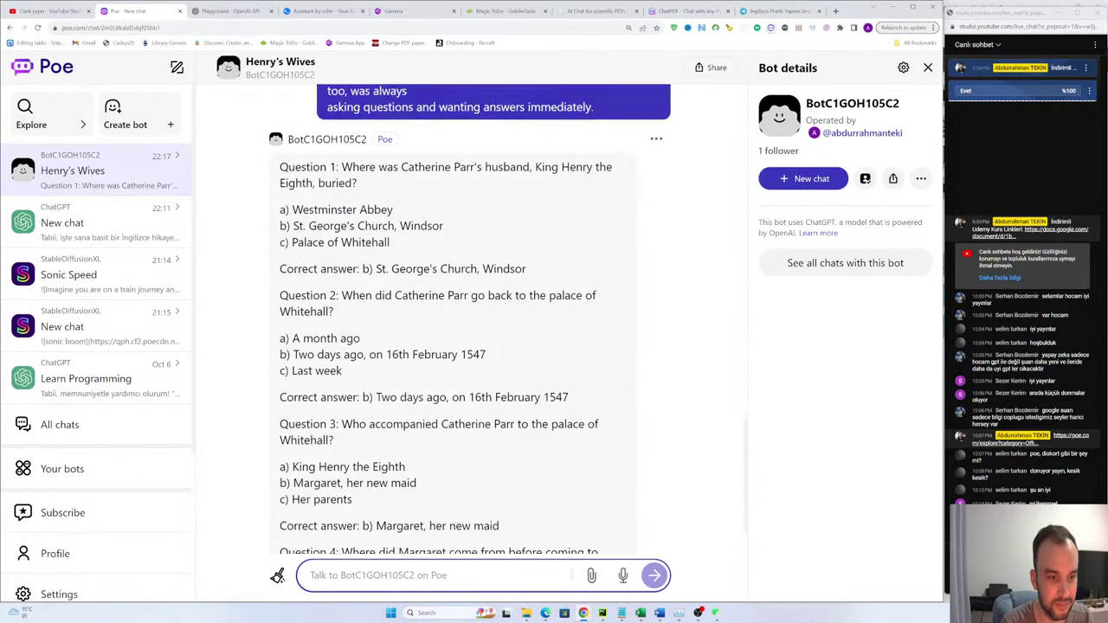
pyautogui.scroll(-4, 477, 322)
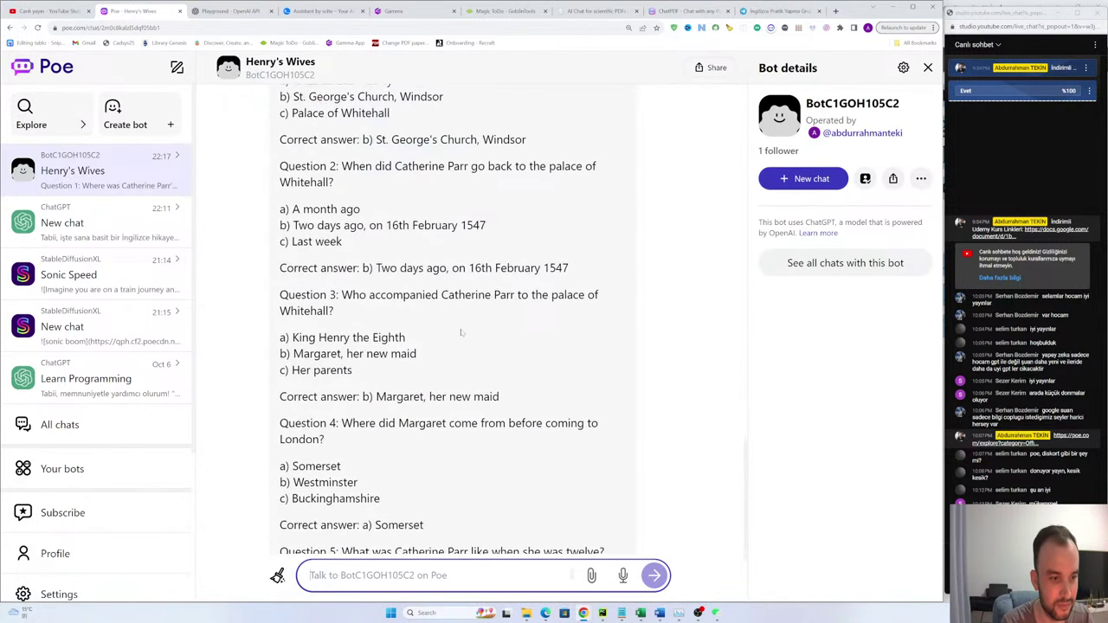
pyautogui.click(691, 351)
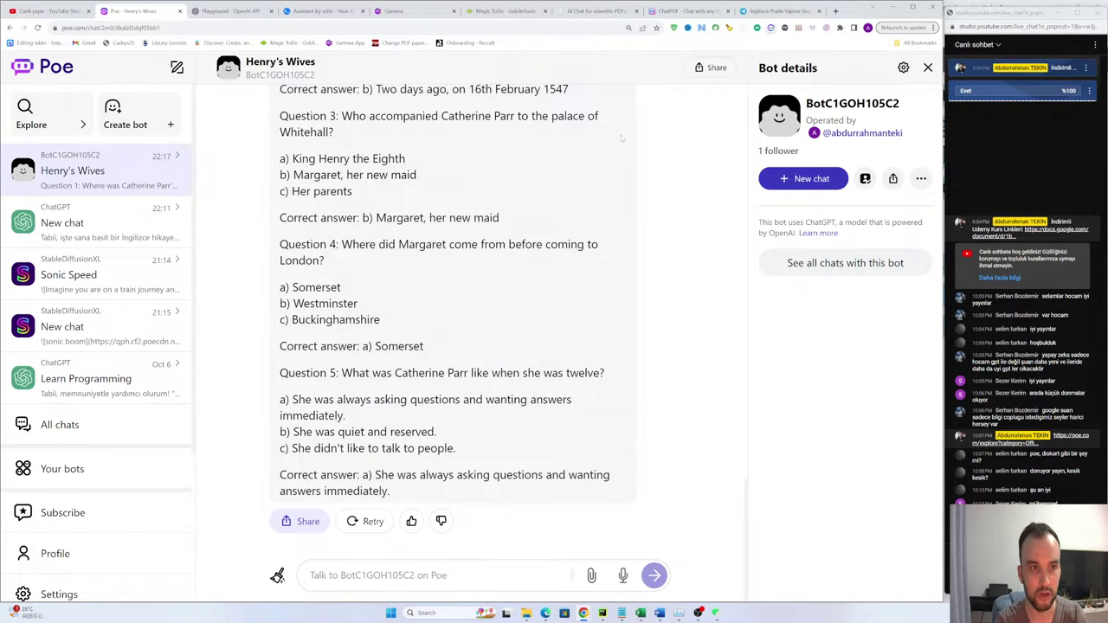
pyautogui.scroll(6, 703, 145)
pyautogui.scroll(-2, 703, 146)
pyautogui.scroll(-3, 475, 236)
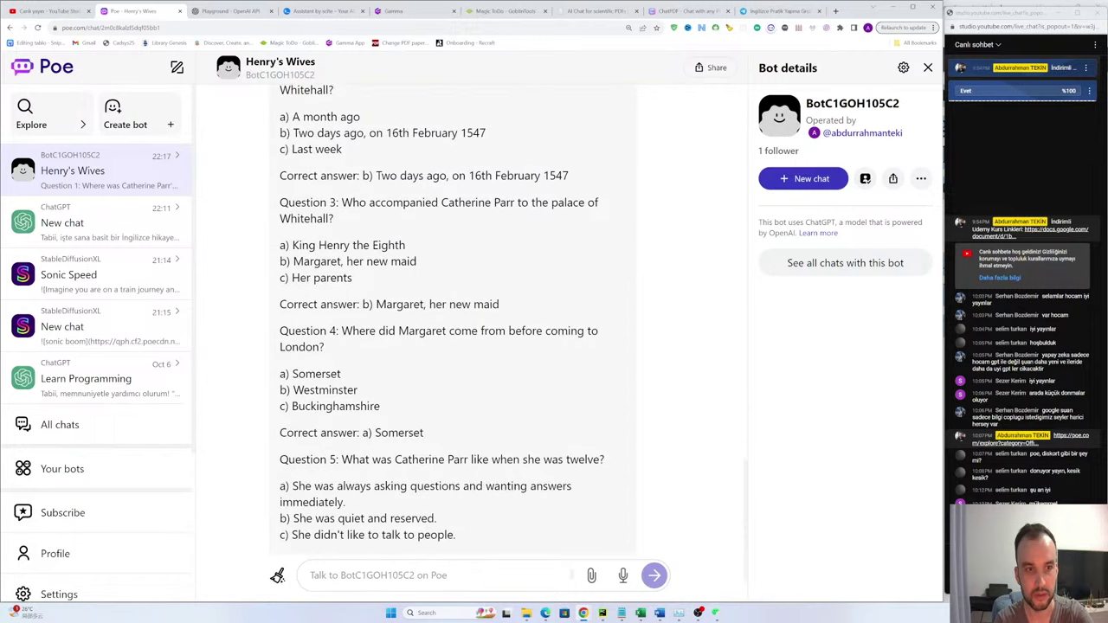
pyautogui.scroll(5, 475, 236)
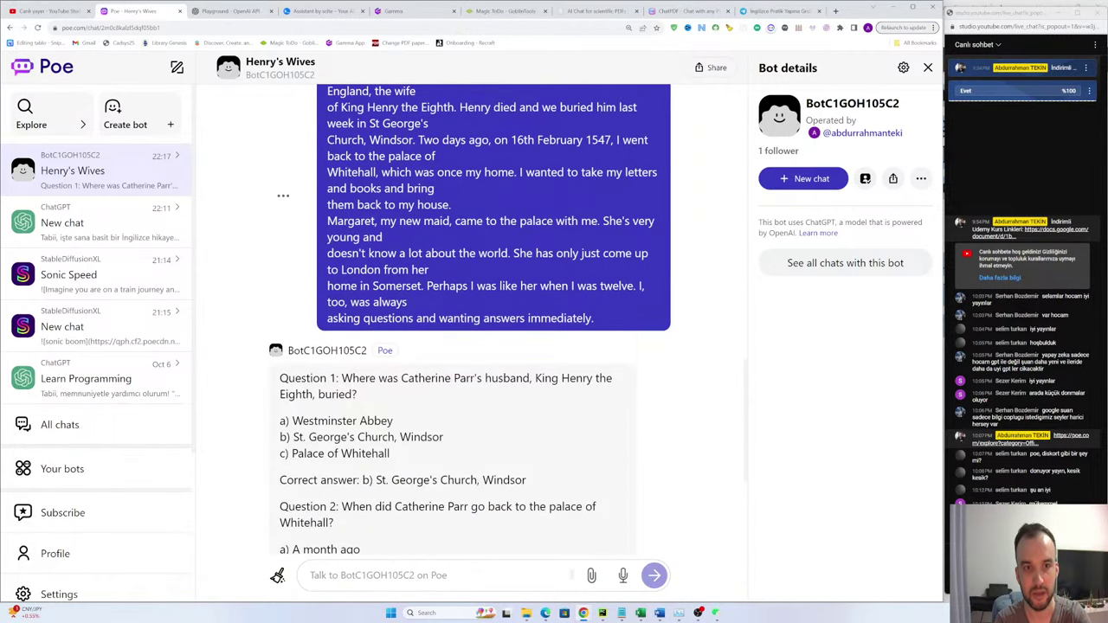
pyautogui.scroll(5, 547, 245)
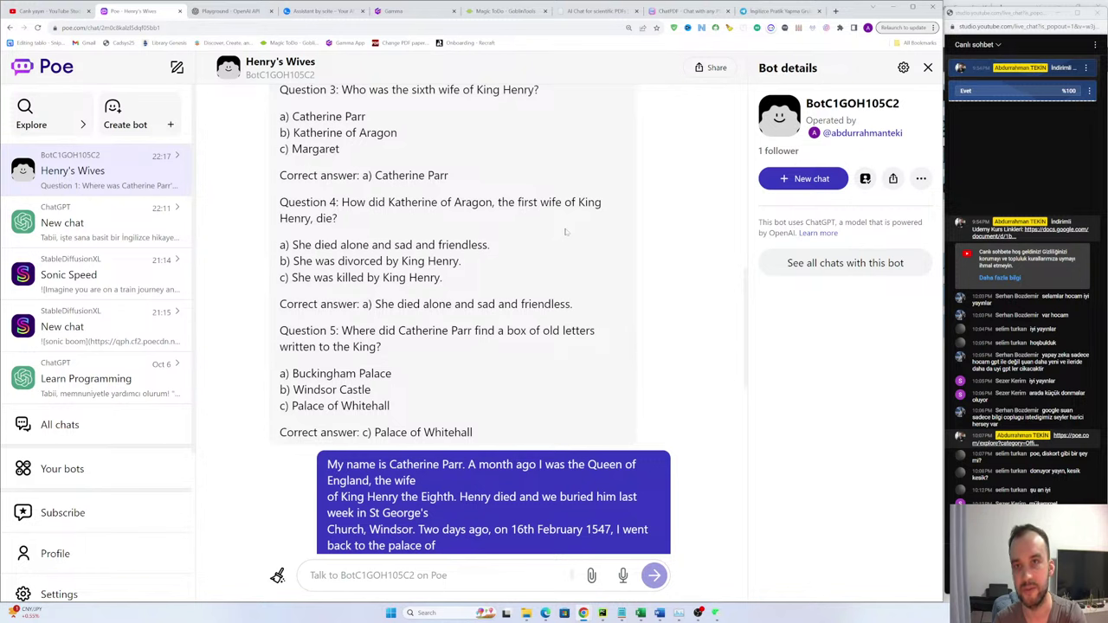
pyautogui.scroll(-6, 561, 217)
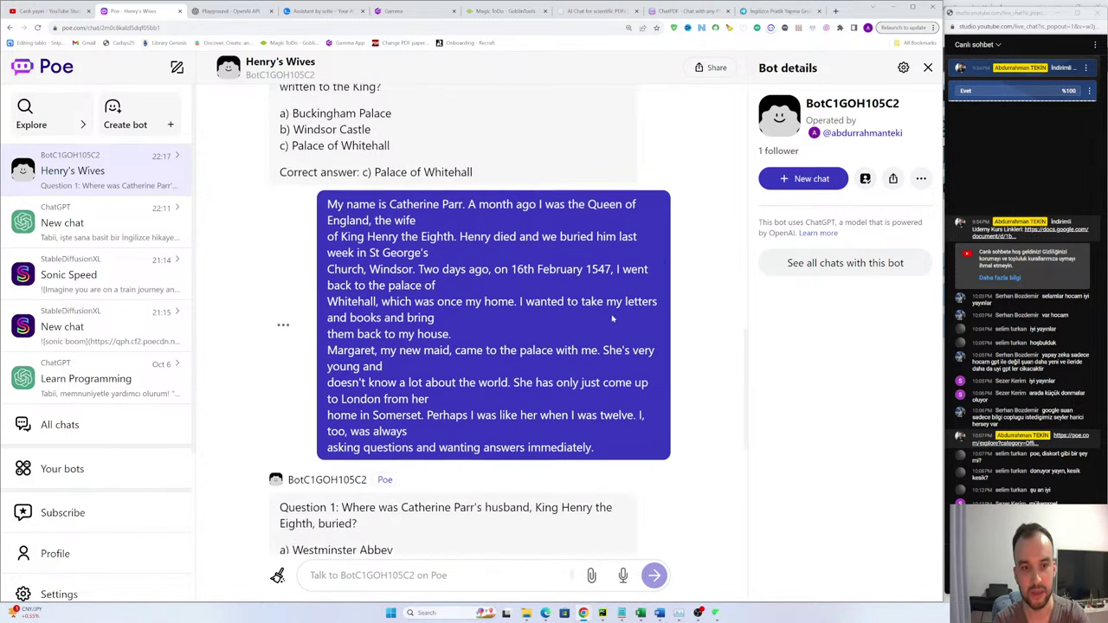
pyautogui.click(441, 576)
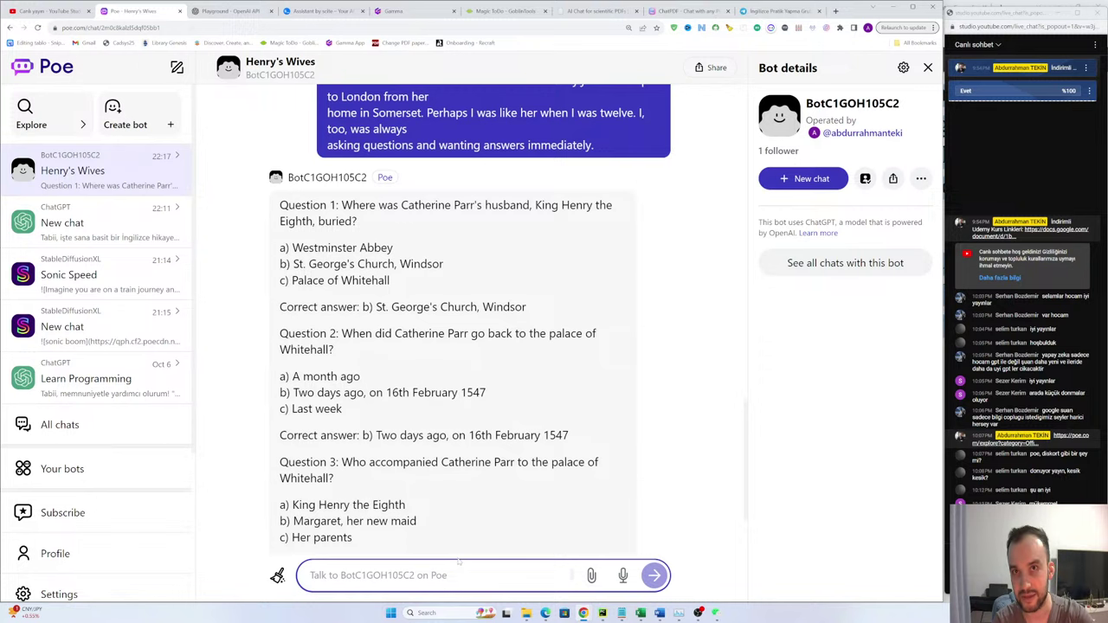
pyautogui.scroll(-3, 458, 560)
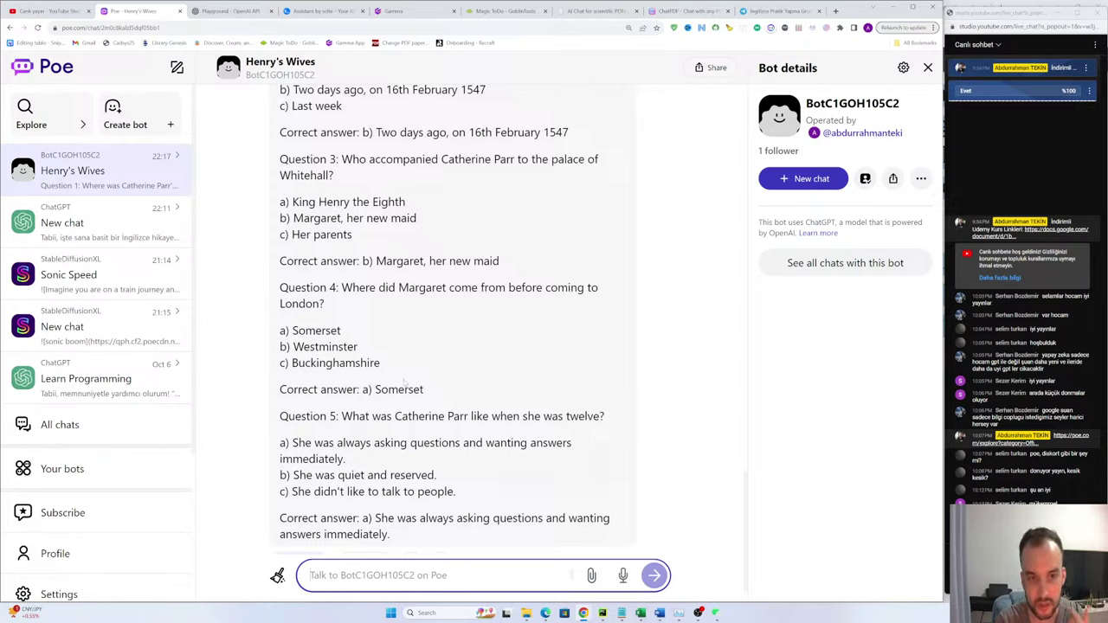
# Step: Reread question 3 about who accompanied Catherine Parr to Whitehall, along with the surrounding passage and quiz
pyautogui.click(447, 185)
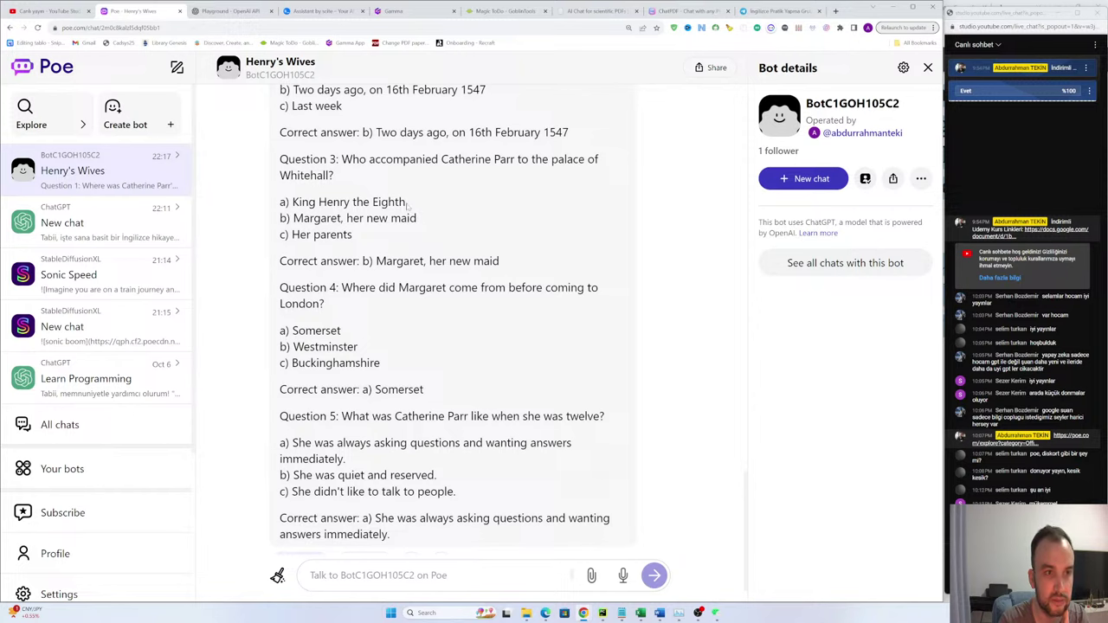
pyautogui.tripleClick(336, 173)
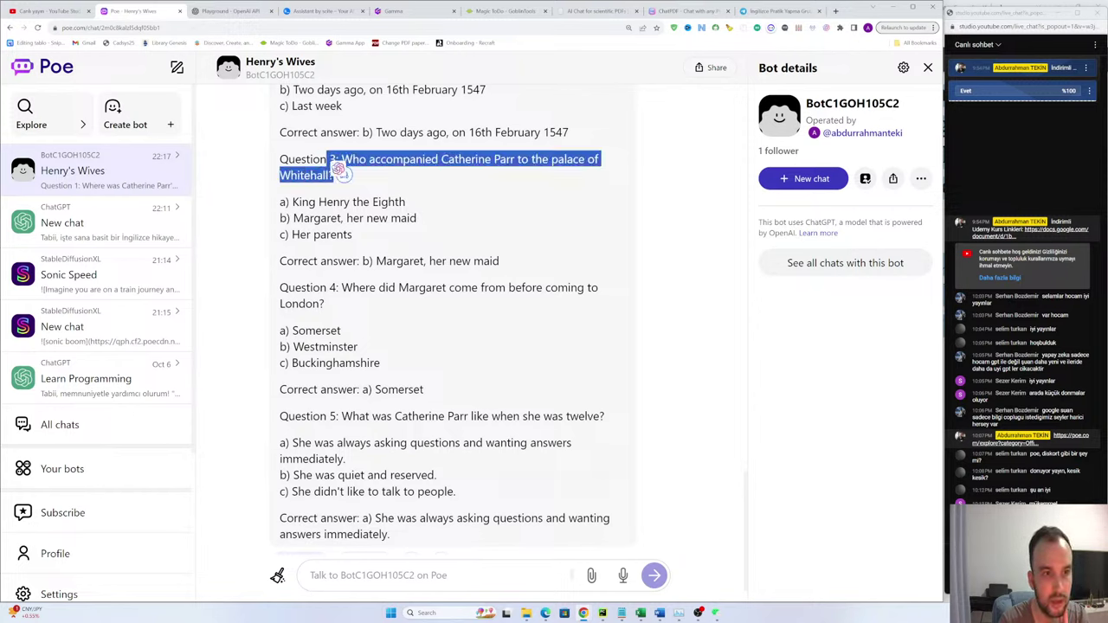
pyautogui.click(368, 189)
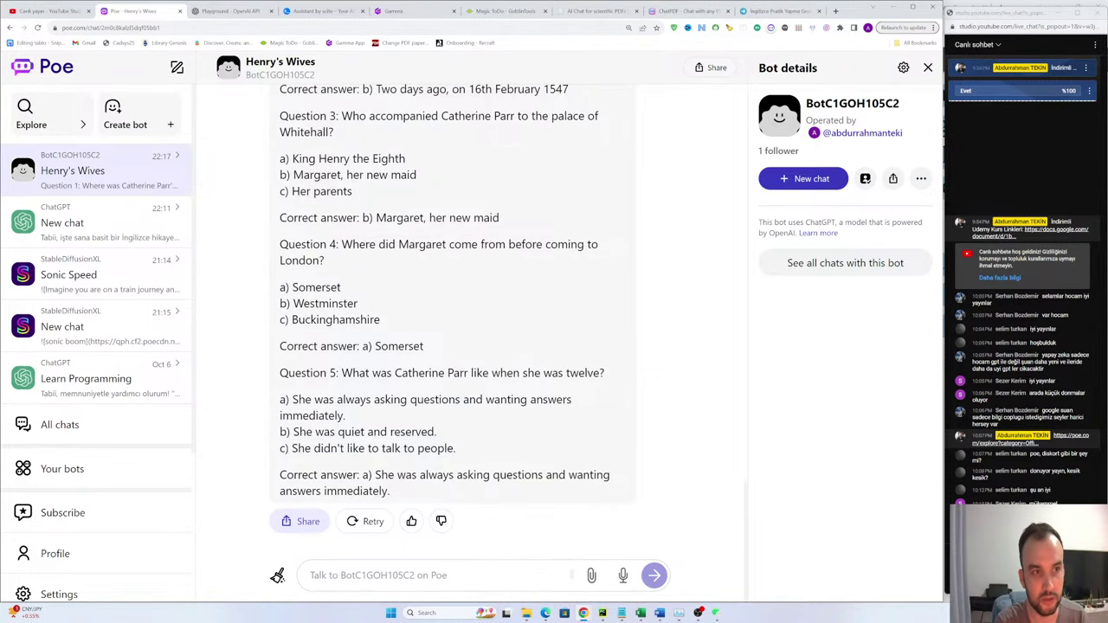
pyautogui.scroll(5, 459, 294)
# Step: Switch to the OpenAI Playground and look over its web address and site navigation
pyautogui.click(229, 10)
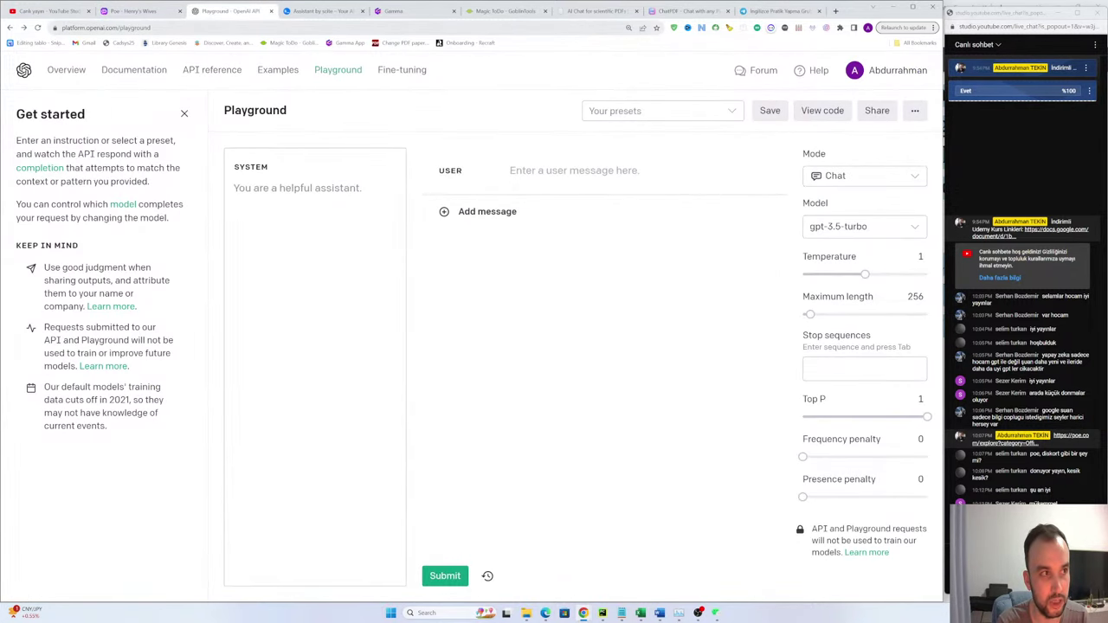
pyautogui.doubleClick(99, 28)
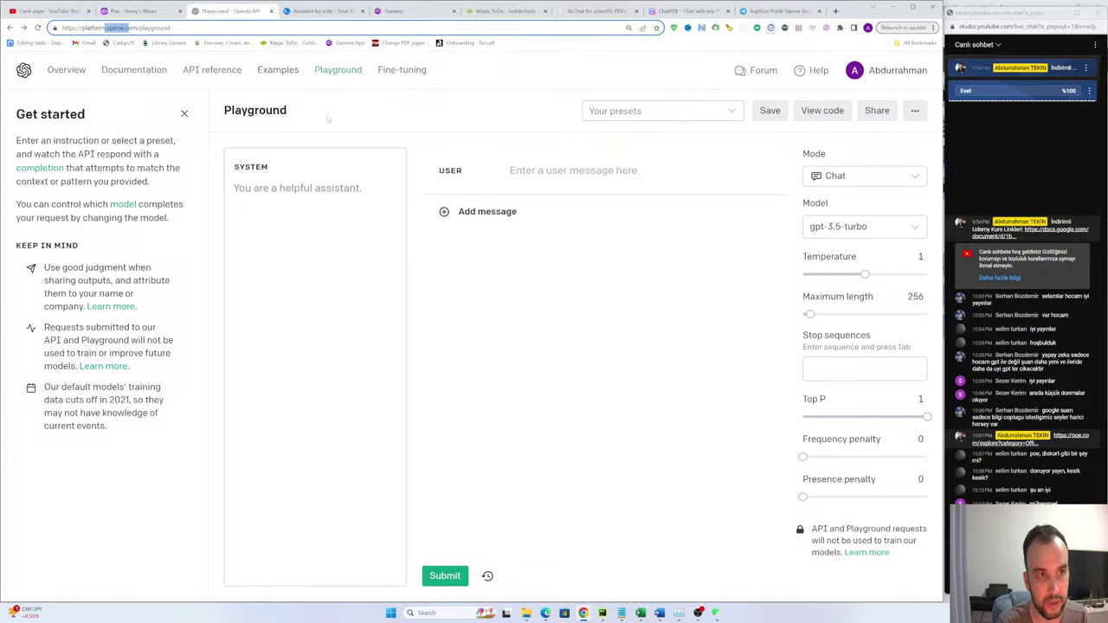
pyautogui.click(405, 123)
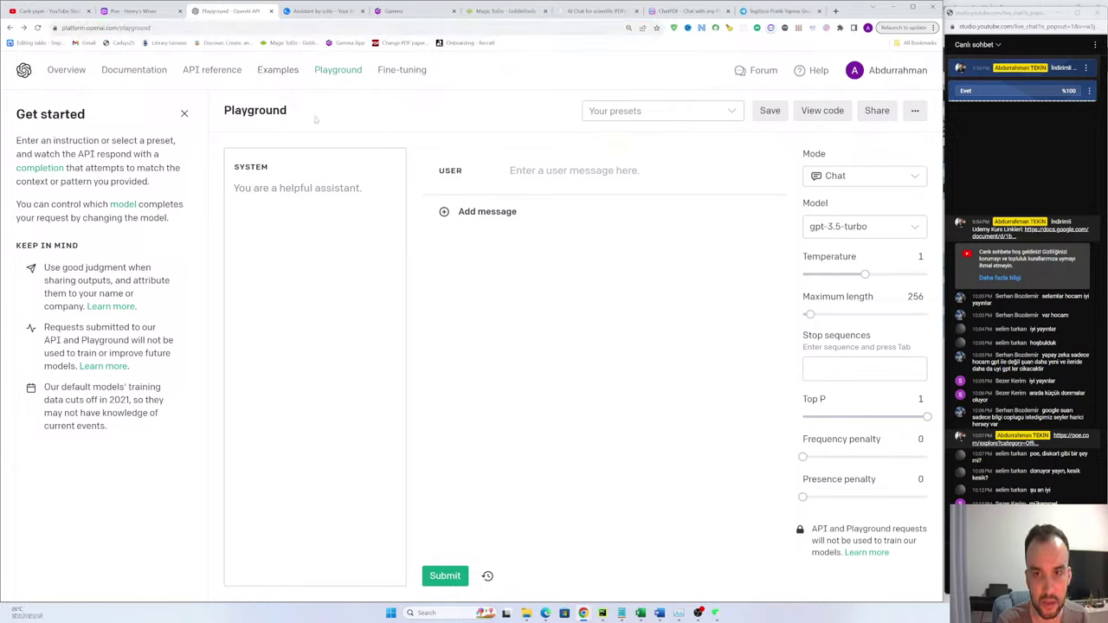
pyautogui.moveTo(429, 71); pyautogui.dragTo(82, 70)
pyautogui.click(315, 93)
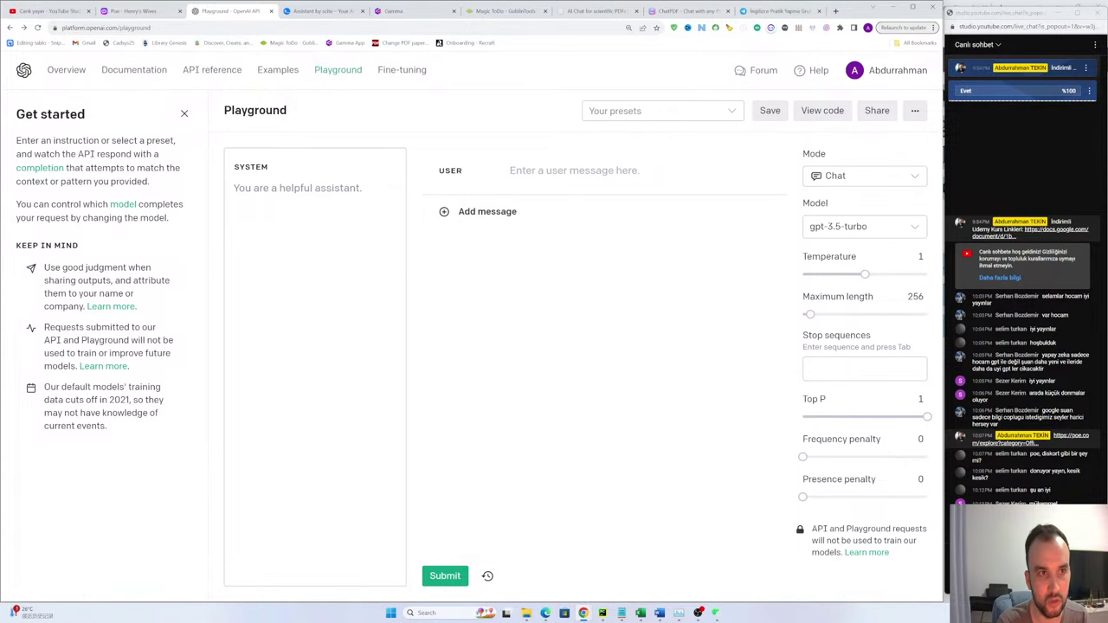
# Step: Revisit the Poe quiz chat and the scite assistant page, returning to the OpenAI Playground
pyautogui.click(137, 10)
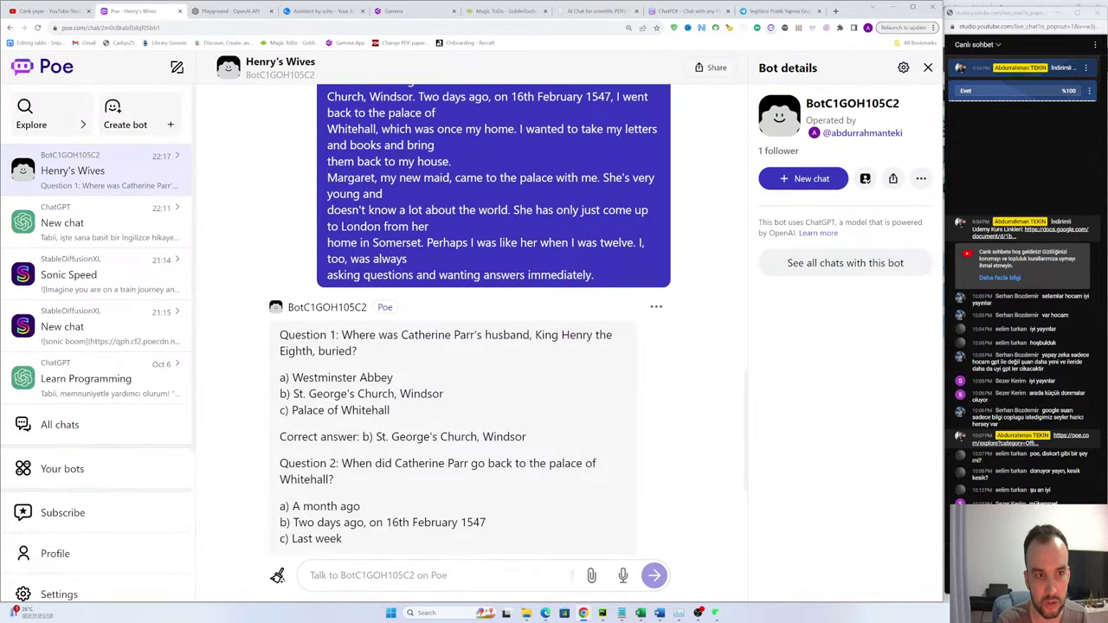
pyautogui.click(230, 10)
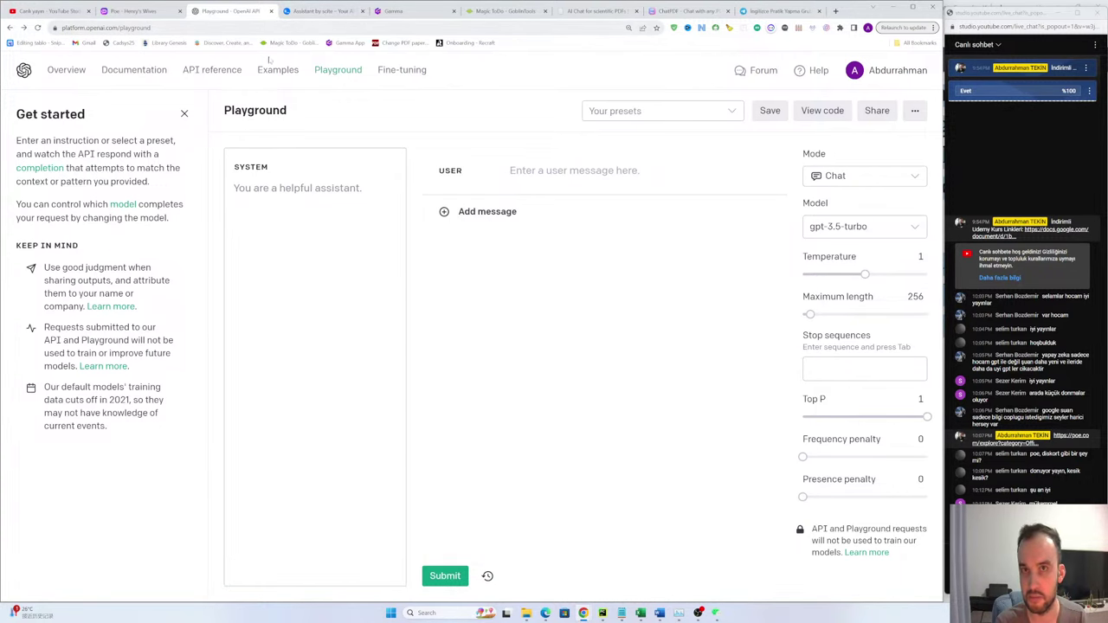
pyautogui.click(303, 11)
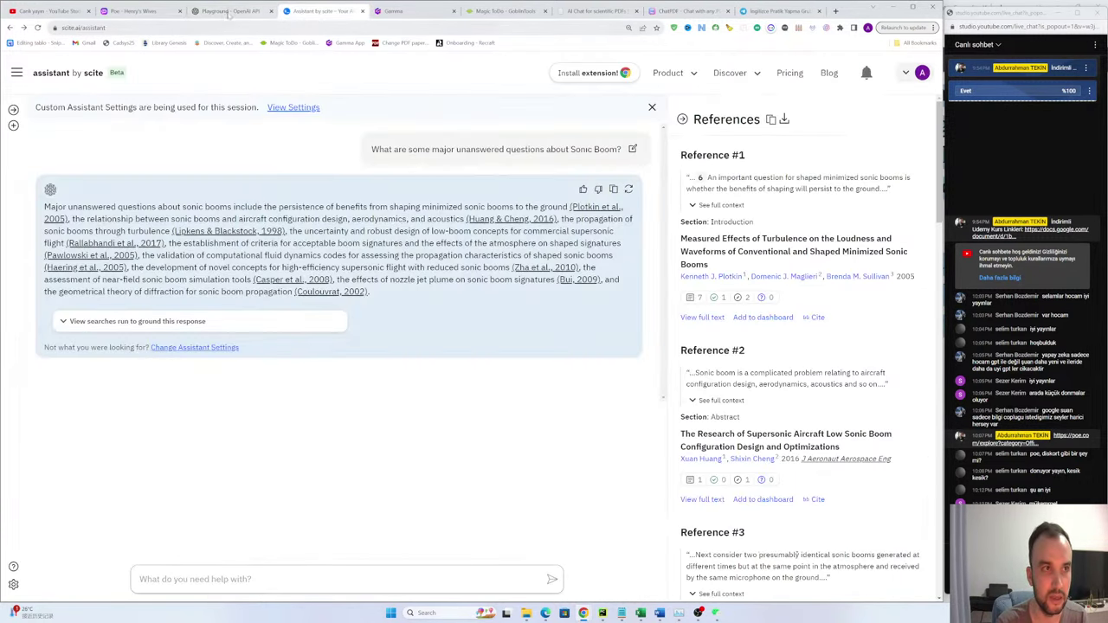
pyautogui.click(229, 10)
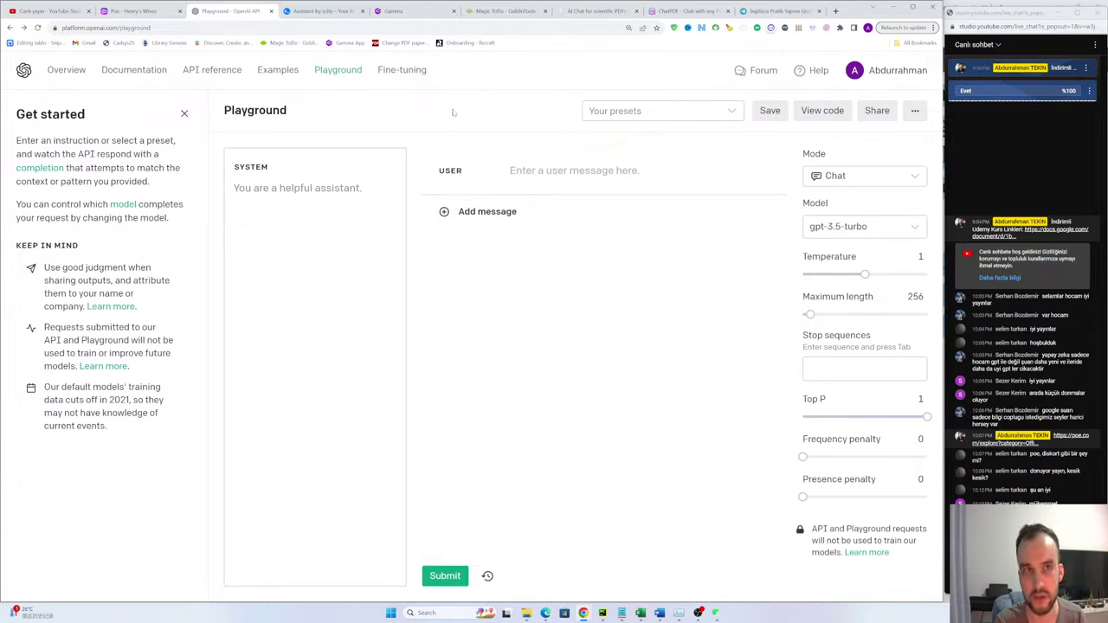
# Step: Examine the Playground's site sections and the account options, including the API keys entry
pyautogui.moveTo(448, 71); pyautogui.dragTo(107, 71)
pyautogui.click(123, 84)
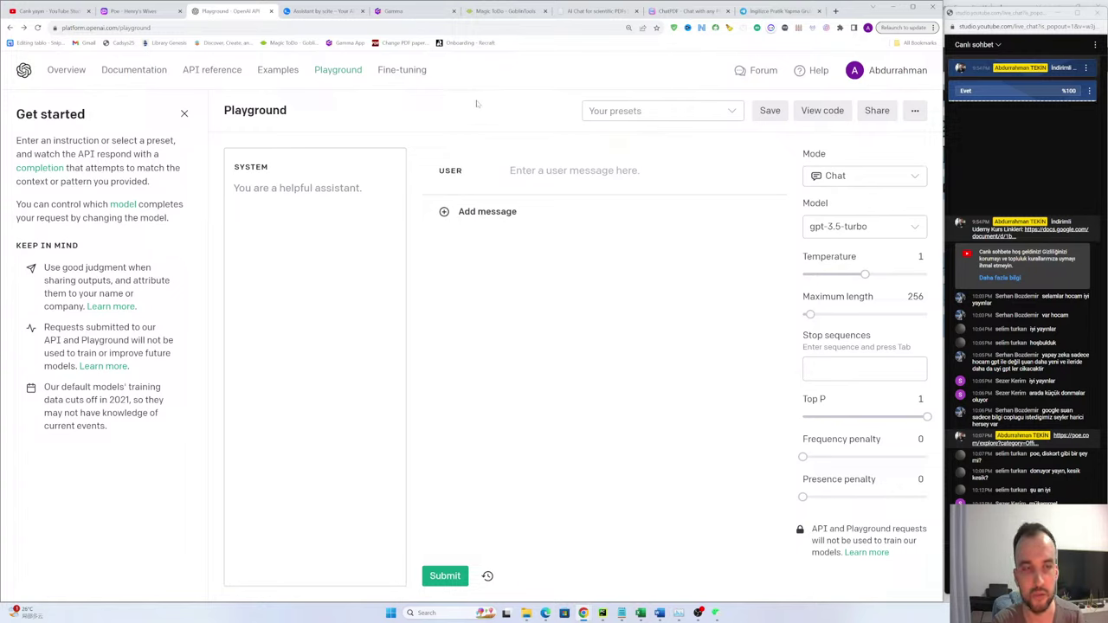
pyautogui.moveTo(447, 74); pyautogui.dragTo(351, 83)
pyautogui.click(443, 112)
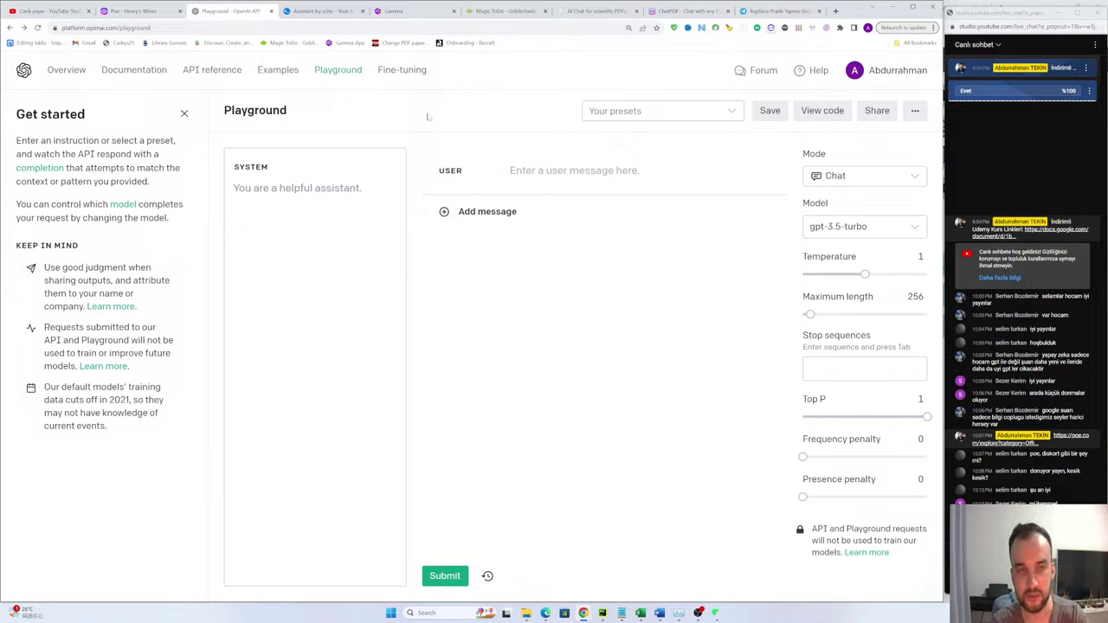
pyautogui.moveTo(450, 79); pyautogui.dragTo(384, 78)
pyautogui.click(464, 72)
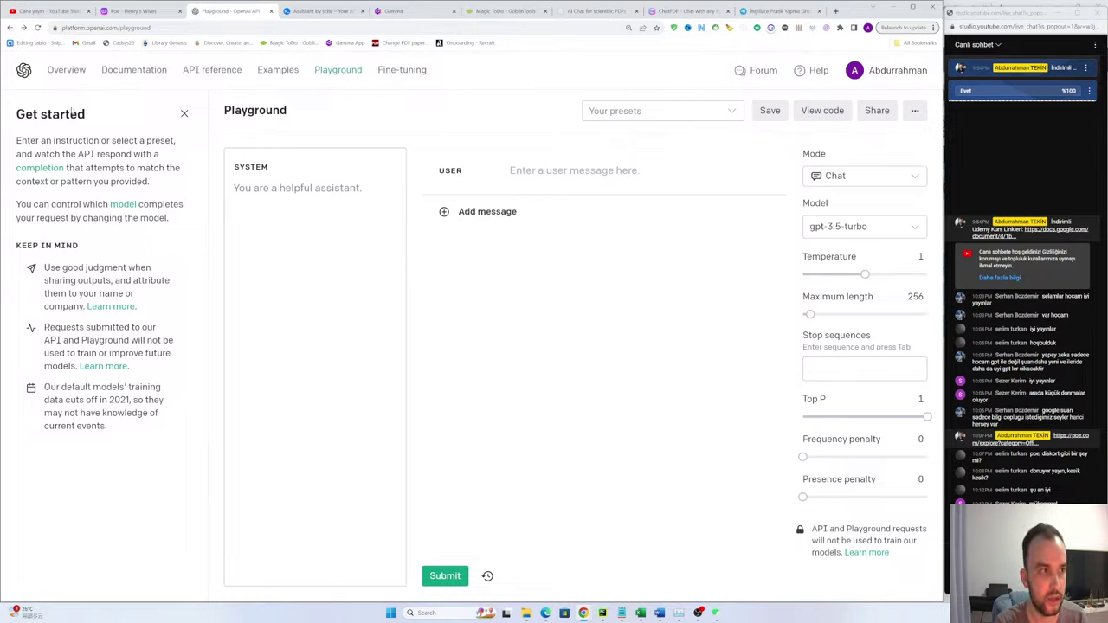
pyautogui.click(857, 71)
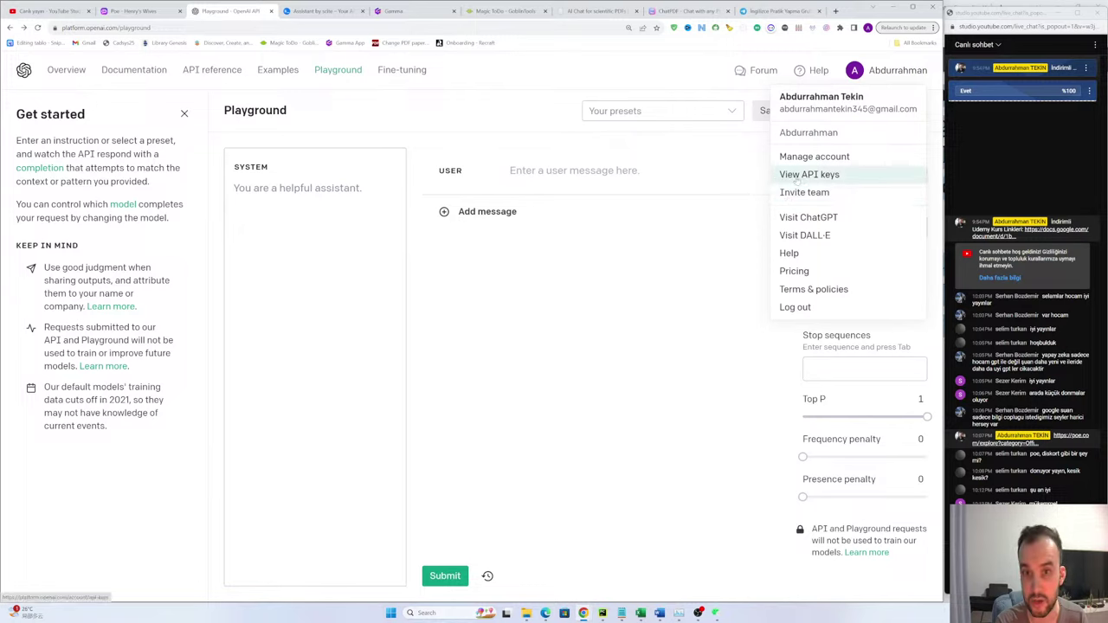
pyautogui.click(538, 89)
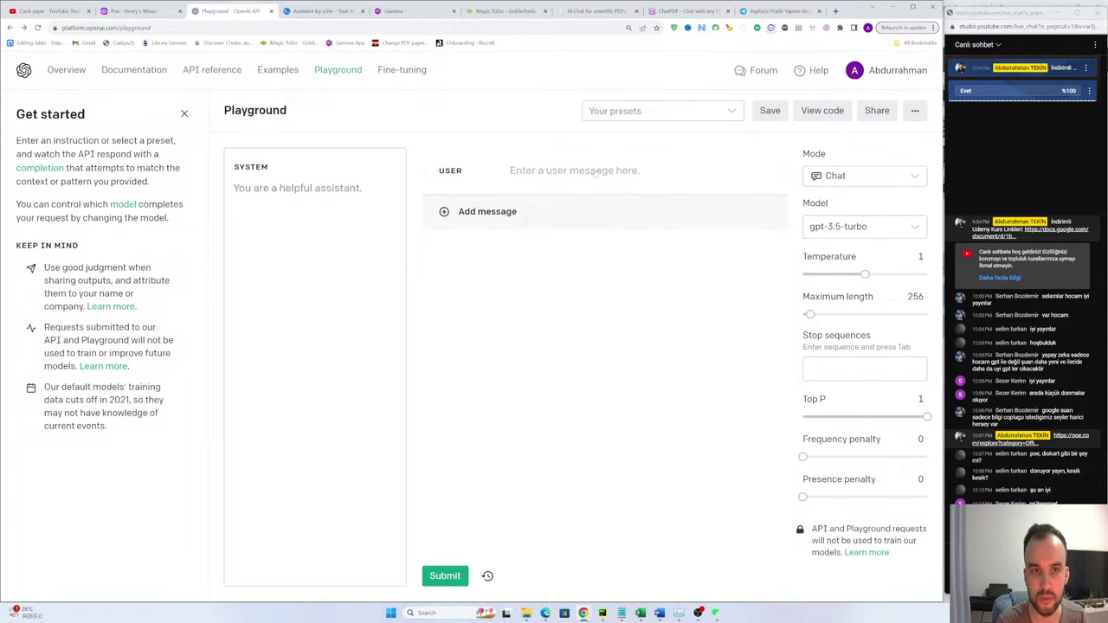
# Step: Select the Playground page's web address and check the page's Share option
pyautogui.click(197, 27)
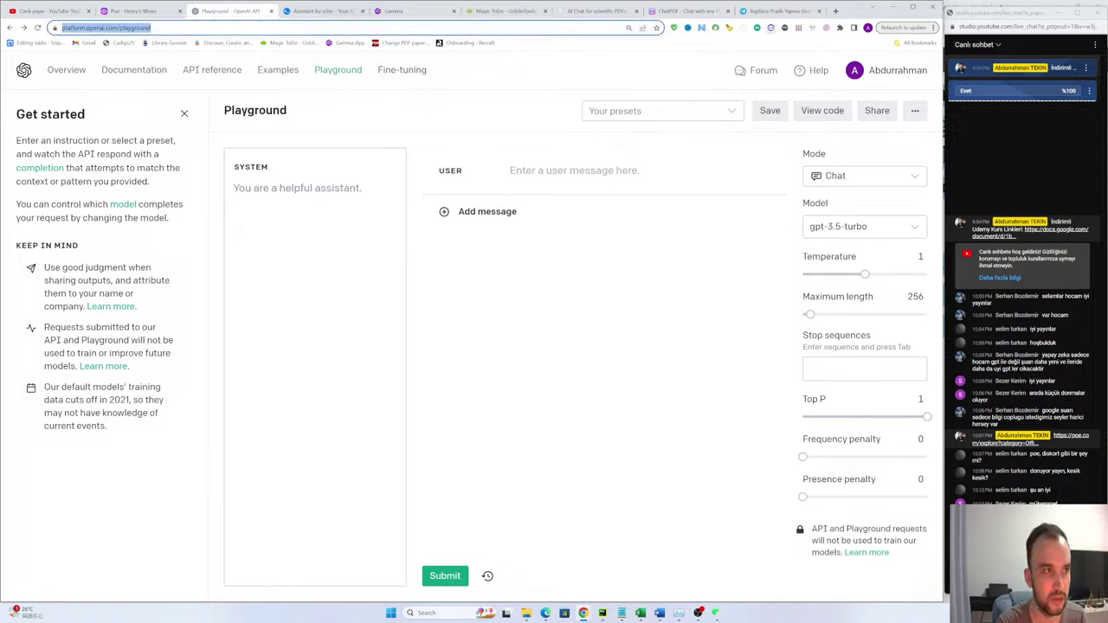
pyautogui.hotkey('alt', 'Tab')
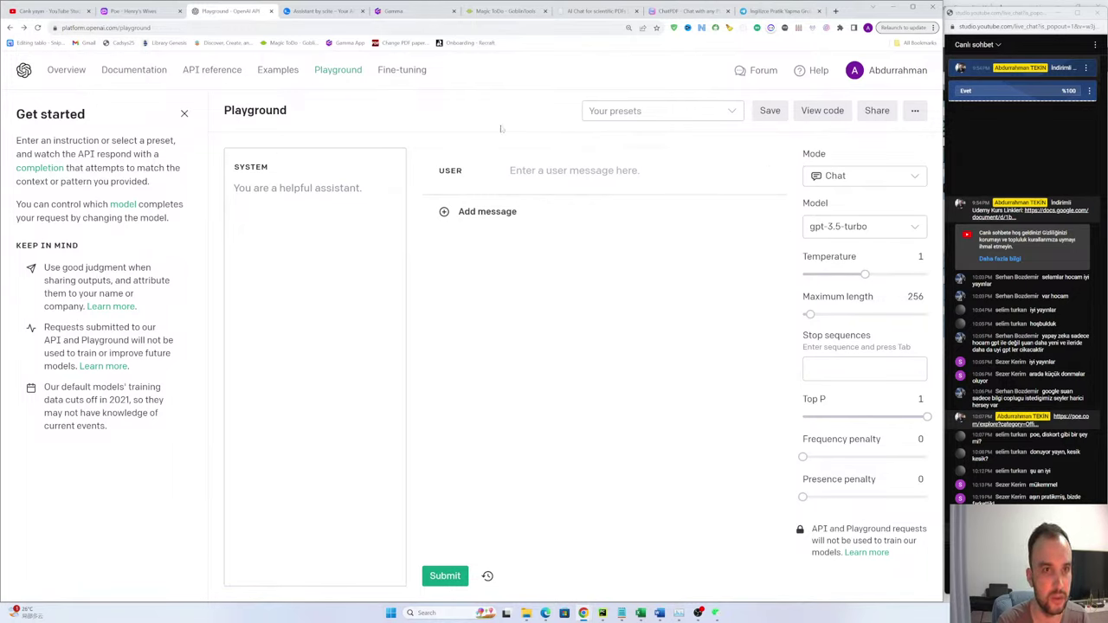
pyautogui.click(878, 111)
pyautogui.click(560, 423)
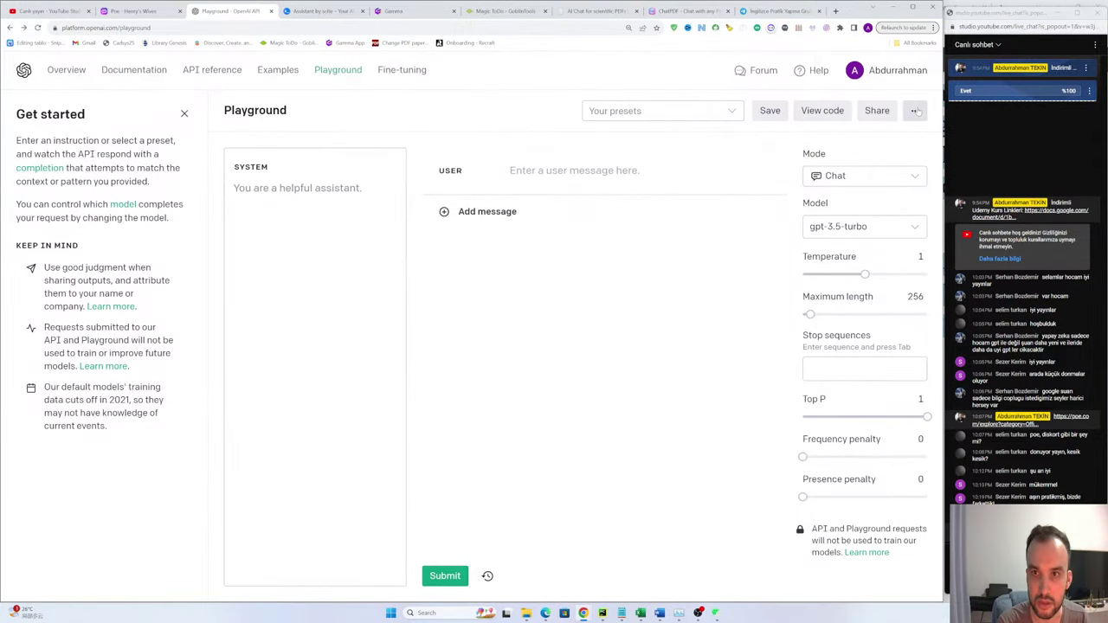
# Step: Display the Playground's Python integration code and examine the line that reads OPENAI_API_KEY
pyautogui.click(823, 110)
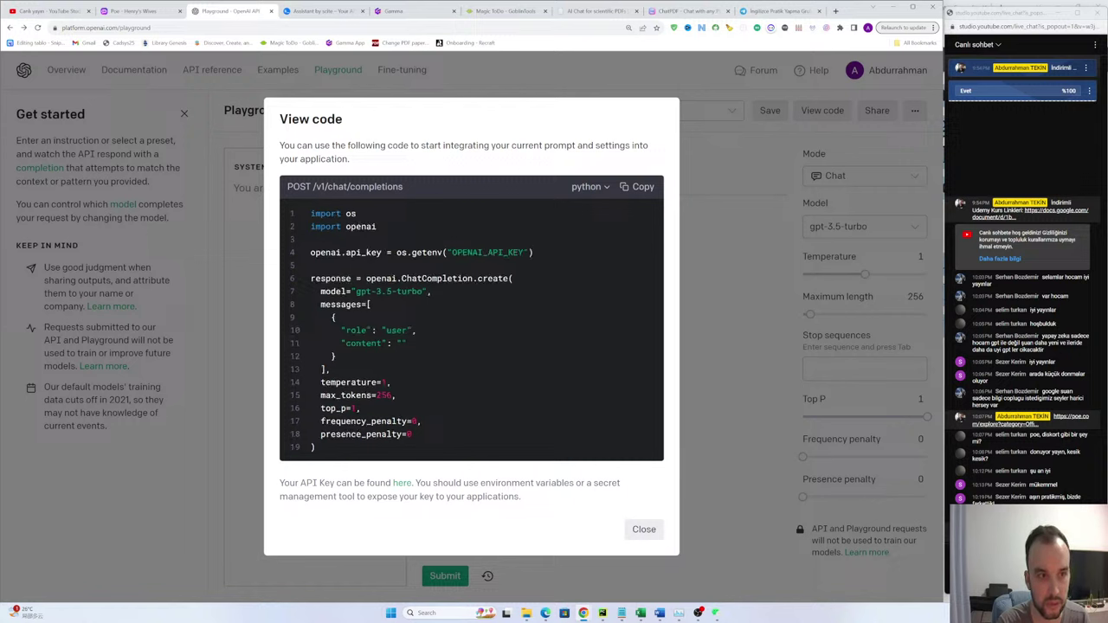
pyautogui.moveTo(310, 213); pyautogui.dragTo(439, 459)
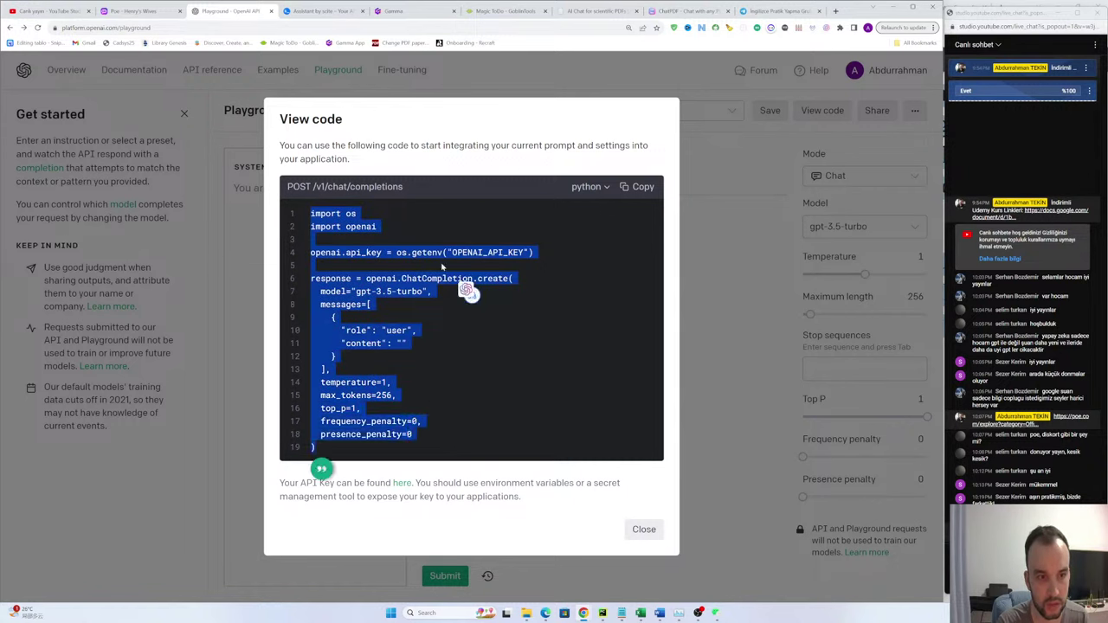
pyautogui.click(554, 251)
pyautogui.moveTo(524, 252); pyautogui.dragTo(451, 252)
pyautogui.click(509, 267)
pyautogui.moveTo(524, 251); pyautogui.dragTo(457, 252)
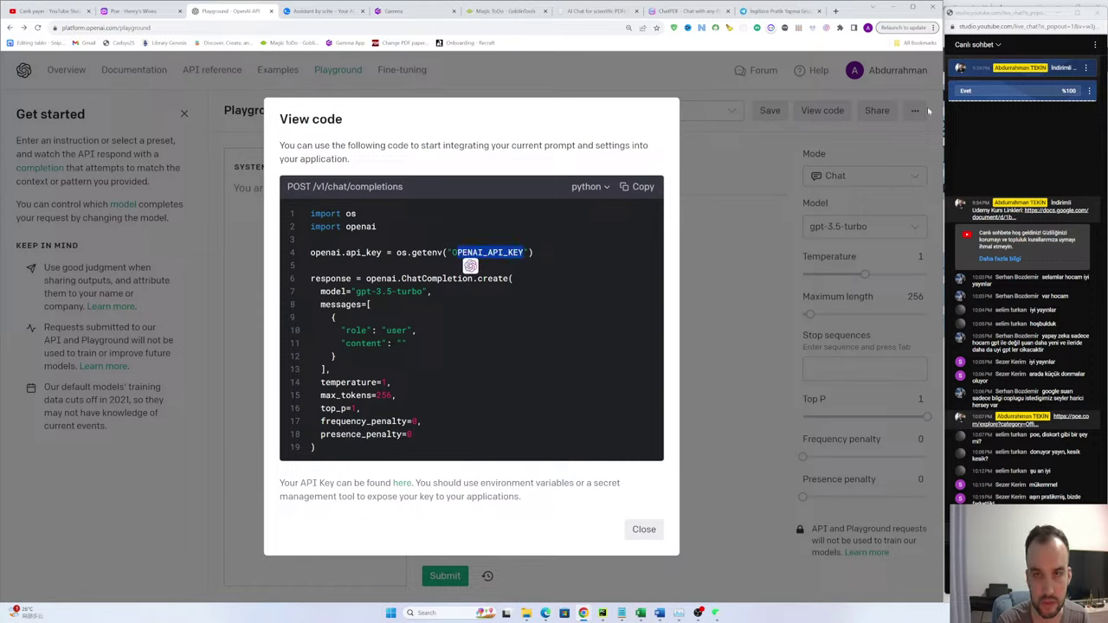
pyautogui.moveTo(525, 252); pyautogui.dragTo(452, 252)
pyautogui.click(392, 274)
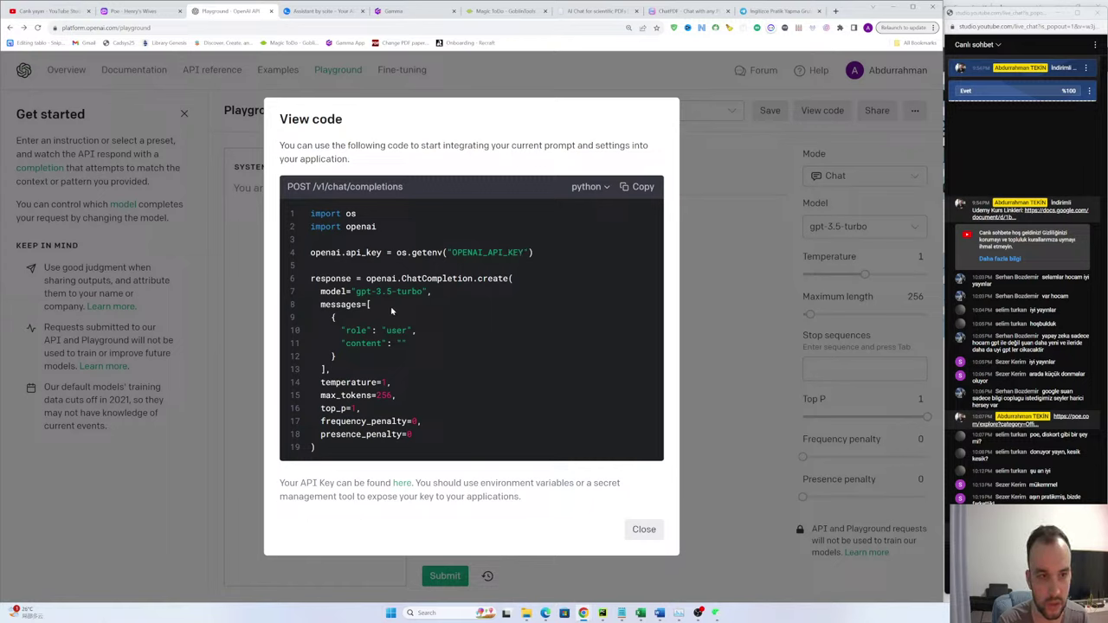
# Step: Examine the gpt-3.5-turbo model setting in the integration code
pyautogui.moveTo(355, 292); pyautogui.dragTo(423, 292)
pyautogui.click(401, 301)
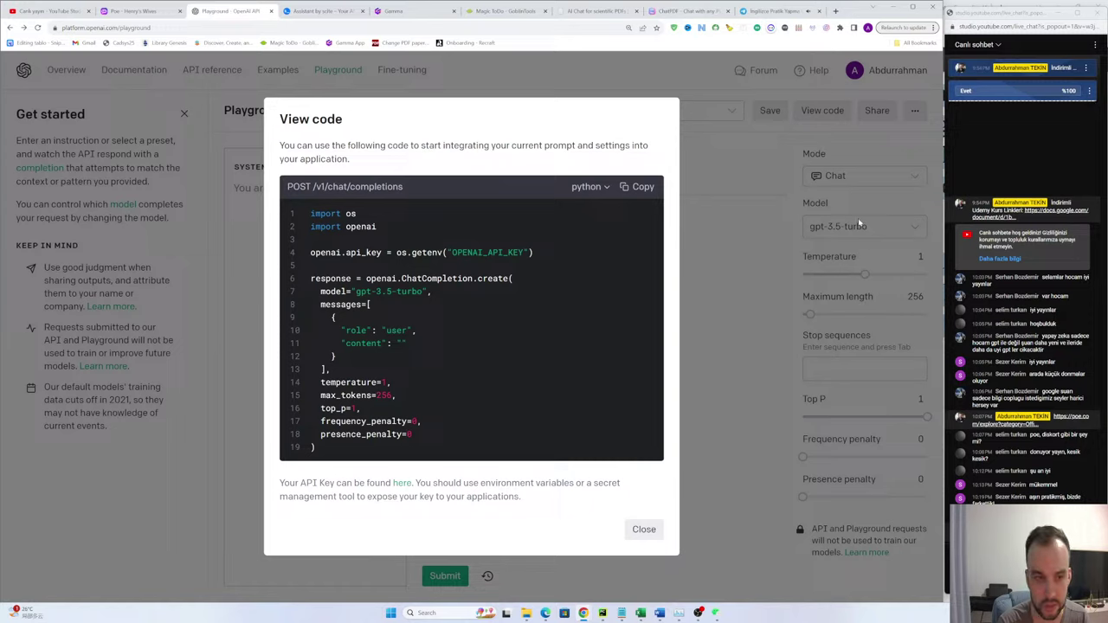
pyautogui.moveTo(421, 292); pyautogui.dragTo(361, 292)
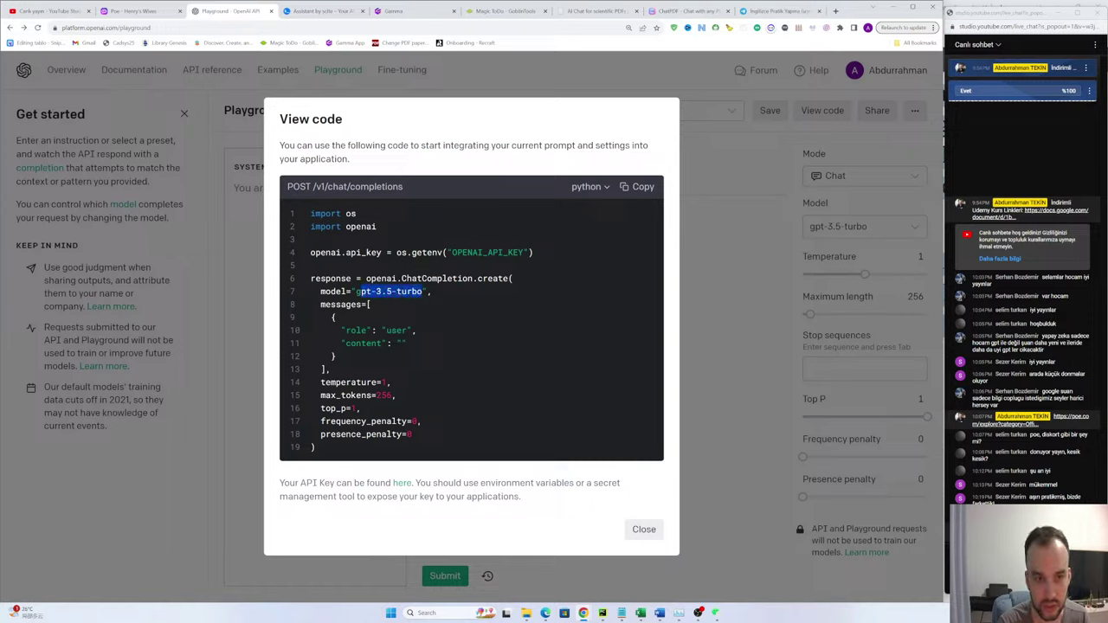
pyautogui.click(376, 322)
# Step: Enlarge the page to 250% and examine the message's role and content fields in the code
pyautogui.hotkey('ctrl', '+')
pyautogui.hotkey('ctrl', '+')
pyautogui.hotkey('ctrl', '+')
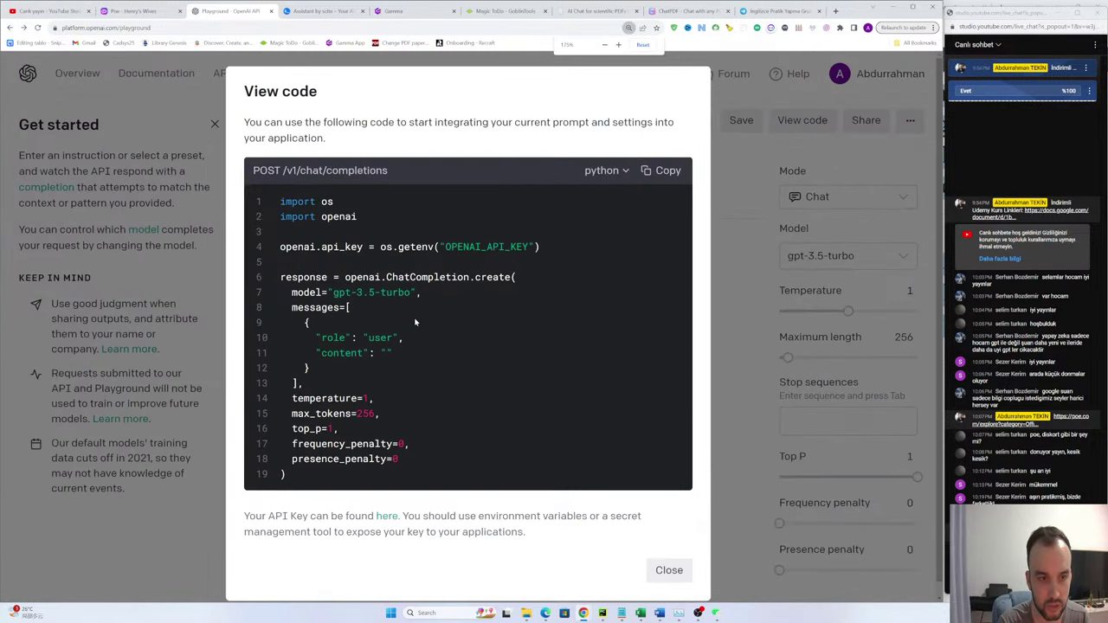
pyautogui.moveTo(369, 332); pyautogui.dragTo(327, 332)
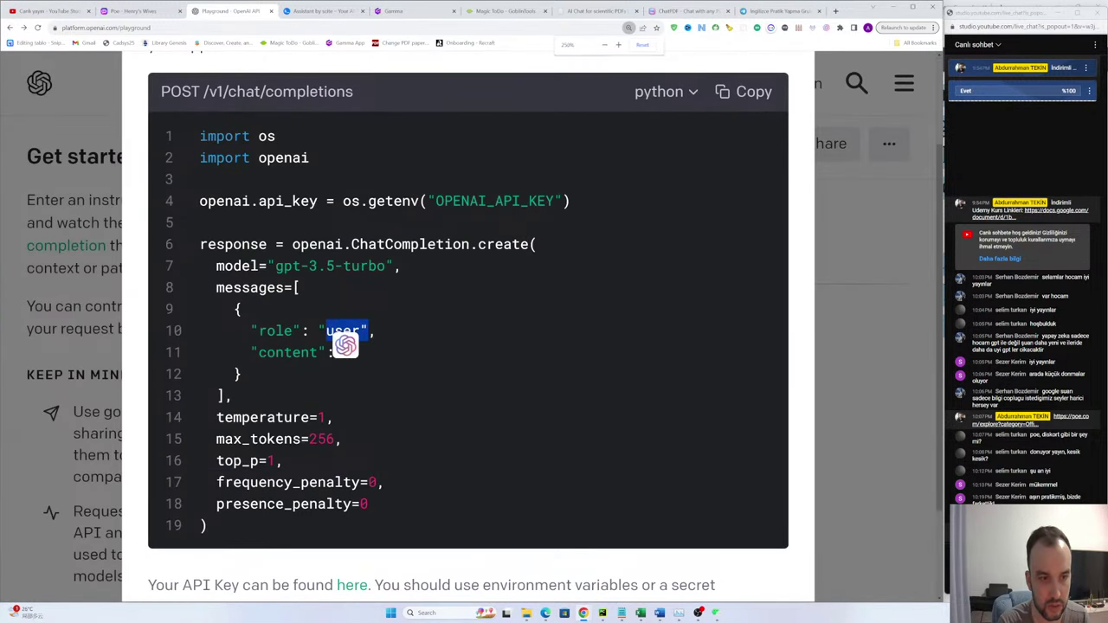
pyautogui.click(338, 334)
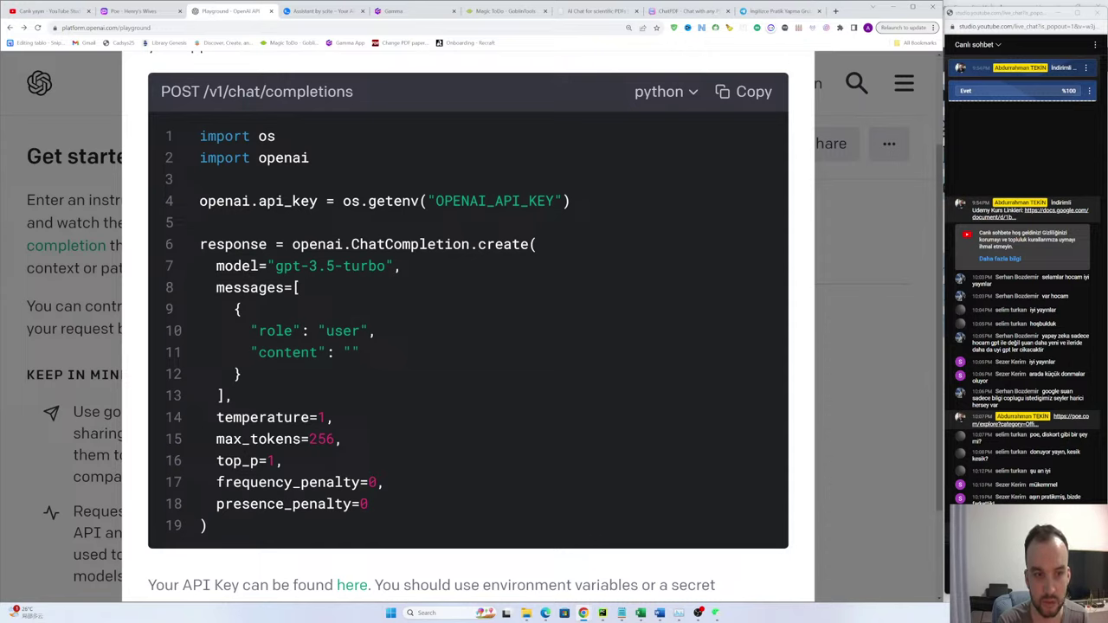
pyautogui.moveTo(360, 352); pyautogui.dragTo(351, 352)
pyautogui.click(367, 361)
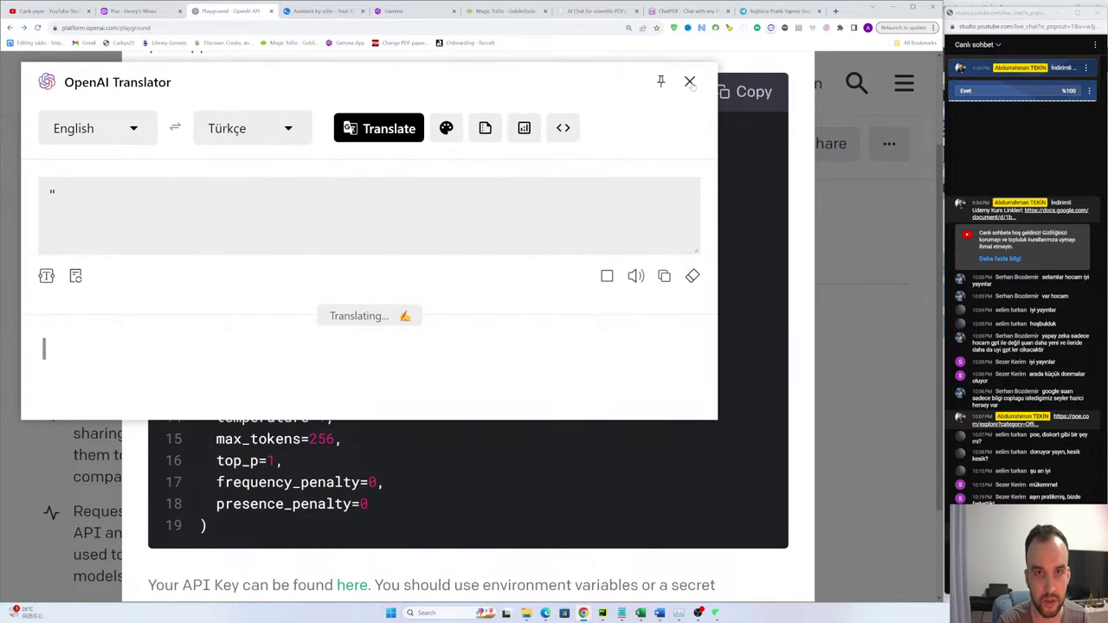
pyautogui.press('Escape')
# Step: Read through the whole Python code sample, from the import lines to the penalty parameters
pyautogui.scroll(-2, 399, 355)
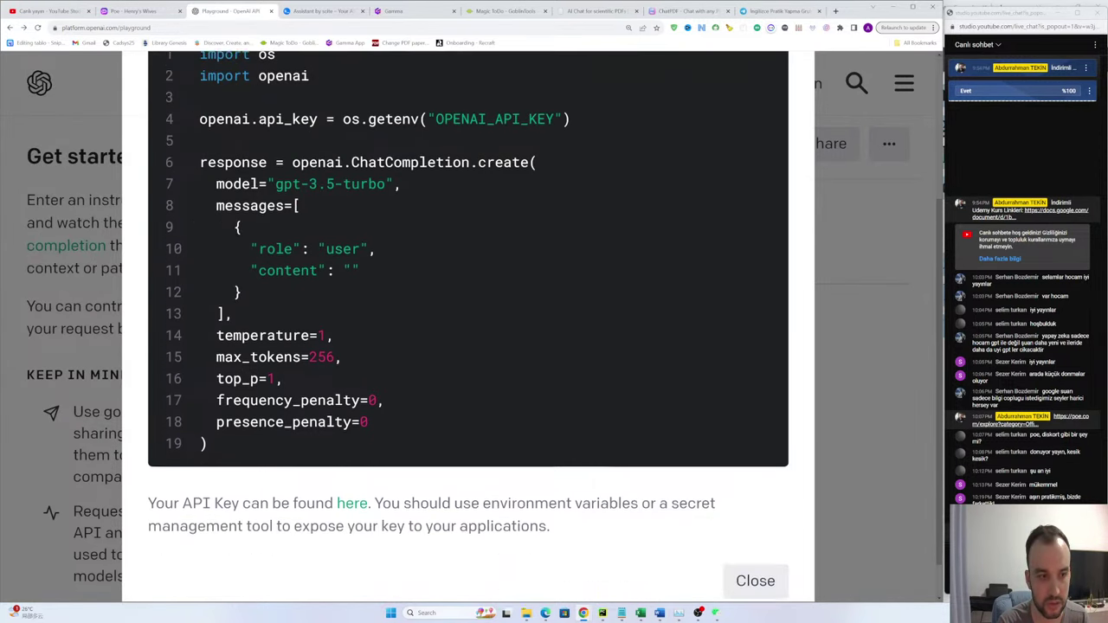
pyautogui.scroll(2, 294, 349)
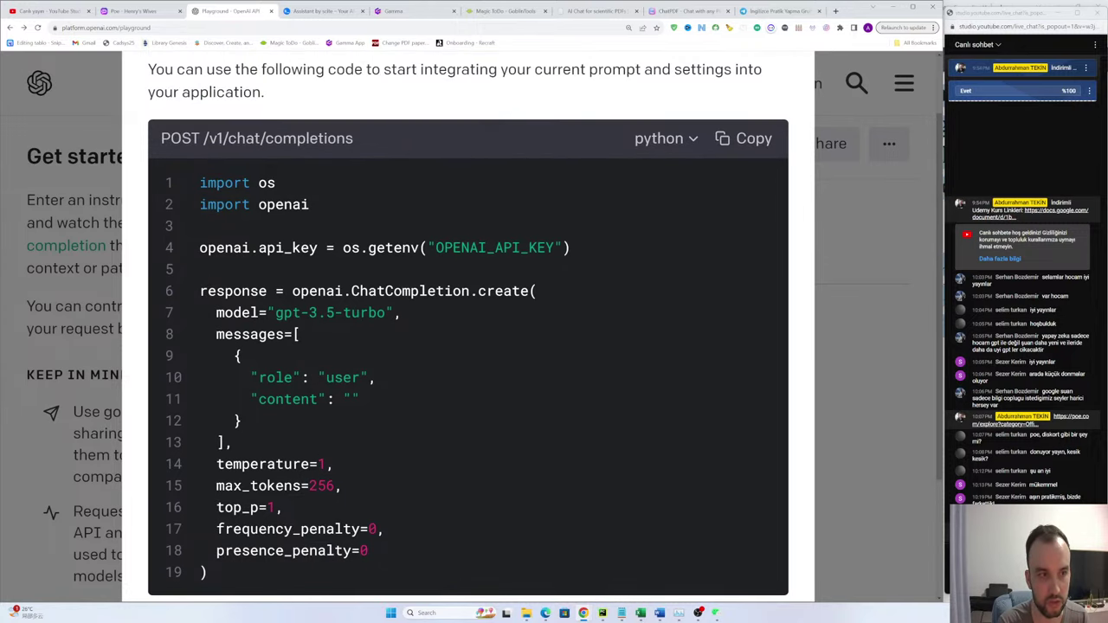
pyautogui.moveTo(200, 183); pyautogui.dragTo(266, 291)
pyautogui.click(267, 291)
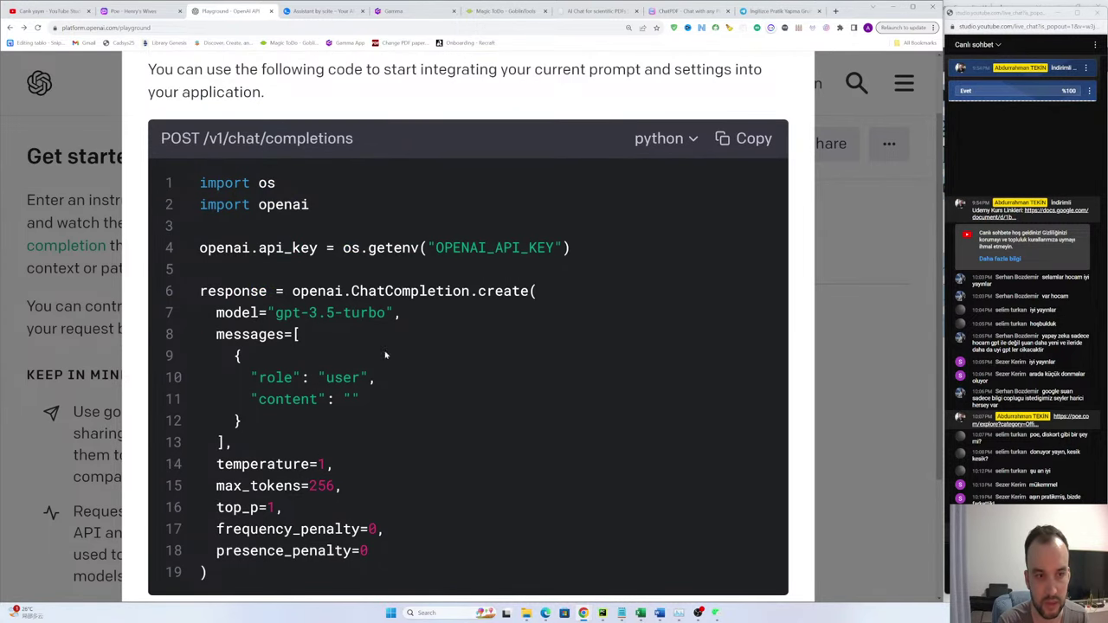
pyautogui.scroll(-2, 386, 355)
pyautogui.scroll(2, 346, 293)
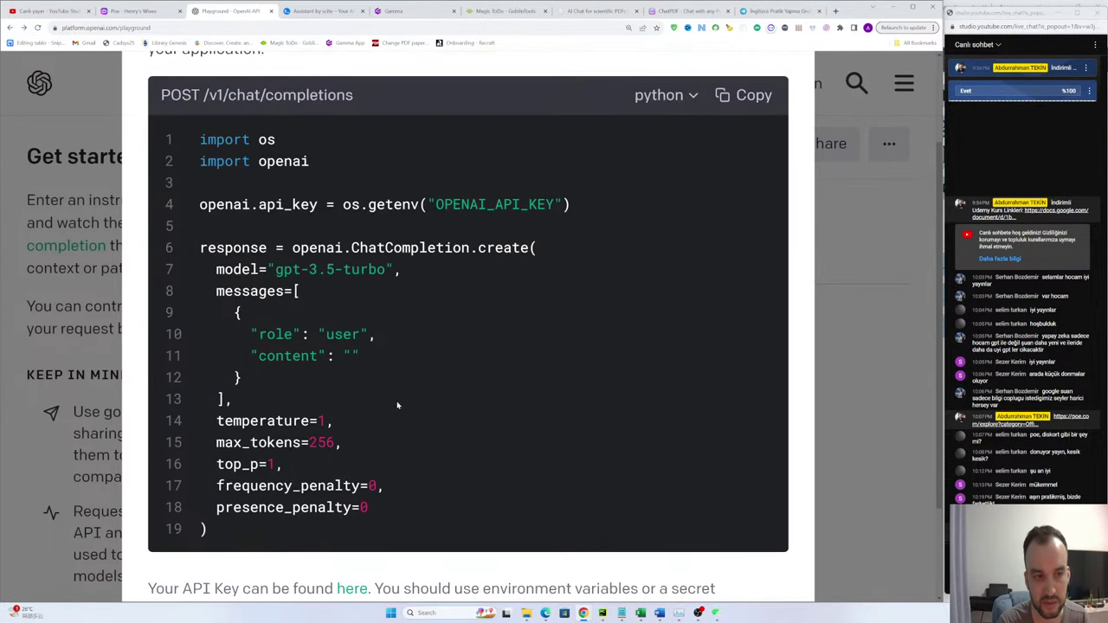
pyautogui.moveTo(383, 511); pyautogui.dragTo(207, 158)
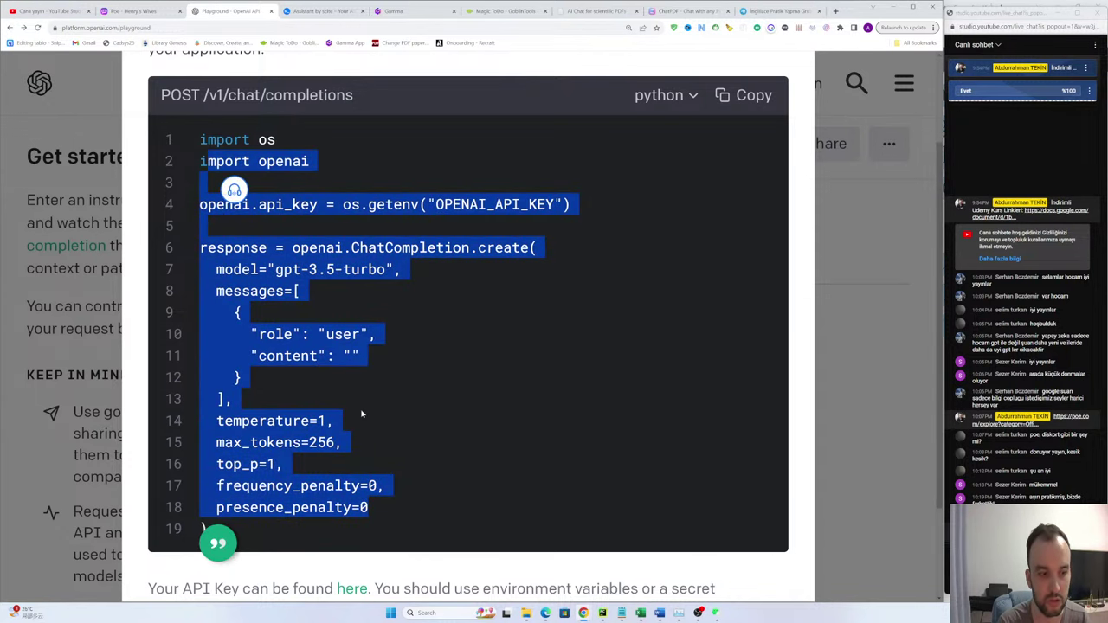
pyautogui.scroll(-2, 228, 505)
pyautogui.click(207, 397)
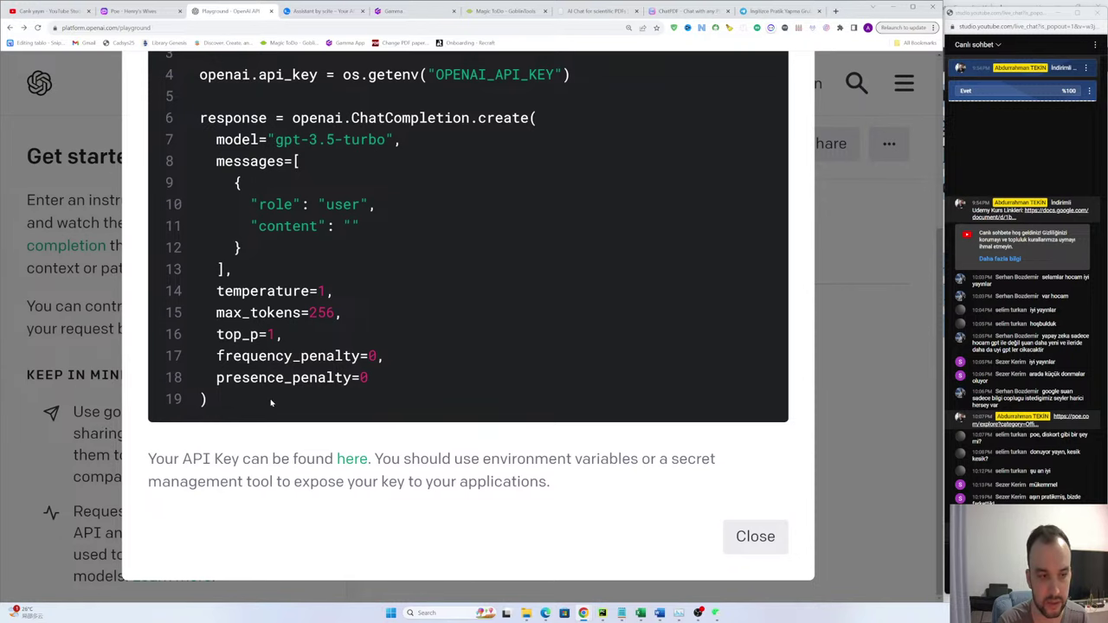
# Step: Examine the Python sample's message content and its parameters from temperature to presence_penalty
pyautogui.moveTo(232, 403); pyautogui.dragTo(234, 277)
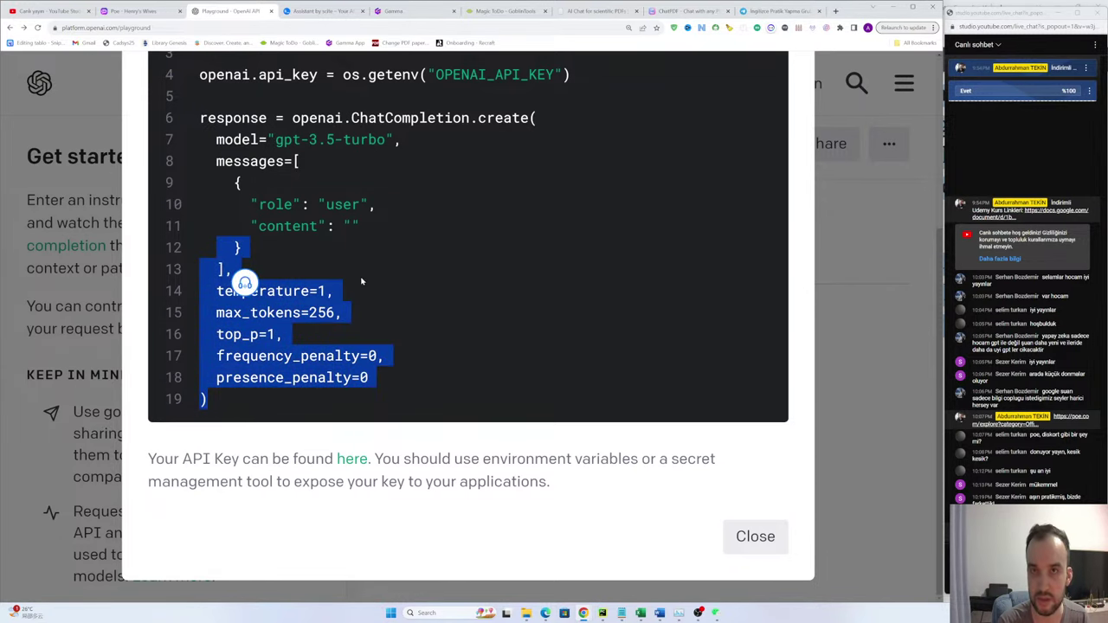
pyautogui.scroll(2, 242, 279)
pyautogui.click(245, 283)
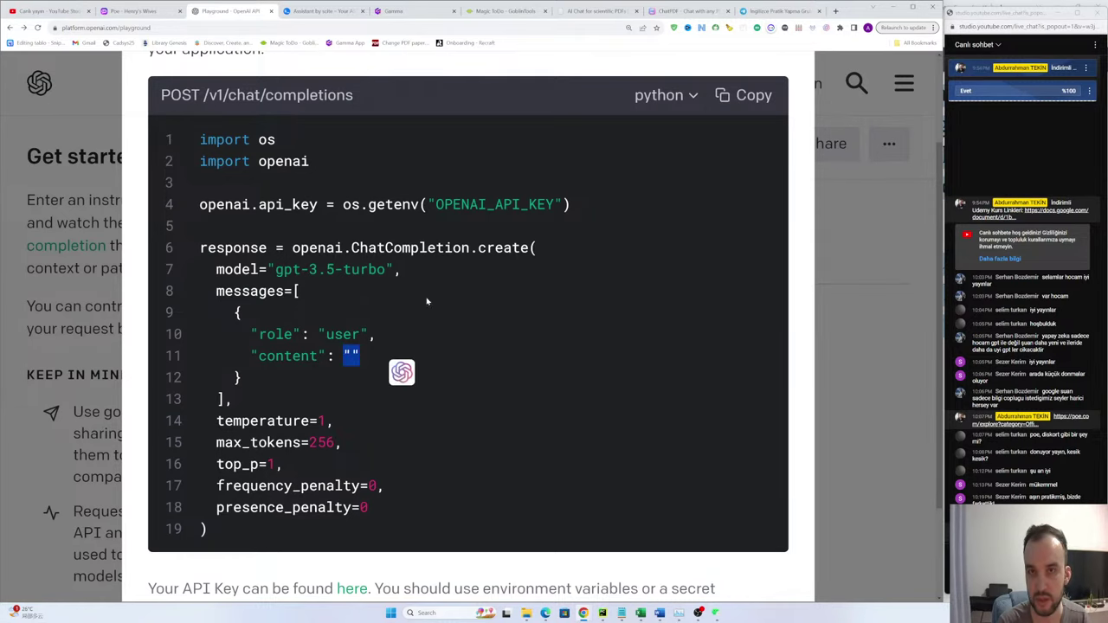
pyautogui.moveTo(375, 507); pyautogui.dragTo(216, 161)
pyautogui.click(216, 161)
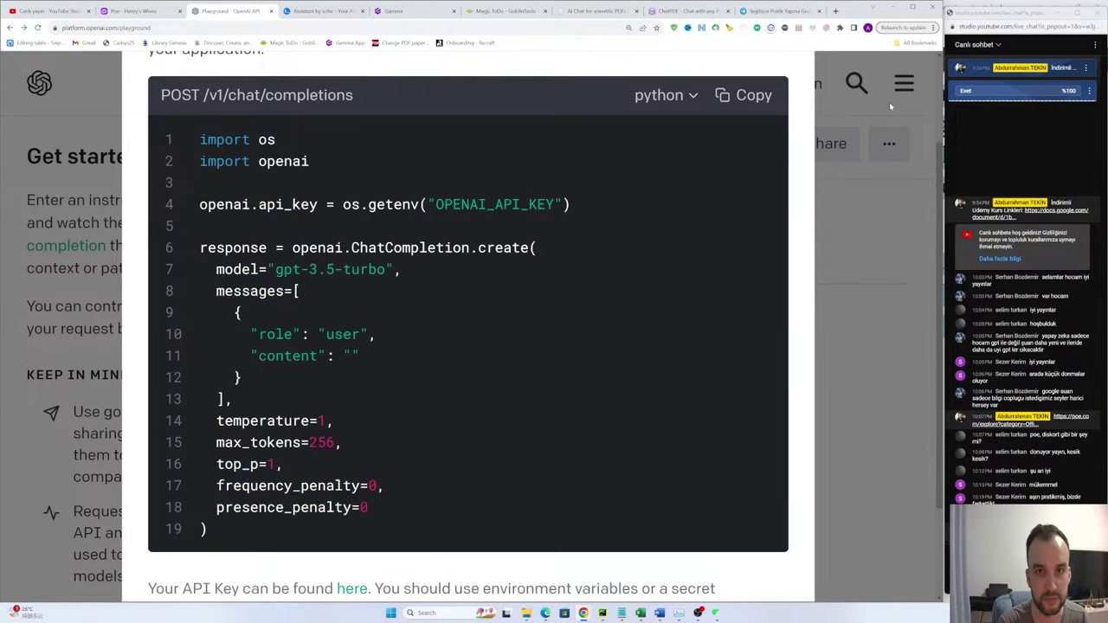
# Step: Close the code sample and reduce the page zoom until the Playground's system, message and model settings fit side by side
pyautogui.scroll(2, 753, 122)
pyautogui.press('Escape')
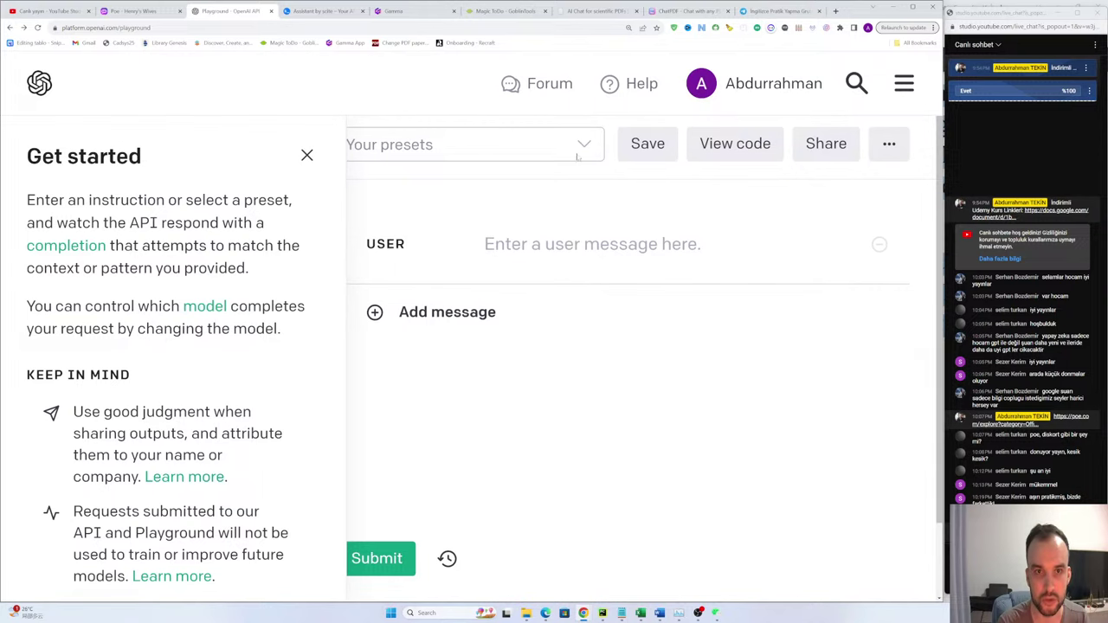
pyautogui.hotkey('ctrl', '-')
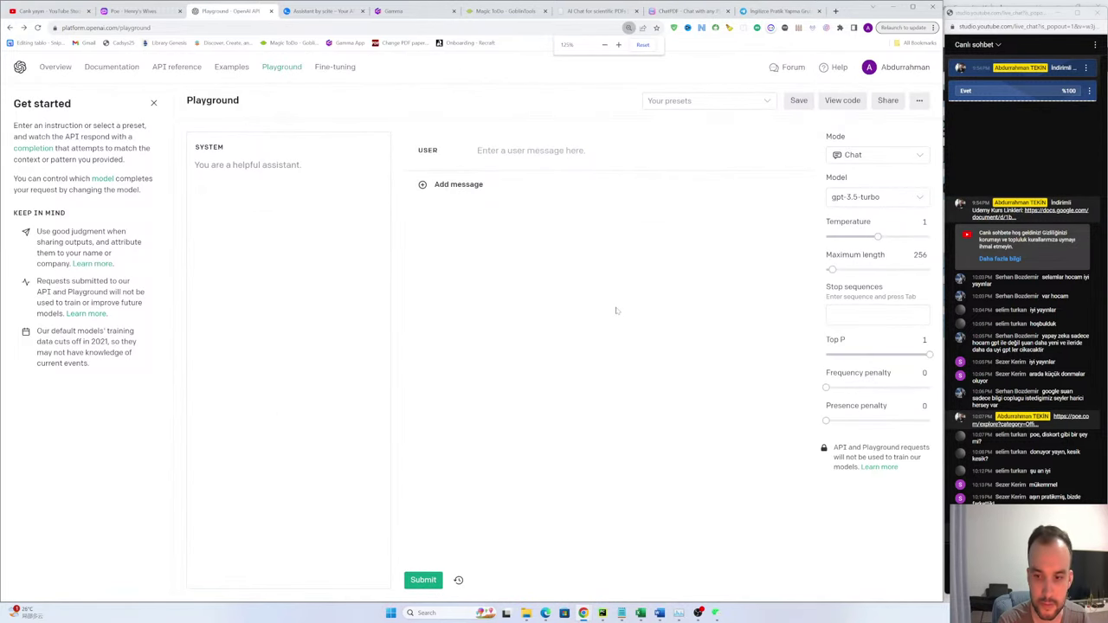
pyautogui.hotkey('ctrl', '-')
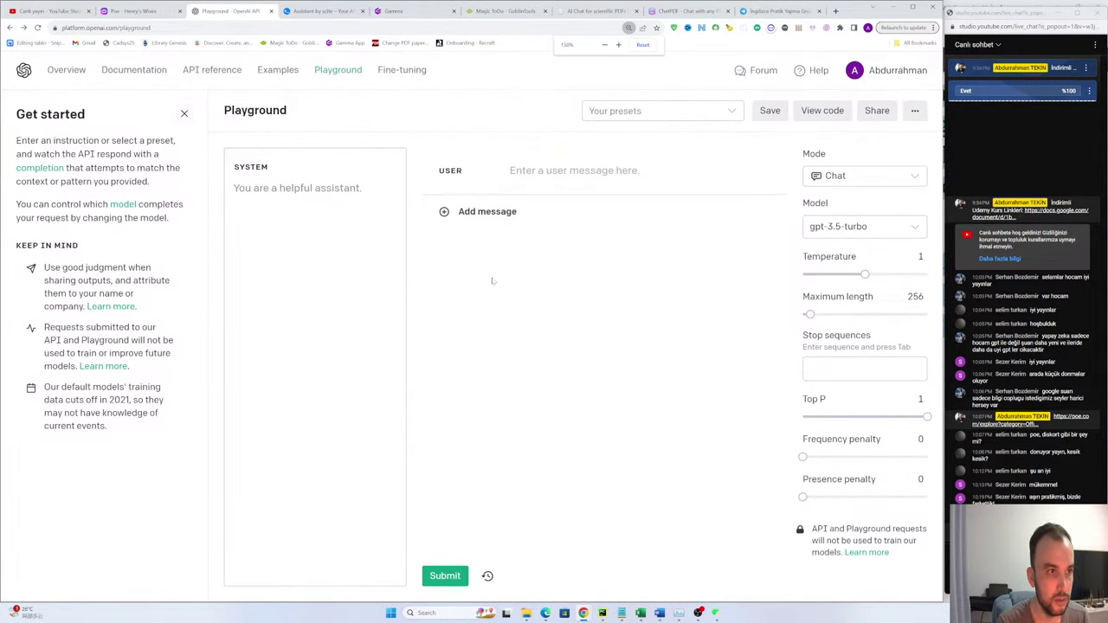
pyautogui.hotkey('ctrl', '+')
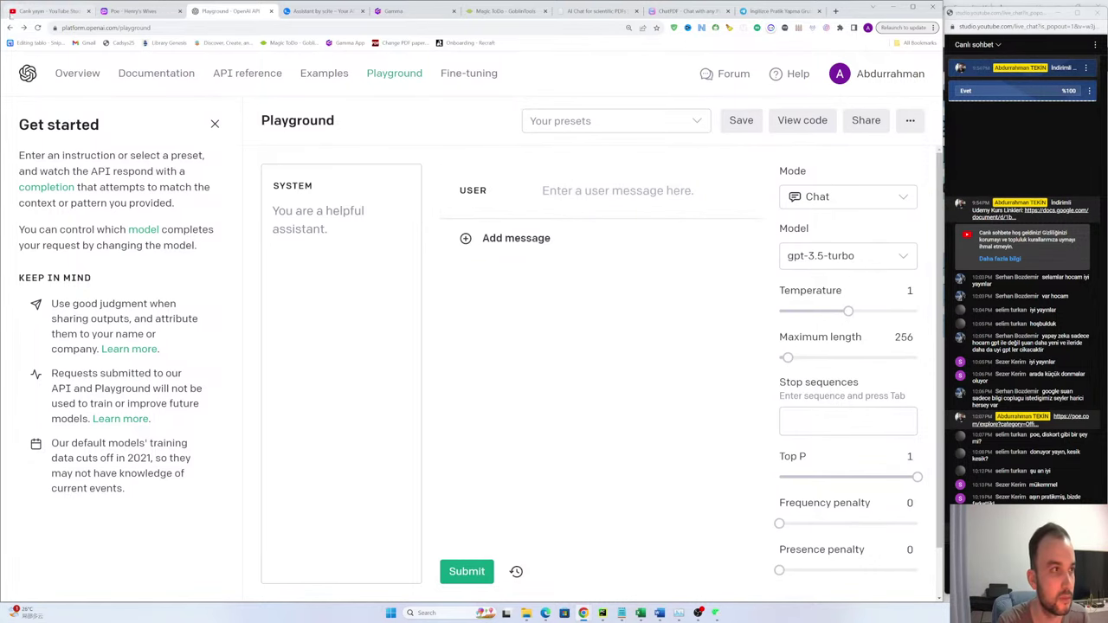
# Step: Check the live stream's viewer analytics in YouTube Studio and the broadcast status in OBS
pyautogui.click(35, 12)
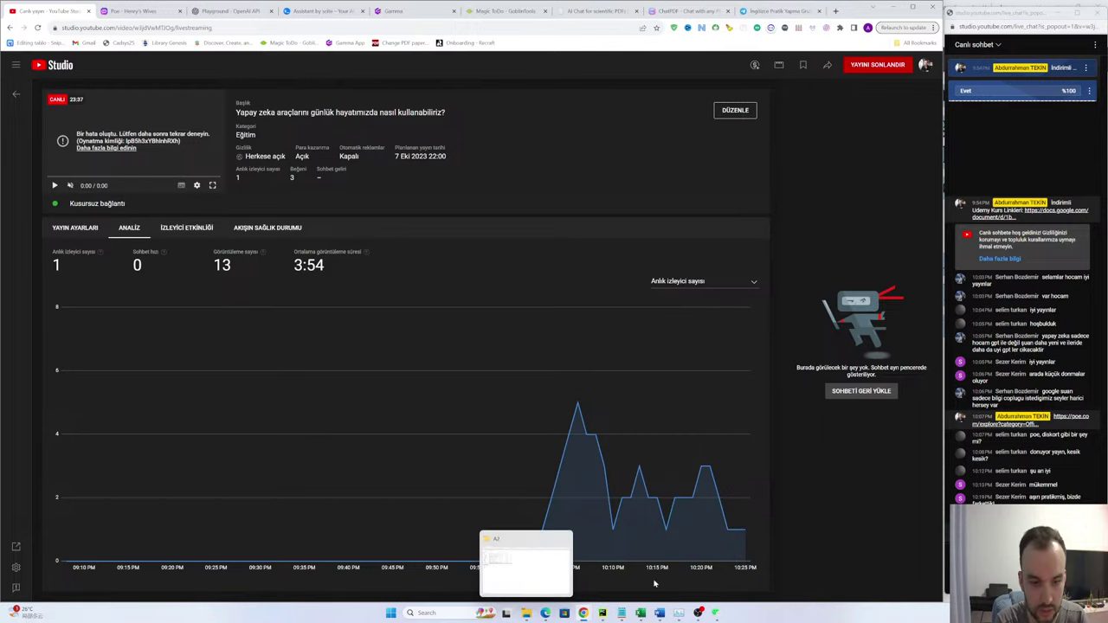
pyautogui.click(678, 612)
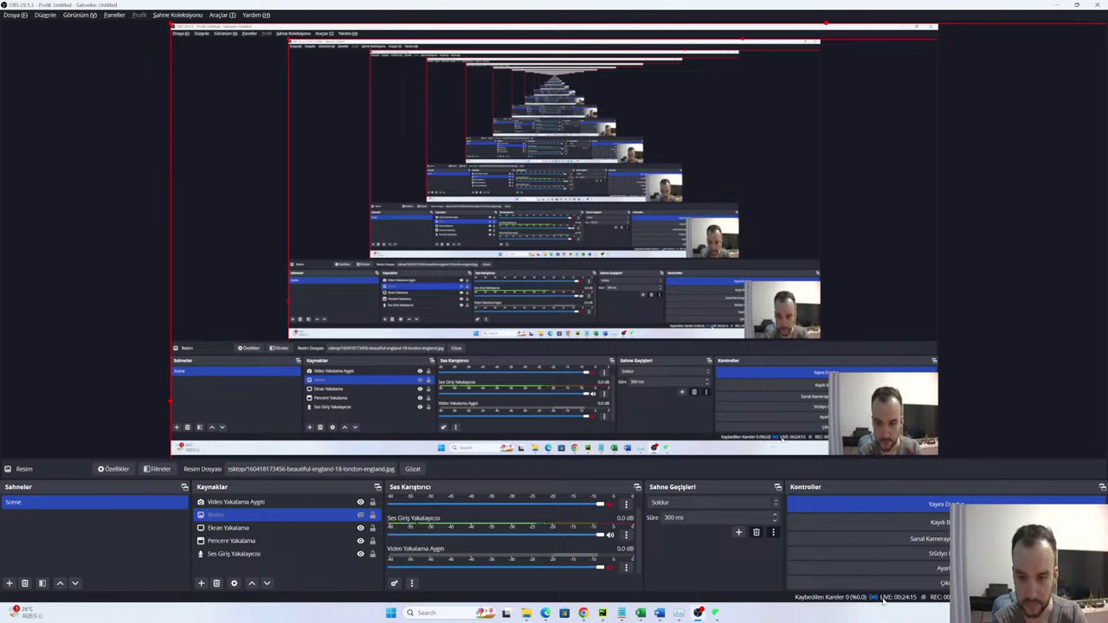
pyautogui.click(1056, 6)
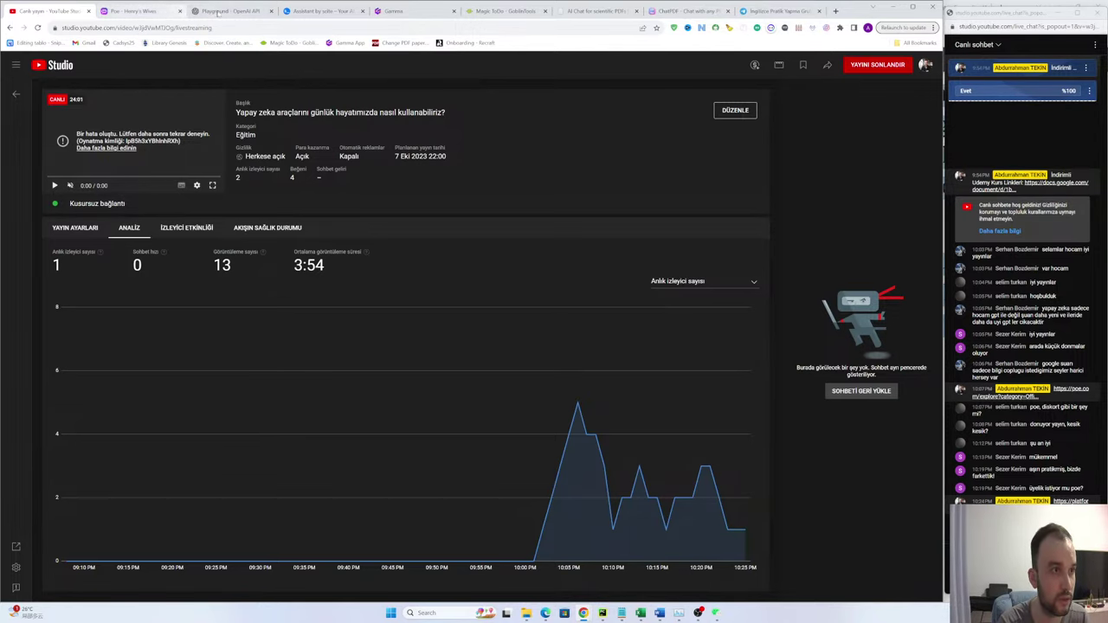
# Step: Look briefly at the OpenAI Playground and scite assistant pages, and return to the Henry's Wives chat in Poe
pyautogui.click(218, 12)
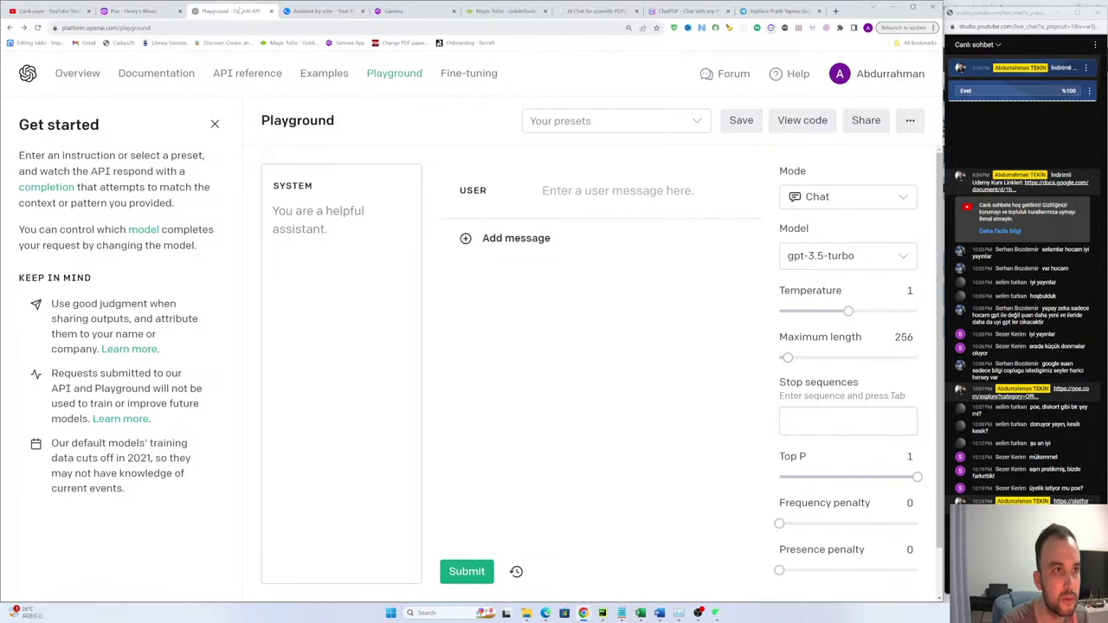
pyautogui.click(315, 12)
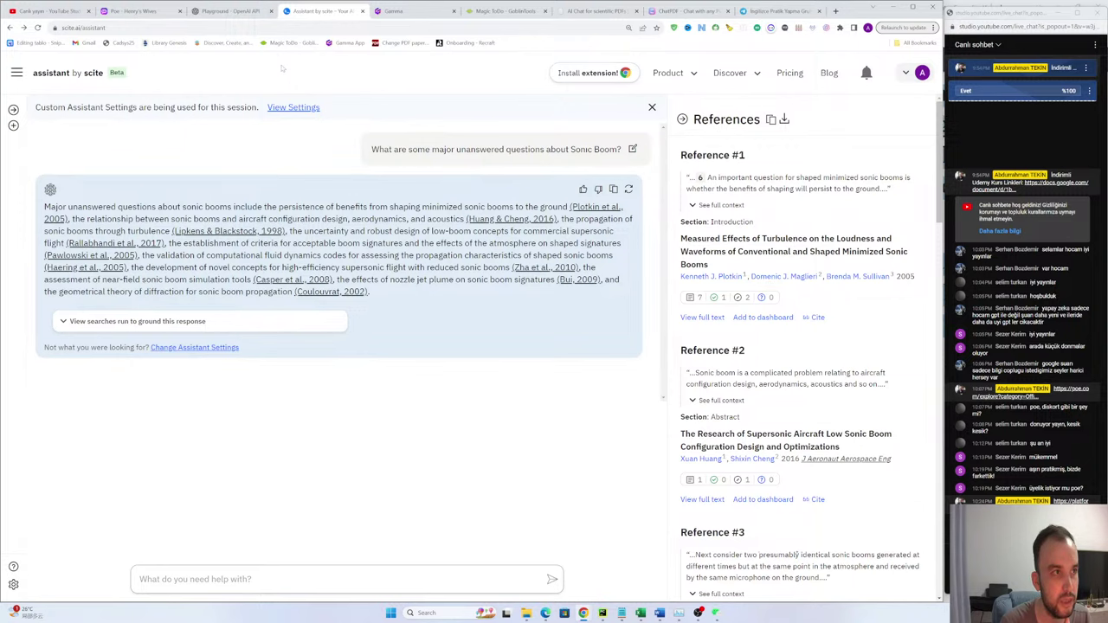
pyautogui.click(139, 11)
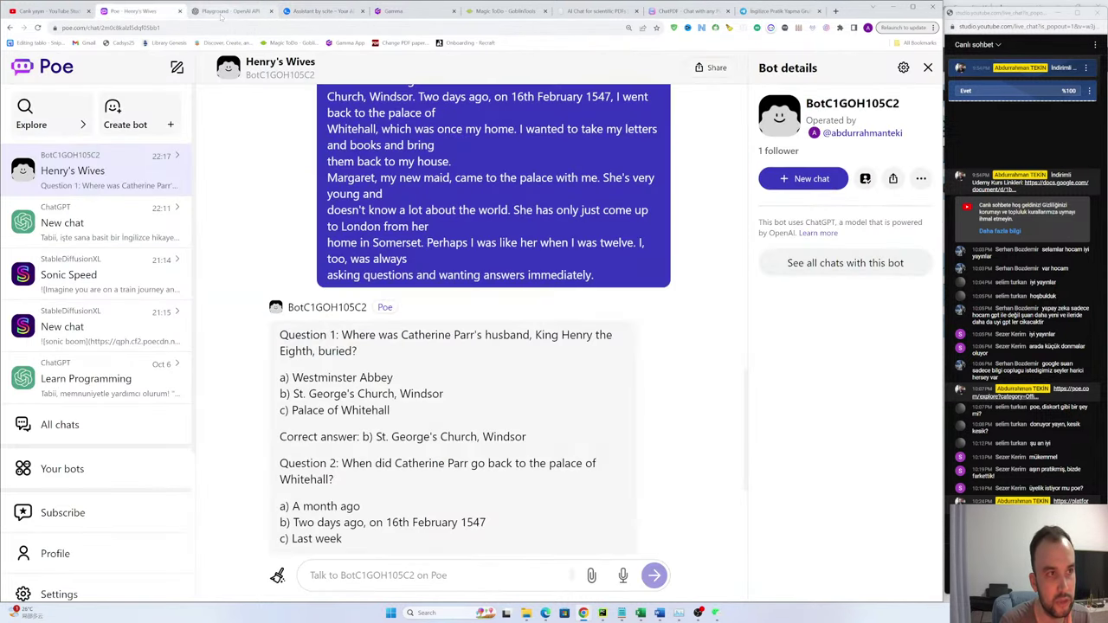
pyautogui.click(230, 12)
pyautogui.click(160, 11)
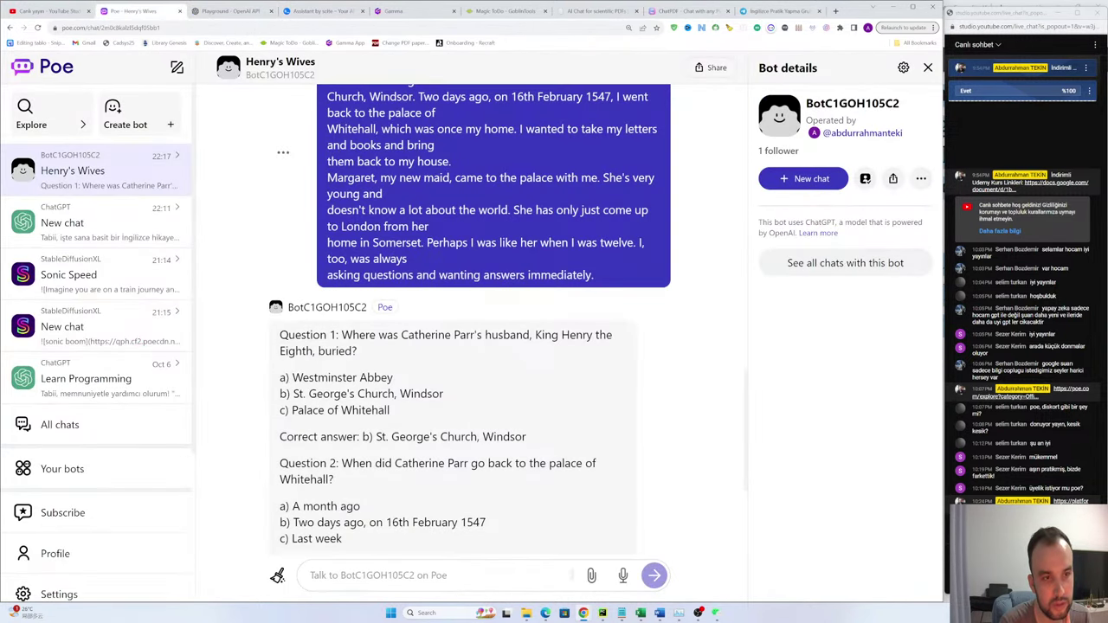
# Step: Review the Catherine Parr passage that was sent to the quiz bot
pyautogui.scroll(3, 418, 271)
pyautogui.scroll(-4, 418, 270)
pyautogui.scroll(3, 418, 270)
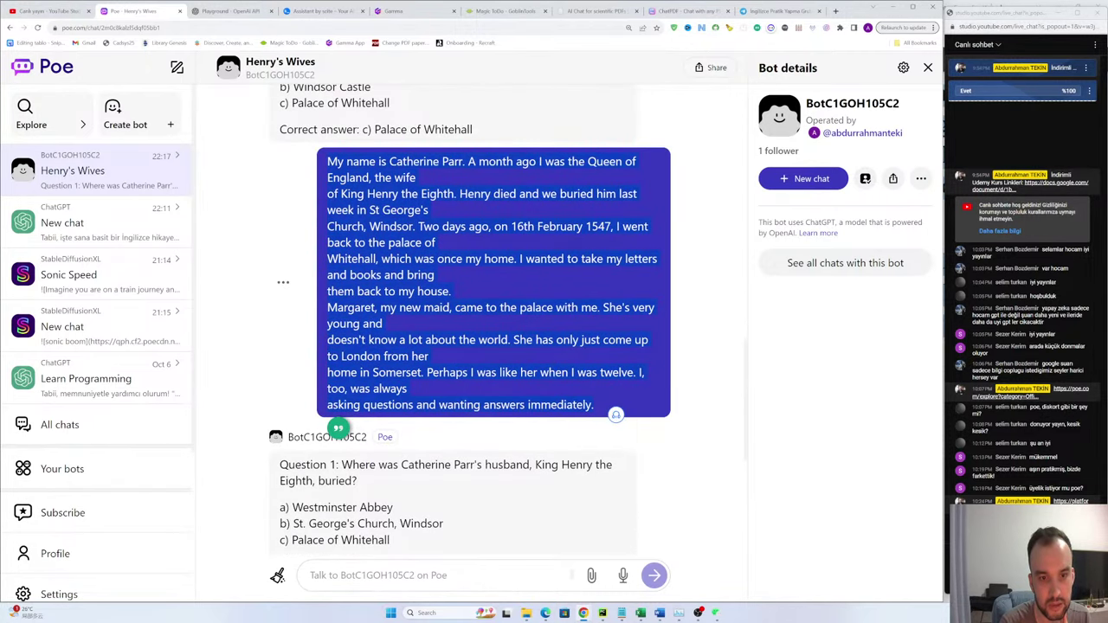
pyautogui.scroll(-1, 341, 428)
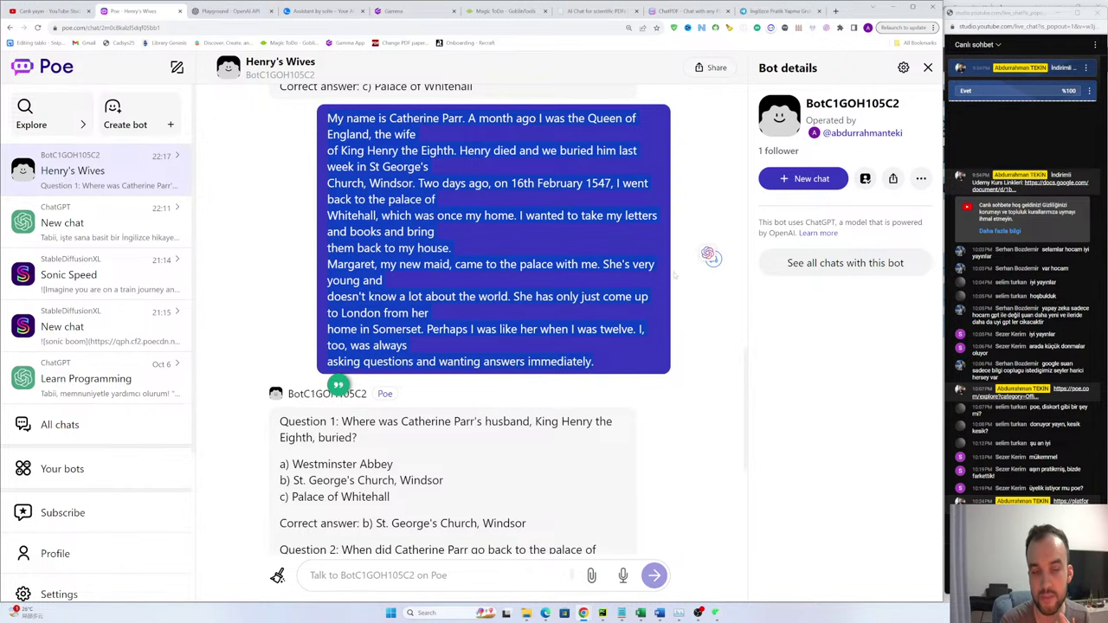
pyautogui.scroll(-2, 659, 357)
pyautogui.scroll(3, 637, 326)
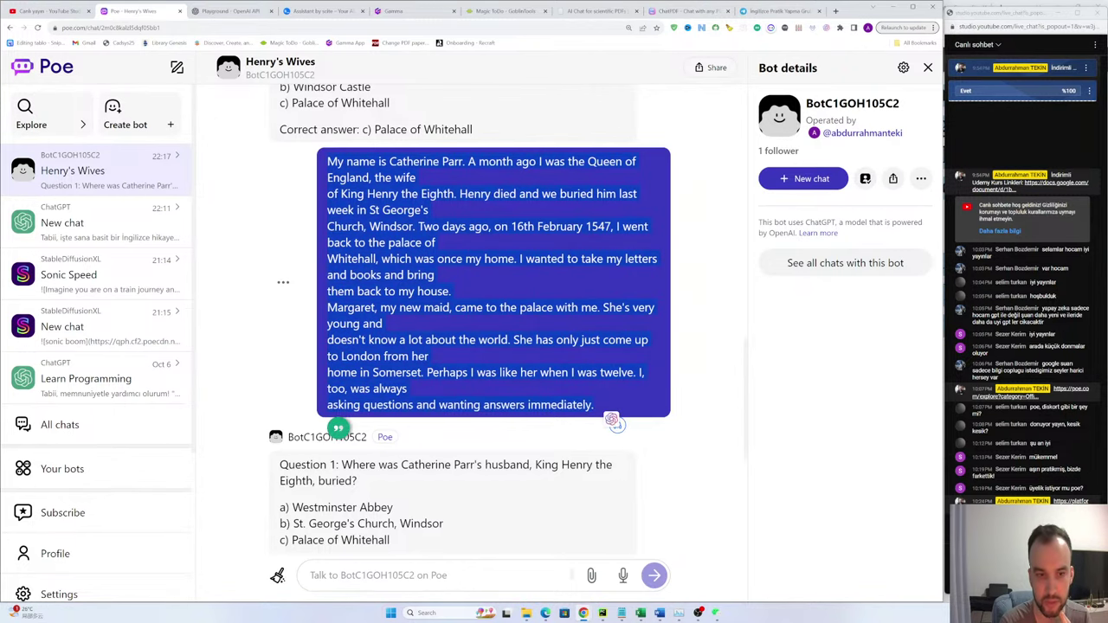
# Step: Highlight the bot's first two quiz questions and compare them with the source passage above
pyautogui.scroll(-5, 428, 327)
pyautogui.moveTo(279, 249); pyautogui.dragTo(344, 452)
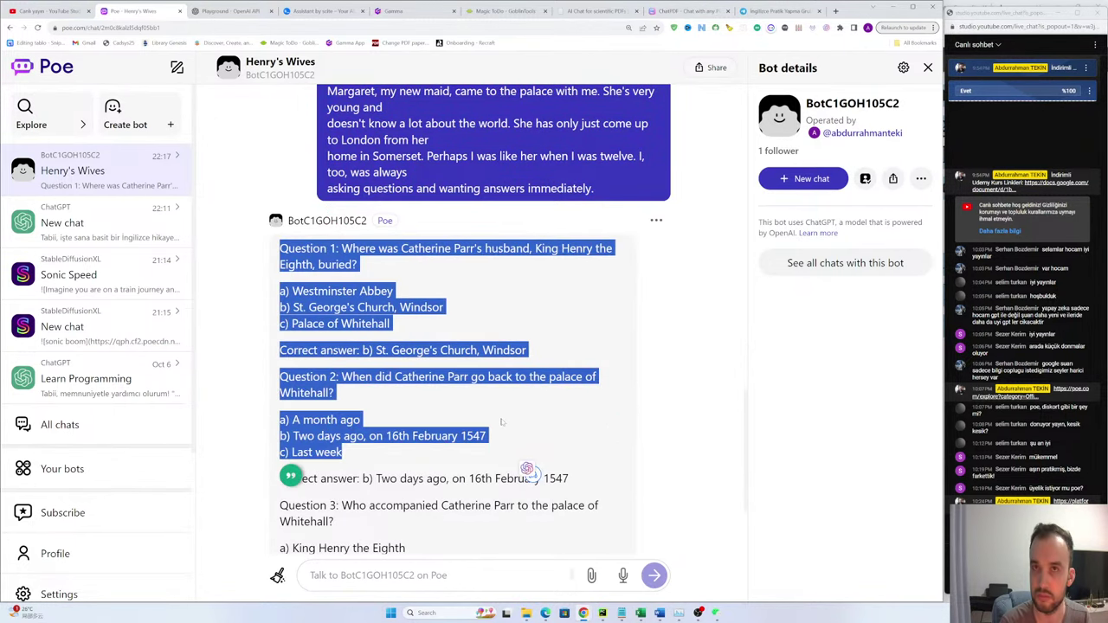
pyautogui.scroll(3, 630, 333)
pyautogui.scroll(1, 629, 332)
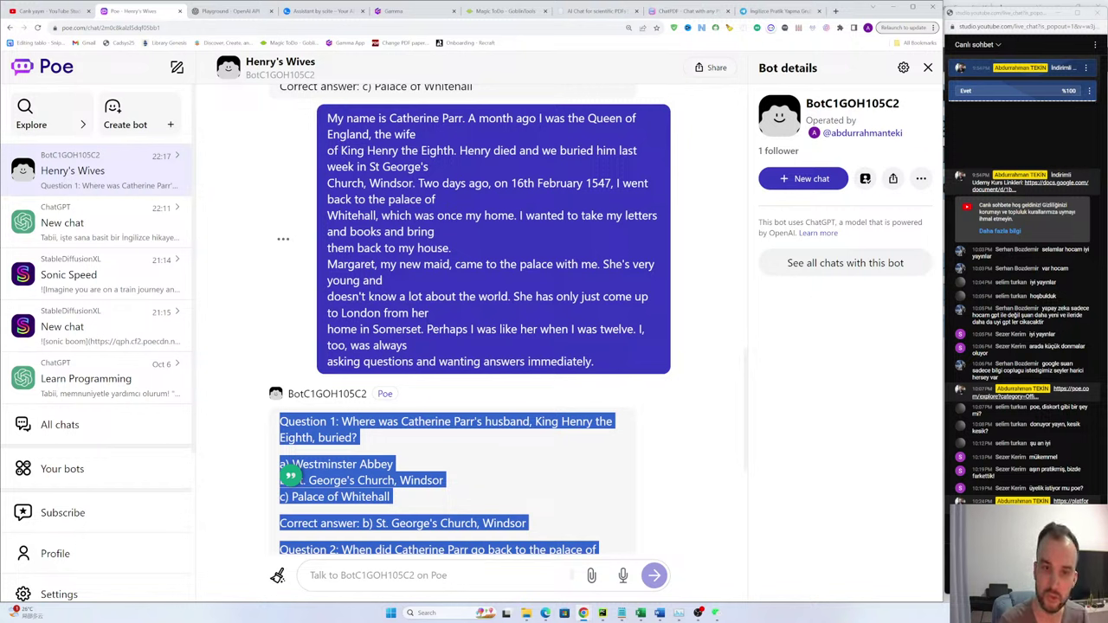
pyautogui.moveTo(597, 363); pyautogui.dragTo(326, 129)
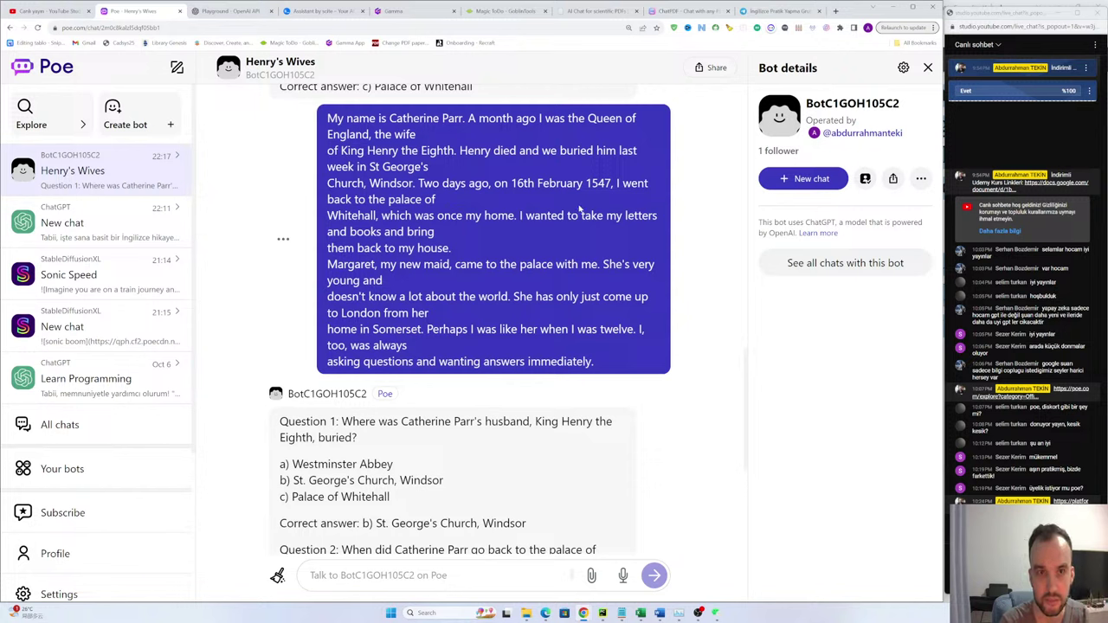
pyautogui.moveTo(447, 200); pyautogui.dragTo(369, 128)
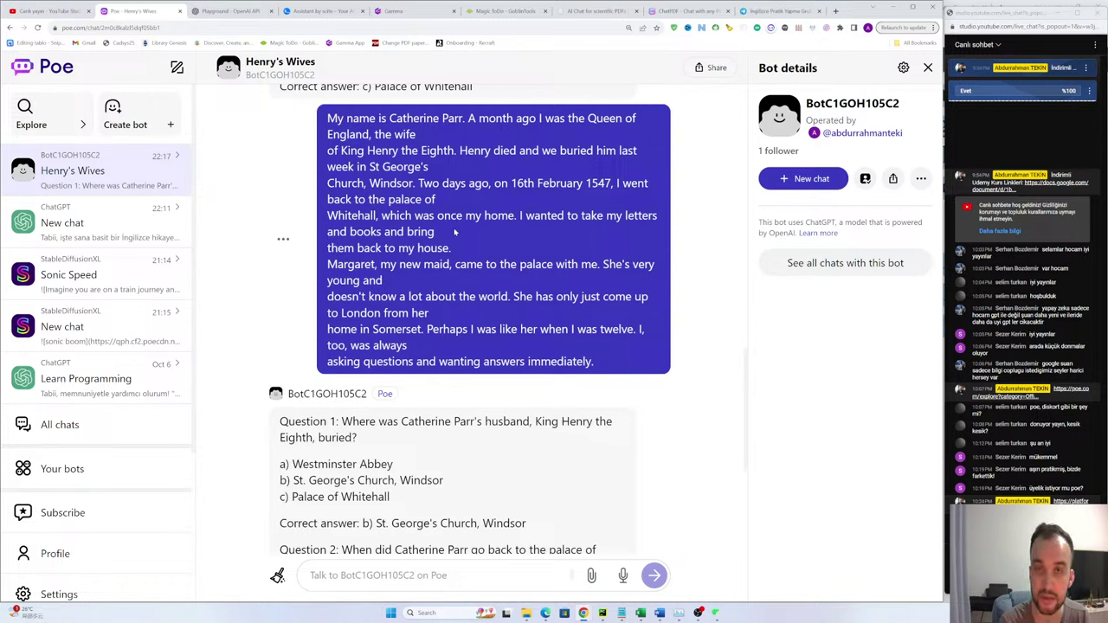
# Step: Check the quiz reply against the passage, highlighting Question 1 and its three answer options
pyautogui.scroll(-3, 456, 243)
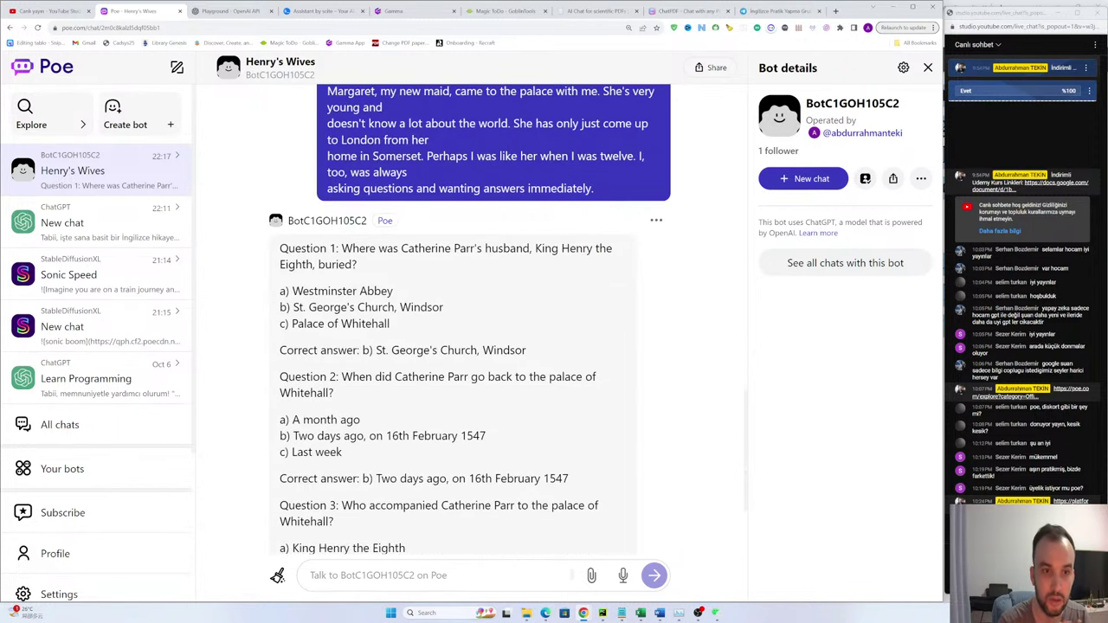
pyautogui.scroll(4, 458, 257)
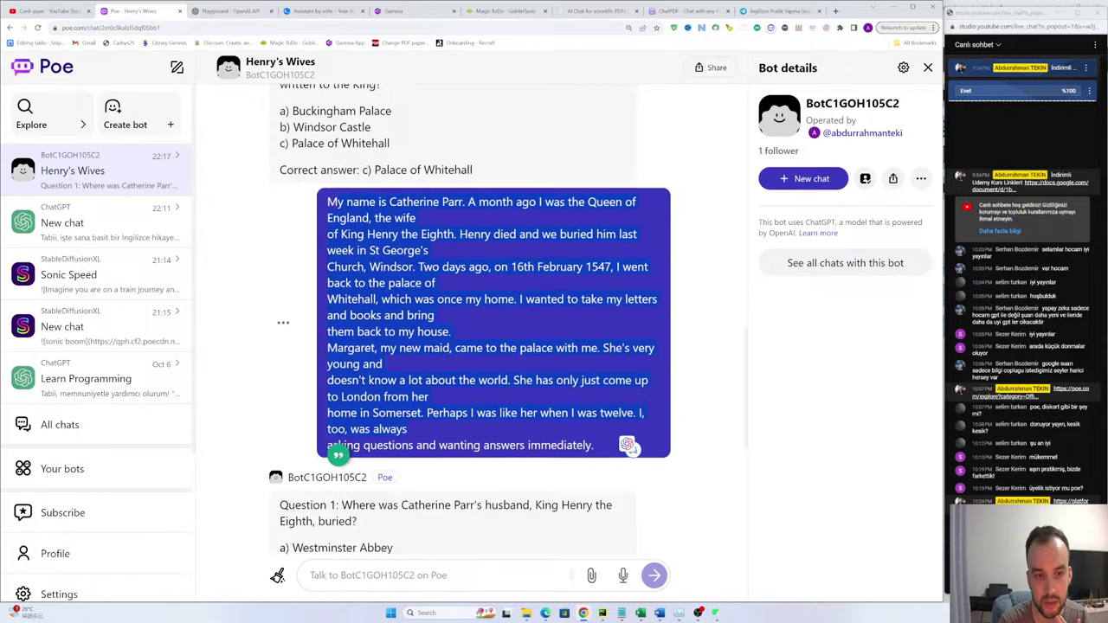
pyautogui.scroll(-2, 438, 286)
pyautogui.scroll(-2, 338, 453)
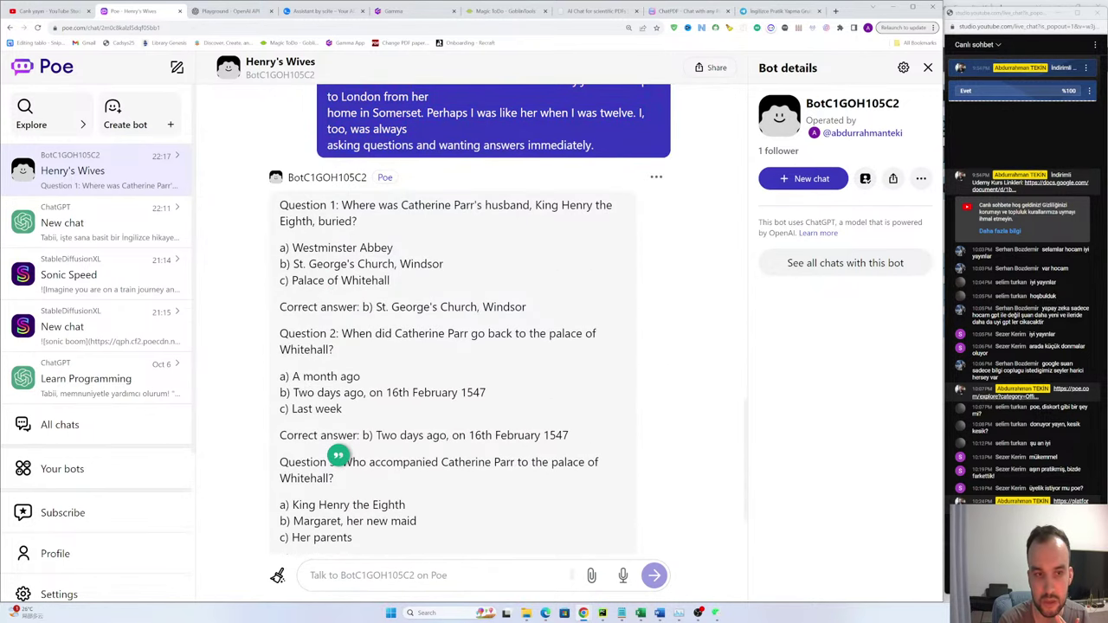
pyautogui.moveTo(392, 282); pyautogui.dragTo(329, 197)
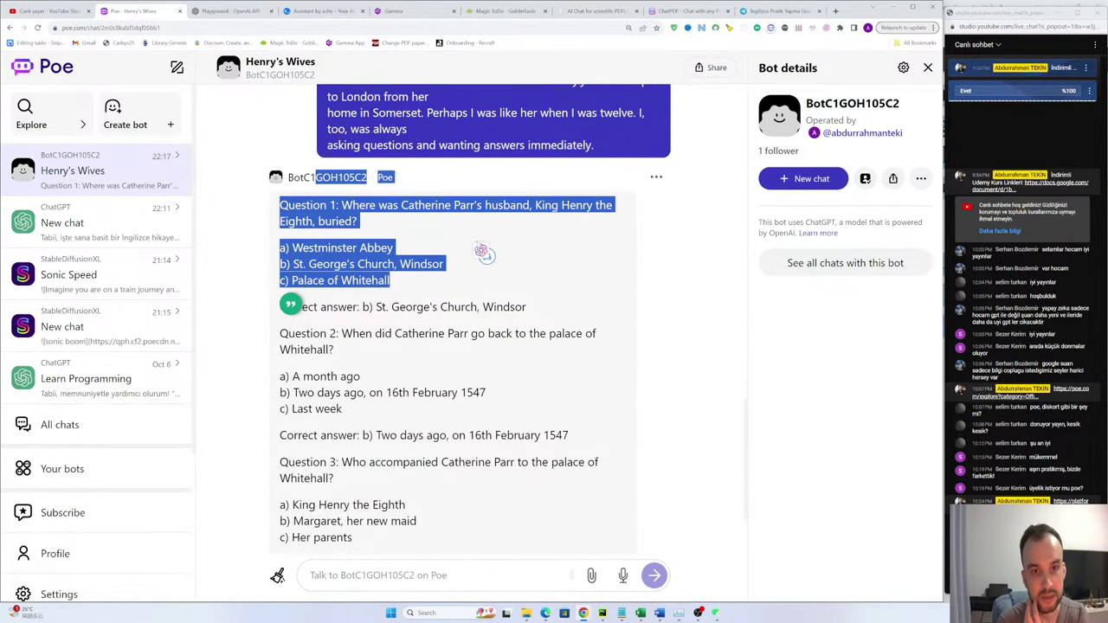
pyautogui.click(696, 264)
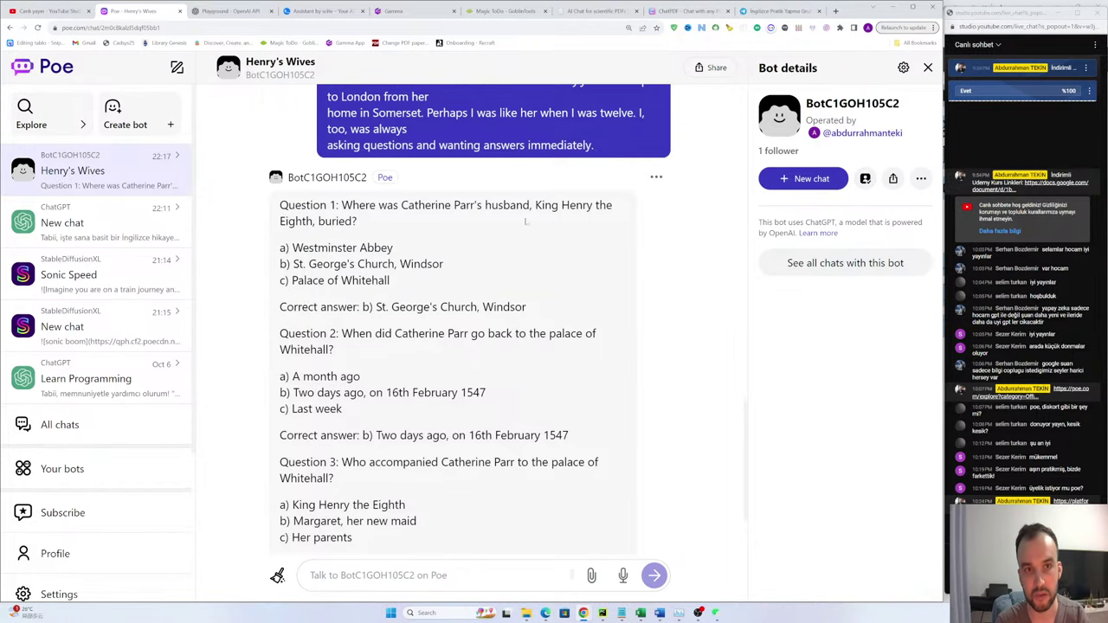
pyautogui.scroll(2, 645, 260)
# Step: Glance at the scite assistant's Sonic Boom answer, and return to the Poe chat to examine the passage's closing lines
pyautogui.click(322, 8)
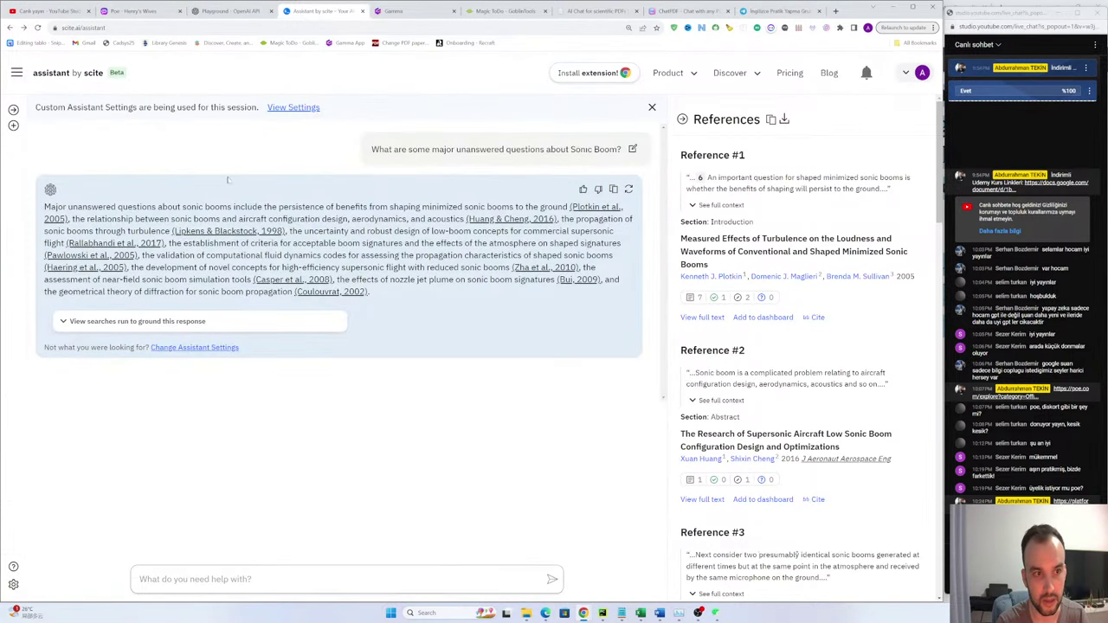
pyautogui.click(130, 10)
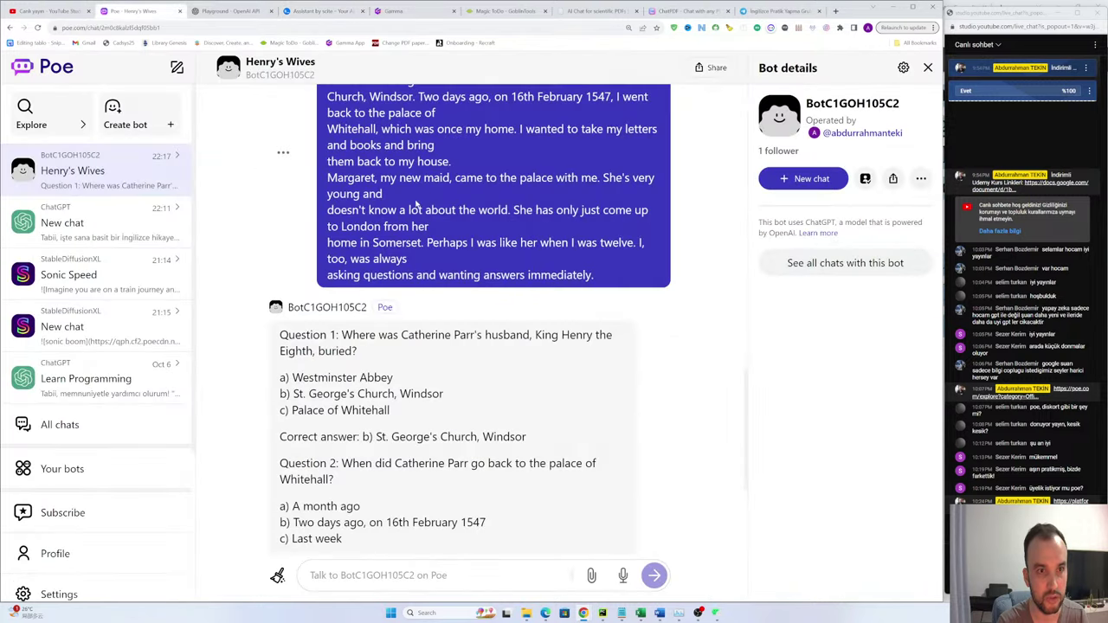
pyautogui.scroll(2, 527, 288)
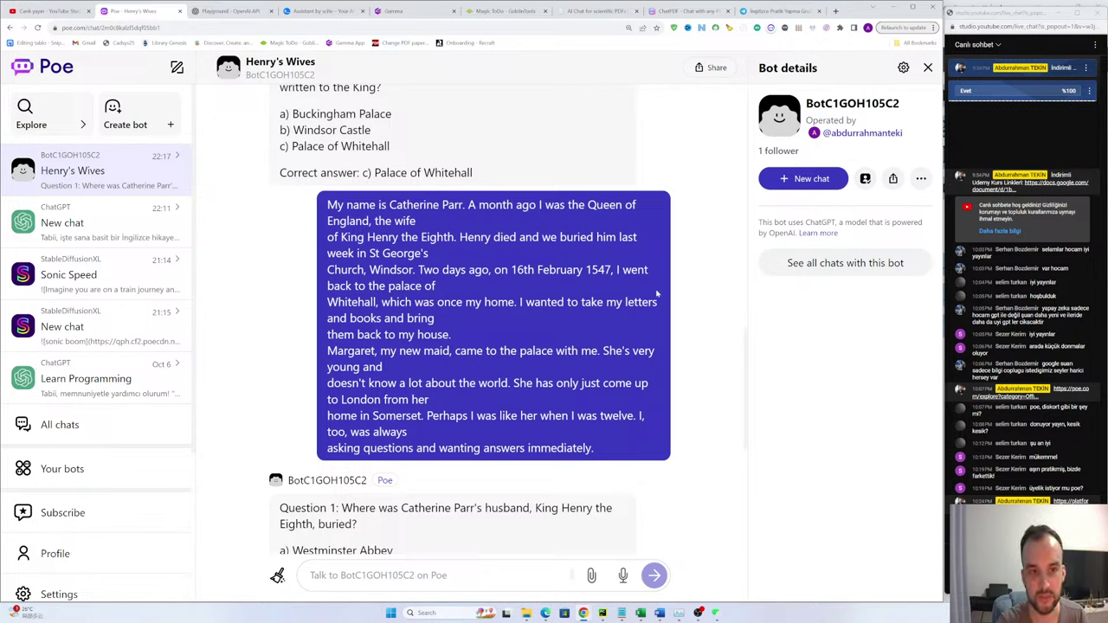
pyautogui.scroll(-2, 493, 320)
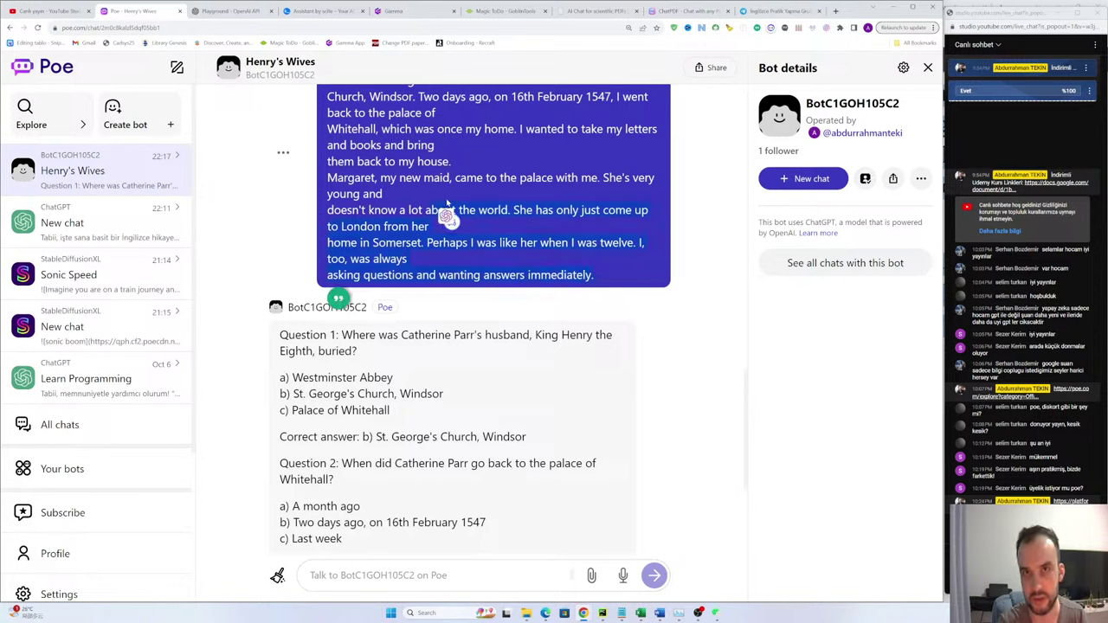
pyautogui.click(564, 189)
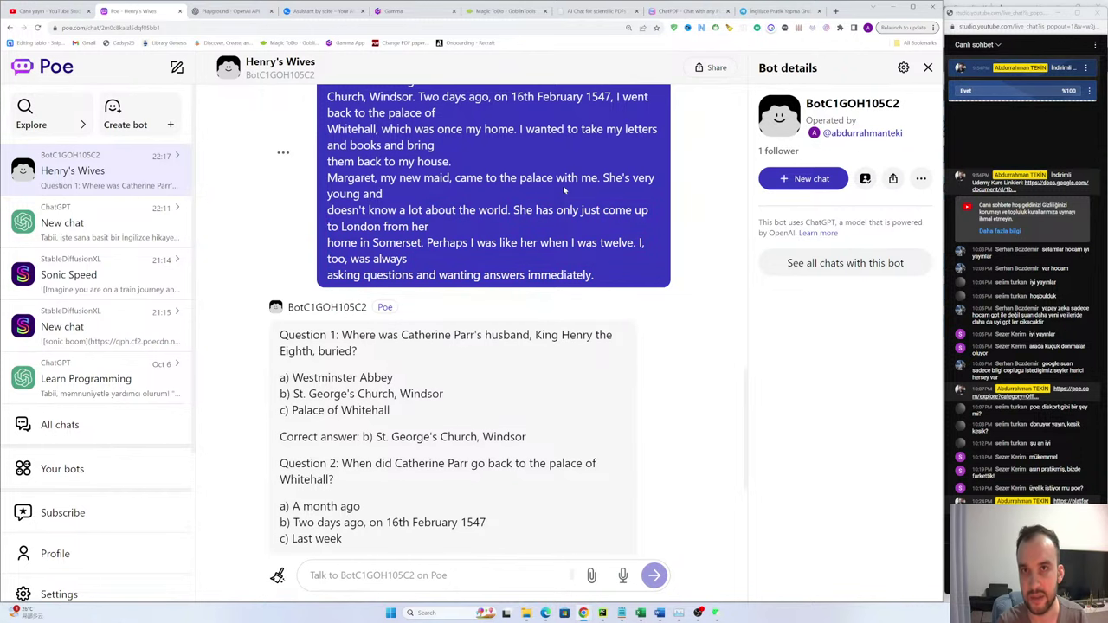
# Step: Examine the opening lines of the Catherine Parr passage, highlighting the words "the wife" in its first sentence
pyautogui.scroll(3, 565, 188)
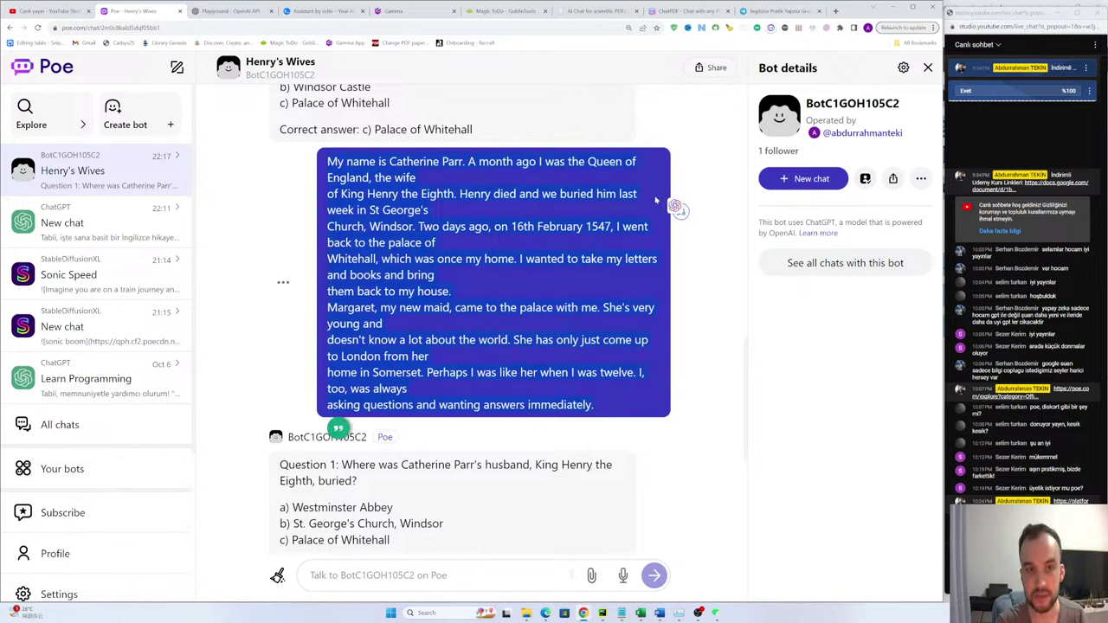
pyautogui.click(676, 134)
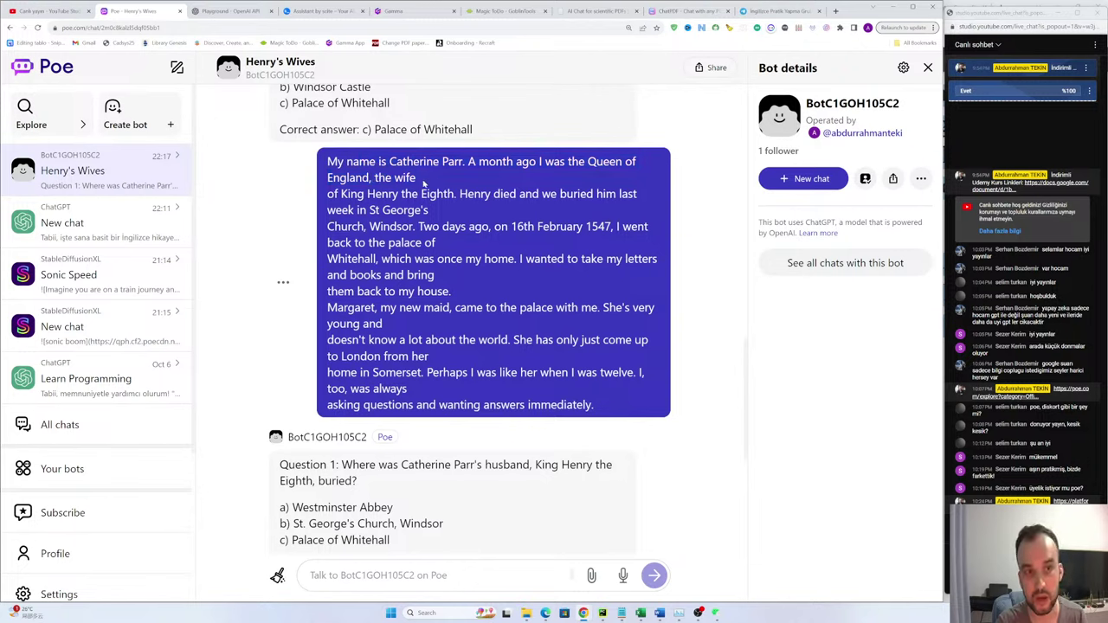
pyautogui.moveTo(329, 162); pyautogui.dragTo(465, 193)
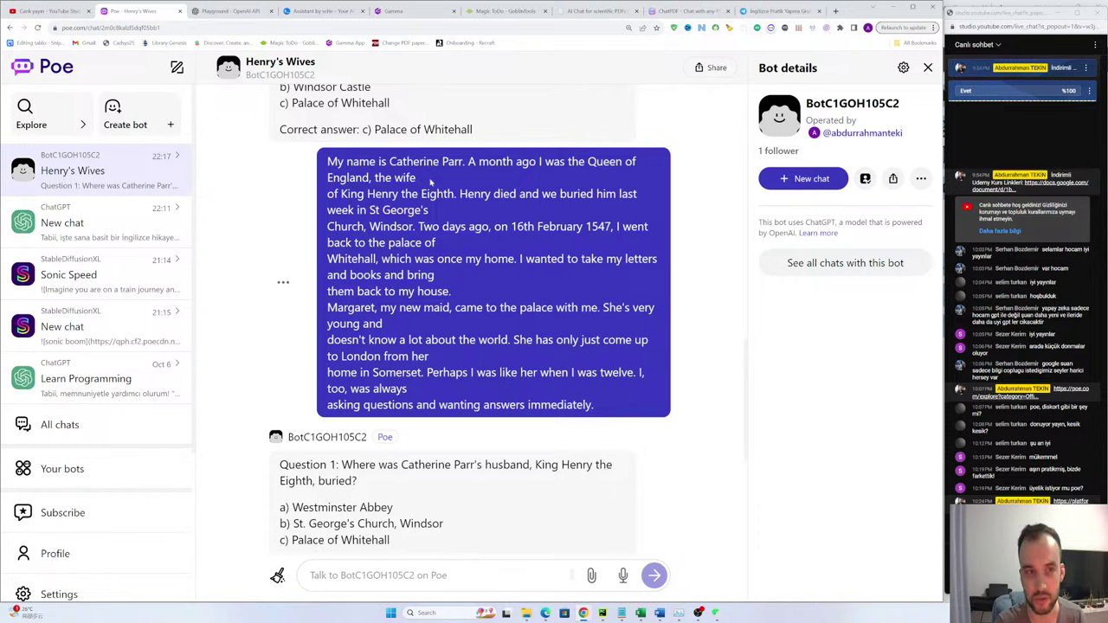
pyautogui.moveTo(430, 180); pyautogui.dragTo(374, 179)
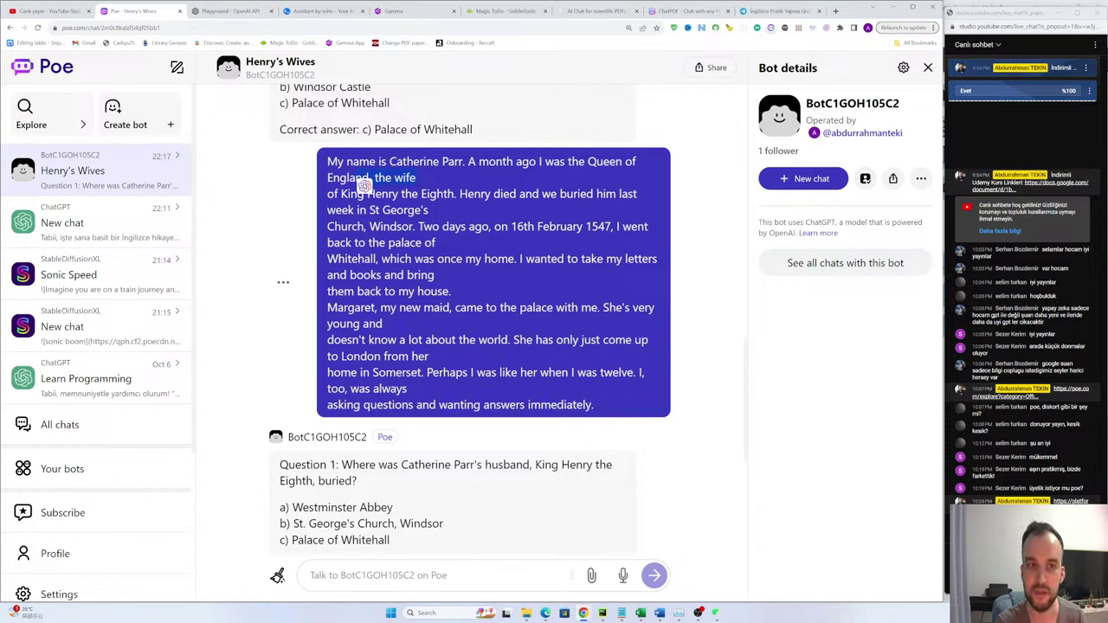
# Step: Examine the Catherine Parr passage from its opening to its closing sentence against the quiz questions around it
pyautogui.click(421, 180)
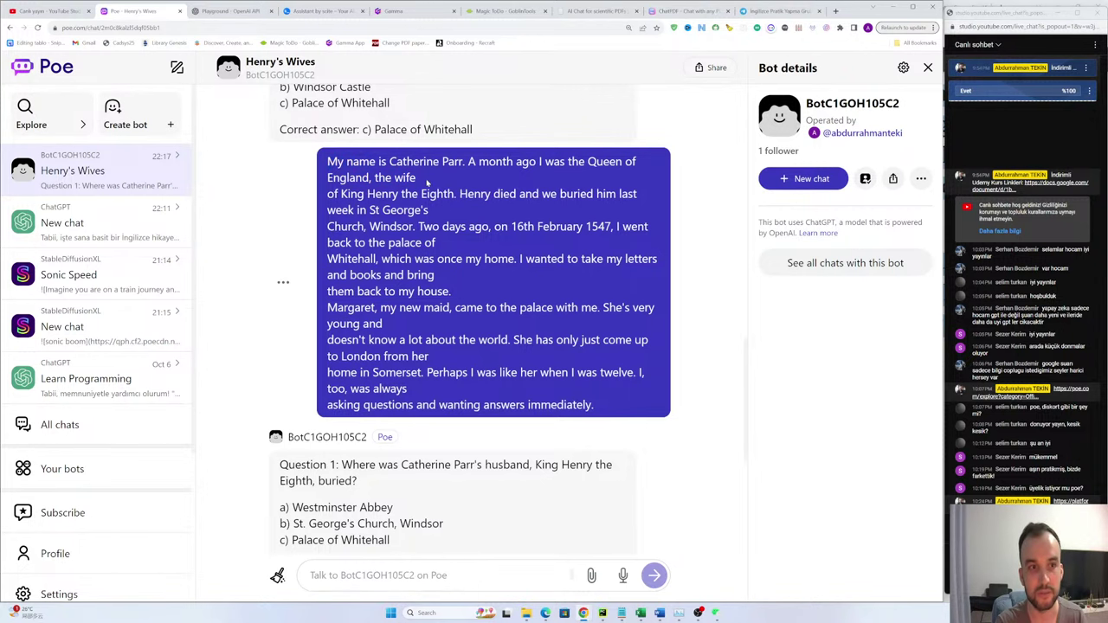
pyautogui.scroll(3, 427, 184)
pyautogui.scroll(-3, 431, 324)
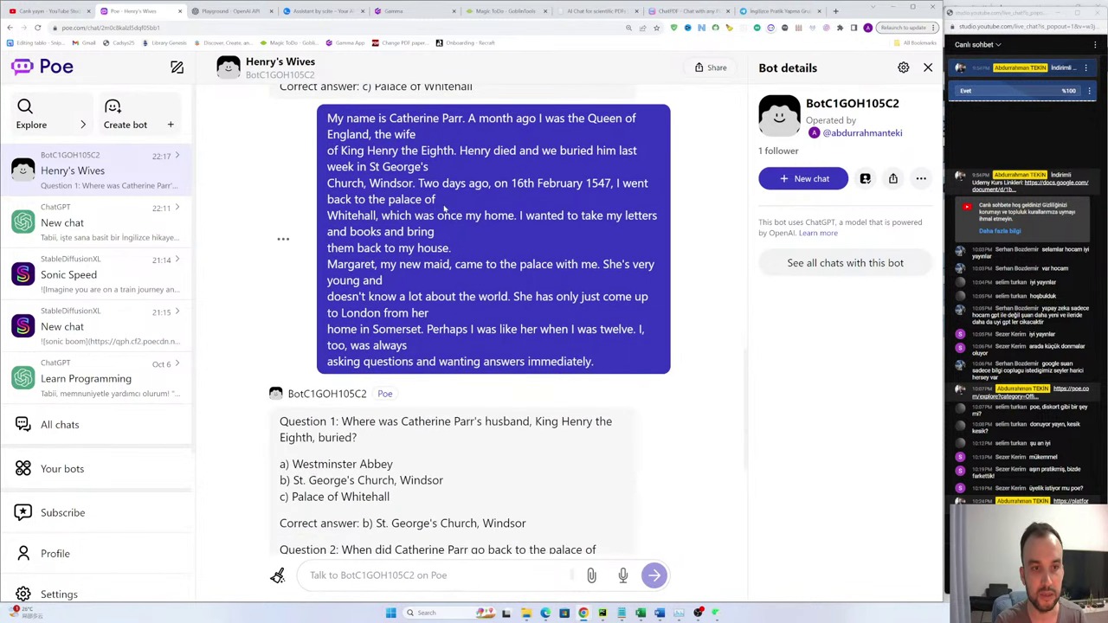
pyautogui.moveTo(327, 118); pyautogui.dragTo(517, 362)
pyautogui.click(535, 300)
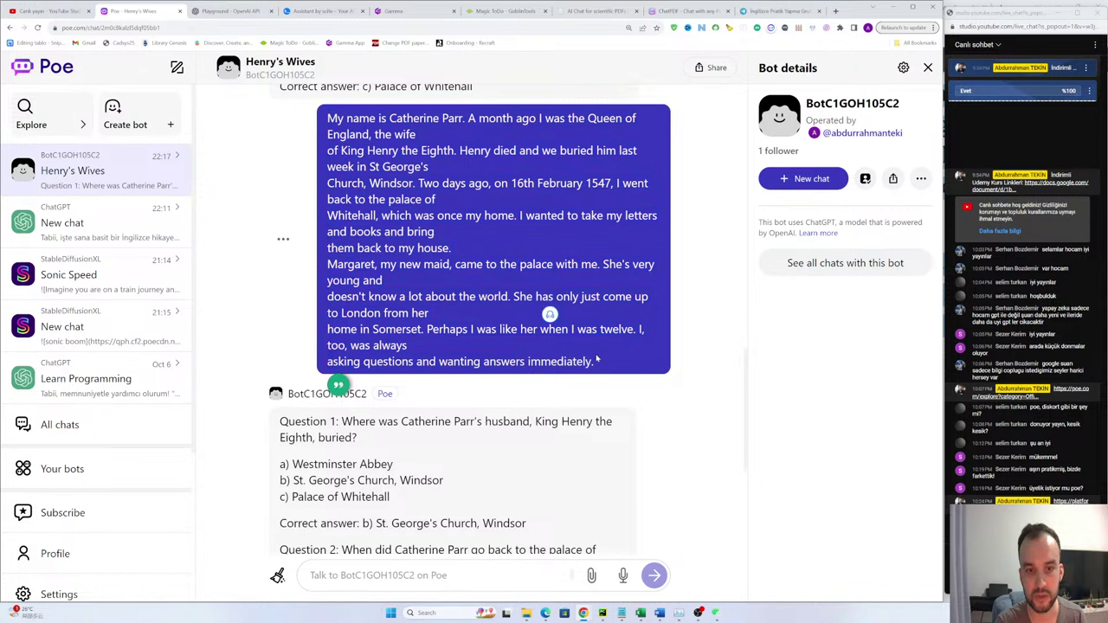
pyautogui.moveTo(601, 365); pyautogui.dragTo(381, 169)
pyautogui.click(290, 183)
pyautogui.scroll(3, 472, 320)
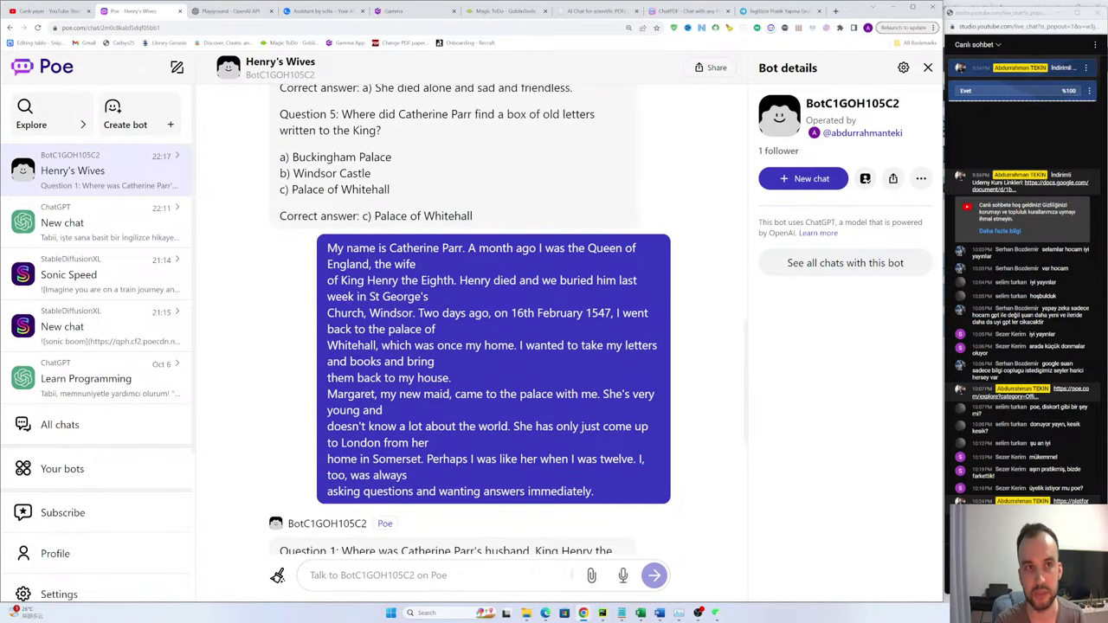
pyautogui.scroll(-2, 472, 320)
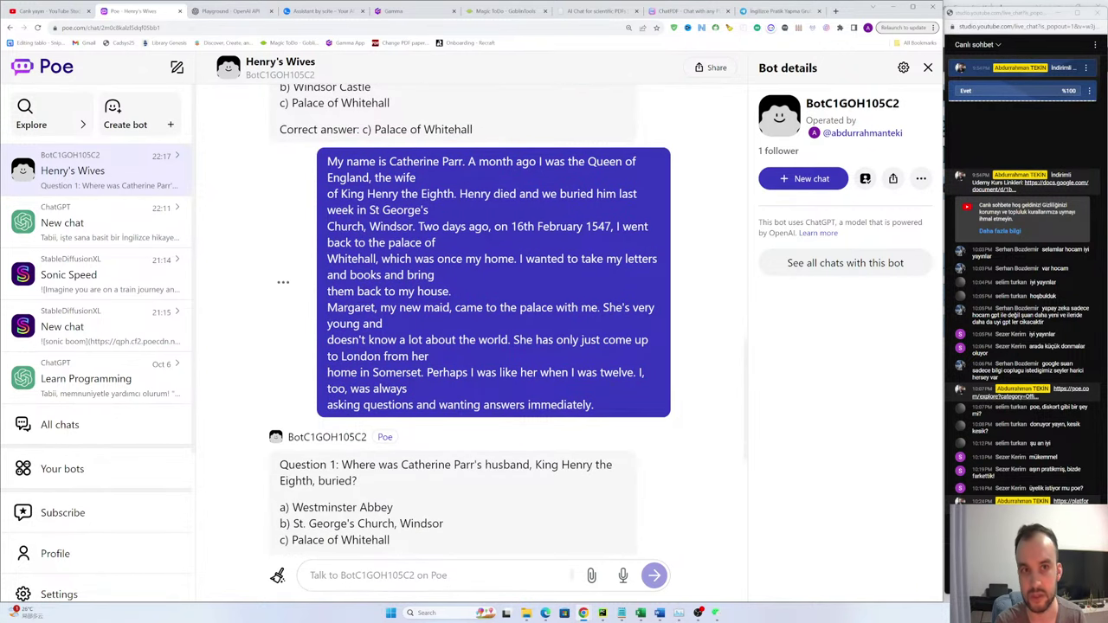
# Step: Switch to the scite assistant's Sonic Boom answer and select the page's web address
pyautogui.click(320, 10)
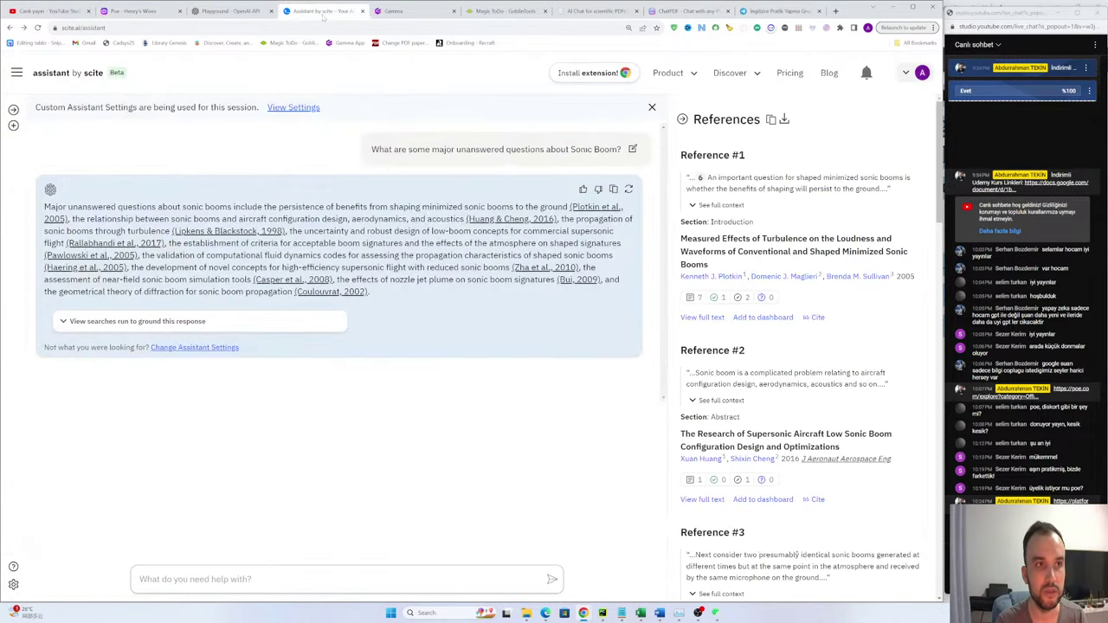
pyautogui.click(206, 28)
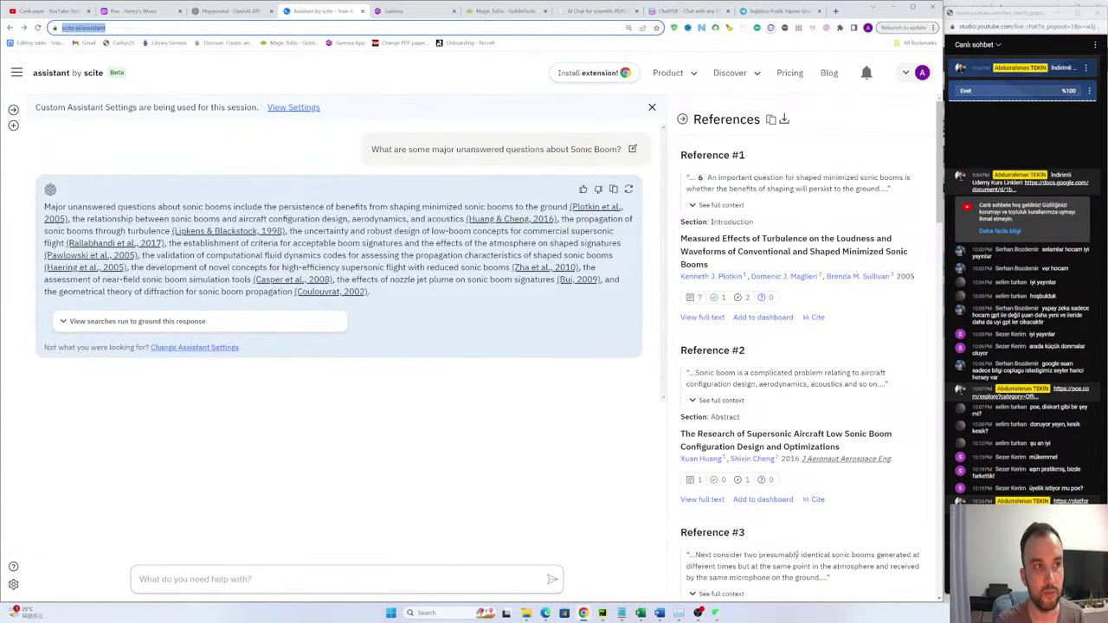
pyautogui.click(166, 65)
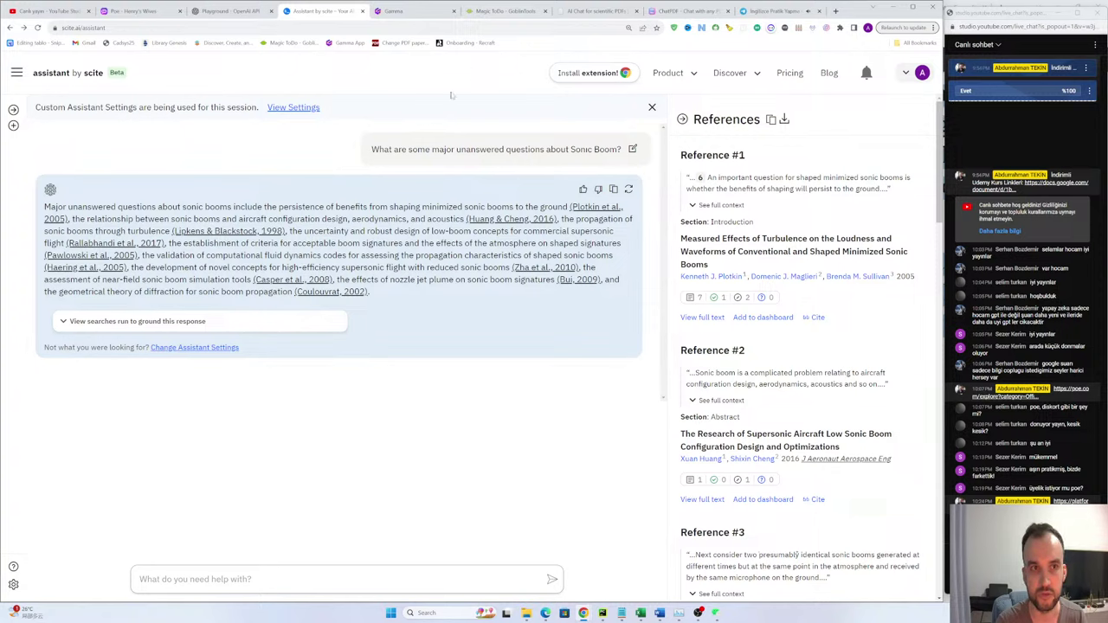
# Step: Highlight "major unanswered questions" in the scite prompt, and copy the full question "What are some major unanswered questions about Sonic Boom?"
pyautogui.moveTo(371, 149); pyautogui.dragTo(597, 163)
pyautogui.click(431, 158)
pyautogui.moveTo(431, 149); pyautogui.dragTo(550, 151)
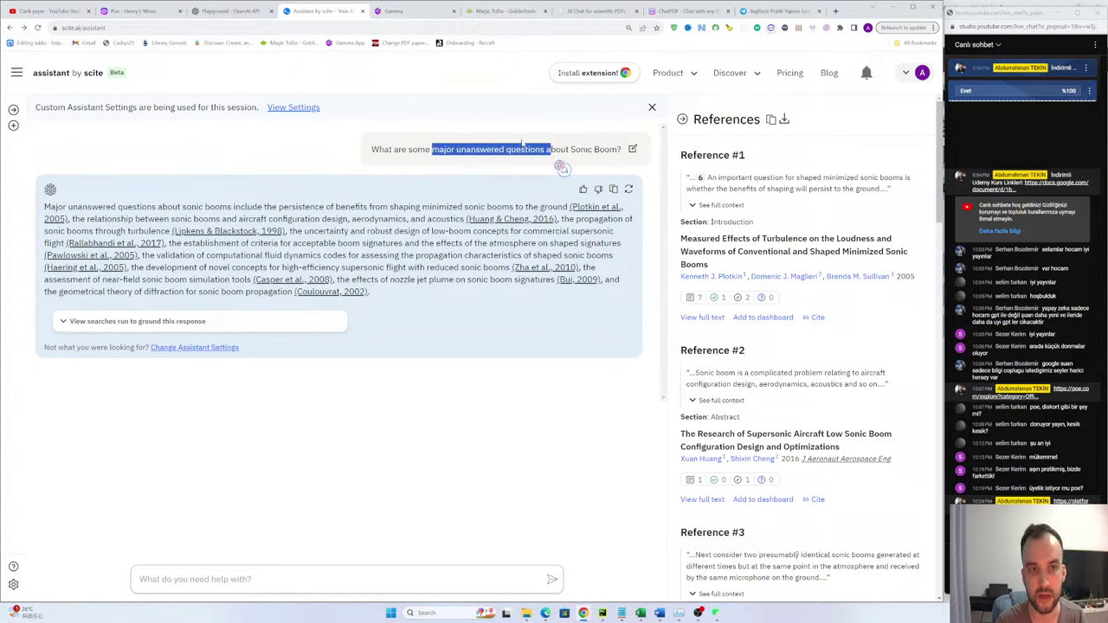
pyautogui.click(531, 154)
pyautogui.moveTo(623, 152); pyautogui.dragTo(378, 162)
pyautogui.hotkey('ctrl', 'c')
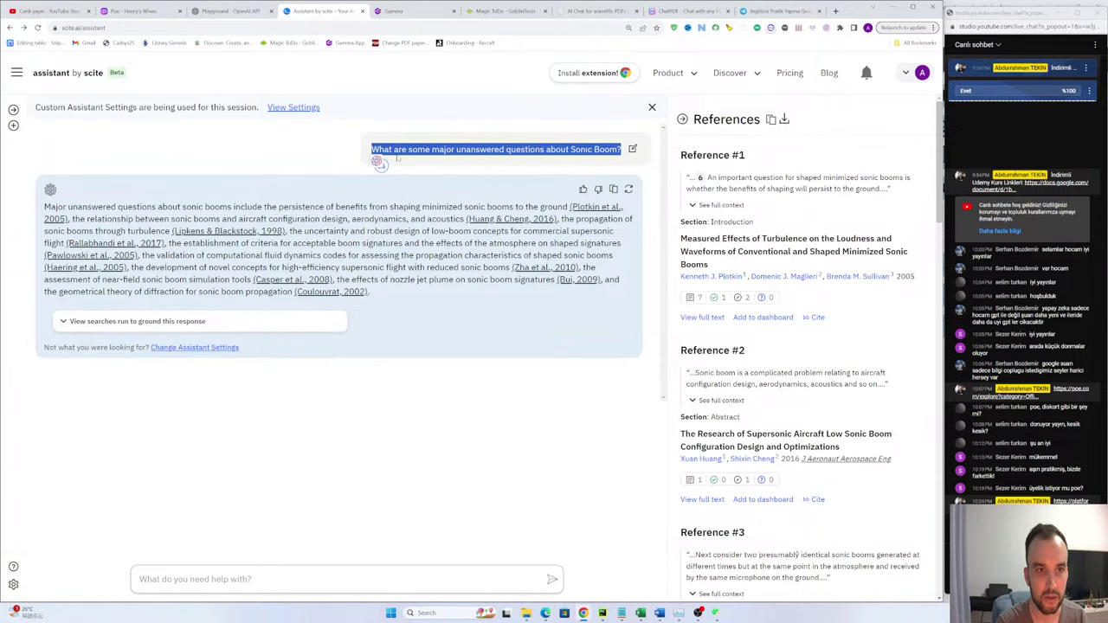
# Step: Ask ChatGPT "What are some major unanswered questions about Sonic Boom?" in Poe's Learn Programming chat
pyautogui.click(131, 12)
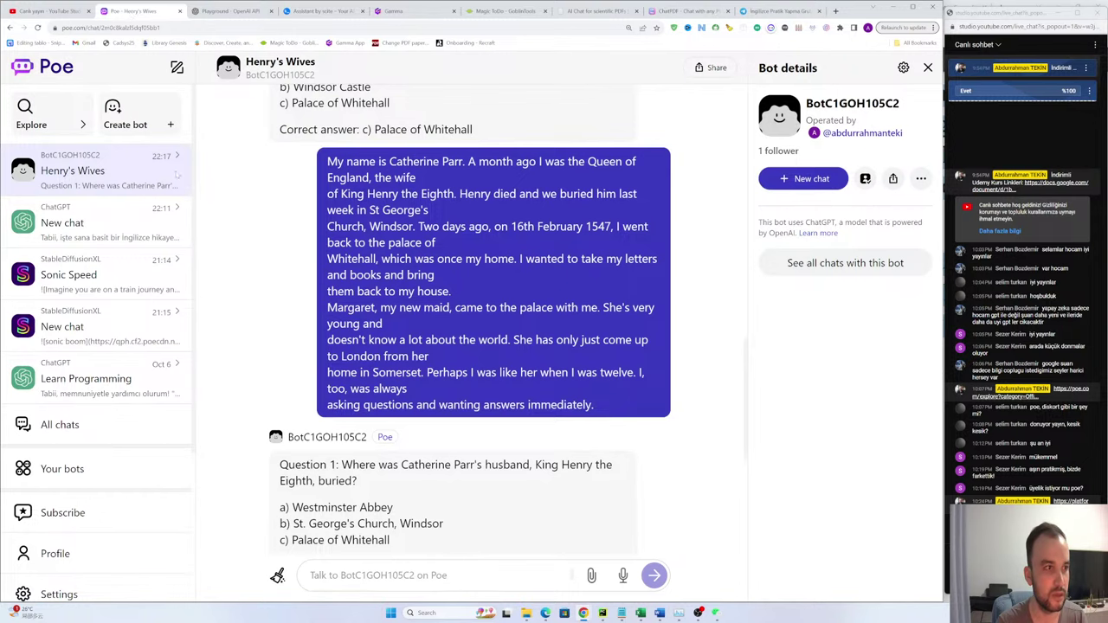
pyautogui.click(127, 381)
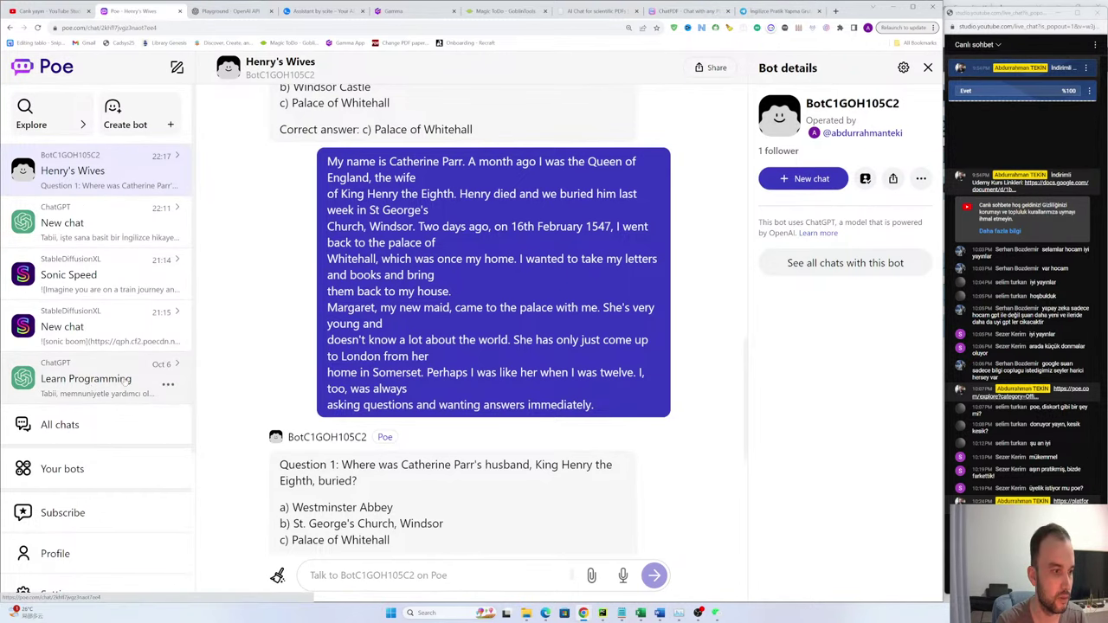
pyautogui.hotkey('ctrl', 'v')
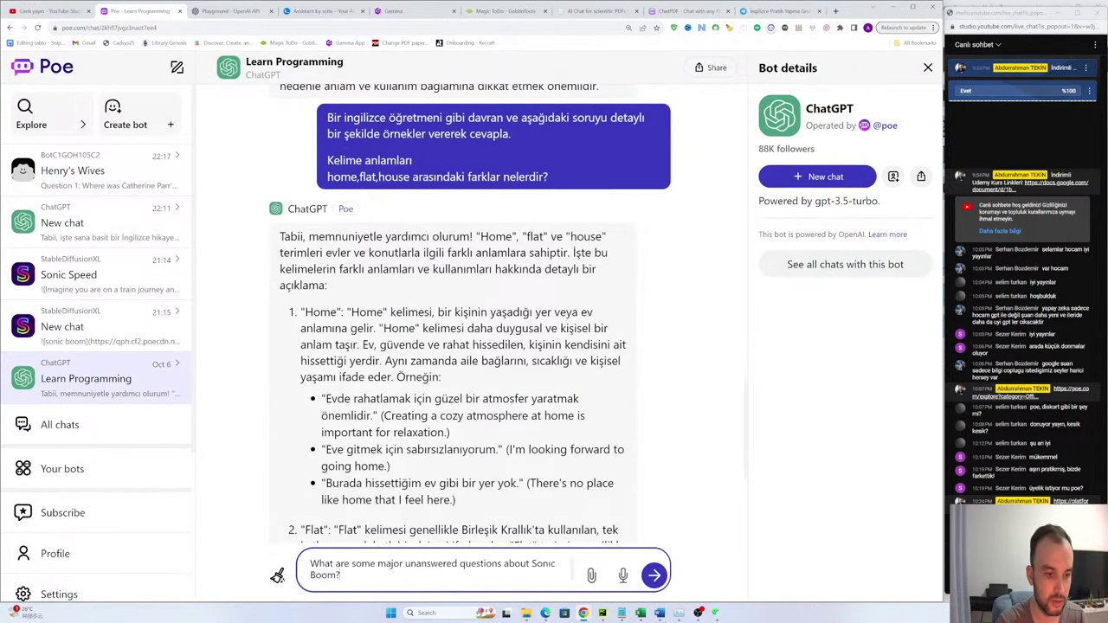
pyautogui.click(656, 577)
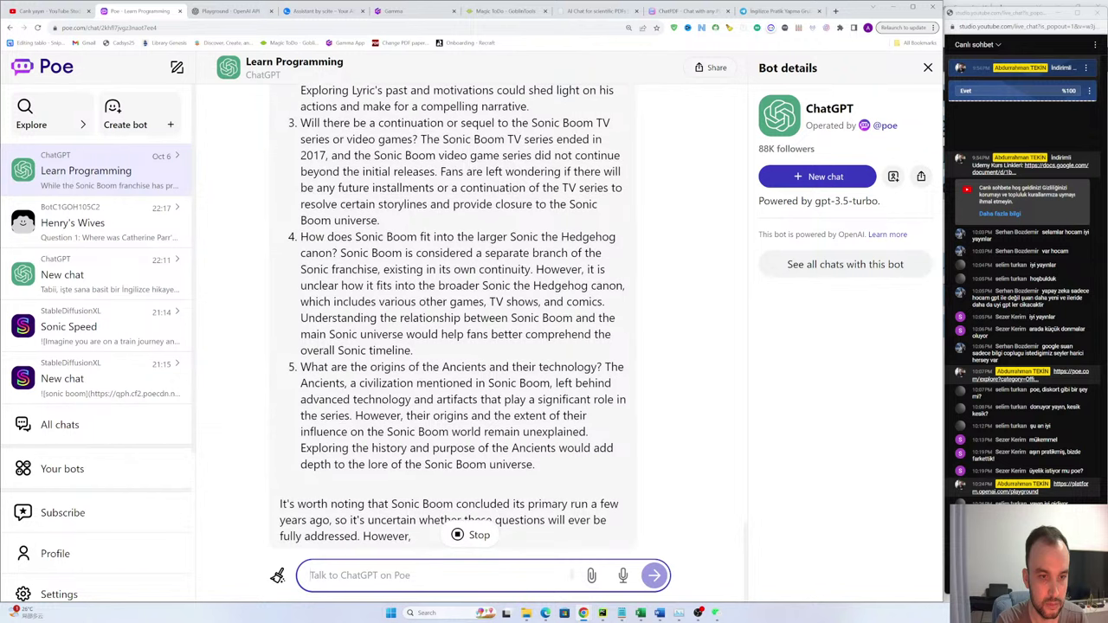
# Step: Read ChatGPT's Sonic Boom reply from its introduction onward, highlighting the text through its third point
pyautogui.scroll(12, 663, 282)
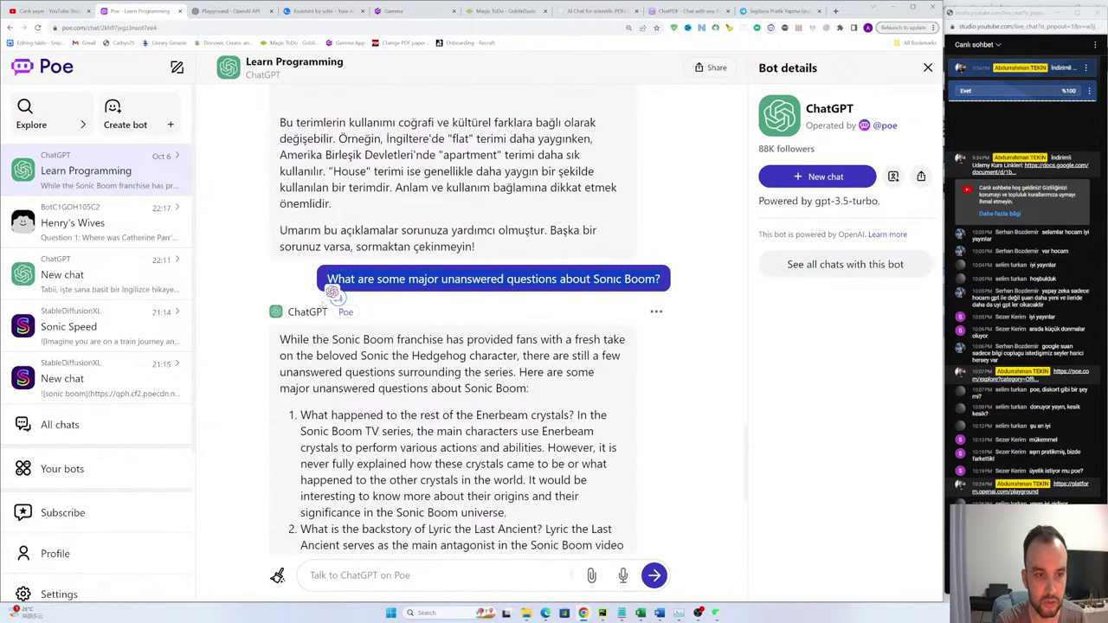
pyautogui.scroll(-2, 337, 290)
pyautogui.moveTo(369, 291); pyautogui.dragTo(379, 308)
pyautogui.moveTo(280, 166); pyautogui.dragTo(498, 520)
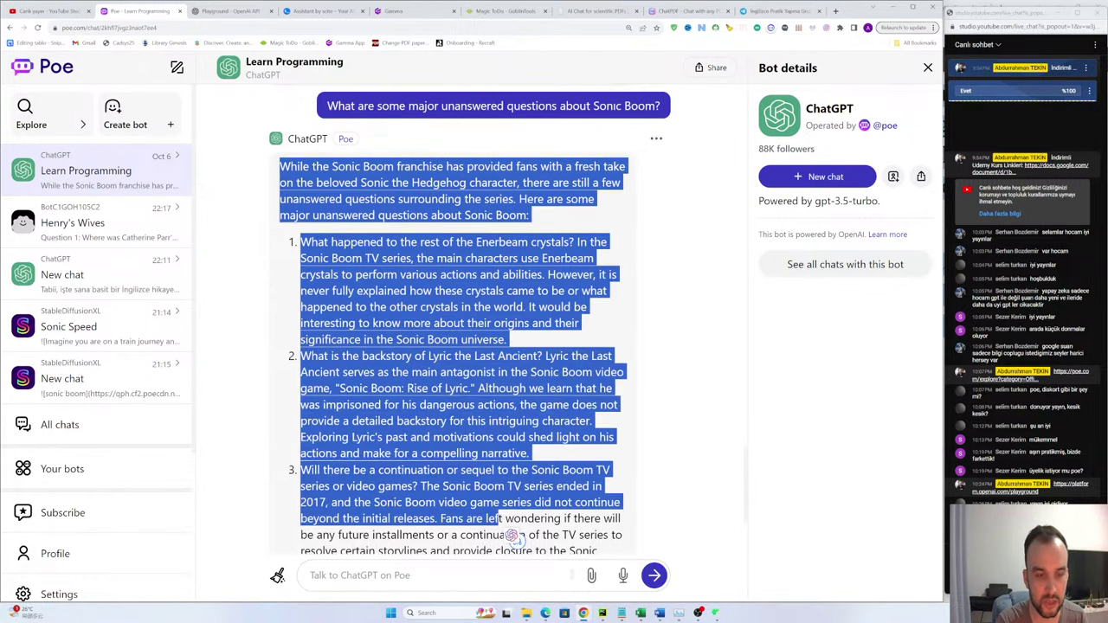
pyautogui.scroll(-3, 471, 428)
pyautogui.click(449, 310)
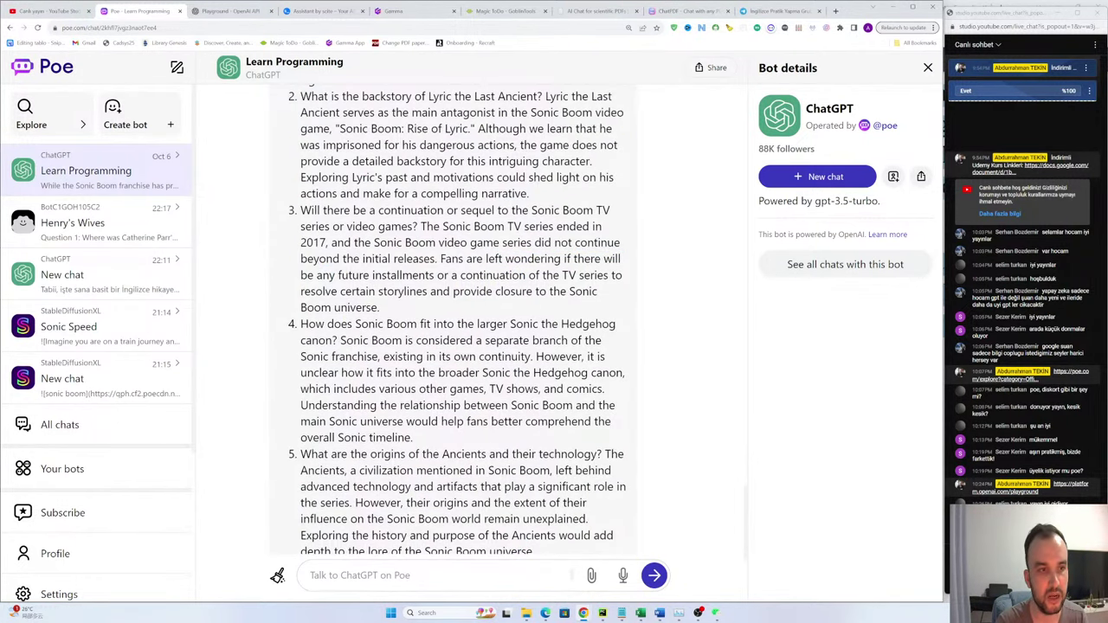
pyautogui.moveTo(449, 310); pyautogui.dragTo(303, 114)
pyautogui.scroll(2, 303, 115)
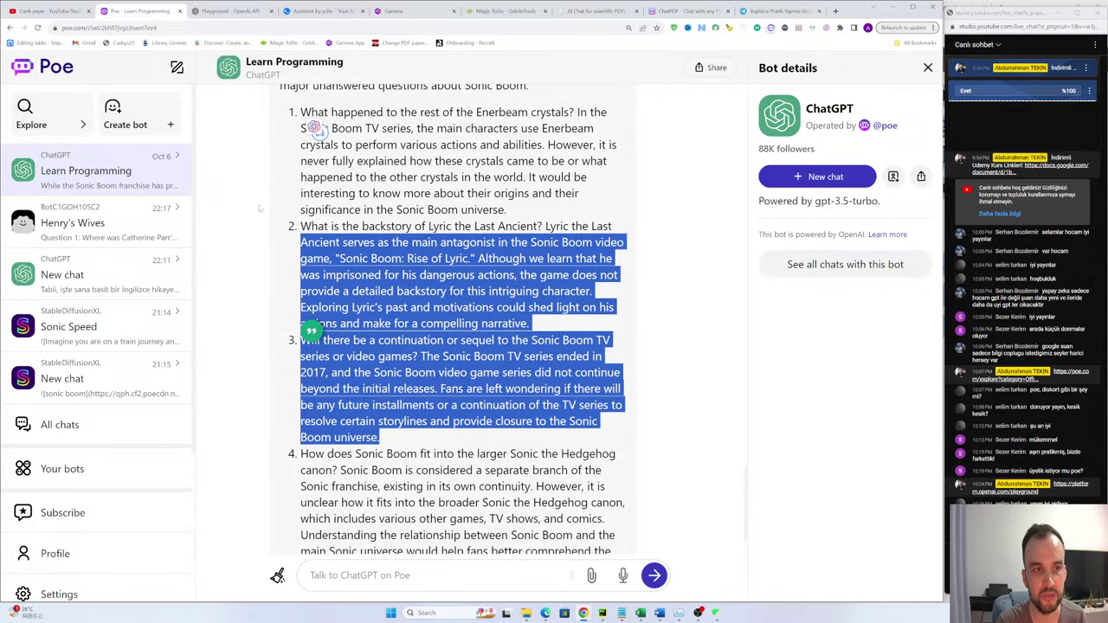
pyautogui.click(303, 115)
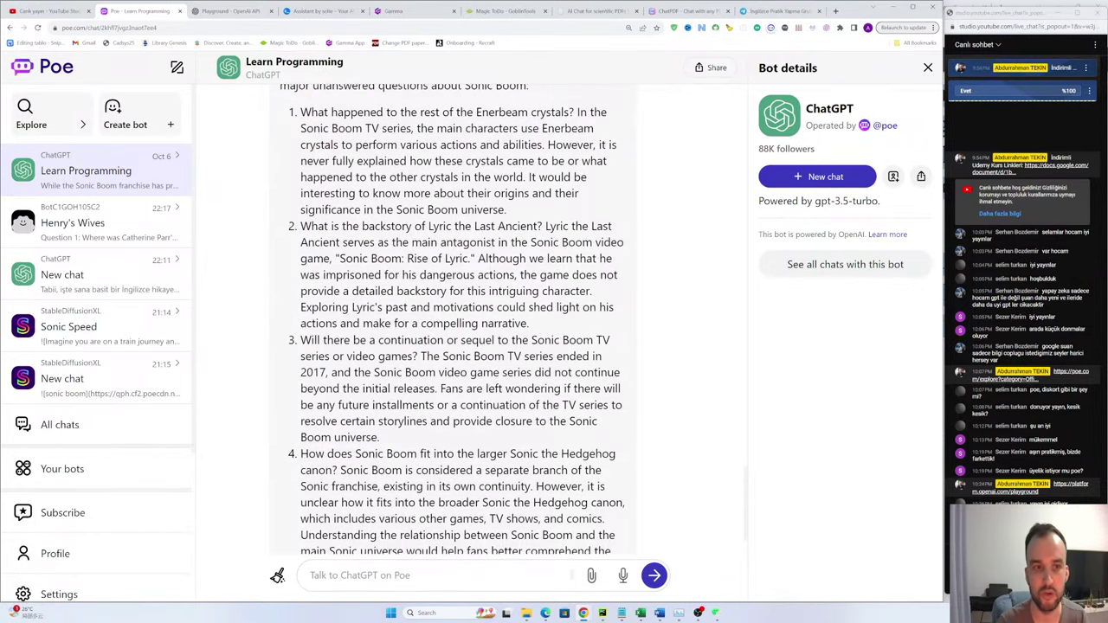
# Step: Go back to the start of the Sonic Boom reply and reread its points, highlighting the first three
pyautogui.scroll(6, 455, 264)
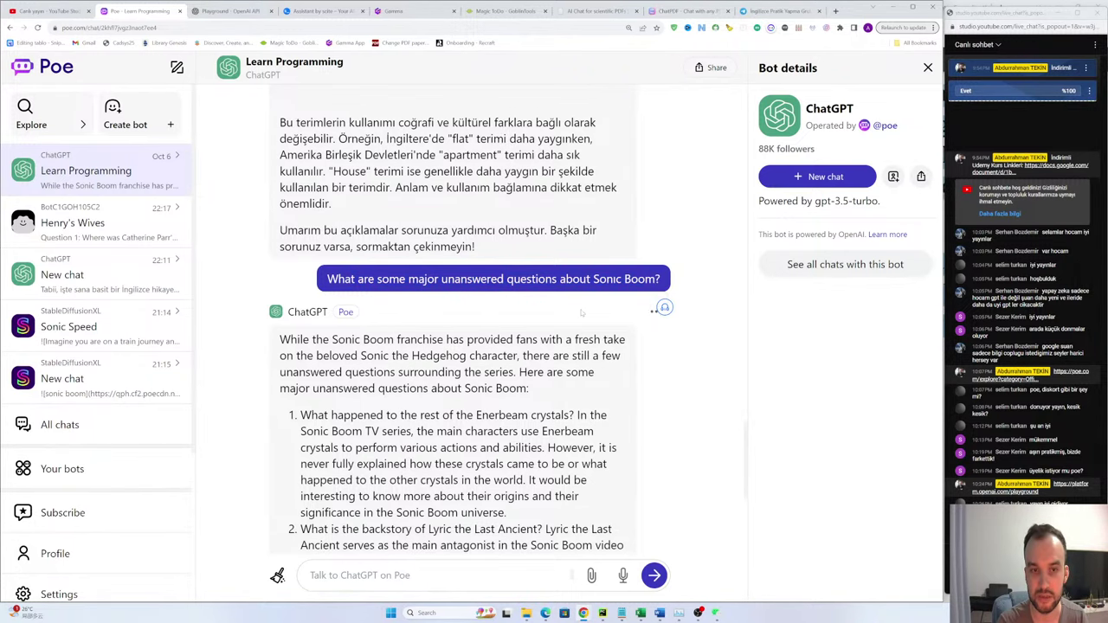
pyautogui.scroll(-2, 400, 288)
pyautogui.moveTo(299, 126); pyautogui.dragTo(499, 492)
pyautogui.scroll(-2, 513, 503)
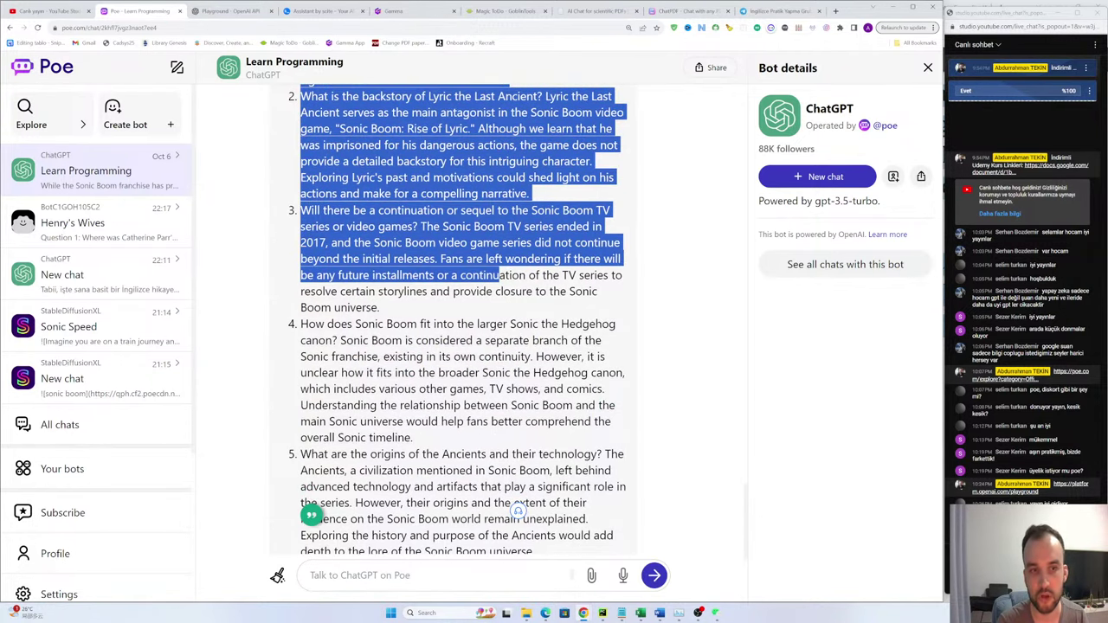
pyautogui.moveTo(300, 324); pyautogui.dragTo(444, 333)
pyautogui.moveTo(377, 211); pyautogui.dragTo(510, 260)
pyautogui.moveTo(600, 291); pyautogui.dragTo(260, 182)
pyautogui.click(459, 310)
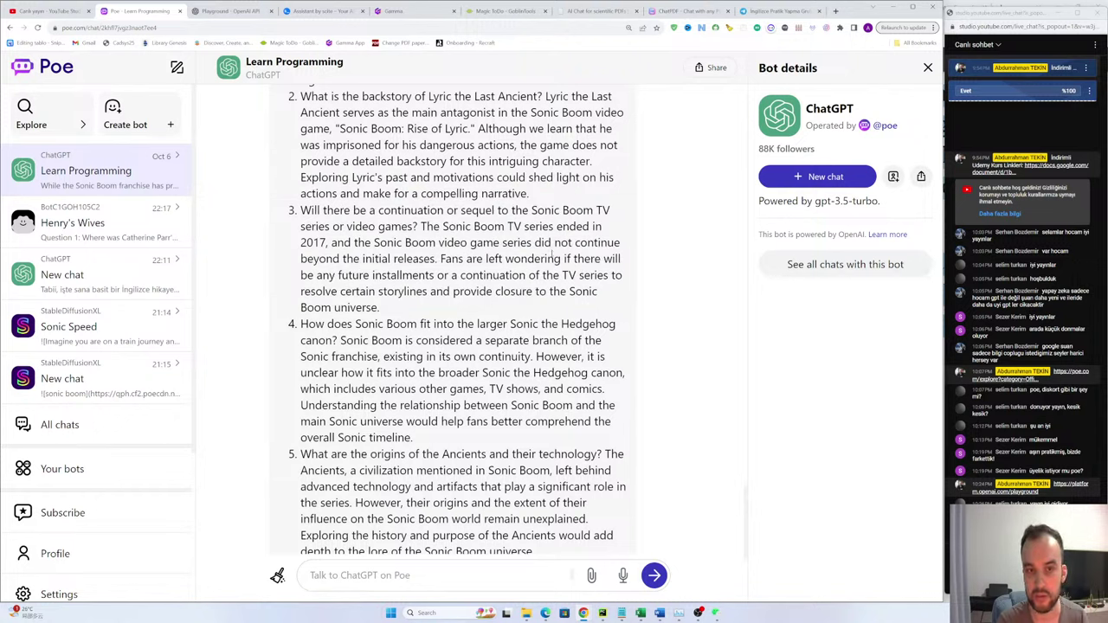
# Step: Examine the reply's third point closely, highlighting its mention of the Sonic Boom TV series
pyautogui.moveTo(378, 211); pyautogui.dragTo(544, 341)
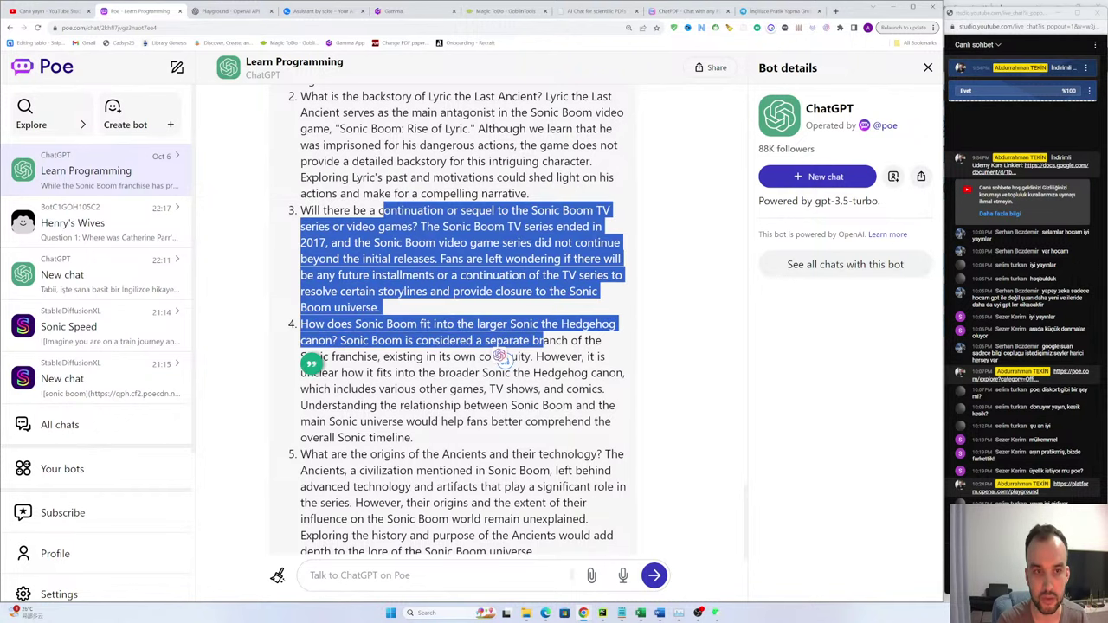
pyautogui.moveTo(449, 373); pyautogui.dragTo(456, 374)
pyautogui.moveTo(426, 226); pyautogui.dragTo(564, 245)
pyautogui.click(426, 226)
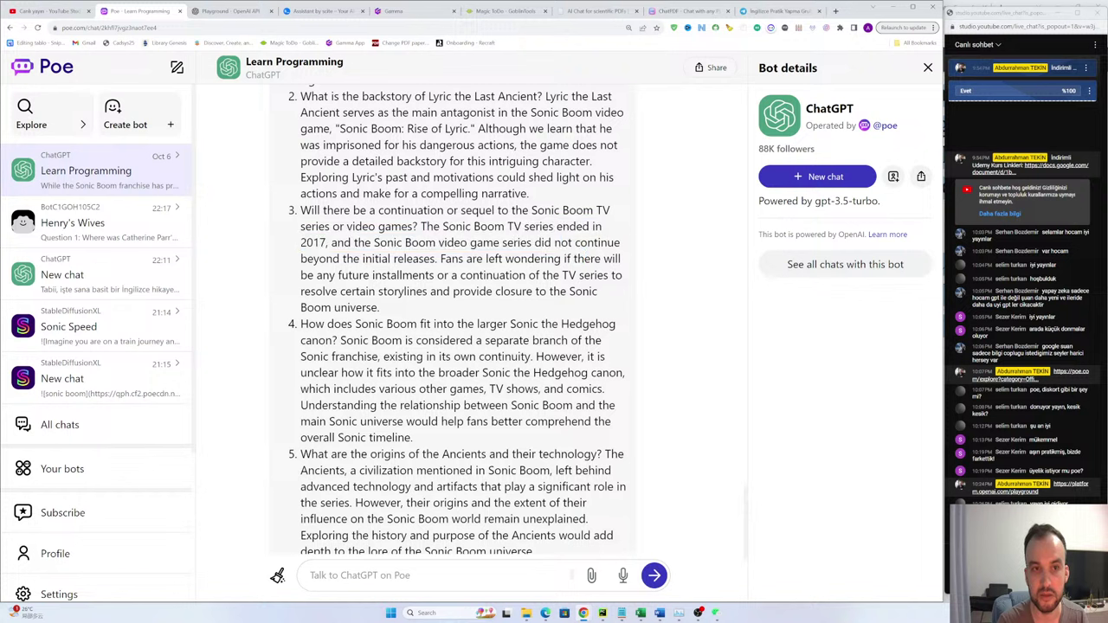
pyautogui.moveTo(426, 226); pyautogui.dragTo(482, 228)
pyautogui.click(549, 226)
pyautogui.click(586, 228)
pyautogui.click(487, 229)
pyautogui.click(564, 230)
pyautogui.click(485, 226)
pyautogui.moveTo(555, 227); pyautogui.dragTo(481, 227)
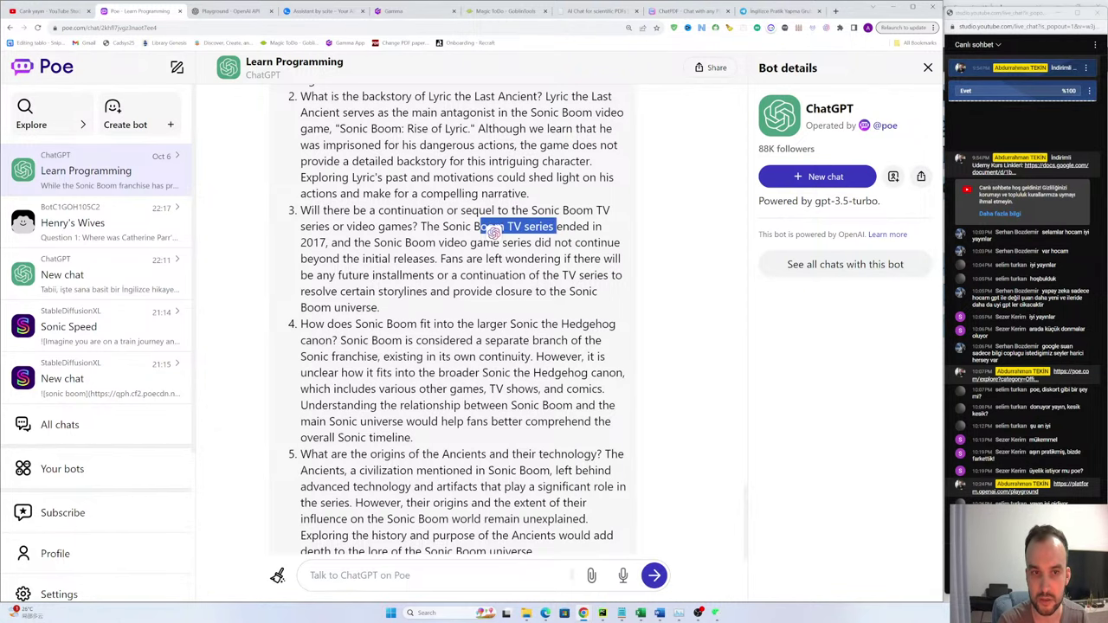
pyautogui.click(484, 226)
# Step: Examine points 4 and 5 of the reply, highlighting the TV shows mention and "Sonic Boom world", and return to the question
pyautogui.scroll(-2, 485, 229)
pyautogui.moveTo(557, 276)
pyautogui.mouseDown()
pyautogui.moveTo(500, 275)
pyautogui.moveTo(496, 259)
pyautogui.moveTo(551, 259)
pyautogui.mouseUp()
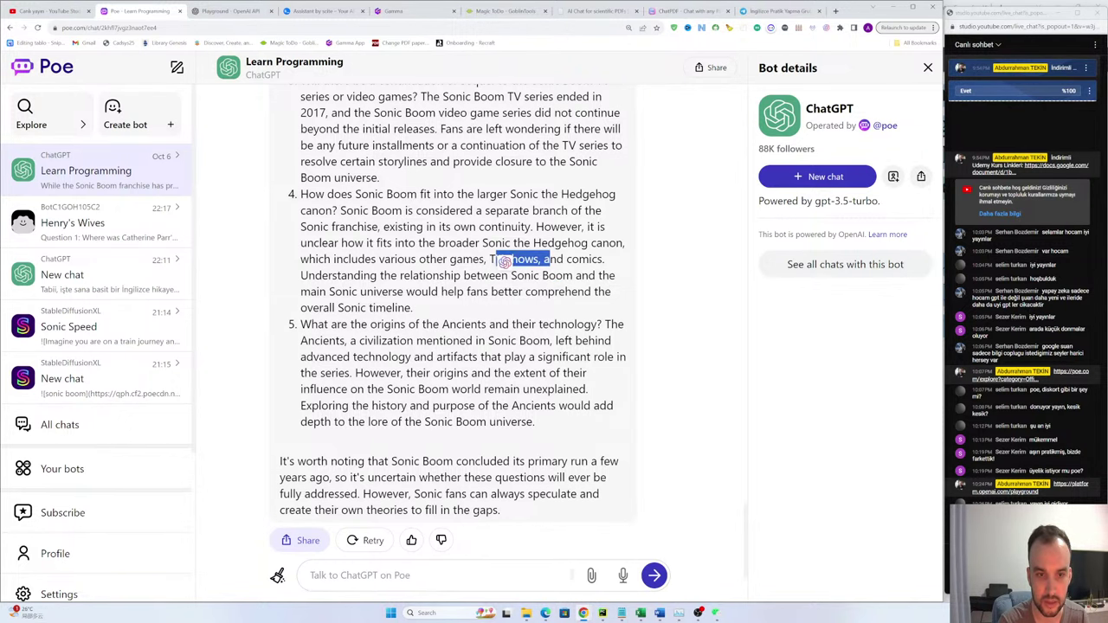
pyautogui.moveTo(361, 194); pyautogui.dragTo(558, 232)
pyautogui.moveTo(329, 210); pyautogui.dragTo(531, 295)
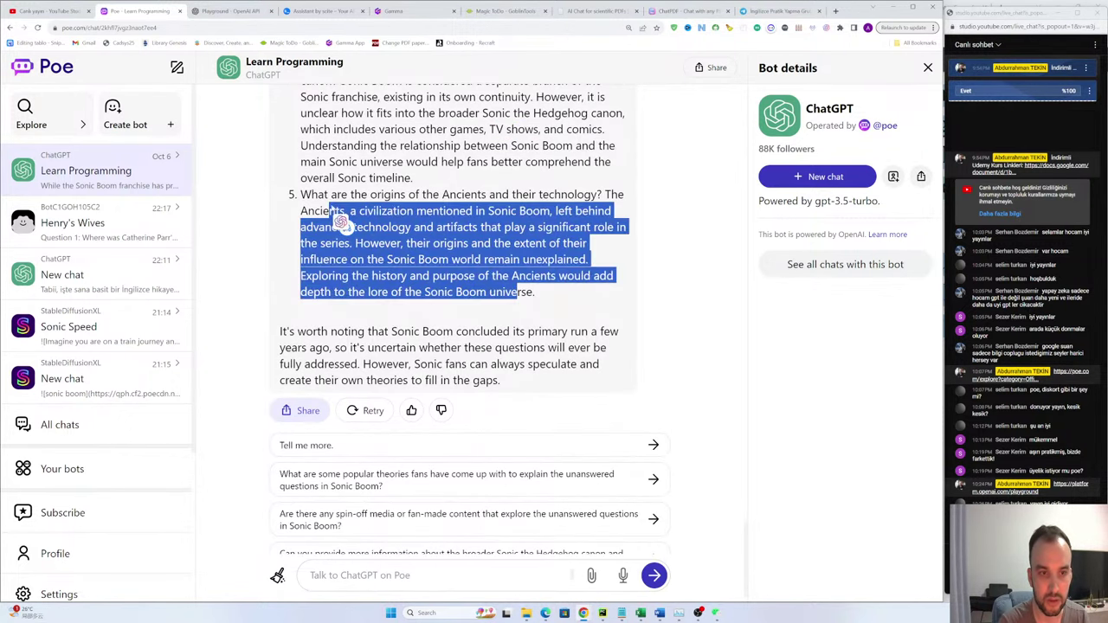
pyautogui.click(529, 309)
pyautogui.moveTo(393, 259); pyautogui.dragTo(481, 262)
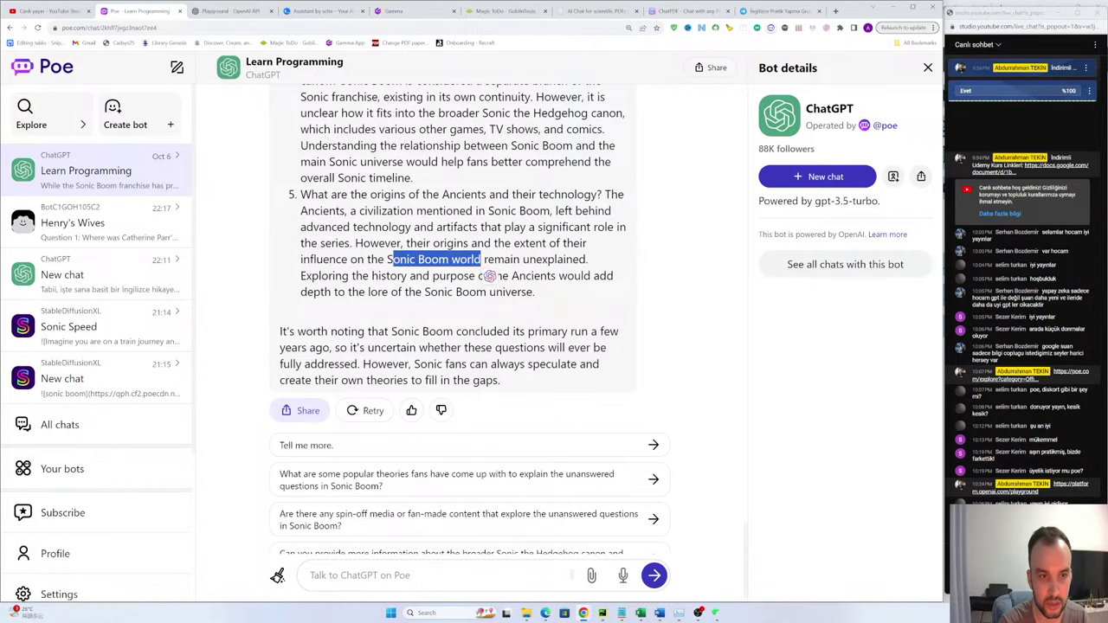
pyautogui.click(481, 264)
pyautogui.moveTo(393, 259); pyautogui.dragTo(541, 275)
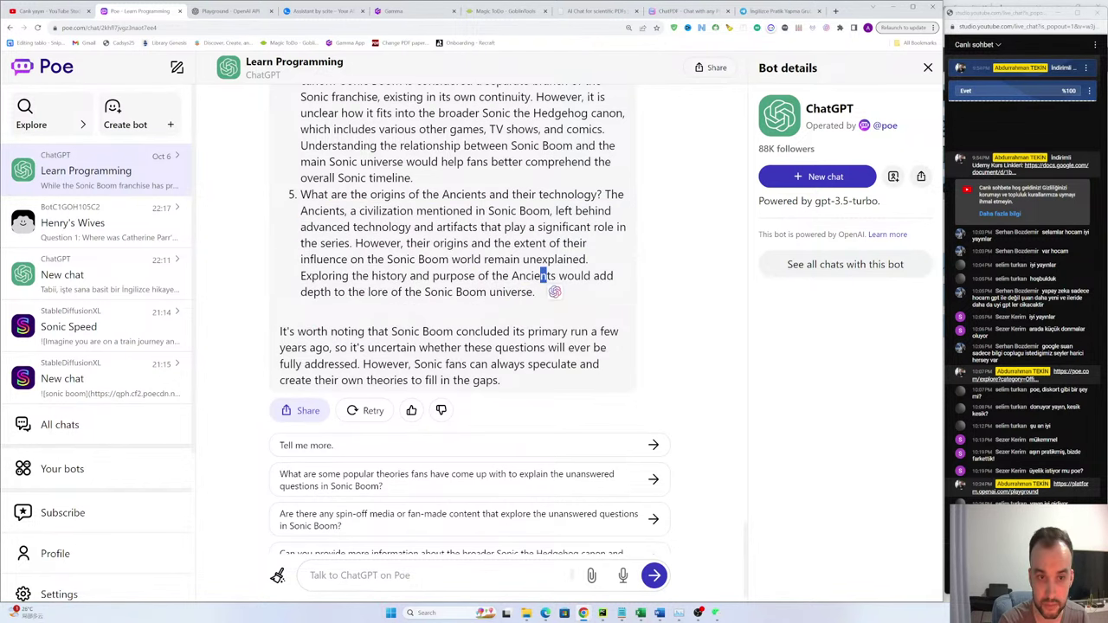
pyautogui.scroll(-1, 541, 275)
pyautogui.scroll(3, 541, 275)
pyautogui.scroll(4, 554, 293)
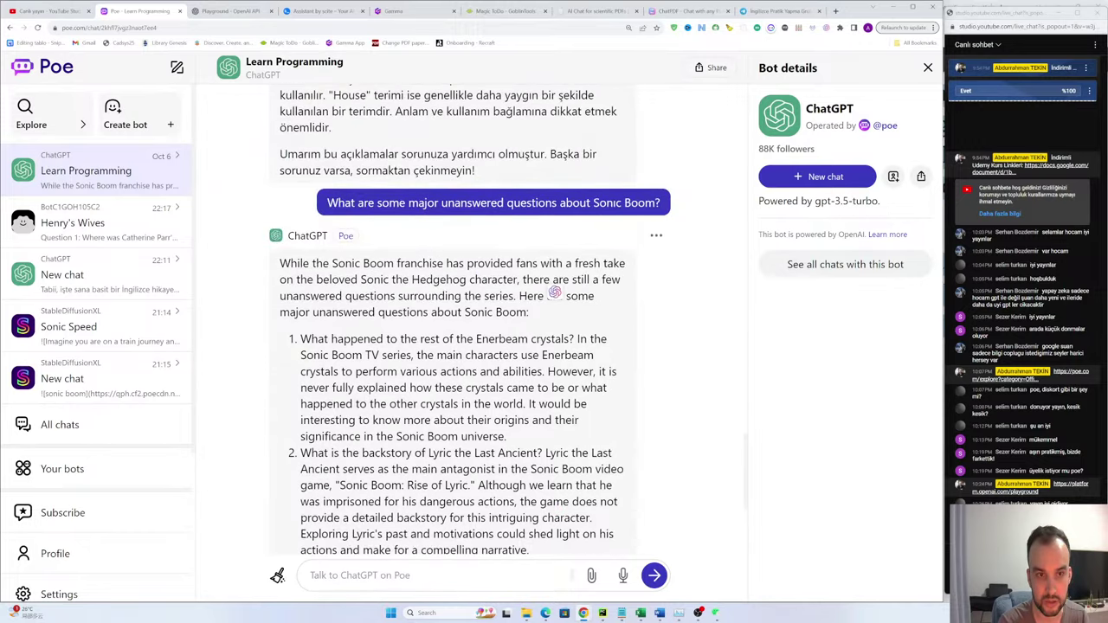
pyautogui.scroll(-3, 554, 292)
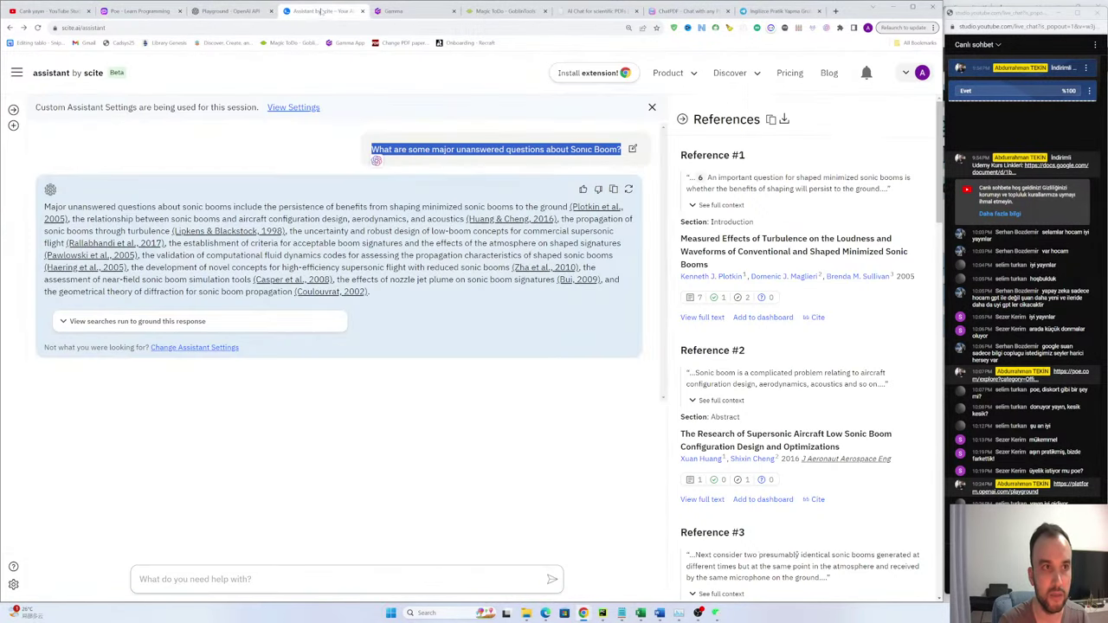
# Step: Return to the scite assistant and examine its cited Sonic Boom answer and references with the page enlarged to 250%
pyautogui.click(318, 10)
pyautogui.click(416, 277)
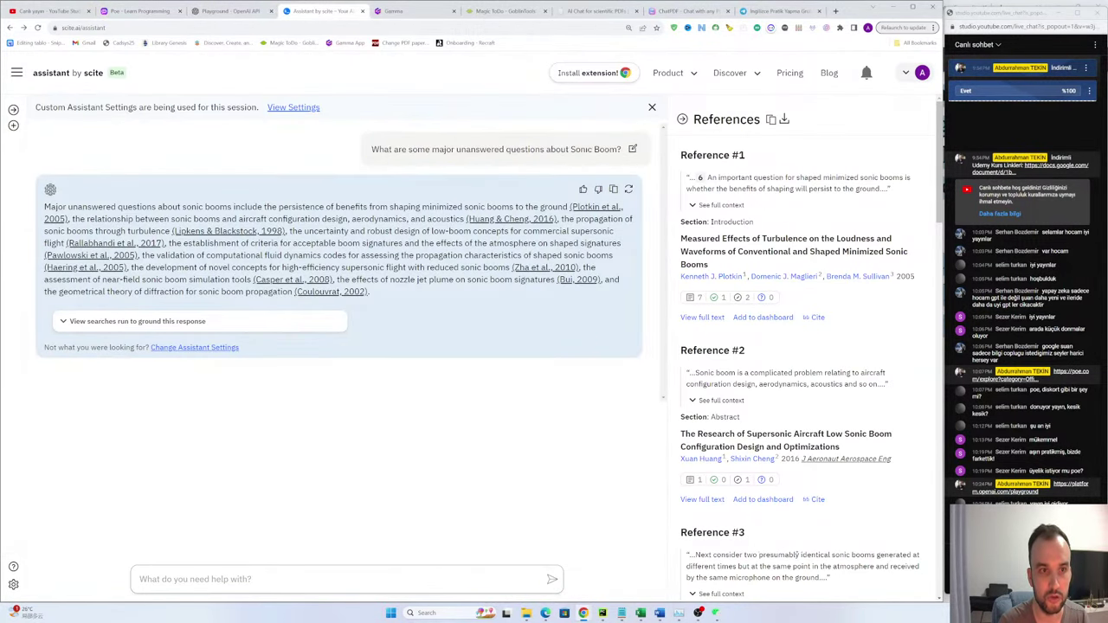
pyautogui.hotkey('ctrl', '+')
pyautogui.hotkey('ctrl', '+')
pyautogui.hotkey('ctrl', '+')
pyautogui.scroll(-3, 414, 276)
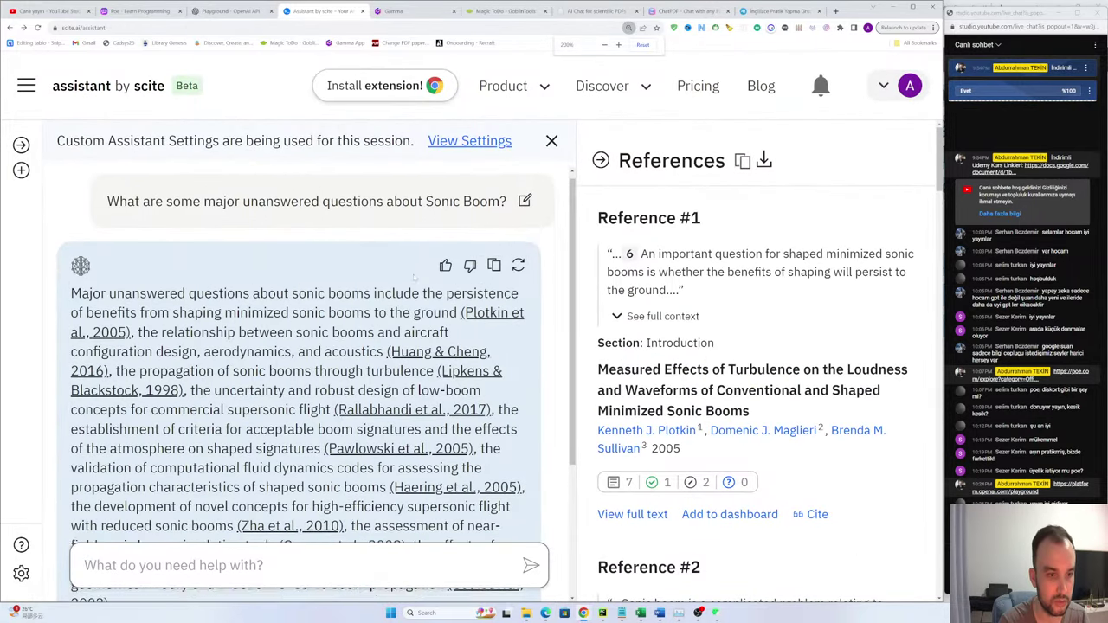
pyautogui.scroll(2, 414, 277)
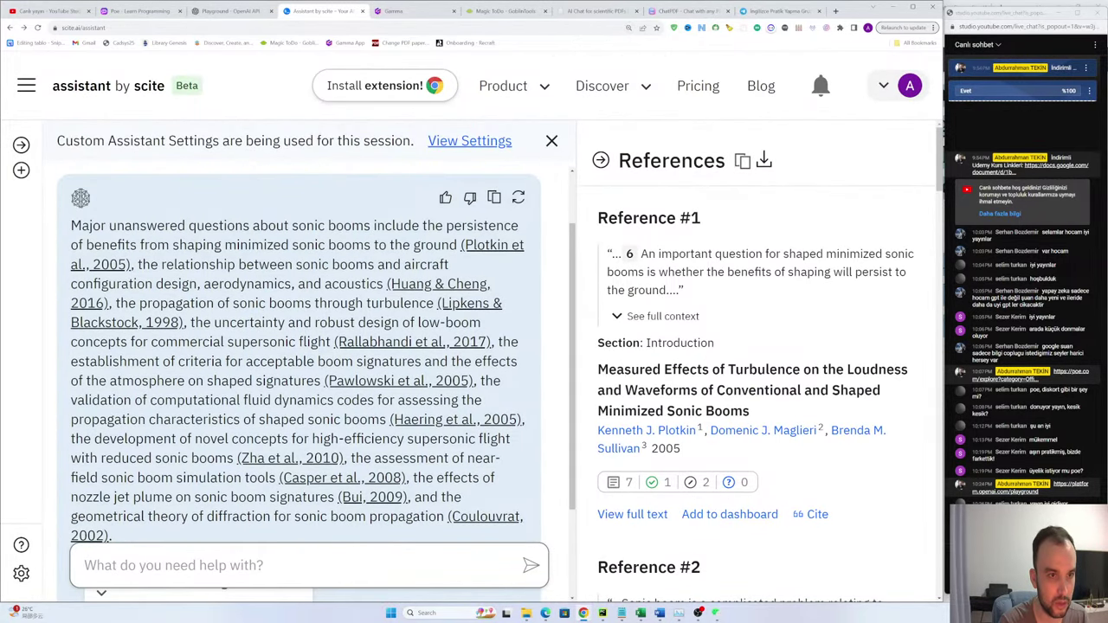
pyautogui.hotkey('ctrl', '+')
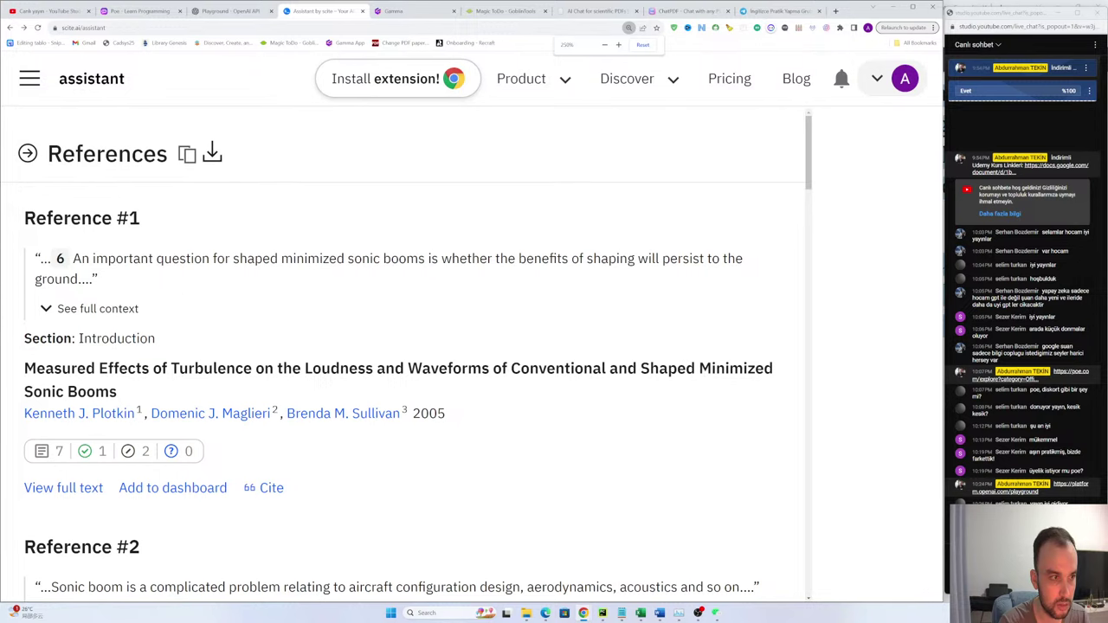
# Step: Reduce the page zoom and examine the answer's opening statement, highlighting it up to the persistence of shaping benefits to the ground
pyautogui.hotkey('ctrl', '-')
pyautogui.scroll(-1, 414, 277)
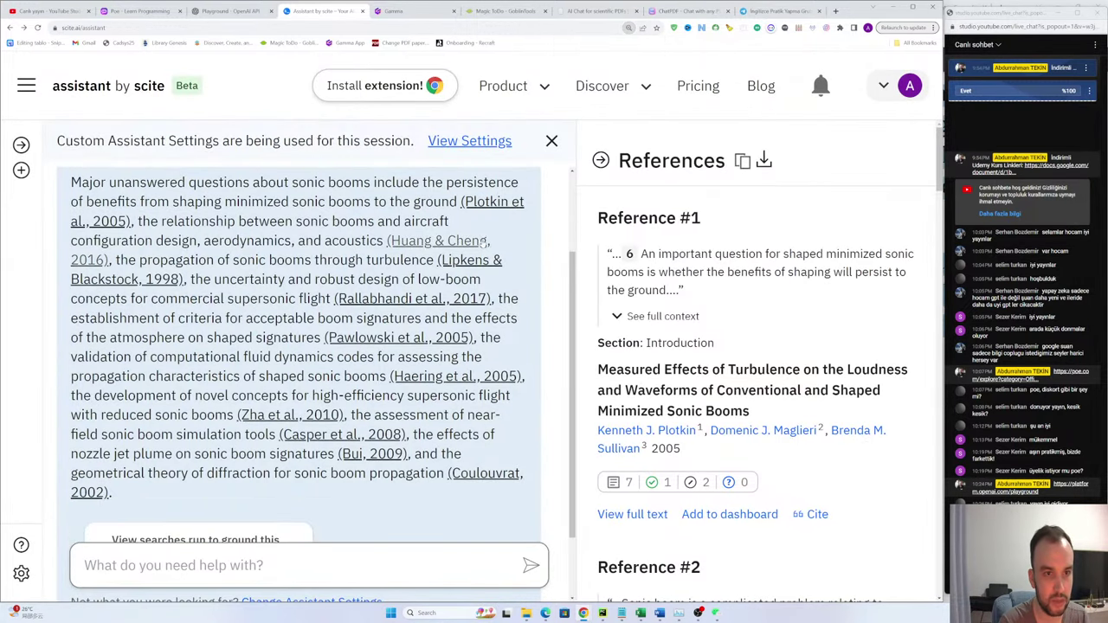
pyautogui.moveTo(463, 202); pyautogui.dragTo(156, 204)
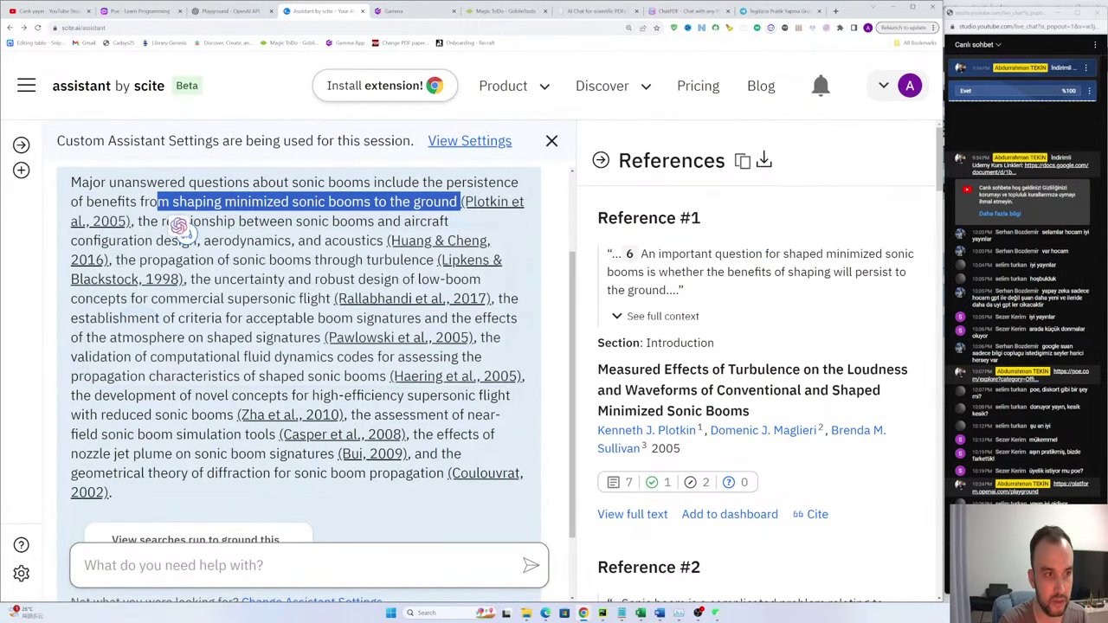
pyautogui.click(156, 204)
pyautogui.moveTo(71, 182); pyautogui.dragTo(457, 202)
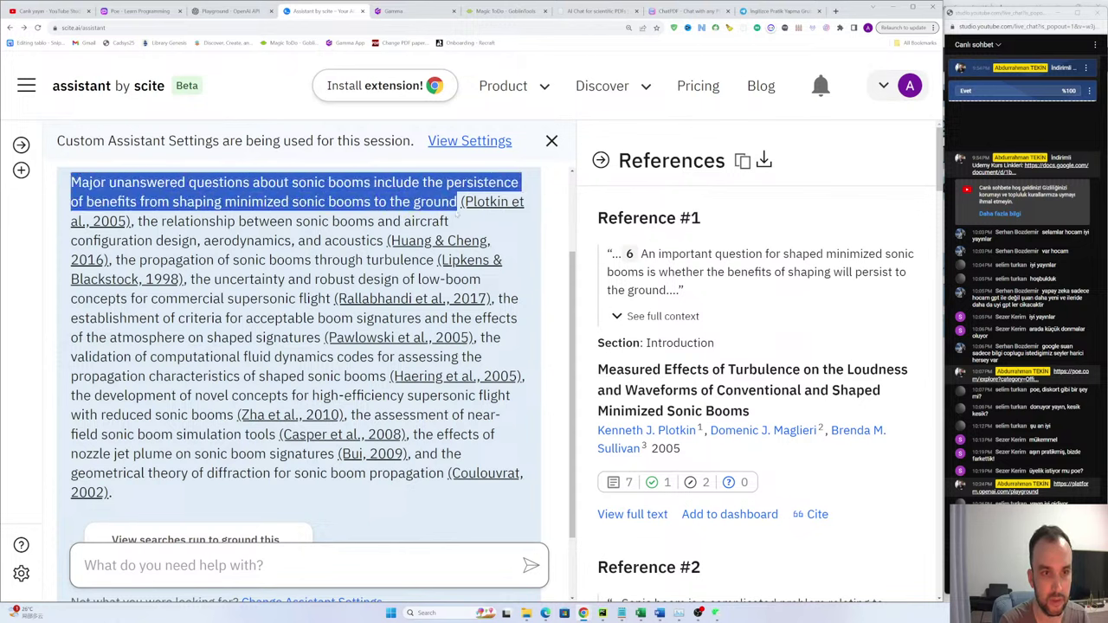
pyautogui.moveTo(499, 202)
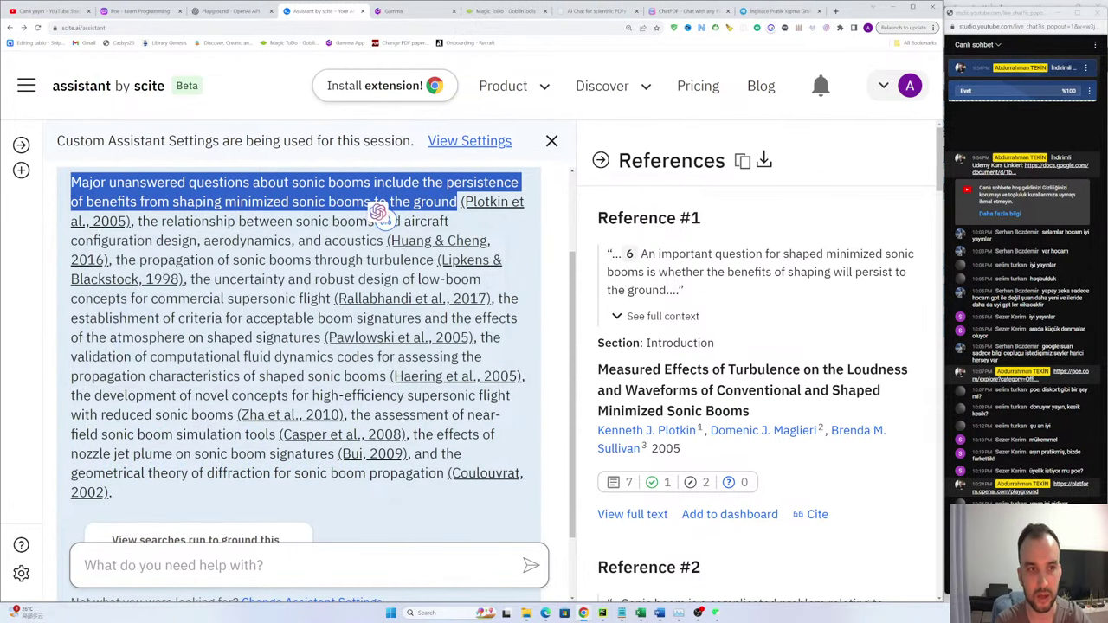
pyautogui.moveTo(476, 208)
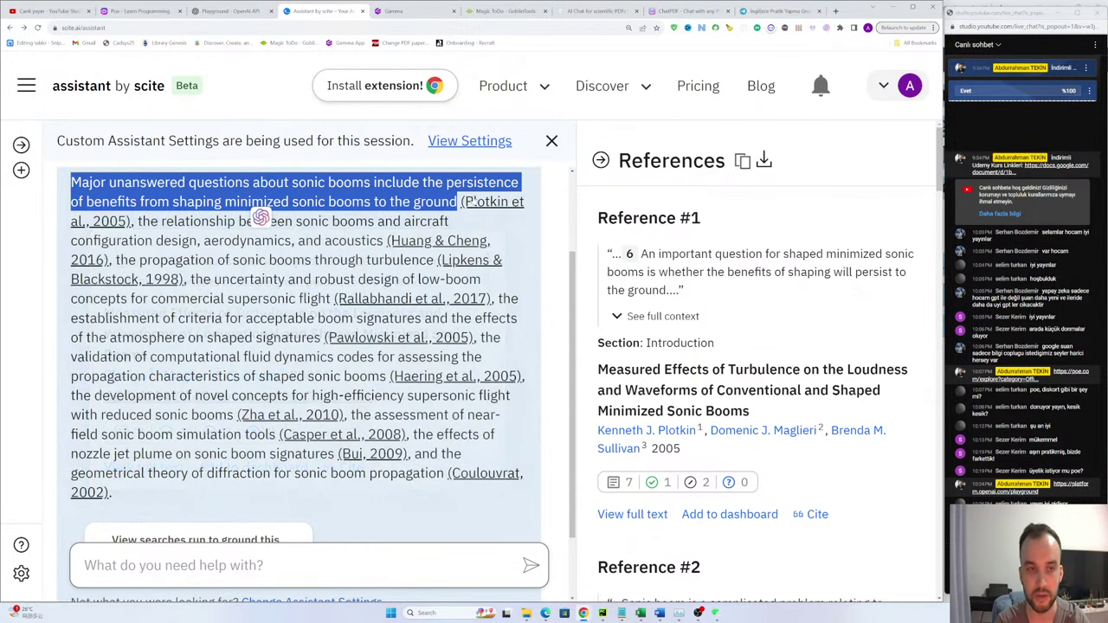
pyautogui.click(416, 211)
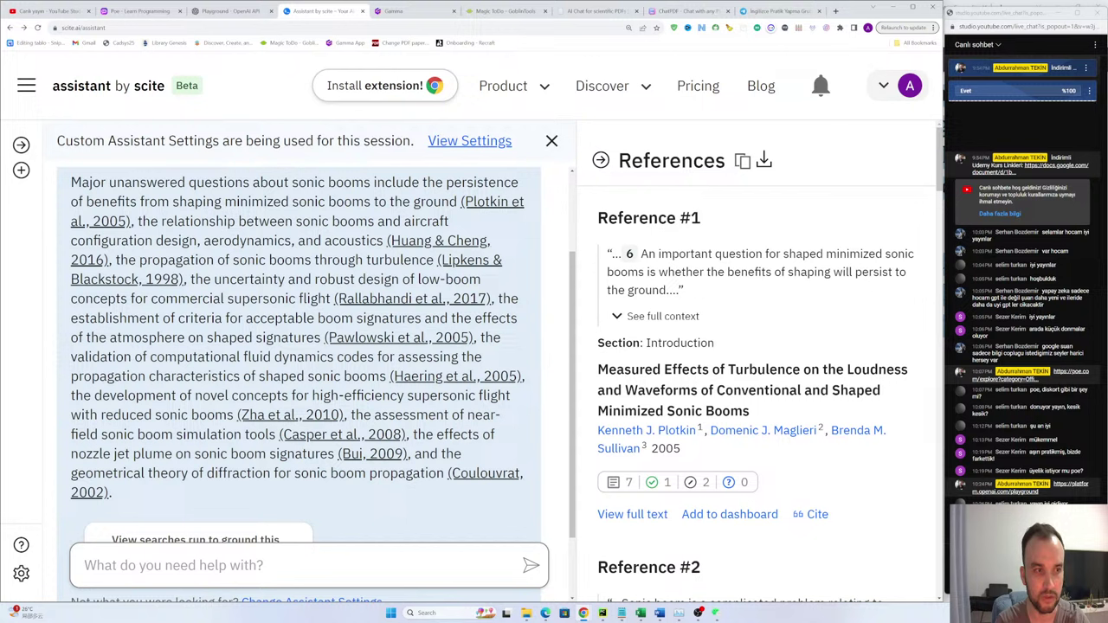
# Step: Examine the statements on aircraft configuration design, propagation through turbulence and low-boom concepts, highlighting them and previewing their cited sources
pyautogui.moveTo(141, 222); pyautogui.dragTo(381, 242)
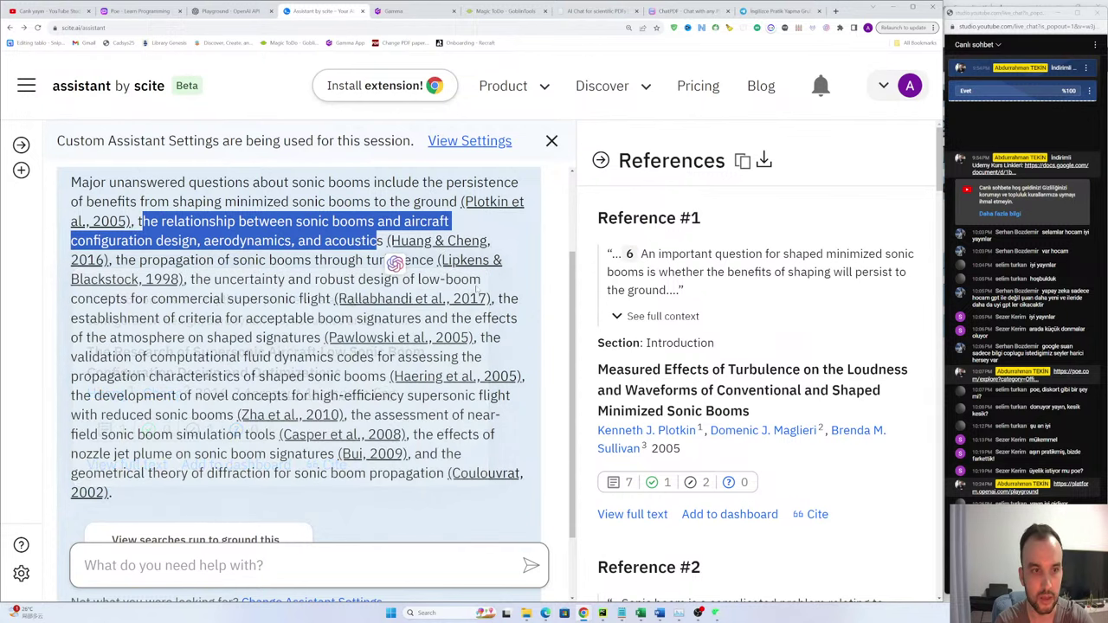
pyautogui.moveTo(119, 260); pyautogui.dragTo(451, 261)
pyautogui.moveTo(451, 262)
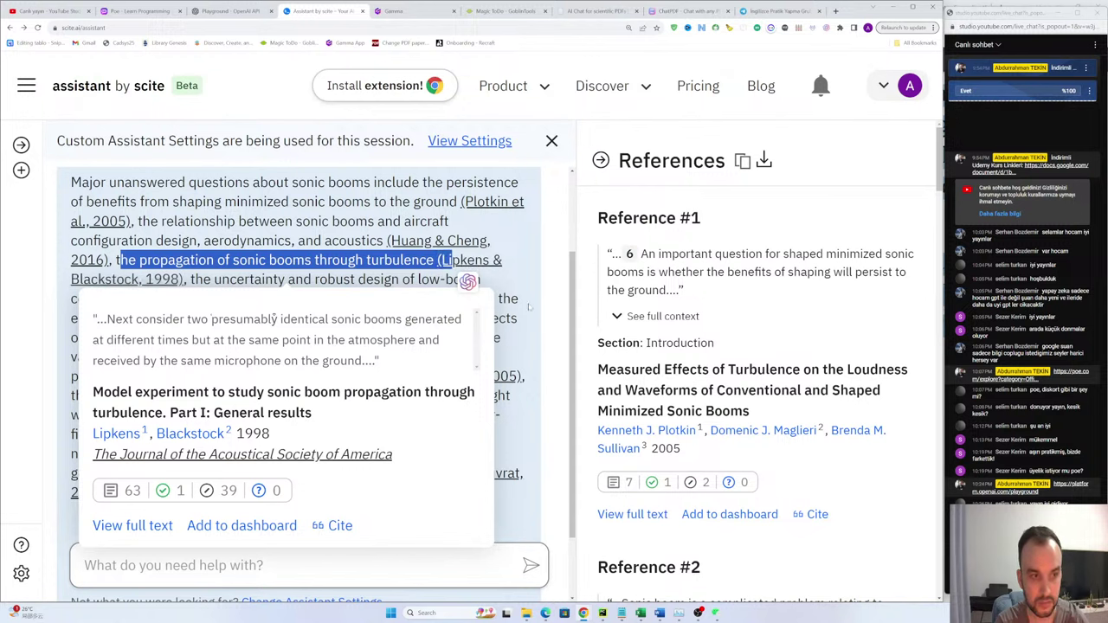
pyautogui.click(499, 275)
pyautogui.moveTo(328, 299); pyautogui.dragTo(191, 280)
pyautogui.click(332, 302)
pyautogui.click(372, 298)
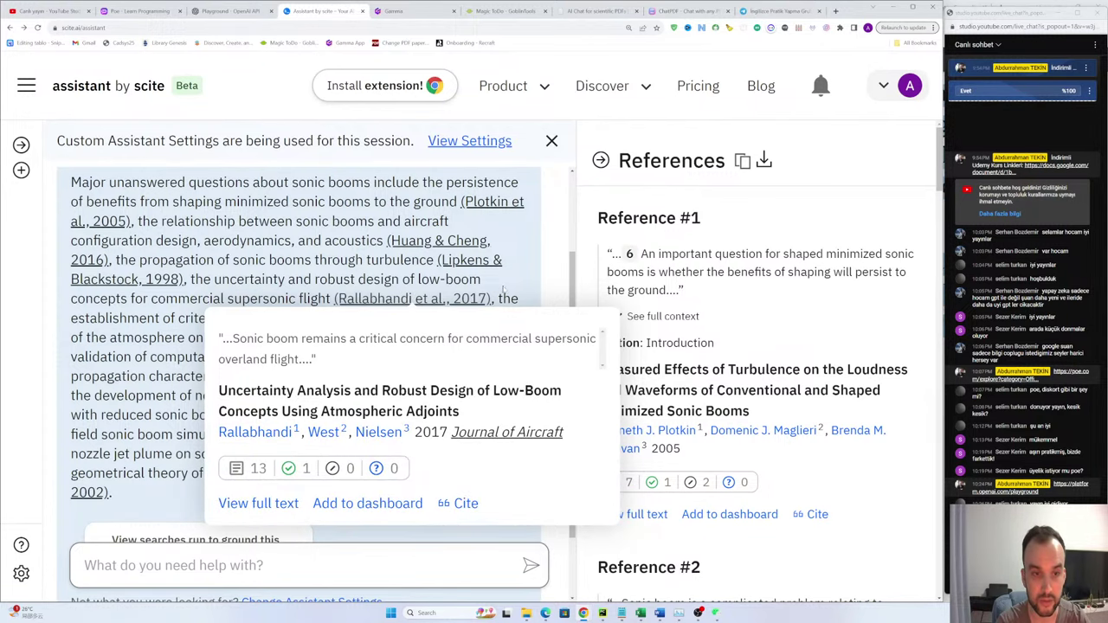
# Step: Highlight the answer's statements on acceptable boom signature criteria and the validation of computational fluid dynamics codes
pyautogui.moveTo(500, 298)
pyautogui.mouseDown()
pyautogui.moveTo(324, 316)
pyautogui.moveTo(309, 339)
pyautogui.mouseUp()
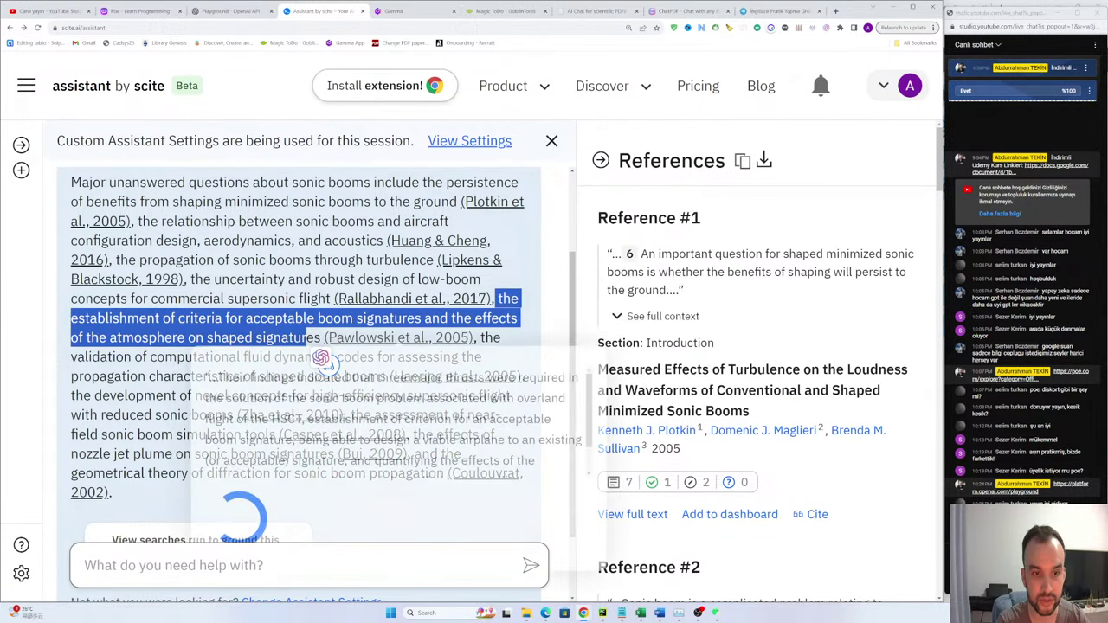
pyautogui.moveTo(481, 338); pyautogui.dragTo(386, 375)
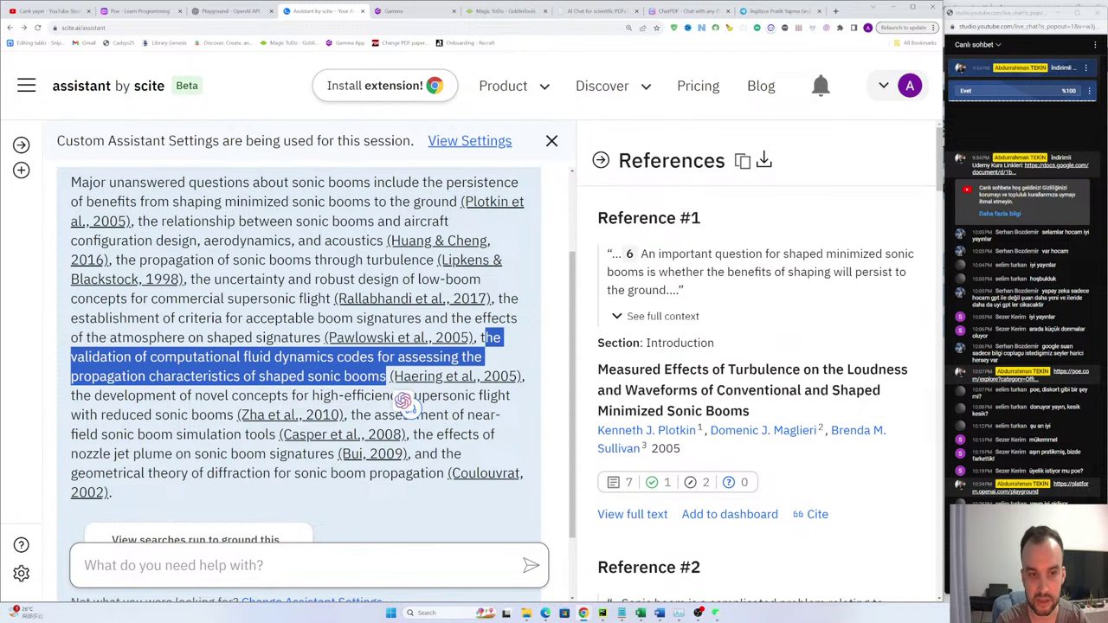
pyautogui.moveTo(482, 337); pyautogui.dragTo(388, 379)
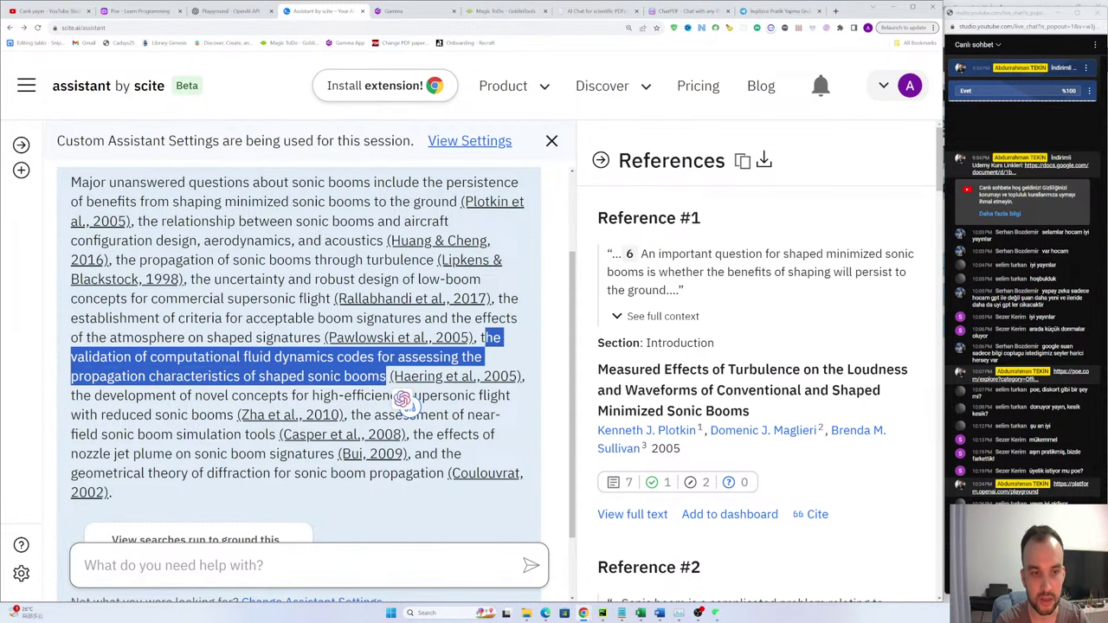
# Step: Return to the Sonic Boom question and highlight its "major unanswered questions" wording, comparing it with the answer below
pyautogui.scroll(-1, 390, 380)
pyautogui.scroll(2, 311, 238)
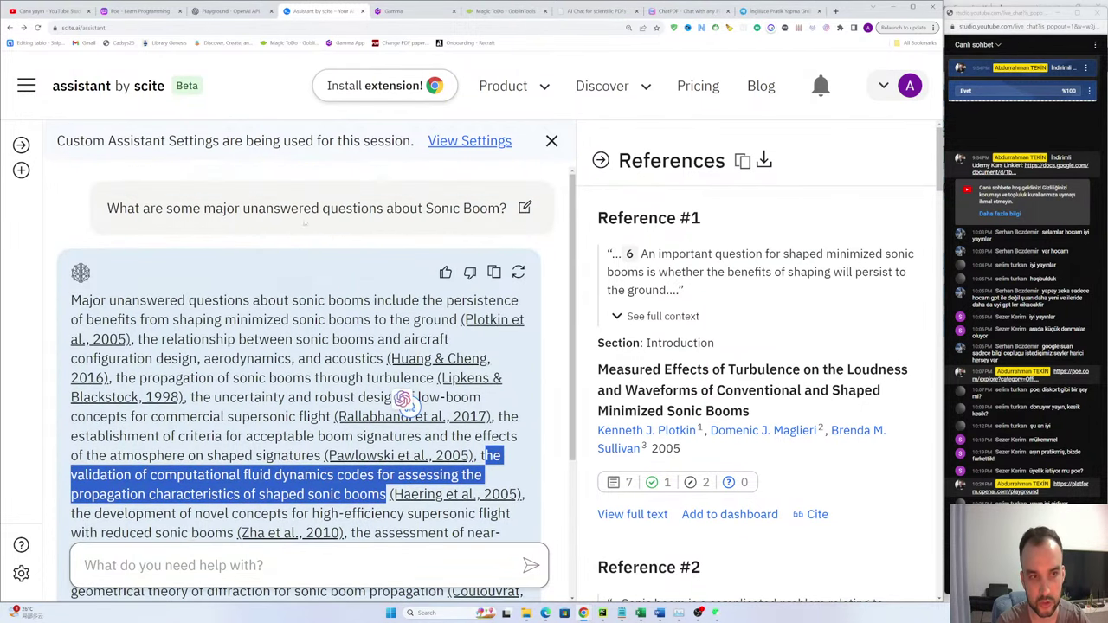
pyautogui.moveTo(215, 208); pyautogui.dragTo(354, 209)
pyautogui.scroll(-2, 355, 209)
pyautogui.scroll(2, 289, 242)
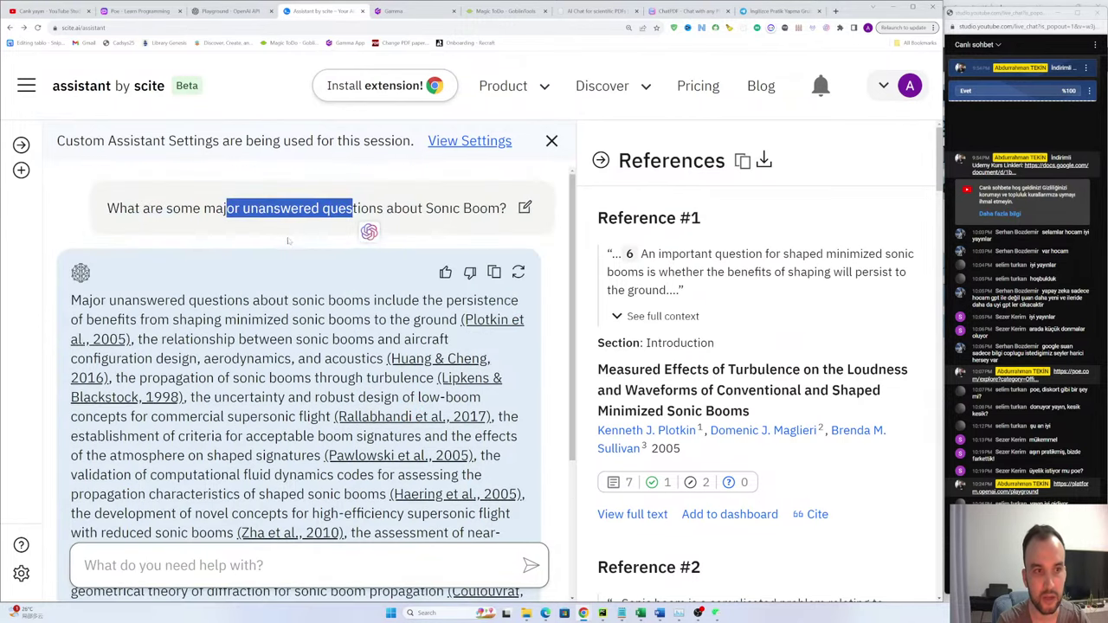
pyautogui.click(312, 221)
# Step: Reread the answer from its beginning through "aerodynamics, and acoustics", highlighting that passage in both directions
pyautogui.moveTo(71, 301); pyautogui.dragTo(396, 374)
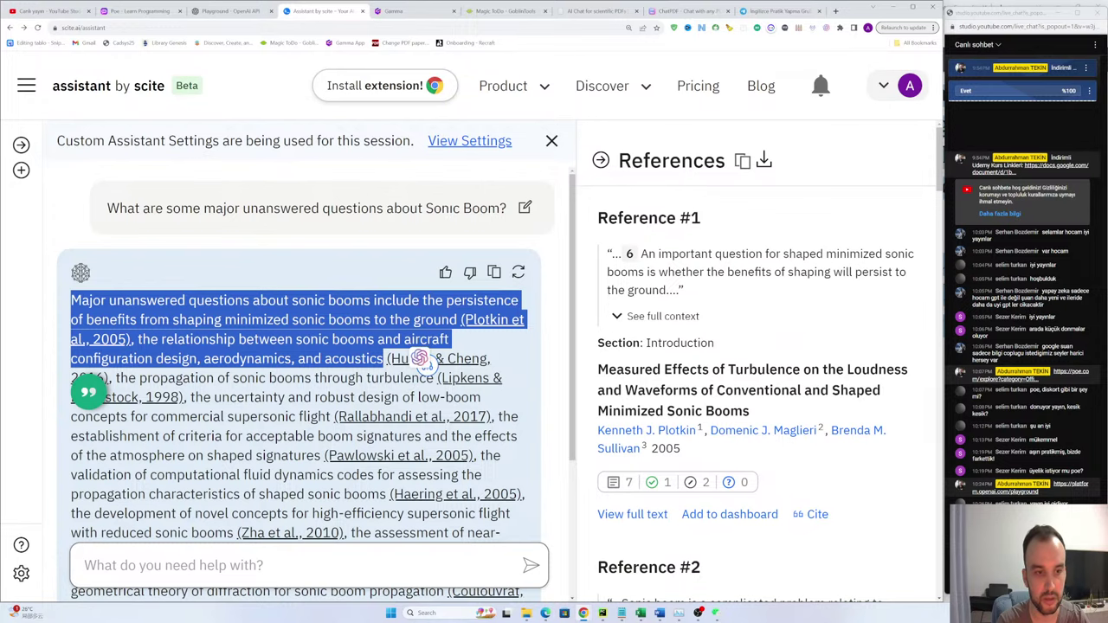
pyautogui.click(407, 365)
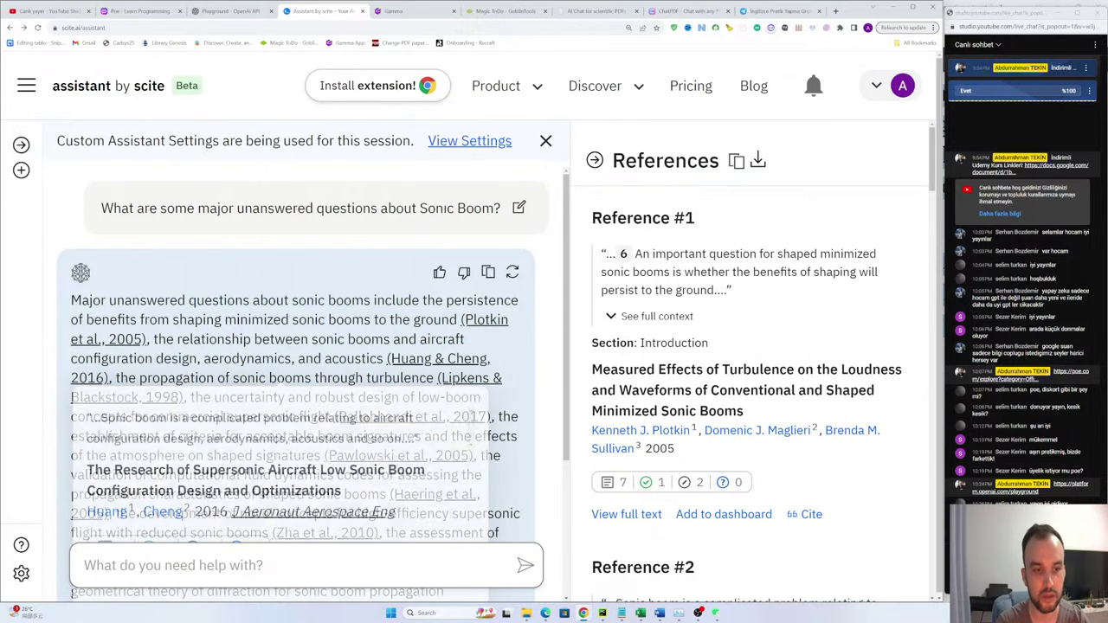
pyautogui.moveTo(385, 361); pyautogui.dragTo(73, 301)
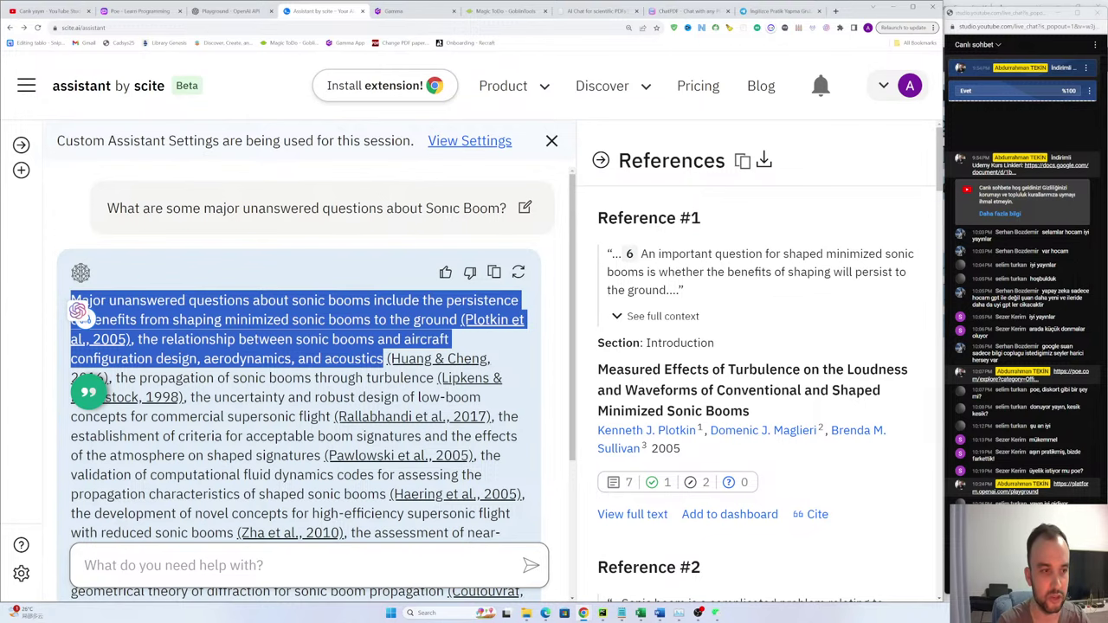
pyautogui.click(174, 272)
pyautogui.moveTo(195, 300); pyautogui.dragTo(283, 299)
pyautogui.click(284, 299)
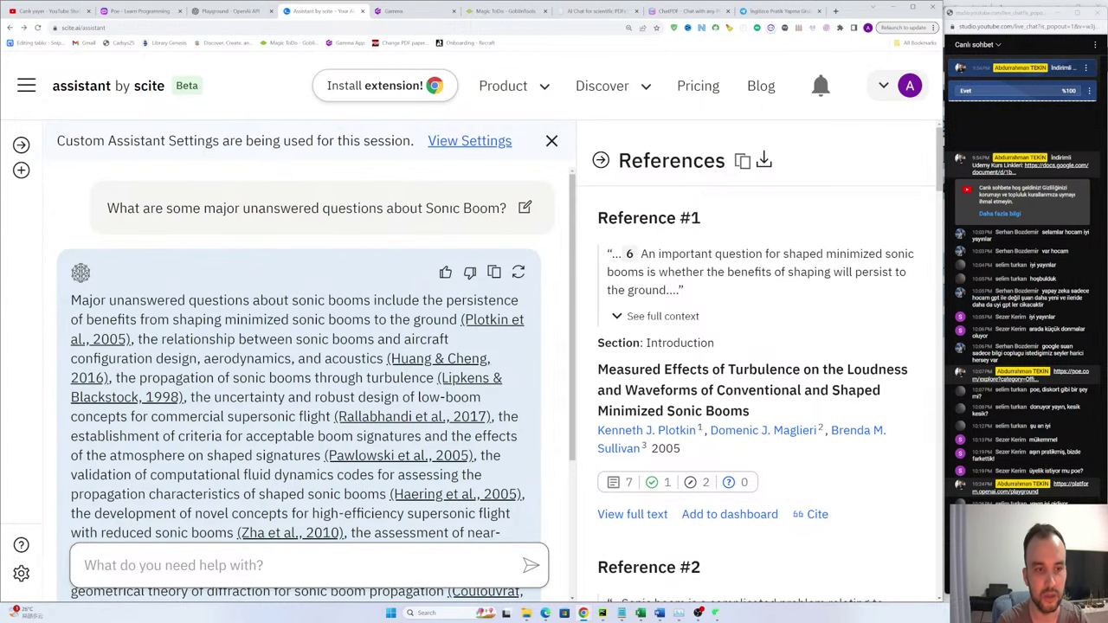
# Step: Examine the answer's first two topics piece by piece, highlighting the parts on minimized sonic booms and aircraft configuration design
pyautogui.scroll(-1, 299, 363)
pyautogui.moveTo(383, 272); pyautogui.dragTo(56, 235)
pyautogui.click(201, 207)
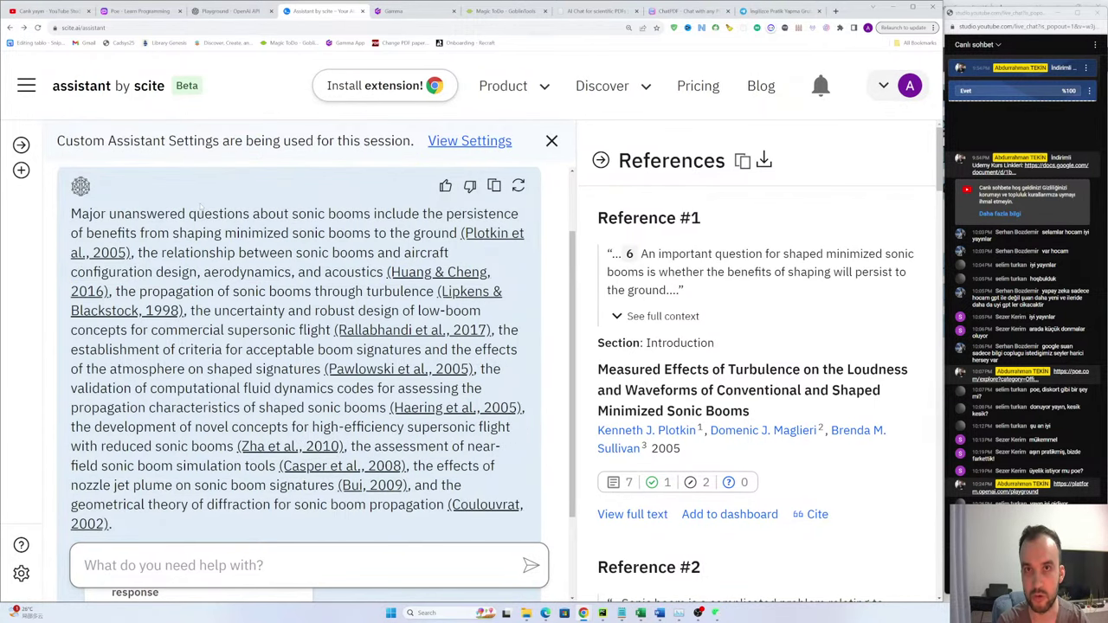
pyautogui.moveTo(319, 233); pyautogui.dragTo(248, 236)
pyautogui.click(263, 244)
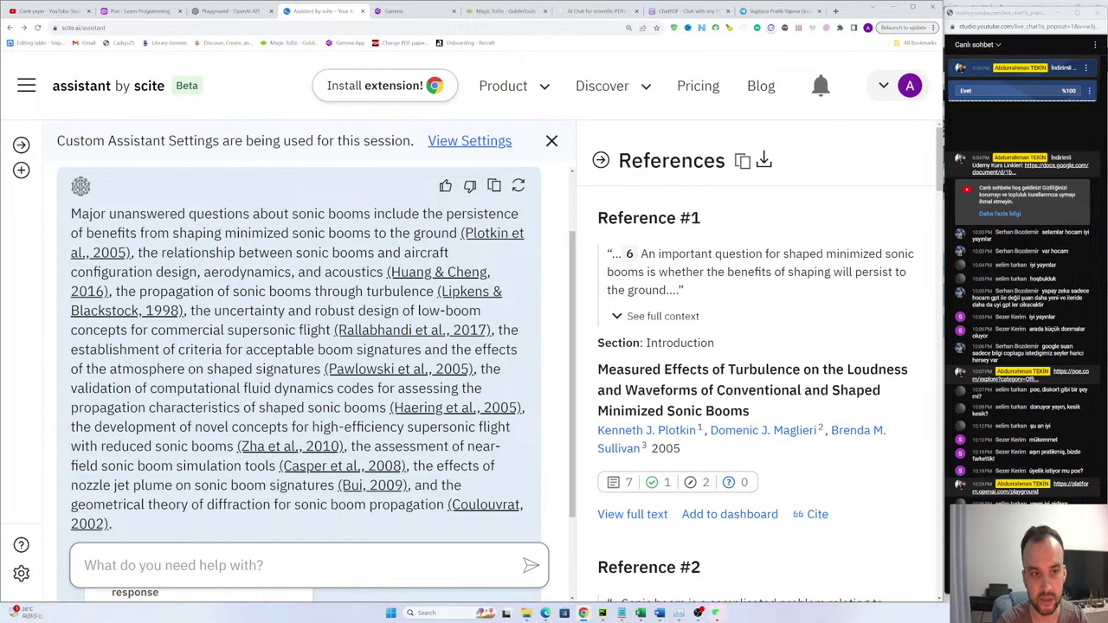
pyautogui.moveTo(449, 252); pyautogui.dragTo(71, 213)
pyautogui.click(333, 204)
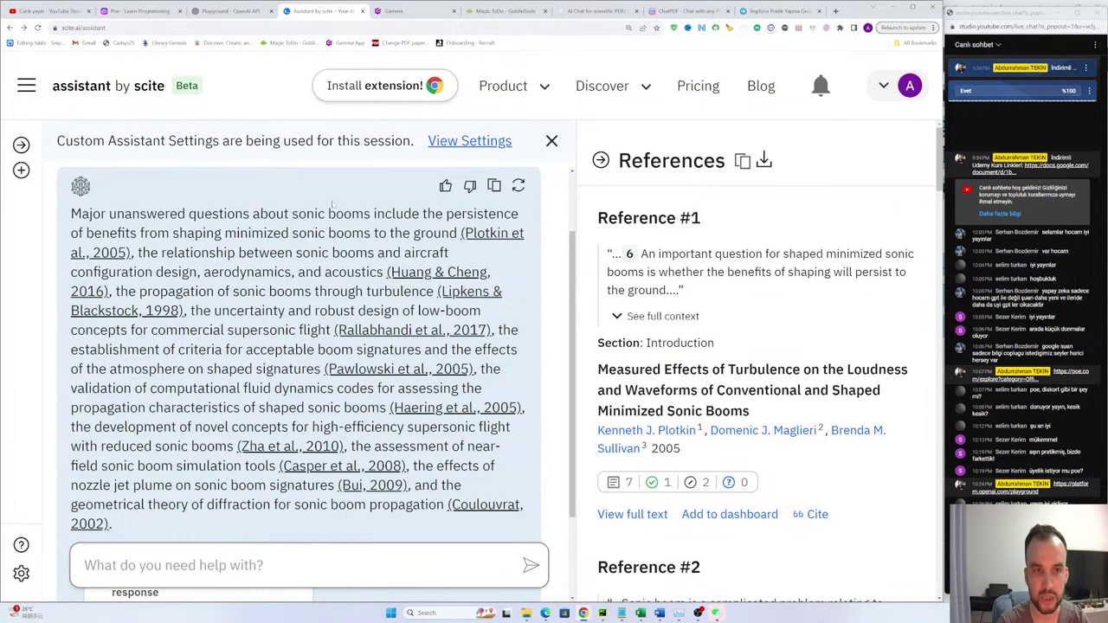
pyautogui.moveTo(383, 271); pyautogui.dragTo(239, 252)
pyautogui.click(239, 252)
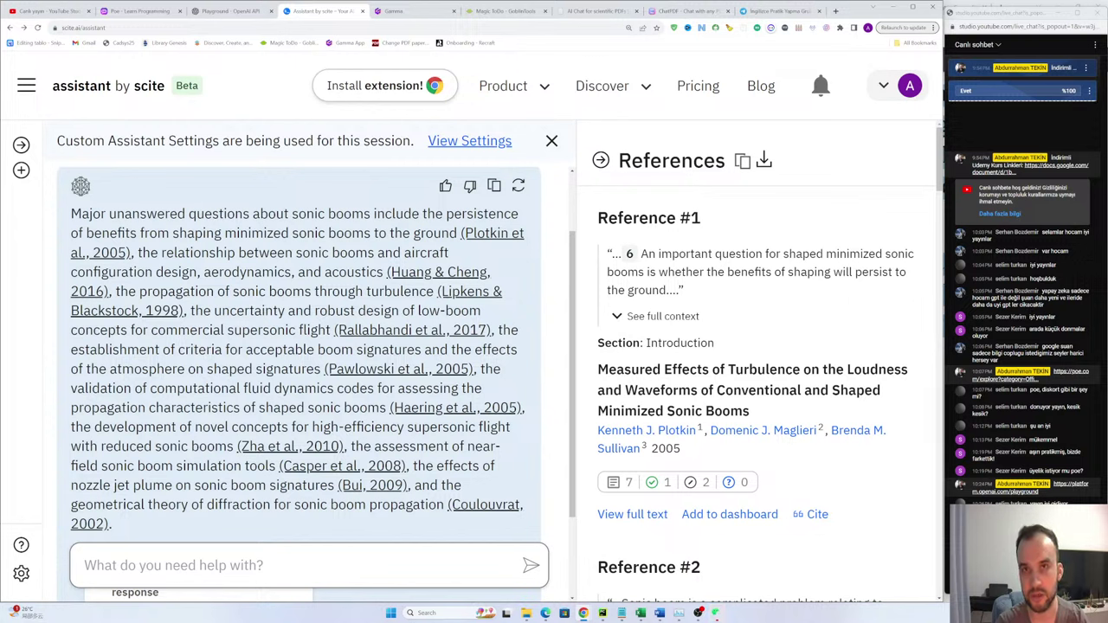
# Step: Highlight the answer's opening passage up to "acoustics" again, repeating the selection from different words of its first line
pyautogui.moveTo(384, 272); pyautogui.dragTo(71, 213)
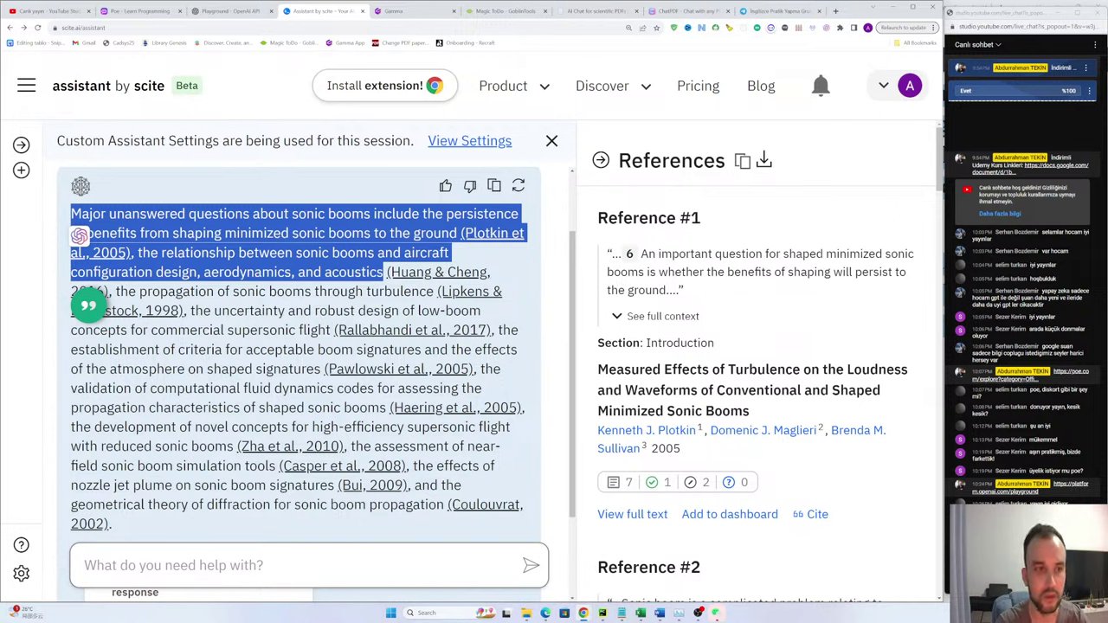
pyautogui.click(328, 200)
pyautogui.moveTo(382, 272); pyautogui.dragTo(157, 214)
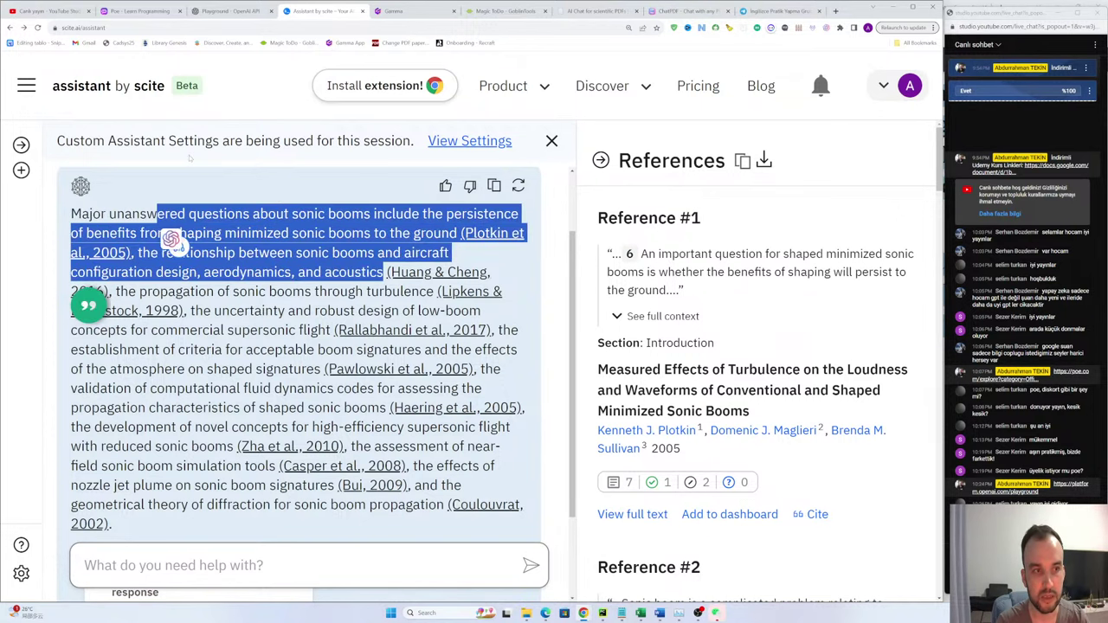
pyautogui.click(270, 175)
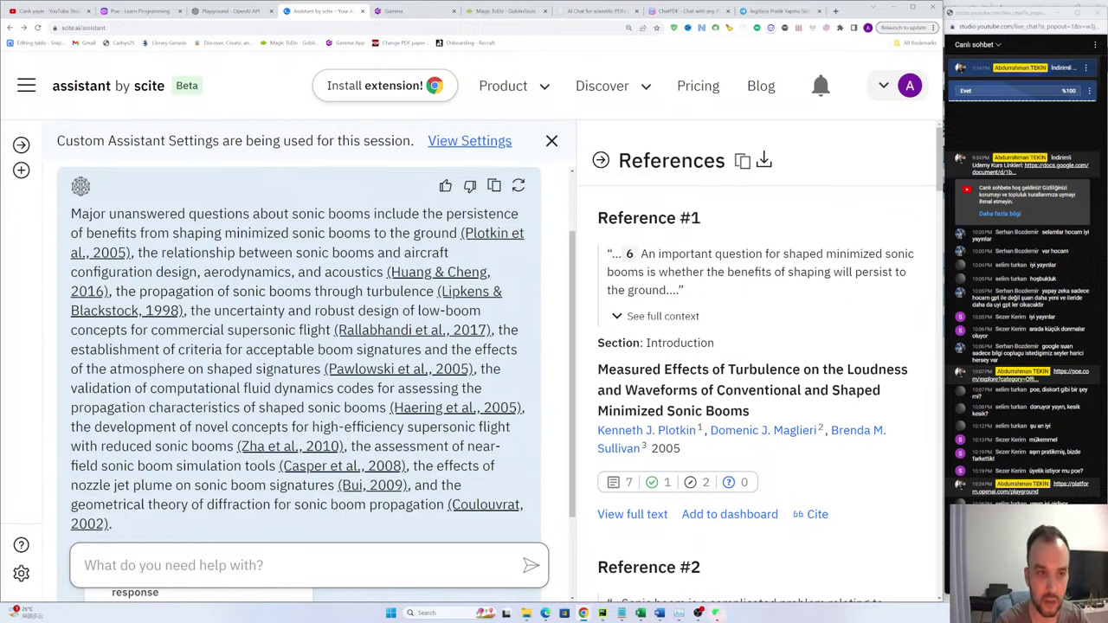
pyautogui.moveTo(383, 272); pyautogui.dragTo(179, 216)
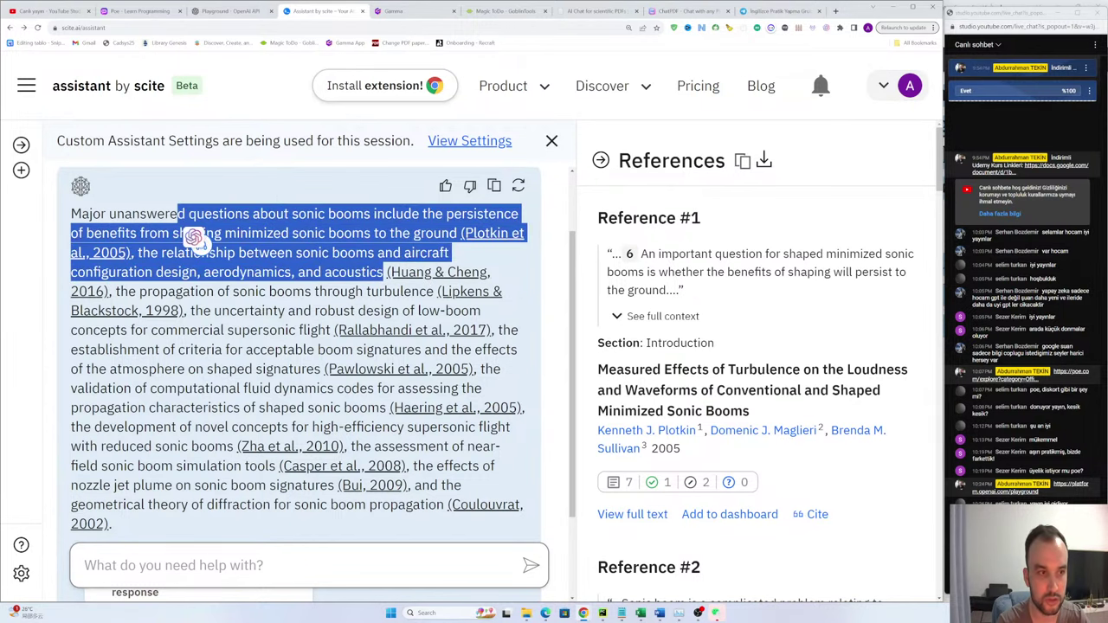
pyautogui.click(91, 305)
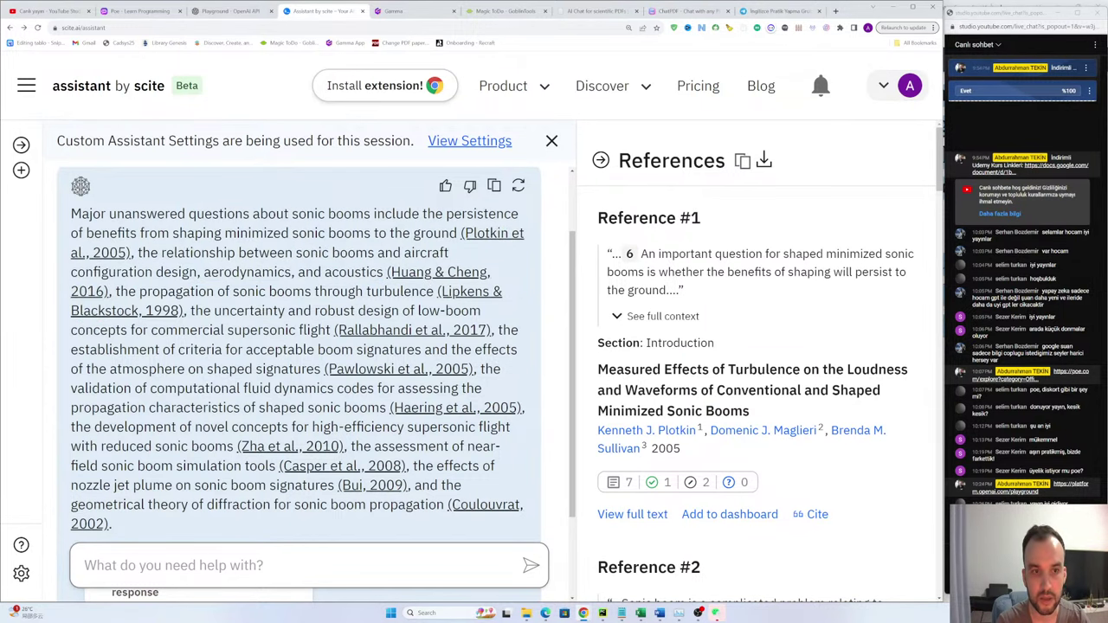
# Step: Highlight the rest of the answer from turbulence propagation to the geometrical theory of diffraction, and return to the question
pyautogui.scroll(-1, 387, 293)
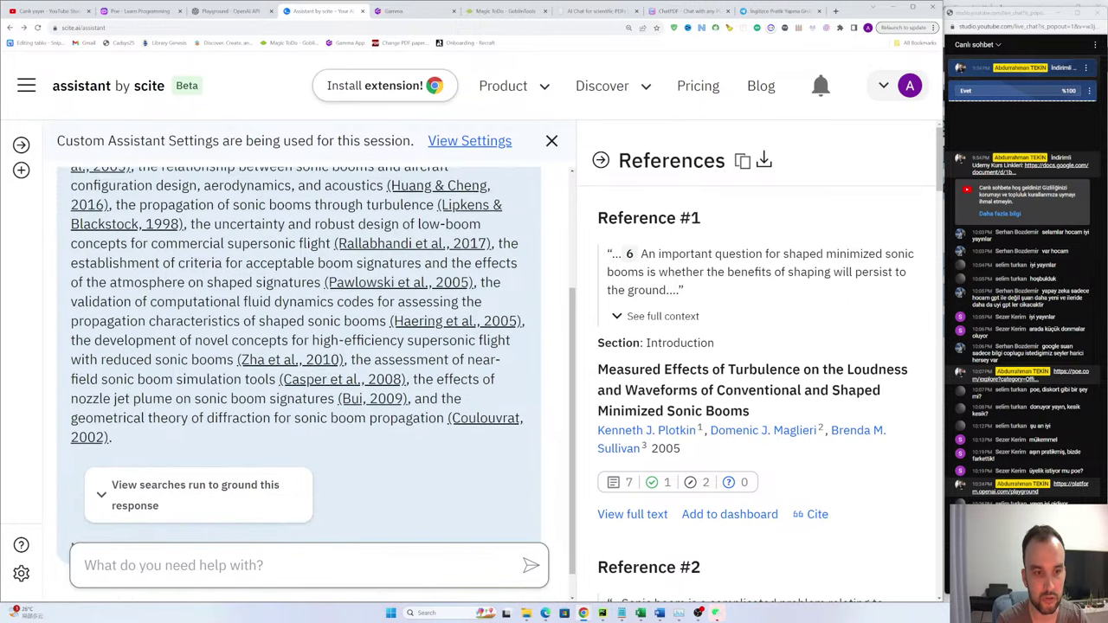
pyautogui.moveTo(443, 418); pyautogui.dragTo(152, 208)
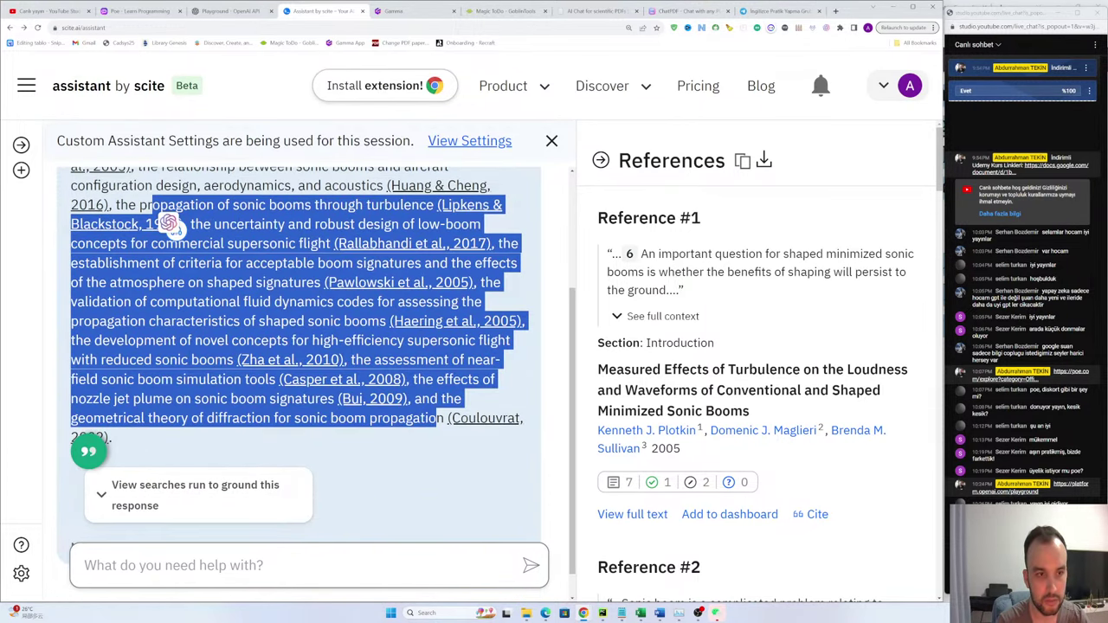
pyautogui.scroll(2, 415, 261)
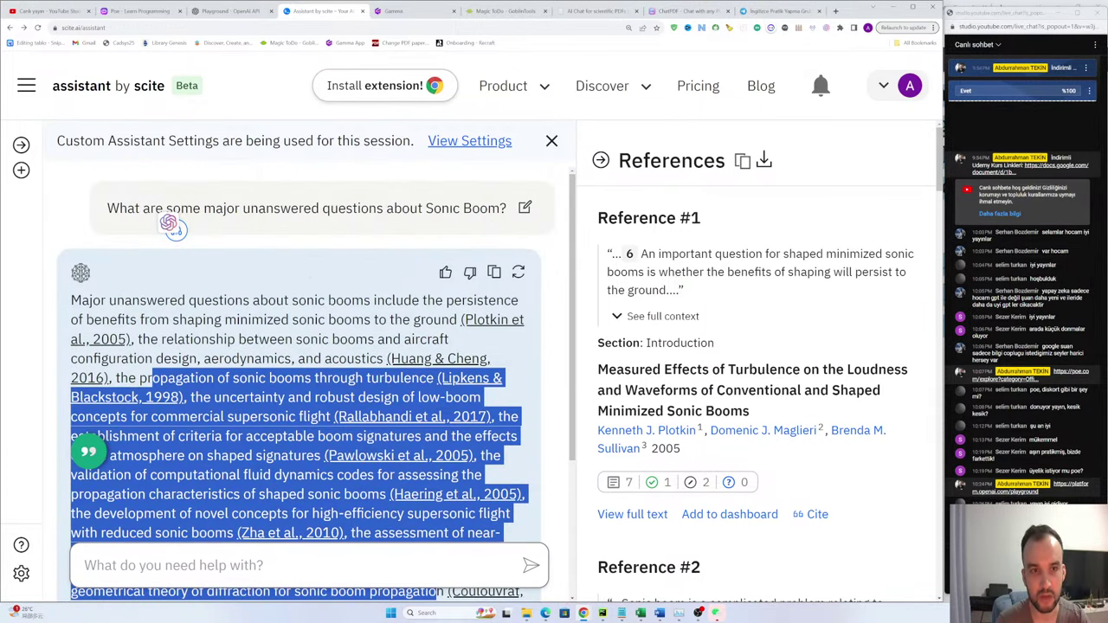
pyautogui.moveTo(507, 208); pyautogui.dragTo(208, 231)
pyautogui.click(343, 237)
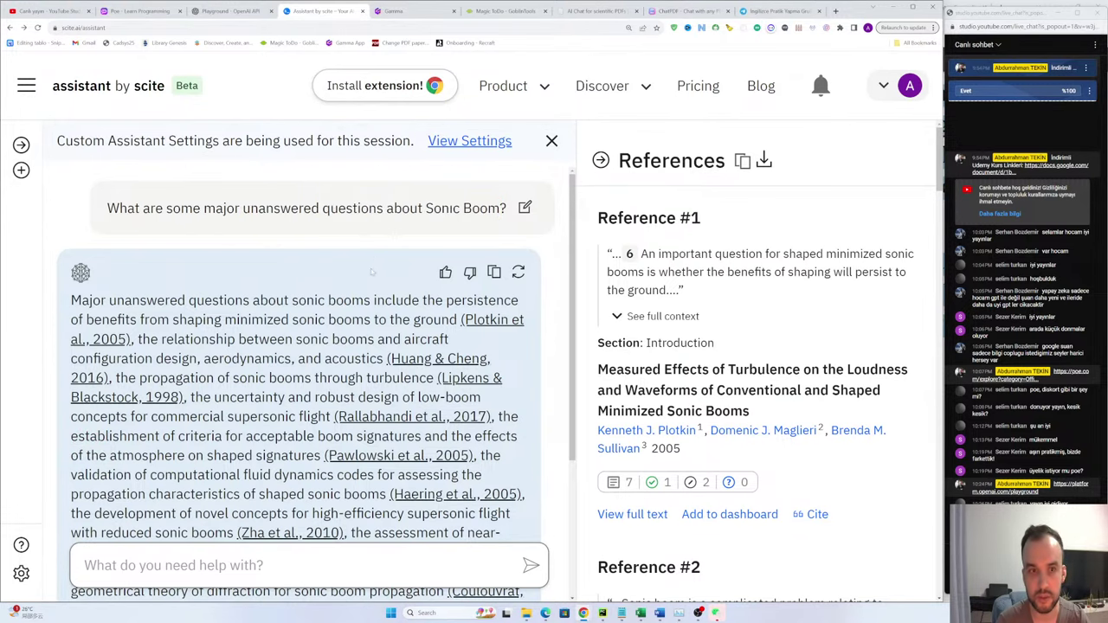
# Step: Skim the whole cited answer from start to end repeatedly, highlighting the passage around "acoustics" and sonic boom propagation
pyautogui.scroll(-2, 371, 273)
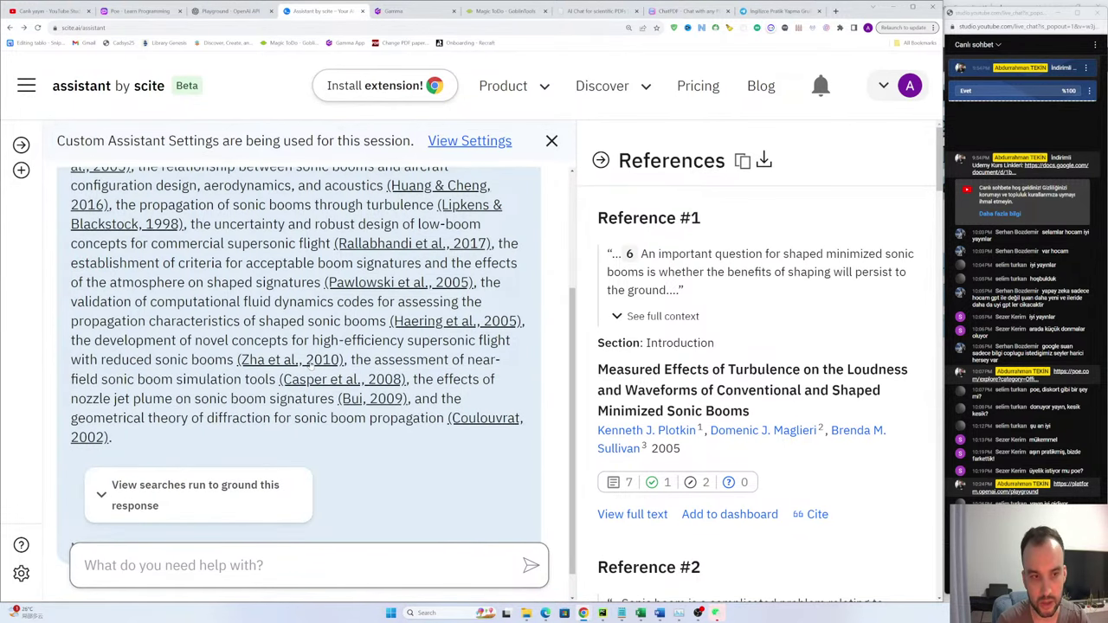
pyautogui.scroll(2, 309, 366)
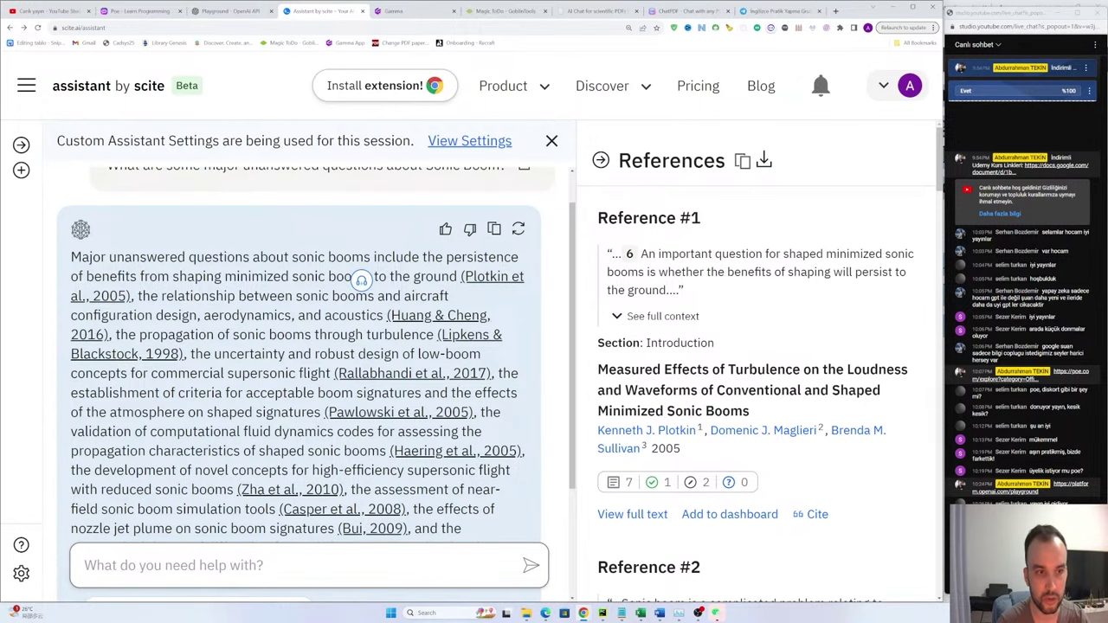
pyautogui.moveTo(232, 315); pyautogui.dragTo(292, 336)
pyautogui.scroll(-2, 292, 339)
pyautogui.scroll(2, 297, 344)
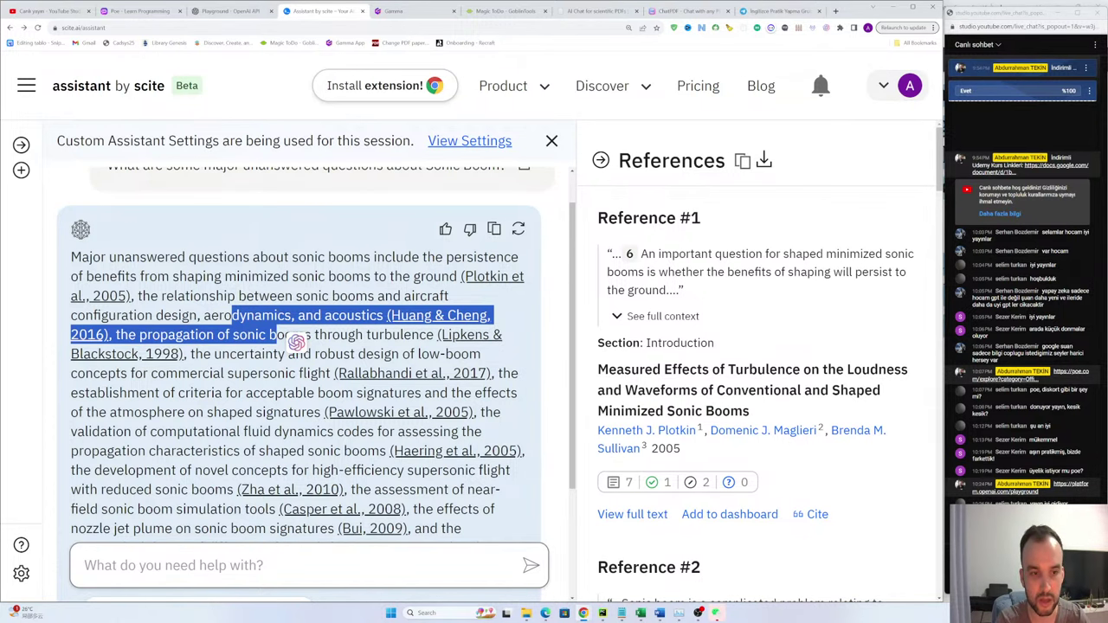
pyautogui.scroll(-2, 296, 343)
pyautogui.scroll(3, 296, 342)
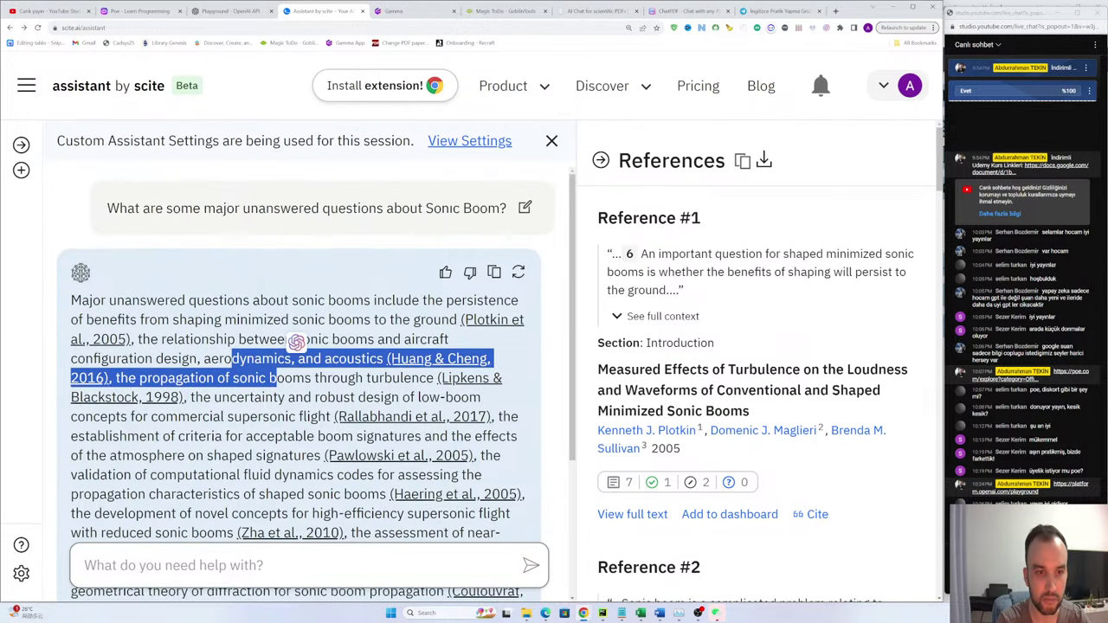
# Step: Skim through the cited answer and back, and highlight the question "What are some major unanswered questions about Sonic Boom?"
pyautogui.scroll(-2, 296, 342)
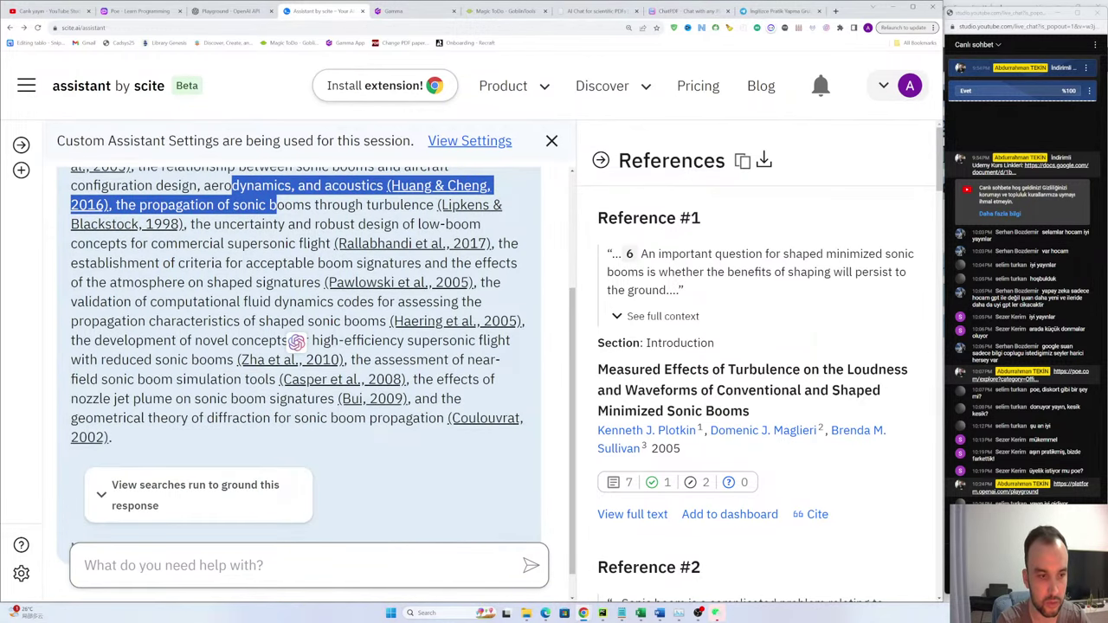
pyautogui.scroll(2, 471, 484)
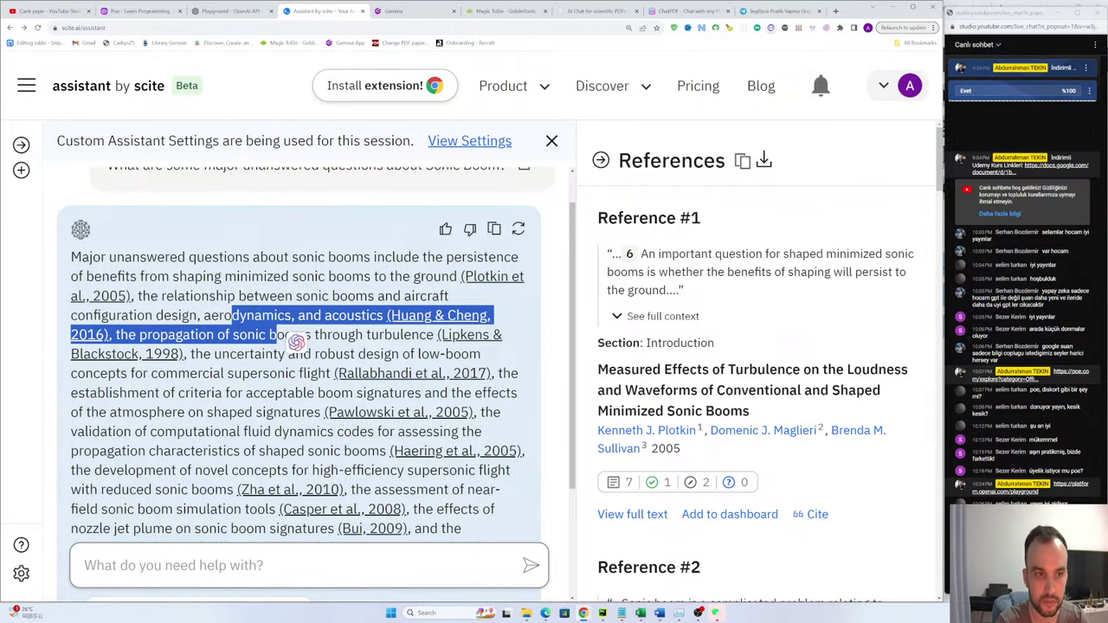
pyautogui.scroll(1, 296, 343)
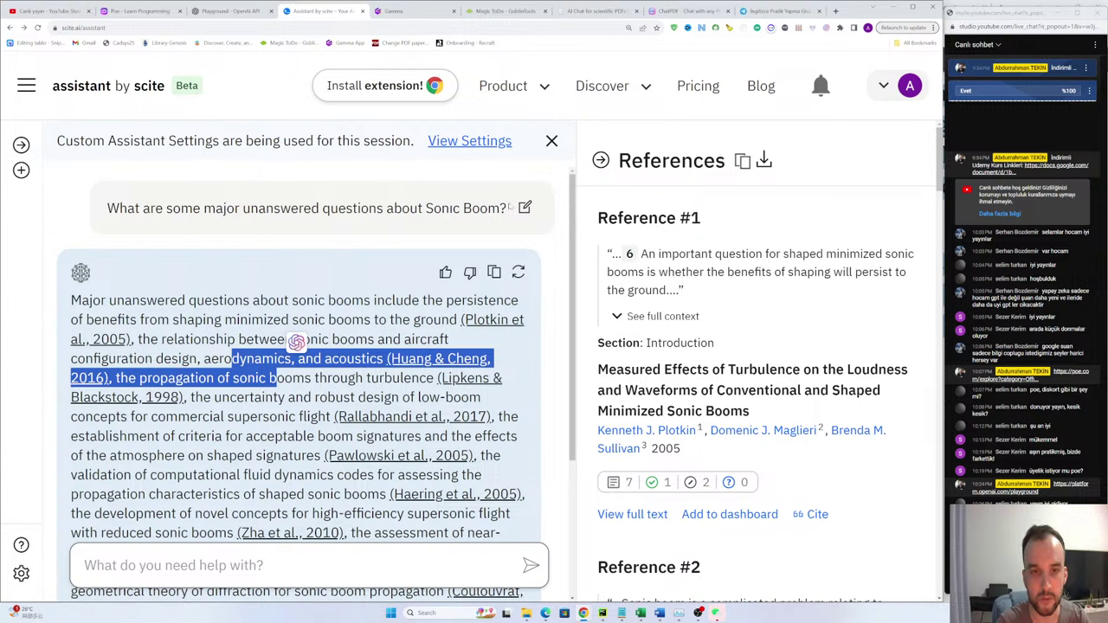
pyautogui.moveTo(507, 208); pyautogui.dragTo(90, 223)
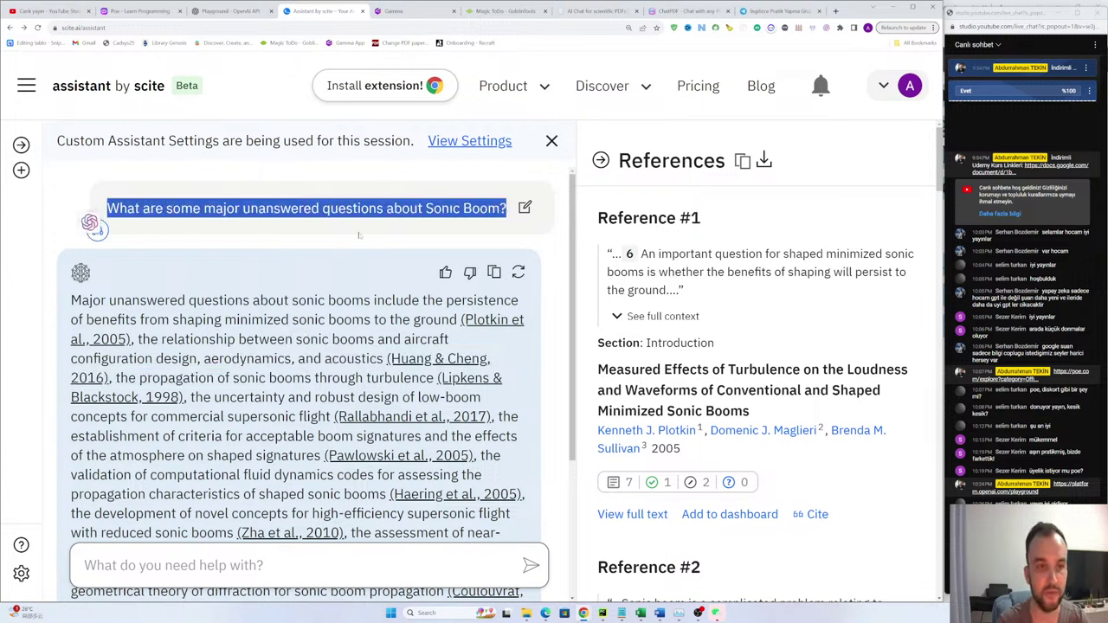
# Step: Highlight the answer's passage on uncertainty and robust design of low-boom concepts for commercial supersonic flight, repeating the selection, and inspect its 2017 citation
pyautogui.scroll(-3, 90, 223)
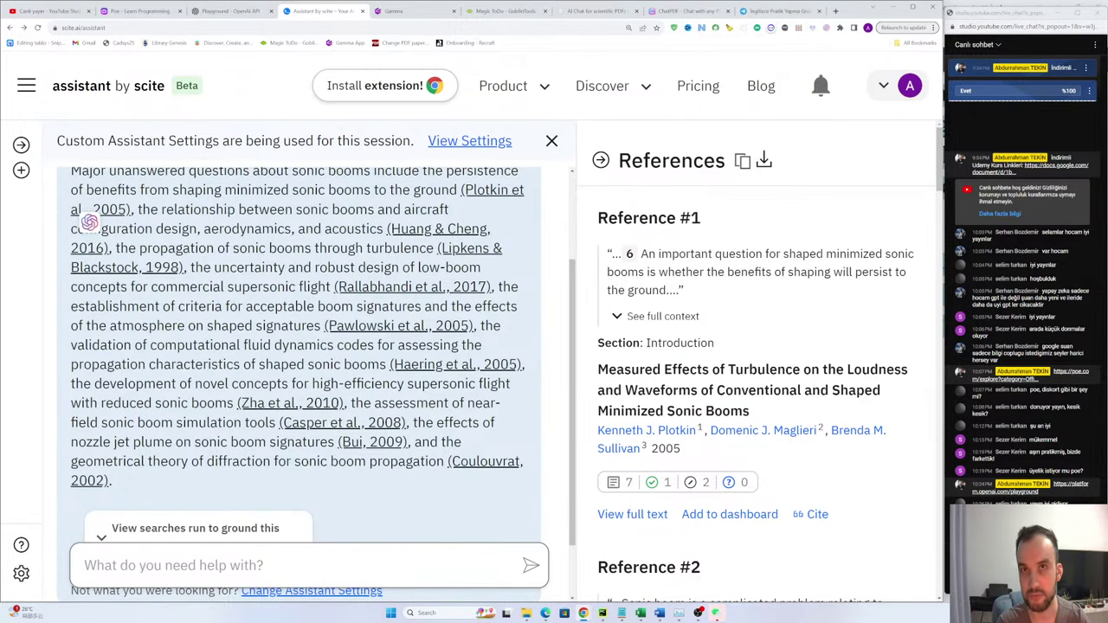
pyautogui.moveTo(330, 286); pyautogui.dragTo(140, 268)
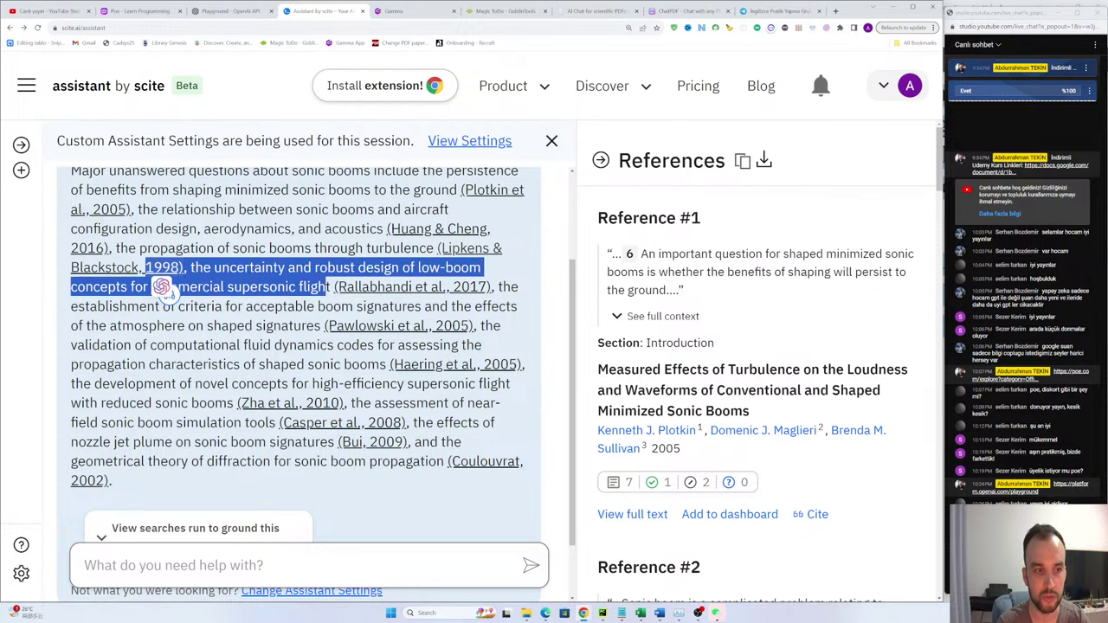
pyautogui.click(265, 242)
pyautogui.moveTo(318, 287); pyautogui.dragTo(198, 286)
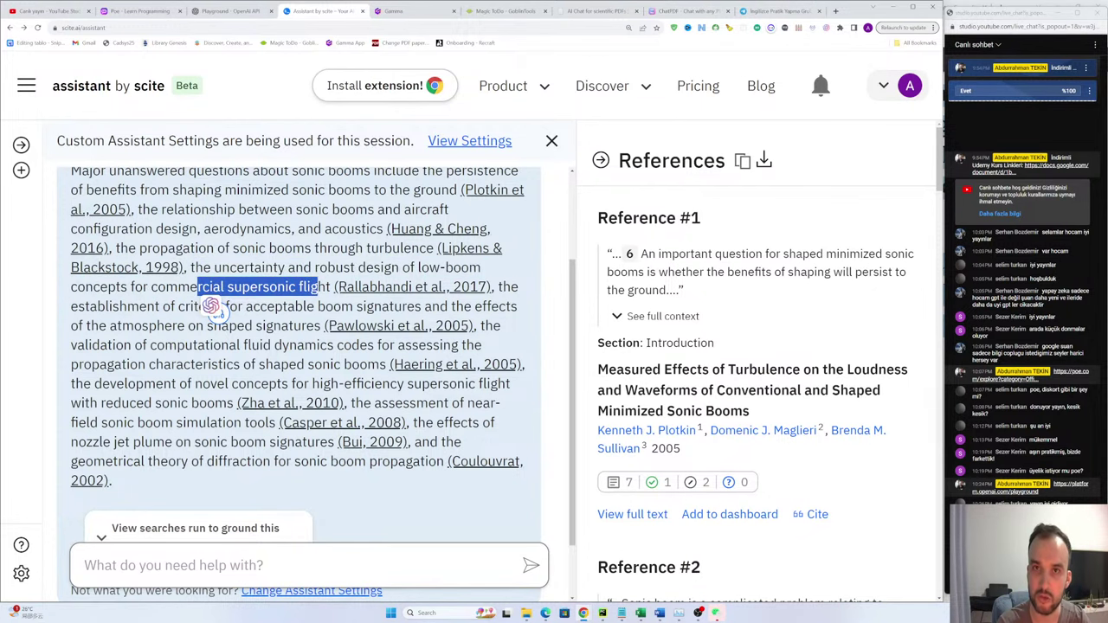
pyautogui.scroll(2, 308, 325)
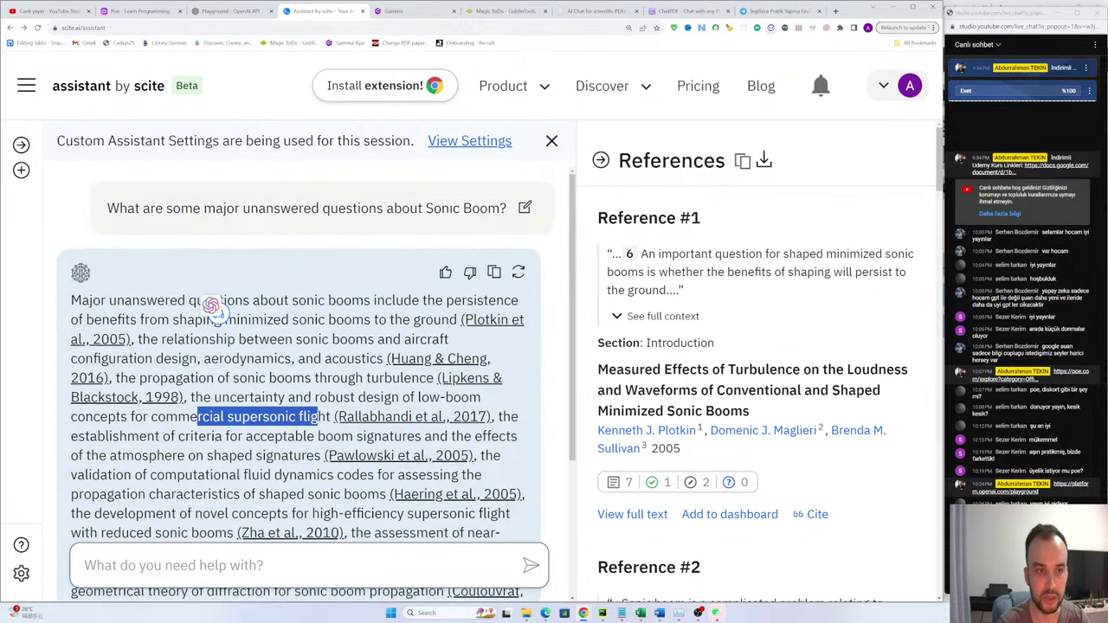
pyautogui.scroll(-2, 307, 324)
pyautogui.click(260, 287)
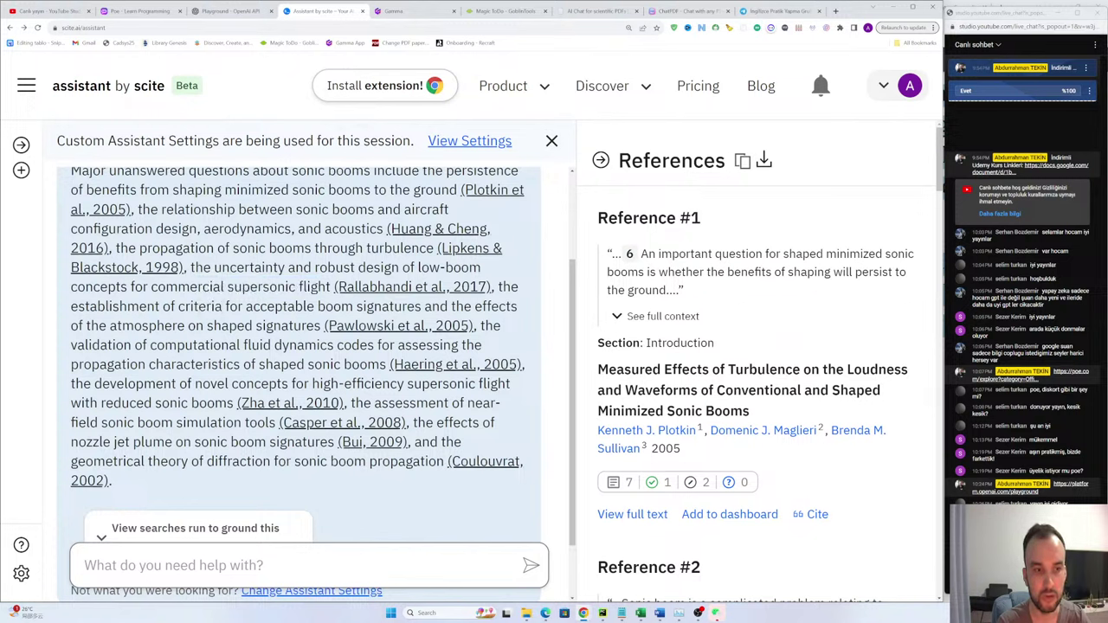
pyautogui.moveTo(330, 287); pyautogui.dragTo(192, 268)
pyautogui.click(259, 283)
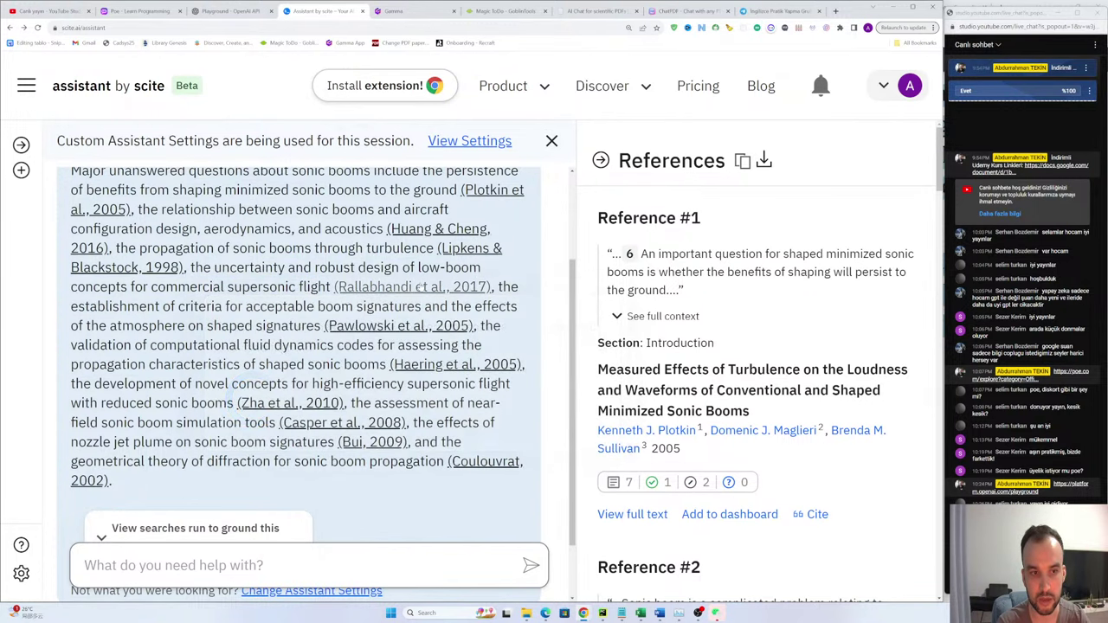
pyautogui.moveTo(411, 287)
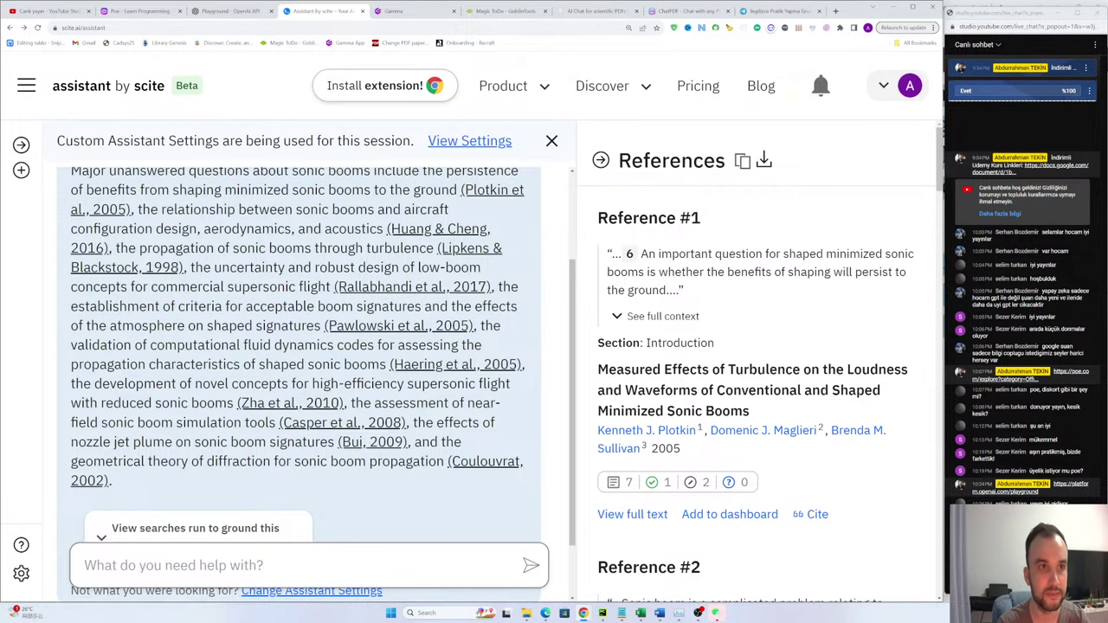
# Step: Highlight the answer's remainder from the 2017 citation to its end, and again from the citation after "shaped signatures" to the end
pyautogui.scroll(-1, 517, 375)
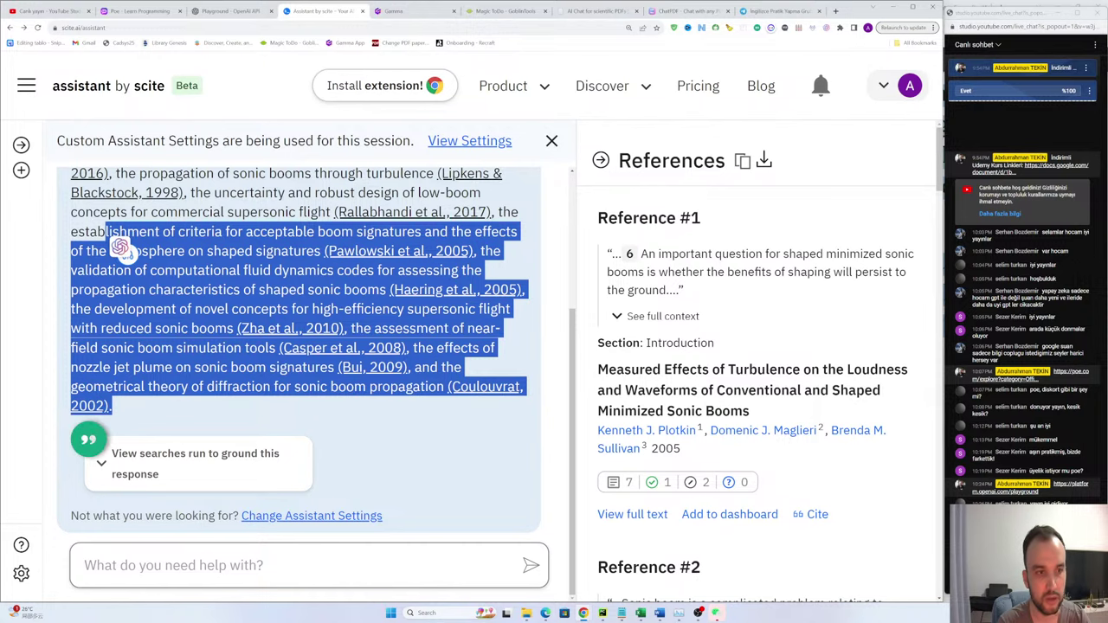
pyautogui.moveTo(333, 212); pyautogui.dragTo(105, 412)
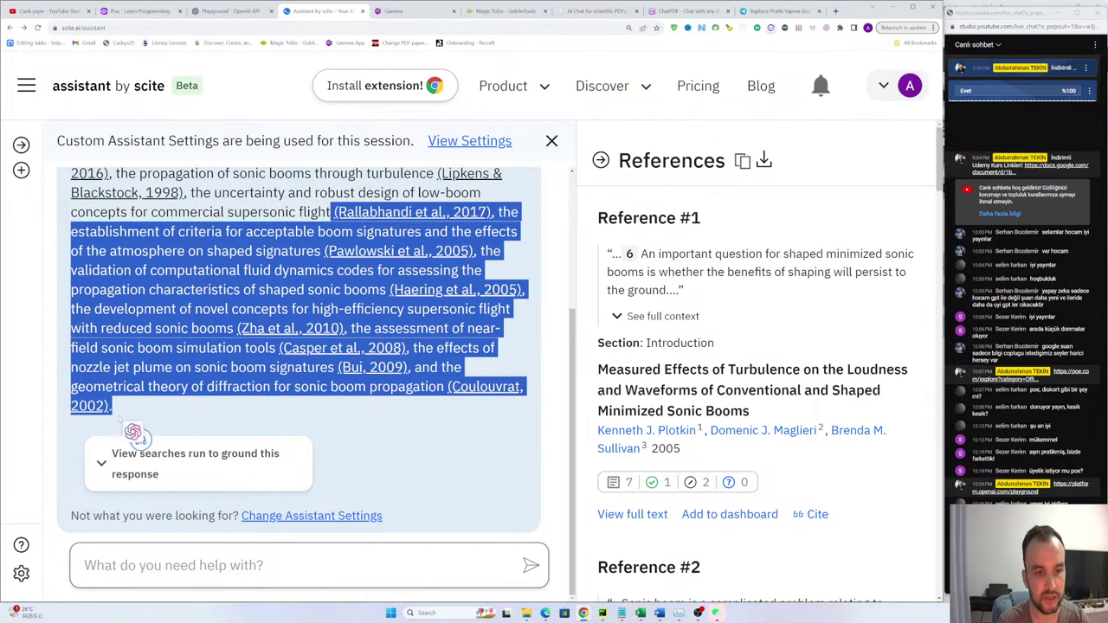
pyautogui.click(146, 410)
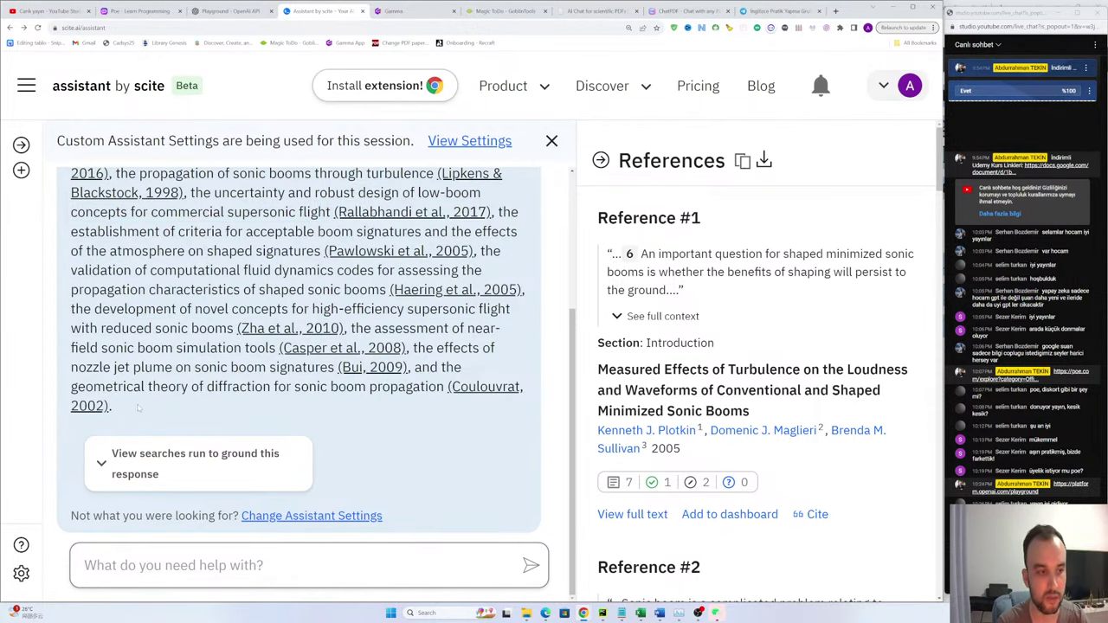
pyautogui.moveTo(116, 411); pyautogui.dragTo(322, 250)
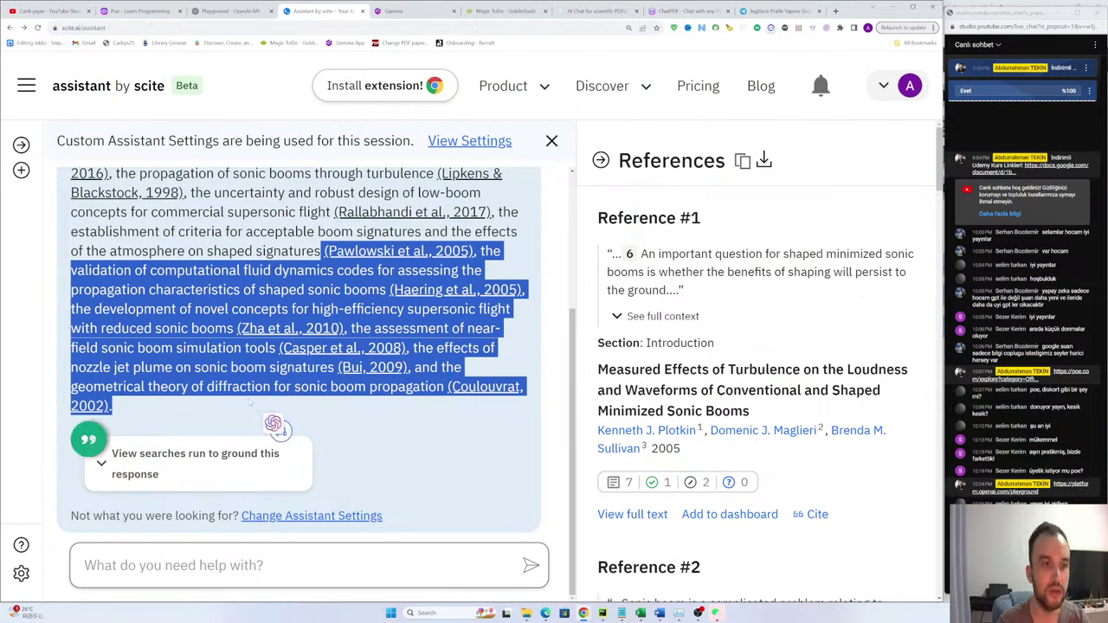
pyautogui.click(275, 425)
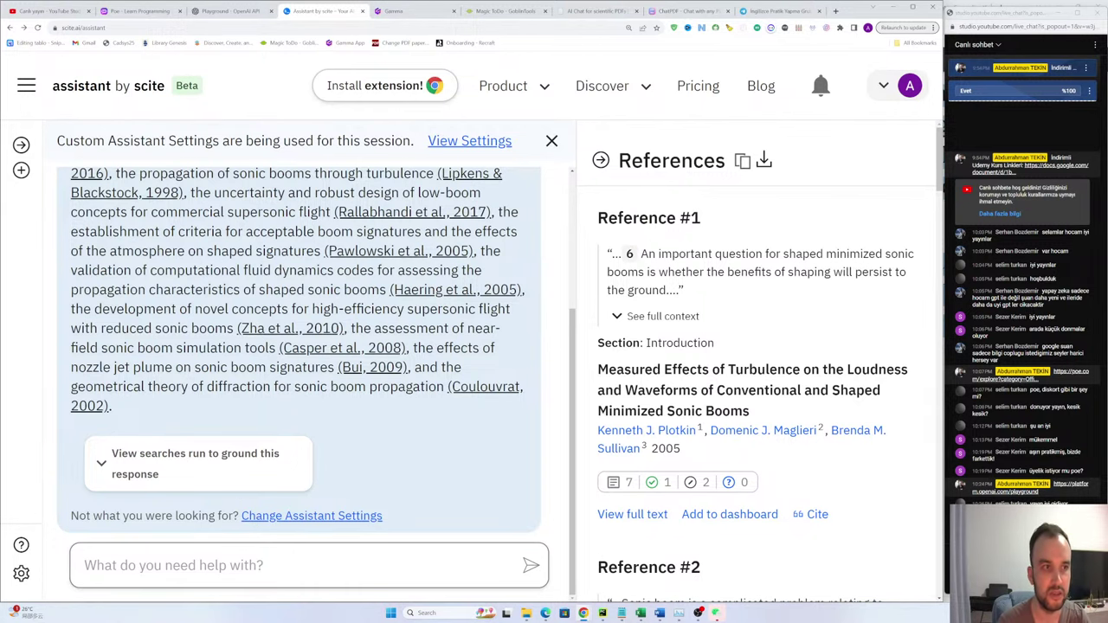
# Step: Highlight the entire cited answer from "Major unanswered questions" to the final 2002 citation, and clear the selection
pyautogui.moveTo(411, 140); pyautogui.dragTo(108, 141)
pyautogui.click(440, 177)
pyautogui.scroll(2, 439, 176)
pyautogui.scroll(-1, 303, 363)
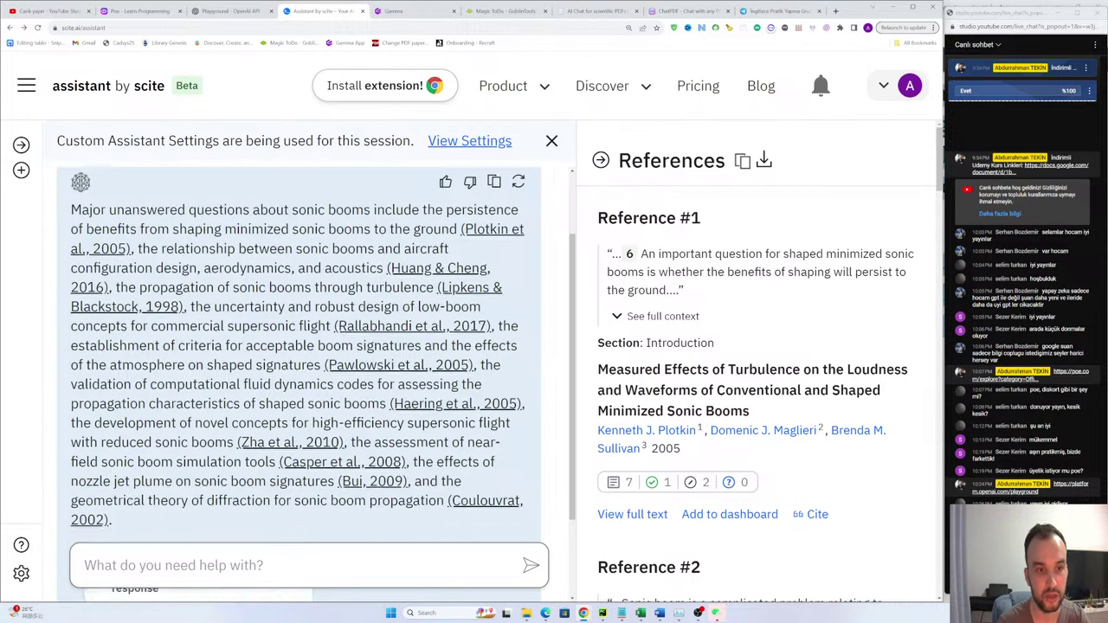
pyautogui.moveTo(71, 182); pyautogui.dragTo(270, 493)
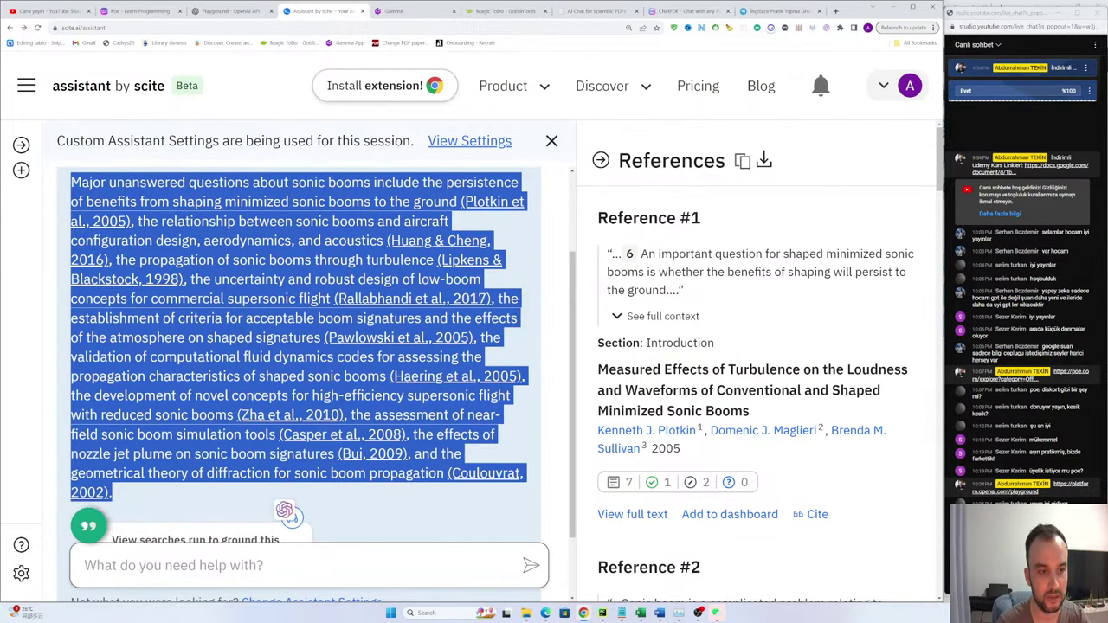
pyautogui.click(312, 165)
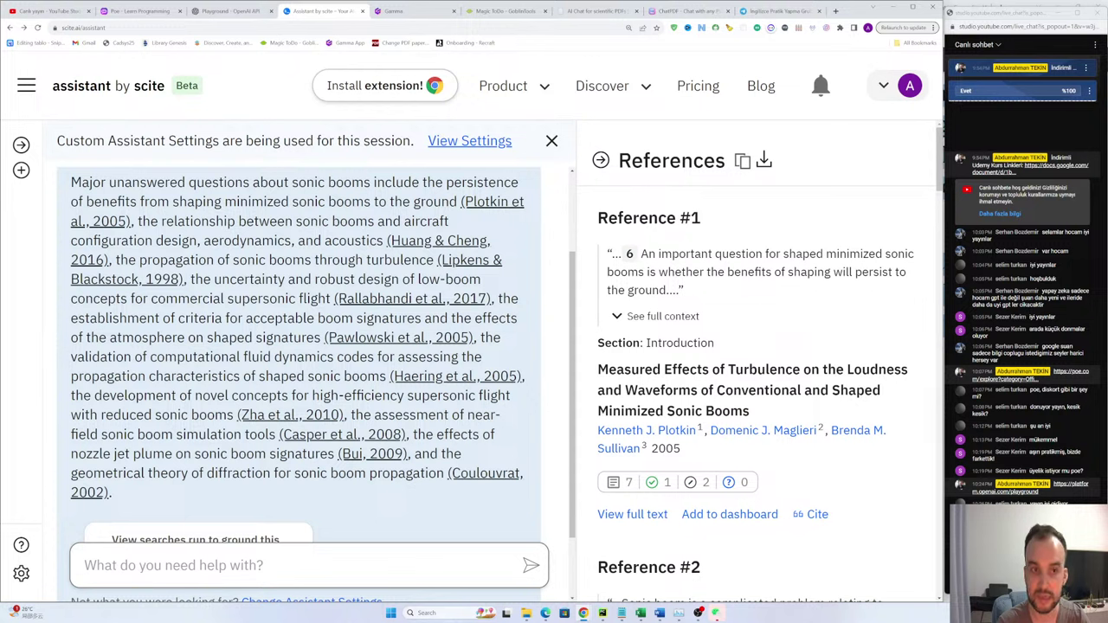
# Step: Highlight the answer's topics one by one: shaping benefits, aircraft configuration through turbulence propagation, and validation of computational fluid dynamics codes
pyautogui.moveTo(457, 200); pyautogui.dragTo(81, 182)
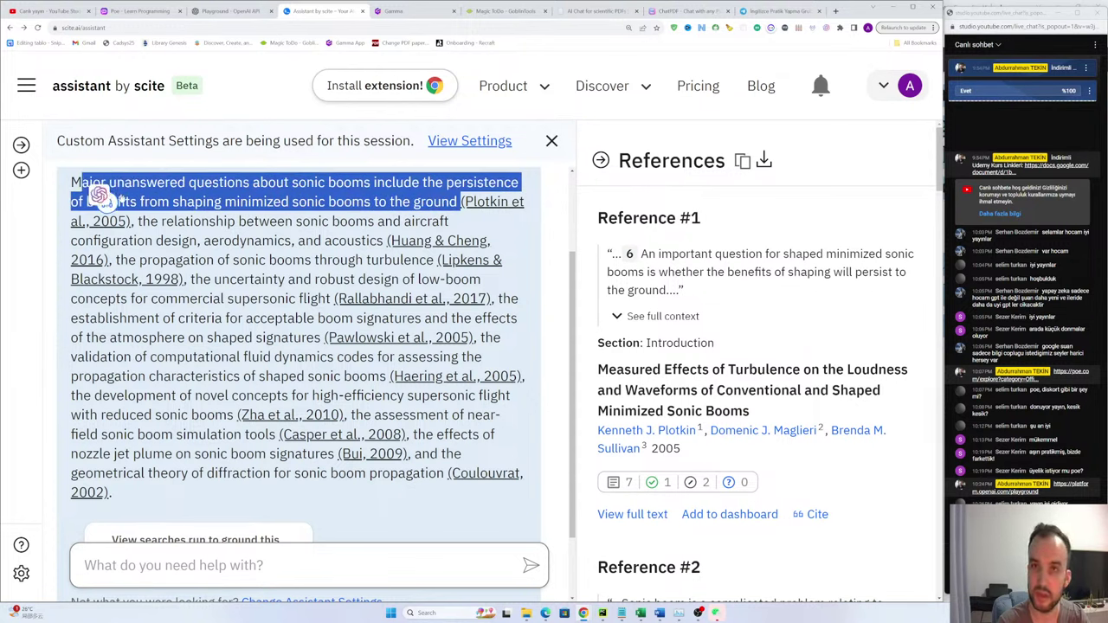
pyautogui.moveTo(450, 222); pyautogui.dragTo(437, 261)
pyautogui.click(102, 222)
pyautogui.click(280, 292)
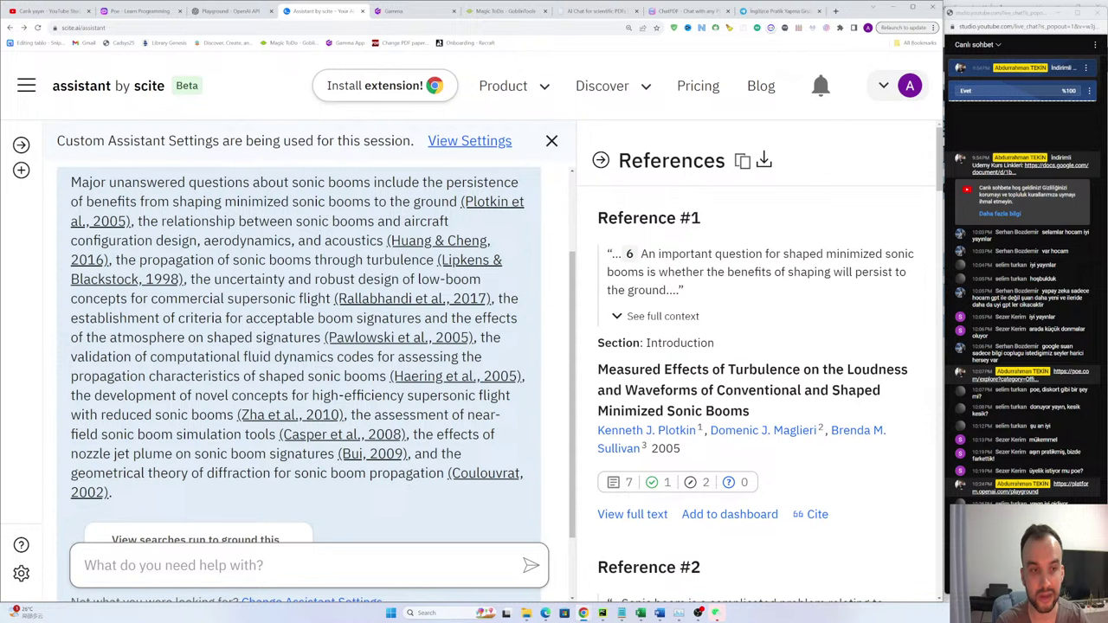
pyautogui.moveTo(391, 377); pyautogui.dragTo(324, 340)
pyautogui.click(335, 358)
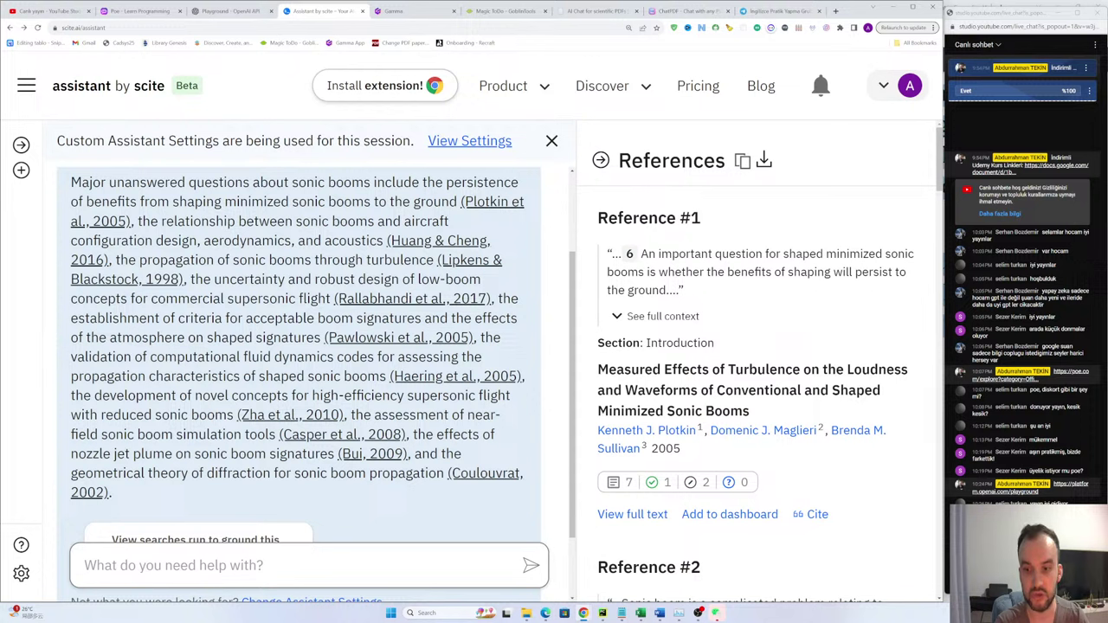
# Step: Highlight the word "include" in the answer's first line, repeating the selection
pyautogui.moveTo(420, 181)
pyautogui.mouseDown()
pyautogui.moveTo(351, 182)
pyautogui.moveTo(435, 182)
pyautogui.mouseUp()
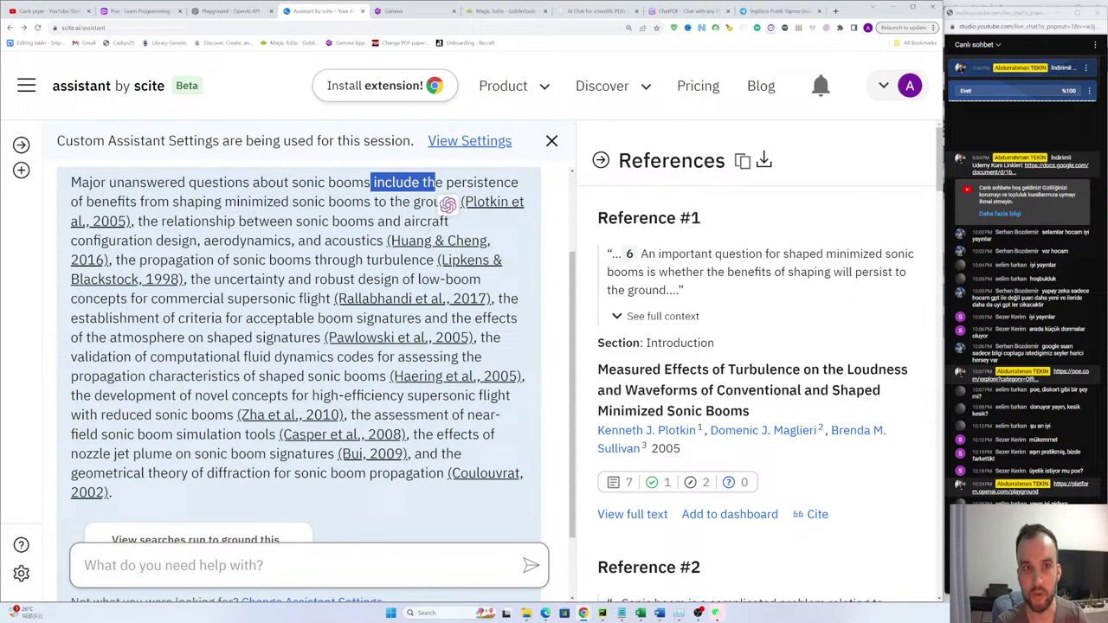
pyautogui.click(375, 183)
pyautogui.moveTo(373, 182)
pyautogui.mouseDown()
pyautogui.moveTo(430, 183)
pyautogui.moveTo(374, 182)
pyautogui.mouseUp()
pyautogui.click(386, 182)
pyautogui.doubleClick(399, 178)
pyautogui.click(399, 177)
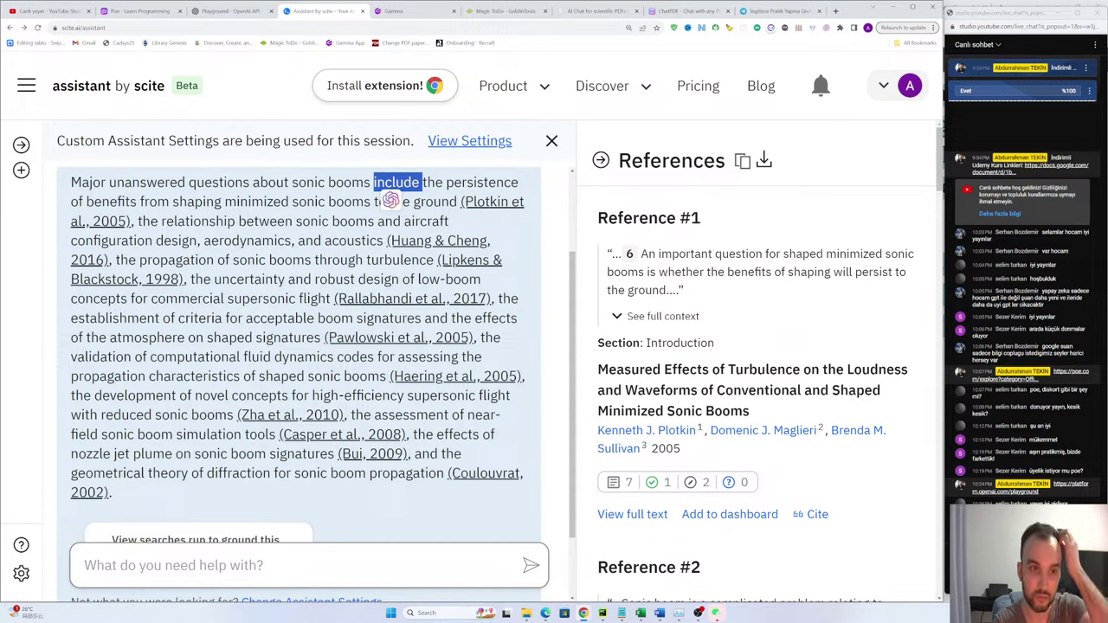
# Step: Browse the reference list from Reference #1 to Reference #3 alongside the answer, and return to Reference #1
pyautogui.scroll(-2, 753, 385)
pyautogui.scroll(2, 753, 385)
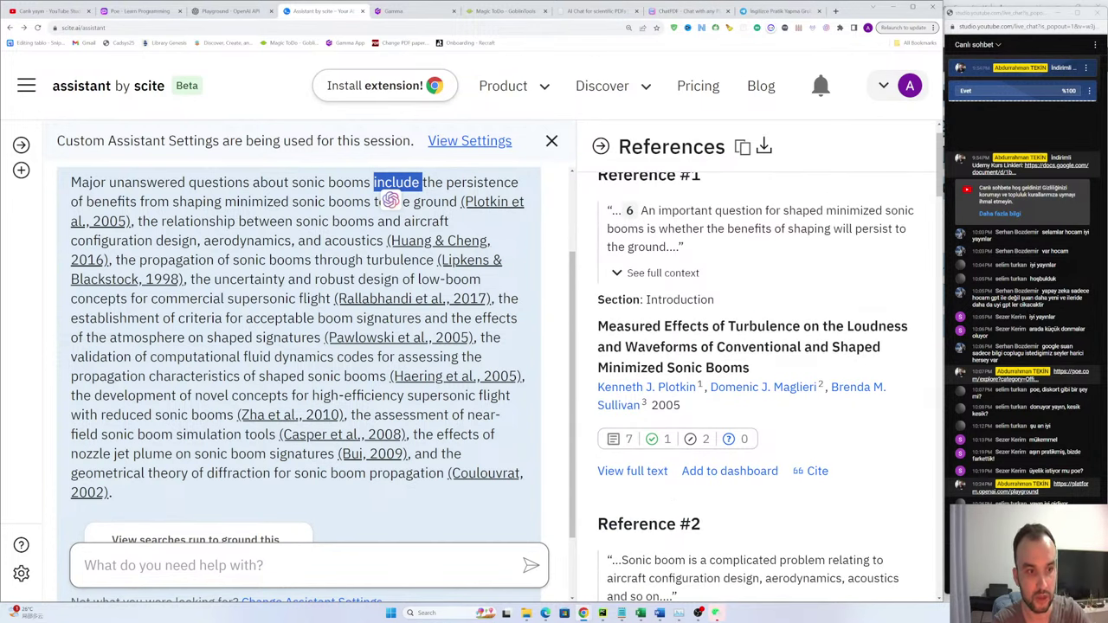
pyautogui.scroll(1, 308, 363)
pyautogui.scroll(-2, 308, 364)
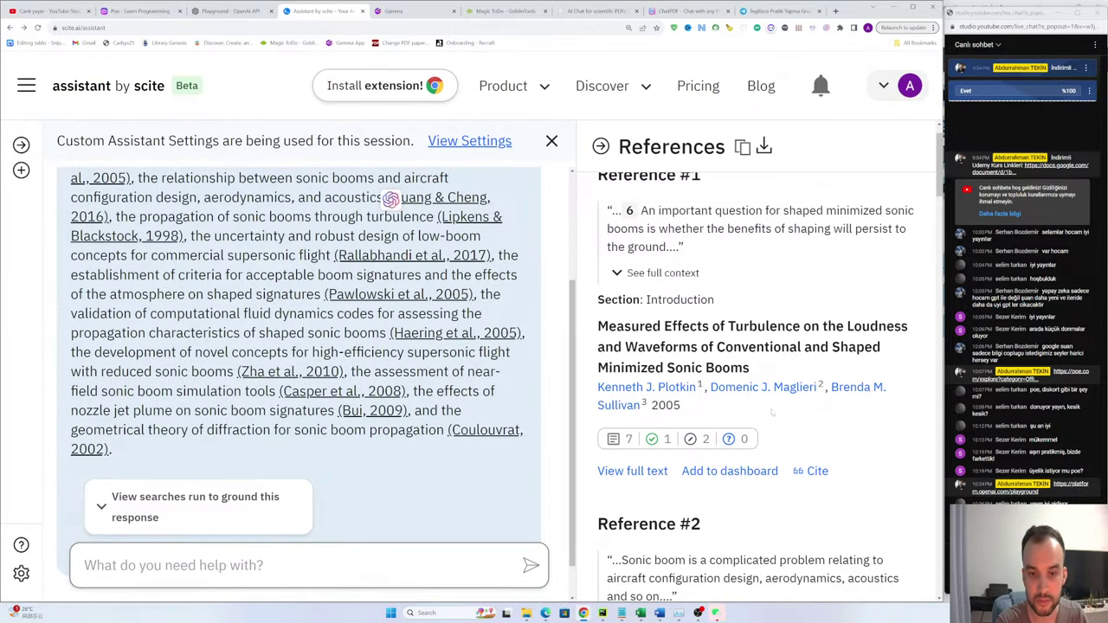
pyautogui.scroll(-2, 771, 413)
pyautogui.scroll(-2, 723, 437)
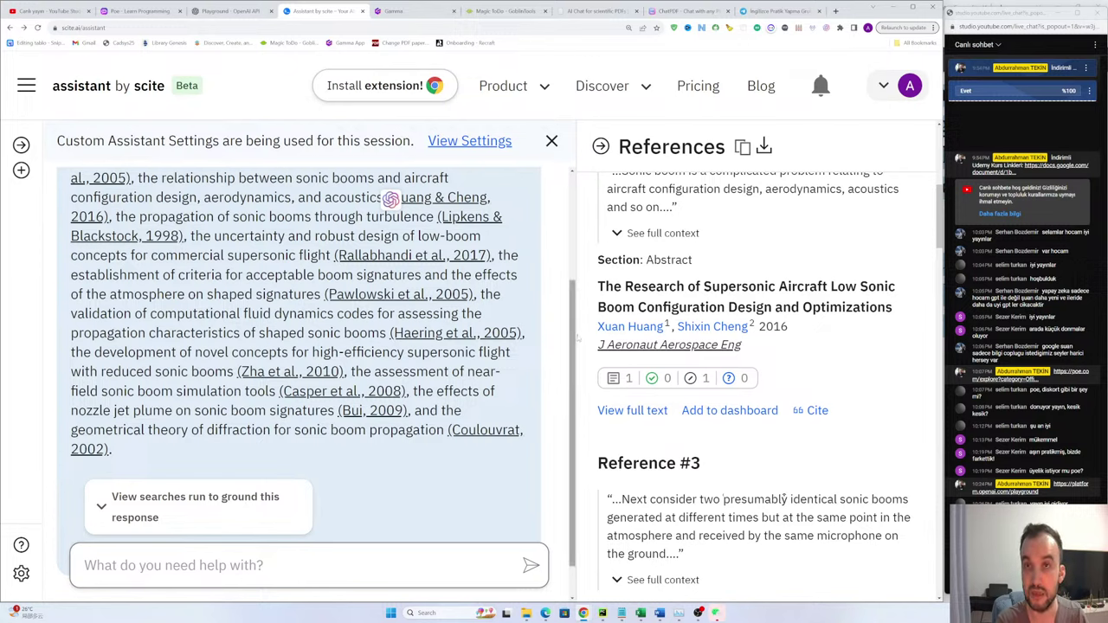
pyautogui.scroll(4, 701, 364)
pyautogui.scroll(1, 690, 369)
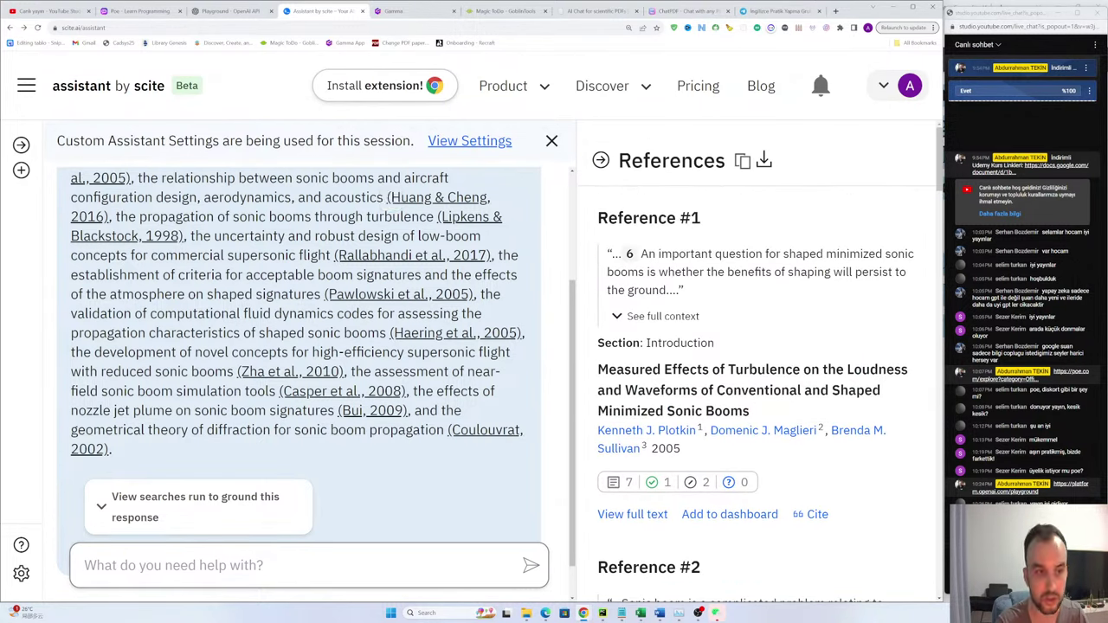
# Step: Highlight the passage on validating computational fluid dynamics codes for shaped sonic booms, and preview the source of the 2005 citation before it
pyautogui.moveTo(386, 333)
pyautogui.mouseDown()
pyautogui.moveTo(343, 334)
pyautogui.moveTo(307, 303)
pyautogui.moveTo(333, 295)
pyautogui.moveTo(367, 334)
pyautogui.moveTo(385, 334)
pyautogui.mouseUp()
pyautogui.click(318, 315)
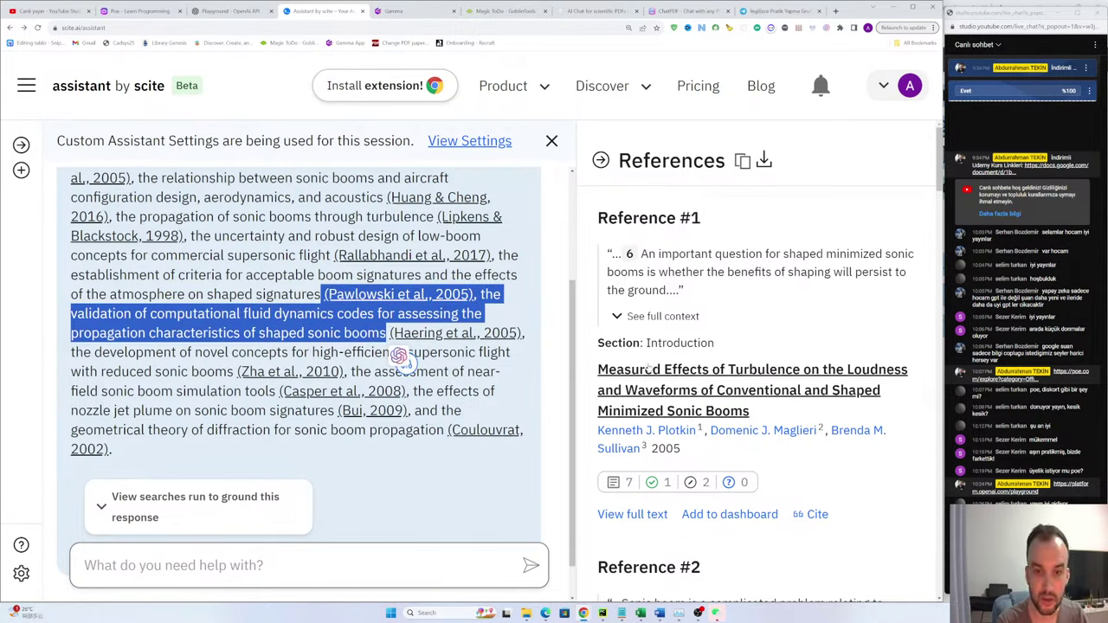
pyautogui.moveTo(400, 296)
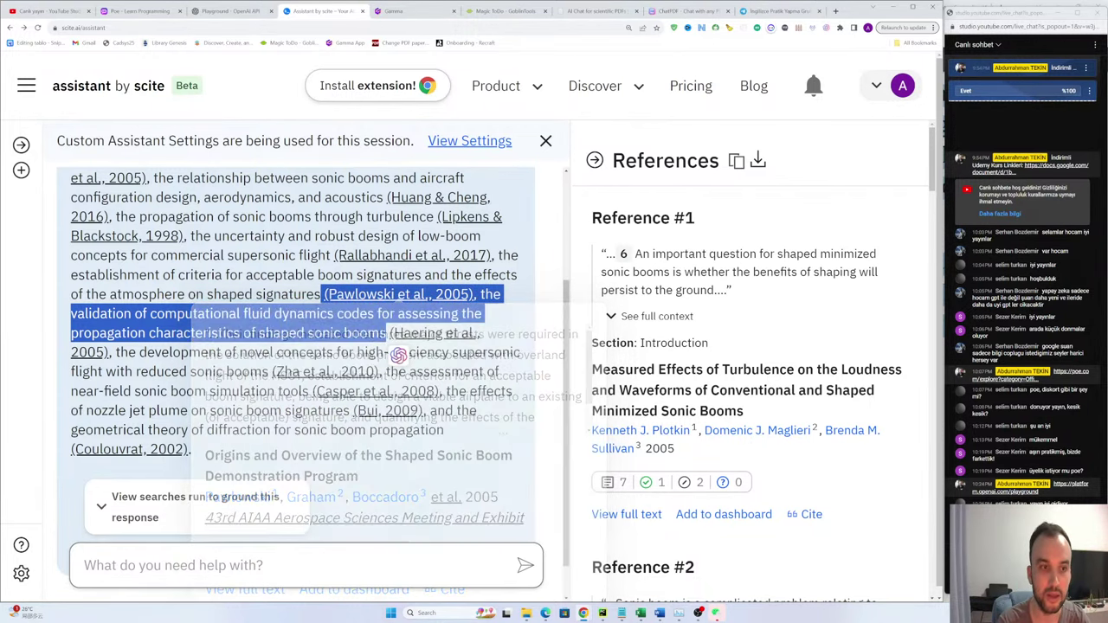
pyautogui.moveTo(335, 256)
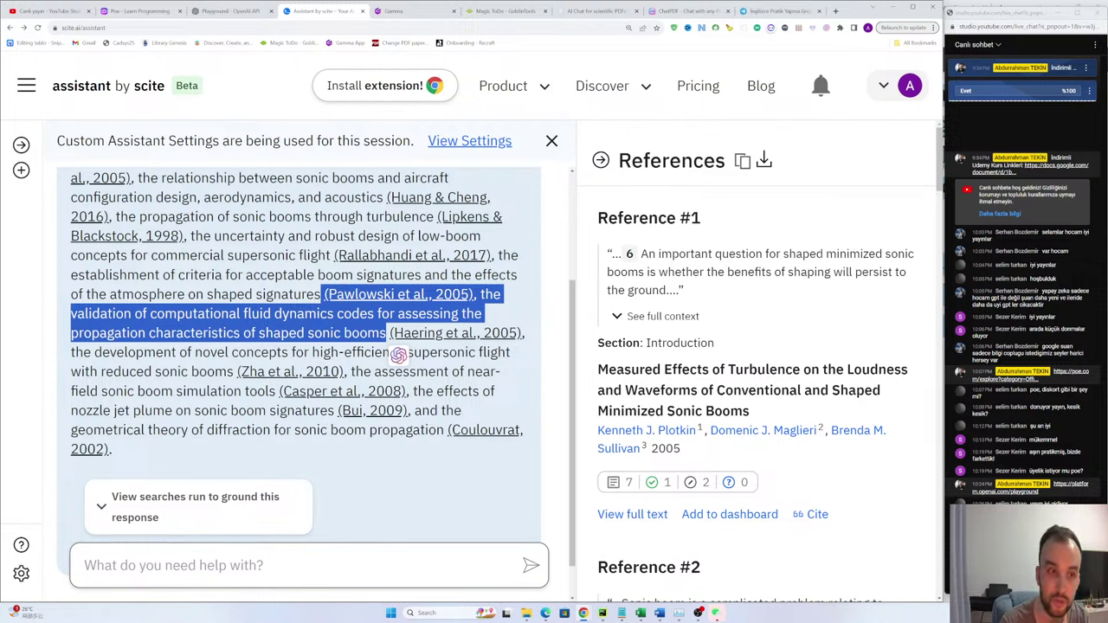
# Step: Highlight the text from turbulence propagation to commercial supersonic flight, preview the source of the 2017 citation, and glance over the references
pyautogui.moveTo(330, 255); pyautogui.dragTo(428, 216)
pyautogui.click(427, 218)
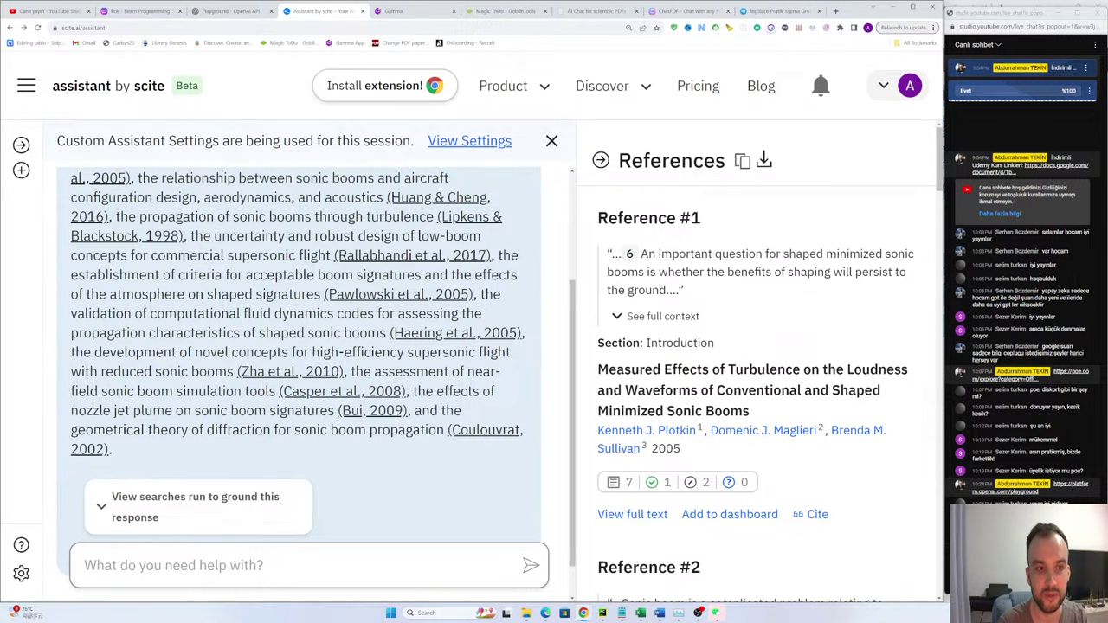
pyautogui.moveTo(349, 245)
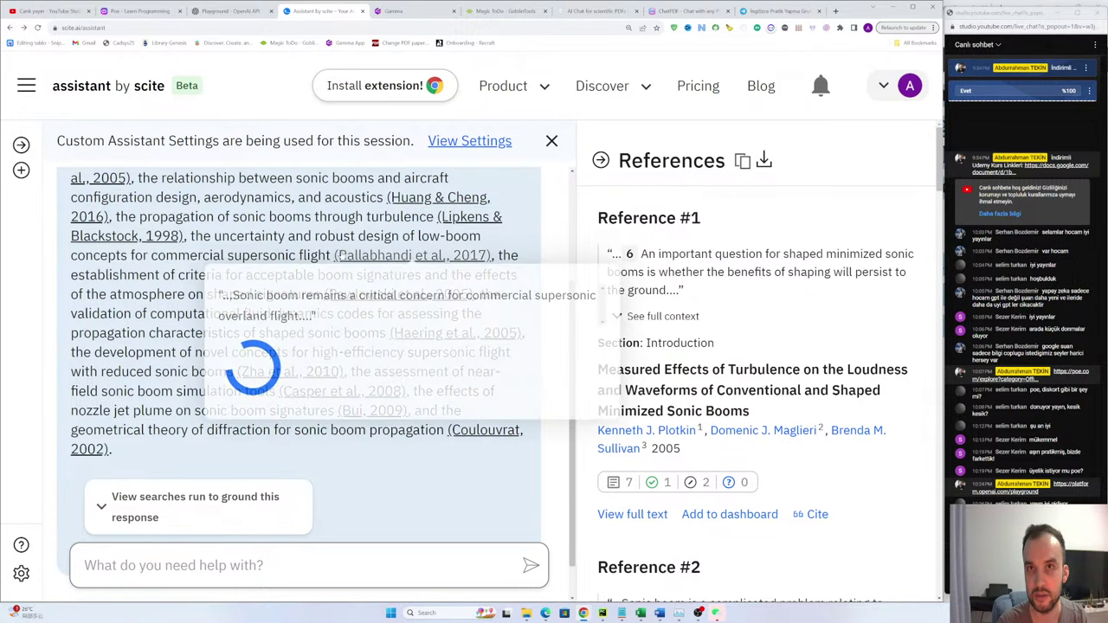
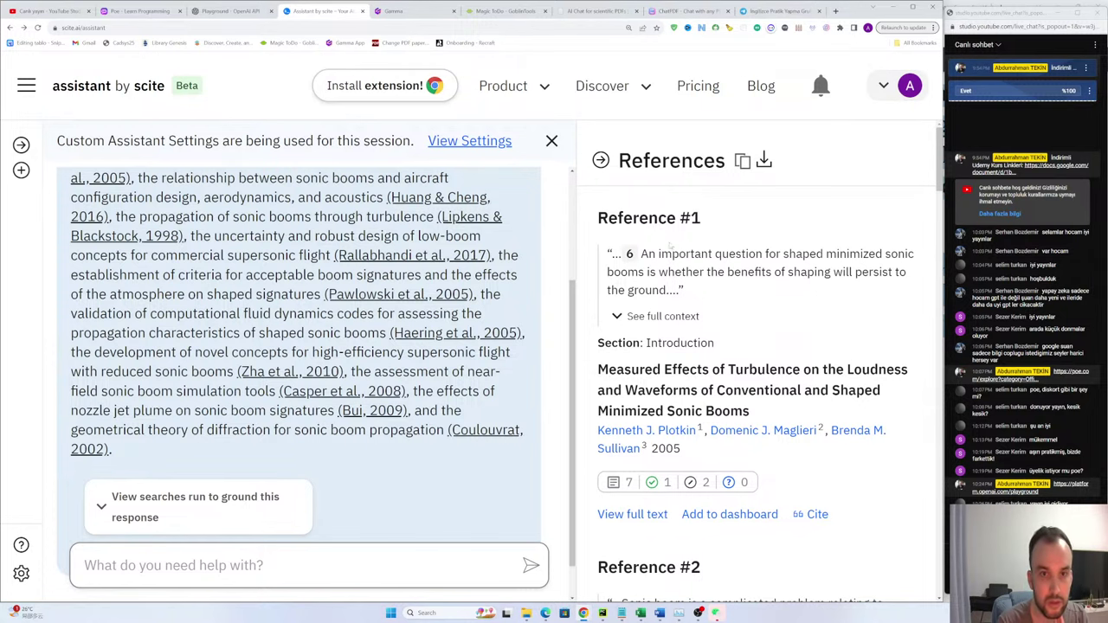
pyautogui.scroll(-1, 746, 416)
pyautogui.scroll(1, 746, 415)
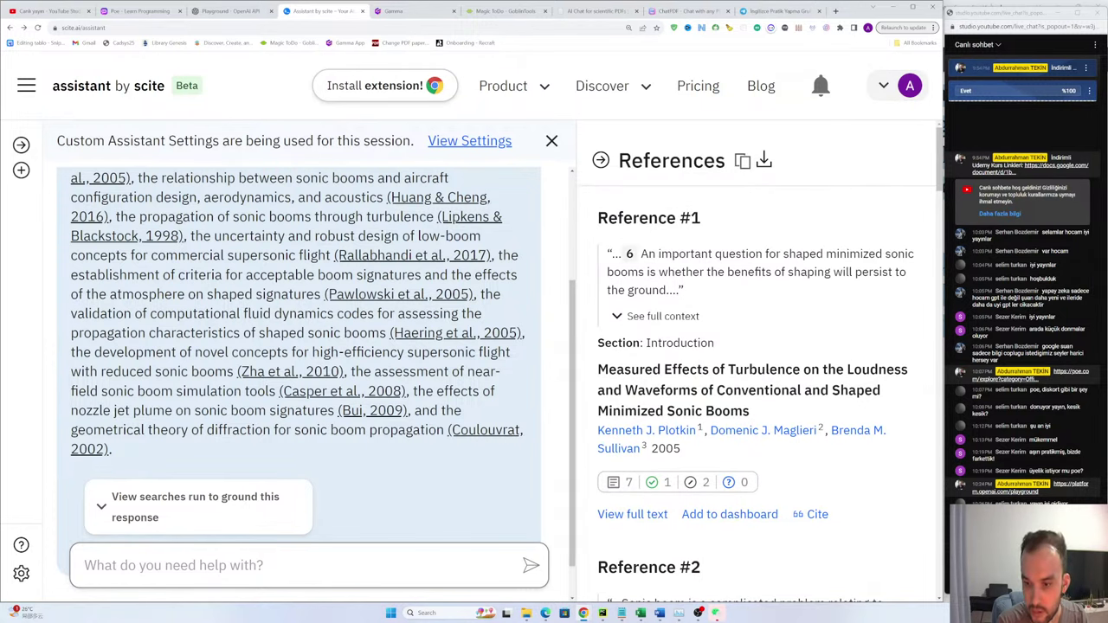
# Step: Copy the complete reference list of the answer to the clipboard and skim through the references
pyautogui.click(741, 161)
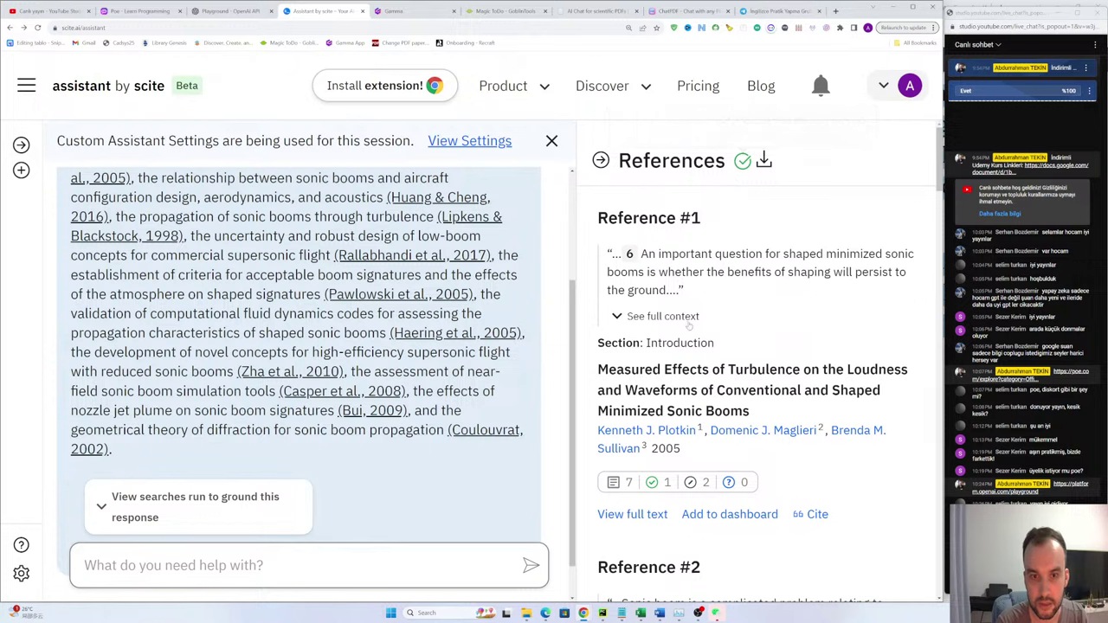
pyautogui.scroll(-12, 689, 324)
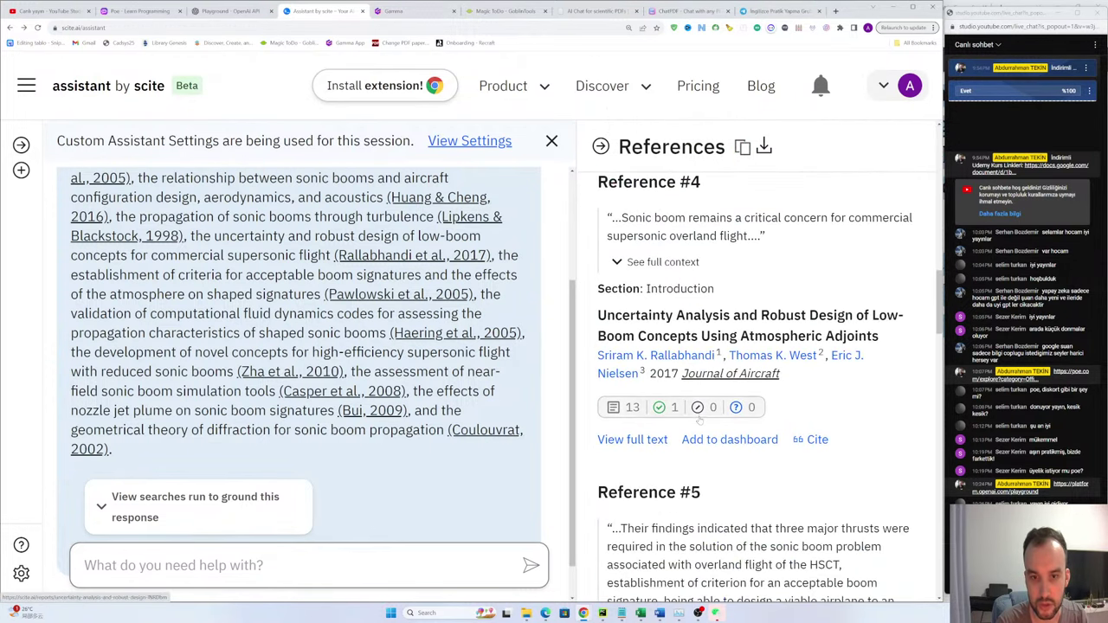
pyautogui.scroll(7, 699, 421)
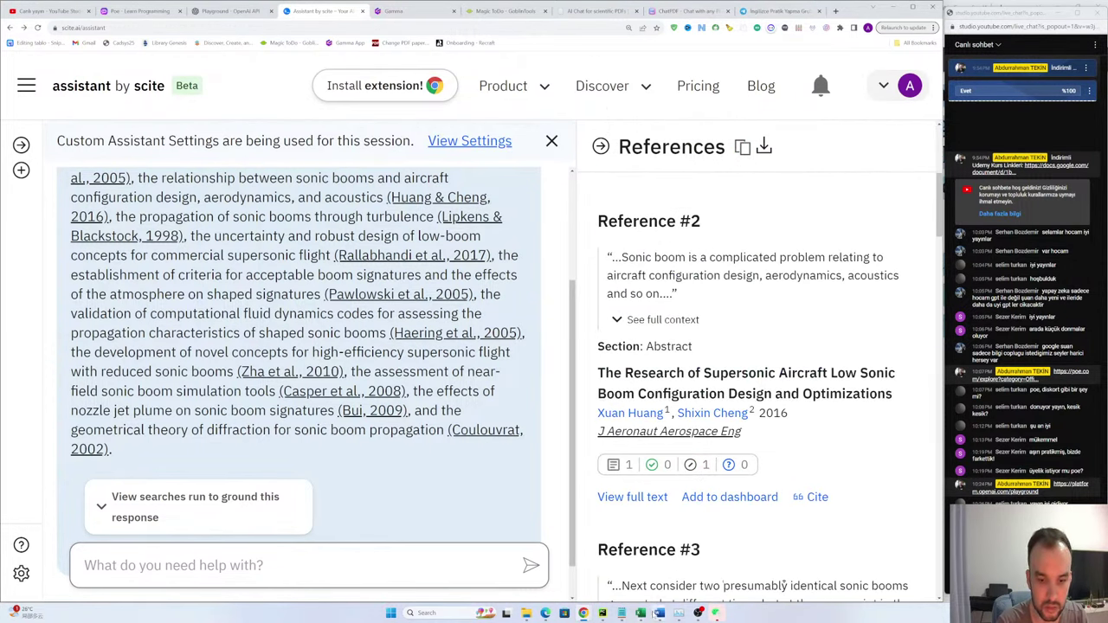
# Step: Switch to the Kuponlar document in Word and paste the copied references below the last course link
pyautogui.moveTo(641, 613)
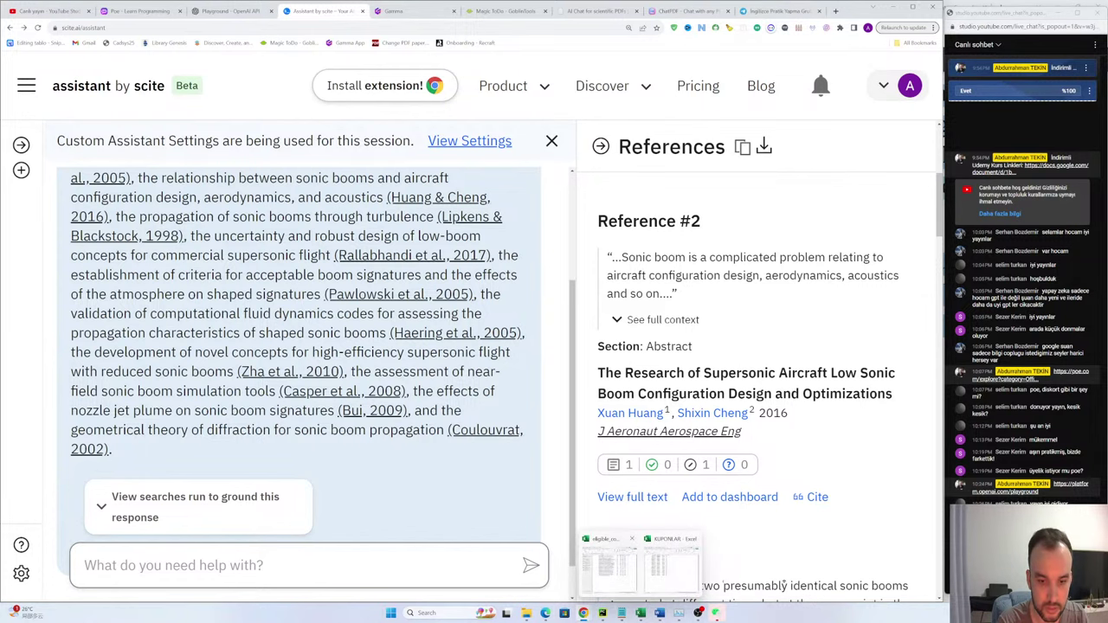
pyautogui.click(435, 580)
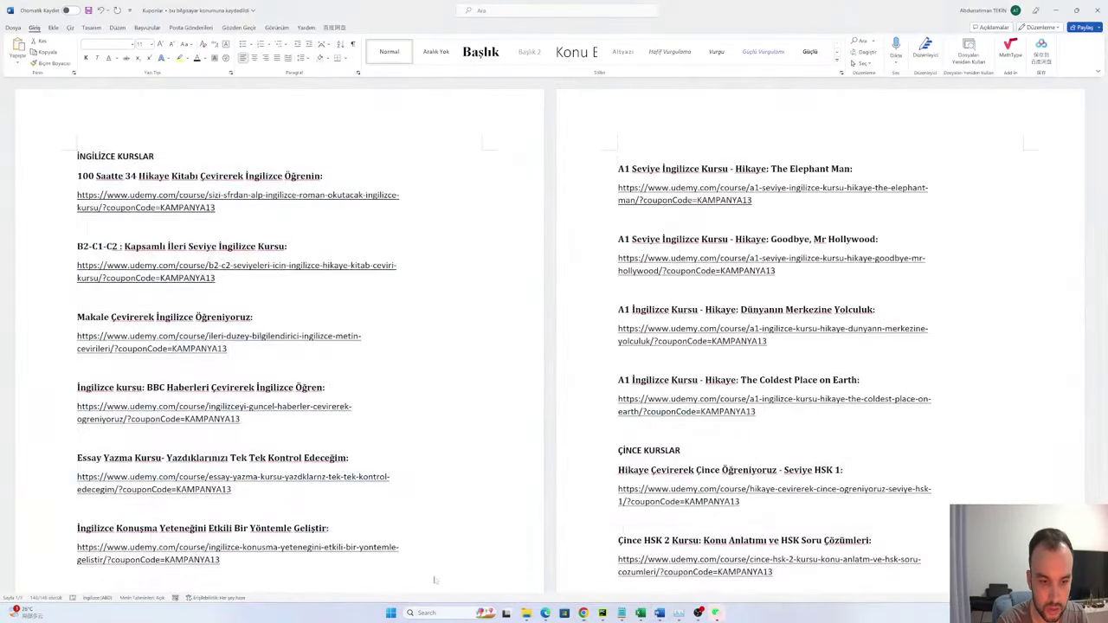
pyautogui.hotkey('ctrl', 'a')
pyautogui.scroll(-10, 435, 519)
pyautogui.click(408, 391)
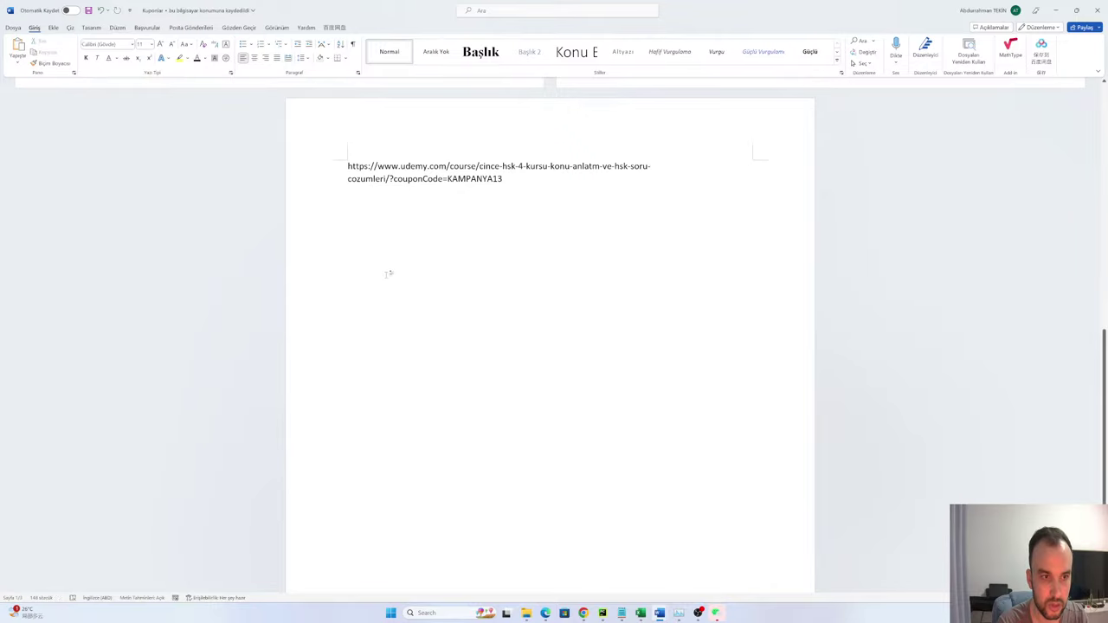
pyautogui.hotkey('ctrl', 'v')
# Step: Highlight the pasted reference list, and its last entry from 2010 on its own
pyautogui.moveTo(348, 177); pyautogui.dragTo(530, 569)
pyautogui.scroll(-3, 530, 445)
pyautogui.click(530, 445)
pyautogui.moveTo(527, 412)
pyautogui.mouseDown()
pyautogui.moveTo(346, 383)
pyautogui.moveTo(400, 384)
pyautogui.moveTo(526, 414)
pyautogui.mouseUp()
pyautogui.click(326, 368)
pyautogui.click(352, 354)
pyautogui.click(483, 425)
pyautogui.moveTo(347, 382); pyautogui.dragTo(527, 412)
pyautogui.click(583, 430)
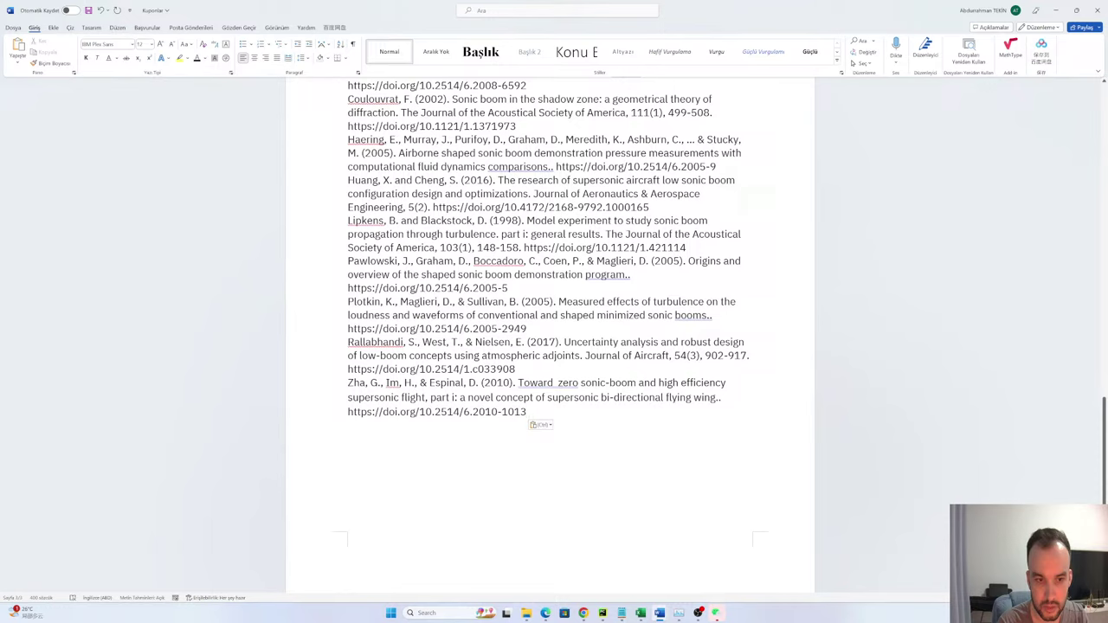
# Step: Highlight the 2010 entry's authors, year and title, and its title together with the DOI link
pyautogui.moveTo(348, 383); pyautogui.dragTo(715, 397)
pyautogui.click(519, 383)
pyautogui.click(406, 409)
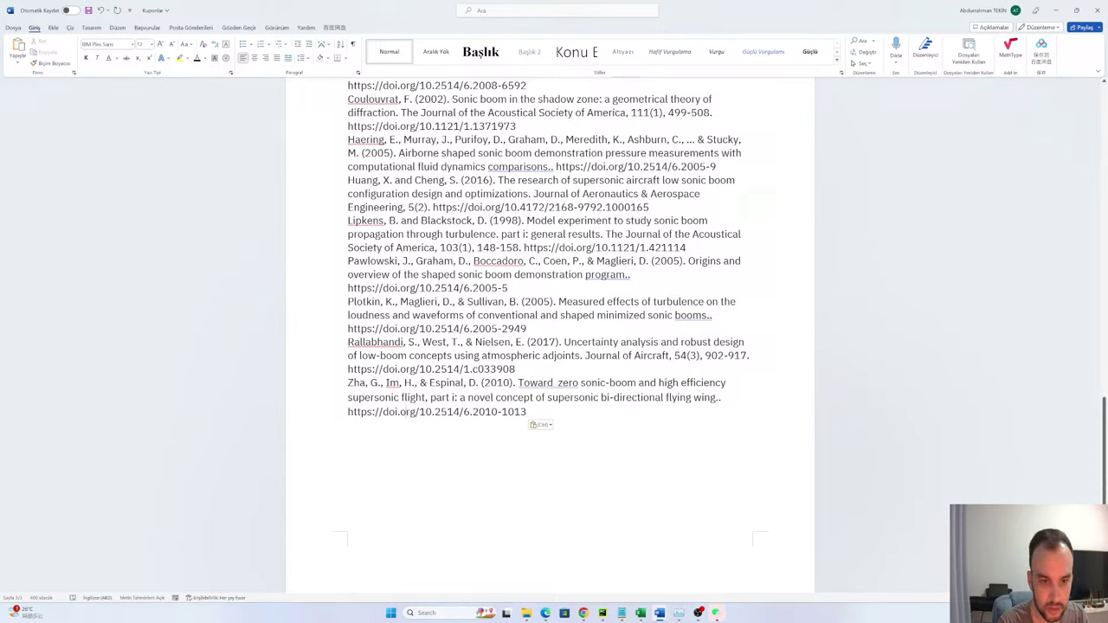
pyautogui.moveTo(526, 412); pyautogui.dragTo(518, 382)
pyautogui.click(453, 411)
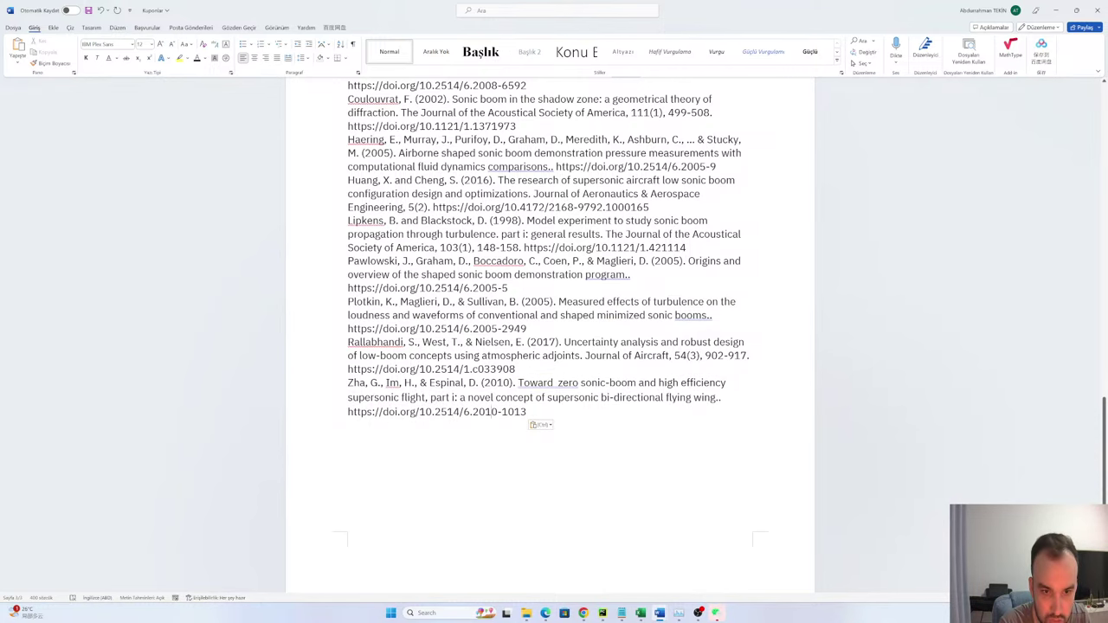
# Step: Highlight the authors and year of the 2017 low-boom entry and of the 2005 entry on measured effects of turbulence
pyautogui.scroll(2, 494, 412)
pyautogui.moveTo(562, 404); pyautogui.dragTo(349, 391)
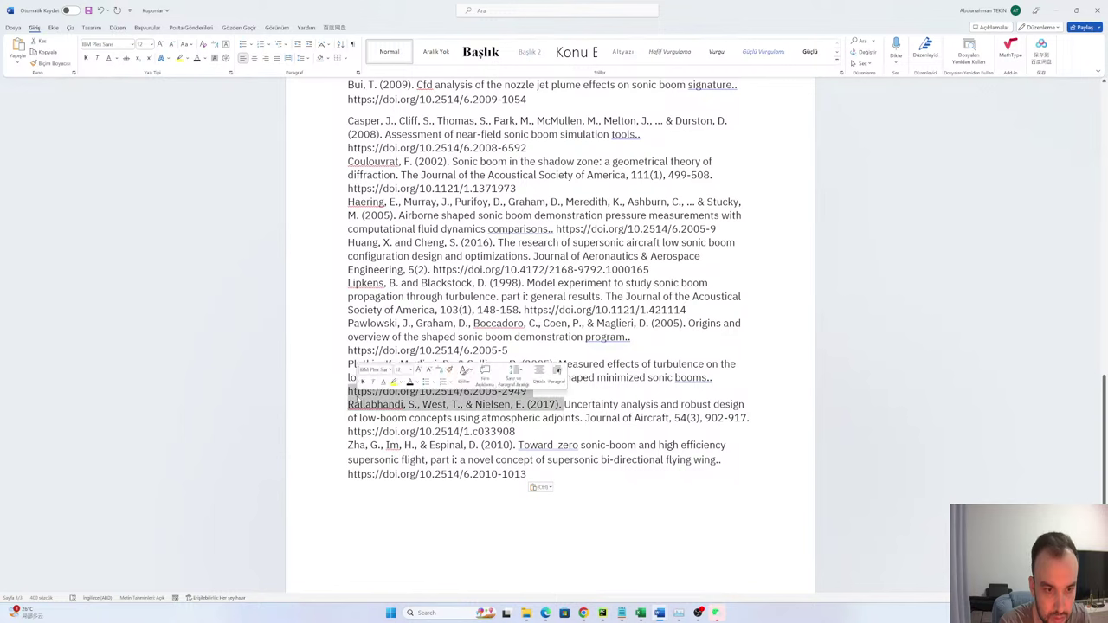
pyautogui.click(441, 445)
pyautogui.scroll(1, 550, 294)
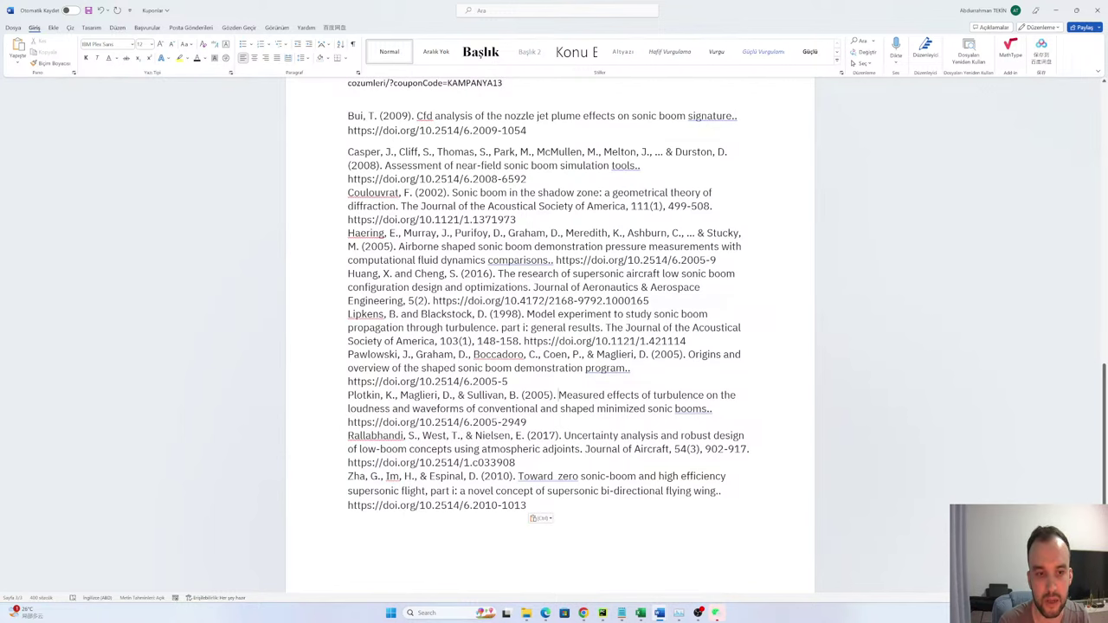
pyautogui.moveTo(558, 395); pyautogui.dragTo(348, 394)
pyautogui.click(559, 394)
pyautogui.moveTo(558, 394); pyautogui.dragTo(347, 395)
pyautogui.click(594, 435)
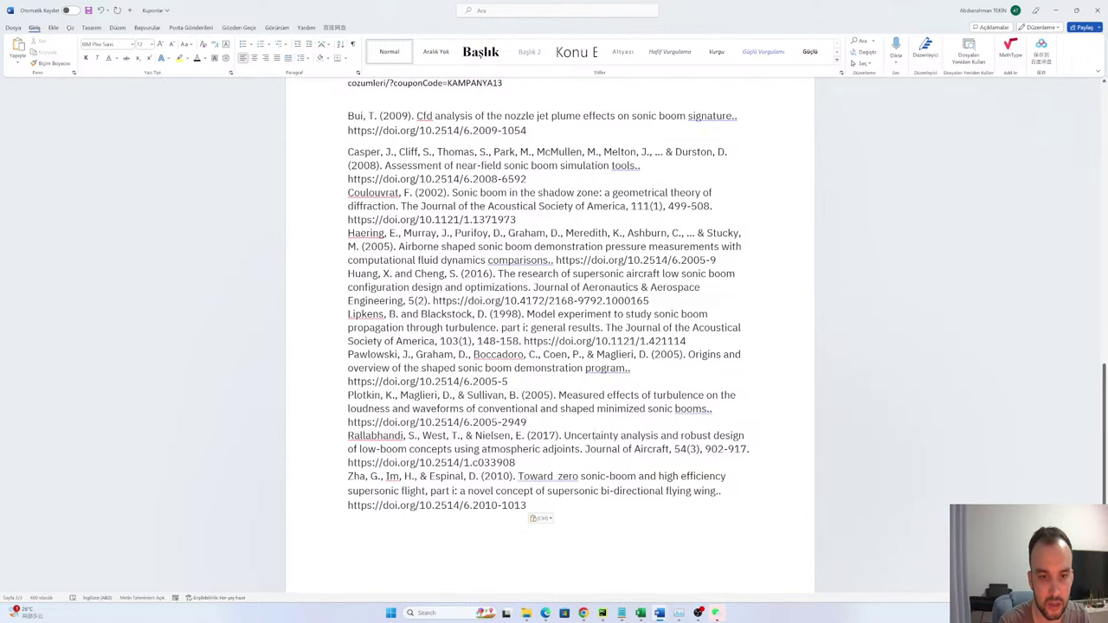
# Step: Highlight the DOI link of the 2005 entry on measured effects of turbulence, repeating the selection
pyautogui.moveTo(527, 421); pyautogui.dragTo(348, 422)
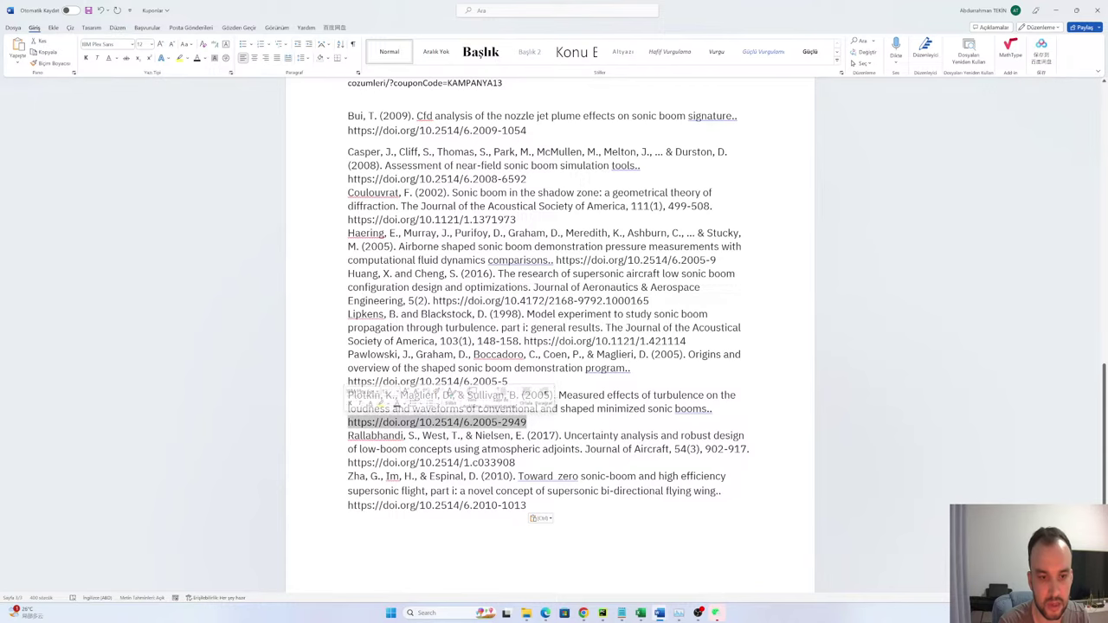
pyautogui.click(528, 421)
pyautogui.moveTo(526, 421); pyautogui.dragTo(347, 421)
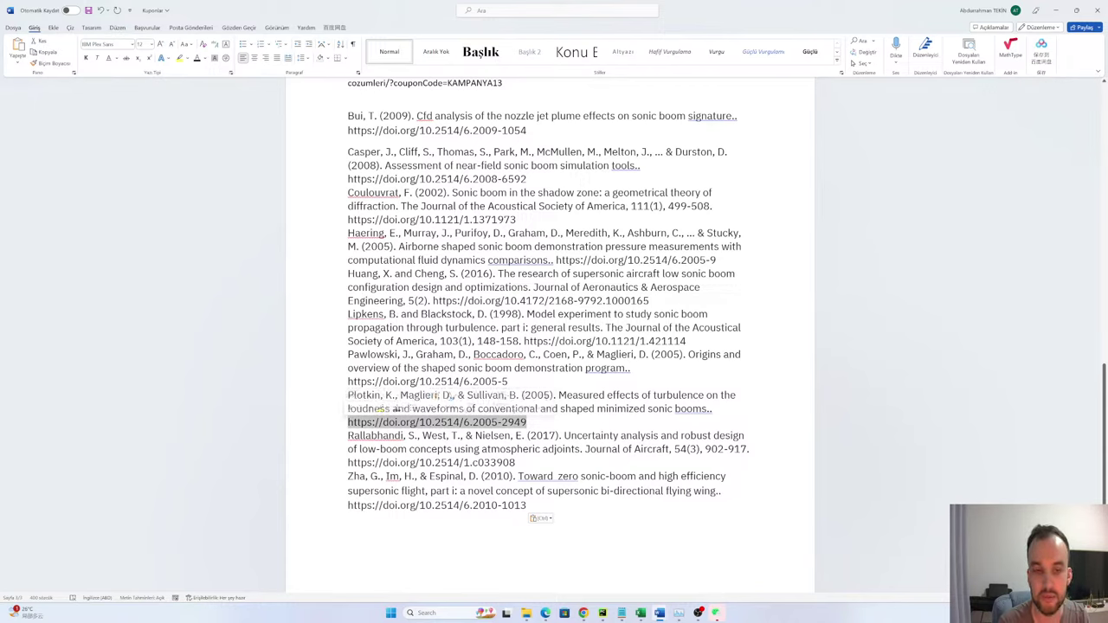
pyautogui.click(537, 420)
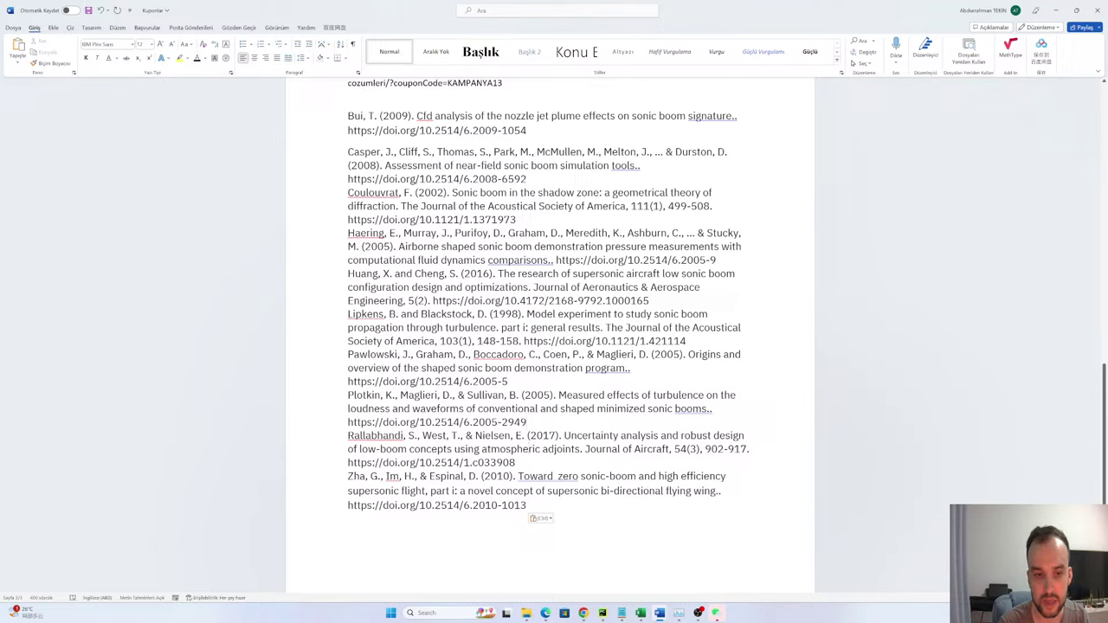
pyautogui.moveTo(527, 422); pyautogui.dragTo(347, 423)
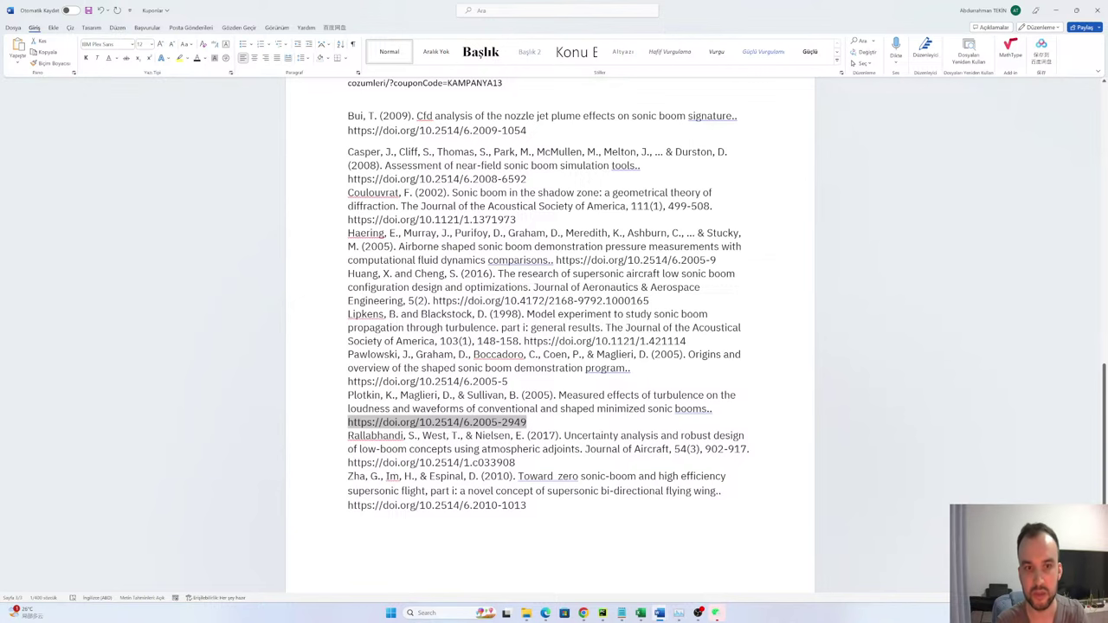
# Step: Highlight the pasted references as a whole, and the 2008 and 2009 entries at the start individually
pyautogui.scroll(2, 550, 337)
pyautogui.moveTo(348, 210); pyautogui.dragTo(589, 555)
pyautogui.click(564, 299)
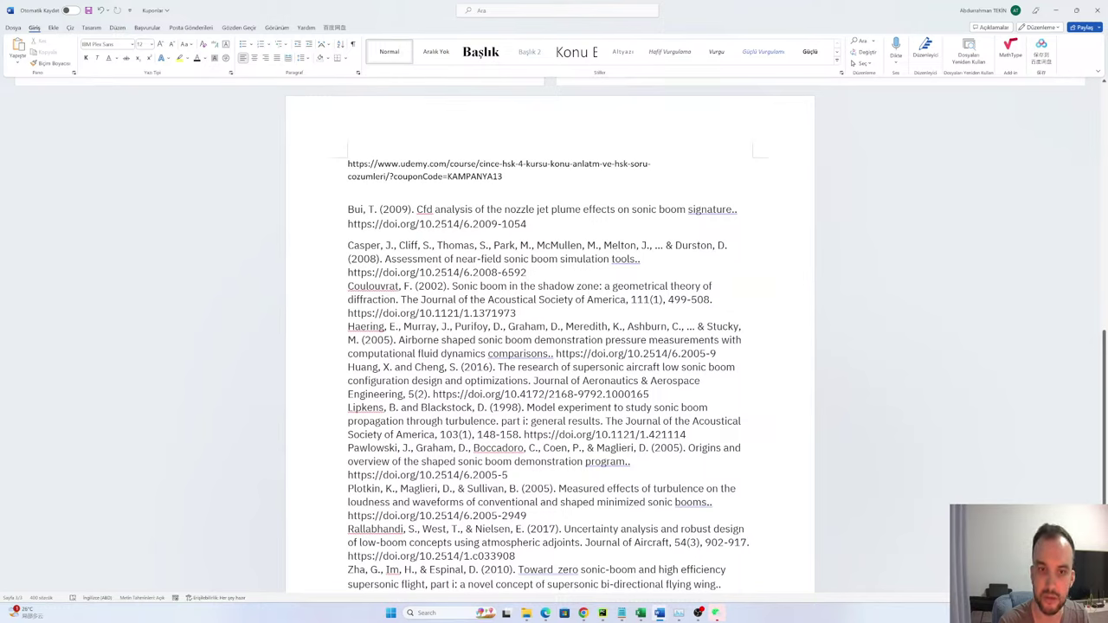
pyautogui.moveTo(526, 272); pyautogui.dragTo(531, 225)
pyautogui.click(526, 273)
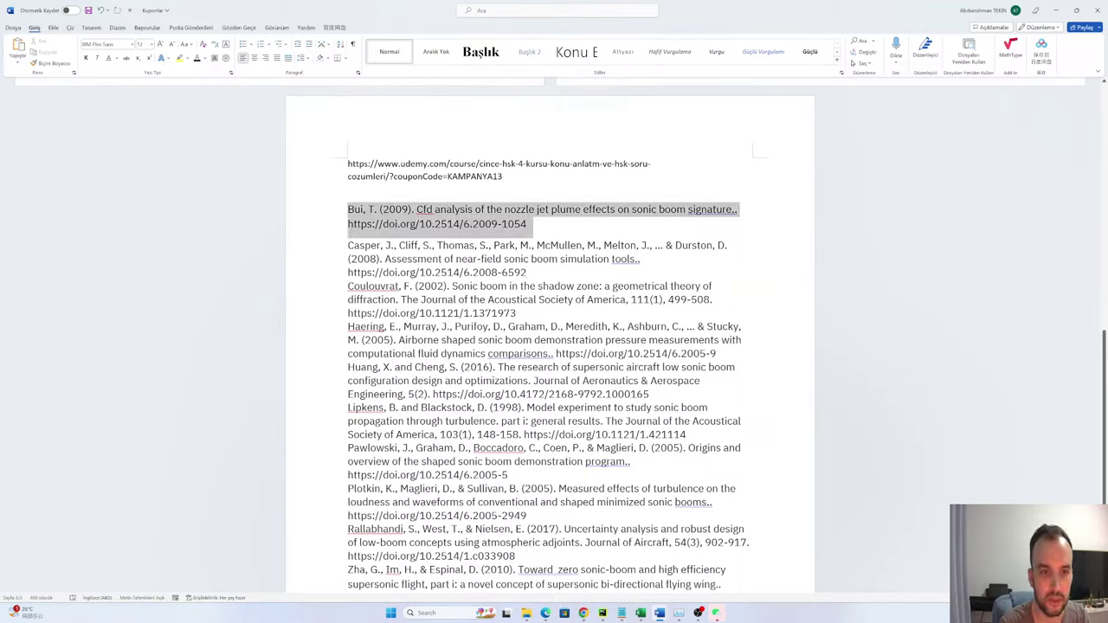
pyautogui.click(541, 230)
pyautogui.scroll(2, 541, 231)
pyautogui.scroll(-2, 387, 242)
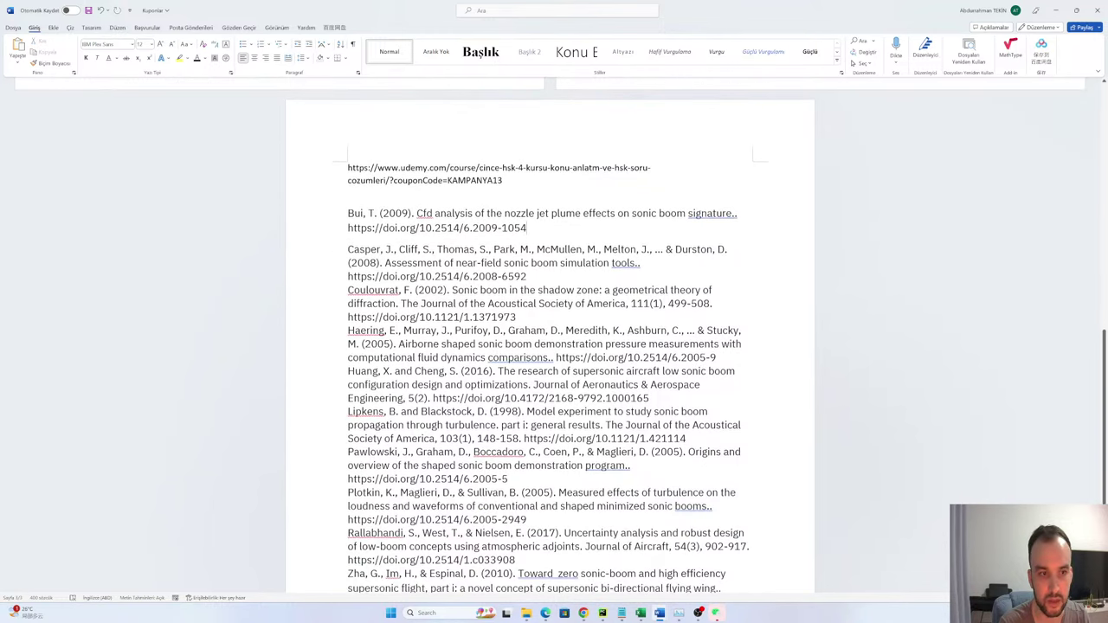
# Step: Undo the paste of the reference list and switch back to scite Assistant in the browser
pyautogui.hotkey('ctrl', 'z')
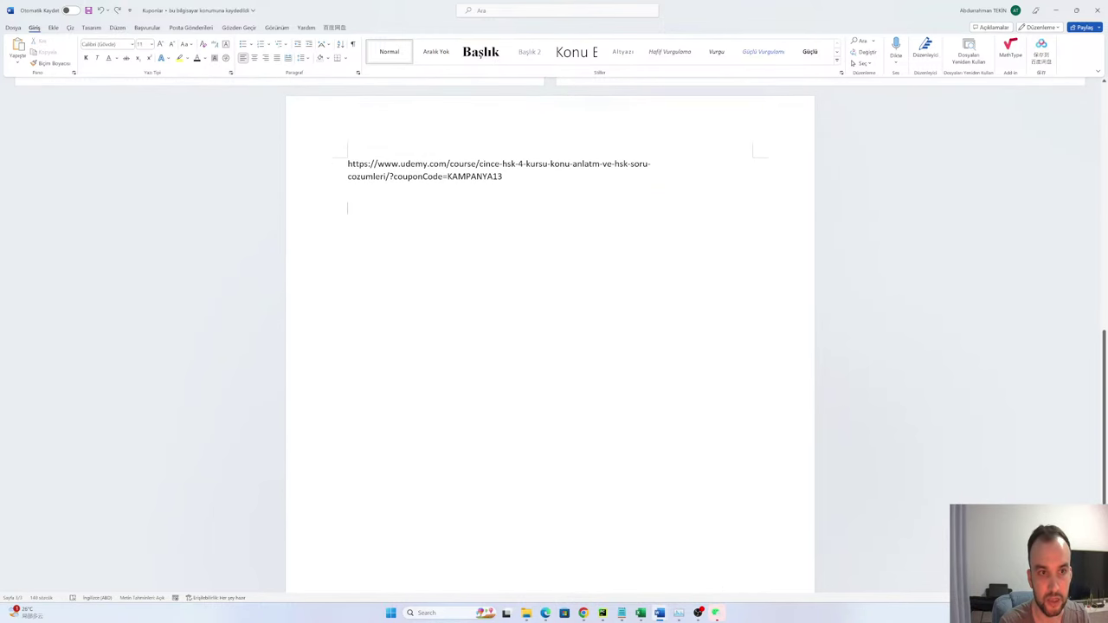
pyautogui.hotkey('alt', 'Tab')
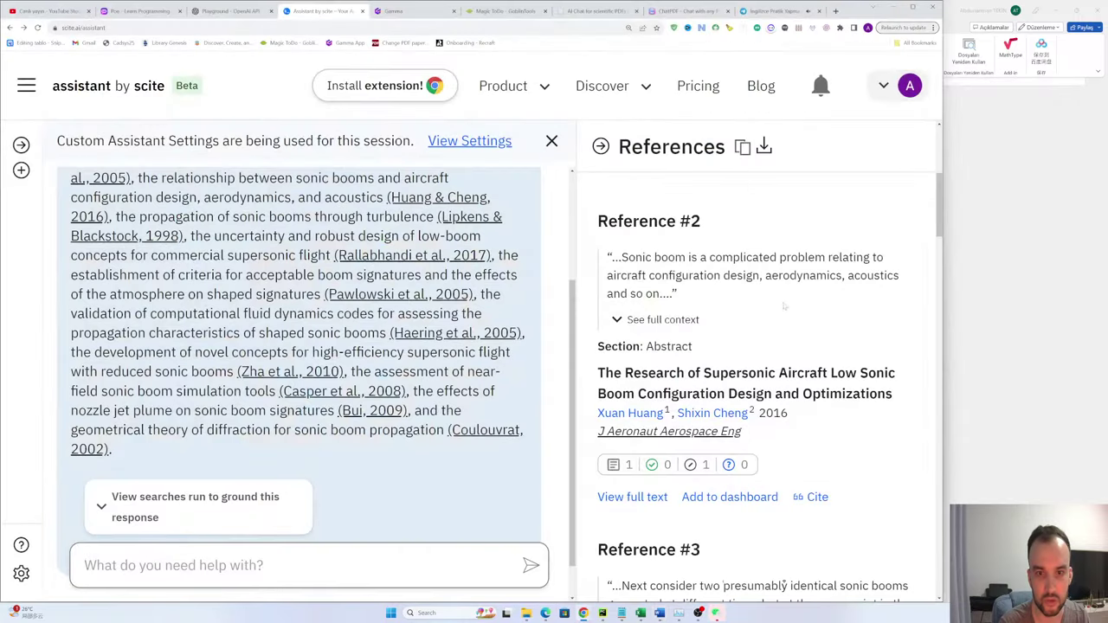
# Step: Generate the citation for Reference #2, the 2016 paper on supersonic aircraft low sonic boom configuration design
pyautogui.scroll(-3, 783, 307)
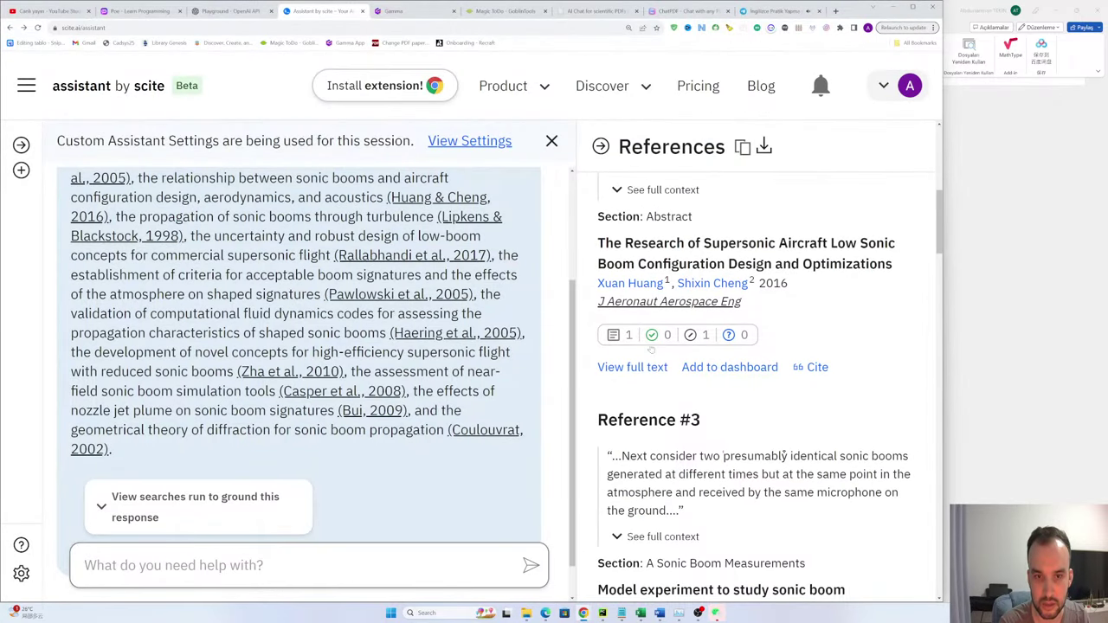
pyautogui.scroll(2, 816, 448)
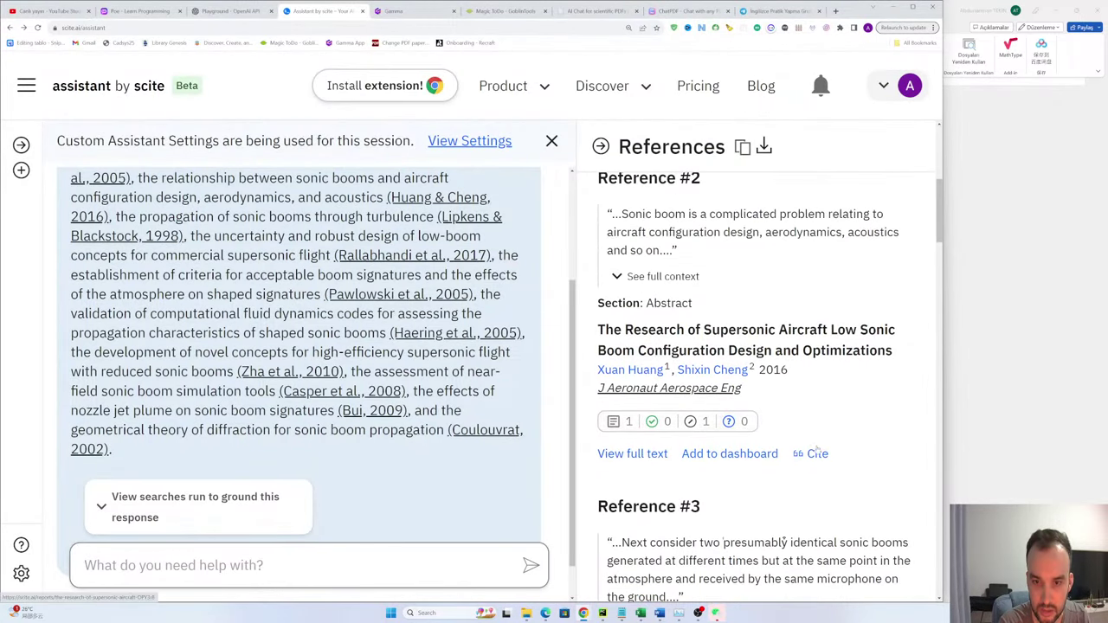
pyautogui.scroll(-2, 817, 449)
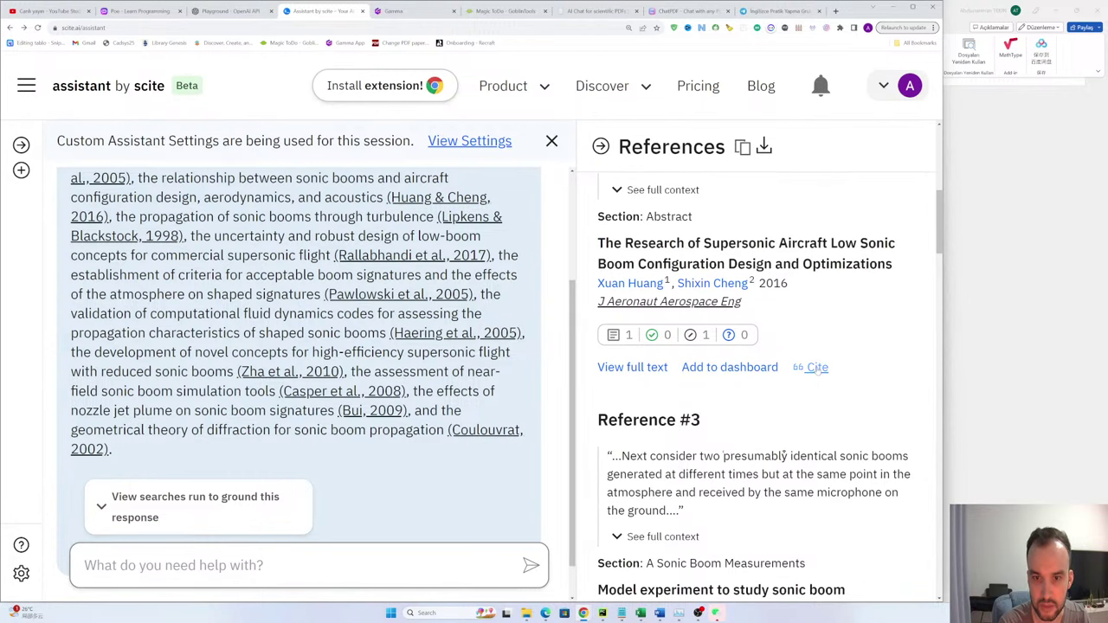
pyautogui.click(816, 371)
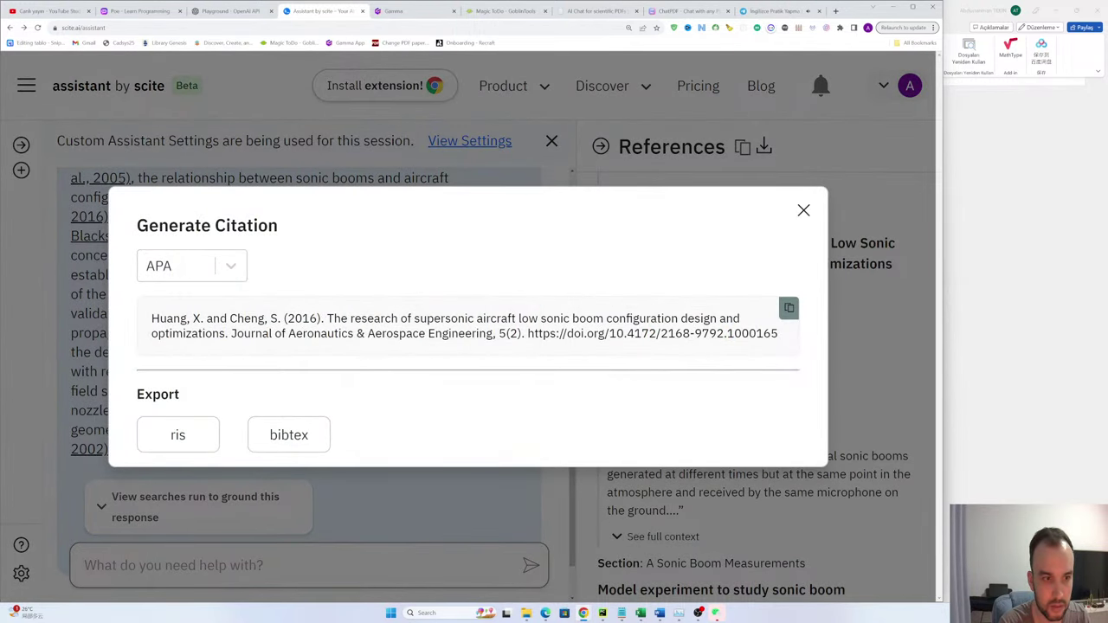
# Step: Highlight the DOI link, the title and journal text, and the authors with the year in the APA citation
pyautogui.moveTo(527, 333); pyautogui.dragTo(778, 334)
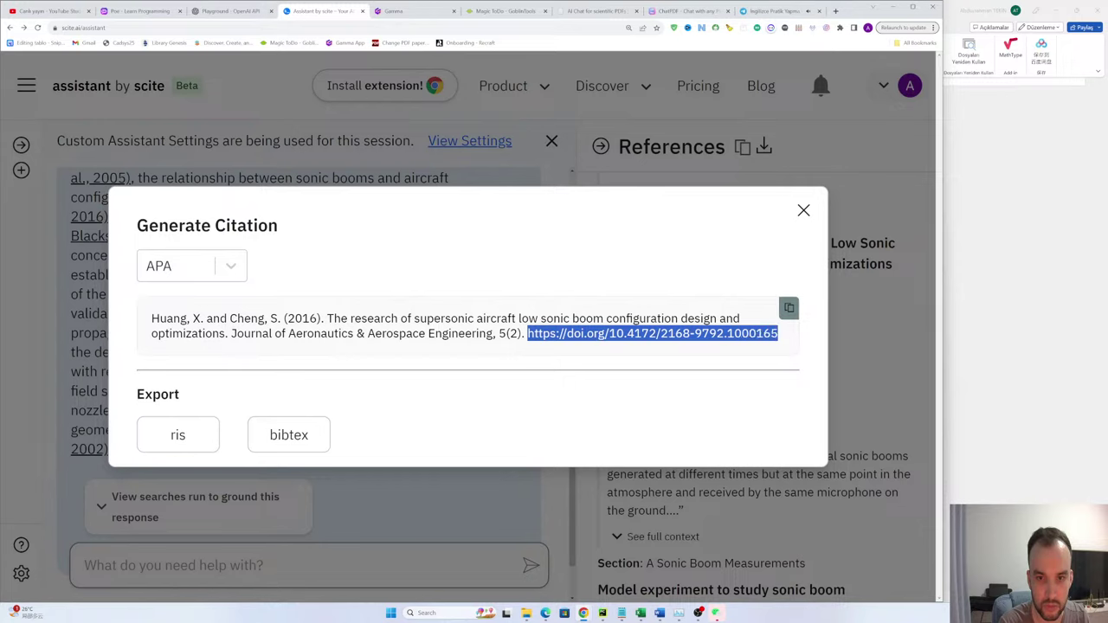
pyautogui.click(390, 350)
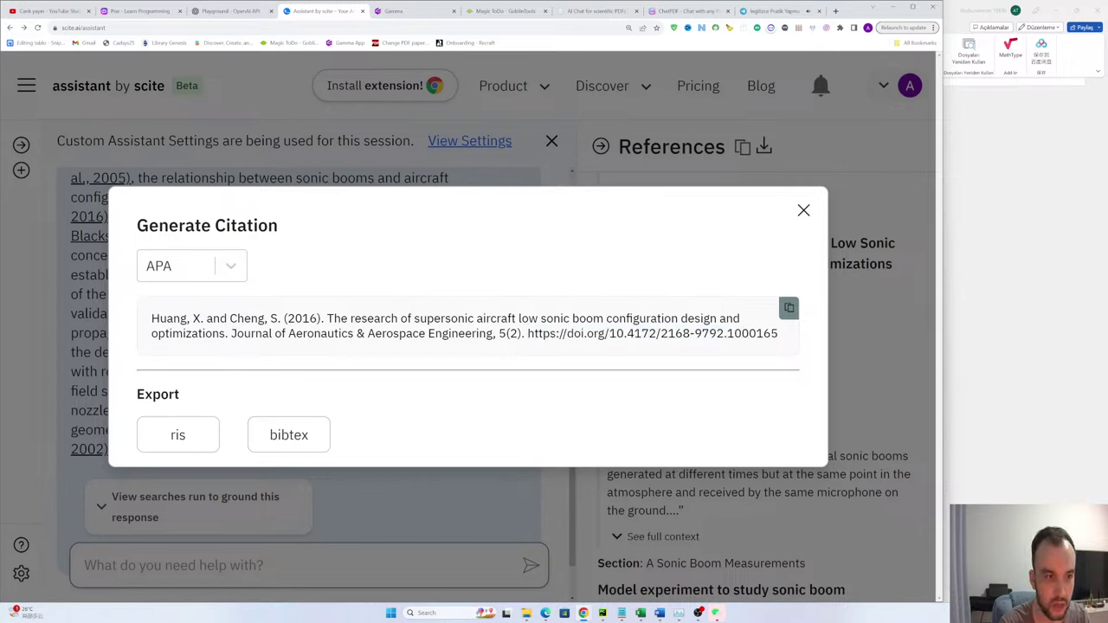
pyautogui.moveTo(237, 334); pyautogui.dragTo(483, 319)
pyautogui.moveTo(238, 333)
pyautogui.mouseDown()
pyautogui.moveTo(497, 334)
pyautogui.moveTo(358, 334)
pyautogui.moveTo(230, 354)
pyautogui.mouseUp()
pyautogui.click(524, 362)
pyautogui.click(329, 313)
pyautogui.moveTo(329, 313); pyautogui.dragTo(185, 319)
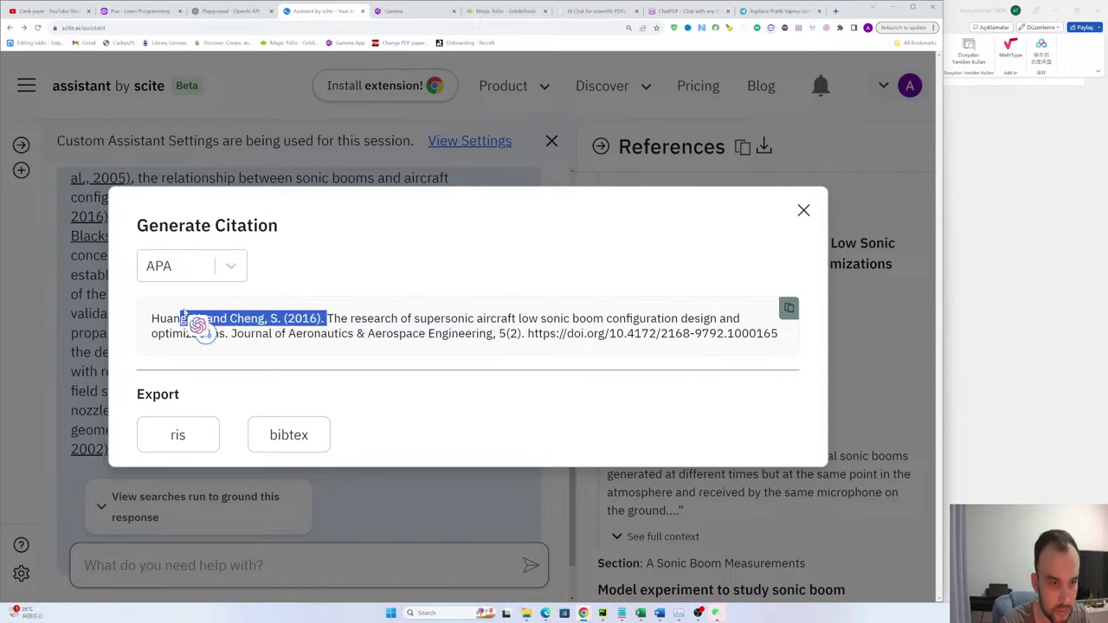
pyautogui.click(260, 289)
# Step: Switch the citation style to IEEE, to MLA, and finally to Harvard
pyautogui.click(178, 266)
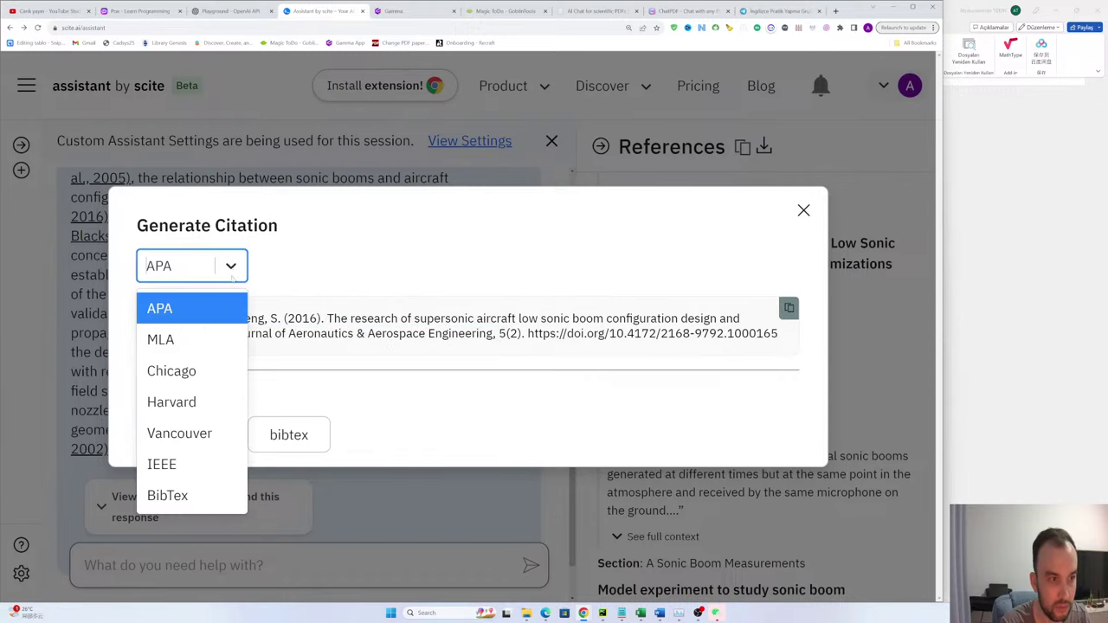
pyautogui.click(176, 464)
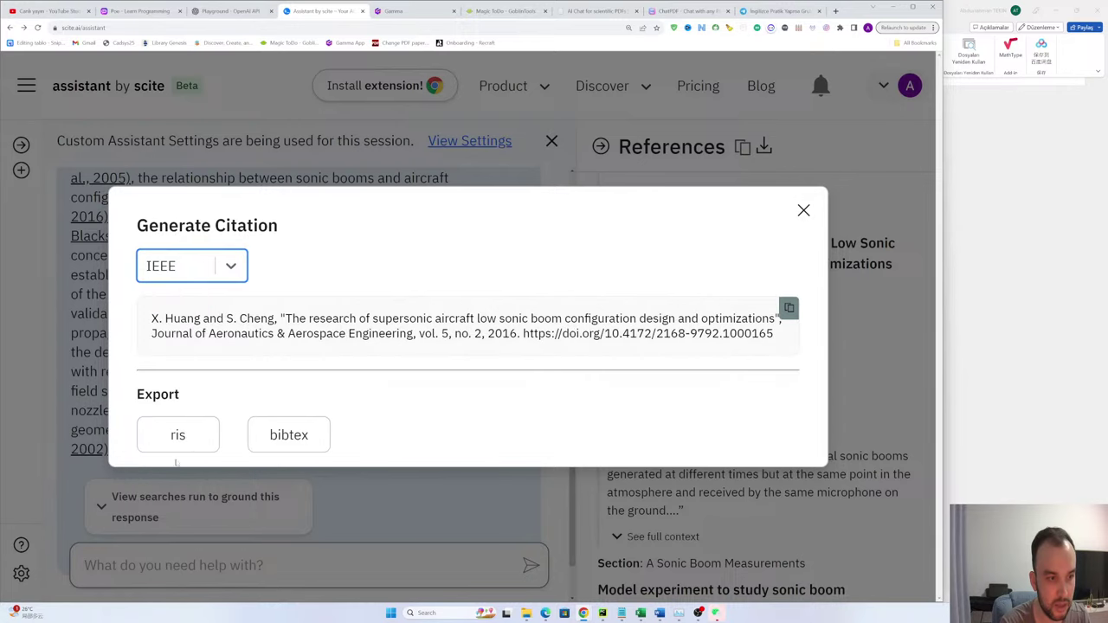
pyautogui.click(189, 270)
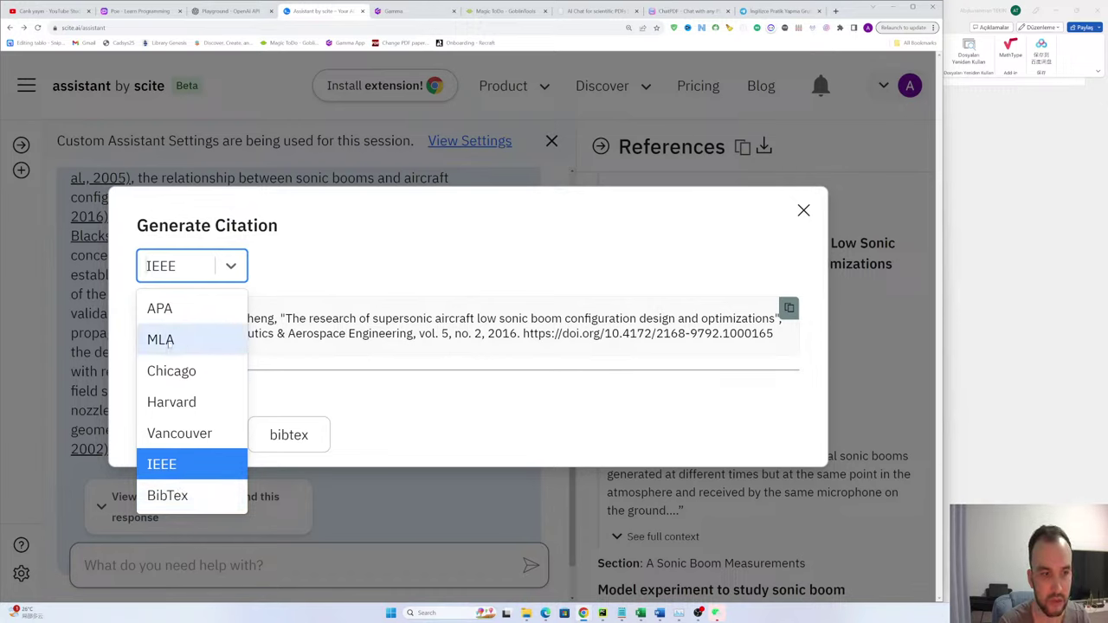
pyautogui.click(176, 341)
pyautogui.click(195, 266)
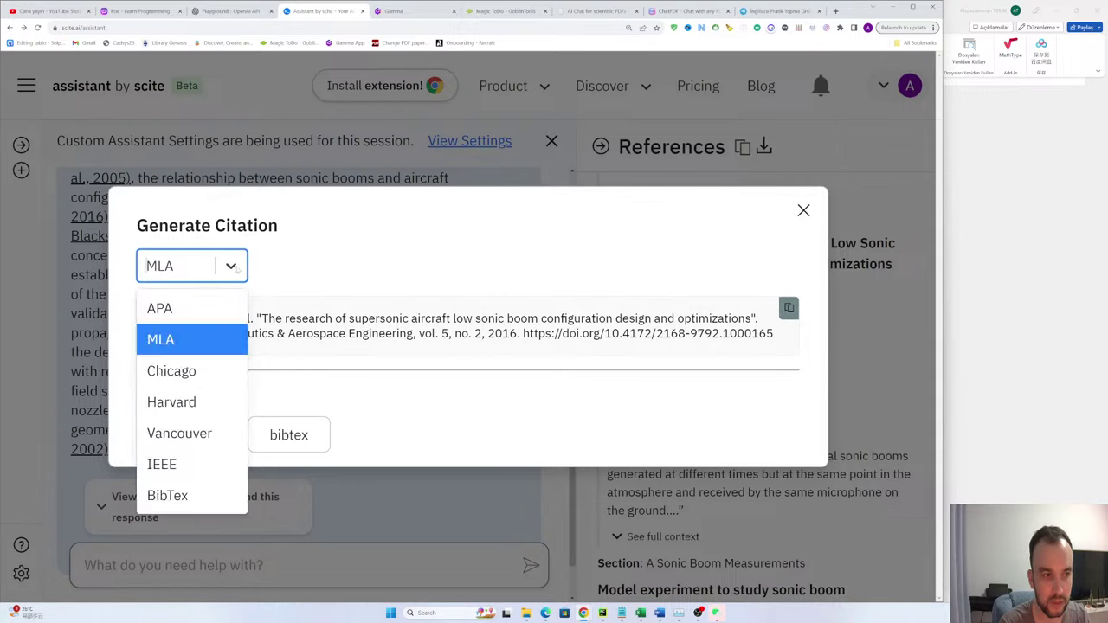
pyautogui.click(177, 401)
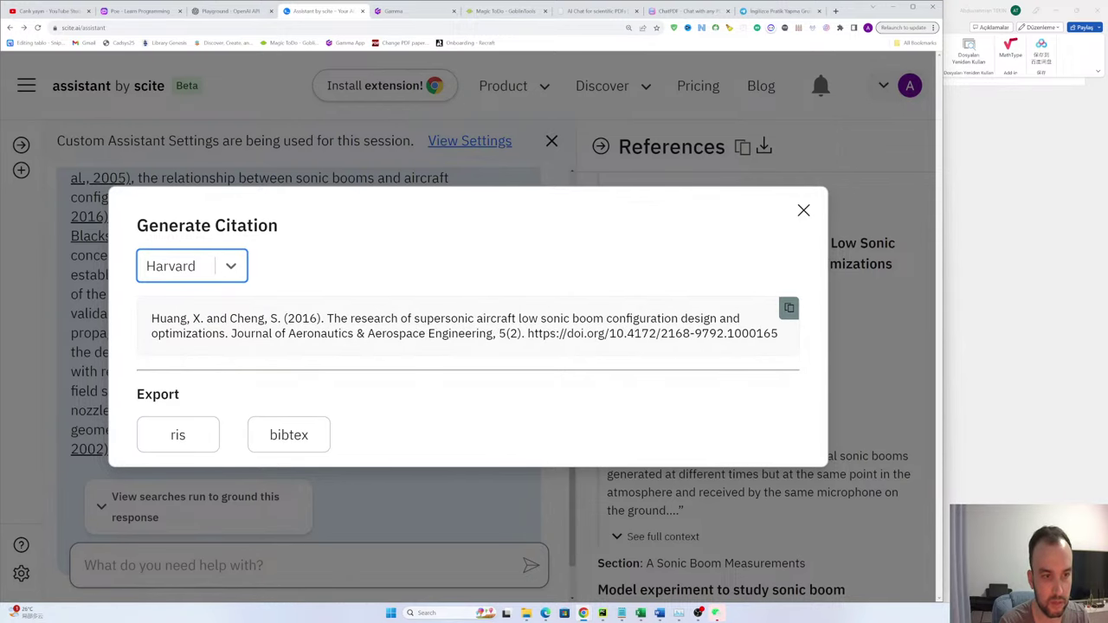
# Step: Highlight the beginning and the ending with the DOI link in the Harvard citation, and open the citation style choices
pyautogui.moveTo(180, 318); pyautogui.dragTo(573, 319)
pyautogui.click(360, 313)
pyautogui.moveTo(780, 343); pyautogui.dragTo(454, 344)
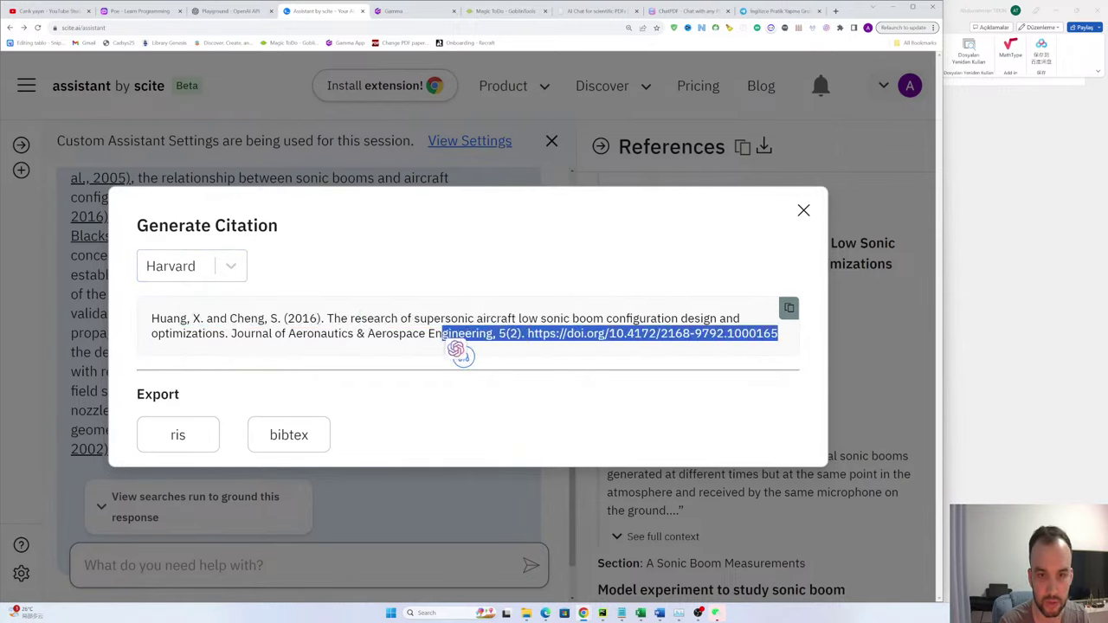
pyautogui.click(216, 265)
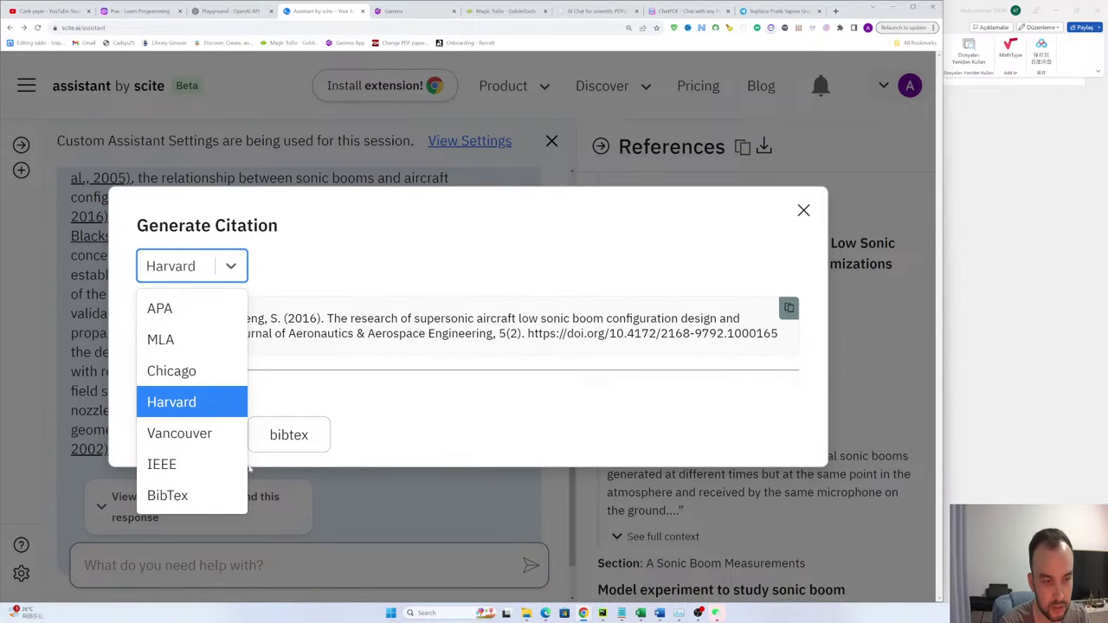
# Step: Switch the citation style of Reference #2 to BibTex and then back to APA
pyautogui.click(182, 496)
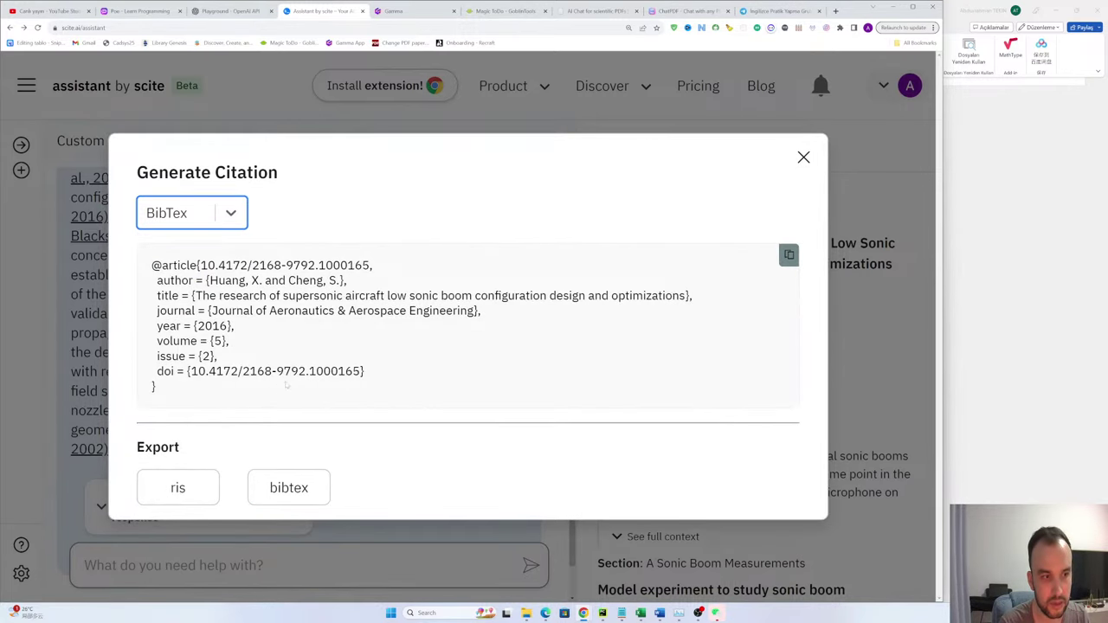
pyautogui.click(173, 213)
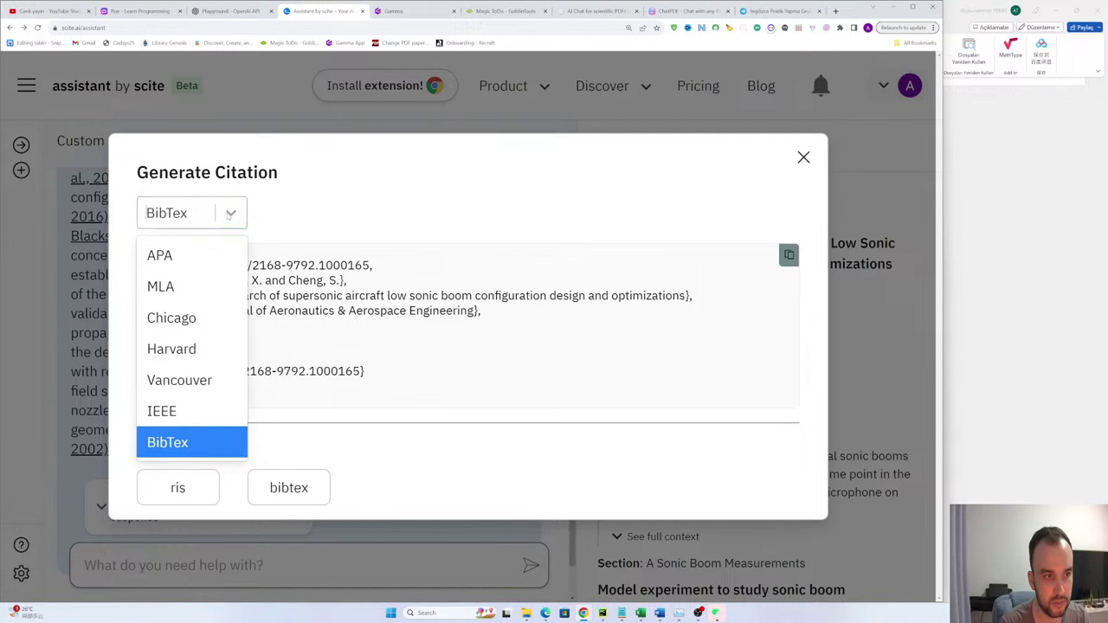
pyautogui.click(157, 256)
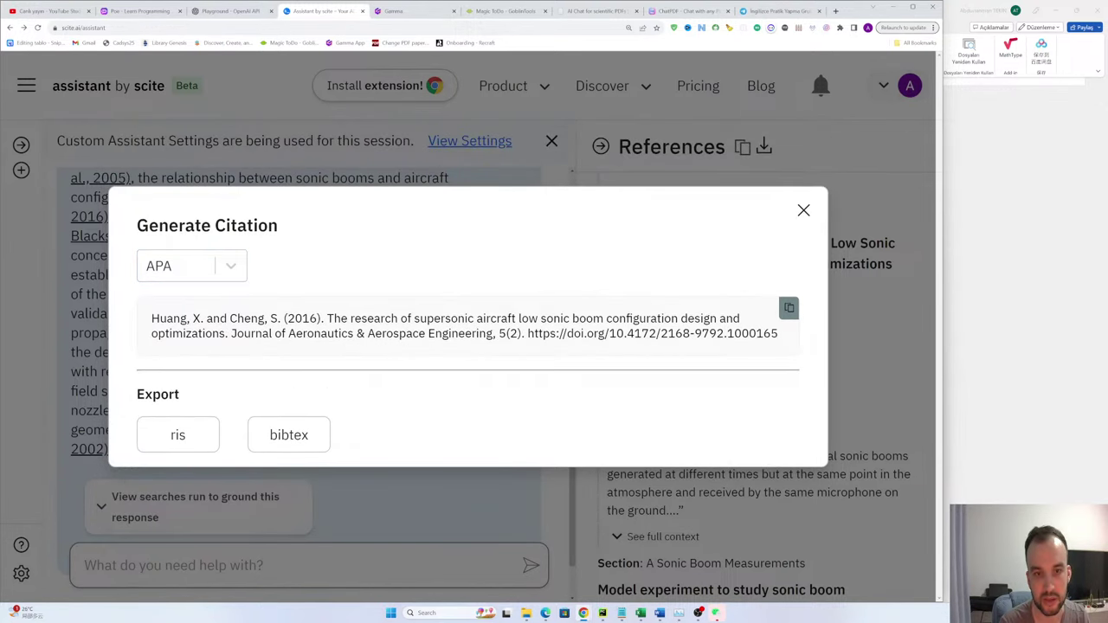
# Step: Highlight the DOI link in the APA citation and close the generated citation
pyautogui.moveTo(527, 333)
pyautogui.mouseDown()
pyautogui.moveTo(749, 333)
pyautogui.moveTo(527, 334)
pyautogui.mouseUp()
pyautogui.click(663, 268)
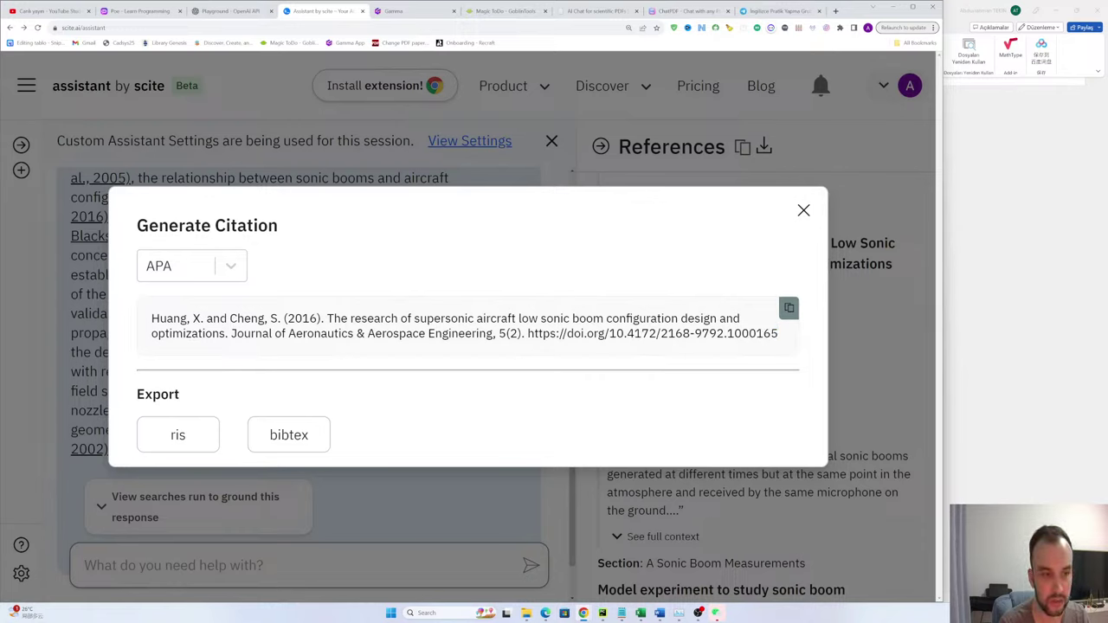
pyautogui.moveTo(528, 333); pyautogui.dragTo(762, 354)
pyautogui.click(753, 348)
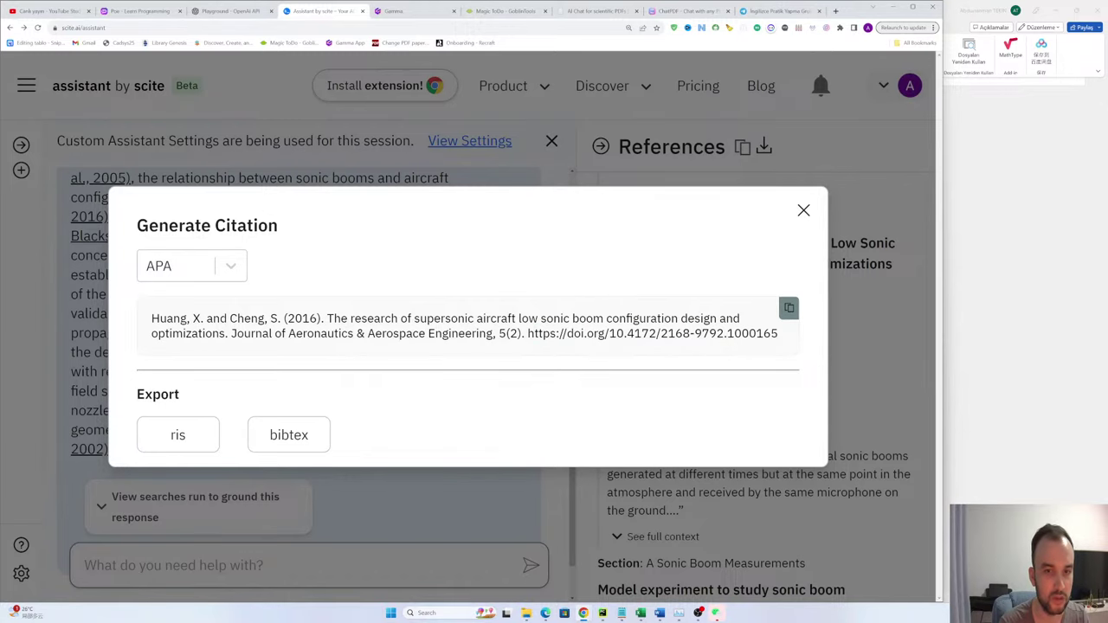
pyautogui.click(803, 210)
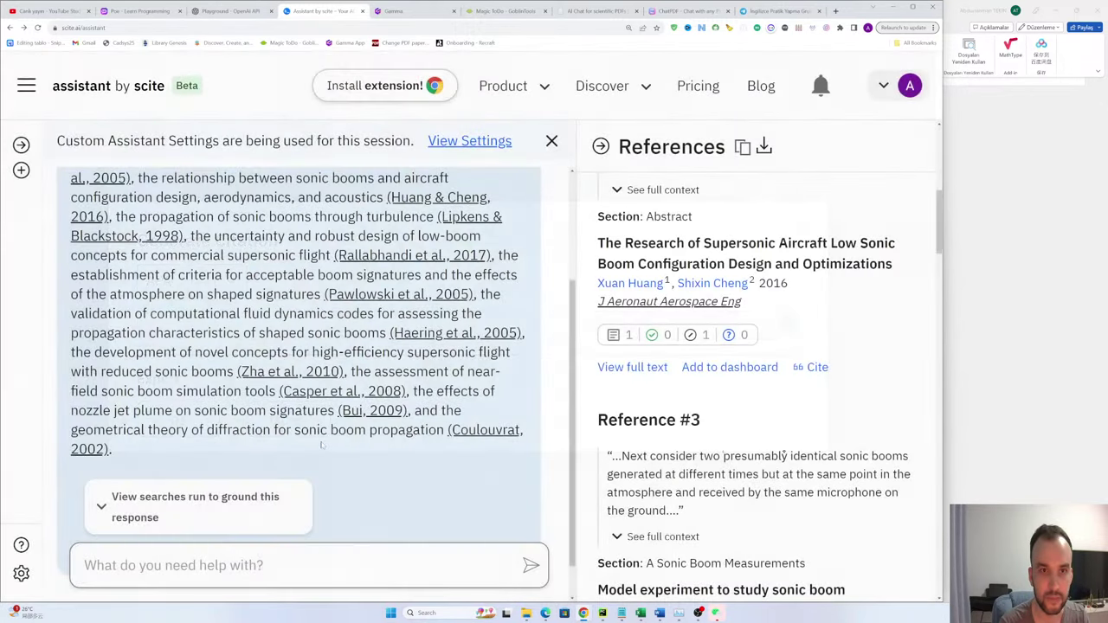
# Step: Tile the scite browser window beside the YouTube live chat window and widen it so the chat keeps only a narrow strip
pyautogui.scroll(3, 440, 381)
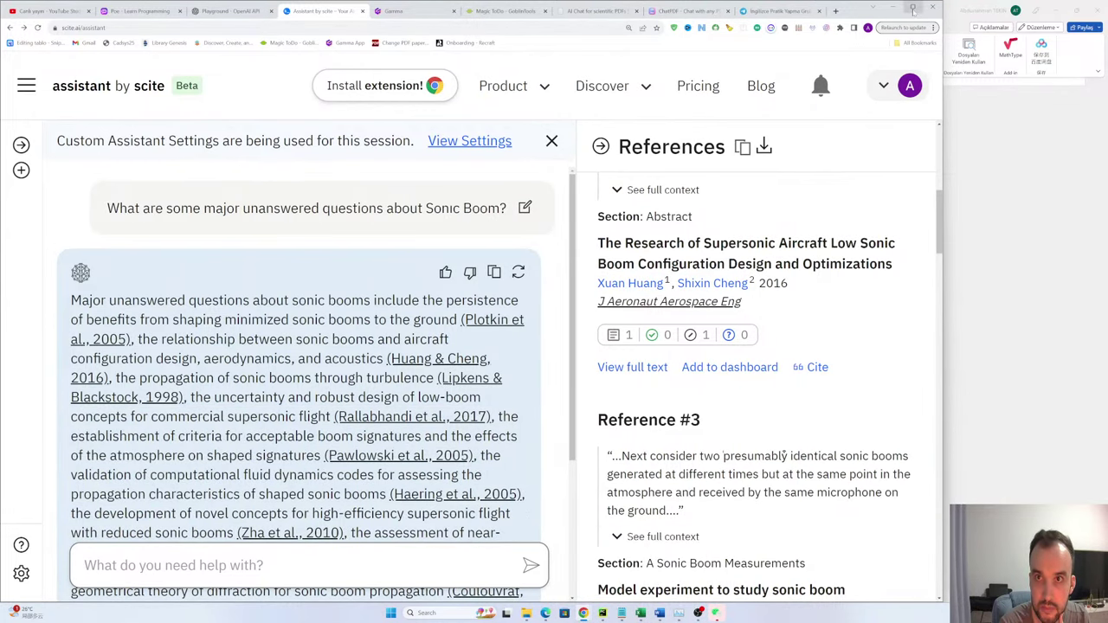
pyautogui.moveTo(913, 9)
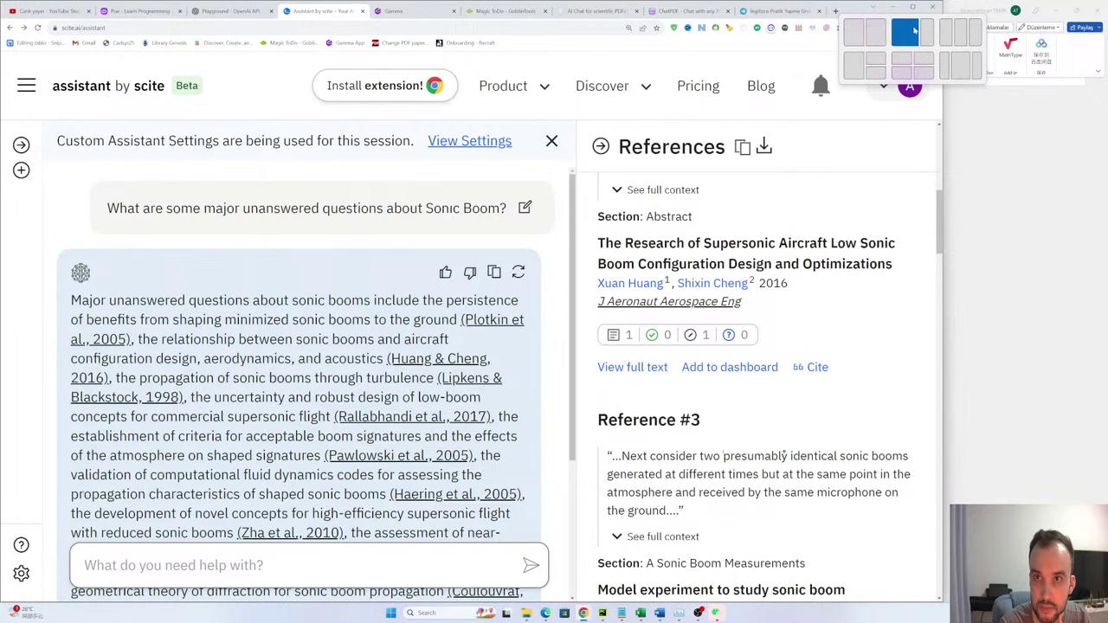
pyautogui.click(913, 34)
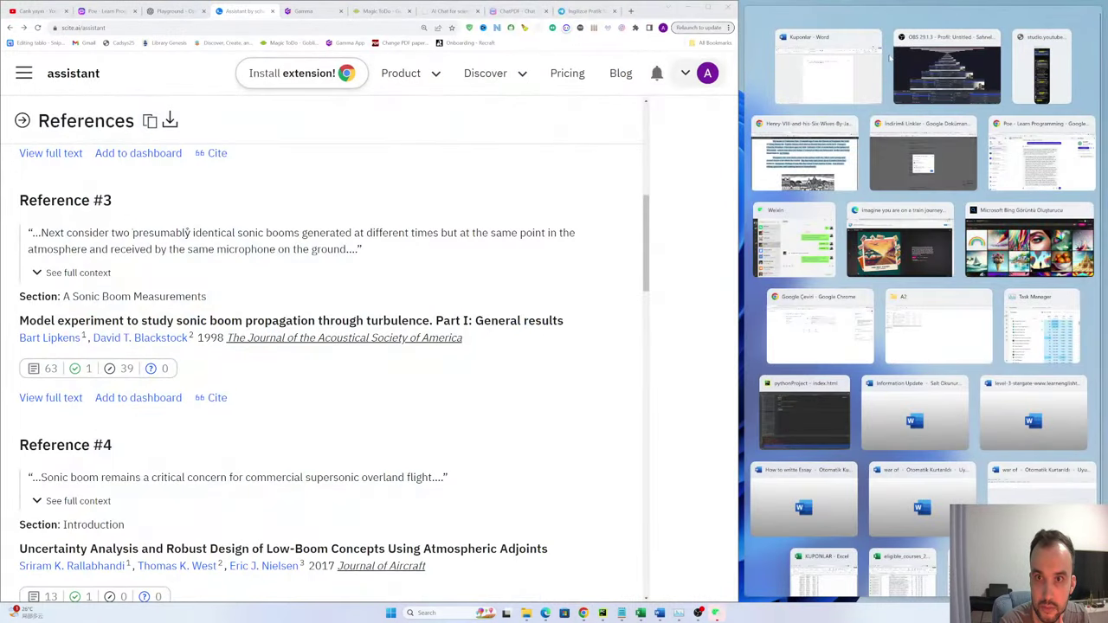
pyautogui.click(1044, 70)
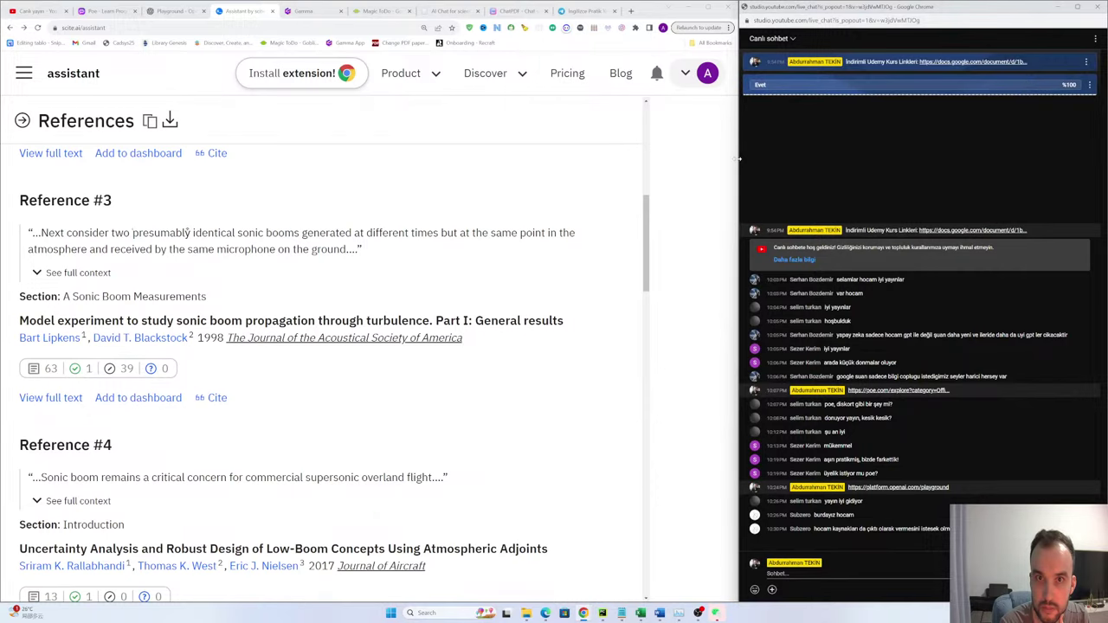
pyautogui.moveTo(740, 158); pyautogui.dragTo(938, 169)
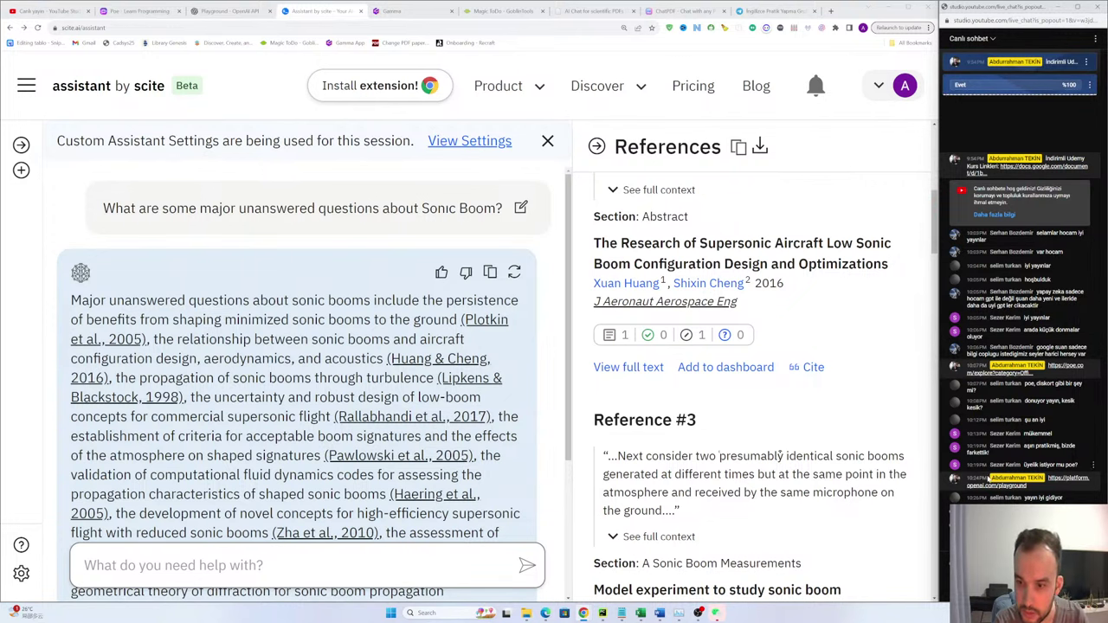
# Step: Select the web address of the scite assistant page and look through the sonic boom answer
pyautogui.click(257, 27)
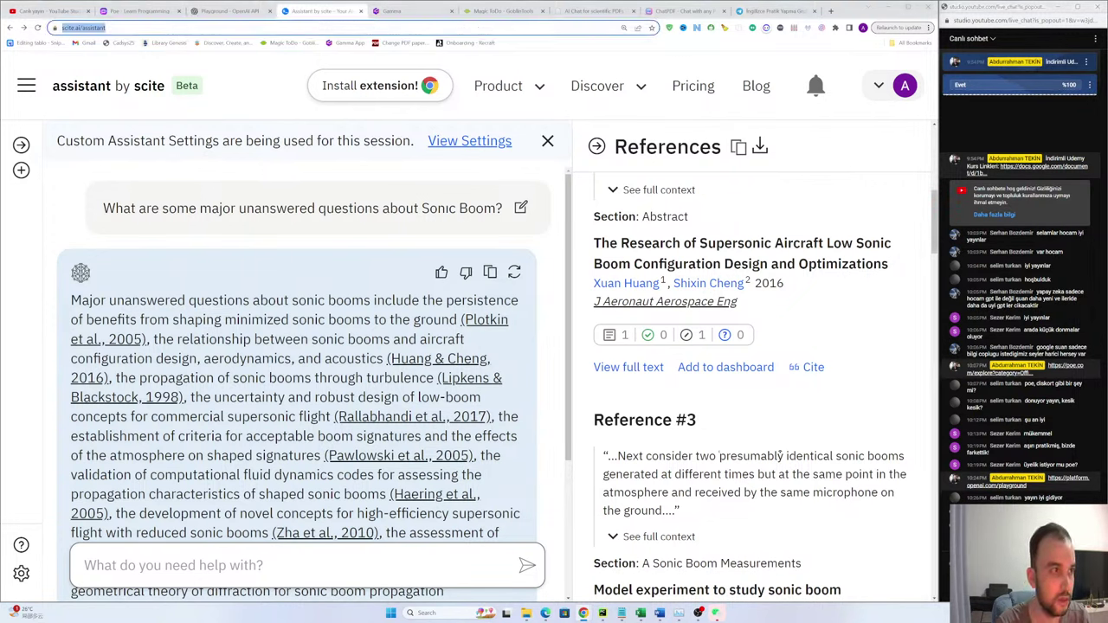
pyautogui.hotkey('alt', 'Tab')
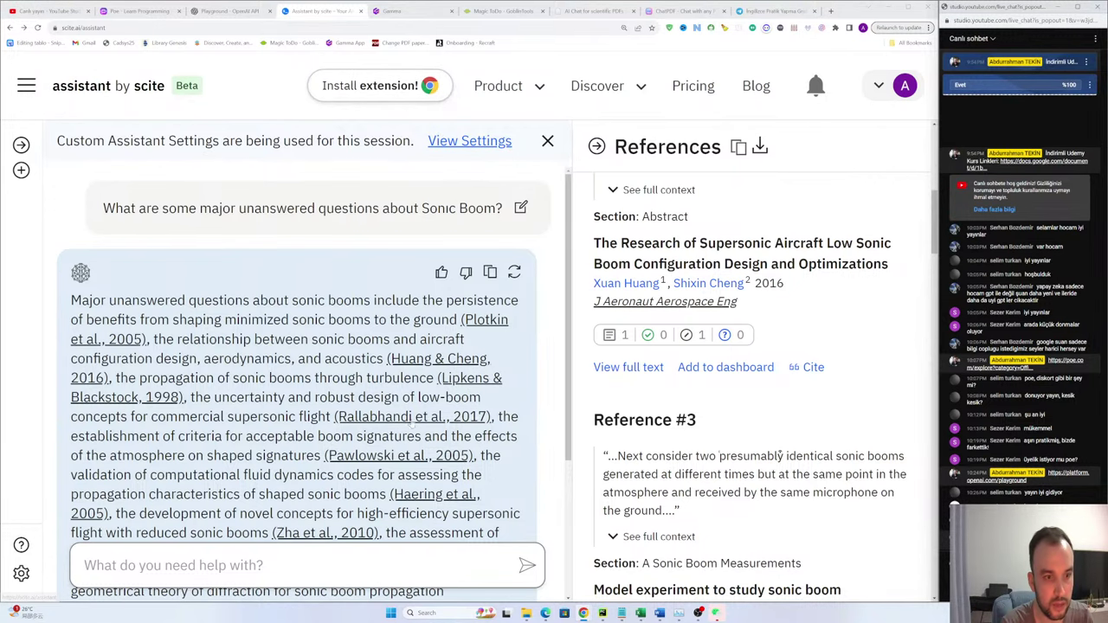
pyautogui.scroll(-2, 303, 364)
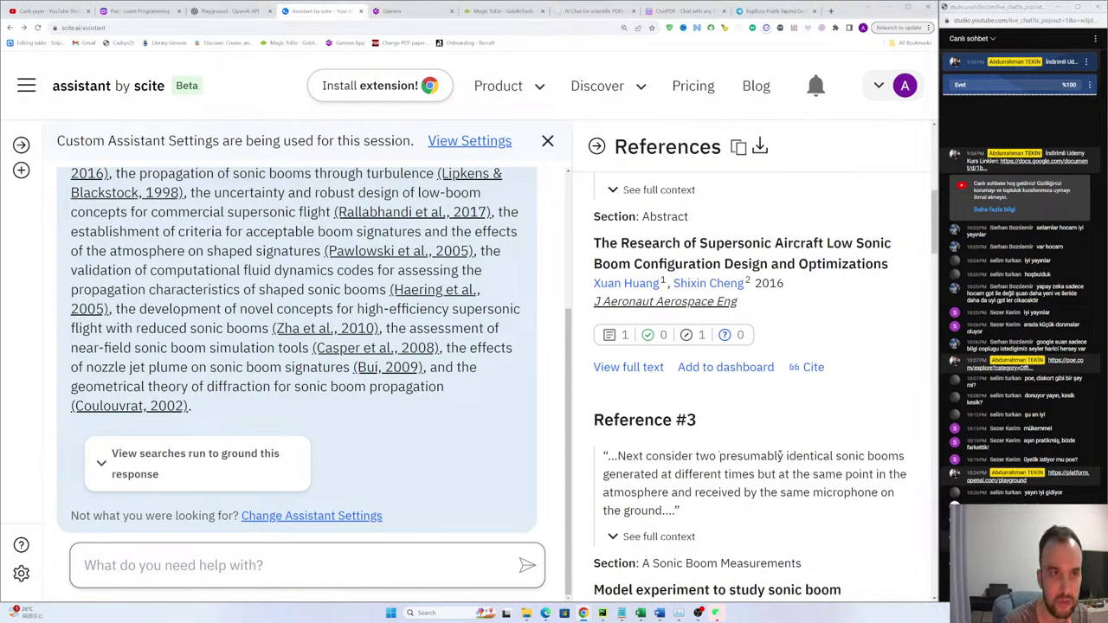
pyautogui.moveTo(208, 412); pyautogui.dragTo(275, 84)
pyautogui.click(276, 84)
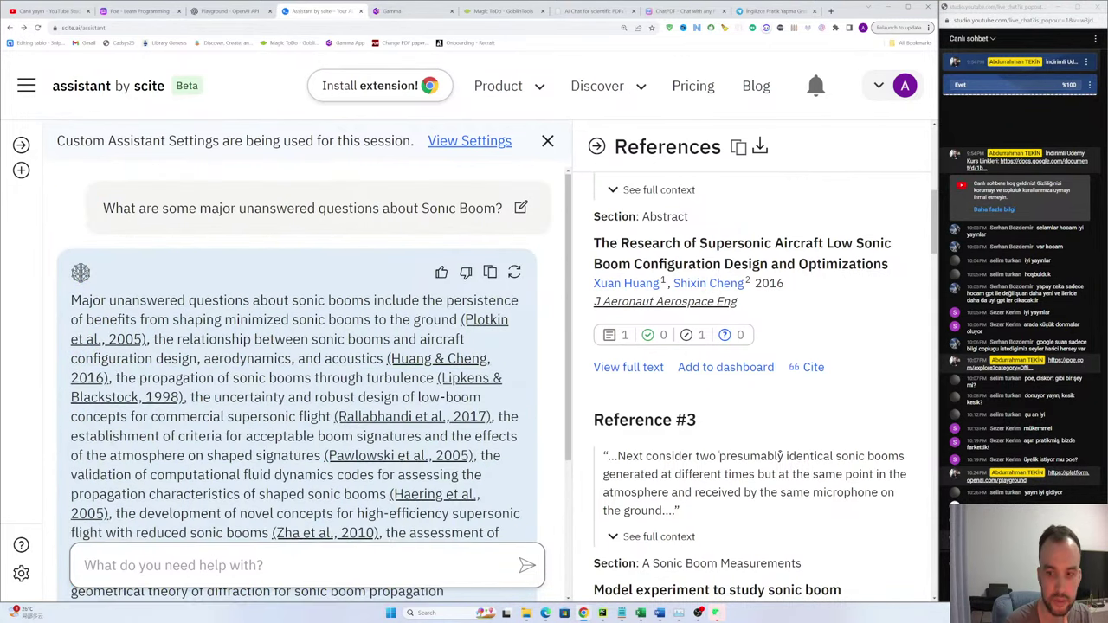
# Step: Check the live stream's status in YouTube Studio and OBS, and return to the scite assistant page
pyautogui.click(58, 12)
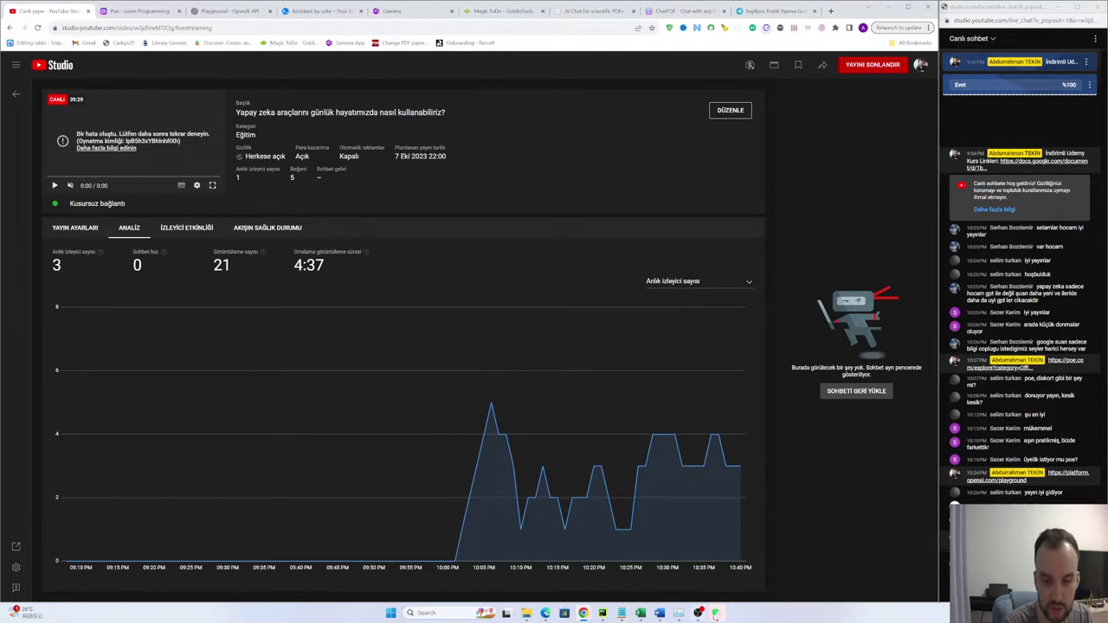
pyautogui.click(698, 613)
pyautogui.click(700, 613)
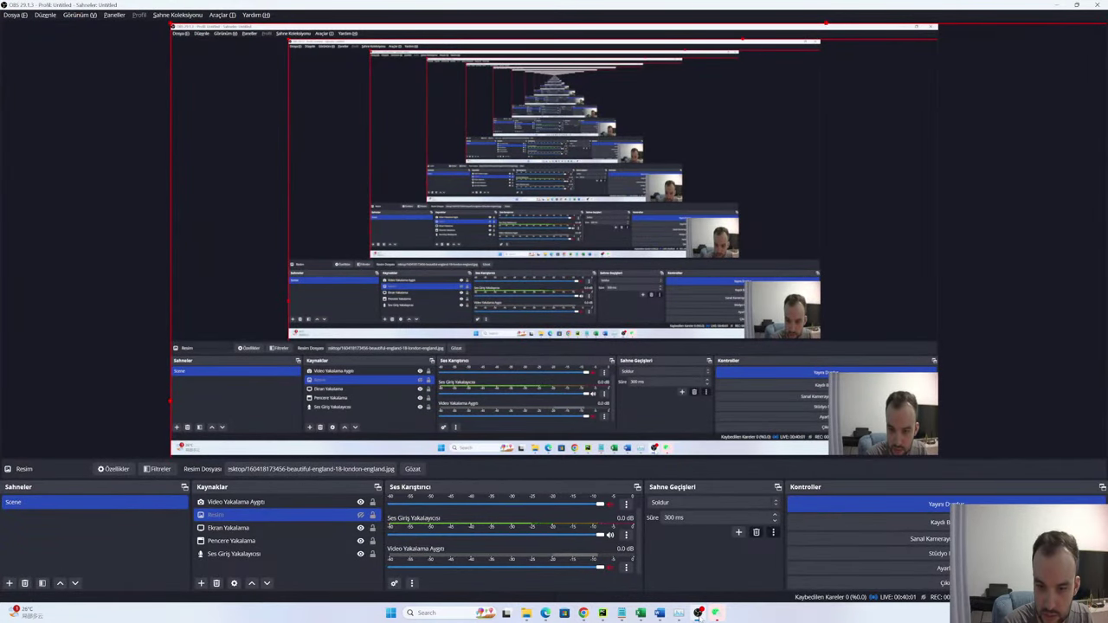
pyautogui.click(699, 613)
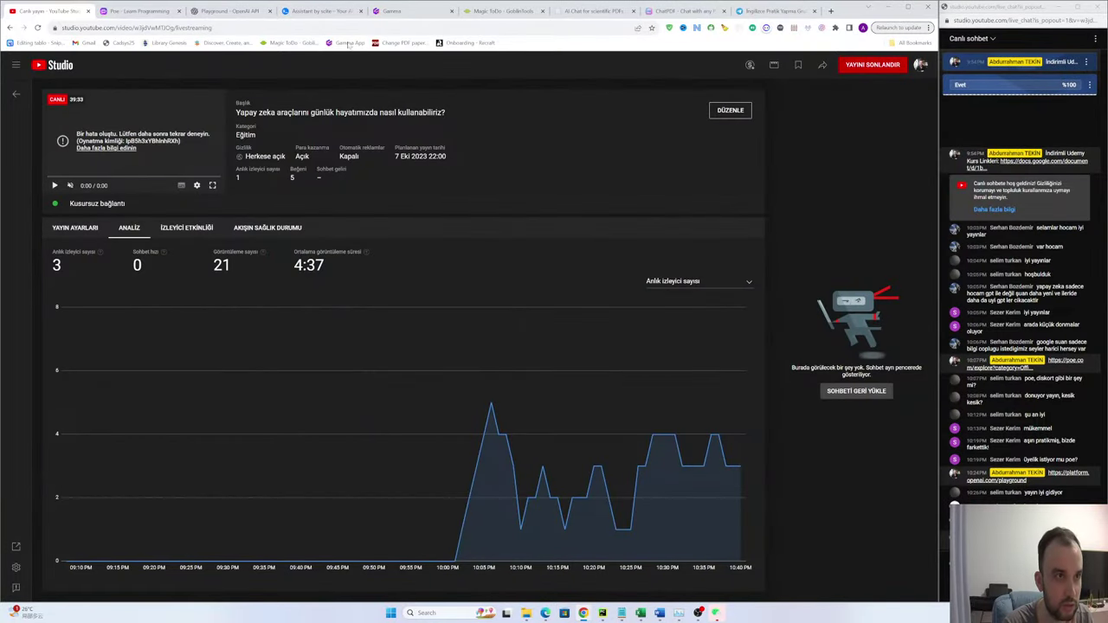
pyautogui.click(321, 11)
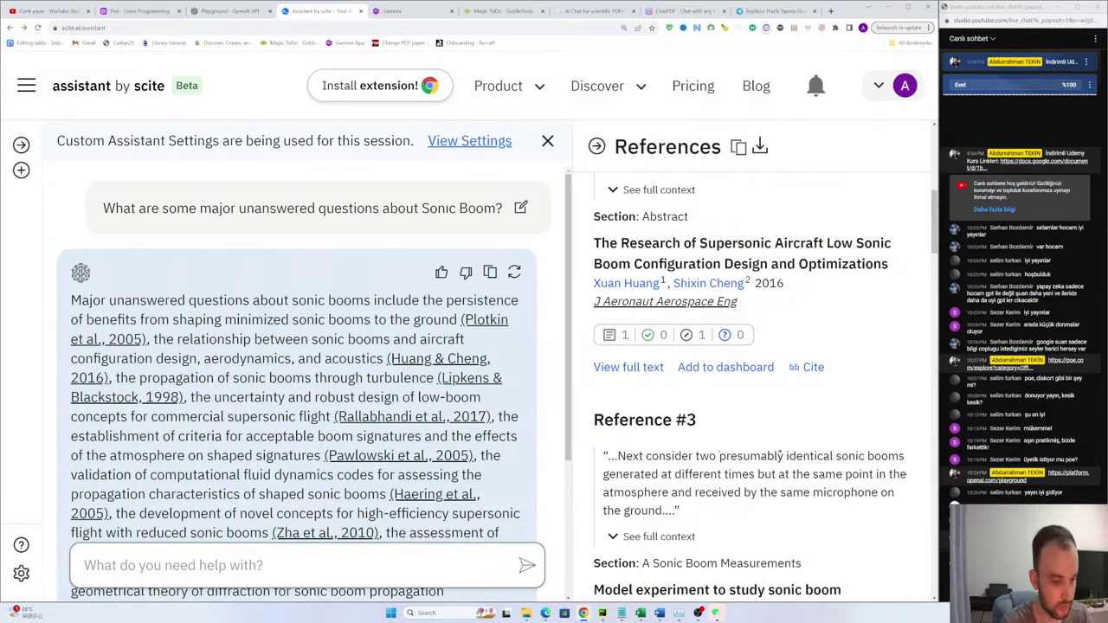
# Step: Examine the sonic boom answer with its in-text citations and the papers in the reference list
pyautogui.scroll(-4, 750, 390)
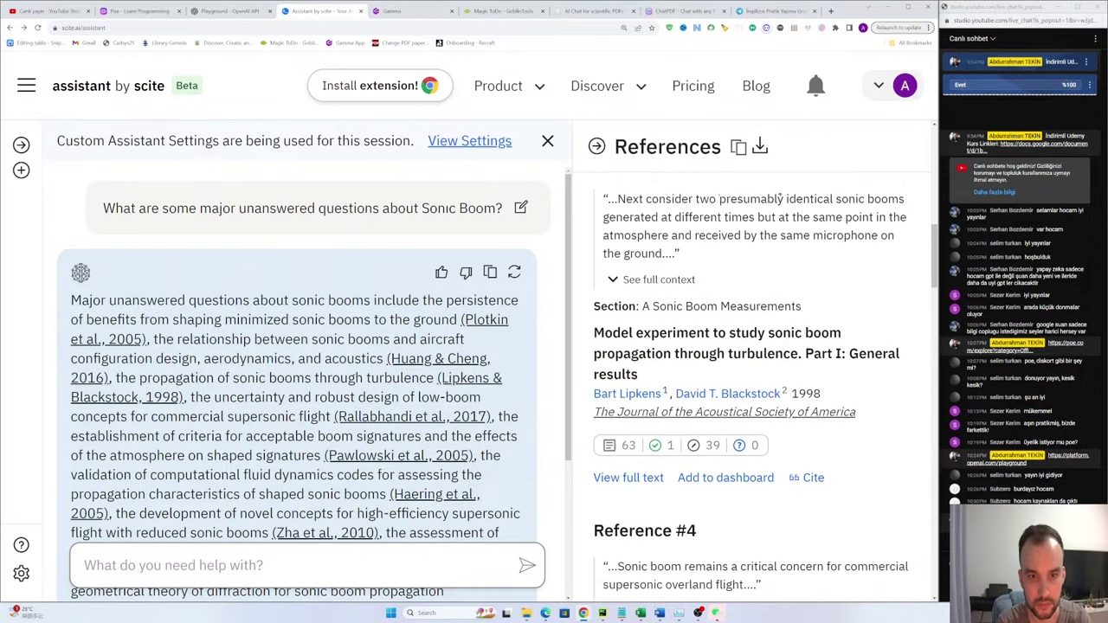
pyautogui.scroll(6, 749, 389)
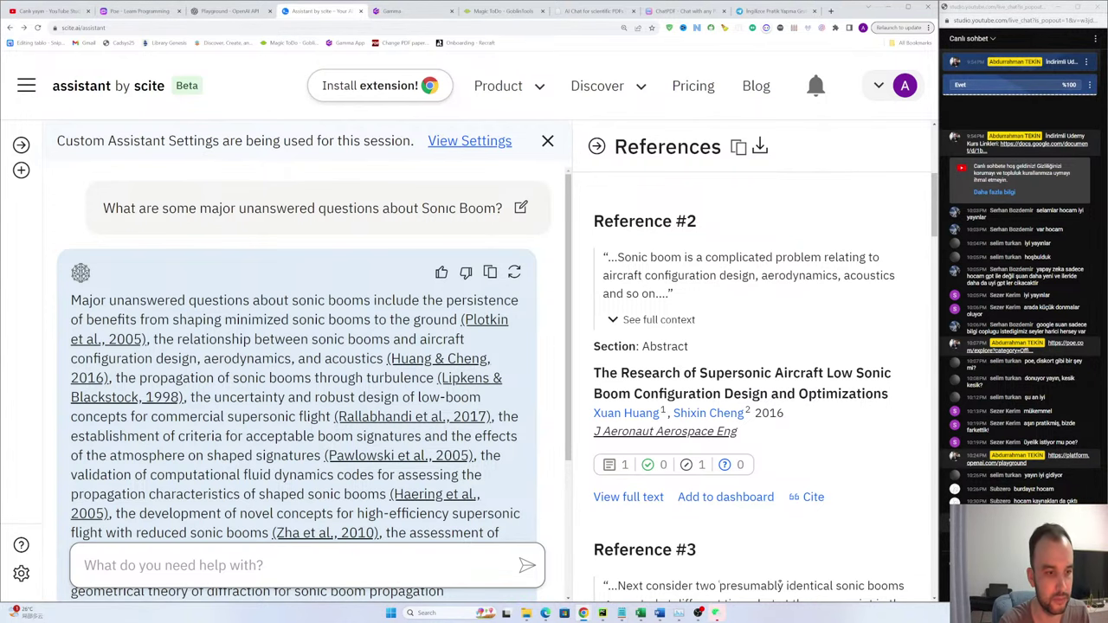
pyautogui.scroll(-5, 351, 417)
pyautogui.scroll(5, 351, 417)
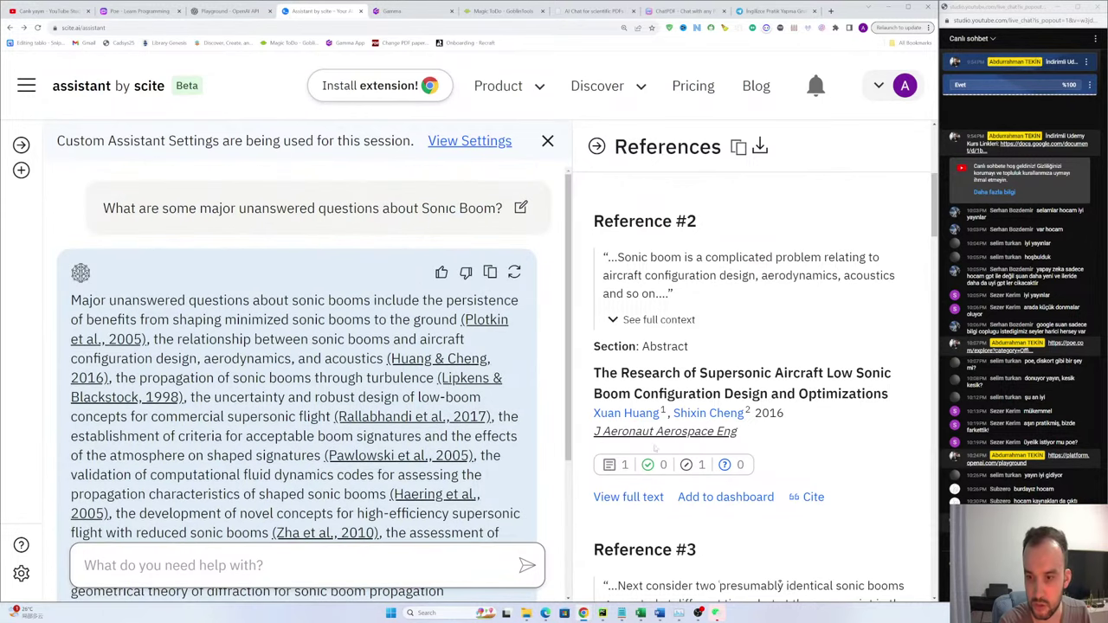
pyautogui.scroll(-3, 554, 381)
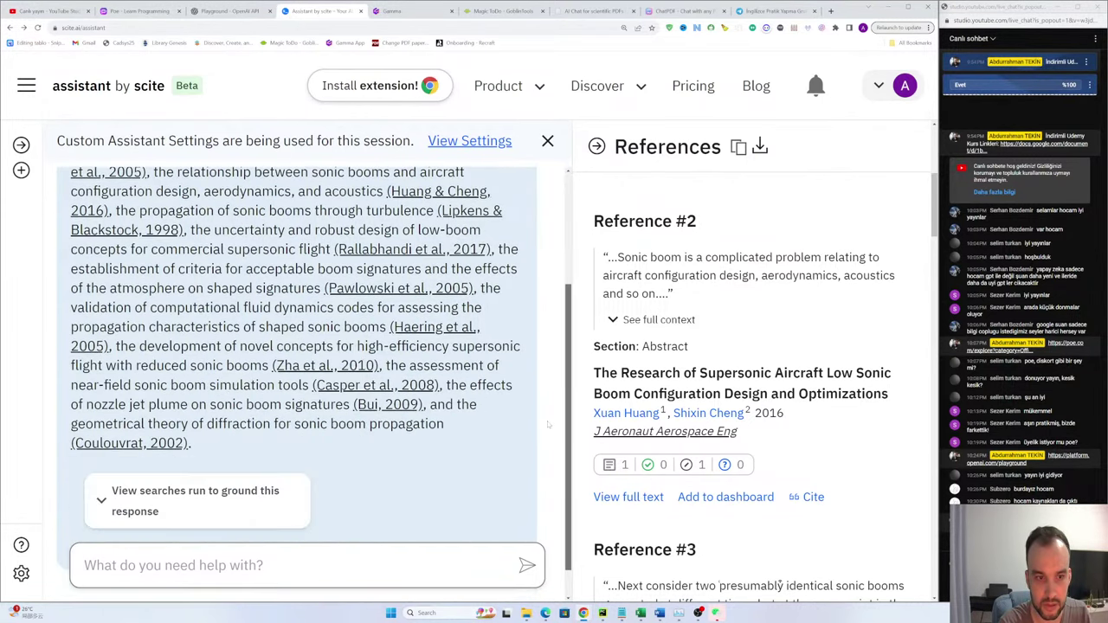
pyautogui.scroll(3, 547, 299)
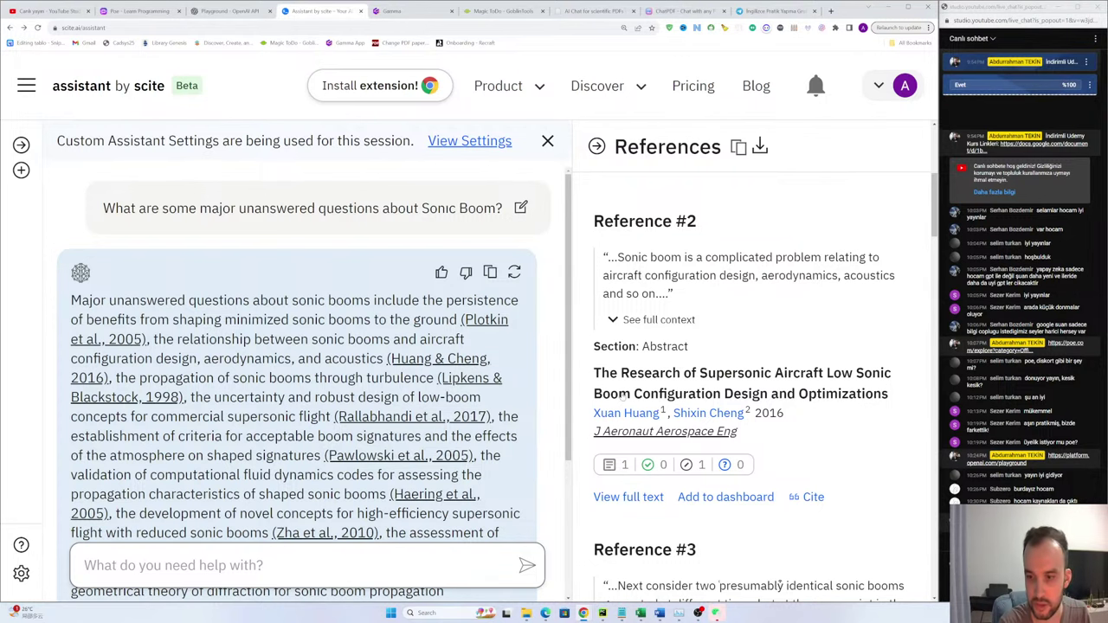
pyautogui.scroll(-3, 520, 277)
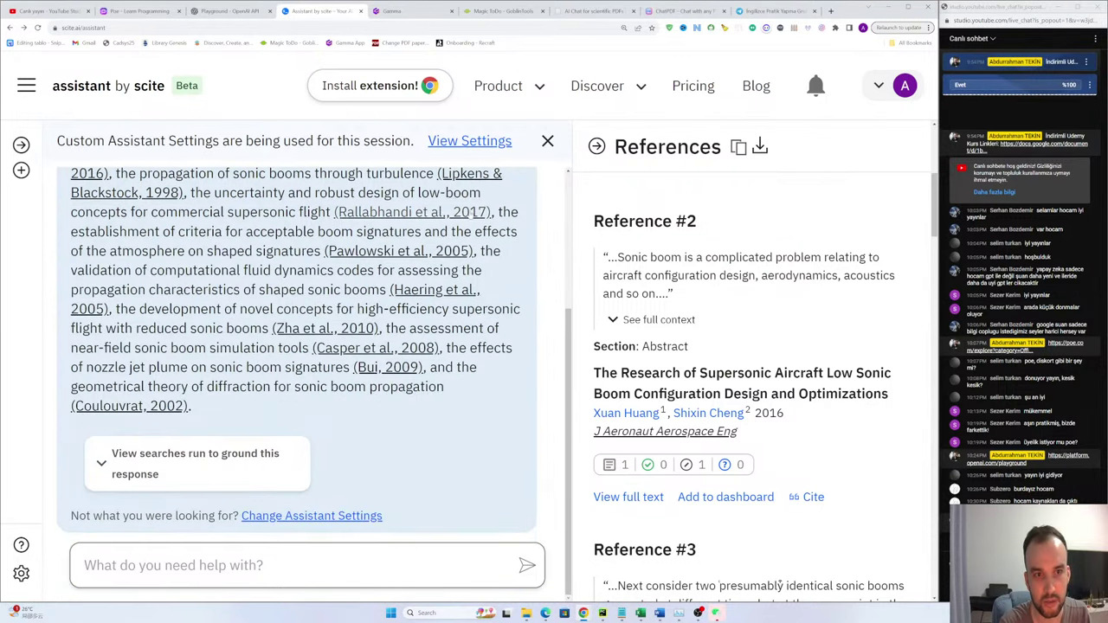
pyautogui.scroll(3, 535, 281)
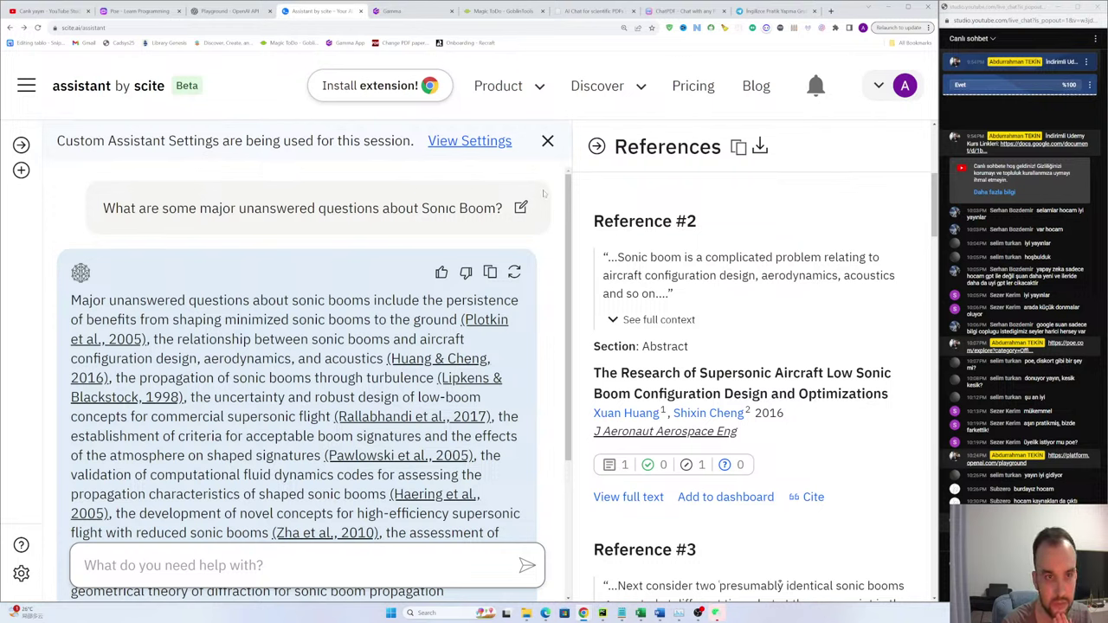
pyautogui.scroll(-1, 572, 220)
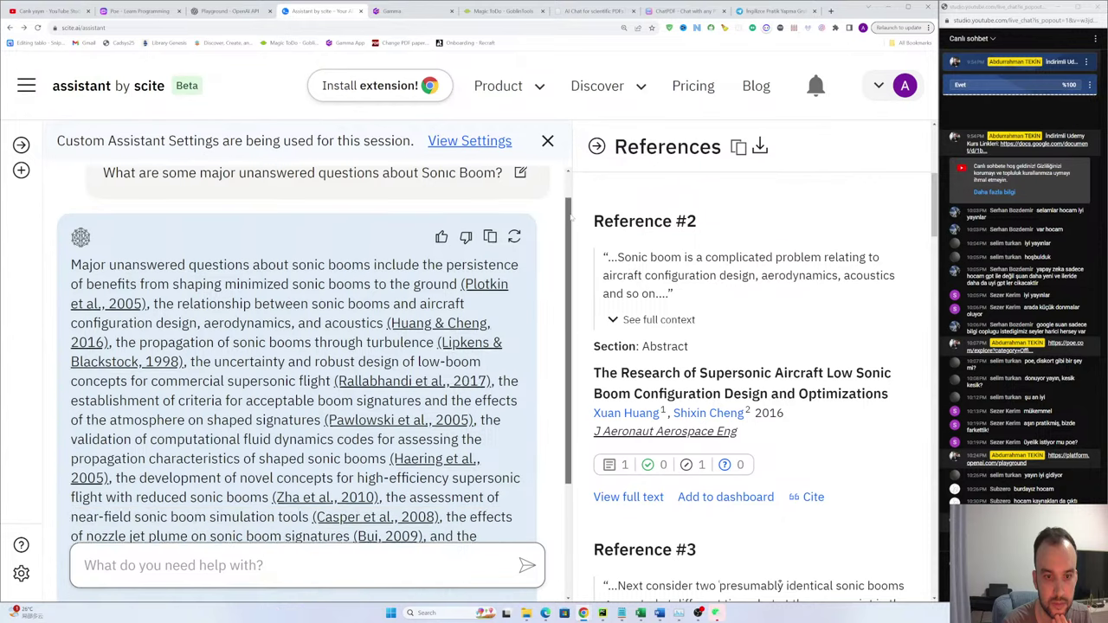
pyautogui.scroll(-3, 571, 219)
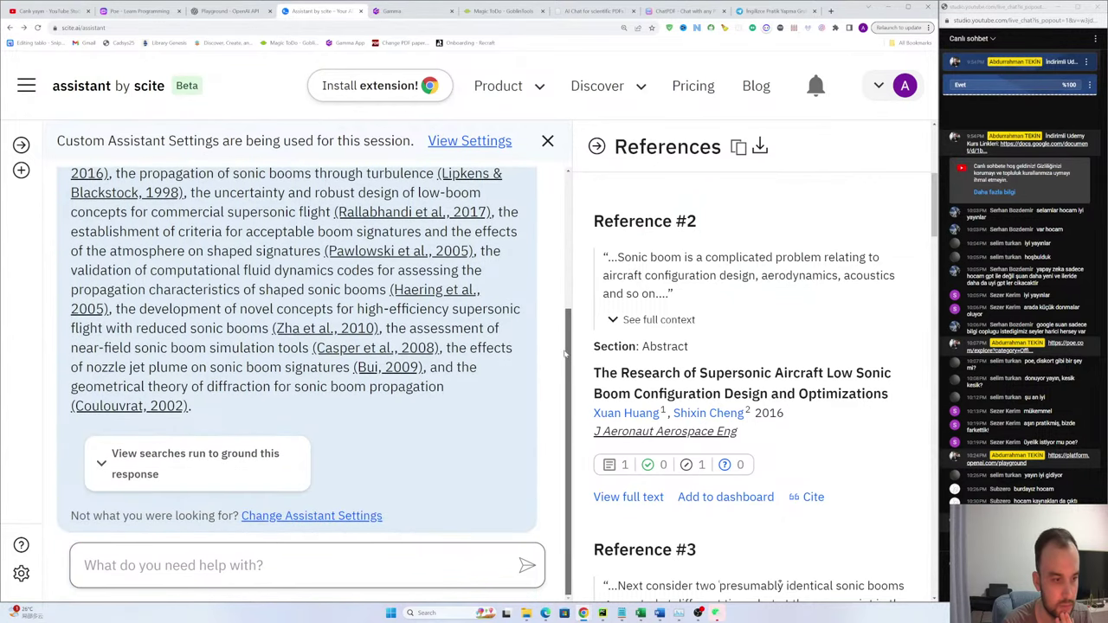
pyautogui.scroll(1, 562, 320)
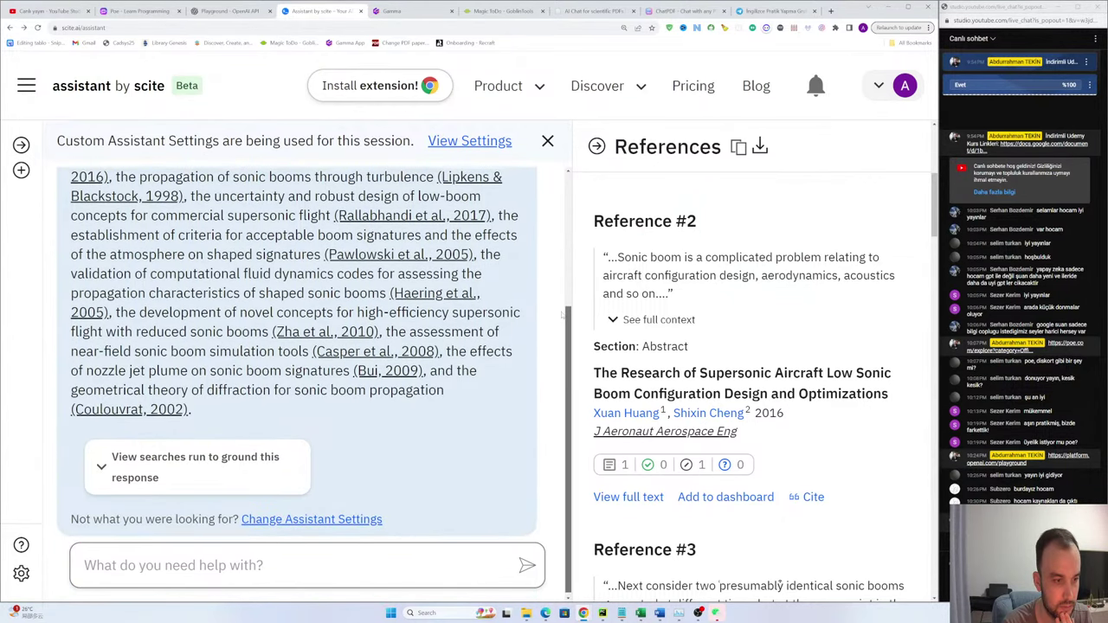
pyautogui.scroll(1, 563, 308)
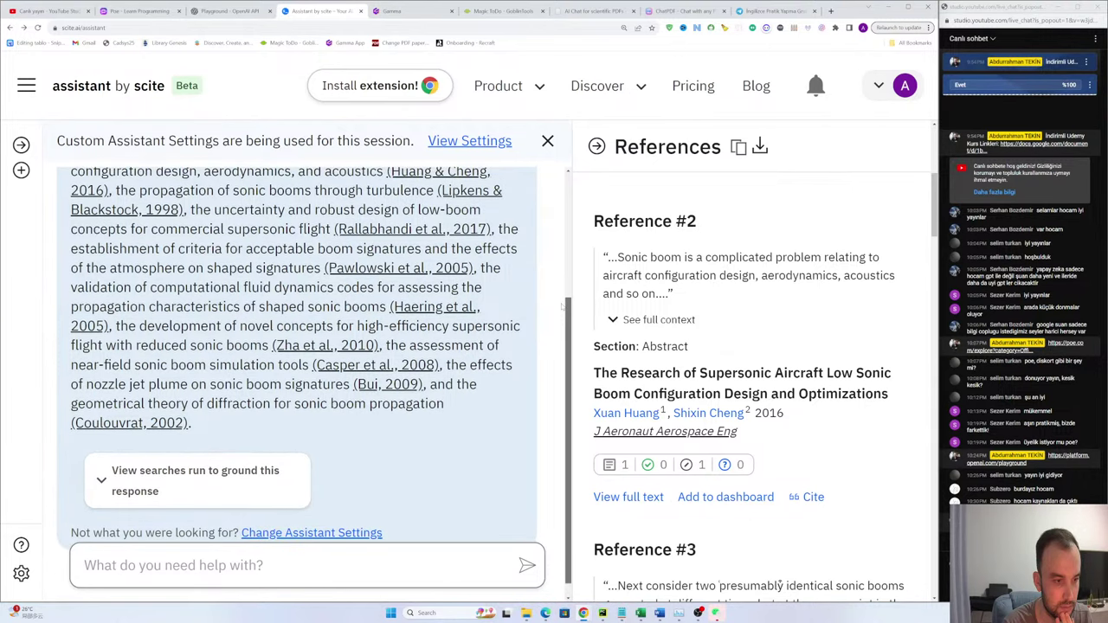
pyautogui.scroll(1, 563, 306)
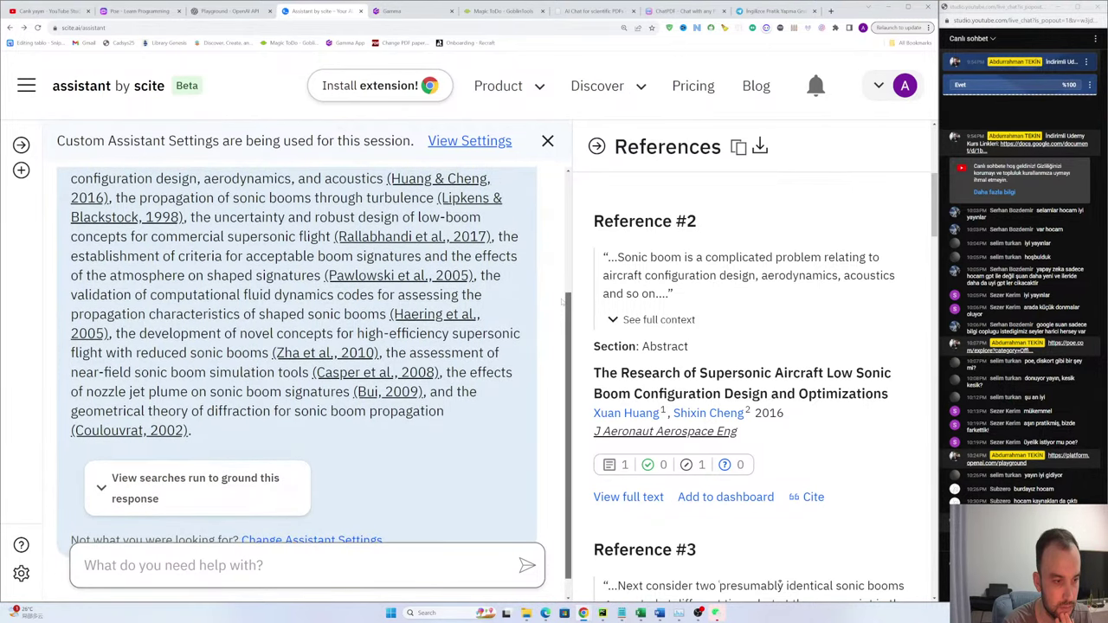
pyautogui.scroll(-1, 260, 372)
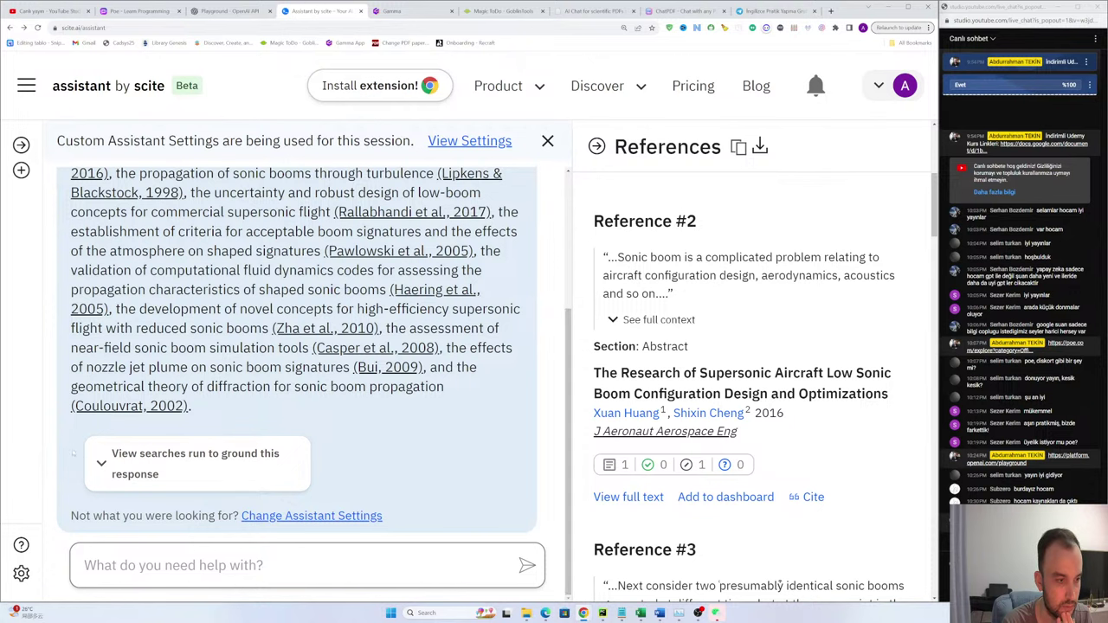
# Step: Expand the searches run to ground the response and look back over the answer and its references
pyautogui.click(101, 464)
pyautogui.scroll(-1, 168, 470)
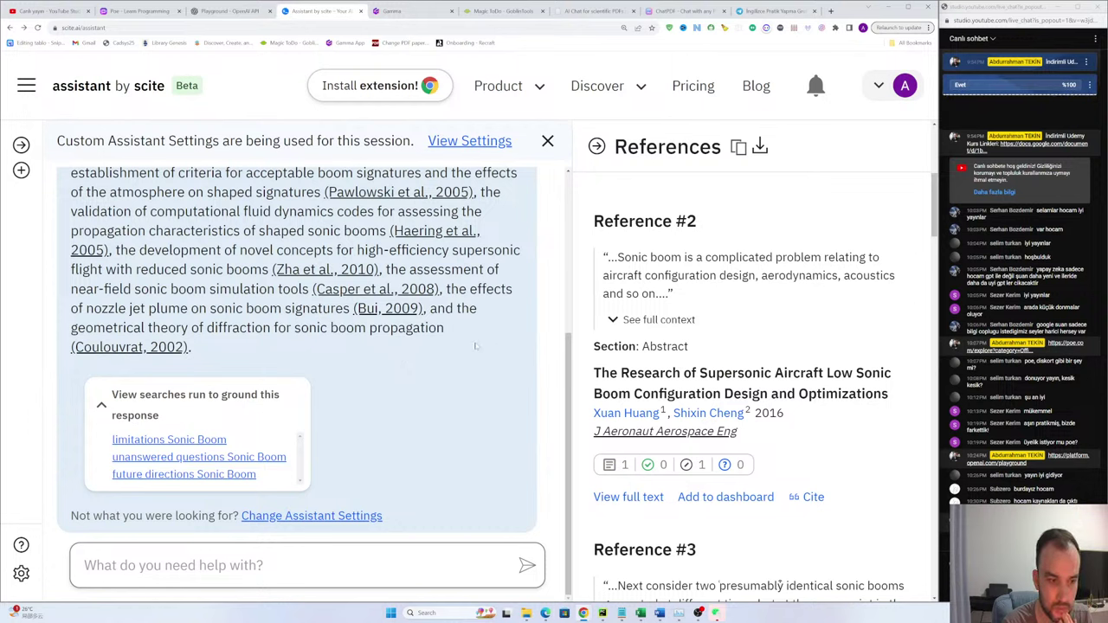
pyautogui.scroll(4, 610, 355)
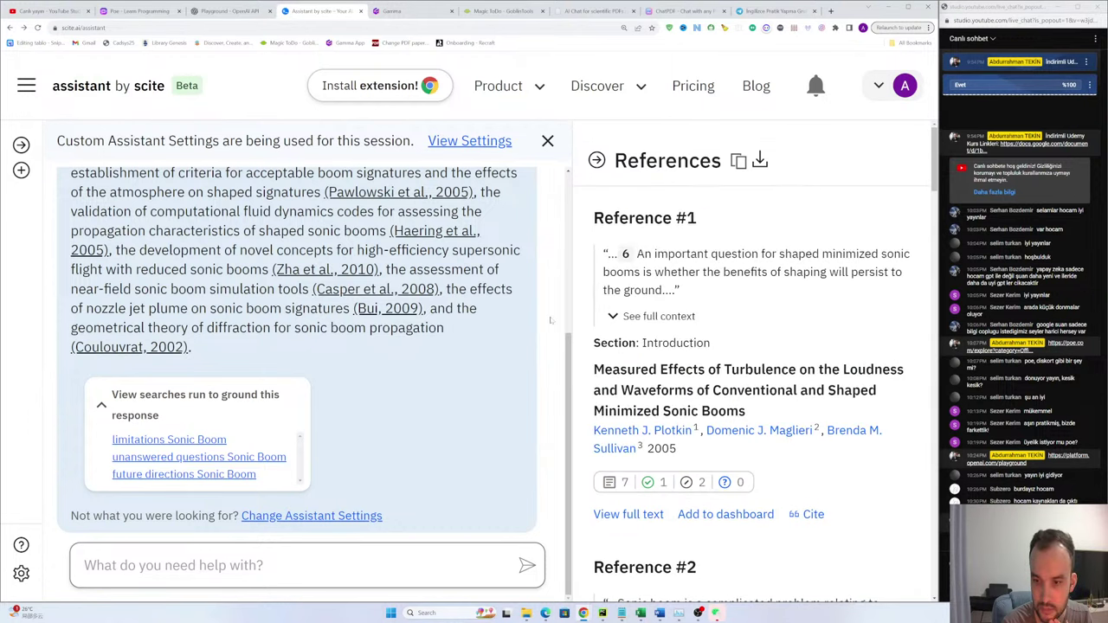
pyautogui.scroll(-3, 610, 355)
pyautogui.scroll(-3, 610, 355)
pyautogui.moveTo(561, 402); pyautogui.dragTo(586, 229)
pyautogui.scroll(3, 803, 357)
pyautogui.scroll(1, 415, 372)
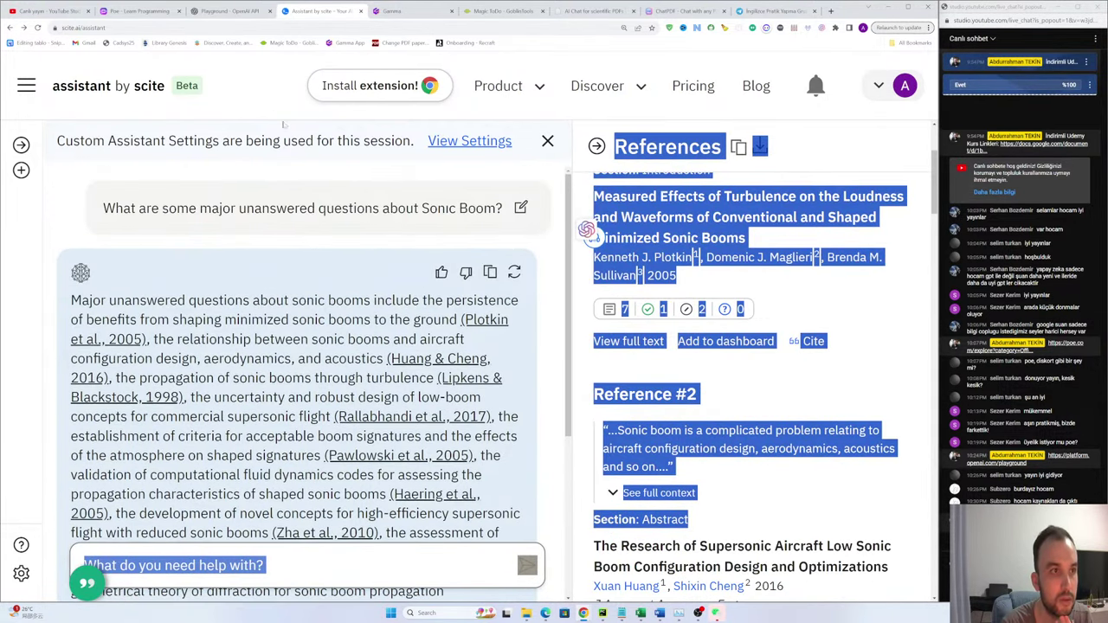
# Step: Switch to the Gamma page and select its web address for sharing in the live chat
pyautogui.click(405, 13)
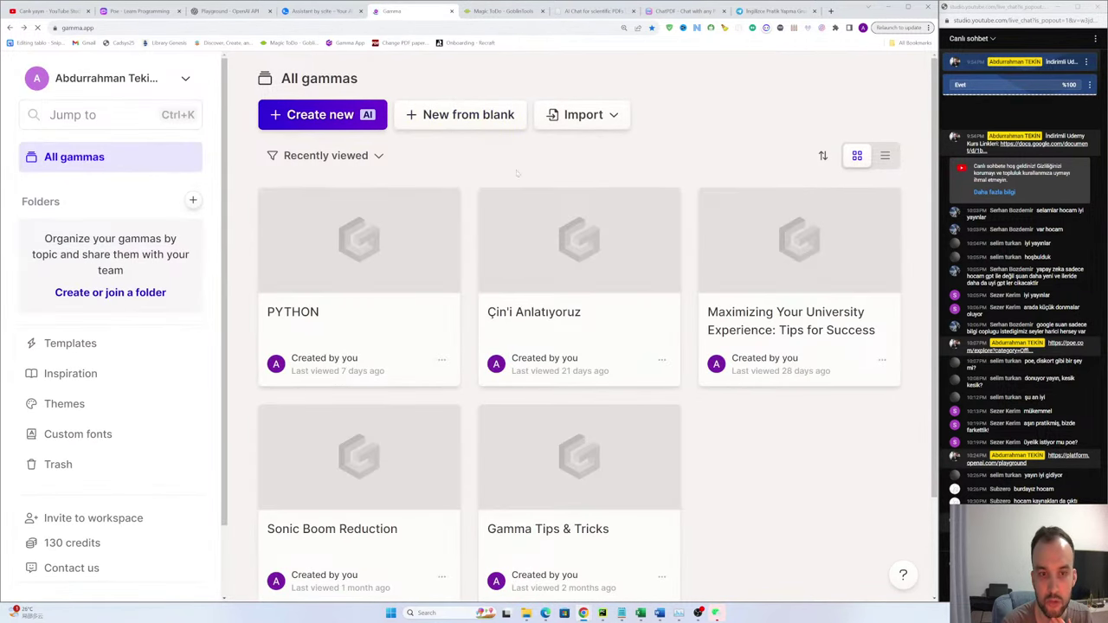
pyautogui.click(146, 28)
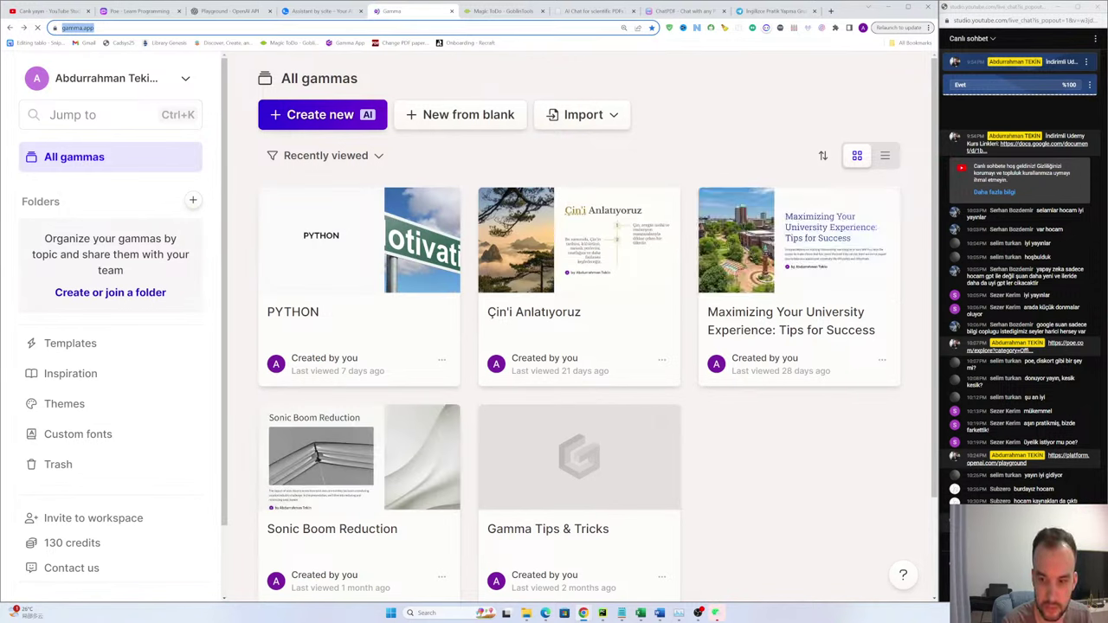
pyautogui.hotkey('alt', 'Tab')
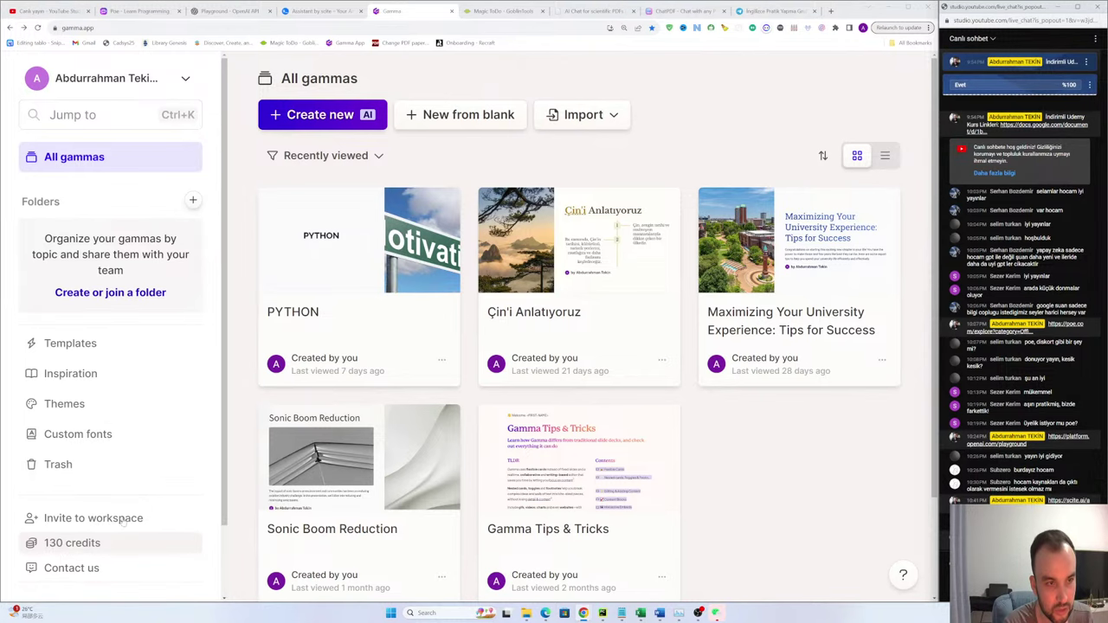
# Step: Create a new gamma with AI, using Generate from a topic and choosing Presentation as the type
pyautogui.click(347, 121)
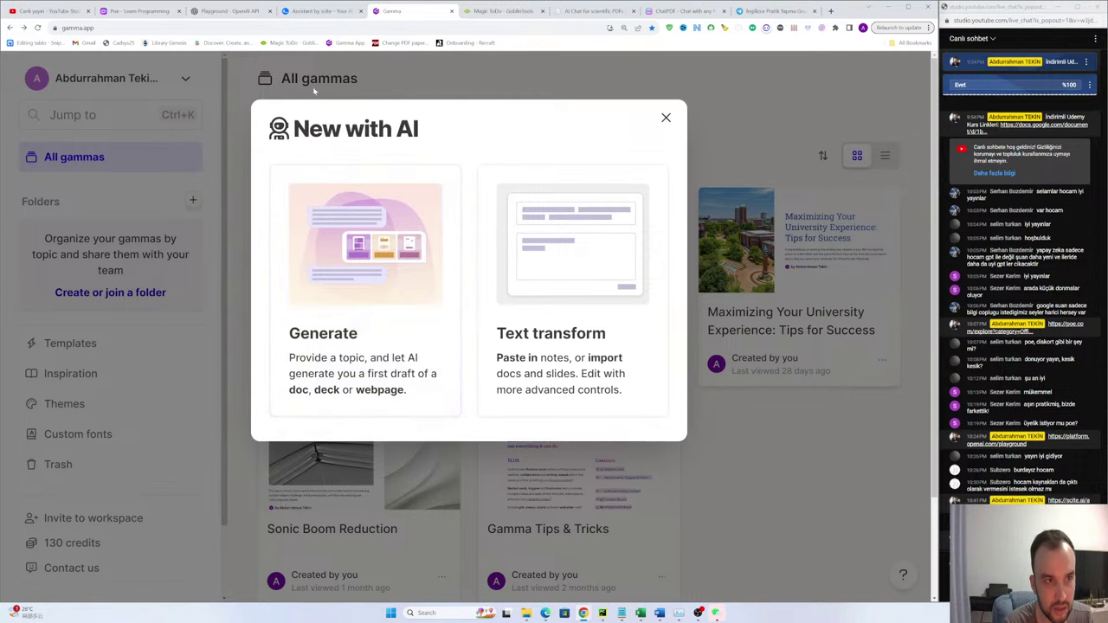
pyautogui.click(366, 321)
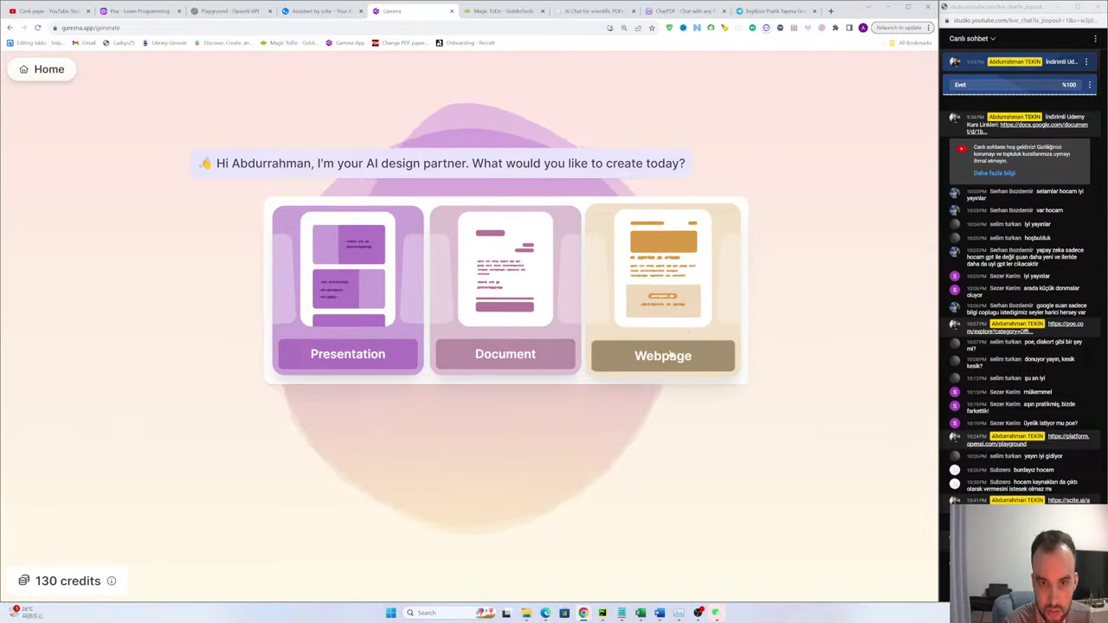
pyautogui.click(348, 249)
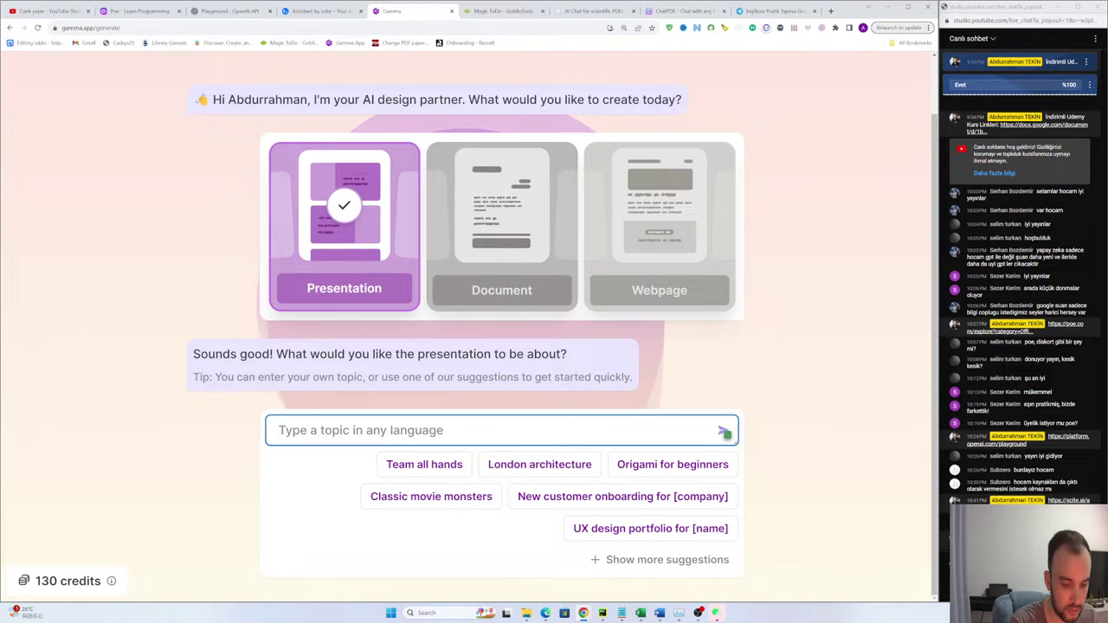
pyautogui.write('i')
pyautogui.press('BackSpace')
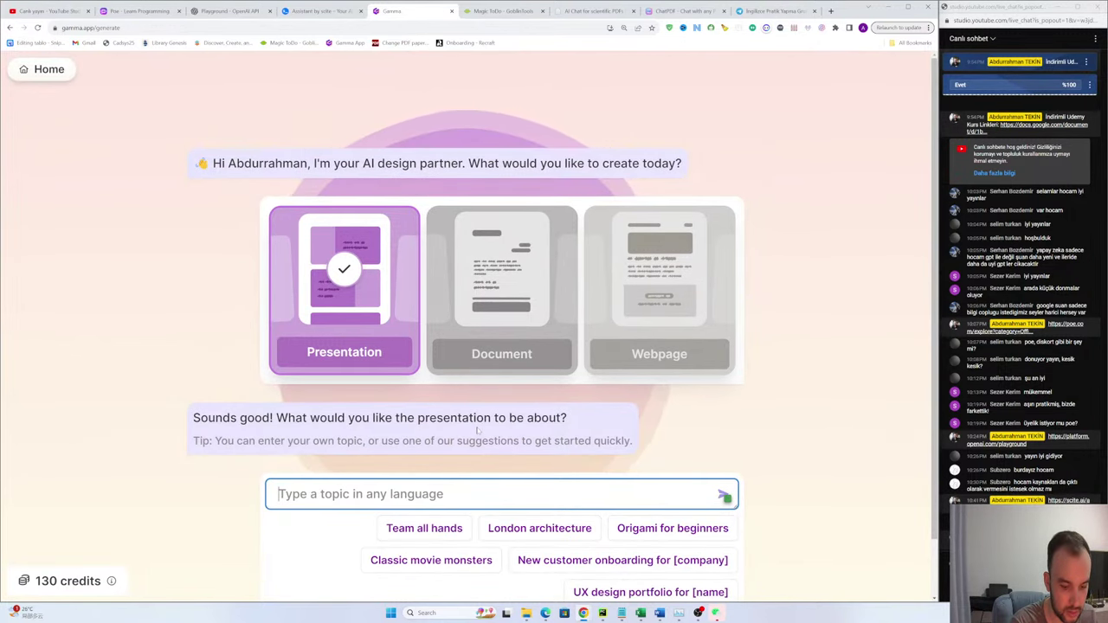
pyautogui.write('iNGİLİZ')
pyautogui.press('BackSpace')
pyautogui.press('BackSpace')
pyautogui.press('BackSpace')
pyautogui.press('BackSpace')
pyautogui.press('BackSpace')
pyautogui.press('BackSpace')
pyautogui.press('BackSpace')
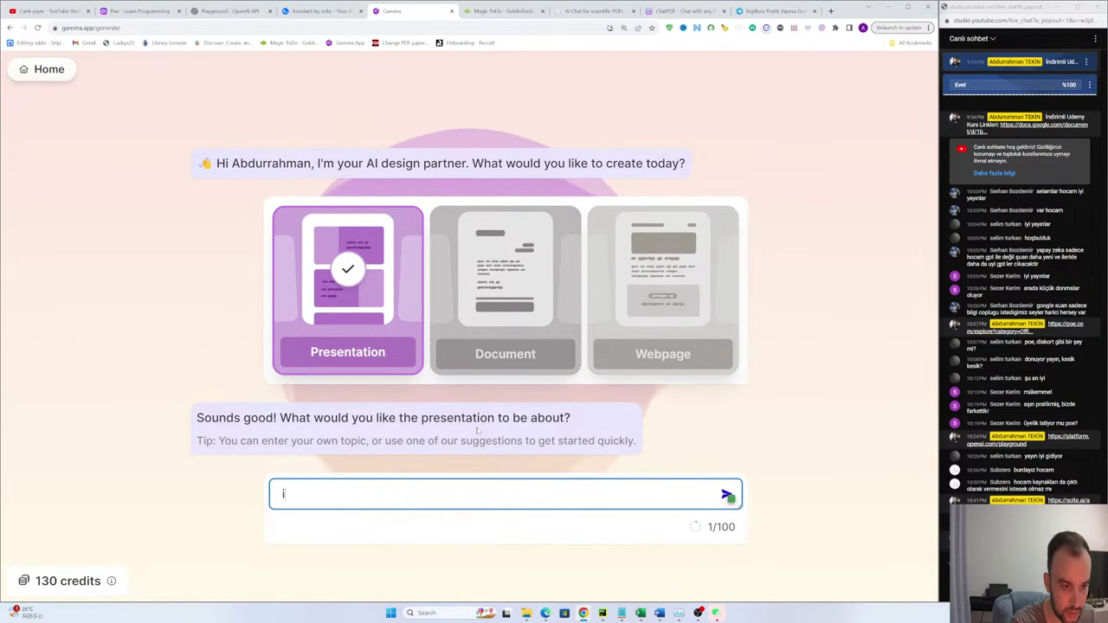
# Step: Enter the presentation topic "İngilizce öğrenem metodlarıyla ilgili bir sunum hazırla." and submit it to generate an outline
pyautogui.write('ilizce öğrenem')
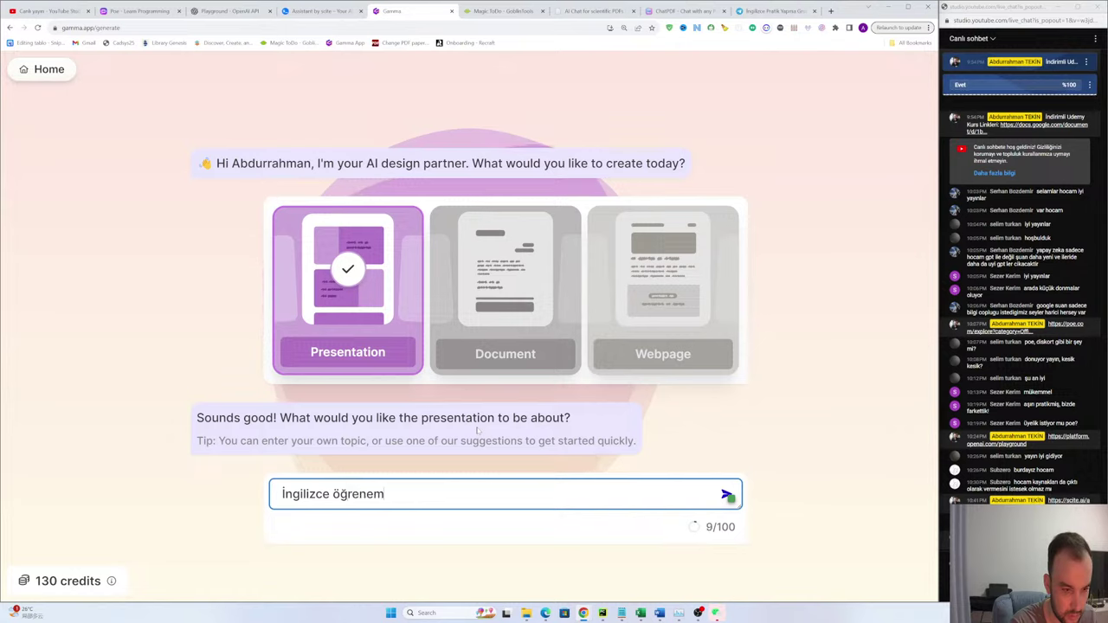
pyautogui.write('ngilizce öğrenem meto')
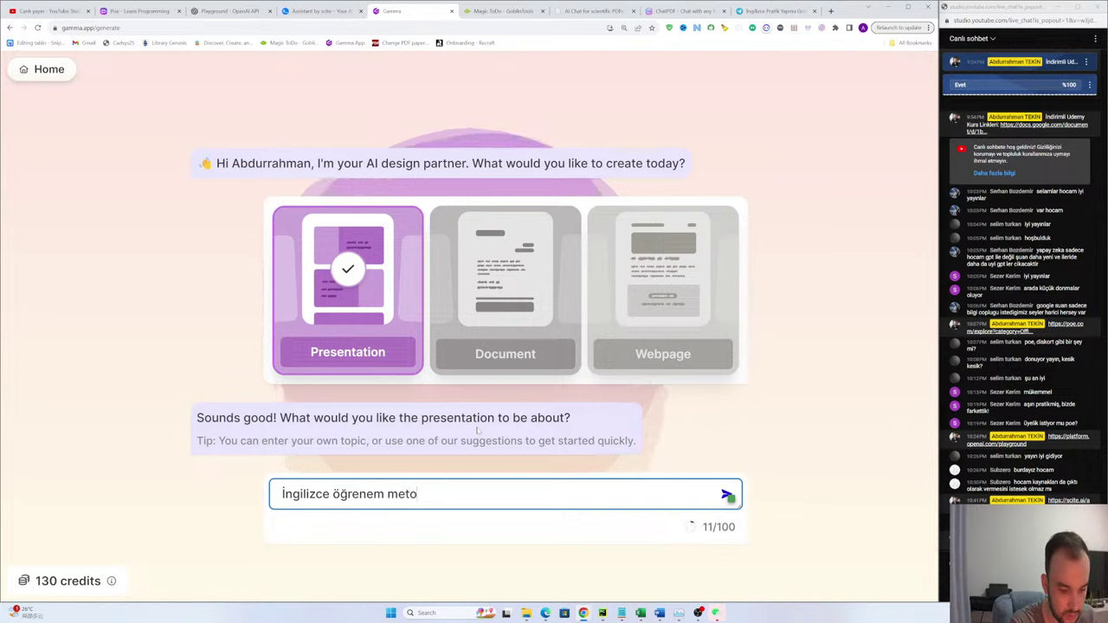
pyautogui.write('dlarıyla ilgili bir S')
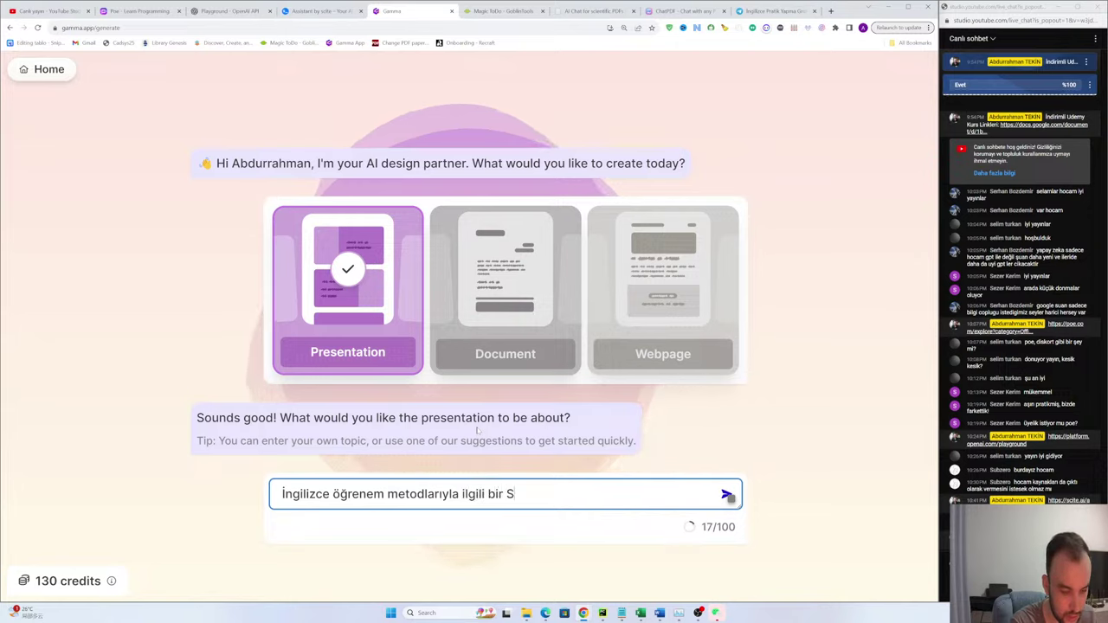
pyautogui.press('BackSpace')
pyautogui.write('s')
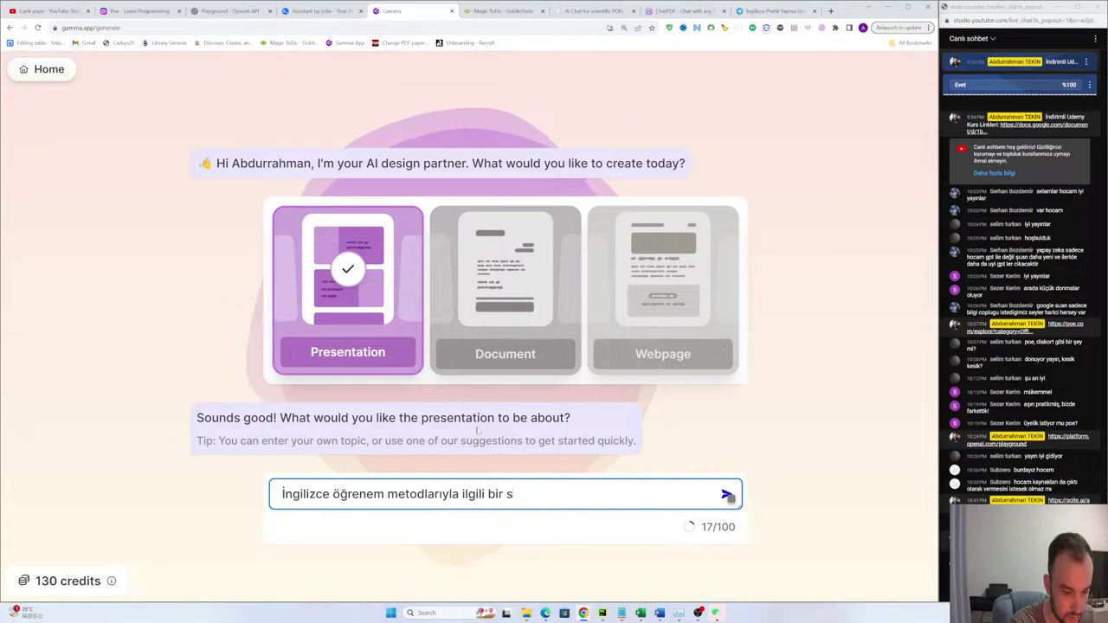
pyautogui.write('unum hazırla')
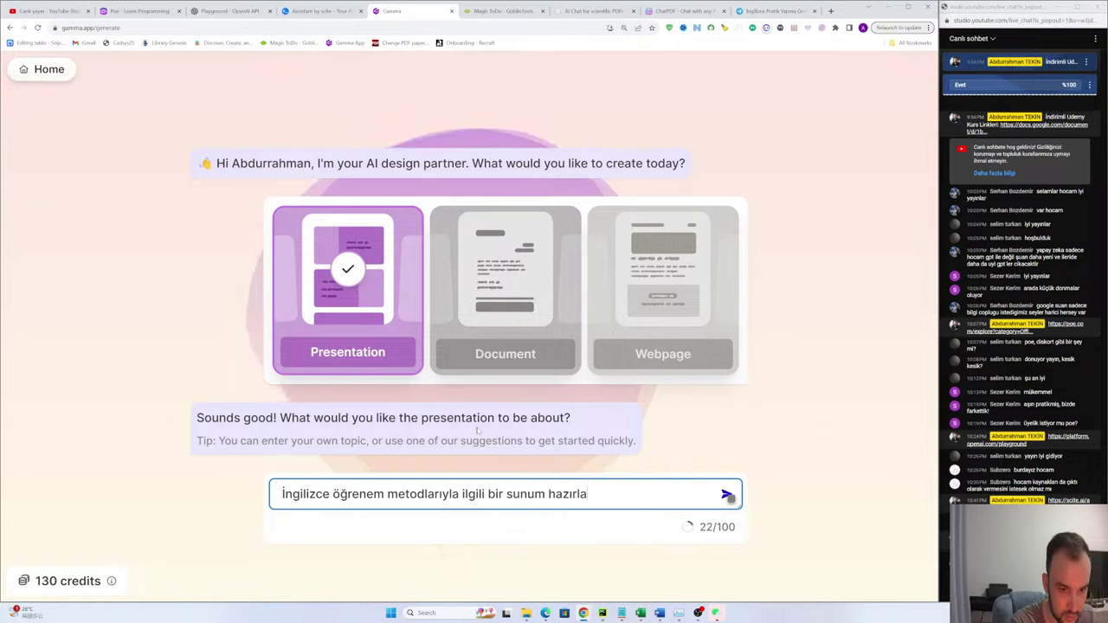
pyautogui.write('.')
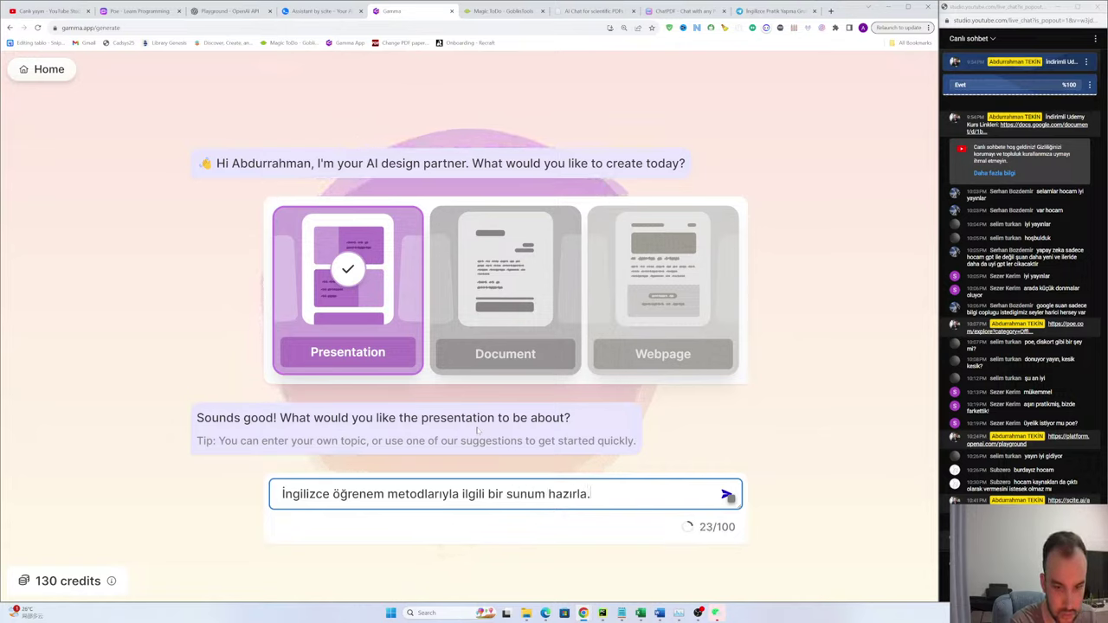
pyautogui.press('Return')
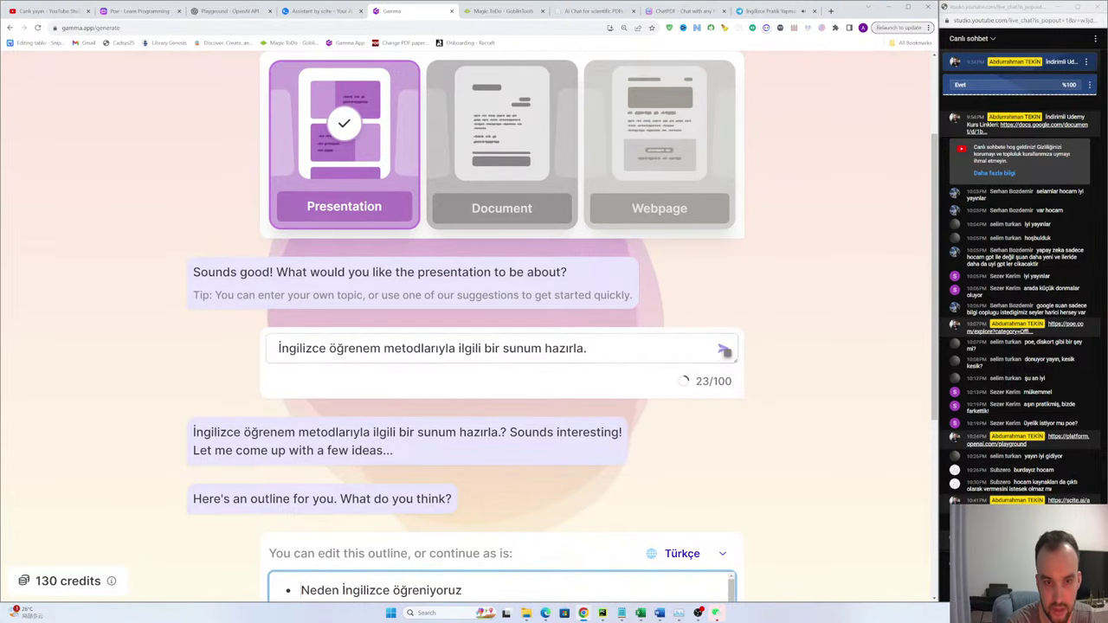
# Step: Look over the submitted presentation topic and skim the generated Turkish outline
pyautogui.moveTo(589, 348); pyautogui.dragTo(245, 355)
pyautogui.scroll(-3, 136, 371)
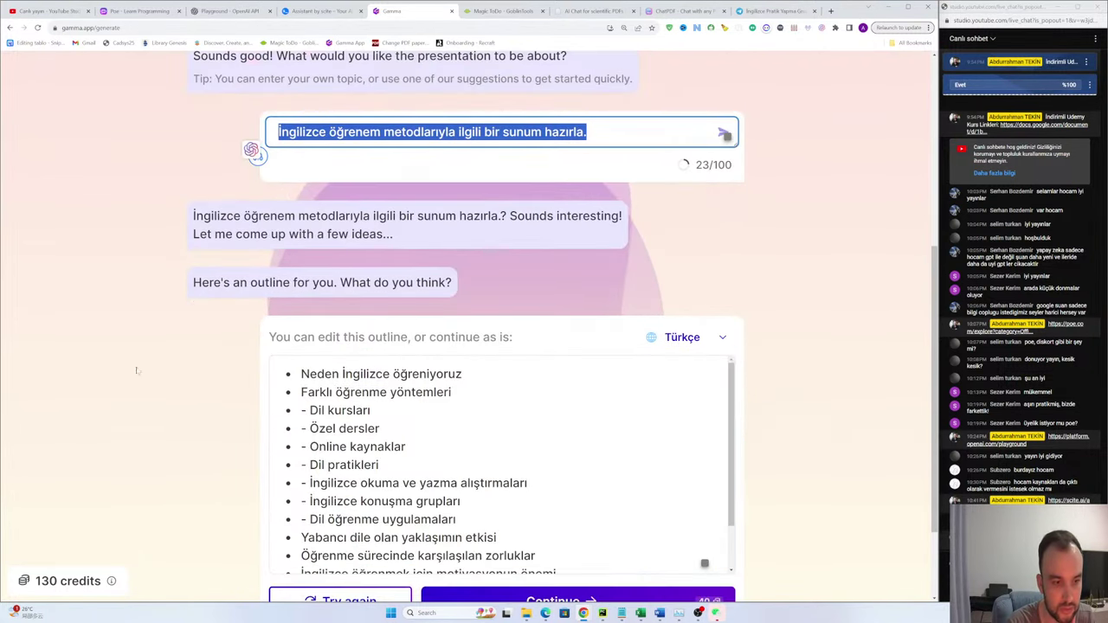
pyautogui.scroll(1, 468, 326)
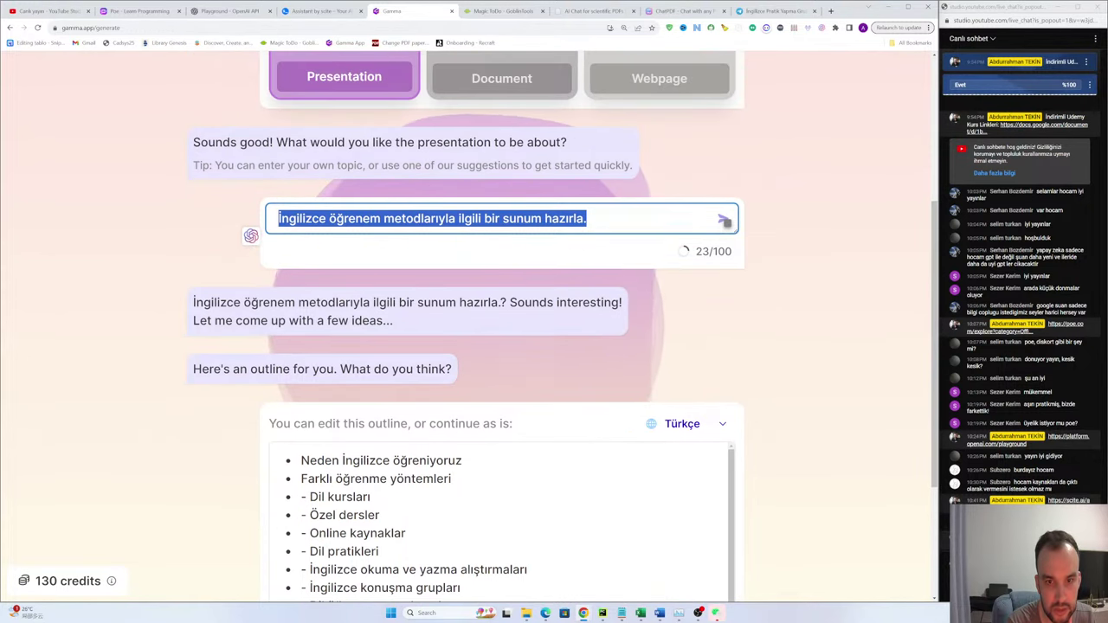
pyautogui.scroll(-3, 467, 327)
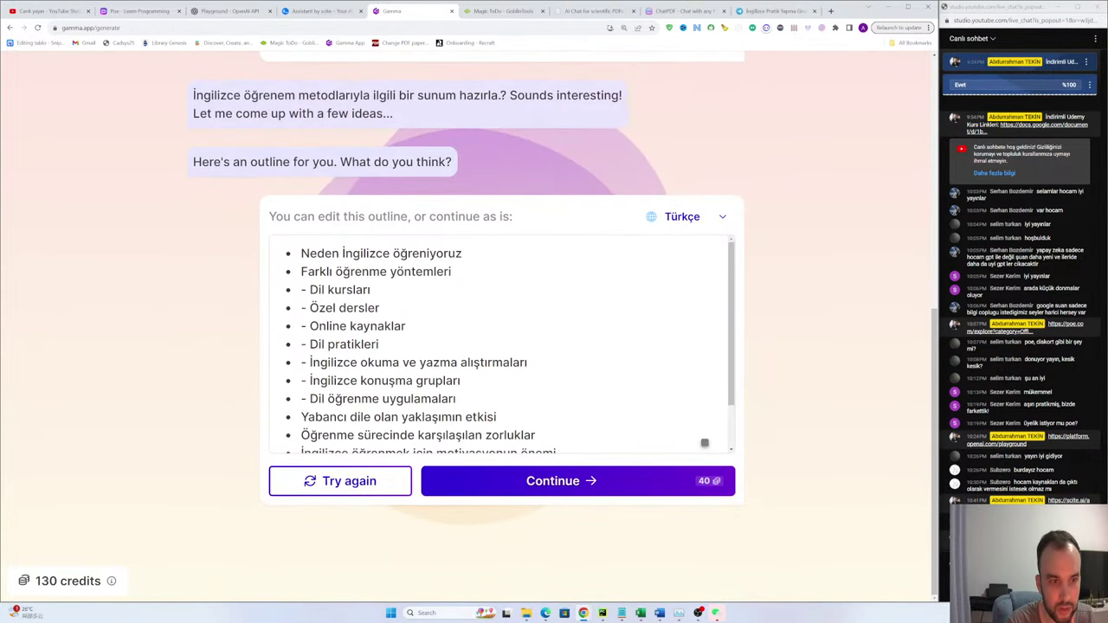
pyautogui.moveTo(300, 253); pyautogui.dragTo(536, 435)
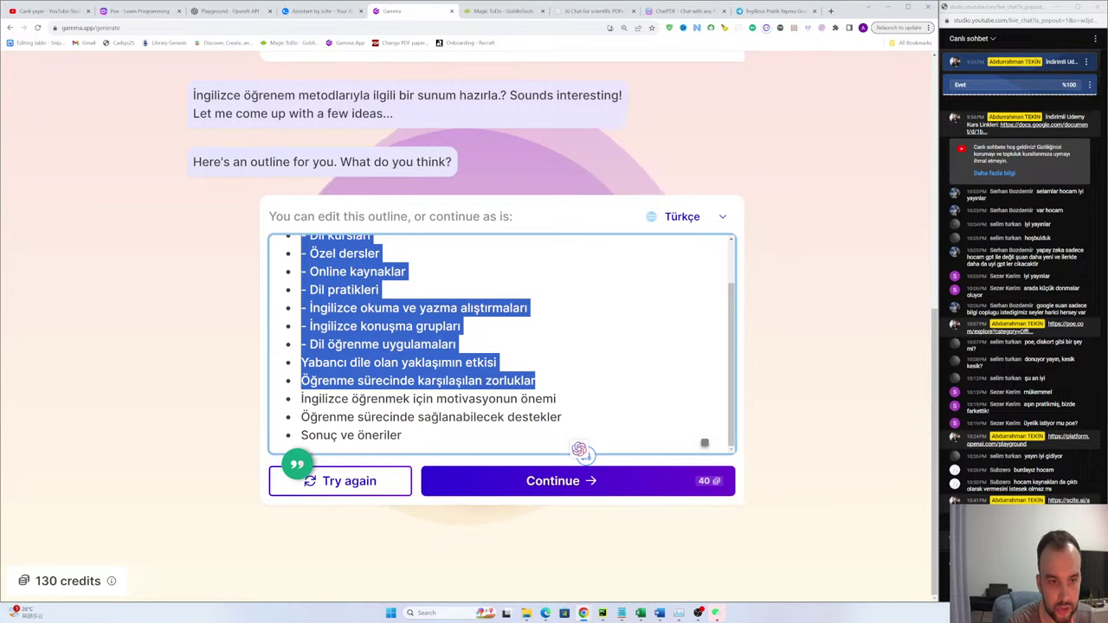
pyautogui.click(536, 416)
pyautogui.scroll(1, 501, 344)
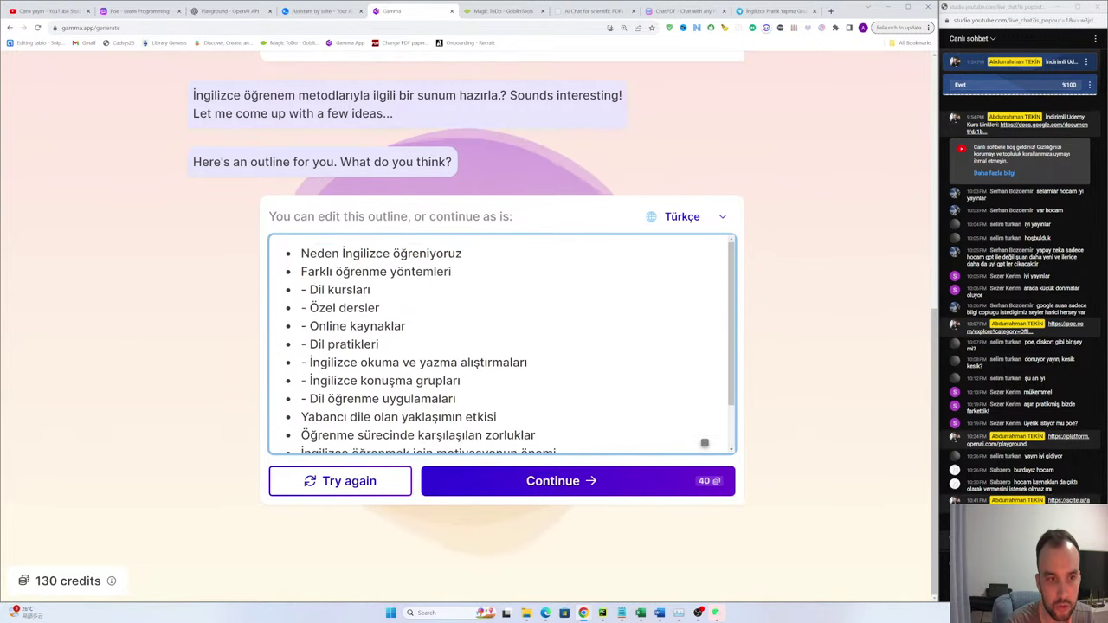
# Step: Read the outline entries one by one from "Neden İngilizce öğreniyoruz" through "Dil öğrenme uygulamaları"
pyautogui.moveTo(308, 253)
pyautogui.mouseDown()
pyautogui.moveTo(463, 258)
pyautogui.moveTo(300, 254)
pyautogui.mouseUp()
pyautogui.click(379, 308)
pyautogui.click(312, 272)
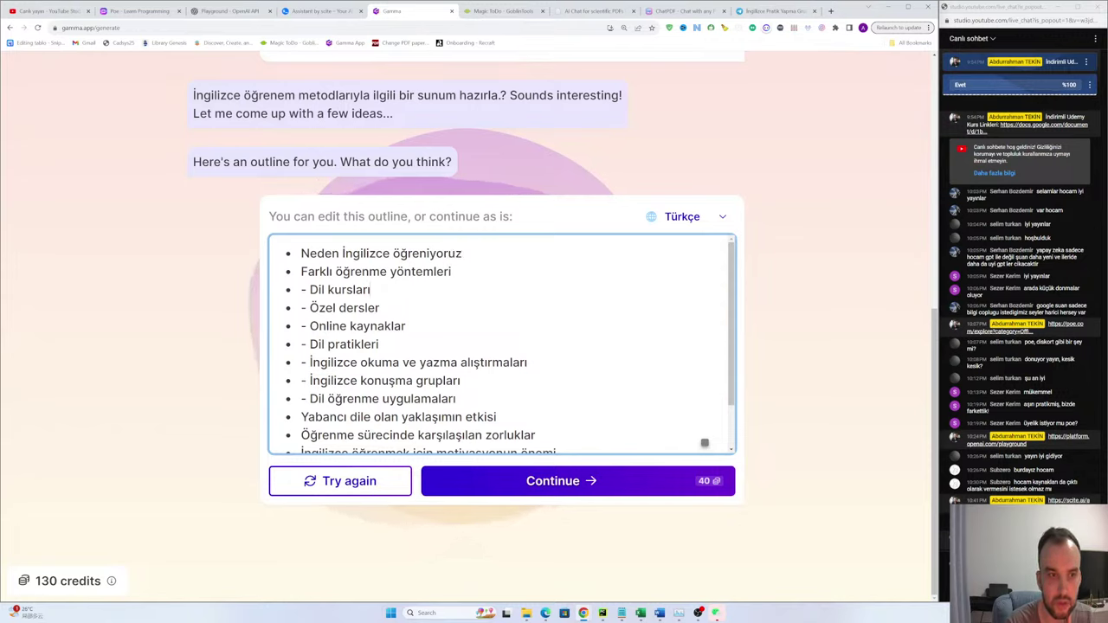
pyautogui.moveTo(461, 253); pyautogui.dragTo(301, 254)
pyautogui.click(312, 271)
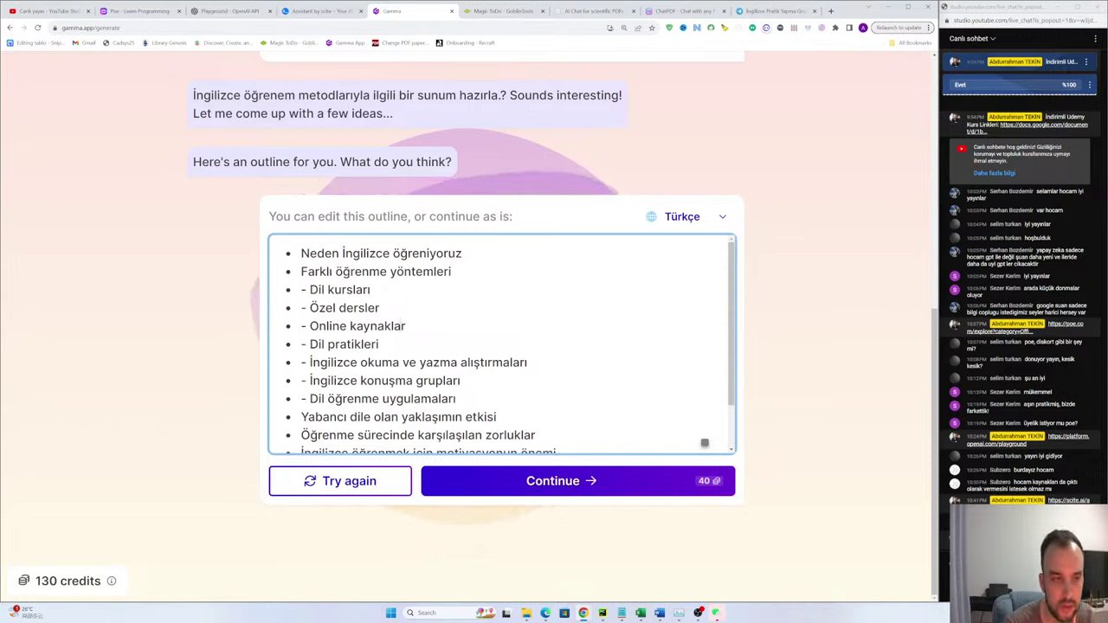
pyautogui.moveTo(451, 271); pyautogui.dragTo(300, 271)
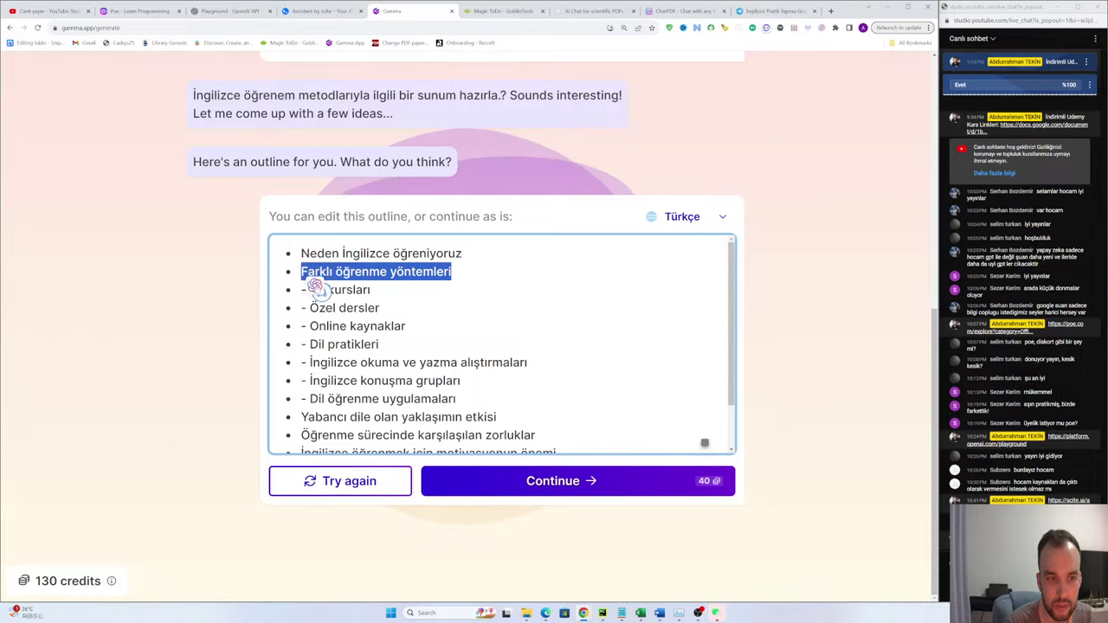
pyautogui.moveTo(371, 290); pyautogui.dragTo(310, 289)
pyautogui.moveTo(381, 308); pyautogui.dragTo(310, 309)
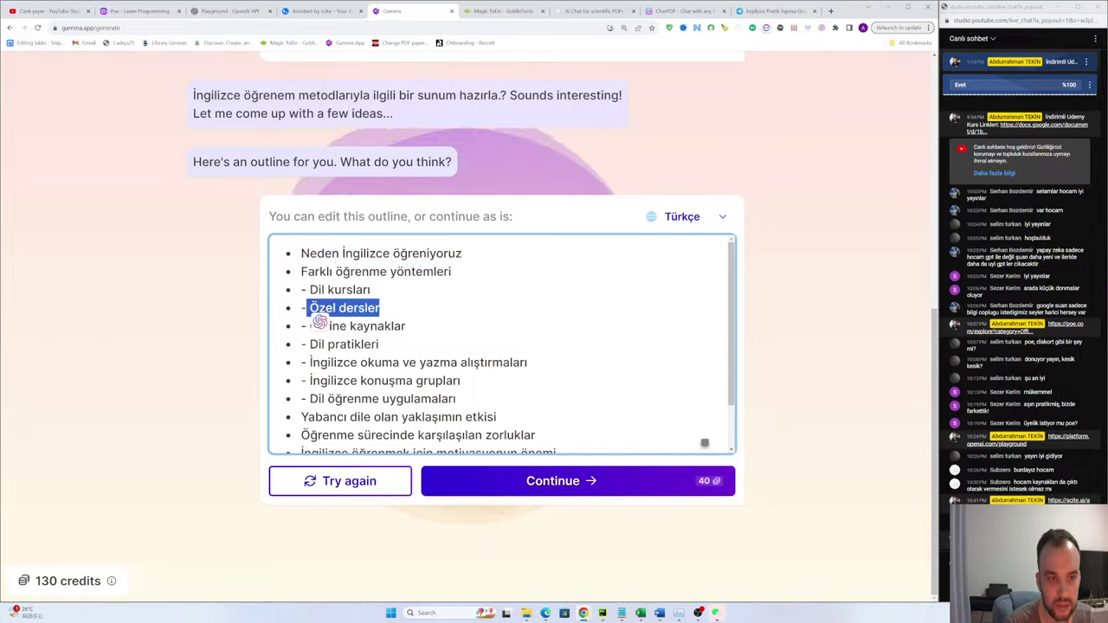
pyautogui.moveTo(405, 325); pyautogui.dragTo(319, 326)
pyautogui.moveTo(378, 343); pyautogui.dragTo(310, 344)
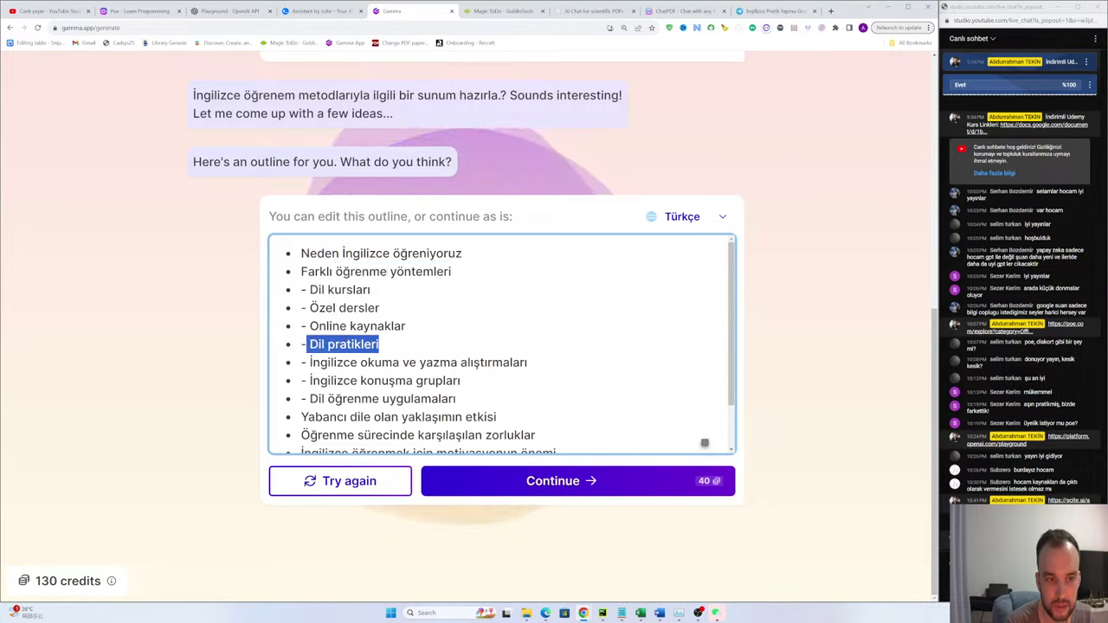
pyautogui.scroll(-2, 321, 355)
pyautogui.click(318, 357)
pyautogui.moveTo(527, 319); pyautogui.dragTo(319, 319)
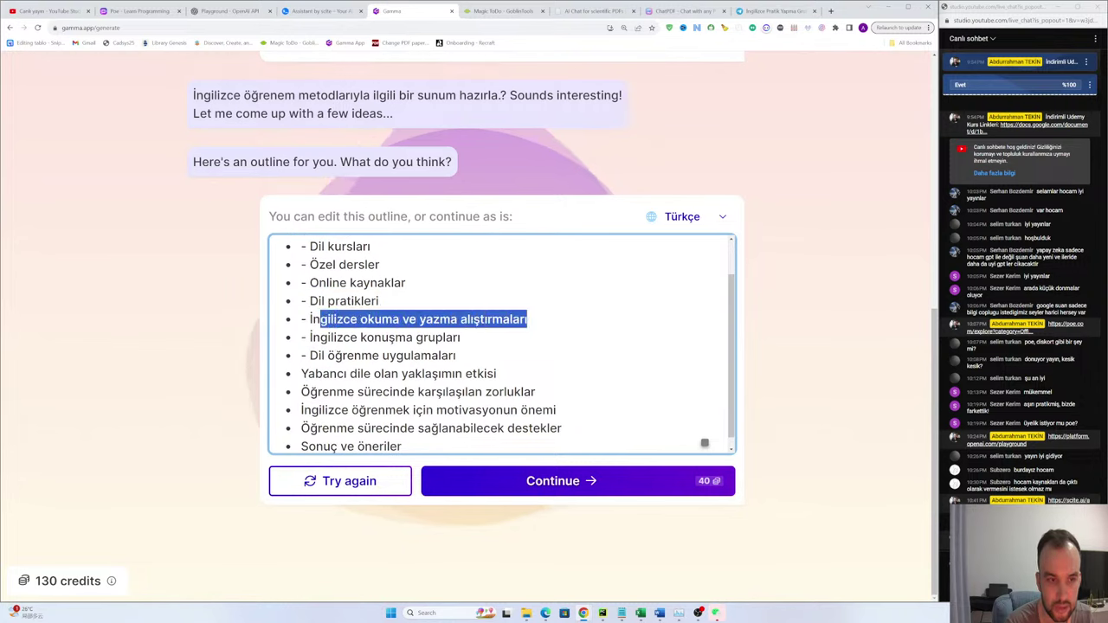
pyautogui.click(345, 338)
pyautogui.moveTo(458, 337); pyautogui.dragTo(312, 339)
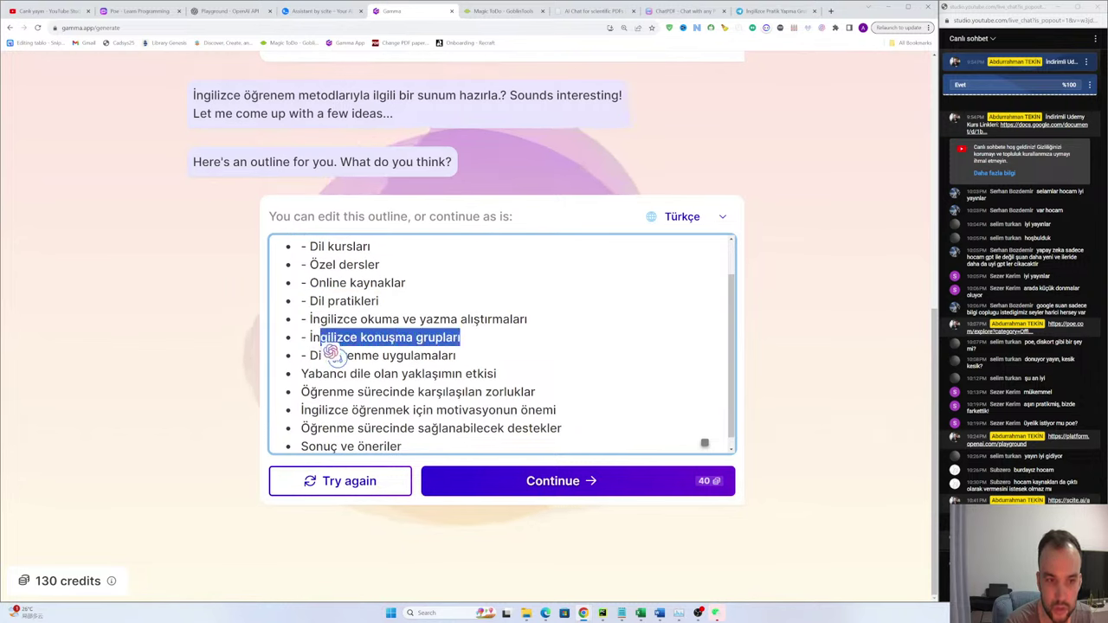
pyautogui.click(322, 354)
pyautogui.moveTo(456, 355); pyautogui.dragTo(310, 355)
pyautogui.click(317, 374)
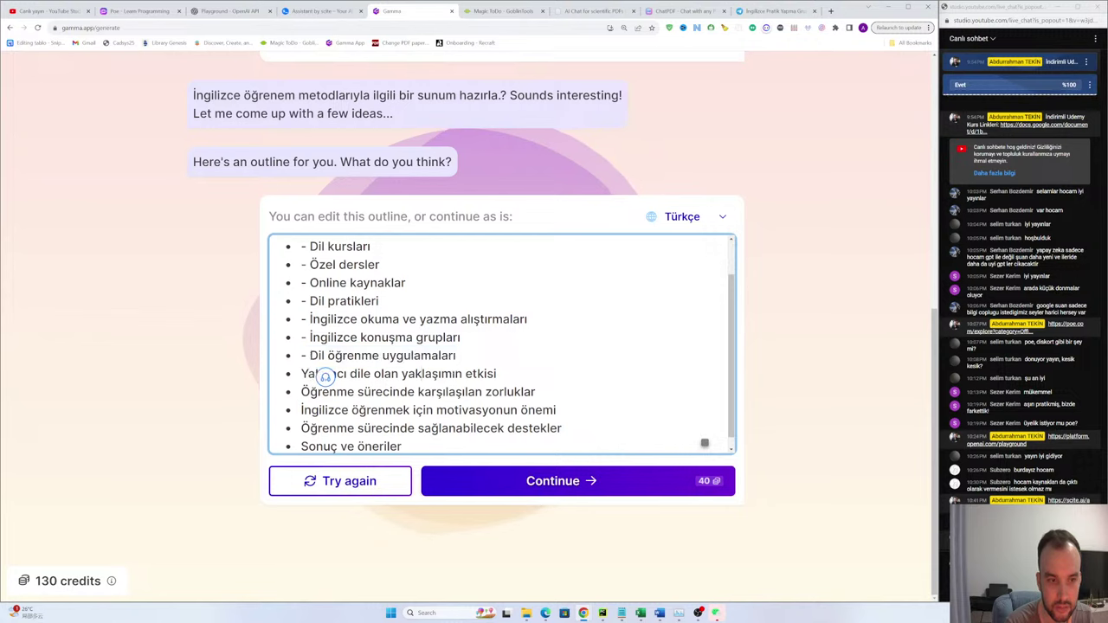
# Step: Read the remaining outline entries from "Yabancı dile olan yaklaşımın etkisi" to "Sonuç ve öneriler" and look over the whole outline again
pyautogui.scroll(-1, 317, 374)
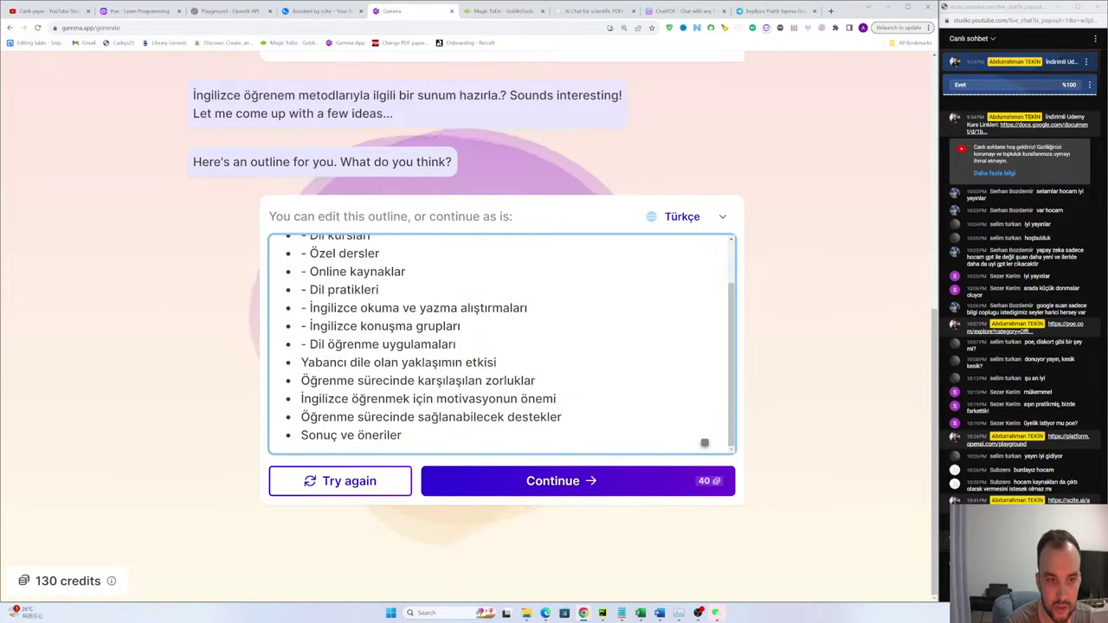
pyautogui.moveTo(497, 363); pyautogui.dragTo(303, 371)
pyautogui.click(306, 377)
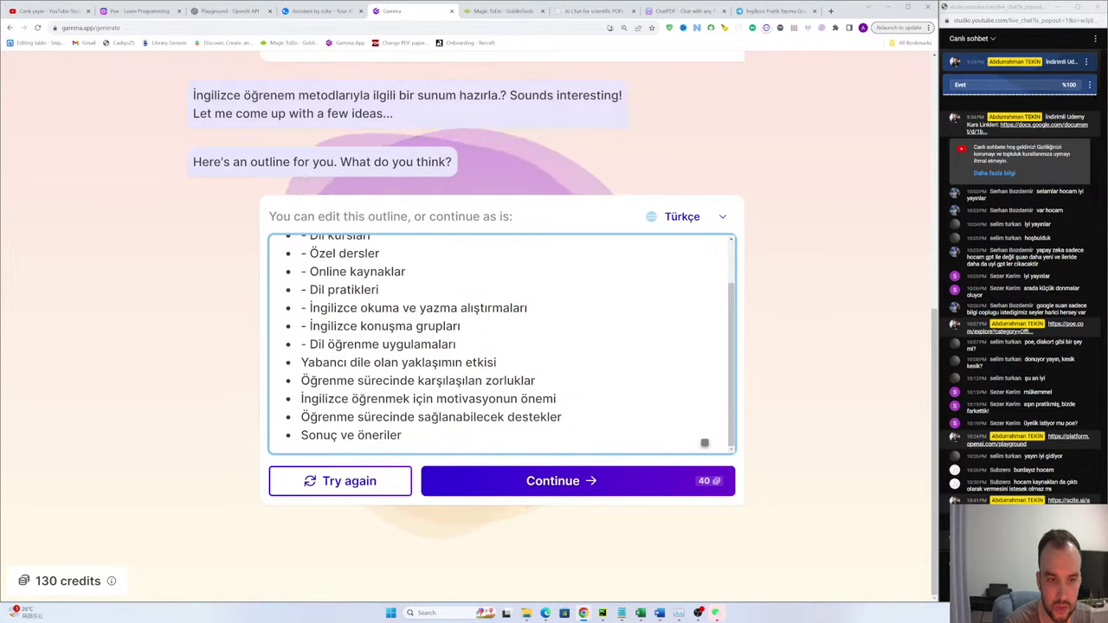
pyautogui.moveTo(536, 381); pyautogui.dragTo(303, 382)
pyautogui.click(305, 383)
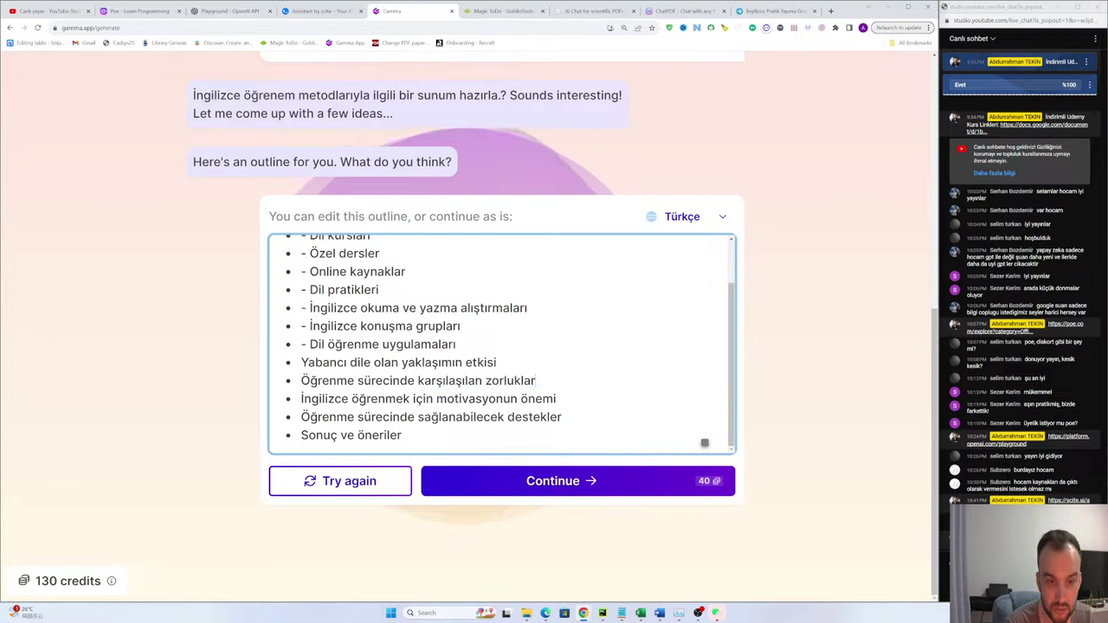
pyautogui.moveTo(536, 381); pyautogui.dragTo(279, 390)
pyautogui.click(279, 391)
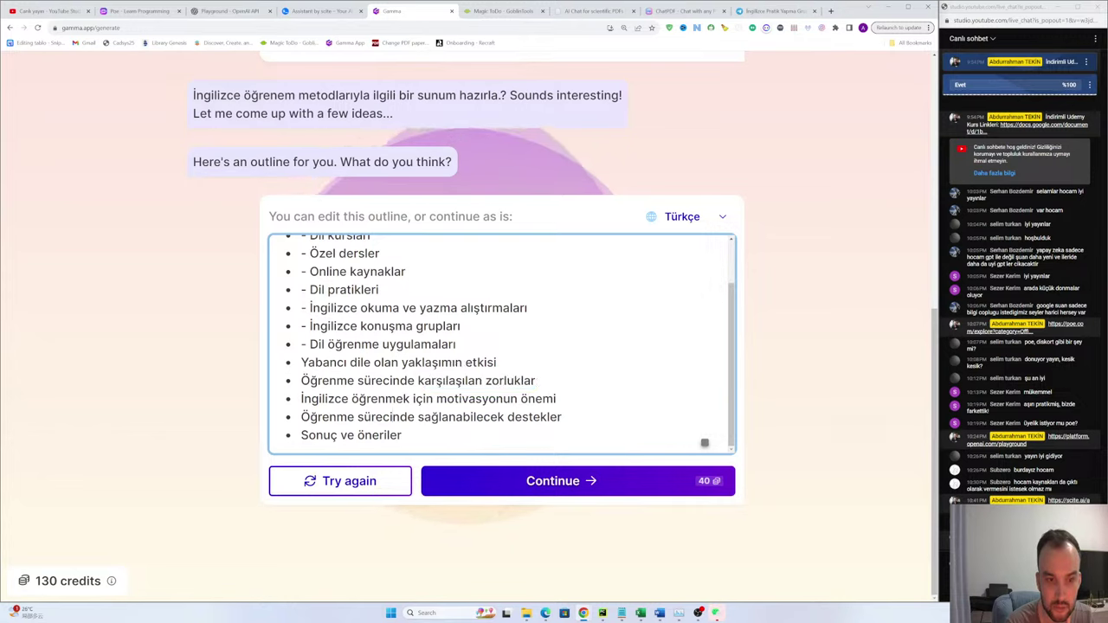
pyautogui.moveTo(556, 399); pyautogui.dragTo(298, 407)
pyautogui.click(298, 407)
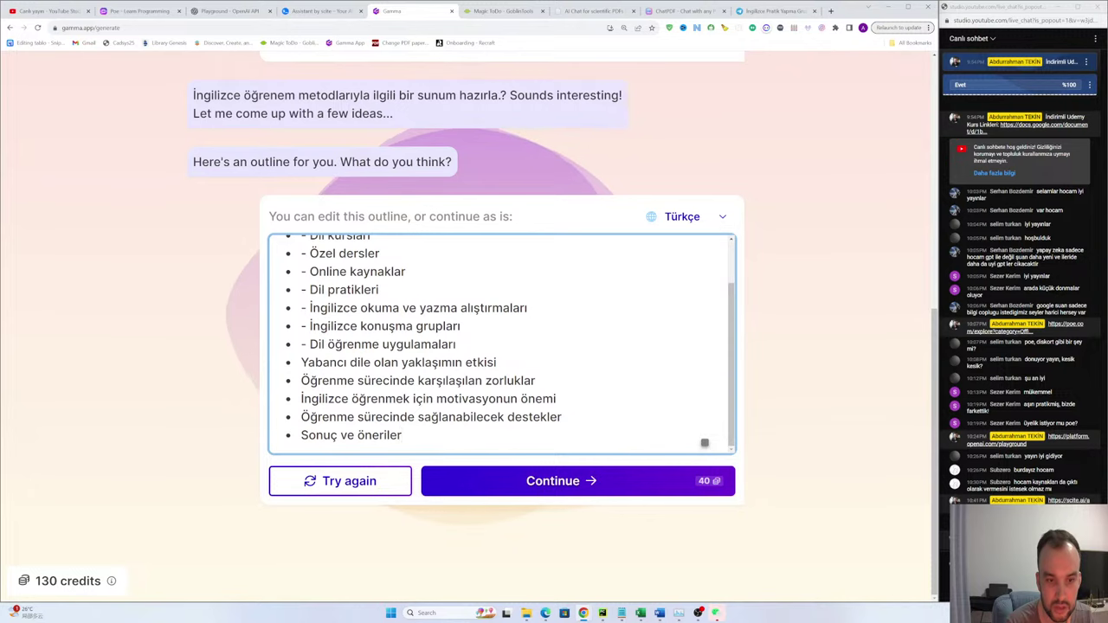
pyautogui.moveTo(561, 417); pyautogui.dragTo(299, 419)
pyautogui.click(298, 430)
pyautogui.moveTo(402, 436); pyautogui.dragTo(299, 440)
pyautogui.scroll(3, 300, 440)
pyautogui.scroll(-2, 299, 440)
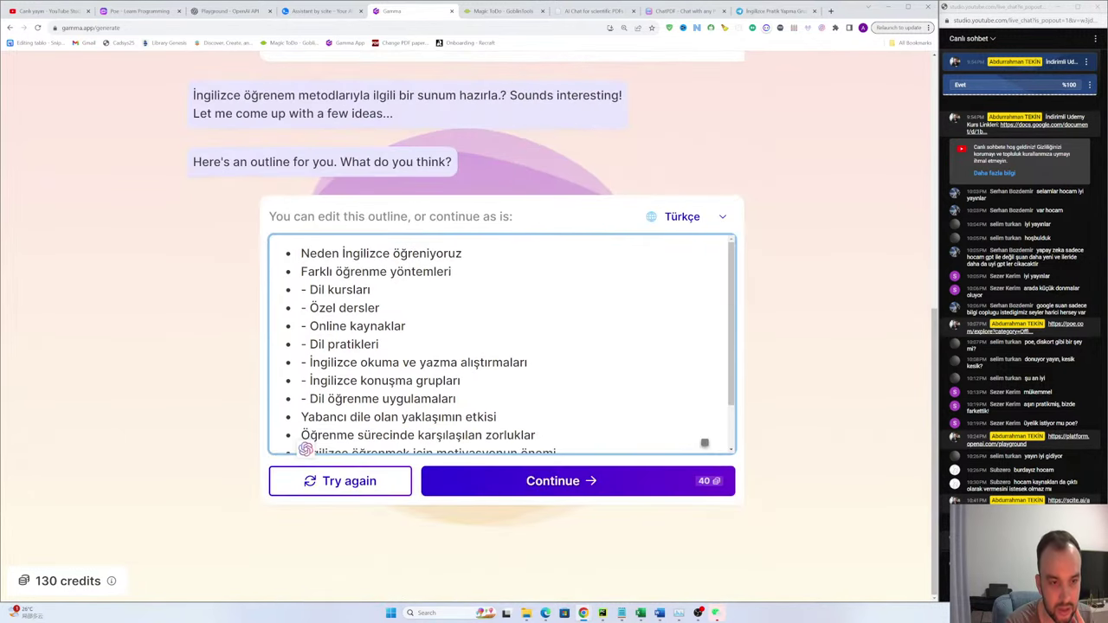
pyautogui.scroll(-2, 501, 344)
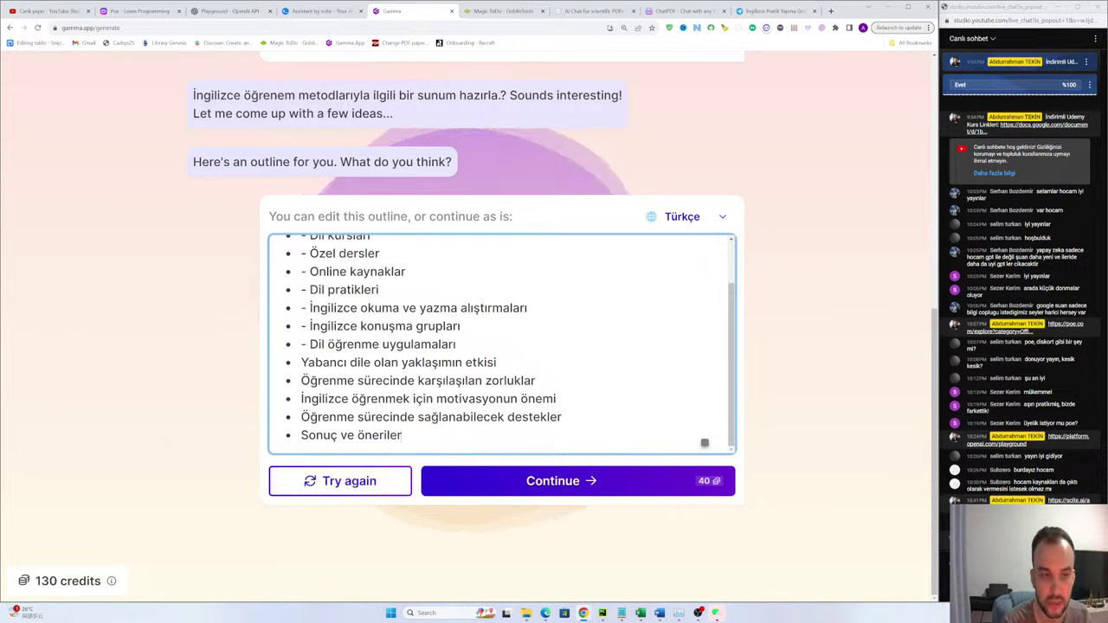
# Step: Check the Turkish outline once more and accept it as is to proceed to choosing a theme
pyautogui.scroll(2, 502, 342)
pyautogui.scroll(-2, 502, 342)
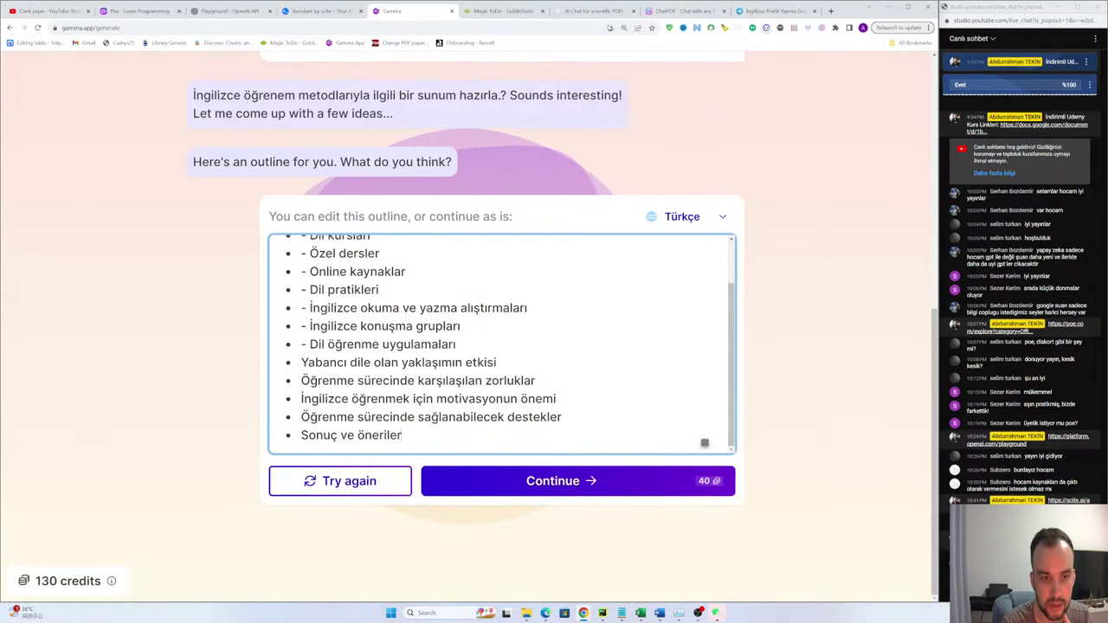
pyautogui.scroll(4, 502, 346)
pyautogui.scroll(-1, 186, 387)
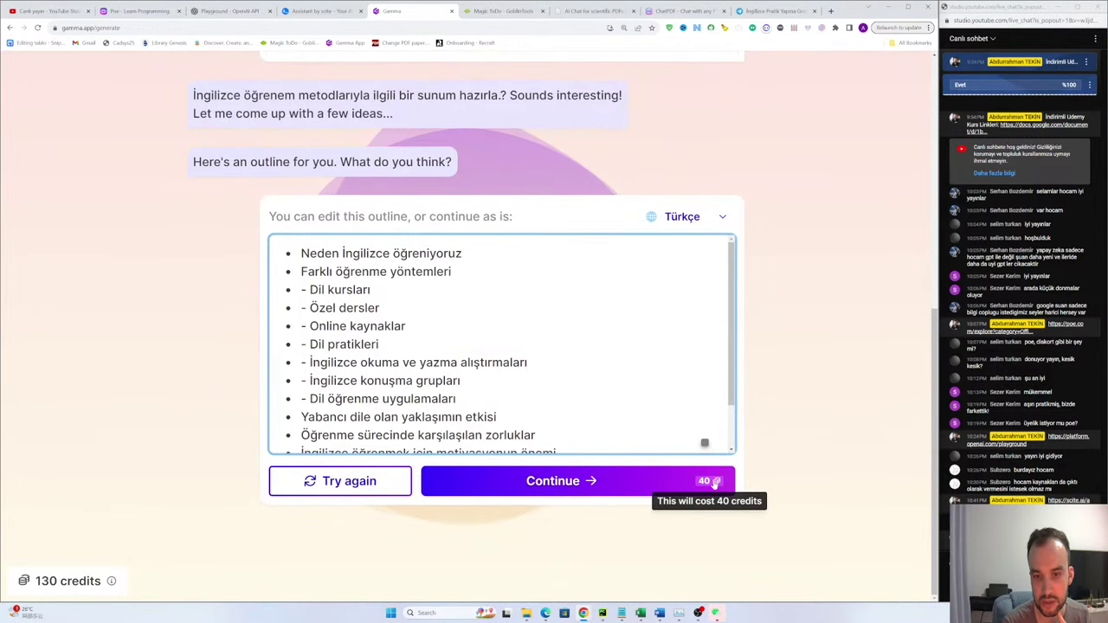
pyautogui.click(593, 482)
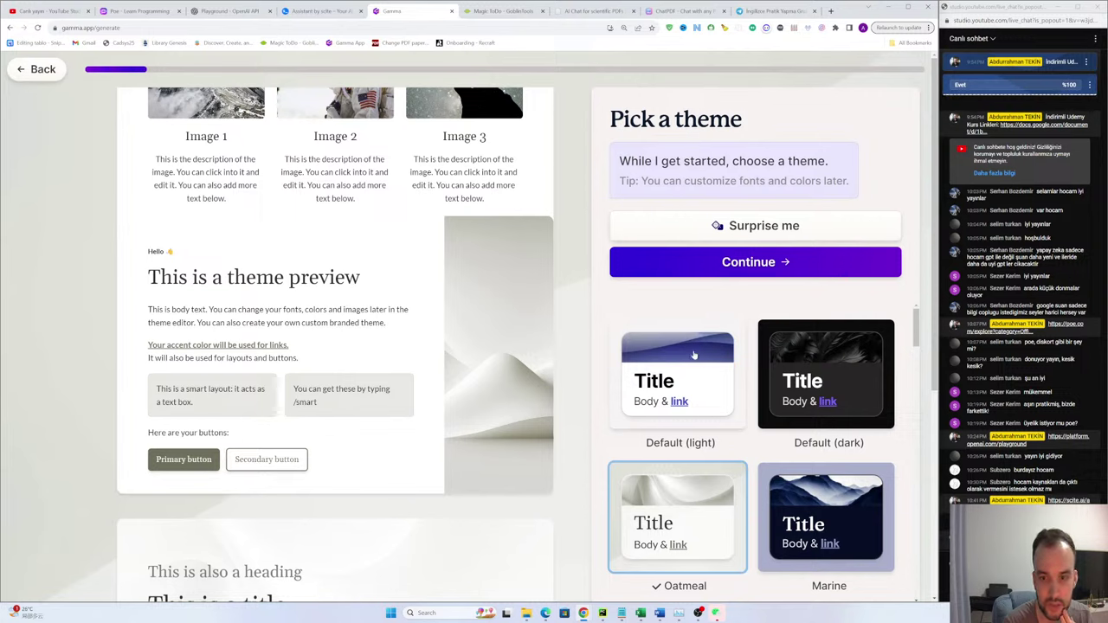
# Step: Look through the available presentation themes and choose the Default (dark) theme
pyautogui.scroll(-2, 829, 385)
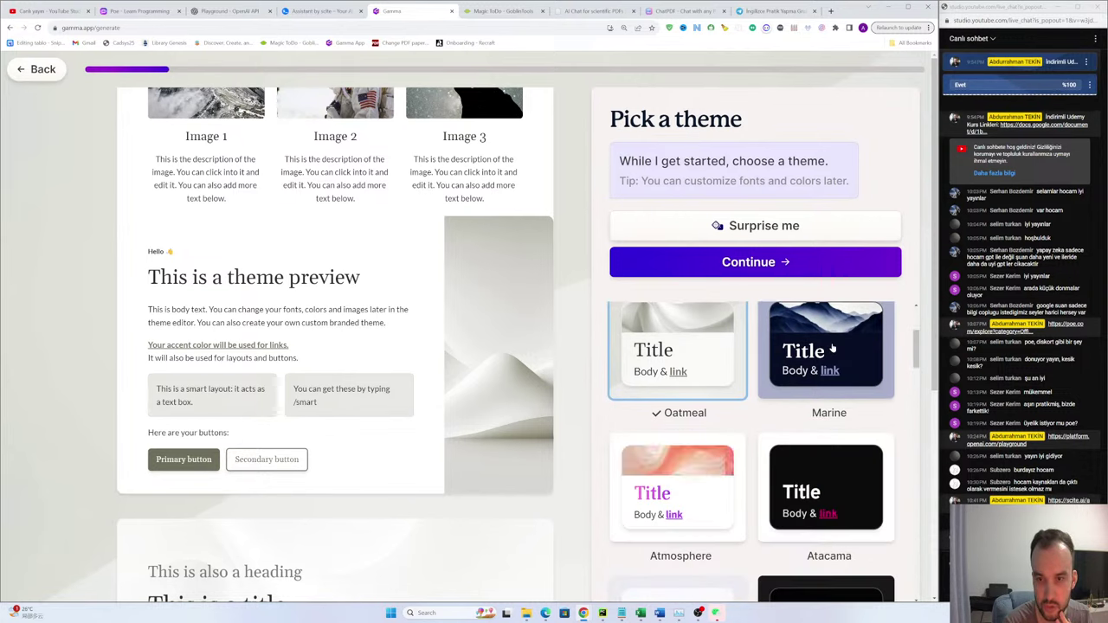
pyautogui.scroll(1, 818, 363)
pyautogui.scroll(-5, 689, 350)
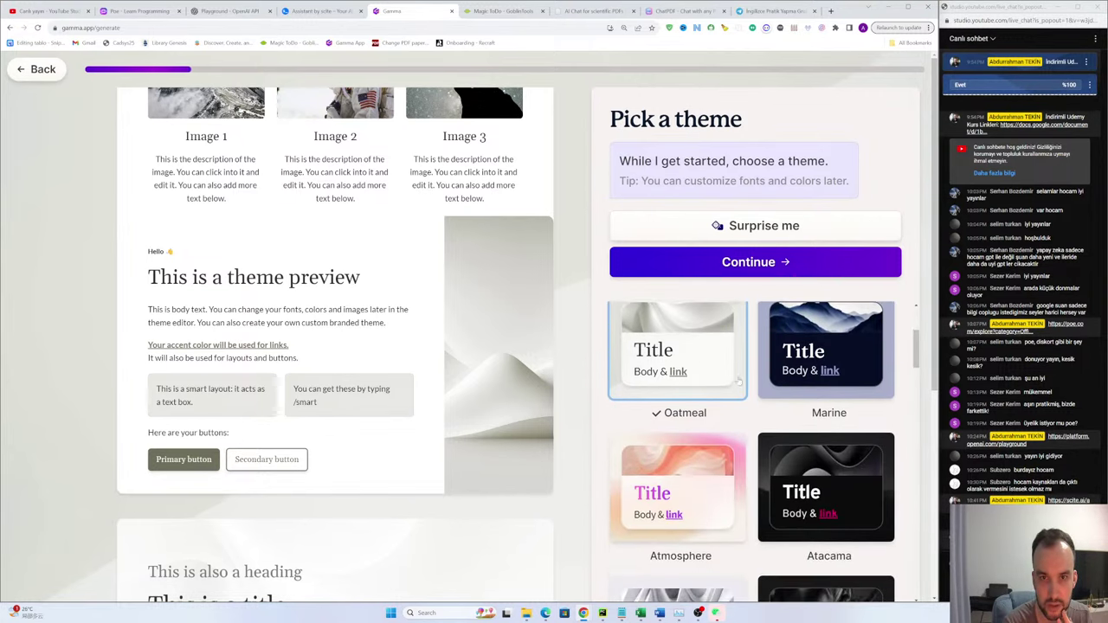
pyautogui.scroll(2, 795, 463)
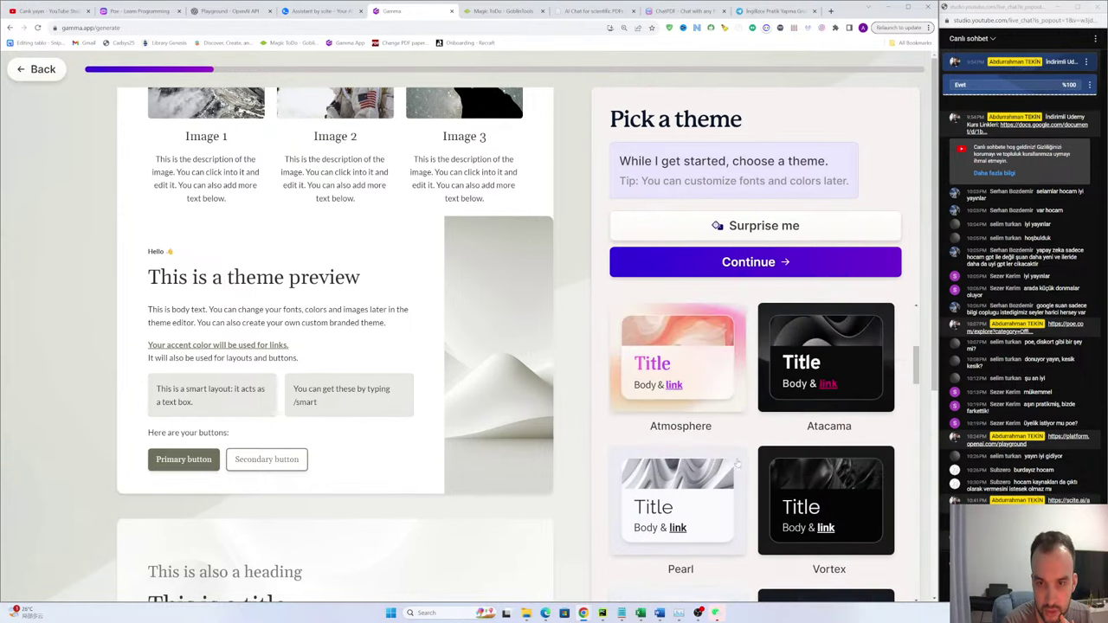
pyautogui.scroll(3, 785, 472)
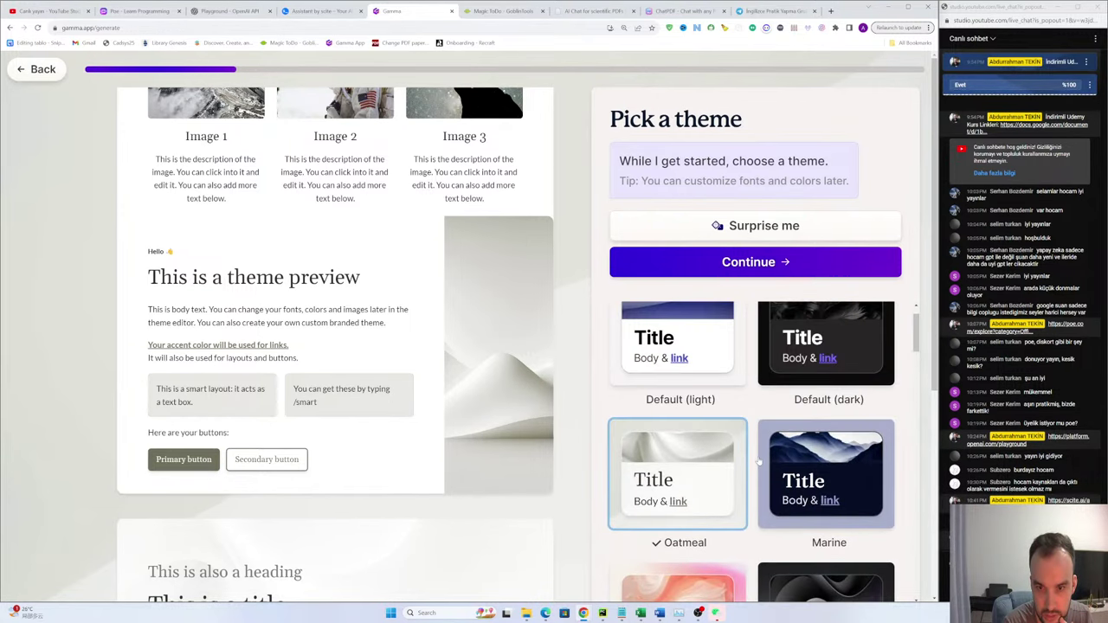
pyautogui.scroll(1, 758, 461)
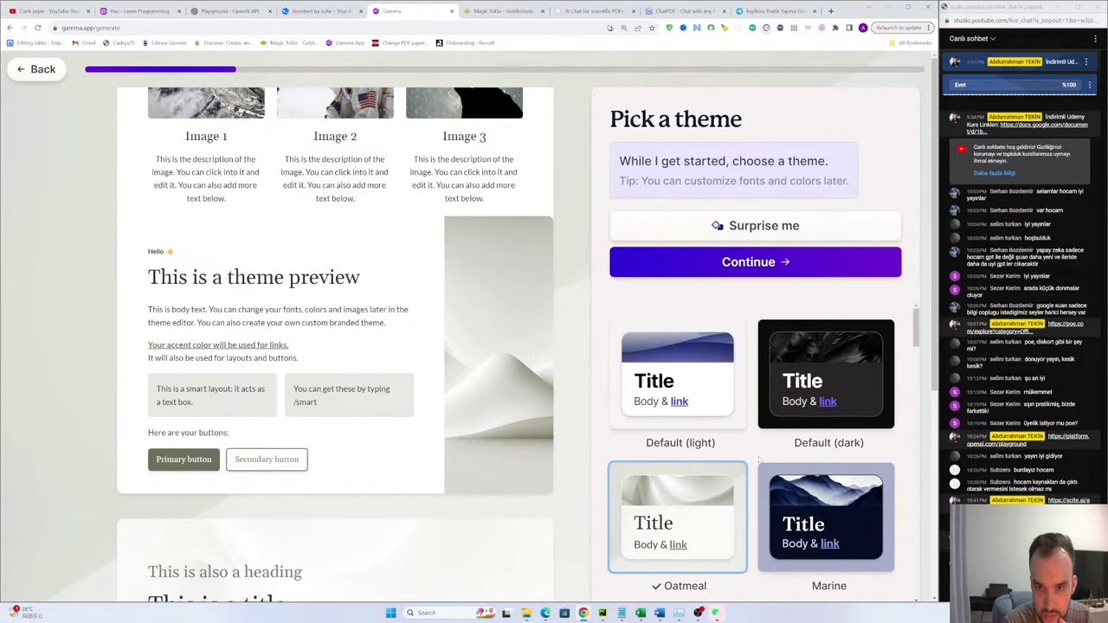
pyautogui.click(831, 358)
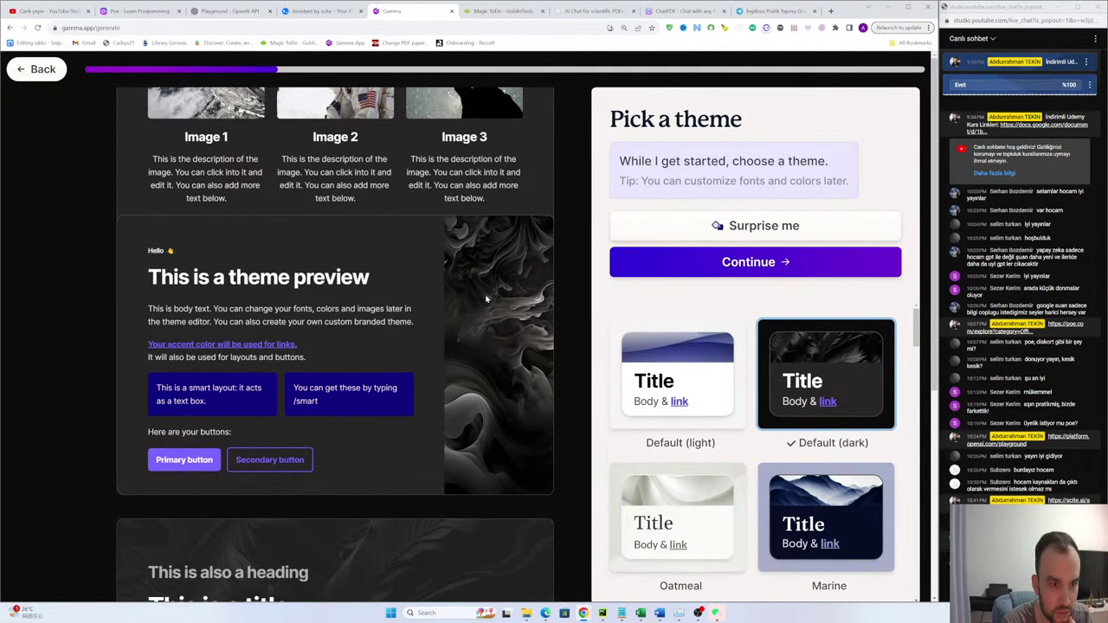
# Step: Check the preview of the dark theme's sample cards and generate the presentation with it
pyautogui.scroll(-5, 462, 321)
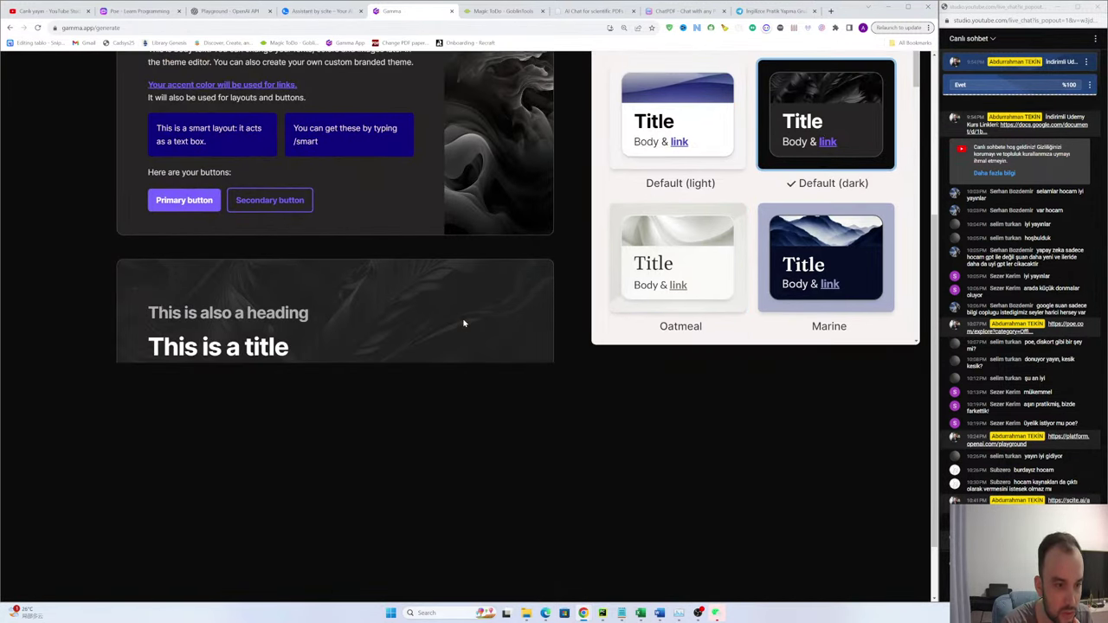
pyautogui.scroll(5, 433, 299)
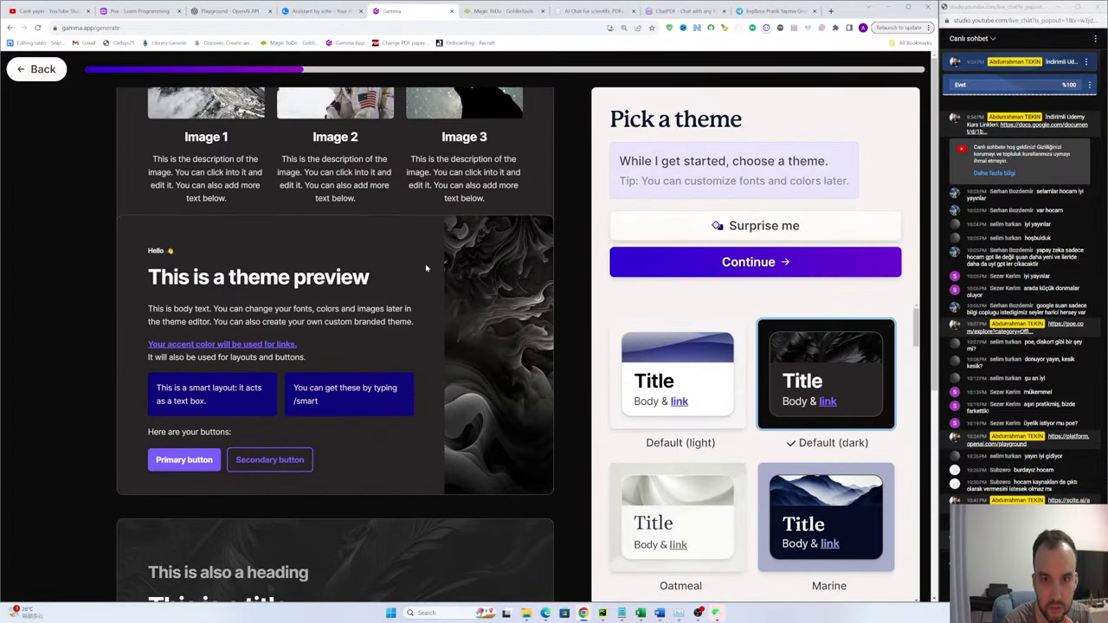
pyautogui.click(777, 267)
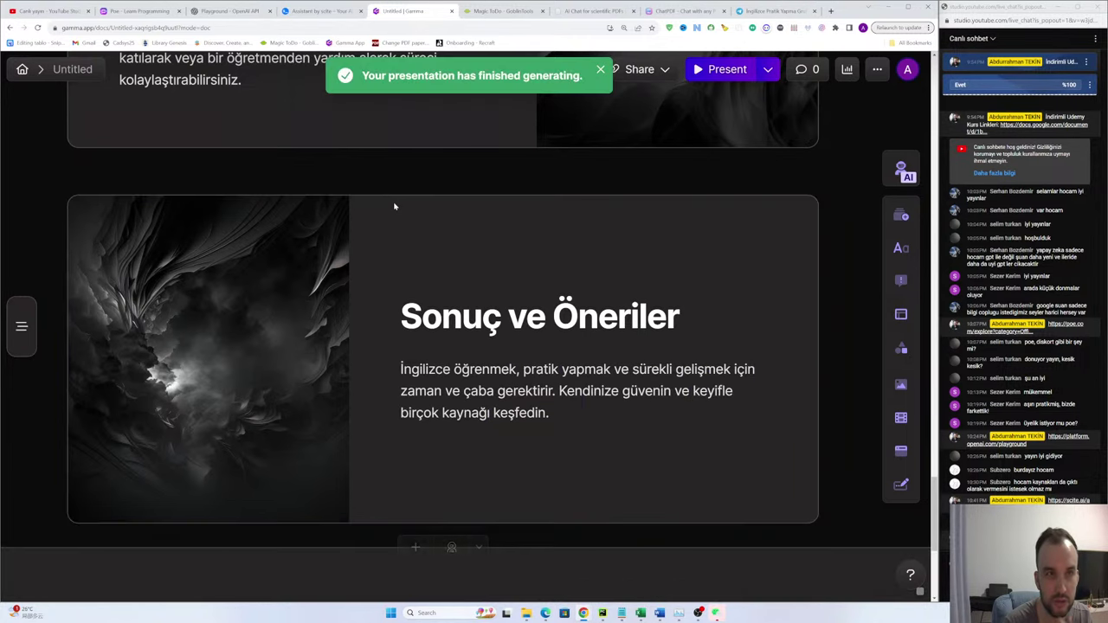
# Step: Look over the generated presentation from the closing "Sonuç ve Öneriler" card back to the title card "İngilizce Öğrenme Metodları"
pyautogui.scroll(6, 370, 225)
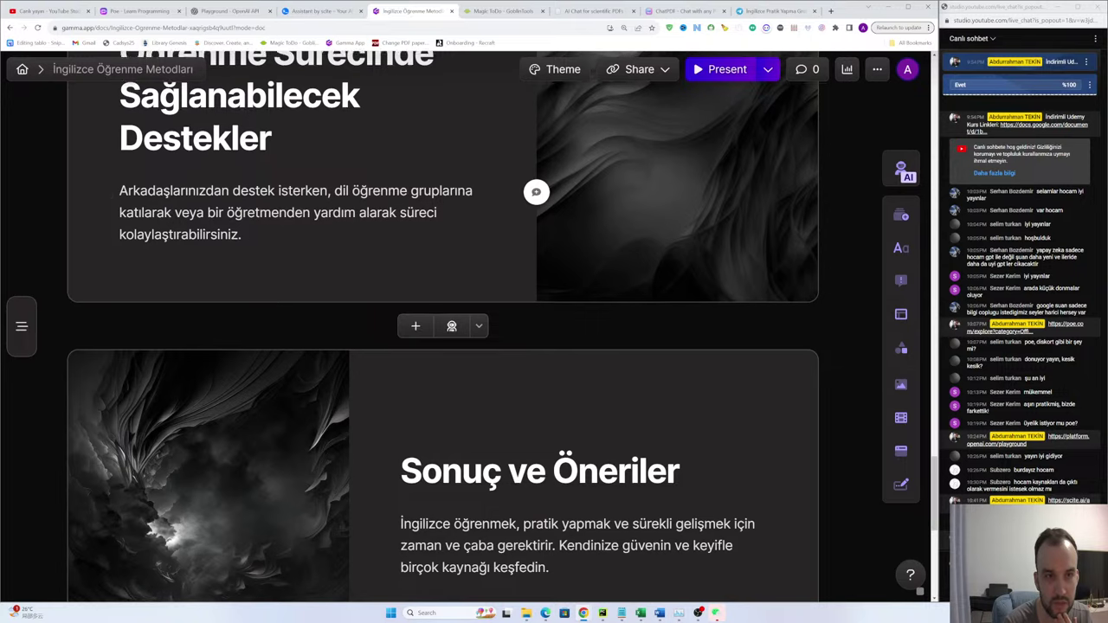
pyautogui.scroll(2, 442, 326)
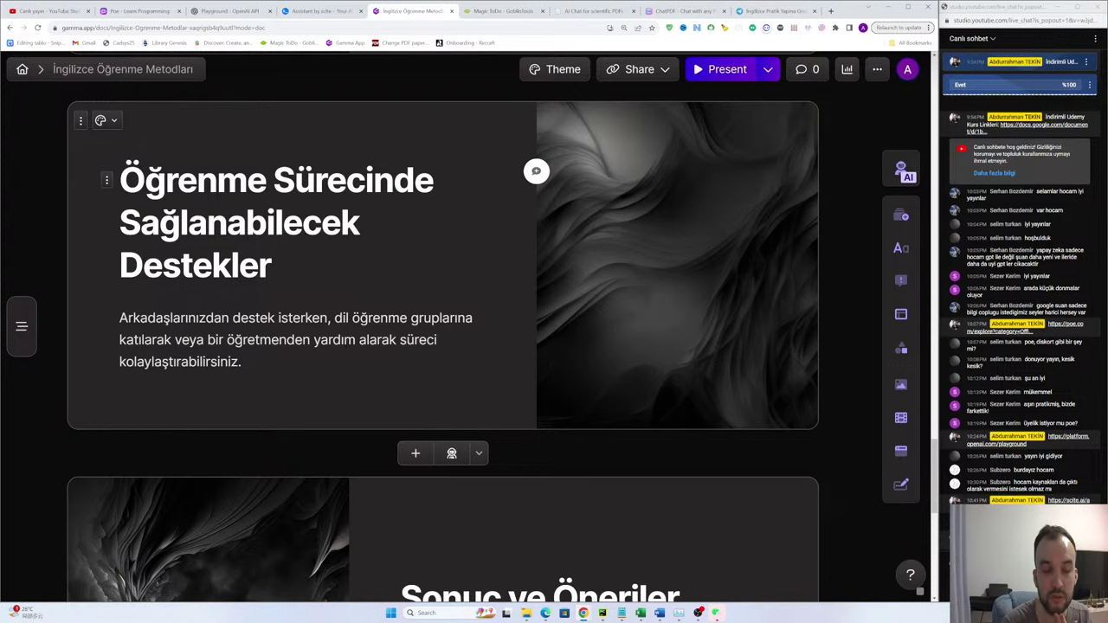
pyautogui.scroll(-3, 373, 285)
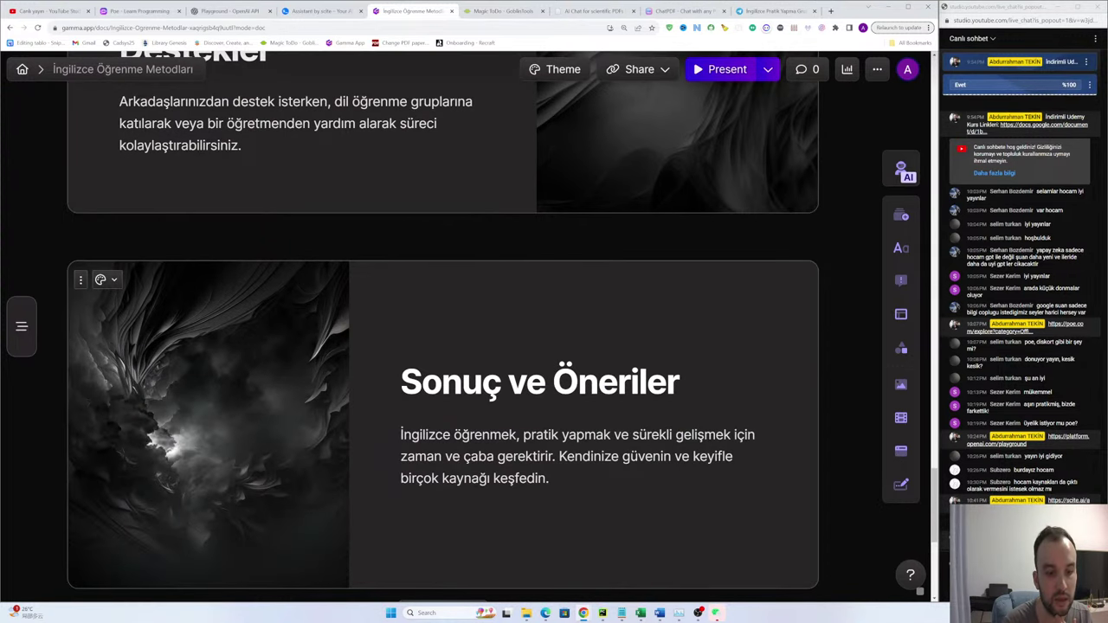
pyautogui.scroll(-4, 268, 318)
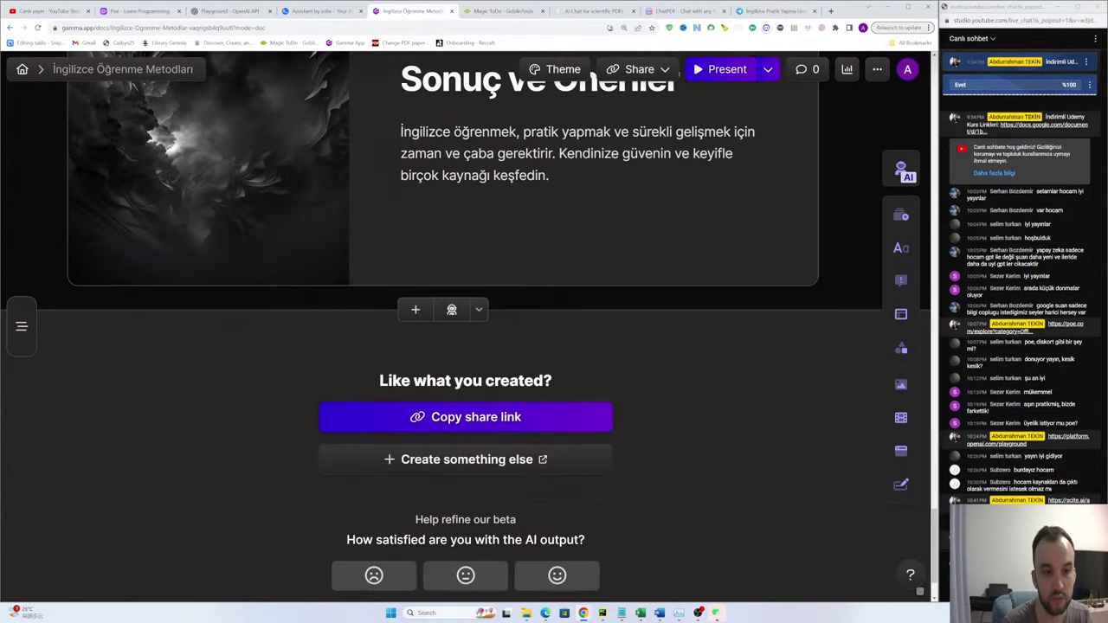
pyautogui.scroll(6, 268, 318)
pyautogui.scroll(12, 212, 490)
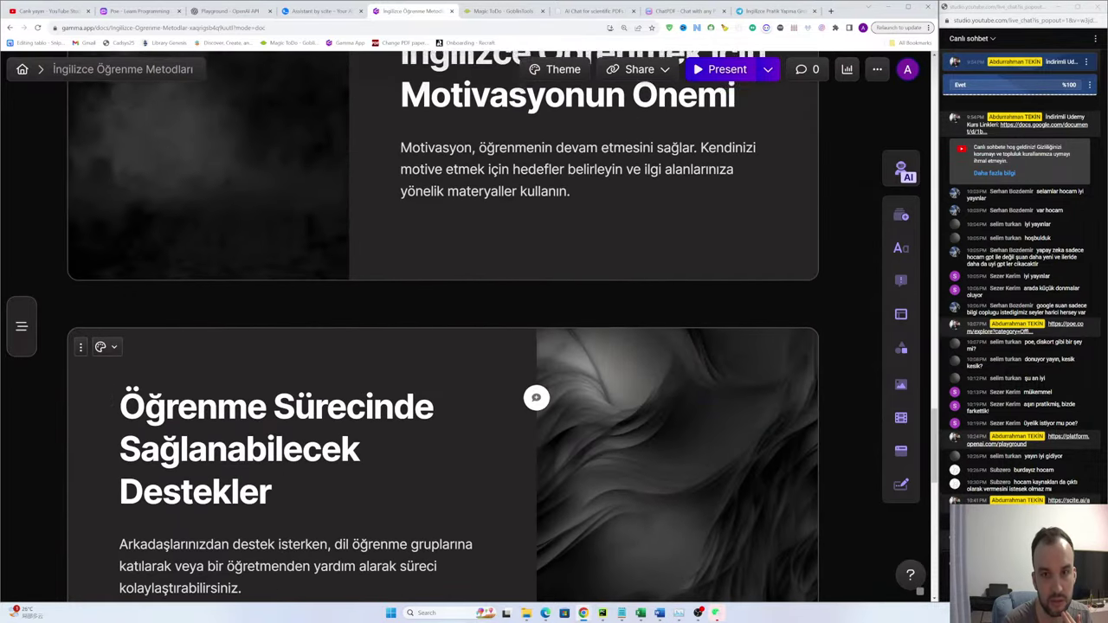
pyautogui.scroll(15, 212, 491)
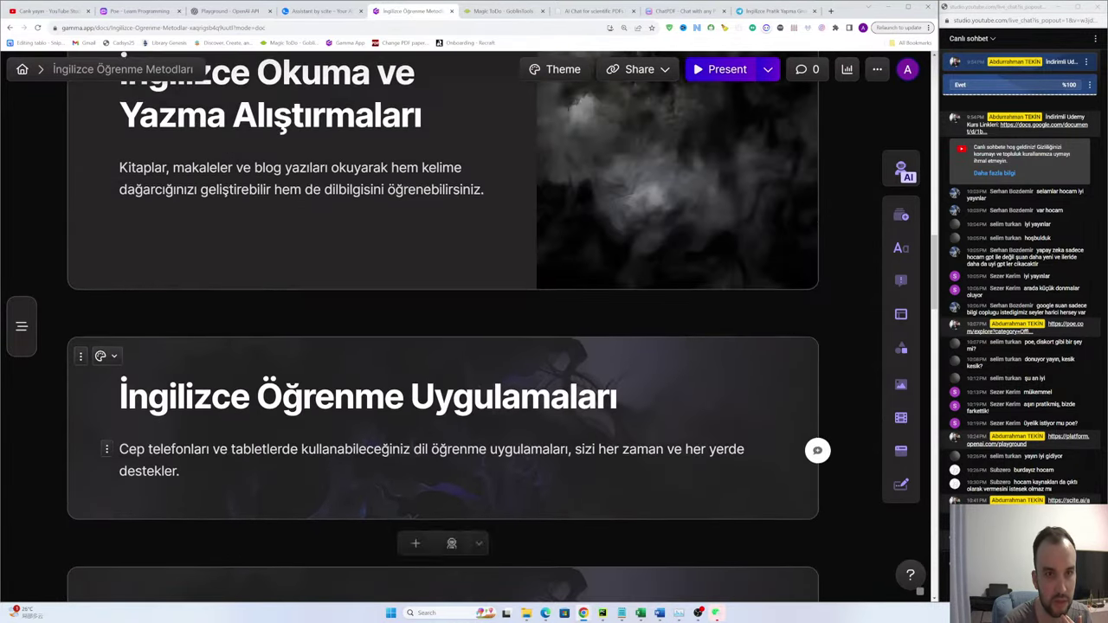
pyautogui.scroll(4, 665, 89)
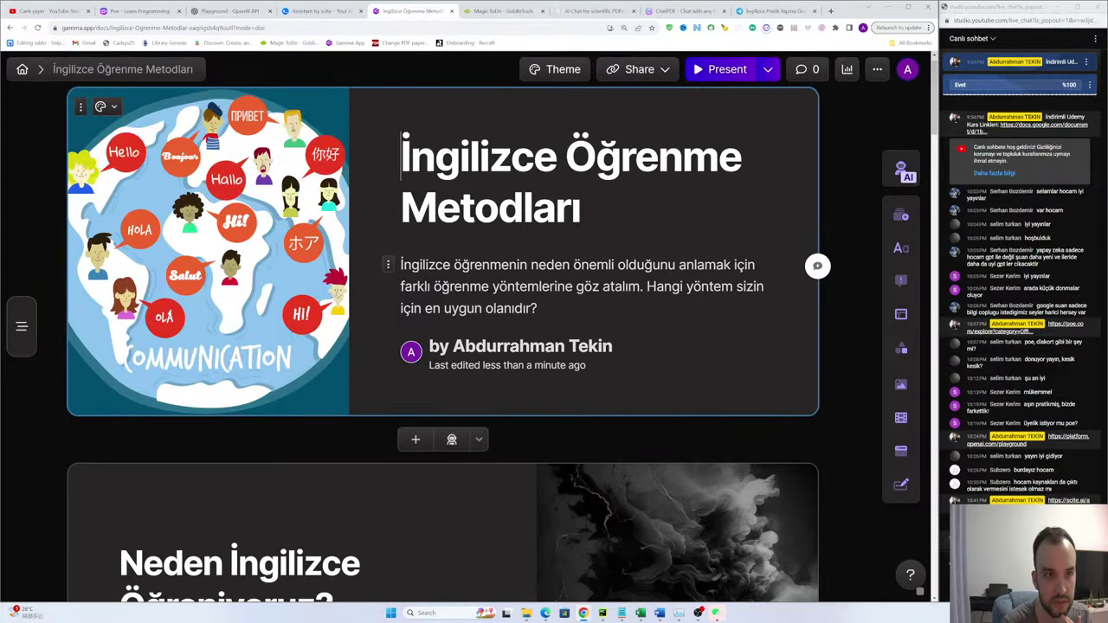
# Step: Look through the English-learning presentation from the title card to the closing cards and back to the start
pyautogui.scroll(-5, 665, 89)
pyautogui.scroll(5, 332, 287)
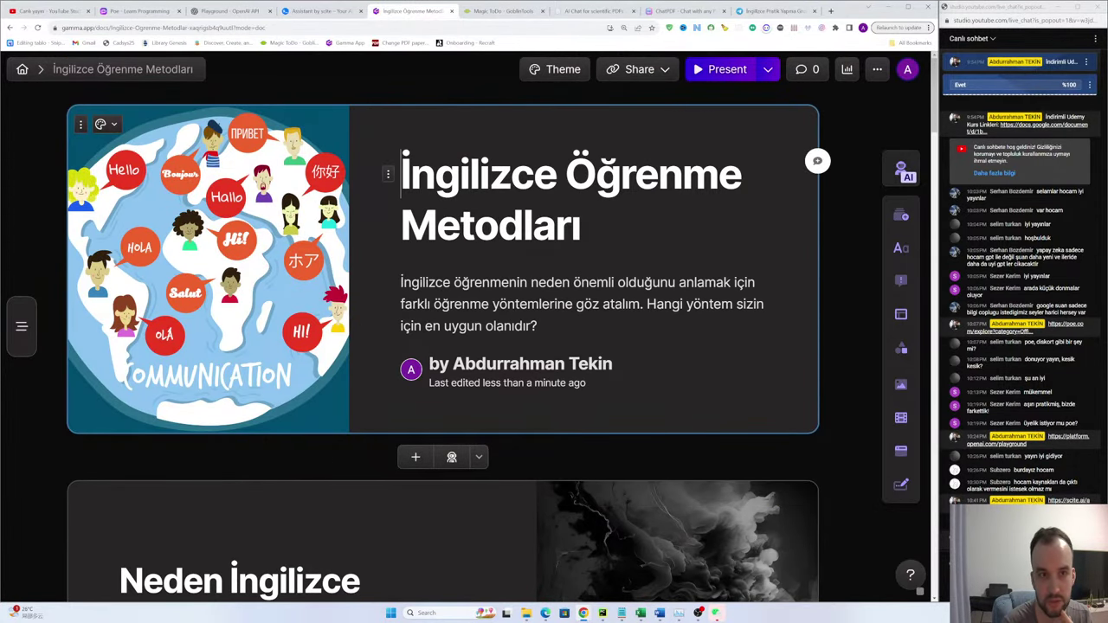
pyautogui.tripleClick(403, 166)
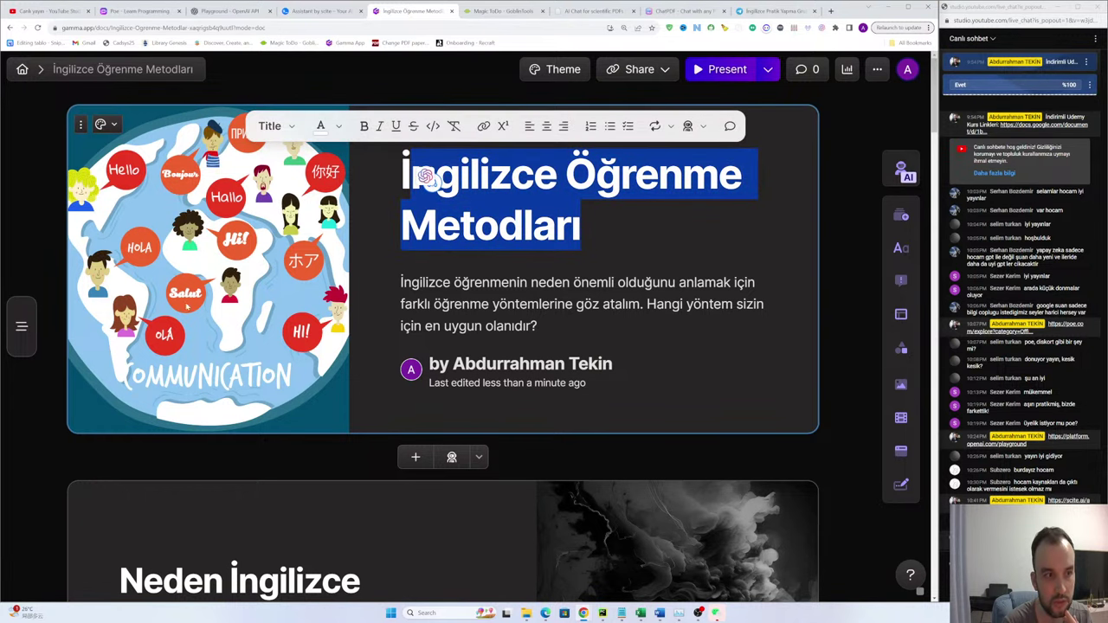
pyautogui.scroll(-12, 546, 326)
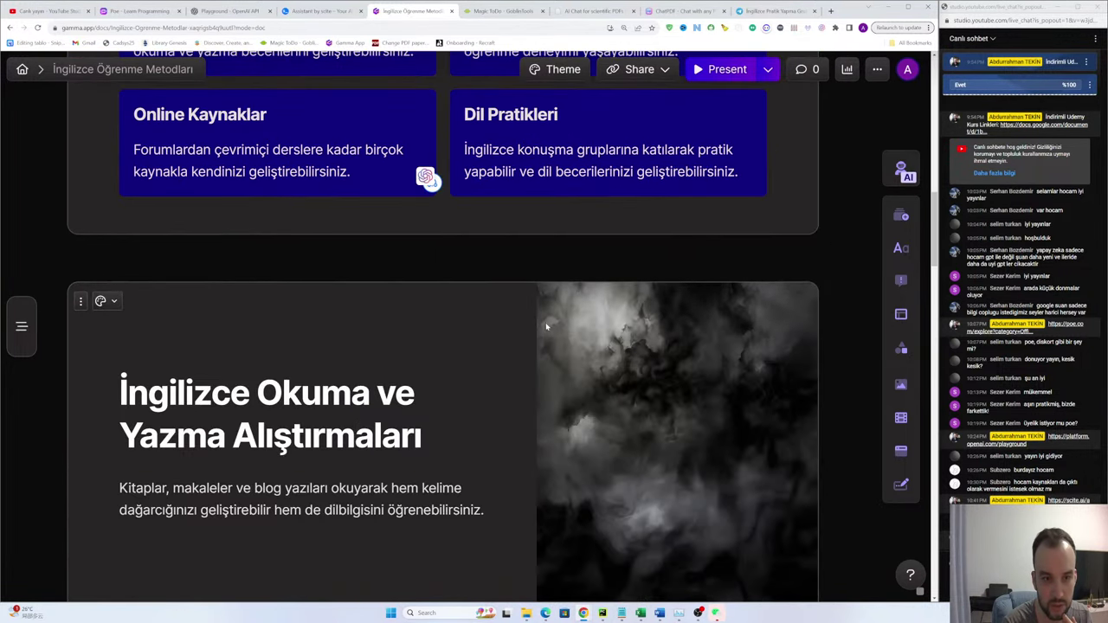
pyautogui.scroll(-10, 546, 326)
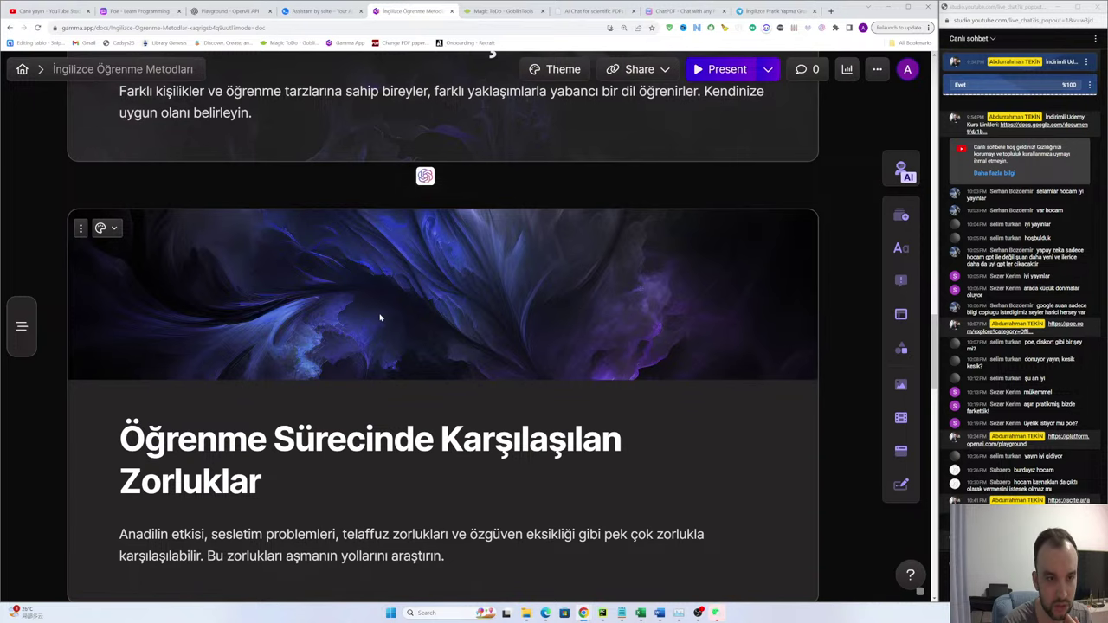
pyautogui.scroll(-10, 546, 347)
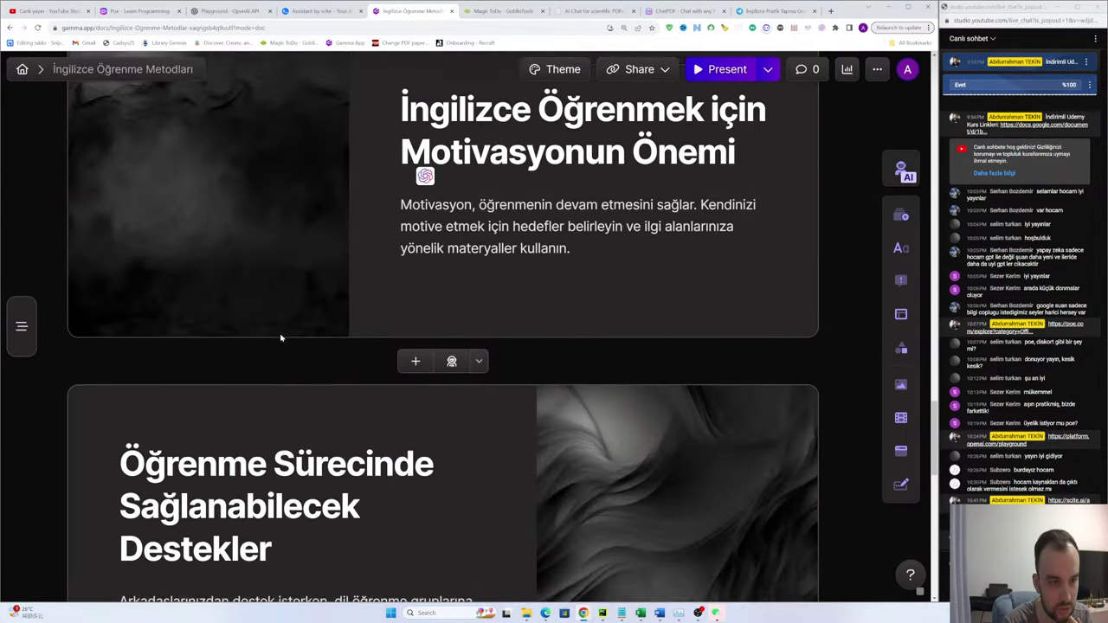
pyautogui.scroll(10, 442, 326)
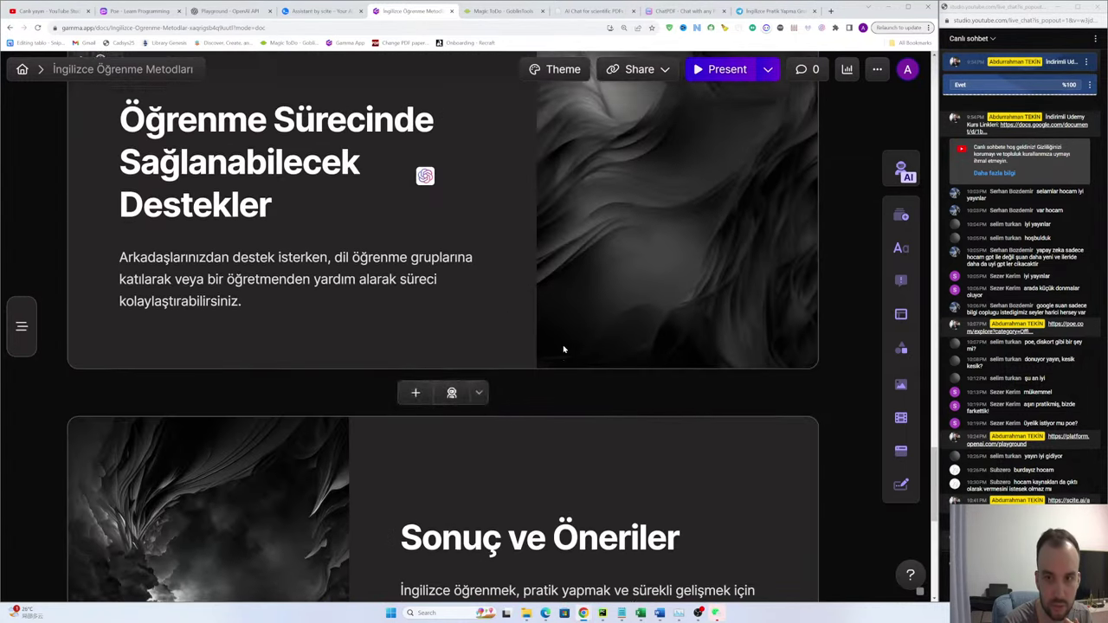
pyautogui.scroll(15, 443, 326)
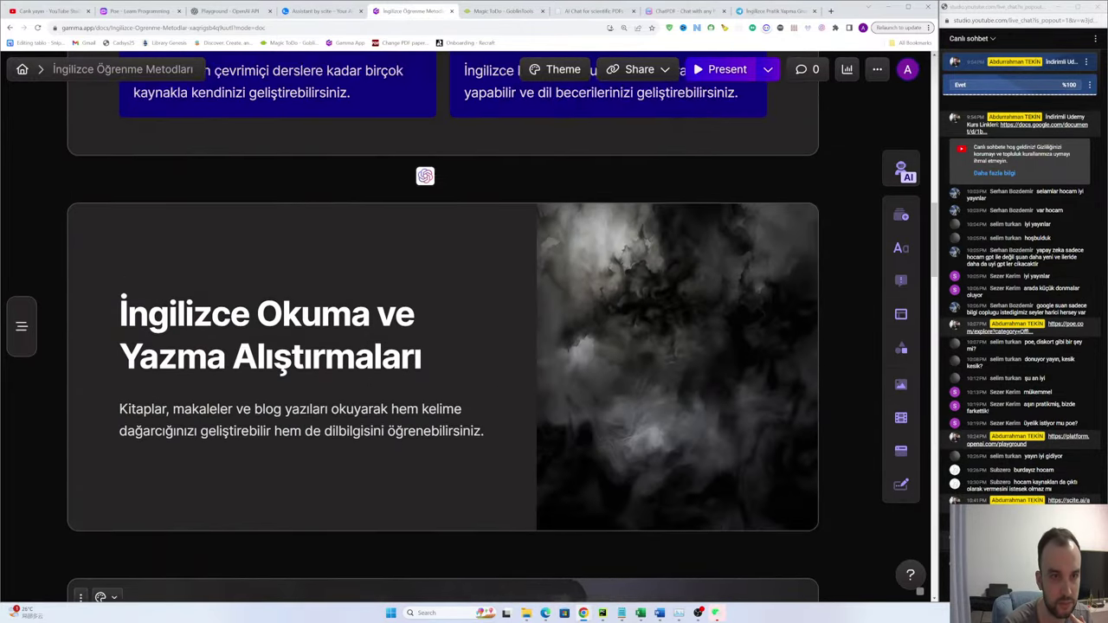
pyautogui.scroll(2, 442, 326)
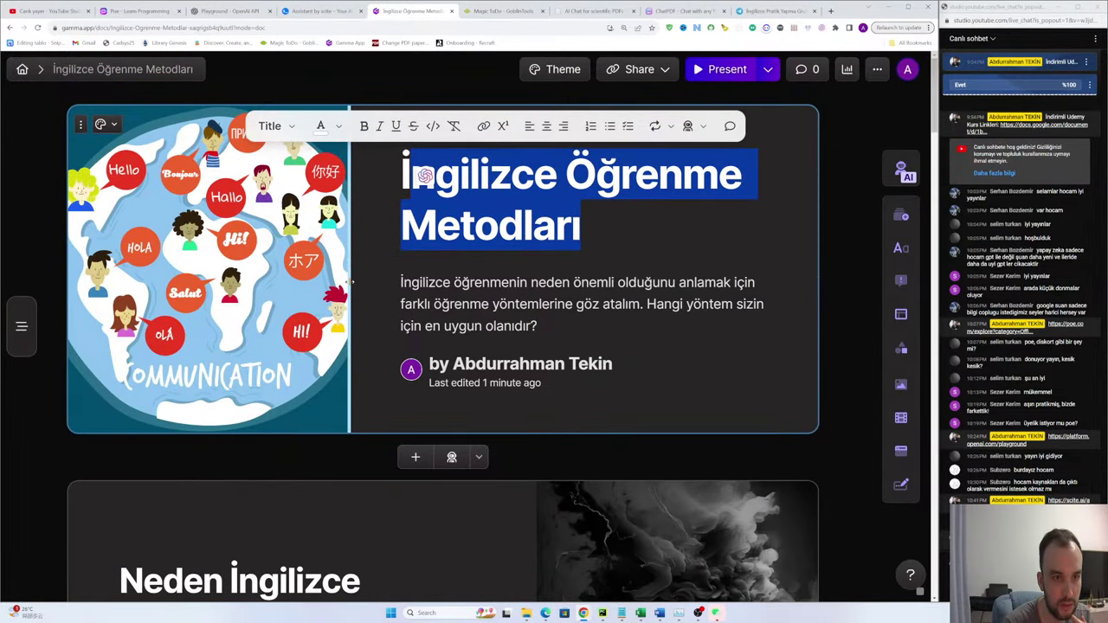
# Step: Read the title card's introduction and the heading and text of the "Neden İngilizce Öğreniyoruz?" card
pyautogui.click(581, 225)
pyautogui.scroll(-1, 424, 182)
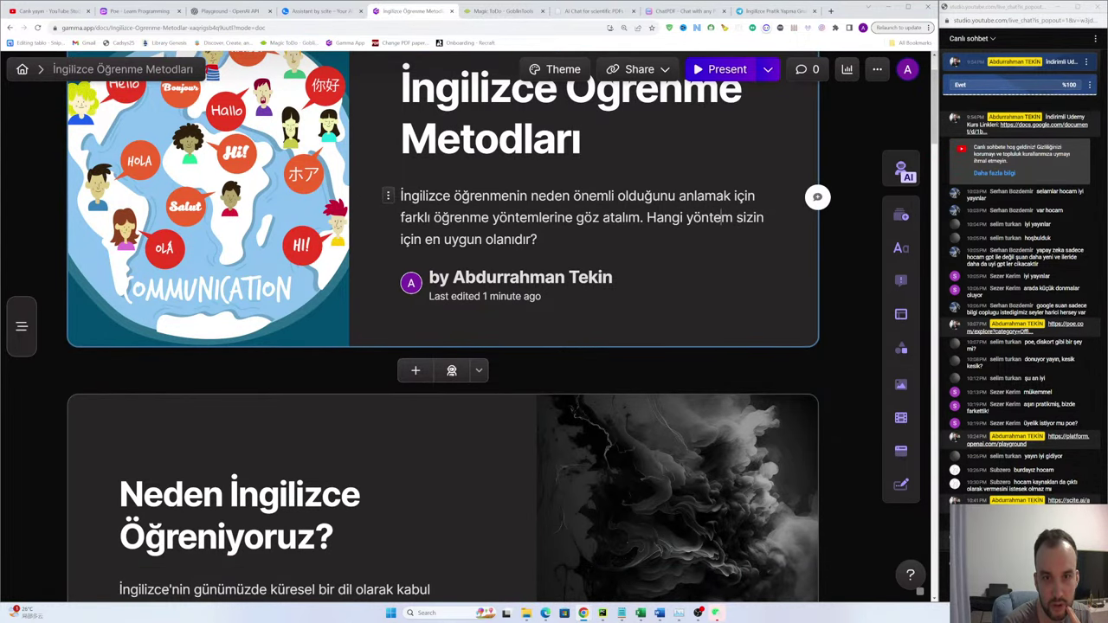
pyautogui.moveTo(537, 239); pyautogui.dragTo(401, 197)
pyautogui.click(620, 258)
pyautogui.scroll(-5, 442, 325)
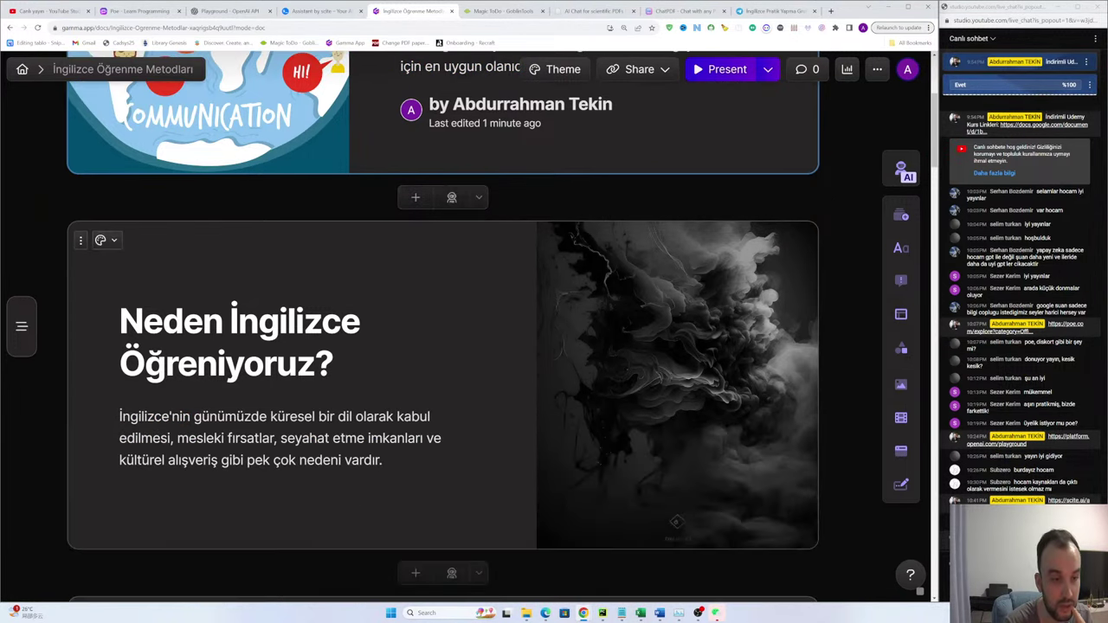
pyautogui.scroll(1, 442, 325)
pyautogui.click(203, 192)
pyautogui.moveTo(334, 234); pyautogui.dragTo(209, 193)
pyautogui.moveTo(386, 330); pyautogui.dragTo(144, 287)
pyautogui.click(334, 234)
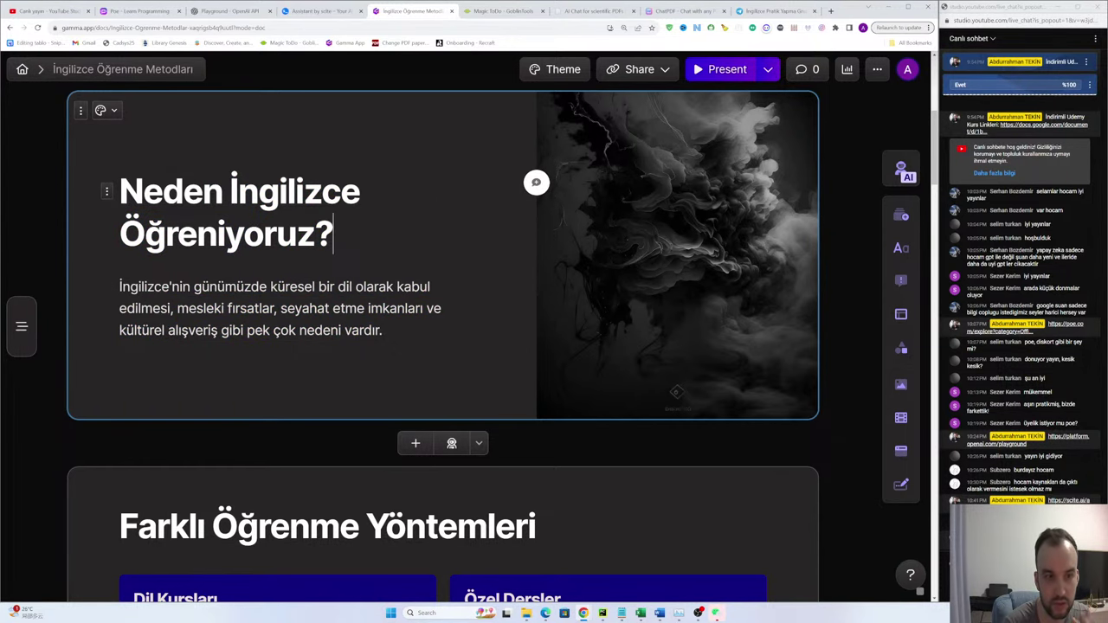
# Step: Read the four learning-method boxes on the "Farklı Öğrenme Yöntemleri" card, especially the "Özel Dersler" text
pyautogui.scroll(-2, 441, 329)
pyautogui.scroll(-2, 765, 402)
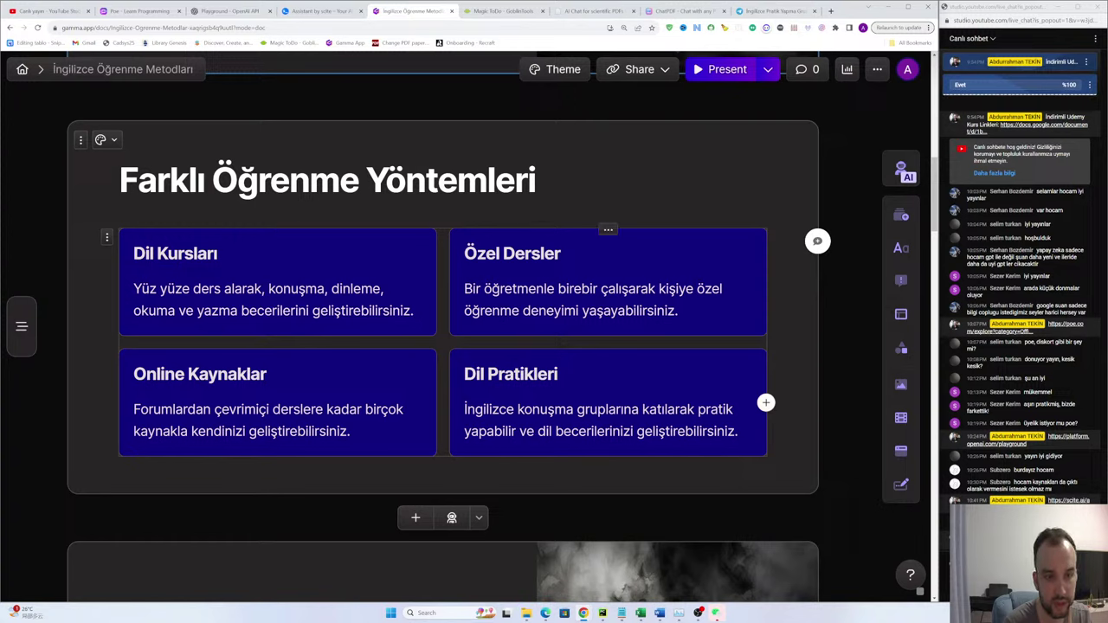
pyautogui.click(544, 253)
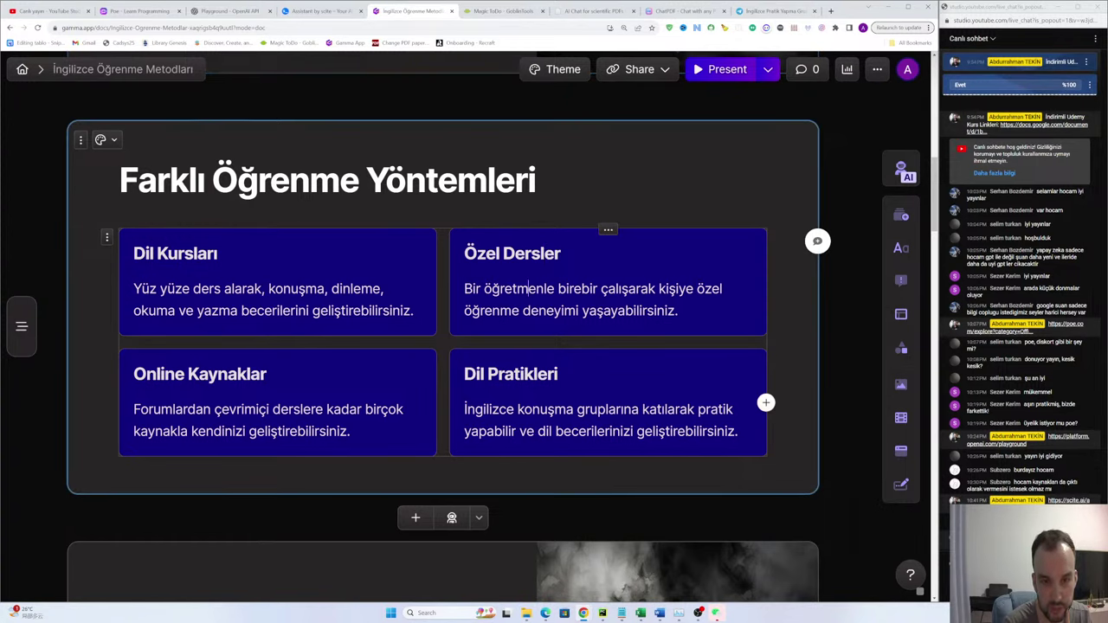
pyautogui.moveTo(528, 288); pyautogui.dragTo(539, 314)
pyautogui.click(640, 310)
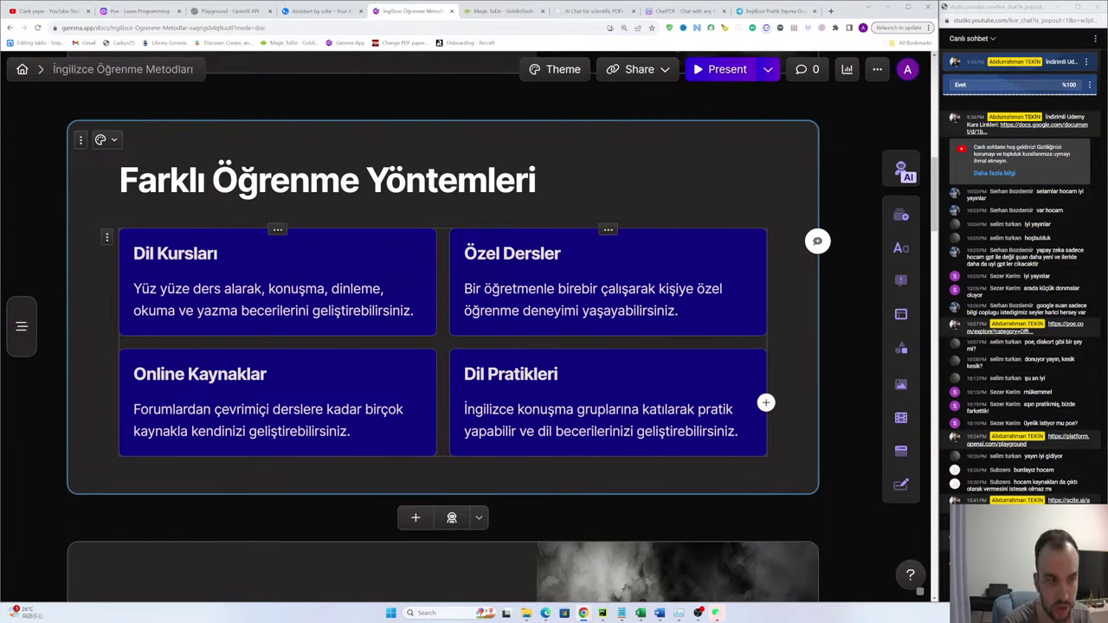
pyautogui.moveTo(678, 311); pyautogui.dragTo(559, 288)
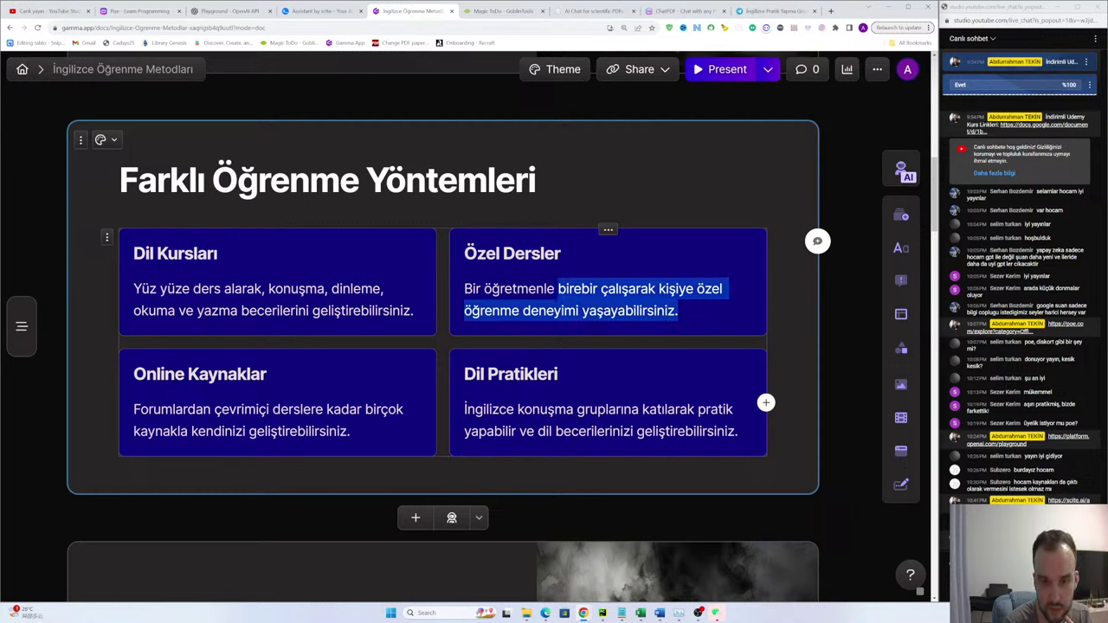
pyautogui.click(391, 310)
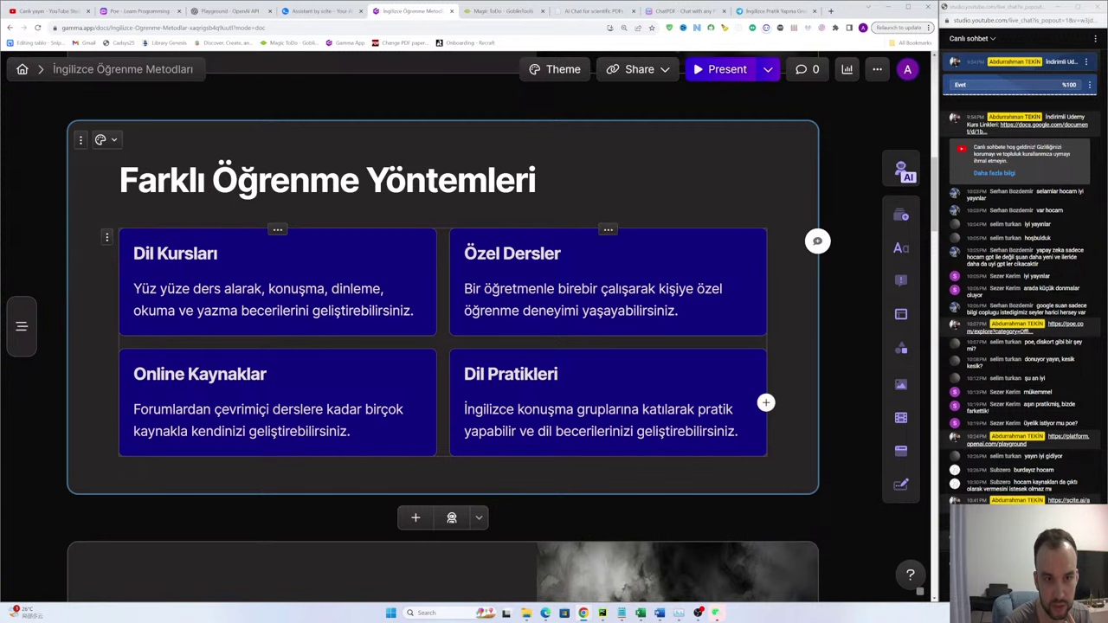
# Step: Read the "İngilizce Okuma ve Yazma Alıştırmaları" and "İngilizce Öğrenme Uygulamaları" cards
pyautogui.scroll(-5, 442, 346)
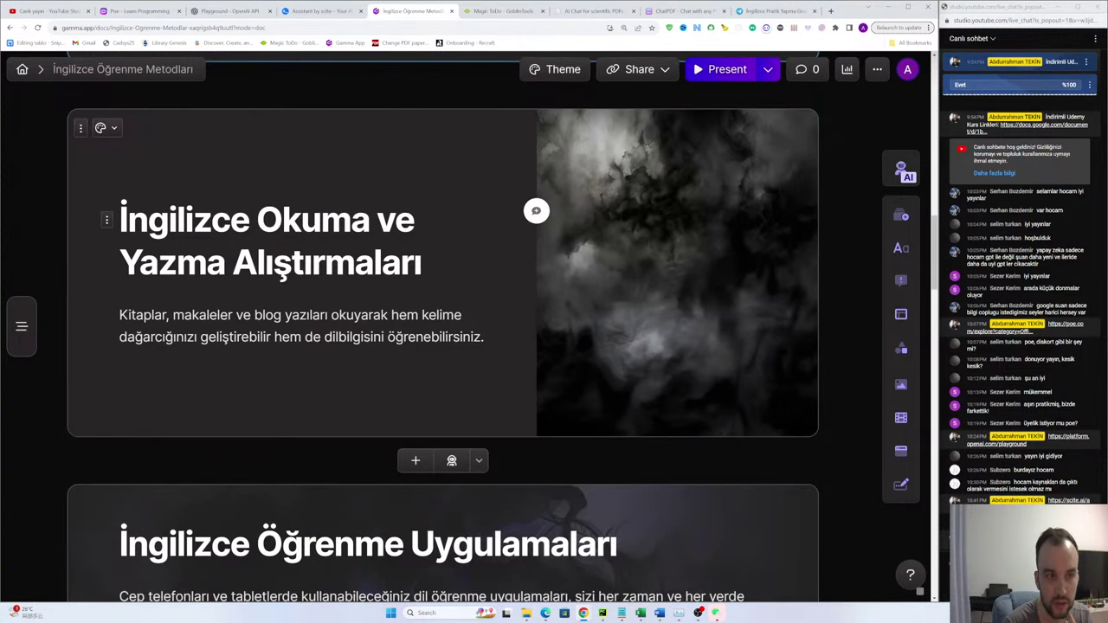
pyautogui.moveTo(422, 264); pyautogui.dragTo(151, 223)
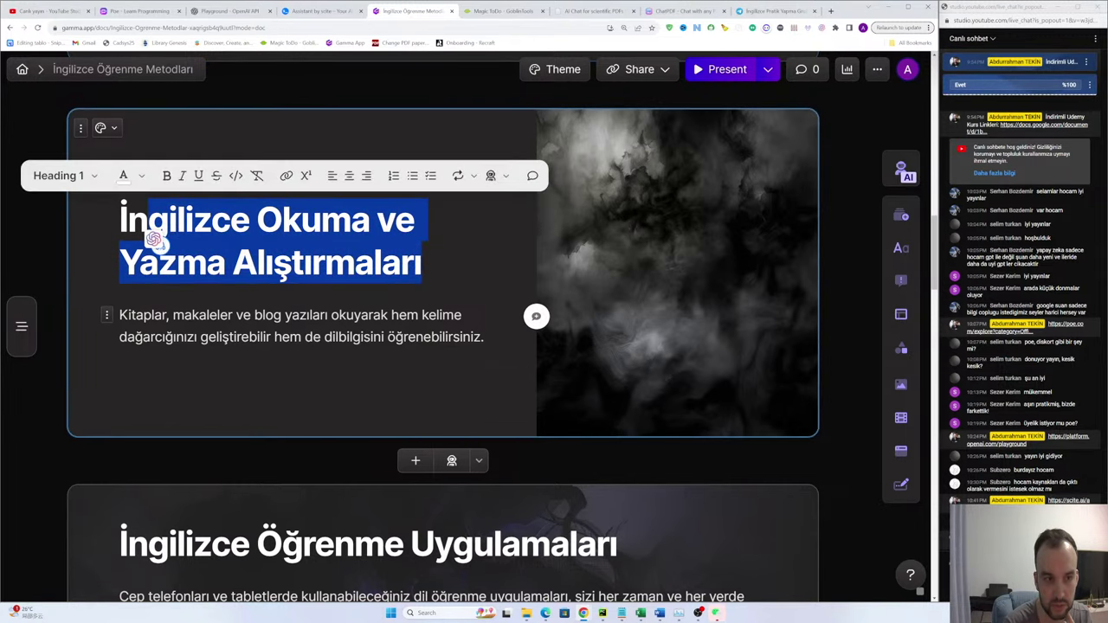
pyautogui.click(173, 322)
pyautogui.scroll(-2, 174, 322)
pyautogui.scroll(-1, 442, 347)
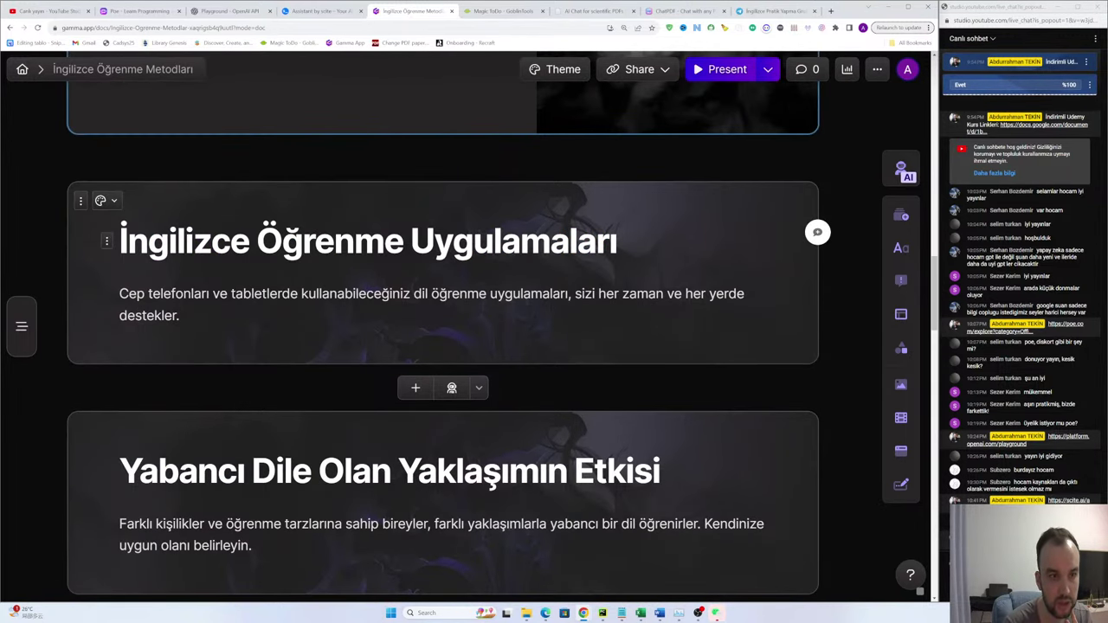
pyautogui.moveTo(121, 293); pyautogui.dragTo(477, 317)
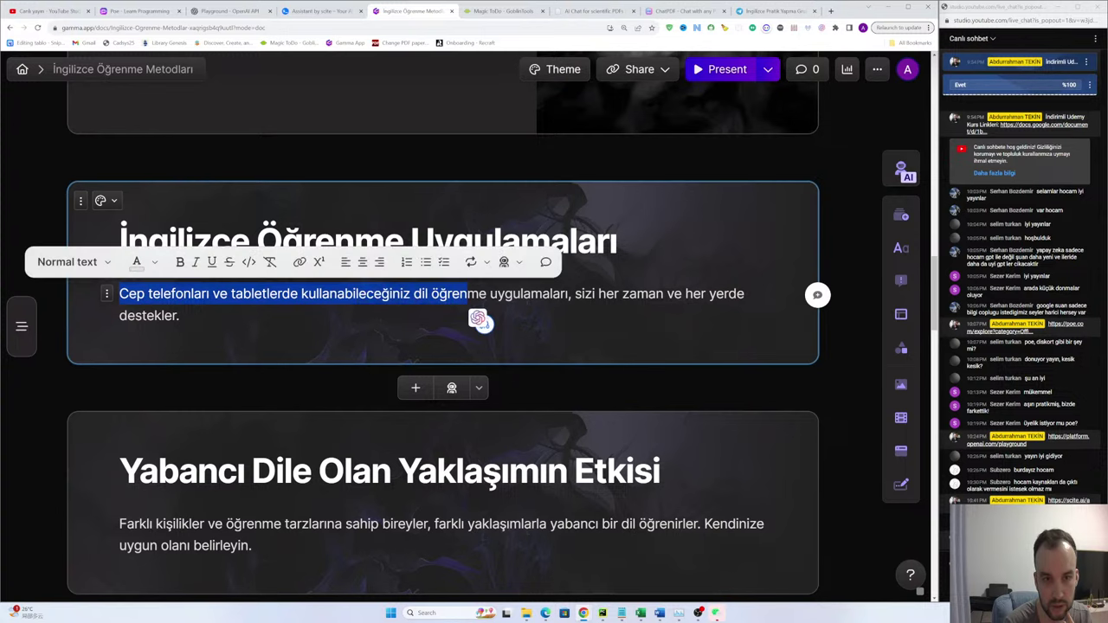
pyautogui.click(324, 321)
pyautogui.scroll(-2, 324, 321)
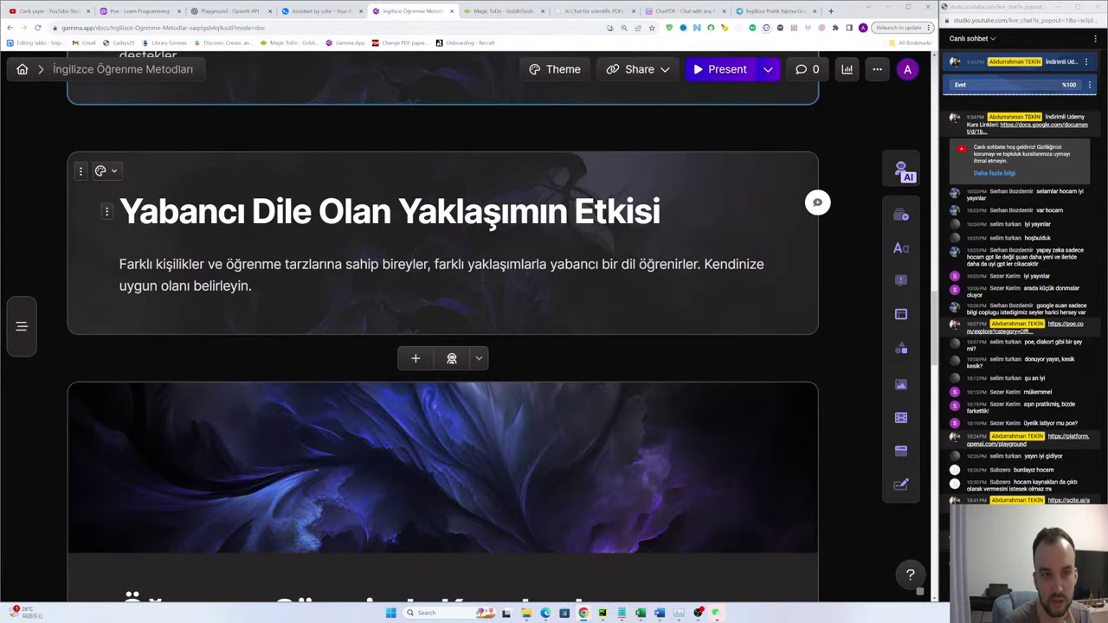
# Step: Read the cards on the approach to a foreign language, the difficulties of learning and the importance of motivation
pyautogui.moveTo(253, 285); pyautogui.dragTo(185, 230)
pyautogui.scroll(-2, 301, 304)
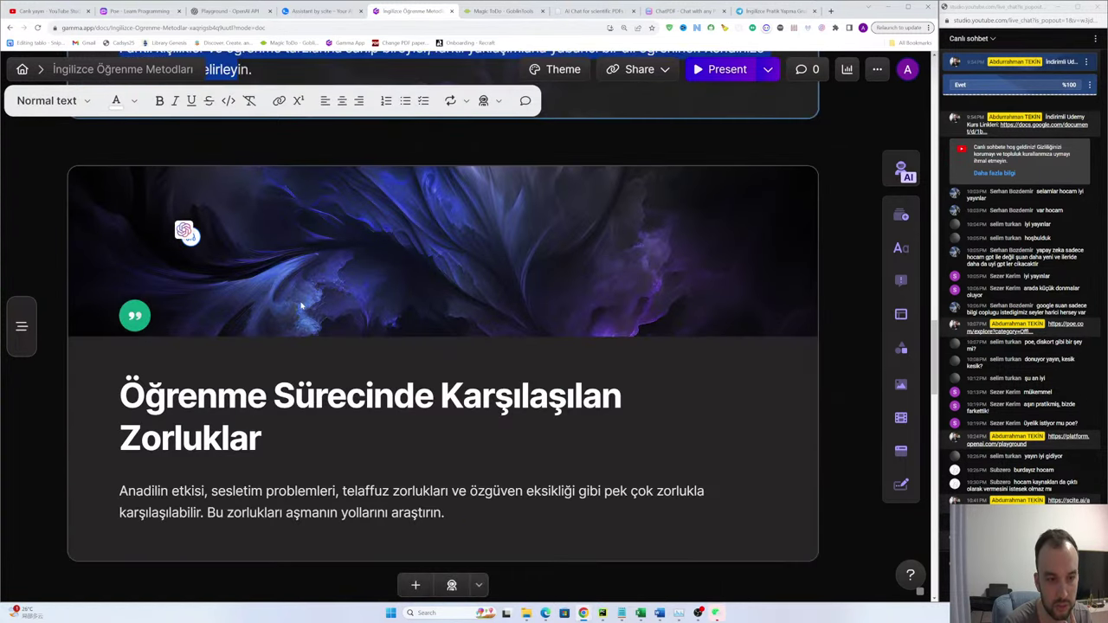
pyautogui.scroll(-1, 301, 305)
pyautogui.click(301, 305)
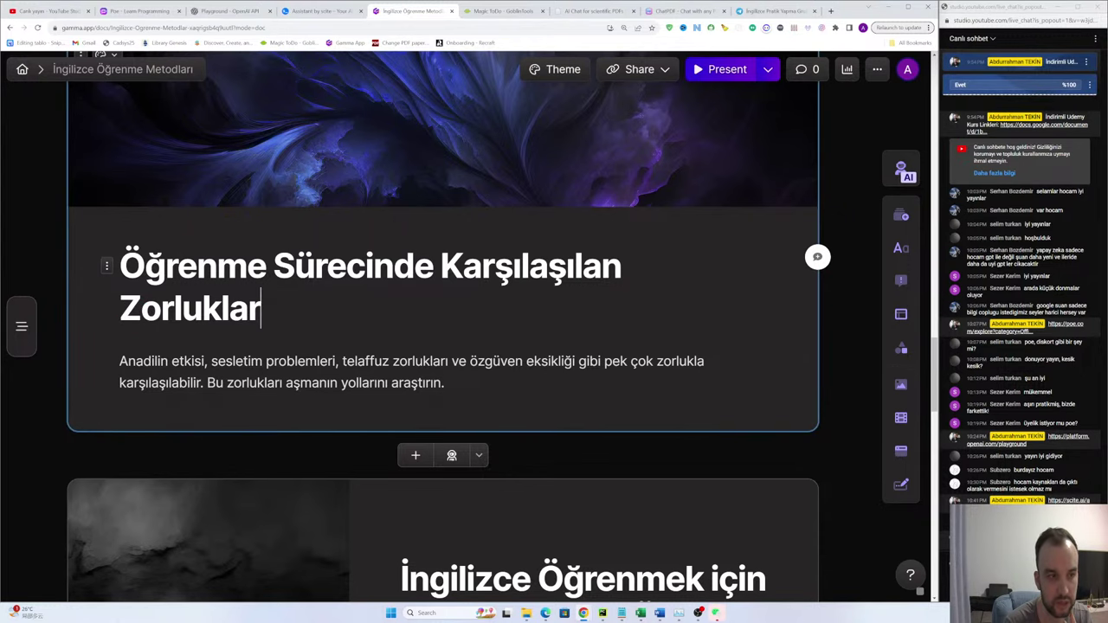
pyautogui.scroll(-3, 383, 346)
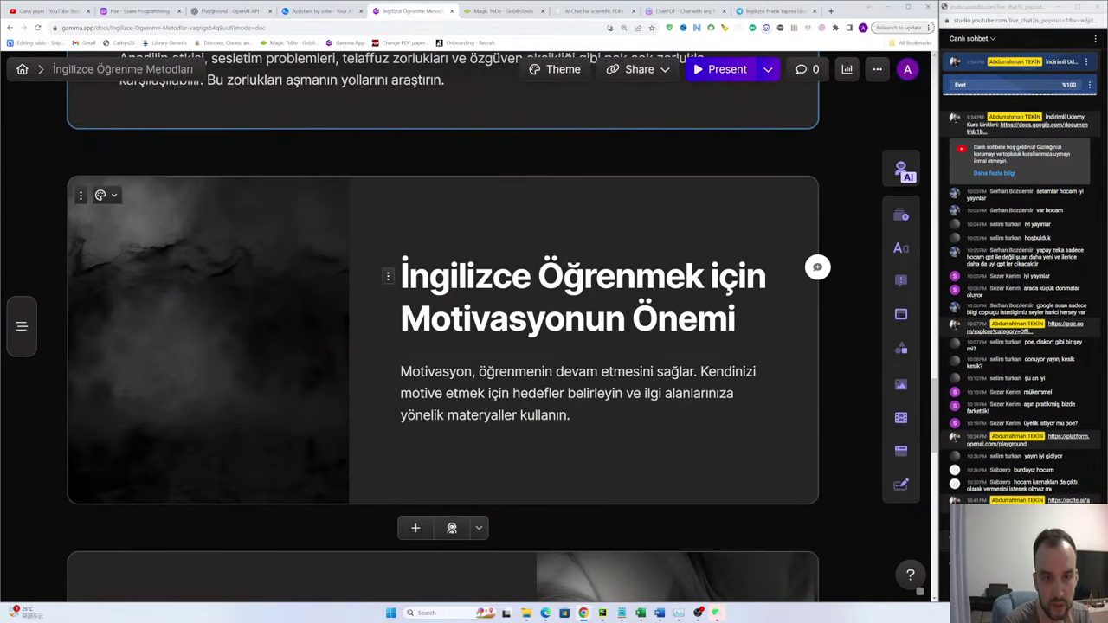
pyautogui.moveTo(594, 279); pyautogui.dragTo(618, 290)
pyautogui.click(544, 322)
pyautogui.moveTo(735, 320); pyautogui.dragTo(409, 275)
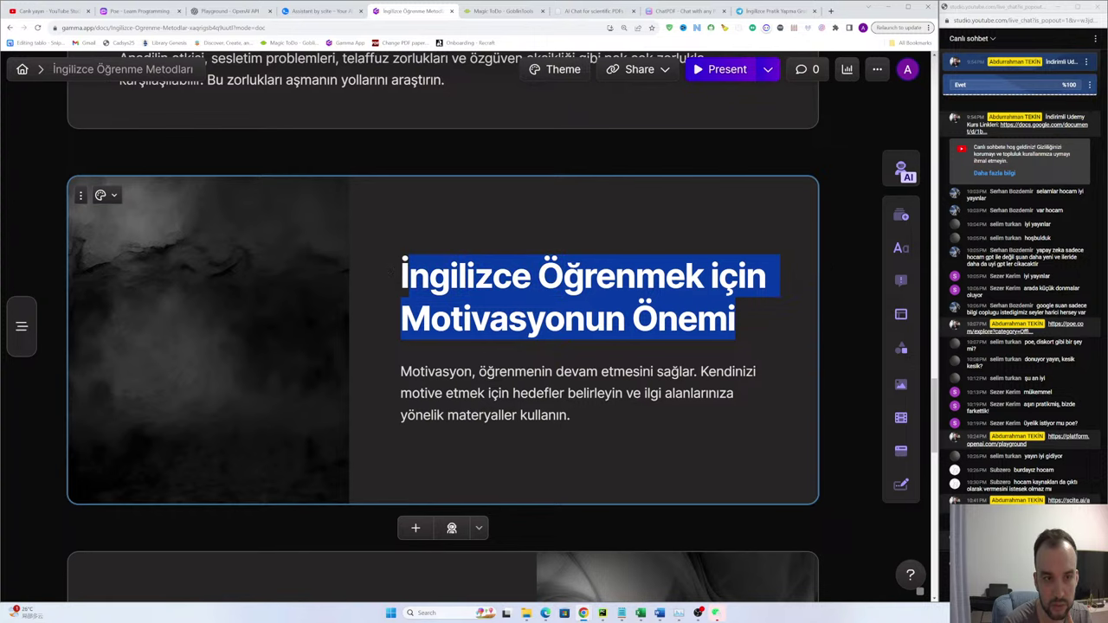
# Step: Check the closing "Sonuç ve Öneriler" card and review the presentation's middle cards again
pyautogui.scroll(-10, 528, 230)
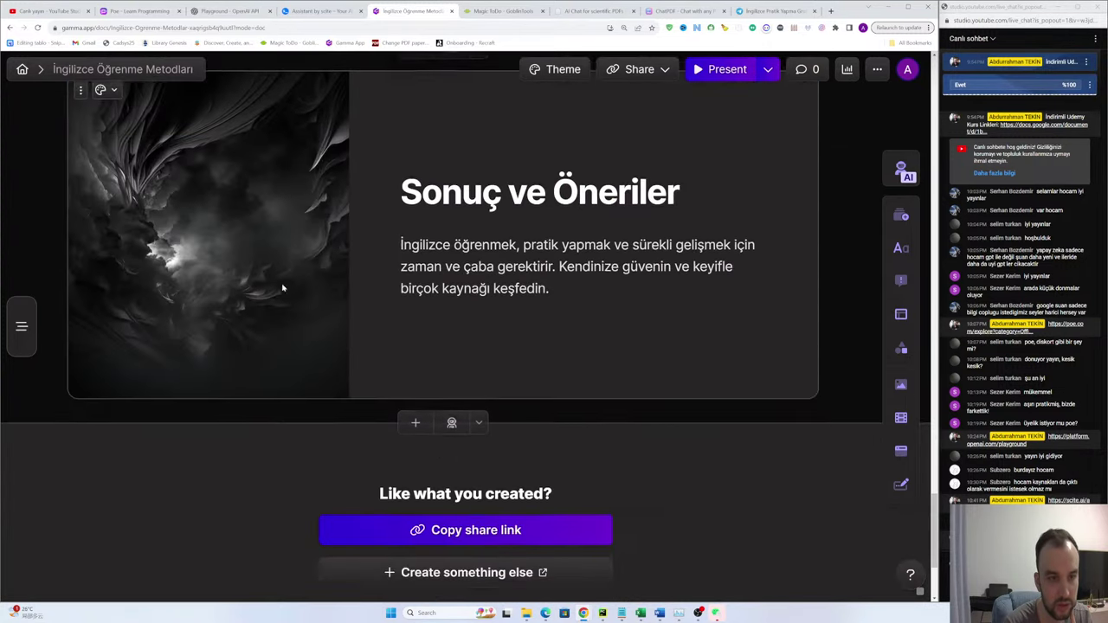
pyautogui.scroll(8, 282, 287)
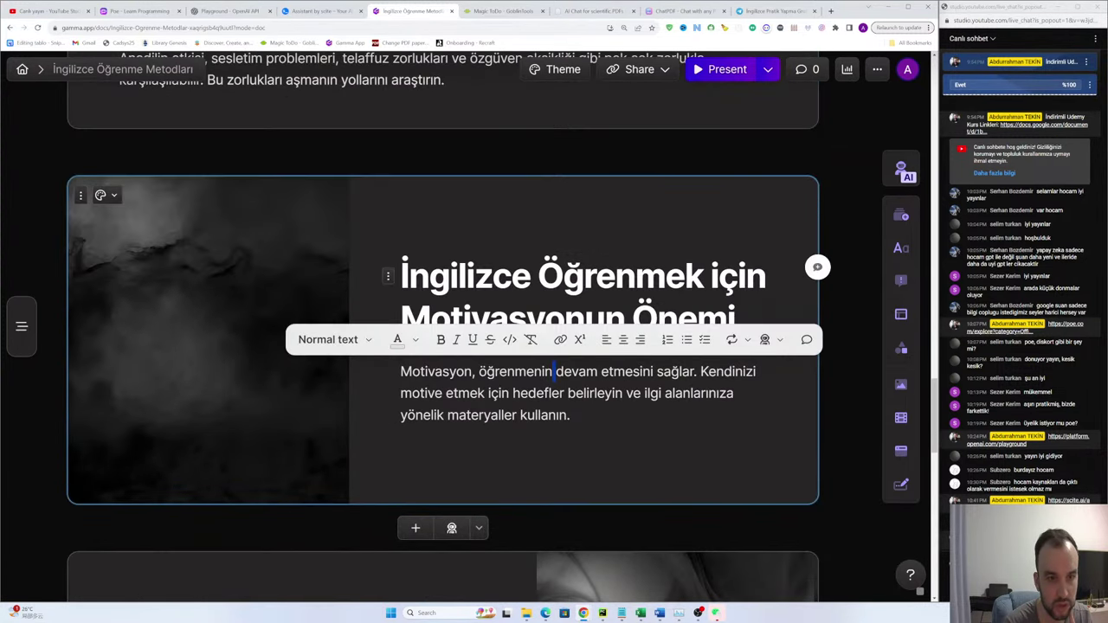
pyautogui.scroll(4, 442, 329)
pyautogui.scroll(-6, 442, 329)
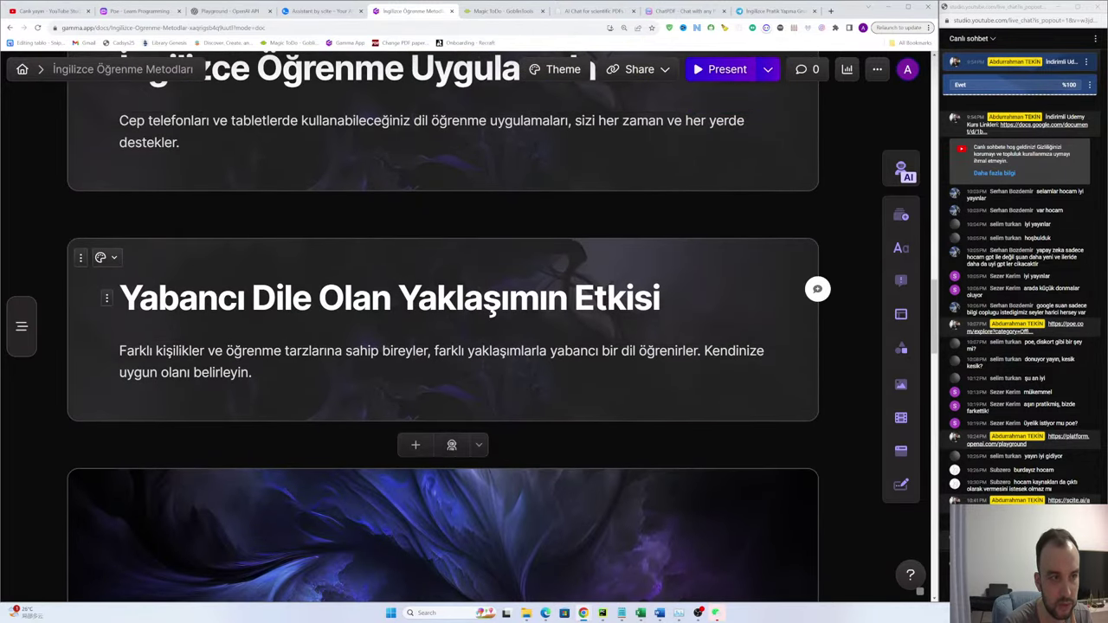
pyautogui.scroll(3, 442, 329)
pyautogui.scroll(-1, 441, 328)
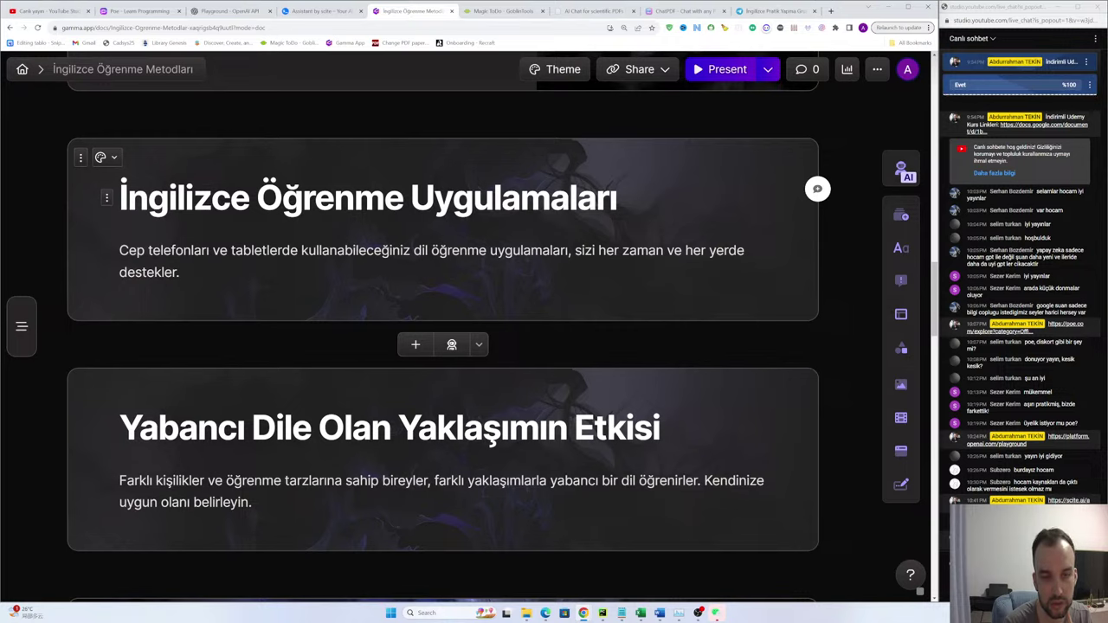
# Step: View the AI design partner's suggestions for adding a card after "İngilizce Öğrenme Uygulamaları", close it and return to the title card
pyautogui.click(453, 345)
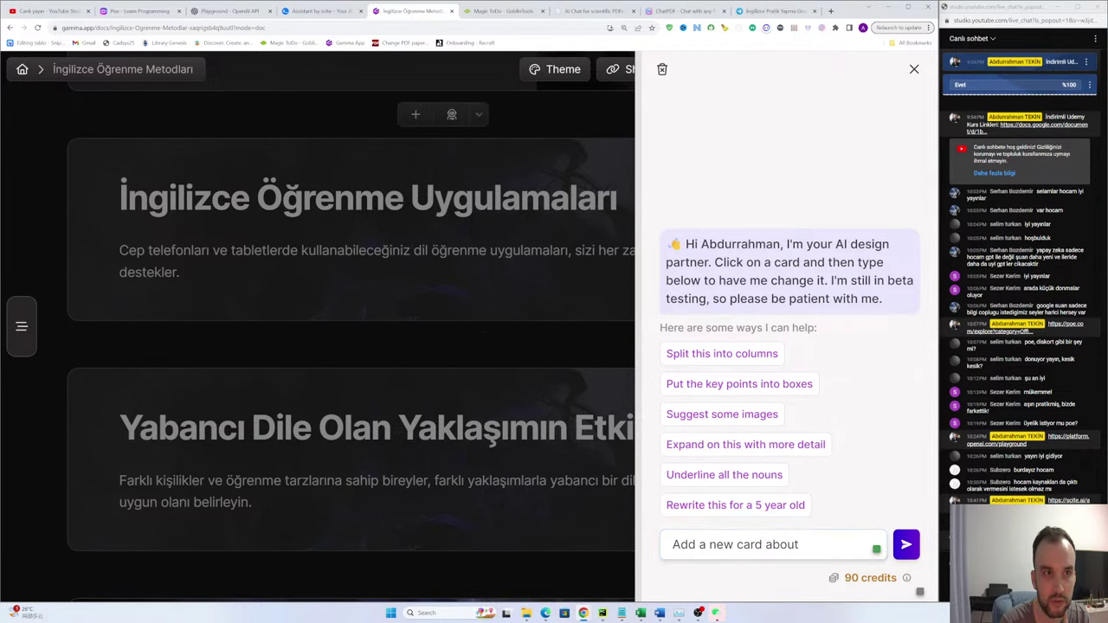
pyautogui.click(913, 68)
pyautogui.scroll(15, 442, 346)
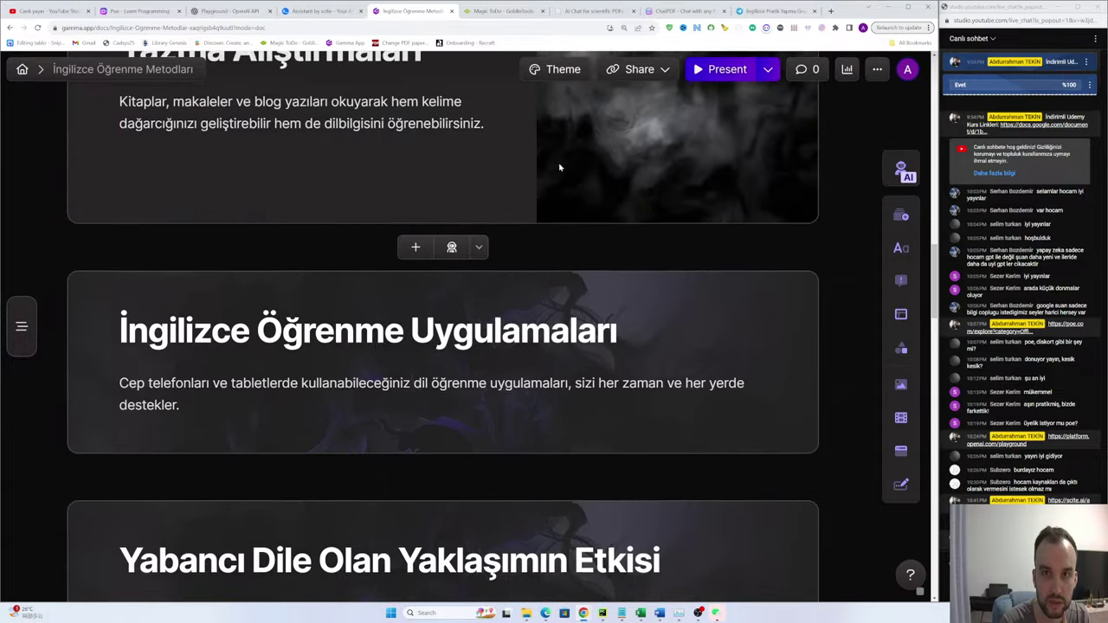
pyautogui.scroll(2, 442, 346)
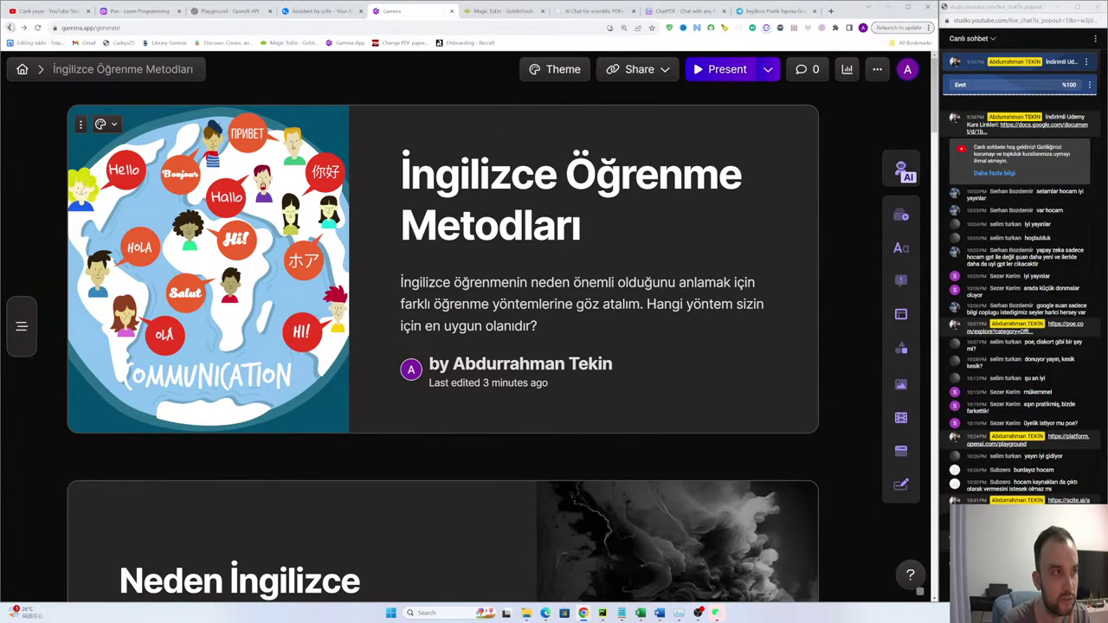
# Step: Leave the presentation for the overview of all gammas and view the credits and upgrade options
pyautogui.click(9, 27)
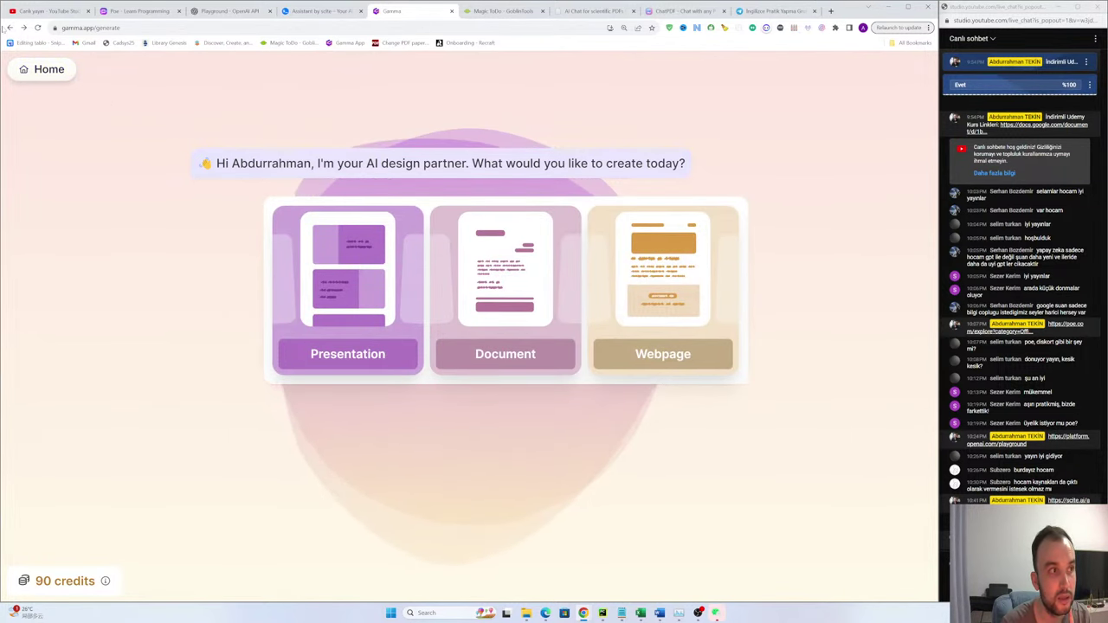
pyautogui.click(9, 27)
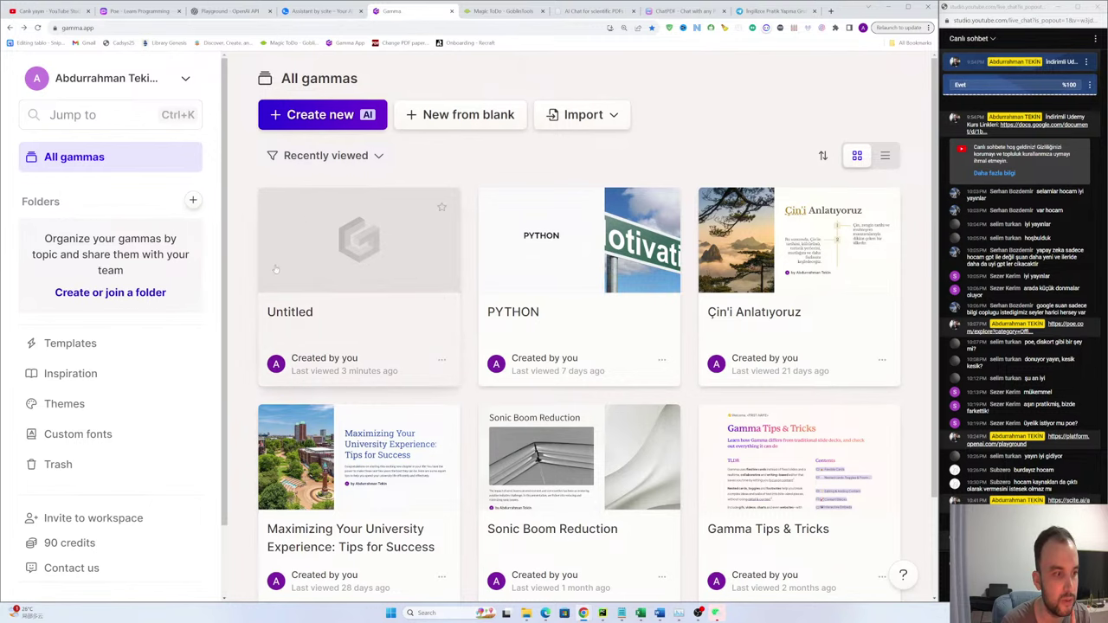
pyautogui.scroll(-2, 138, 399)
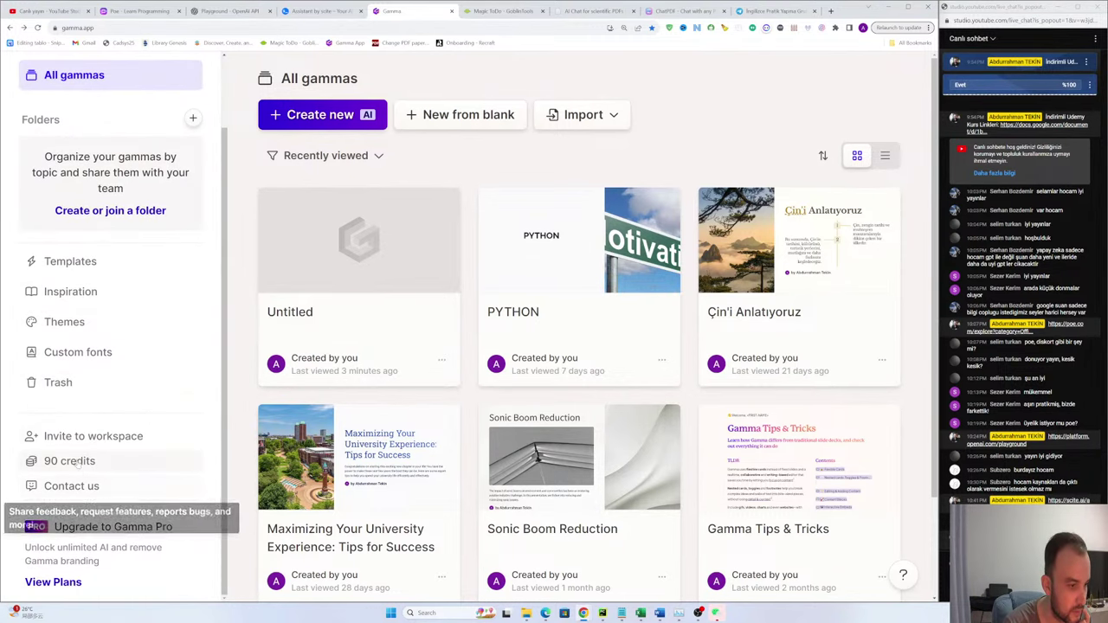
# Step: Open the plans and pricing overview and examine the Free plan's price and change history feature
pyautogui.click(53, 581)
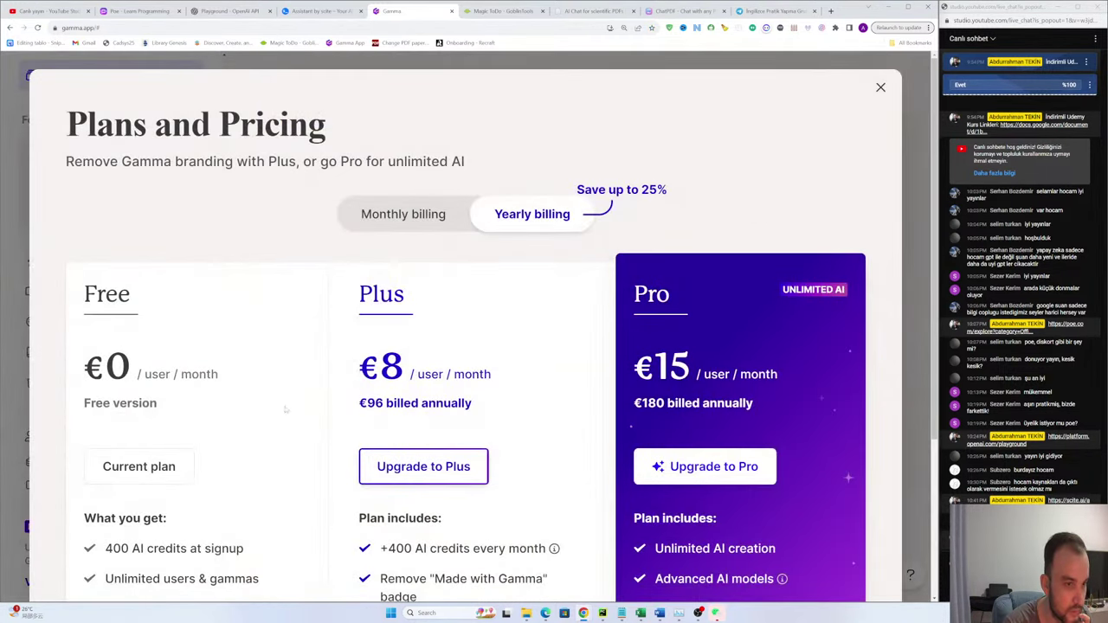
pyautogui.scroll(-3, 259, 246)
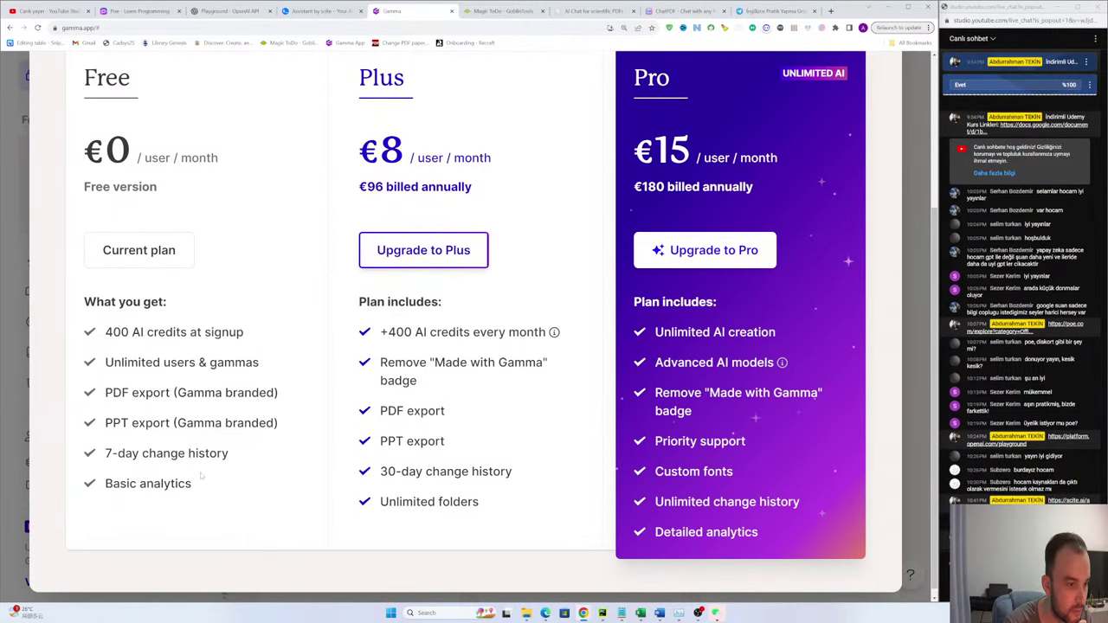
pyautogui.moveTo(230, 454); pyautogui.dragTo(114, 457)
pyautogui.click(151, 466)
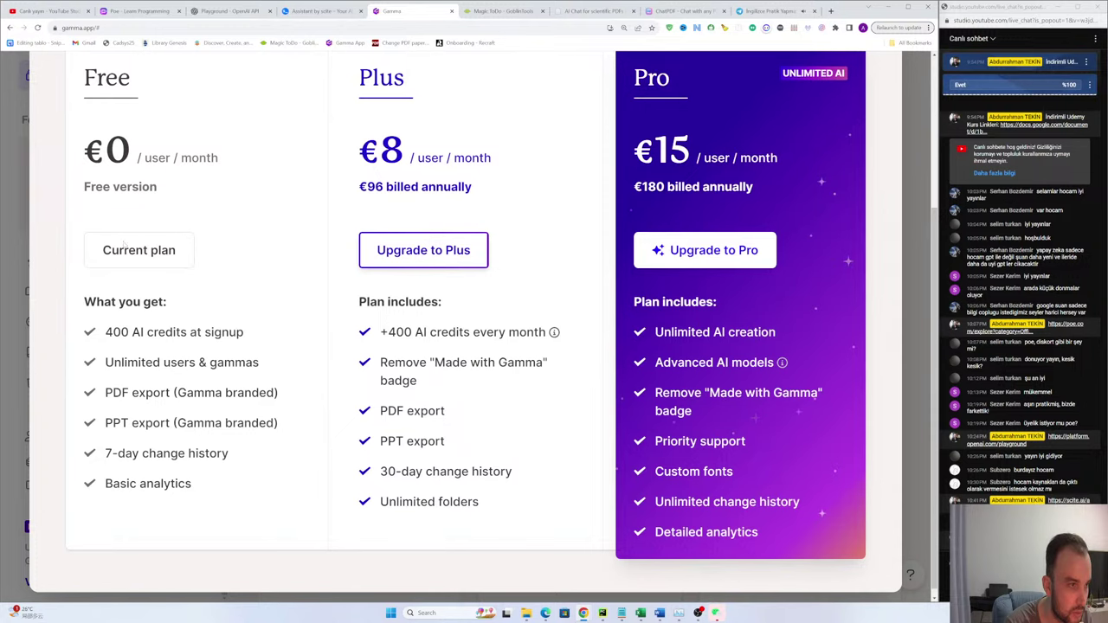
pyautogui.scroll(1, 123, 244)
pyautogui.moveTo(192, 202); pyautogui.dragTo(82, 201)
pyautogui.click(180, 231)
pyautogui.click(212, 217)
pyautogui.scroll(-1, 183, 299)
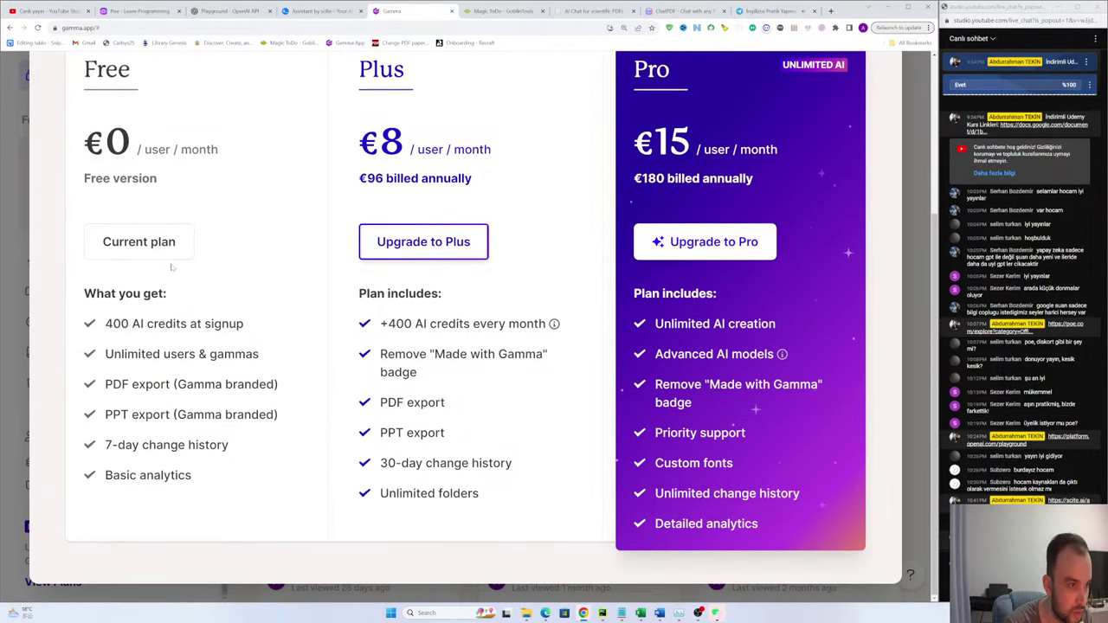
# Step: Compare the Free plan's signup AI credits with the Plus plan's credits and read the Free plan's user and PDF export terms
pyautogui.moveTo(104, 324)
pyautogui.mouseDown()
pyautogui.moveTo(204, 323)
pyautogui.moveTo(121, 323)
pyautogui.mouseUp()
pyautogui.click(188, 325)
pyautogui.moveTo(197, 323); pyautogui.dragTo(242, 350)
pyautogui.click(242, 350)
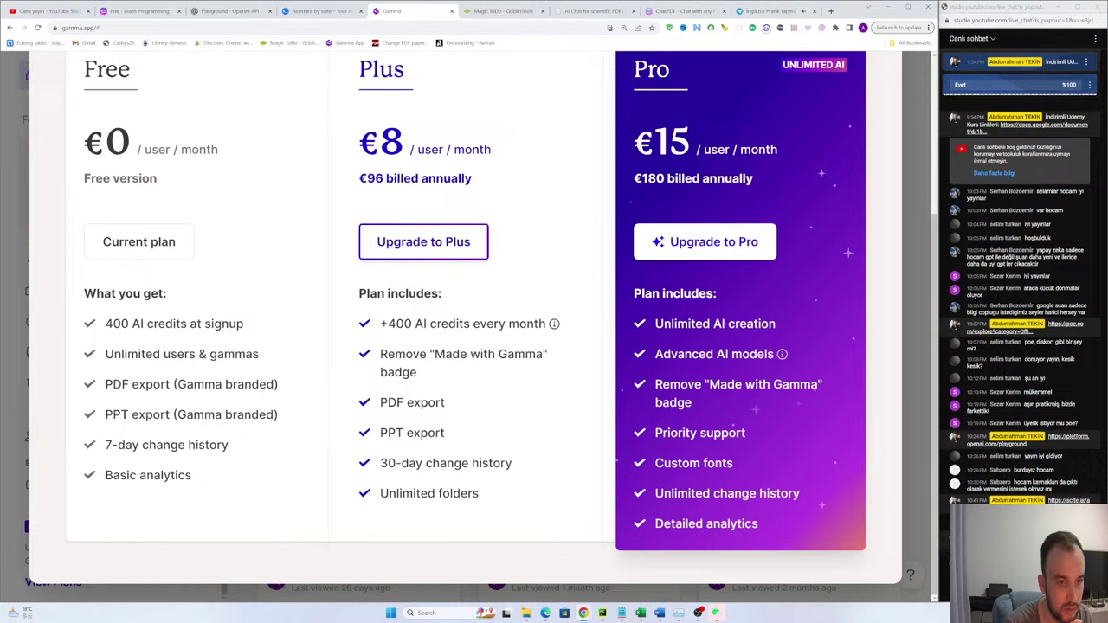
pyautogui.moveTo(395, 324); pyautogui.dragTo(457, 324)
pyautogui.click(510, 322)
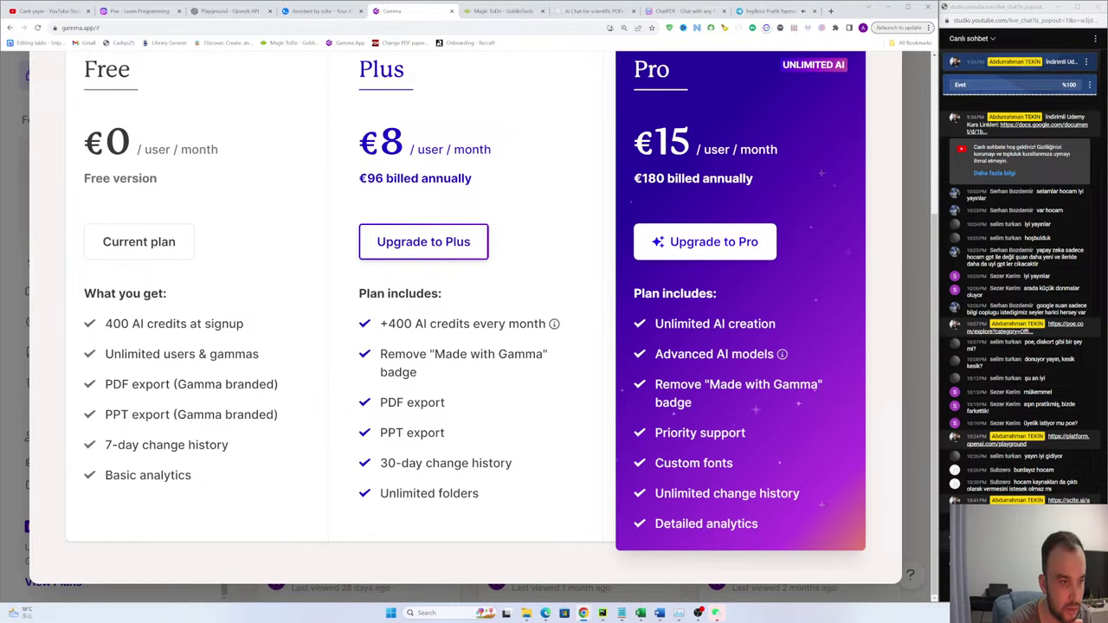
pyautogui.moveTo(122, 354); pyautogui.dragTo(187, 355)
pyautogui.click(198, 366)
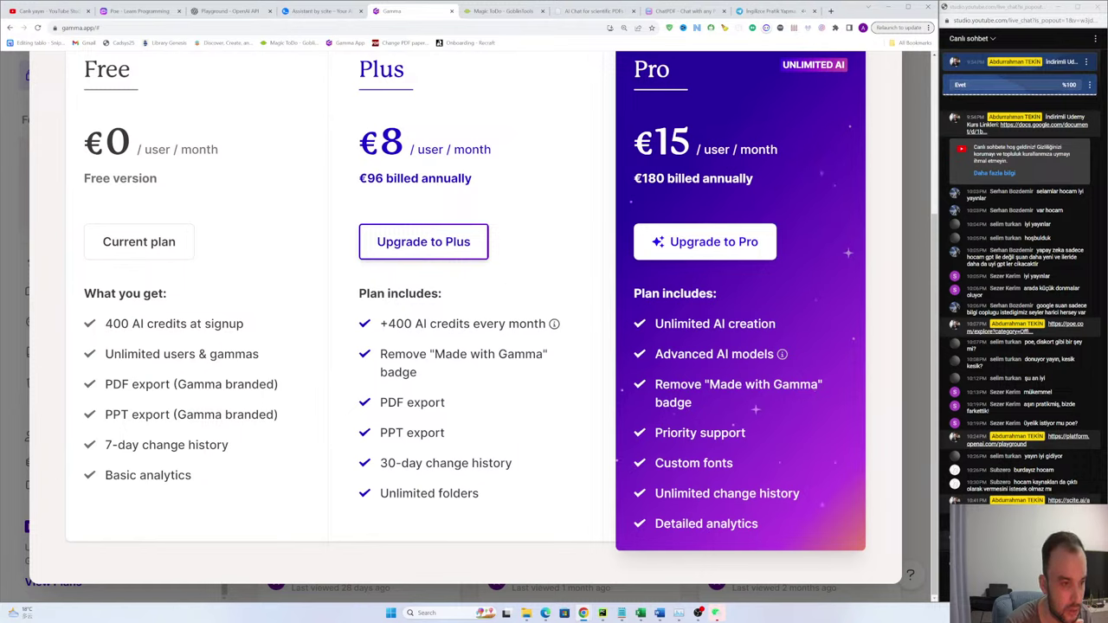
pyautogui.moveTo(105, 385); pyautogui.dragTo(206, 400)
pyautogui.click(205, 400)
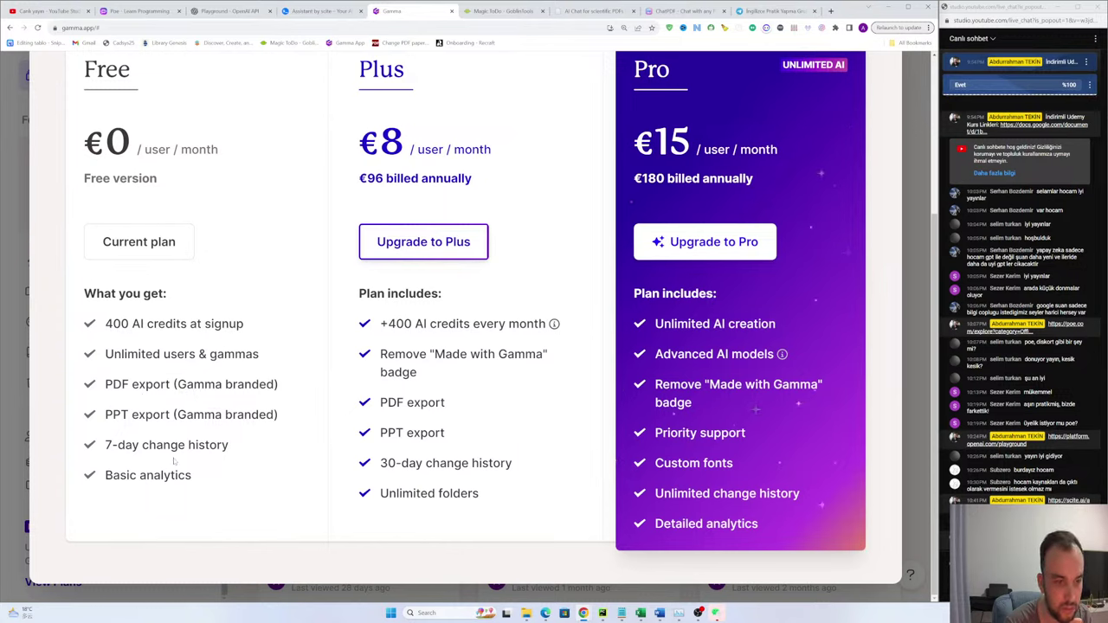
# Step: Examine the Plus plan's per-user monthly price and its annual billing amount
pyautogui.moveTo(493, 151); pyautogui.dragTo(355, 147)
pyautogui.click(277, 198)
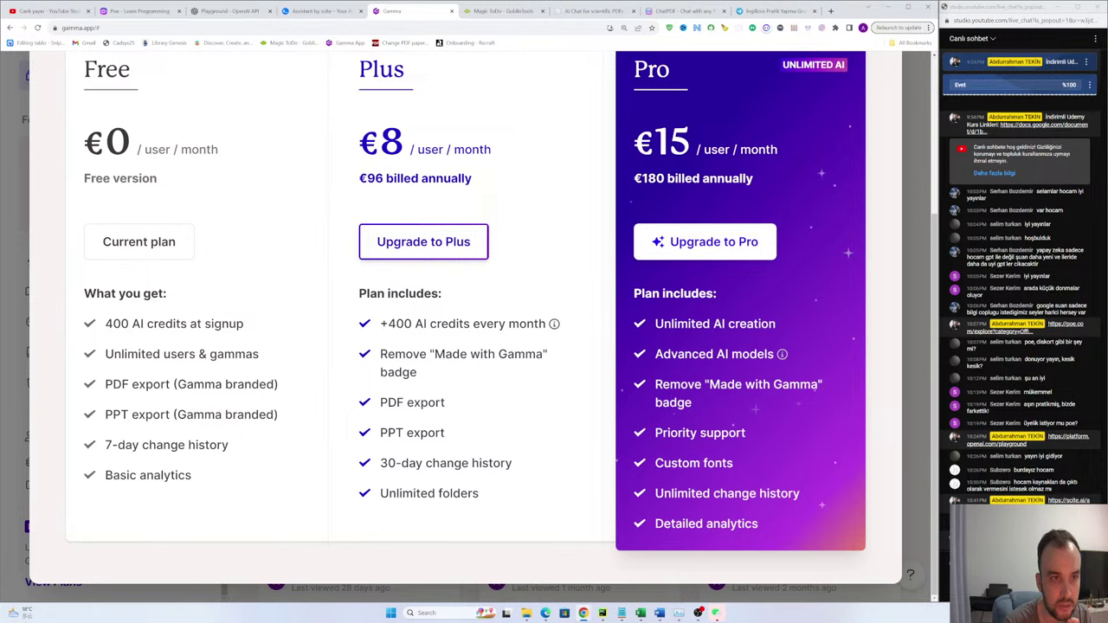
pyautogui.moveTo(394, 180); pyautogui.dragTo(335, 196)
pyautogui.click(390, 186)
pyautogui.click(333, 198)
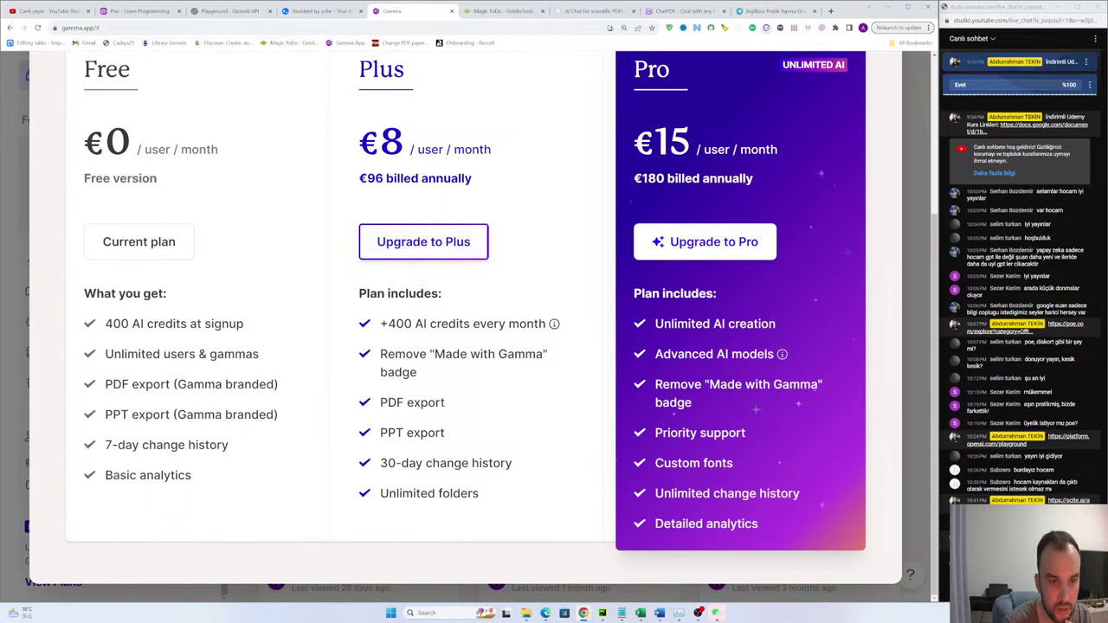
# Step: Examine the monthly AI credit allowance in the Plus plan's feature list
pyautogui.moveTo(431, 323); pyautogui.dragTo(495, 329)
pyautogui.click(497, 333)
pyautogui.moveTo(395, 324); pyautogui.dragTo(582, 336)
pyautogui.click(547, 298)
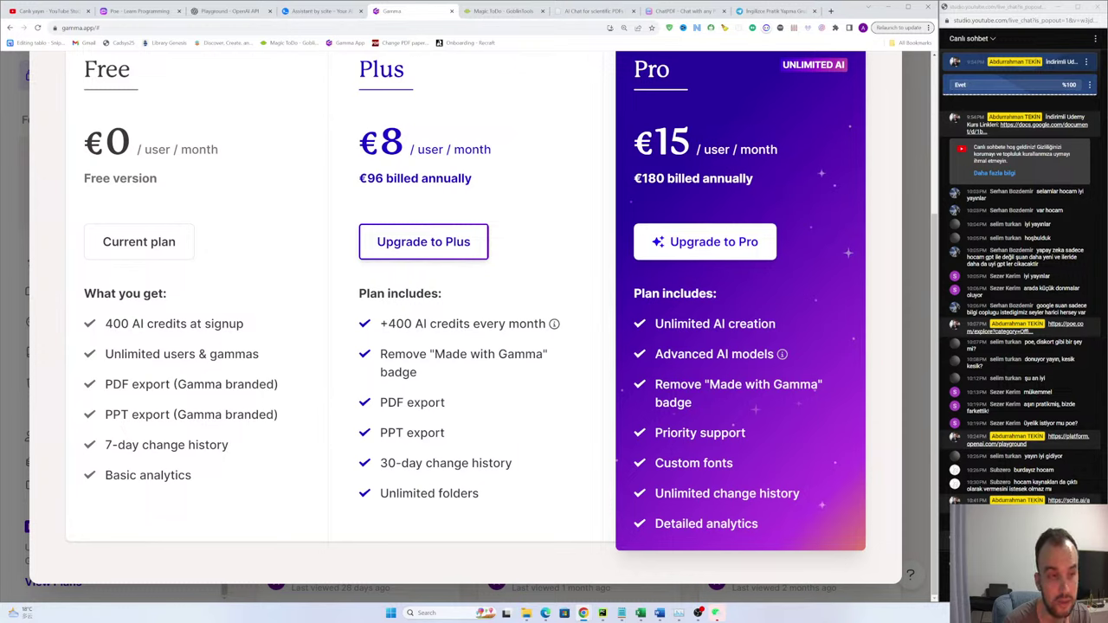
pyautogui.moveTo(471, 325); pyautogui.dragTo(381, 325)
pyautogui.click(381, 325)
pyautogui.moveTo(489, 325); pyautogui.dragTo(388, 326)
pyautogui.click(386, 325)
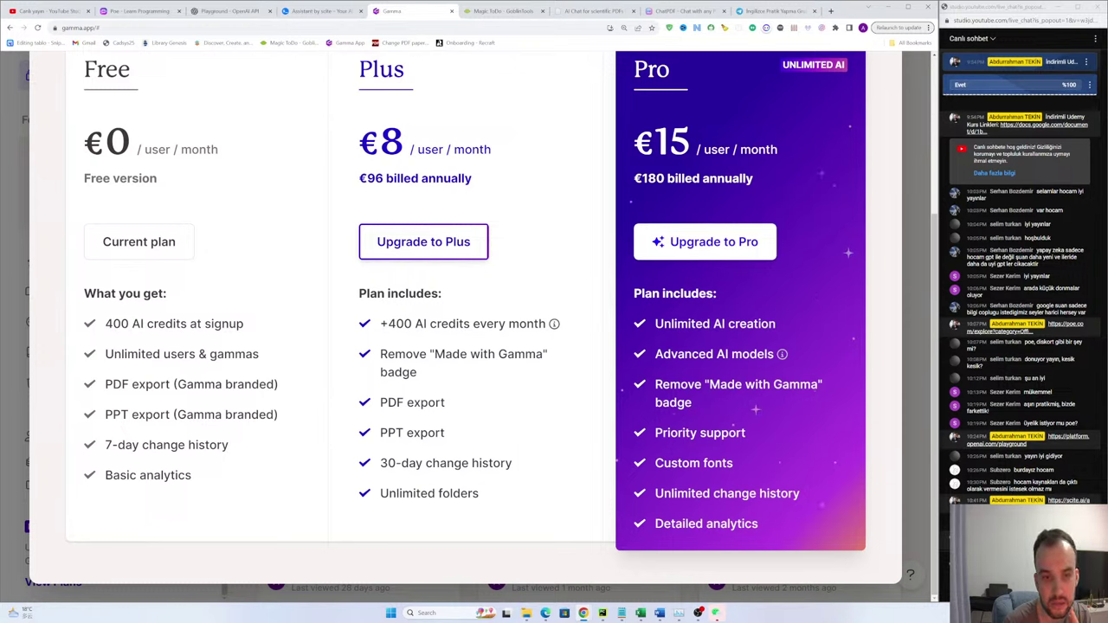
pyautogui.moveTo(484, 326); pyautogui.dragTo(532, 325)
pyautogui.click(532, 326)
pyautogui.moveTo(442, 326); pyautogui.dragTo(388, 325)
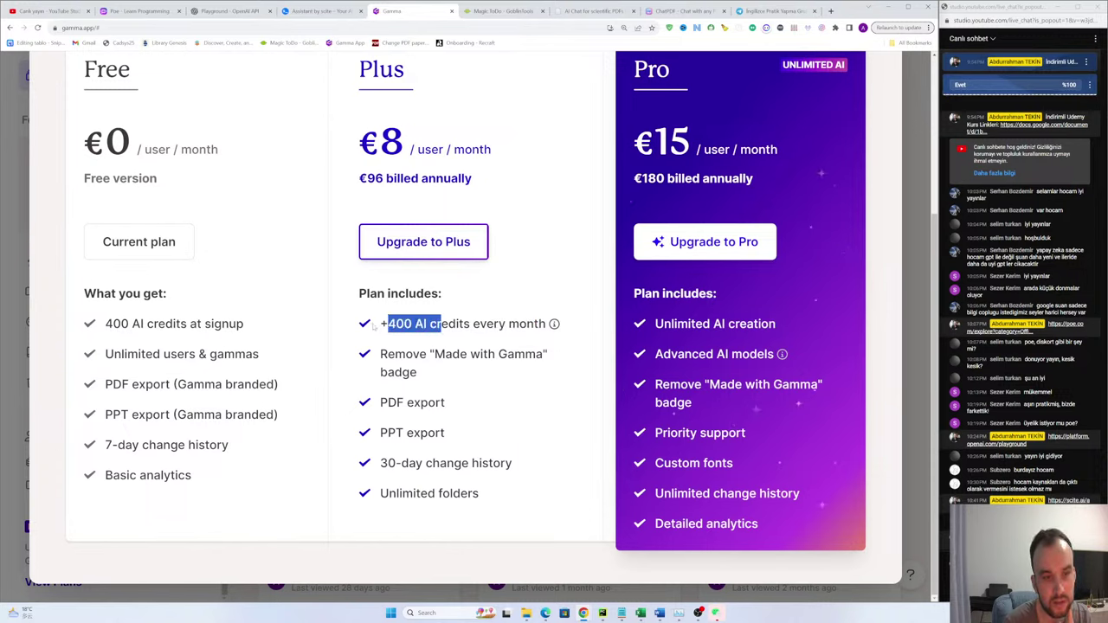
pyautogui.click(373, 327)
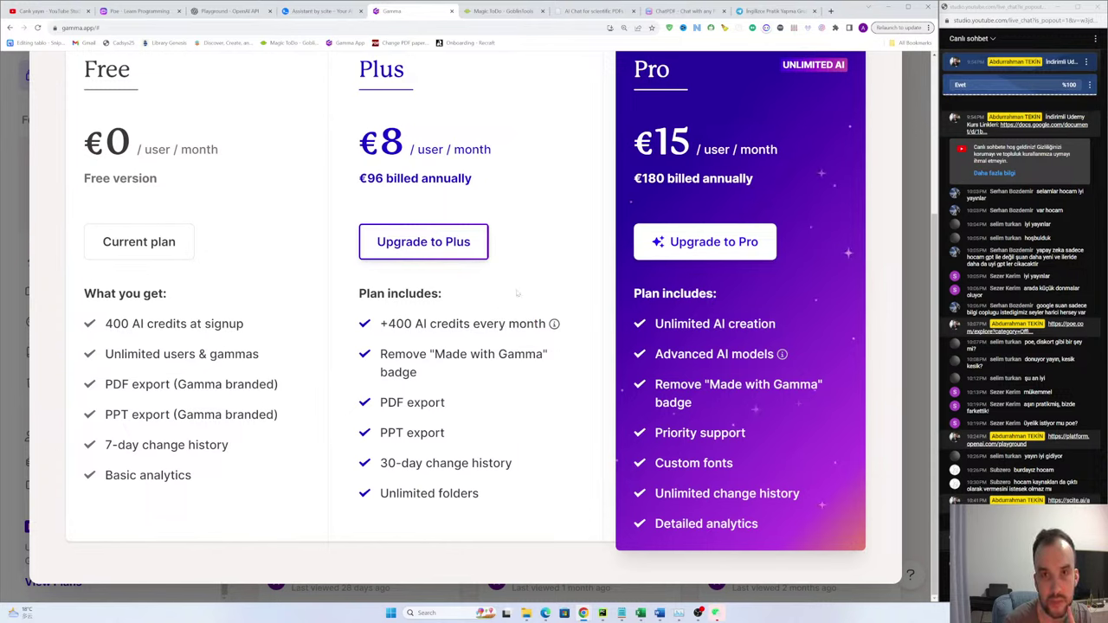
# Step: Read the info note explaining how the Plus plan's monthly AI credits are granted
pyautogui.moveTo(425, 325); pyautogui.dragTo(346, 325)
pyautogui.click(470, 339)
pyautogui.click(470, 338)
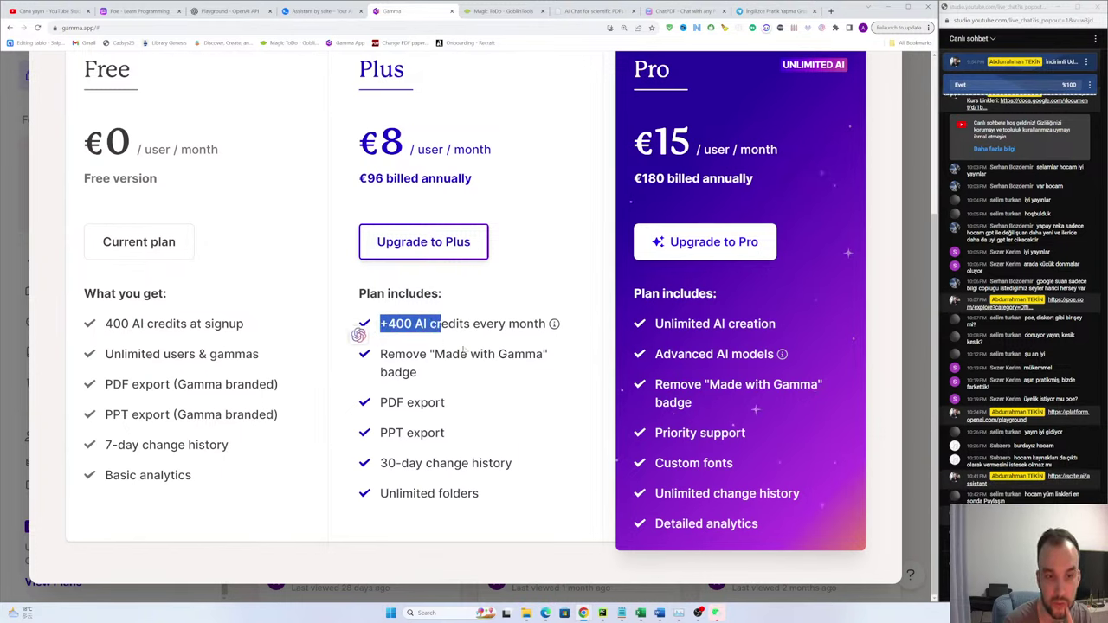
pyautogui.click(450, 339)
pyautogui.moveTo(429, 325); pyautogui.dragTo(397, 325)
pyautogui.click(438, 336)
pyautogui.click(386, 325)
pyautogui.click(503, 341)
pyautogui.moveTo(555, 325)
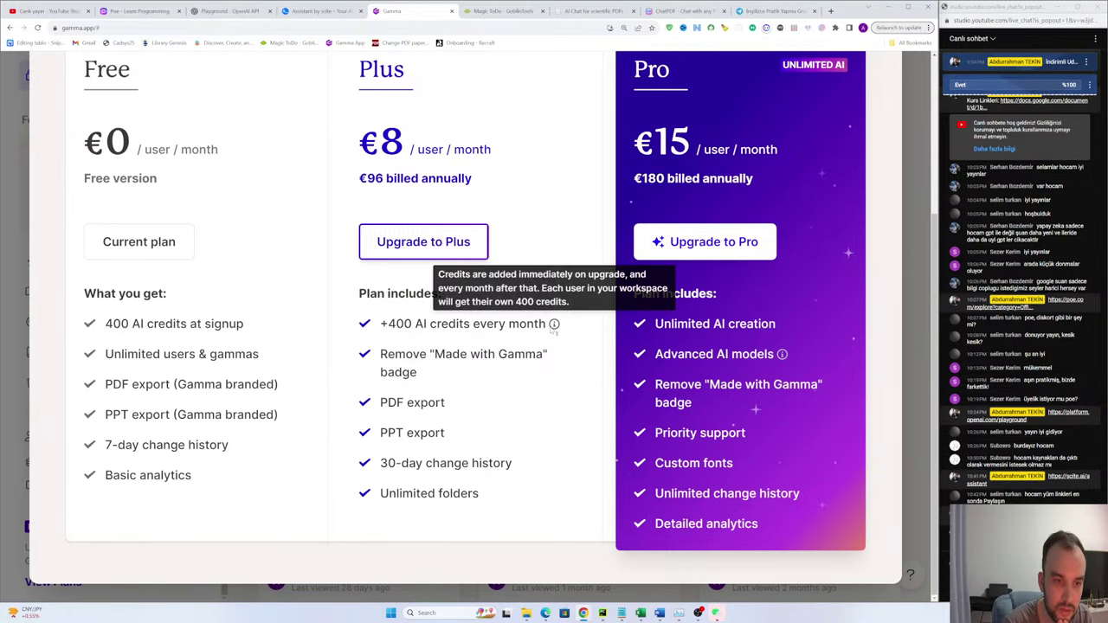
pyautogui.moveTo(458, 324); pyautogui.dragTo(378, 325)
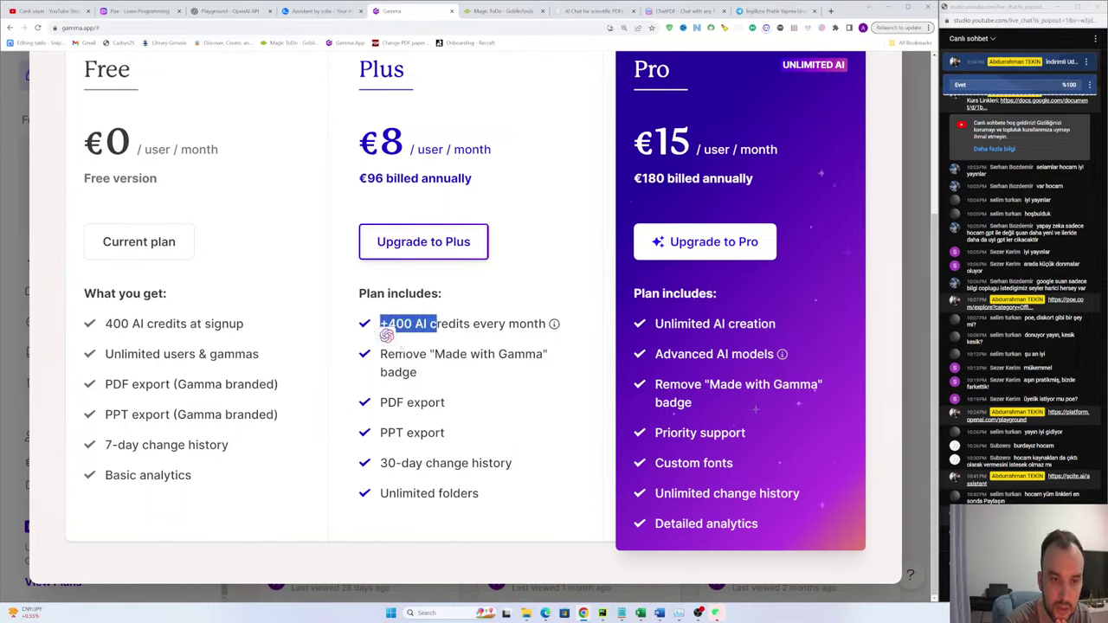
pyautogui.click(387, 336)
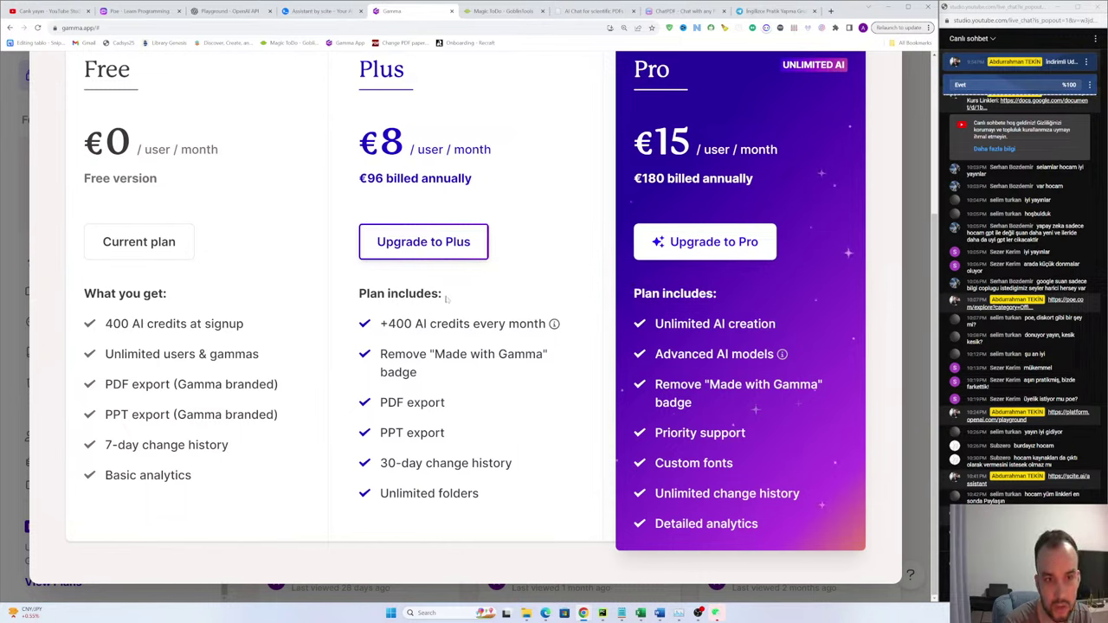
# Step: Read the Plus plan's badge removal, export, change history and folder features
pyautogui.moveTo(423, 394); pyautogui.dragTo(379, 349)
pyautogui.click(456, 397)
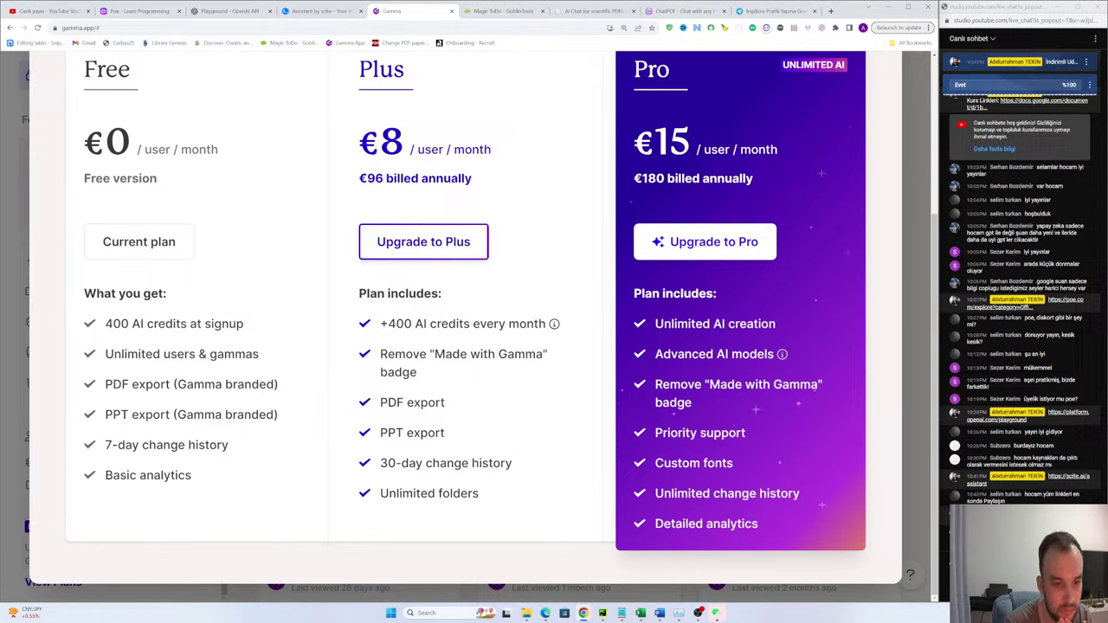
pyautogui.moveTo(395, 463); pyautogui.dragTo(411, 468)
pyautogui.click(511, 465)
pyautogui.moveTo(516, 466); pyautogui.dragTo(417, 466)
pyautogui.click(422, 467)
pyautogui.moveTo(478, 493); pyautogui.dragTo(397, 333)
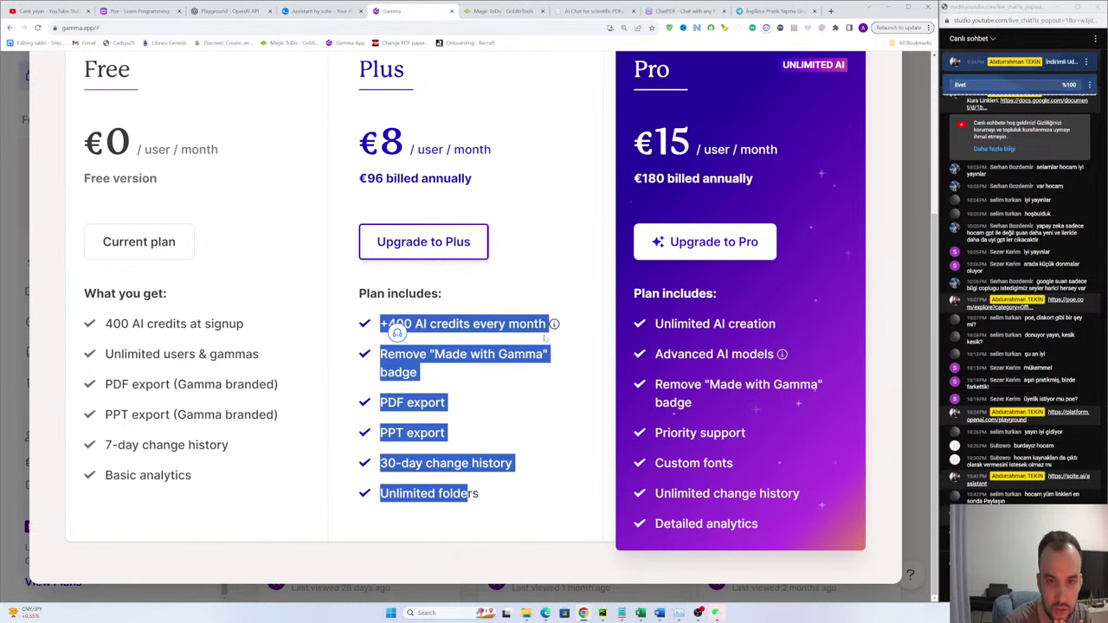
# Step: Compare the Pro plan's price and annual billing with the Plus plan's
pyautogui.scroll(1, 629, 206)
pyautogui.scroll(-1, 758, 309)
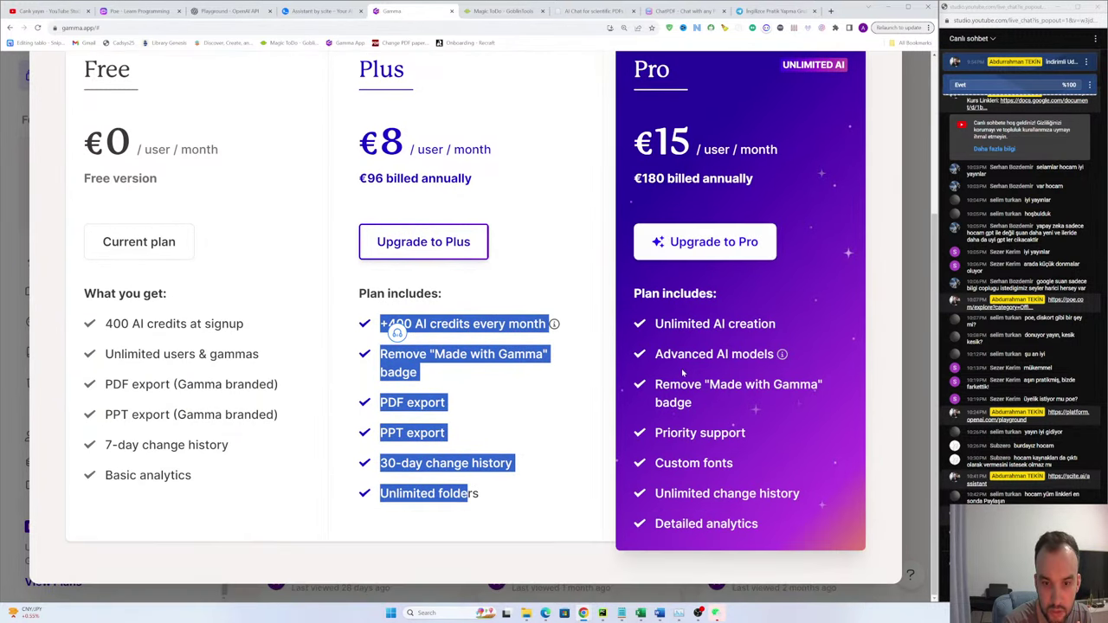
pyautogui.scroll(2, 706, 305)
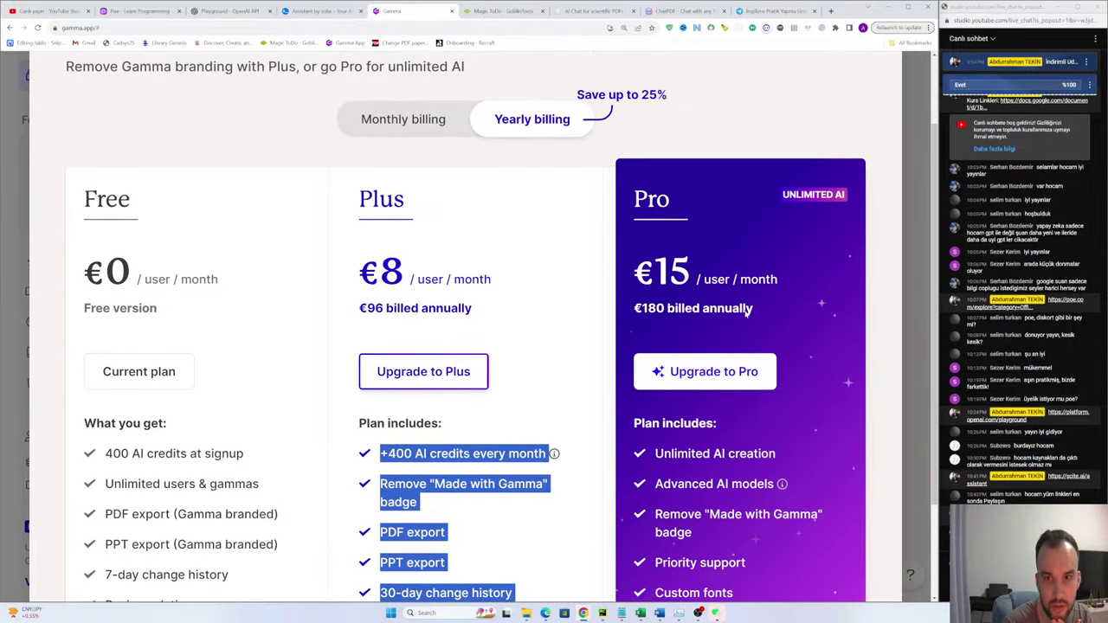
pyautogui.scroll(-2, 742, 312)
pyautogui.scroll(2, 640, 286)
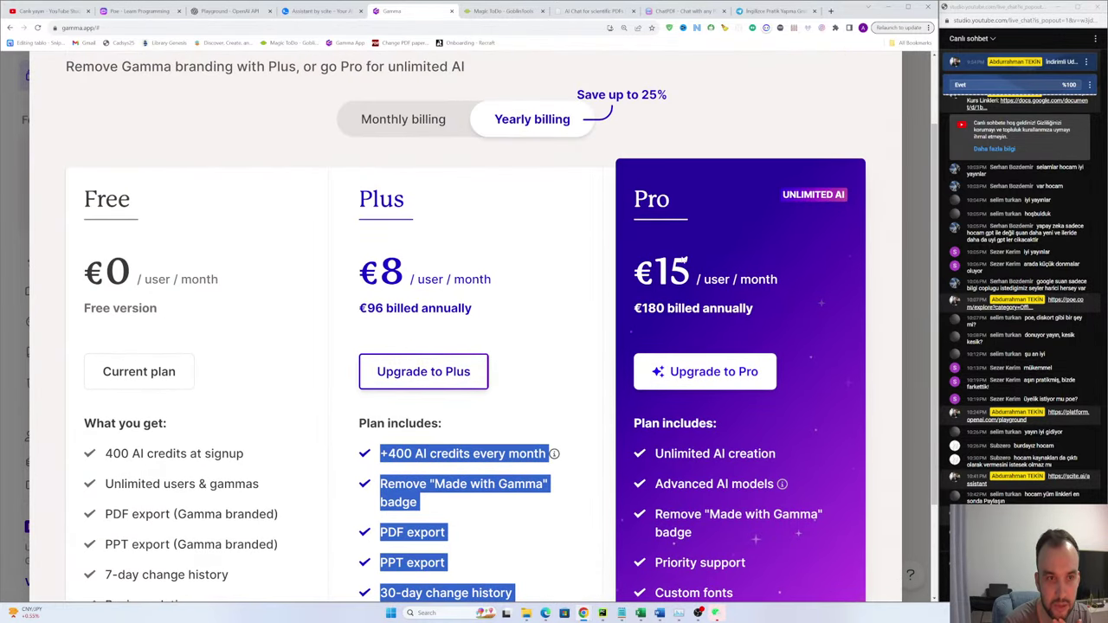
pyautogui.scroll(-1, 547, 333)
pyautogui.click(547, 333)
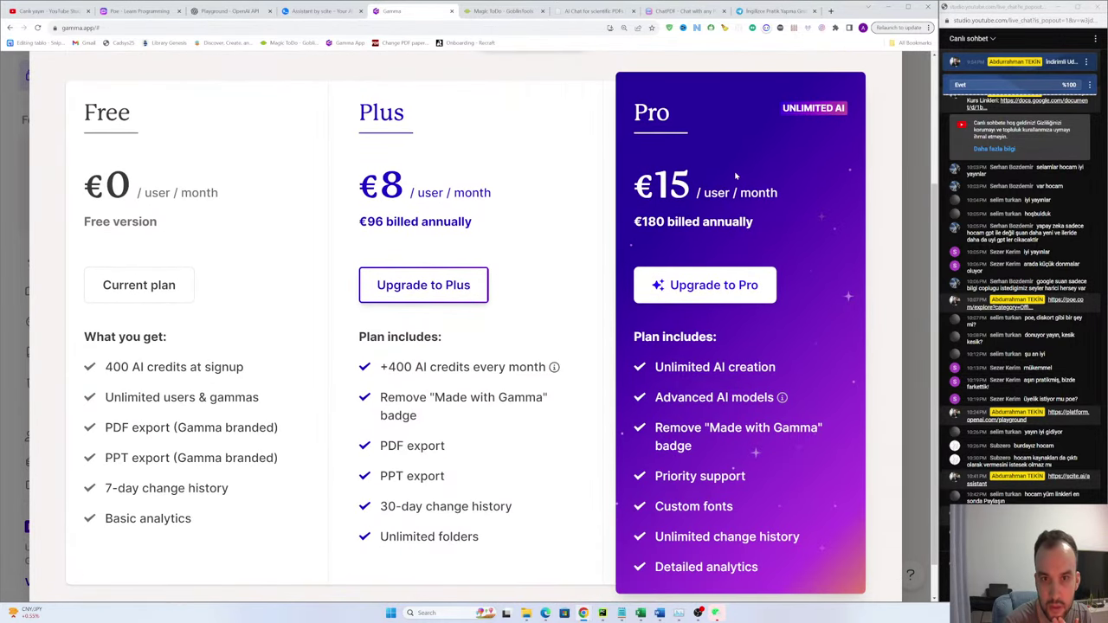
pyautogui.scroll(-1, 683, 233)
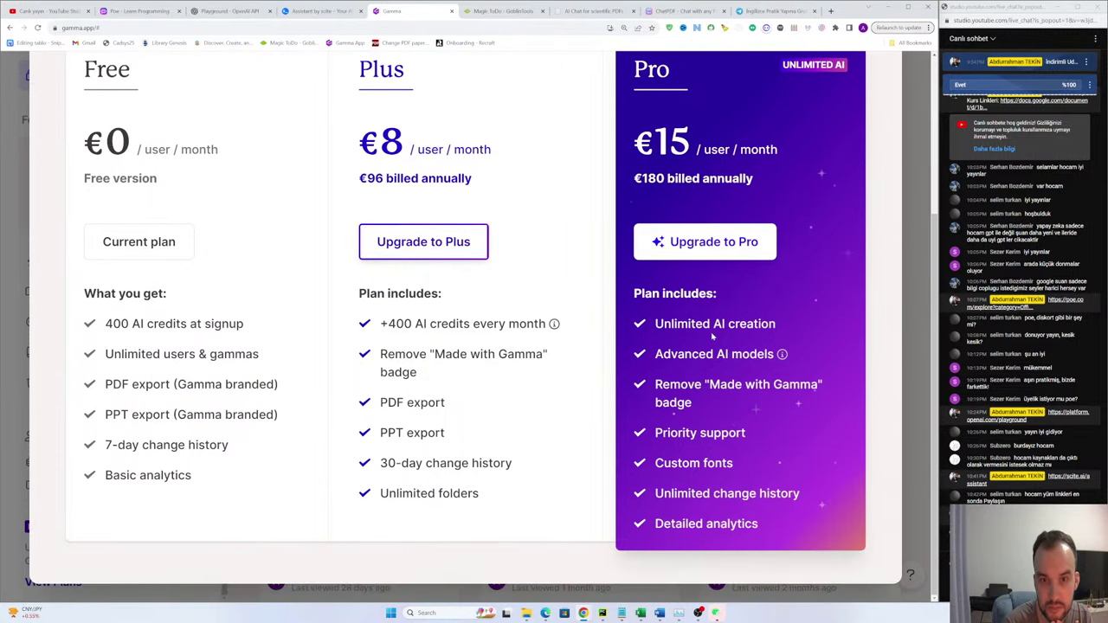
# Step: Examine the Pro plan's AI creation, advanced AI models and priority support features
pyautogui.moveTo(777, 327); pyautogui.dragTo(655, 325)
pyautogui.click(752, 336)
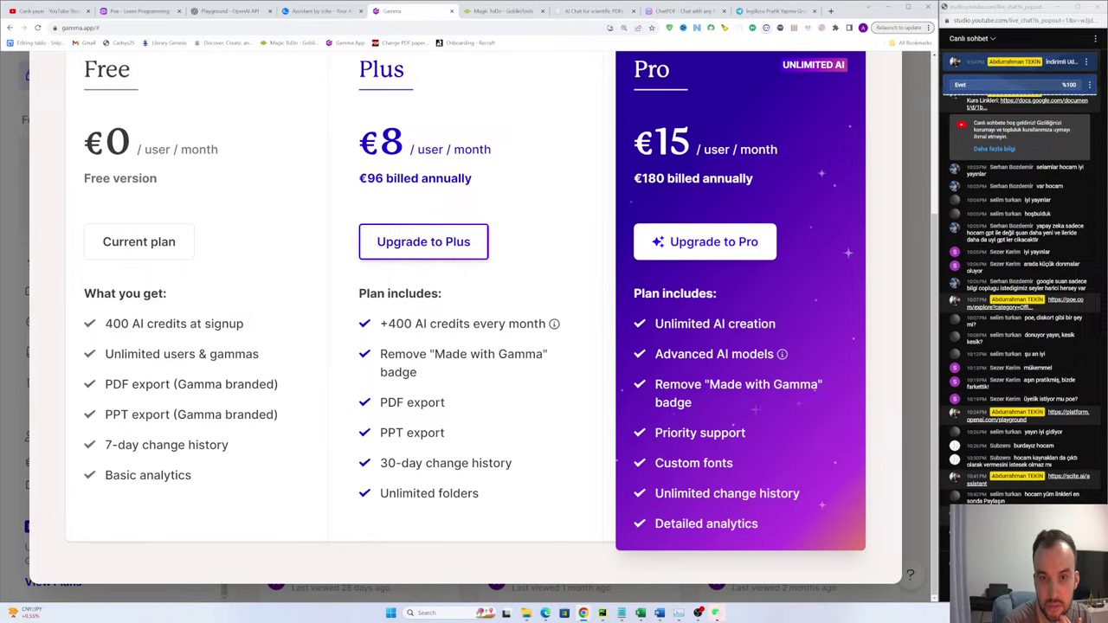
pyautogui.click(798, 359)
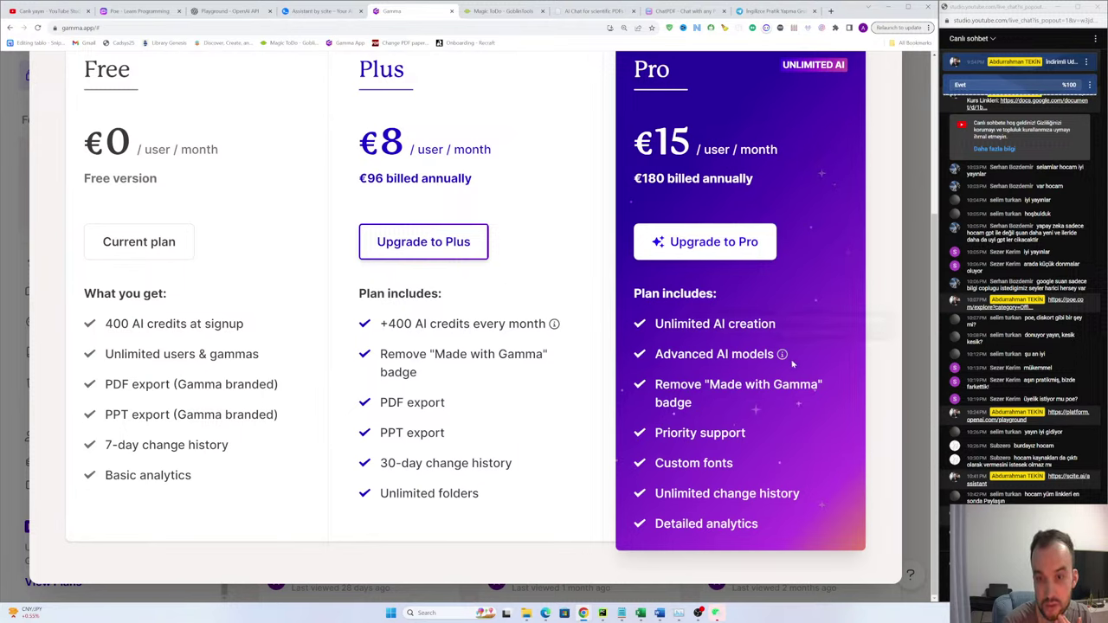
pyautogui.moveTo(782, 356)
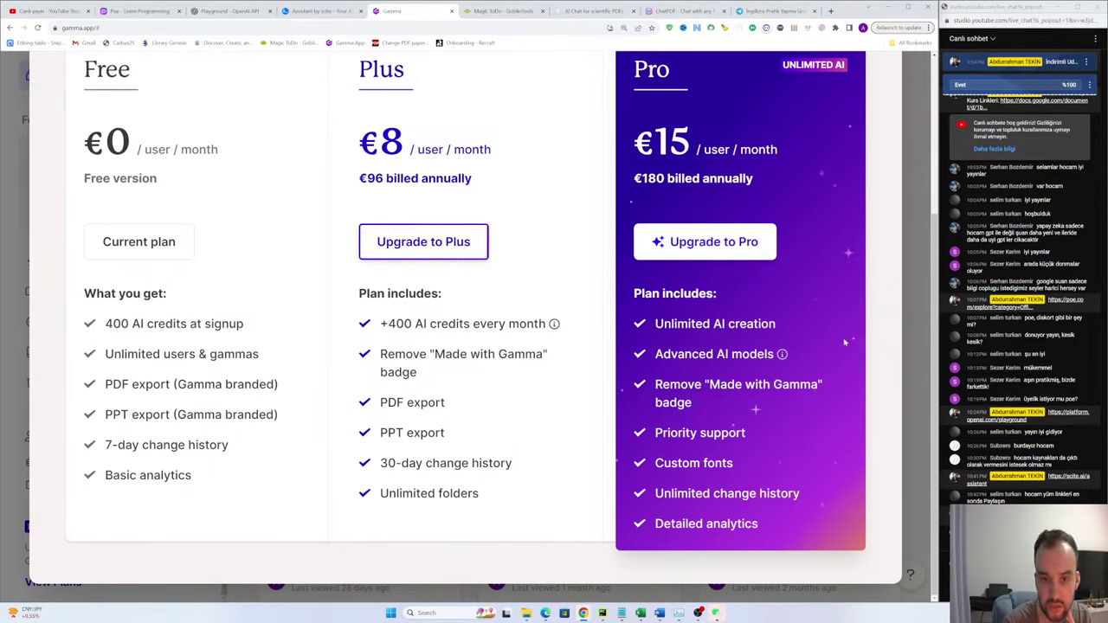
pyautogui.moveTo(746, 434); pyautogui.dragTo(656, 434)
pyautogui.click(749, 434)
pyautogui.moveTo(746, 435); pyautogui.dragTo(658, 437)
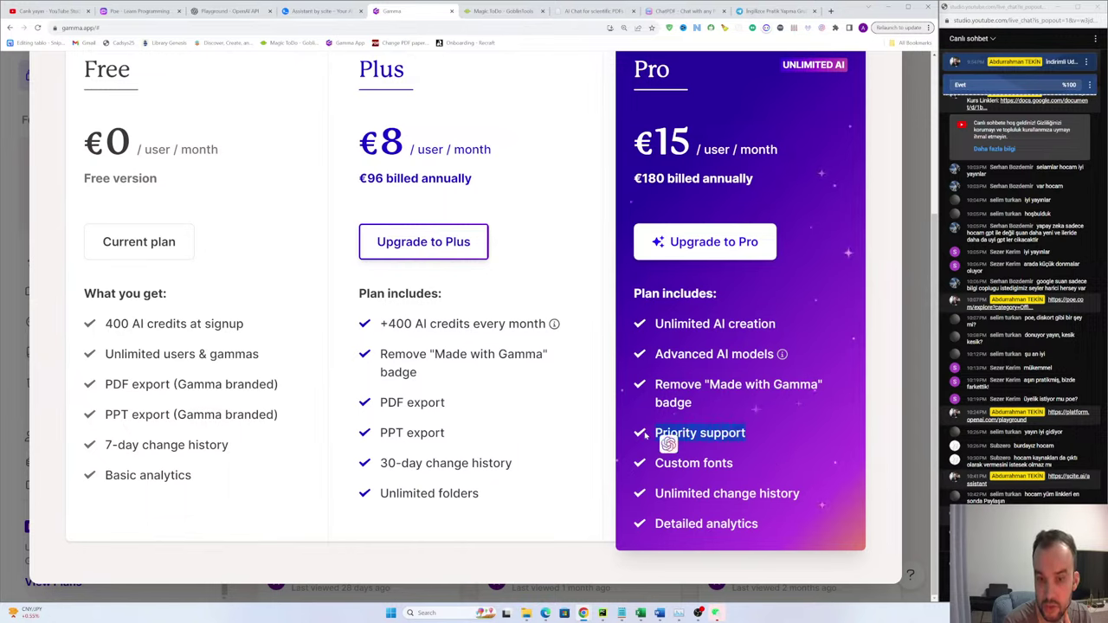
pyautogui.click(744, 453)
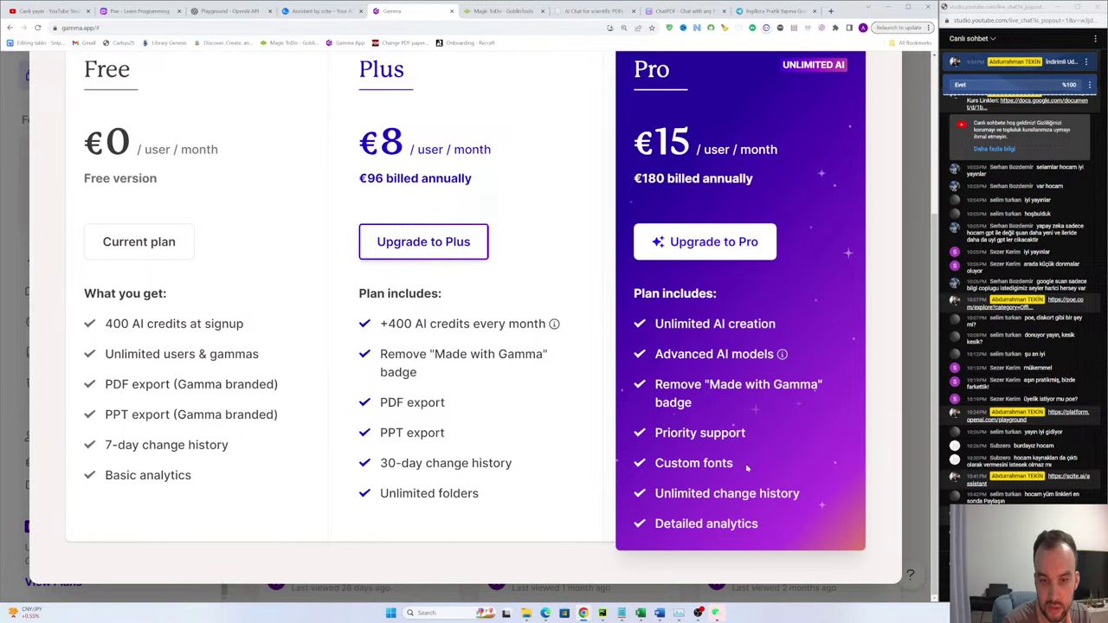
# Step: Read the Pro plan's custom fonts, change history and analytics features
pyautogui.moveTo(656, 464); pyautogui.dragTo(762, 472)
pyautogui.click(739, 465)
pyautogui.click(737, 486)
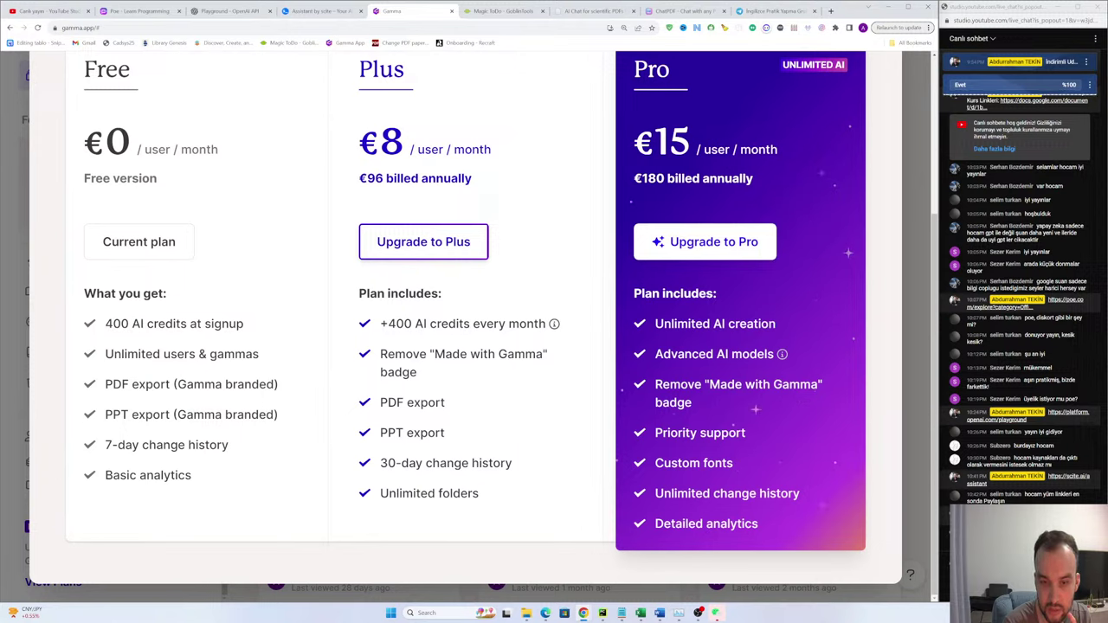
pyautogui.moveTo(765, 527); pyautogui.dragTo(664, 525)
pyautogui.click(664, 524)
# Step: Review the yearly billing option and all three plans once more, ending on the Pro plan's features
pyautogui.scroll(3, 714, 255)
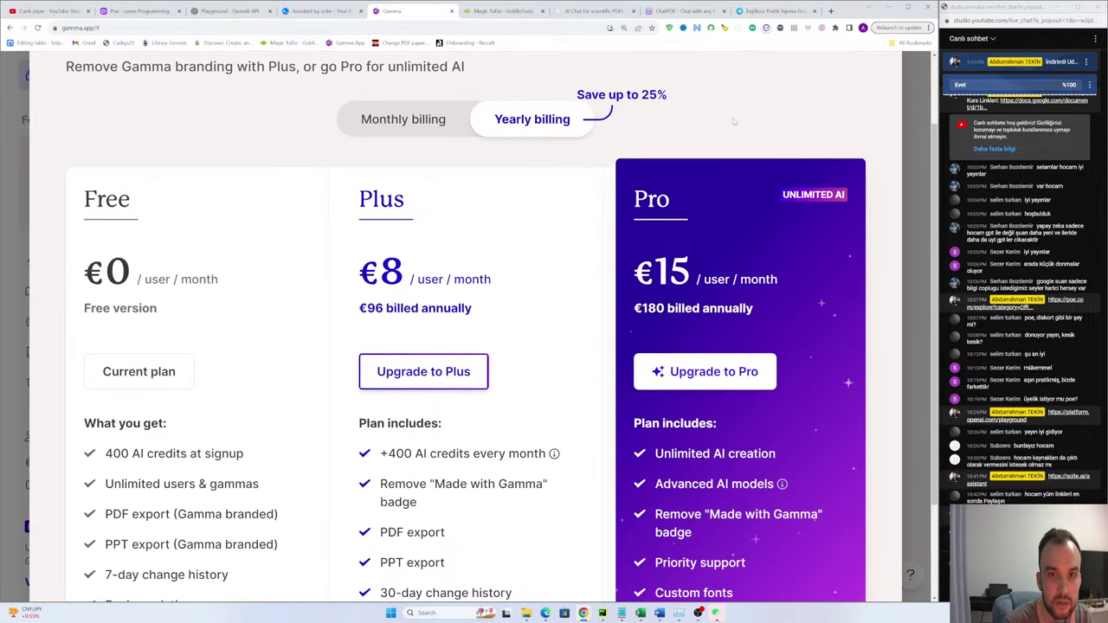
pyautogui.scroll(1, 671, 229)
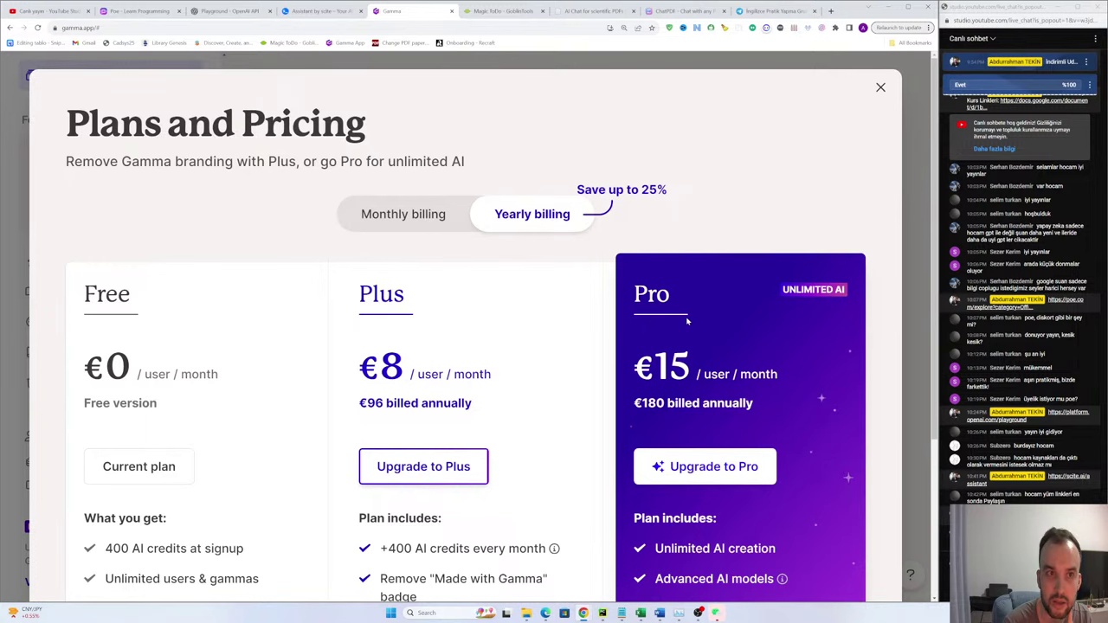
pyautogui.scroll(-2, 675, 396)
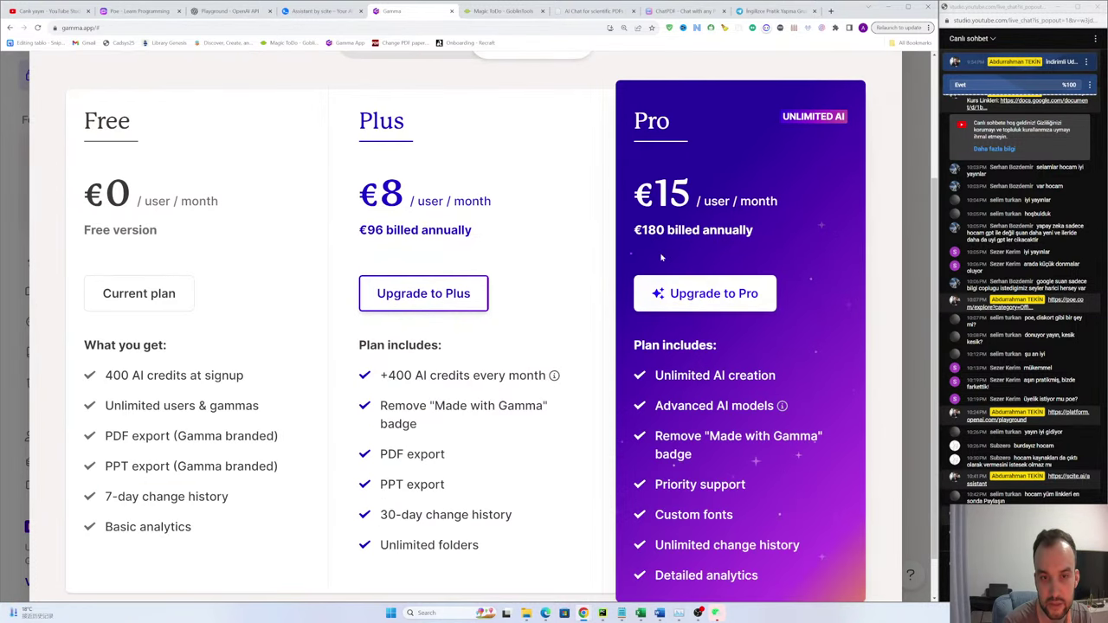
pyautogui.scroll(-1, 727, 367)
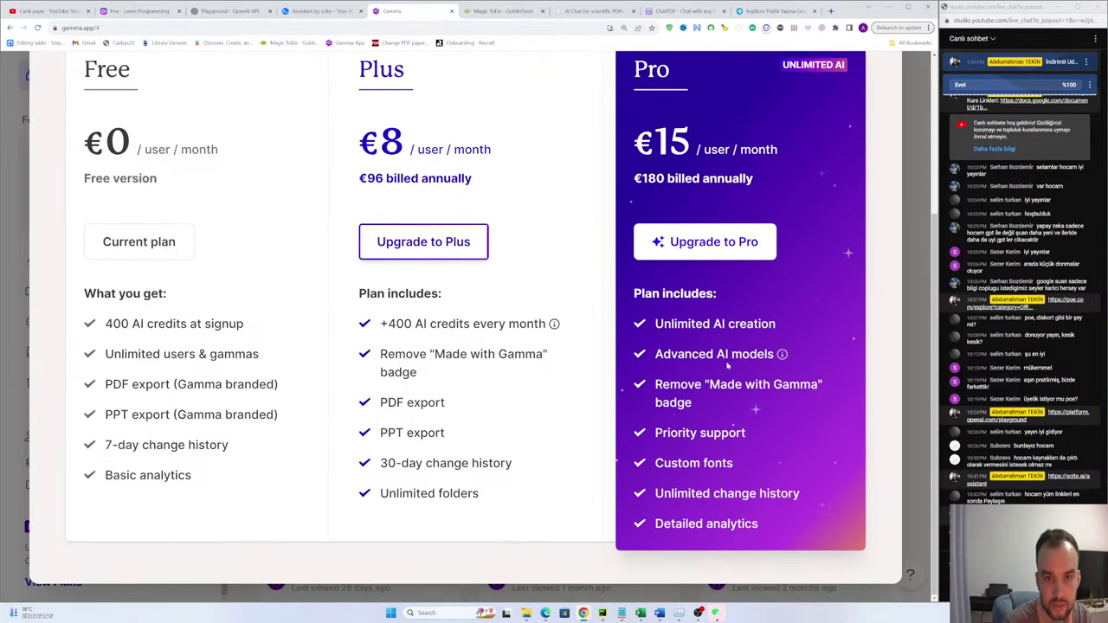
# Step: Review the yearly billing prices and feature lists of the Free, Plus and Pro plans once again
pyautogui.scroll(2, 641, 334)
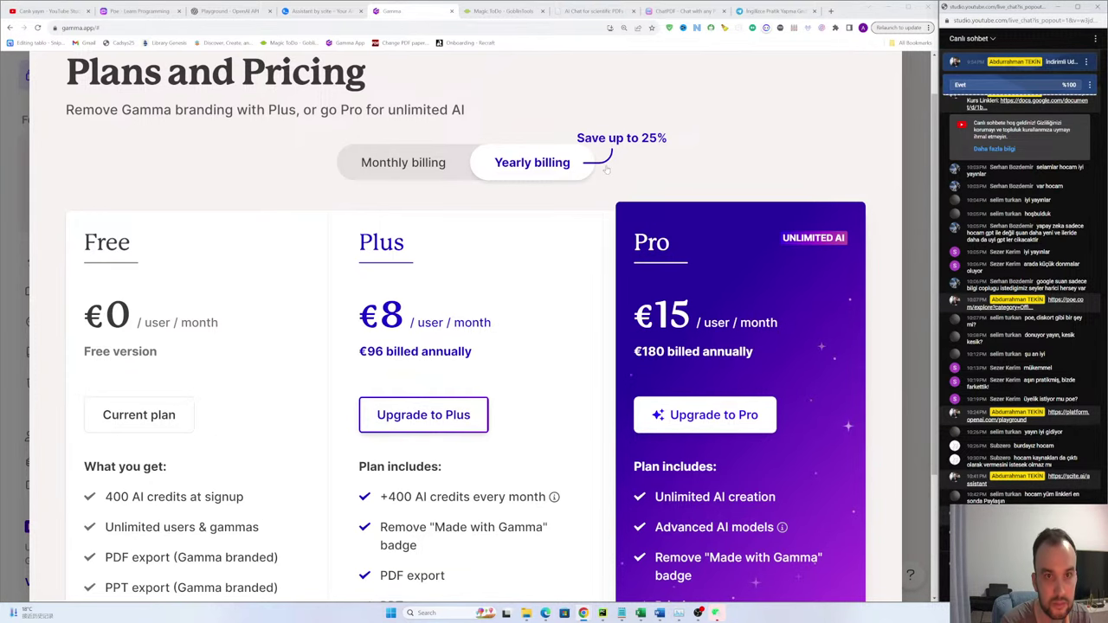
pyautogui.scroll(-2, 574, 240)
pyautogui.scroll(2, 522, 233)
pyautogui.scroll(1, 523, 233)
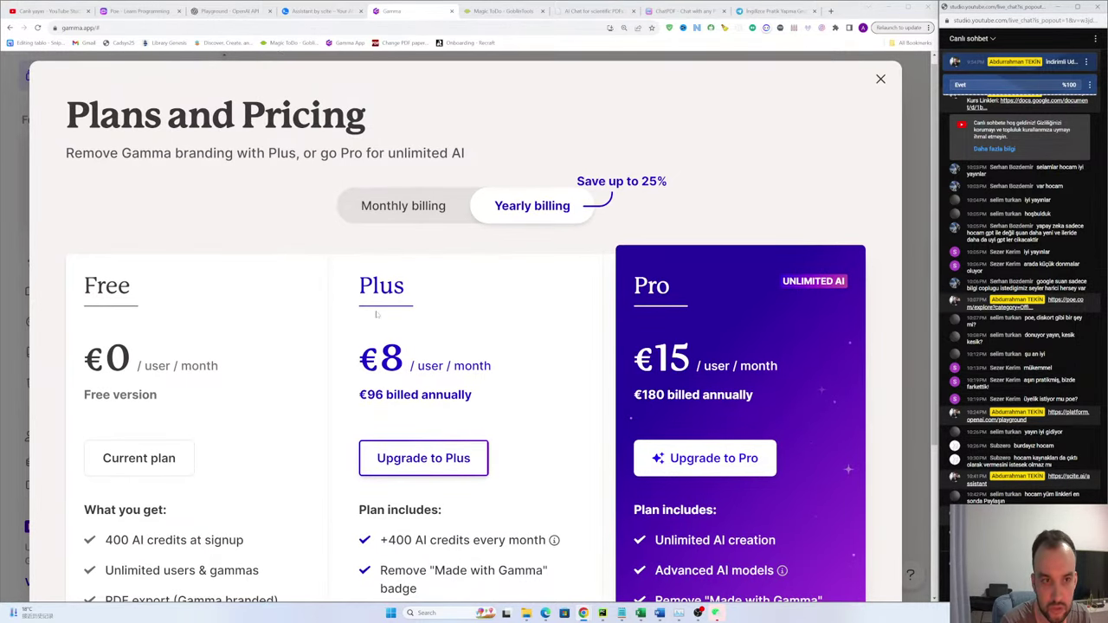
pyautogui.scroll(-3, 372, 316)
pyautogui.scroll(3, 329, 322)
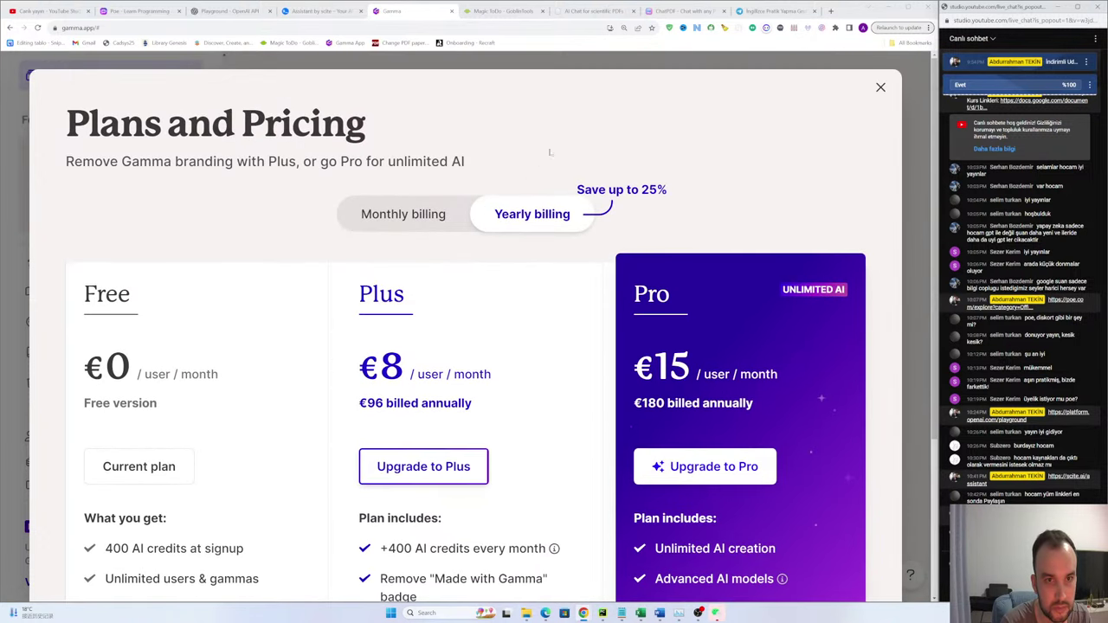
pyautogui.scroll(-3, 269, 365)
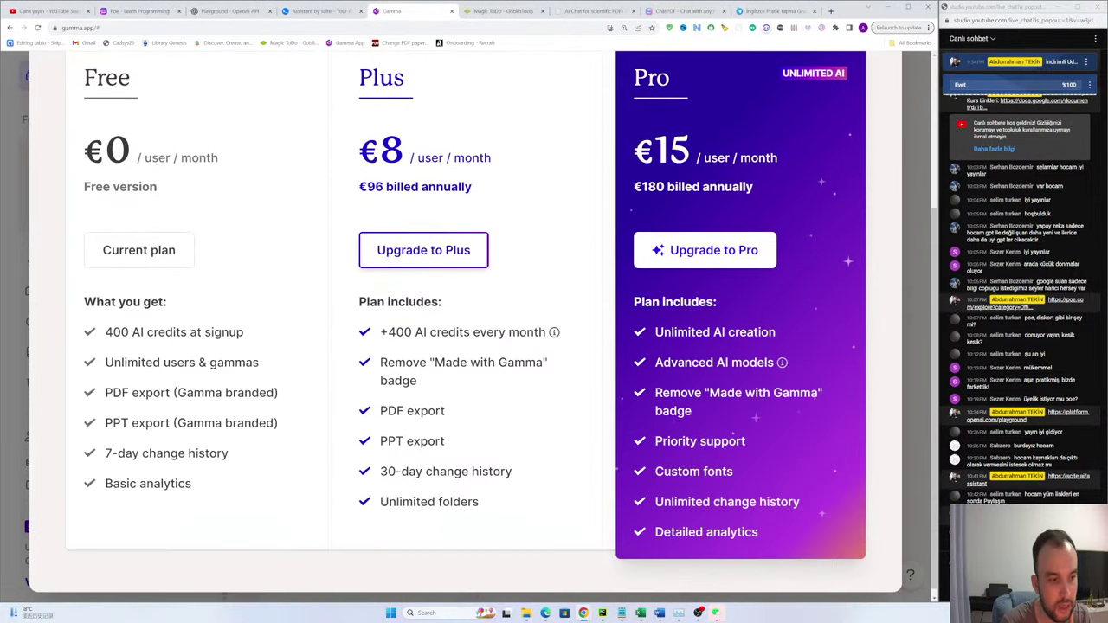
# Step: Examine the Free plan's AI credits granted at signup
pyautogui.moveTo(105, 333)
pyautogui.mouseDown()
pyautogui.moveTo(149, 332)
pyautogui.moveTo(113, 334)
pyautogui.mouseUp()
pyautogui.click(113, 334)
pyautogui.moveTo(237, 333); pyautogui.dragTo(141, 334)
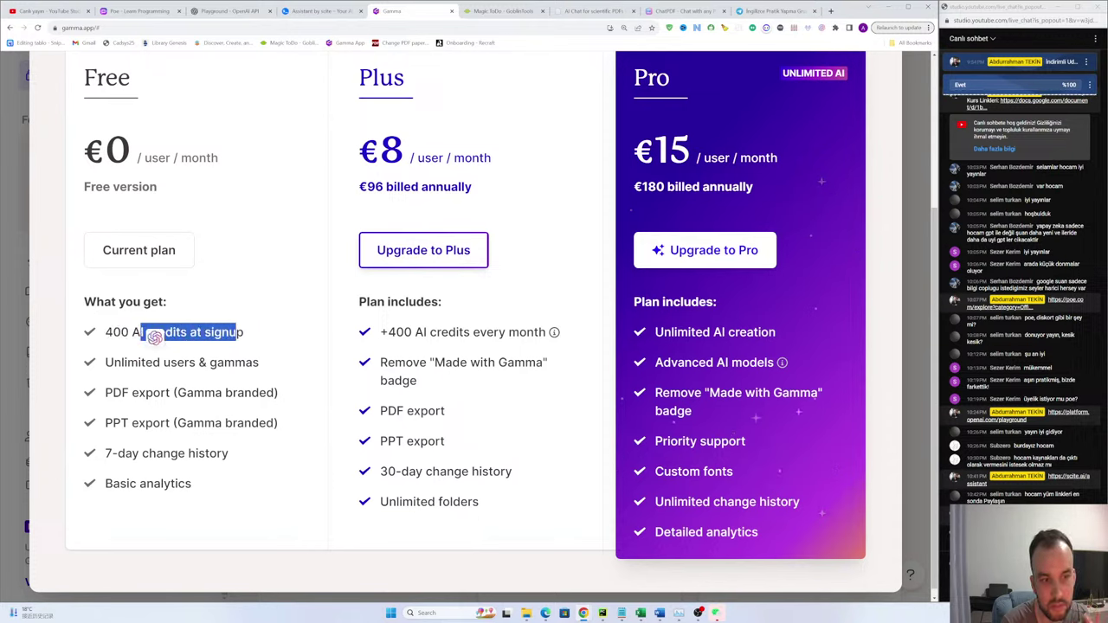
pyautogui.click(231, 344)
pyautogui.moveTo(244, 334); pyautogui.dragTo(87, 338)
pyautogui.click(206, 320)
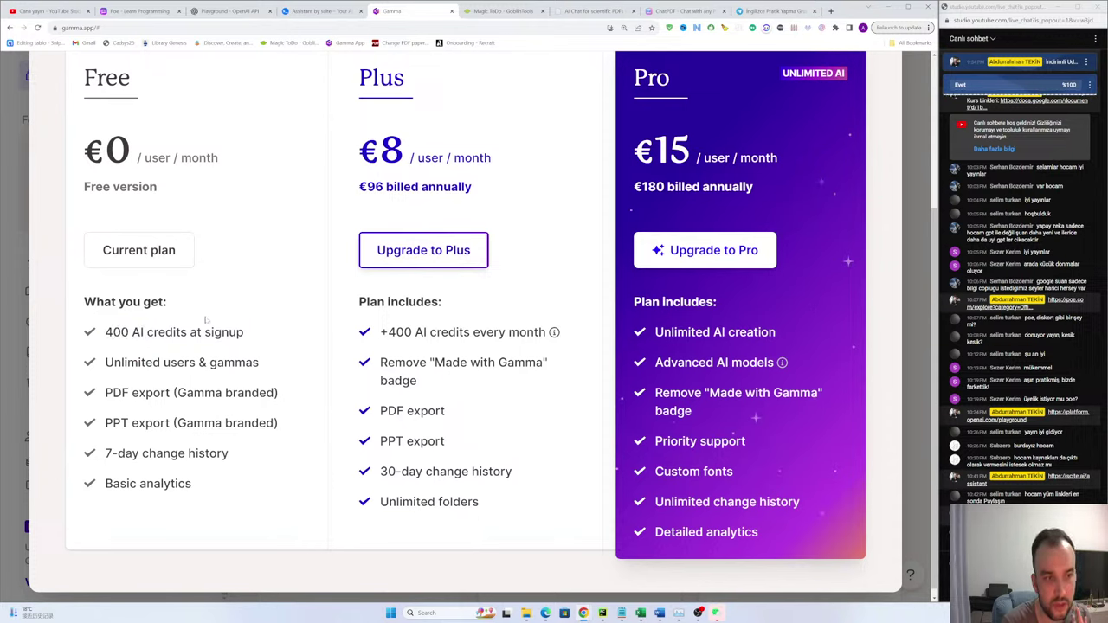
pyautogui.moveTo(243, 334); pyautogui.dragTo(129, 344)
pyautogui.click(172, 305)
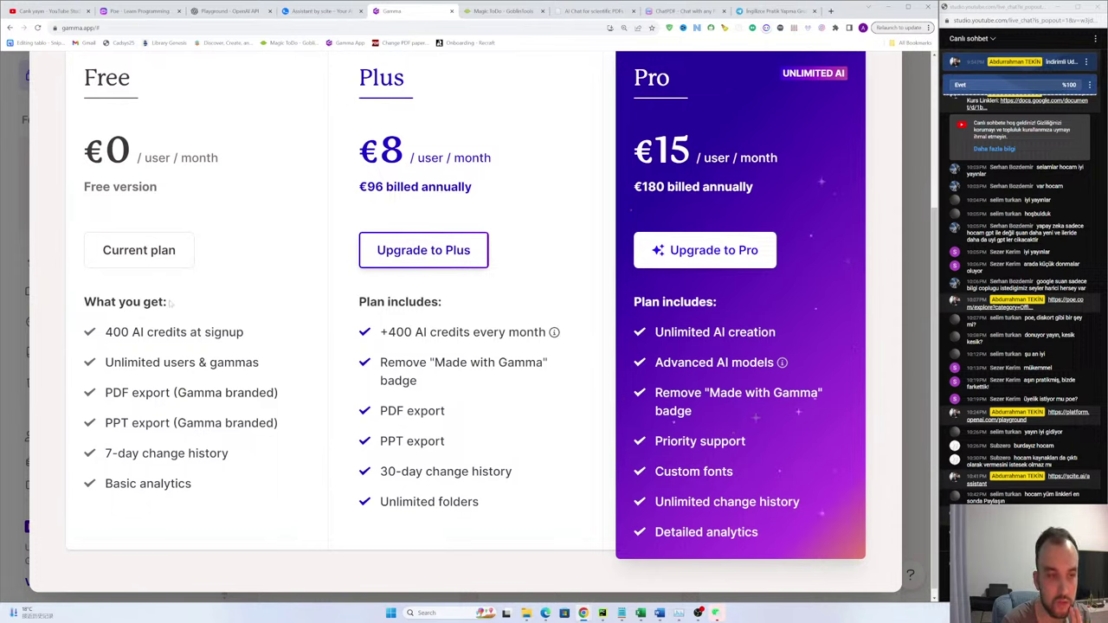
pyautogui.moveTo(260, 337); pyautogui.dragTo(113, 339)
pyautogui.click(178, 306)
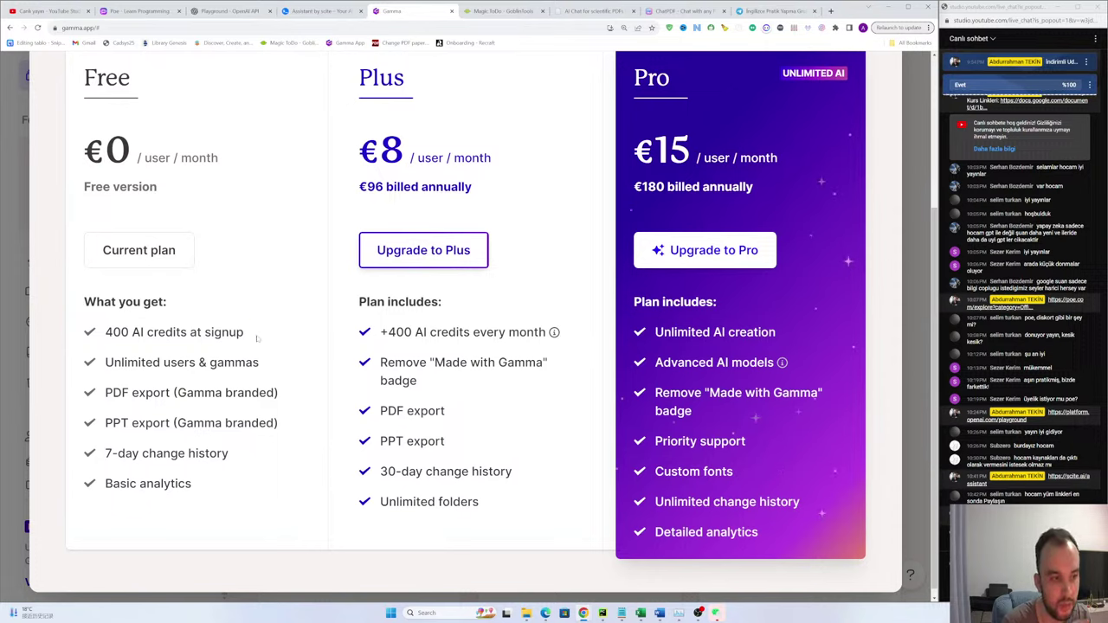
pyautogui.moveTo(255, 338); pyautogui.dragTo(97, 338)
pyautogui.click(226, 318)
pyautogui.moveTo(230, 332); pyautogui.dragTo(121, 338)
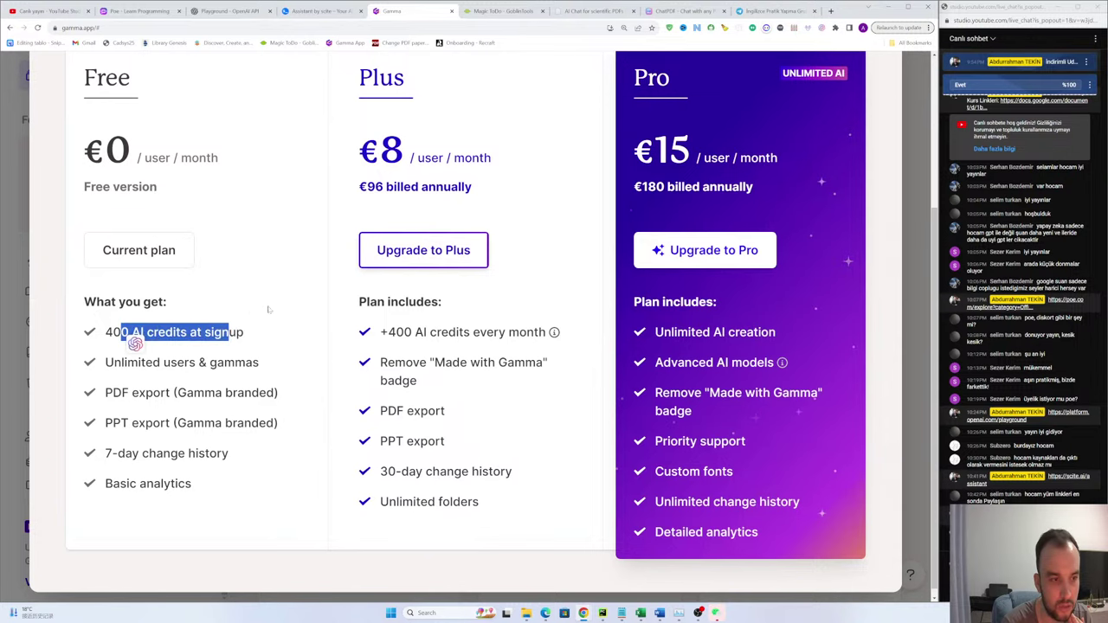
pyautogui.click(296, 345)
# Step: Switch the plan prices to monthly billing and back to yearly to compare them, and recheck the plan features
pyautogui.scroll(3, 583, 249)
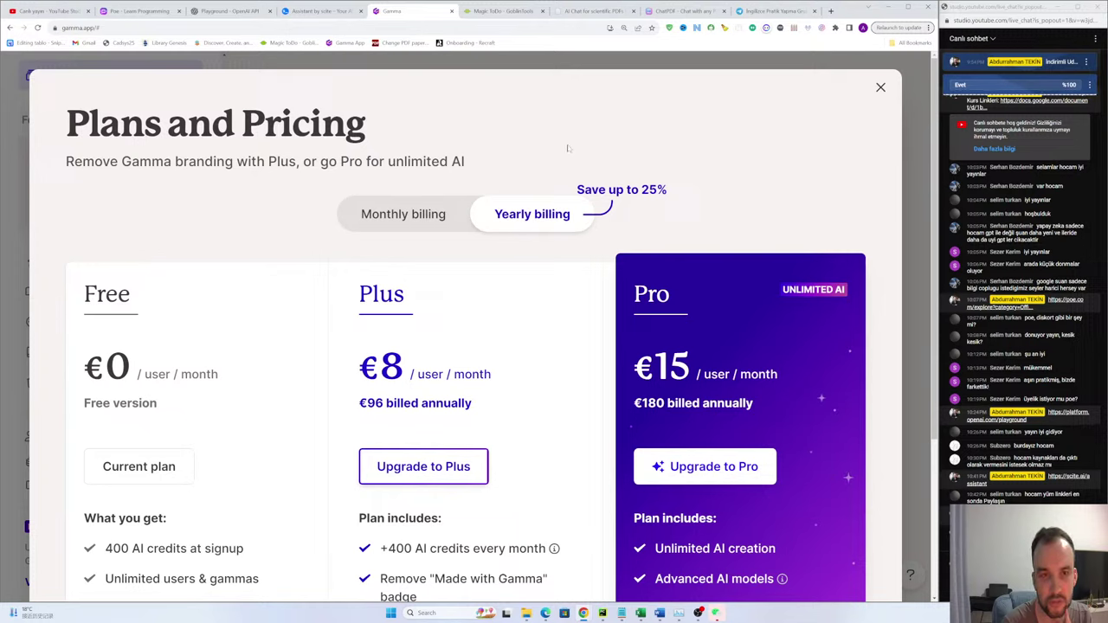
pyautogui.click(412, 226)
pyautogui.click(517, 220)
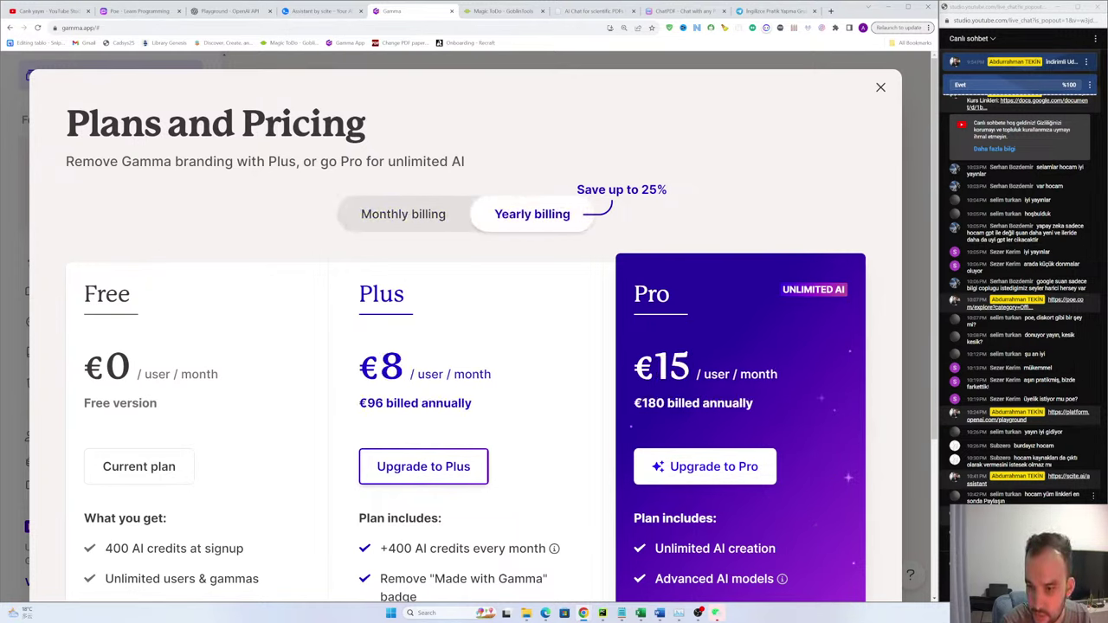
pyautogui.scroll(-3, 465, 346)
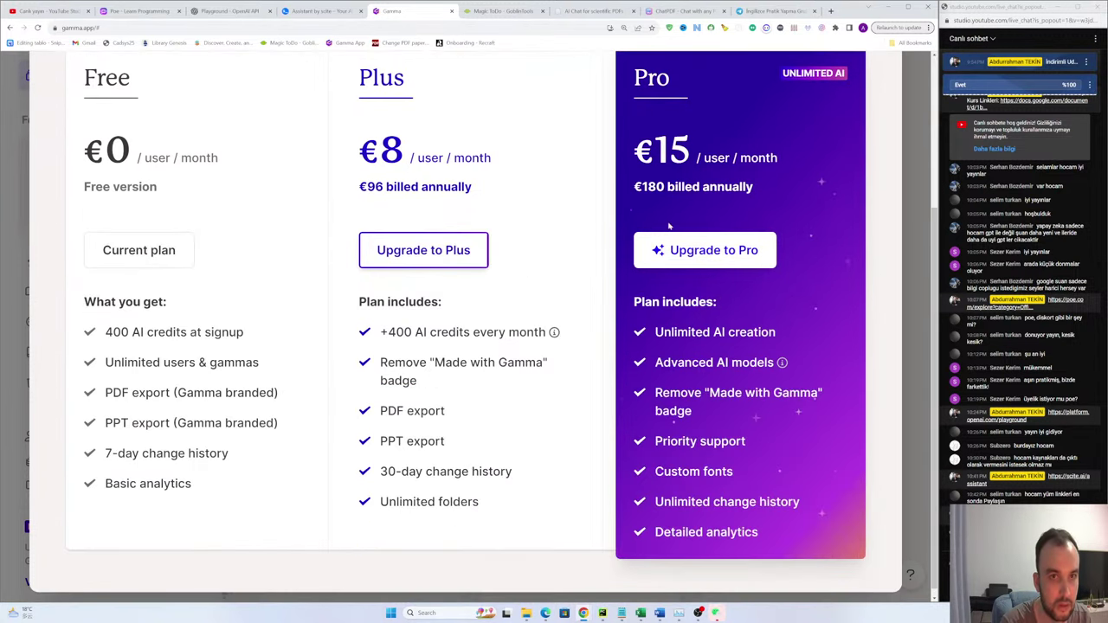
pyautogui.scroll(3, 465, 346)
# Step: Close the pricing plans, glance over the saved gammas and switch to the Magic ToDo page of goblin.tools
pyautogui.click(880, 86)
pyautogui.scroll(-3, 475, 400)
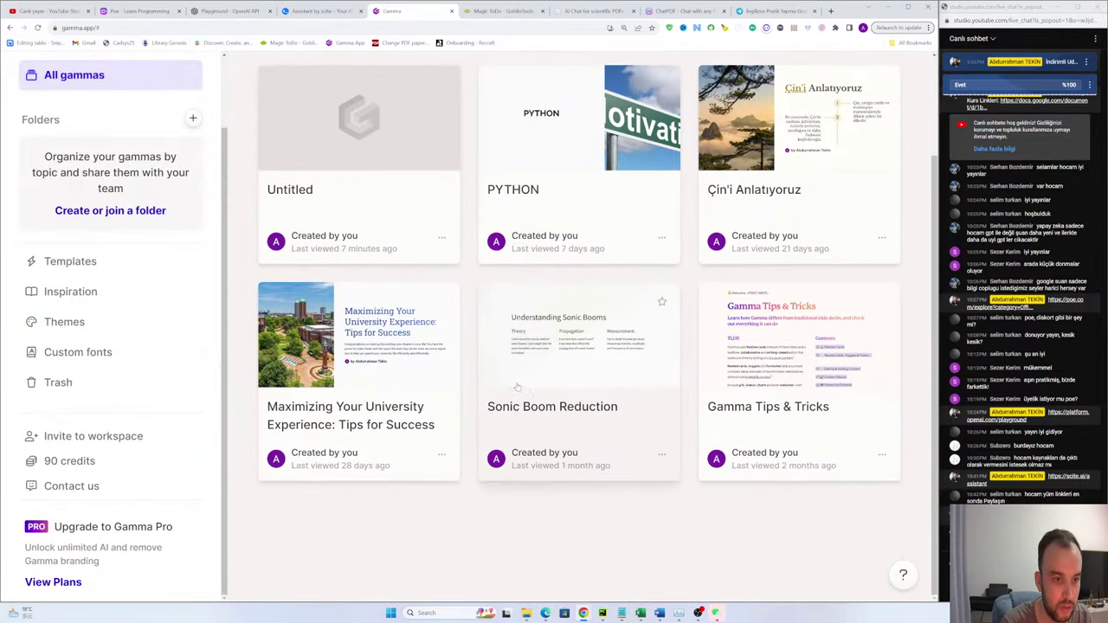
pyautogui.scroll(3, 336, 342)
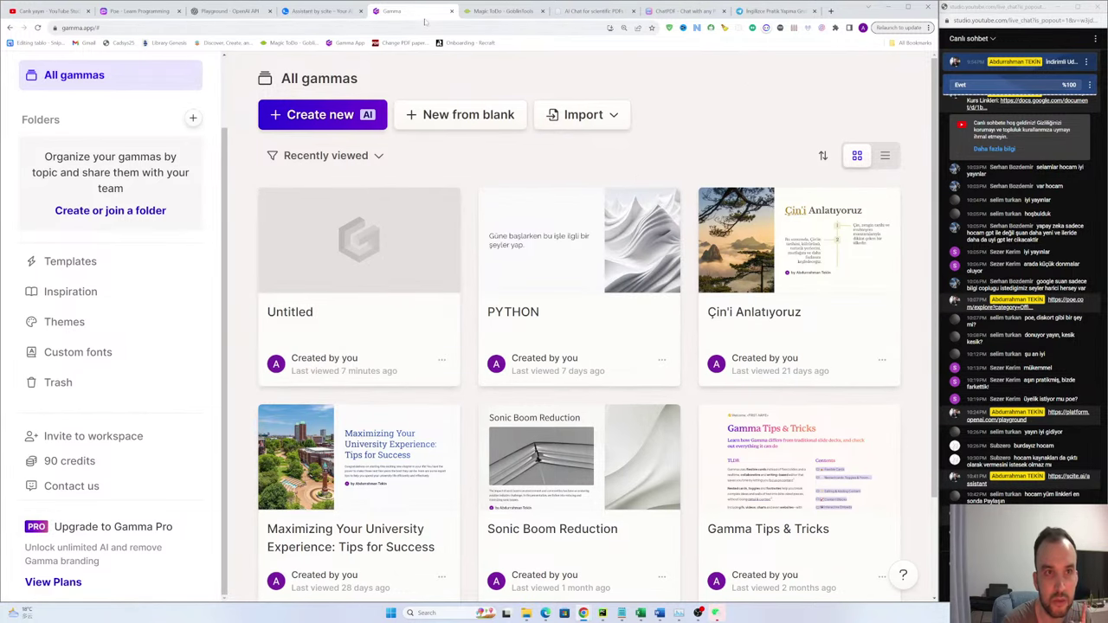
pyautogui.click(500, 12)
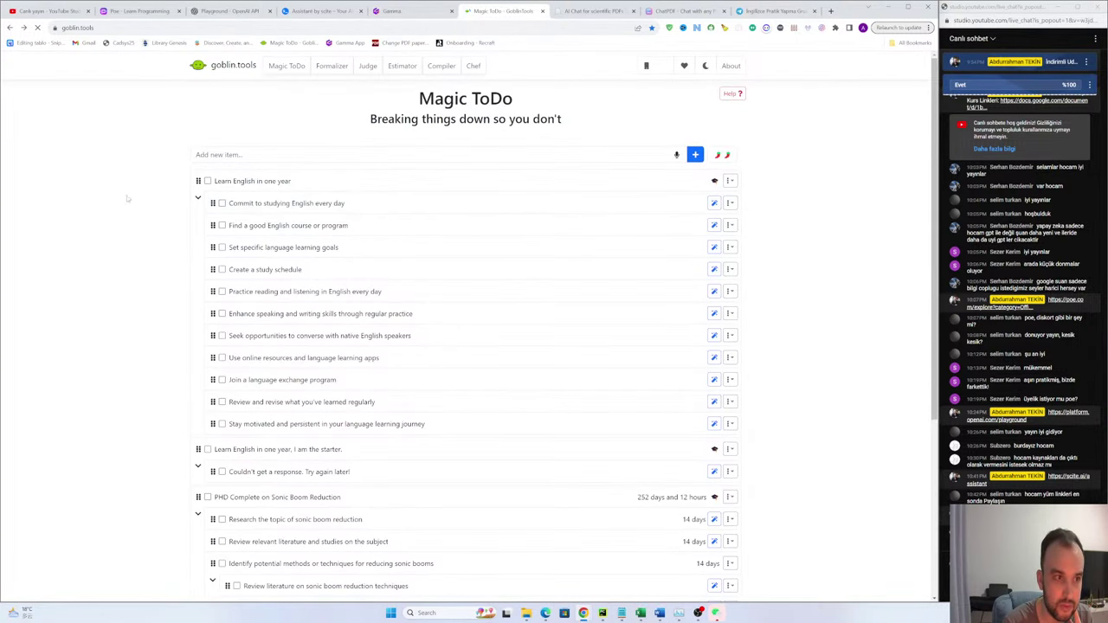
# Step: Try collapsing the subtasks of "Learn English in one year" and marking the task as done
pyautogui.click(197, 199)
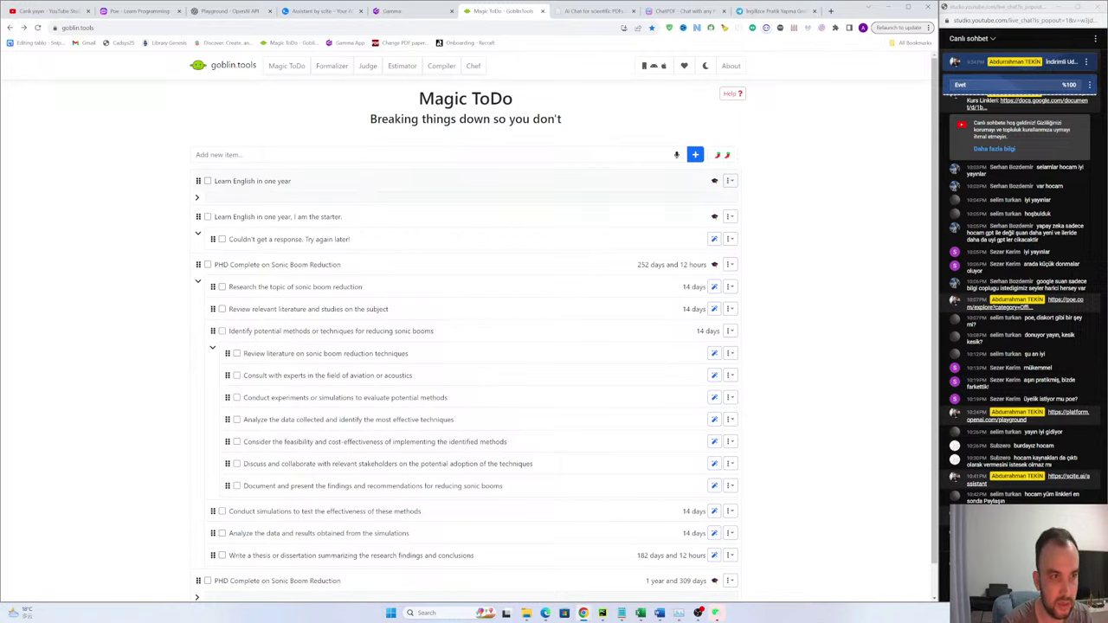
pyautogui.click(209, 182)
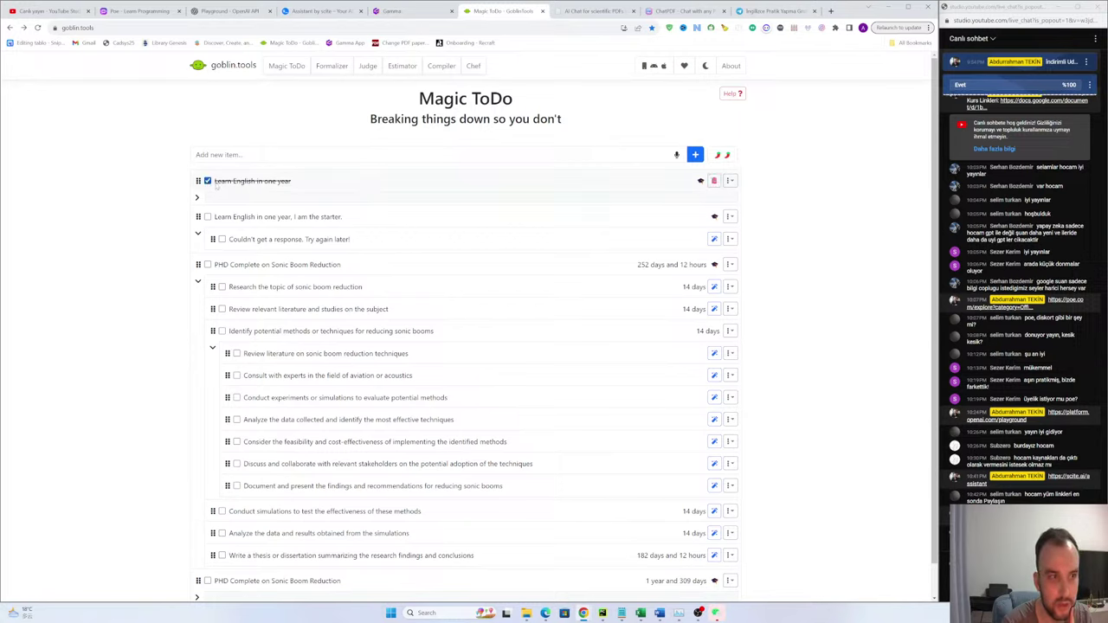
pyautogui.click(209, 181)
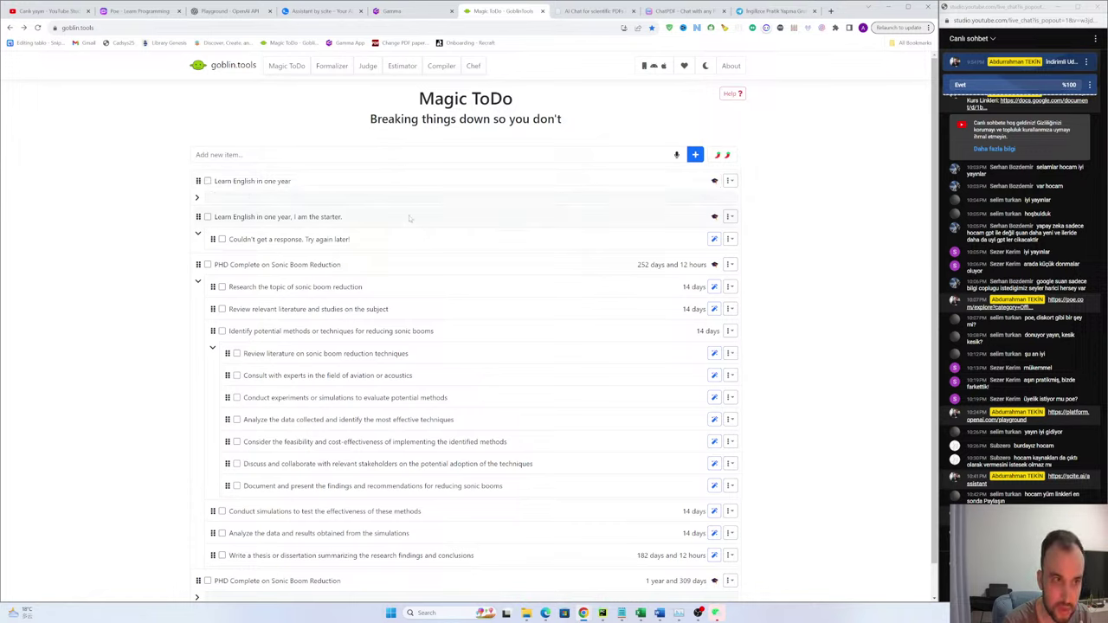
pyautogui.scroll(-1, 262, 282)
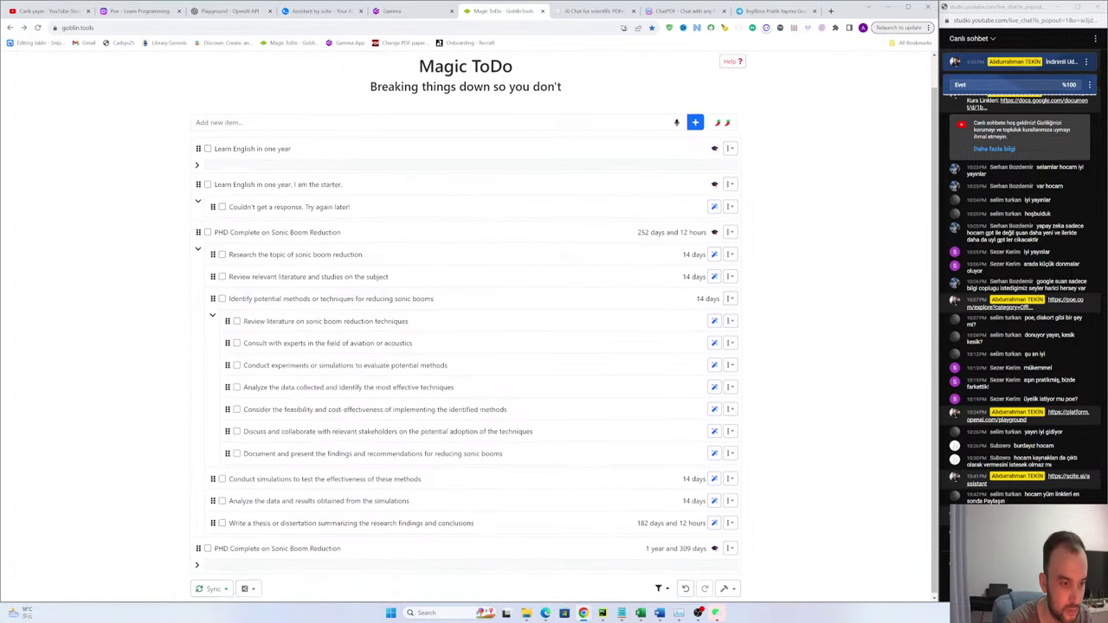
pyautogui.scroll(1, 286, 243)
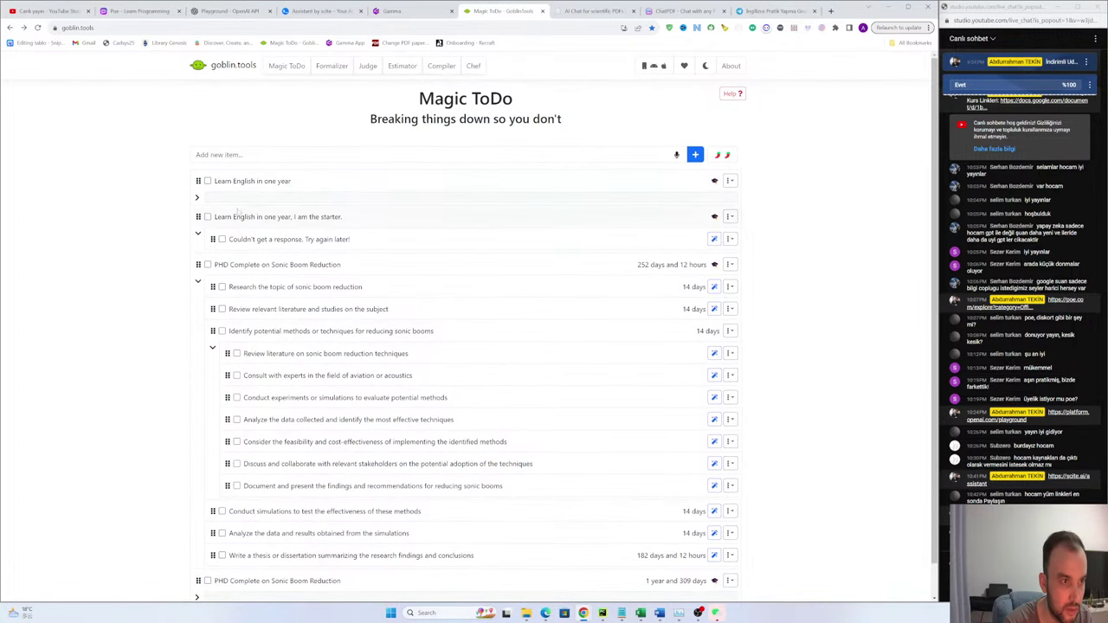
pyautogui.click(730, 180)
pyautogui.click(462, 184)
# Step: Expand the subtasks of "Learn English in one year", enlarge the page view and delete the whole task
pyautogui.click(208, 181)
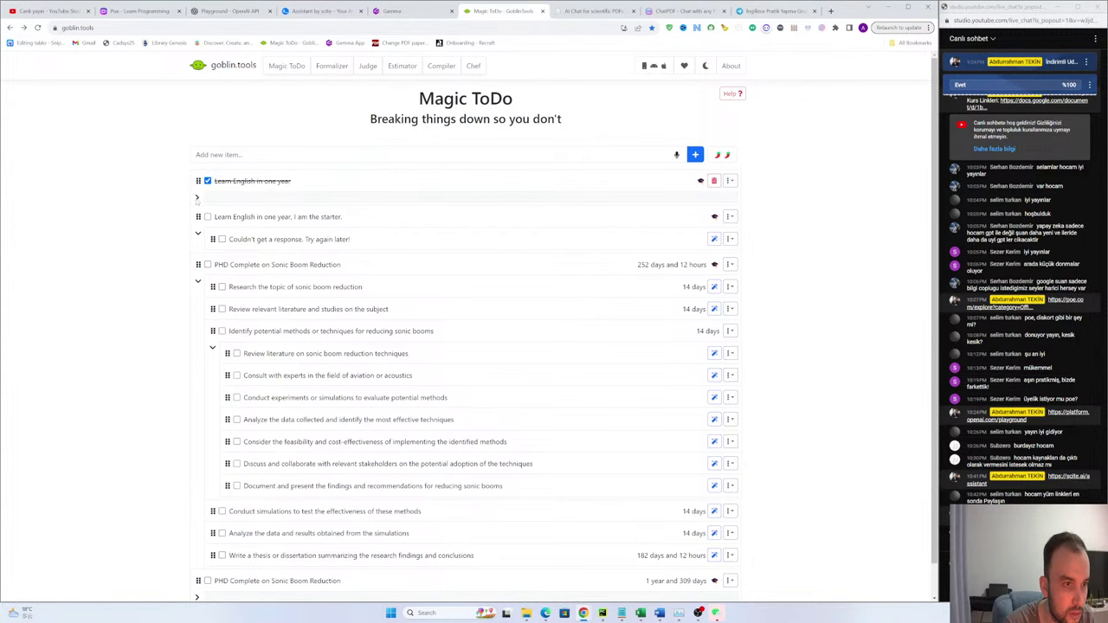
pyautogui.click(198, 197)
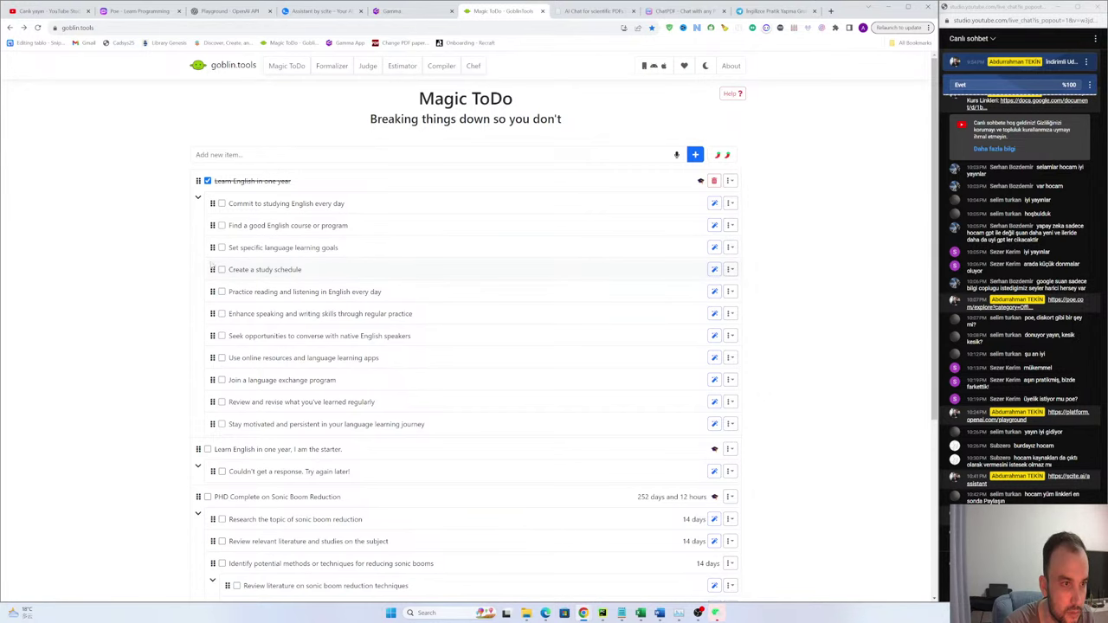
pyautogui.hotkey('ctrl', '+')
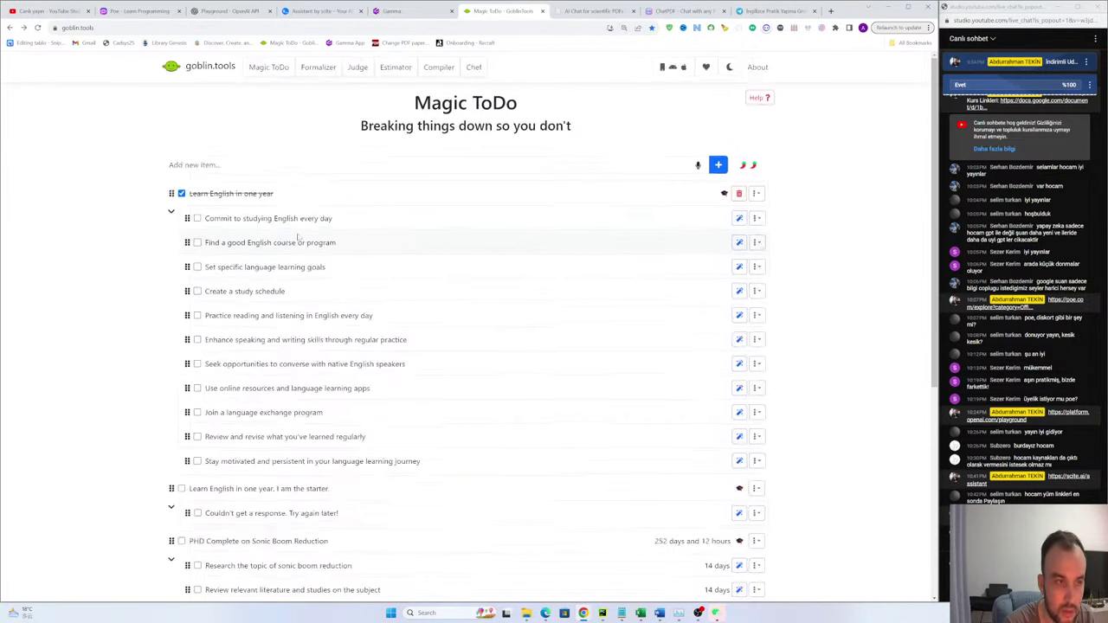
pyautogui.hotkey('ctrl', '+')
pyautogui.scroll(-1, 147, 216)
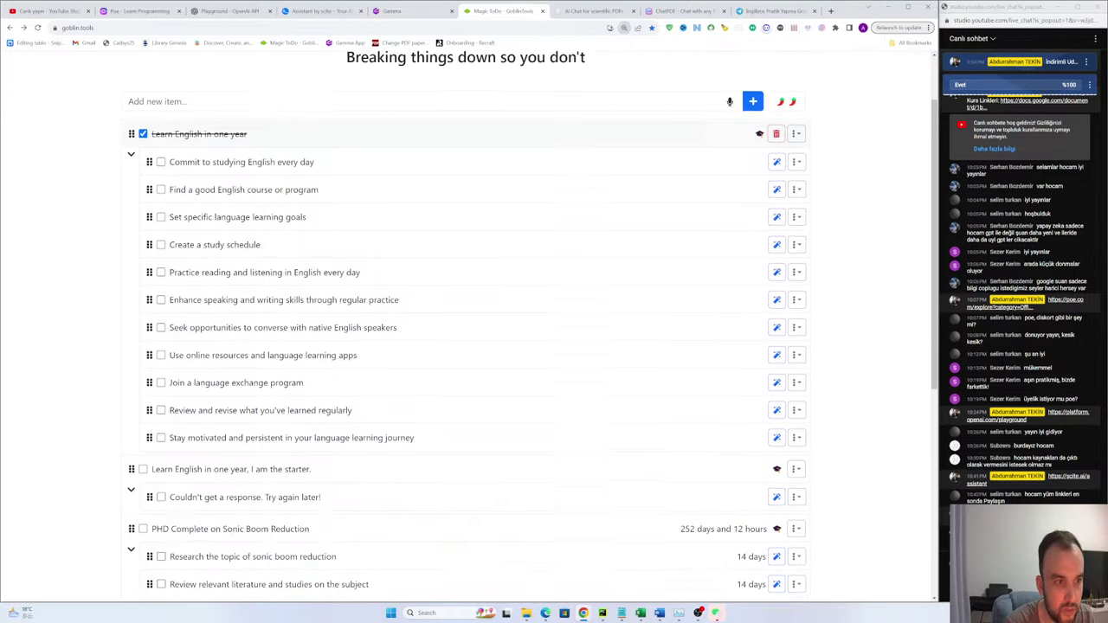
pyautogui.scroll(1, 147, 216)
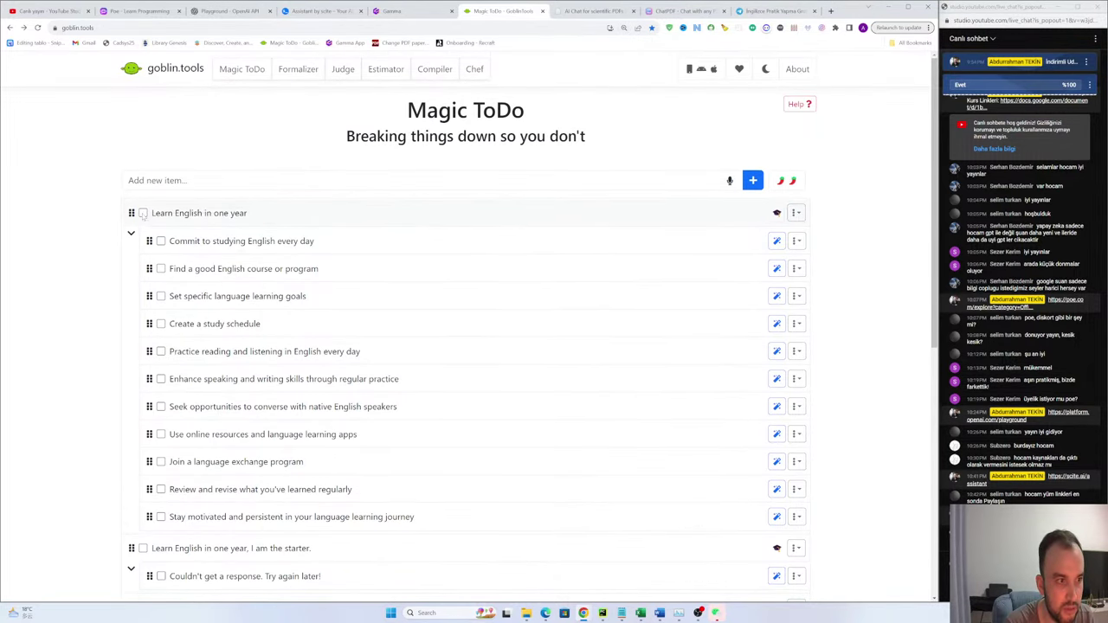
pyautogui.click(775, 213)
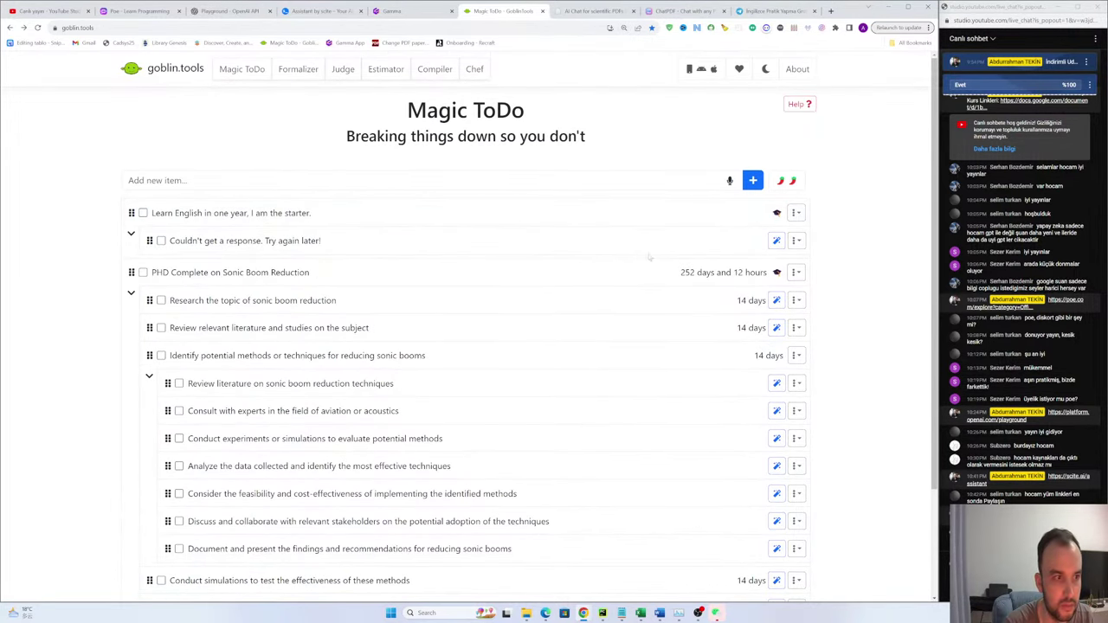
# Step: Remove the "Learn English in one year, I am the starter." task and both "PHD Complete on Sonic Boom Reduction" tasks
pyautogui.click(795, 213)
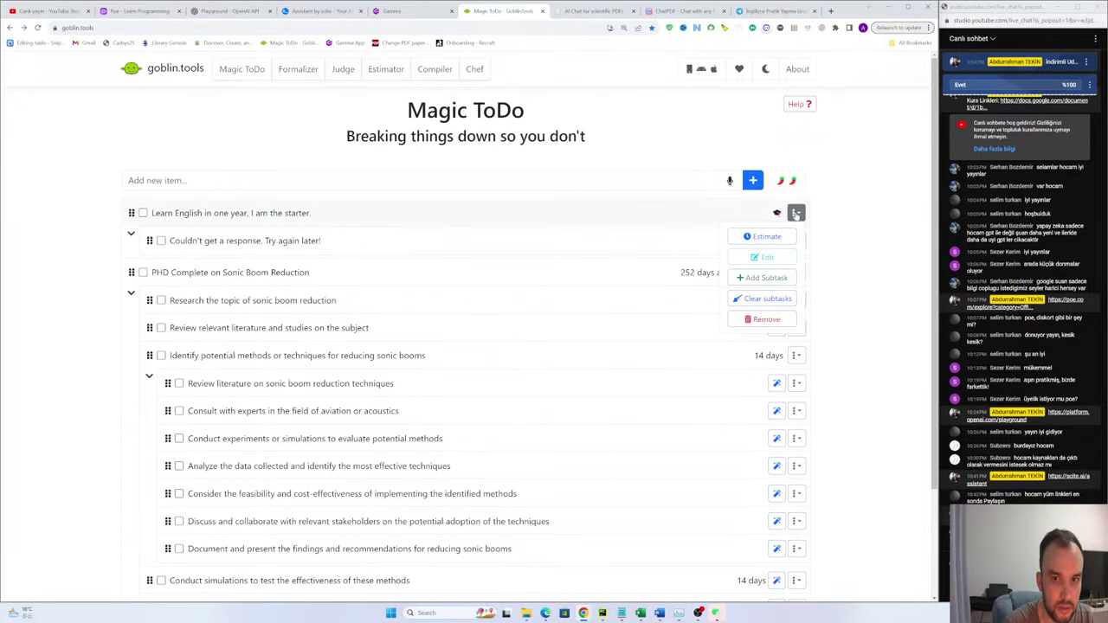
pyautogui.click(771, 320)
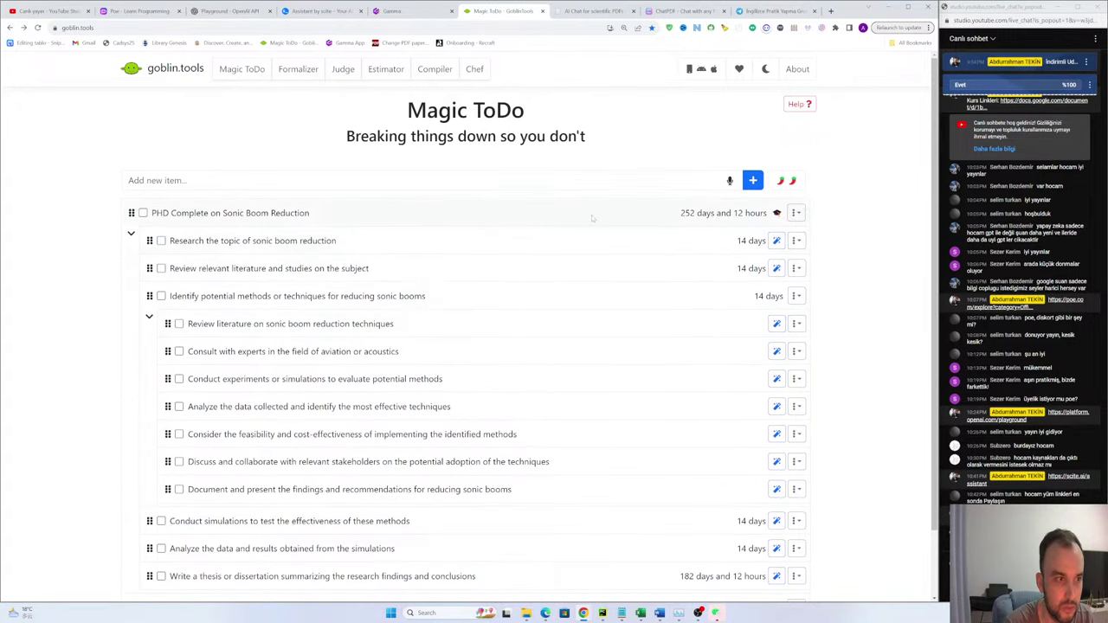
pyautogui.click(794, 212)
pyautogui.click(757, 327)
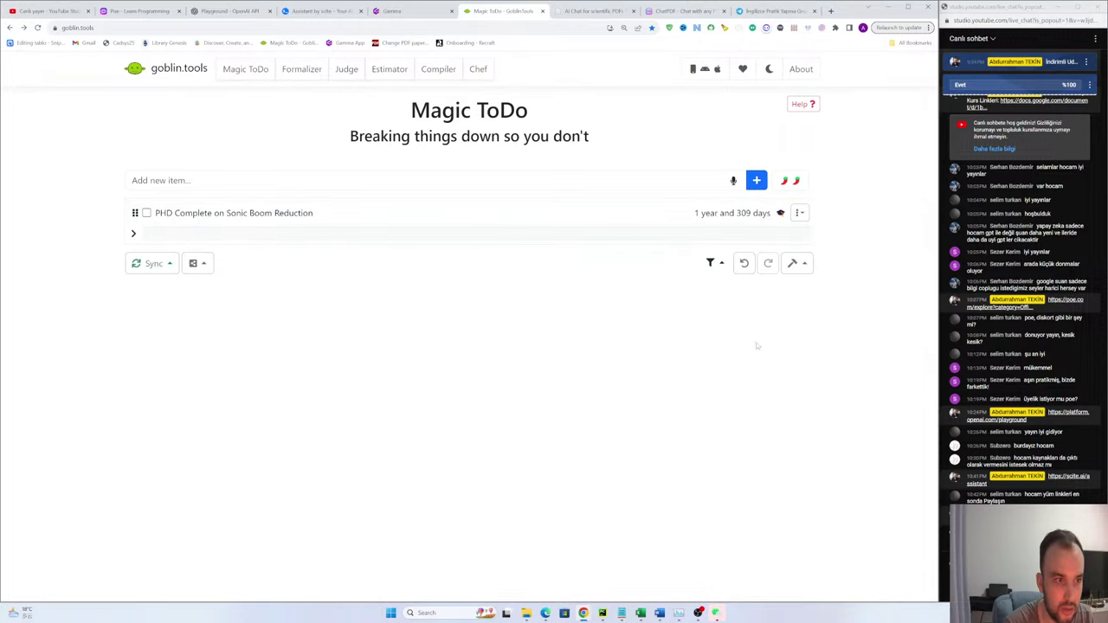
pyautogui.click(799, 213)
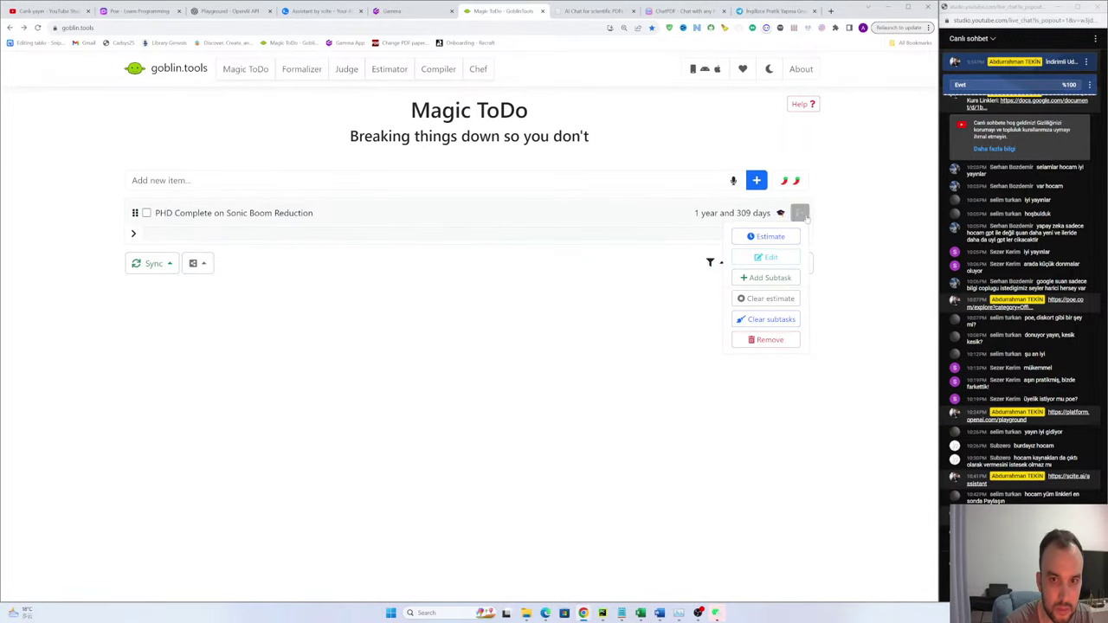
pyautogui.click(766, 339)
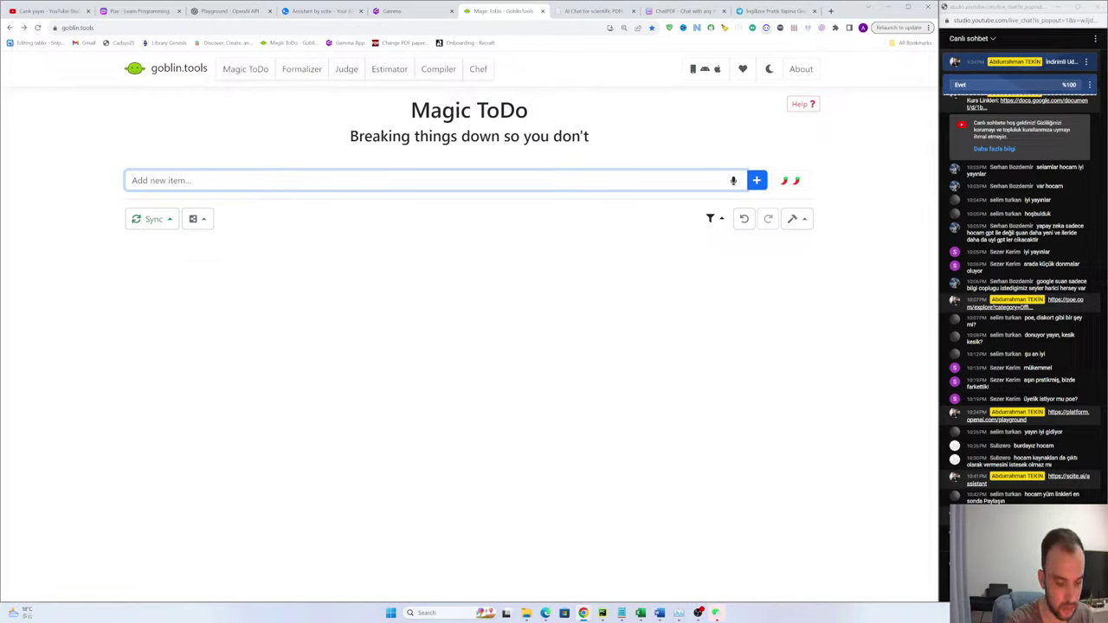
# Step: Fill in the new to-do item with "Learn English as a starter and improve it to understand an English"
pyautogui.write('Learn ')
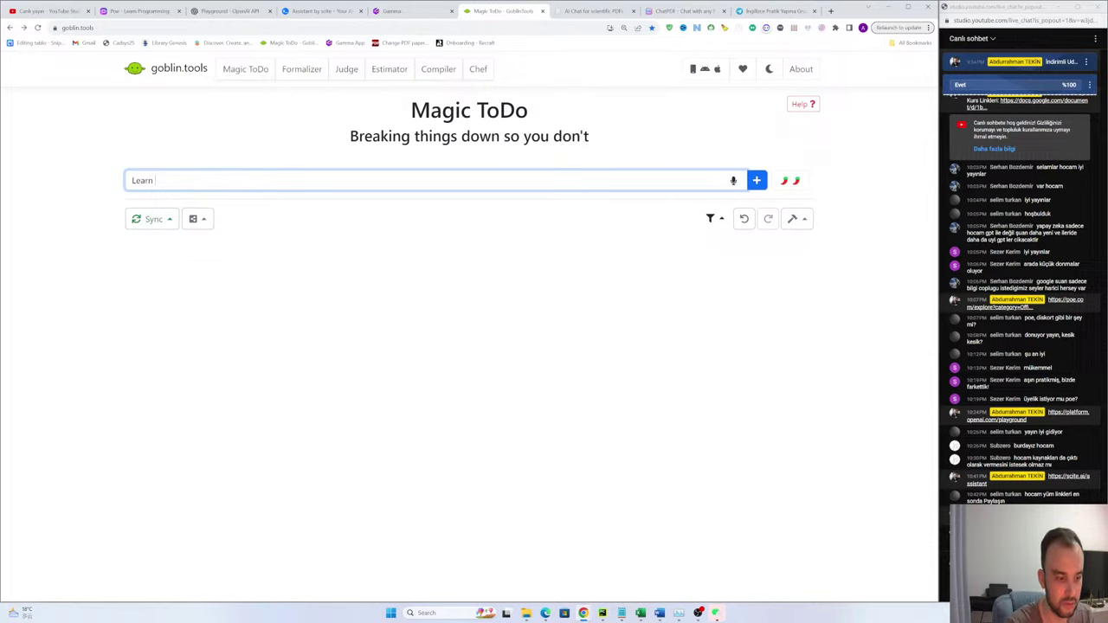
pyautogui.write('English ')
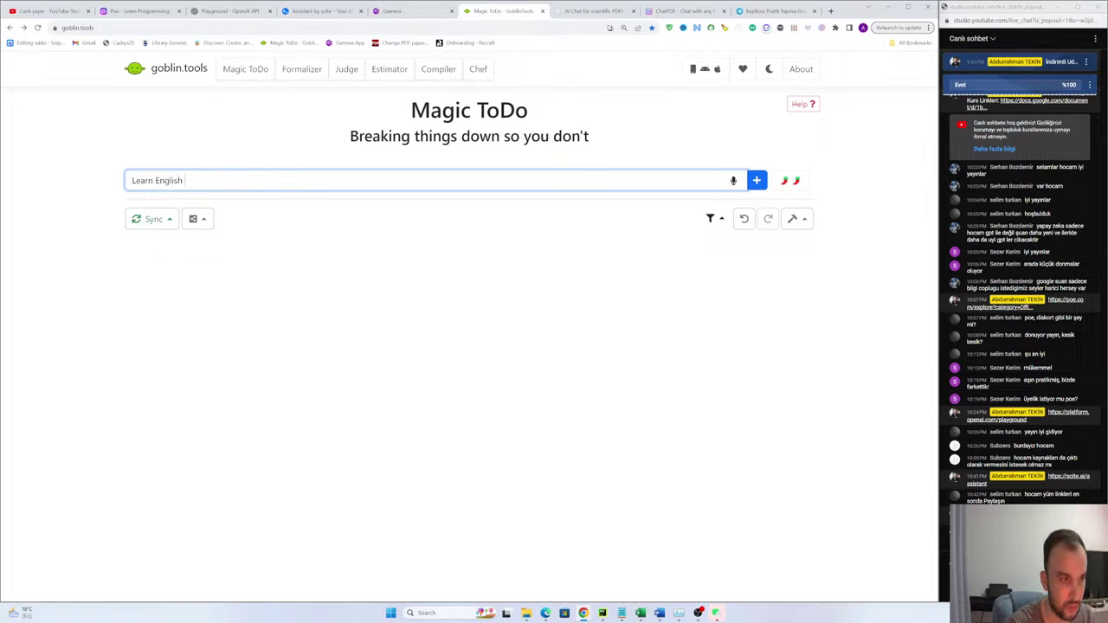
pyautogui.write('as')
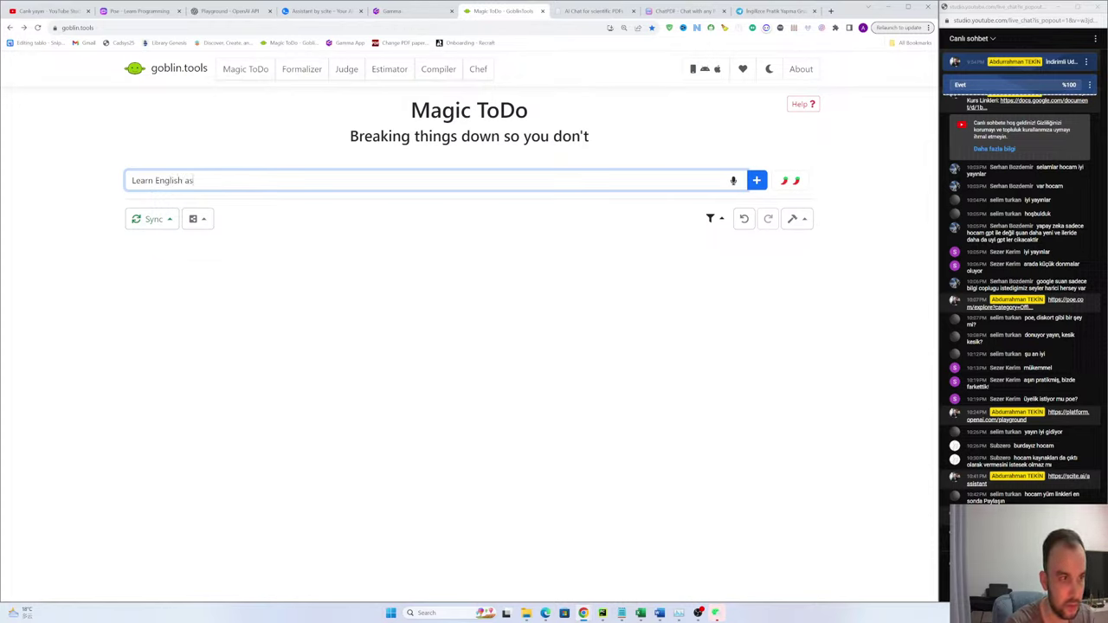
pyautogui.write(' a')
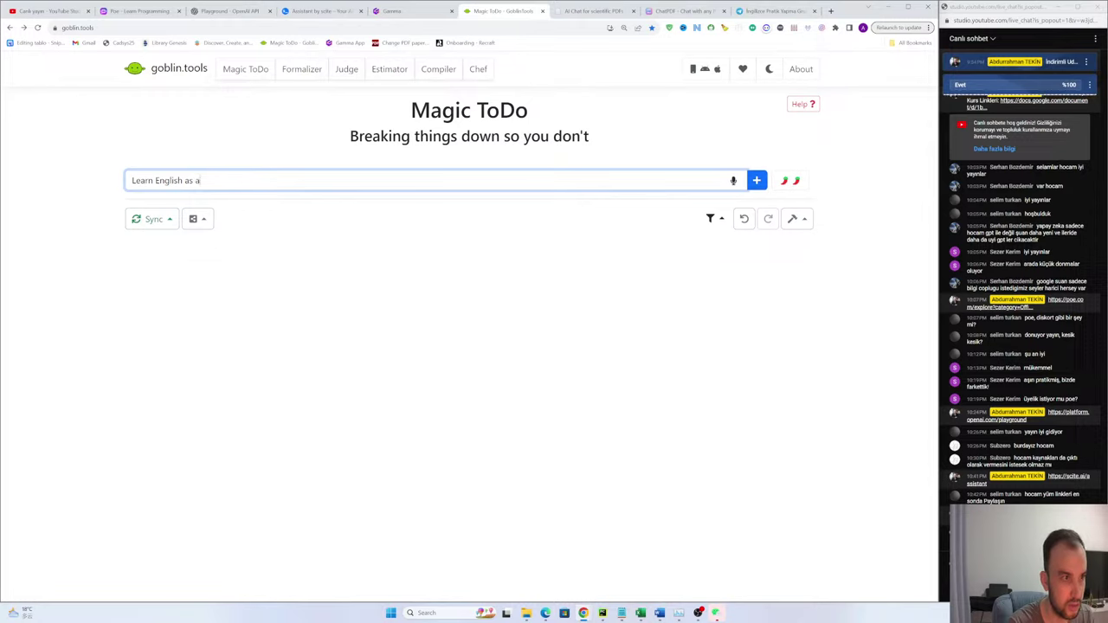
pyautogui.write(' starter and ')
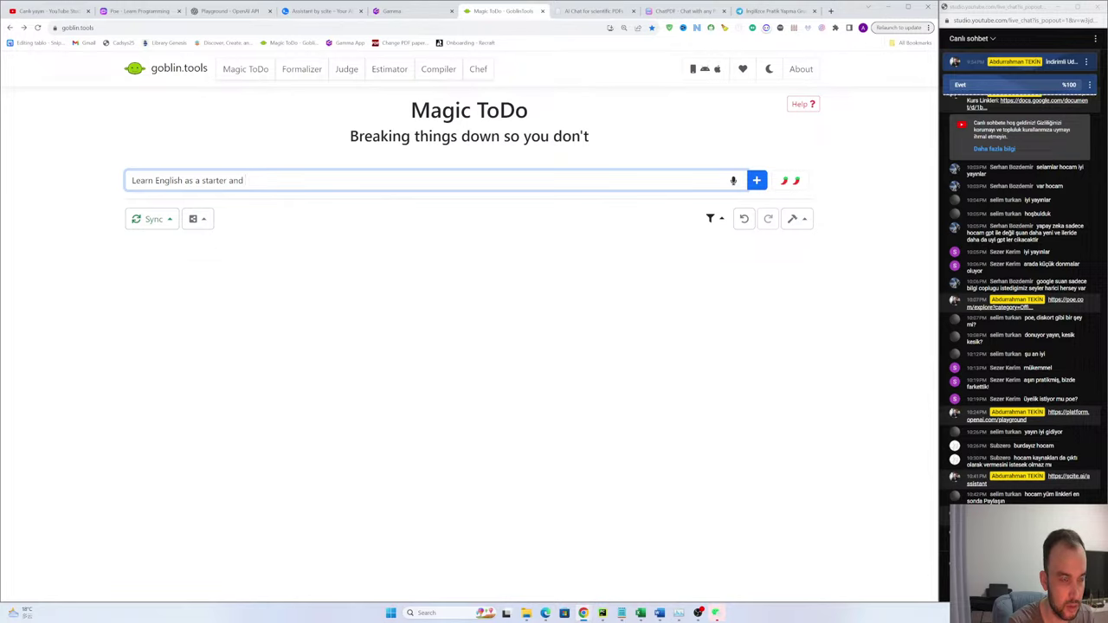
pyautogui.write('impro')
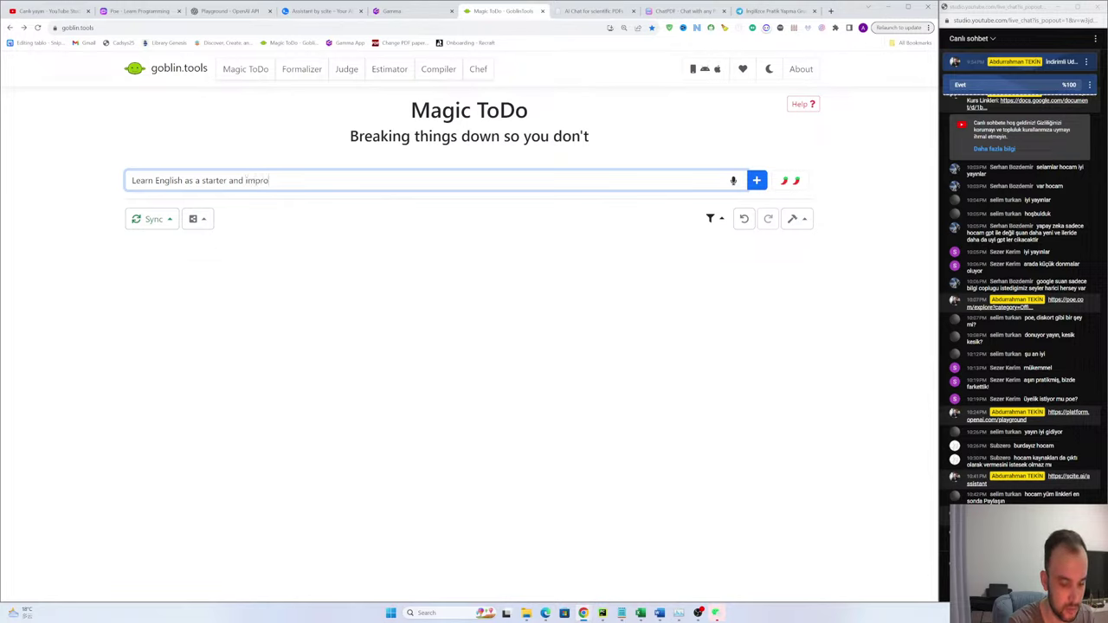
pyautogui.write('ve it to unders')
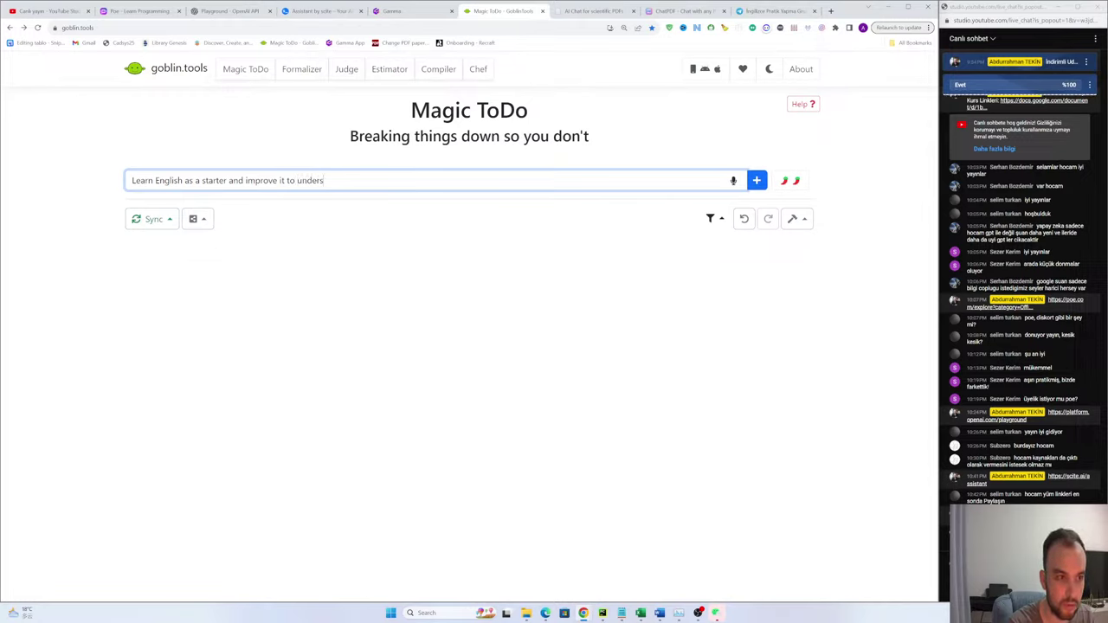
pyautogui.write('tand')
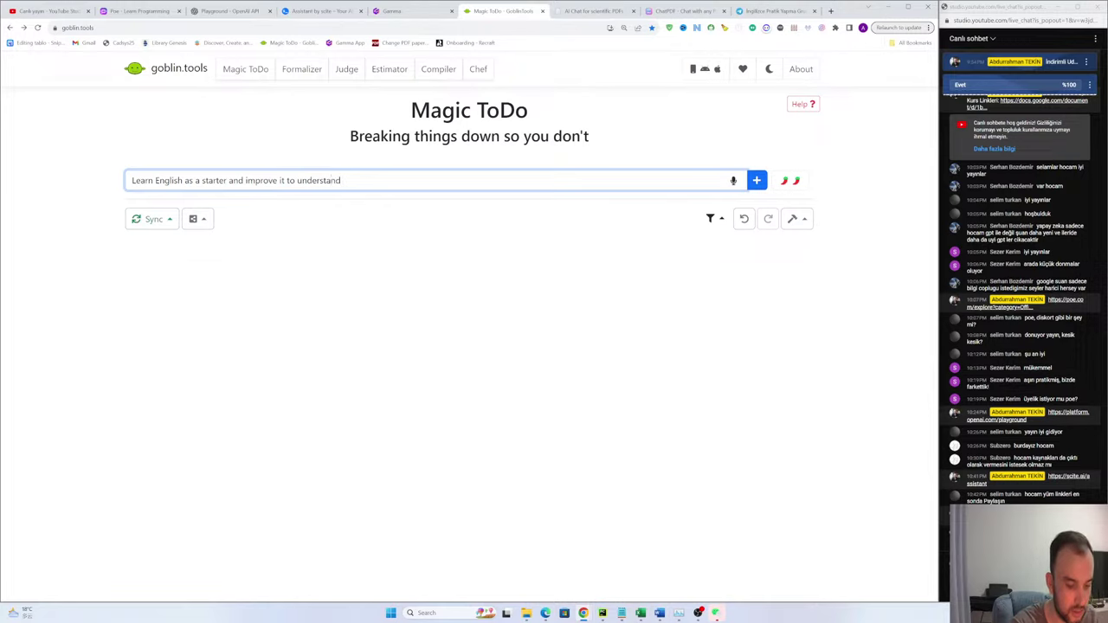
pyautogui.write('an En')
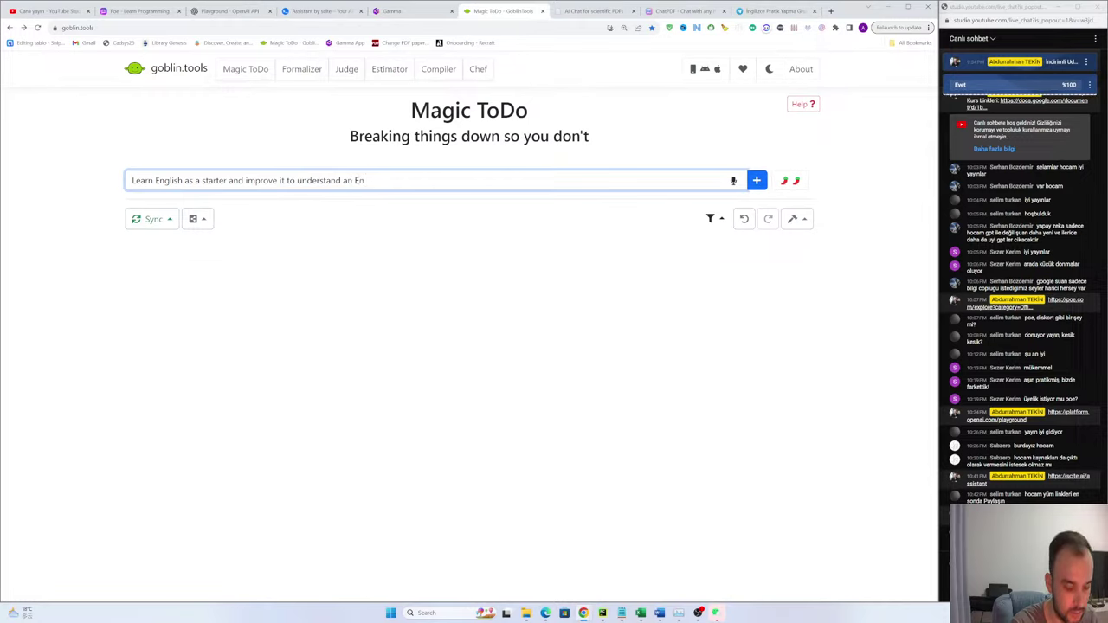
pyautogui.write('glish')
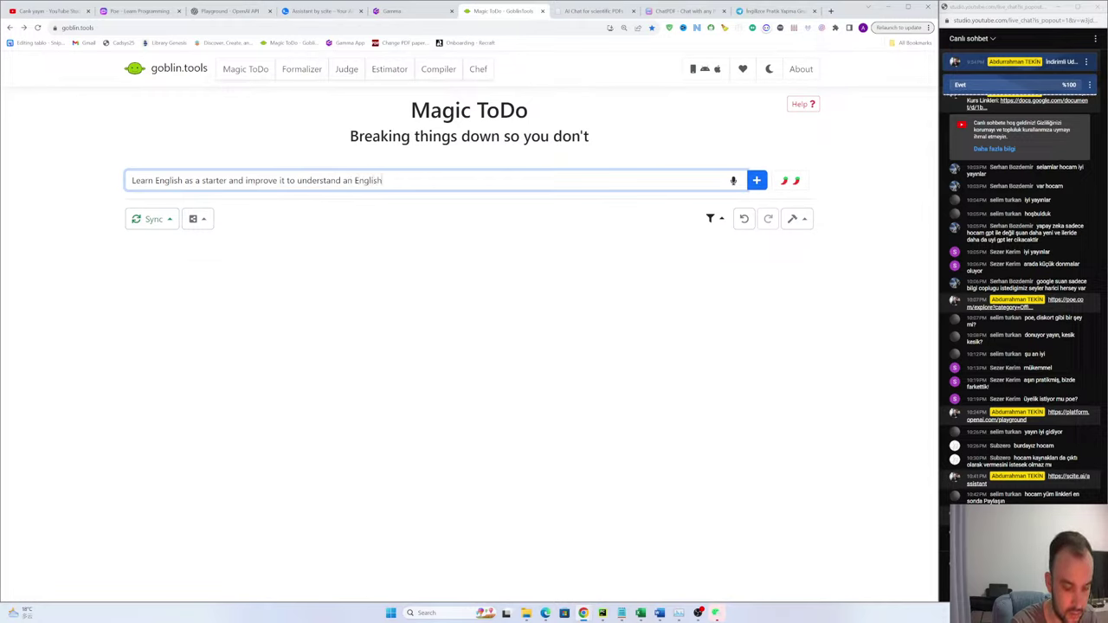
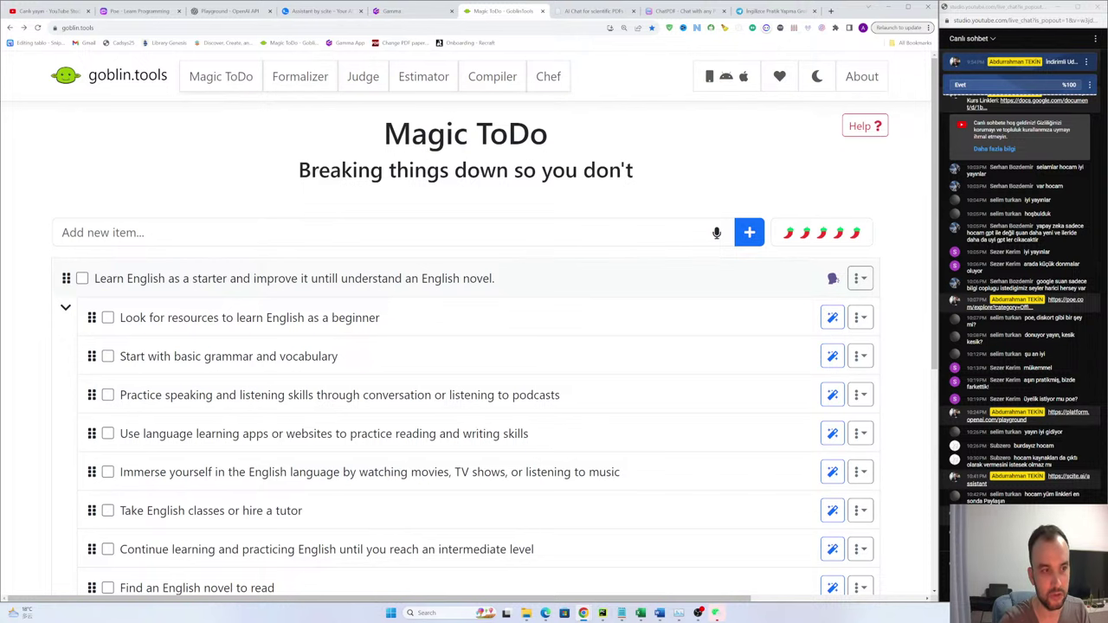
# Step: Look over the generated subtasks of the English-learning task and examine the one about finding beginner resources
pyautogui.scroll(-5, 141, 400)
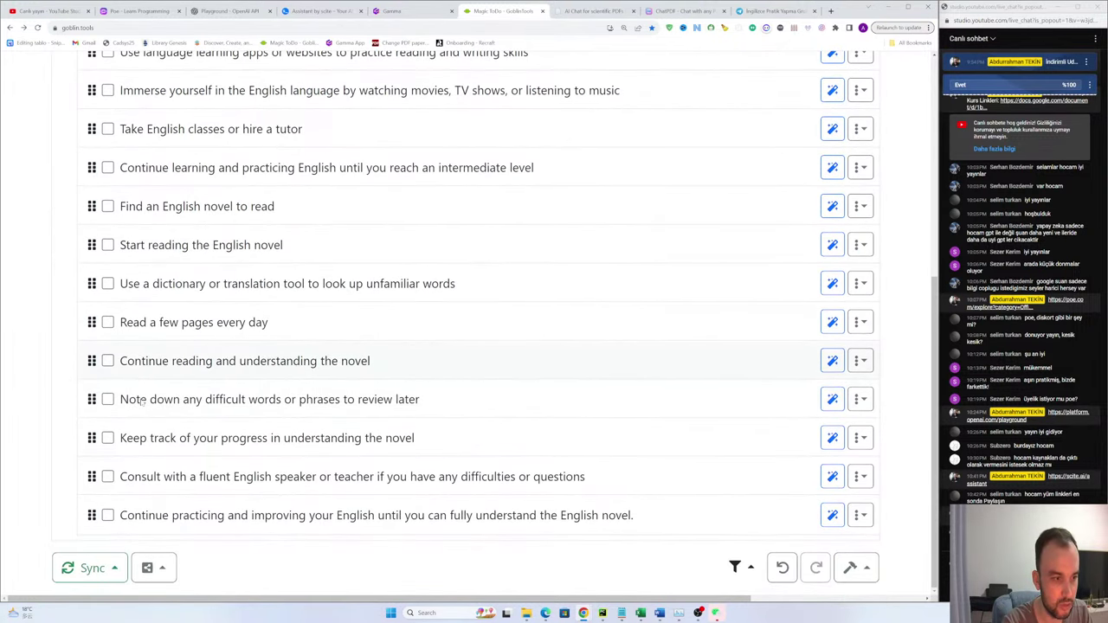
pyautogui.scroll(5, 141, 401)
pyautogui.scroll(-1, 175, 245)
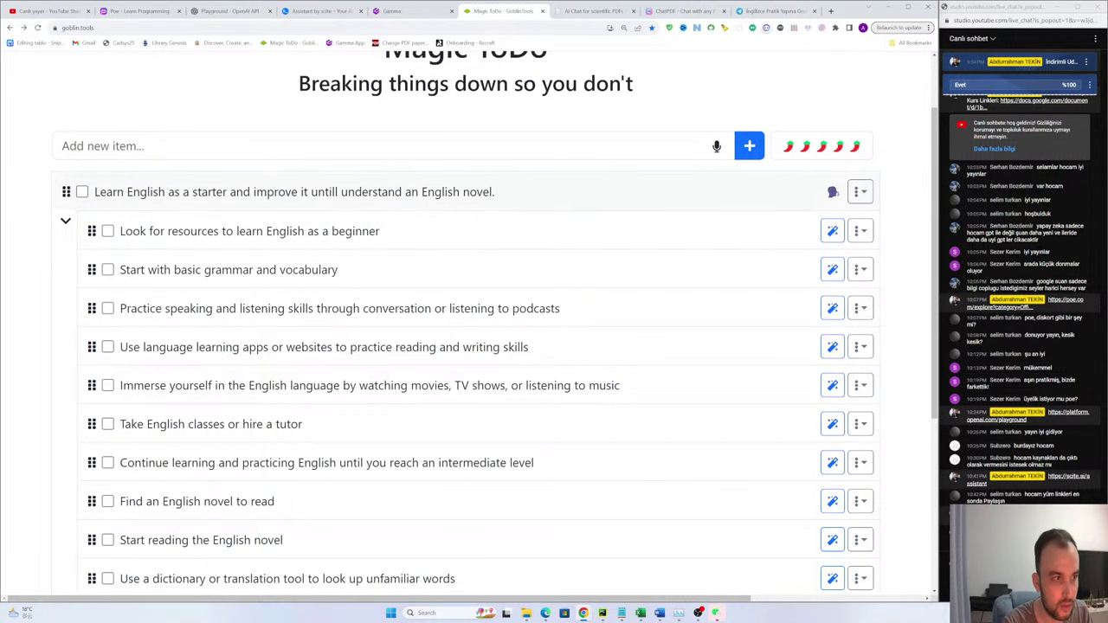
pyautogui.scroll(-1, 466, 346)
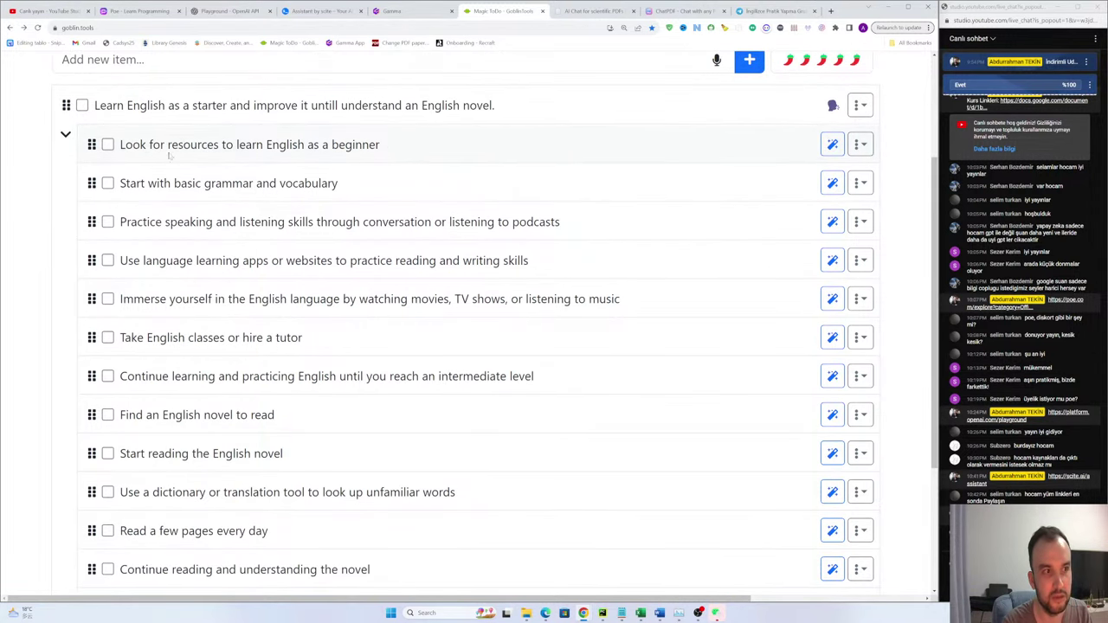
pyautogui.moveTo(169, 145); pyautogui.dragTo(121, 145)
pyautogui.click(120, 144)
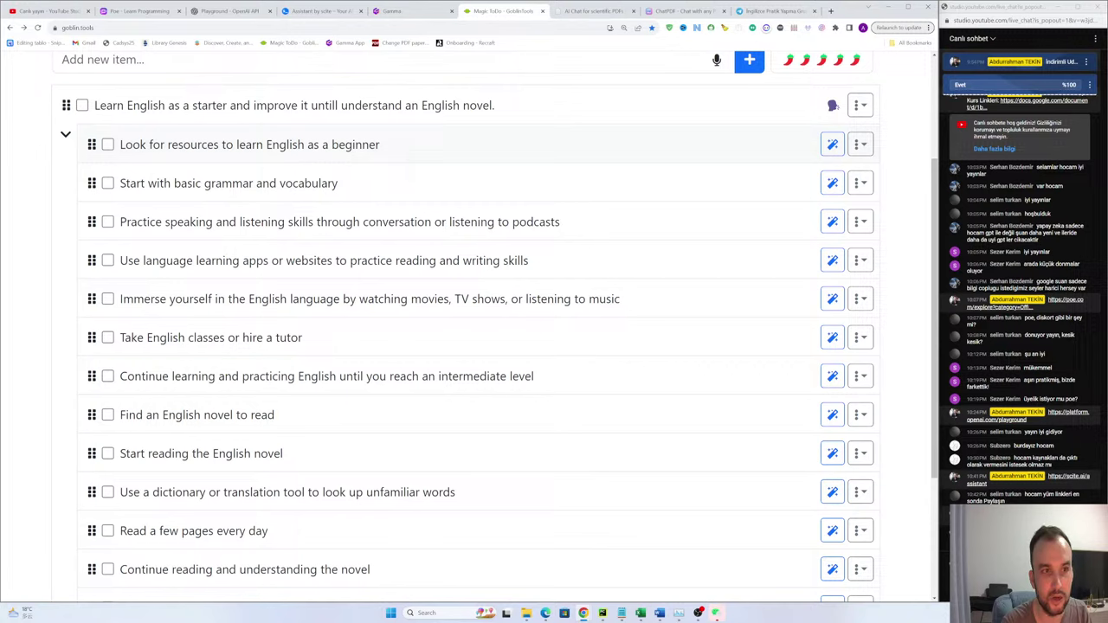
pyautogui.moveTo(379, 145); pyautogui.dragTo(272, 147)
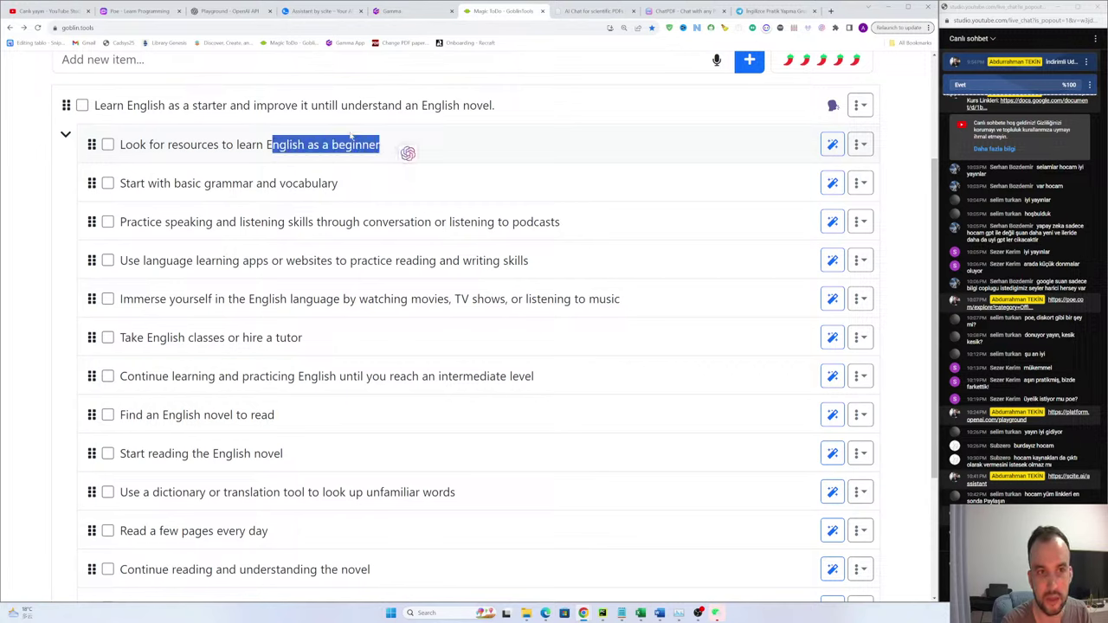
pyautogui.click(398, 145)
pyautogui.doubleClick(378, 144)
pyautogui.click(377, 145)
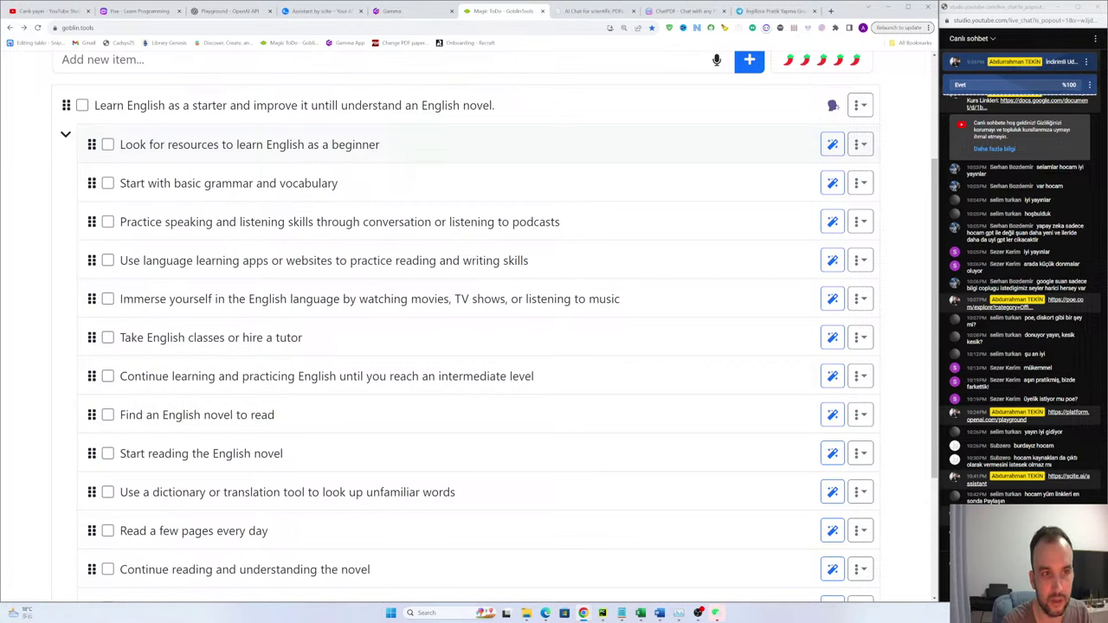
pyautogui.moveTo(383, 145); pyautogui.dragTo(236, 144)
pyautogui.click(331, 154)
pyautogui.click(236, 145)
pyautogui.moveTo(116, 145); pyautogui.dragTo(425, 148)
# Step: Read the subtask about starting with basic grammar and vocabulary, highlighting its key words
pyautogui.moveTo(196, 183); pyautogui.dragTo(199, 222)
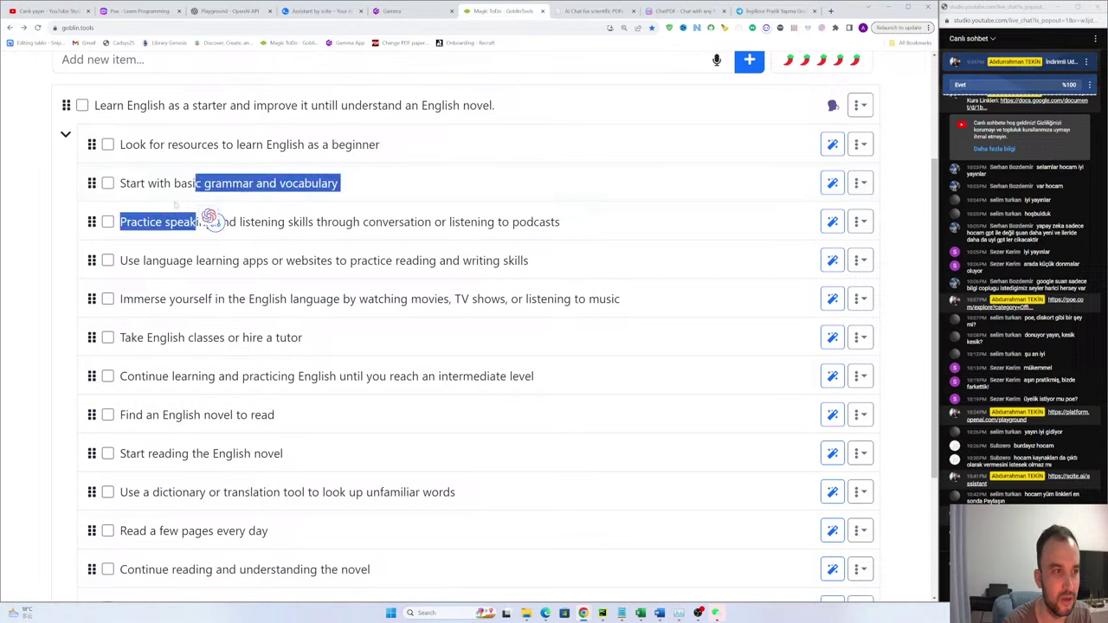
pyautogui.click(199, 222)
pyautogui.moveTo(275, 183); pyautogui.dragTo(346, 187)
pyautogui.click(340, 185)
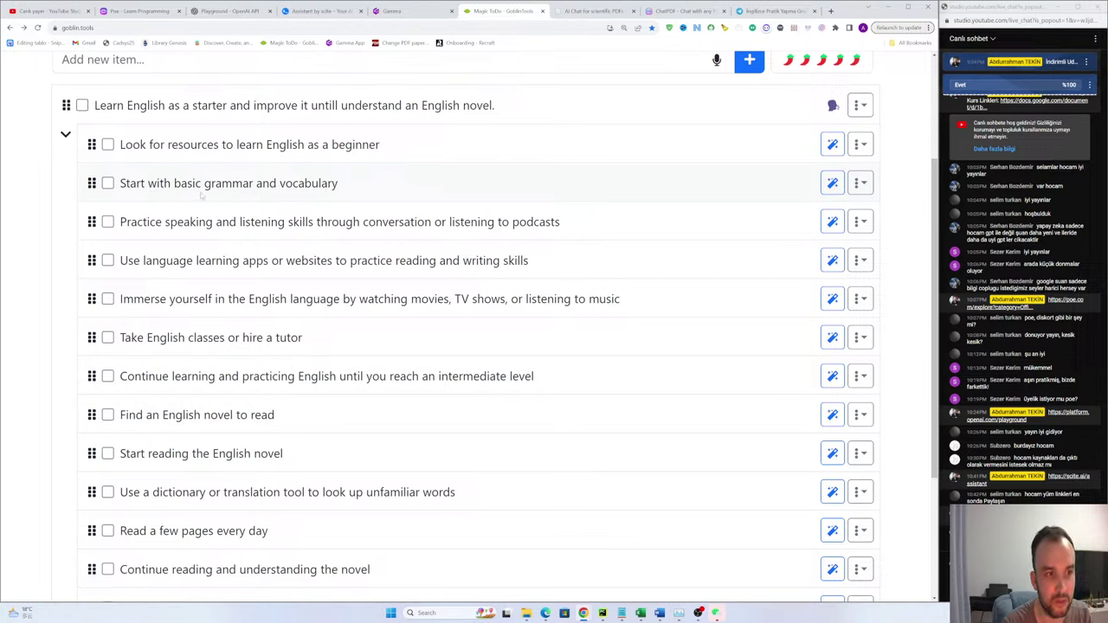
pyautogui.moveTo(171, 182); pyautogui.dragTo(256, 183)
pyautogui.click(159, 198)
pyautogui.click(353, 188)
pyautogui.moveTo(339, 185); pyautogui.dragTo(280, 185)
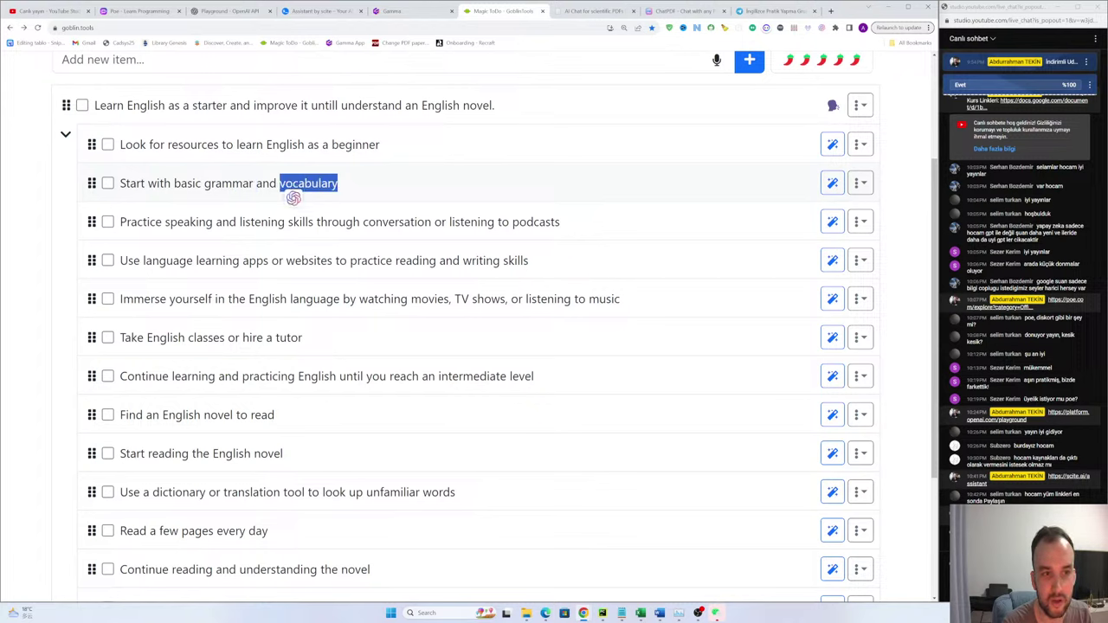
pyautogui.click(211, 195)
pyautogui.moveTo(126, 185); pyautogui.dragTo(201, 192)
pyautogui.click(152, 239)
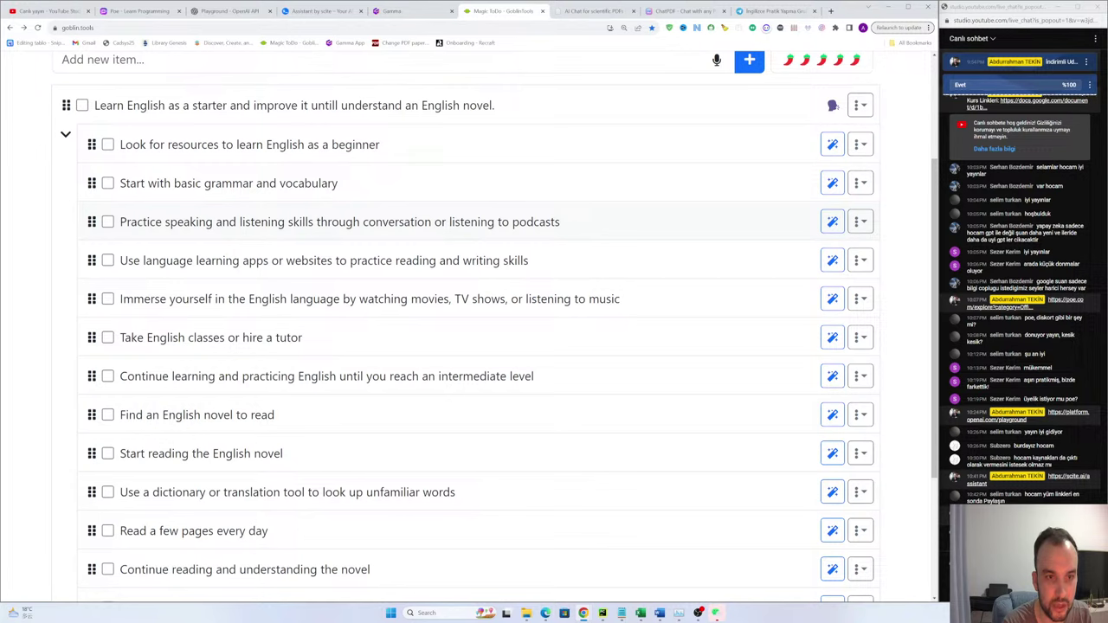
# Step: Read the subtasks on practicing speaking and listening and on using apps or websites for reading and writing skills
pyautogui.moveTo(477, 221); pyautogui.dragTo(583, 243)
pyautogui.click(450, 244)
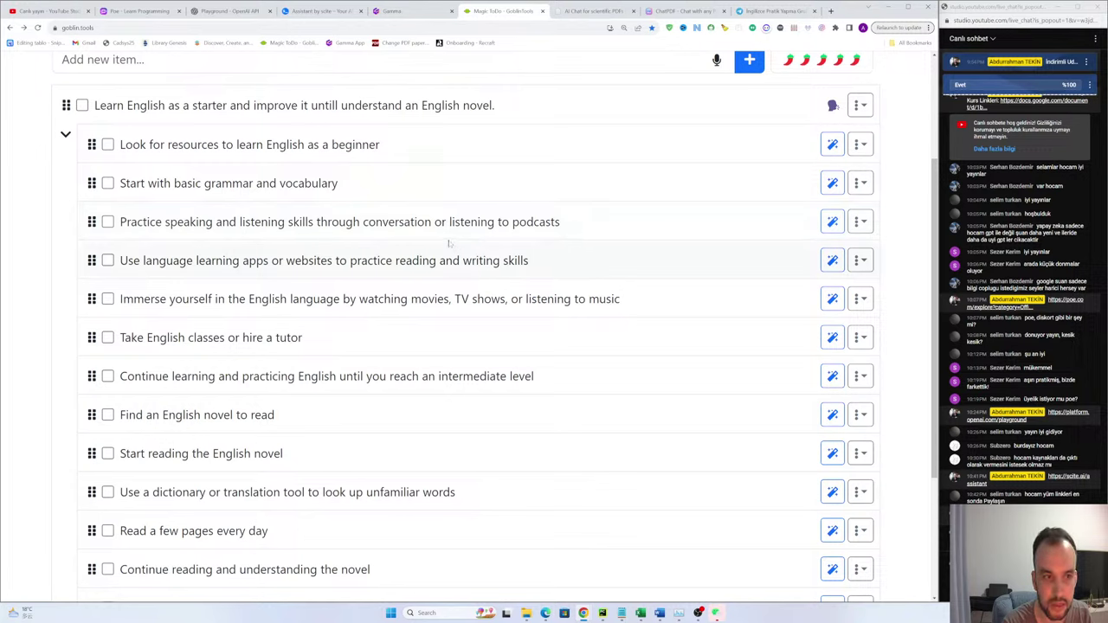
pyautogui.moveTo(259, 222); pyautogui.dragTo(285, 222)
pyautogui.click(285, 222)
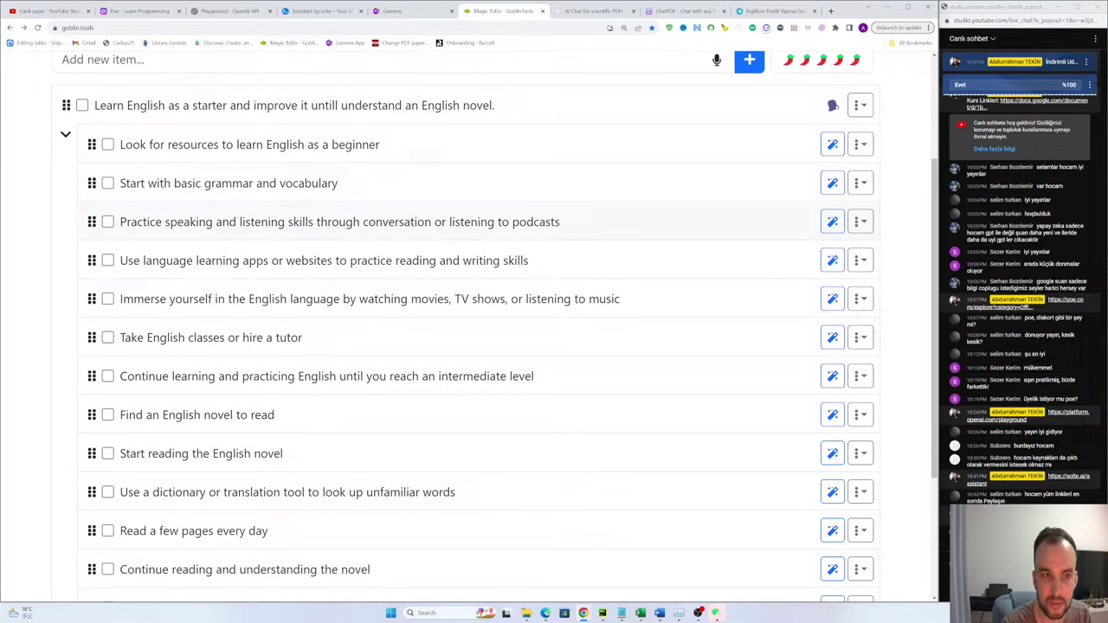
pyautogui.moveTo(147, 222); pyautogui.dragTo(93, 224)
pyautogui.click(129, 242)
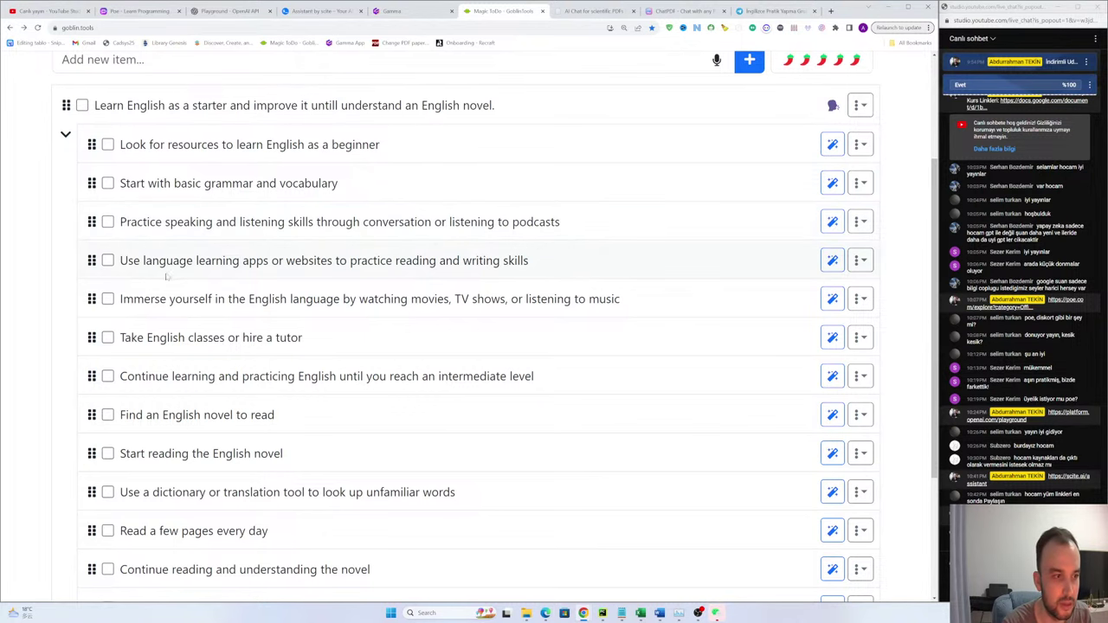
pyautogui.scroll(-1, 161, 268)
pyautogui.scroll(-1, 157, 263)
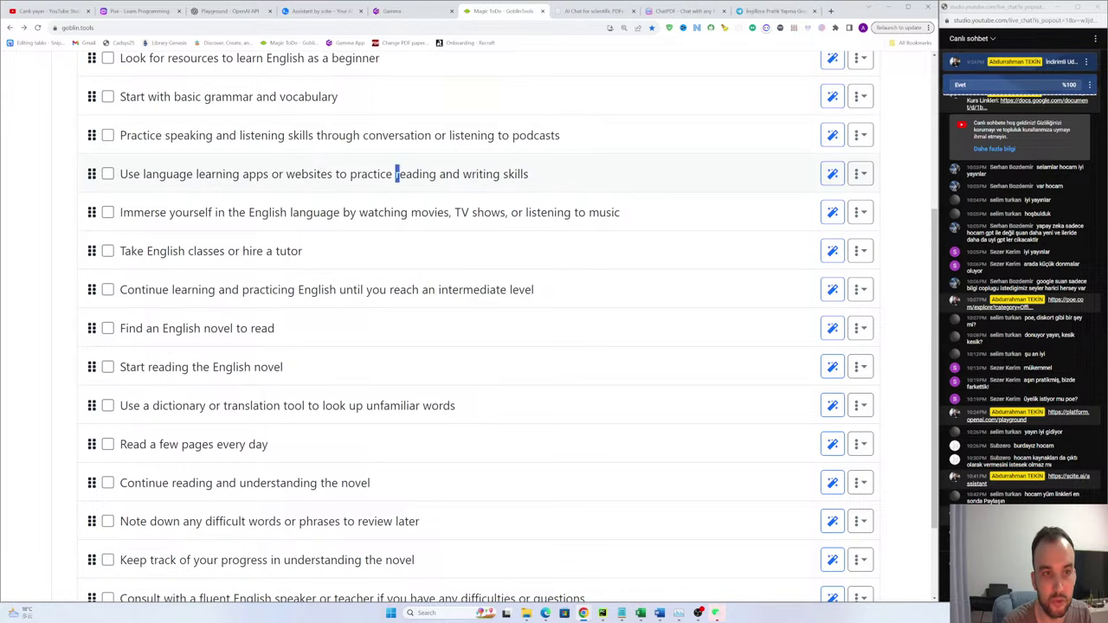
pyautogui.moveTo(349, 174); pyautogui.dragTo(595, 167)
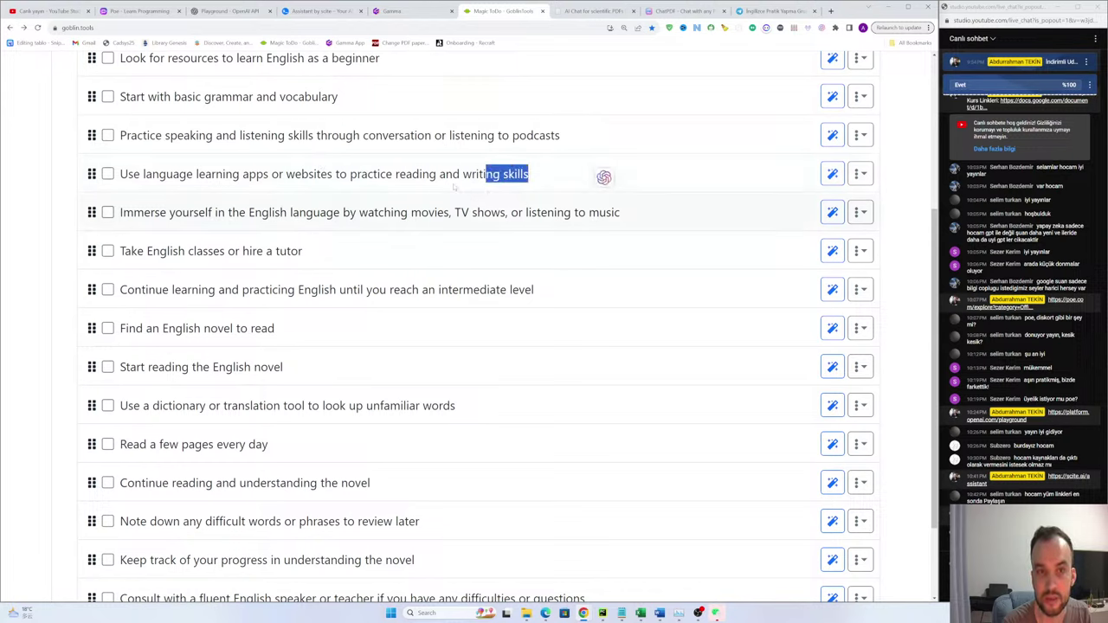
pyautogui.click(319, 192)
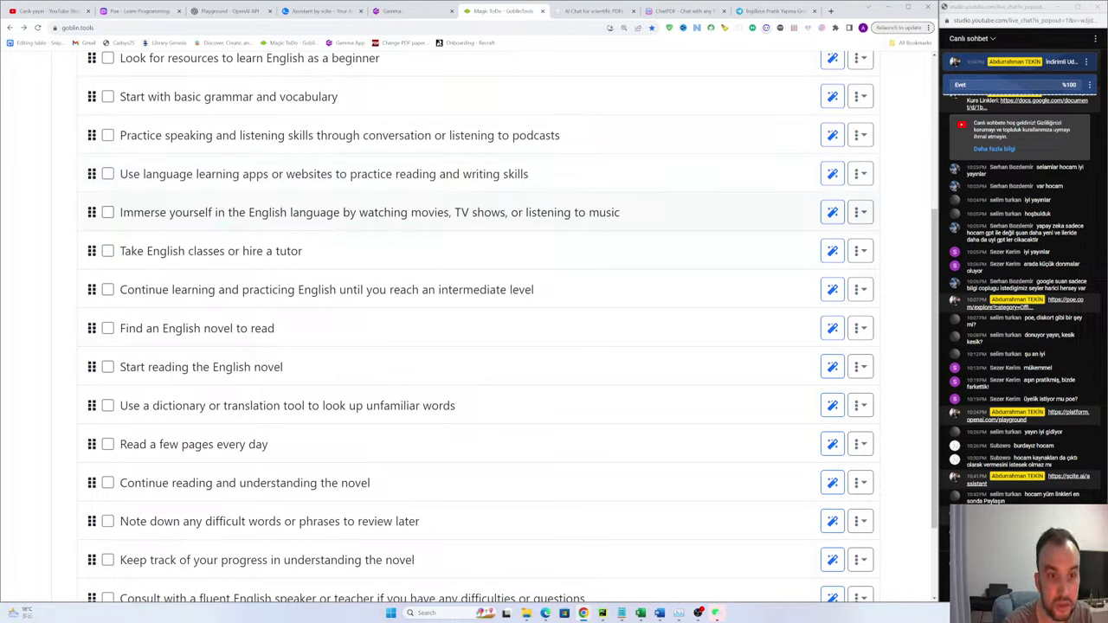
# Step: Examine the subtask about immersing yourself in English through movies, TV shows or music
pyautogui.moveTo(511, 212); pyautogui.dragTo(619, 212)
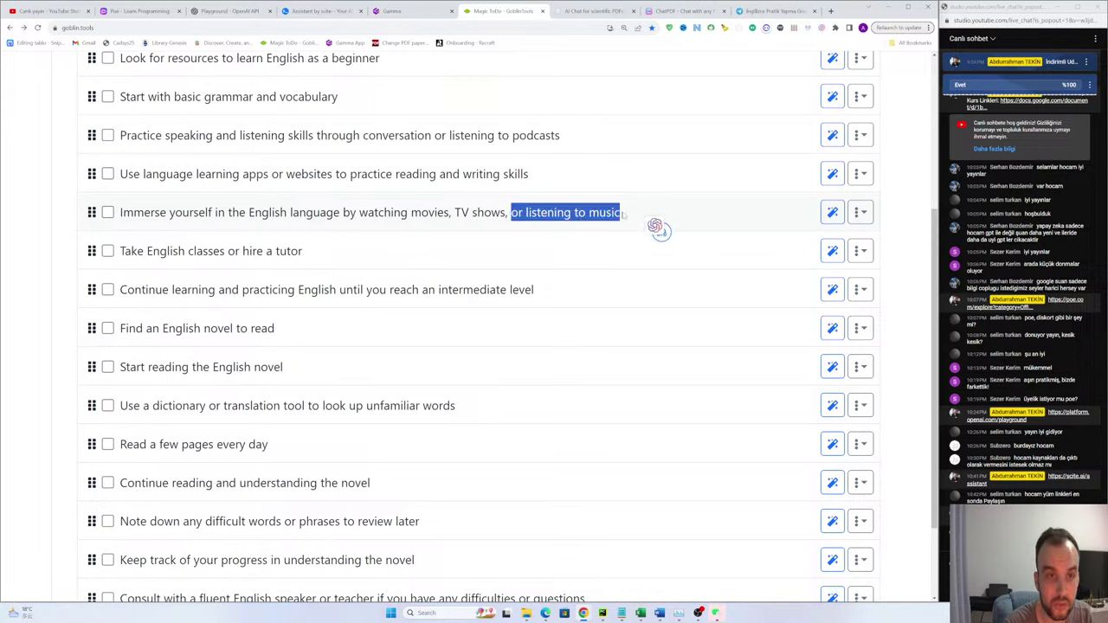
pyautogui.moveTo(170, 212); pyautogui.dragTo(133, 212)
pyautogui.click(234, 212)
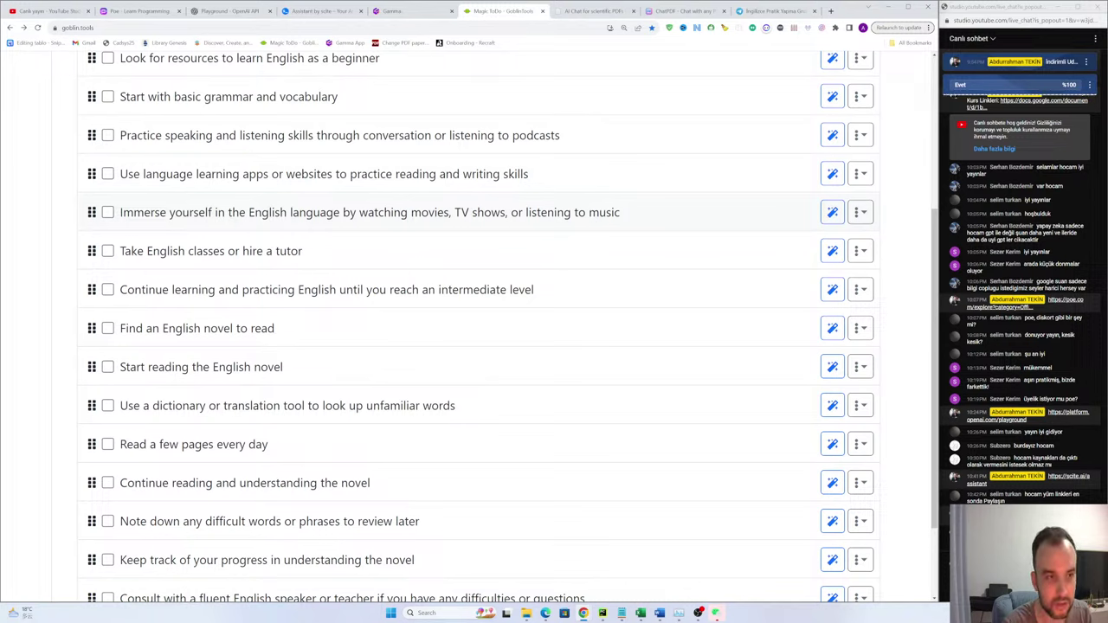
pyautogui.moveTo(239, 212); pyautogui.dragTo(443, 212)
pyautogui.click(250, 218)
pyautogui.click(344, 212)
pyautogui.click(370, 212)
pyautogui.click(443, 212)
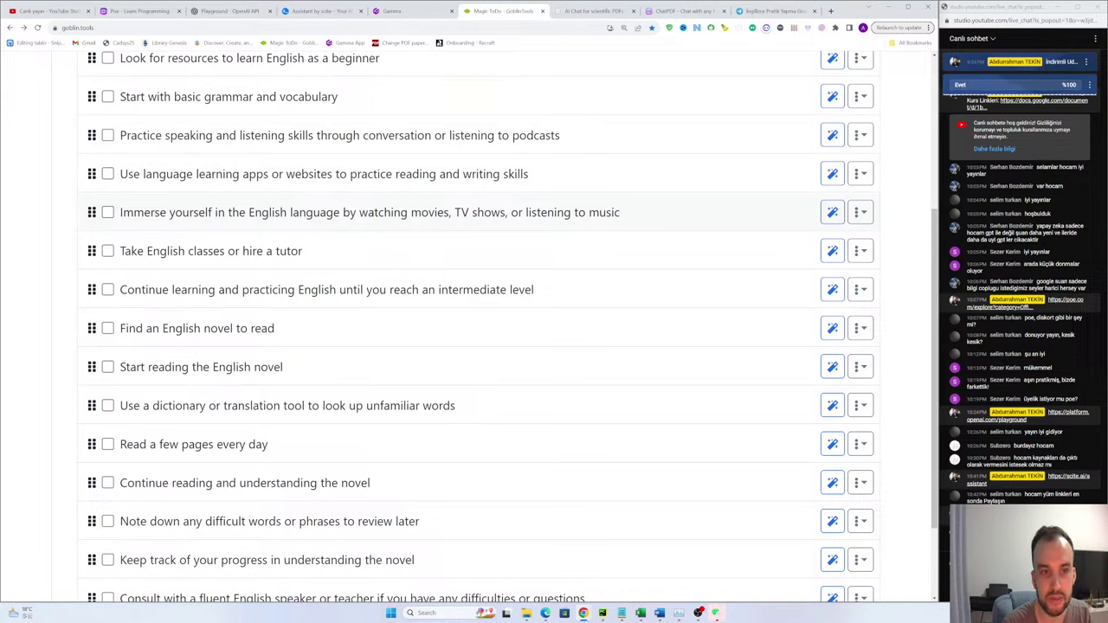
pyautogui.moveTo(526, 212); pyautogui.dragTo(547, 212)
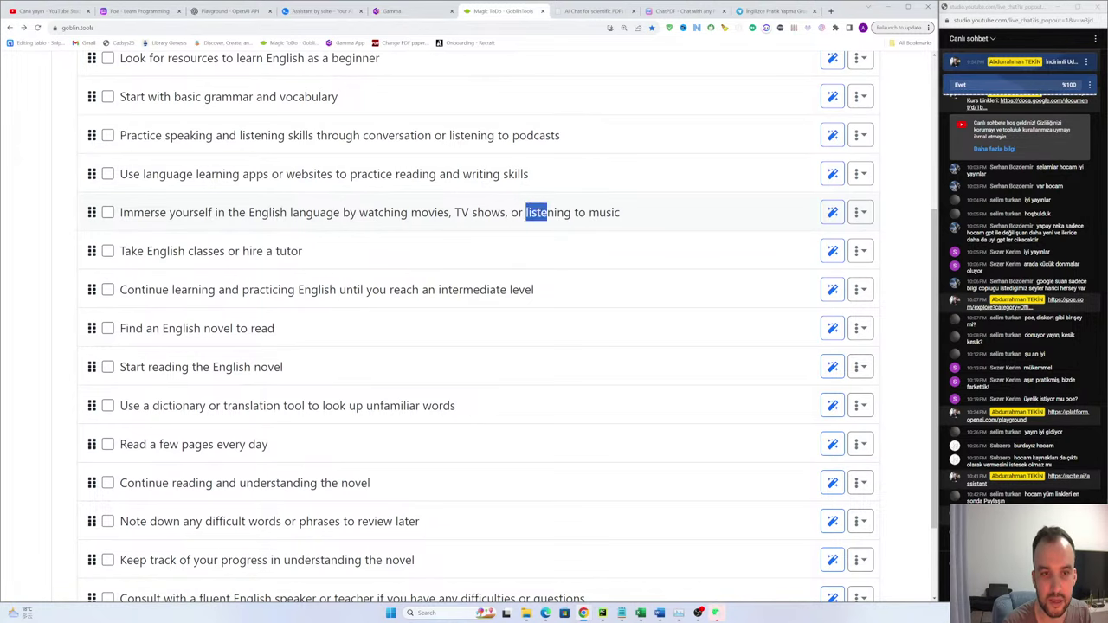
pyautogui.click(547, 212)
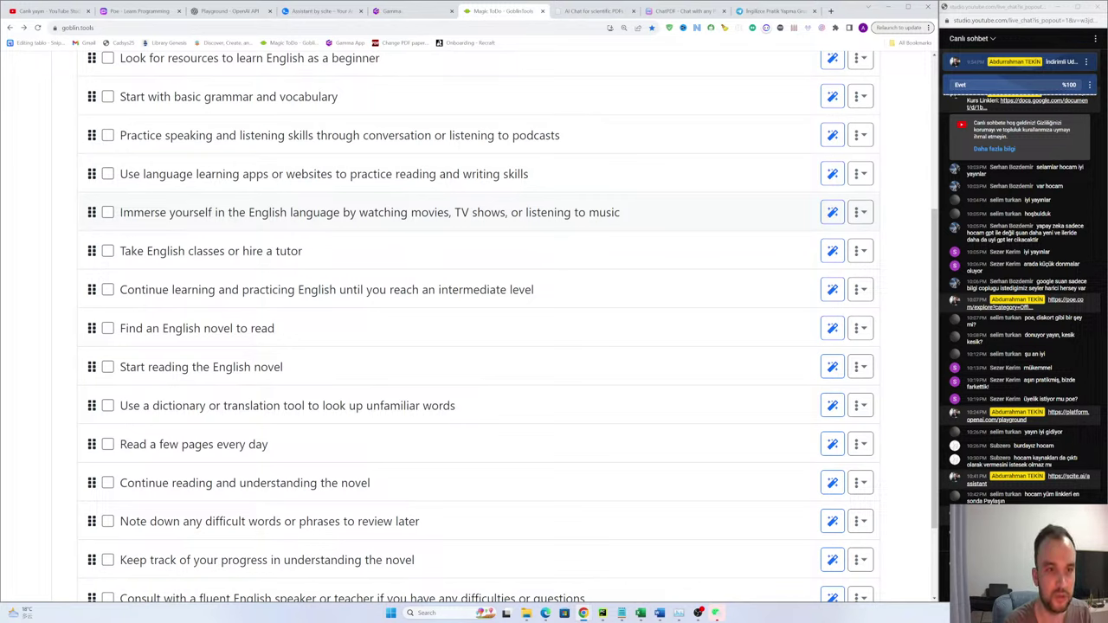
pyautogui.moveTo(634, 219); pyautogui.dragTo(41, 232)
pyautogui.click(45, 235)
# Step: Read the subtask about taking English classes or hiring a tutor, highlighting both alternatives
pyautogui.scroll(-1, 197, 269)
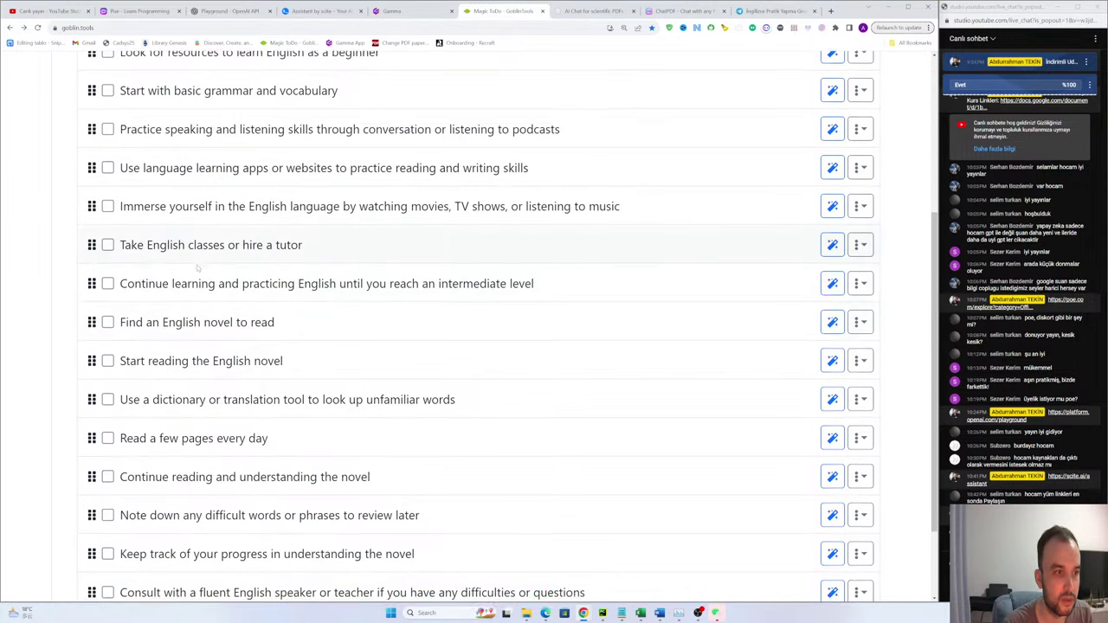
pyautogui.moveTo(242, 164); pyautogui.dragTo(332, 163)
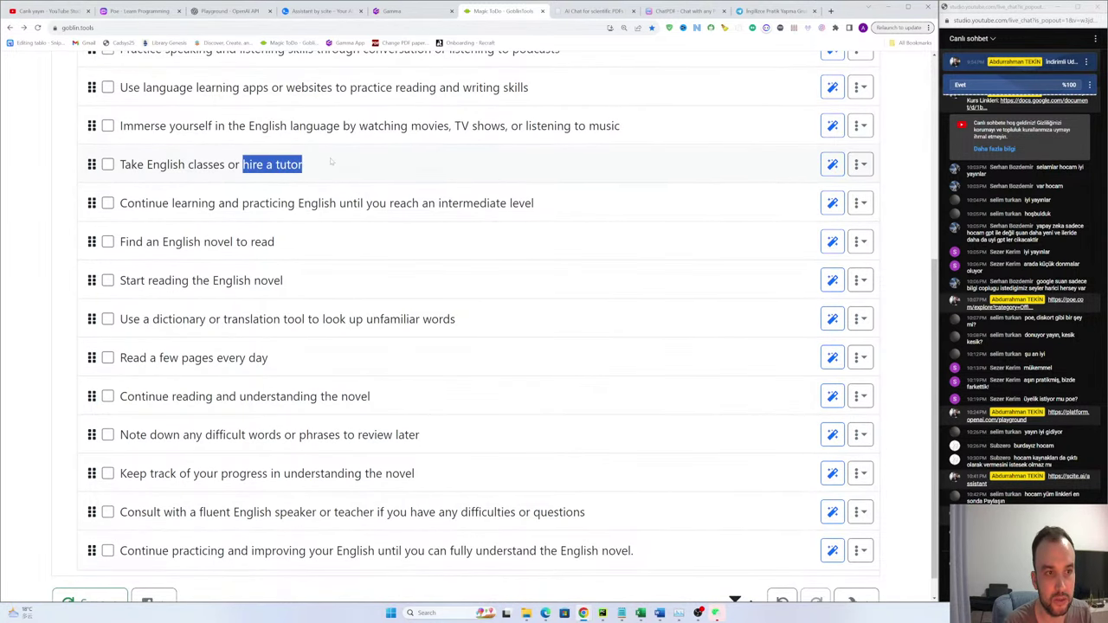
pyautogui.moveTo(227, 164); pyautogui.dragTo(122, 179)
pyautogui.click(304, 170)
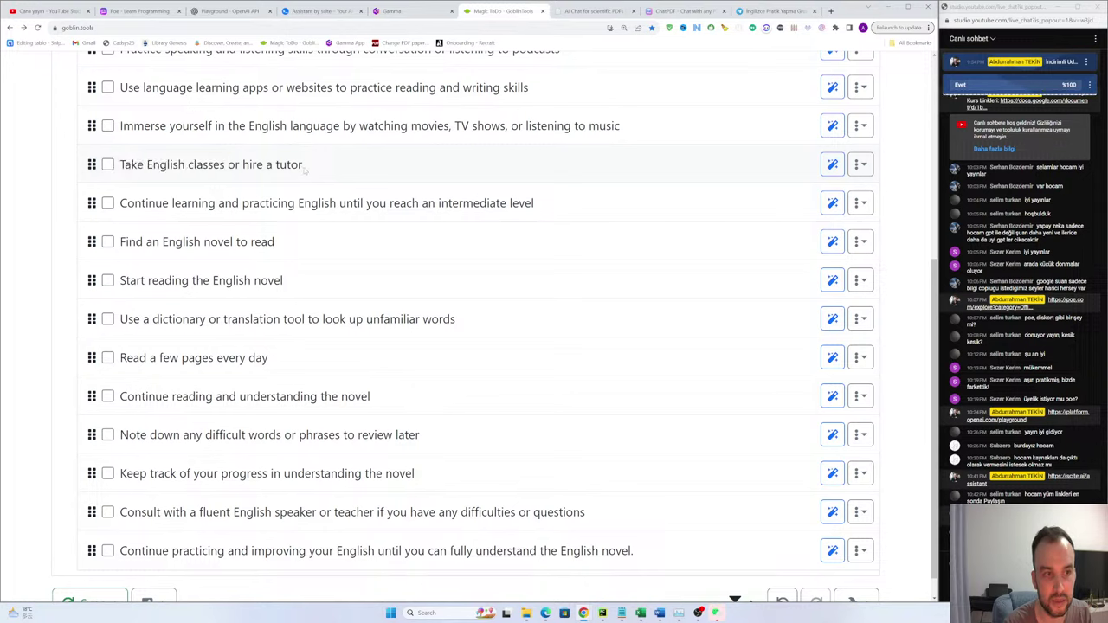
# Step: Highlight the hire-a-tutor alternative in the subtask about English classes
pyautogui.moveTo(304, 166); pyautogui.dragTo(276, 176)
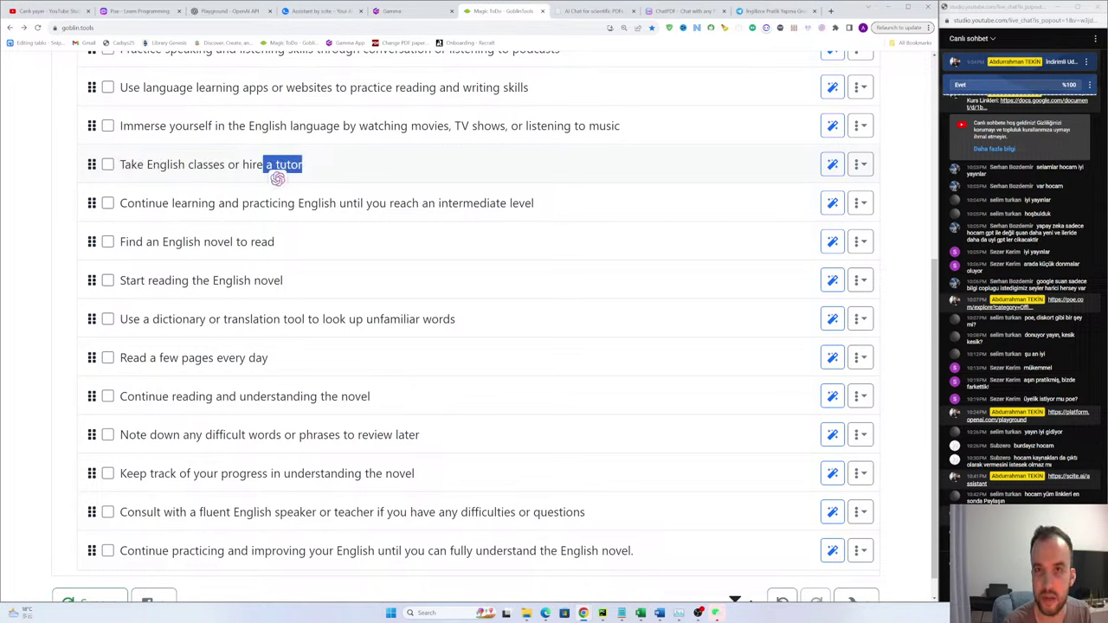
pyautogui.click(277, 177)
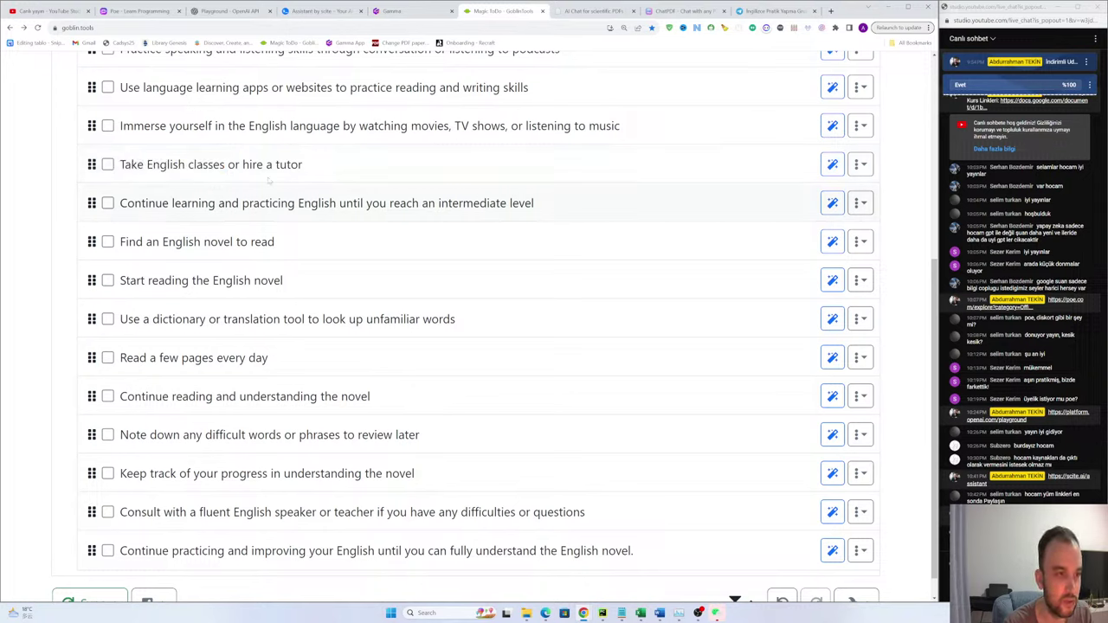
pyautogui.moveTo(308, 169); pyautogui.dragTo(258, 173)
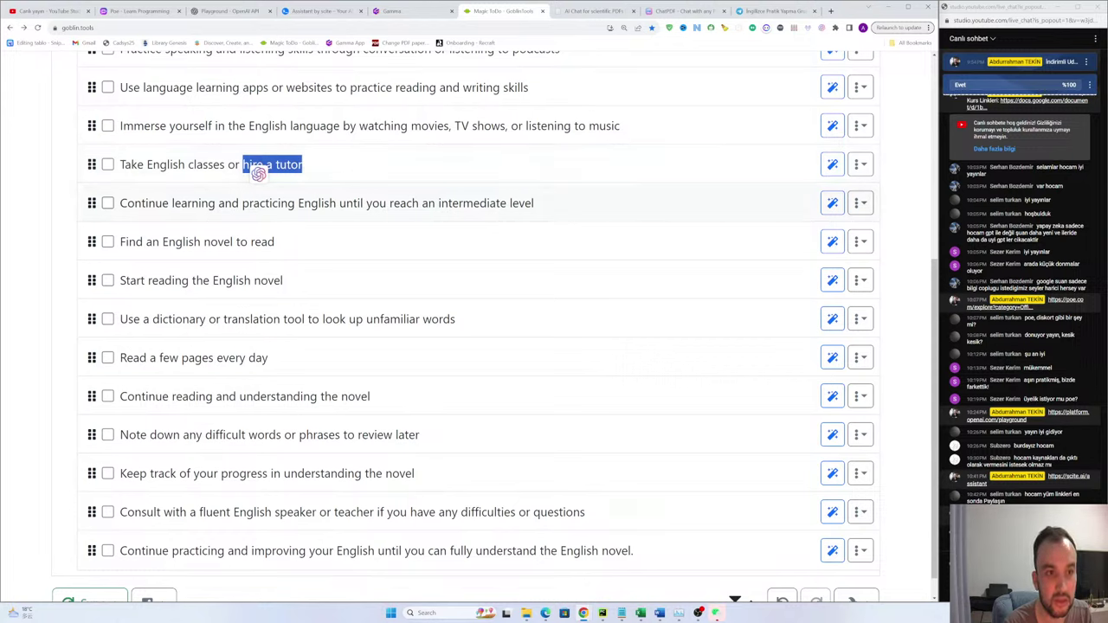
# Step: Read the subtask about continuing to learn and practice English until an intermediate level, highlighting its key phrases
pyautogui.moveTo(435, 203); pyautogui.dragTo(563, 211)
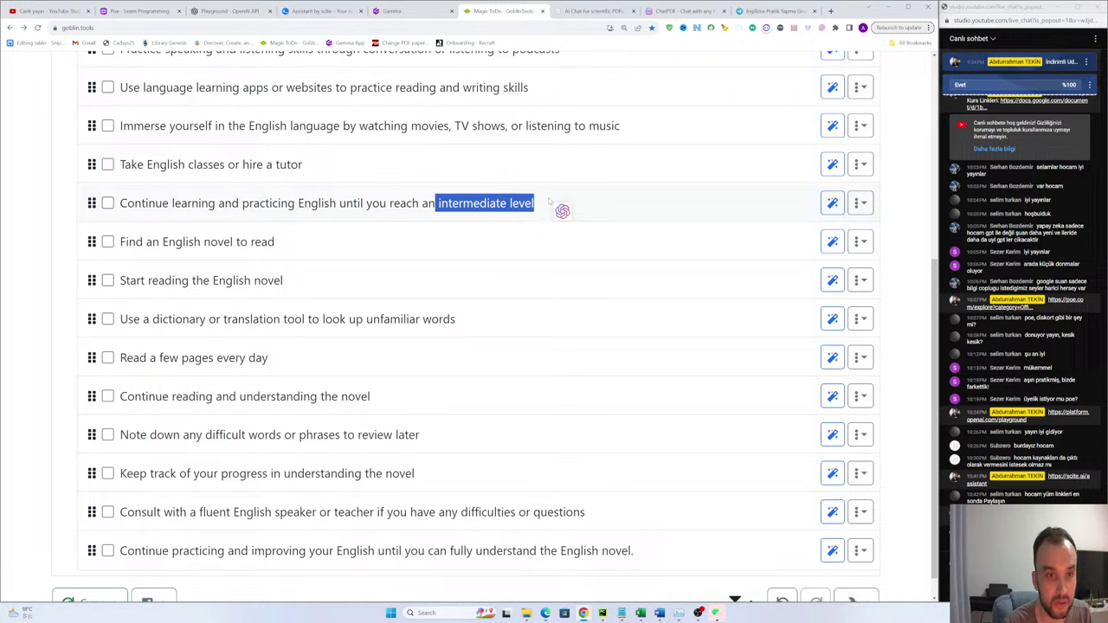
pyautogui.click(465, 216)
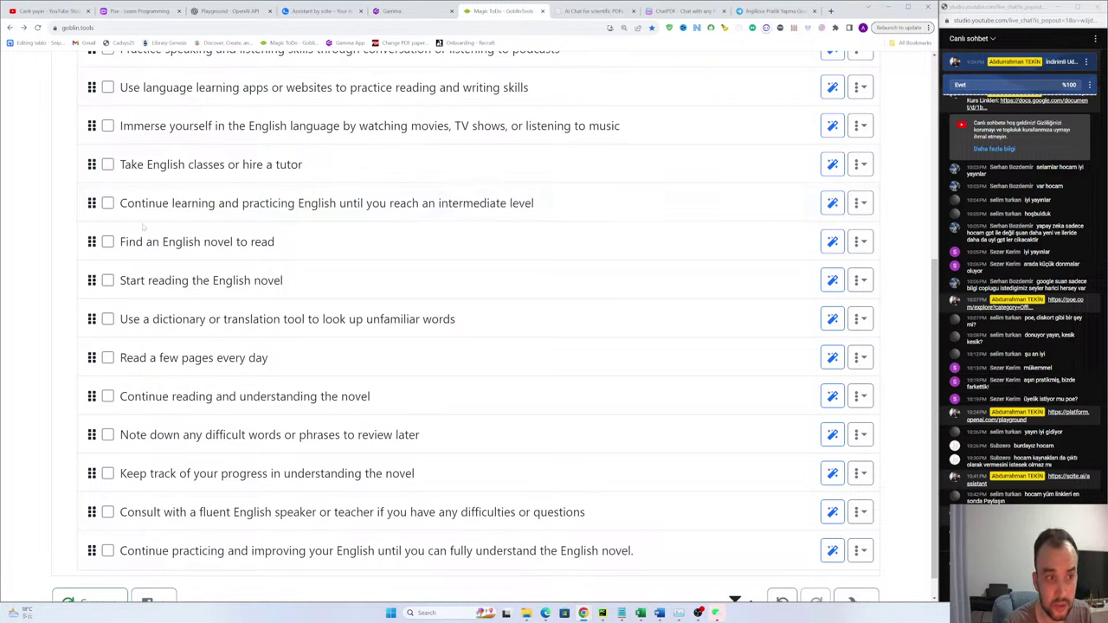
pyautogui.moveTo(172, 204); pyautogui.dragTo(321, 203)
pyautogui.click(330, 219)
pyautogui.moveTo(406, 204); pyautogui.dragTo(594, 222)
pyautogui.click(362, 205)
pyautogui.click(594, 223)
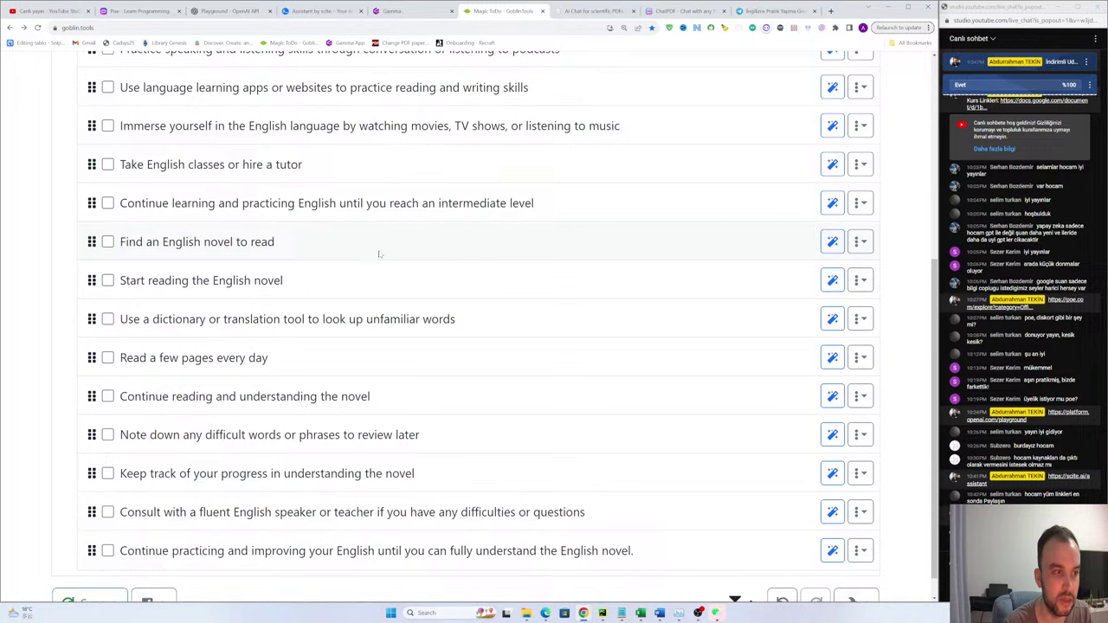
# Step: Read the subtasks on finding an English novel and starting to read it, highlighting the mentions of the novel
pyautogui.moveTo(275, 243); pyautogui.dragTo(188, 244)
pyautogui.click(195, 244)
pyautogui.moveTo(275, 243); pyautogui.dragTo(162, 244)
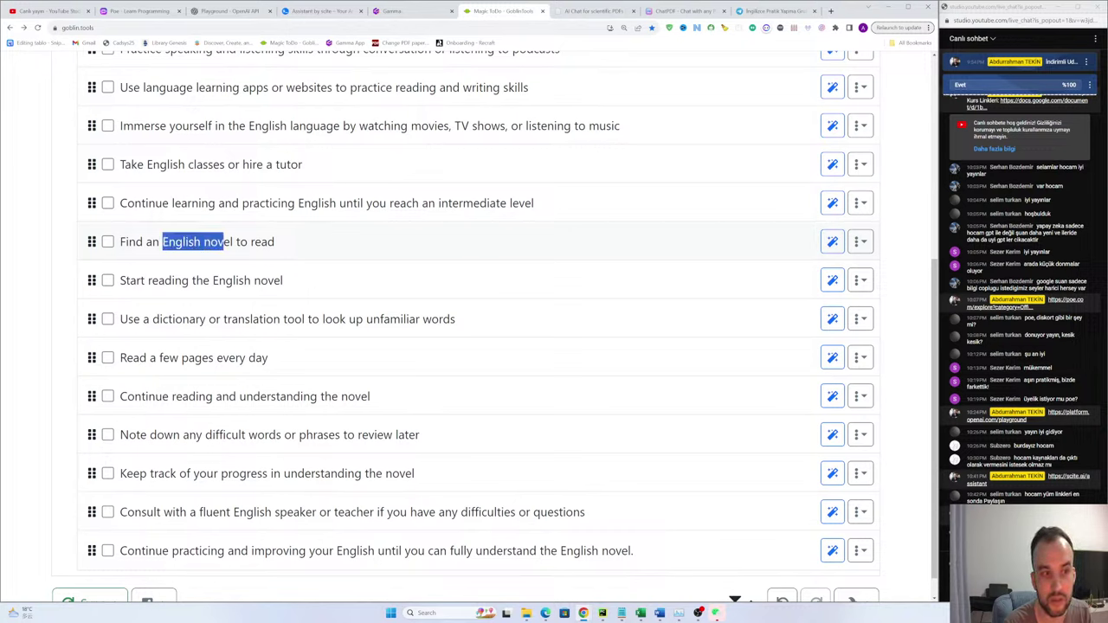
pyautogui.click(190, 246)
pyautogui.scroll(-2, 191, 255)
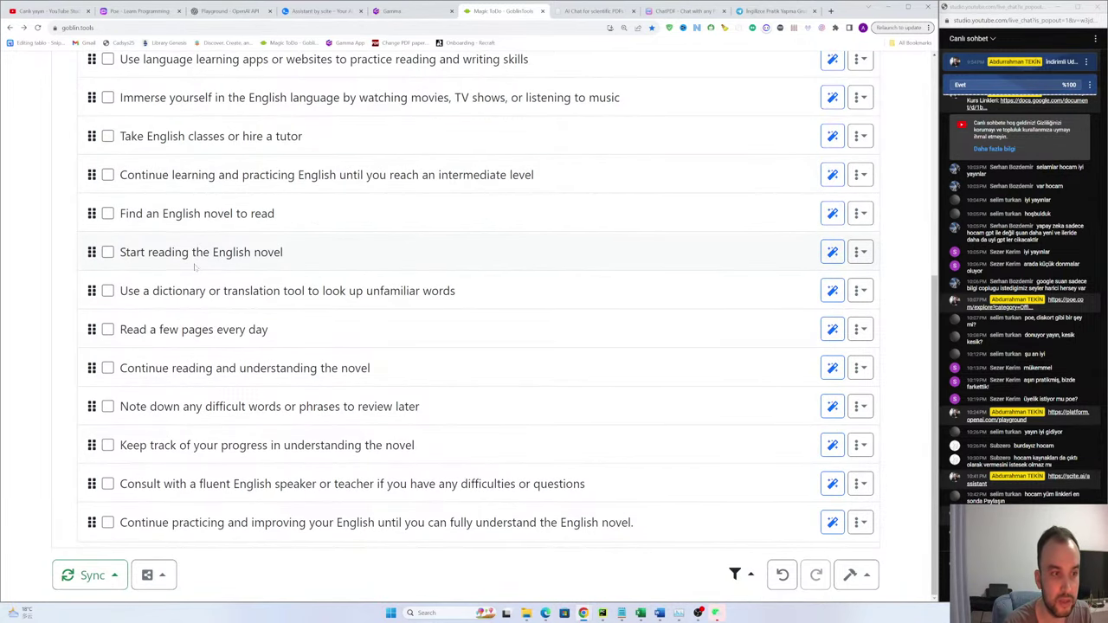
pyautogui.moveTo(194, 265); pyautogui.dragTo(289, 256)
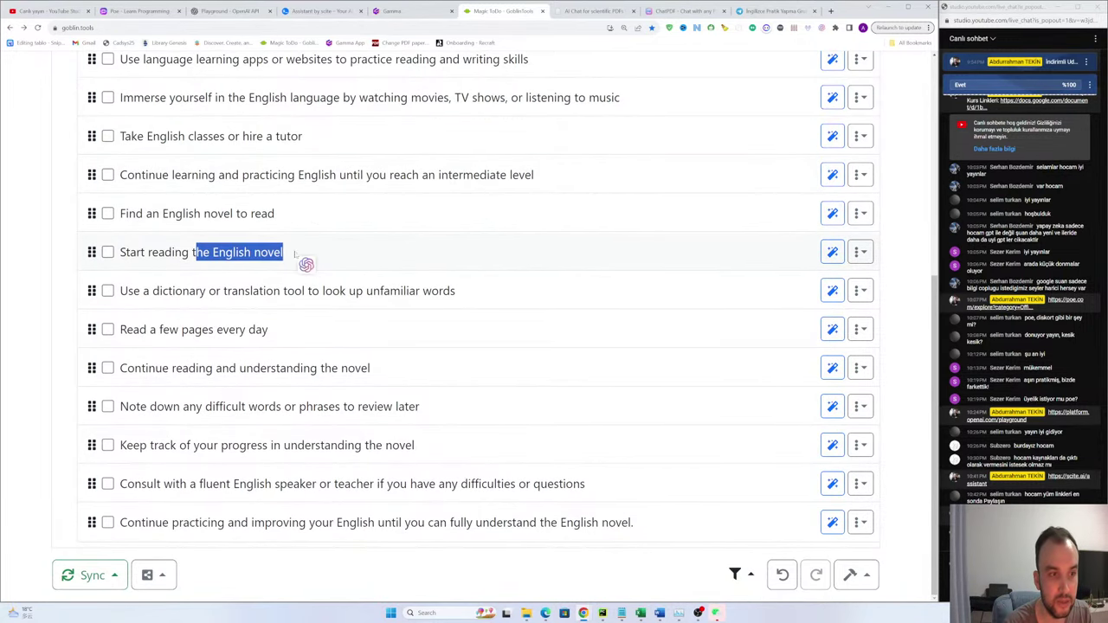
pyautogui.click(175, 273)
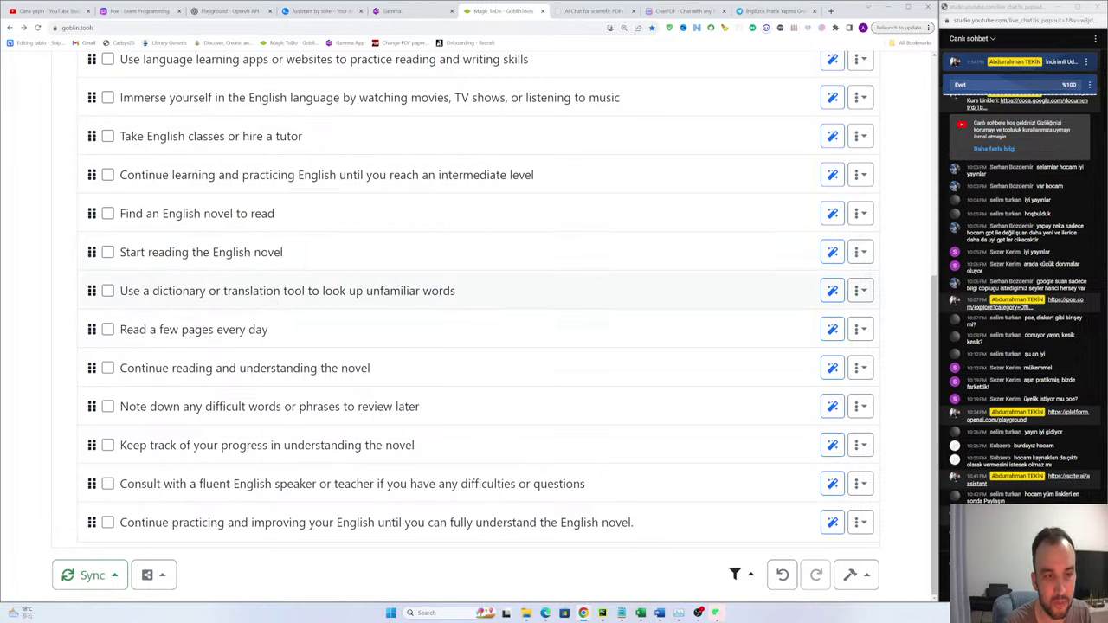
# Step: Read the subtask about using a dictionary or translation tool, highlighting the part on looking up unfamiliar words
pyautogui.moveTo(372, 291); pyautogui.dragTo(459, 293)
pyautogui.click(467, 294)
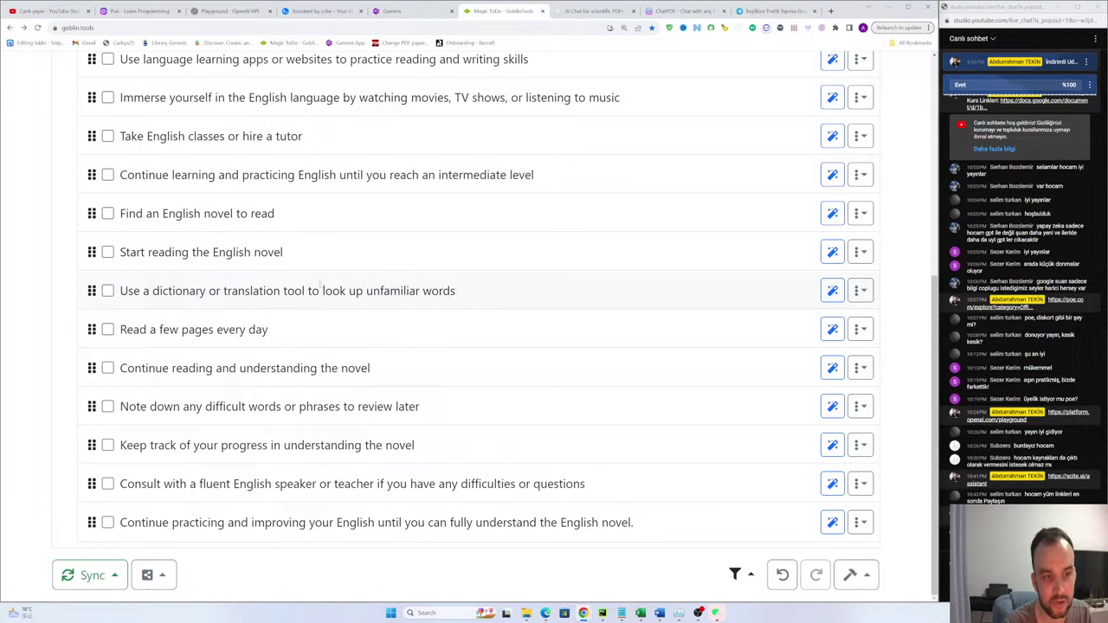
pyautogui.moveTo(222, 291); pyautogui.dragTo(341, 291)
pyautogui.click(322, 298)
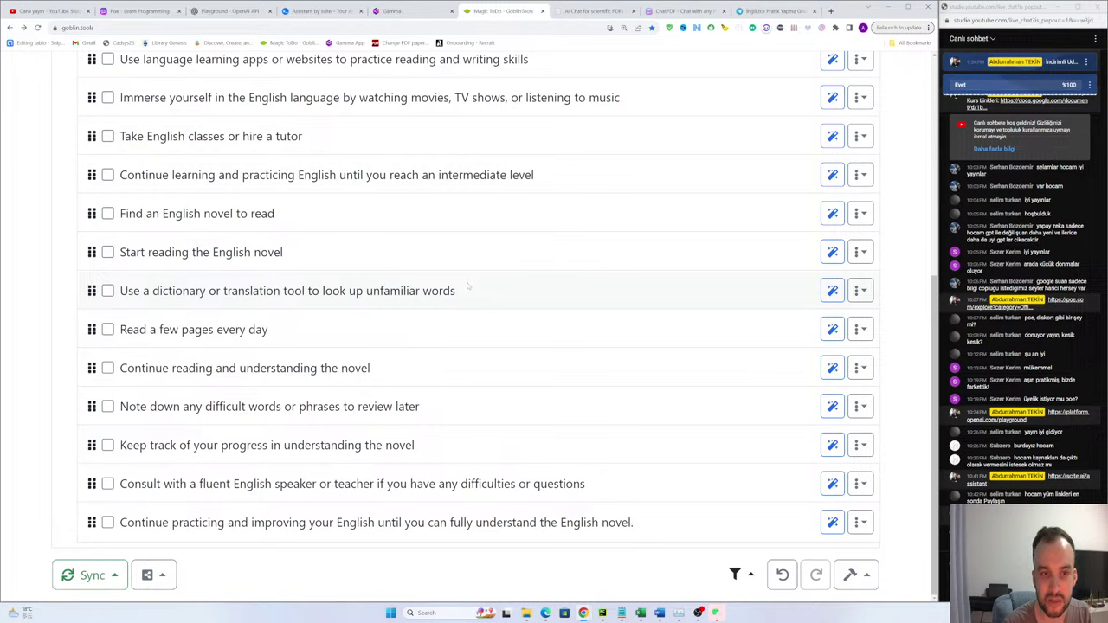
pyautogui.doubleClick(405, 291)
pyautogui.moveTo(456, 291); pyautogui.dragTo(340, 293)
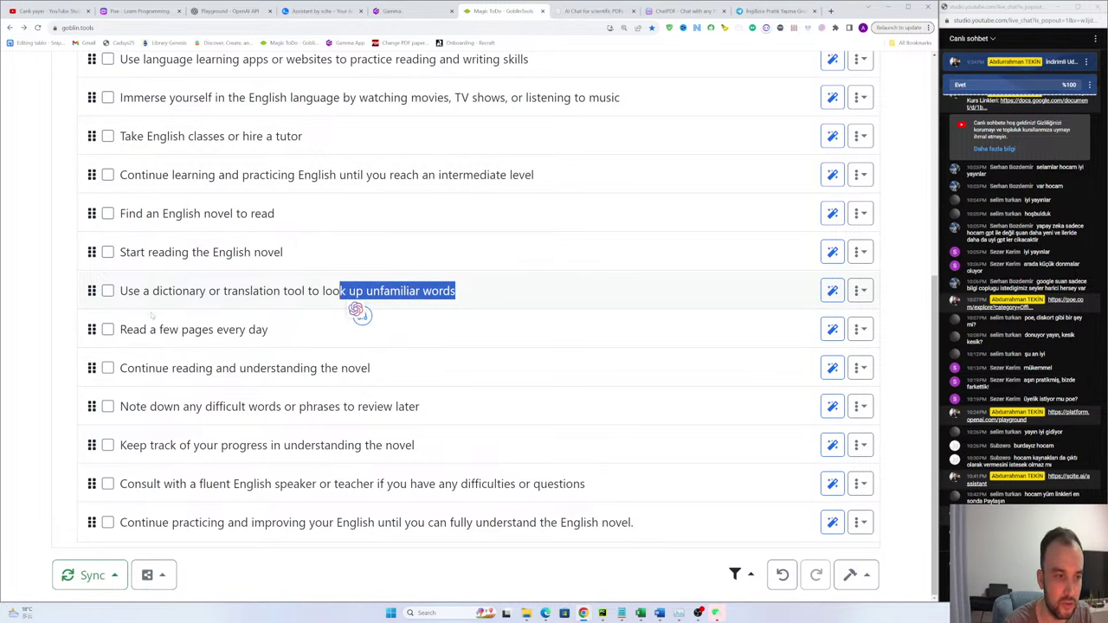
pyautogui.click(156, 349)
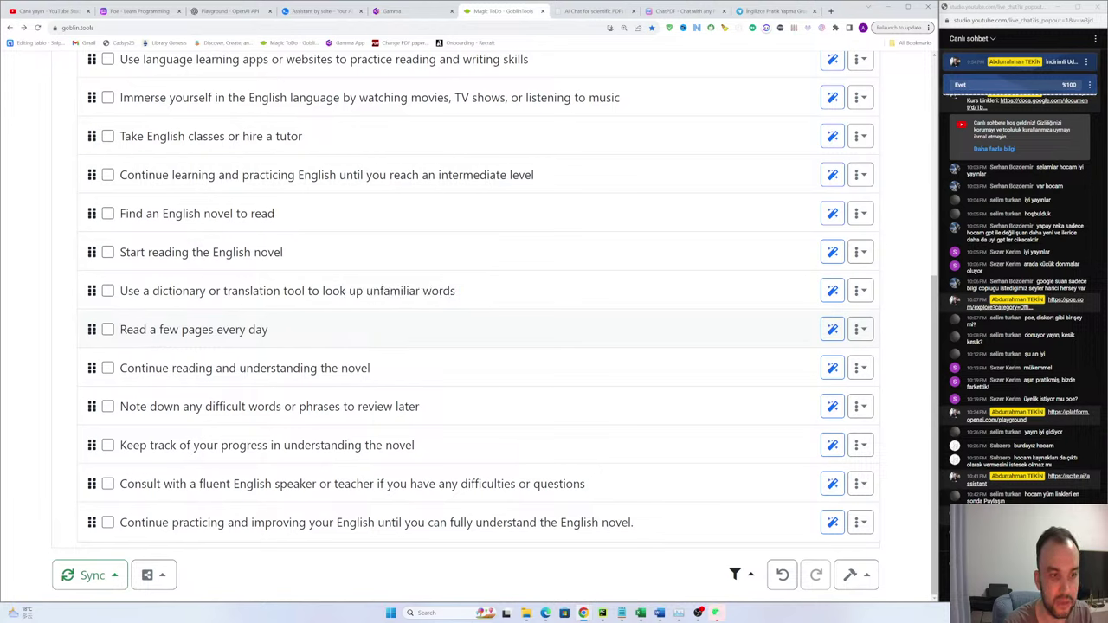
# Step: Read the subtasks on reading a few pages every day and continuing to read and understand the novel
pyautogui.moveTo(267, 330); pyautogui.dragTo(213, 329)
pyautogui.click(257, 330)
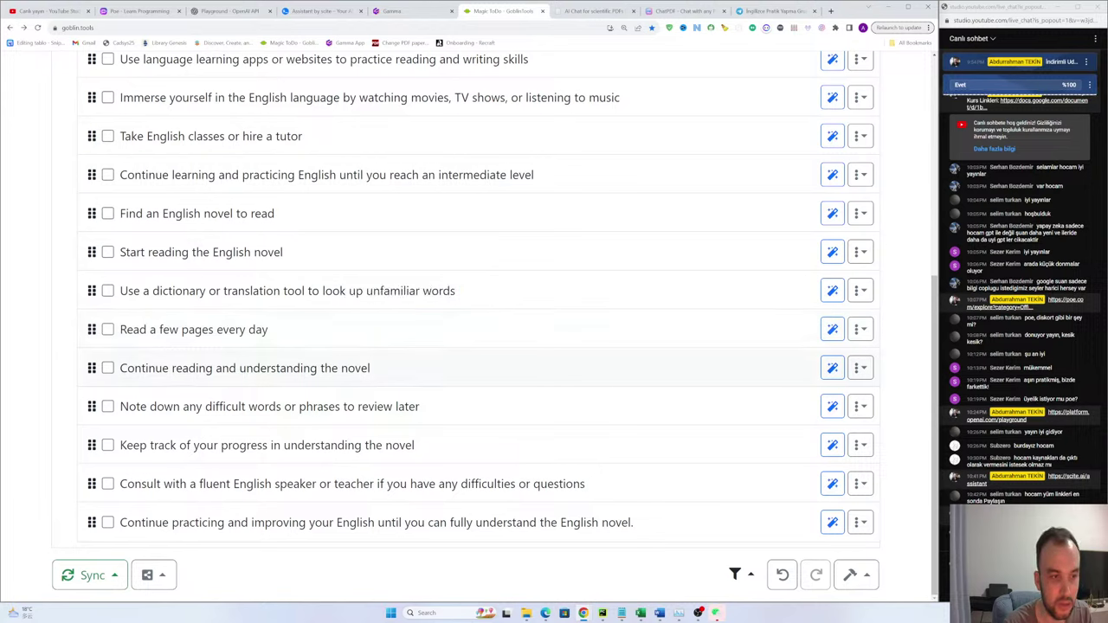
pyautogui.moveTo(239, 368); pyautogui.dragTo(389, 381)
pyautogui.click(395, 366)
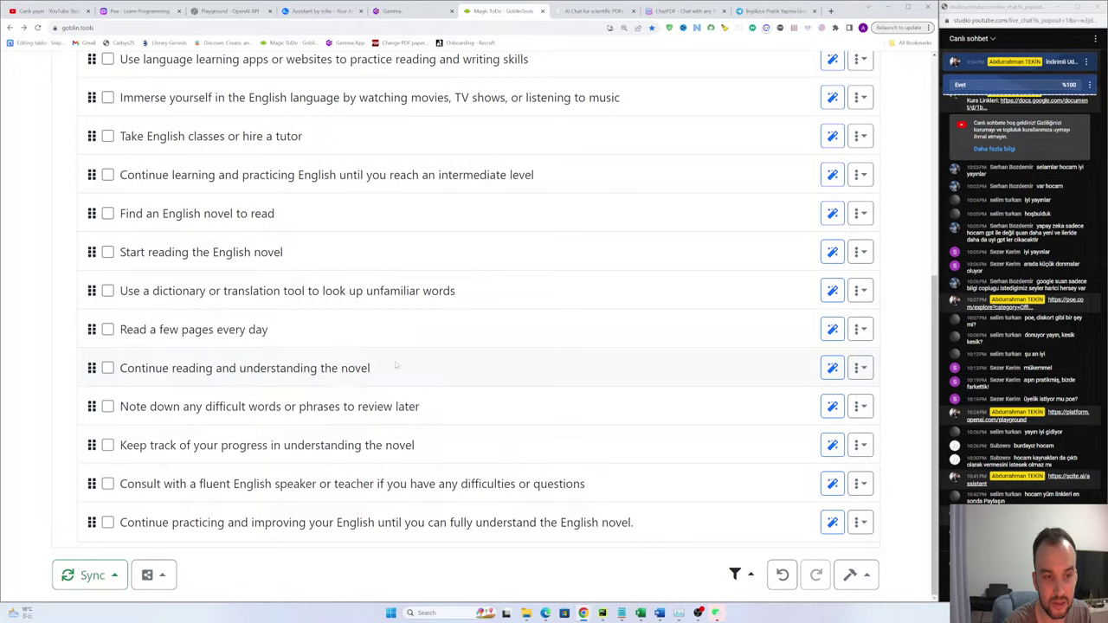
pyautogui.moveTo(168, 368); pyautogui.dragTo(208, 368)
pyautogui.click(208, 368)
pyautogui.moveTo(371, 368); pyautogui.dragTo(285, 372)
pyautogui.click(285, 373)
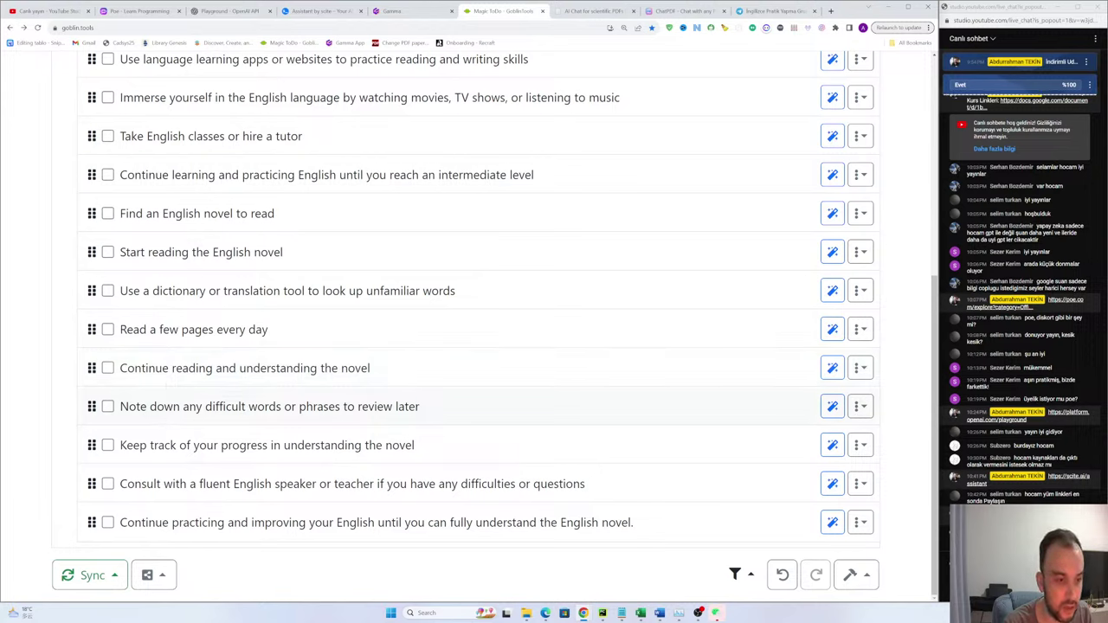
# Step: Examine the subtask about noting down difficult words or phrases for review, highlighting its wording
pyautogui.moveTo(292, 406); pyautogui.dragTo(424, 409)
pyautogui.click(371, 412)
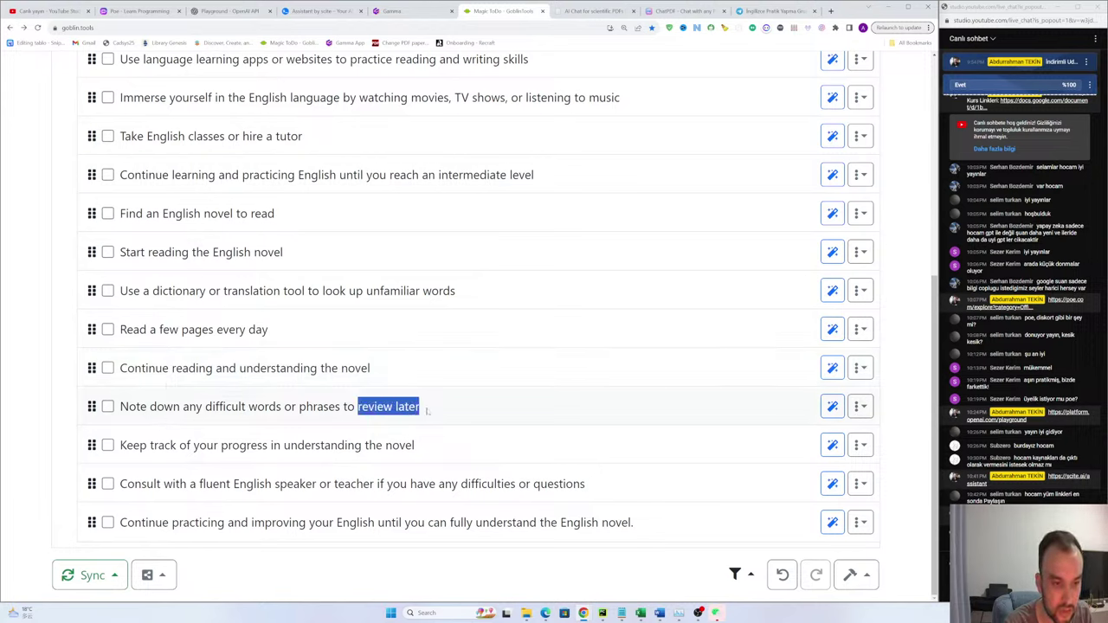
pyautogui.click(431, 411)
pyautogui.moveTo(129, 408); pyautogui.dragTo(268, 410)
pyautogui.click(181, 412)
pyautogui.click(268, 410)
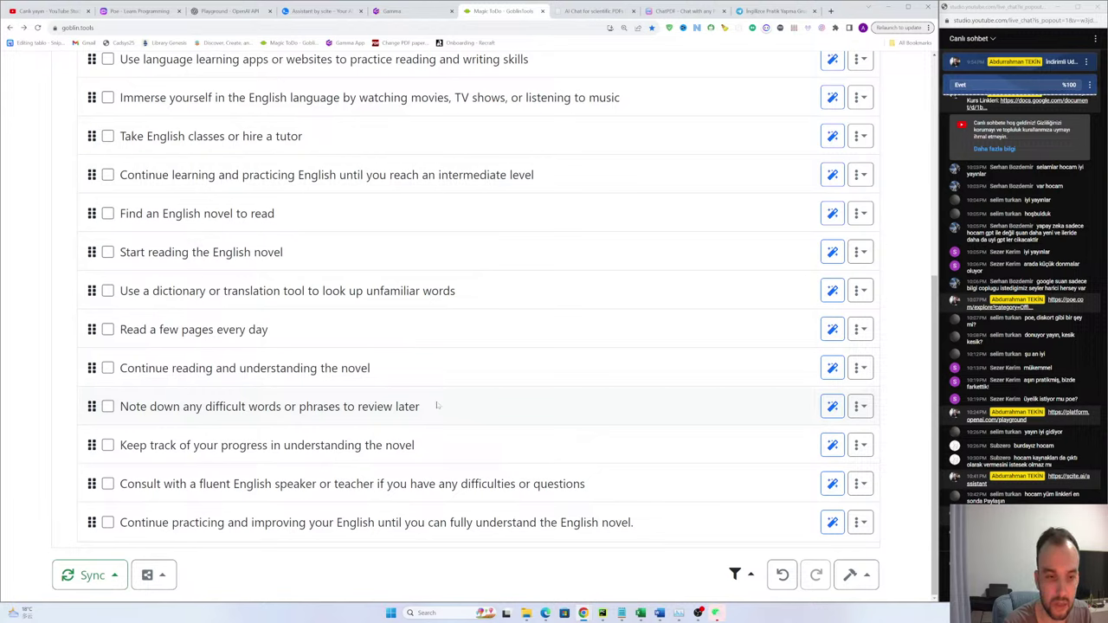
pyautogui.moveTo(438, 406); pyautogui.dragTo(316, 406)
# Step: Read the subtask about keeping track of progress in understanding the novel, highlighting its text
pyautogui.moveTo(190, 445); pyautogui.dragTo(415, 445)
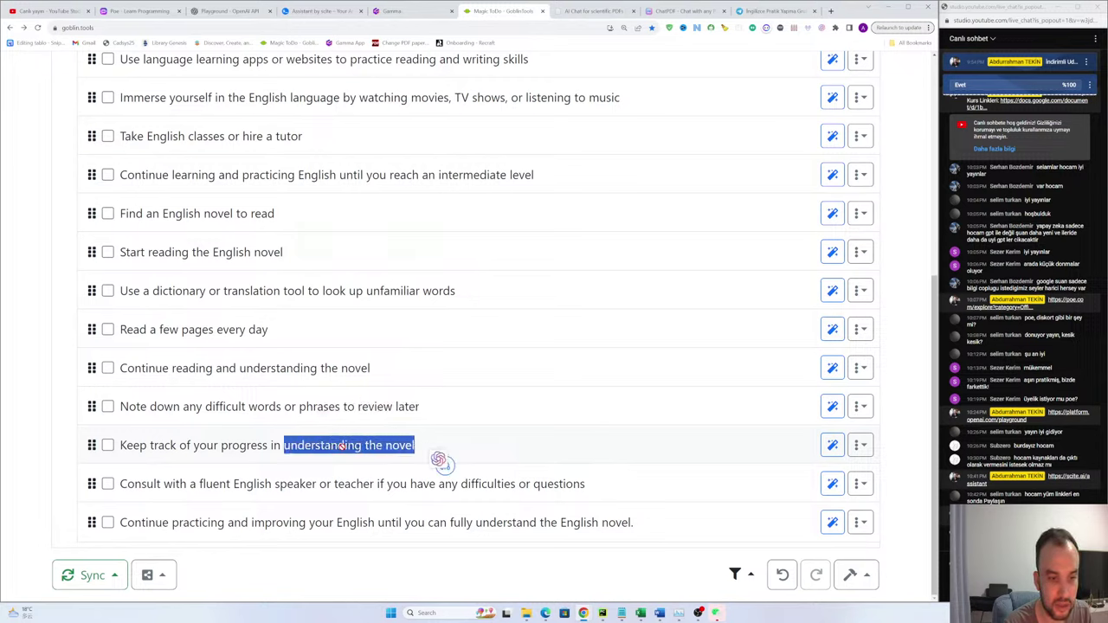
pyautogui.click(419, 447)
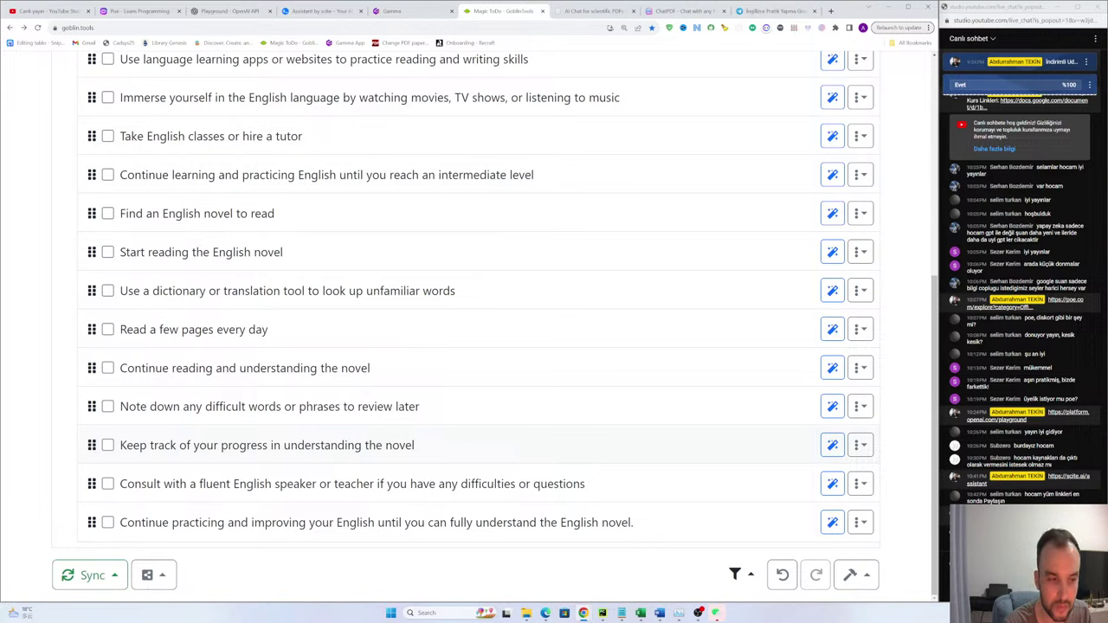
pyautogui.moveTo(149, 445); pyautogui.dragTo(416, 444)
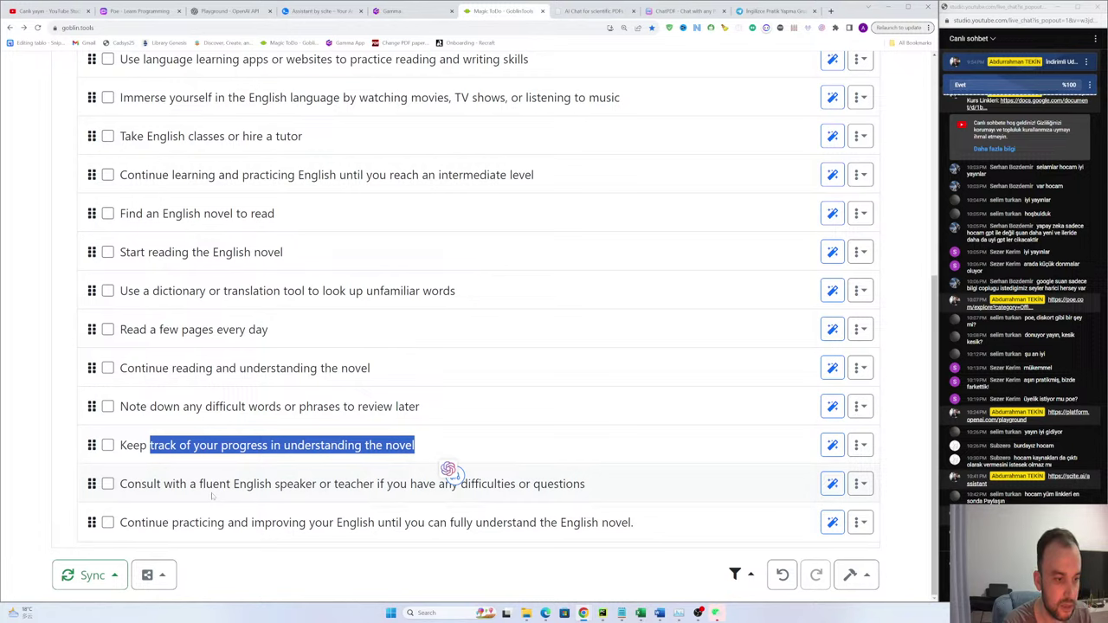
pyautogui.click(440, 474)
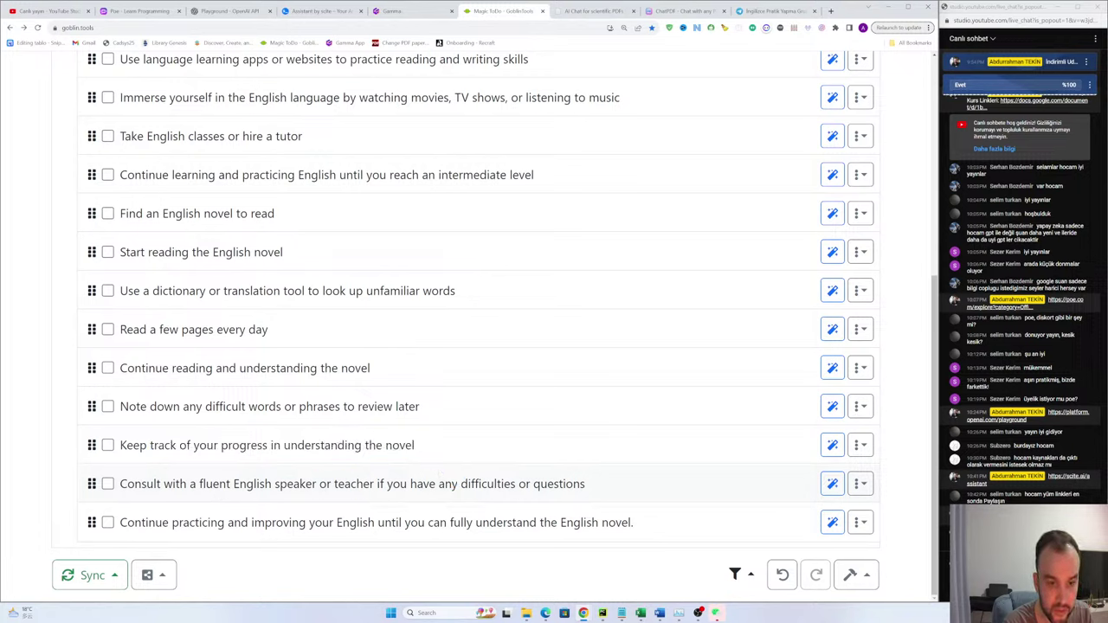
# Step: Examine the subtask about consulting a fluent English speaker or teacher, highlighting who to ask and the difficulties or questions condition
pyautogui.moveTo(587, 484); pyautogui.dragTo(518, 490)
pyautogui.click(517, 490)
pyautogui.moveTo(275, 484); pyautogui.dragTo(332, 484)
pyautogui.click(266, 484)
pyautogui.click(333, 484)
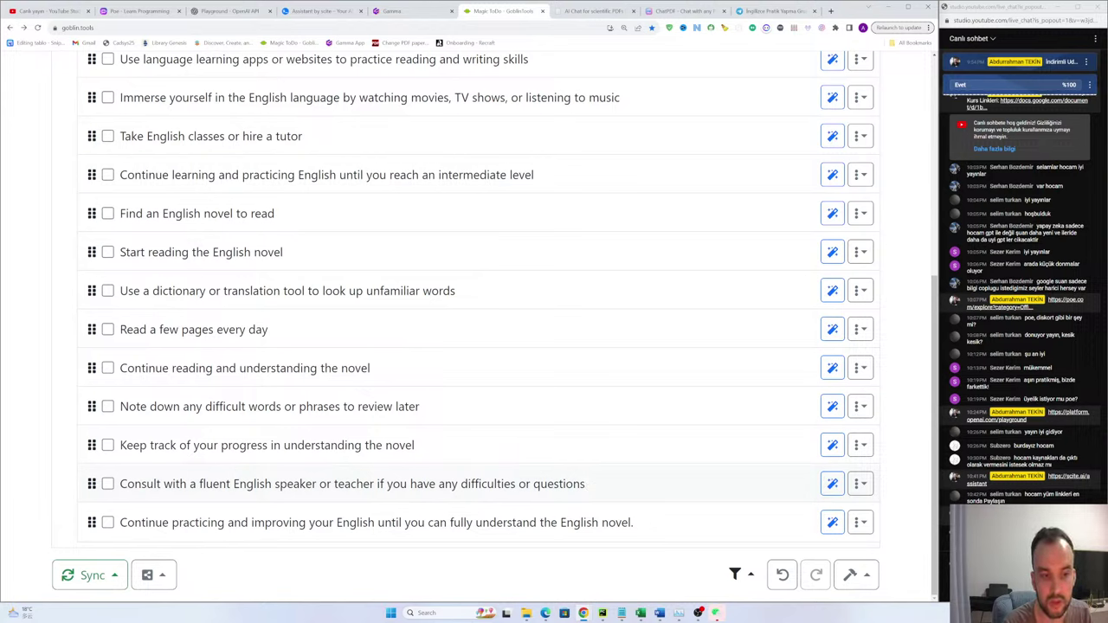
pyautogui.moveTo(253, 484); pyautogui.dragTo(573, 484)
pyautogui.click(313, 484)
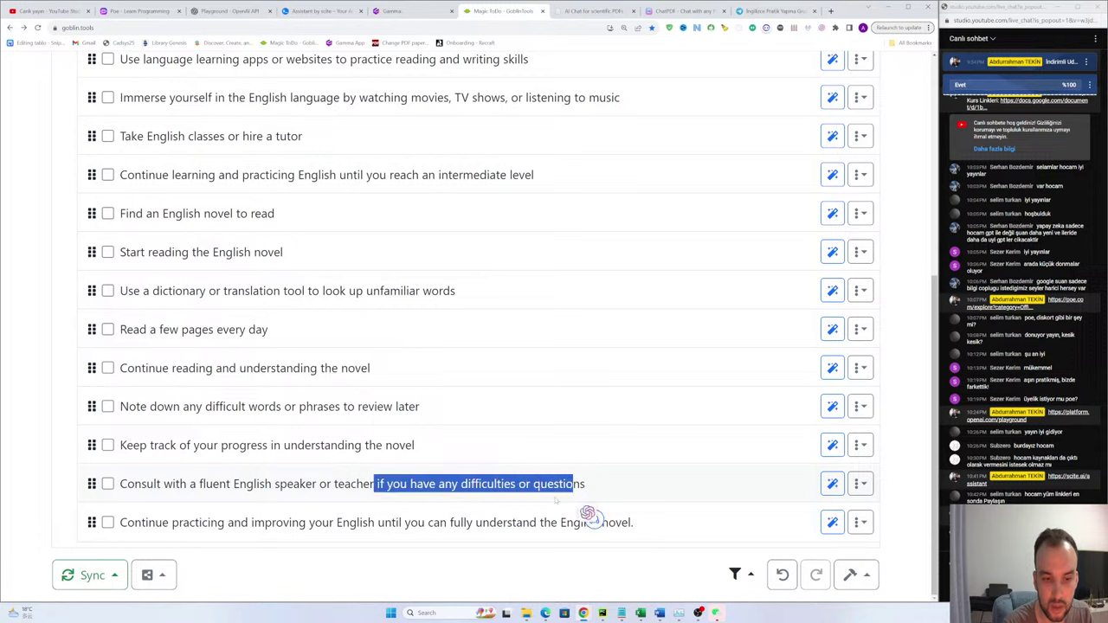
pyautogui.click(593, 519)
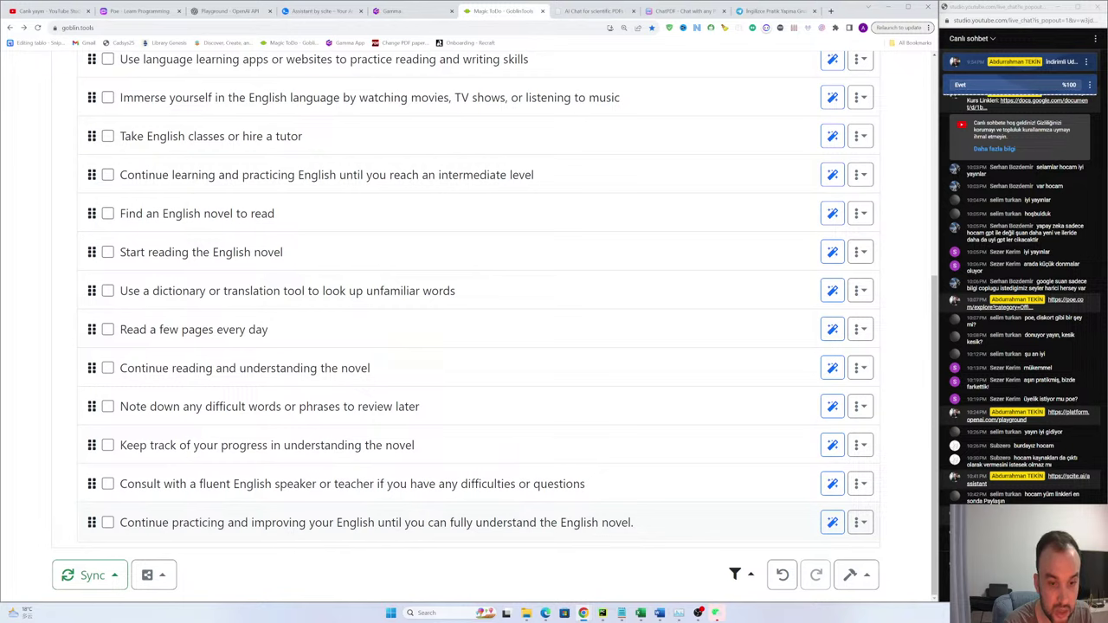
# Step: Read the last subtask about practicing and improving English until the novel is fully understood, highlighting its key phrases
pyautogui.moveTo(419, 522); pyautogui.dragTo(147, 522)
pyautogui.click(147, 522)
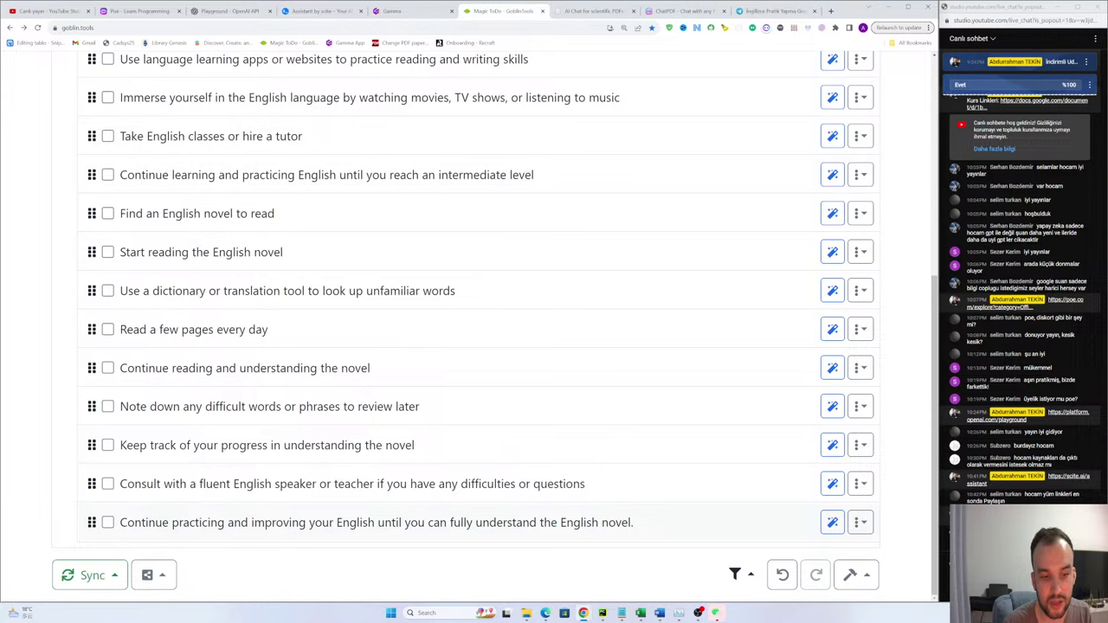
pyautogui.moveTo(640, 524); pyautogui.dragTo(465, 526)
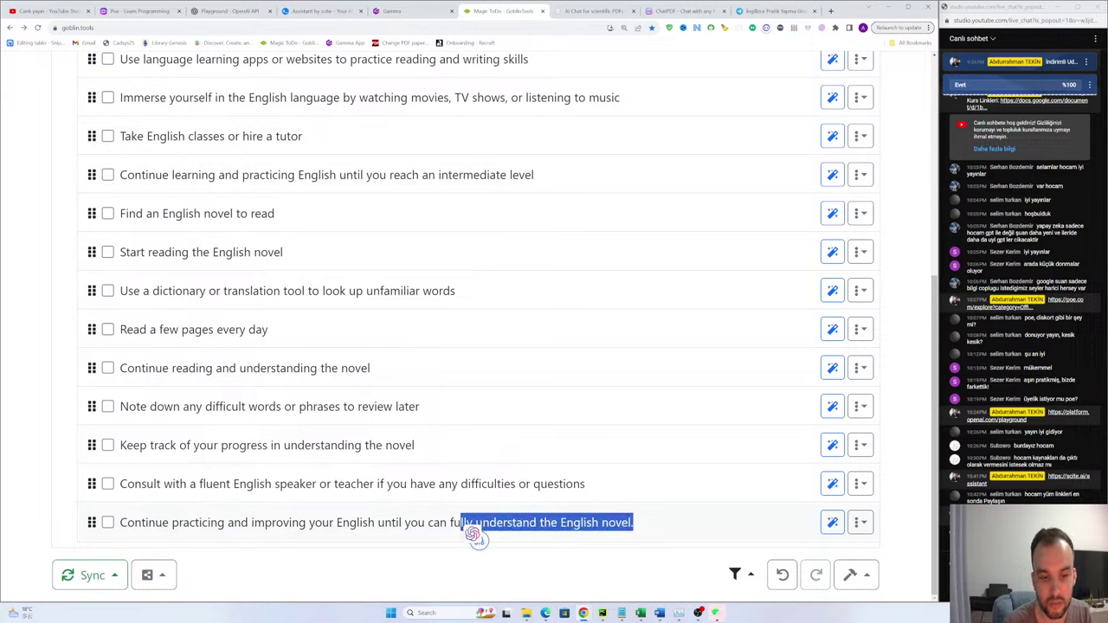
pyautogui.click(474, 534)
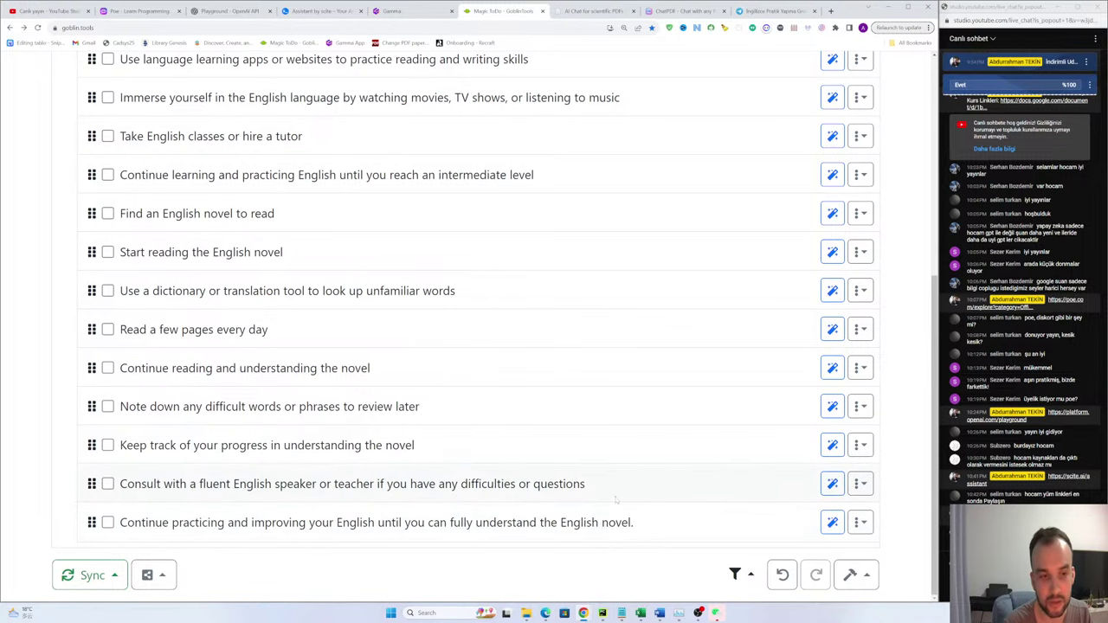
# Step: Return to the start of the list and highlight the subtasks from looking for resources through using a dictionary
pyautogui.scroll(2, 346, 422)
pyautogui.scroll(2, 288, 367)
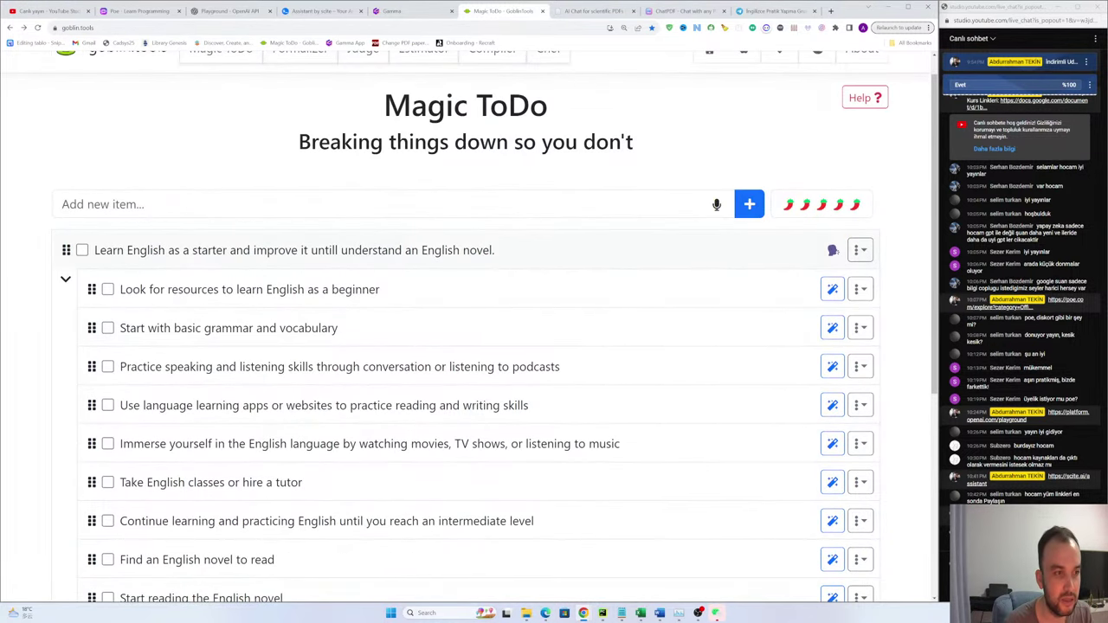
pyautogui.scroll(-1, 146, 235)
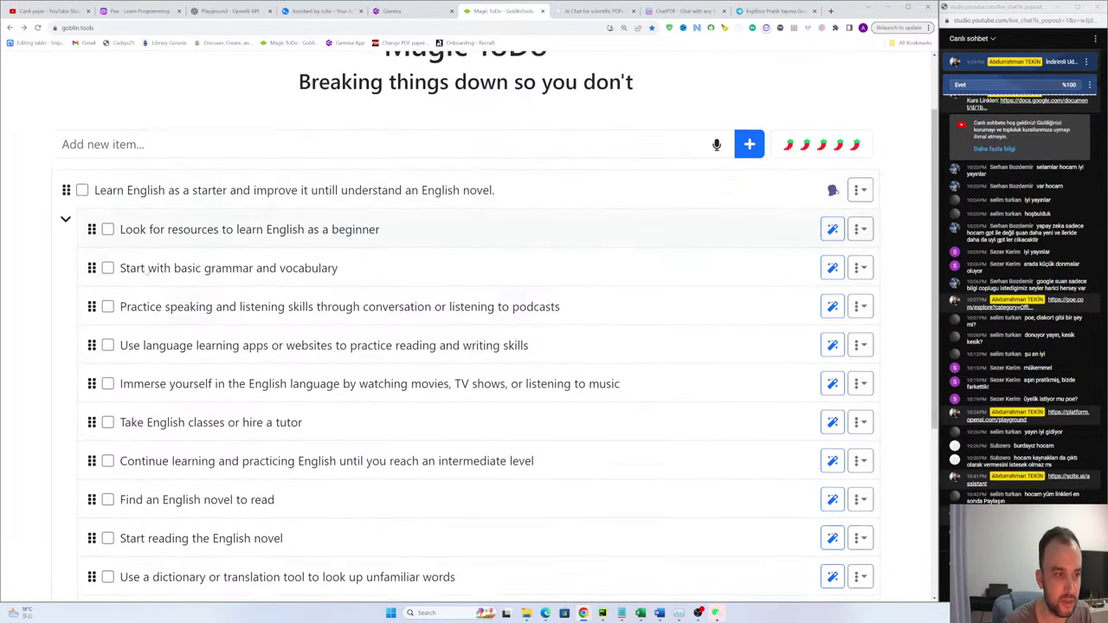
pyautogui.scroll(-1, 145, 229)
pyautogui.moveTo(125, 159); pyautogui.dragTo(421, 509)
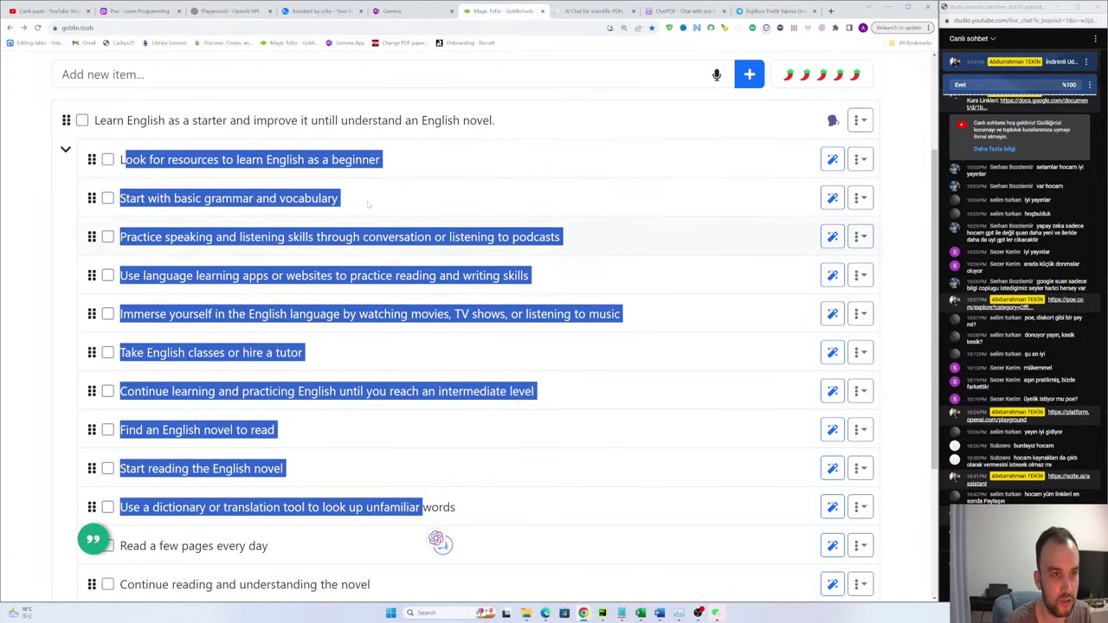
pyautogui.click(369, 204)
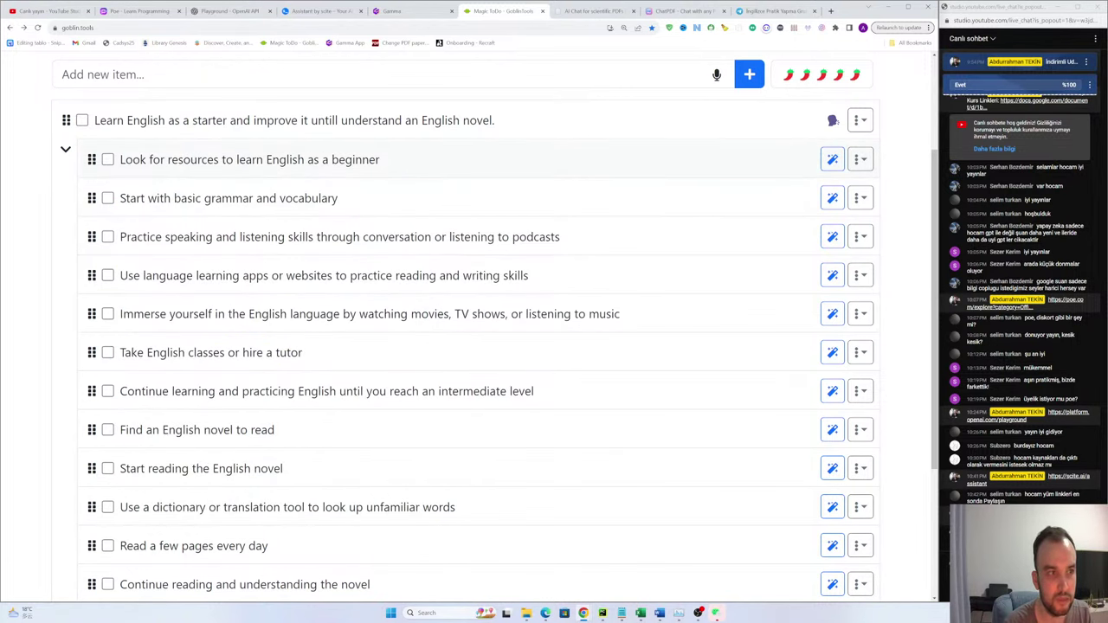
# Step: Highlight "learn English as a beginner" in the first subtask about looking for resources
pyautogui.moveTo(124, 159); pyautogui.dragTo(168, 159)
pyautogui.click(249, 160)
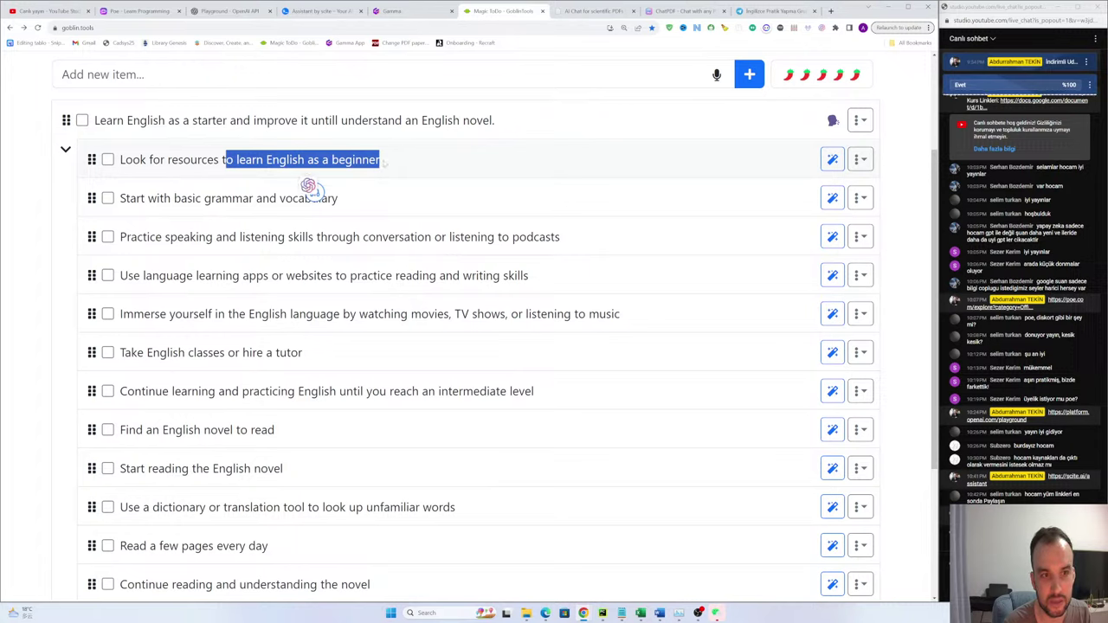
pyautogui.moveTo(385, 164); pyautogui.dragTo(255, 180)
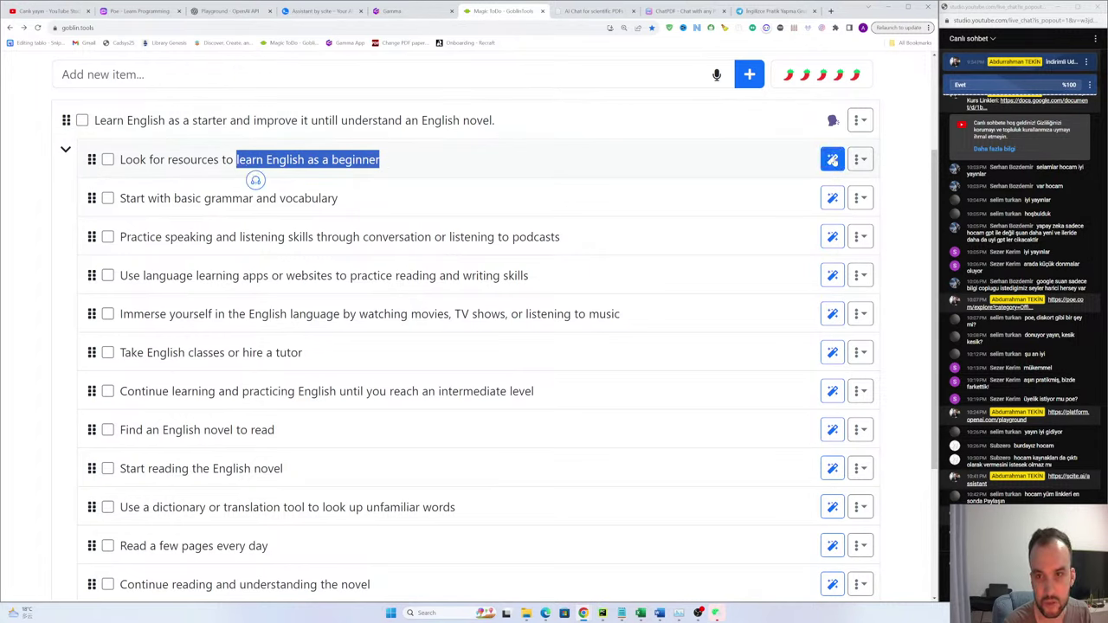
# Step: Break the first subtask, "Look for resources to learn English as a beginner", down into smaller subtasks
pyautogui.click(833, 160)
pyautogui.moveTo(394, 159); pyautogui.dragTo(119, 161)
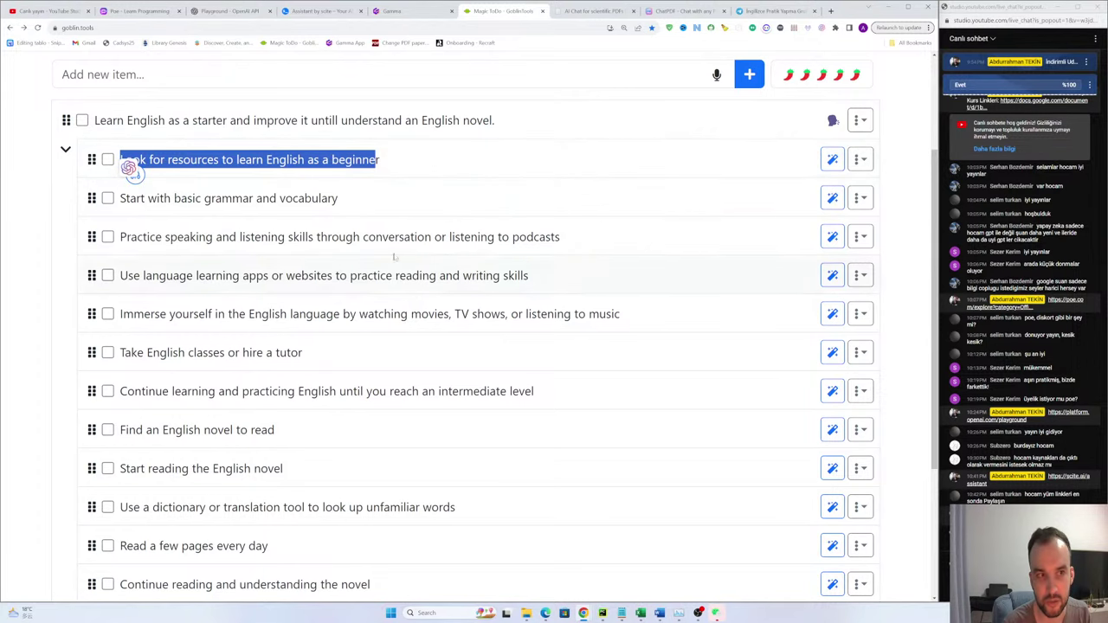
pyautogui.click(389, 164)
pyautogui.moveTo(390, 166); pyautogui.dragTo(287, 161)
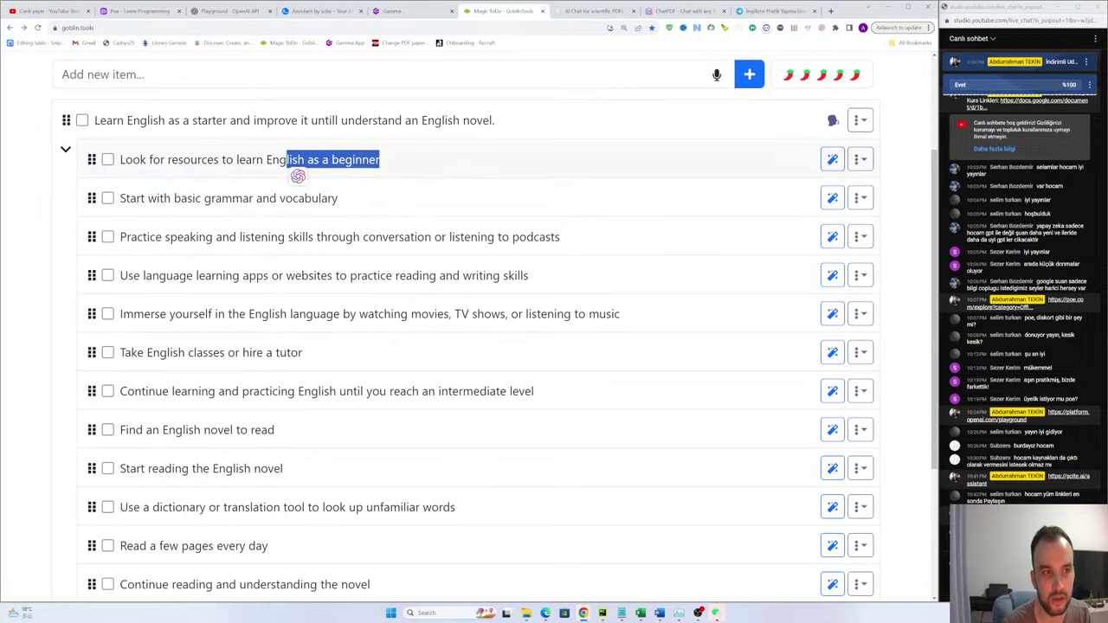
pyautogui.click(306, 183)
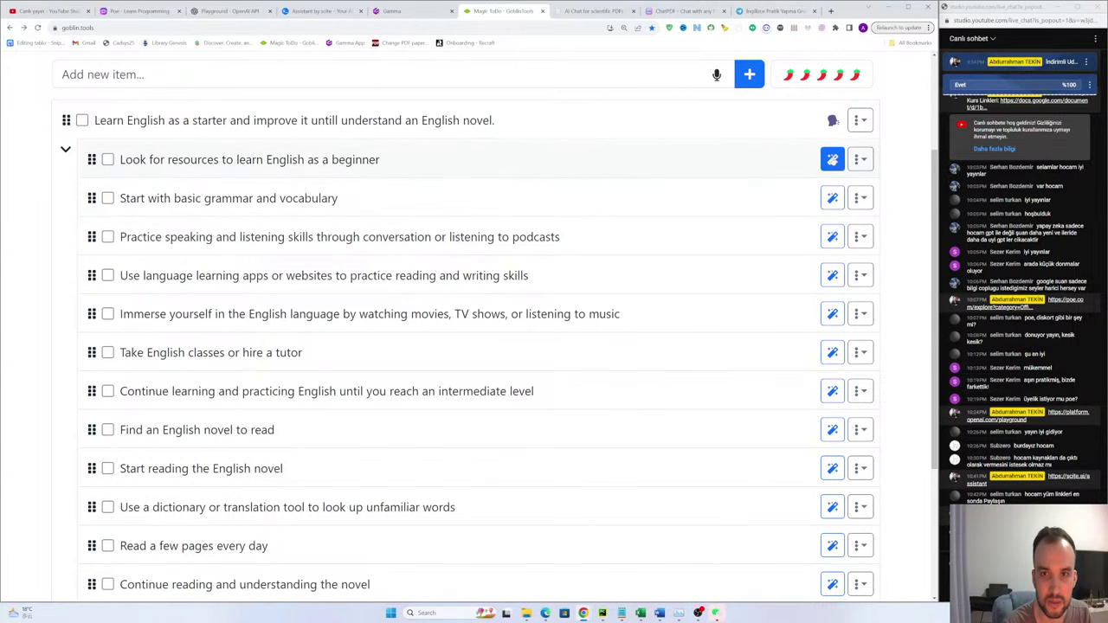
pyautogui.click(832, 161)
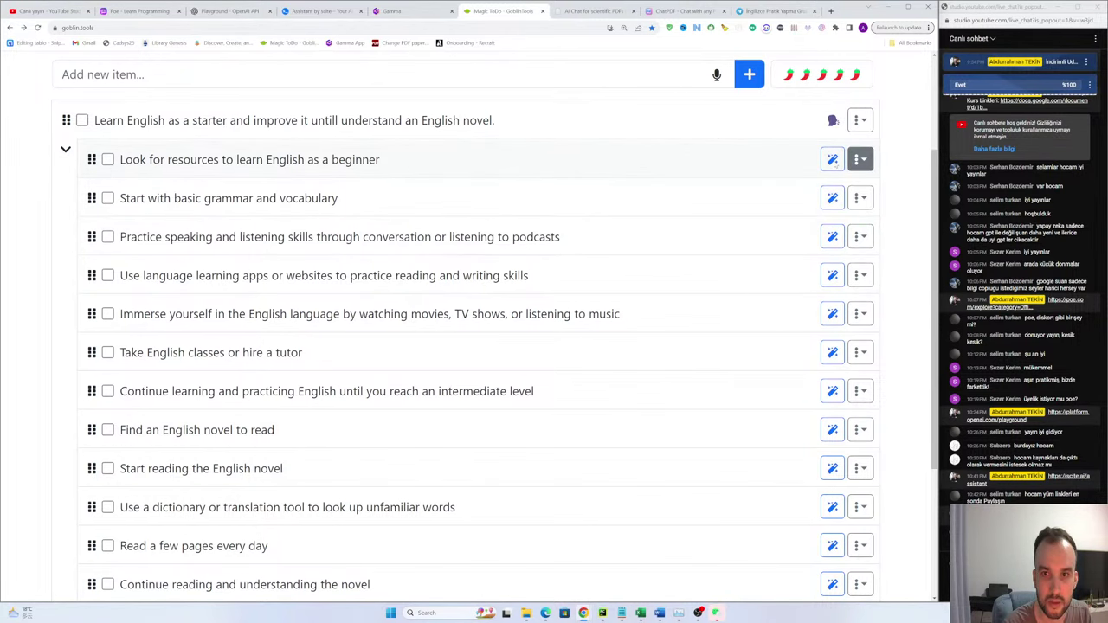
# Step: Look through the nested subtasks generated for finding beginner English resources, down to the end and back to the start
pyautogui.scroll(1, 191, 177)
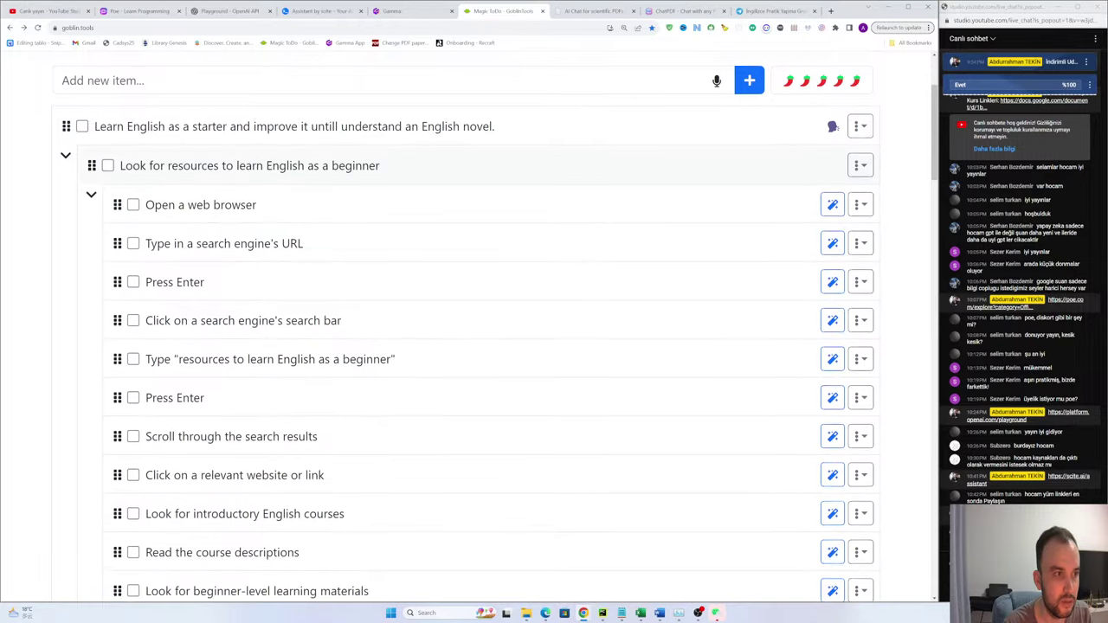
pyautogui.scroll(-3, 159, 205)
pyautogui.scroll(-9, 159, 206)
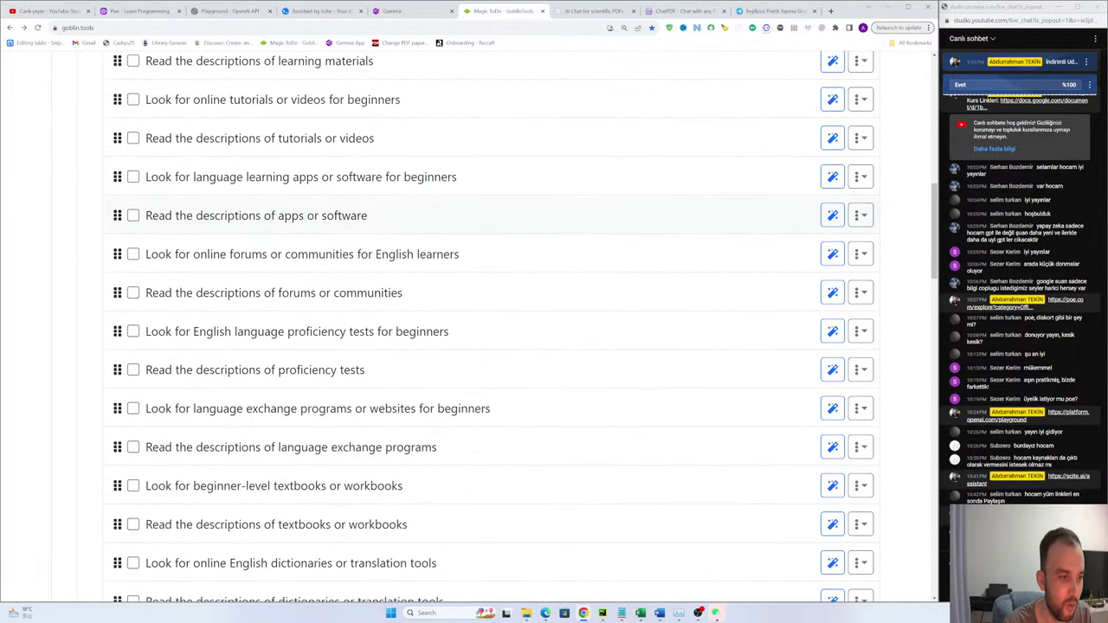
pyautogui.scroll(-9, 160, 207)
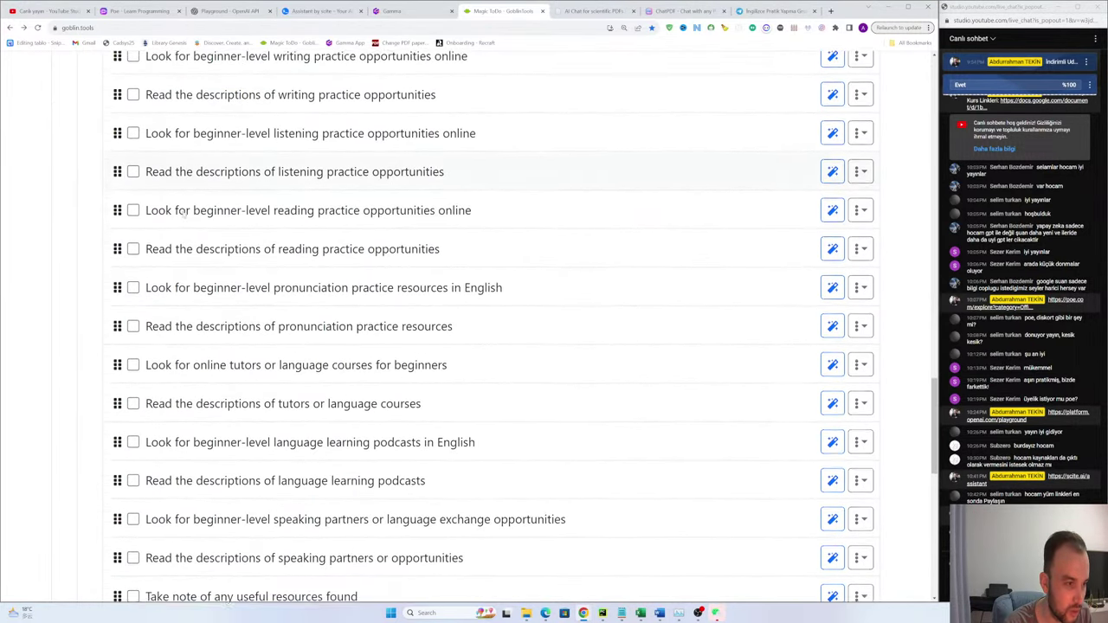
pyautogui.scroll(12, 160, 221)
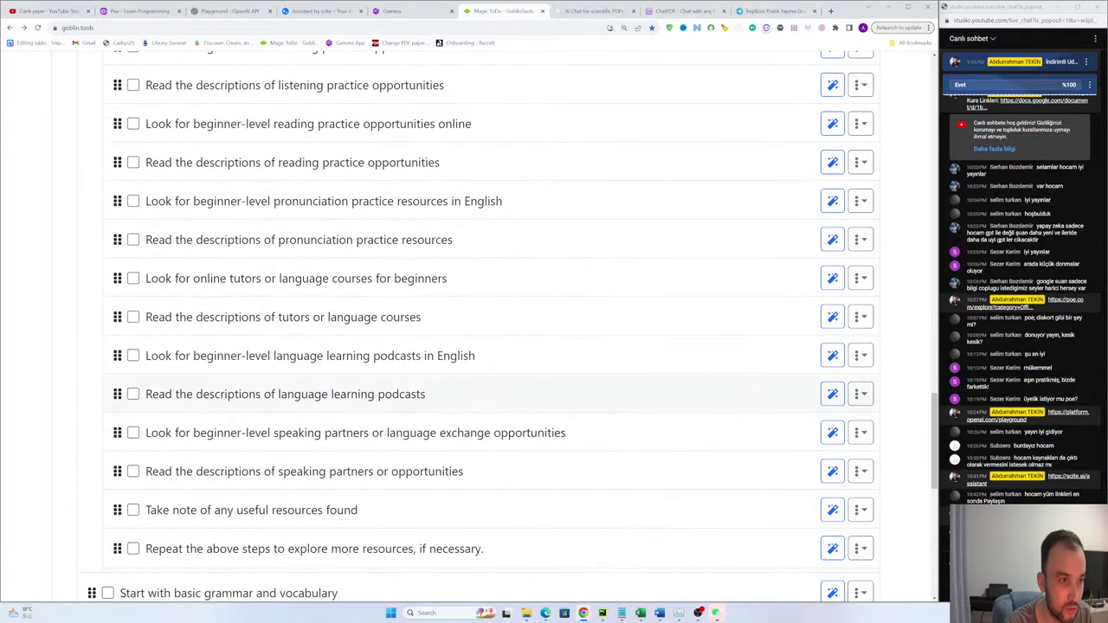
pyautogui.scroll(10, 158, 218)
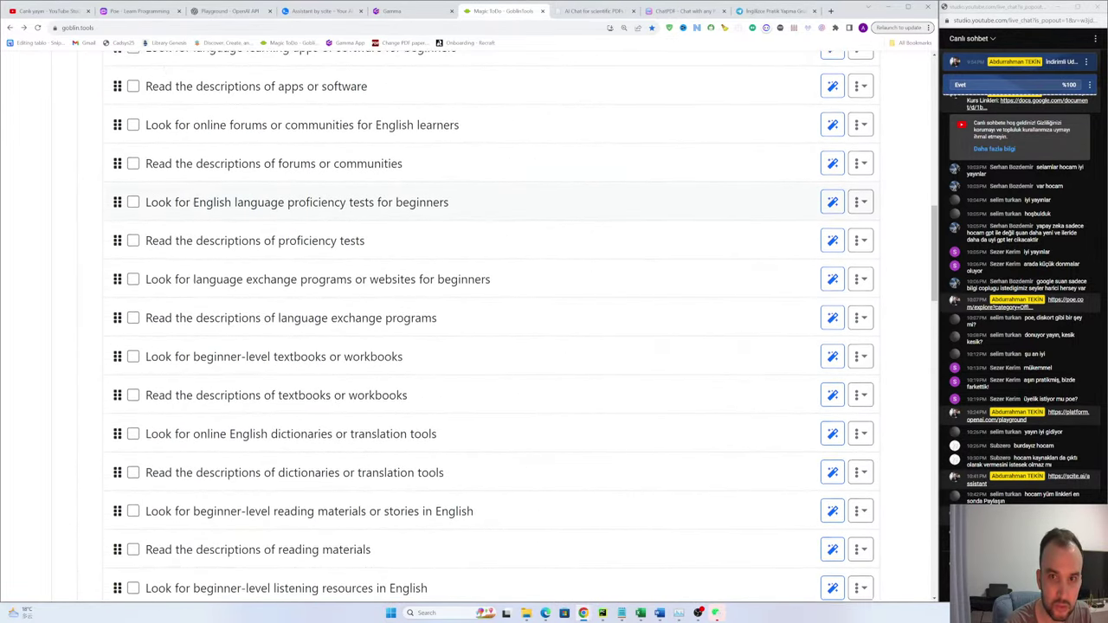
pyautogui.scroll(3, 173, 216)
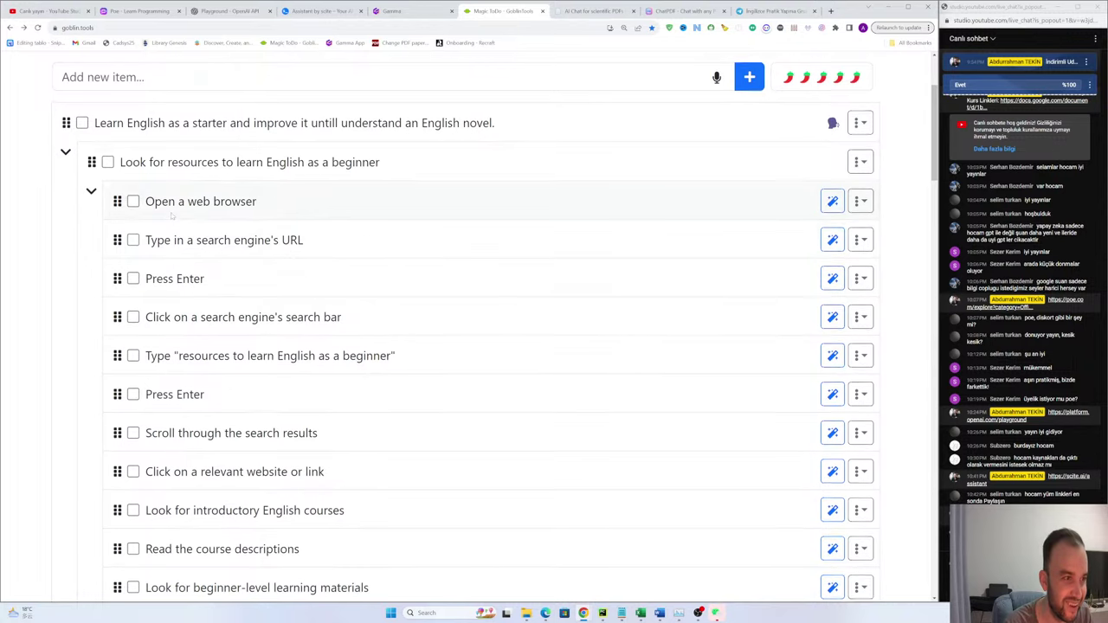
pyautogui.scroll(-2, 260, 212)
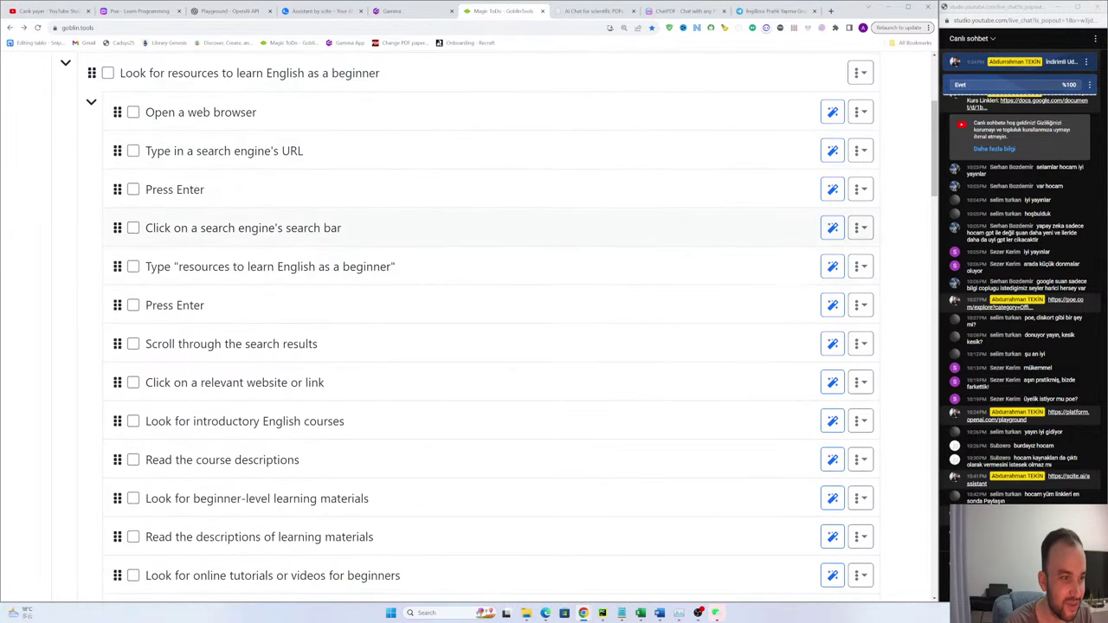
# Step: Read the nested subtasks about opening a web browser and entering a search engine's URL, highlighting their key words
pyautogui.scroll(1, 260, 208)
pyautogui.moveTo(259, 200); pyautogui.dragTo(219, 200)
pyautogui.click(156, 201)
pyautogui.scroll(-1, 211, 209)
pyautogui.click(213, 209)
pyautogui.click(262, 206)
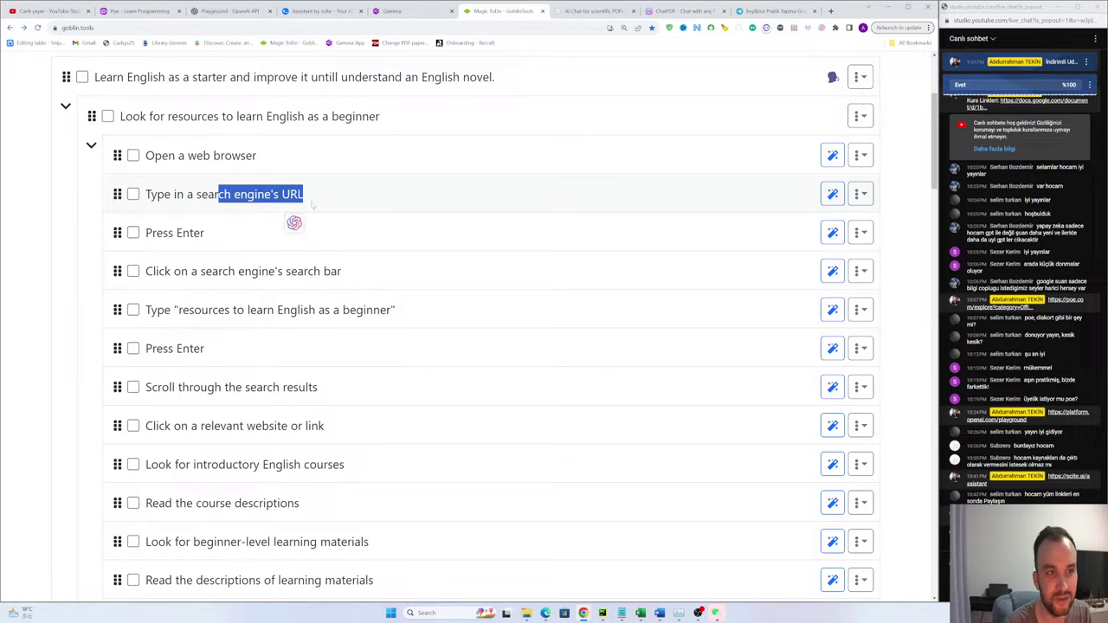
pyautogui.click(308, 205)
pyautogui.doubleClick(291, 197)
pyautogui.click(314, 206)
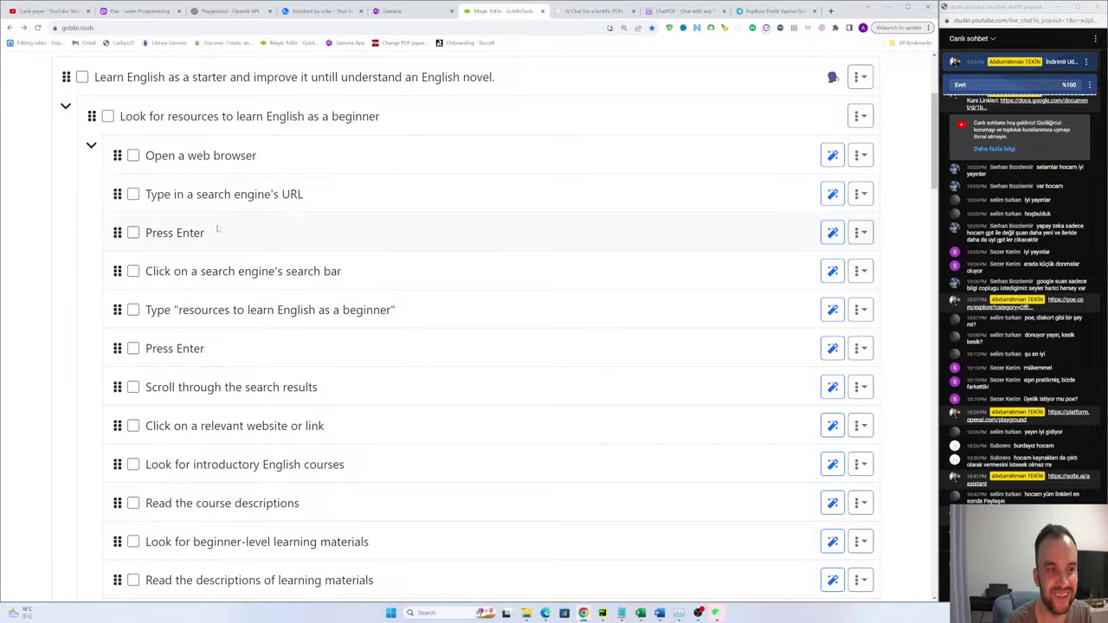
# Step: Highlight the first "Press Enter" subtask and the parent subtask about looking for resources to learn English
pyautogui.moveTo(210, 232)
pyautogui.mouseDown()
pyautogui.moveTo(156, 242)
pyautogui.moveTo(189, 230)
pyautogui.mouseUp()
pyautogui.scroll(-1, 205, 245)
pyautogui.scroll(2, 192, 234)
pyautogui.click(250, 160)
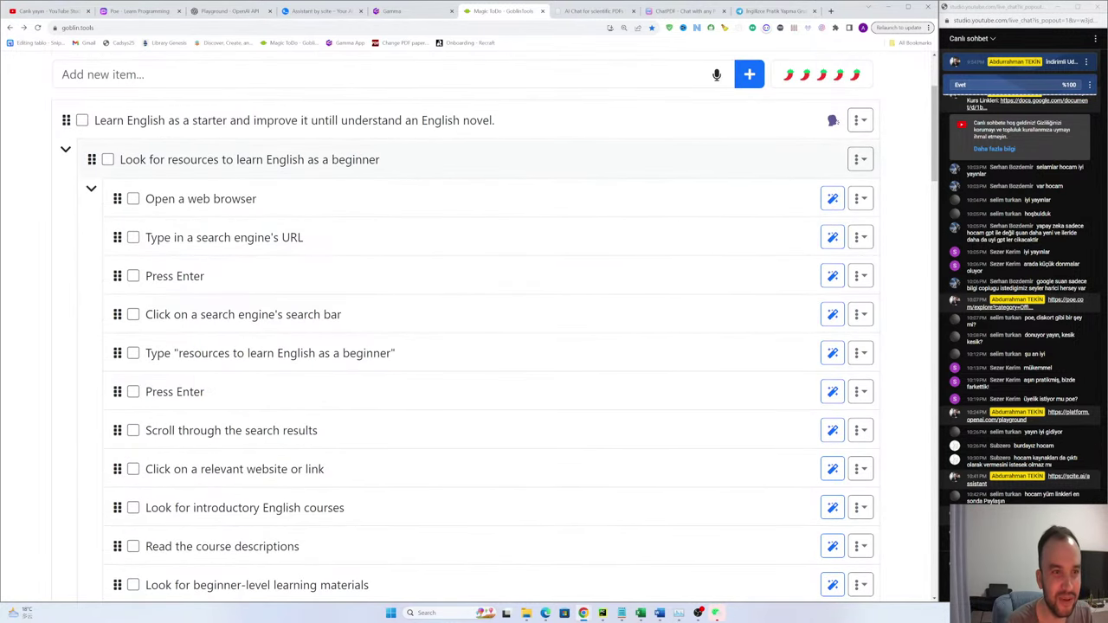
pyautogui.moveTo(379, 159); pyautogui.dragTo(171, 159)
pyautogui.scroll(-1, 216, 228)
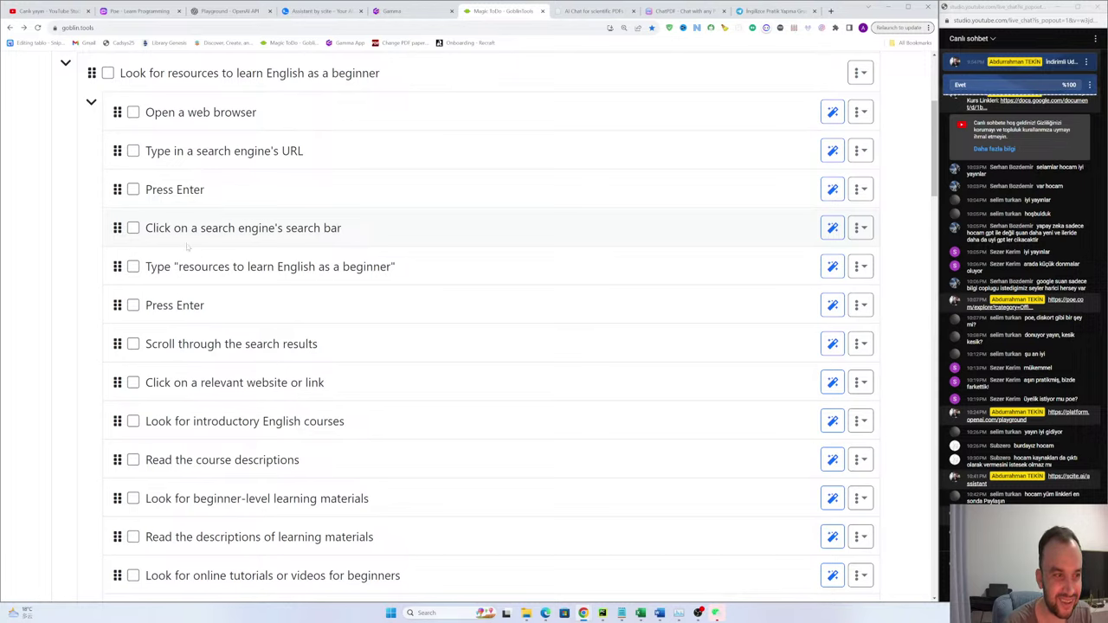
# Step: Read the subtasks about the search engine's search bar and the "resources to learn English as a beginner" query, highlighting key words
pyautogui.moveTo(291, 228); pyautogui.dragTo(381, 245)
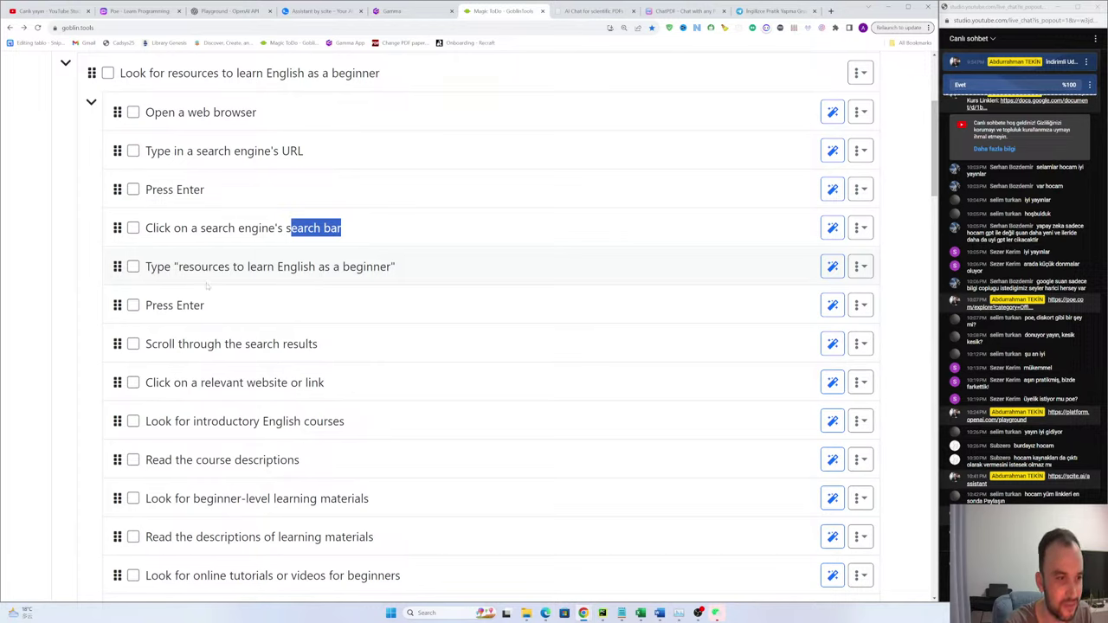
pyautogui.moveTo(177, 267); pyautogui.dragTo(142, 267)
pyautogui.click(367, 267)
pyautogui.click(182, 266)
pyautogui.click(177, 267)
pyautogui.scroll(-1, 208, 268)
pyautogui.scroll(-1, 291, 290)
pyautogui.scroll(-1, 207, 264)
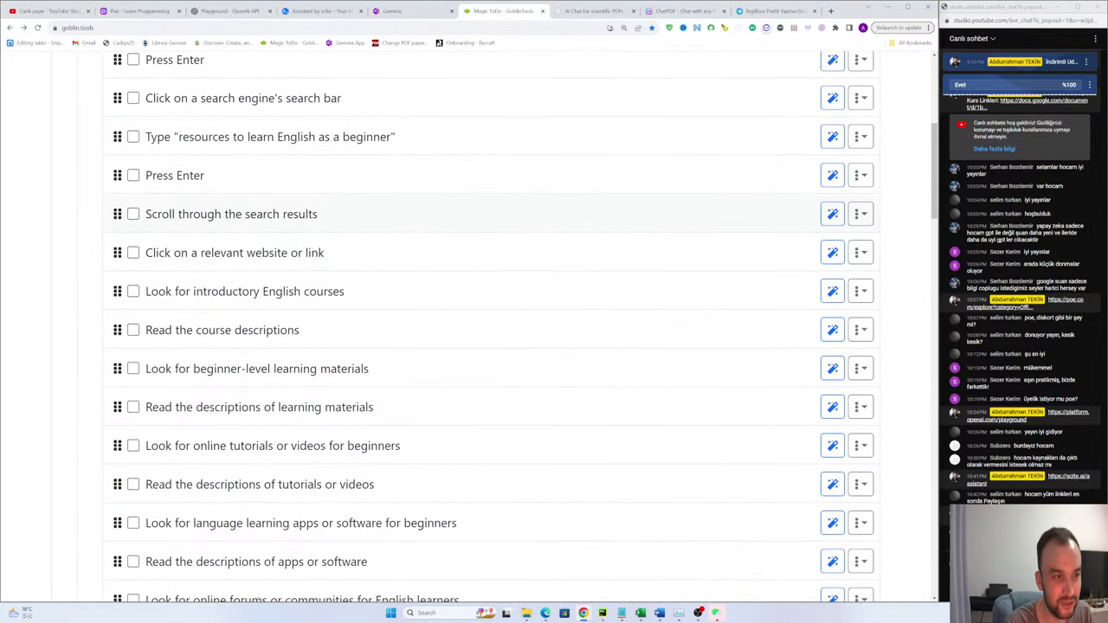
# Step: Highlight key words in the subtasks about the search results, a relevant website or link, and introductory English courses
pyautogui.moveTo(193, 214); pyautogui.dragTo(318, 215)
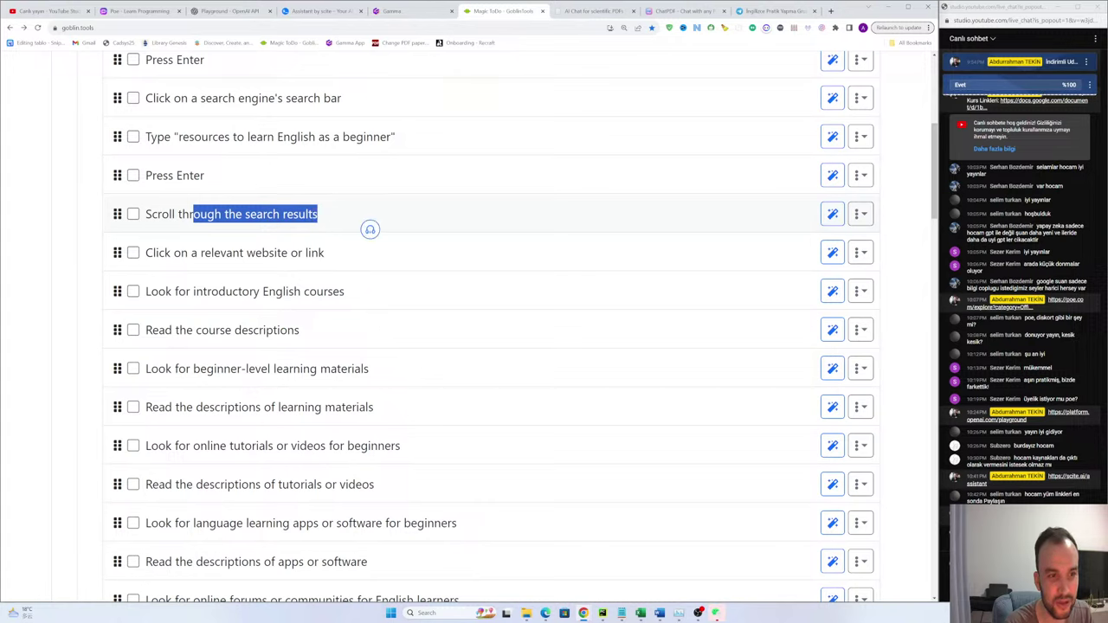
pyautogui.click(329, 211)
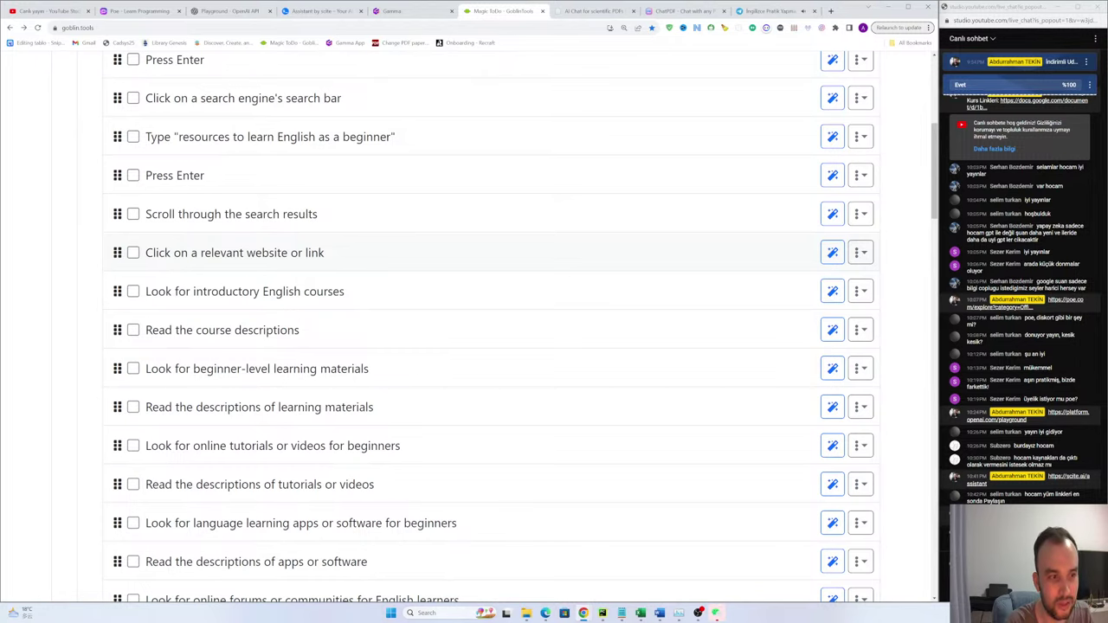
pyautogui.moveTo(325, 254); pyautogui.dragTo(214, 253)
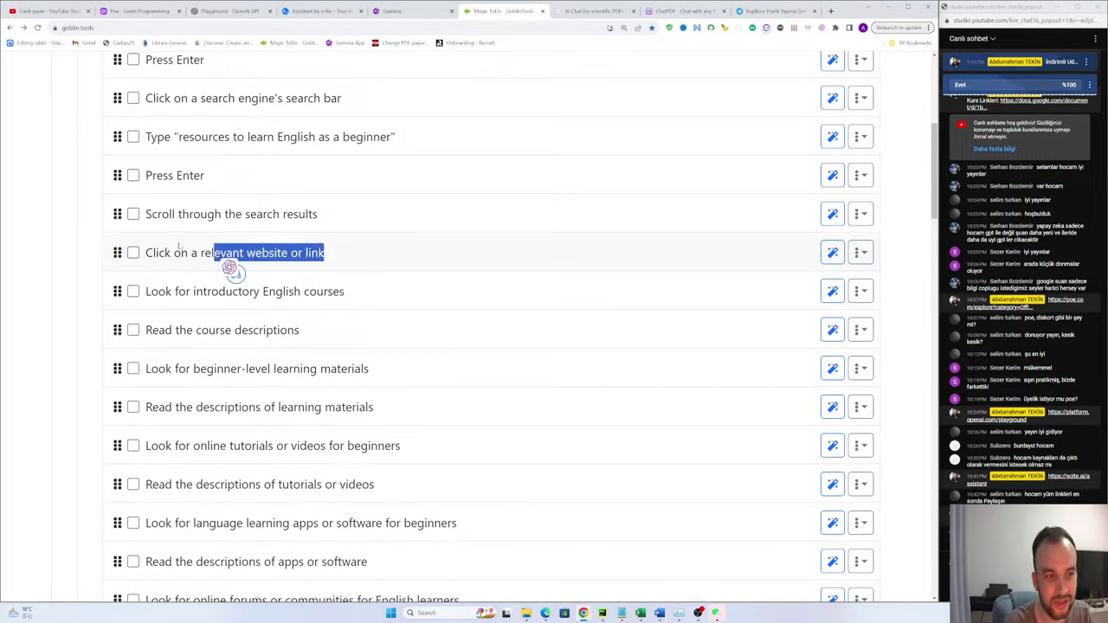
pyautogui.click(305, 311)
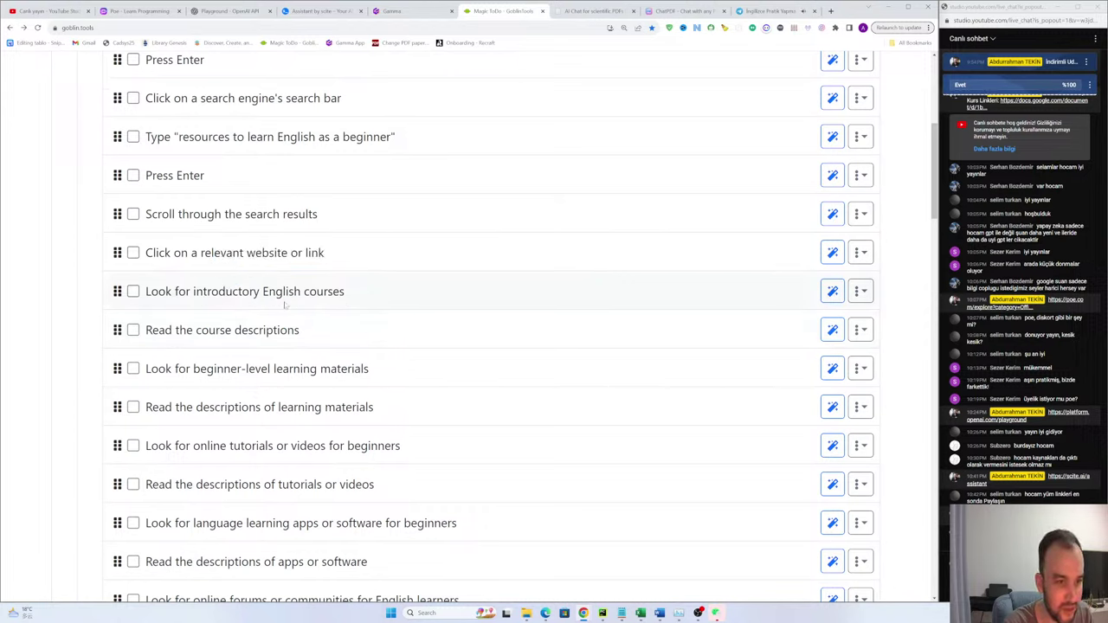
pyautogui.moveTo(344, 292); pyautogui.dragTo(250, 292)
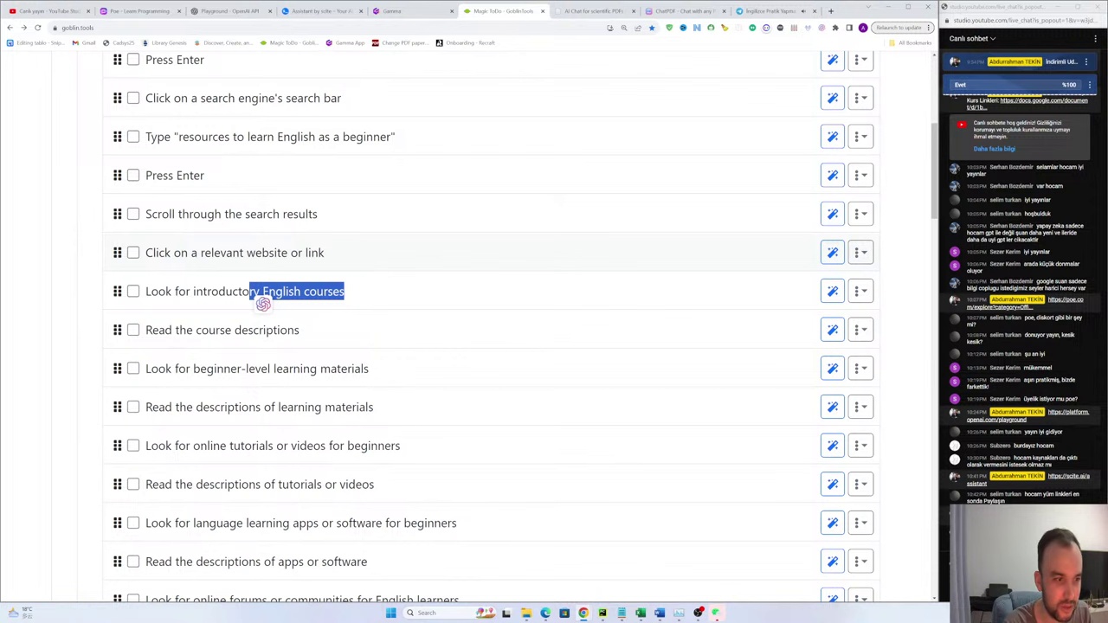
# Step: Highlight the words of the "Read the course descriptions" subtask while reading it
pyautogui.scroll(-1, 250, 292)
pyautogui.moveTo(161, 243); pyautogui.dragTo(280, 243)
pyautogui.click(301, 246)
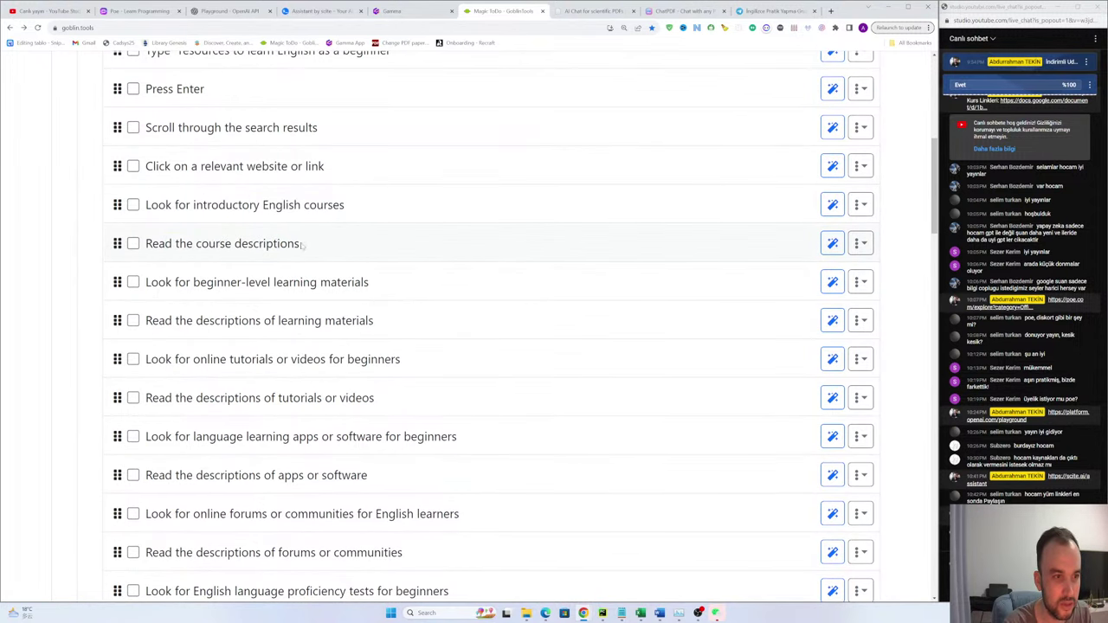
pyautogui.moveTo(171, 243); pyautogui.dragTo(299, 243)
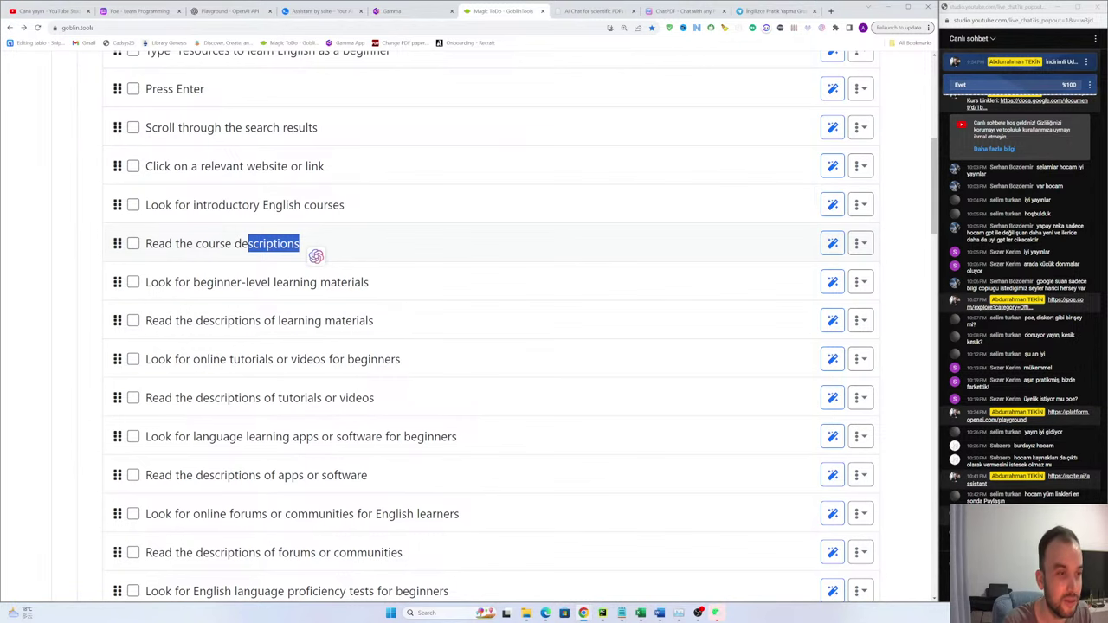
pyautogui.moveTo(299, 243); pyautogui.dragTo(158, 244)
pyautogui.click(160, 273)
# Step: Break the nested "Open a web browser" subtask down into smaller subtasks
pyautogui.scroll(-8, 352, 327)
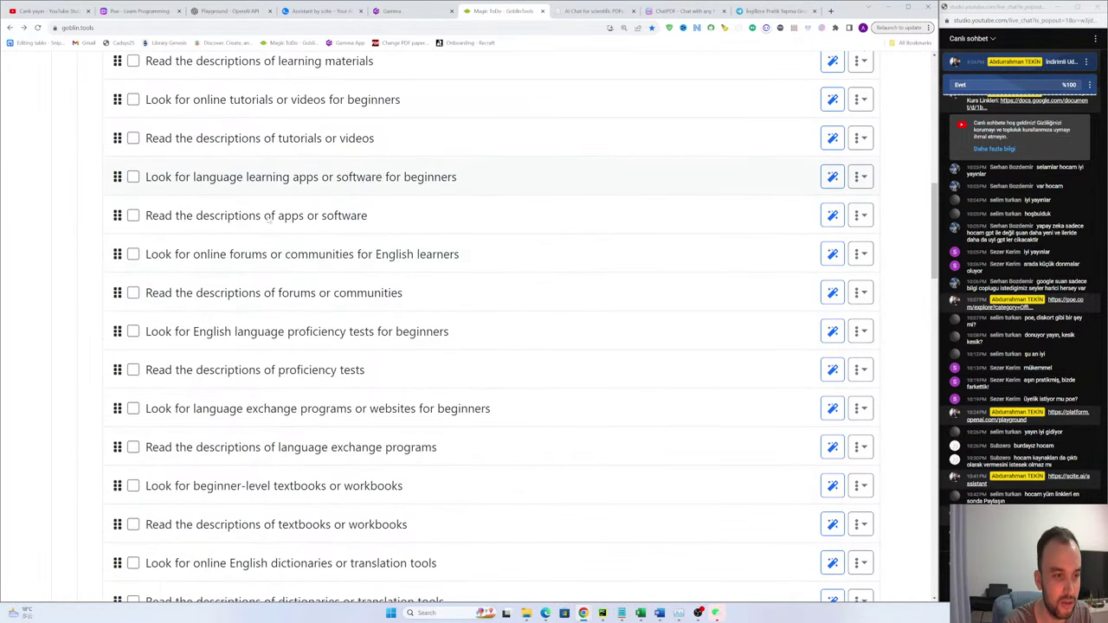
pyautogui.scroll(10, 352, 327)
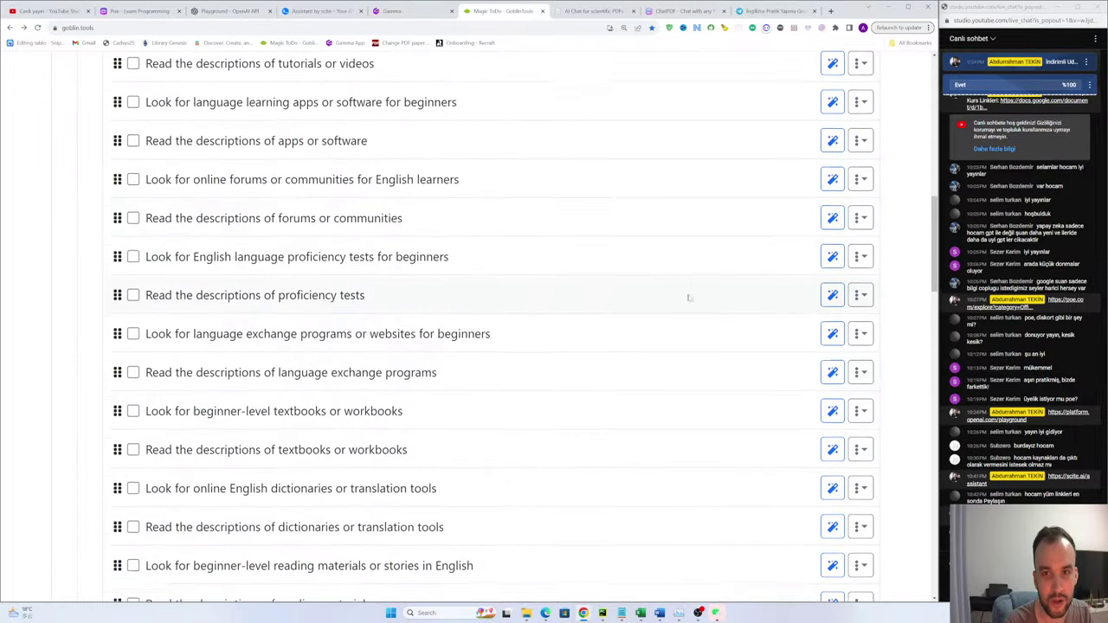
pyautogui.scroll(-2, 352, 328)
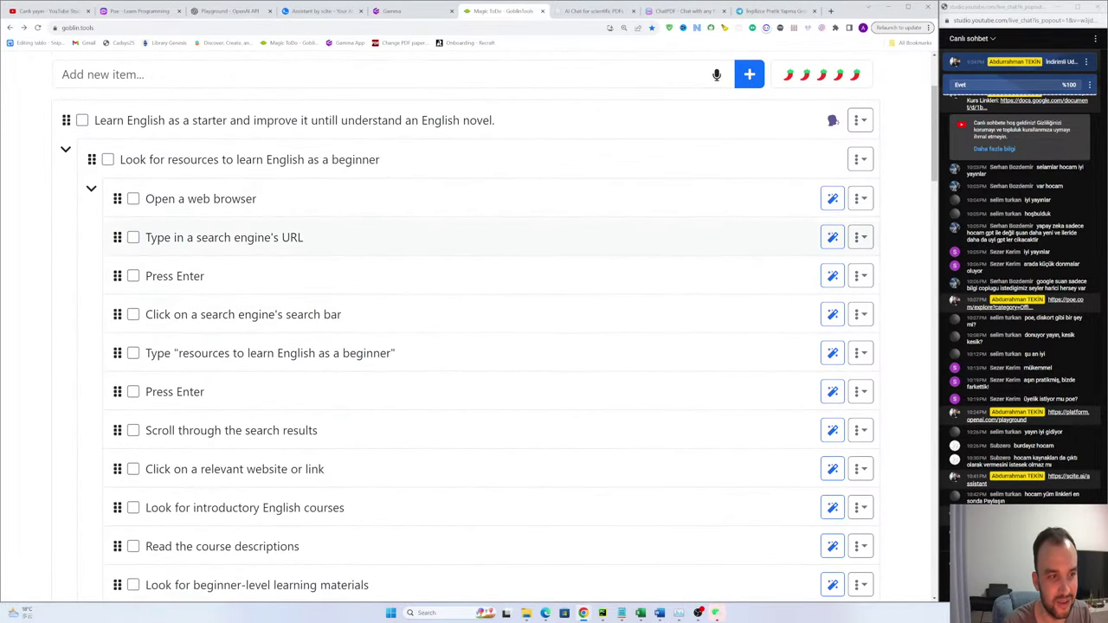
pyautogui.moveTo(245, 199); pyautogui.dragTo(137, 199)
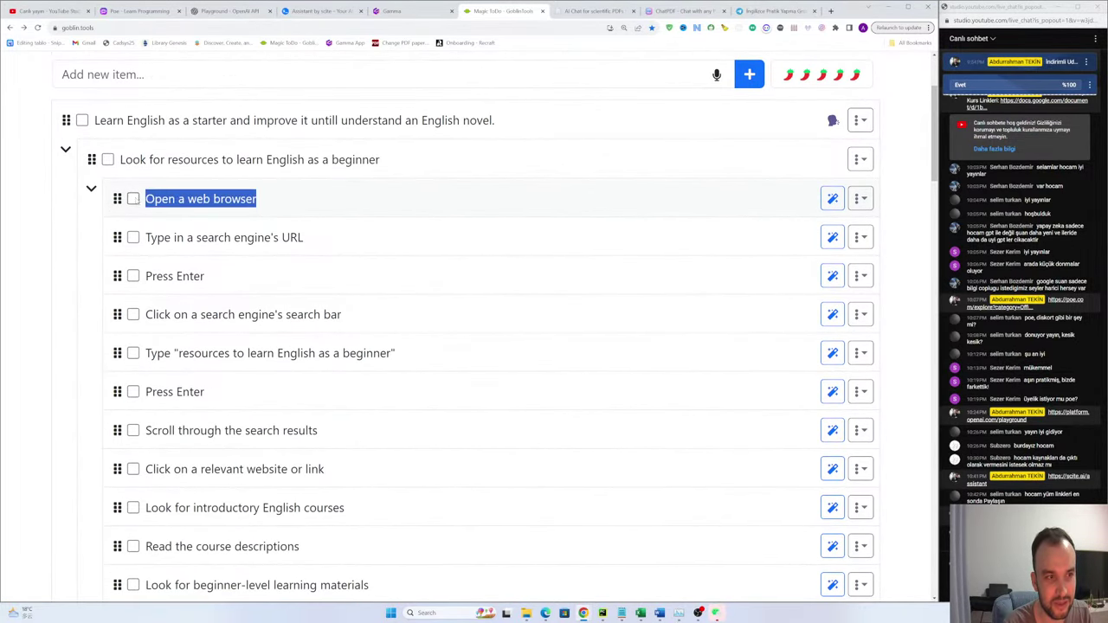
pyautogui.click(831, 198)
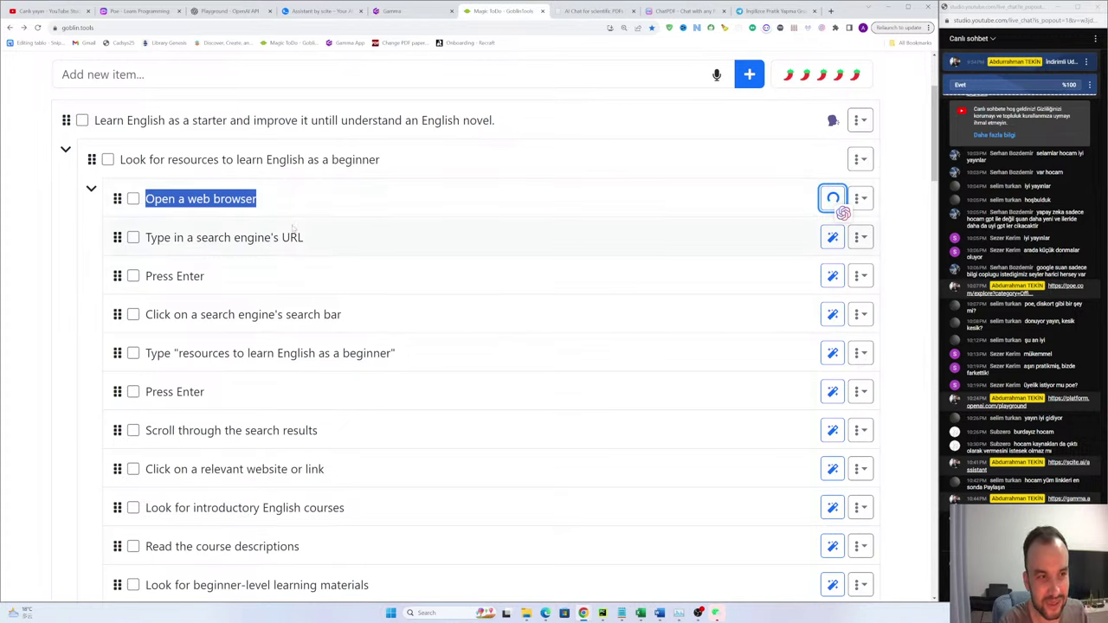
pyautogui.click(831, 199)
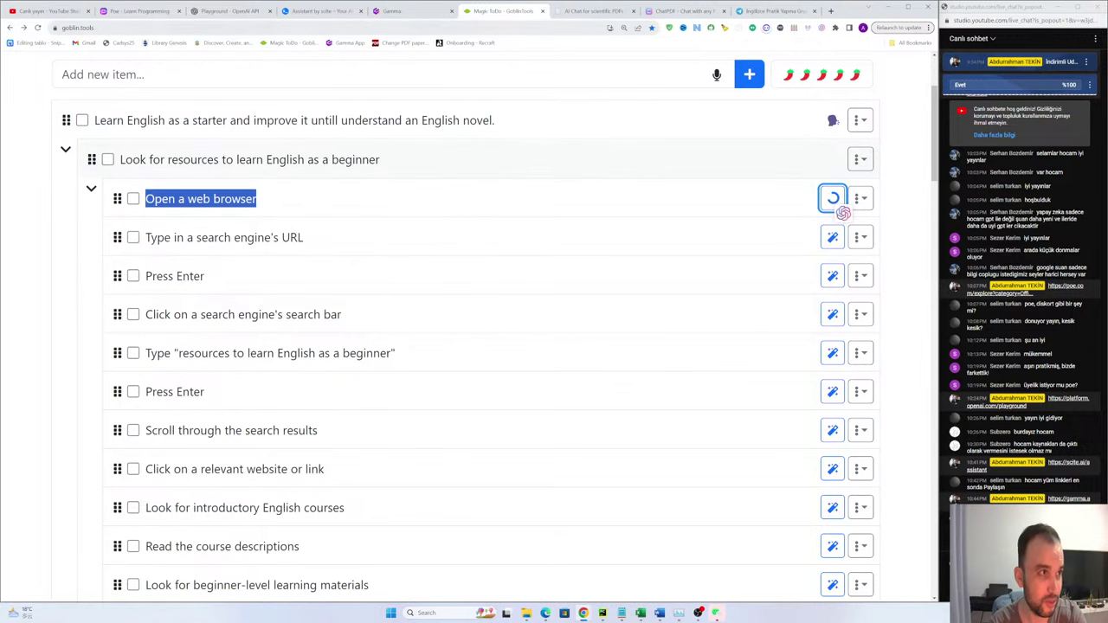
# Step: Select the goblin.tools site address and highlight the "Magic ToDo" heading above the task list
pyautogui.click(216, 28)
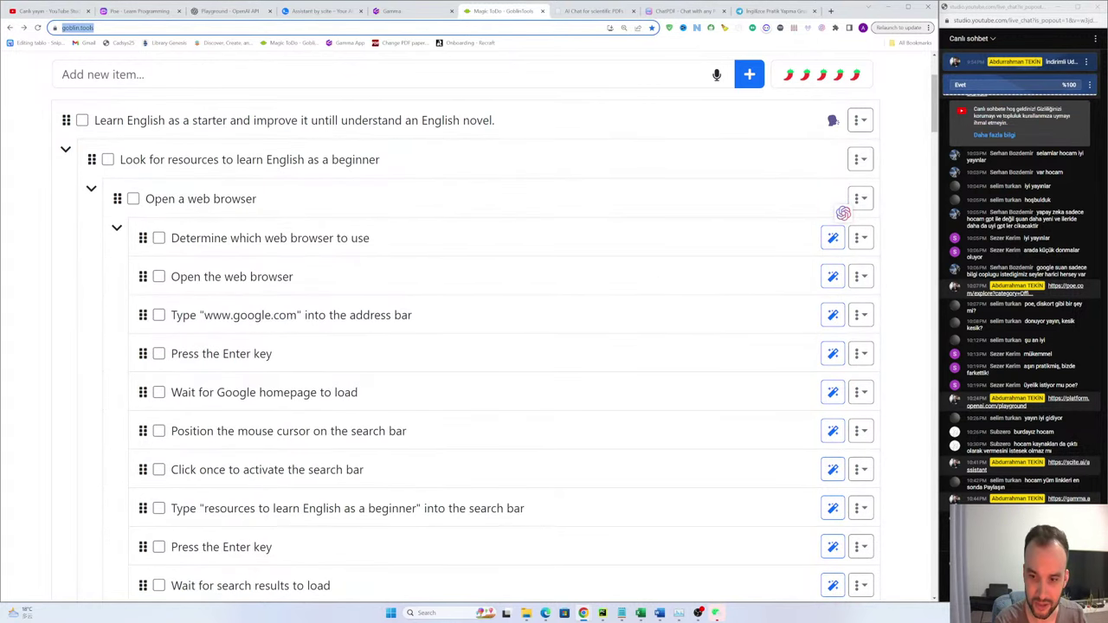
pyautogui.hotkey('alt', 'Tab')
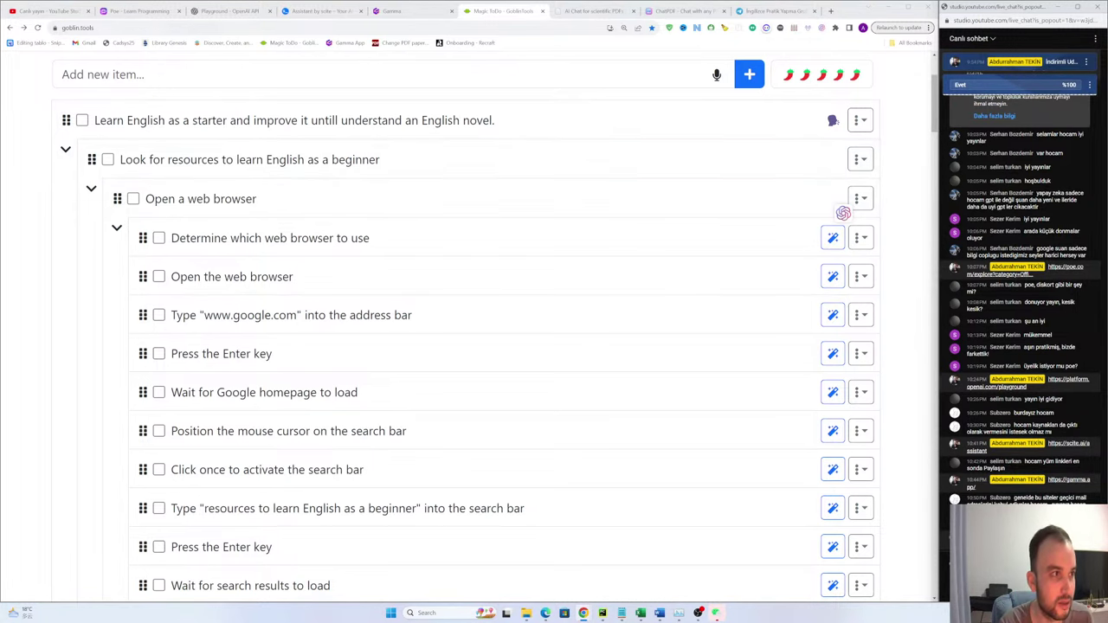
pyautogui.scroll(2, 232, 93)
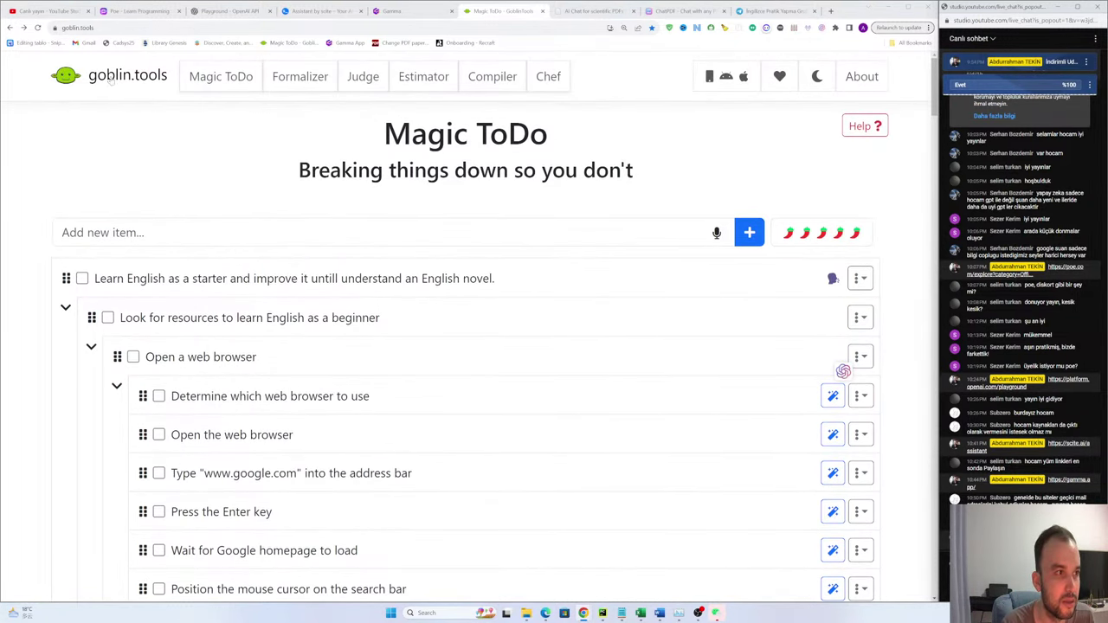
pyautogui.moveTo(552, 138); pyautogui.dragTo(343, 136)
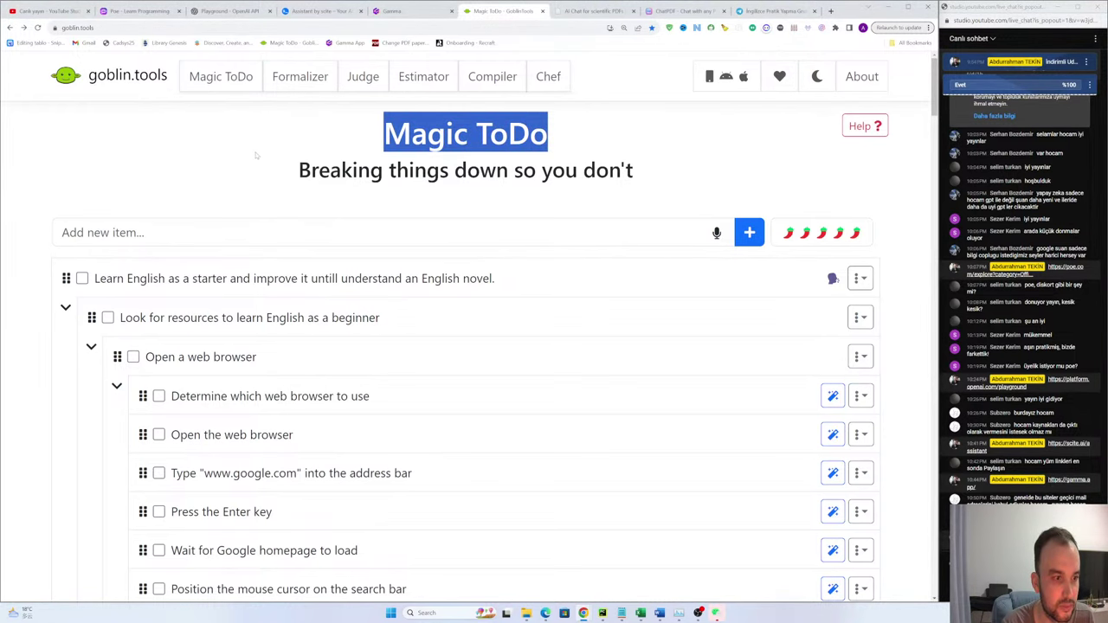
pyautogui.scroll(-3, 253, 160)
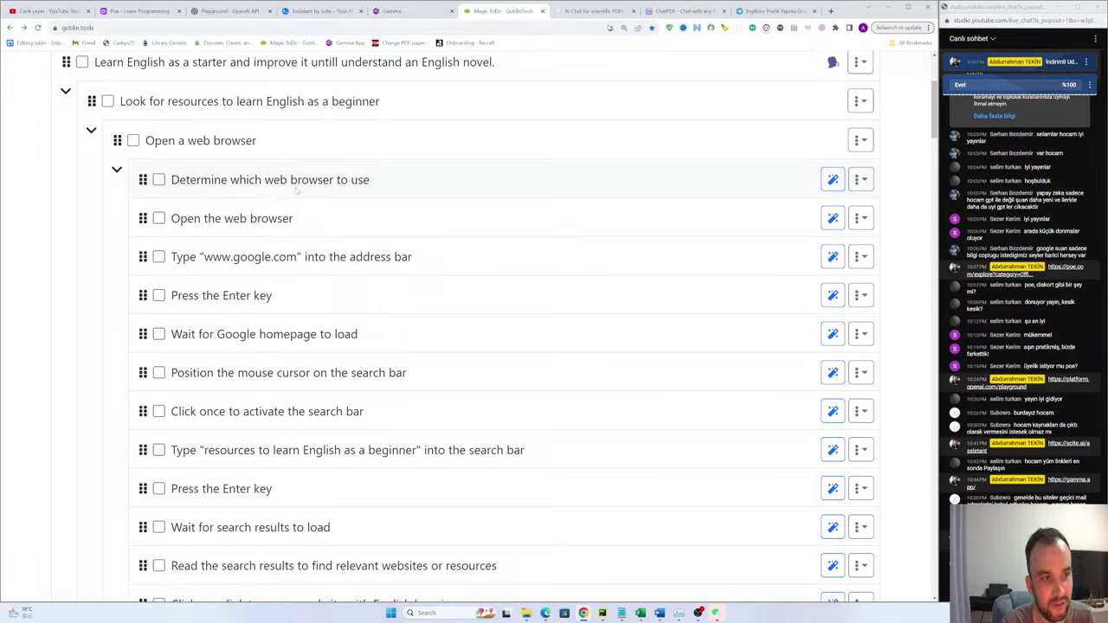
# Step: Read the subtasks under "Open a web browser", highlighting words in the browser choice and address bar items
pyautogui.moveTo(372, 180); pyautogui.dragTo(249, 181)
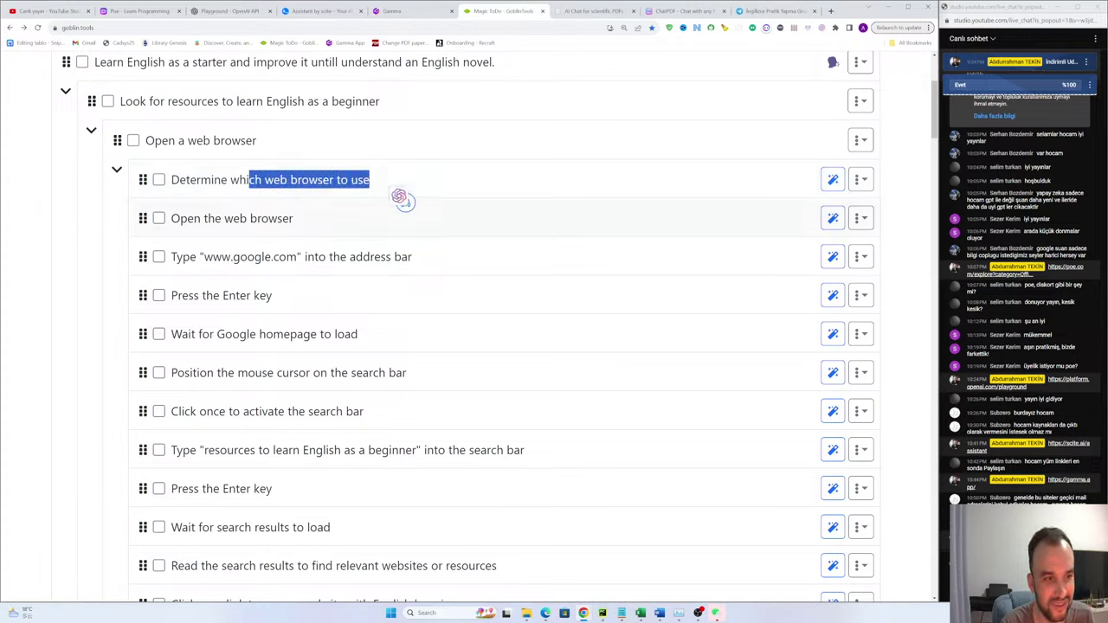
pyautogui.click(294, 218)
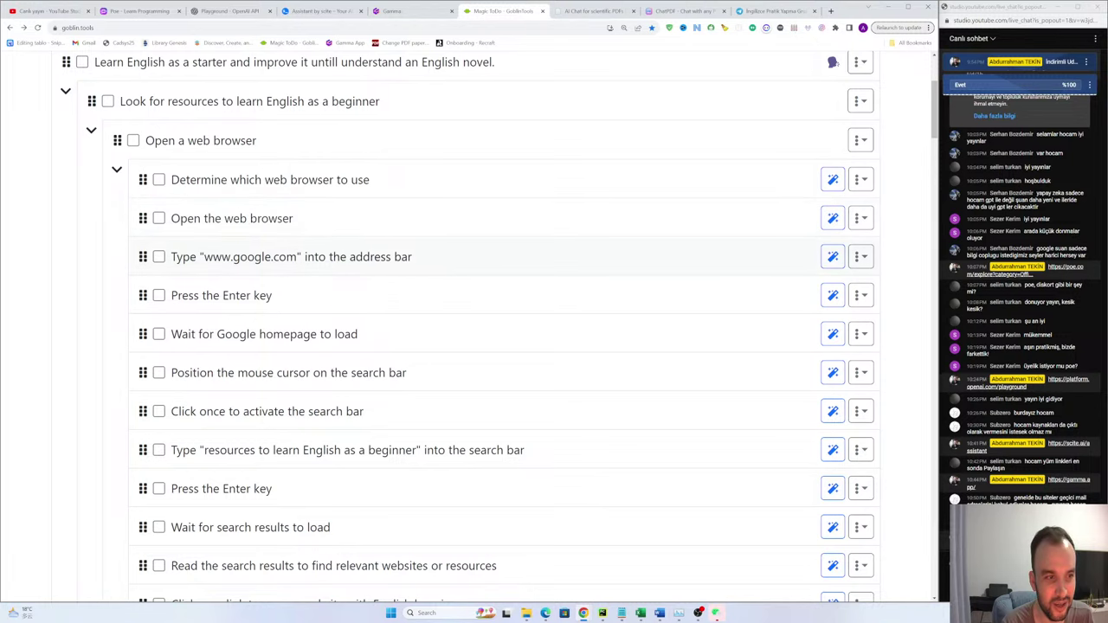
pyautogui.moveTo(313, 257); pyautogui.dragTo(487, 279)
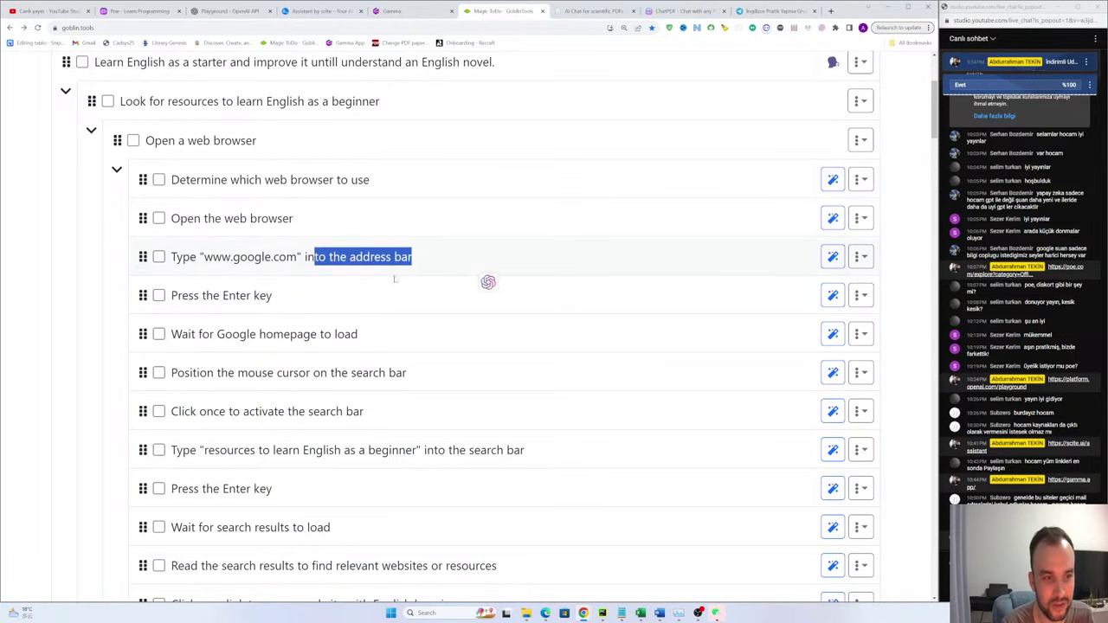
pyautogui.click(327, 299)
pyautogui.scroll(-2, 286, 329)
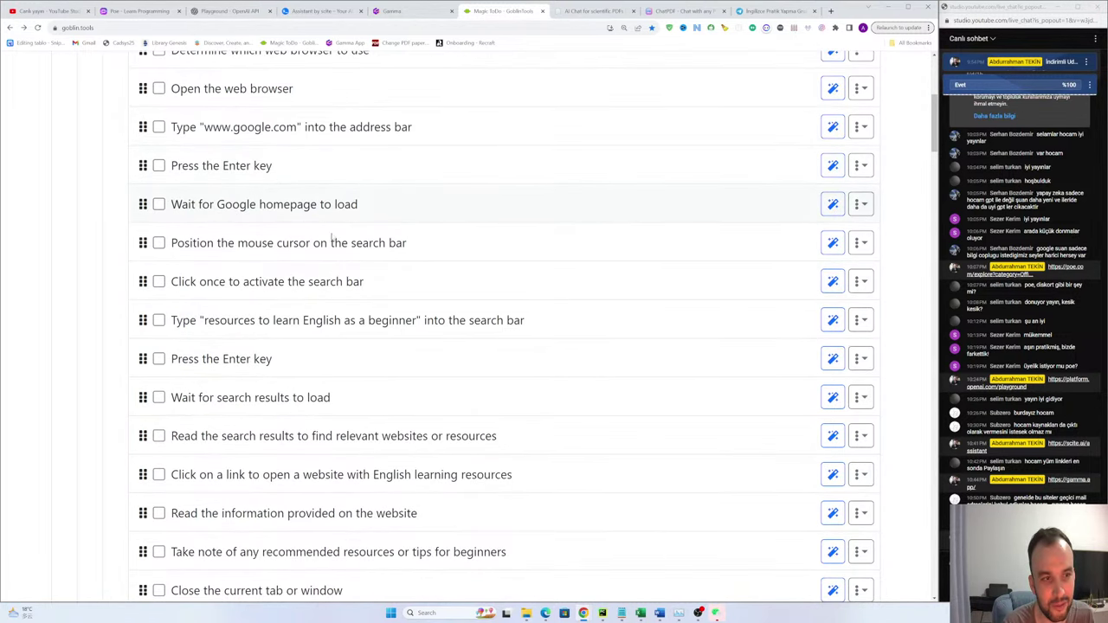
pyautogui.scroll(-2, 286, 329)
# Step: Break the nested "Determine which web browser to use" subtask down into smaller subtasks
pyautogui.scroll(3, 286, 329)
pyautogui.scroll(2, 361, 278)
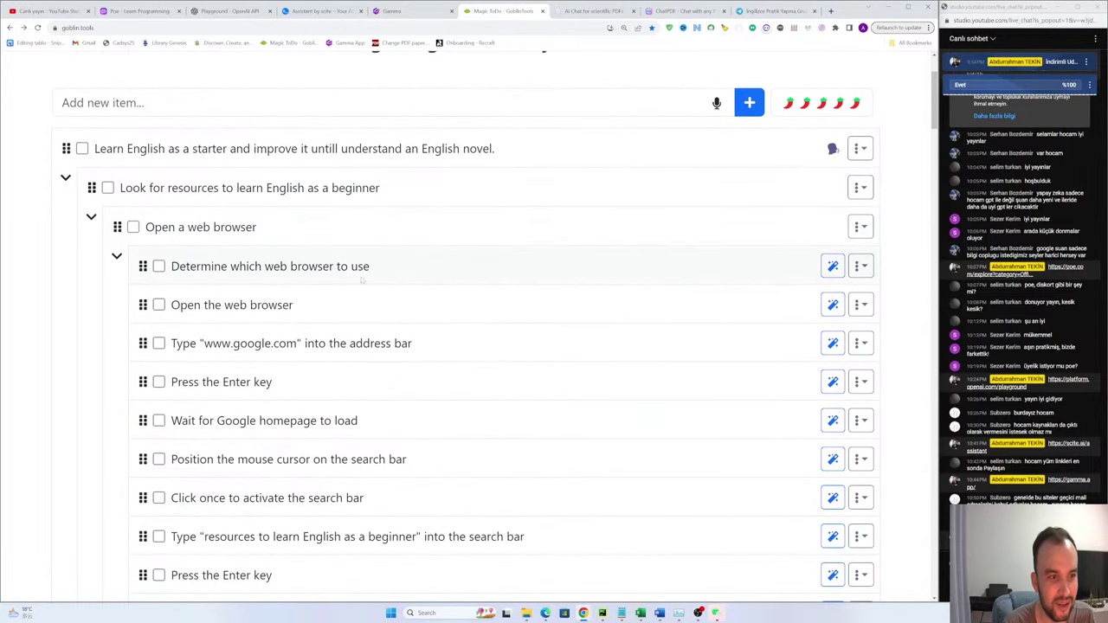
pyautogui.click(833, 266)
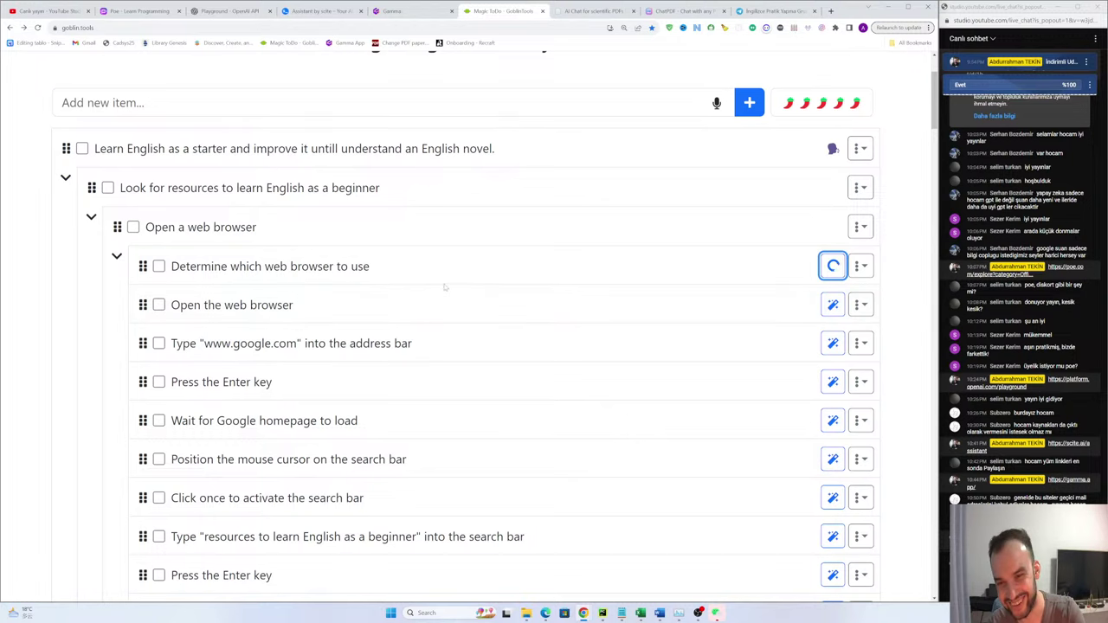
pyautogui.scroll(-8, 404, 289)
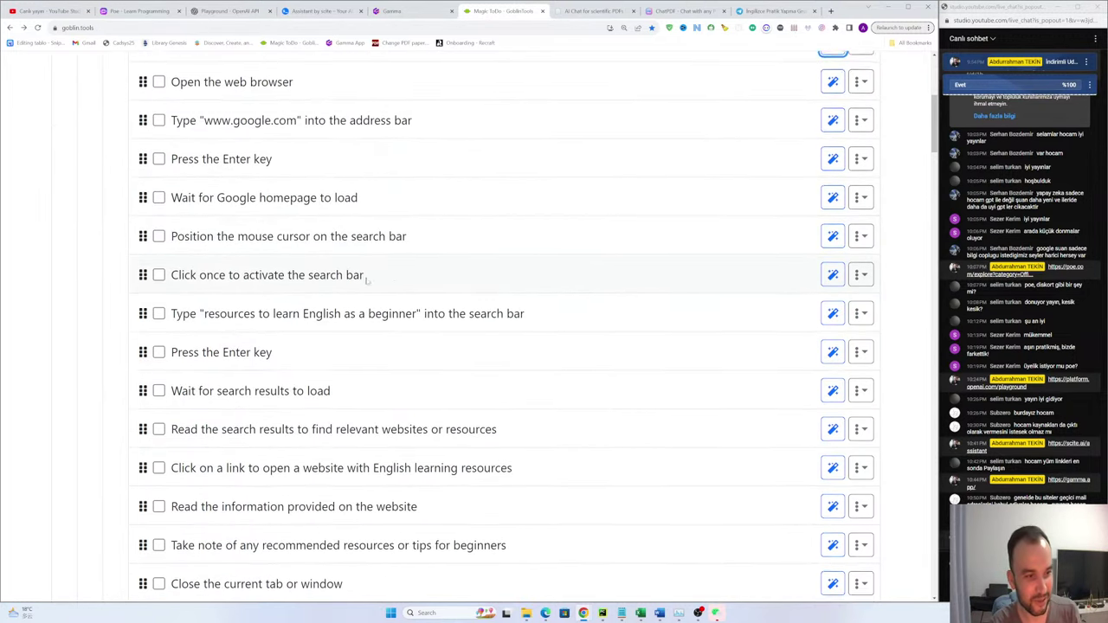
pyautogui.scroll(8, 351, 286)
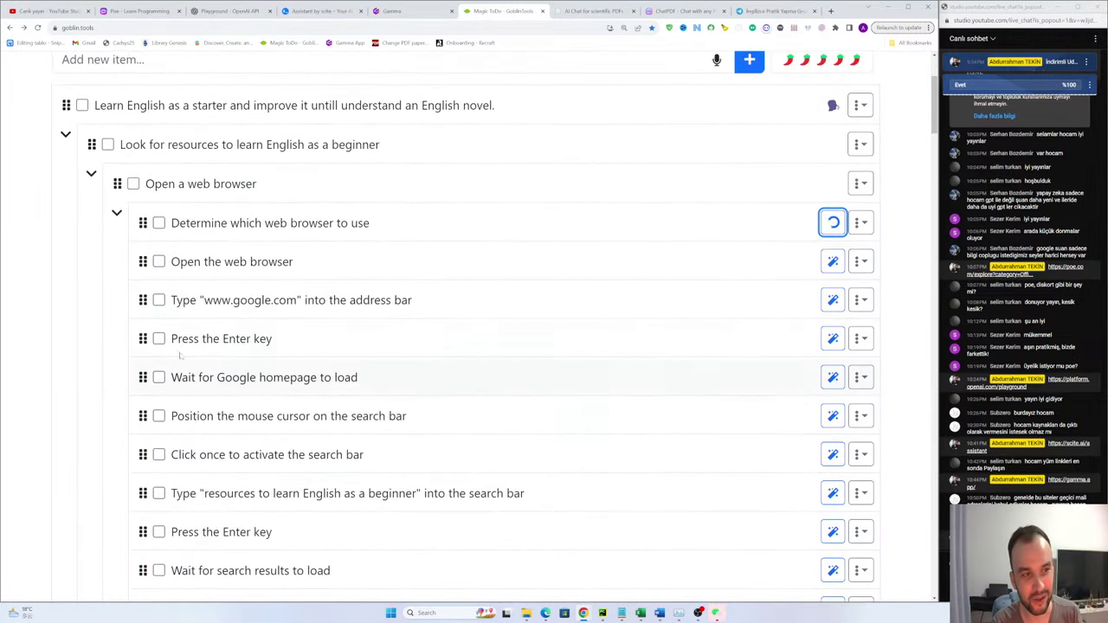
pyautogui.scroll(-2, 366, 394)
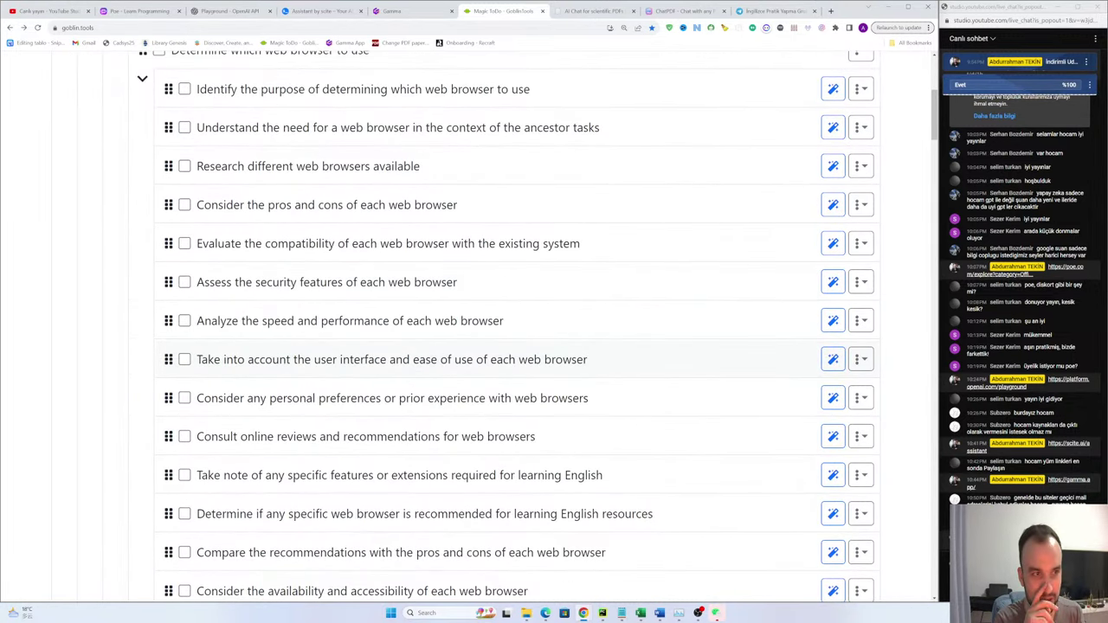
# Step: Read the new browser-selection subtasks, highlighting the ones on pros and cons and on compatibility with the existing system
pyautogui.scroll(3, 471, 326)
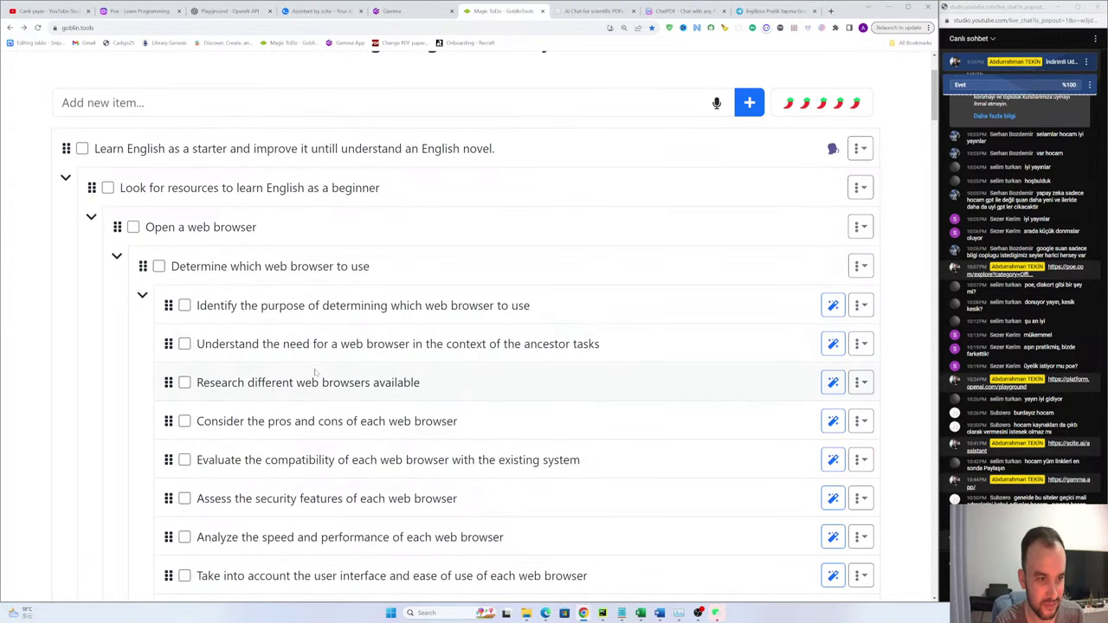
pyautogui.scroll(-1, 554, 358)
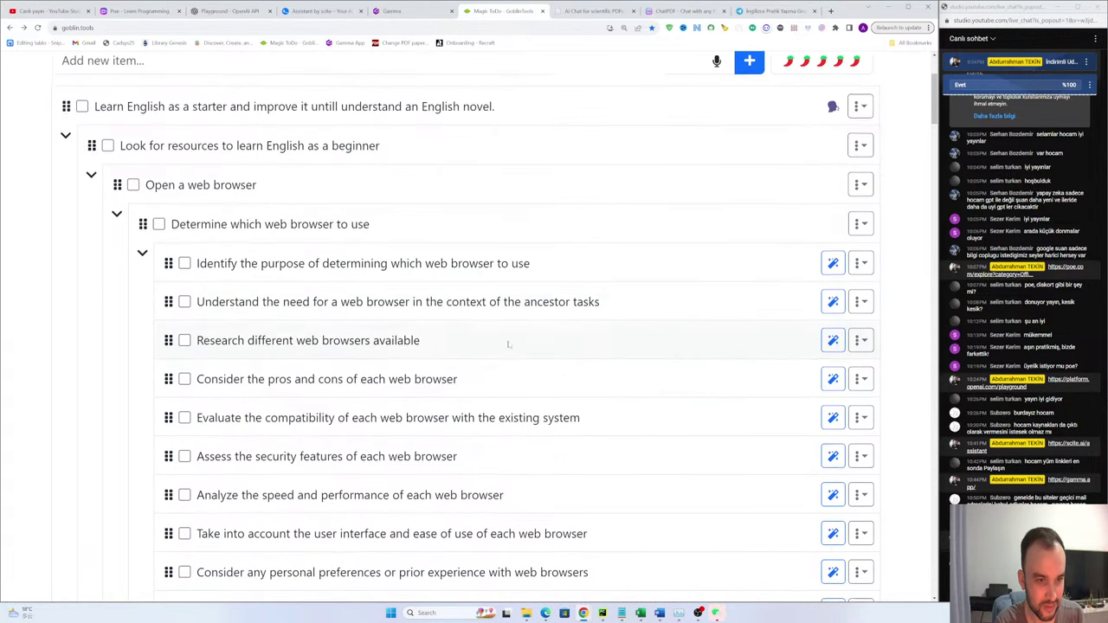
pyautogui.scroll(-1, 378, 322)
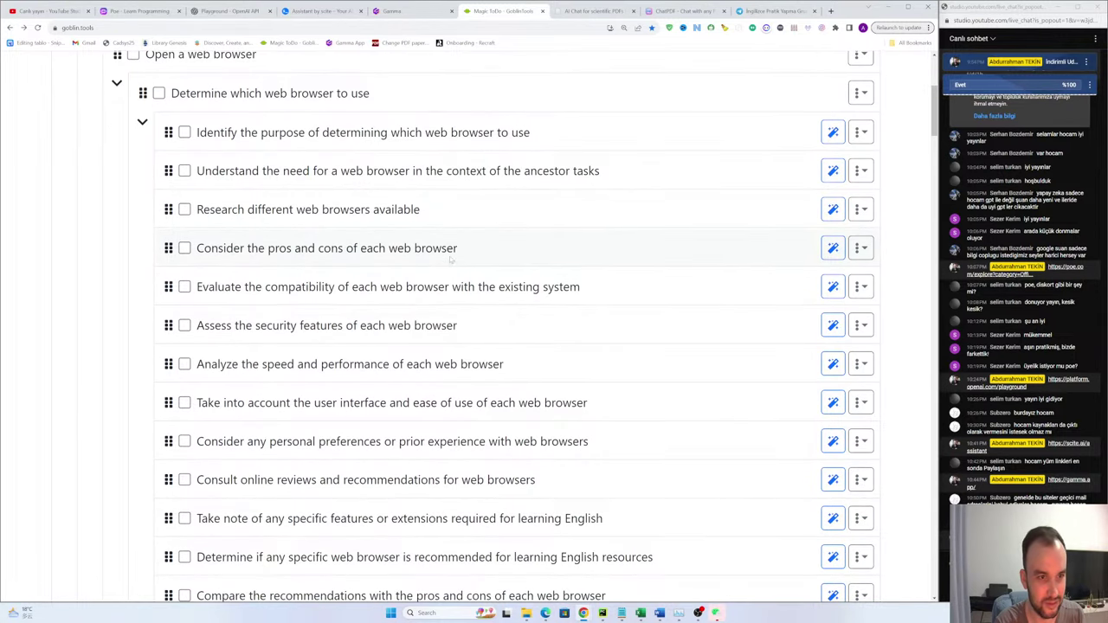
pyautogui.moveTo(481, 254); pyautogui.dragTo(363, 253)
pyautogui.click(463, 249)
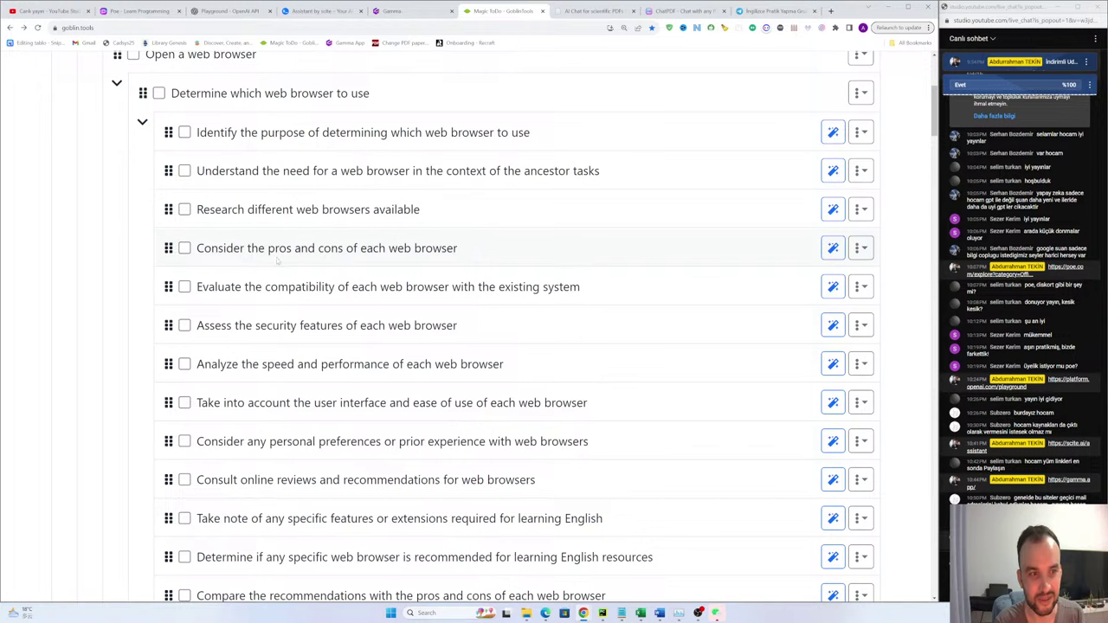
pyautogui.moveTo(204, 249); pyautogui.dragTo(131, 253)
pyautogui.click(468, 247)
pyautogui.click(481, 268)
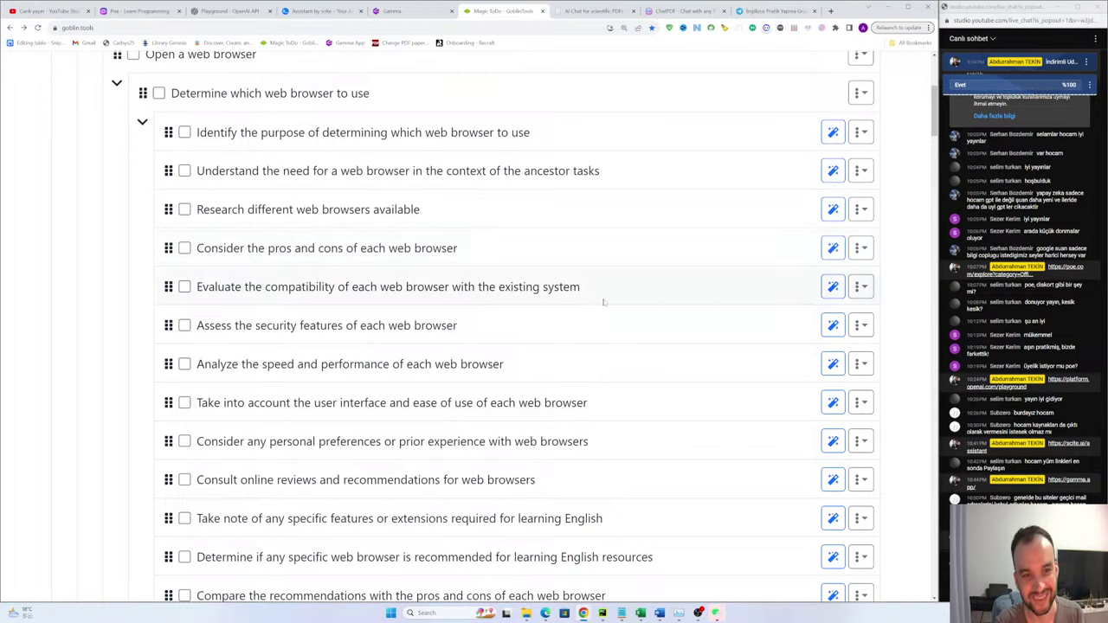
pyautogui.moveTo(587, 289); pyautogui.dragTo(165, 298)
pyautogui.click(462, 258)
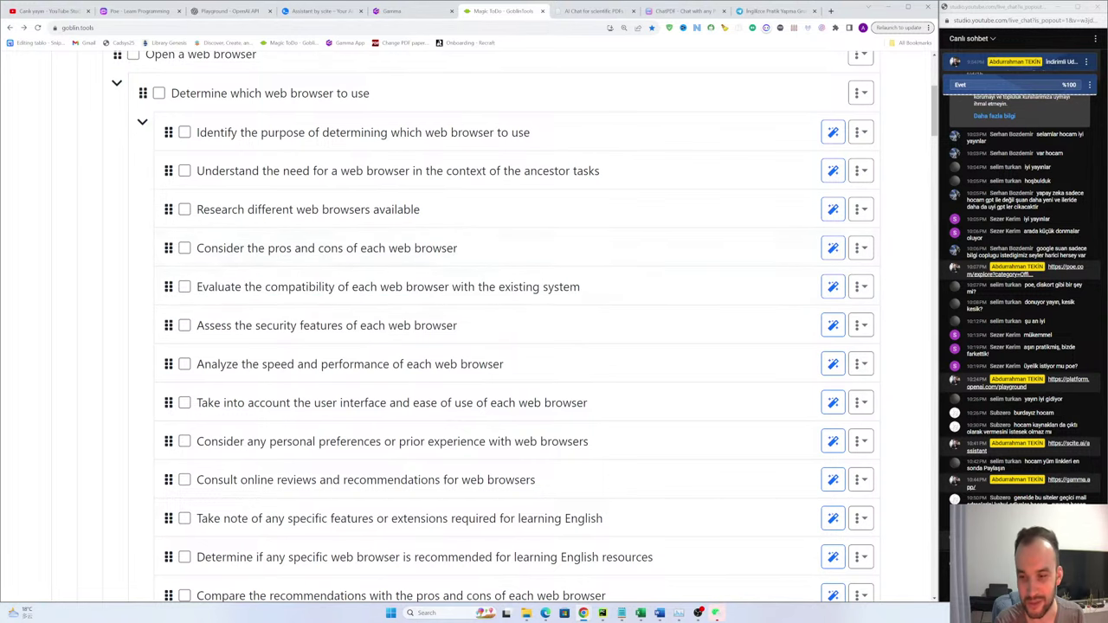
# Step: Return to the start of the page and highlight the whole "Magic ToDo" heading
pyautogui.scroll(2, 442, 290)
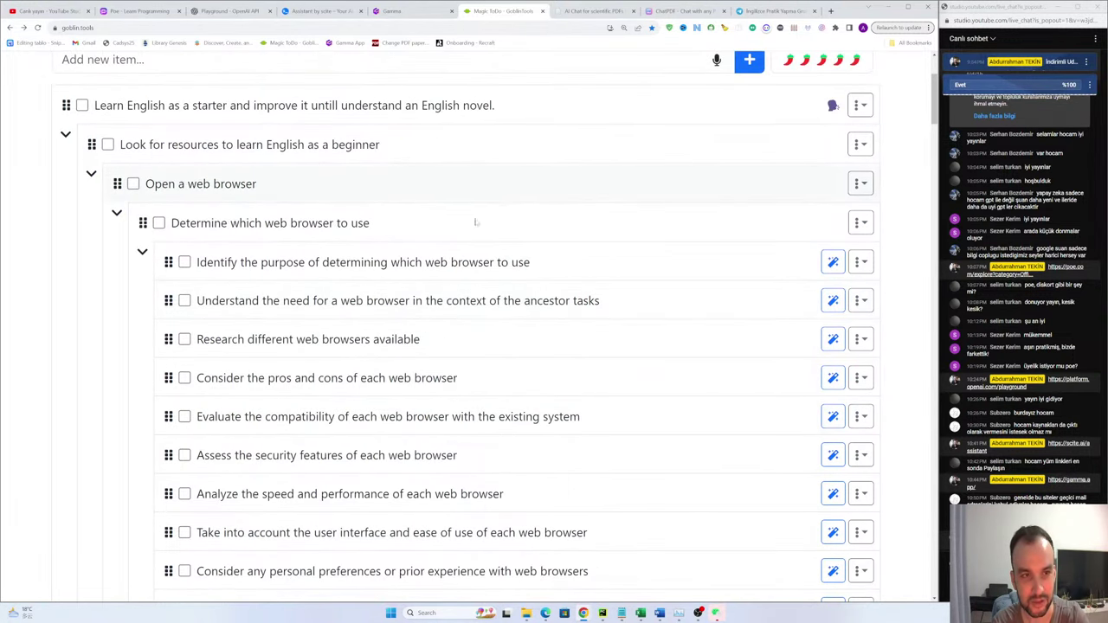
pyautogui.scroll(3, 475, 222)
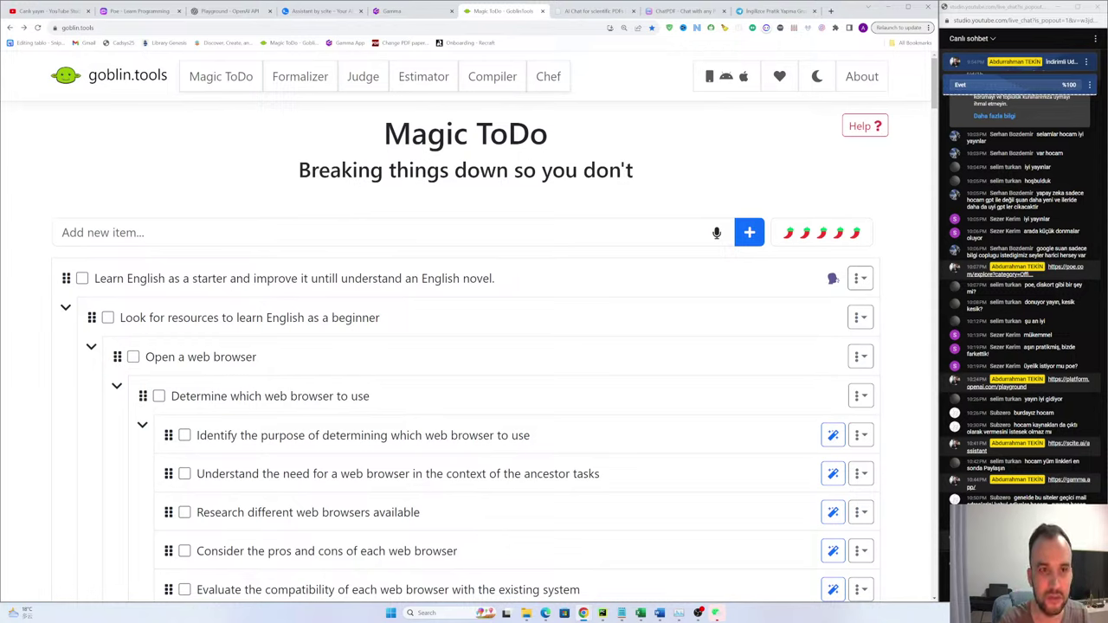
pyautogui.moveTo(547, 137); pyautogui.dragTo(307, 147)
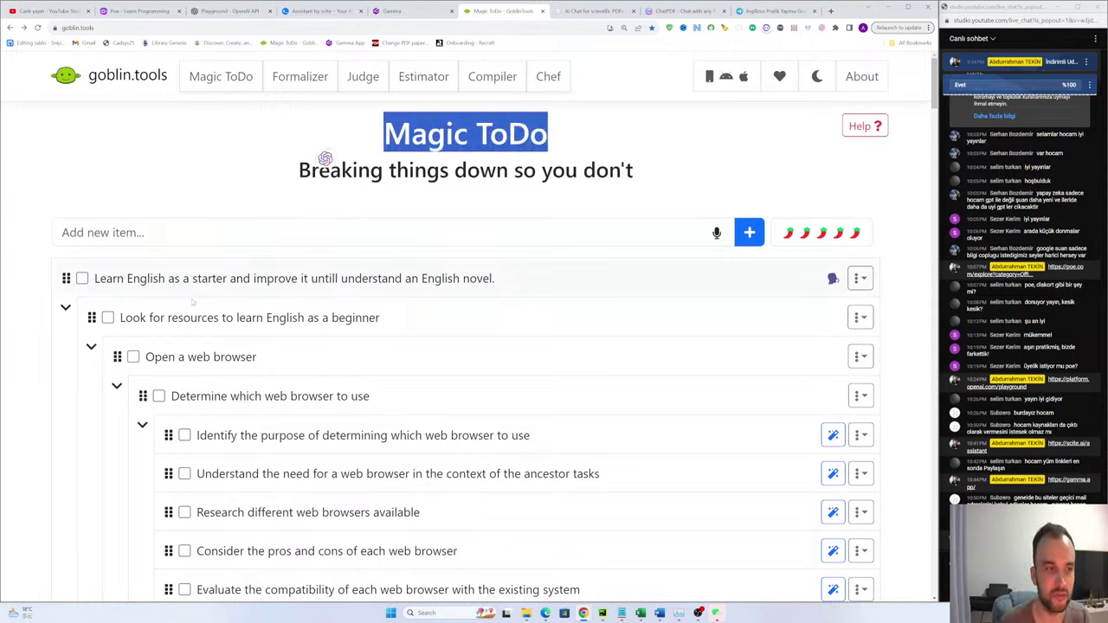
# Step: Look over the expanded list of nested subtasks and return to the page heading
pyautogui.scroll(-10, 295, 346)
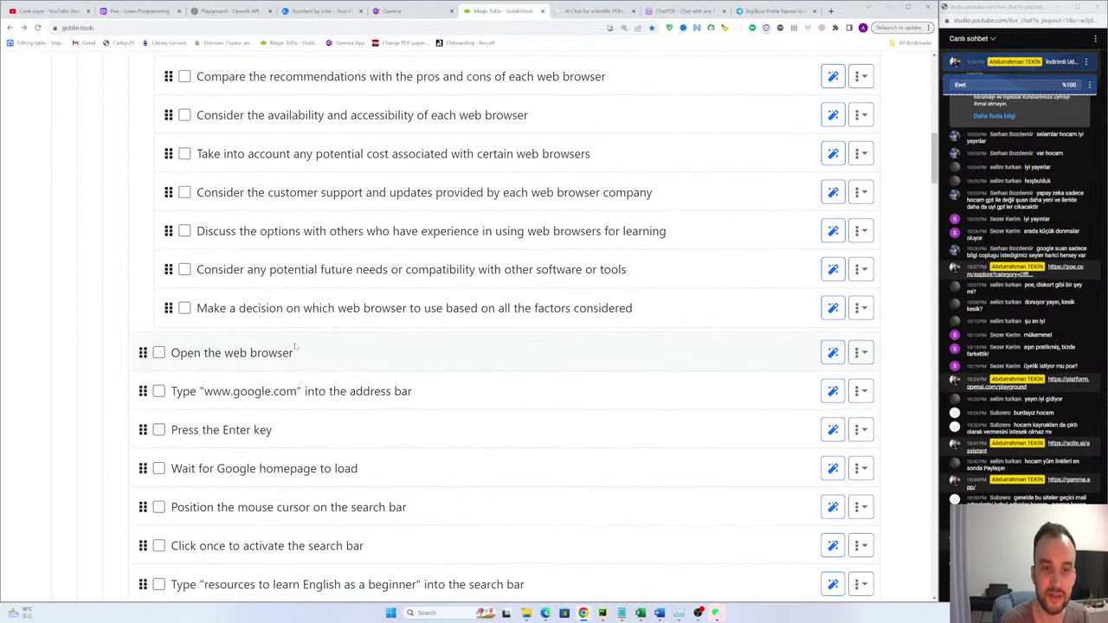
pyautogui.scroll(10, 295, 346)
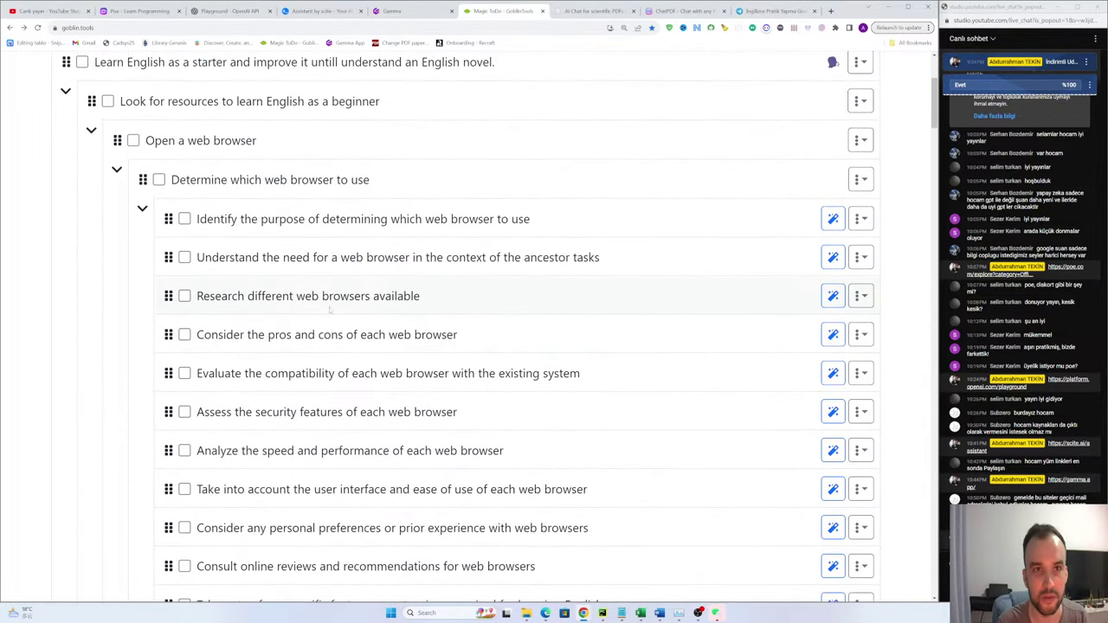
pyautogui.scroll(1, 309, 271)
pyautogui.click(192, 124)
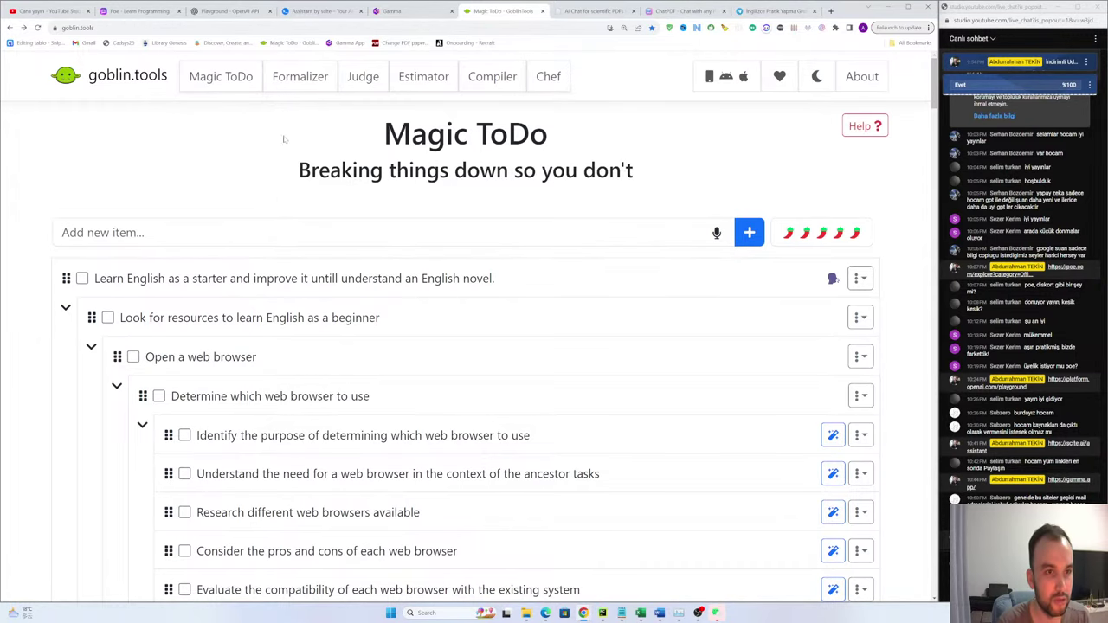
pyautogui.scroll(-11, 284, 139)
pyautogui.scroll(6, 284, 139)
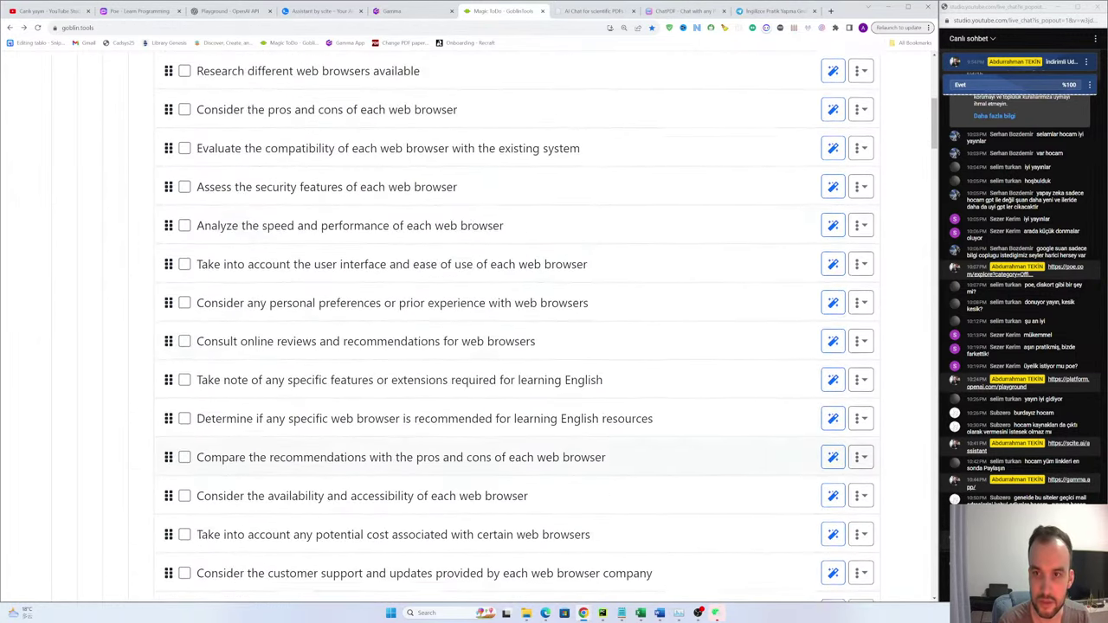
pyautogui.scroll(5, 459, 329)
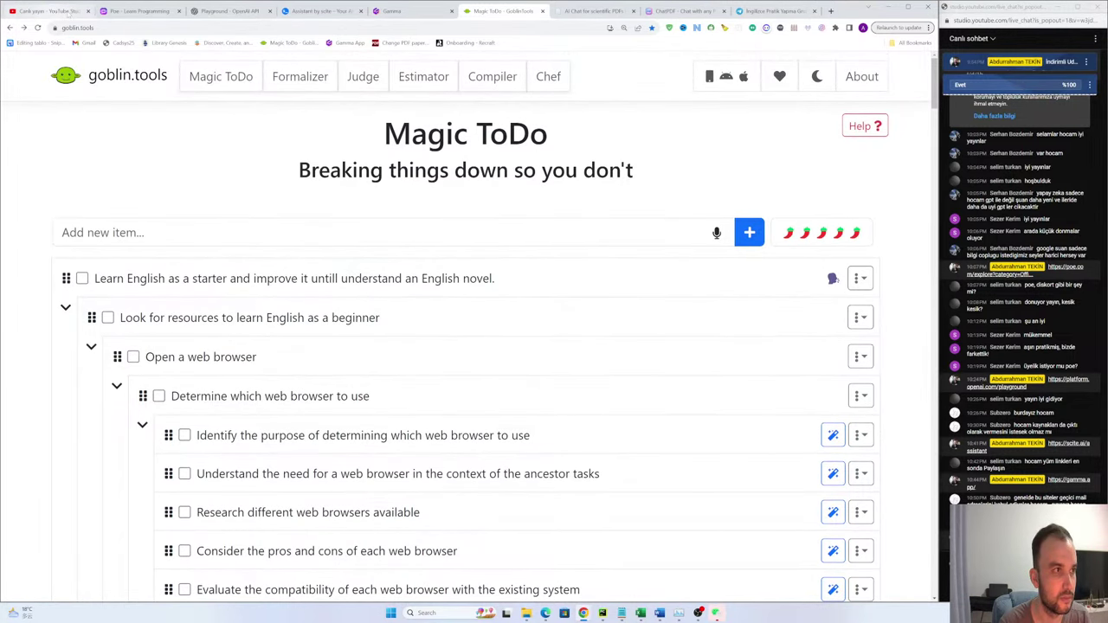
# Step: Check the livestream status in YouTube Studio and OBS, and return to the Magic ToDo page
pyautogui.click(48, 11)
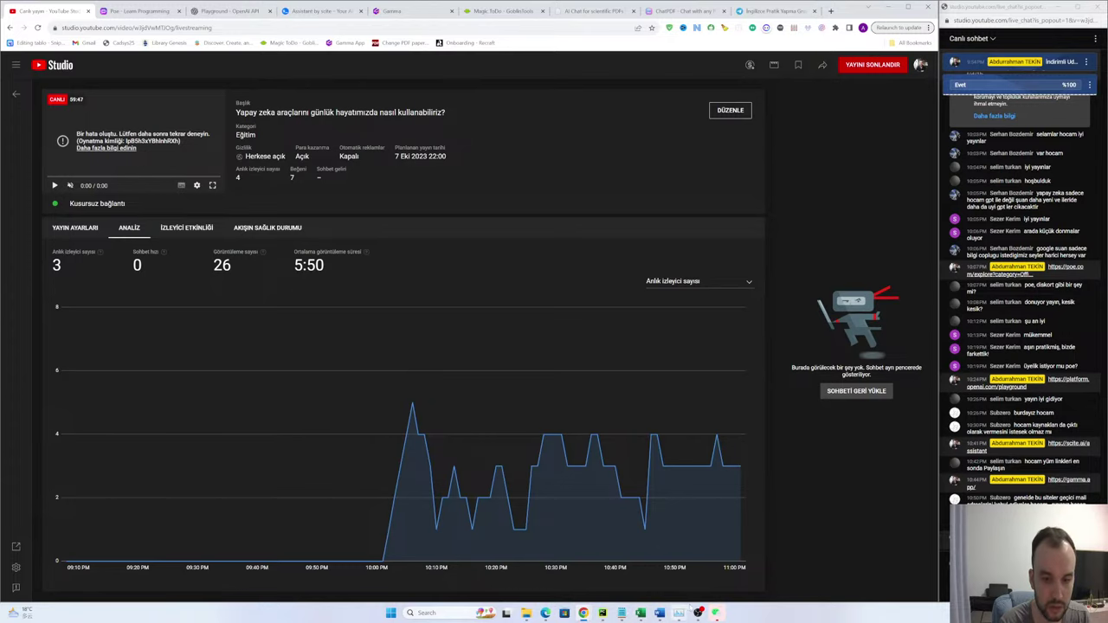
pyautogui.click(698, 575)
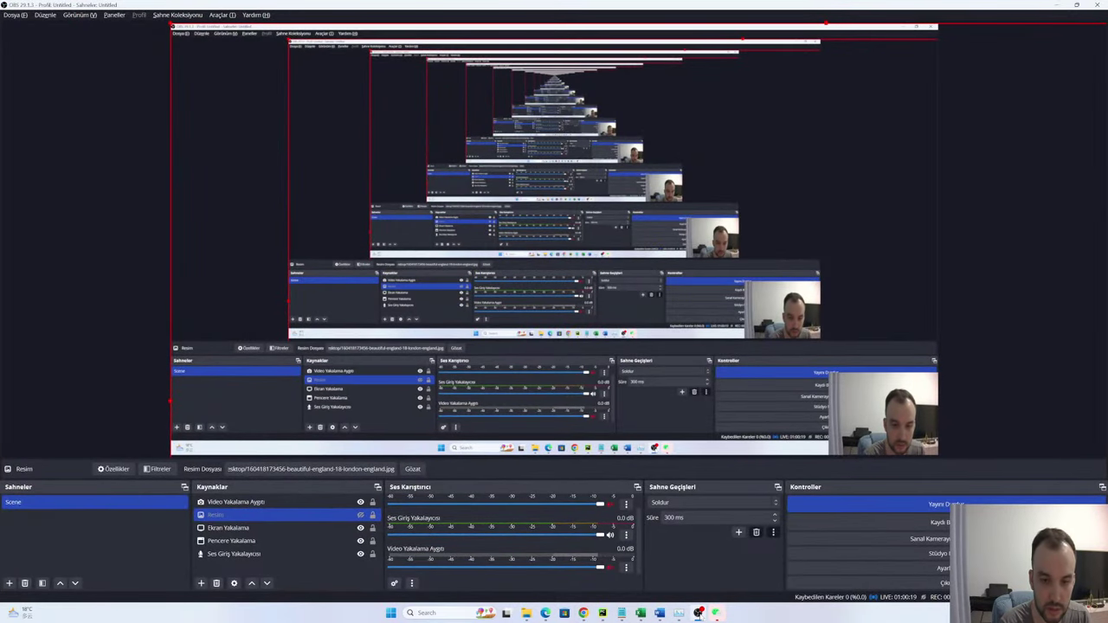
pyautogui.click(698, 614)
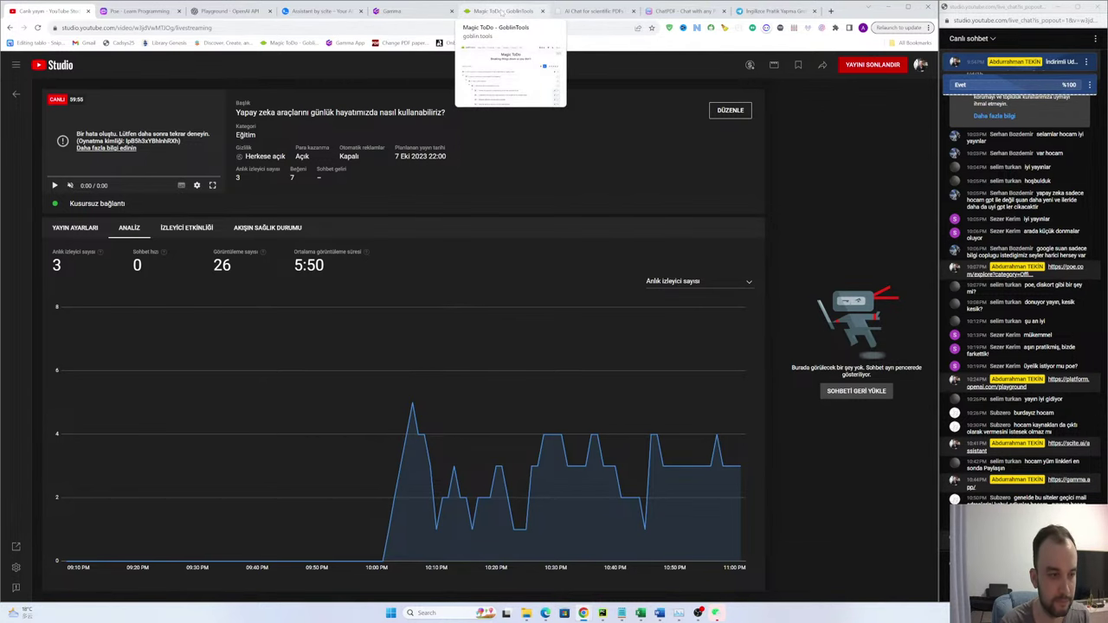
pyautogui.click(502, 11)
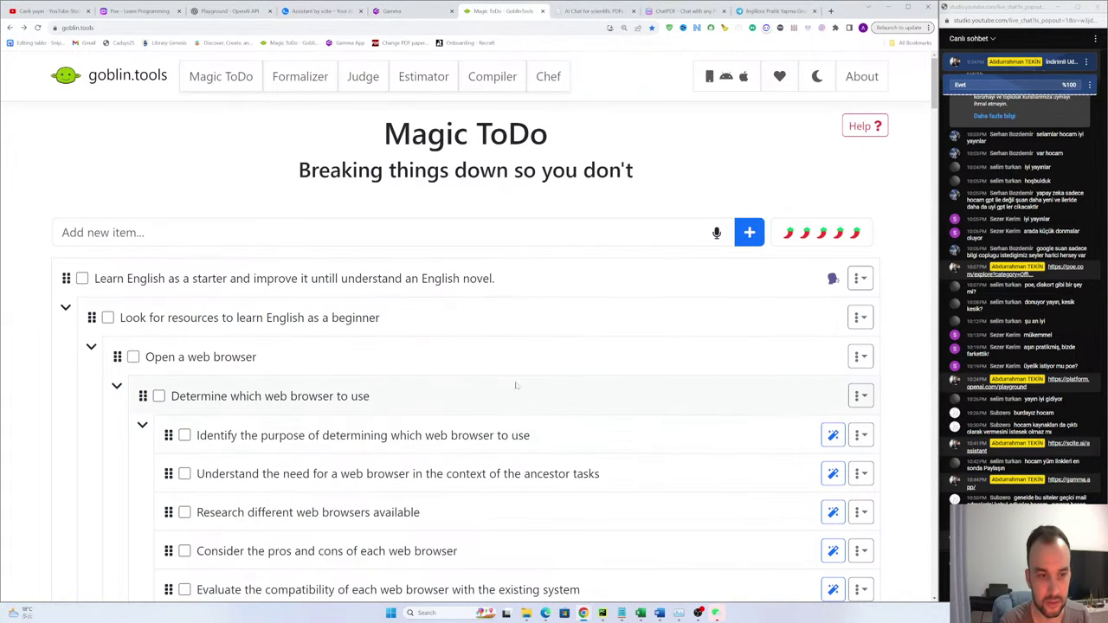
# Step: Highlight parts of the "Magic ToDo" heading and its "Breaking things down so you don't" tagline while discussing them
pyautogui.scroll(-3, 516, 386)
pyautogui.scroll(3, 507, 363)
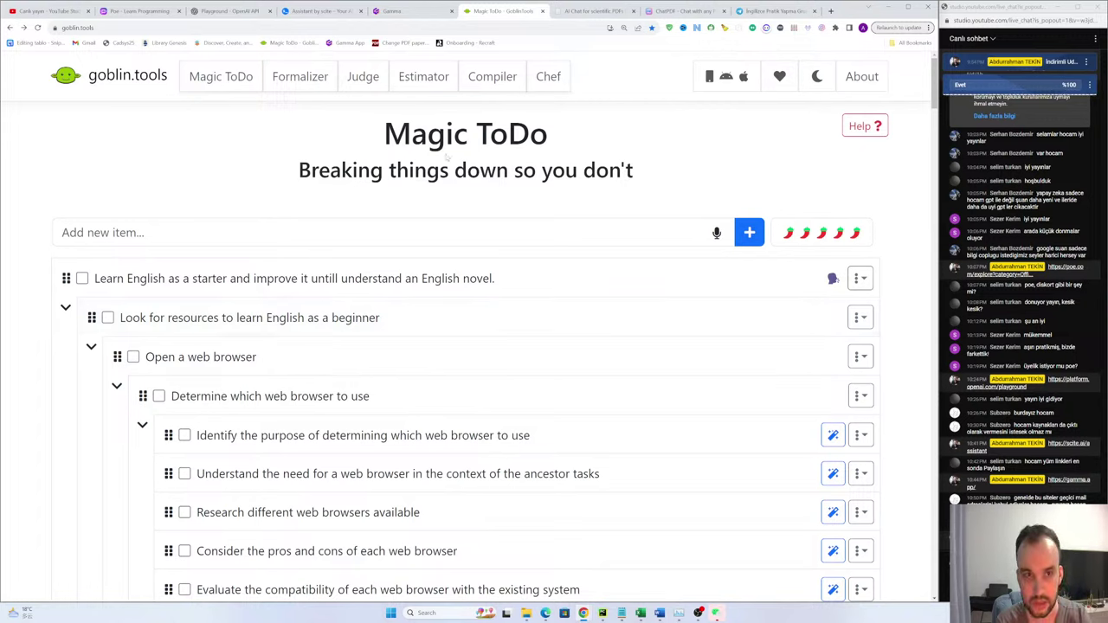
pyautogui.moveTo(555, 146); pyautogui.dragTo(606, 134)
pyautogui.click(573, 149)
pyautogui.click(606, 122)
pyautogui.click(653, 151)
pyautogui.moveTo(330, 171); pyautogui.dragTo(450, 173)
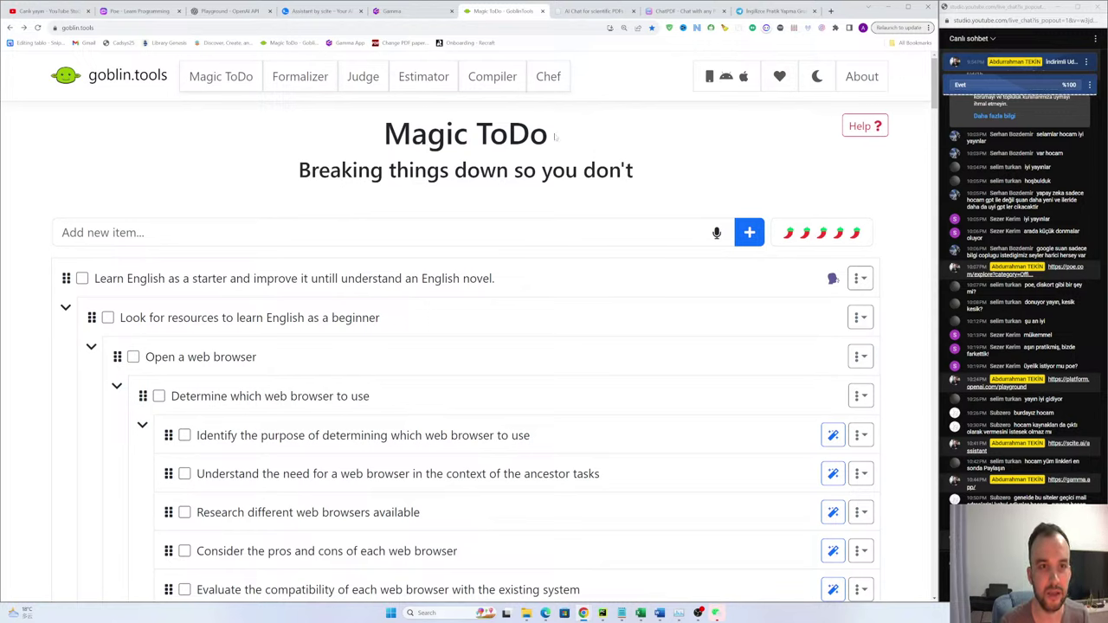
pyautogui.moveTo(554, 131); pyautogui.dragTo(633, 178)
pyautogui.click(337, 135)
pyautogui.click(455, 191)
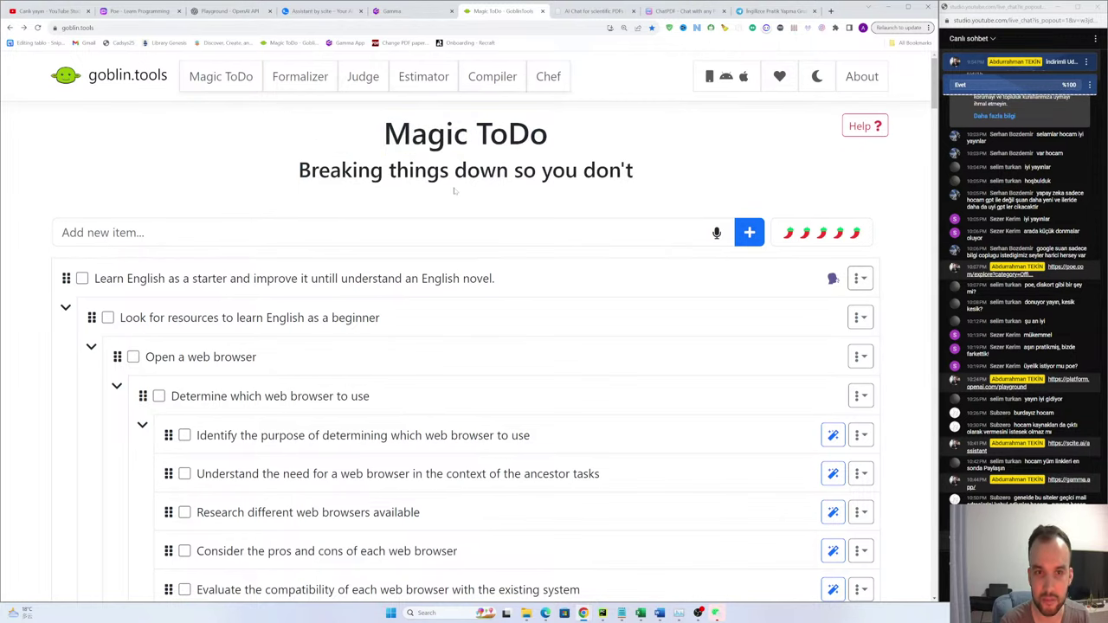
# Step: Highlight the full "Magic ToDo" heading, its "Do" and "Magic" parts separately, and the "gic ToDo" portion
pyautogui.moveTo(582, 144); pyautogui.dragTo(311, 136)
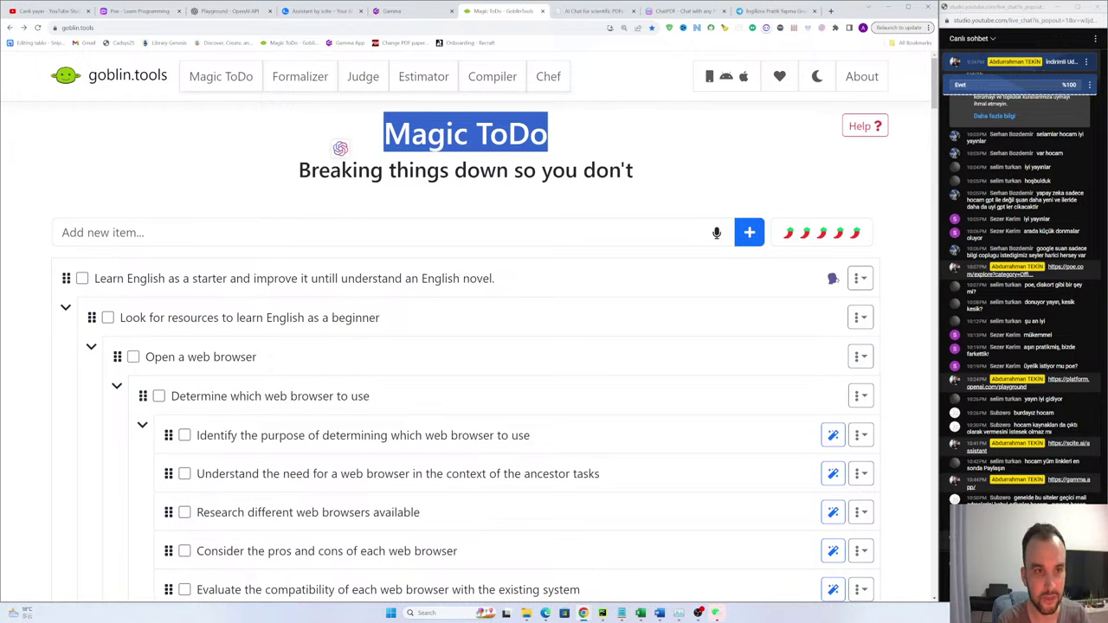
pyautogui.click(382, 124)
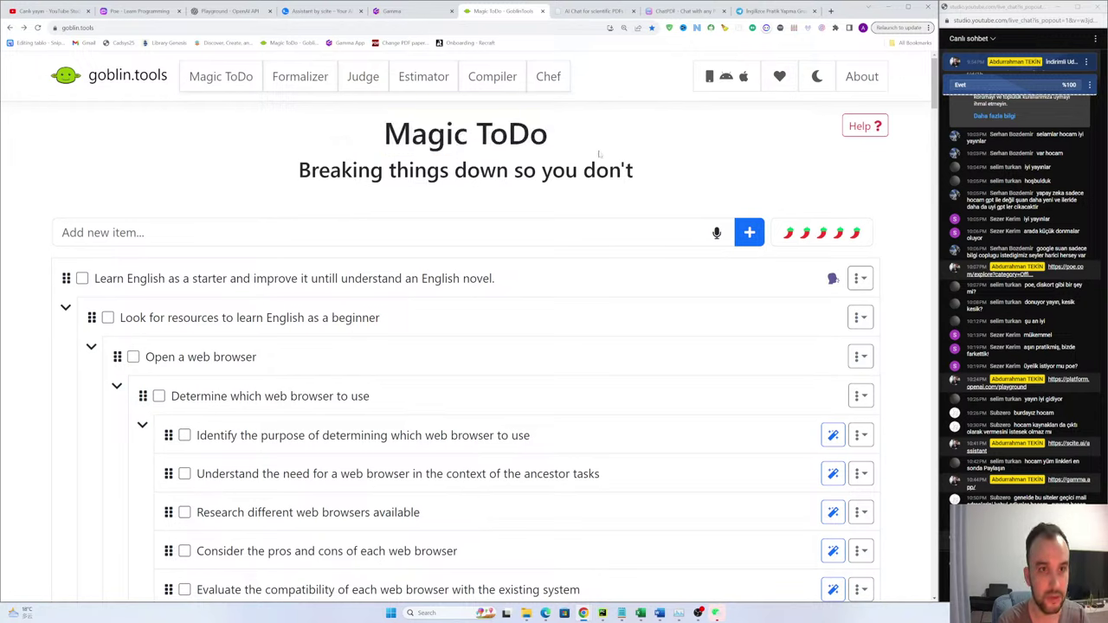
pyautogui.moveTo(509, 134); pyautogui.dragTo(588, 147)
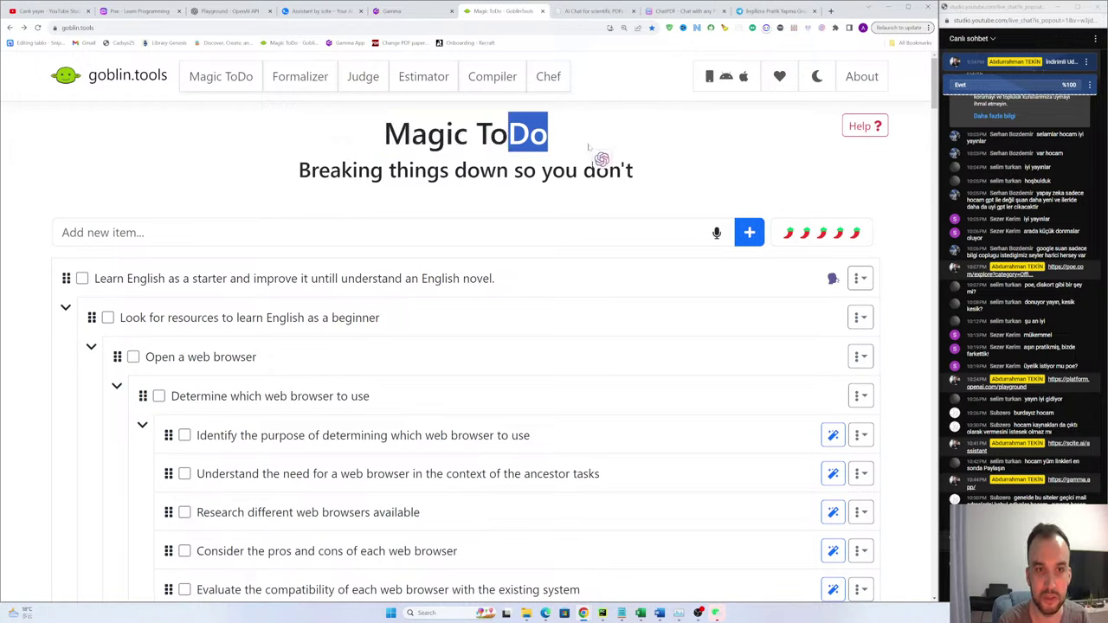
pyautogui.moveTo(470, 135); pyautogui.dragTo(321, 140)
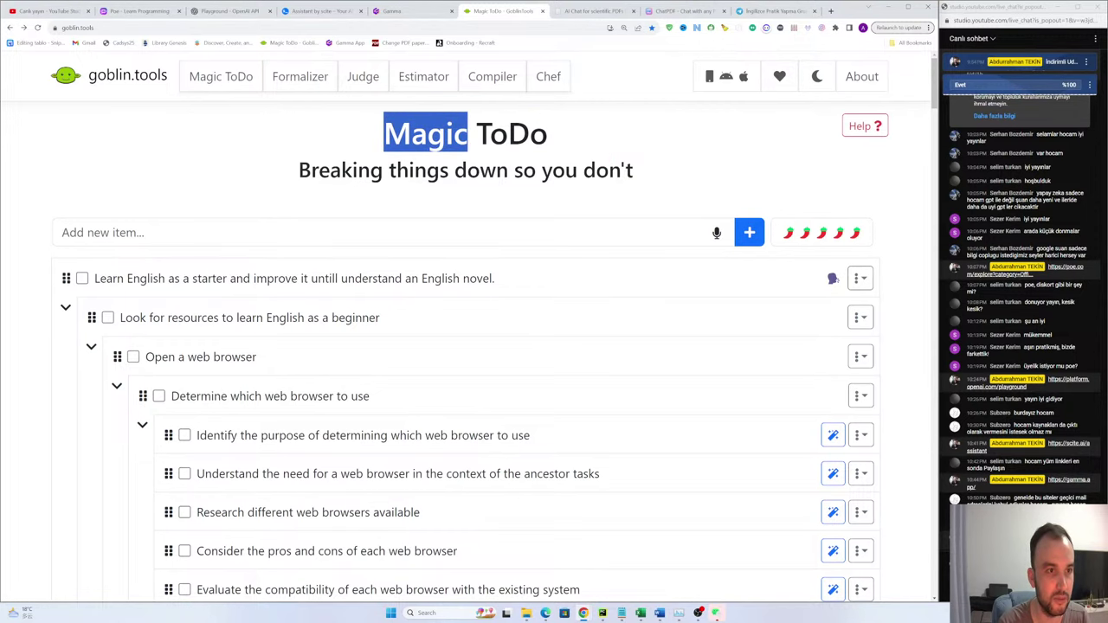
pyautogui.moveTo(567, 129); pyautogui.dragTo(432, 136)
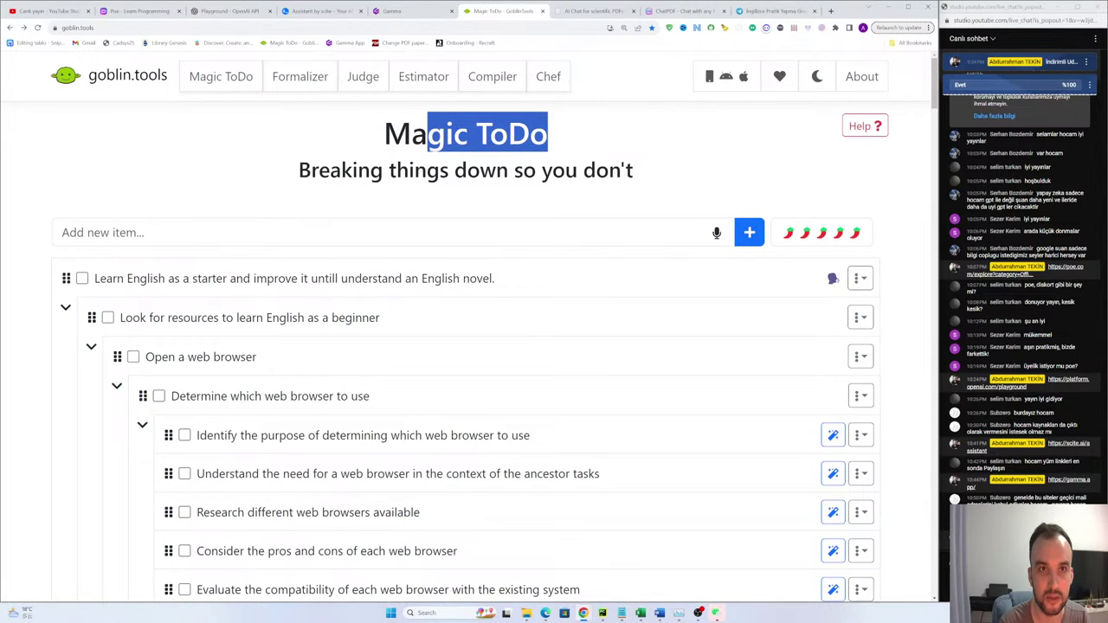
# Step: Switch from the Magic ToDo page to SciSpace and dismiss the Google sign-in prompt
pyautogui.click(593, 11)
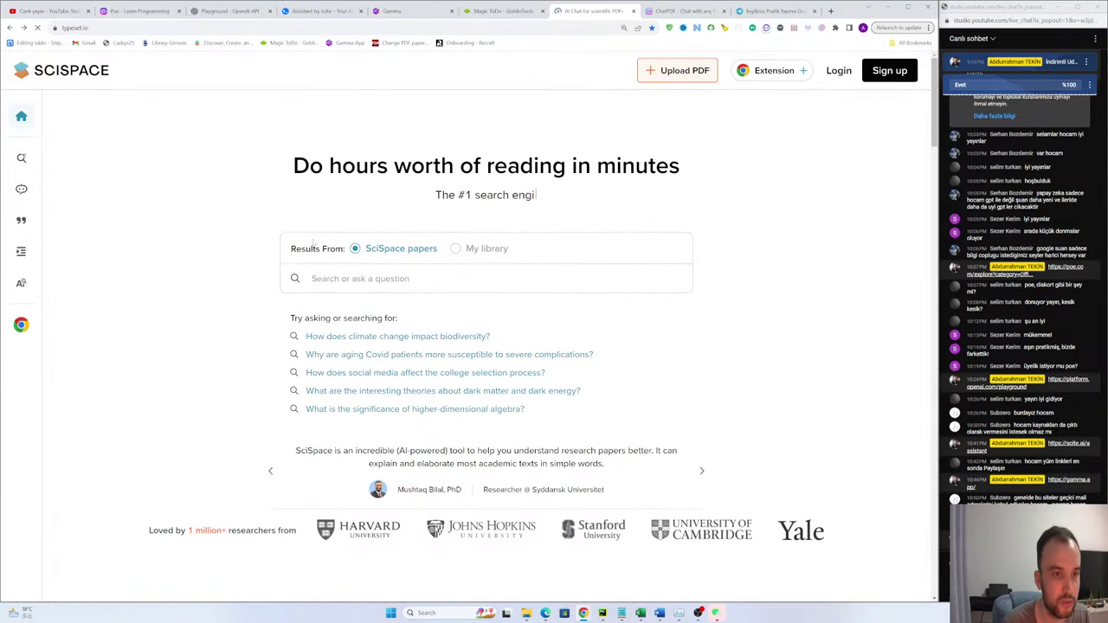
pyautogui.click(495, 14)
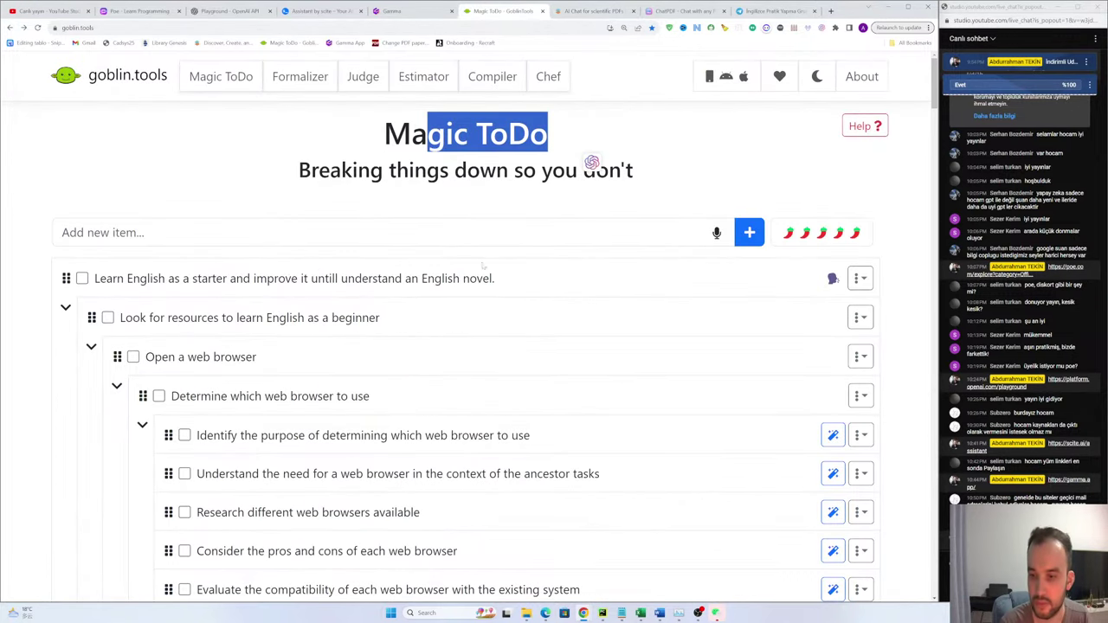
pyautogui.click(647, 192)
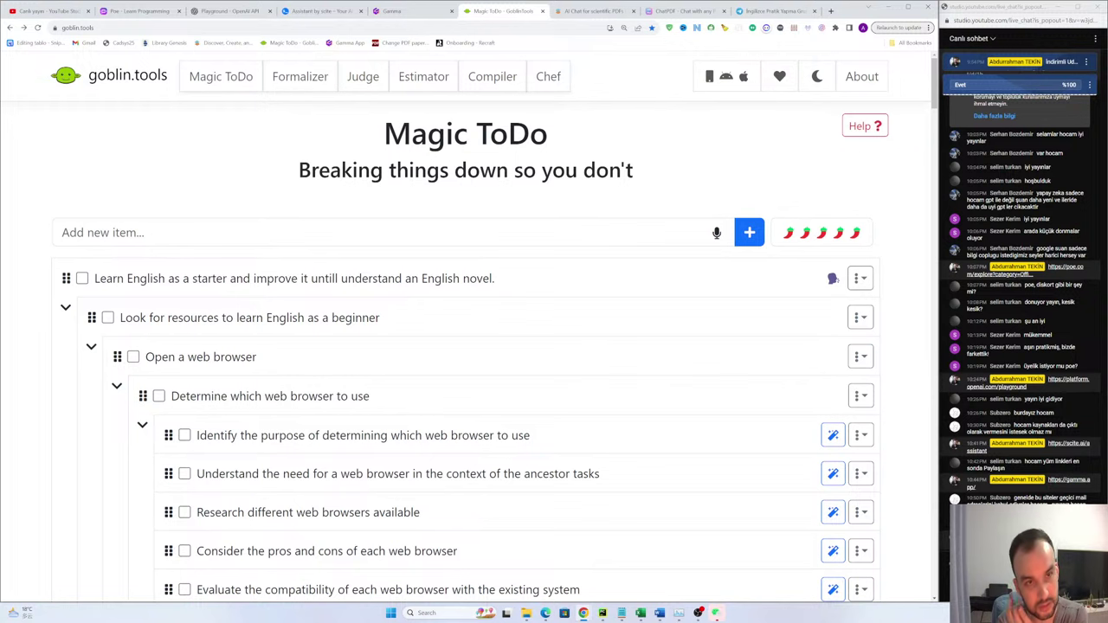
pyautogui.click(592, 11)
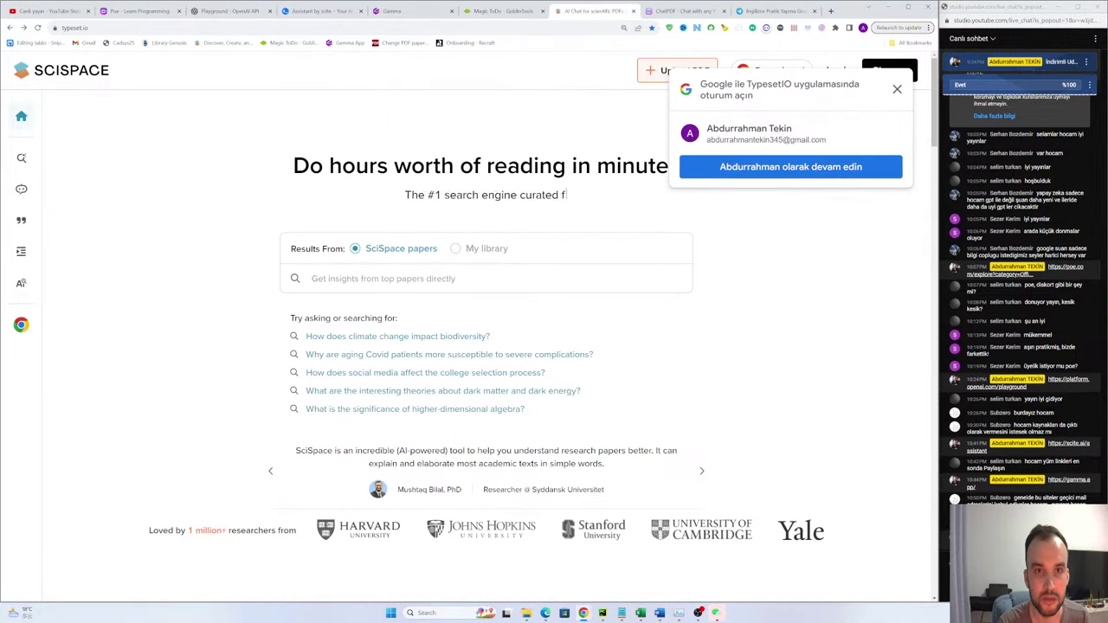
pyautogui.click(899, 90)
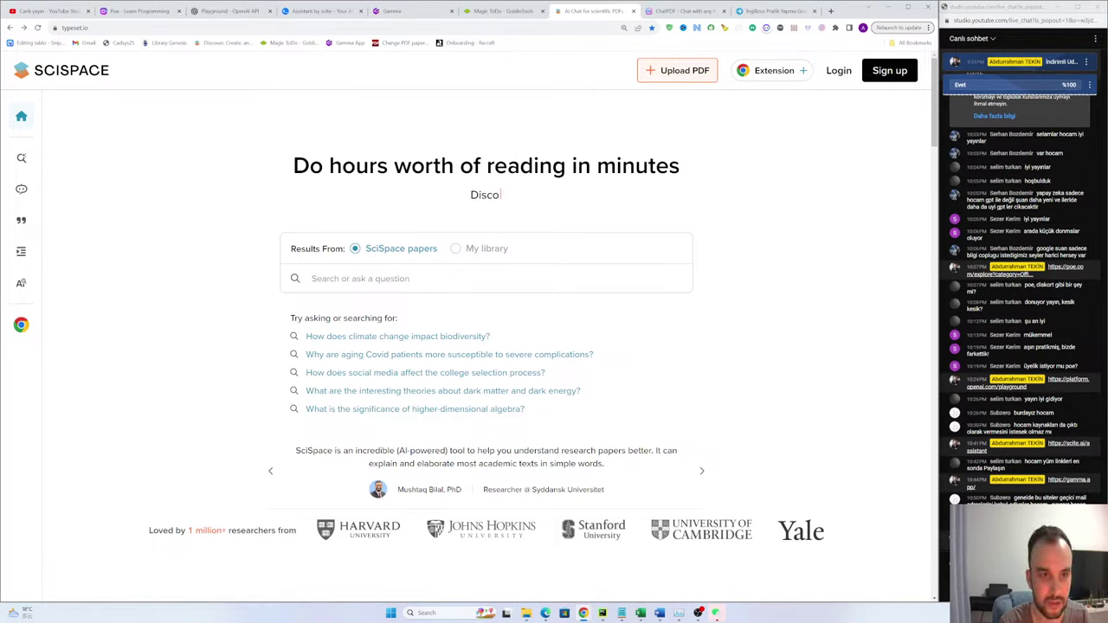
# Step: Point out the SciSpace headline, glance at the ChatPDF page for comparison, and return to SciSpace
pyautogui.doubleClick(479, 160)
pyautogui.click(445, 141)
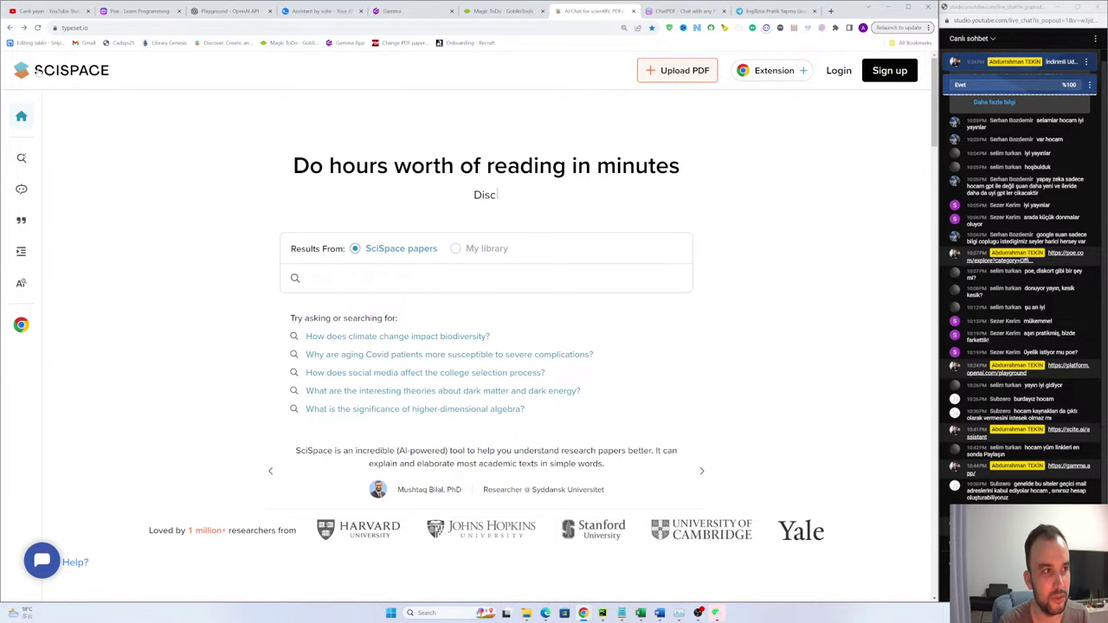
pyautogui.hotkey('ctrl', 'Tab')
pyautogui.hotkey('ctrl', 'shift', 'Tab')
pyautogui.hotkey('ctrl', 'Tab')
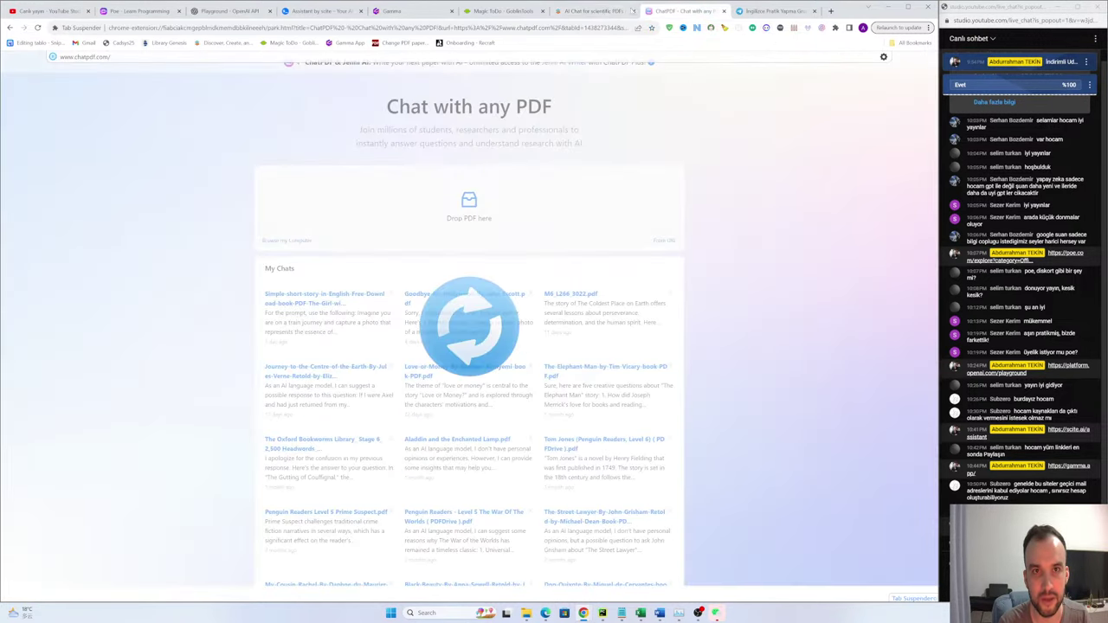
pyautogui.hotkey('ctrl', 'shift', 'Tab')
pyautogui.hotkey('ctrl', 'Tab')
pyautogui.hotkey('ctrl', 'shift', 'Tab')
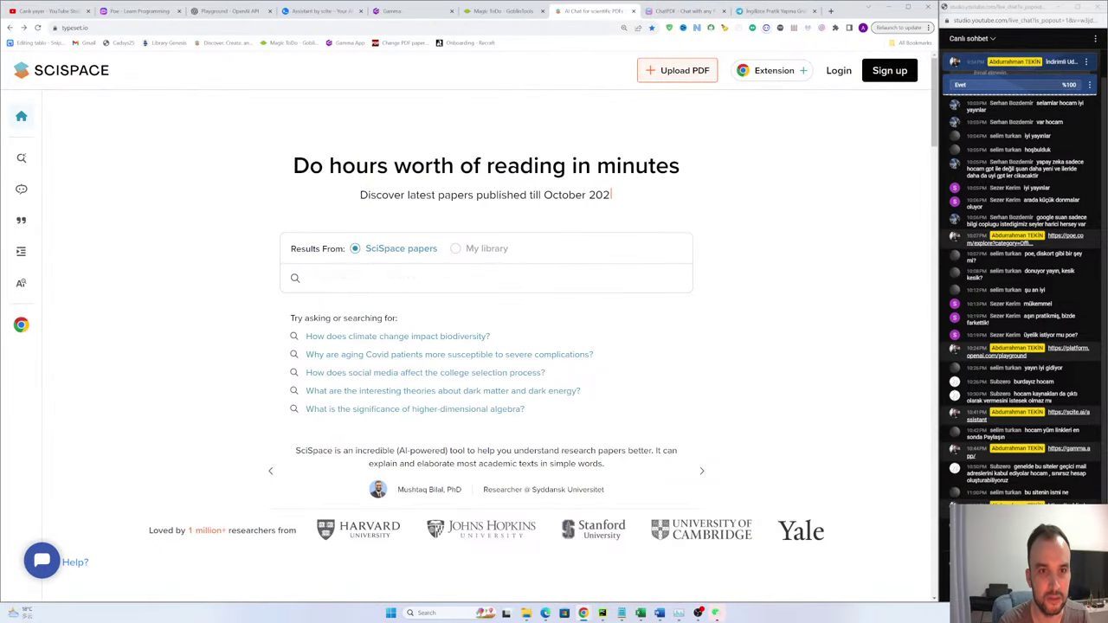
# Step: Highlight the headline "Do hours worth of reading in minutes" and look over the research paper features on the SciSpace home page
pyautogui.moveTo(682, 165); pyautogui.dragTo(286, 165)
pyautogui.scroll(-2, 483, 293)
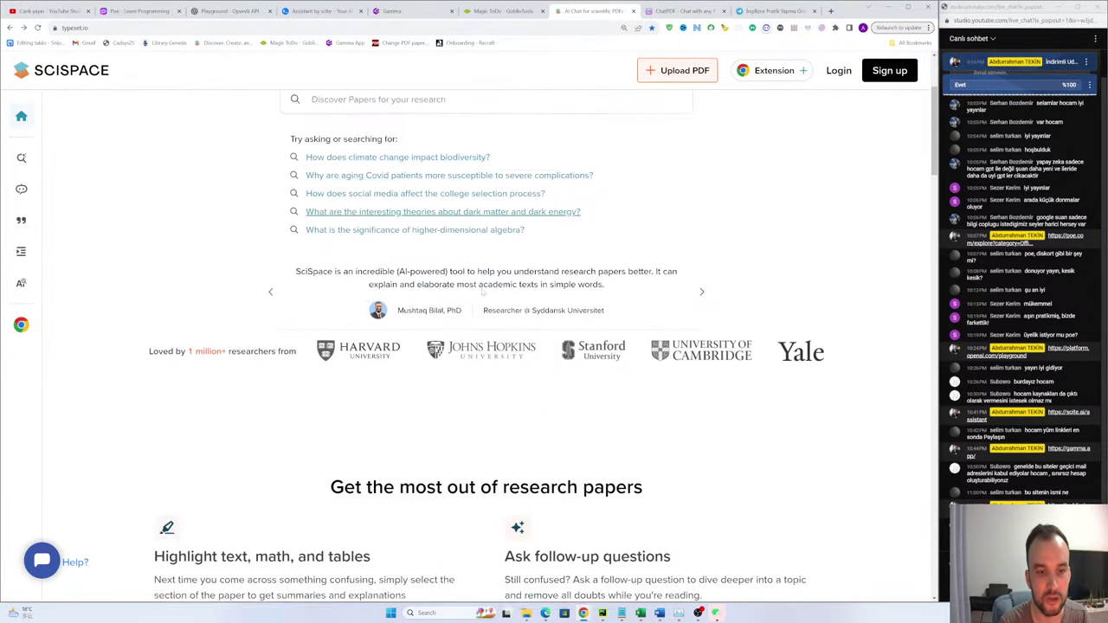
pyautogui.scroll(-6, 482, 292)
pyautogui.scroll(5, 482, 292)
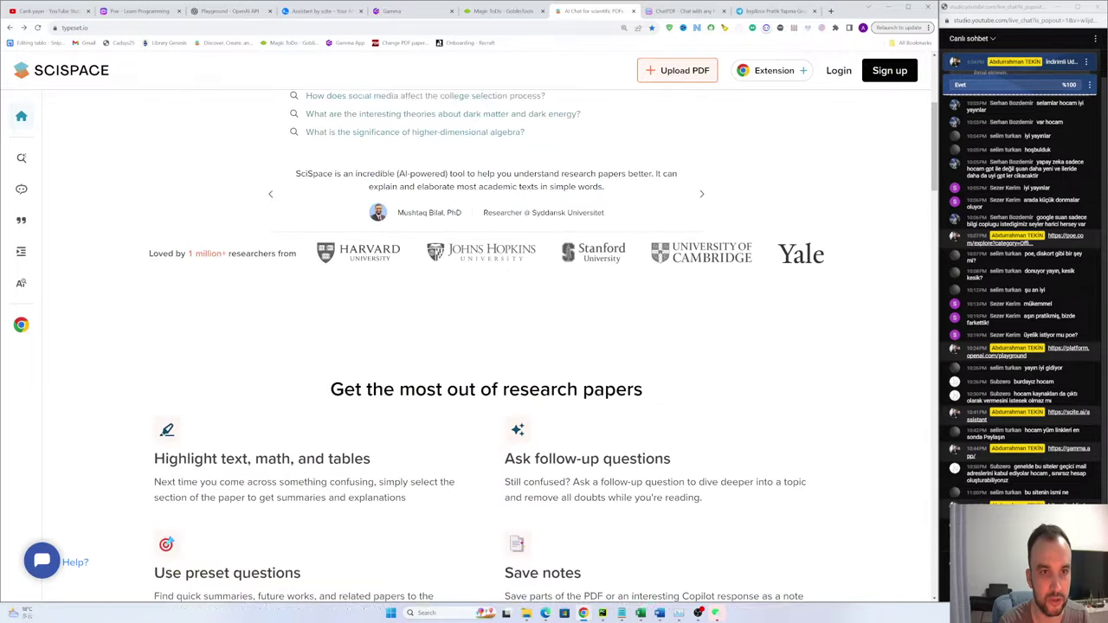
pyautogui.scroll(3, 414, 239)
# Step: Copy the first reference's title in scite Assistant, "Measured Effects of Turbulence on the Loudness and Waveforms of Conventional and Shaped Minimized Sonic Booms"
pyautogui.click(333, 12)
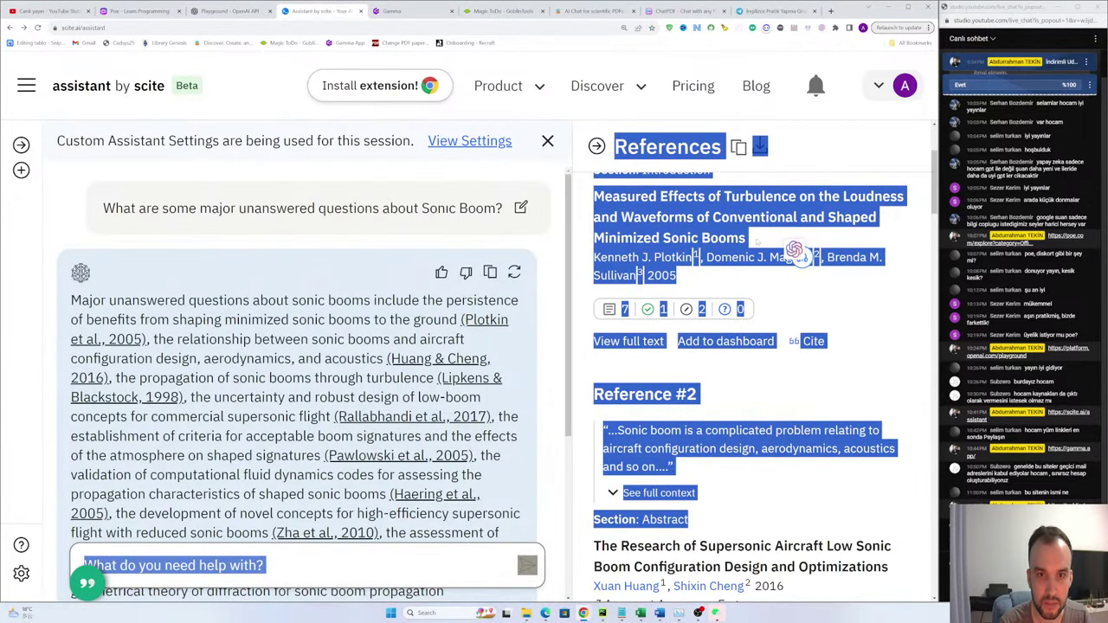
pyautogui.click(794, 248)
pyautogui.scroll(2, 684, 284)
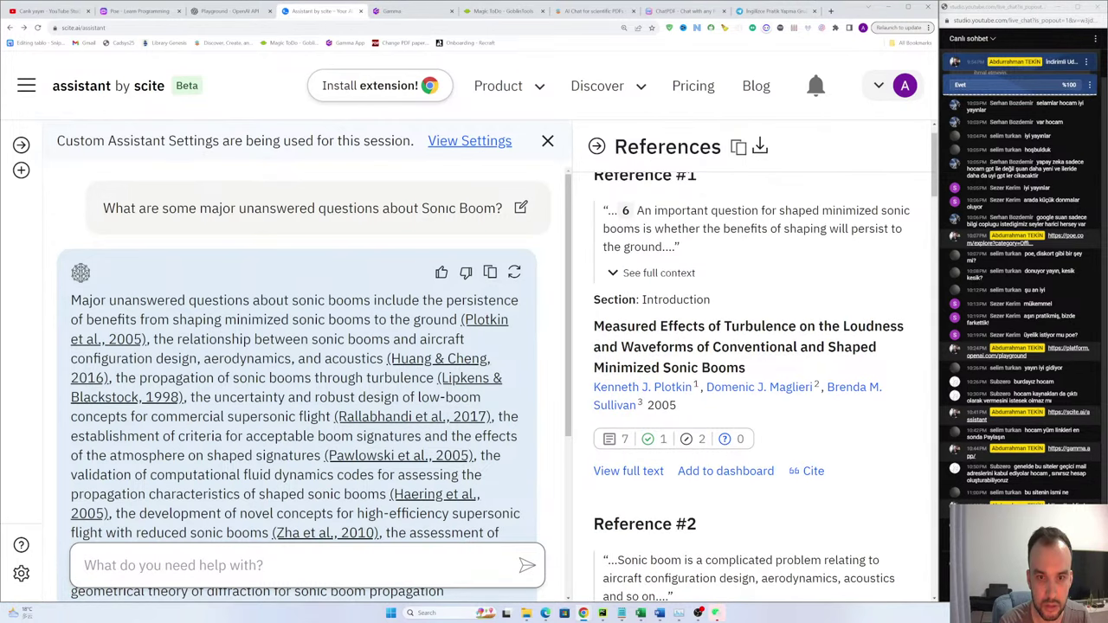
pyautogui.moveTo(597, 325)
pyautogui.mouseDown()
pyautogui.moveTo(742, 363)
pyautogui.moveTo(595, 347)
pyautogui.moveTo(593, 327)
pyautogui.mouseUp()
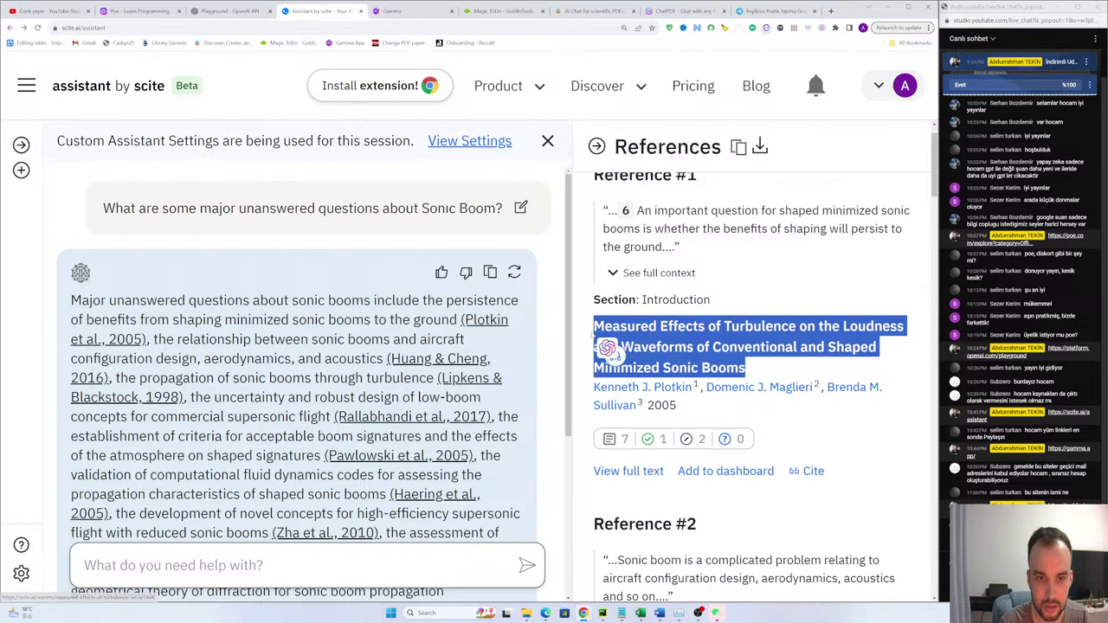
pyautogui.moveTo(487, 320)
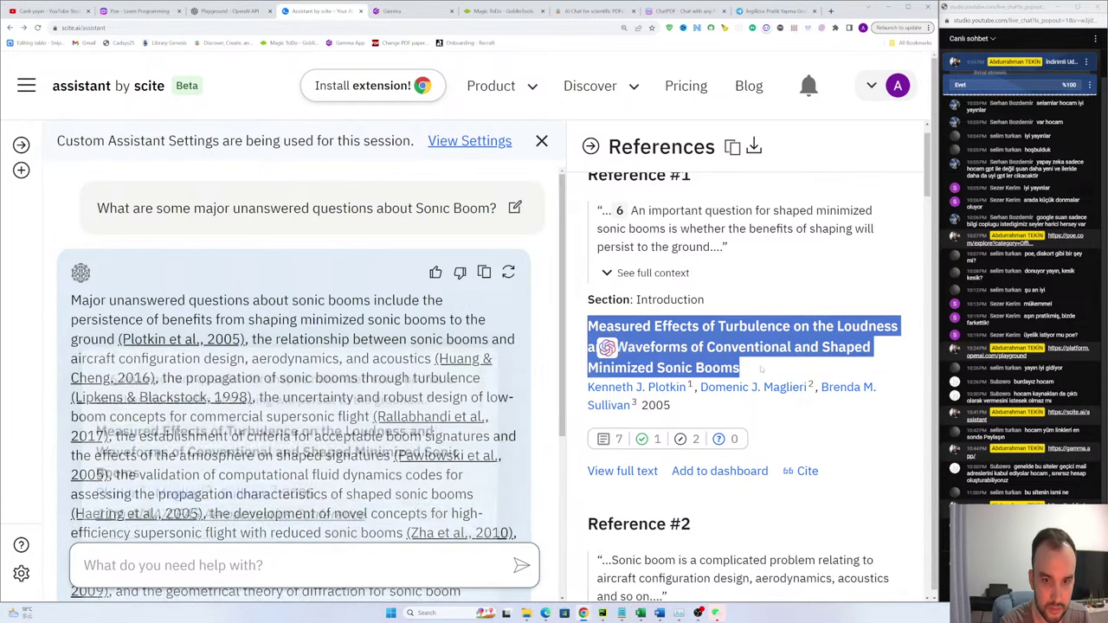
pyautogui.moveTo(762, 370); pyautogui.dragTo(588, 334)
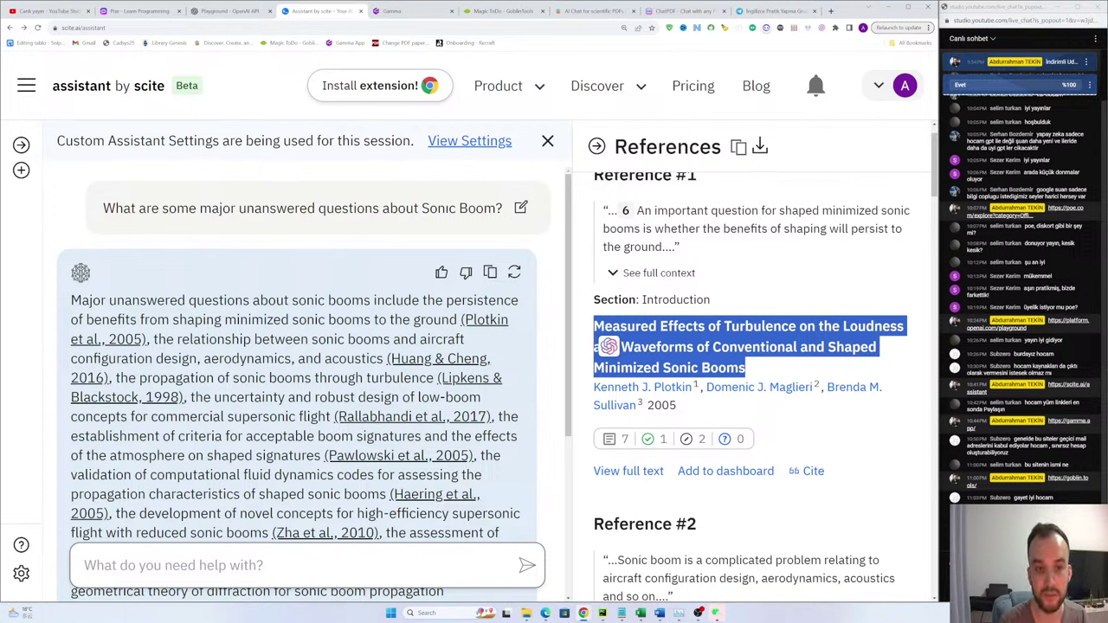
pyautogui.moveTo(763, 370); pyautogui.dragTo(592, 330)
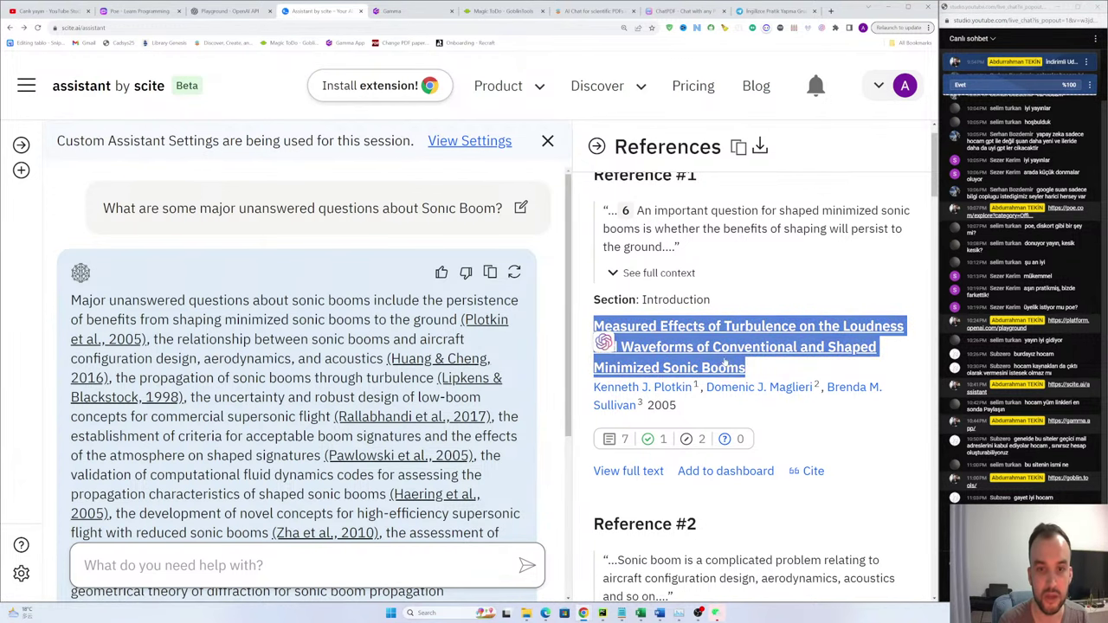
# Step: Search SciSpace papers for "Measured Effects of Turbulence on the Loudness and Waveforms of Conventional and Shaped Minimized Sonic Booms"
pyautogui.click(567, 10)
pyautogui.click(203, 205)
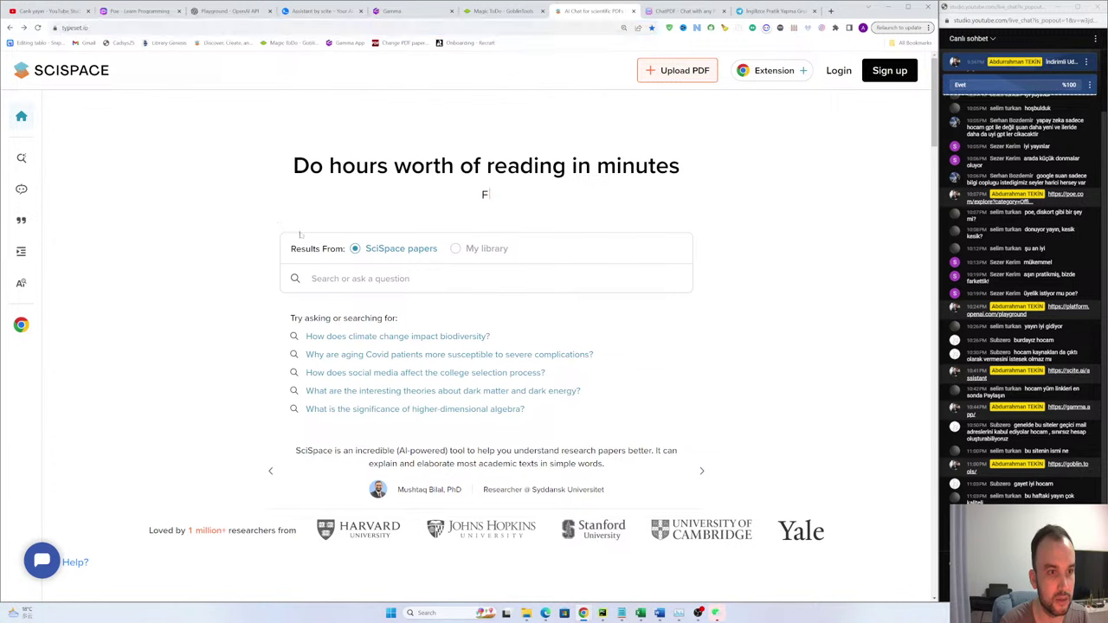
pyautogui.click(485, 278)
pyautogui.hotkey('ctrl', 'v')
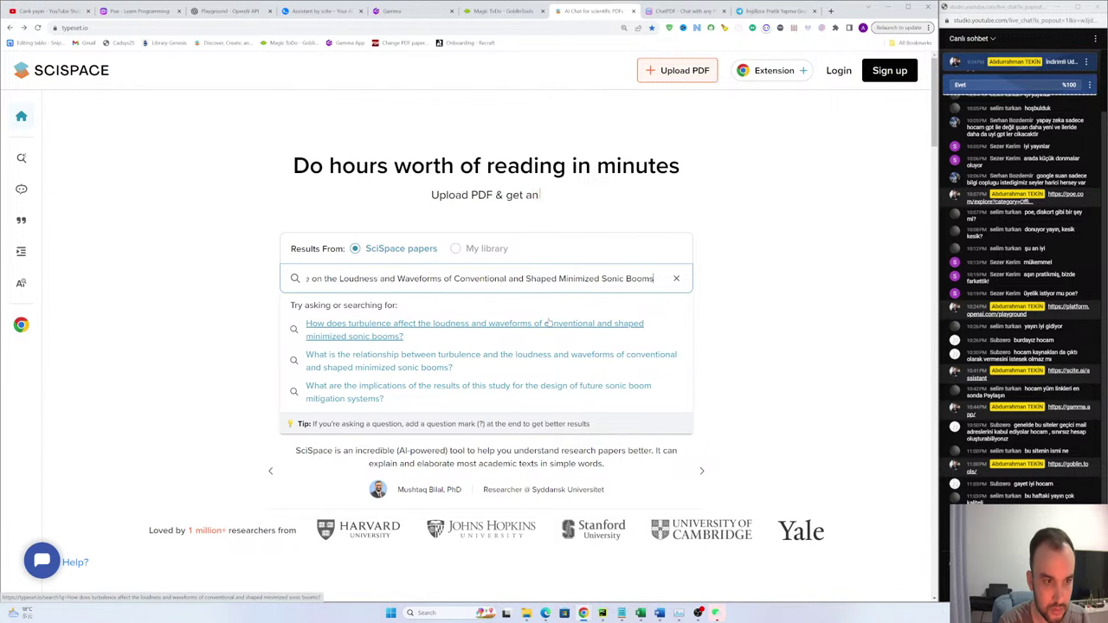
pyautogui.press('Return')
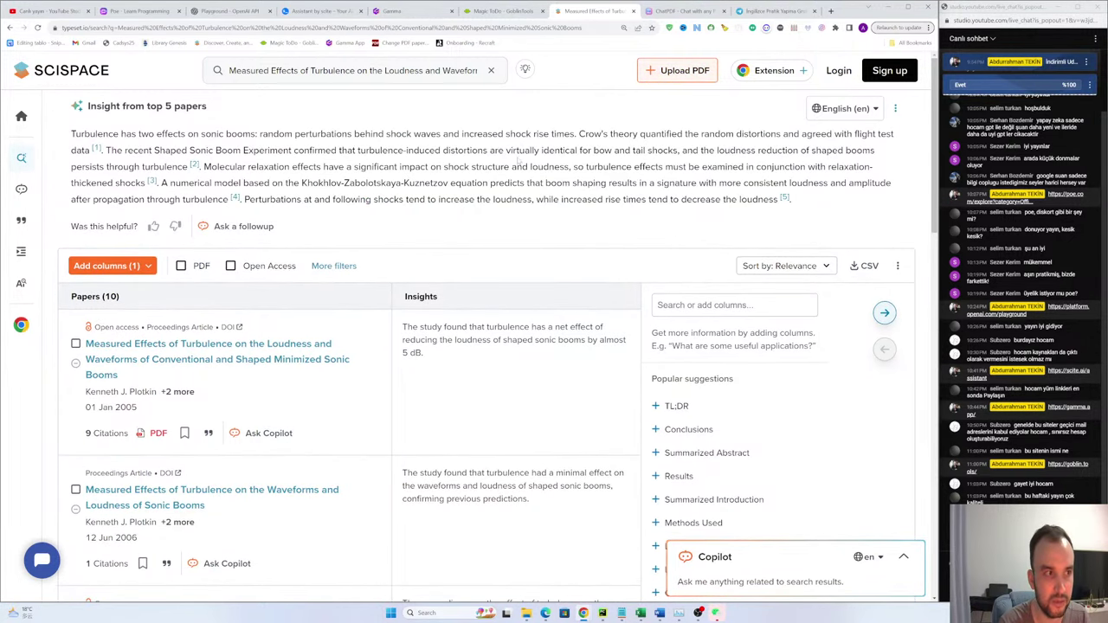
# Step: Open the first paper in the search results and skim its abstract, Copilot questions and PDF pages
pyautogui.scroll(-2, 210, 230)
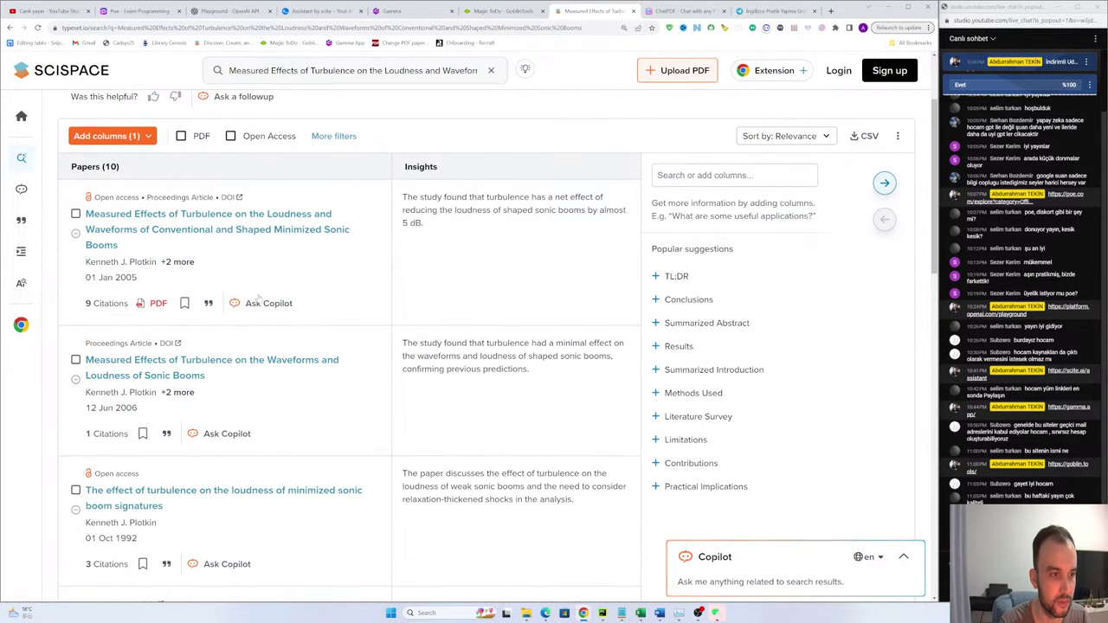
pyautogui.click(207, 230)
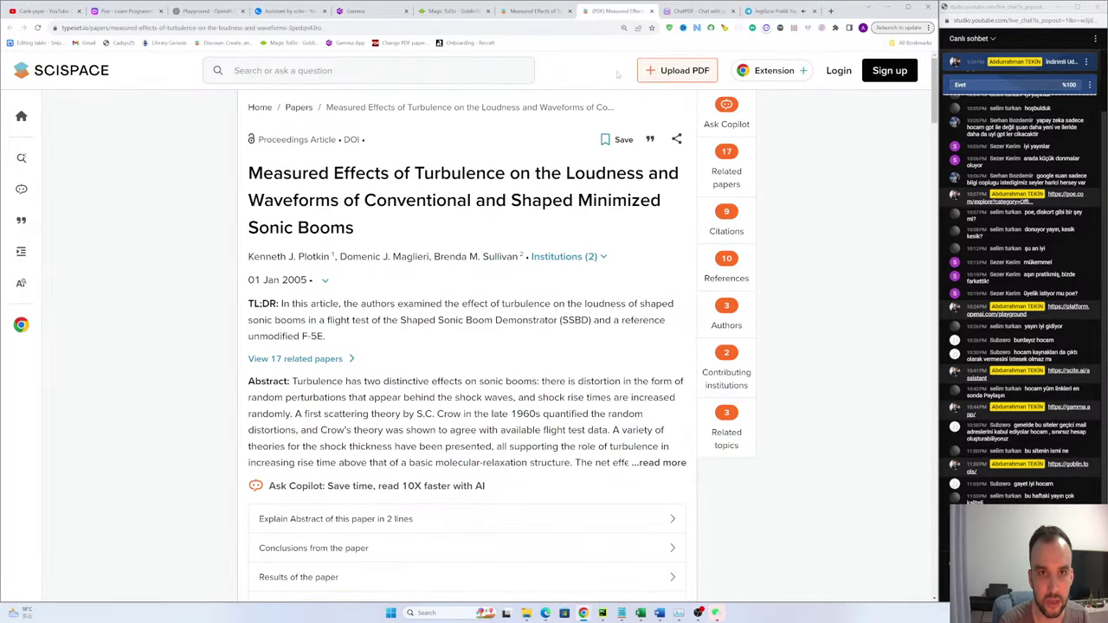
pyautogui.scroll(-3, 433, 277)
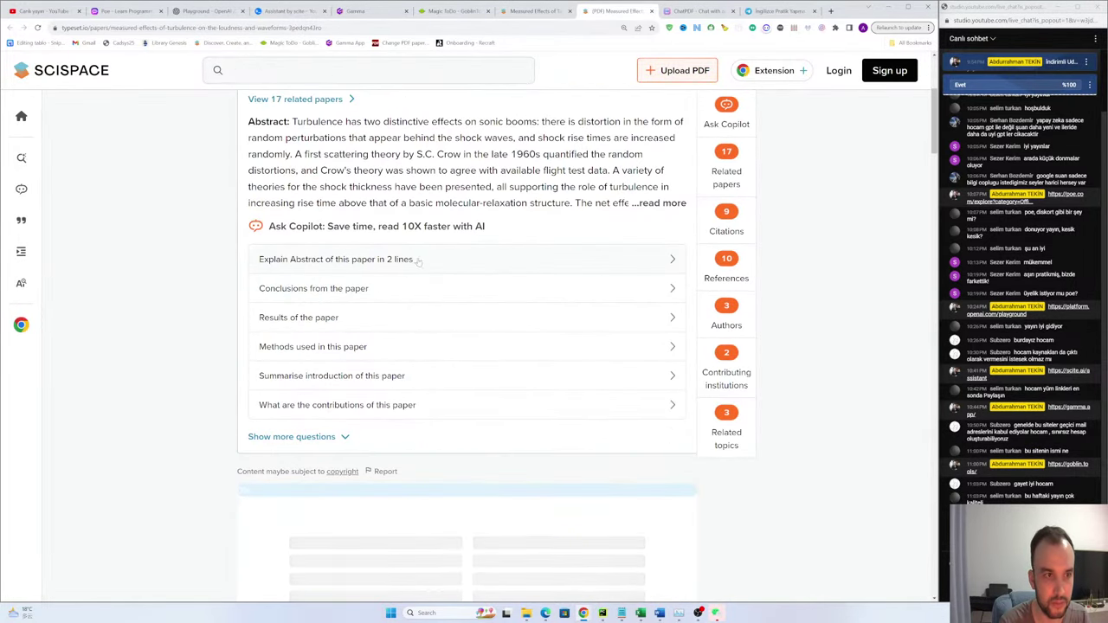
pyautogui.scroll(2, 417, 261)
pyautogui.scroll(1, 417, 261)
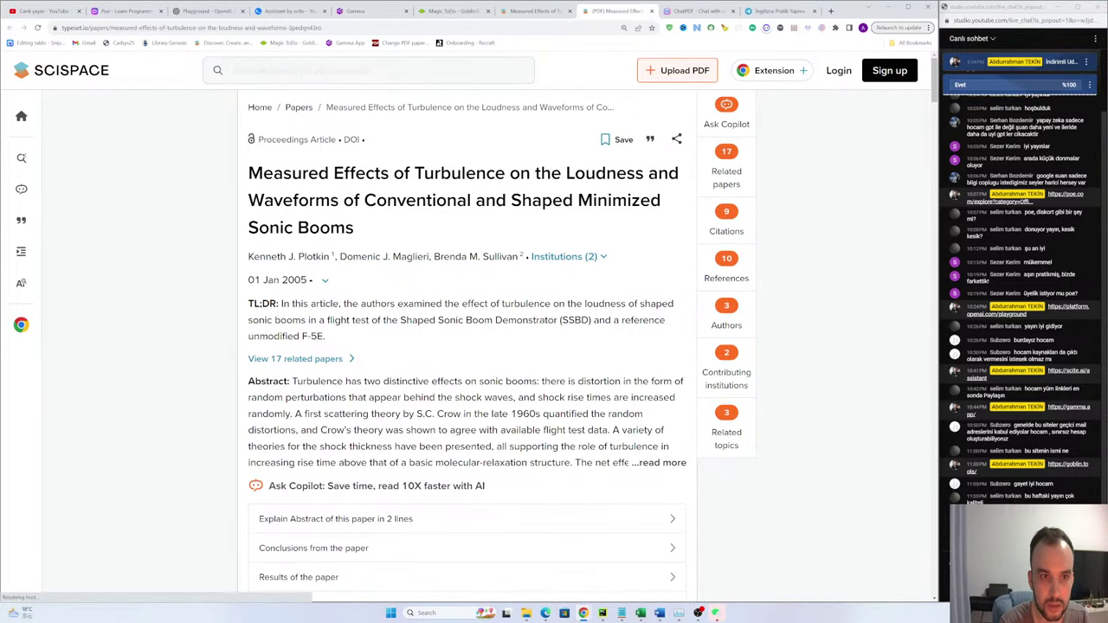
pyautogui.scroll(-6, 514, 248)
pyautogui.scroll(-15, 490, 236)
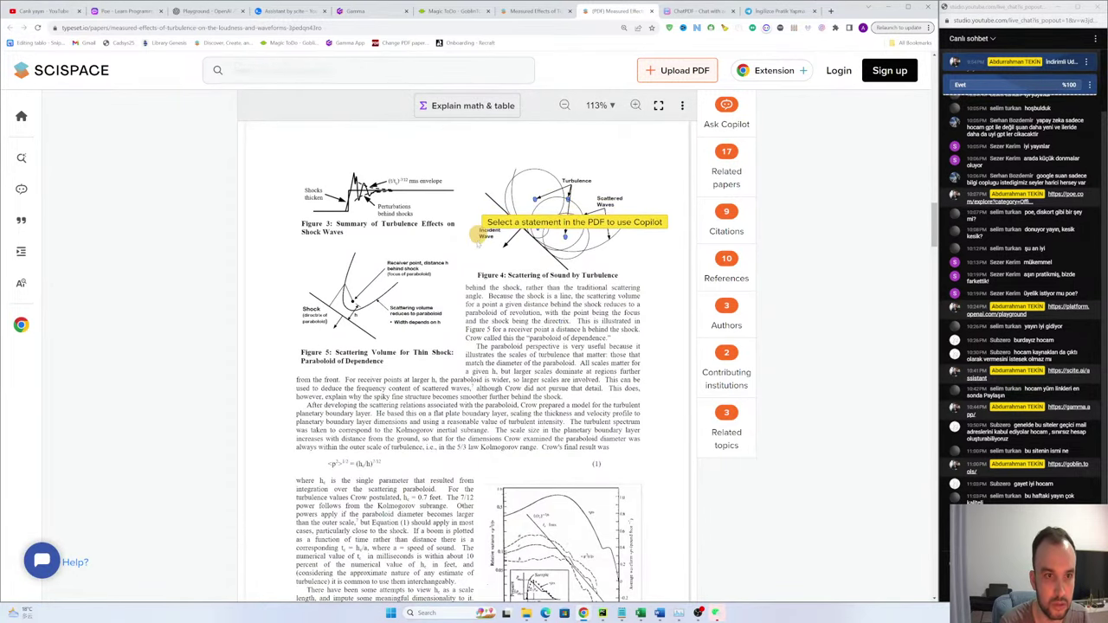
pyautogui.scroll(-8, 486, 237)
pyautogui.scroll(5, 476, 223)
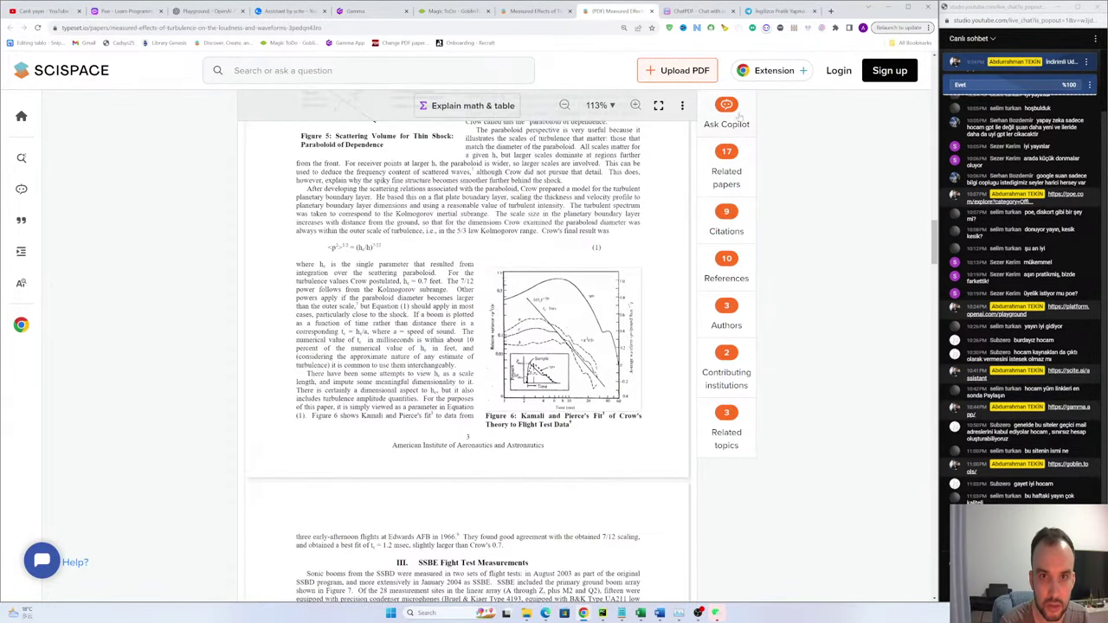
# Step: Open Copilot beside the paper and try to select a passage on page 3 of the PDF
pyautogui.click(726, 108)
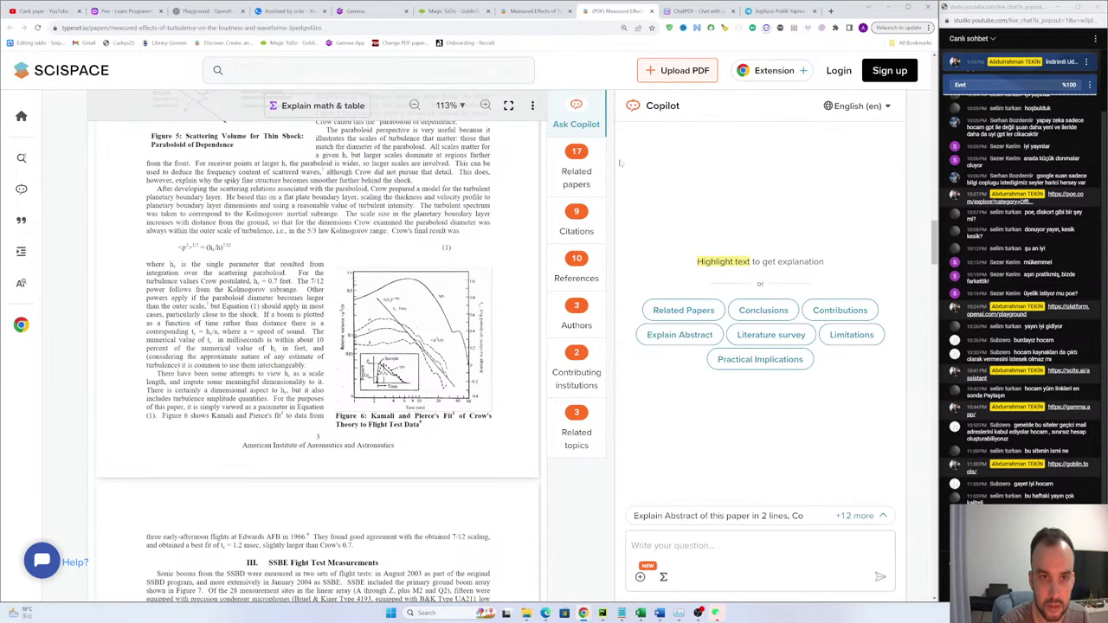
pyautogui.scroll(3, 400, 264)
pyautogui.scroll(10, 398, 267)
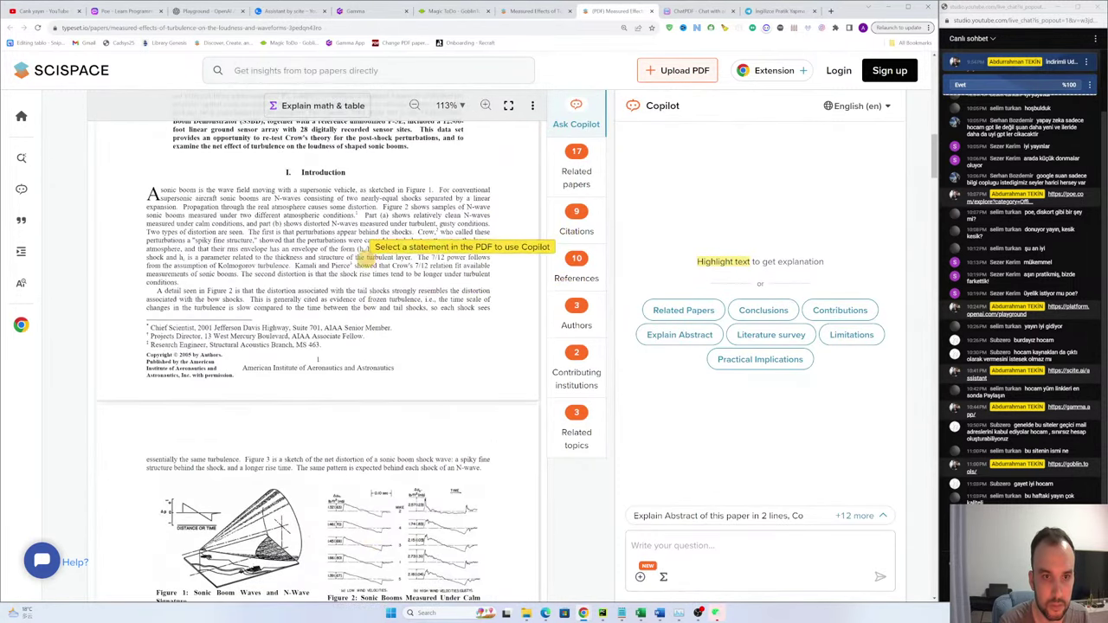
pyautogui.scroll(-15, 332, 248)
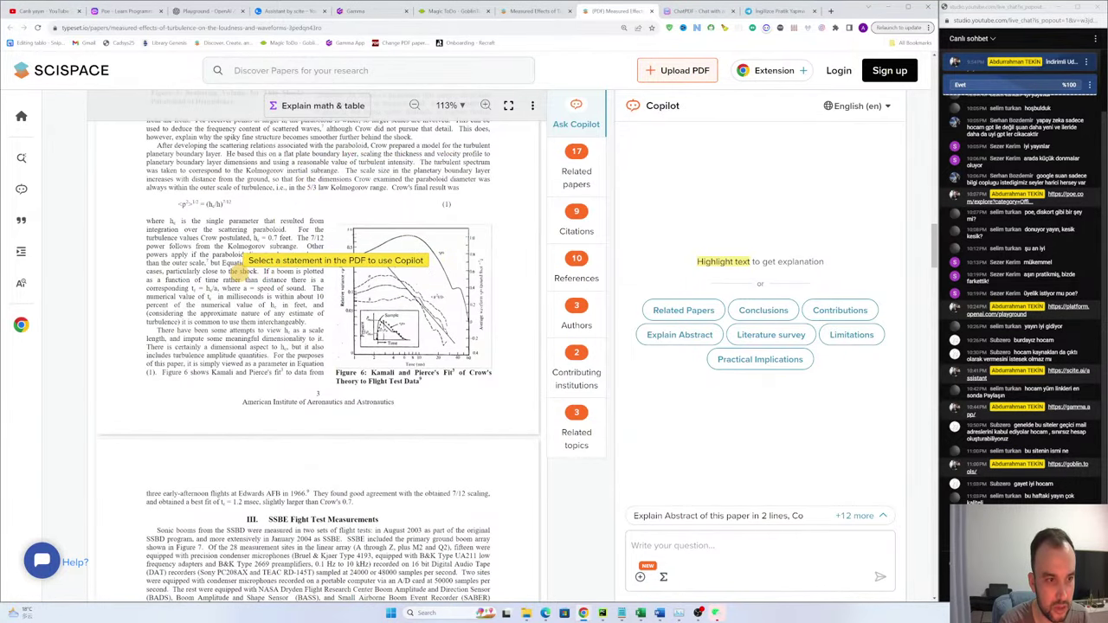
pyautogui.moveTo(242, 271); pyautogui.dragTo(286, 280)
pyautogui.scroll(3, 318, 346)
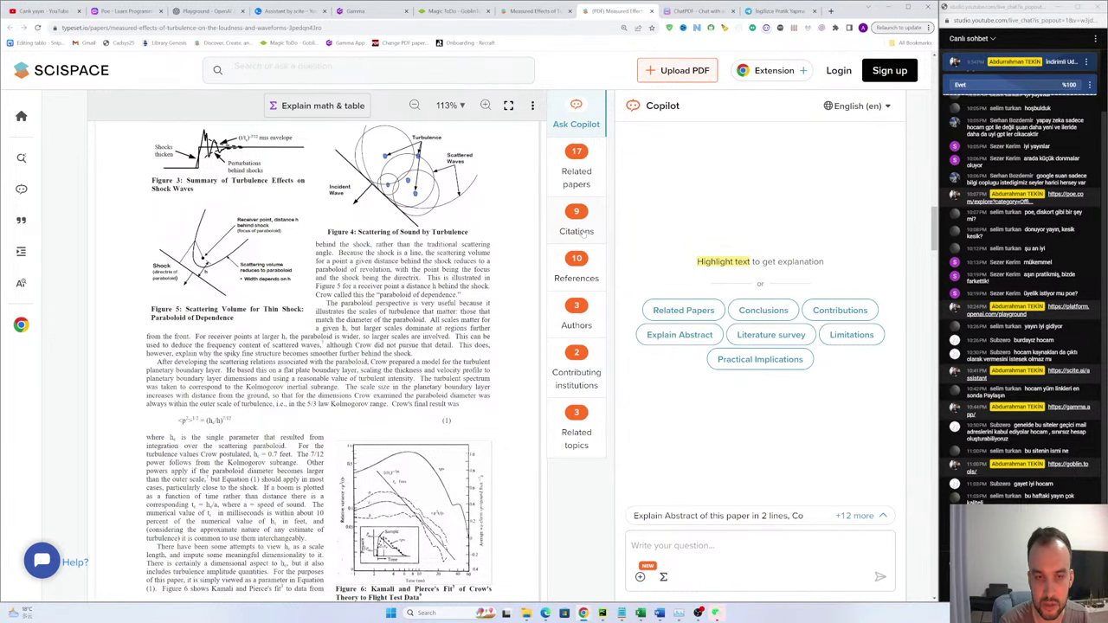
# Step: View the paper's citations and its related papers, and briefly highlight the paper's title
pyautogui.click(576, 229)
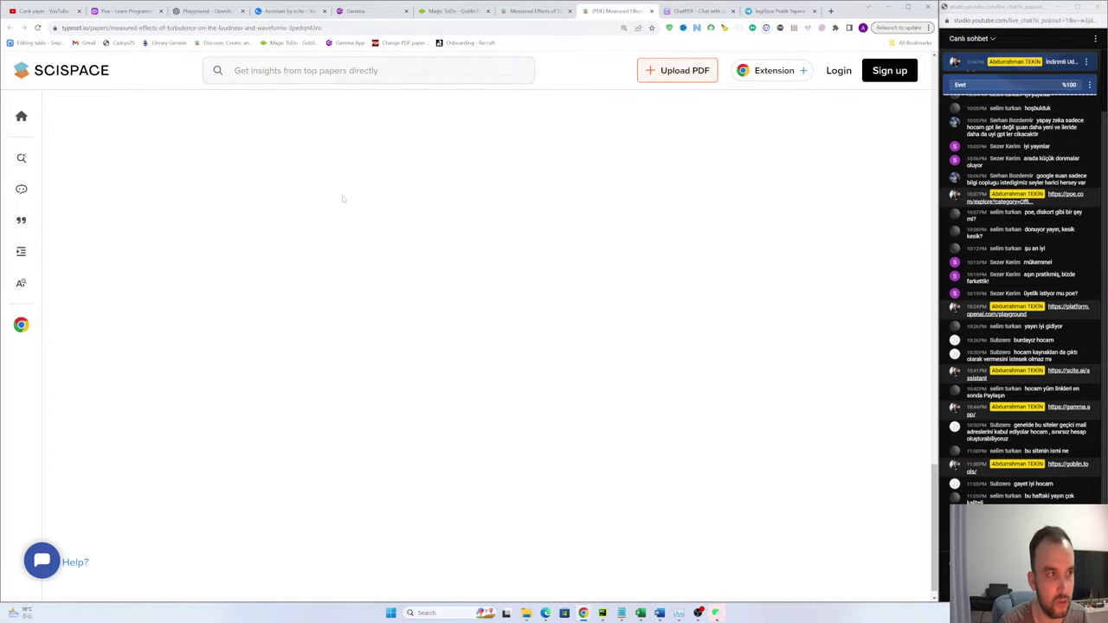
pyautogui.scroll(10, 363, 230)
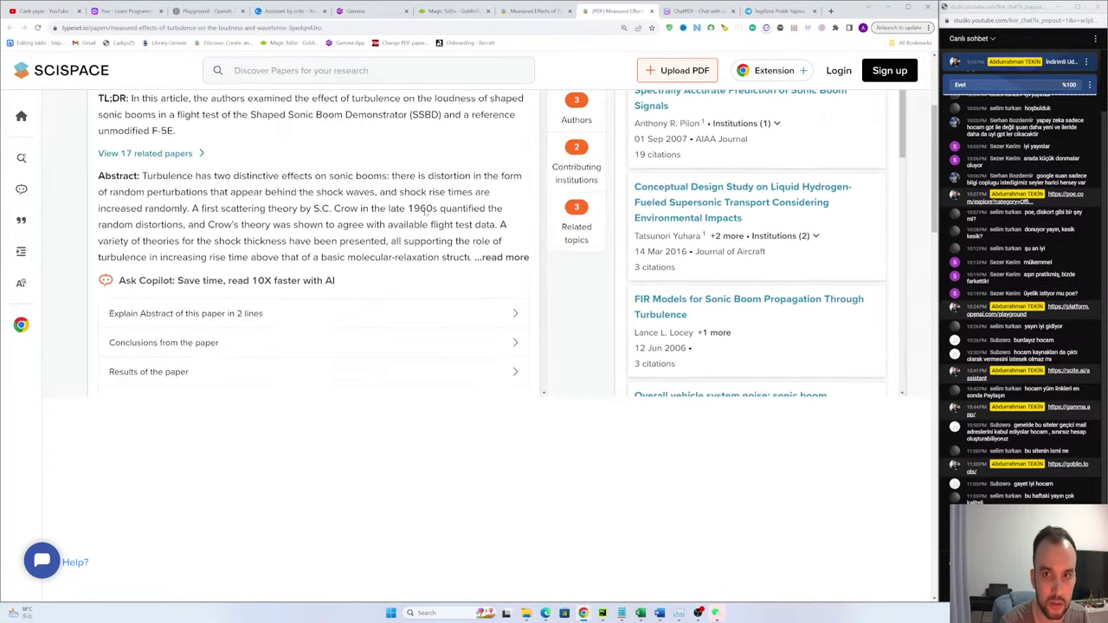
pyautogui.scroll(3, 425, 212)
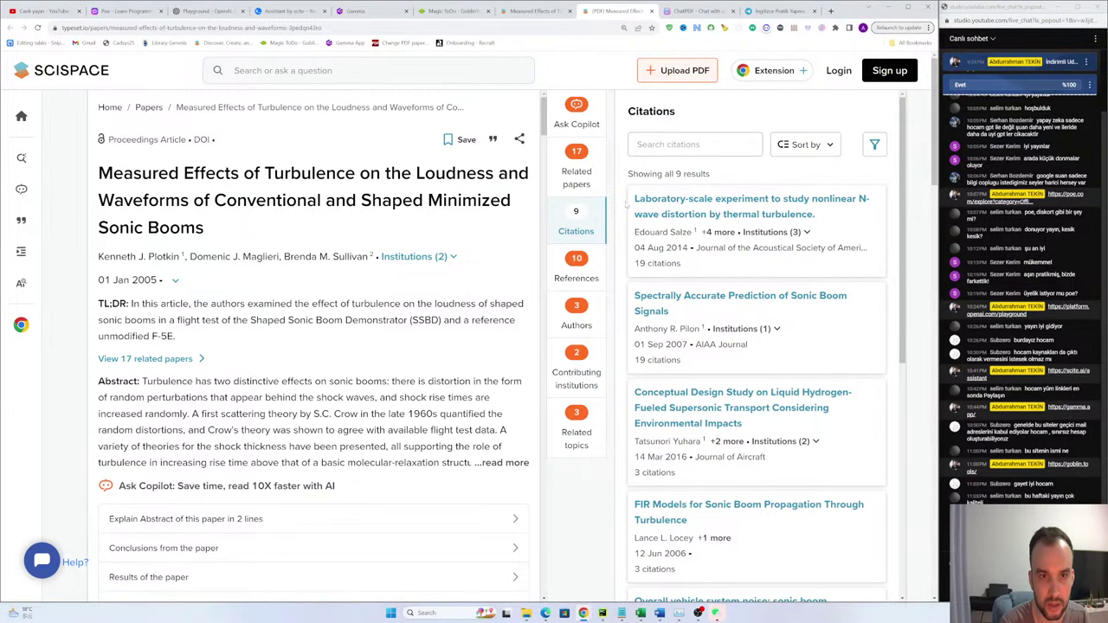
pyautogui.click(577, 173)
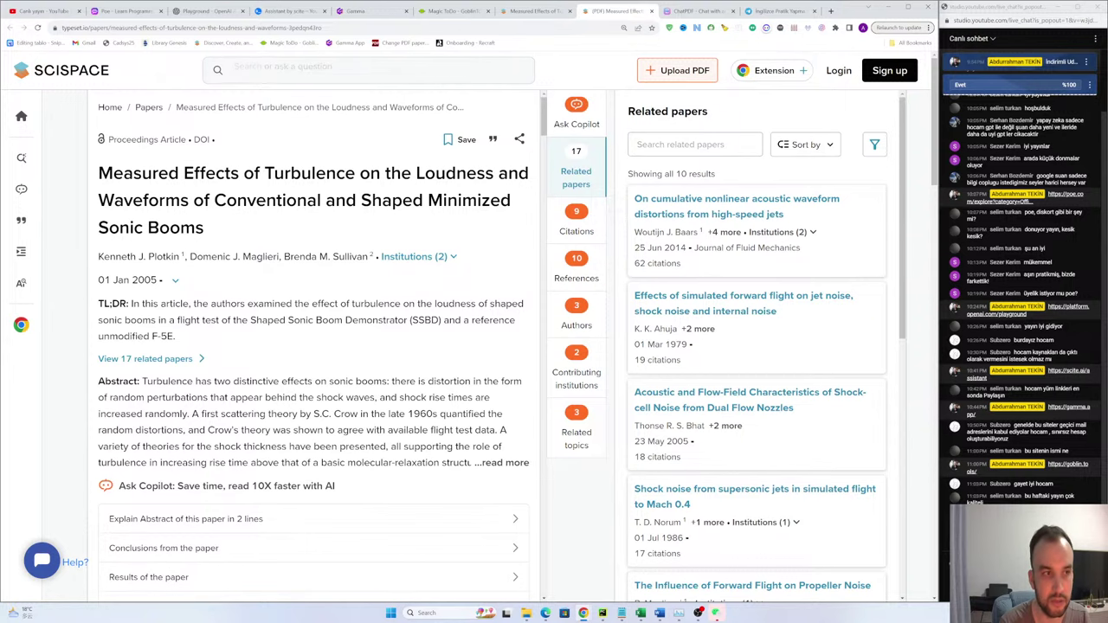
pyautogui.moveTo(99, 172); pyautogui.dragTo(206, 230)
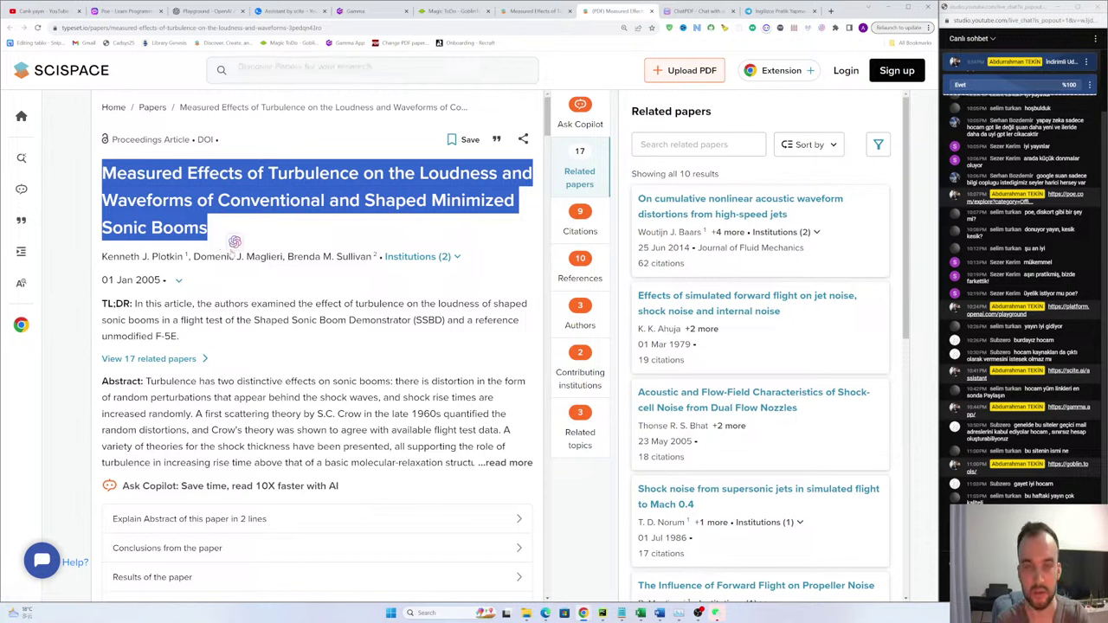
pyautogui.click(291, 234)
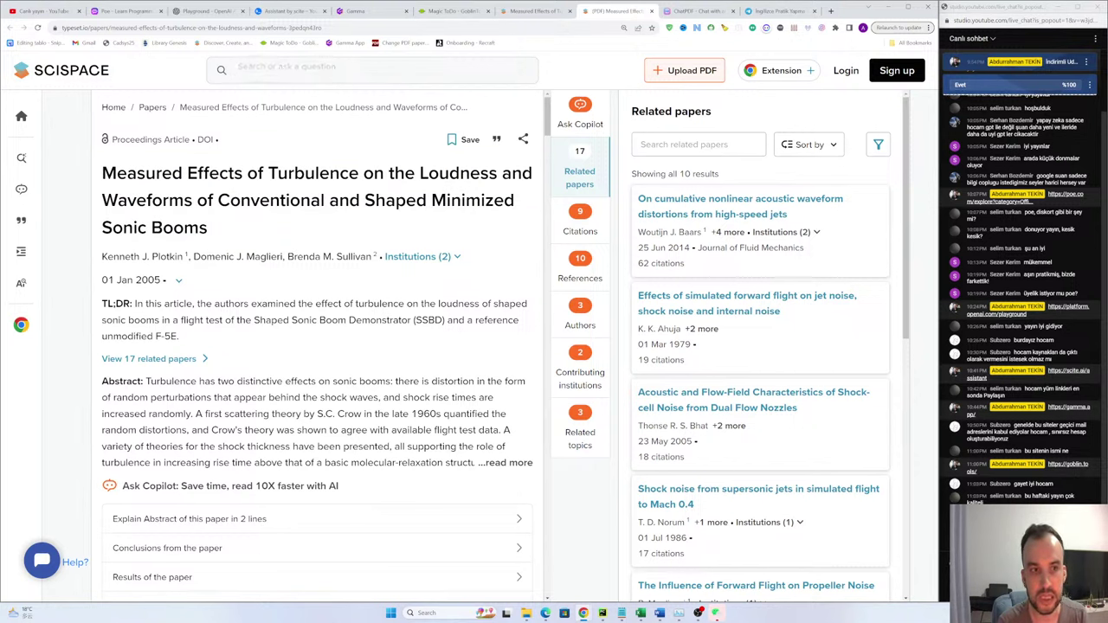
# Step: Highlight the sonic boom paper's title and look through its list of related papers
pyautogui.moveTo(207, 229); pyautogui.dragTo(118, 176)
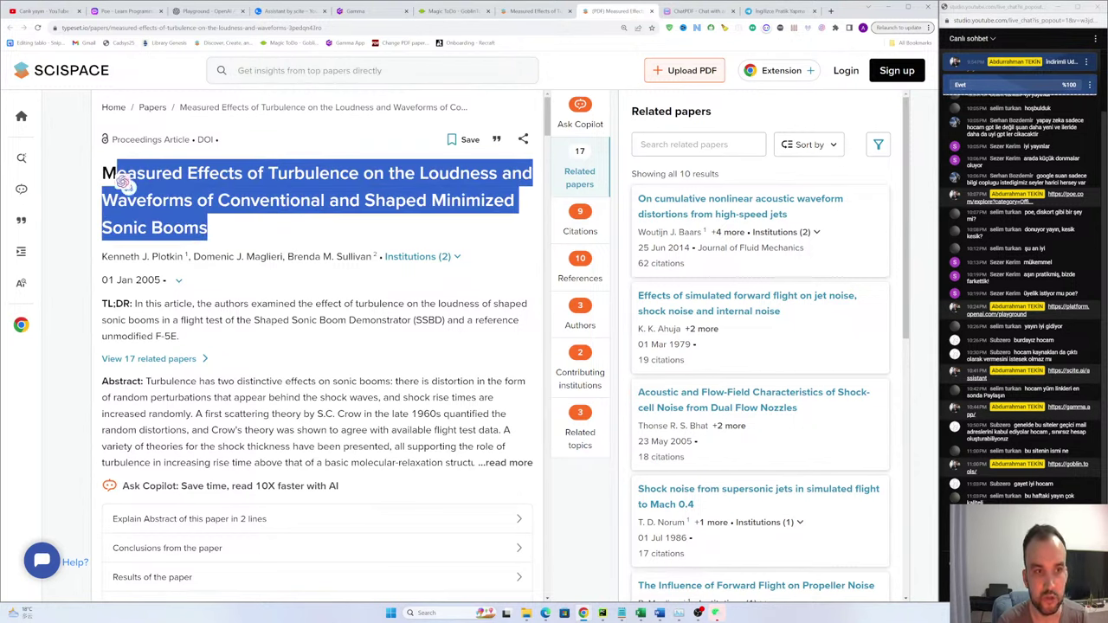
pyautogui.click(235, 225)
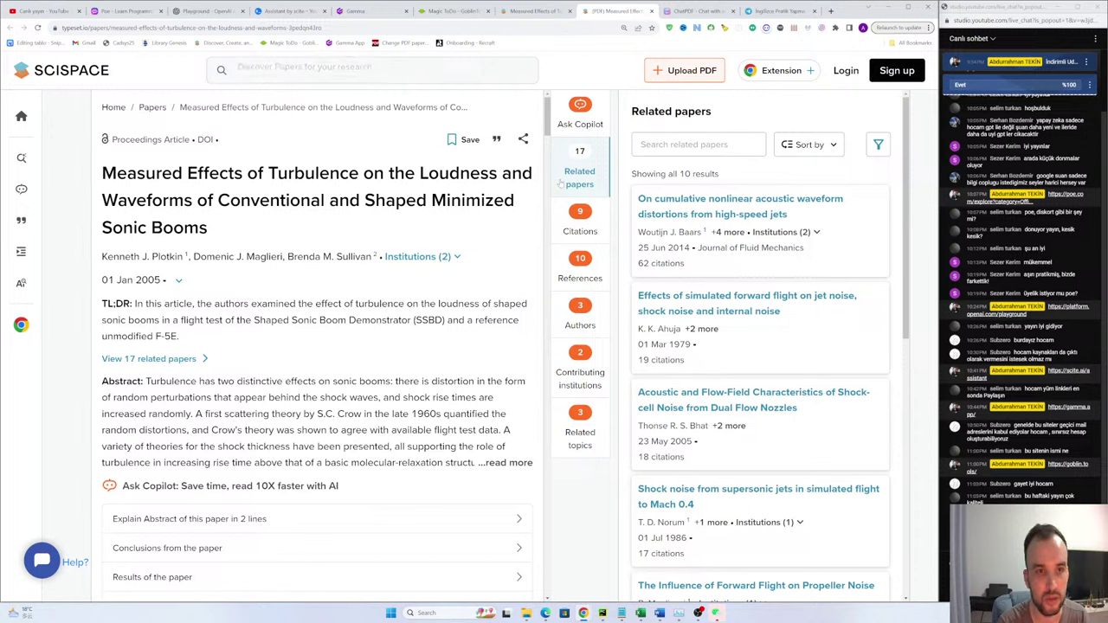
pyautogui.scroll(-5, 706, 268)
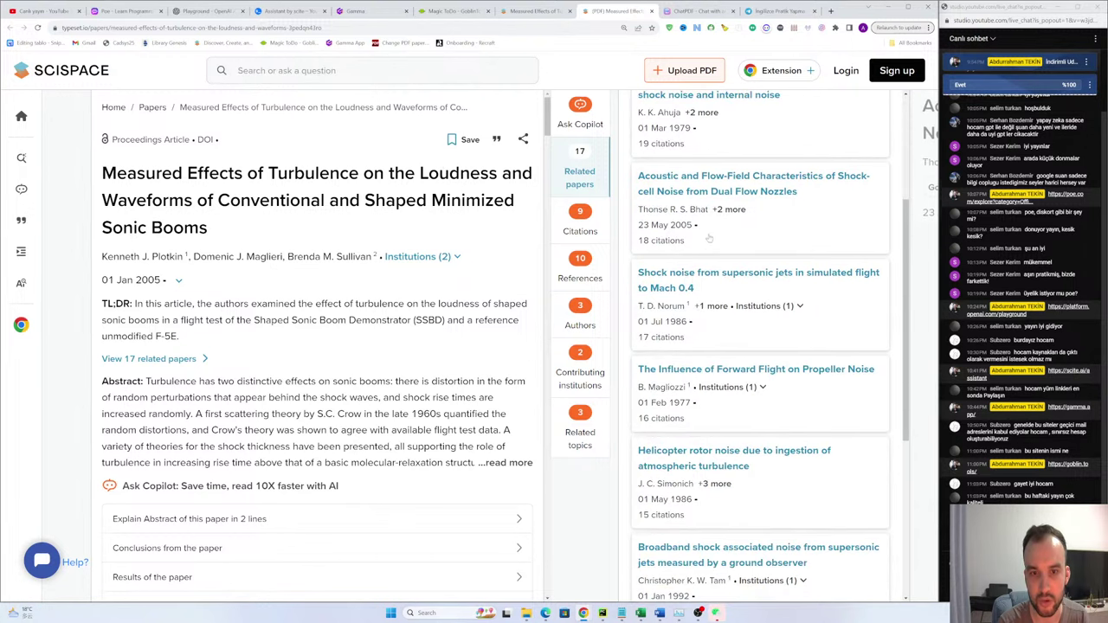
pyautogui.scroll(-1, 705, 268)
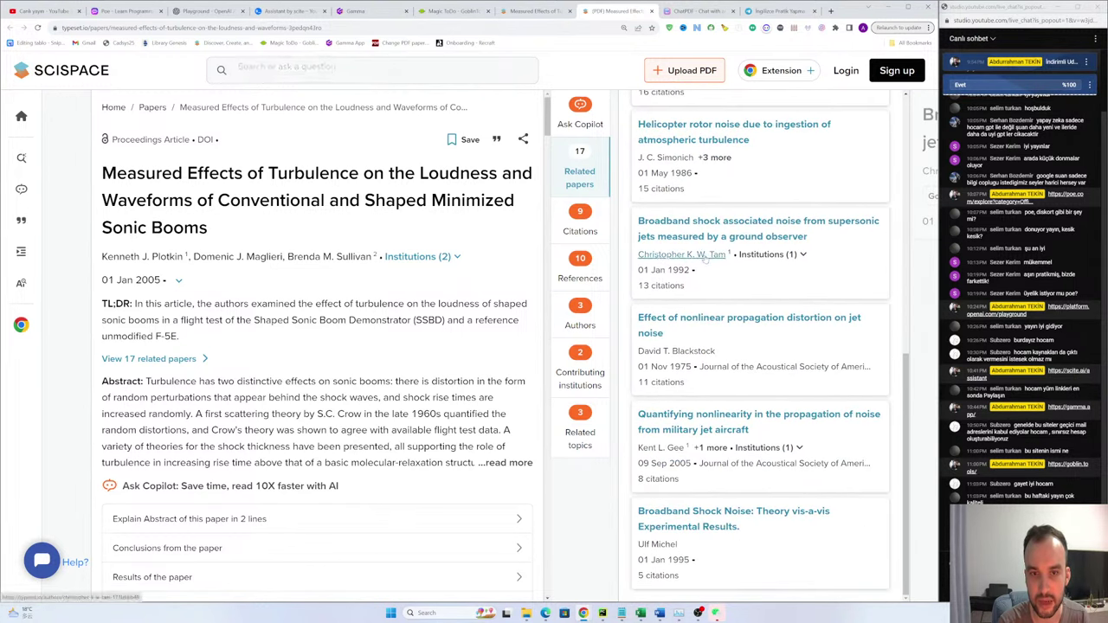
pyautogui.scroll(4, 795, 251)
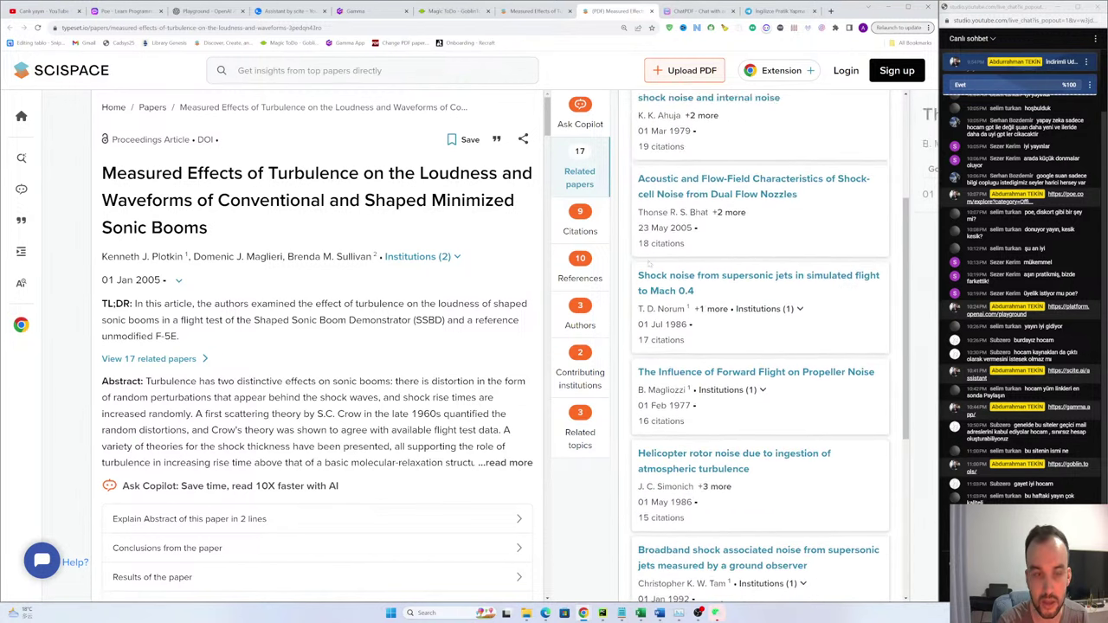
pyautogui.scroll(2, 760, 346)
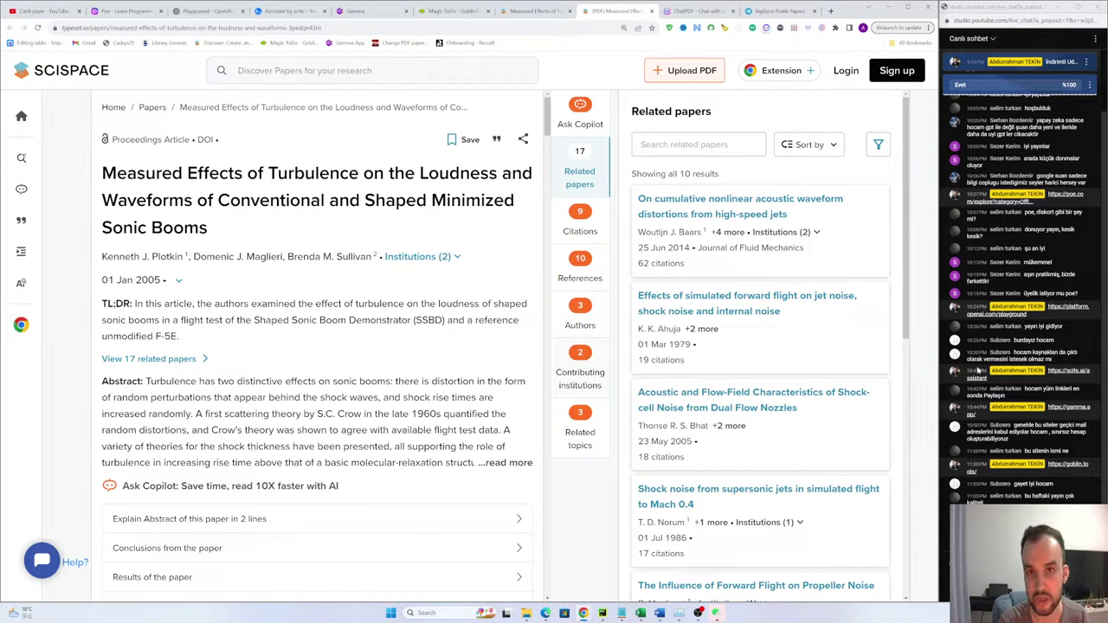
# Step: Show the paper's authors and open the first listed author's profile in a new browser tab
pyautogui.click(580, 325)
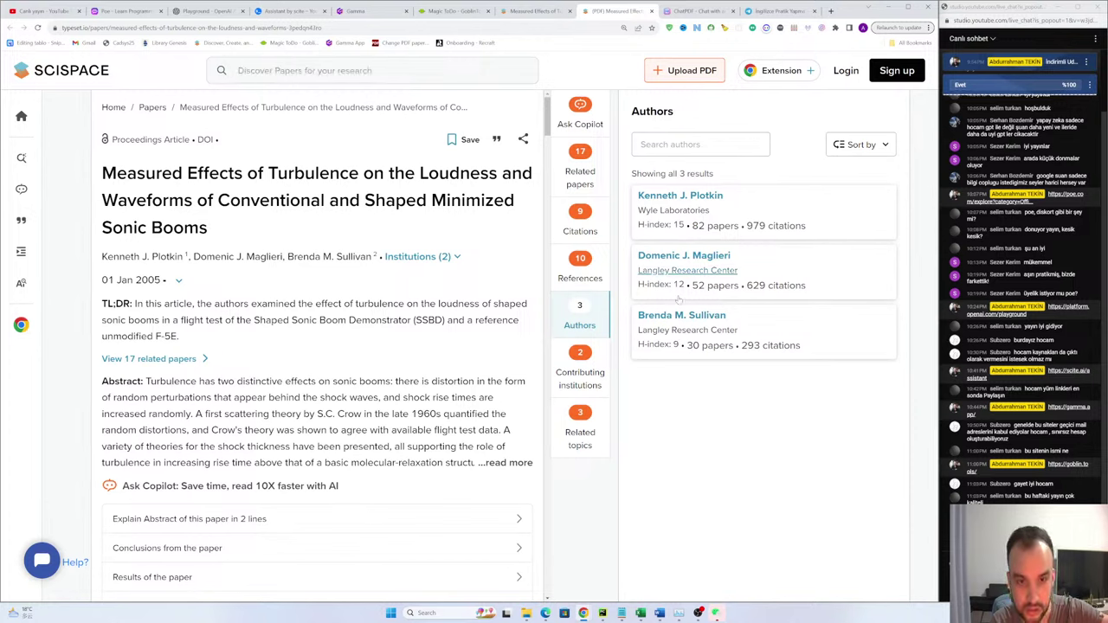
pyautogui.middleClick(685, 197)
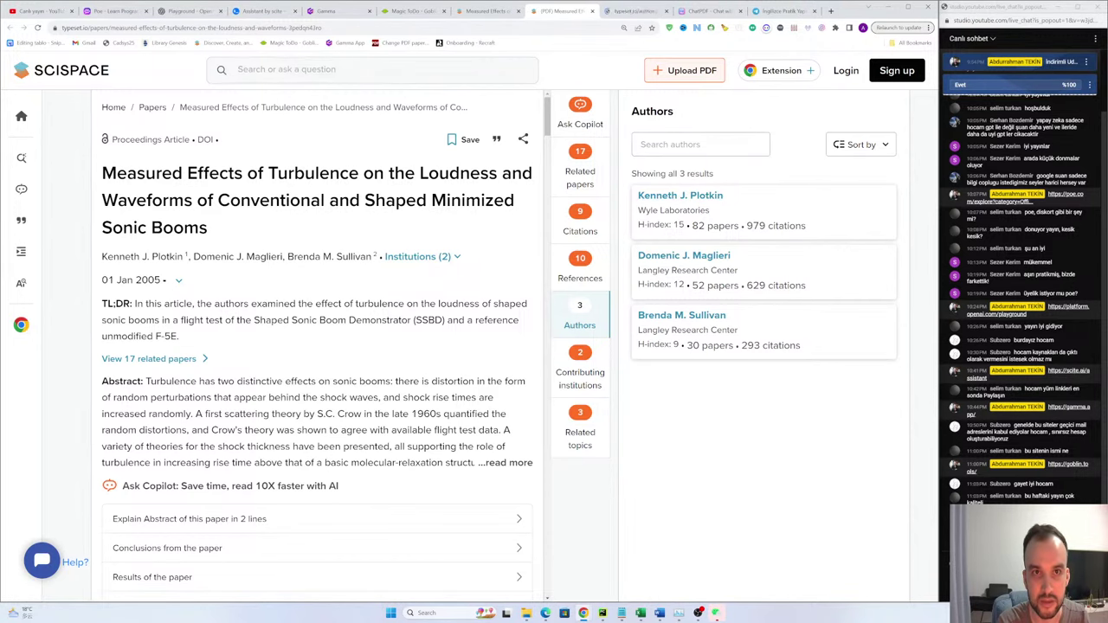
pyautogui.hotkey('ctrl', 'Tab')
# Step: Examine the author's yearly publication overview and the start of the papers list on the profile
pyautogui.scroll(-3, 202, 319)
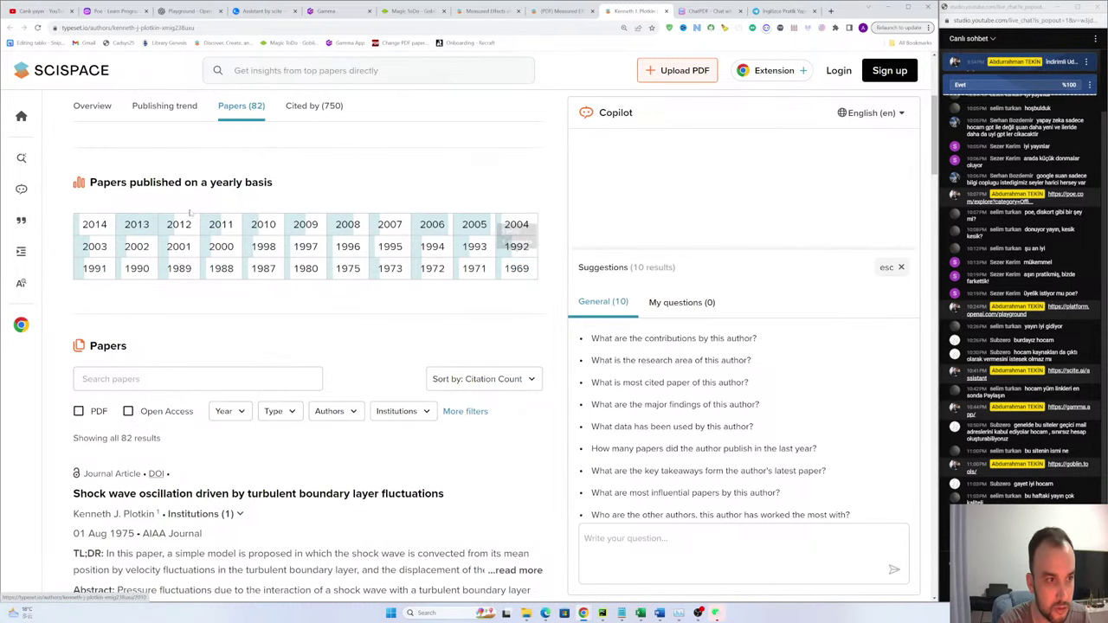
pyautogui.scroll(-2, 519, 271)
pyautogui.scroll(3, 497, 273)
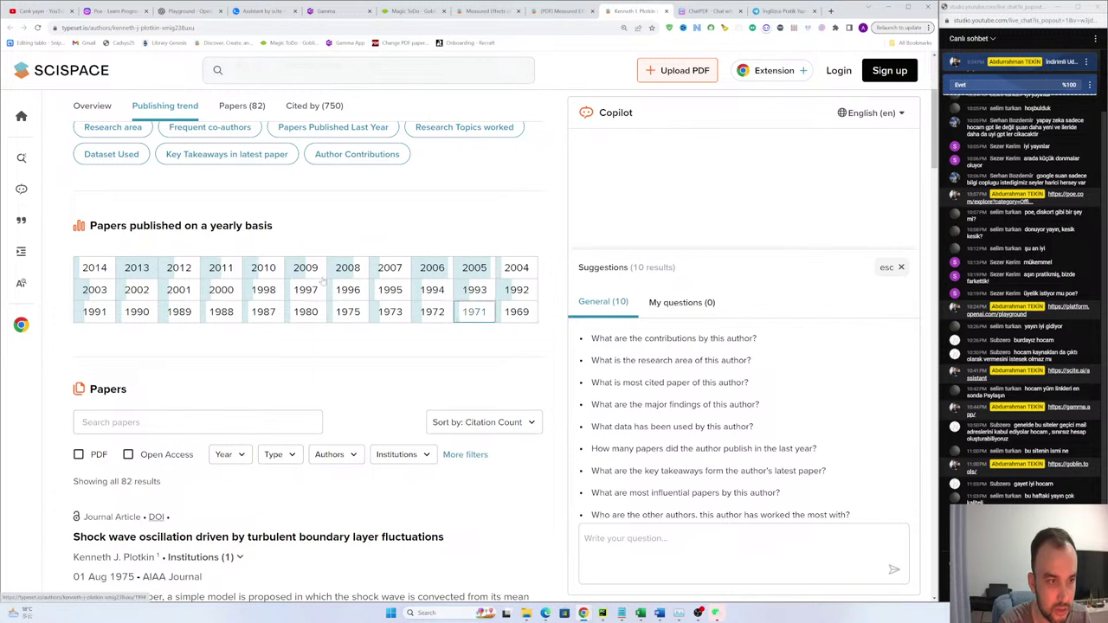
pyautogui.scroll(-2, 396, 264)
pyautogui.scroll(1, 416, 266)
pyautogui.scroll(1, 415, 266)
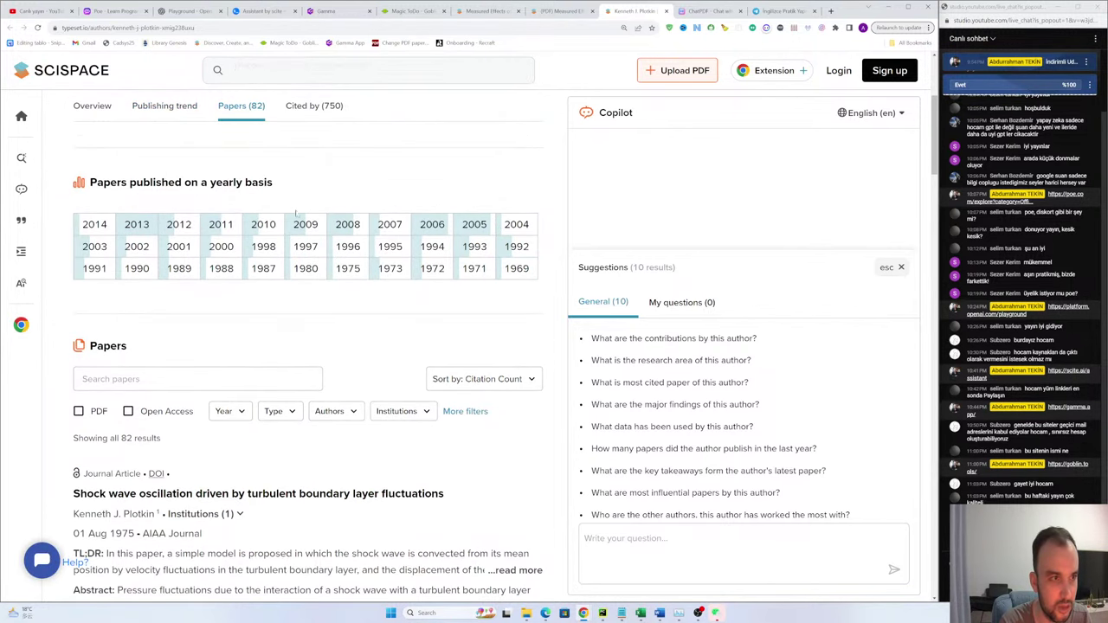
pyautogui.scroll(2, 301, 208)
pyautogui.scroll(2, 304, 230)
# Step: Look through the author's papers and the works that cite them, and return to the profile overview
pyautogui.scroll(-10, 304, 235)
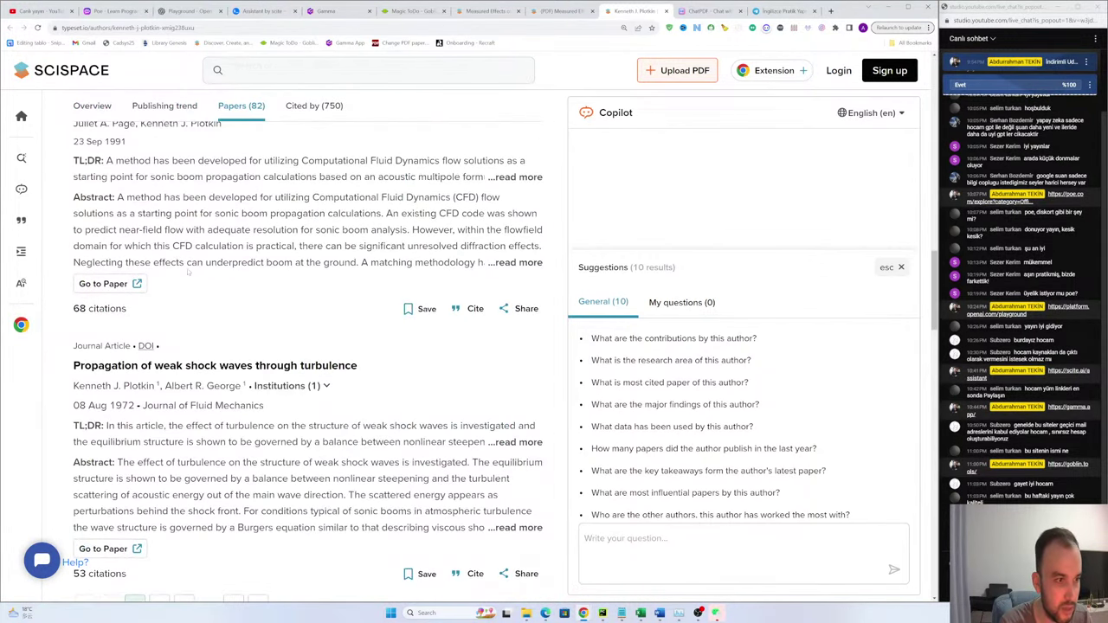
pyautogui.scroll(-2, 304, 346)
pyautogui.scroll(-6, 202, 199)
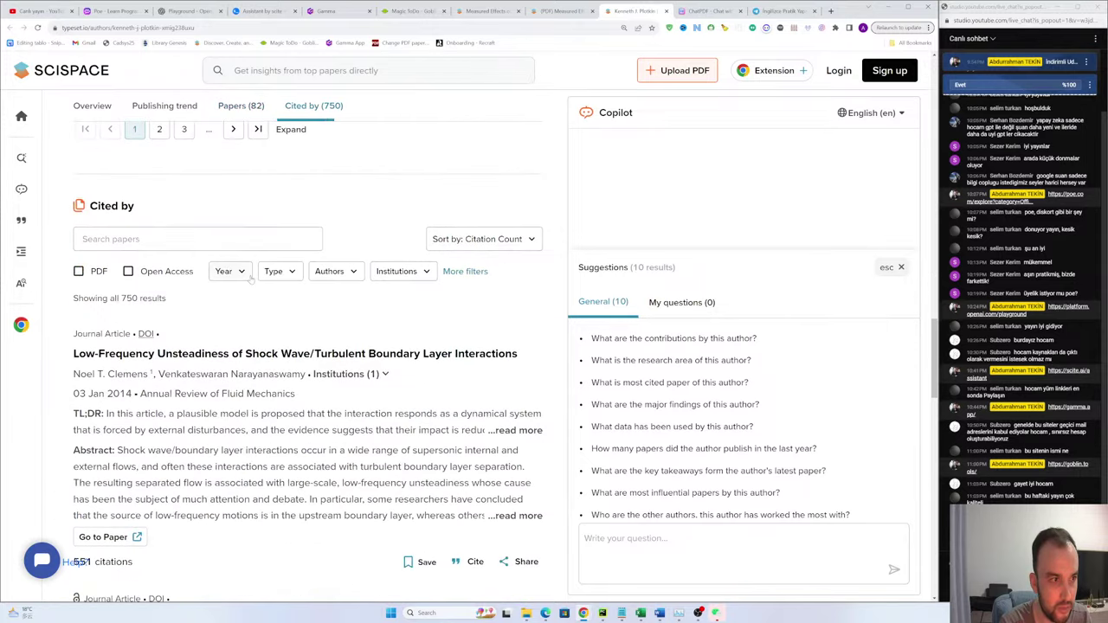
pyautogui.scroll(2, 181, 293)
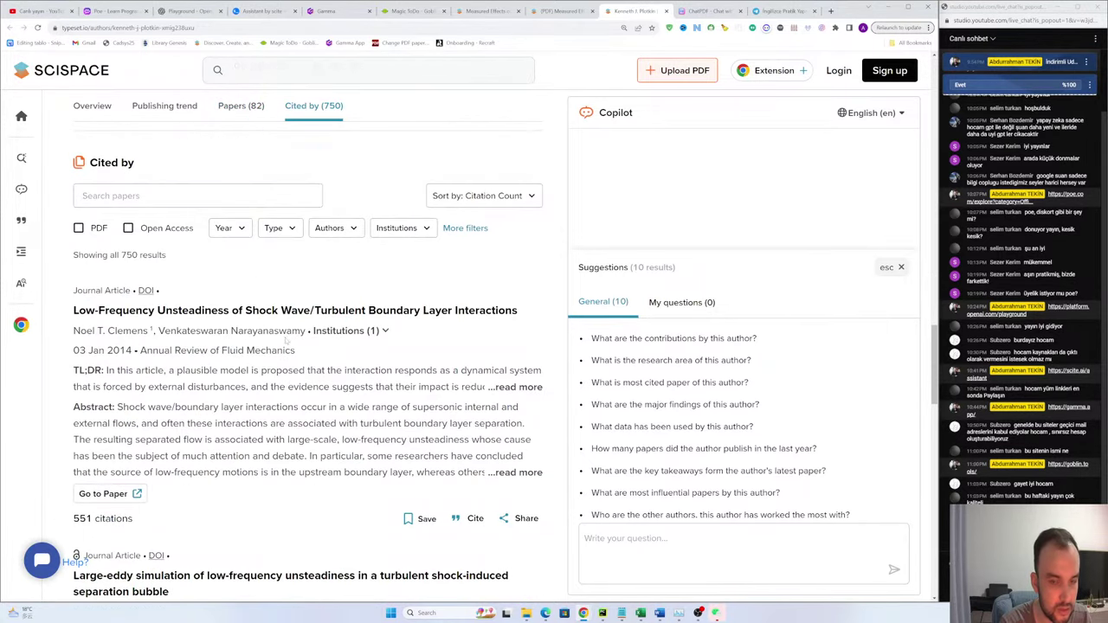
pyautogui.scroll(-1, 397, 349)
pyautogui.scroll(2, 663, 332)
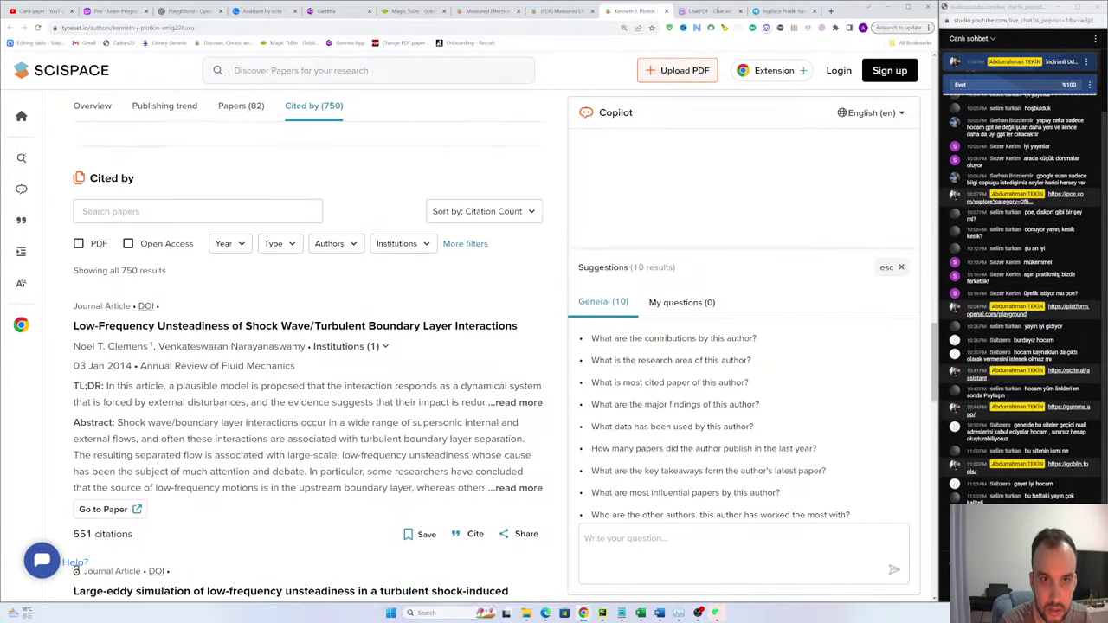
pyautogui.scroll(6, 625, 189)
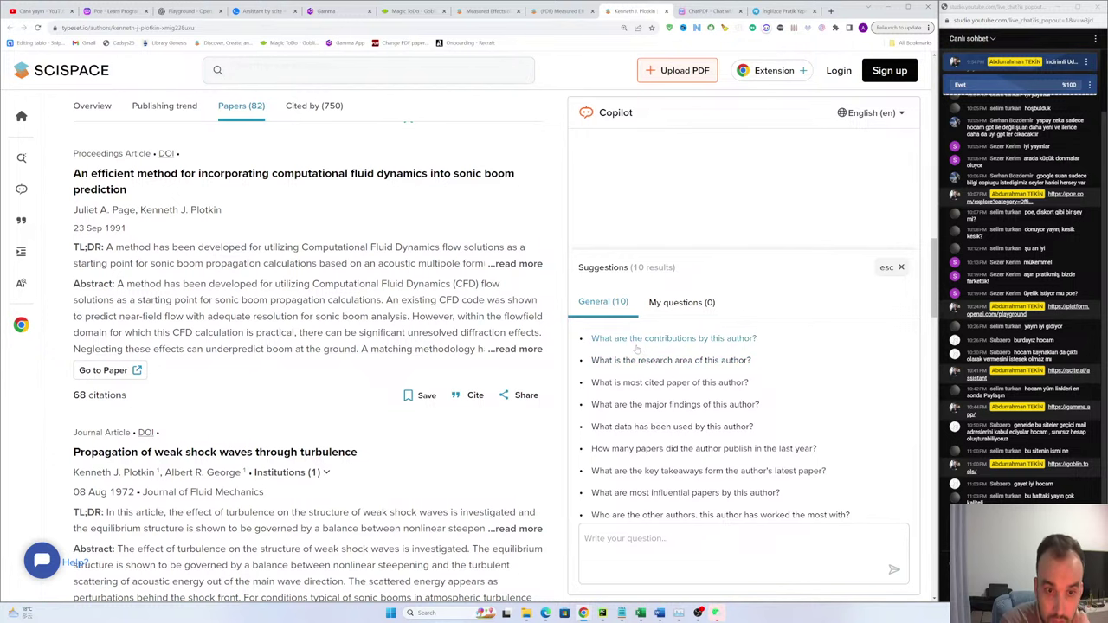
pyautogui.scroll(15, 331, 277)
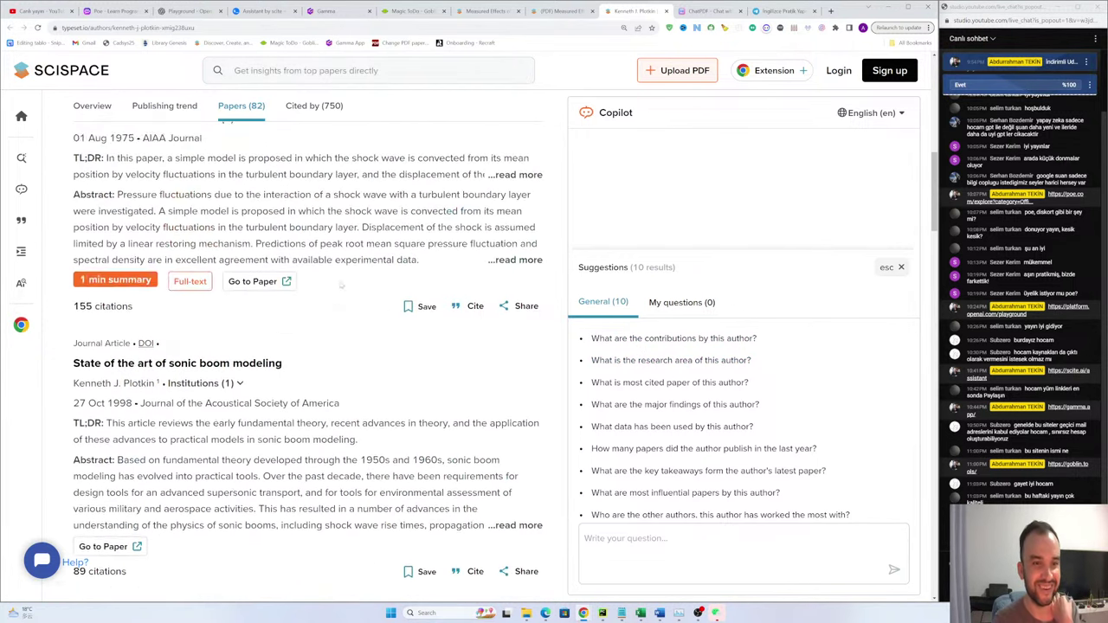
pyautogui.scroll(1, 331, 277)
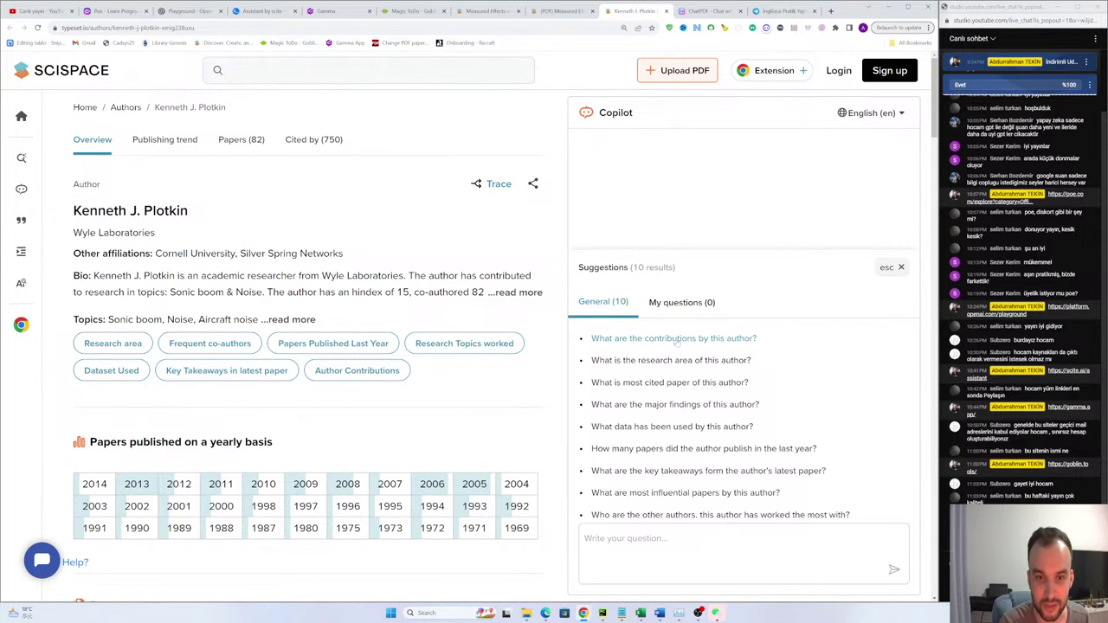
# Step: Enlarge the profile page and ask Copilot the suggested question "What are the contributions by this author?"
pyautogui.keyDown('ctrl'); pyautogui.scroll(3, 681, 346); pyautogui.keyUp('ctrl')
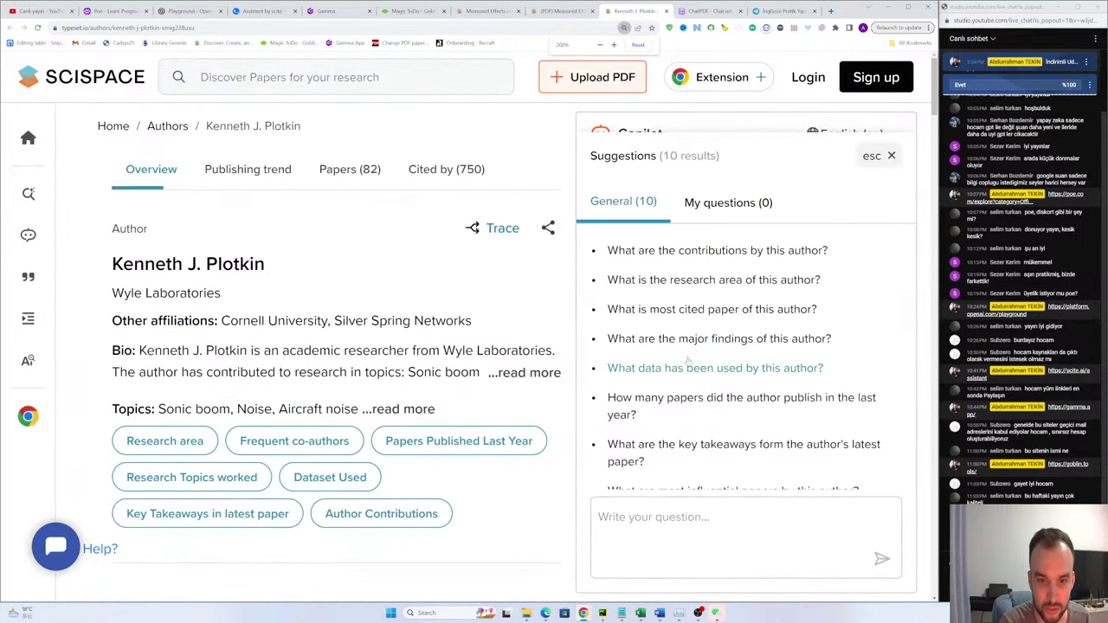
pyautogui.keyDown('ctrl'); pyautogui.scroll(-1, 707, 340); pyautogui.keyUp('ctrl')
pyautogui.scroll(-3, 696, 351)
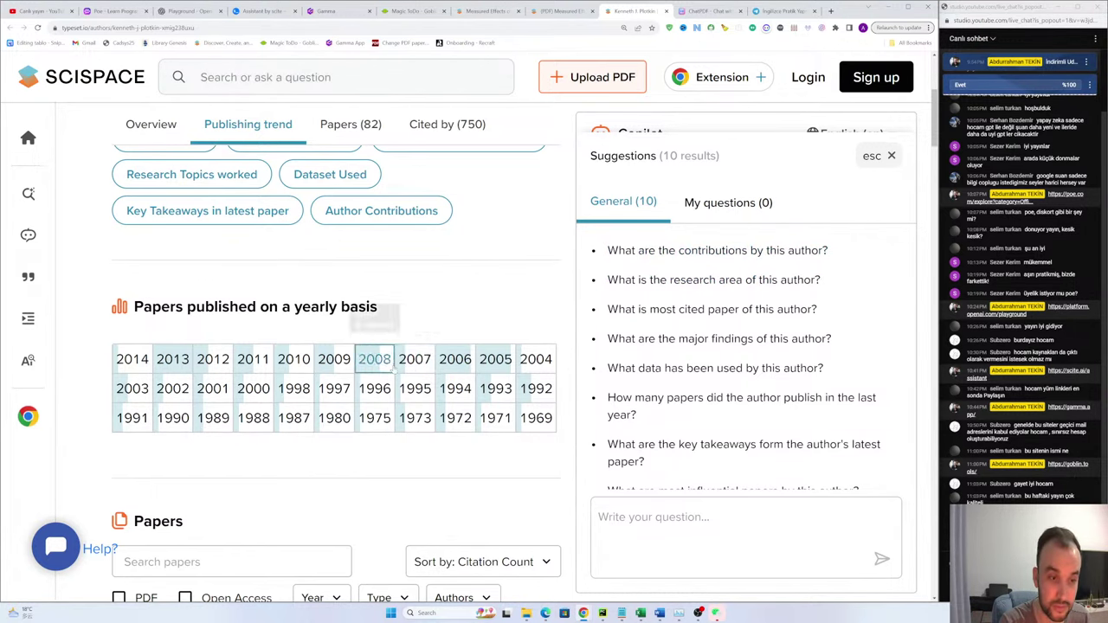
pyautogui.scroll(-1, 416, 329)
pyautogui.scroll(2, 484, 398)
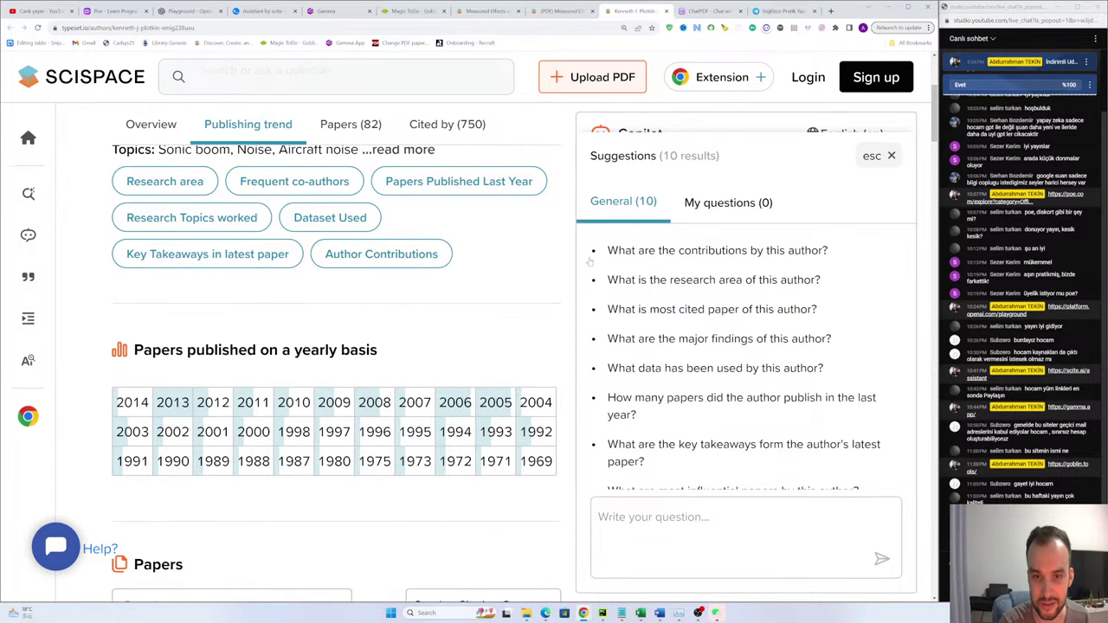
pyautogui.click(714, 251)
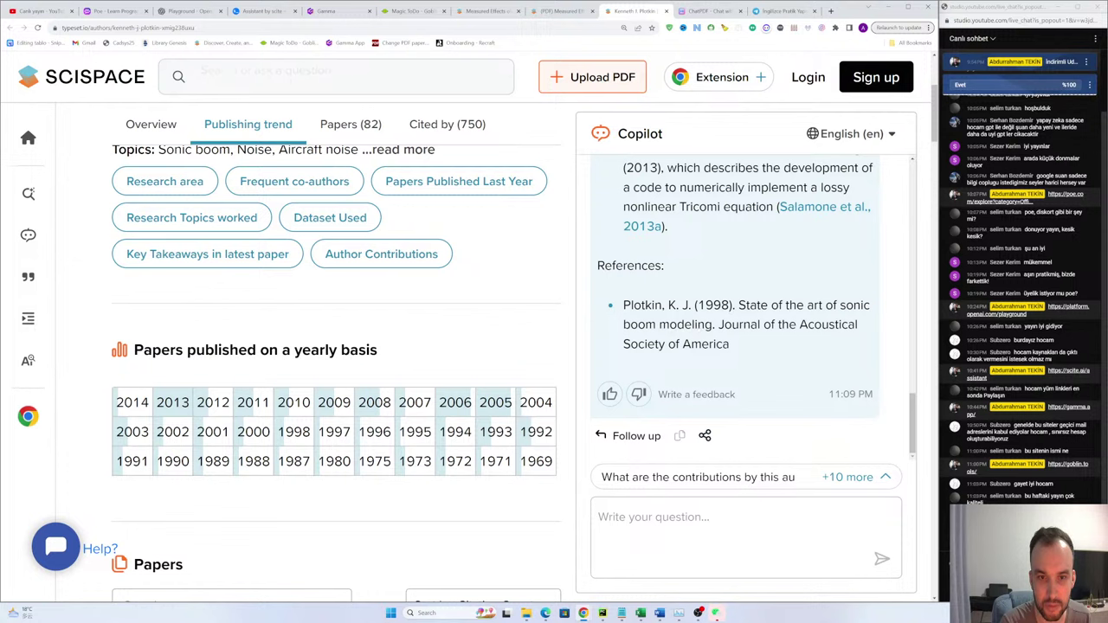
# Step: Read Copilot's answer from the beginning and highlight the first contribution, on sonic boom modeling and theory
pyautogui.scroll(10, 751, 307)
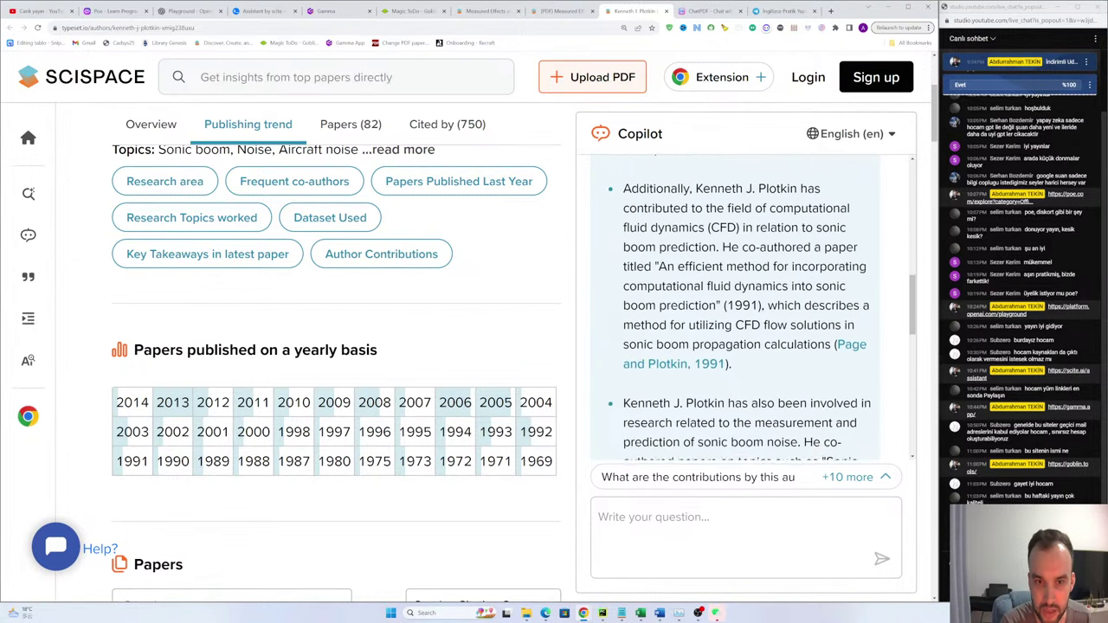
pyautogui.scroll(3, 742, 349)
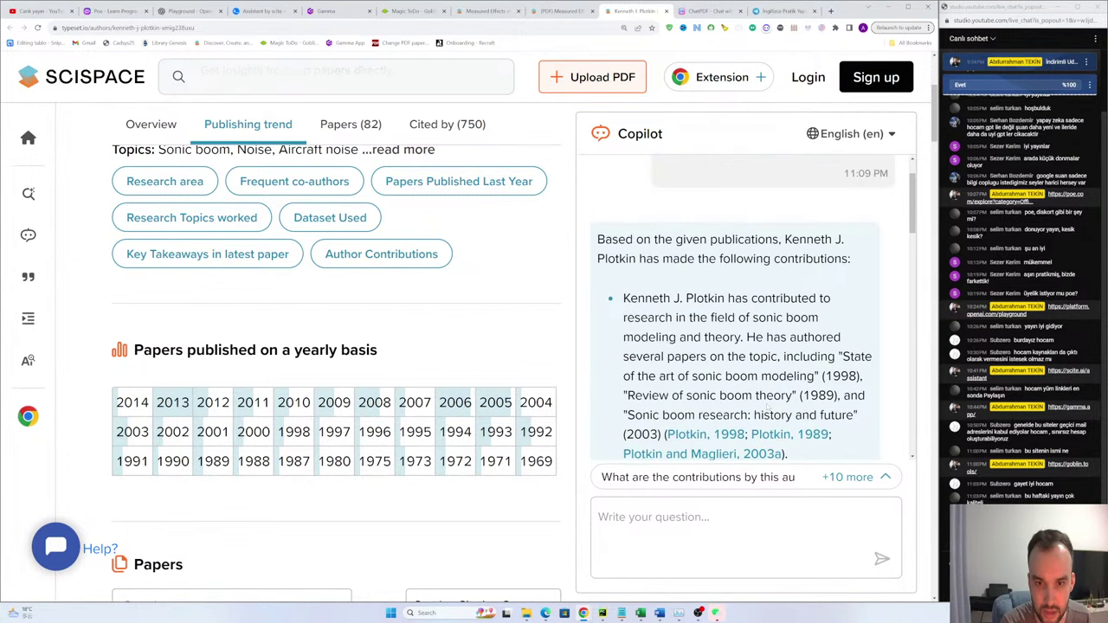
pyautogui.scroll(-2, 742, 349)
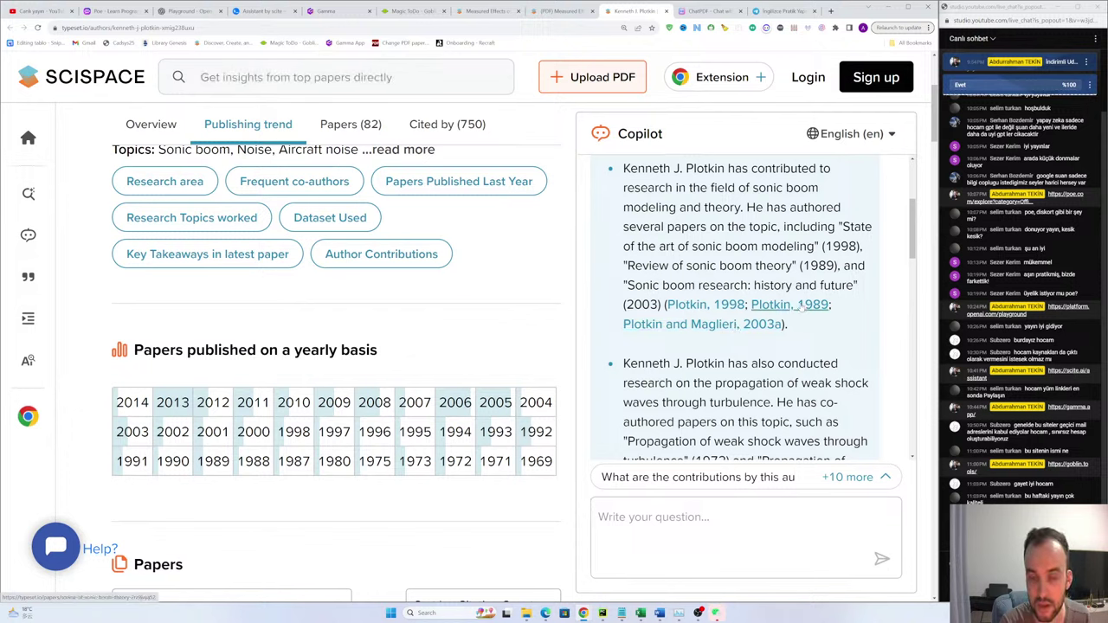
pyautogui.scroll(1, 759, 324)
pyautogui.moveTo(623, 211); pyautogui.dragTo(859, 329)
pyautogui.click(681, 198)
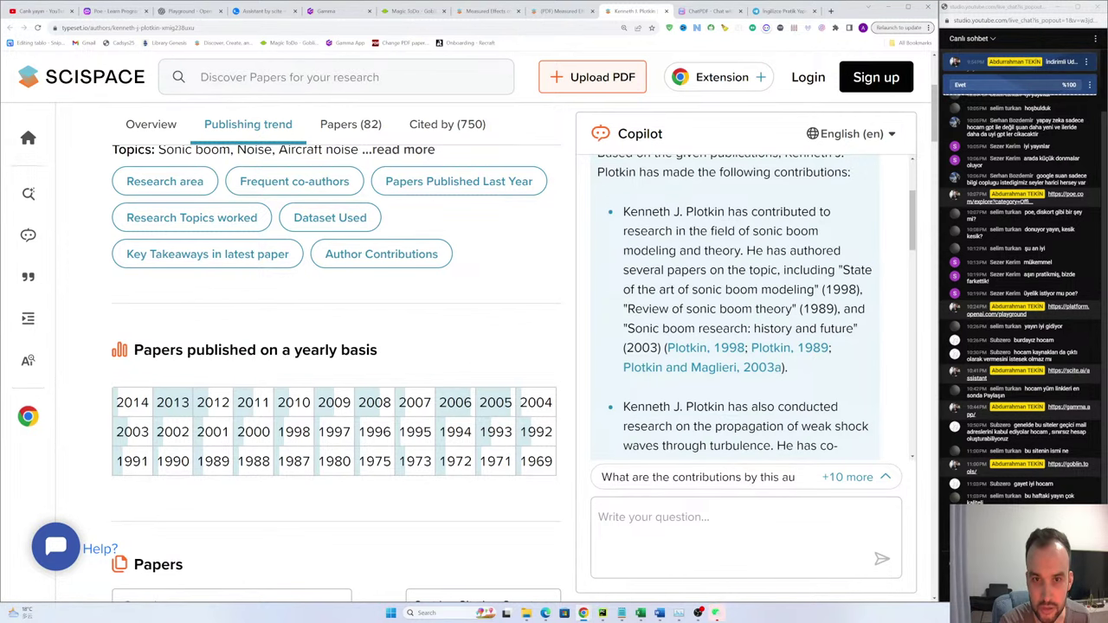
pyautogui.moveTo(623, 211); pyautogui.dragTo(832, 348)
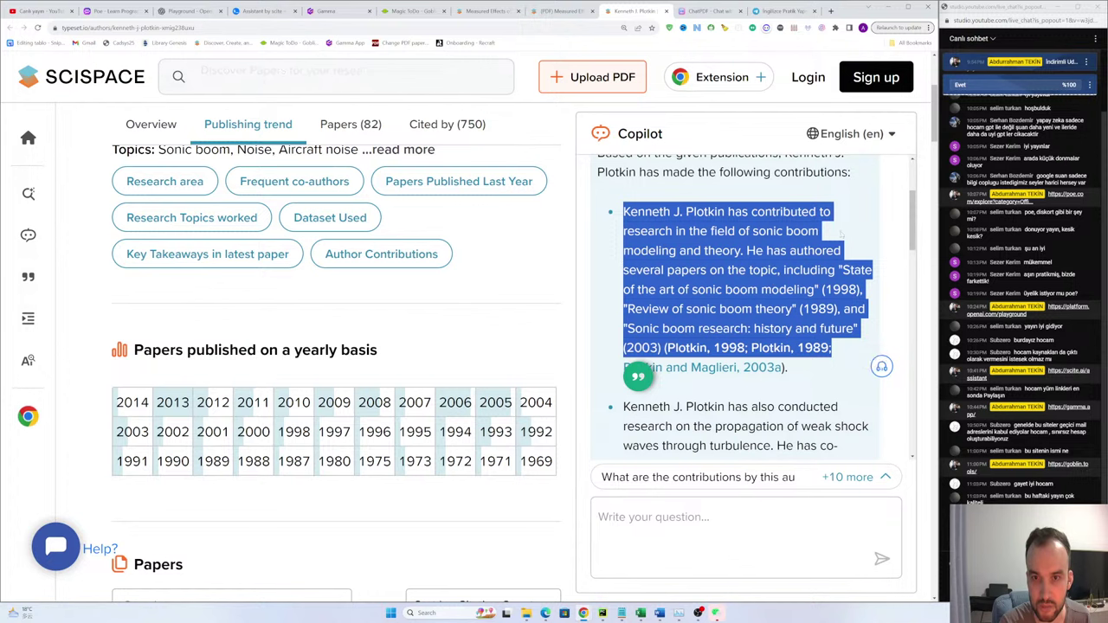
pyautogui.click(832, 348)
pyautogui.moveTo(623, 212); pyautogui.dragTo(855, 330)
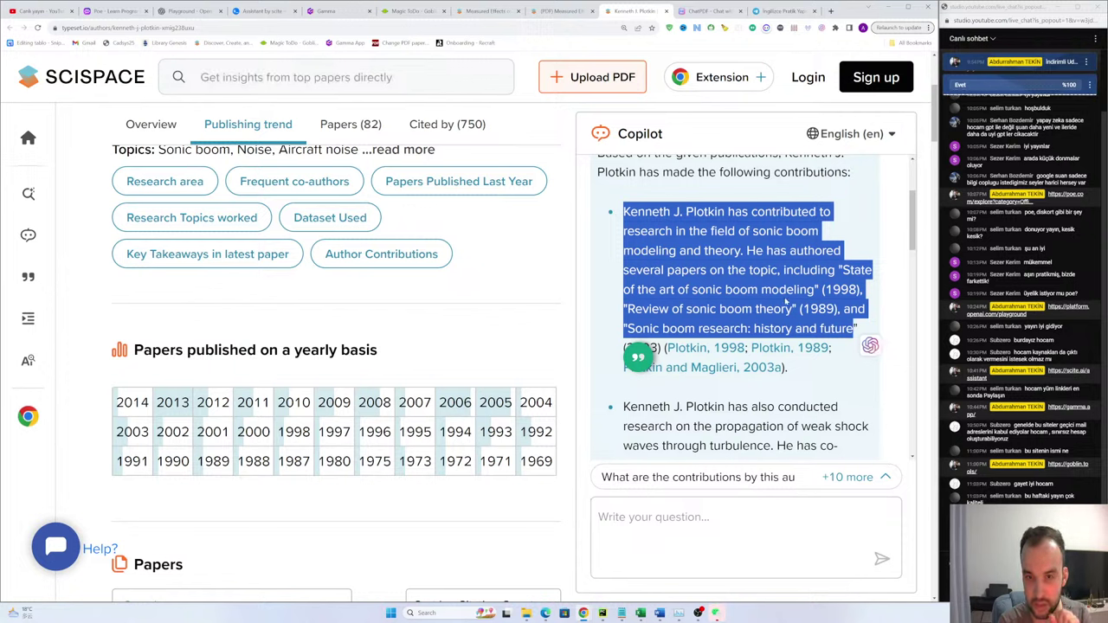
pyautogui.click(857, 336)
pyautogui.moveTo(623, 212); pyautogui.dragTo(862, 339)
# Step: Read and highlight the contributions on weak shock waves through turbulence and on computational fluid dynamics in Copilot's answer
pyautogui.scroll(-3, 857, 339)
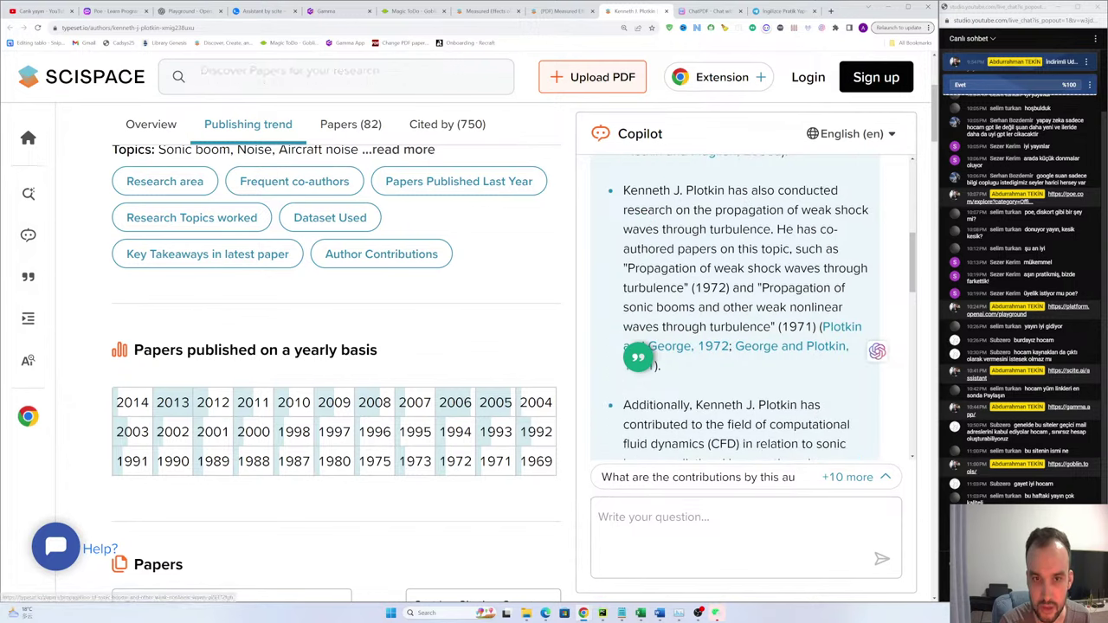
pyautogui.moveTo(623, 191); pyautogui.dragTo(816, 327)
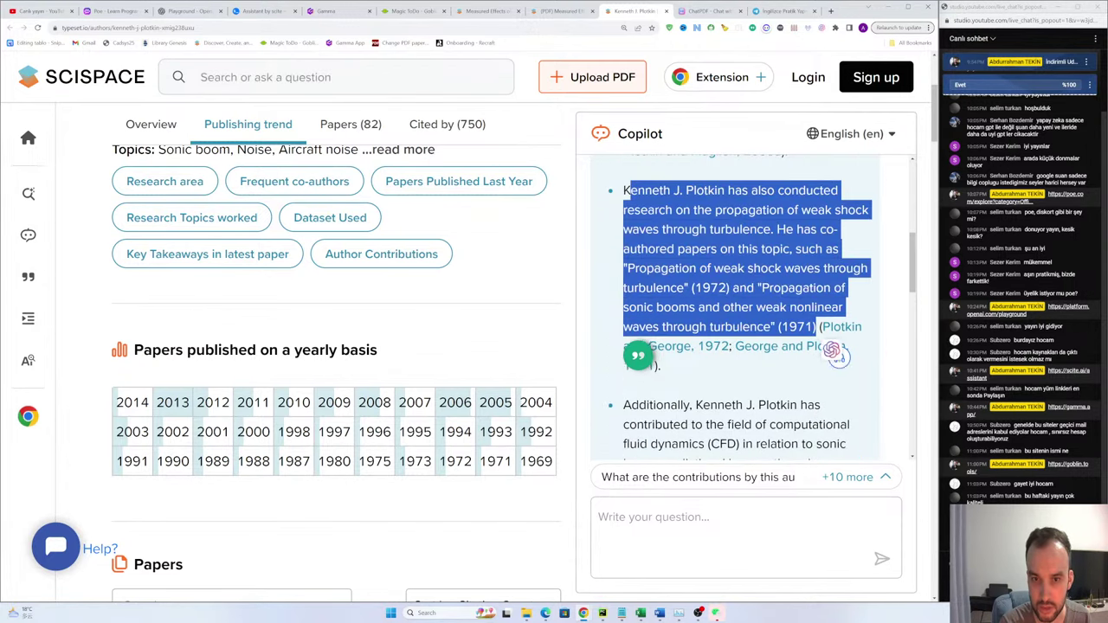
pyautogui.scroll(-2, 715, 226)
pyautogui.scroll(-3, 836, 355)
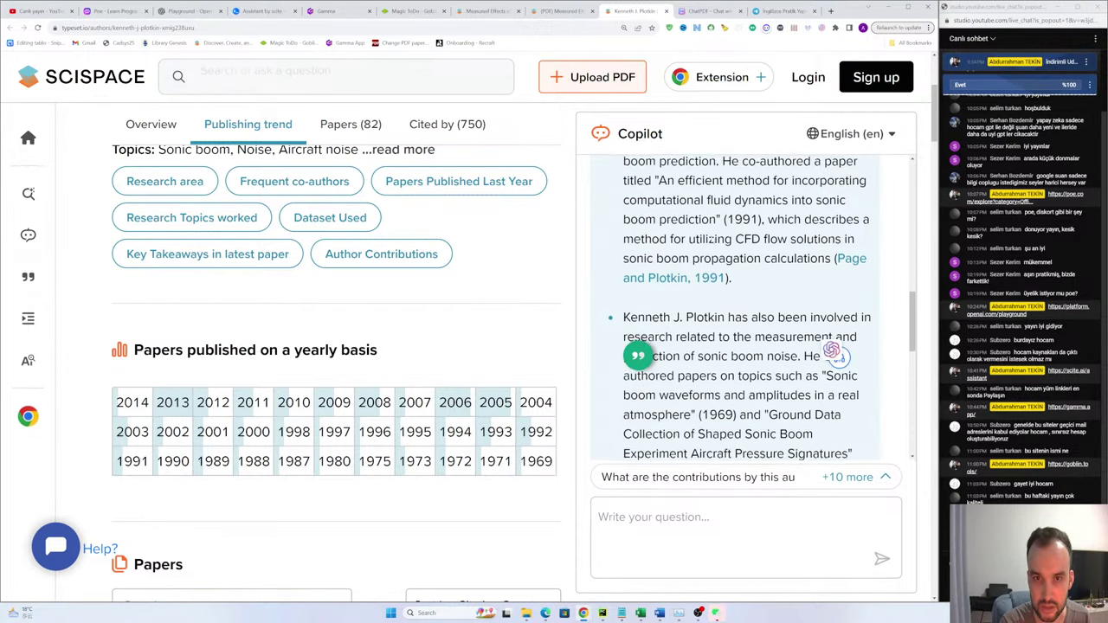
pyautogui.scroll(1, 834, 353)
pyautogui.moveTo(629, 164); pyautogui.dragTo(830, 303)
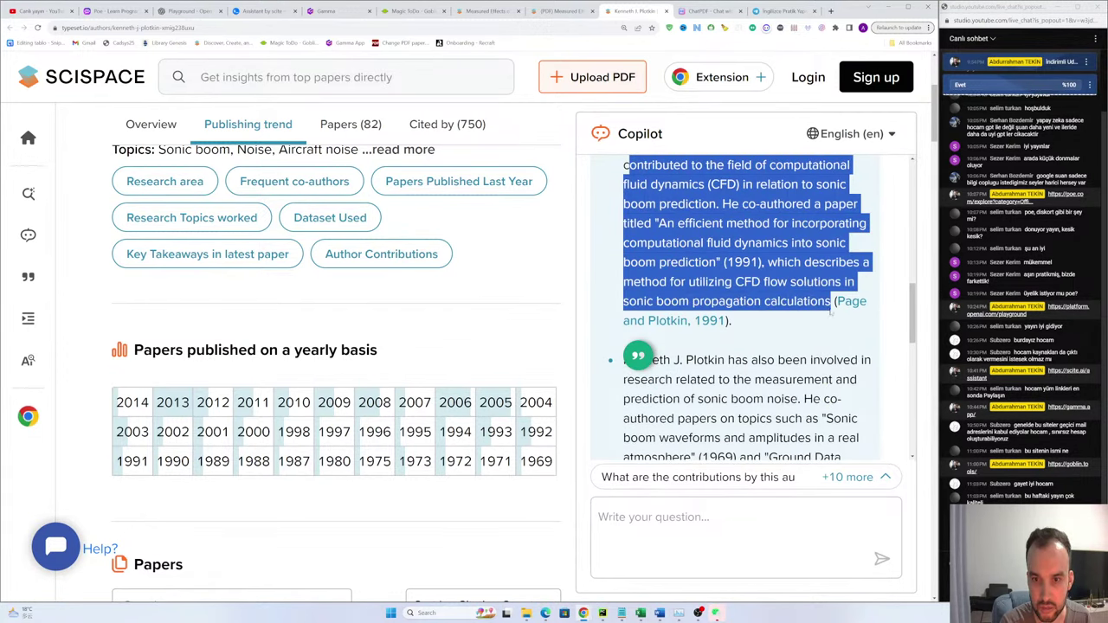
pyautogui.scroll(3, 765, 326)
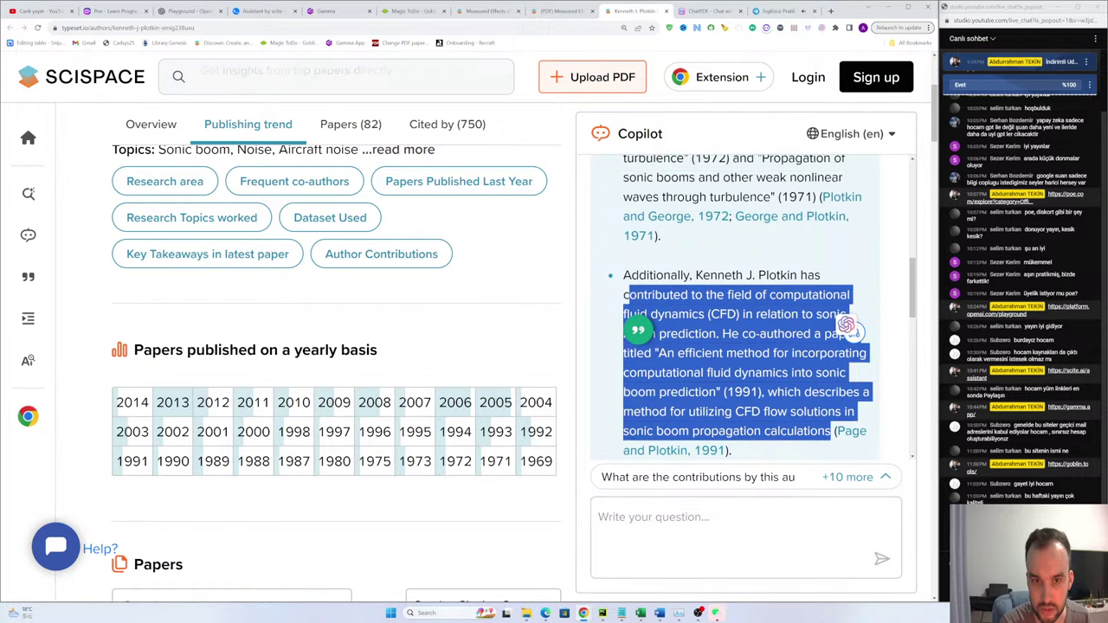
pyautogui.moveTo(638, 275); pyautogui.dragTo(791, 275)
pyautogui.scroll(-2, 791, 285)
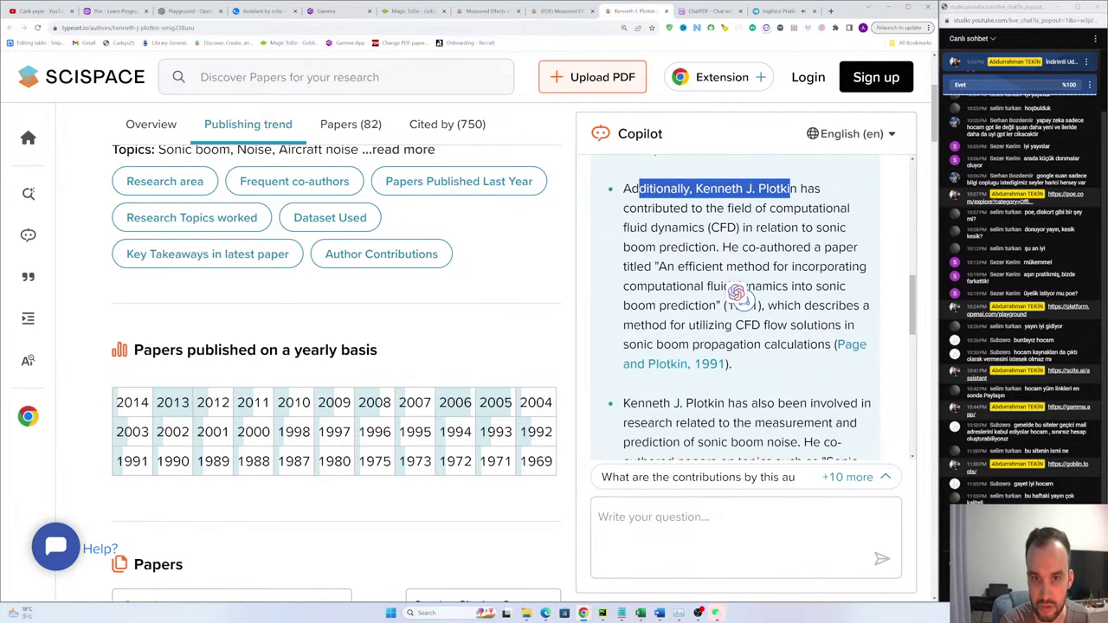
pyautogui.moveTo(631, 189); pyautogui.dragTo(670, 188)
pyautogui.click(674, 190)
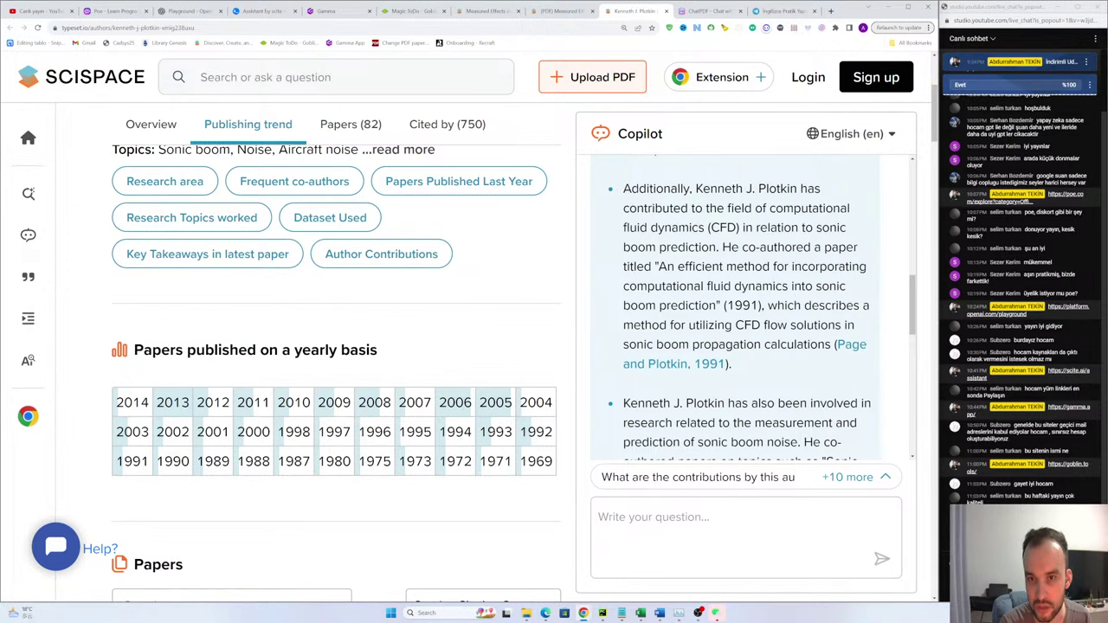
# Step: Highlight the computational fluid dynamics contribution in Copilot's answer, including the title "An efficient method for incorporating computational fluid dynamics into sonic boom prediction"
pyautogui.moveTo(801, 189); pyautogui.dragTo(835, 208)
pyautogui.click(707, 228)
pyautogui.click(650, 207)
pyautogui.moveTo(637, 228); pyautogui.dragTo(803, 246)
pyautogui.click(753, 227)
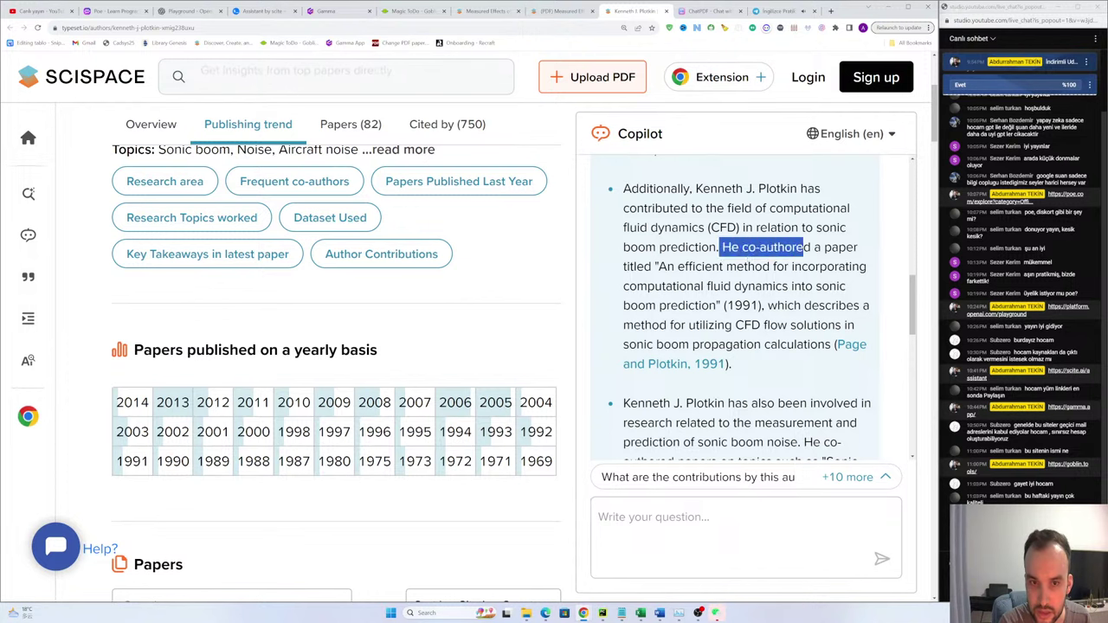
pyautogui.click(819, 265)
pyautogui.click(666, 267)
pyautogui.moveTo(667, 266); pyautogui.dragTo(721, 247)
pyautogui.click(844, 327)
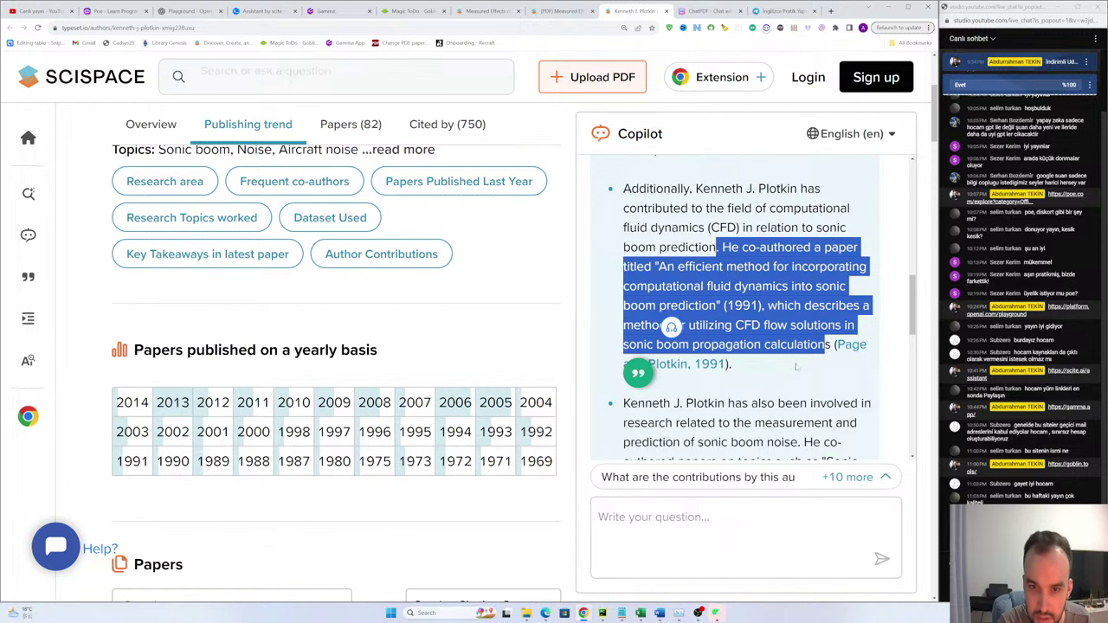
pyautogui.moveTo(825, 344); pyautogui.dragTo(723, 247)
pyautogui.click(724, 249)
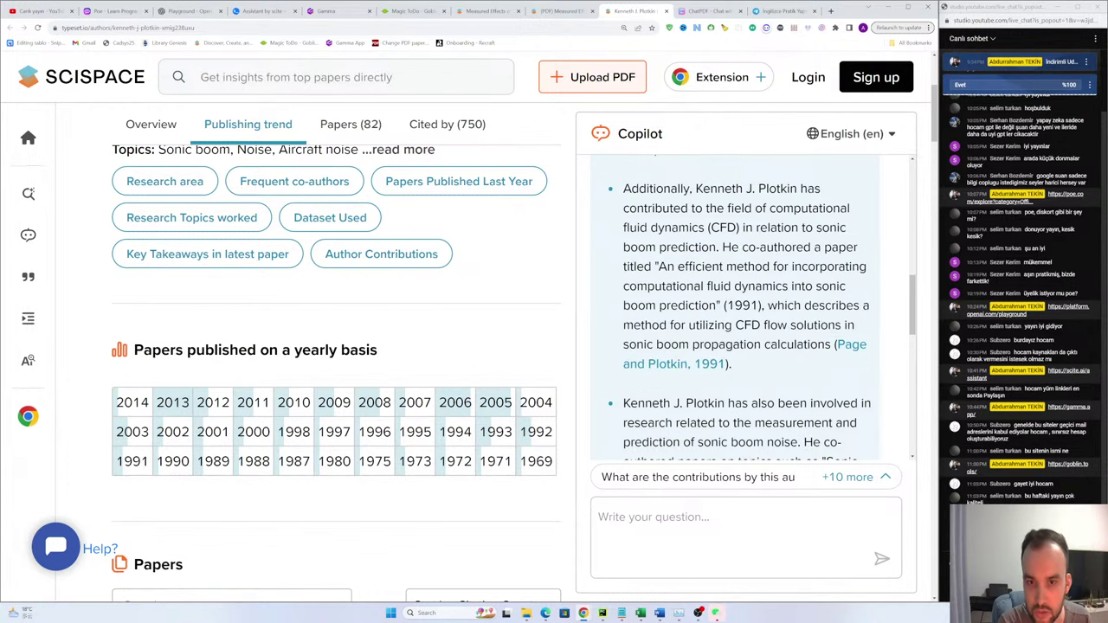
pyautogui.moveTo(736, 306); pyautogui.dragTo(695, 274)
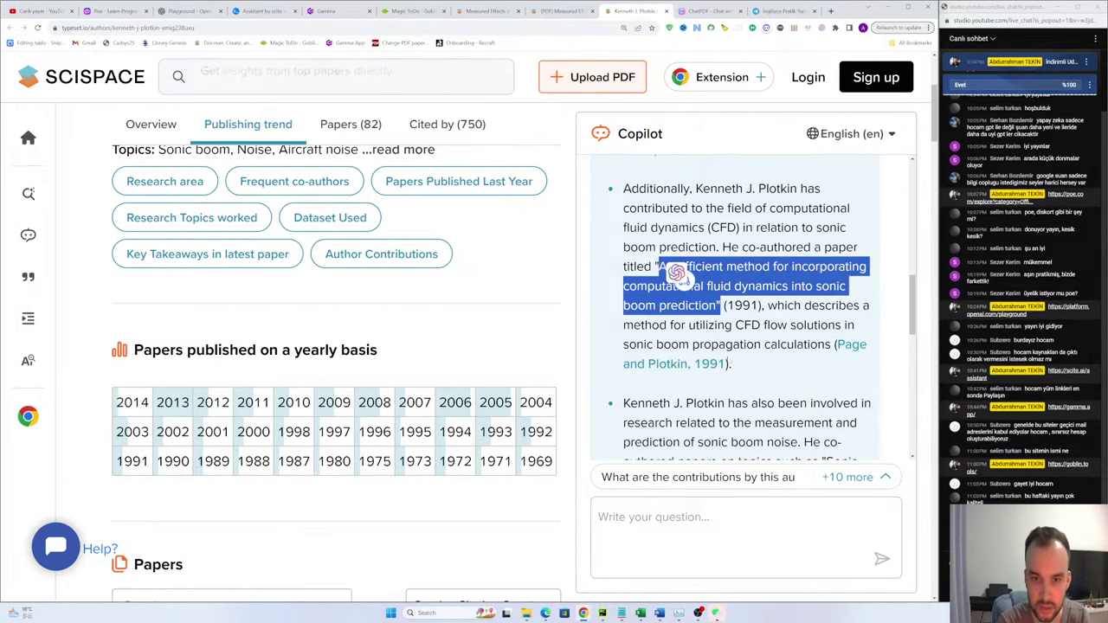
# Step: Read the remaining contributions in Copilot's answer, and highlight the result count above the author's list of papers
pyautogui.scroll(-3, 680, 275)
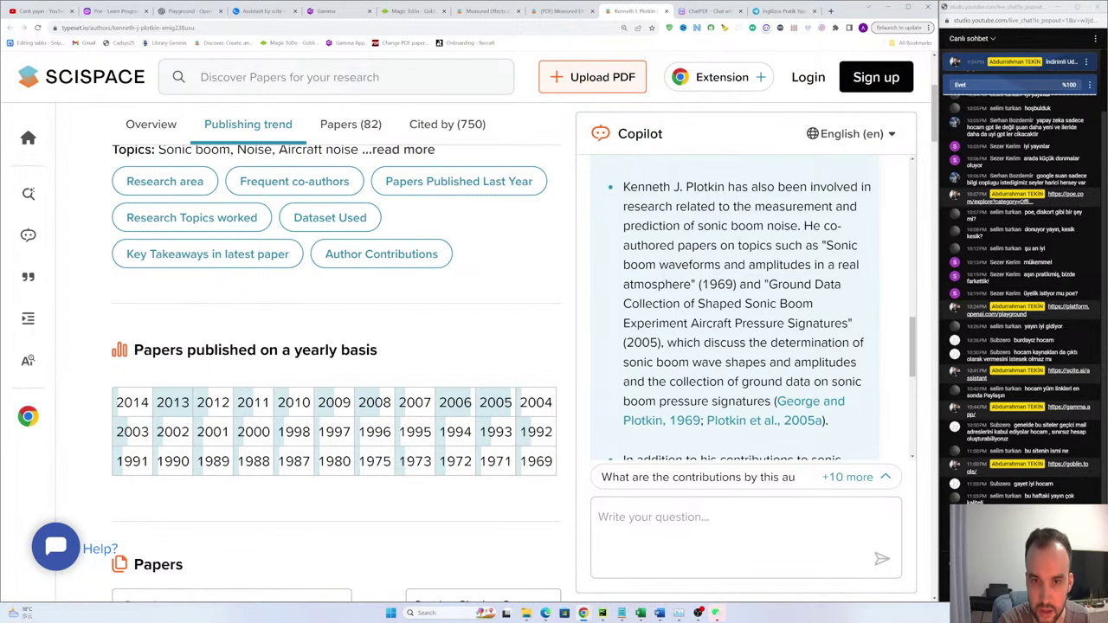
pyautogui.scroll(-1, 708, 323)
pyautogui.scroll(-1, 708, 326)
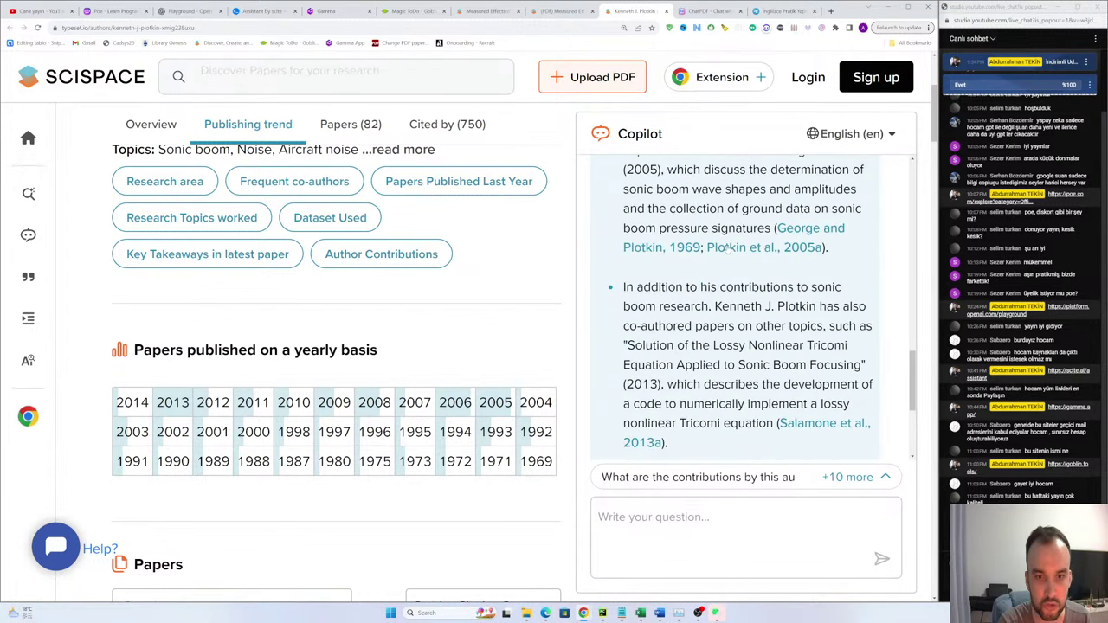
pyautogui.scroll(-3, 413, 348)
pyautogui.scroll(-2, 407, 345)
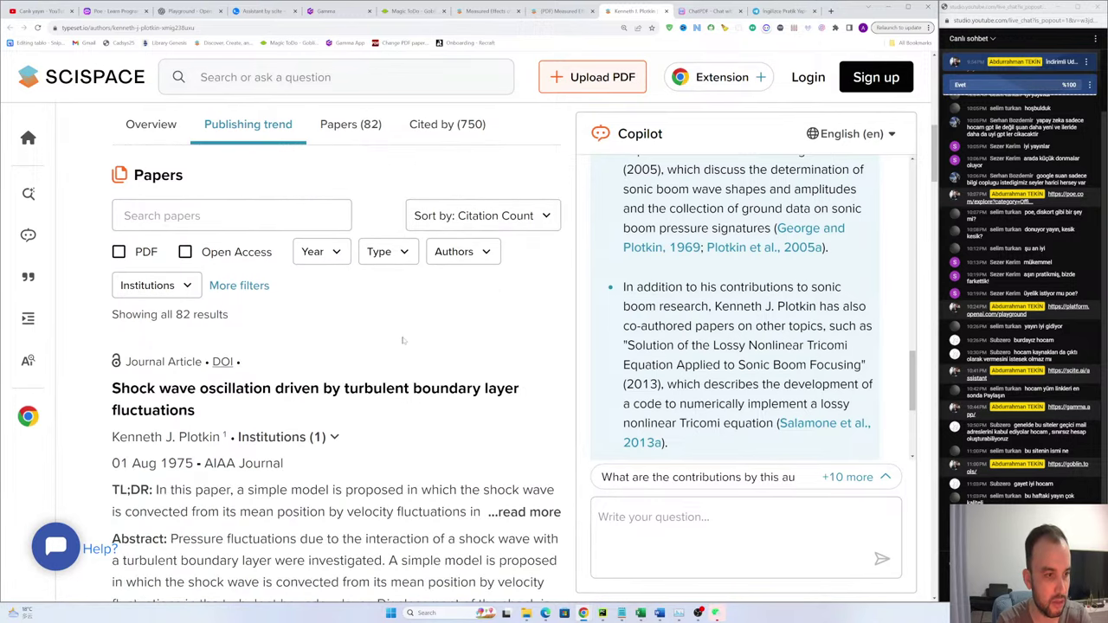
pyautogui.moveTo(161, 315); pyautogui.dragTo(217, 314)
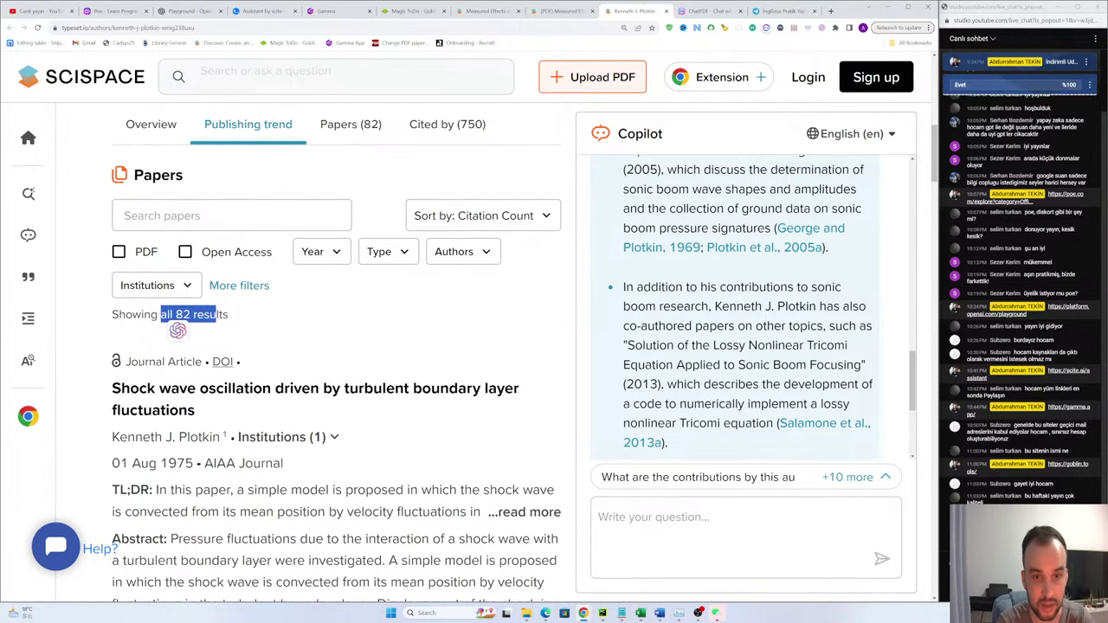
# Step: Highlight Copilot's answer from the first contribution onward, and close the blank page opened by a citation link
pyautogui.scroll(10, 755, 316)
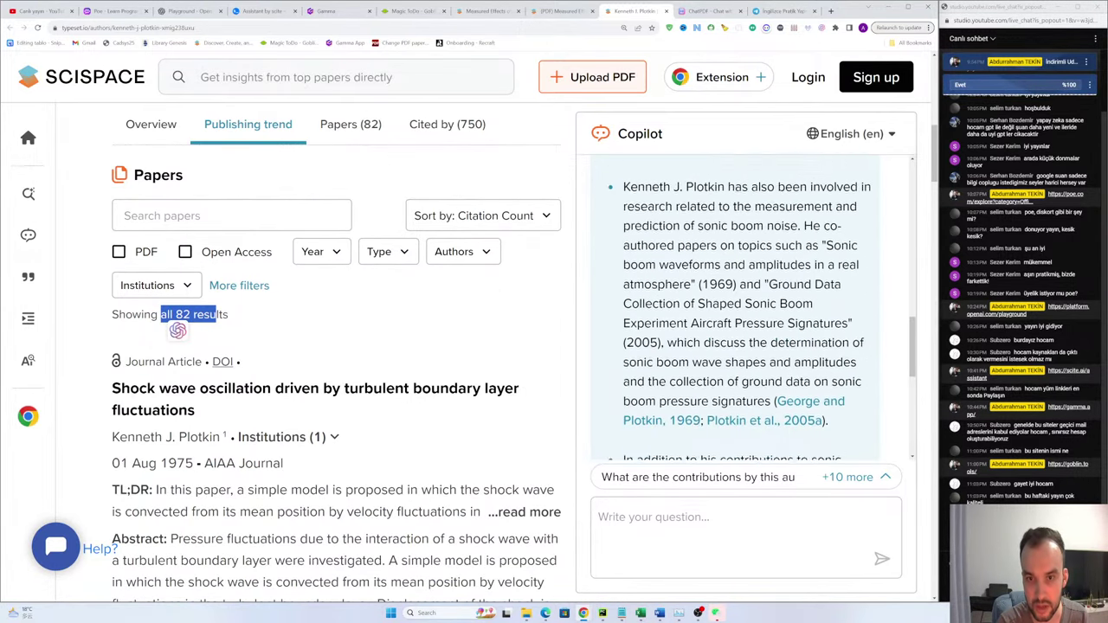
pyautogui.scroll(-3, 754, 316)
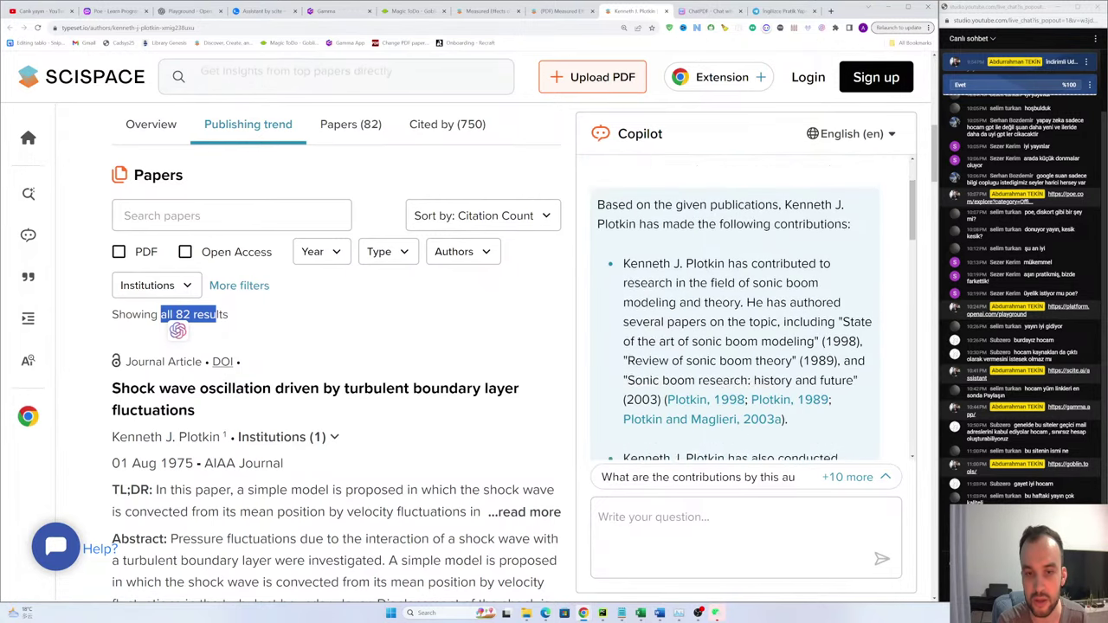
pyautogui.moveTo(625, 165); pyautogui.dragTo(782, 485)
pyautogui.scroll(-2, 727, 383)
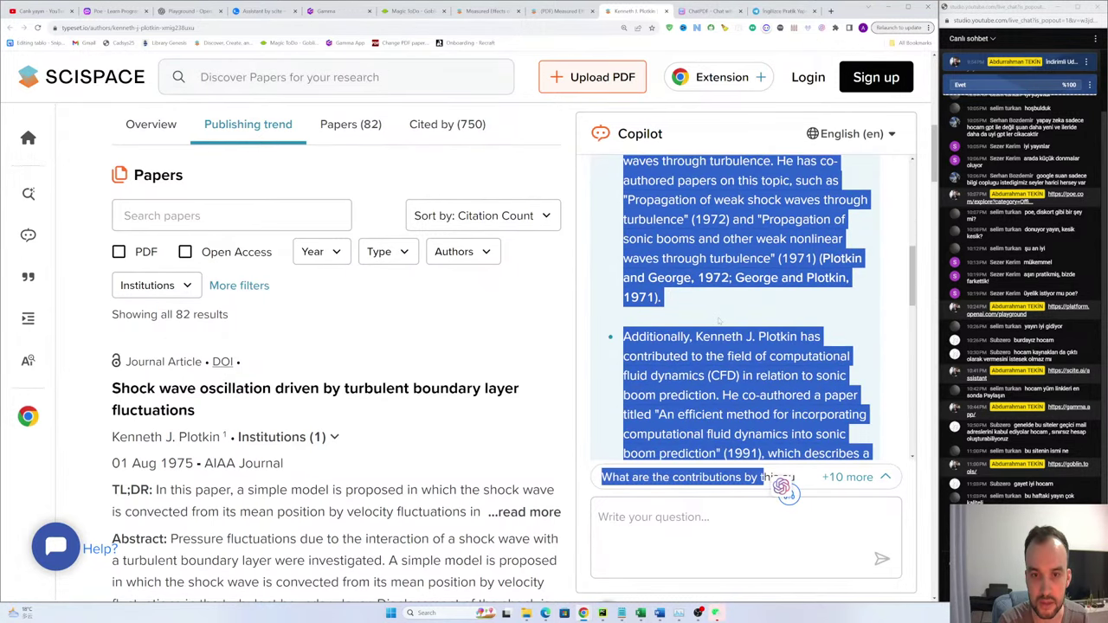
pyautogui.click(690, 282)
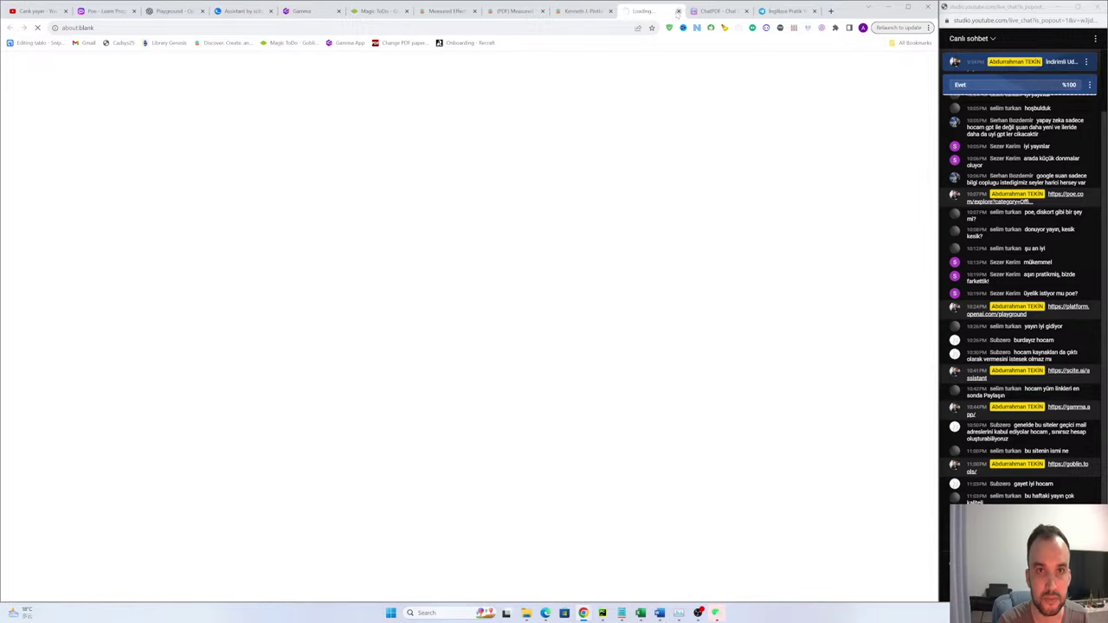
pyautogui.click(678, 11)
pyautogui.scroll(5, 744, 312)
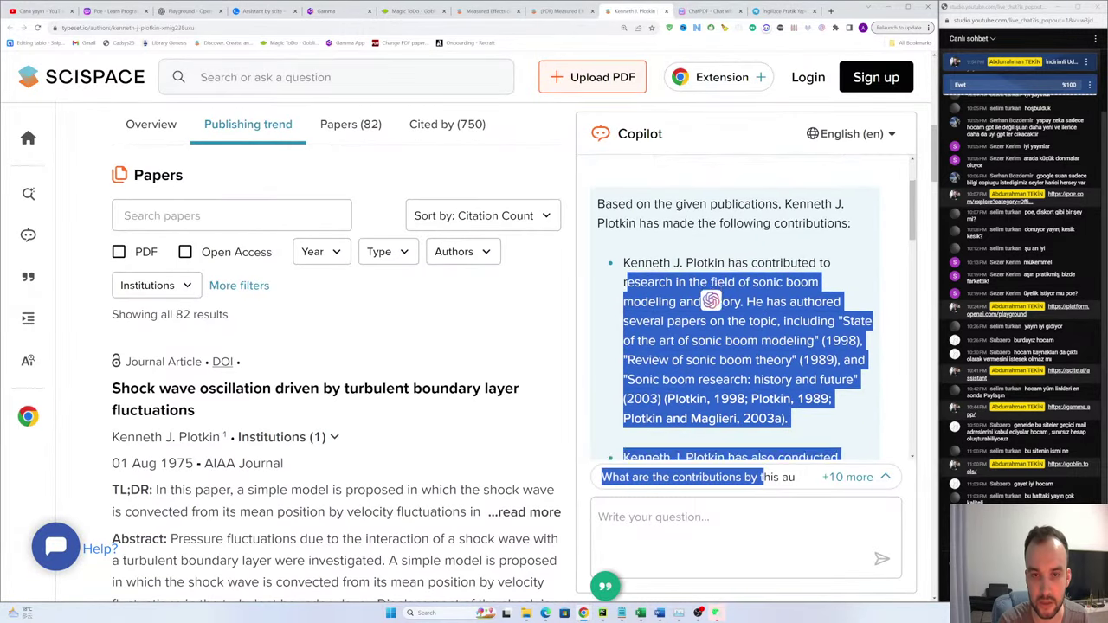
# Step: Highlight the contributions on weak shock waves through turbulence and on computational fluid dynamics in Copilot's answer again
pyautogui.scroll(-2, 744, 312)
pyautogui.click(829, 268)
pyautogui.scroll(-2, 775, 283)
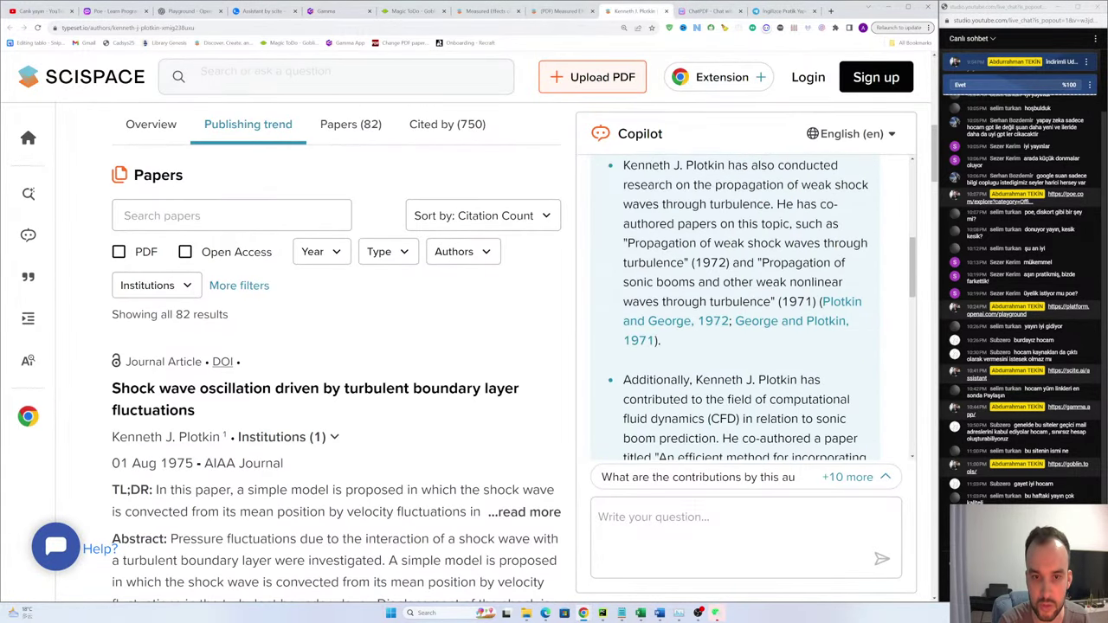
pyautogui.moveTo(625, 205); pyautogui.dragTo(786, 284)
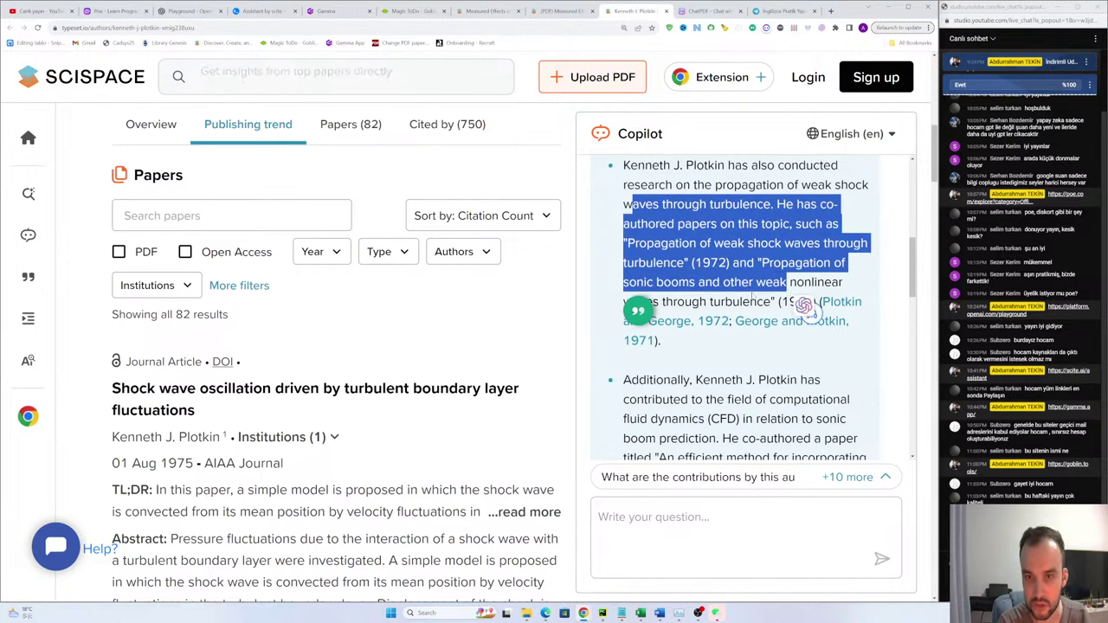
pyautogui.click(787, 285)
pyautogui.scroll(-2, 744, 311)
pyautogui.moveTo(623, 206); pyautogui.dragTo(758, 425)
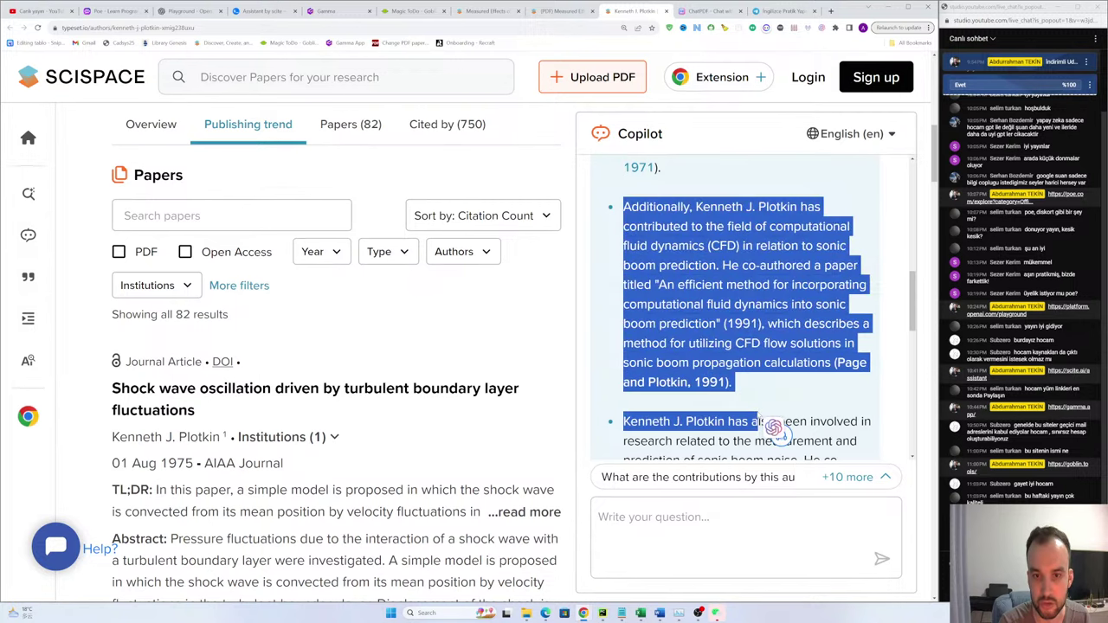
# Step: Read on to the end of Copilot's answer and highlight the 1998 entry under References
pyautogui.scroll(-2, 767, 425)
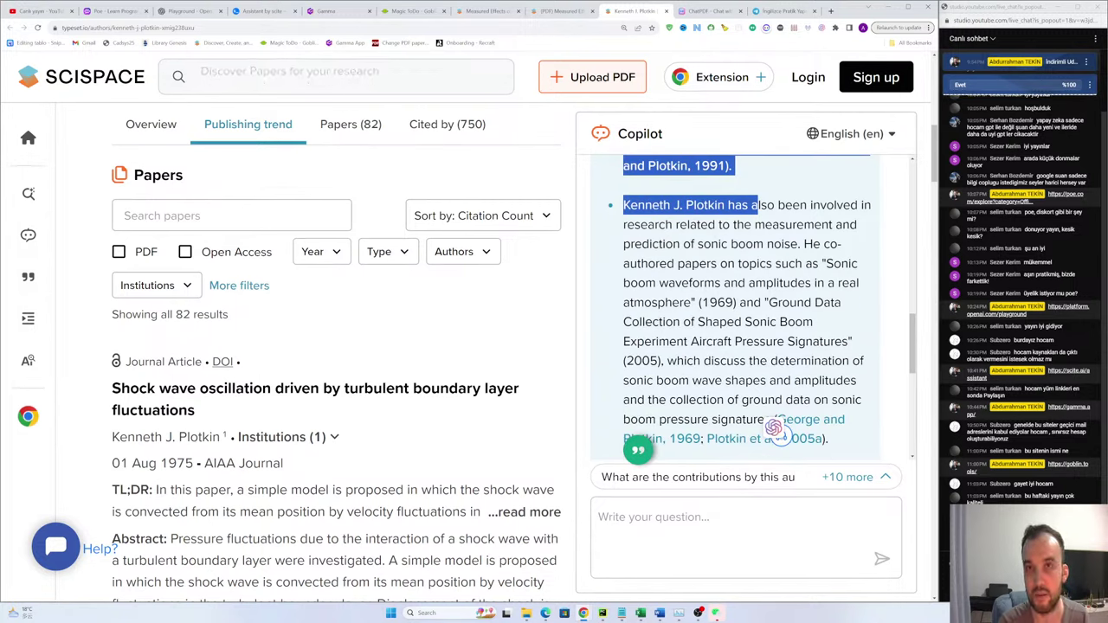
pyautogui.scroll(-2, 680, 392)
pyautogui.scroll(-2, 744, 346)
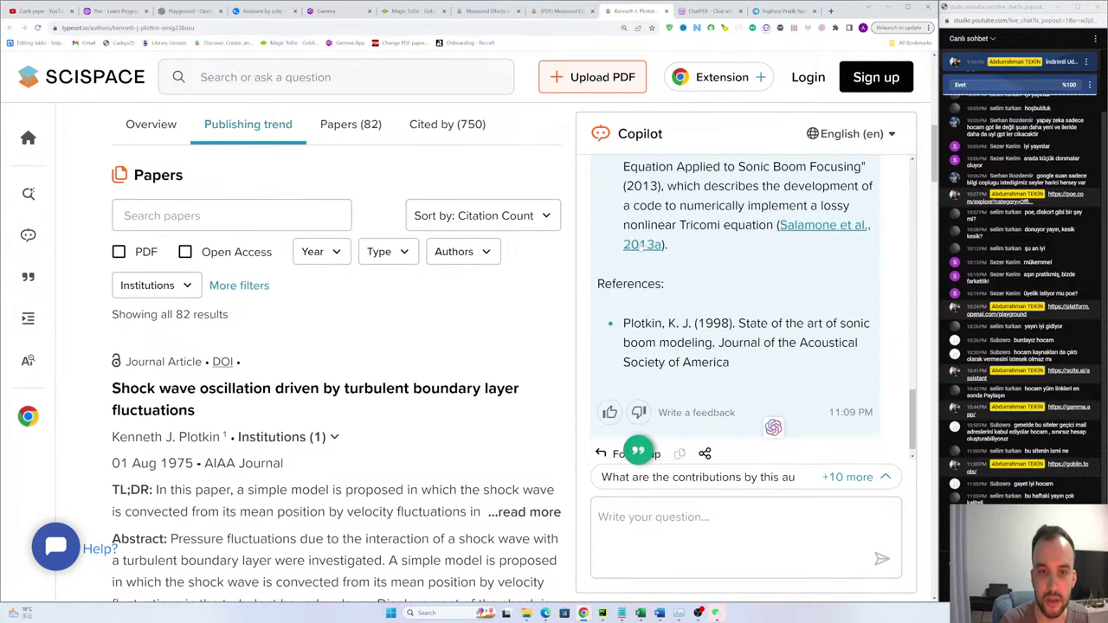
pyautogui.moveTo(730, 363); pyautogui.dragTo(642, 320)
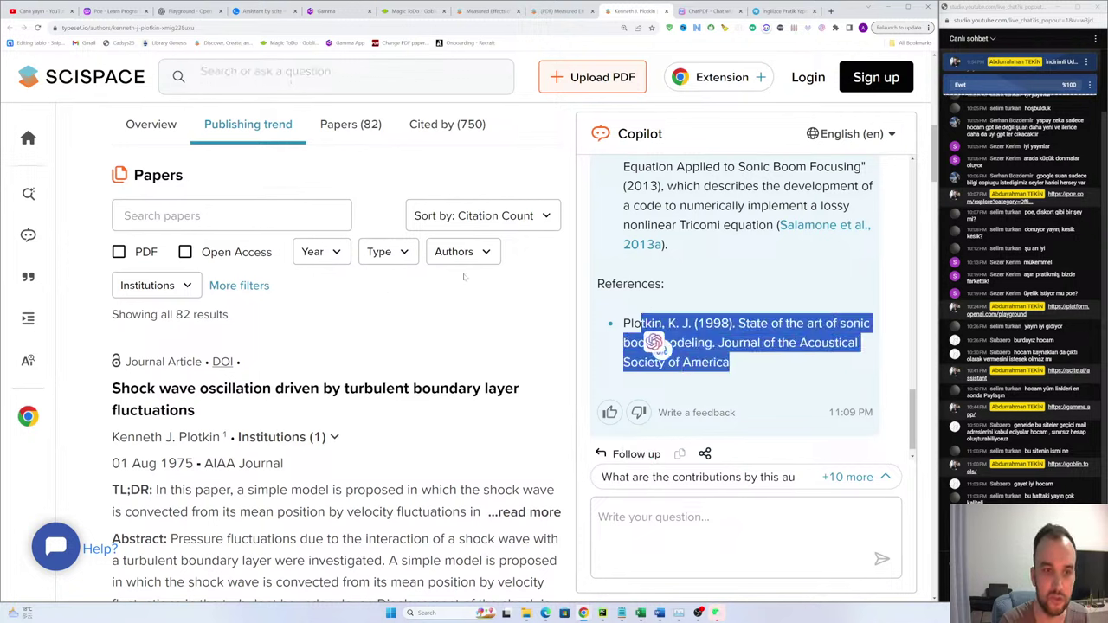
# Step: Return to the start of Copilot's answer and compare its first contribution with the entries in the author's paper list
pyautogui.scroll(6, 657, 346)
pyautogui.scroll(5, 719, 295)
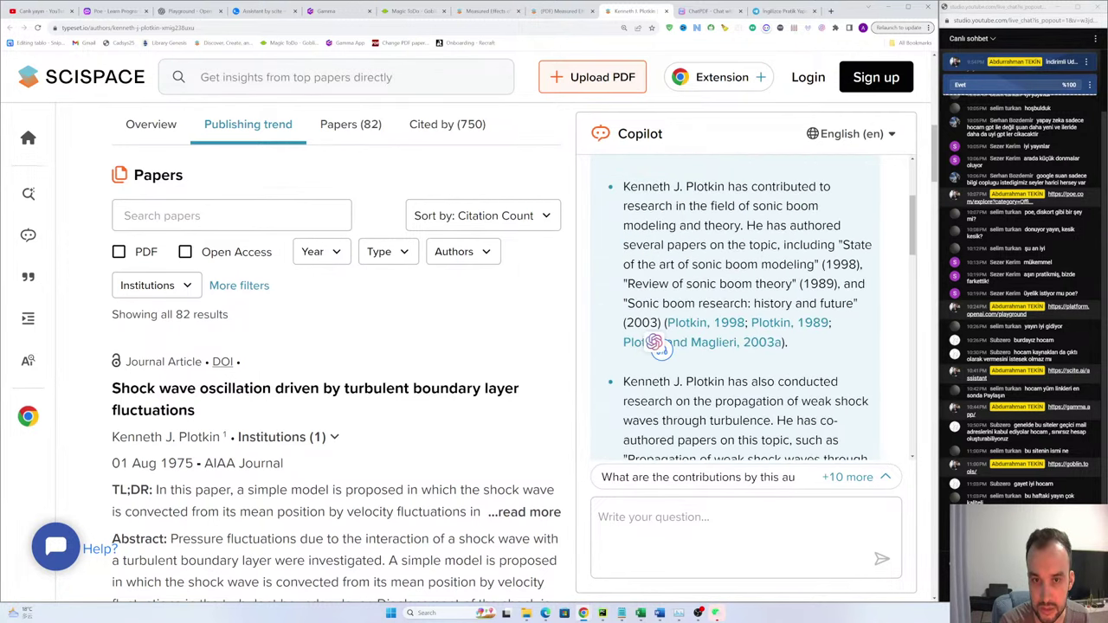
pyautogui.scroll(-2, 653, 342)
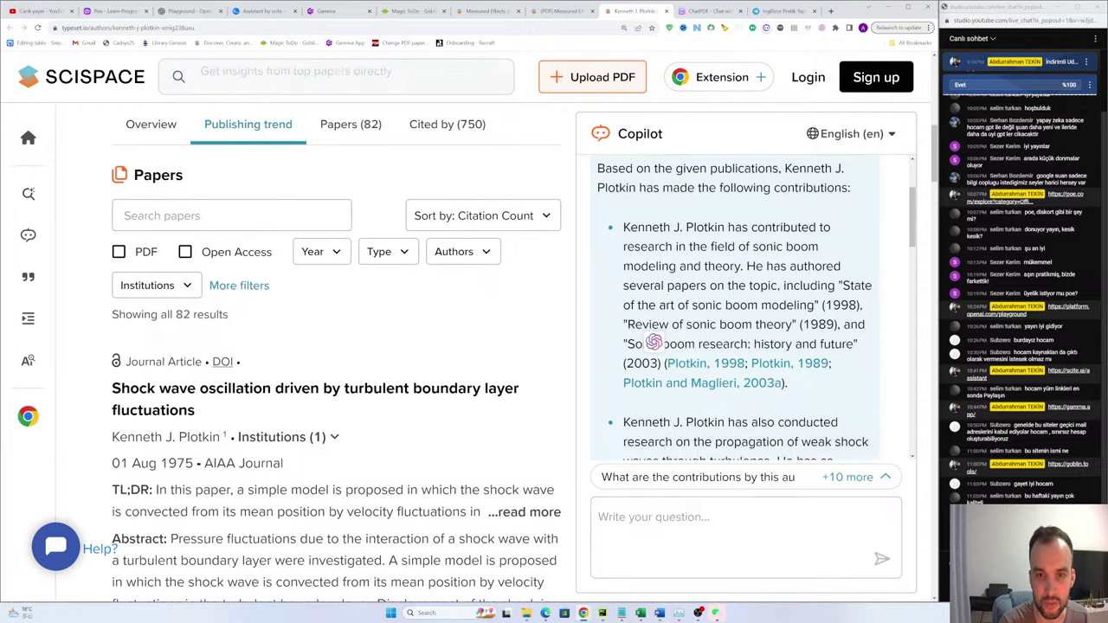
pyautogui.scroll(-4, 210, 333)
pyautogui.scroll(-3, 210, 334)
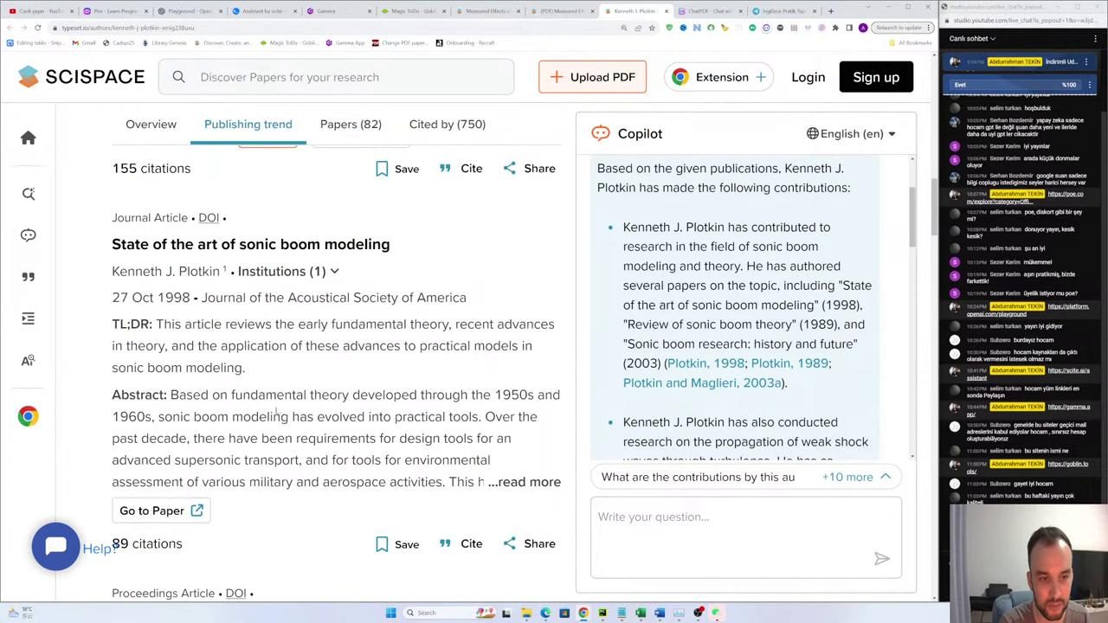
pyautogui.scroll(-3, 410, 347)
pyautogui.scroll(7, 410, 346)
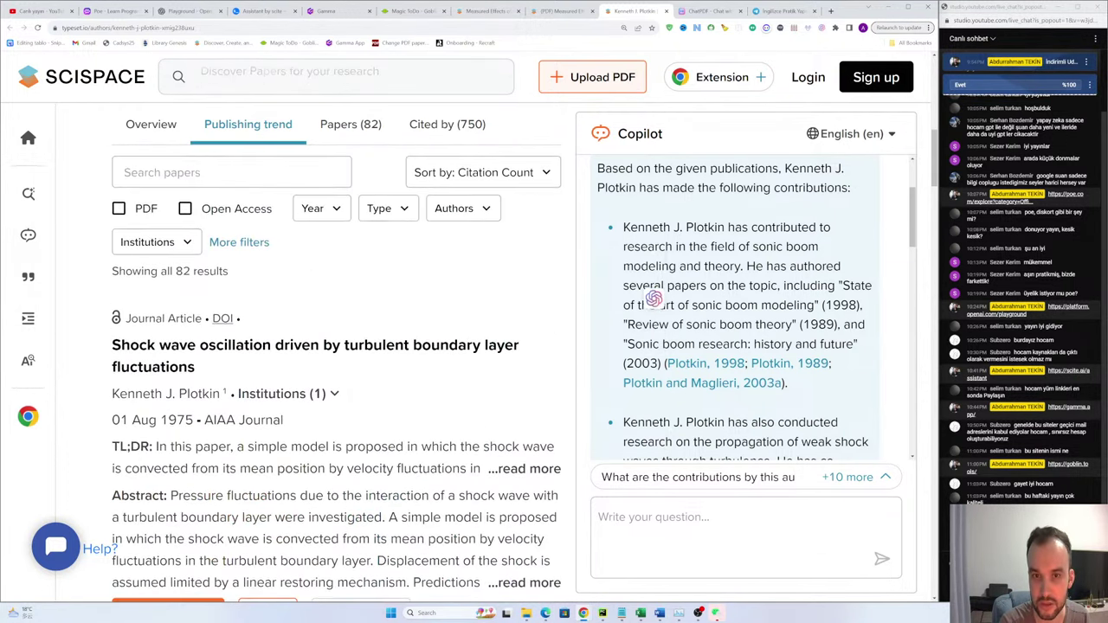
# Step: Highlight the introduction and the sonic boom modeling contribution, and go back to the question at the start of the conversation
pyautogui.scroll(2, 655, 299)
pyautogui.moveTo(597, 298); pyautogui.dragTo(833, 367)
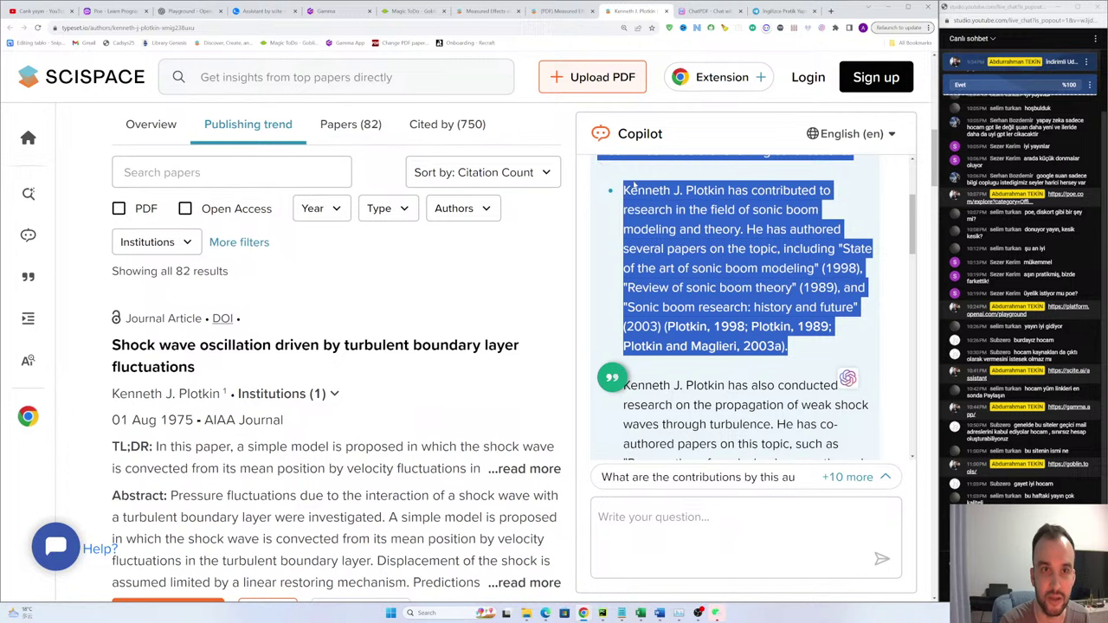
pyautogui.scroll(3, 635, 180)
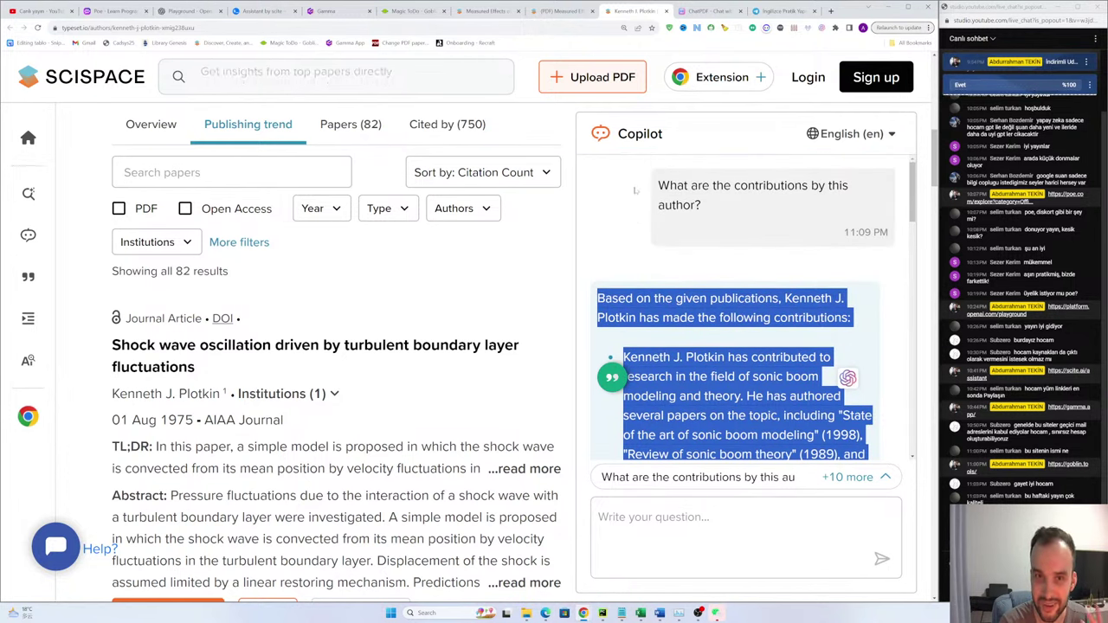
pyautogui.click(634, 180)
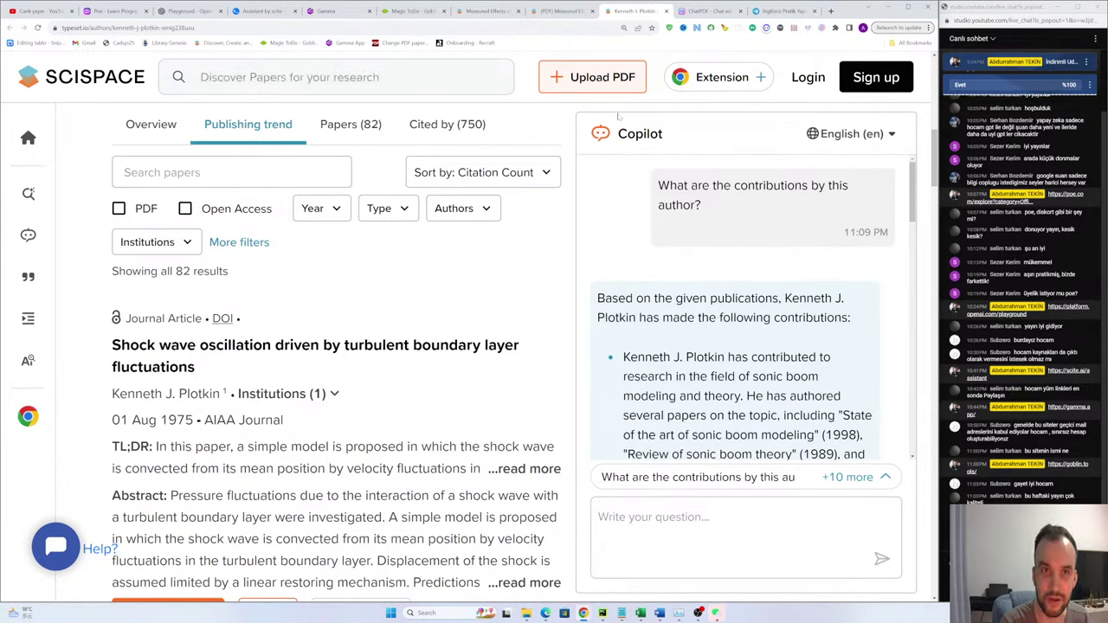
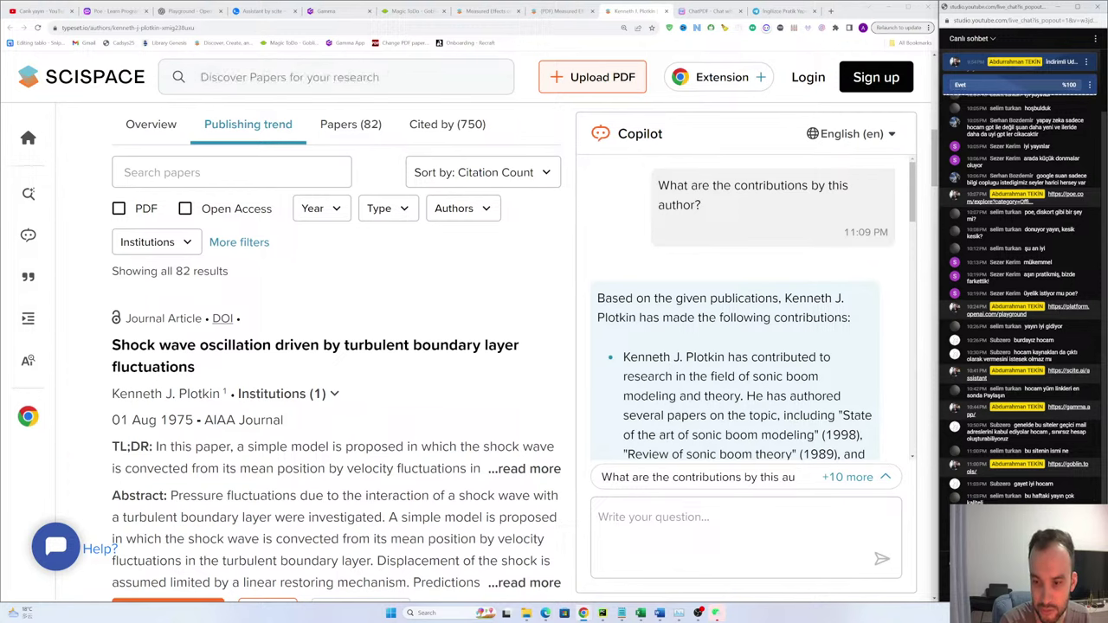
# Step: Highlight the closing reference with the Tricomi equation contribution, and the contribution on measuring and predicting sonic boom noise
pyautogui.scroll(-15, 627, 288)
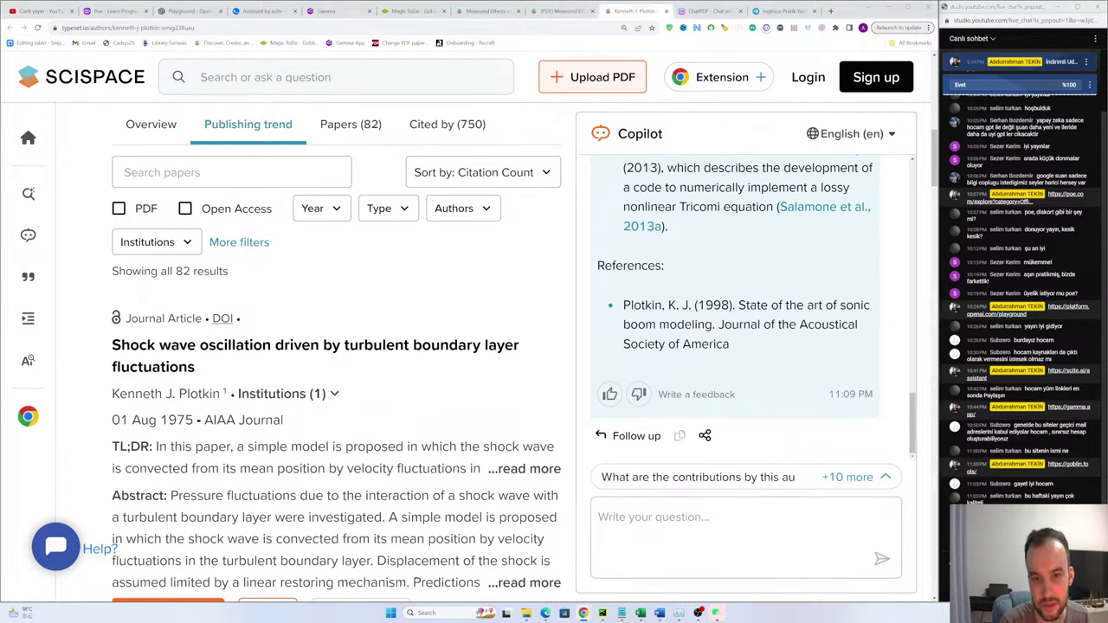
pyautogui.moveTo(727, 355); pyautogui.dragTo(651, 173)
pyautogui.scroll(2, 651, 174)
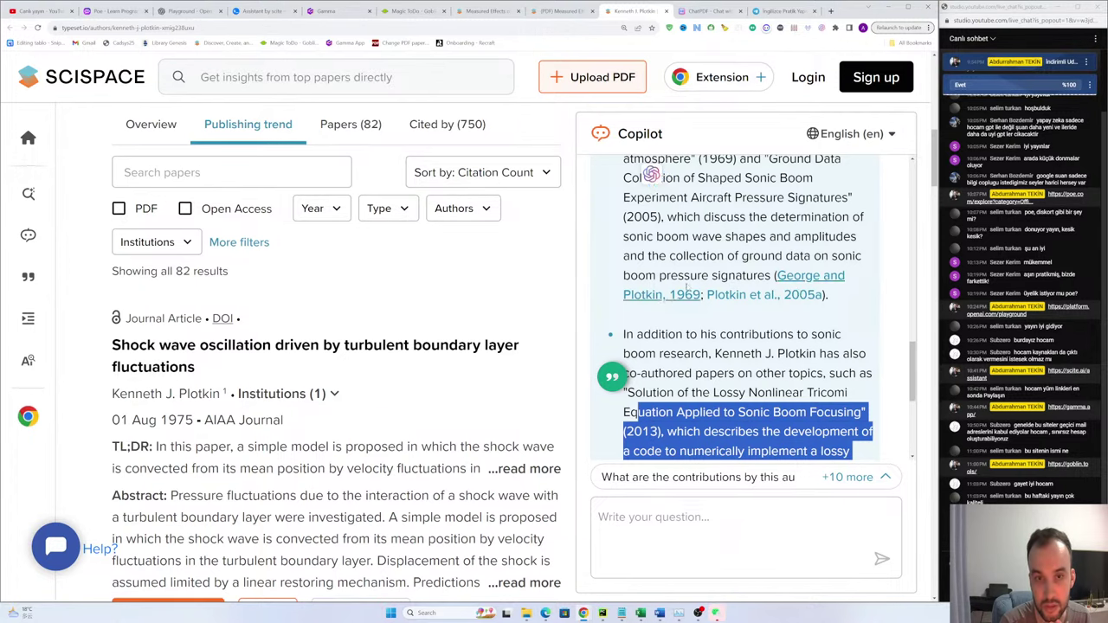
pyautogui.scroll(3, 651, 173)
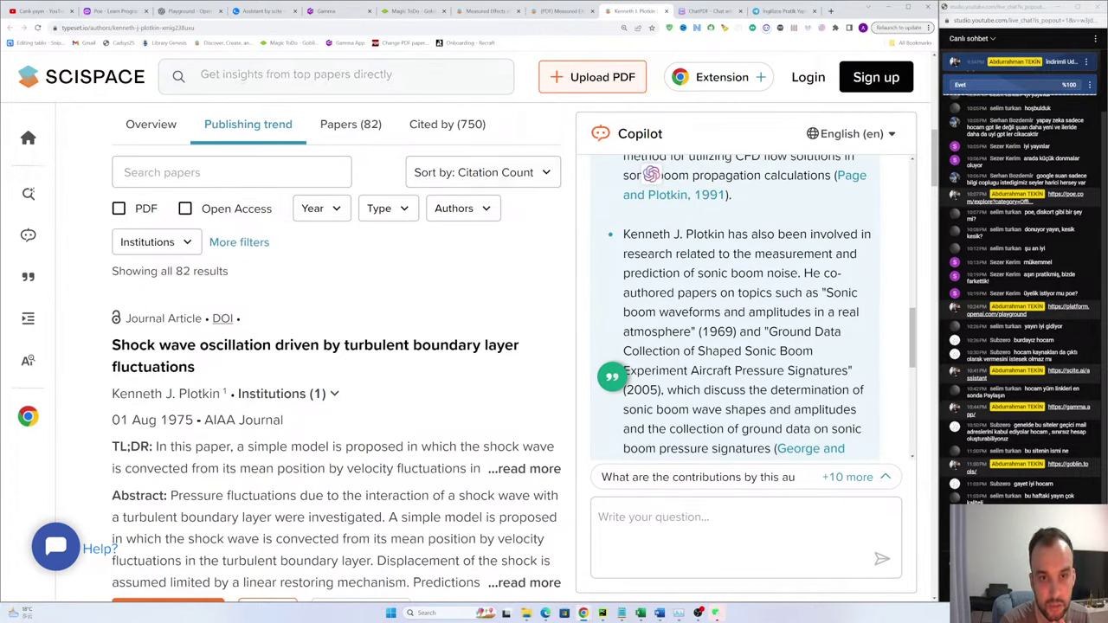
pyautogui.moveTo(623, 231); pyautogui.dragTo(723, 362)
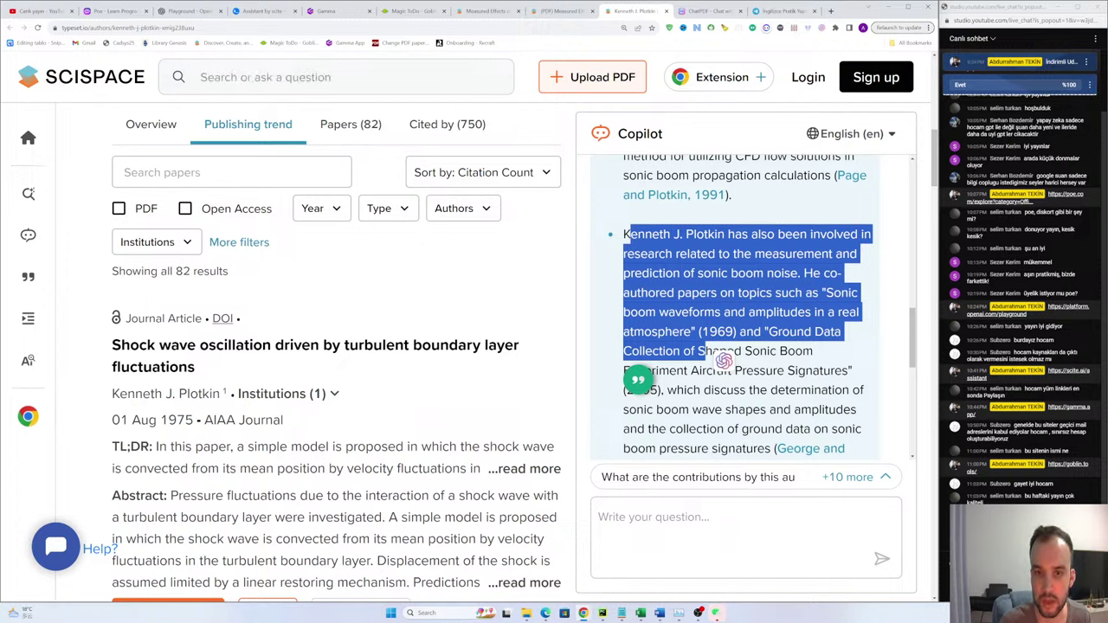
pyautogui.click(858, 216)
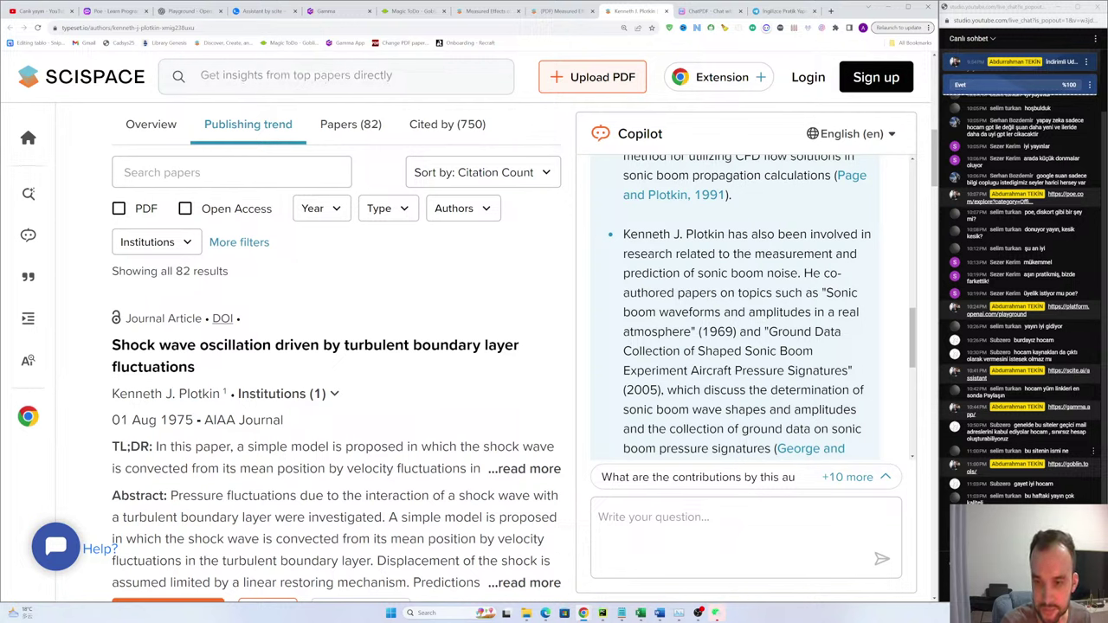
# Step: Highlight the live chat message "bu sitenin ismi ne" and return to the computational fluid dynamics part of Copilot's answer
pyautogui.moveTo(1024, 451); pyautogui.dragTo(1073, 461)
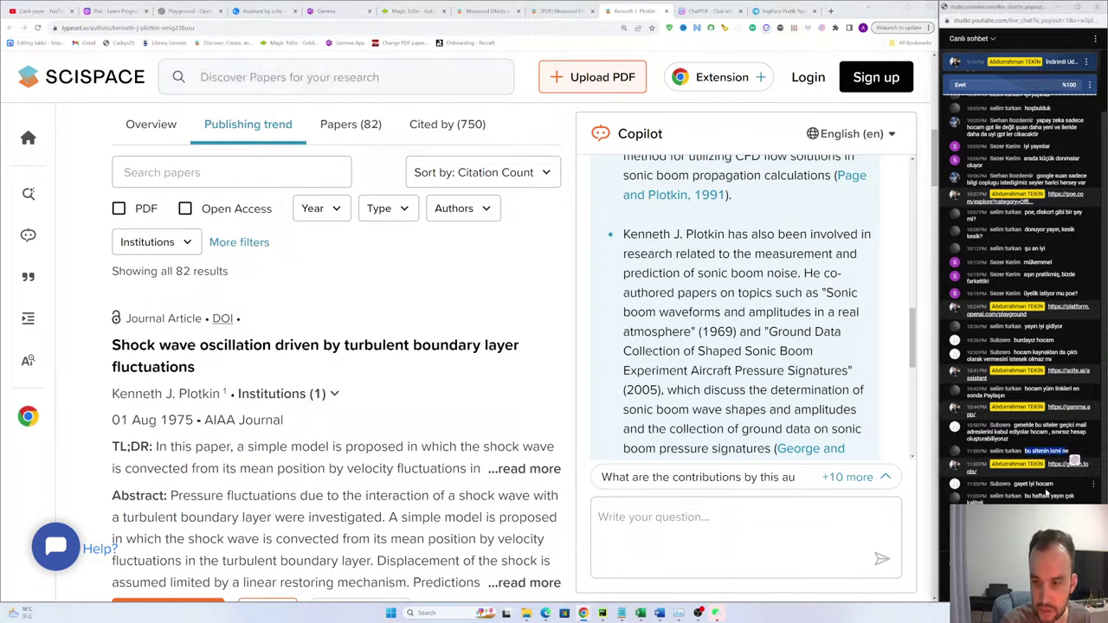
pyautogui.click(1064, 492)
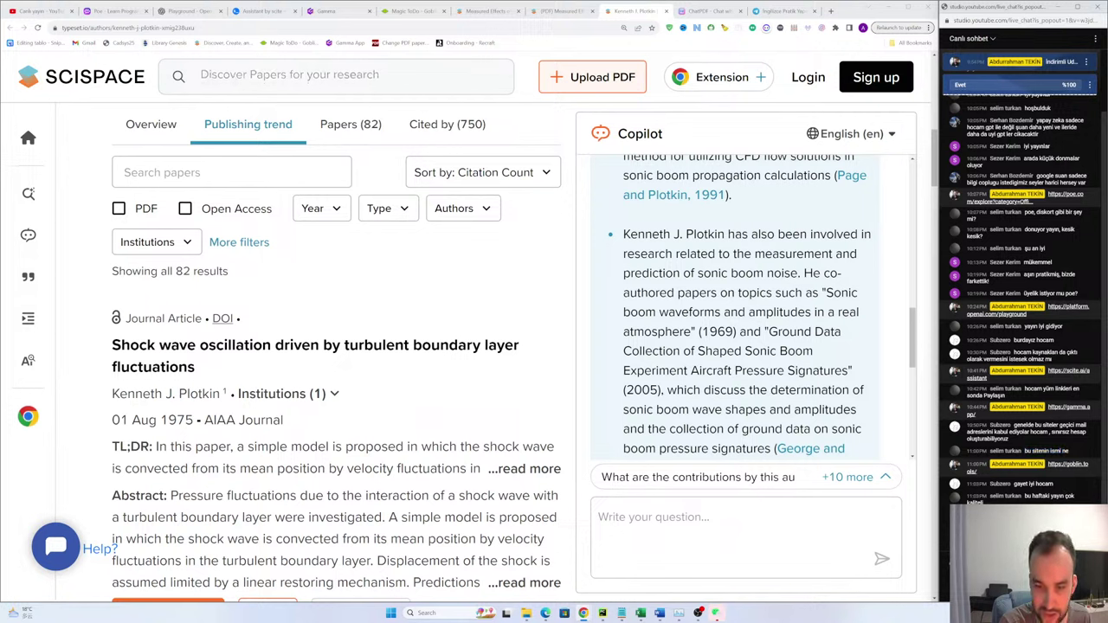
pyautogui.scroll(2, 690, 283)
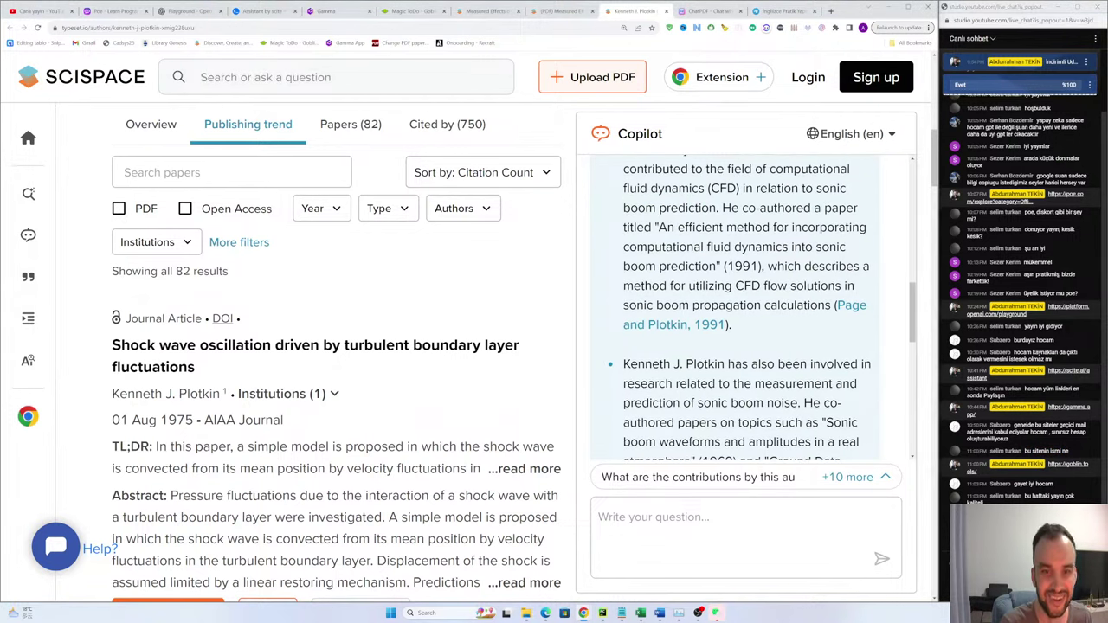
# Step: Highlight the computational fluid dynamics contribution in Copilot's answer, from its opening sentence through the 1991 citation, and clear the highlighting
pyautogui.tripleClick(690, 284)
pyautogui.scroll(2, 748, 306)
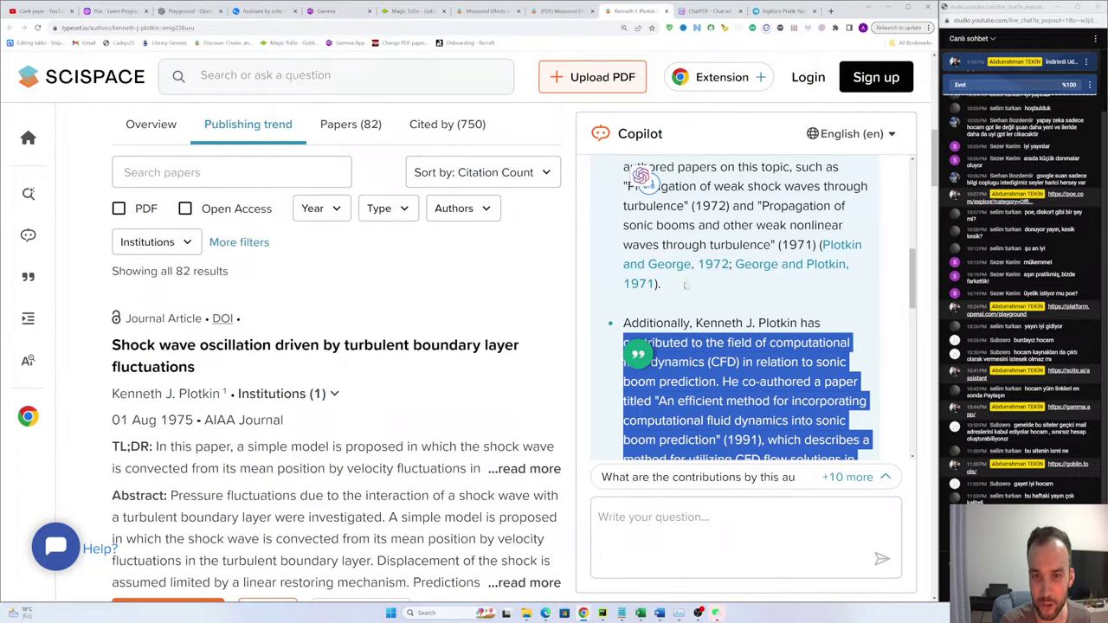
pyautogui.moveTo(623, 323); pyautogui.dragTo(777, 342)
pyautogui.scroll(-2, 777, 342)
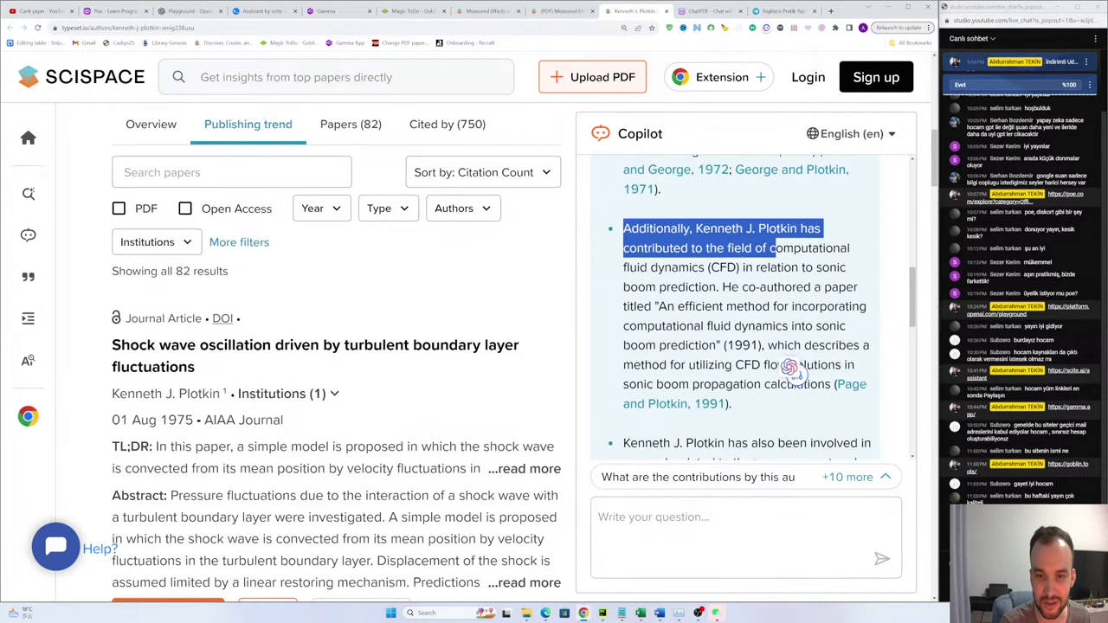
pyautogui.moveTo(659, 286); pyautogui.dragTo(670, 287)
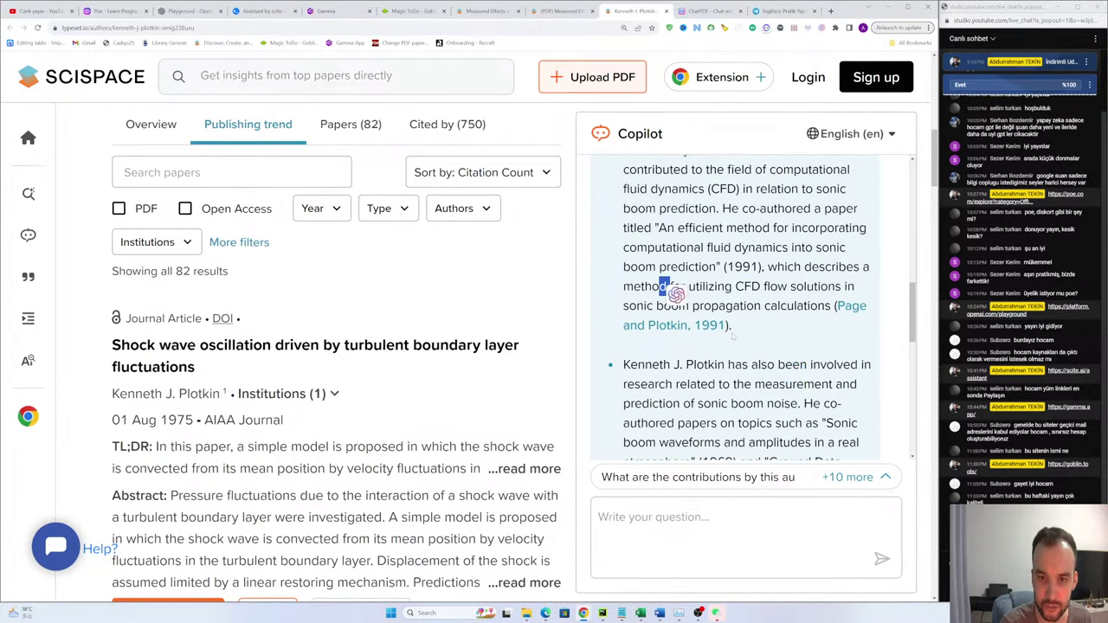
pyautogui.scroll(1, 727, 329)
pyautogui.click(667, 227)
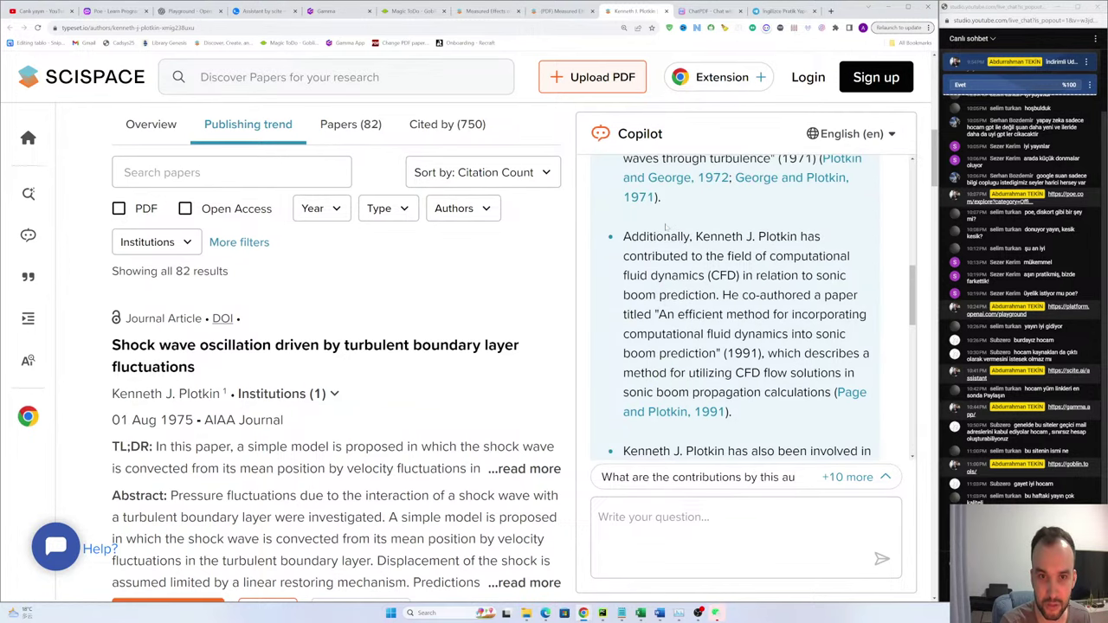
pyautogui.moveTo(666, 227); pyautogui.dragTo(739, 408)
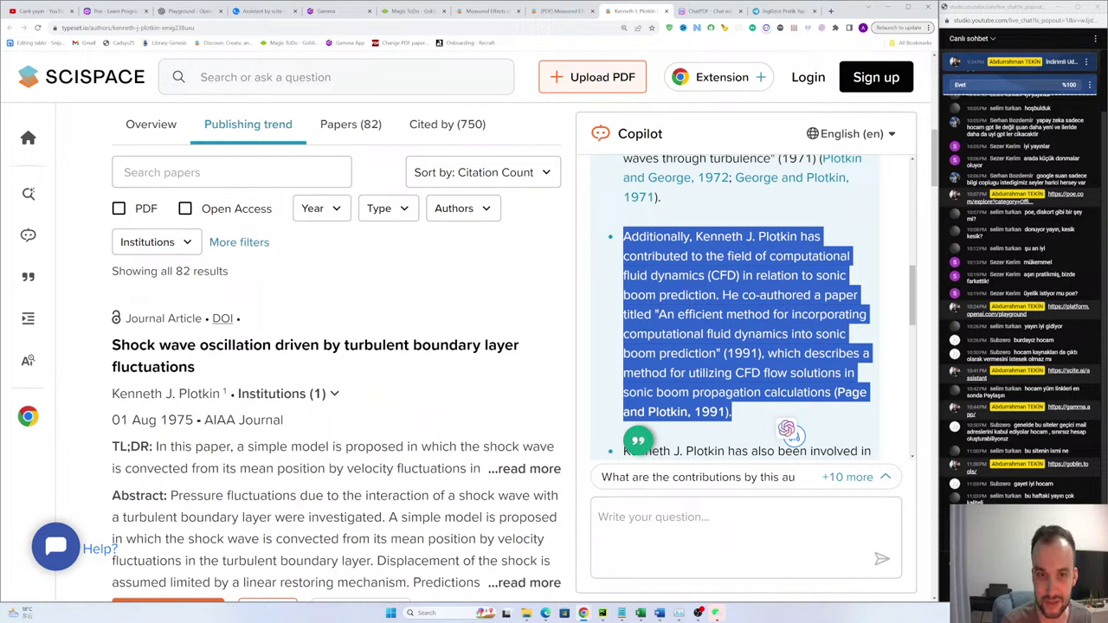
pyautogui.moveTo(724, 296); pyautogui.dragTo(758, 338)
pyautogui.click(737, 422)
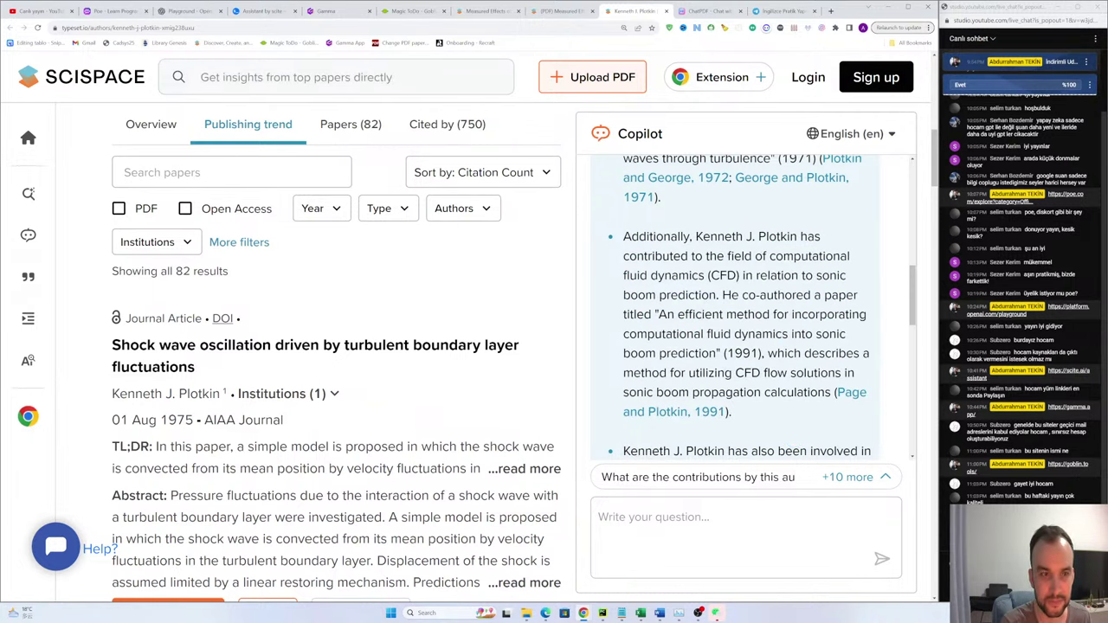
# Step: Return to the question that opens the Copilot conversation and highlight the answer's introduction with the sonic boom modeling and theory contribution
pyautogui.scroll(10, 736, 346)
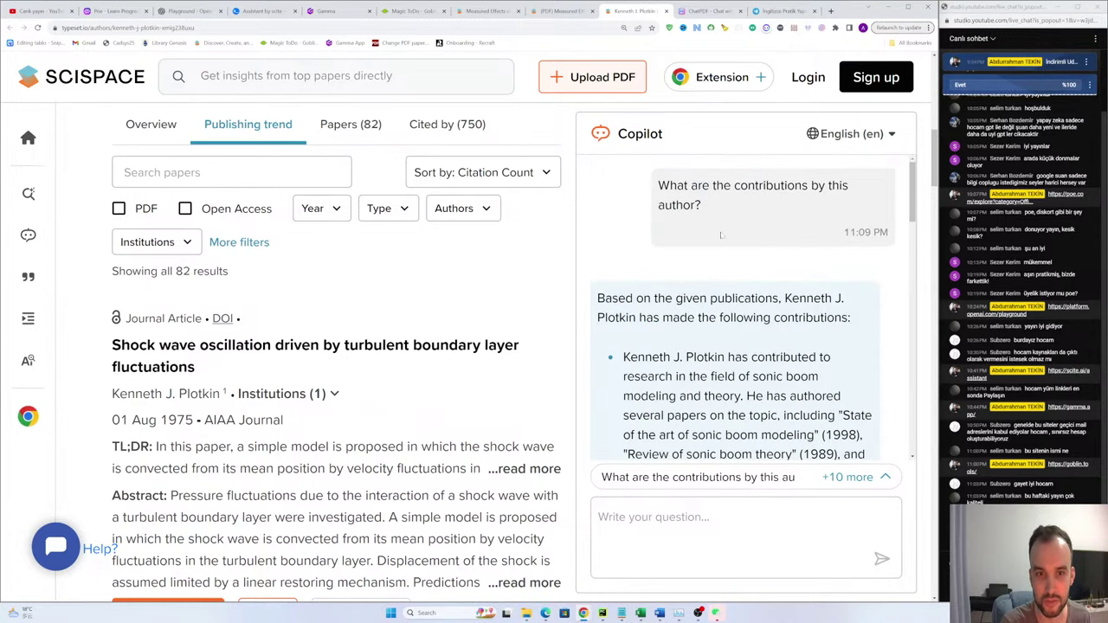
pyautogui.scroll(-2, 753, 307)
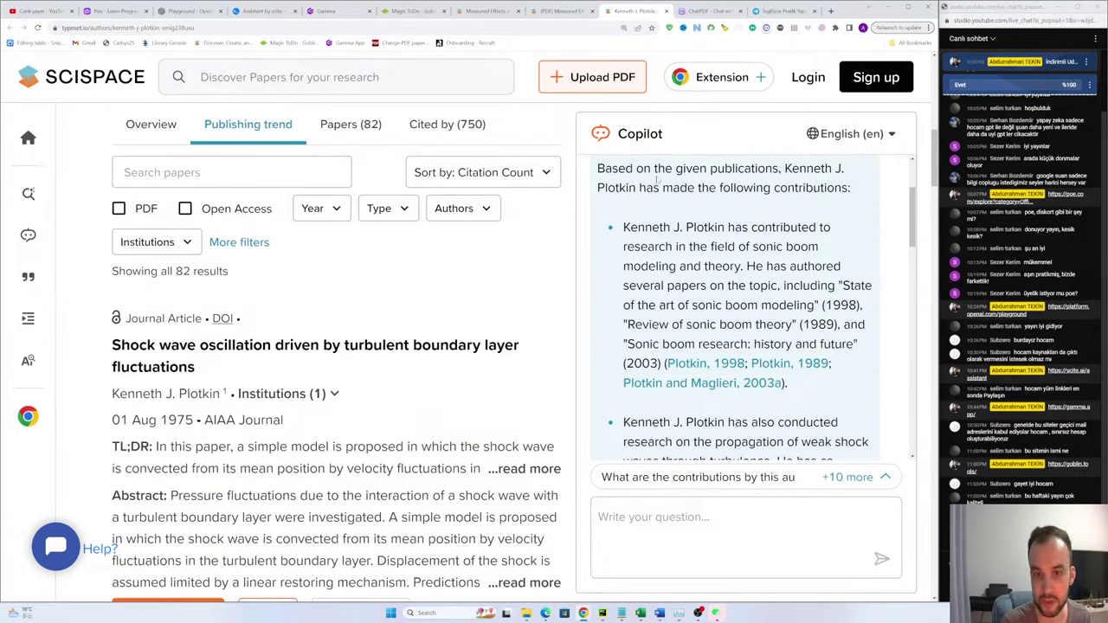
pyautogui.scroll(1, 657, 179)
pyautogui.moveTo(596, 252); pyautogui.dragTo(816, 257)
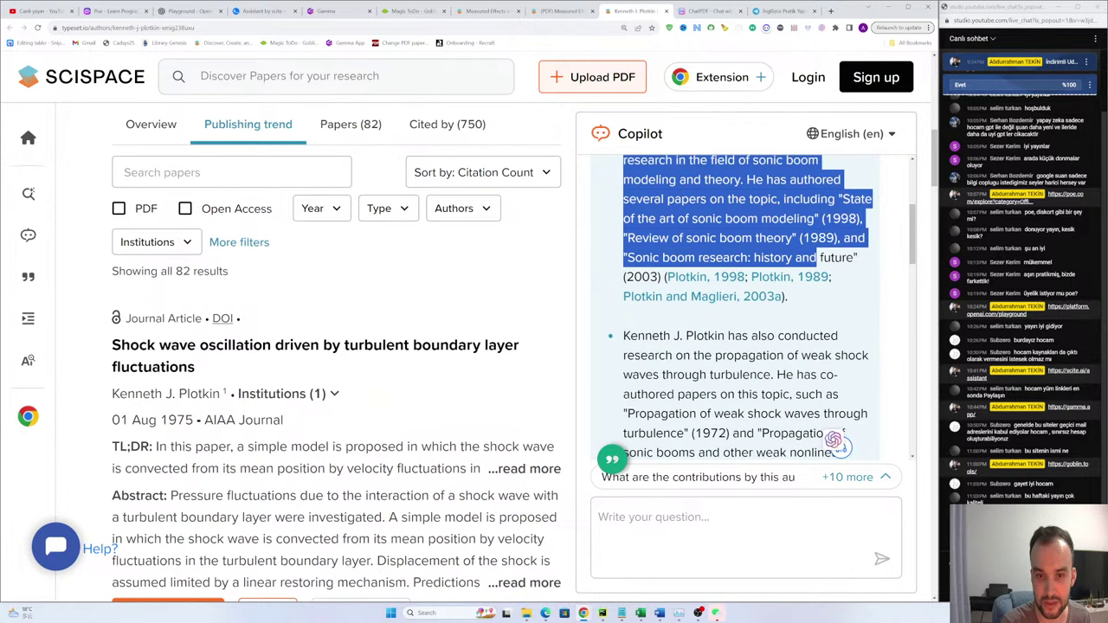
# Step: Read through the remaining contributions to the references, briefly highlighting the start of the contribution on other topics
pyautogui.scroll(-3, 744, 307)
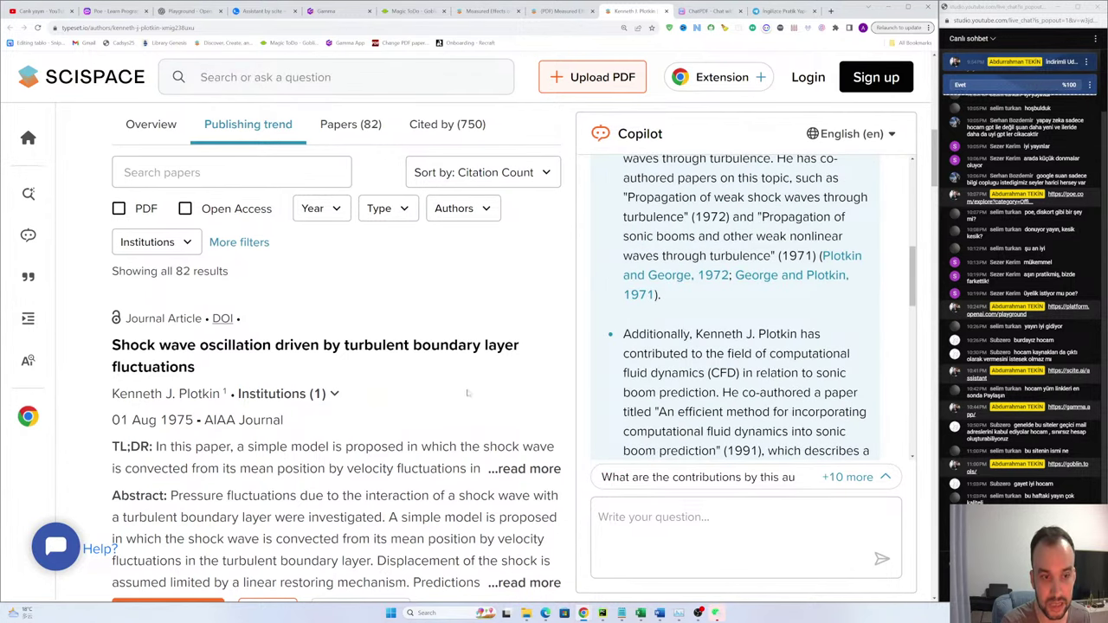
pyautogui.scroll(-3, 751, 283)
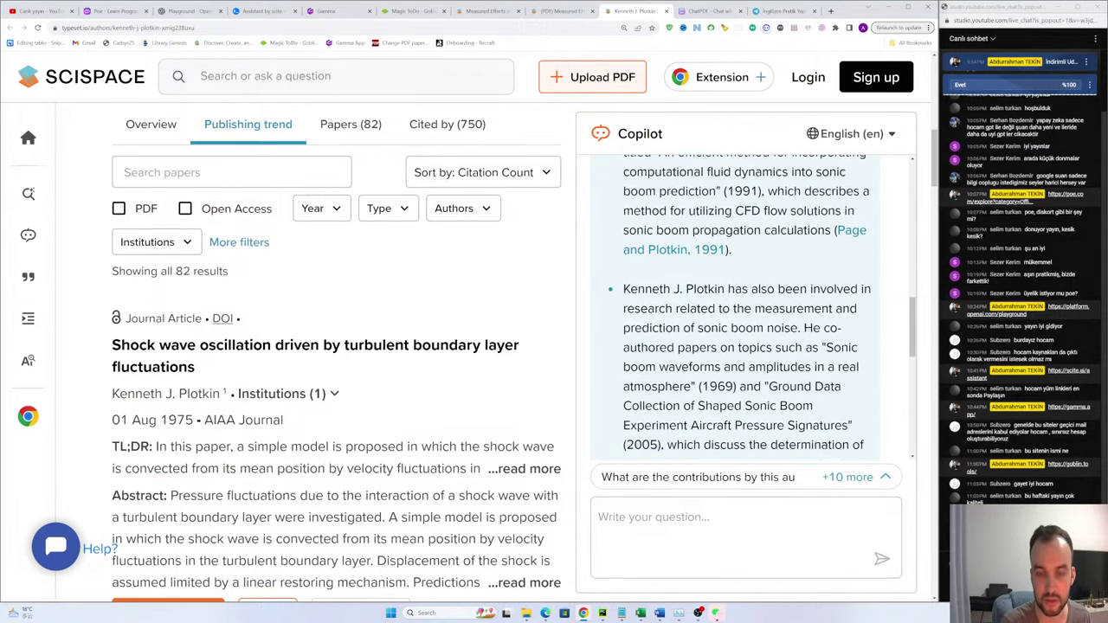
pyautogui.scroll(-3, 744, 307)
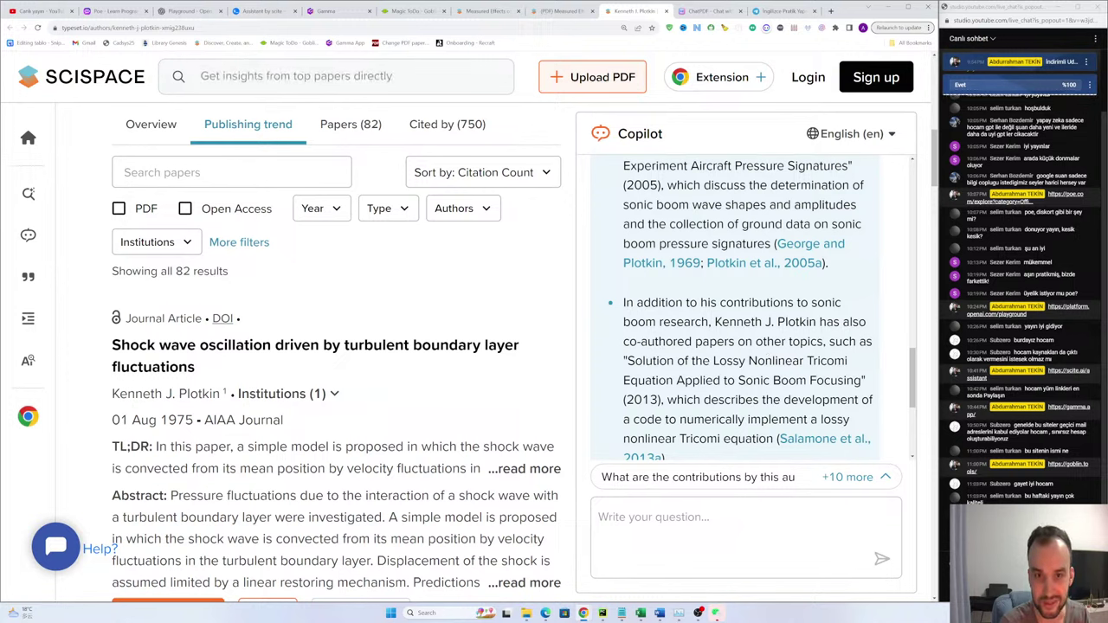
pyautogui.moveTo(623, 302); pyautogui.dragTo(722, 322)
pyautogui.click(618, 313)
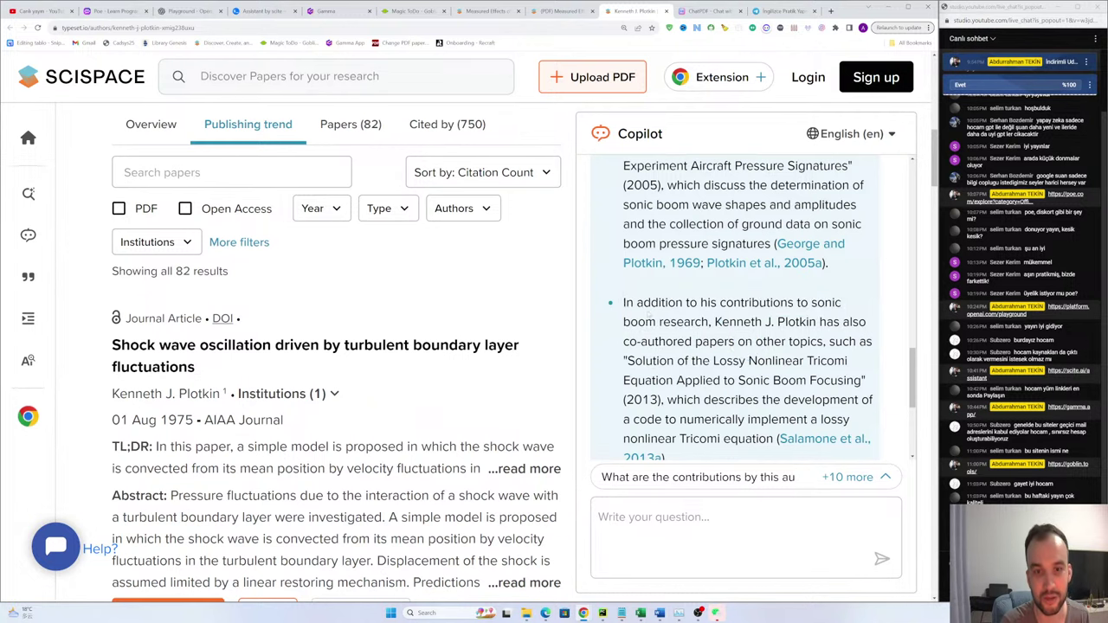
pyautogui.scroll(-3, 744, 308)
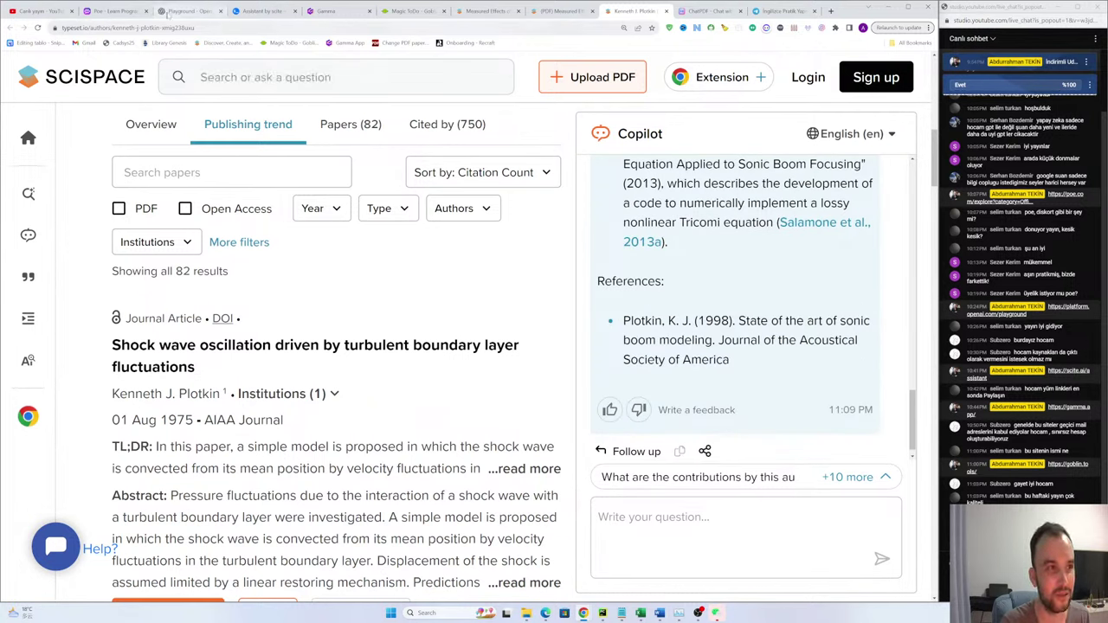
# Step: Switch to Poe, open the ChatGPT conversation with the simple English story, and look through the whole story
pyautogui.click(112, 11)
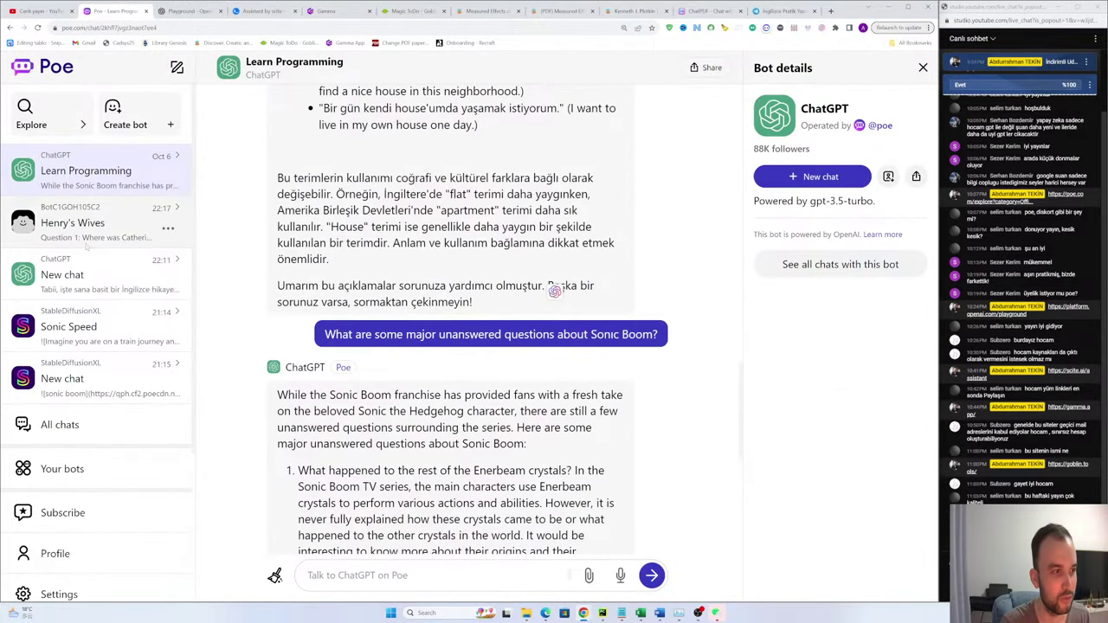
pyautogui.click(87, 274)
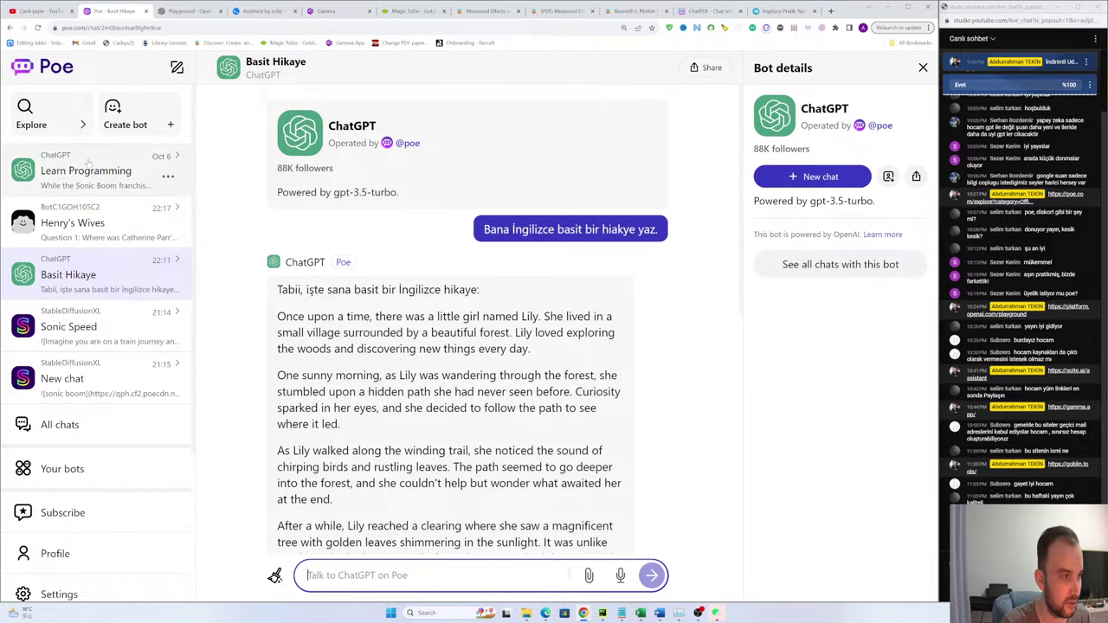
pyautogui.scroll(-8, 239, 322)
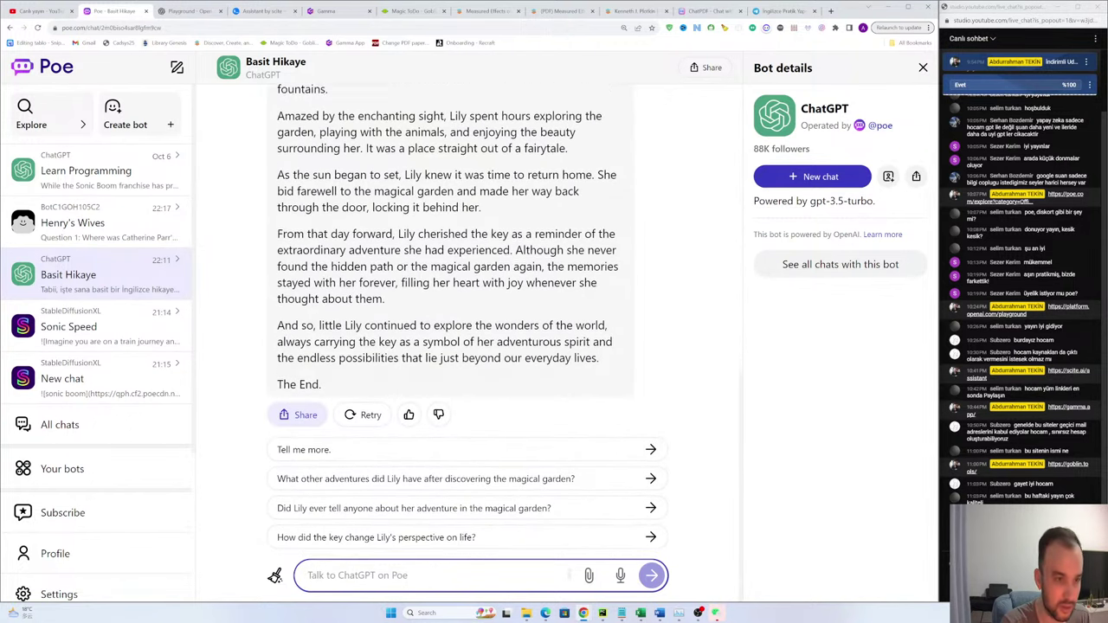
pyautogui.scroll(10, 239, 323)
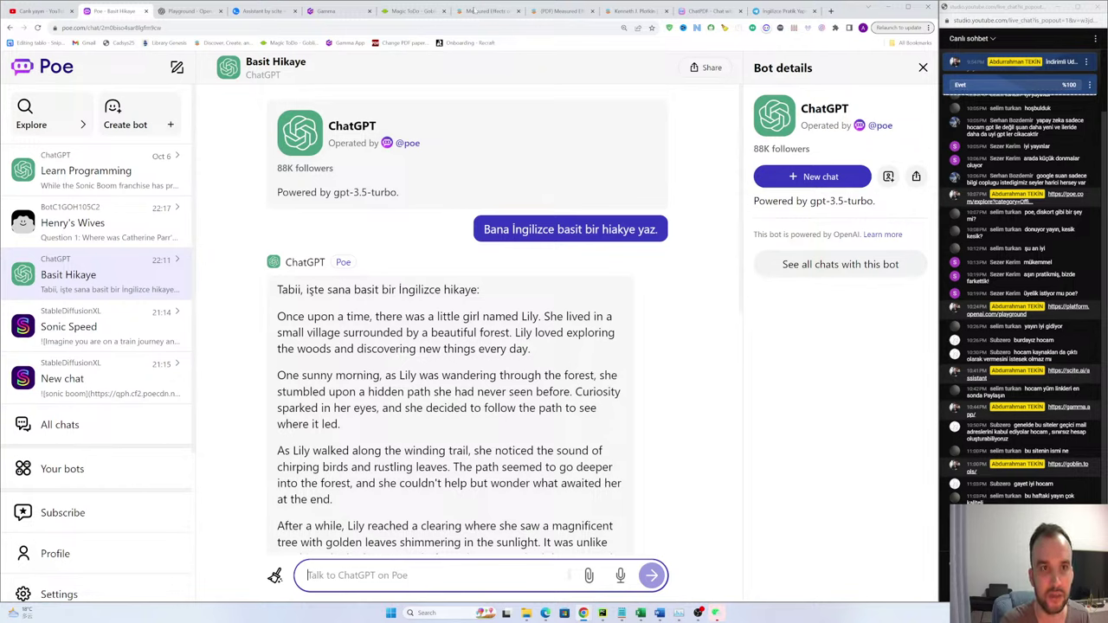
# Step: Switch back to SciSpace, revisit the author profile and search results, and view the PDF of the turbulence and sonic boom paper
pyautogui.click(636, 11)
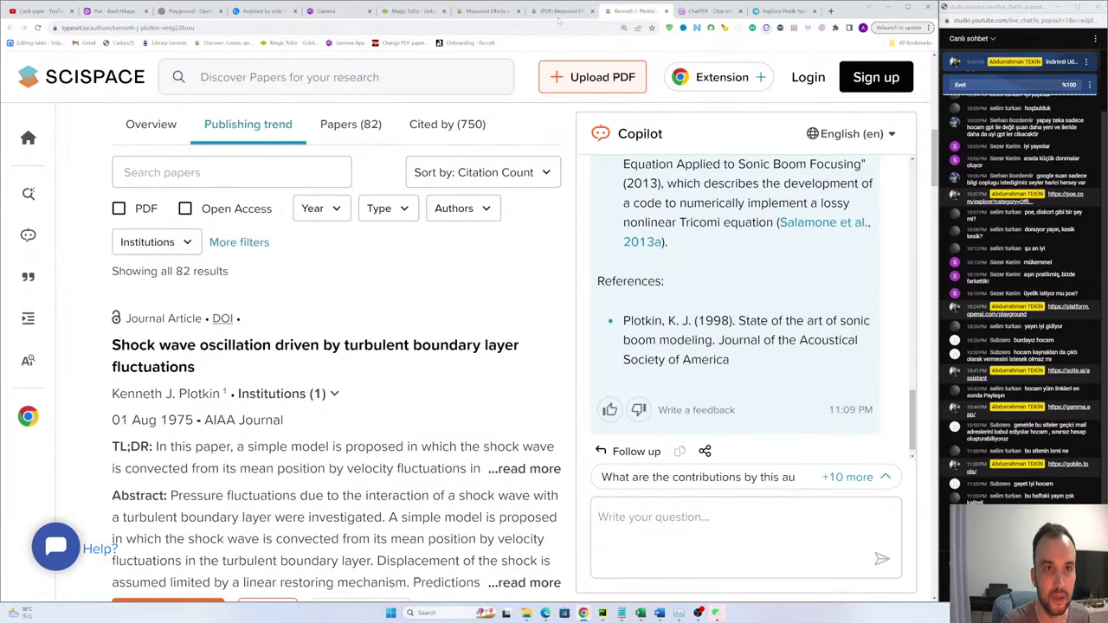
pyautogui.click(562, 11)
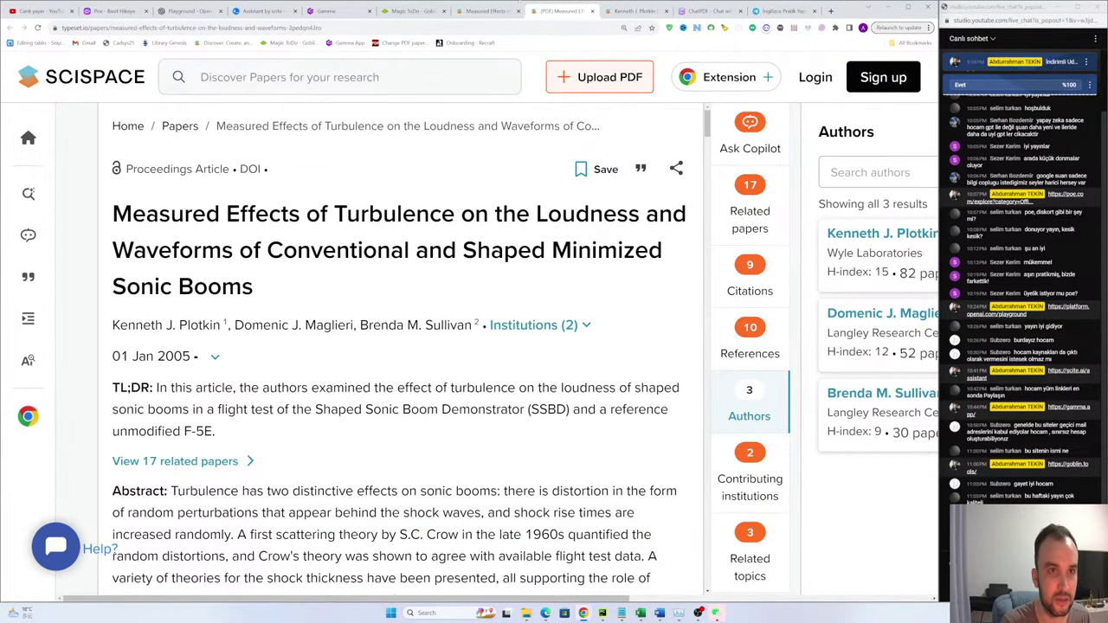
pyautogui.click(488, 11)
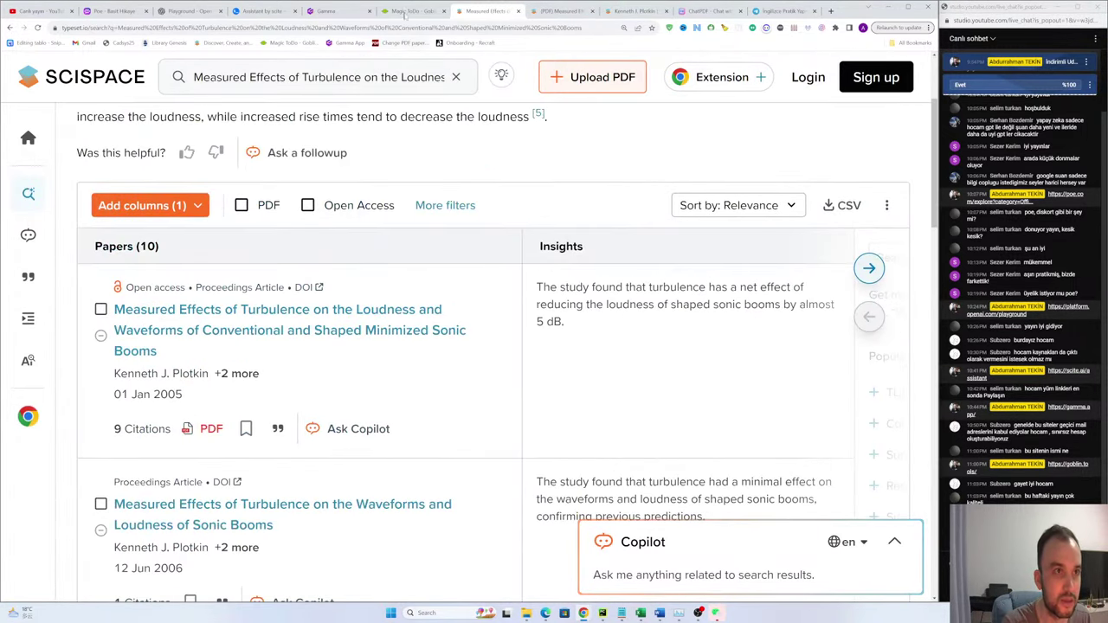
pyautogui.click(563, 11)
pyautogui.scroll(-10, 391, 299)
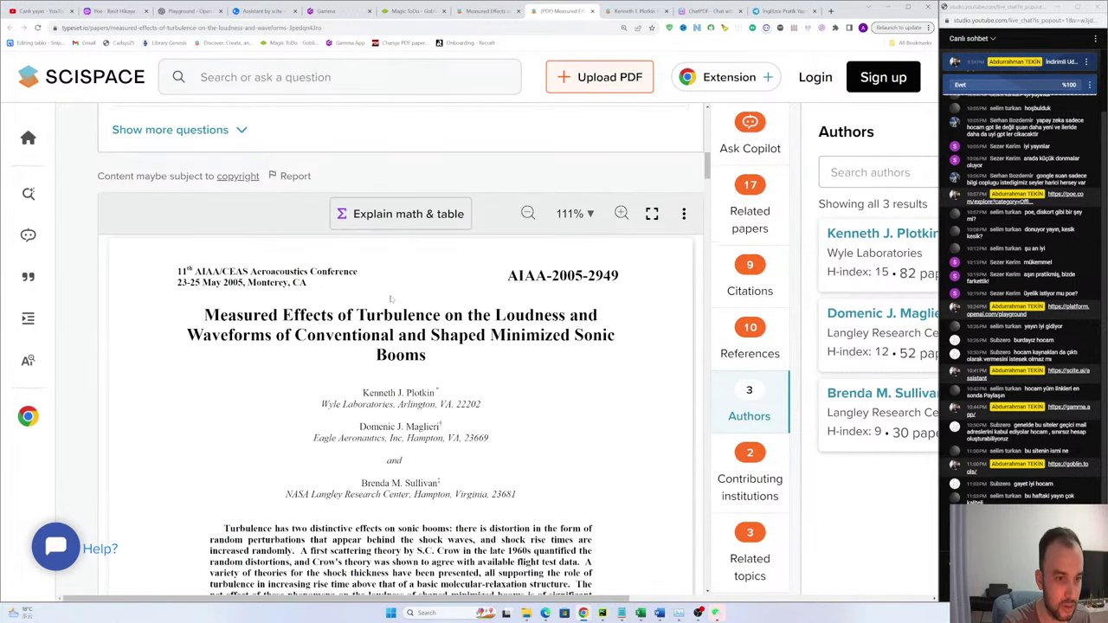
pyautogui.scroll(-4, 391, 298)
# Step: Open Copilot for the turbulence paper, reduce the page zoom, and view the suggested questions above the PDF
pyautogui.click(751, 140)
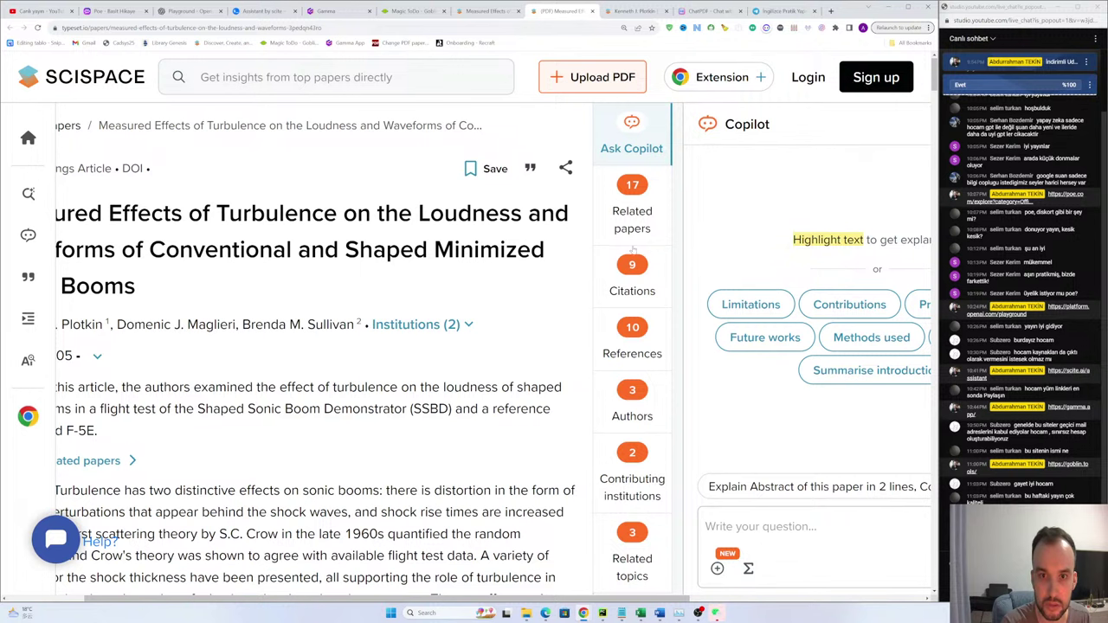
pyautogui.hotkey('ctrl', '-')
pyautogui.scroll(-5, 275, 284)
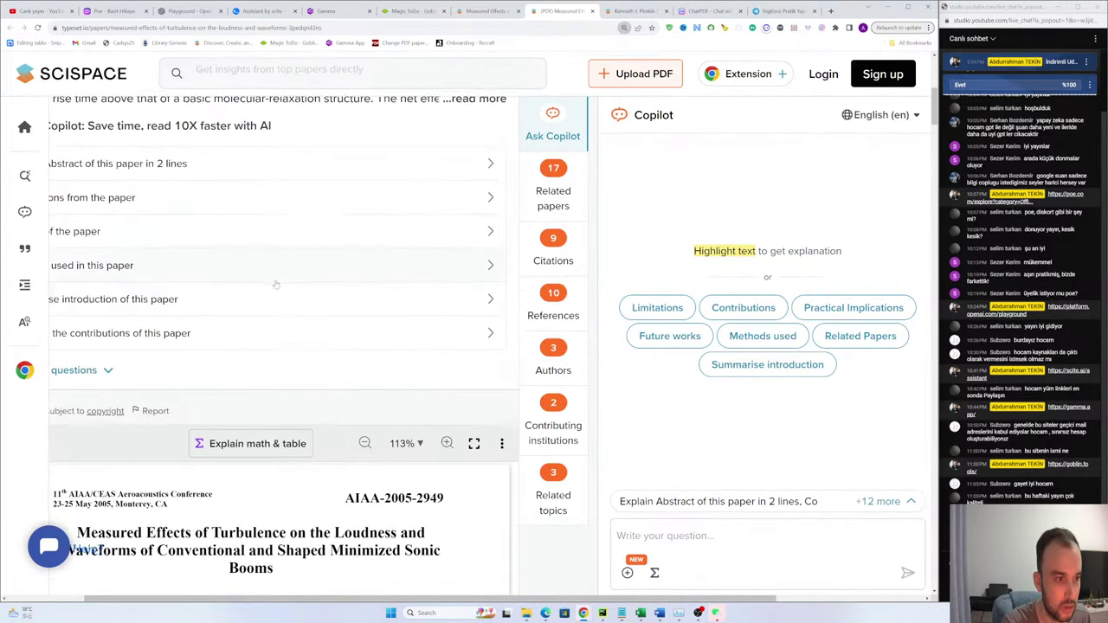
# Step: Ask Copilot to explain the abstract of the sonic boom paper in 2 lines, using its suggested questions
pyautogui.scroll(-10, 275, 284)
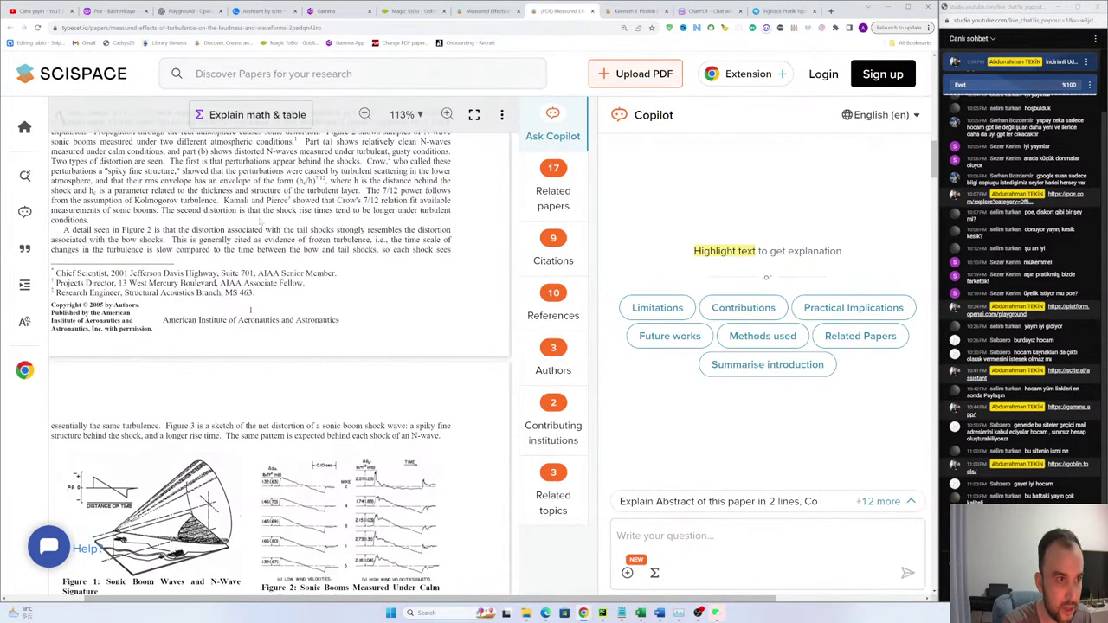
pyautogui.scroll(-5, 260, 220)
pyautogui.scroll(10, 244, 253)
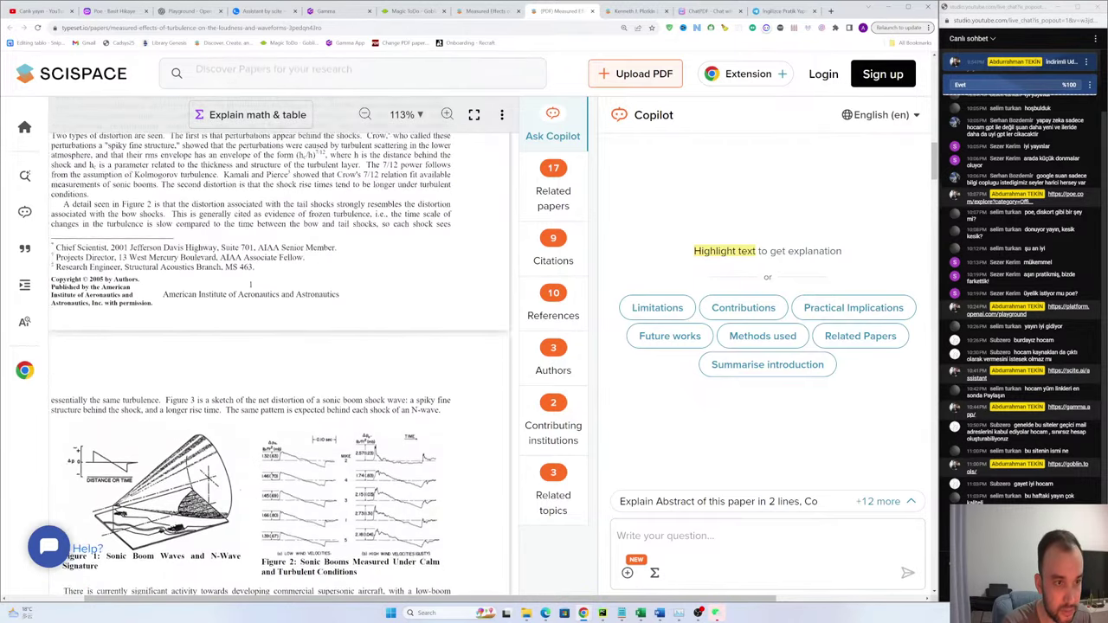
pyautogui.scroll(-4, 251, 346)
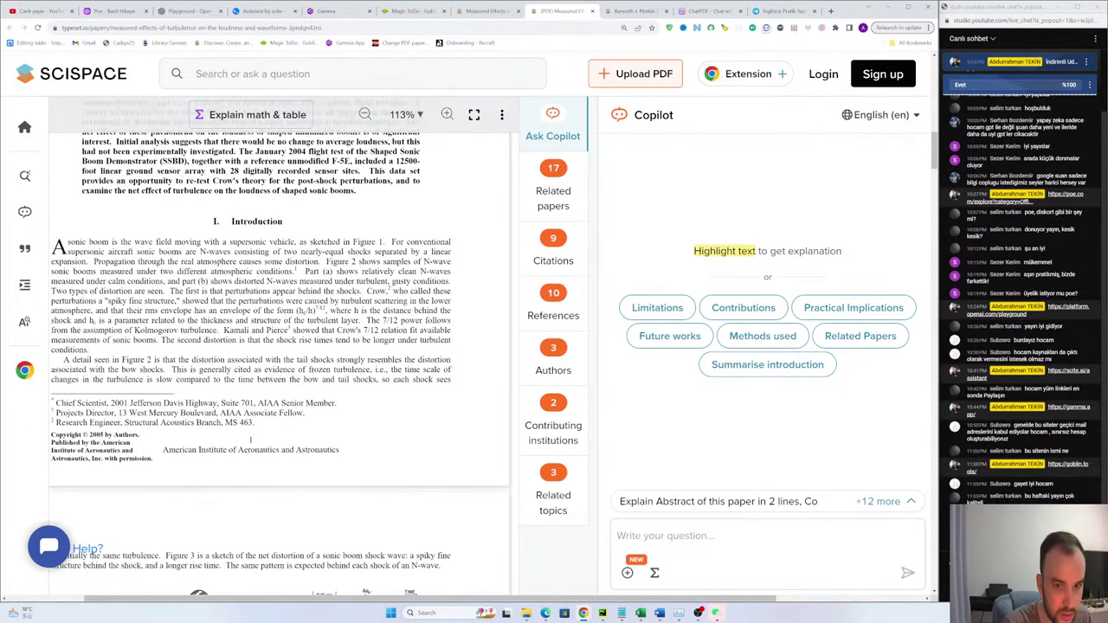
pyautogui.click(885, 501)
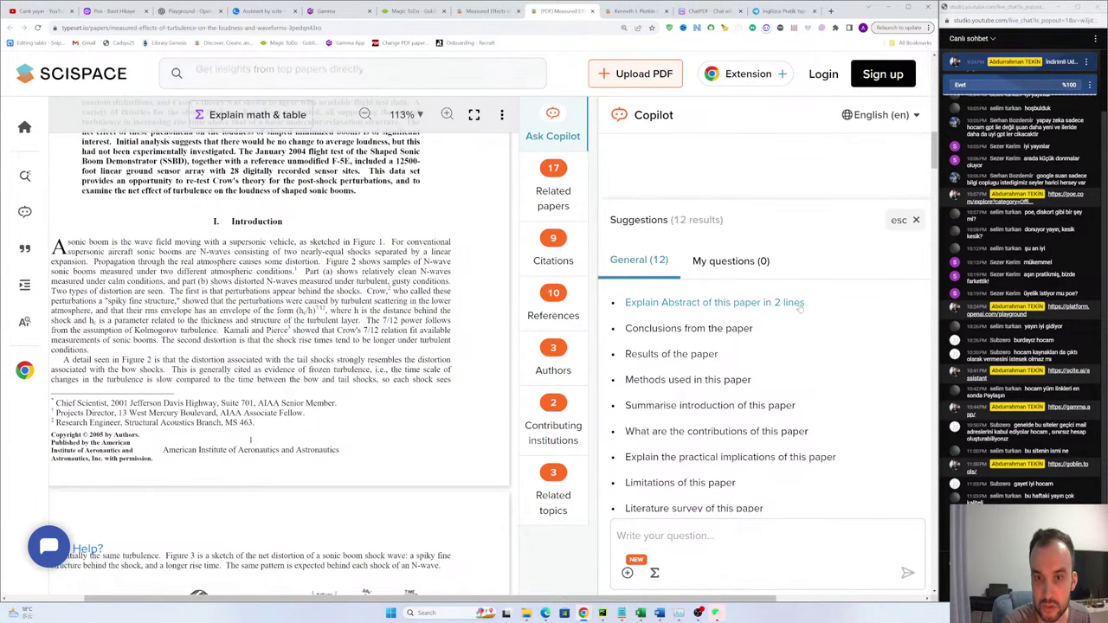
pyautogui.scroll(8, 134, 233)
pyautogui.scroll(-4, 134, 233)
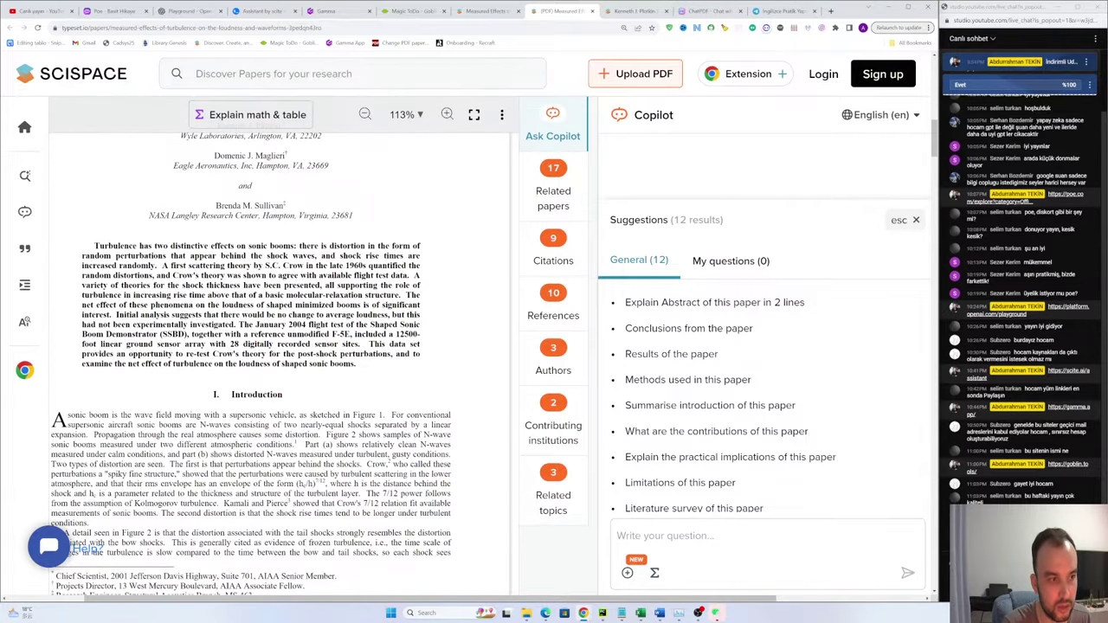
pyautogui.moveTo(254, 294); pyautogui.dragTo(402, 364)
pyautogui.click(403, 364)
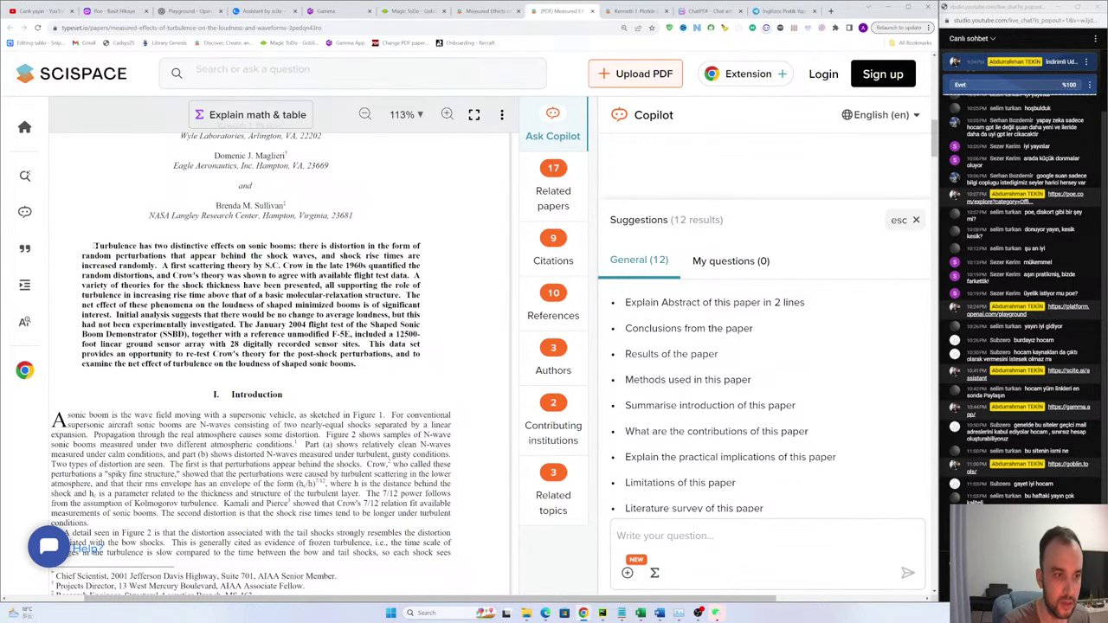
pyautogui.click(766, 304)
# Step: Look through Copilot's general question suggestions and reduce the page zoom so the paper and chat fit side by side
pyautogui.scroll(8, 777, 308)
pyautogui.hscroll(2, 777, 308)
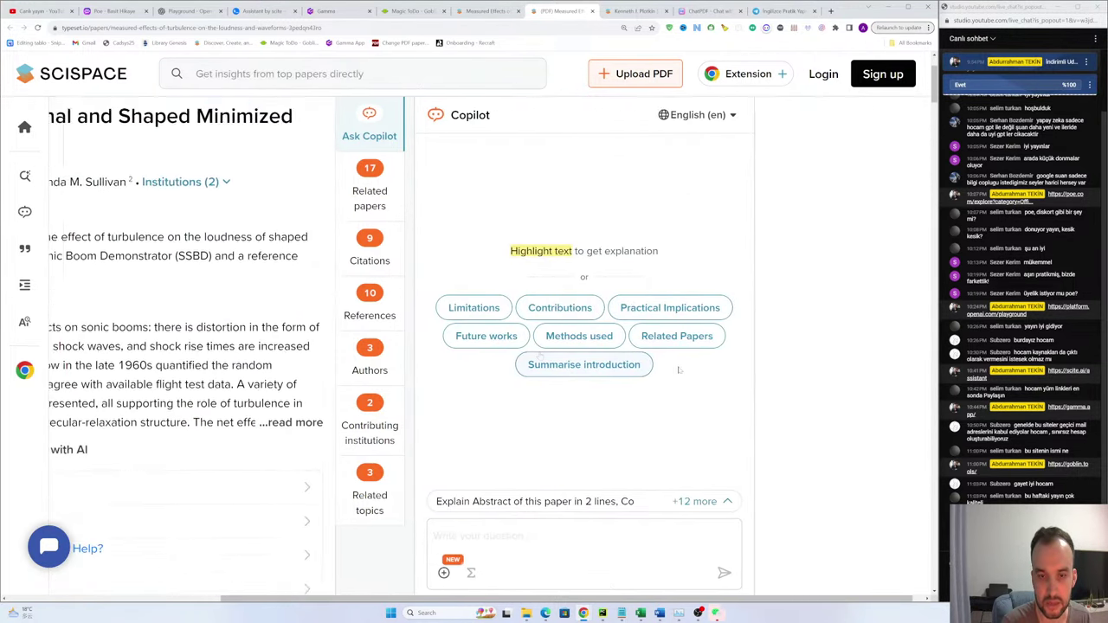
pyautogui.click(696, 503)
pyautogui.scroll(-4, 531, 482)
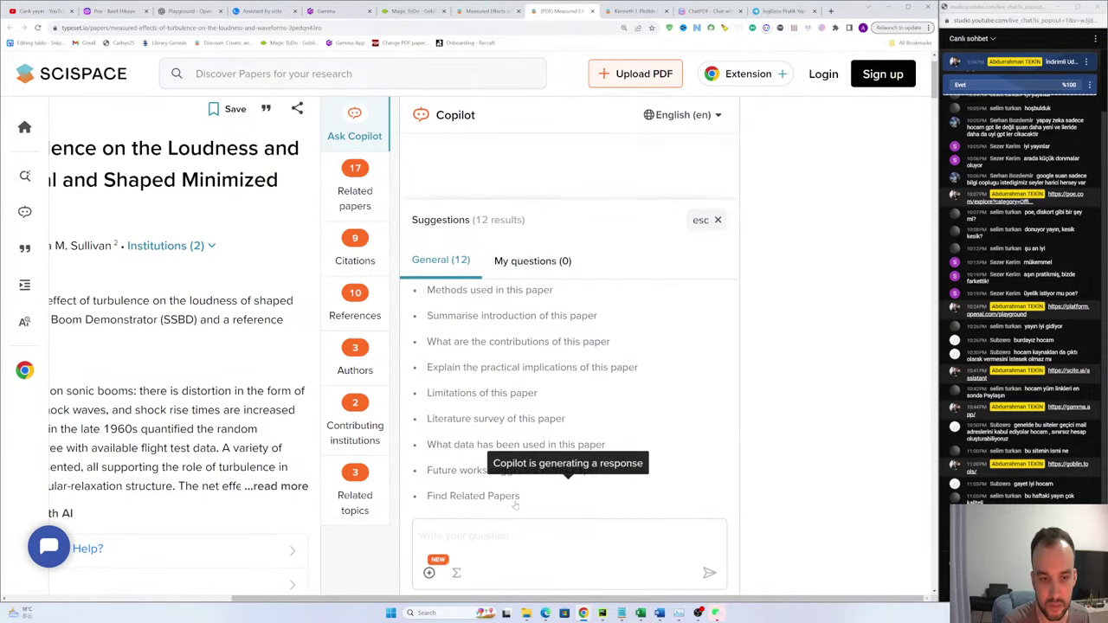
pyautogui.scroll(3, 779, 321)
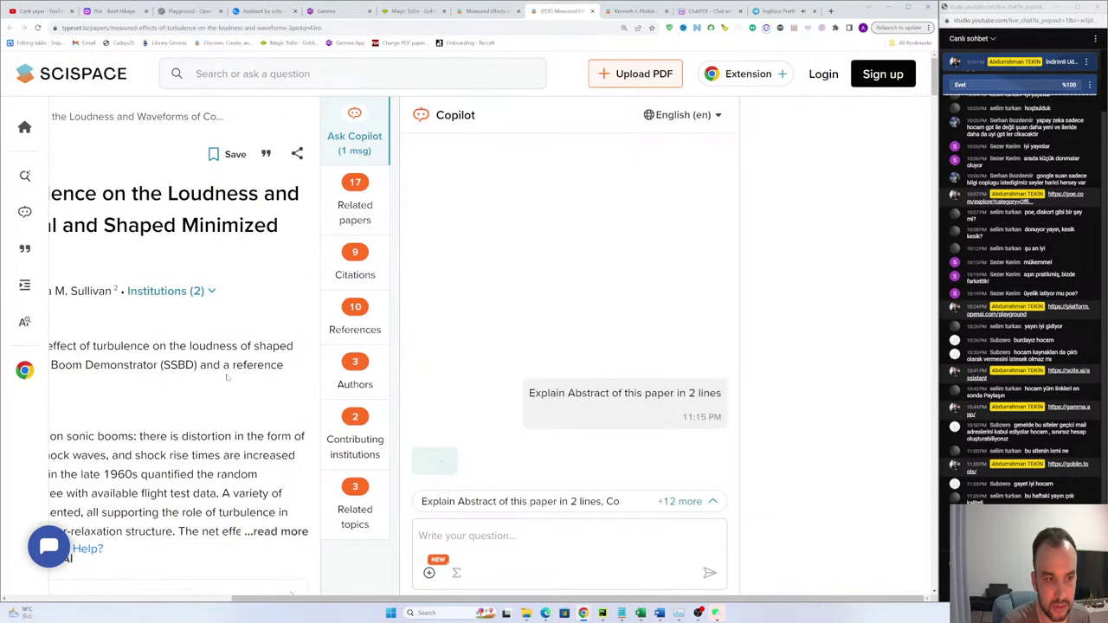
pyautogui.hotkey('ctrl', '-')
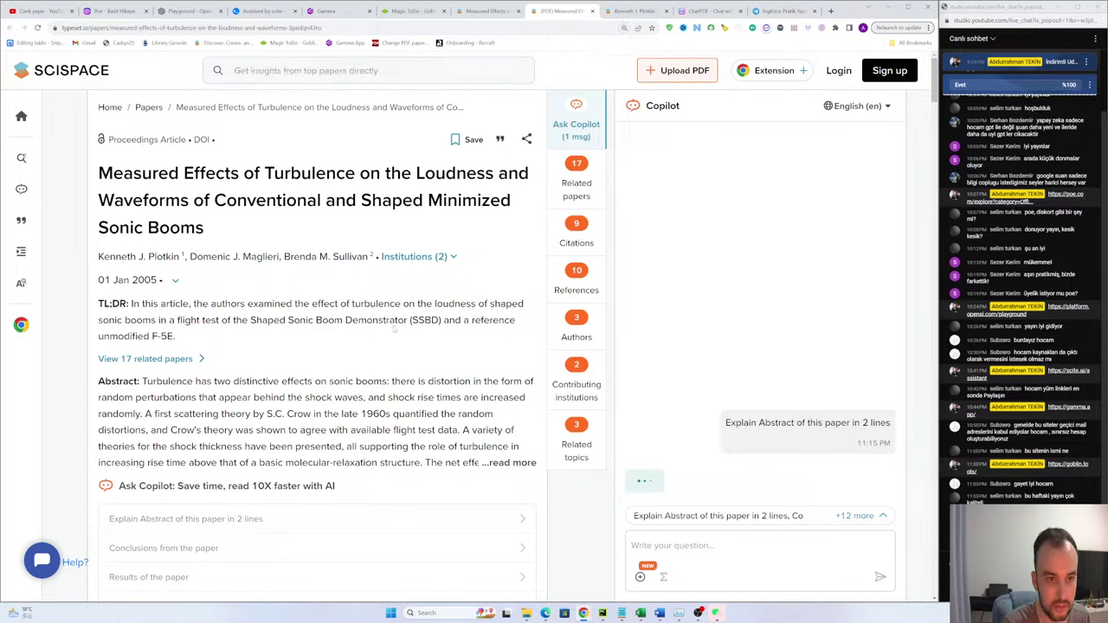
# Step: Read both points of Copilot's two-line abstract explanation and compare them with the original abstract in the PDF
pyautogui.scroll(1, 760, 313)
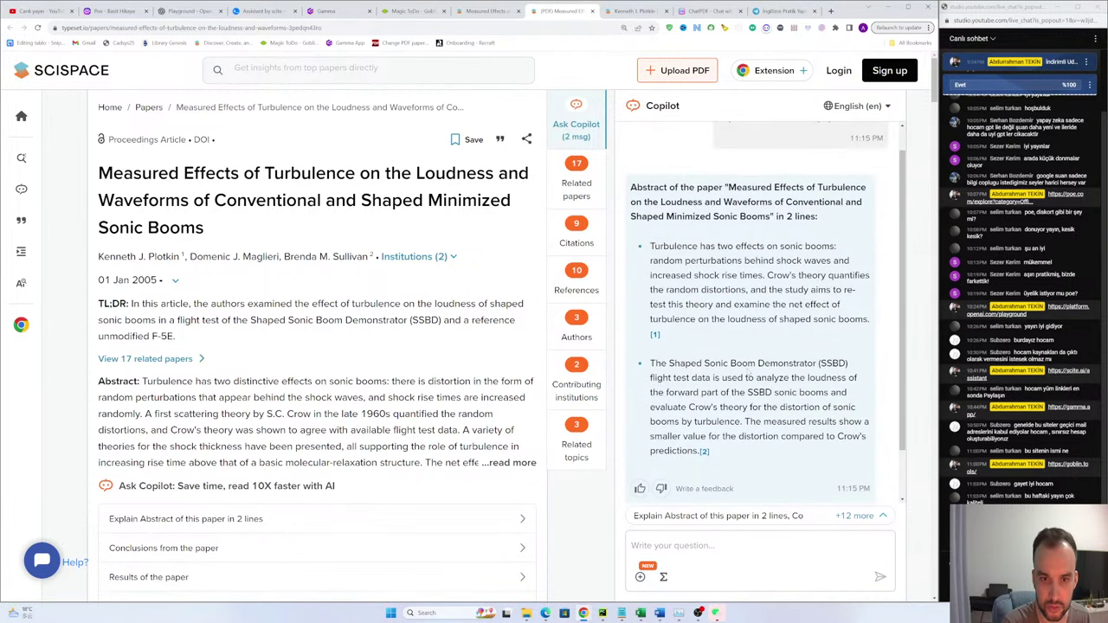
pyautogui.scroll(1, 760, 313)
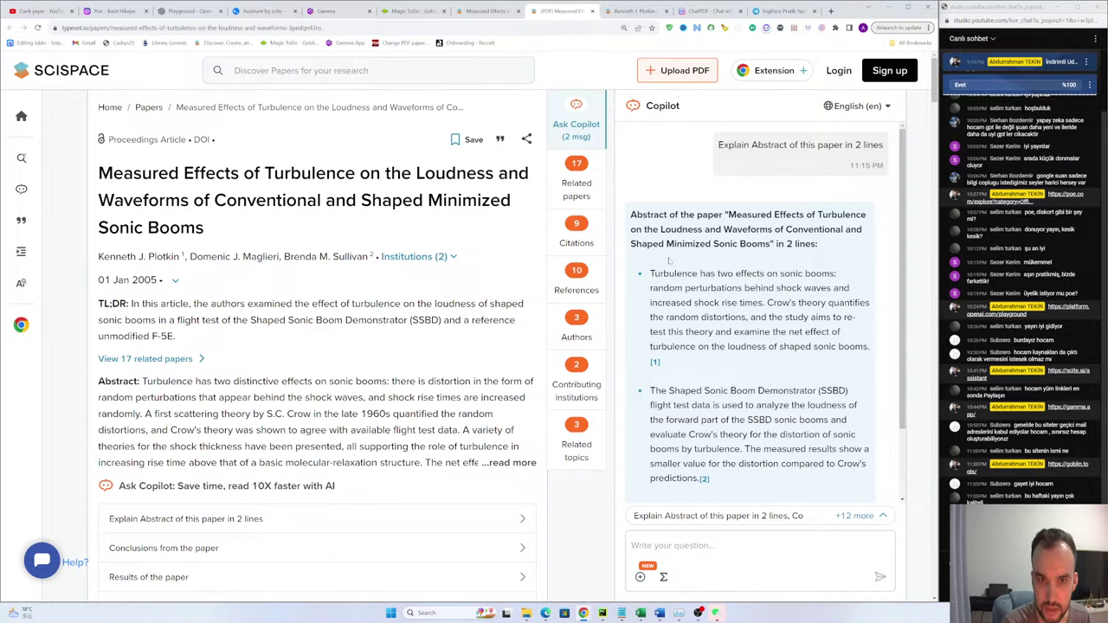
pyautogui.moveTo(650, 274); pyautogui.dragTo(740, 362)
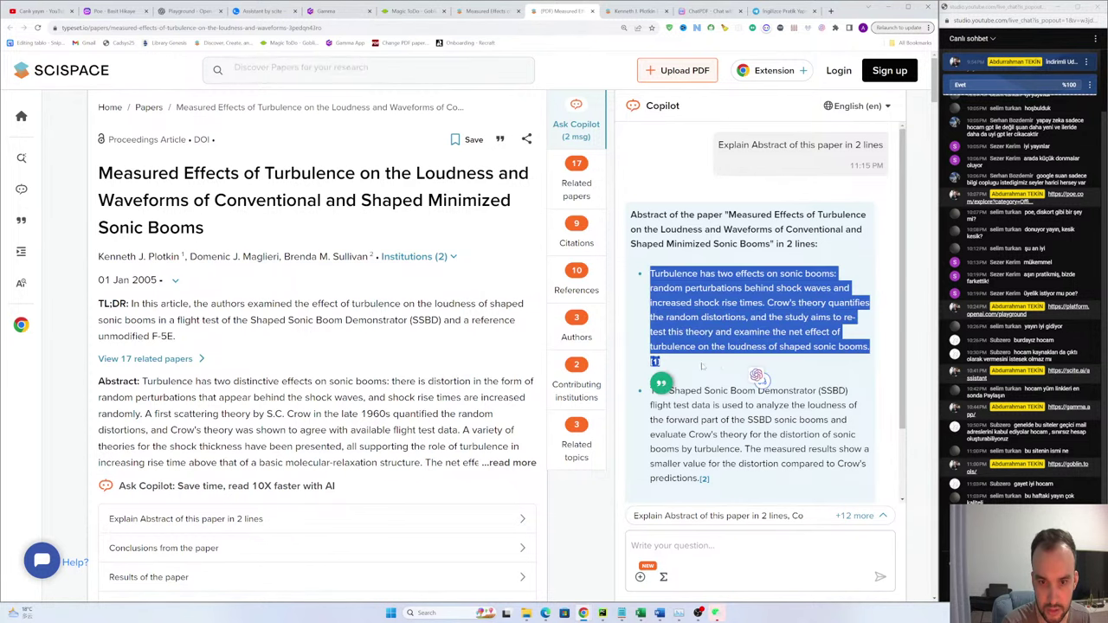
pyautogui.click(740, 362)
pyautogui.moveTo(650, 390); pyautogui.dragTo(724, 488)
pyautogui.click(724, 490)
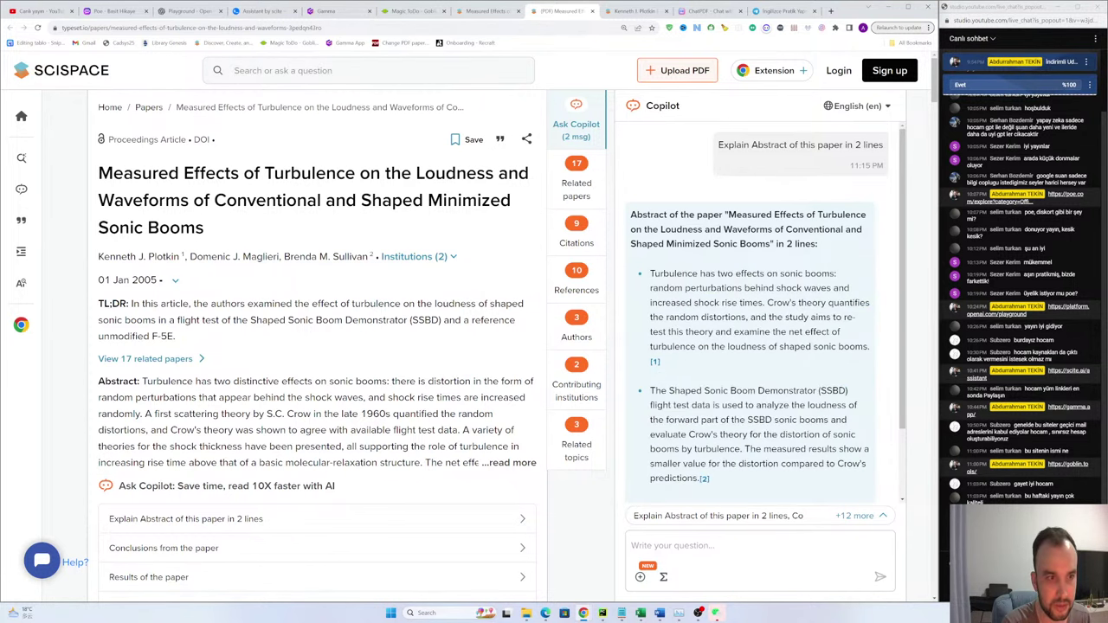
pyautogui.scroll(-7, 315, 307)
pyautogui.scroll(-1, 317, 364)
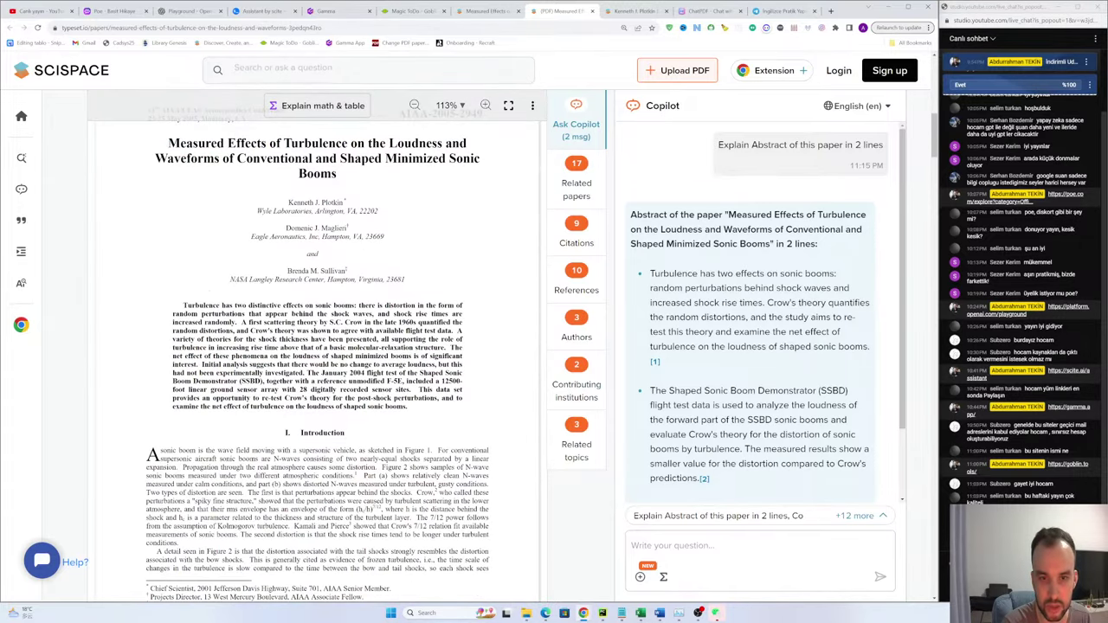
pyautogui.moveTo(650, 274); pyautogui.dragTo(746, 360)
pyautogui.click(753, 317)
pyautogui.moveTo(650, 390); pyautogui.dragTo(742, 505)
pyautogui.click(743, 505)
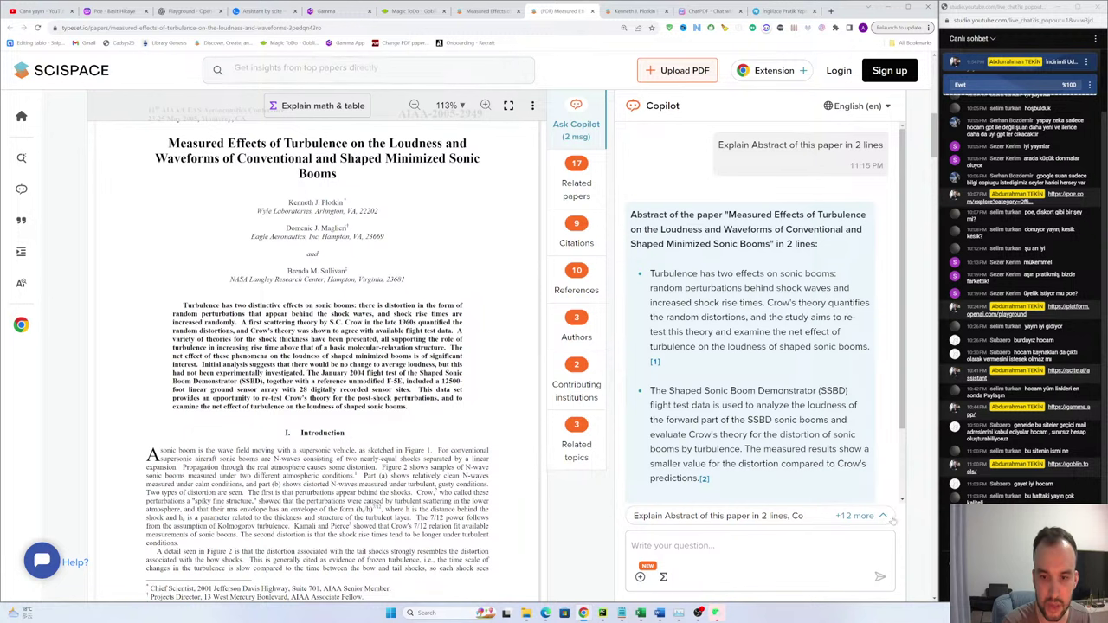
# Step: Expand Copilot's suggested questions and switch the paper's PDF to full-screen reading
pyautogui.click(736, 515)
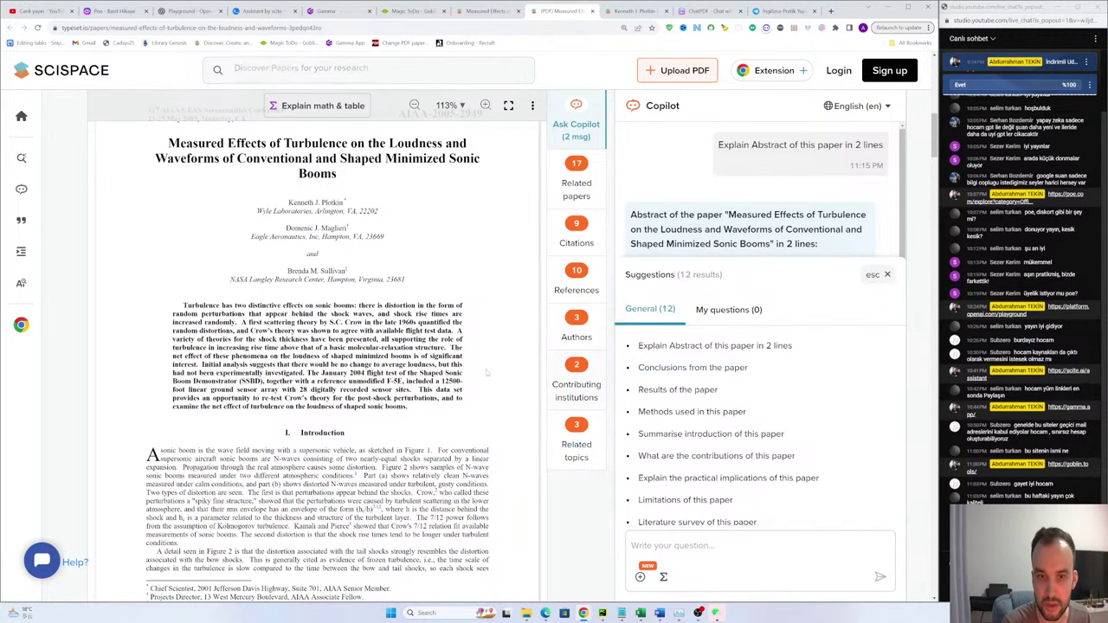
pyautogui.scroll(-10, 318, 346)
pyautogui.scroll(-15, 332, 486)
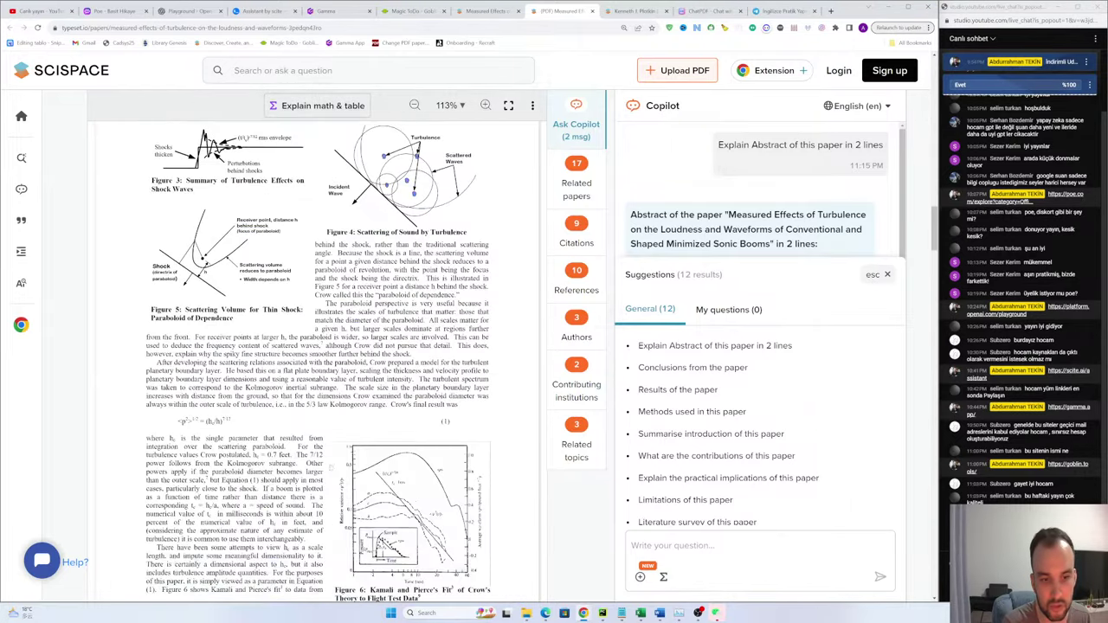
pyautogui.scroll(-8, 346, 398)
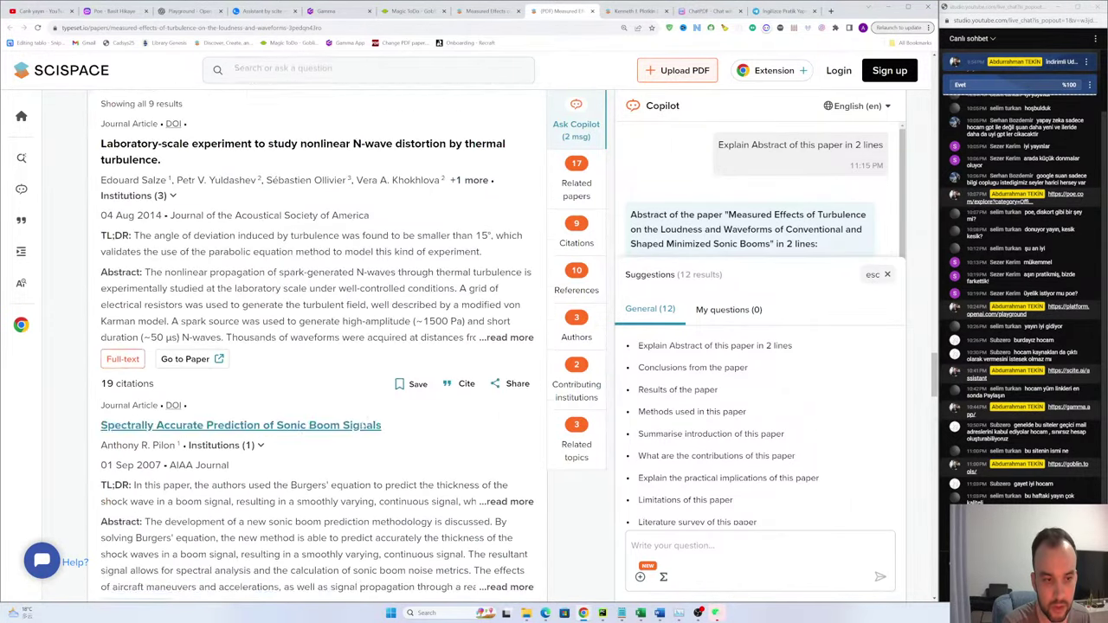
pyautogui.scroll(8, 336, 408)
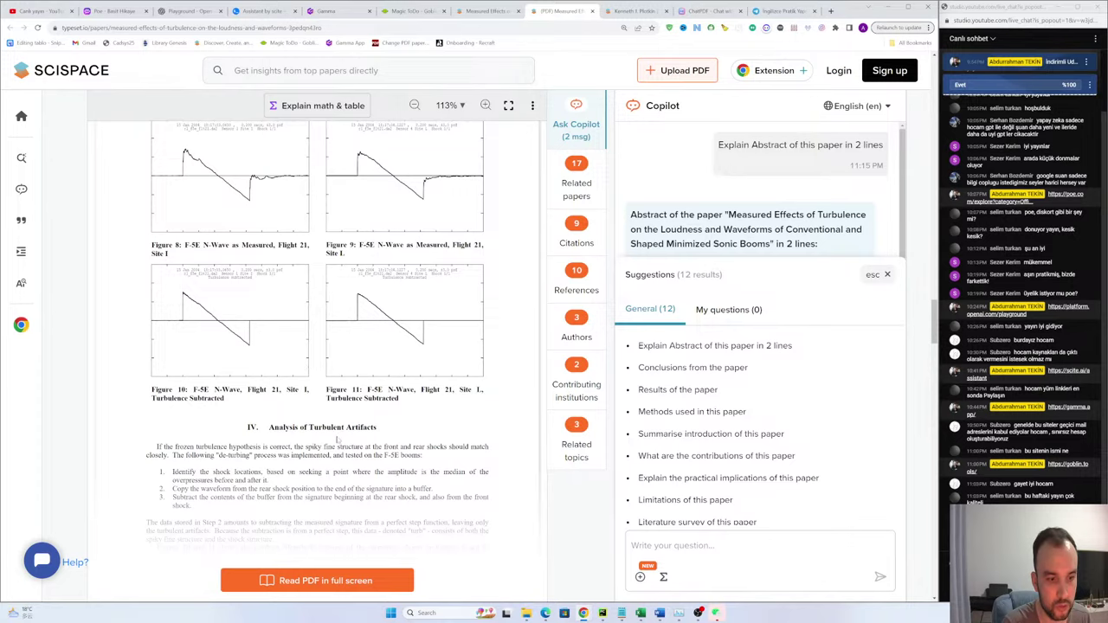
pyautogui.scroll(-3, 337, 440)
pyautogui.click(325, 407)
# Step: Locate the Conclusions section in the PDF and ask Copilot for the conclusions from the paper
pyautogui.scroll(-15, 294, 395)
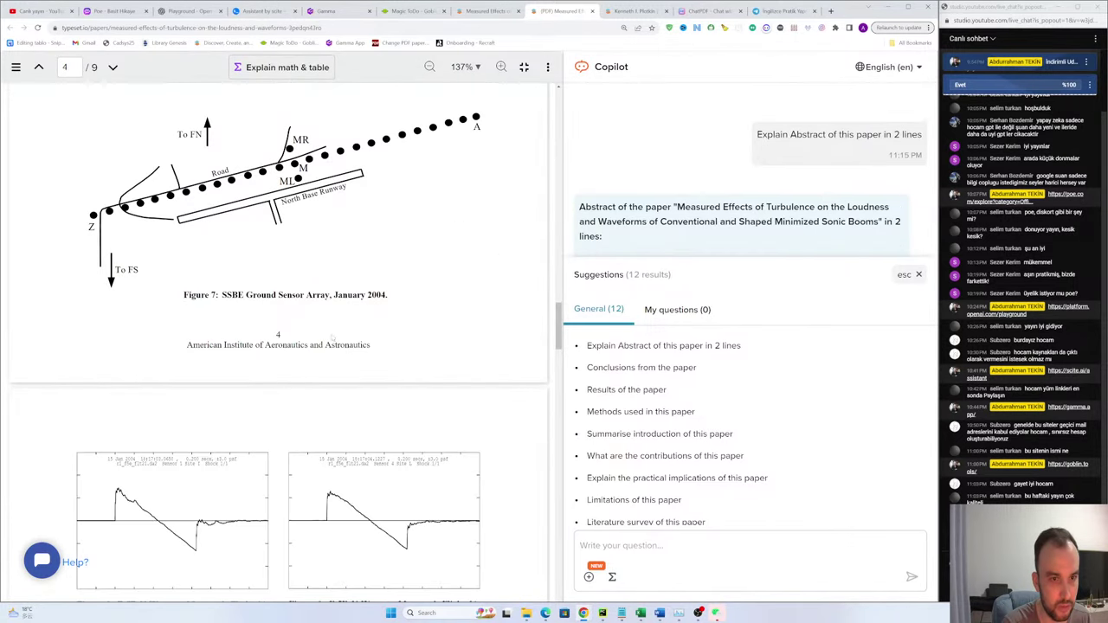
pyautogui.scroll(-12, 311, 335)
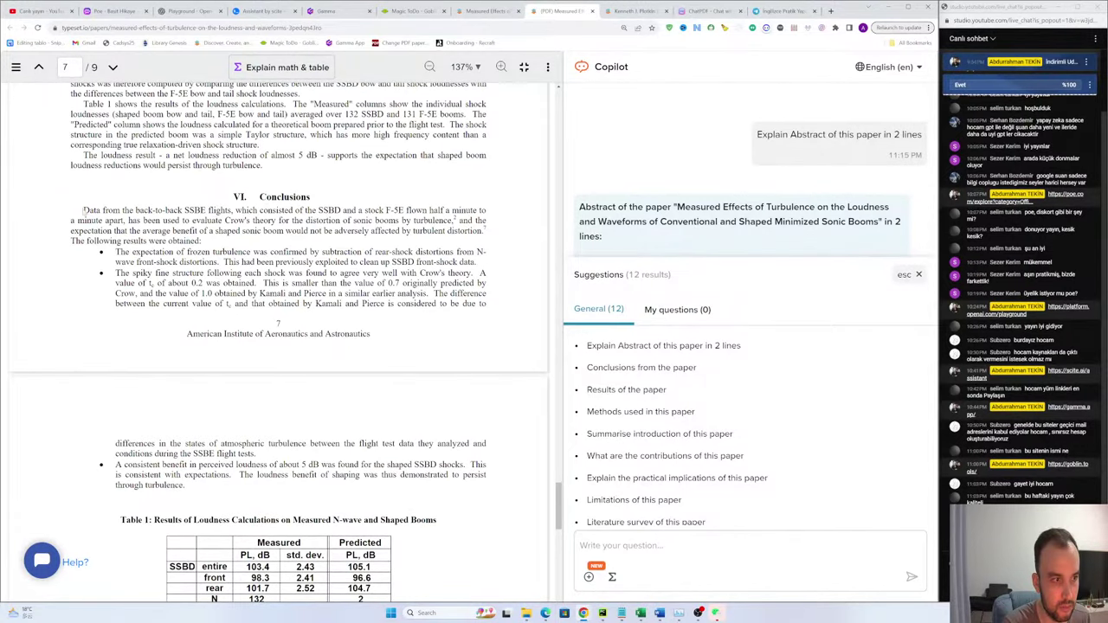
pyautogui.scroll(-10, 231, 232)
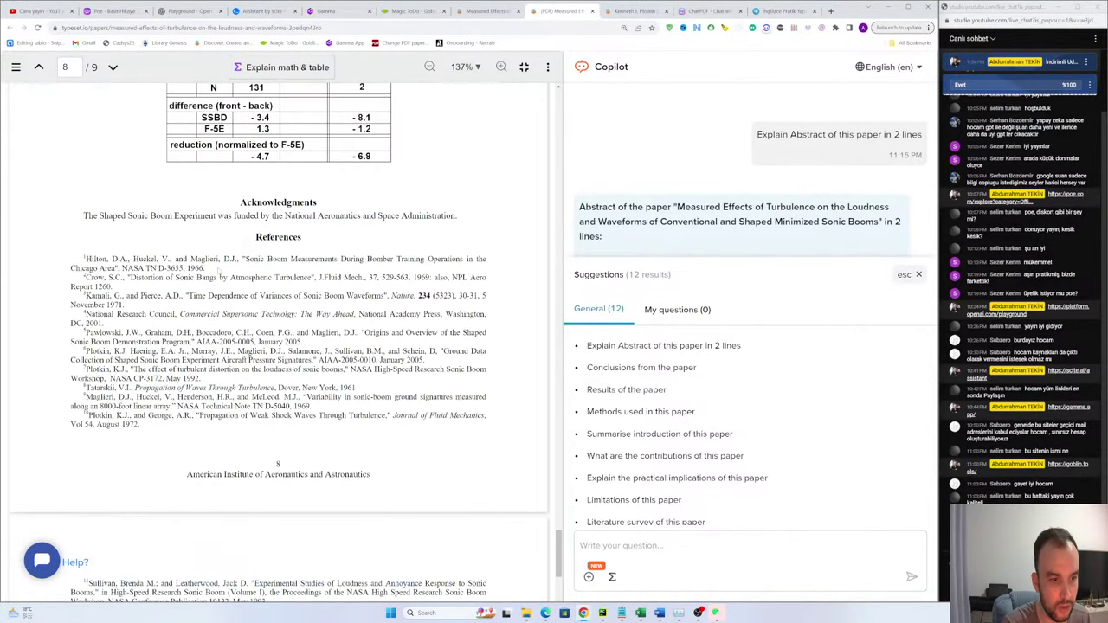
pyautogui.scroll(4, 260, 251)
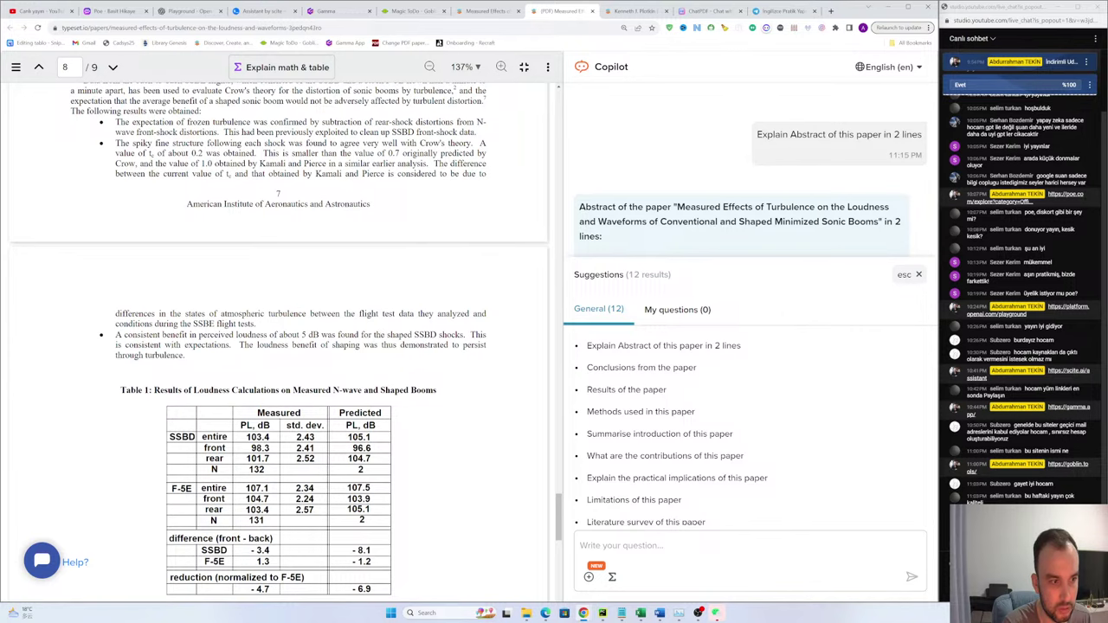
pyautogui.scroll(2, 180, 256)
pyautogui.click(655, 367)
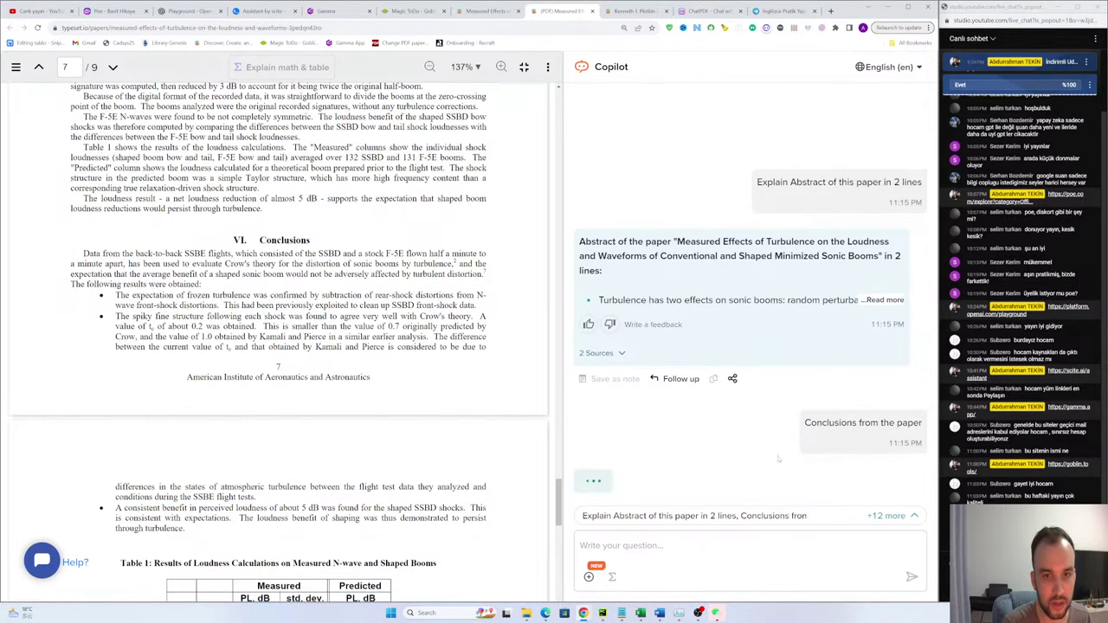
# Step: Submit the suggested question about the paper's conclusions to Copilot again
pyautogui.scroll(1, 408, 366)
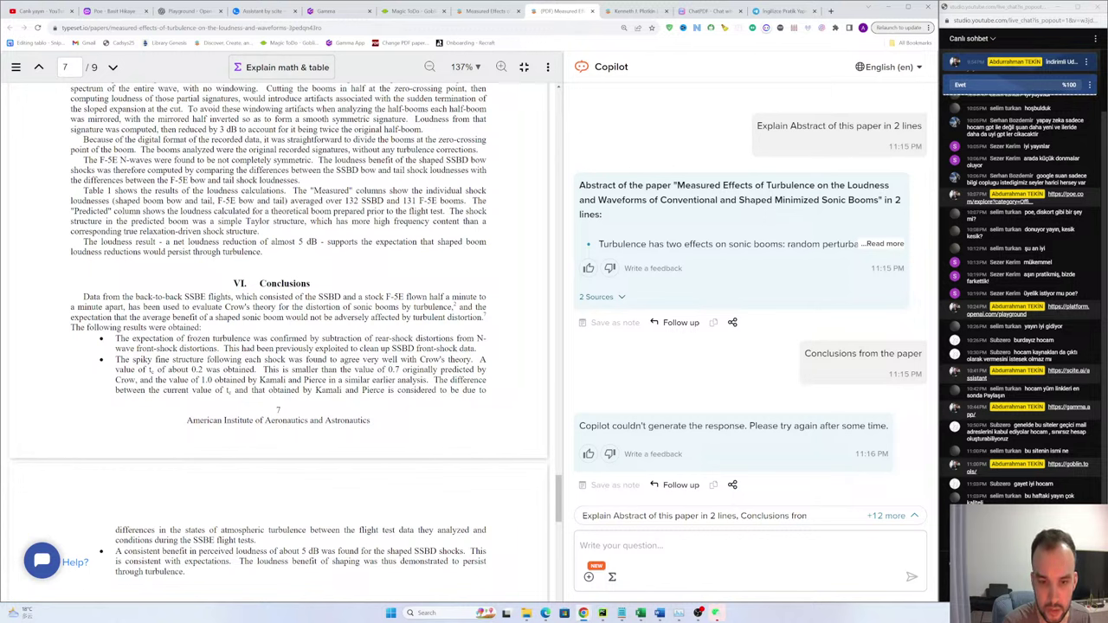
pyautogui.click(891, 515)
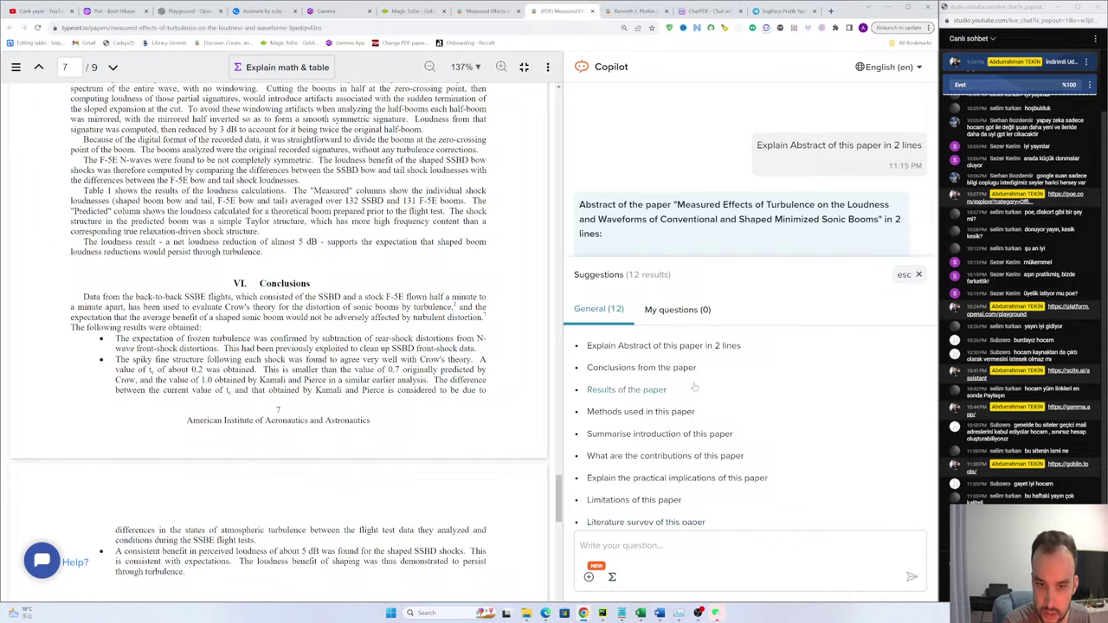
pyautogui.click(623, 370)
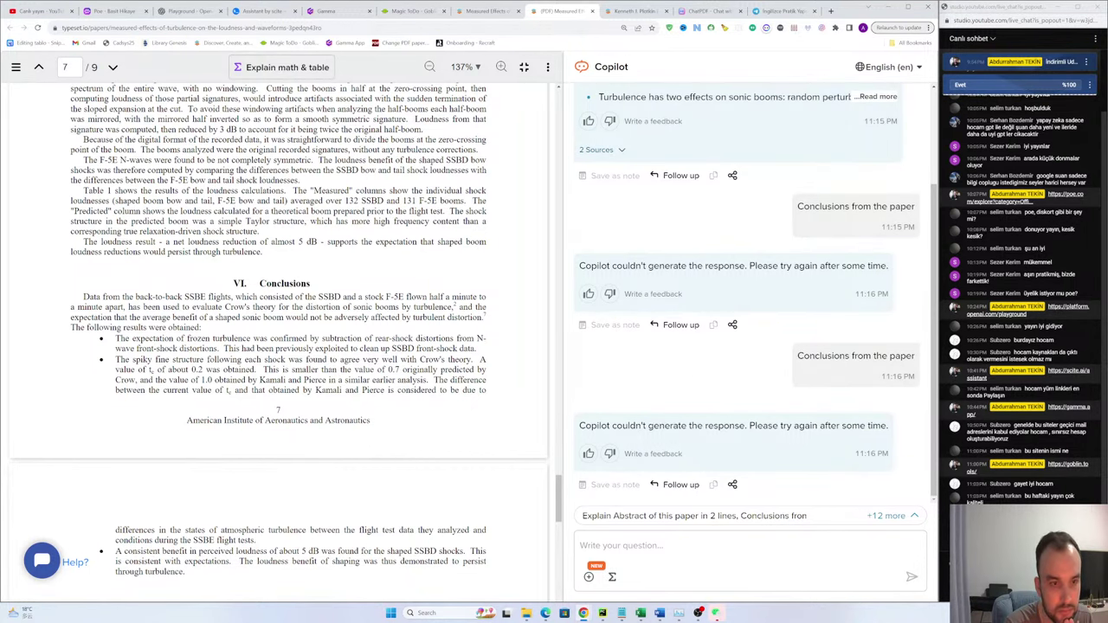
# Step: Ask Copilot for the results of the paper and go back to the earlier analysis pages of the PDF
pyautogui.click(900, 517)
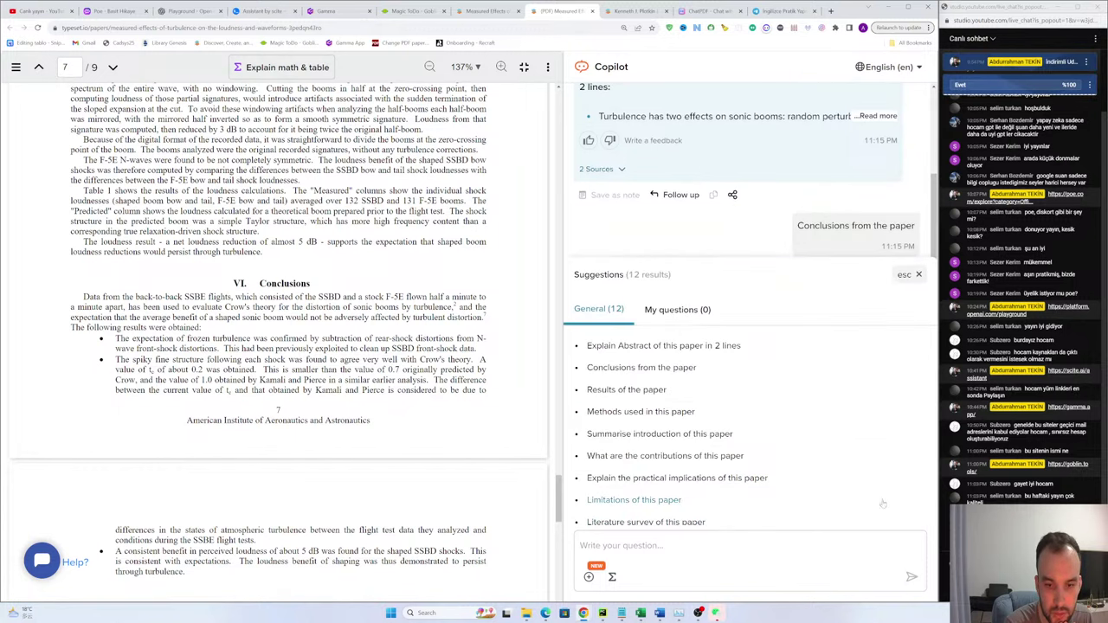
pyautogui.click(627, 391)
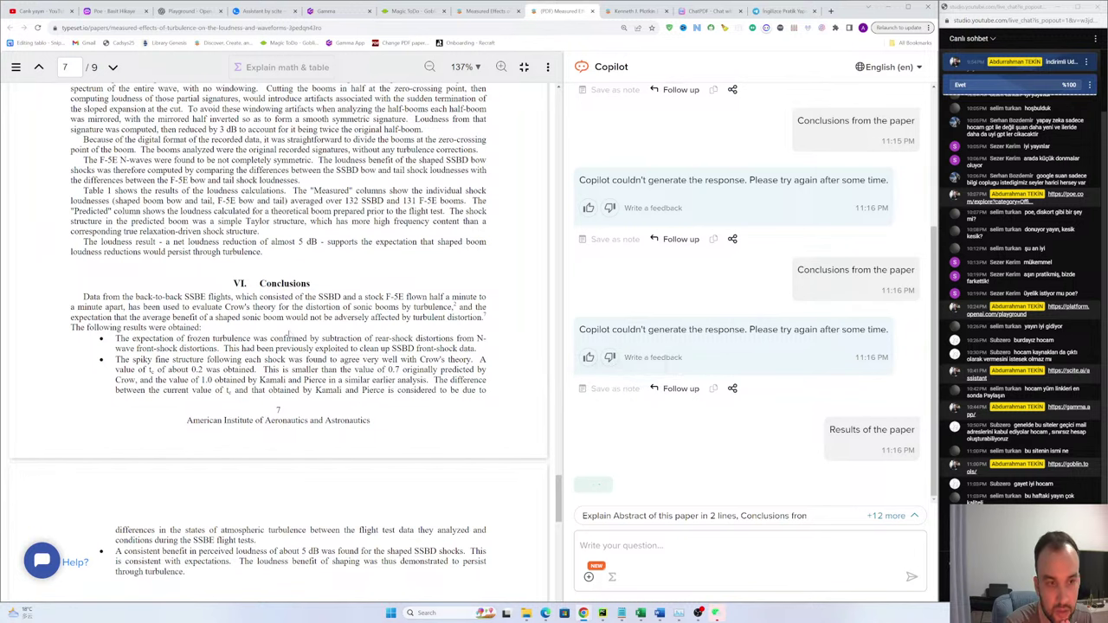
pyautogui.scroll(10, 280, 341)
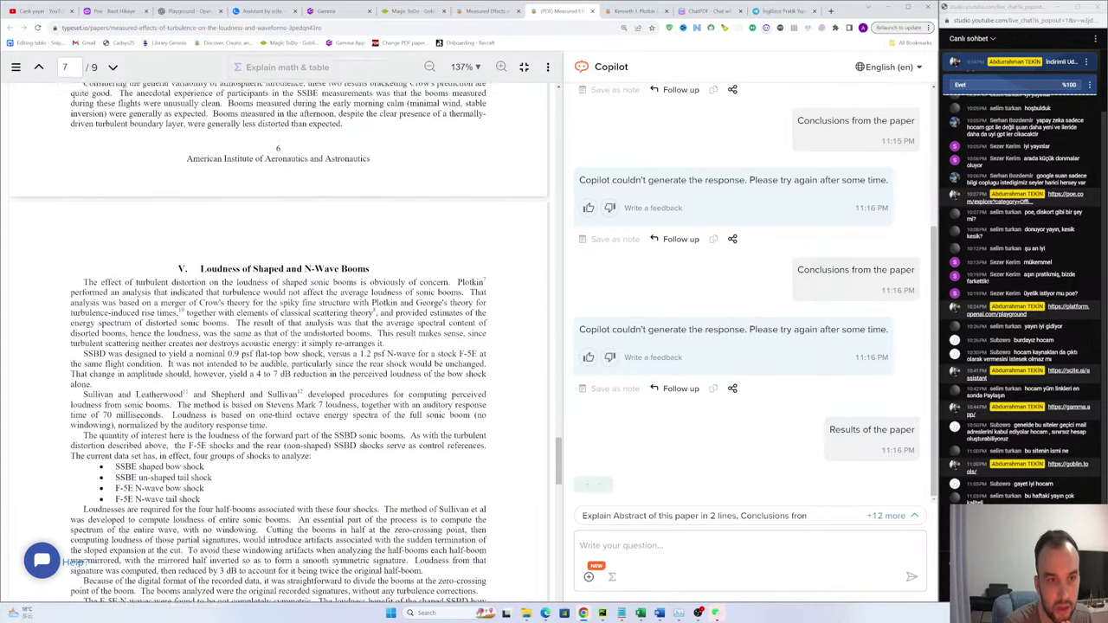
pyautogui.scroll(5, 315, 330)
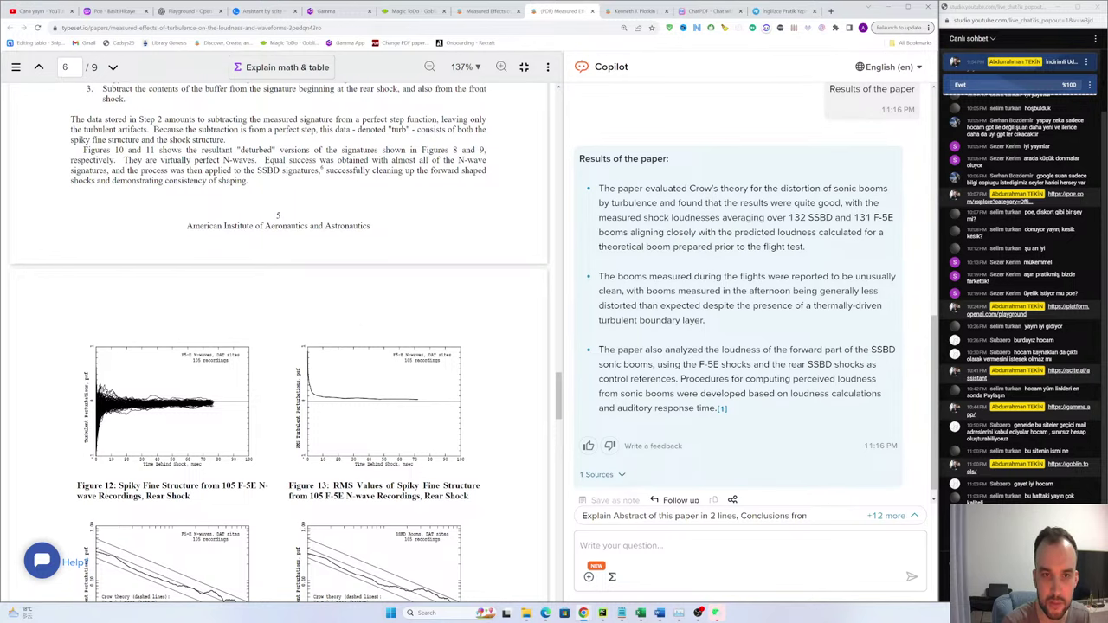
# Step: Compare Copilot's summary of the paper's results with the loudness table and closing pages of the PDF
pyautogui.moveTo(811, 250); pyautogui.dragTo(599, 188)
pyautogui.moveTo(741, 329); pyautogui.dragTo(339, 284)
pyautogui.scroll(-15, 340, 285)
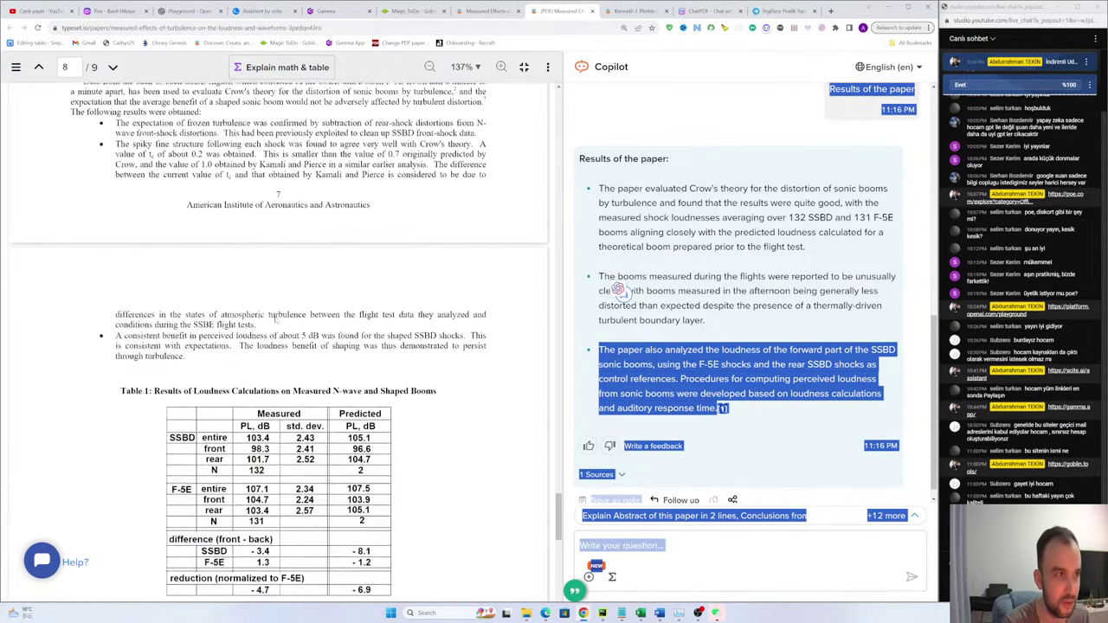
pyautogui.scroll(-10, 278, 346)
pyautogui.scroll(5, 278, 346)
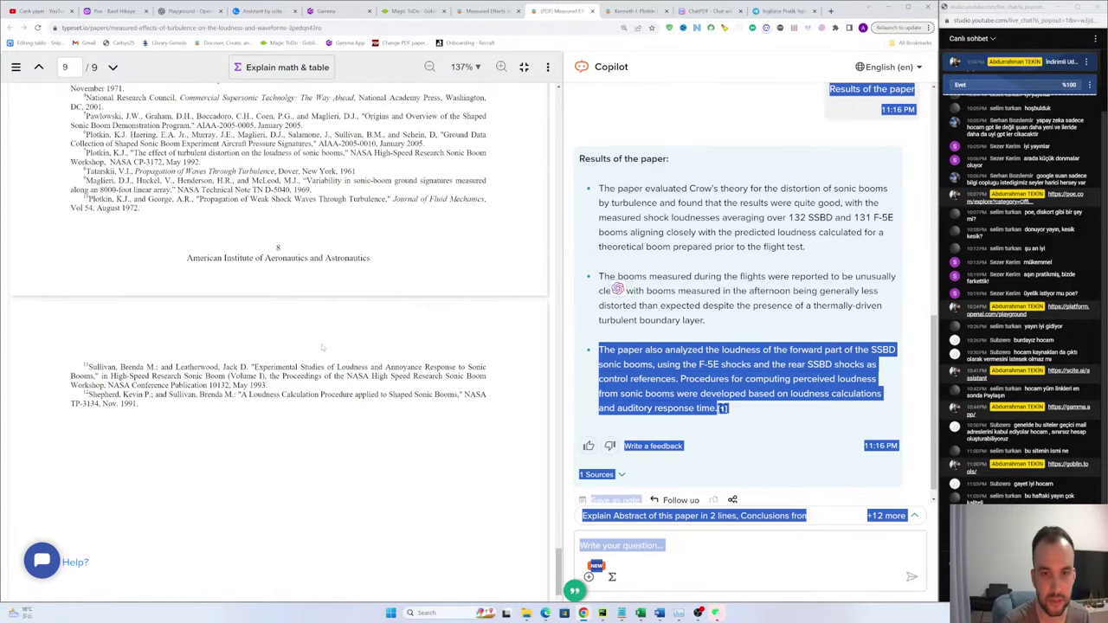
pyautogui.scroll(3, 279, 346)
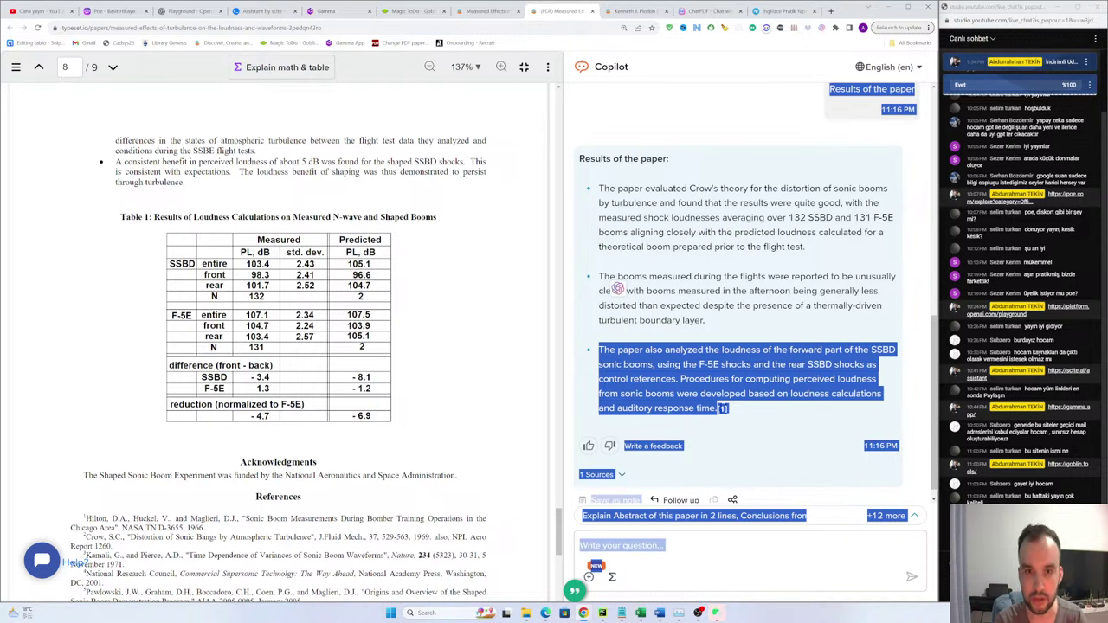
# Step: Highlight Copilot's results summary and compare it with the Crow's Theory section on pages 2 and 3 of the PDF
pyautogui.click(673, 288)
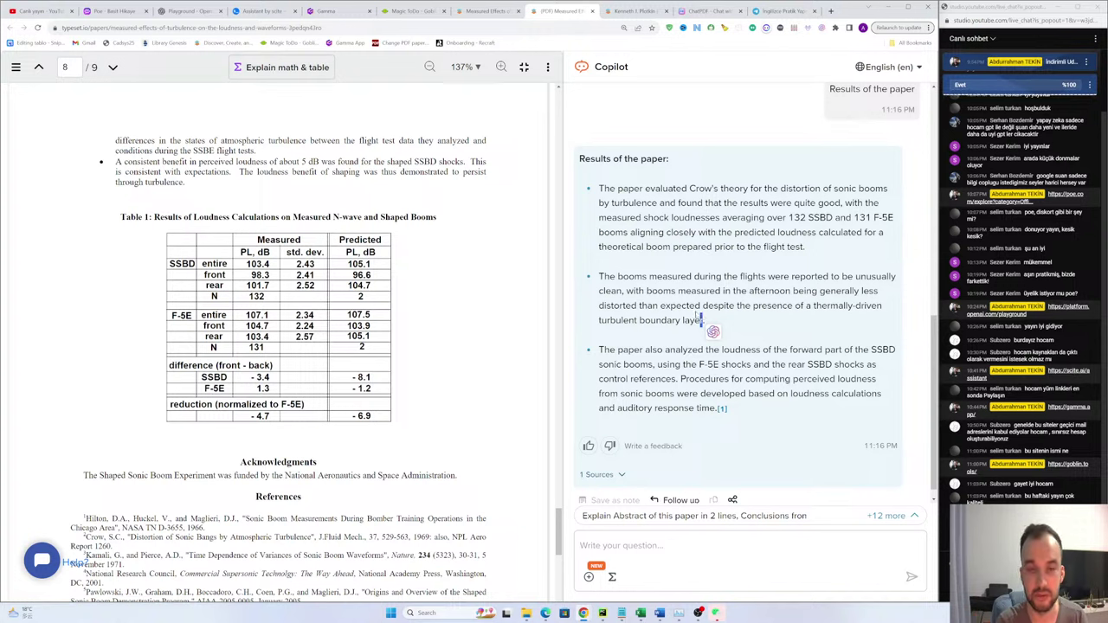
pyautogui.moveTo(730, 337); pyautogui.dragTo(606, 191)
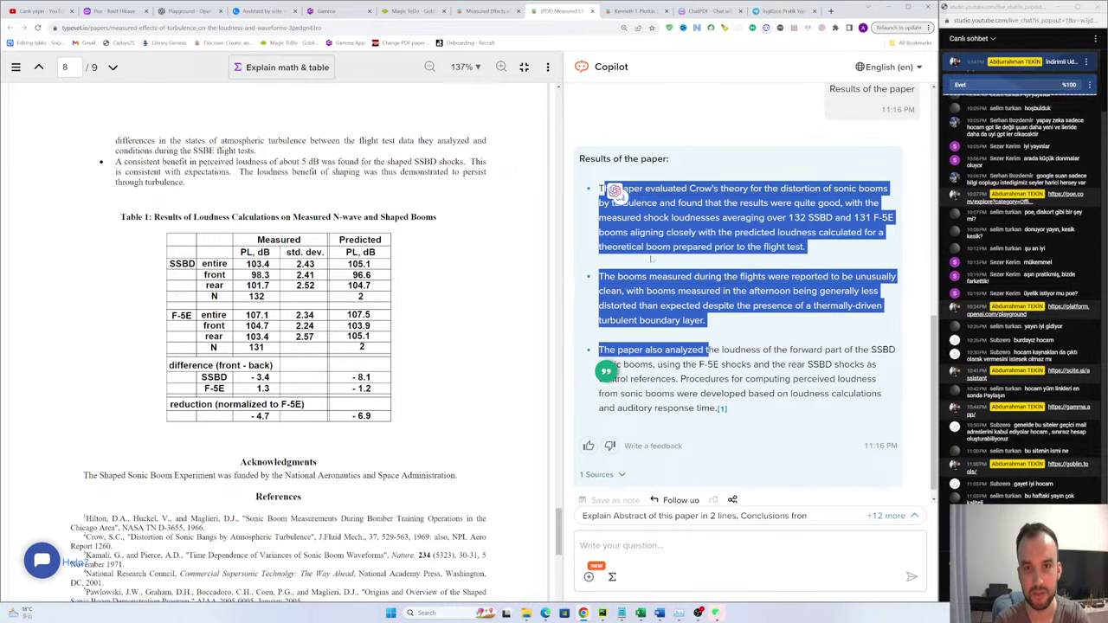
pyautogui.scroll(7, 279, 346)
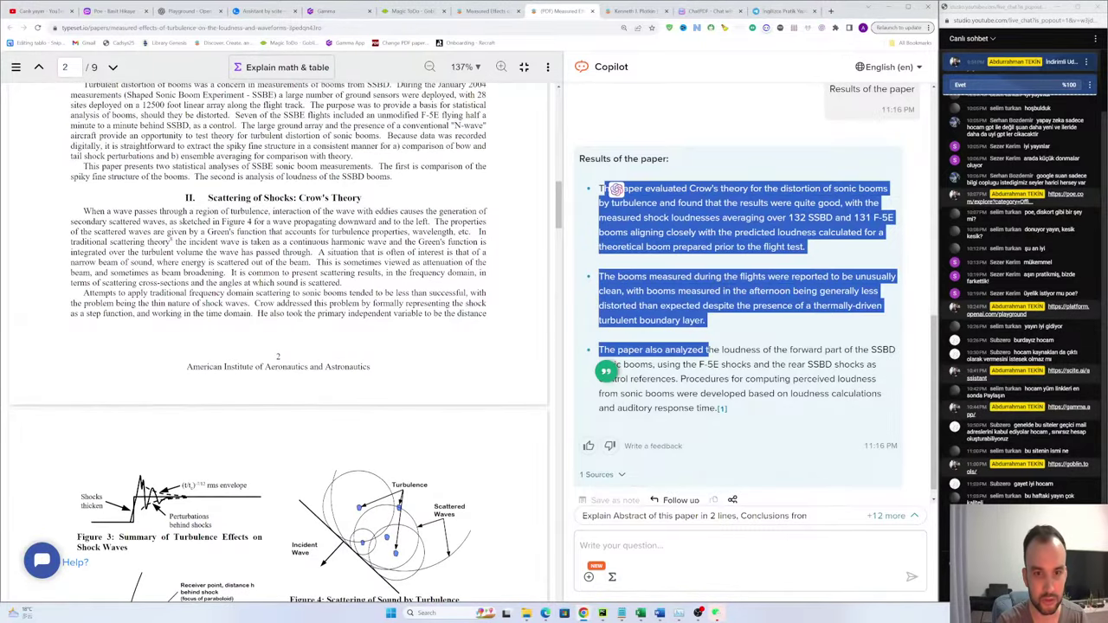
pyautogui.click(609, 227)
pyautogui.moveTo(598, 188); pyautogui.dragTo(763, 419)
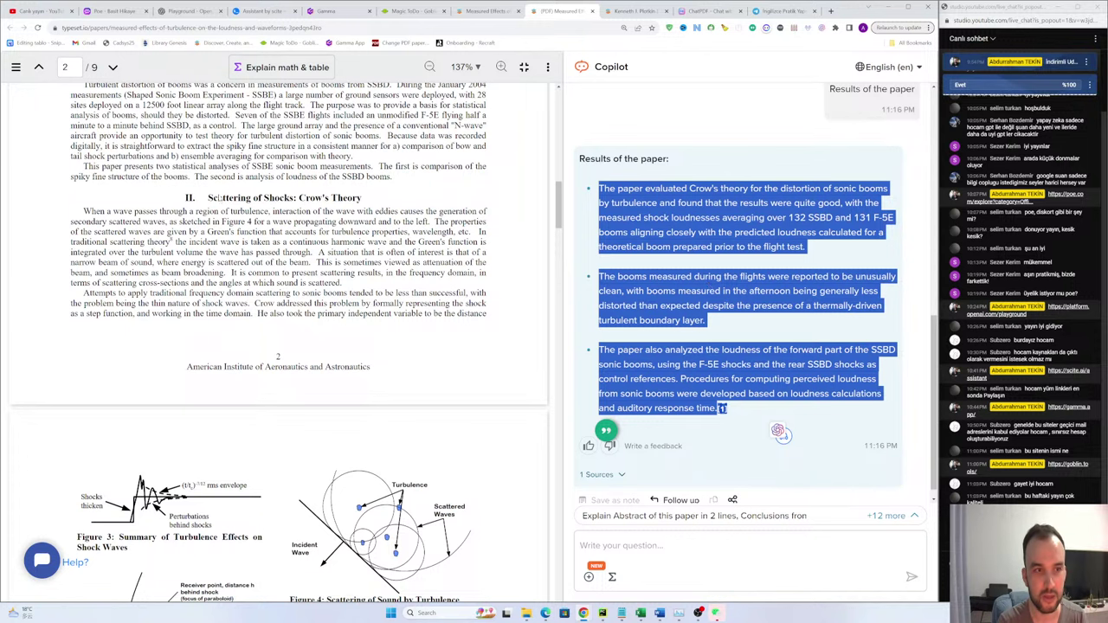
pyautogui.scroll(3, 220, 198)
pyautogui.scroll(-5, 221, 198)
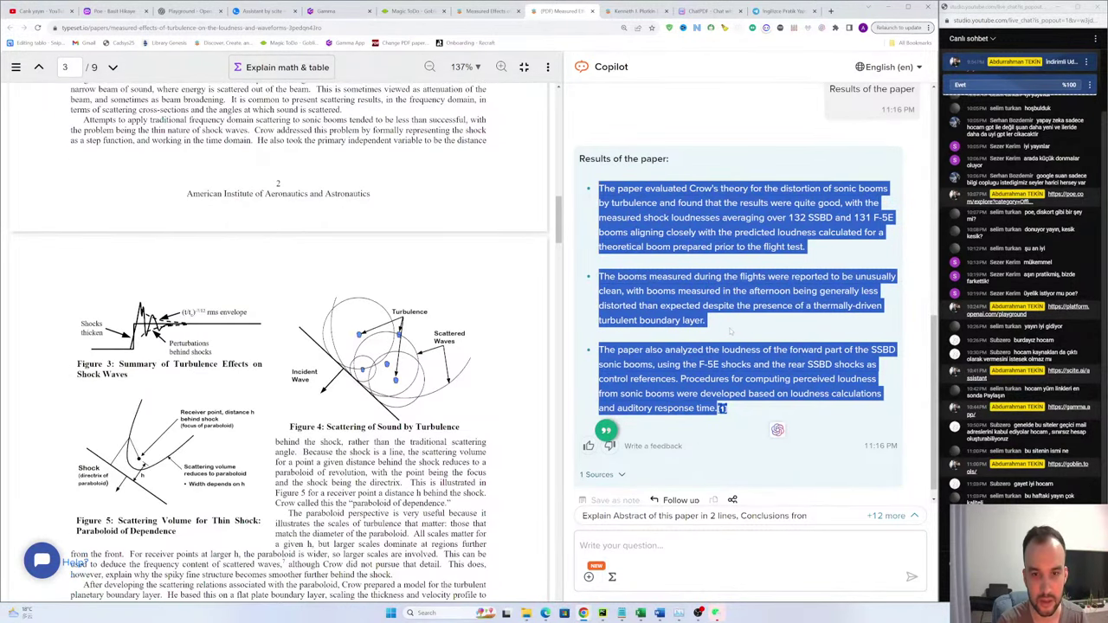
# Step: Highlight the bullets of Copilot's results answer one after another, from the Crow's theory evaluation to the loudness analysis
pyautogui.click(710, 457)
pyautogui.moveTo(729, 418); pyautogui.dragTo(595, 186)
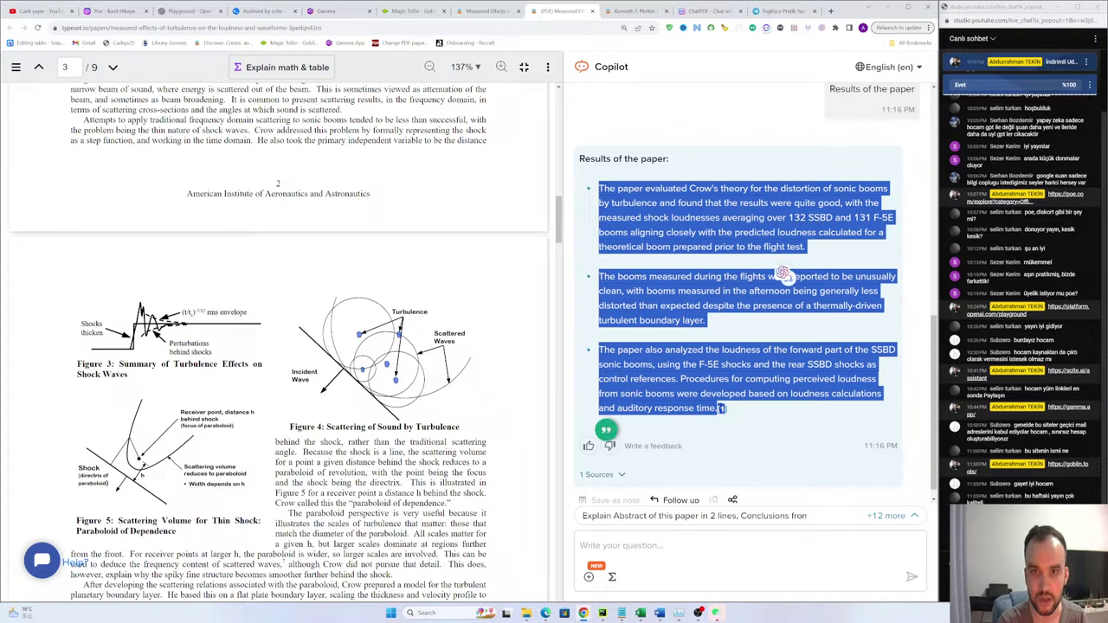
pyautogui.click(598, 188)
pyautogui.moveTo(599, 188); pyautogui.dragTo(794, 232)
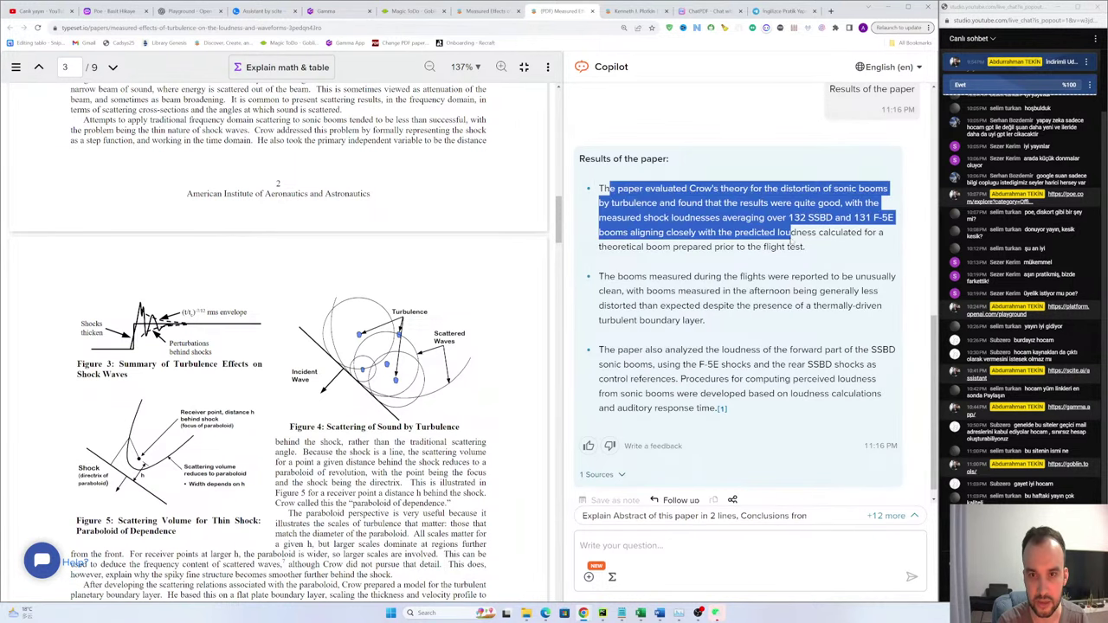
pyautogui.click(795, 236)
pyautogui.moveTo(599, 276); pyautogui.dragTo(715, 324)
pyautogui.moveTo(635, 350); pyautogui.dragTo(760, 414)
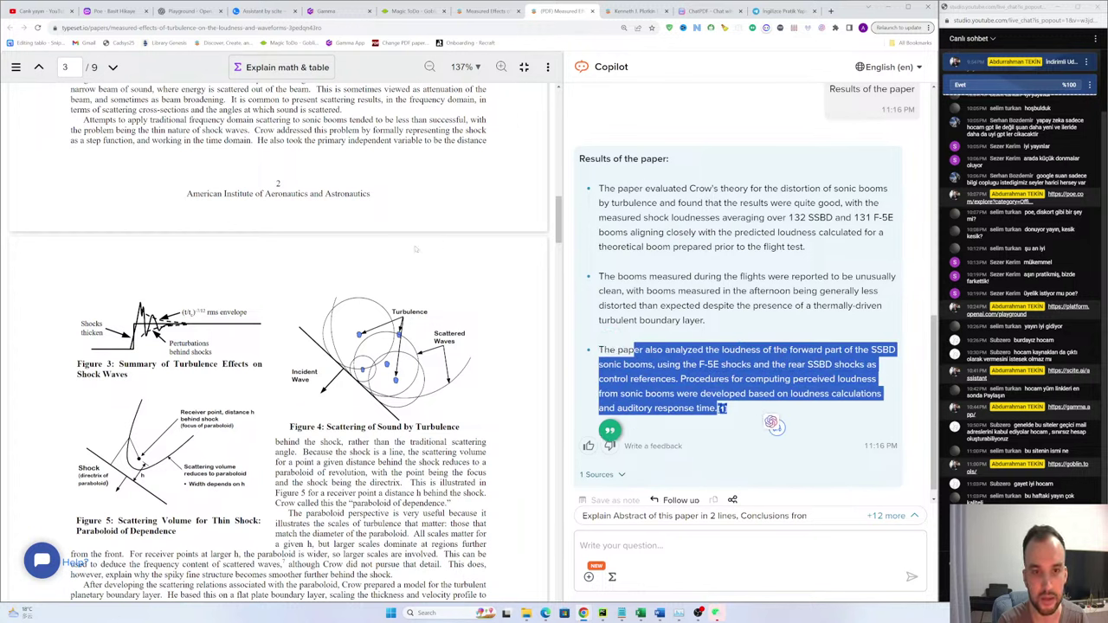
pyautogui.click(763, 269)
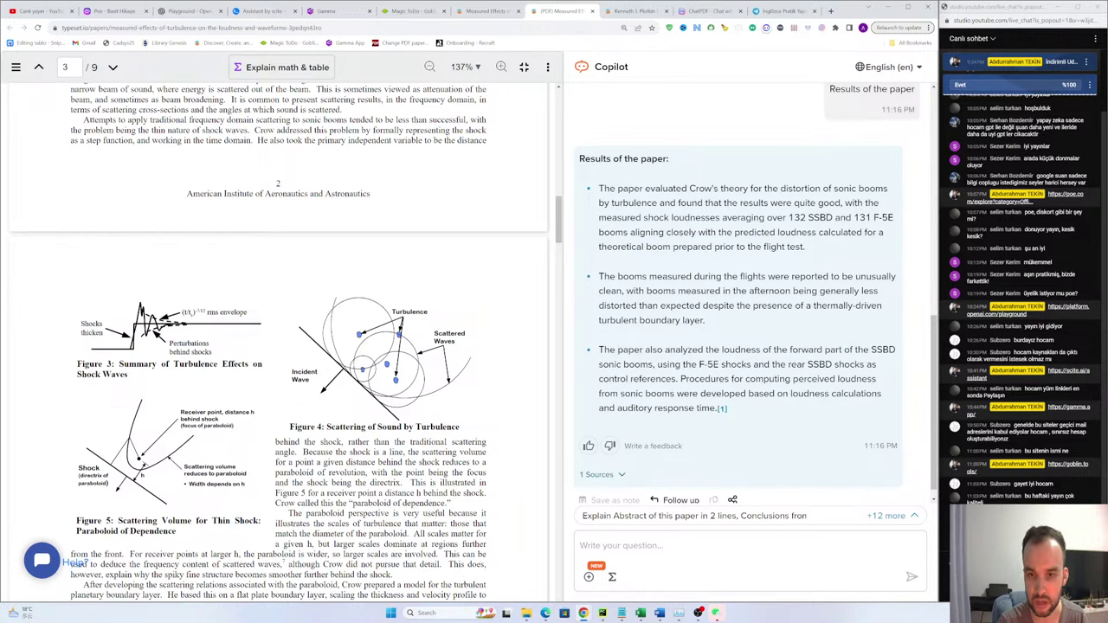
pyautogui.moveTo(599, 217); pyautogui.dragTo(801, 425)
pyautogui.click(777, 329)
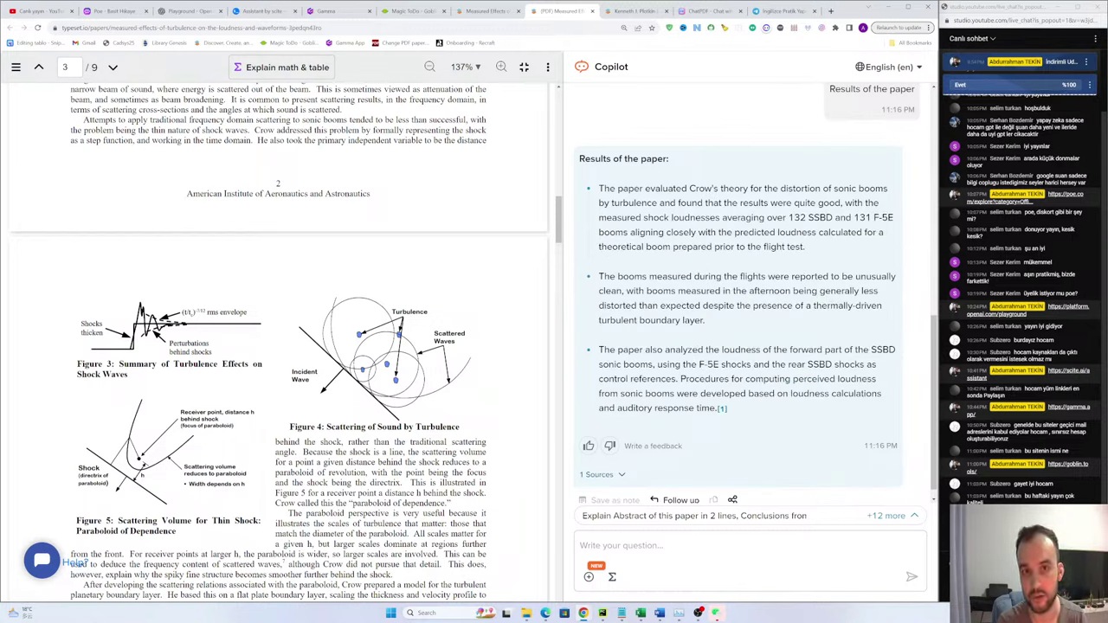
# Step: Check the summary's Crow's theory bullet against the introduction and the Scattering of Shocks section on page 2
pyautogui.moveTo(617, 188); pyautogui.dragTo(765, 247)
pyautogui.scroll(5, 333, 378)
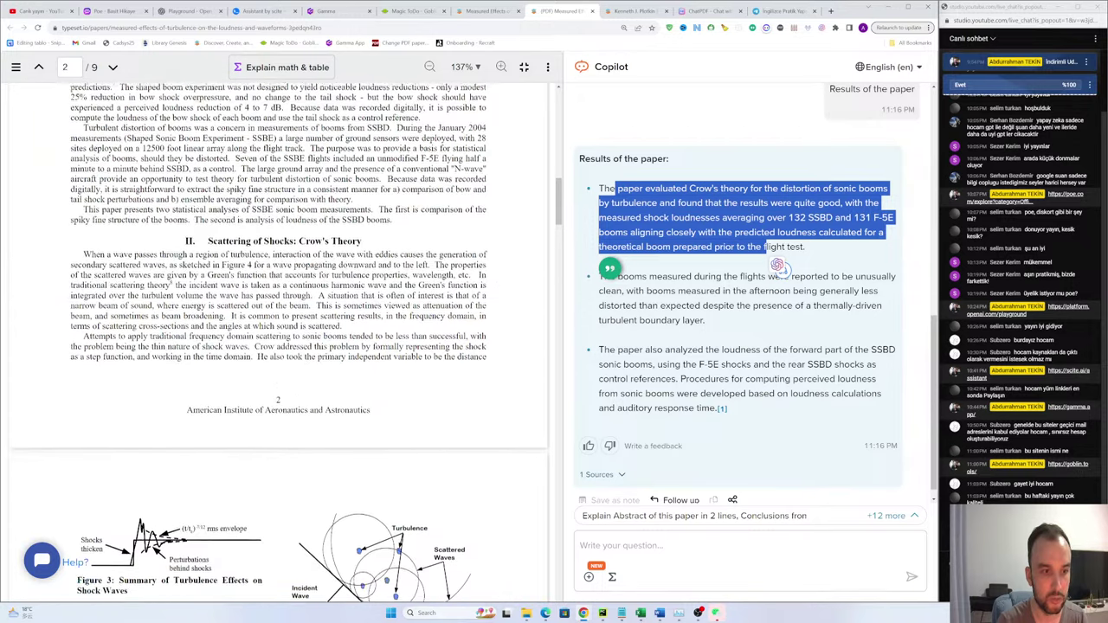
pyautogui.scroll(10, 294, 337)
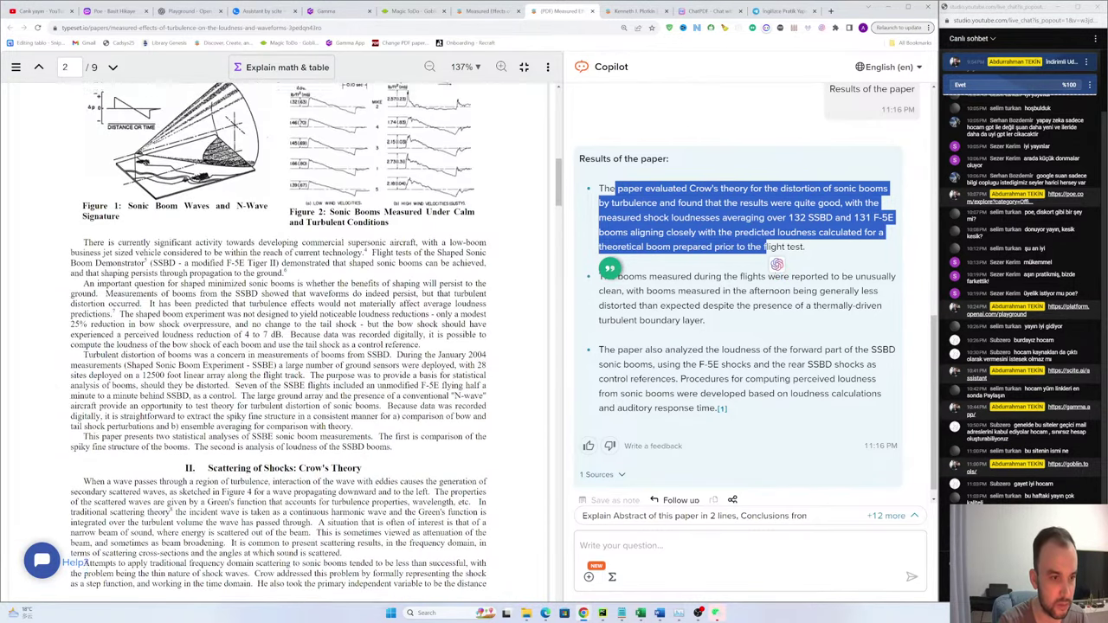
pyautogui.scroll(-10, 285, 346)
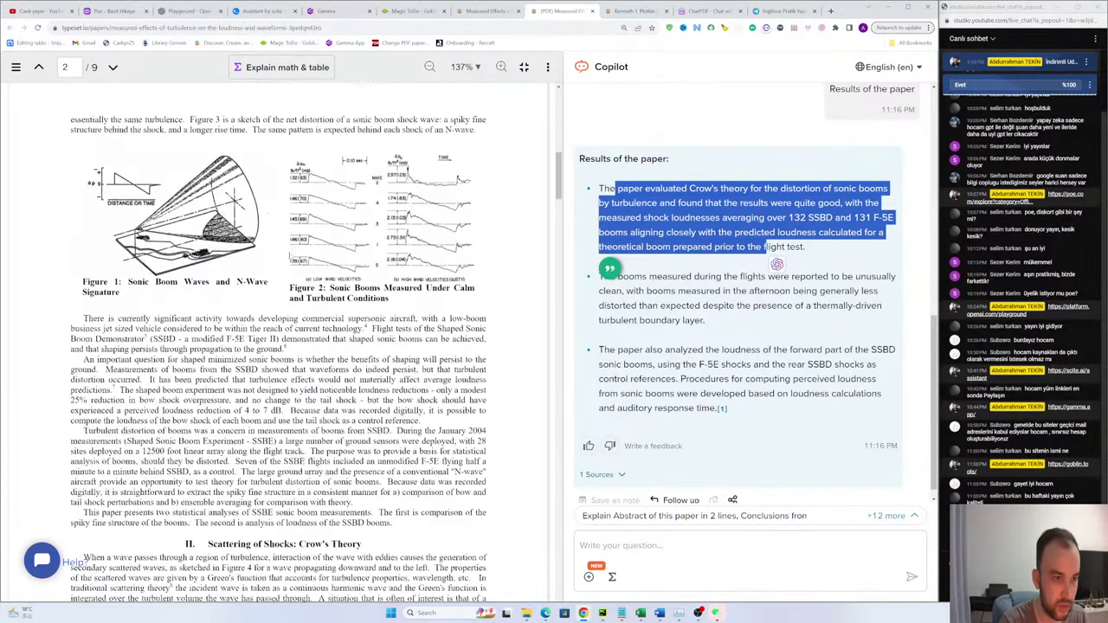
pyautogui.moveTo(372, 412); pyautogui.dragTo(218, 242)
pyautogui.click(83, 255)
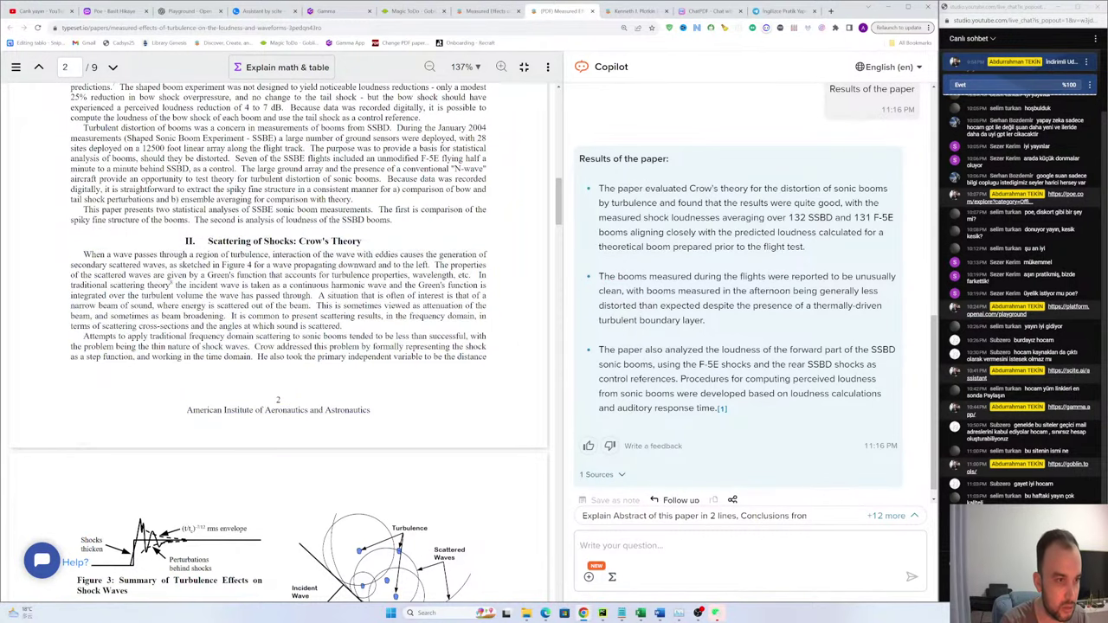
pyautogui.moveTo(83, 255); pyautogui.dragTo(459, 252)
pyautogui.click(459, 255)
# Step: Highlight the opening paragraph of the SSBE flight test measurements section on page 4 and look over the section
pyautogui.scroll(-2, 291, 278)
pyautogui.scroll(-12, 291, 279)
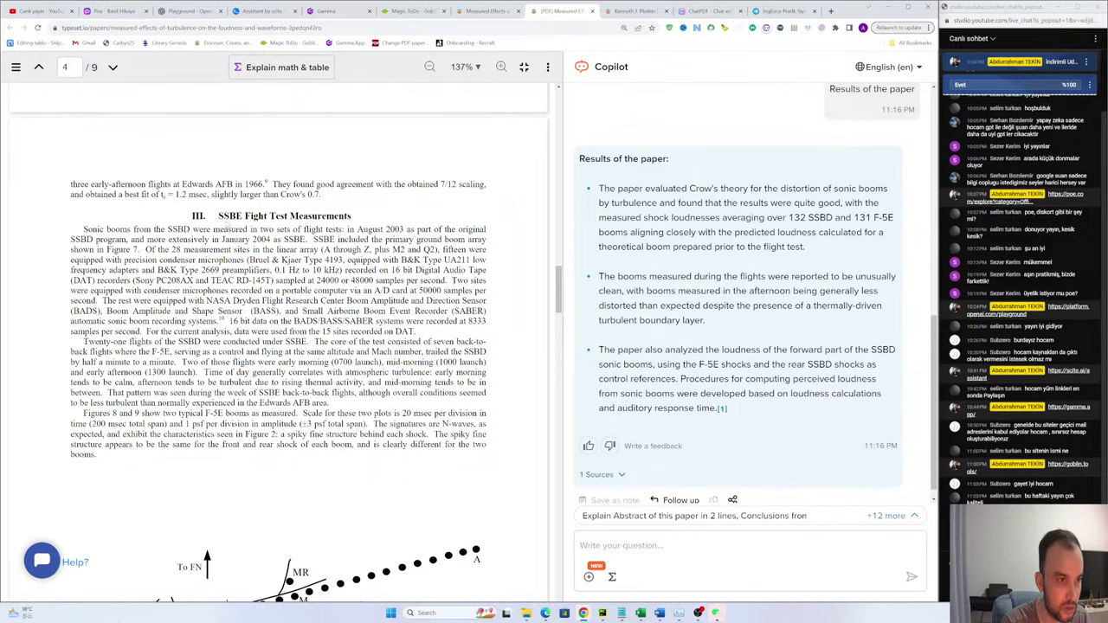
pyautogui.moveTo(218, 216); pyautogui.dragTo(486, 300)
pyautogui.click(330, 206)
pyautogui.moveTo(218, 216); pyautogui.dragTo(260, 301)
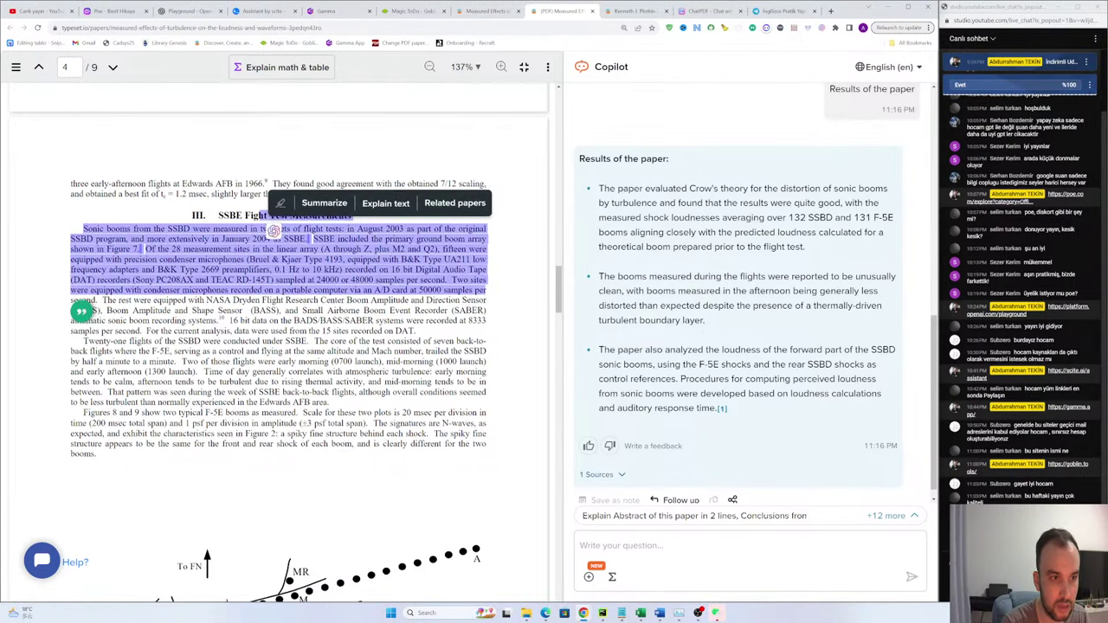
pyautogui.scroll(-7, 231, 245)
pyautogui.scroll(6, 230, 246)
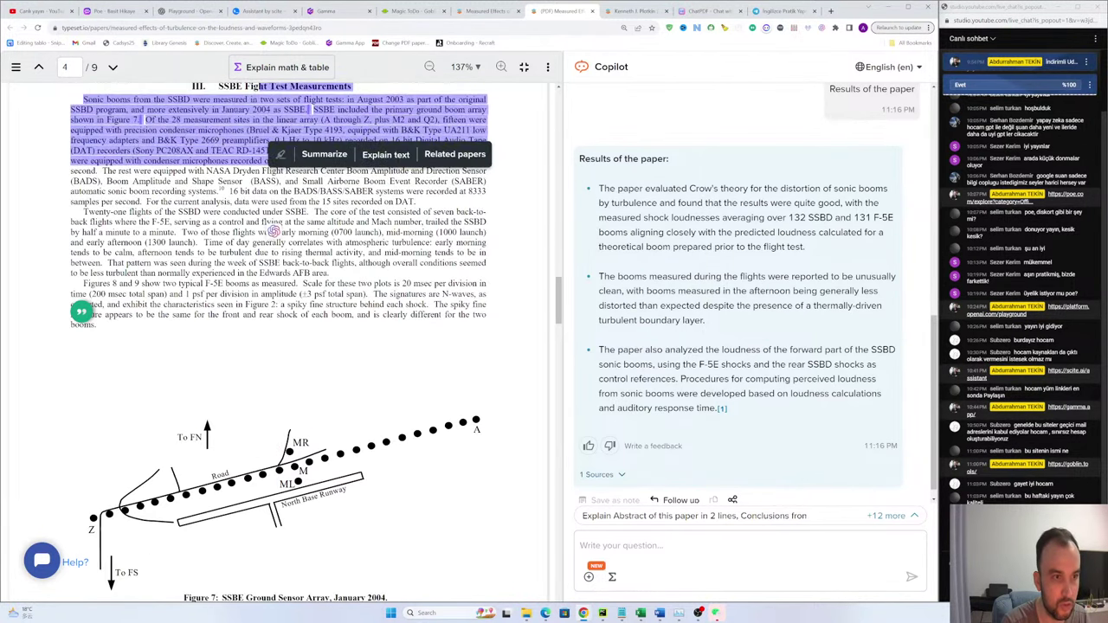
# Step: Look through the F-5E N-wave plots in Figures 8 to 11 on page 5
pyautogui.scroll(-3, 231, 246)
pyautogui.scroll(-8, 321, 264)
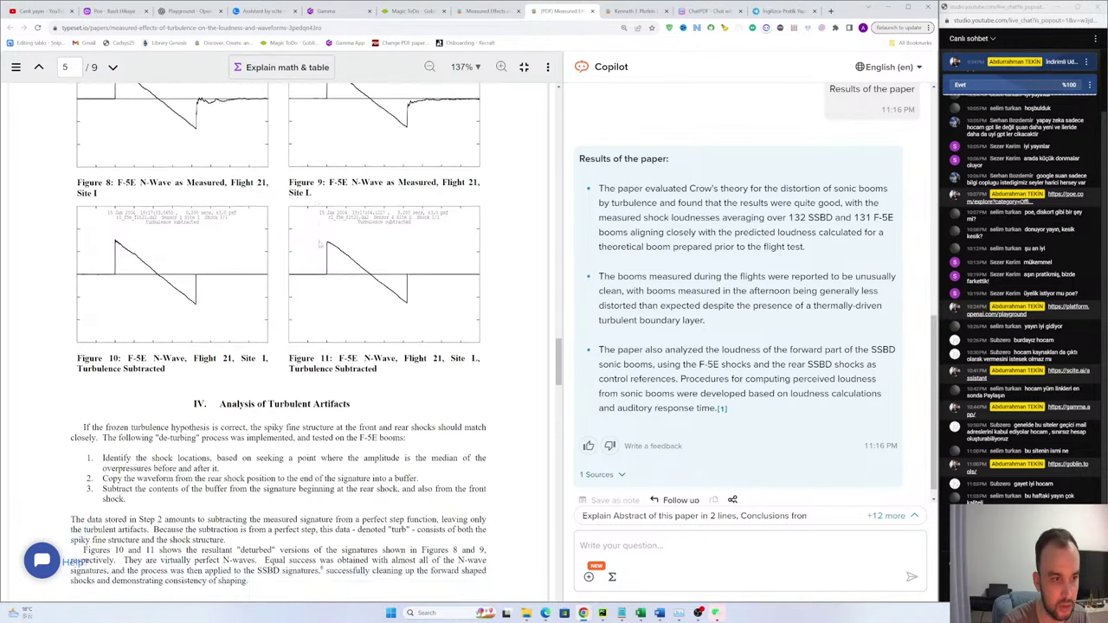
pyautogui.scroll(4, 286, 199)
pyautogui.scroll(4, 287, 199)
pyautogui.scroll(-7, 299, 224)
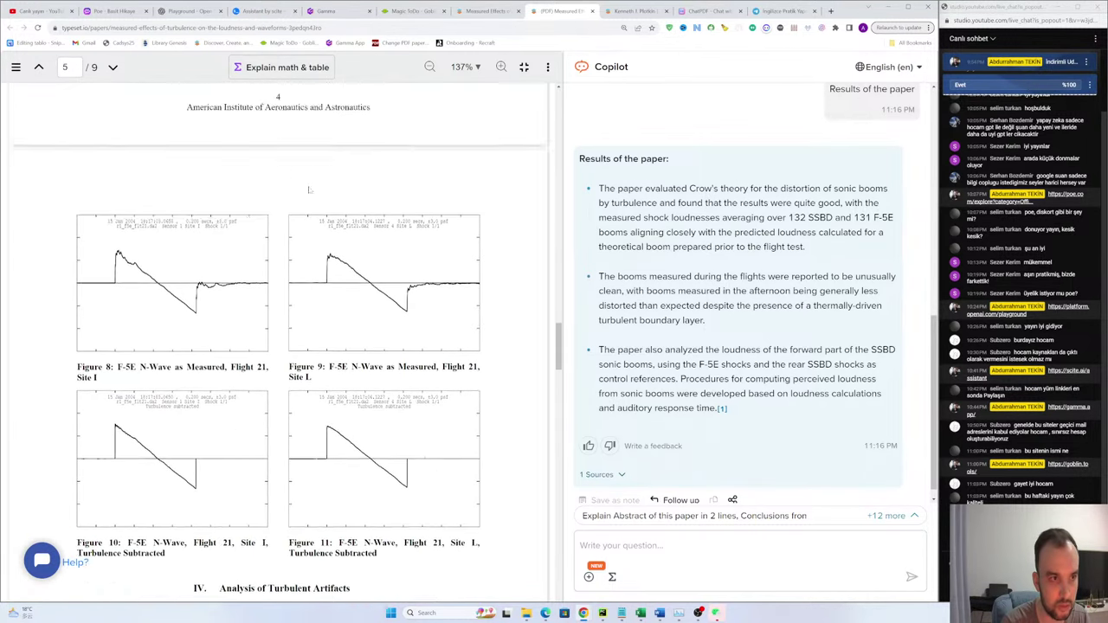
# Step: Highlight the Analysis of Turbulent Artifacts section and its quantitative results on pages 5 and 6
pyautogui.scroll(-3, 298, 223)
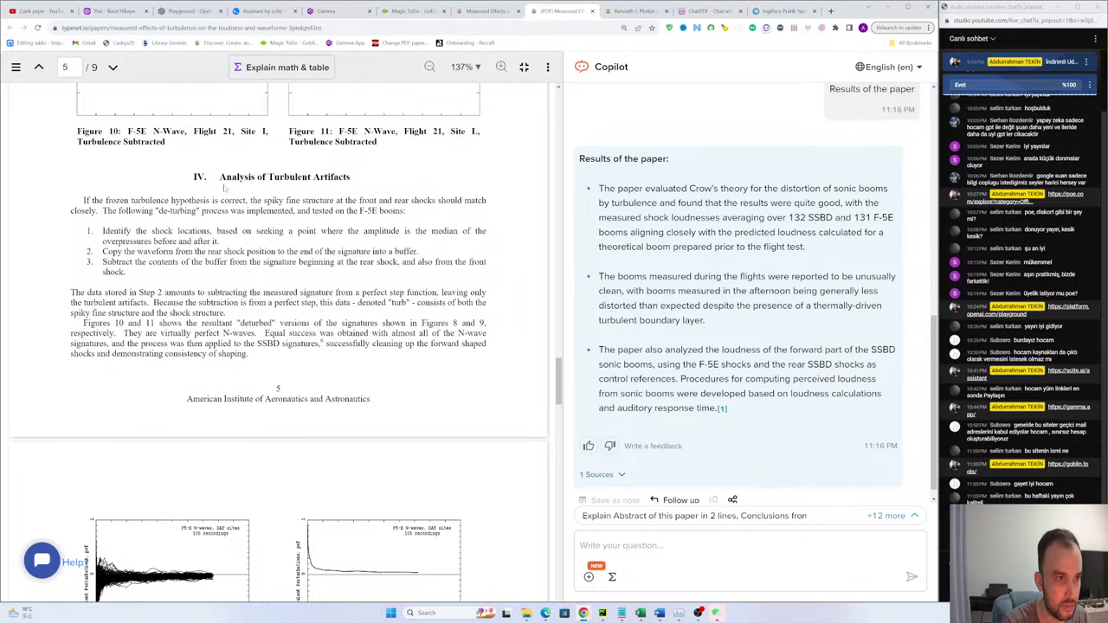
pyautogui.moveTo(193, 177); pyautogui.dragTo(306, 399)
pyautogui.scroll(-6, 306, 400)
pyautogui.scroll(-3, 222, 298)
pyautogui.moveTo(201, 184); pyautogui.dragTo(297, 328)
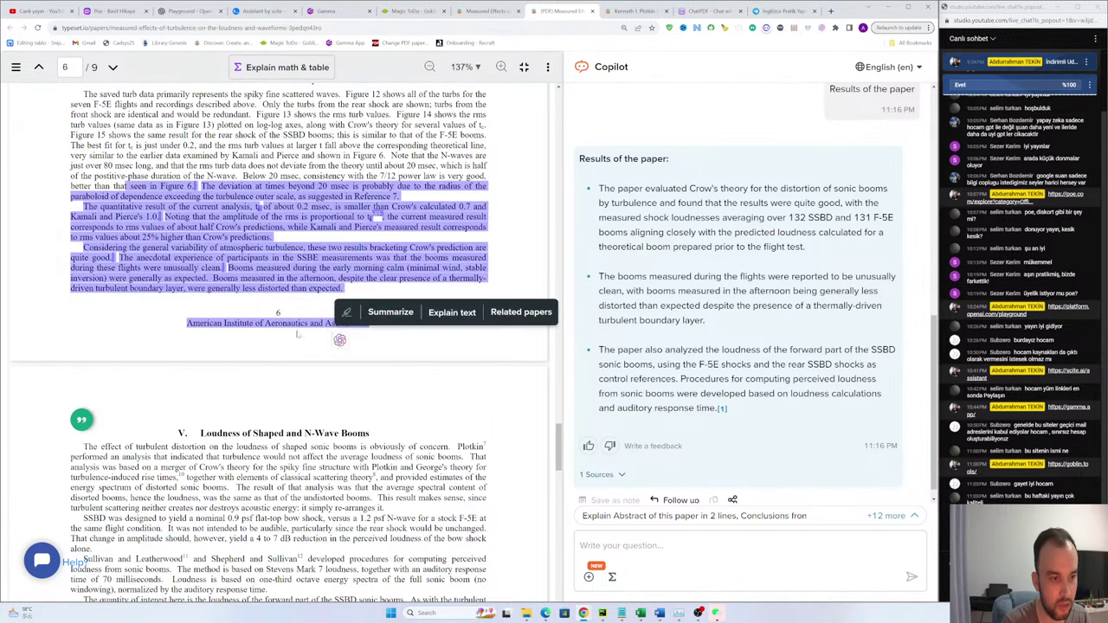
# Step: Highlight the Loudness of Shaped and N-Wave Booms section and look on to the Conclusions on page 7
pyautogui.scroll(-2, 297, 329)
pyautogui.click(195, 260)
pyautogui.moveTo(196, 259); pyautogui.dragTo(270, 433)
pyautogui.scroll(-5, 269, 386)
pyautogui.scroll(-2, 268, 386)
pyautogui.scroll(5, 268, 386)
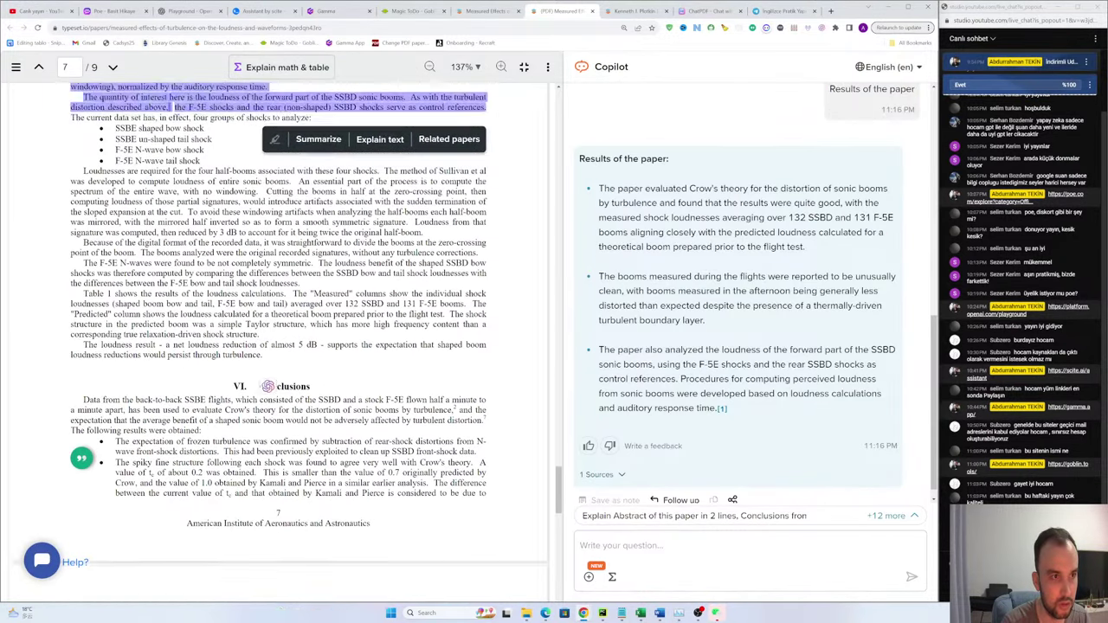
# Step: Return to the Analysis of Turbulent Artifacts section on page 5, clear the text selection and examine the surrounding figures
pyautogui.scroll(15, 268, 386)
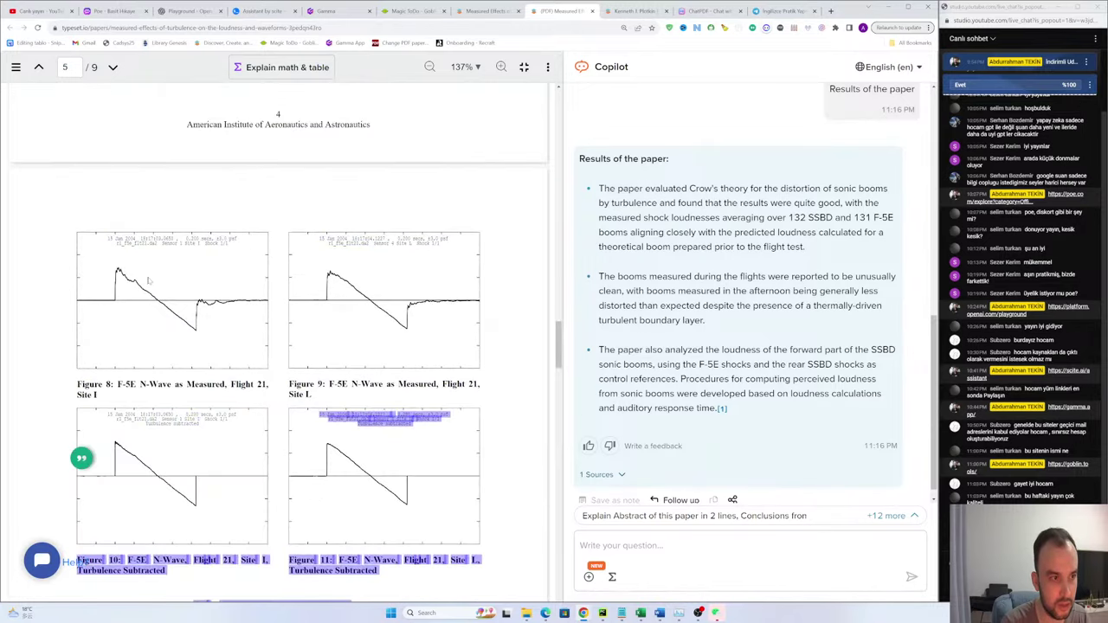
pyautogui.scroll(-3, 269, 386)
pyautogui.scroll(-3, 125, 541)
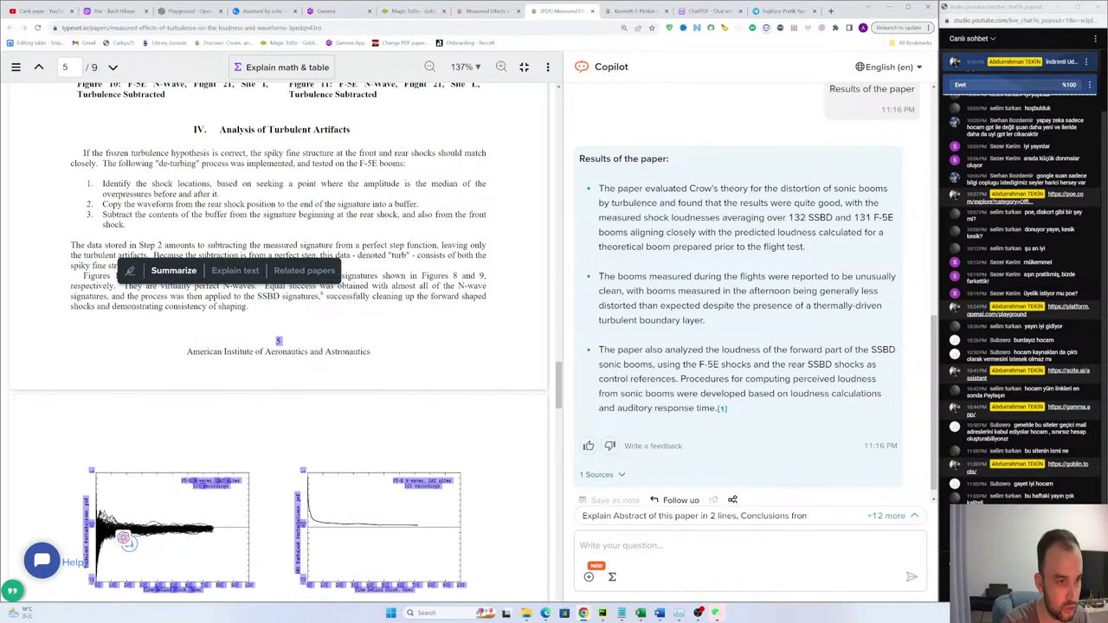
pyautogui.click(331, 213)
pyautogui.click(264, 190)
pyautogui.scroll(3, 290, 342)
pyautogui.scroll(-3, 290, 342)
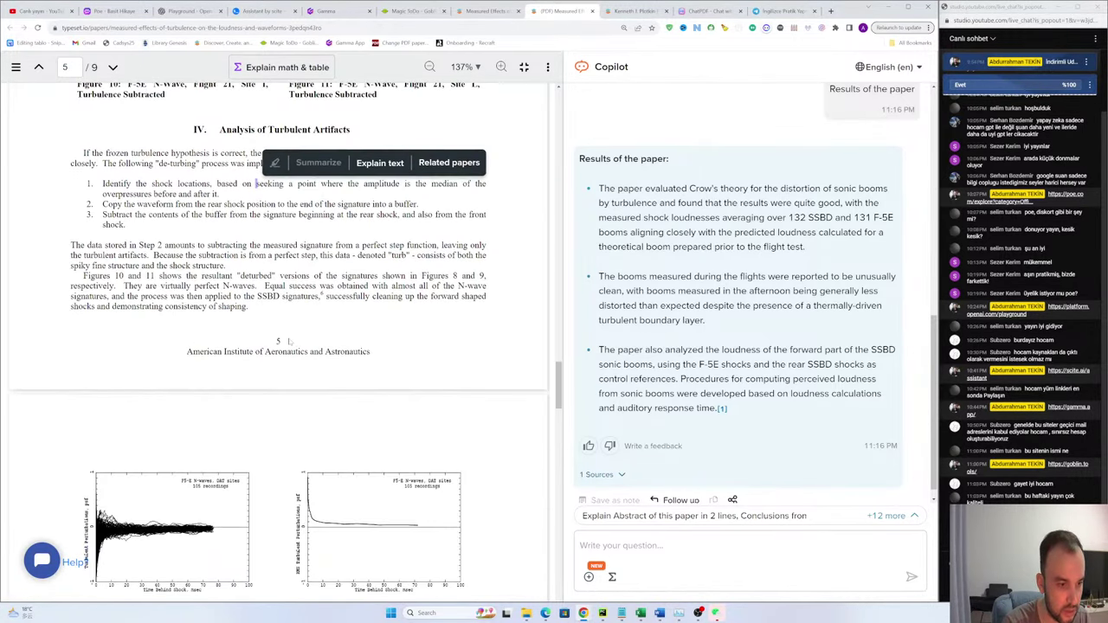
pyautogui.scroll(2, 289, 342)
pyautogui.scroll(-3, 309, 329)
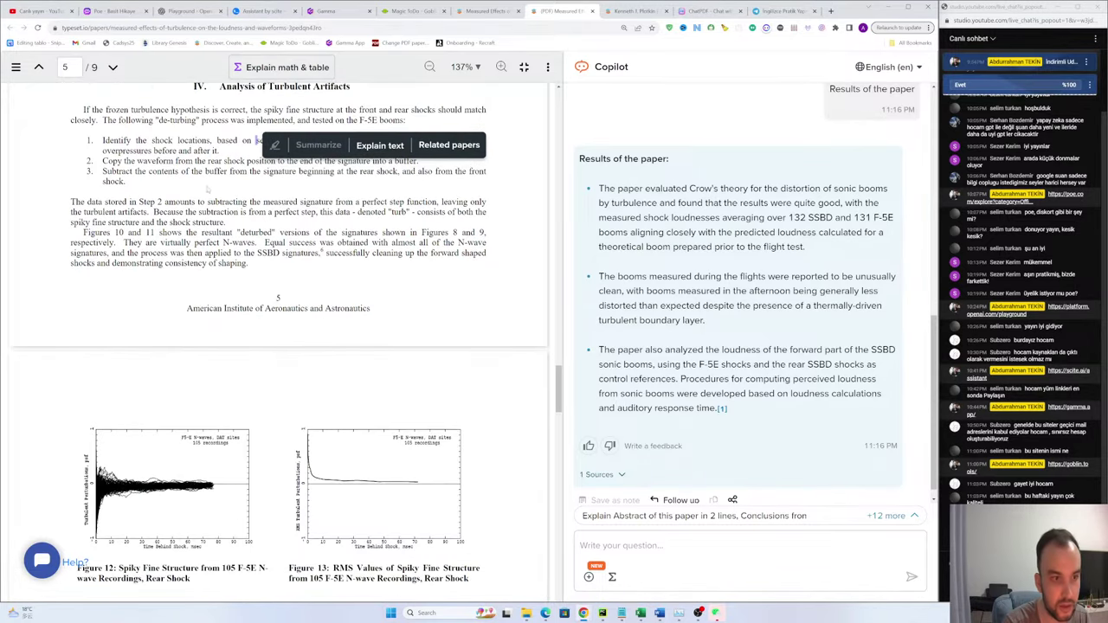
pyautogui.scroll(2, 309, 329)
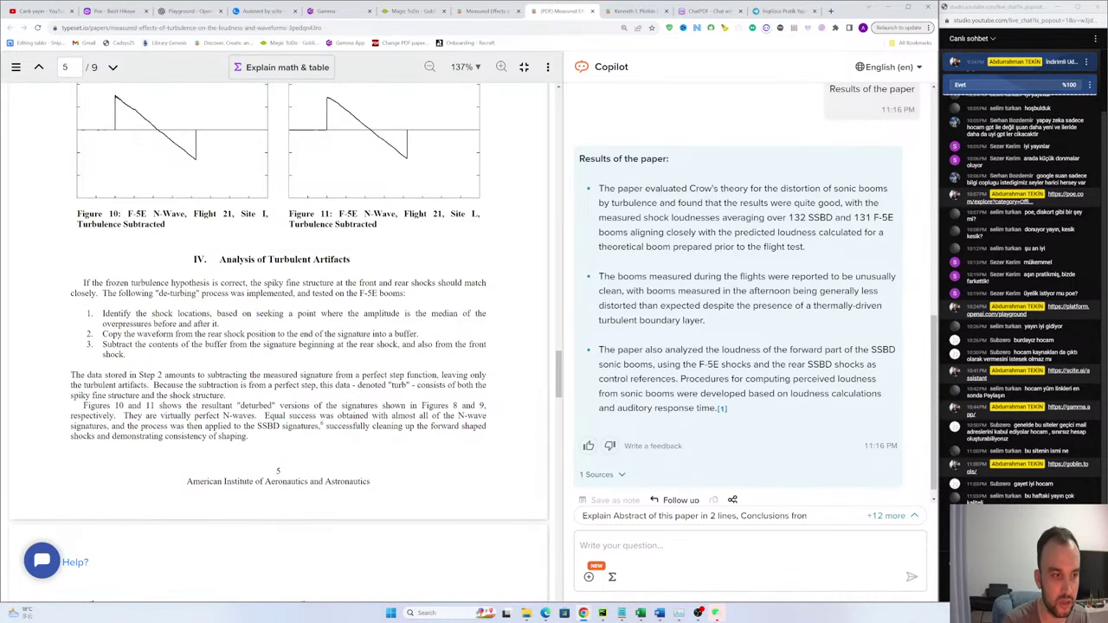
# Step: Reread the Analysis of Turbulent Artifacts text, marking its opening line and the closing sentences about the N-wave and SSBD signatures
pyautogui.moveTo(85, 283); pyautogui.dragTo(169, 283)
pyautogui.click(192, 303)
pyautogui.scroll(-2, 277, 342)
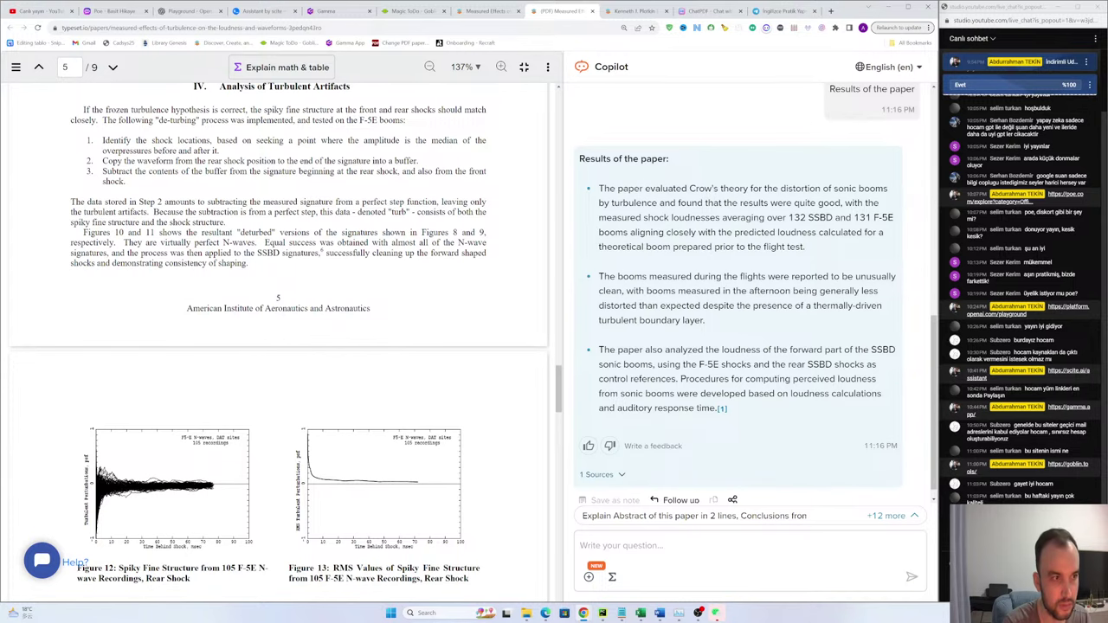
pyautogui.scroll(2, 369, 329)
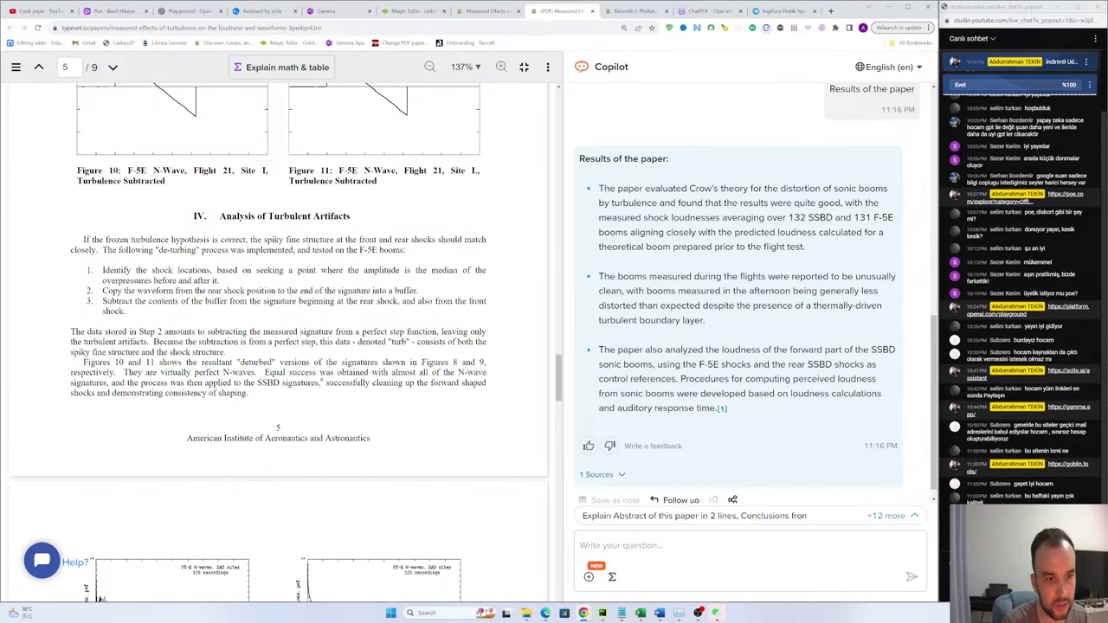
pyautogui.scroll(-1, 367, 415)
pyautogui.moveTo(387, 306); pyautogui.dragTo(360, 285)
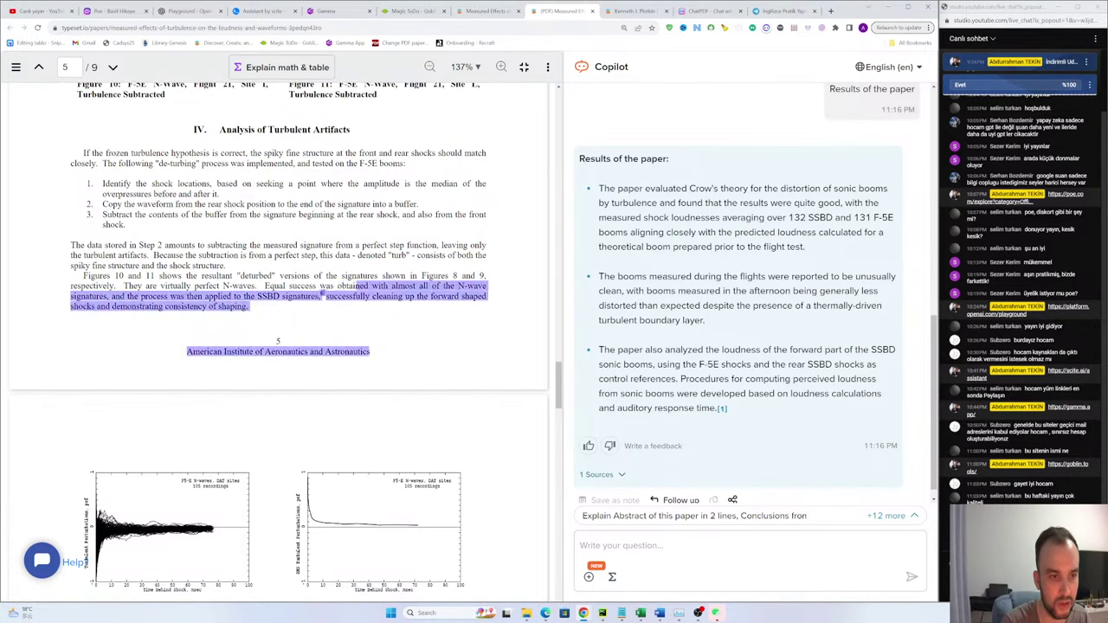
pyautogui.click(360, 285)
pyautogui.scroll(-1, 280, 337)
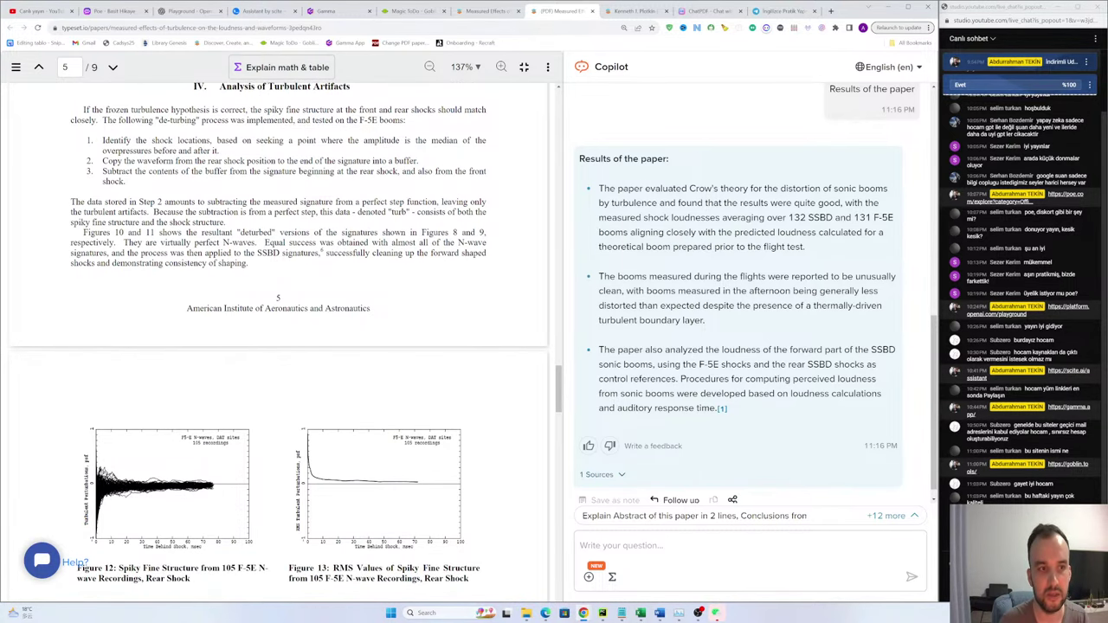
pyautogui.doubleClick(226, 253)
pyautogui.click(287, 277)
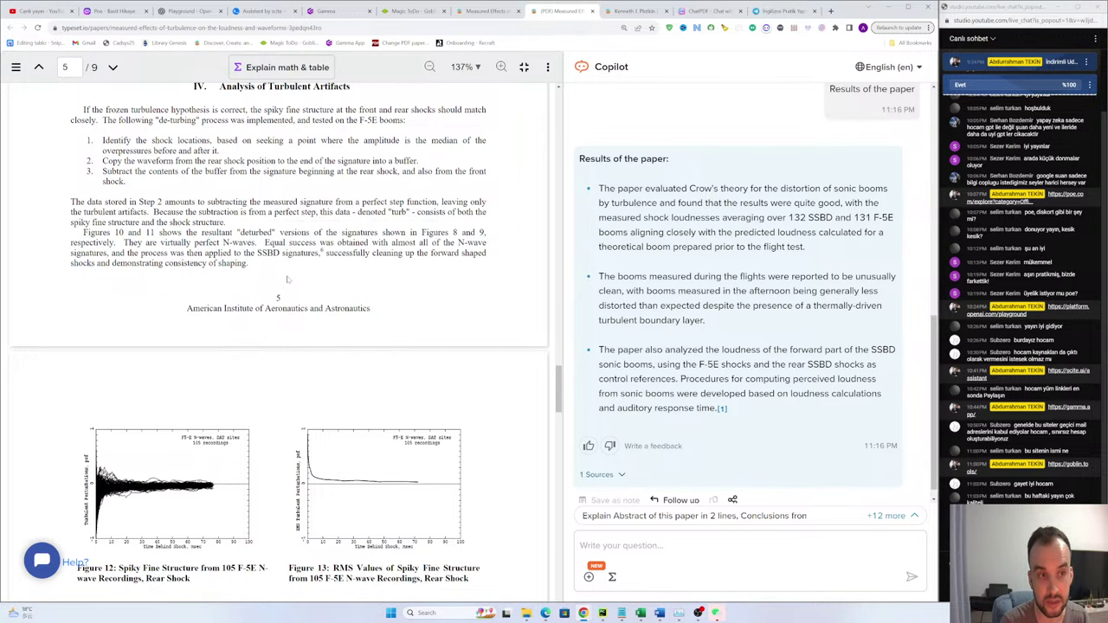
# Step: Go back through the PDF to the introduction and the Scattering of Shocks section on page 2
pyautogui.scroll(3, 278, 274)
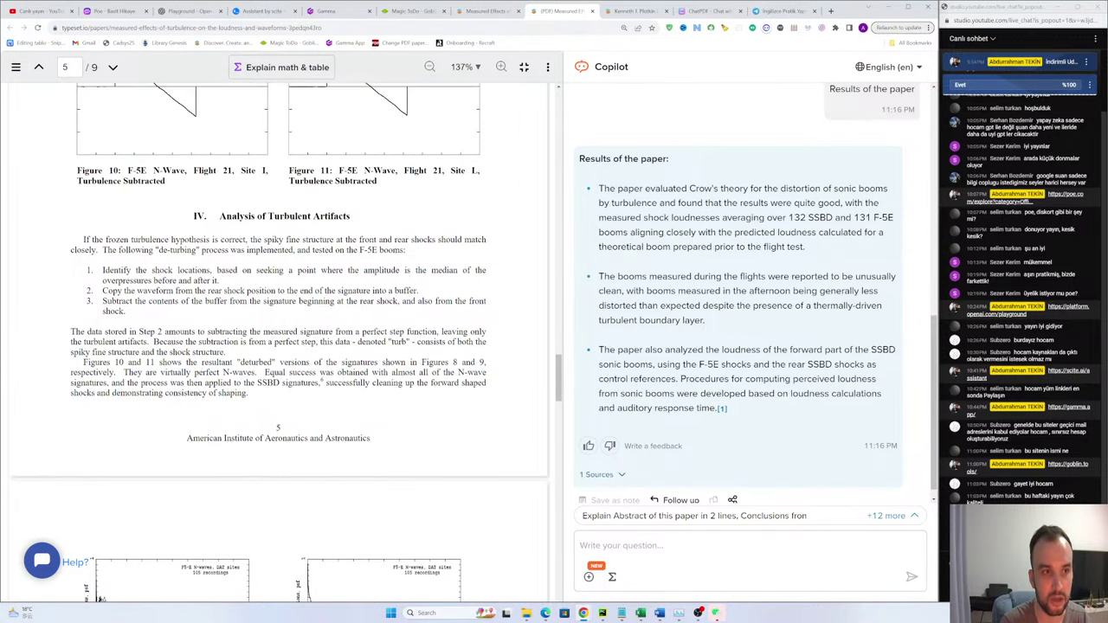
pyautogui.scroll(15, 315, 316)
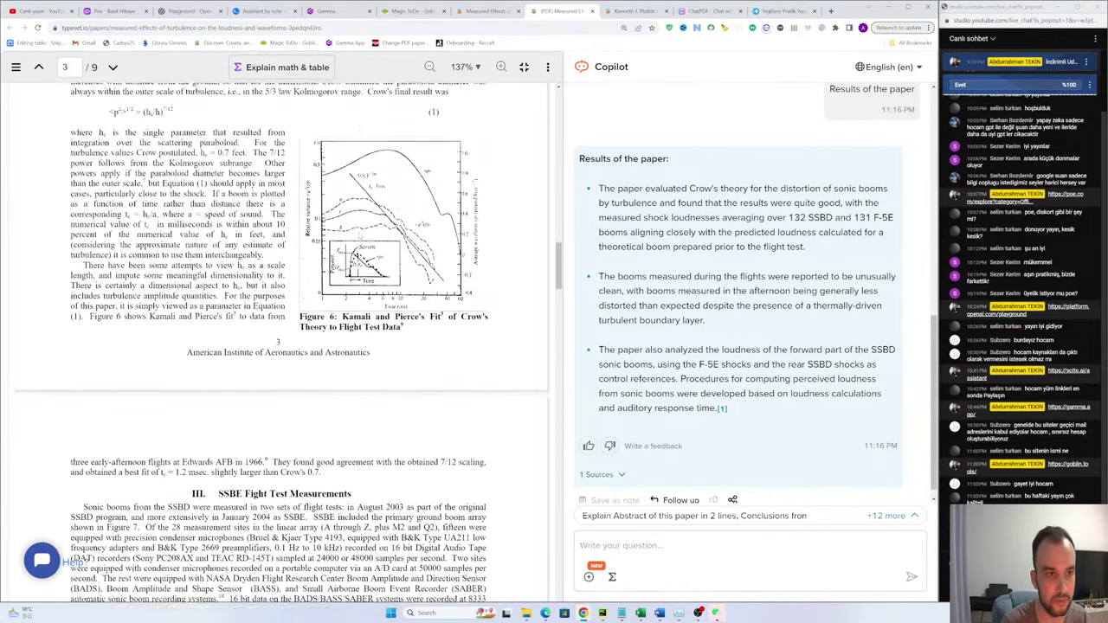
pyautogui.scroll(10, 286, 346)
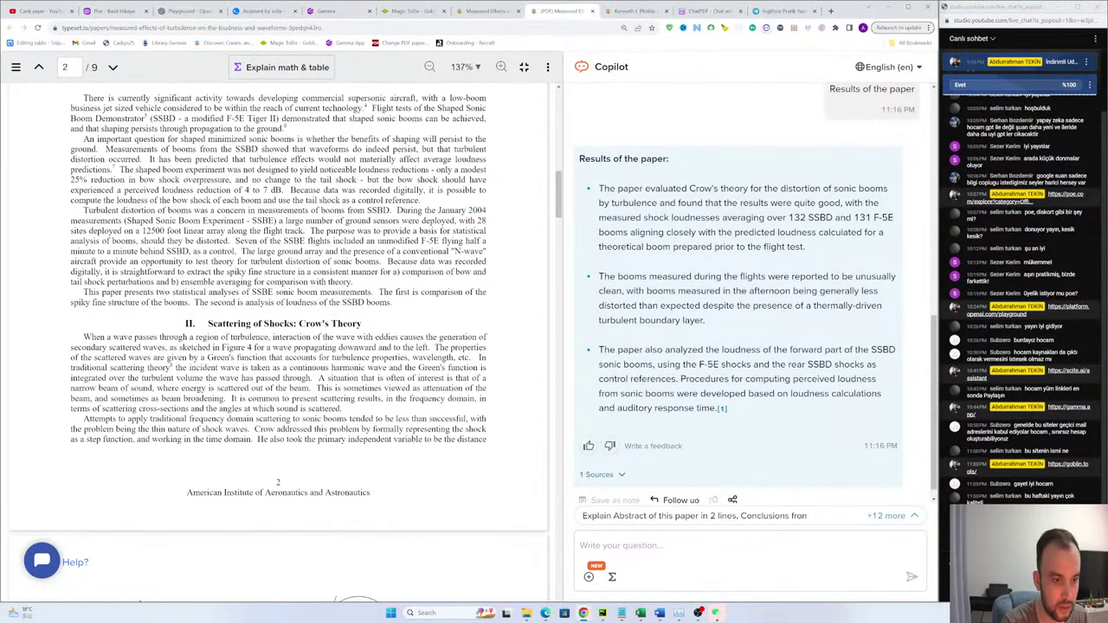
# Step: Read the Scattering of Shocks: Crow's Theory section at the end of page 2, highlighting its heading and paragraphs
pyautogui.moveTo(303, 324)
pyautogui.mouseDown()
pyautogui.moveTo(366, 331)
pyautogui.moveTo(329, 322)
pyautogui.moveTo(367, 332)
pyautogui.moveTo(350, 315)
pyautogui.moveTo(299, 324)
pyautogui.mouseUp()
pyautogui.moveTo(372, 324); pyautogui.dragTo(291, 323)
pyautogui.scroll(-5, 303, 336)
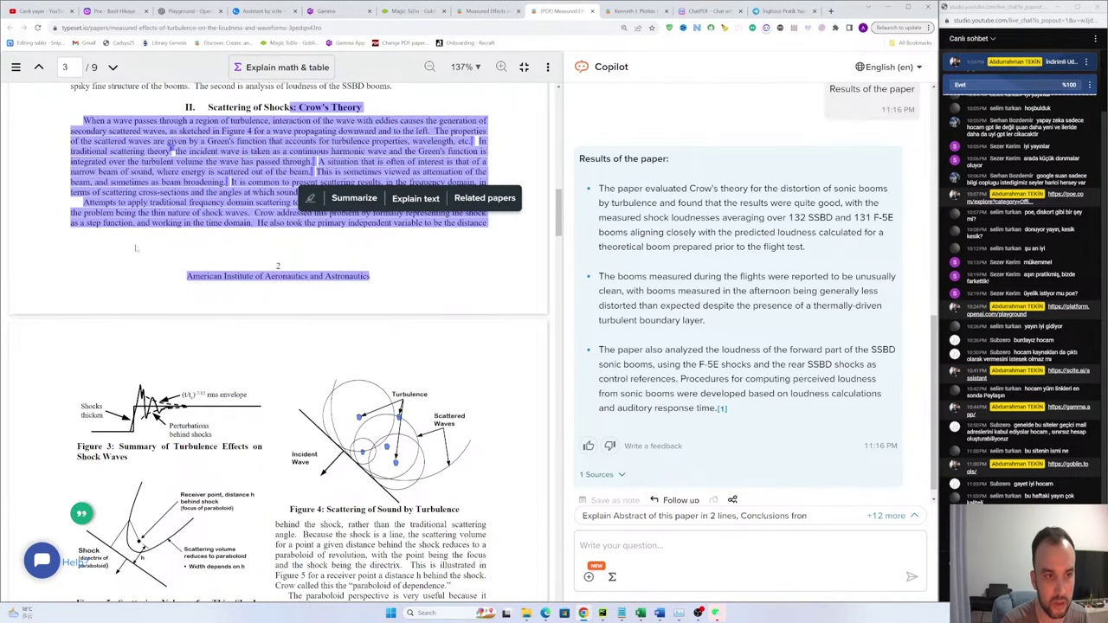
pyautogui.click(279, 230)
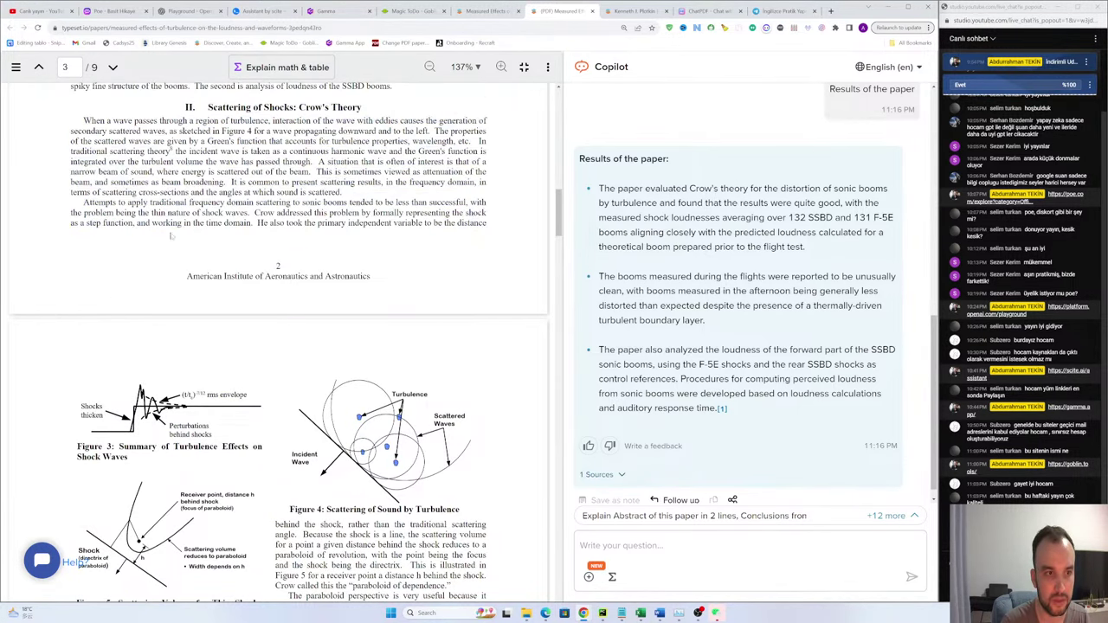
pyautogui.scroll(-4, 279, 230)
pyautogui.scroll(-3, 210, 310)
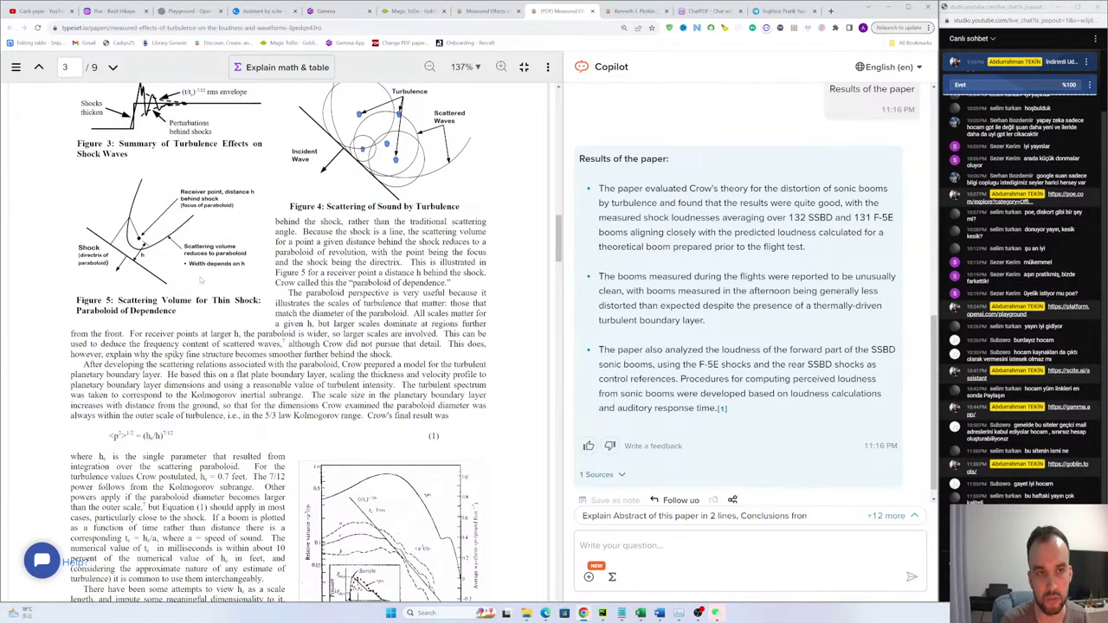
pyautogui.scroll(3, 287, 270)
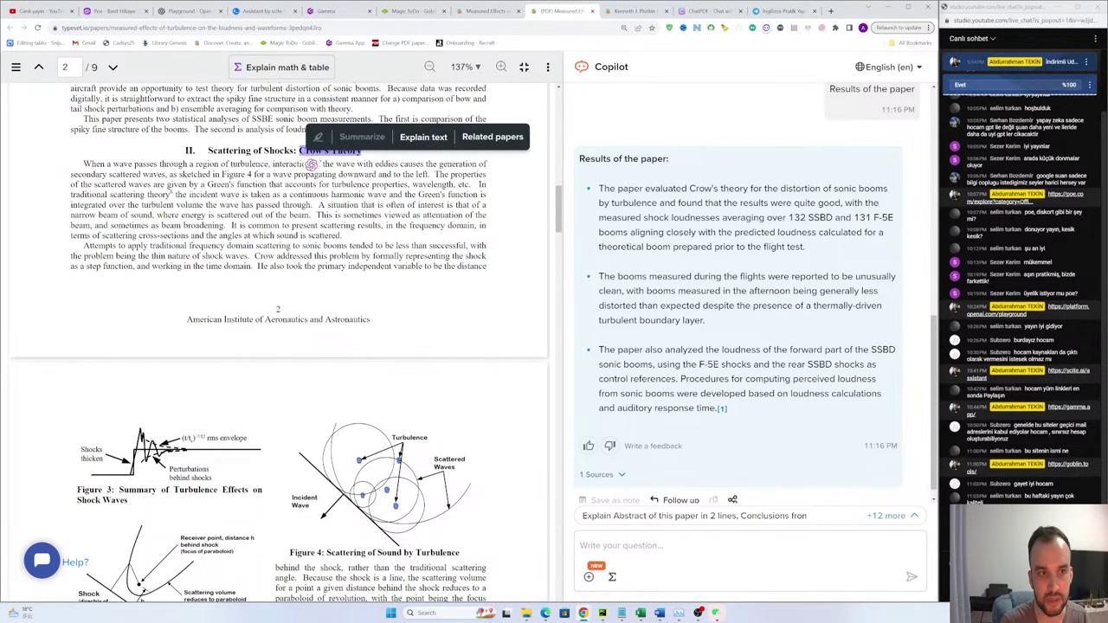
pyautogui.moveTo(117, 185); pyautogui.dragTo(370, 322)
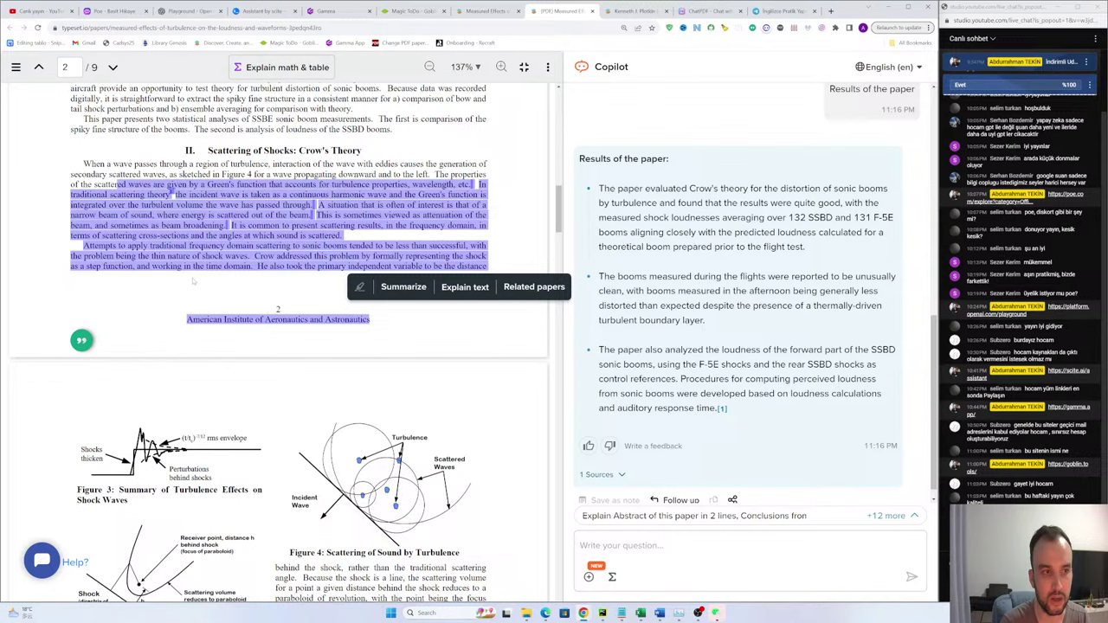
pyautogui.scroll(-3, 216, 288)
pyautogui.click(178, 199)
pyautogui.scroll(2, 199, 251)
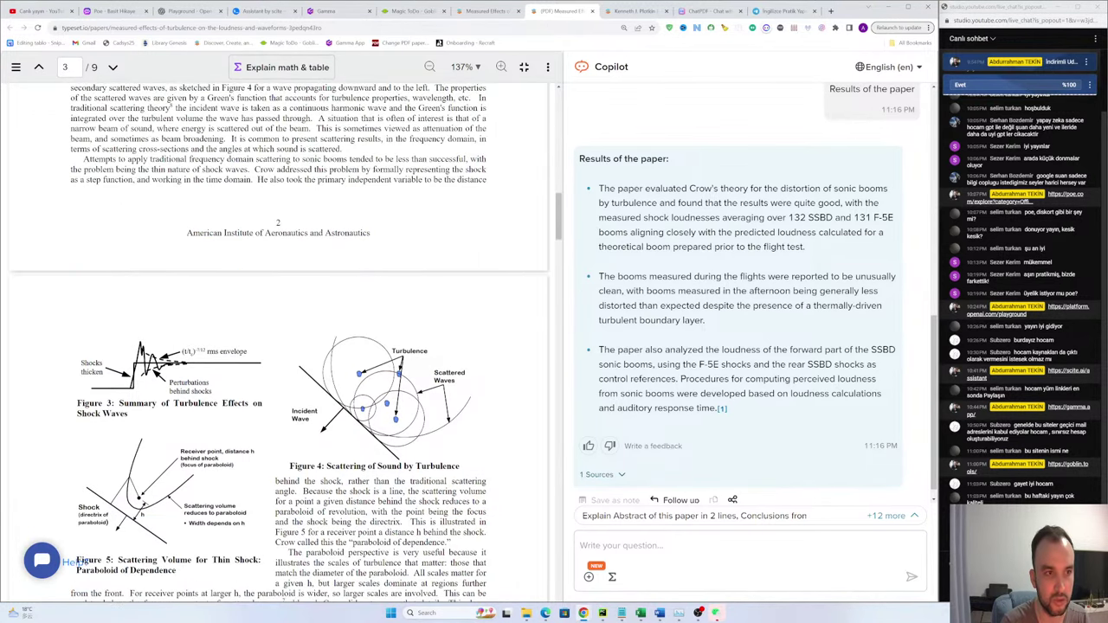
# Step: Examine Figures 3 to 5 on page 3, marking the text about the scattering volume behind the shock
pyautogui.scroll(-1, 236, 318)
pyautogui.scroll(-1, 238, 317)
pyautogui.moveTo(78, 274); pyautogui.dragTo(398, 413)
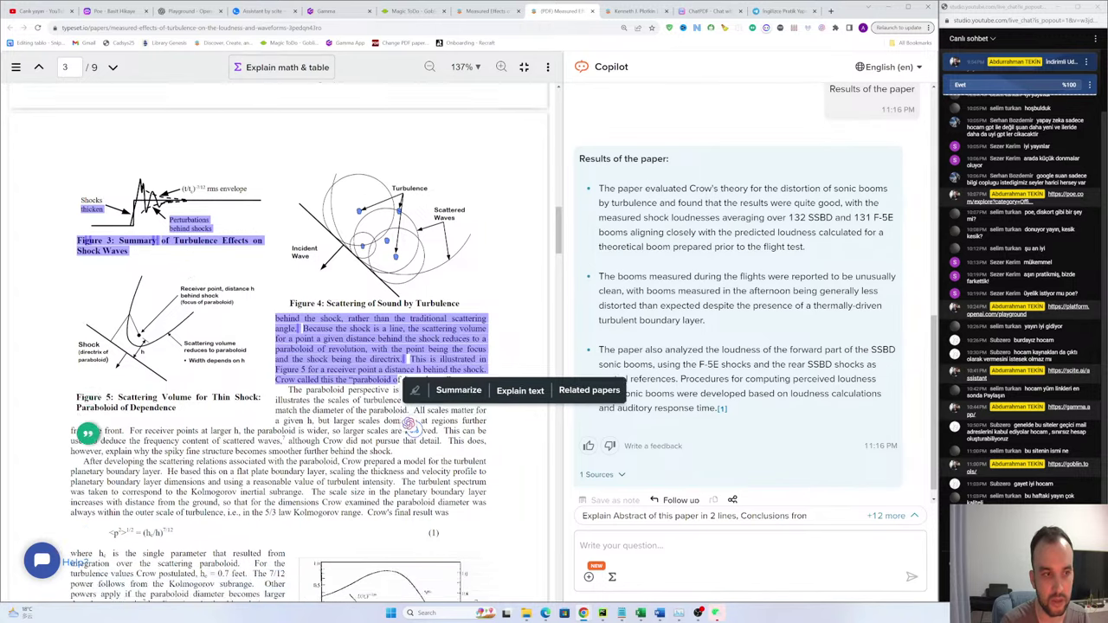
pyautogui.scroll(-2, 398, 413)
pyautogui.moveTo(71, 300); pyautogui.dragTo(321, 311)
pyautogui.moveTo(275, 177); pyautogui.dragTo(458, 199)
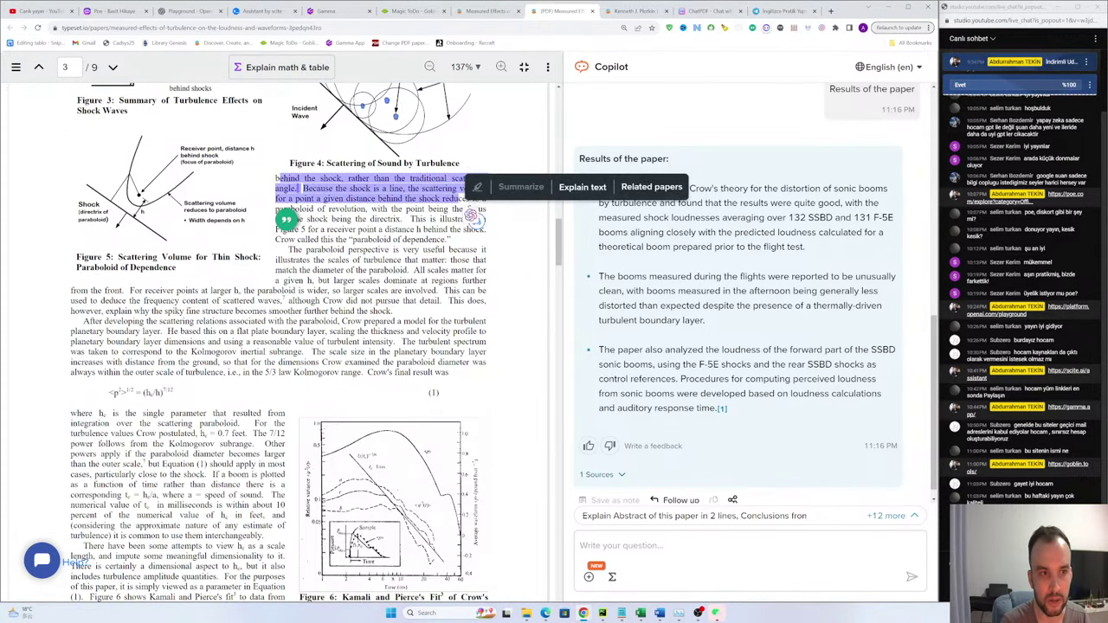
pyautogui.click(258, 247)
pyautogui.moveTo(232, 361); pyautogui.dragTo(225, 361)
pyautogui.scroll(-2, 229, 361)
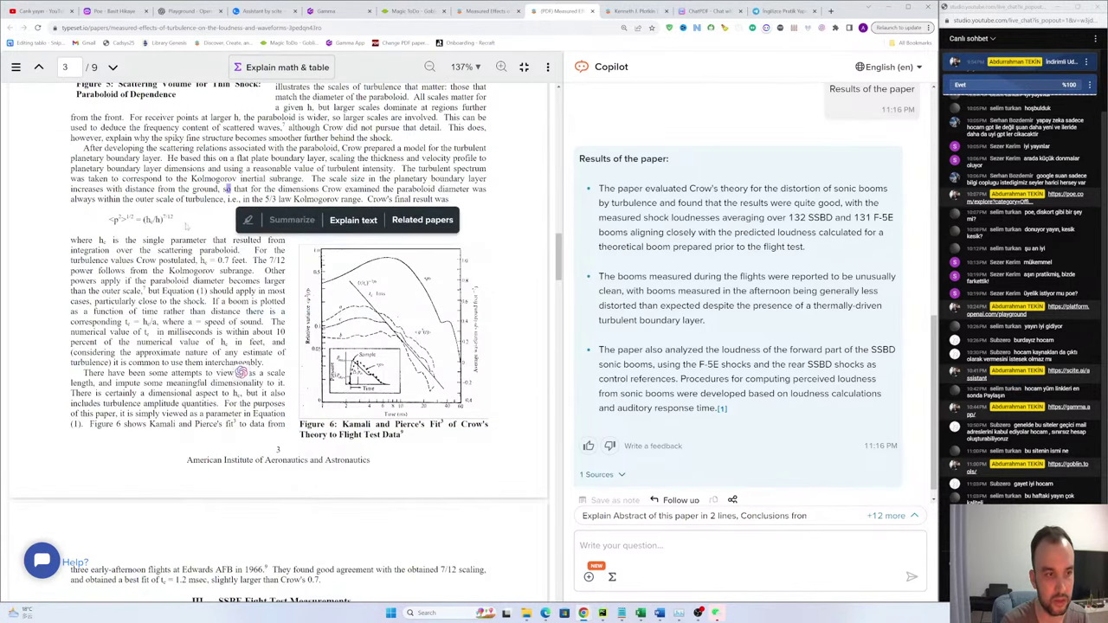
# Step: Mark the paragraph on Crow's turbulent boundary layer model through Equation 1, and look over the text beside Figure 6
pyautogui.moveTo(78, 144); pyautogui.dragTo(116, 220)
pyautogui.moveTo(71, 281); pyautogui.dragTo(176, 284)
pyautogui.click(187, 289)
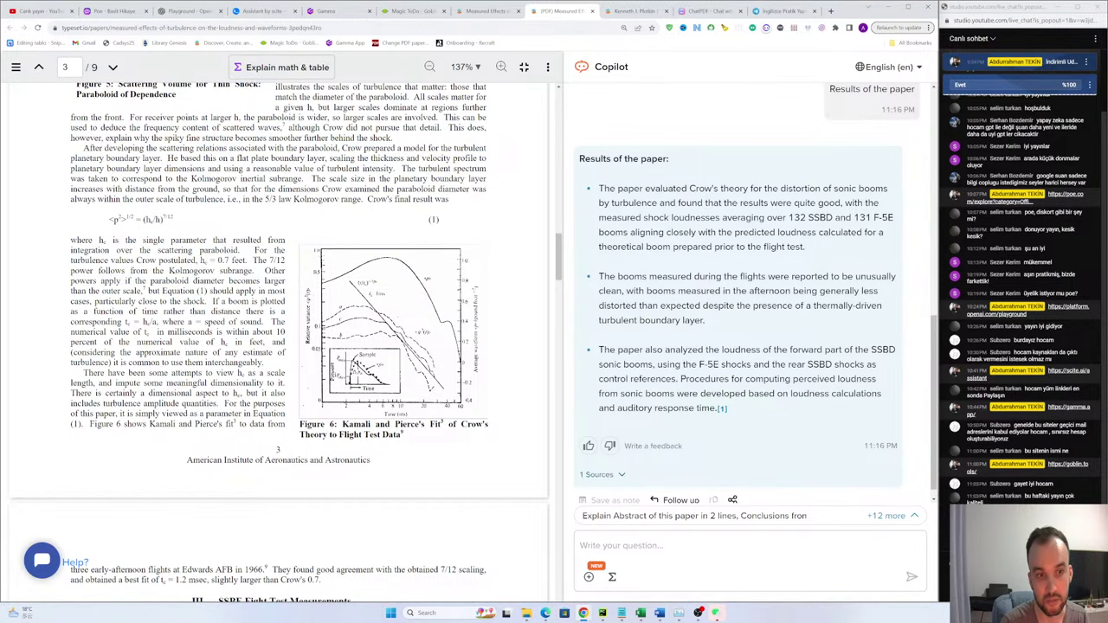
pyautogui.scroll(-1, 187, 289)
pyautogui.scroll(-1, 280, 343)
pyautogui.scroll(9, 281, 336)
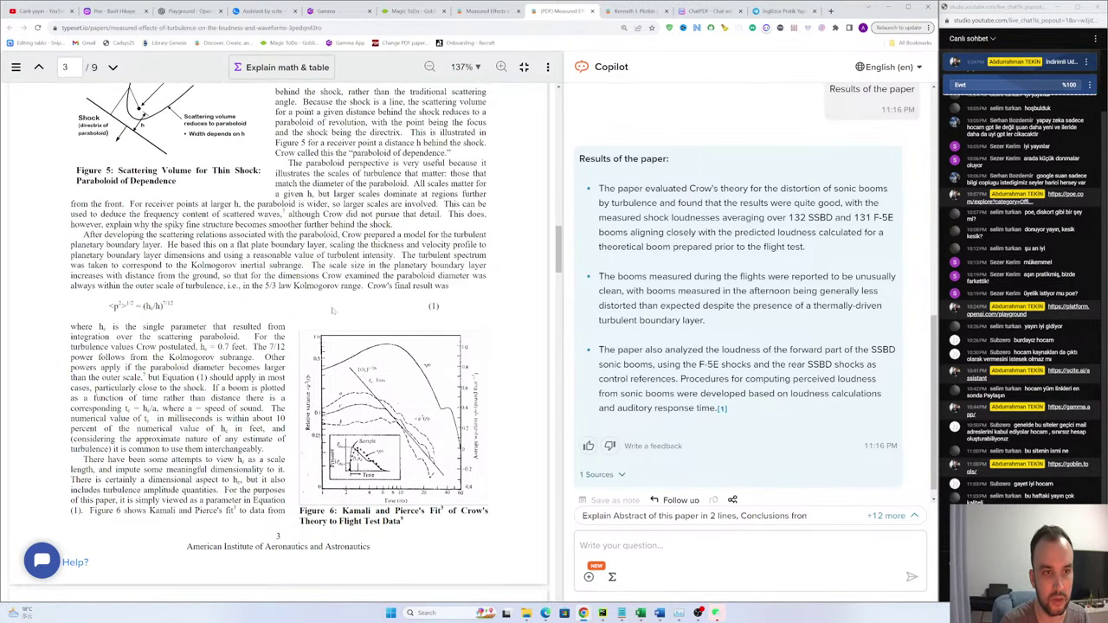
pyautogui.scroll(-6, 280, 343)
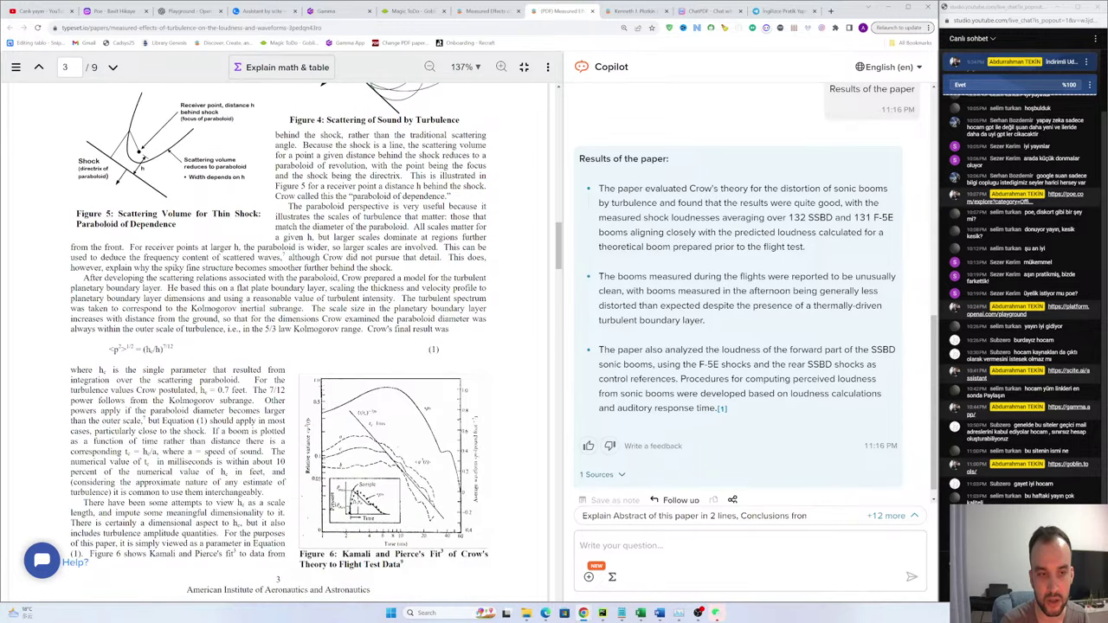
# Step: Highlight the three bullet points of Copilot's results answer, then clear the selection
pyautogui.moveTo(763, 425); pyautogui.dragTo(691, 172)
pyautogui.click(689, 172)
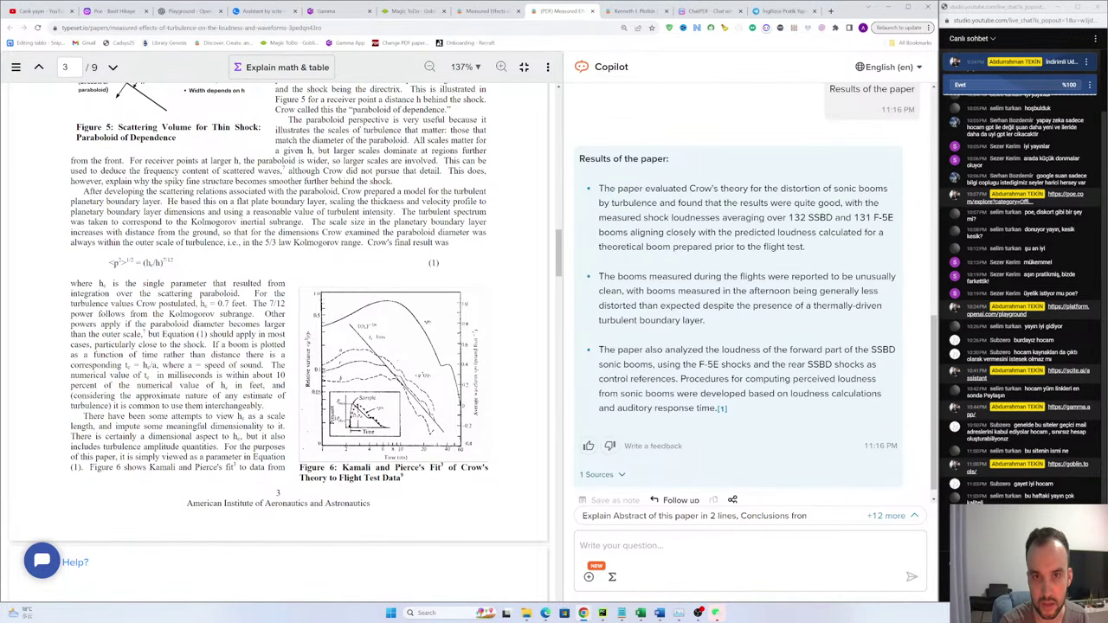
pyautogui.moveTo(613, 203); pyautogui.dragTo(753, 418)
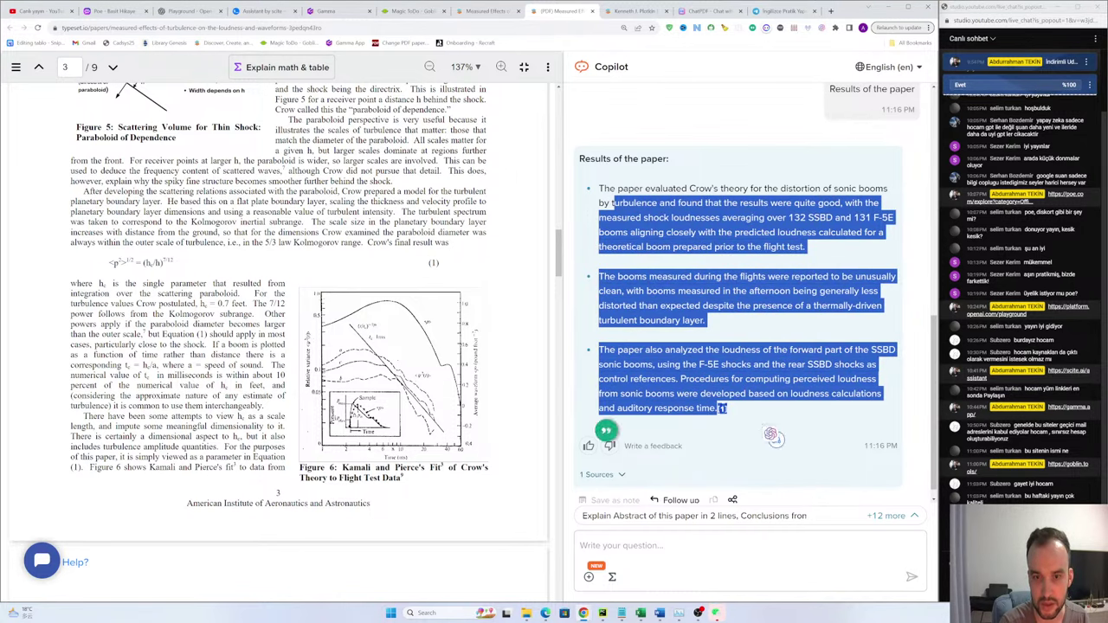
pyautogui.click(760, 423)
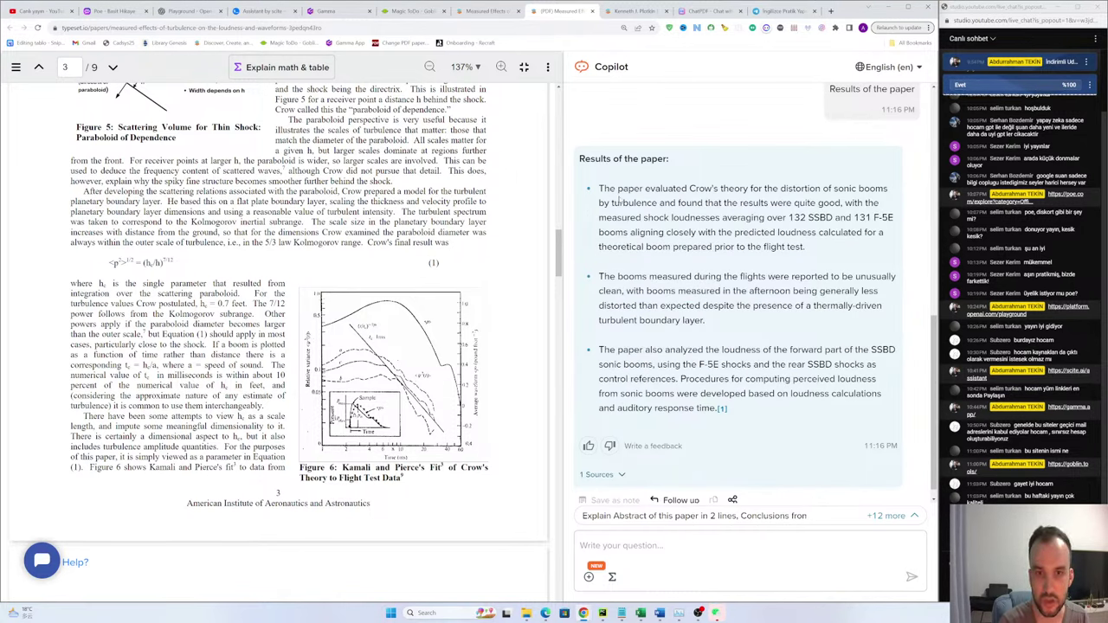
pyautogui.moveTo(599, 187); pyautogui.dragTo(767, 433)
pyautogui.click(767, 432)
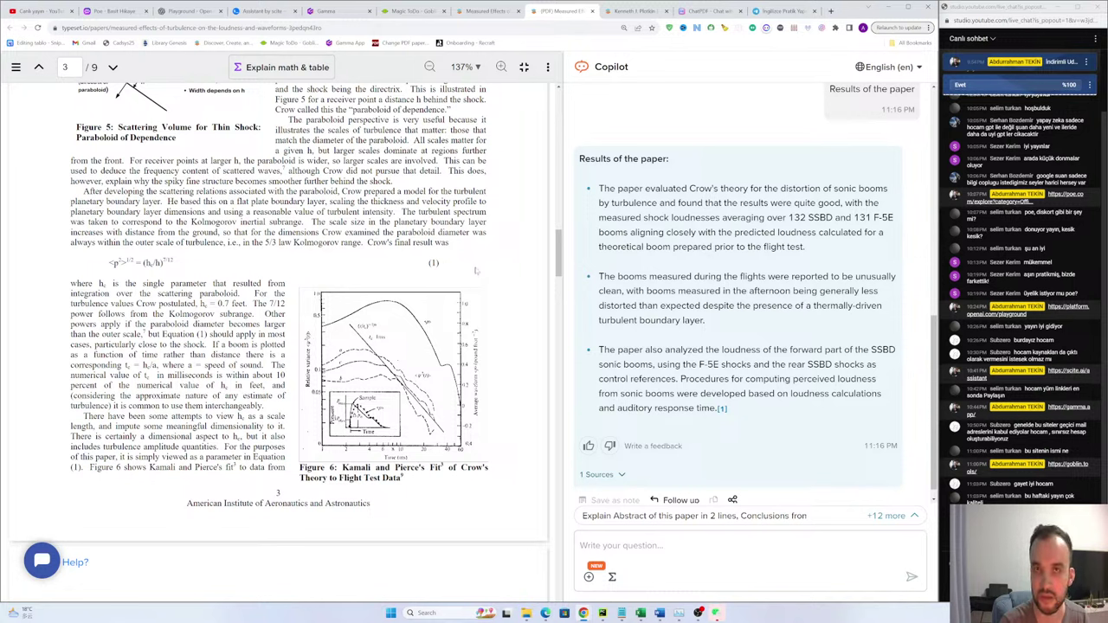
# Step: Compare page 3 with Copilot's results answer, marking the lines on the frequency content of scattered waves and the answer's bullets
pyautogui.moveTo(396, 181); pyautogui.dragTo(444, 160)
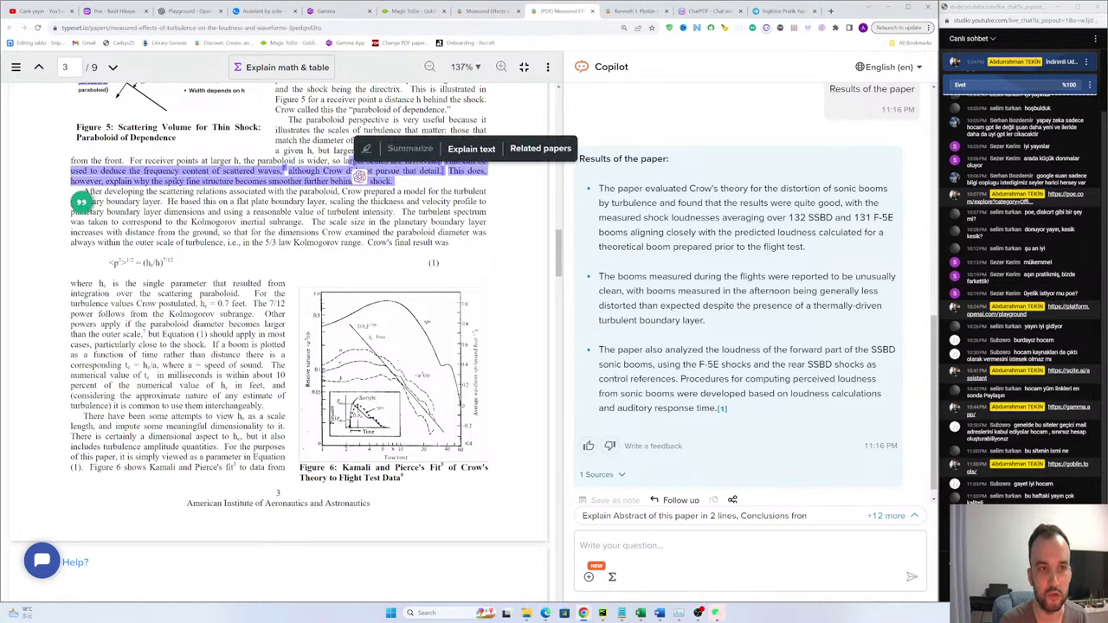
pyautogui.click(493, 257)
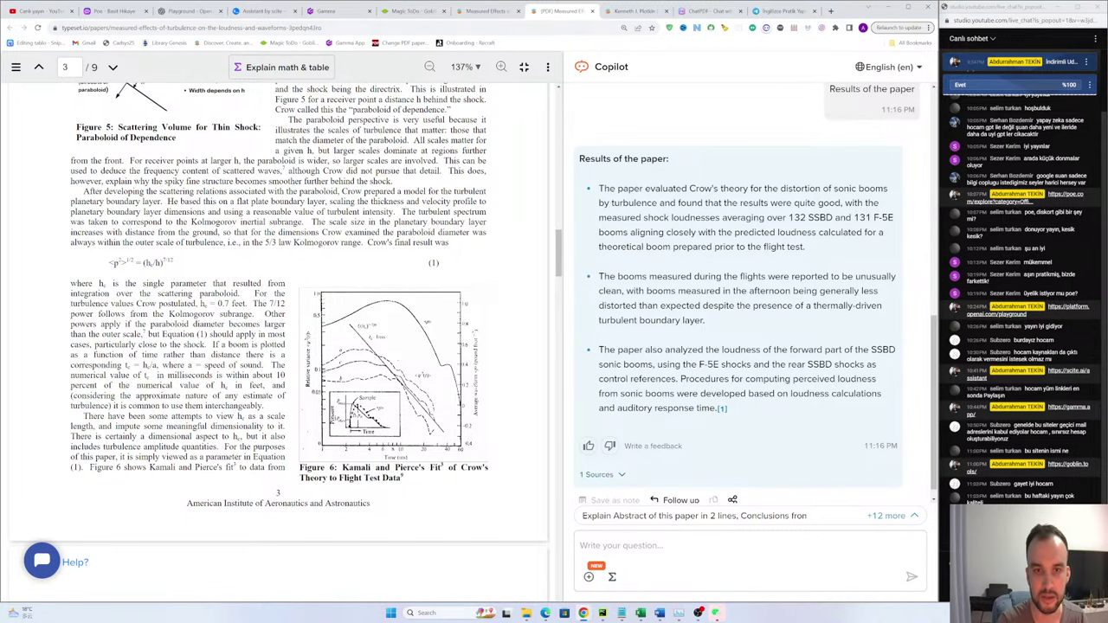
pyautogui.moveTo(611, 197); pyautogui.dragTo(766, 450)
pyautogui.click(763, 334)
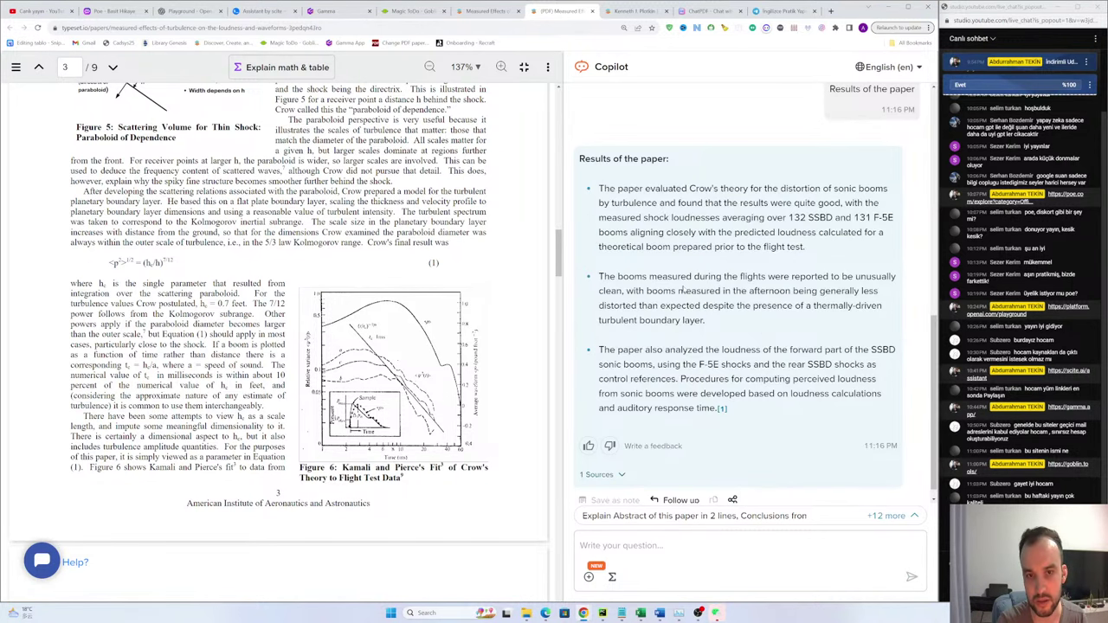
pyautogui.scroll(-6, 281, 337)
pyautogui.scroll(7, 281, 338)
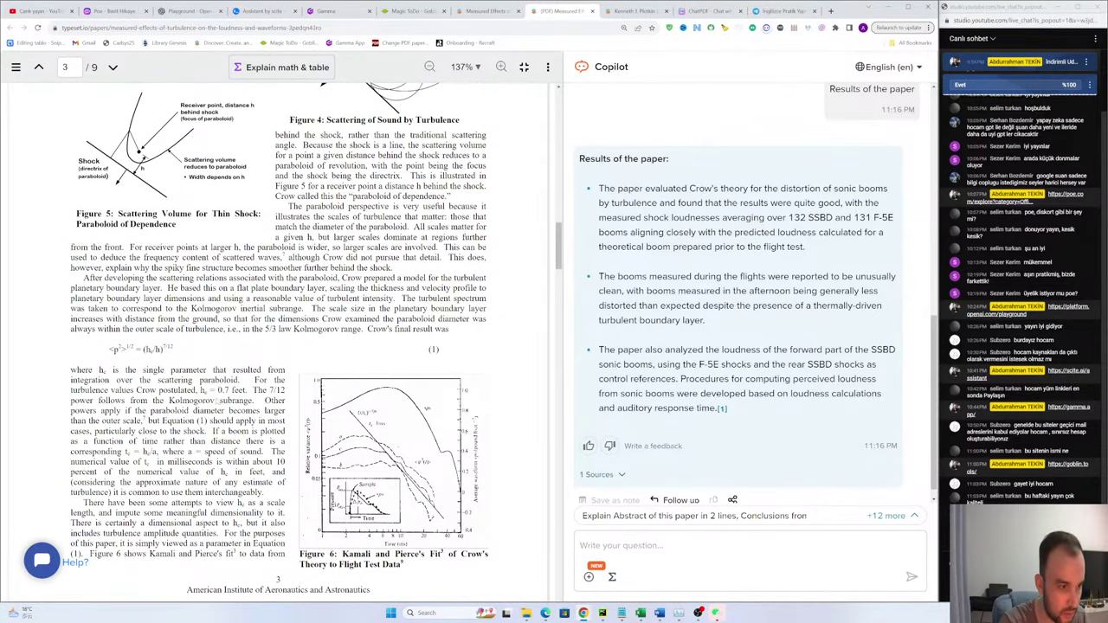
pyautogui.scroll(-4, 282, 338)
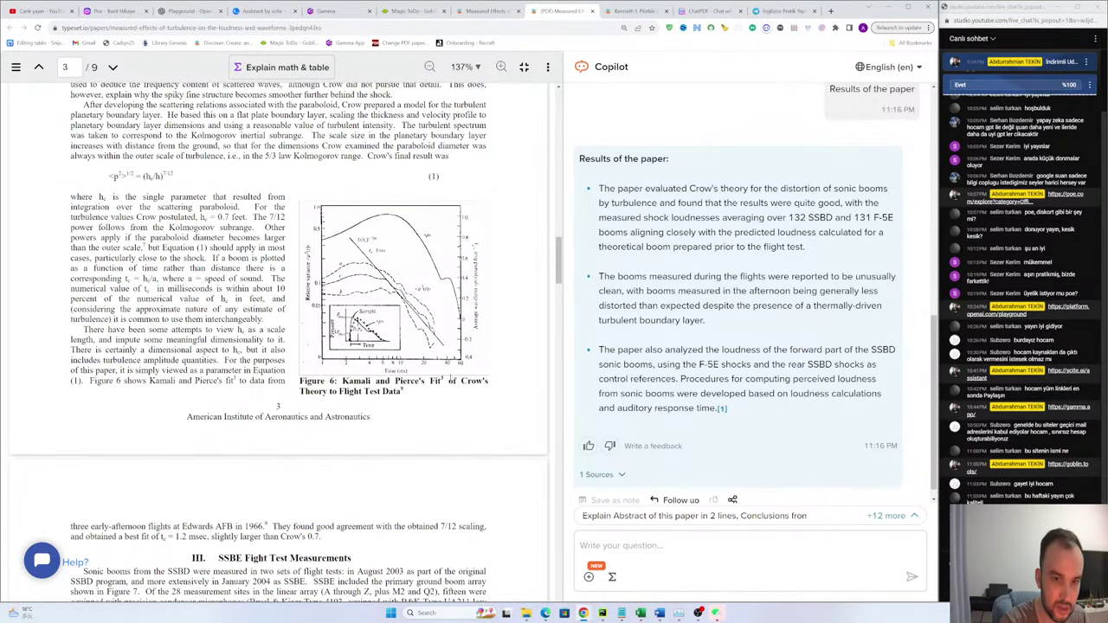
pyautogui.moveTo(598, 188); pyautogui.dragTo(739, 430)
pyautogui.click(741, 431)
# Step: Expand Copilot's suggested questions and ask "Methods used in this paper"
pyautogui.scroll(-1, 746, 295)
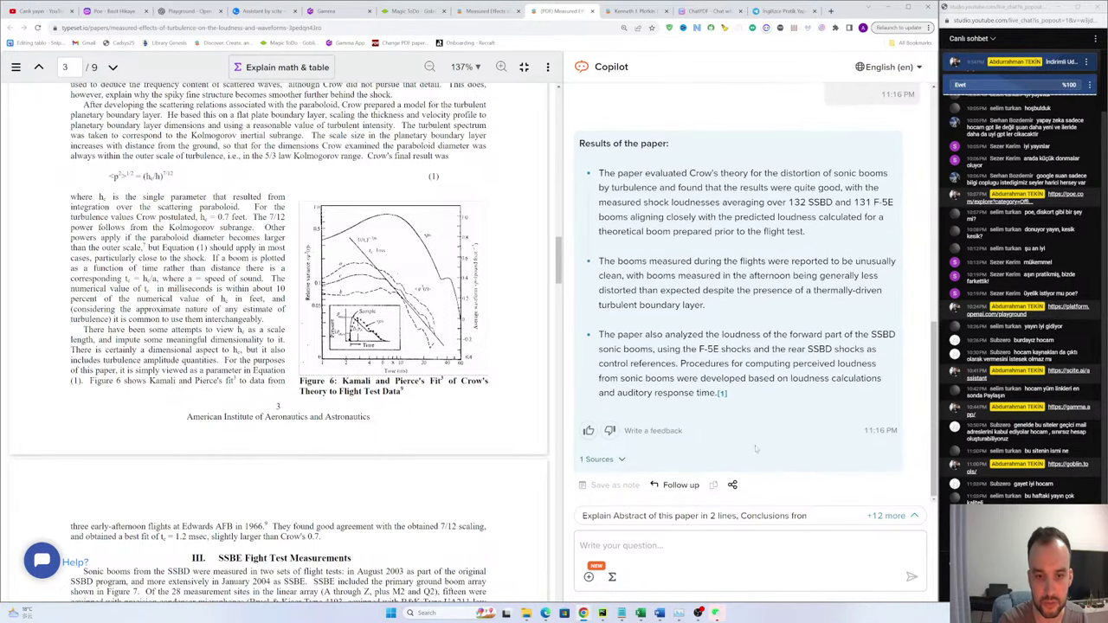
pyautogui.click(914, 516)
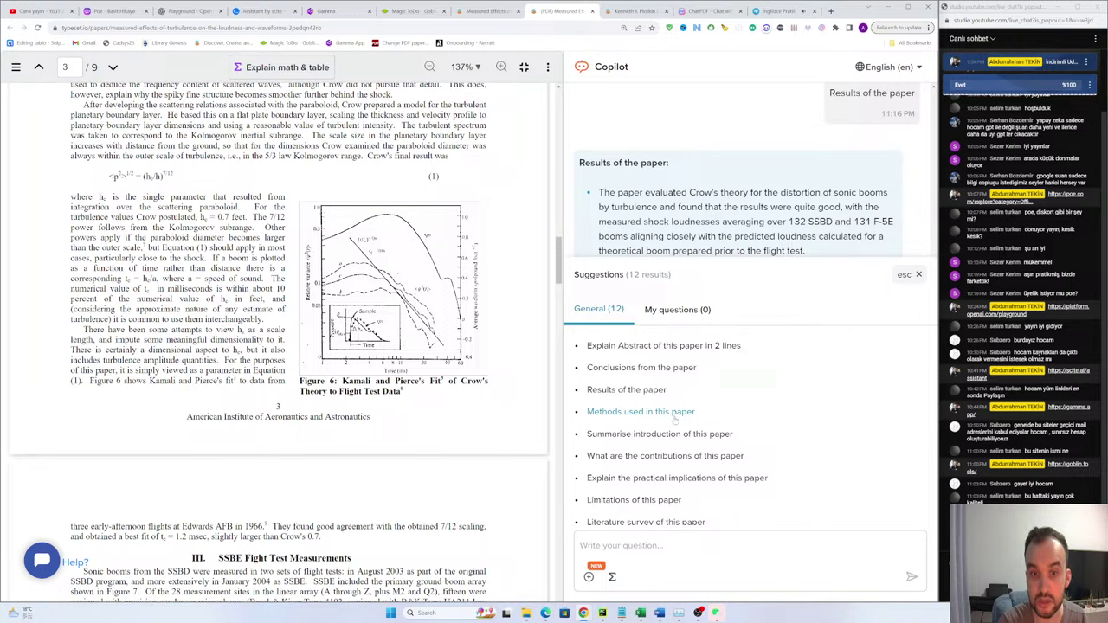
pyautogui.click(637, 419)
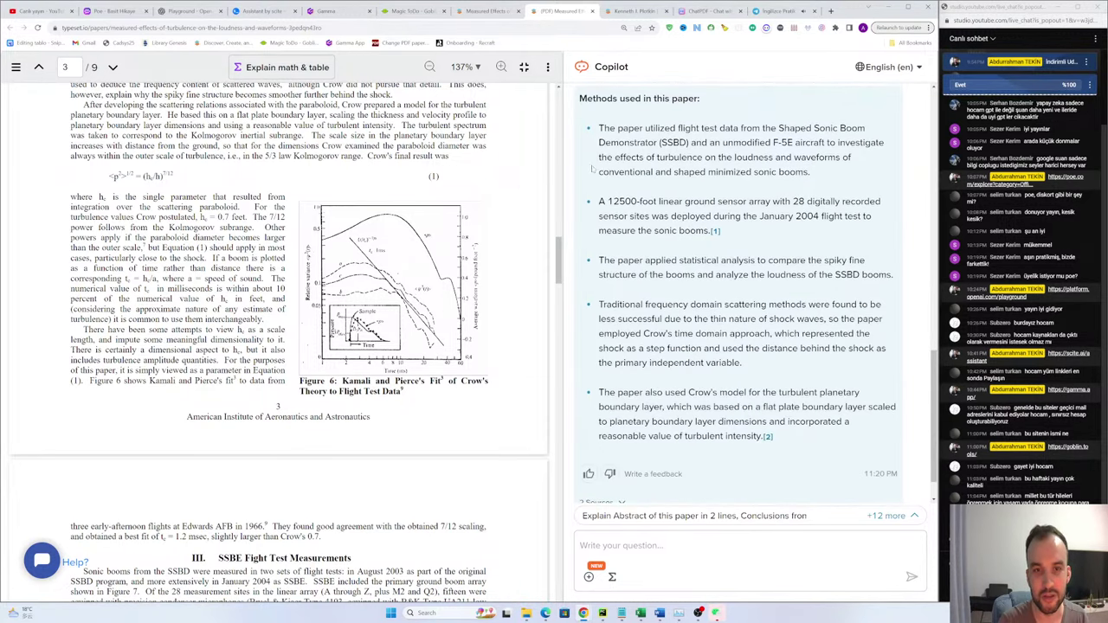
# Step: Read the first bullet of the methods answer, marking the words about Shaped Sonic Boom Demonstrator and unmodified F-5E flight test data
pyautogui.moveTo(639, 129); pyautogui.dragTo(817, 132)
pyautogui.moveTo(726, 156); pyautogui.dragTo(738, 157)
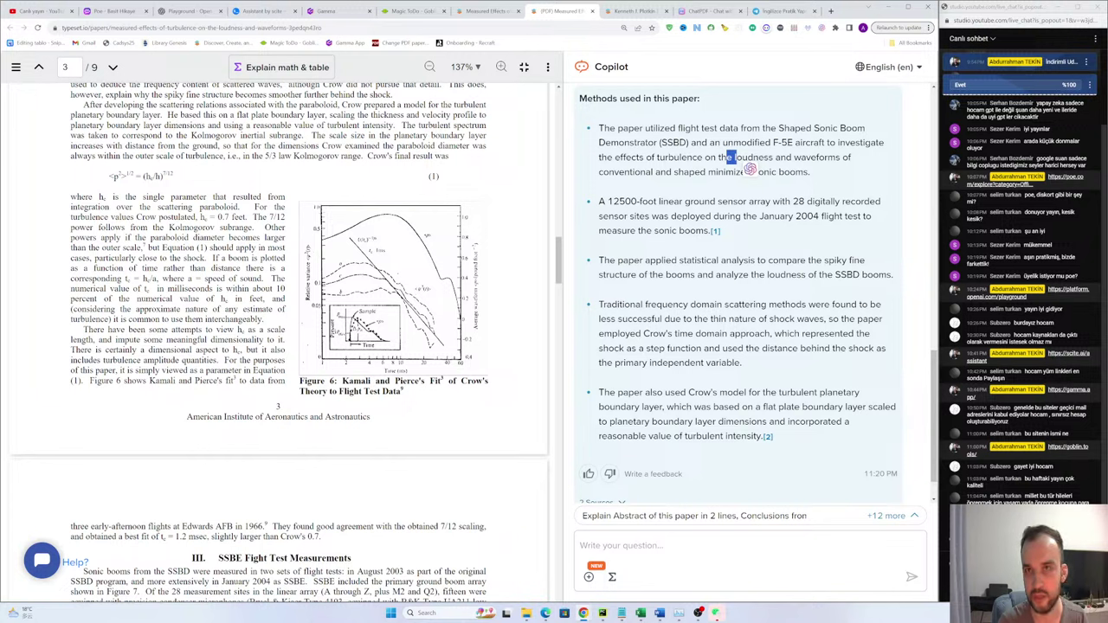
pyautogui.click(750, 170)
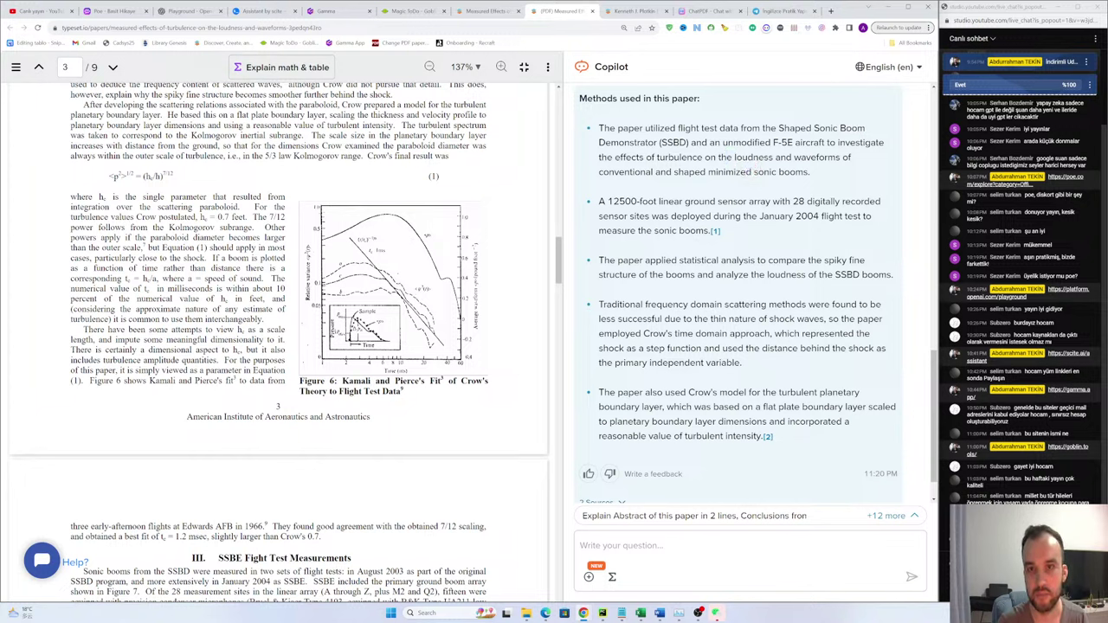
pyautogui.moveTo(719, 128); pyautogui.dragTo(782, 144)
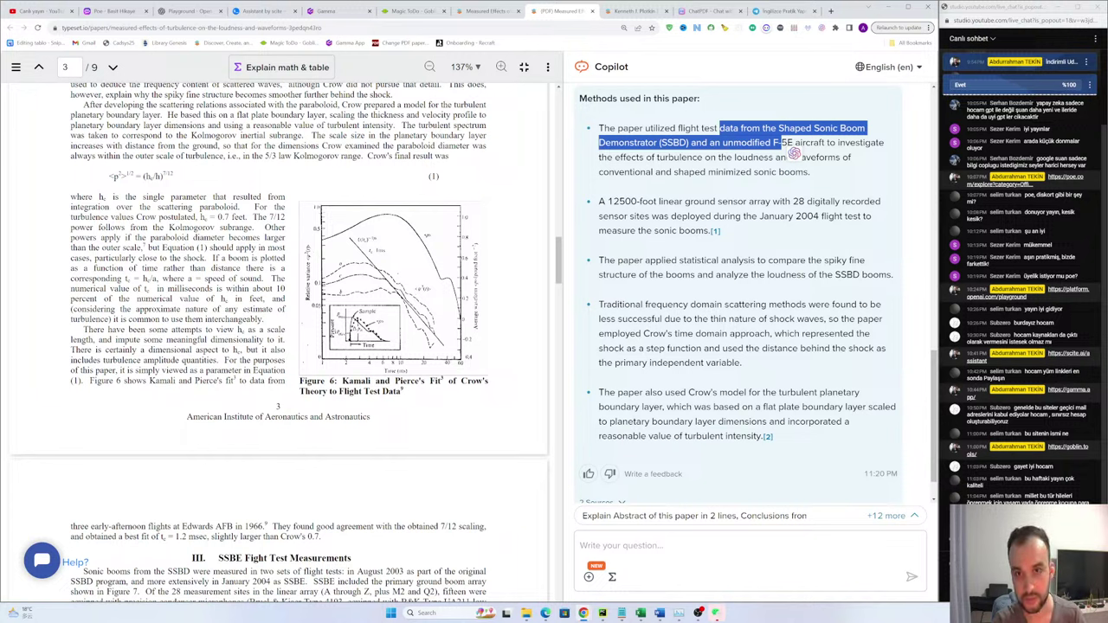
pyautogui.click(719, 128)
pyautogui.moveTo(719, 128); pyautogui.dragTo(781, 145)
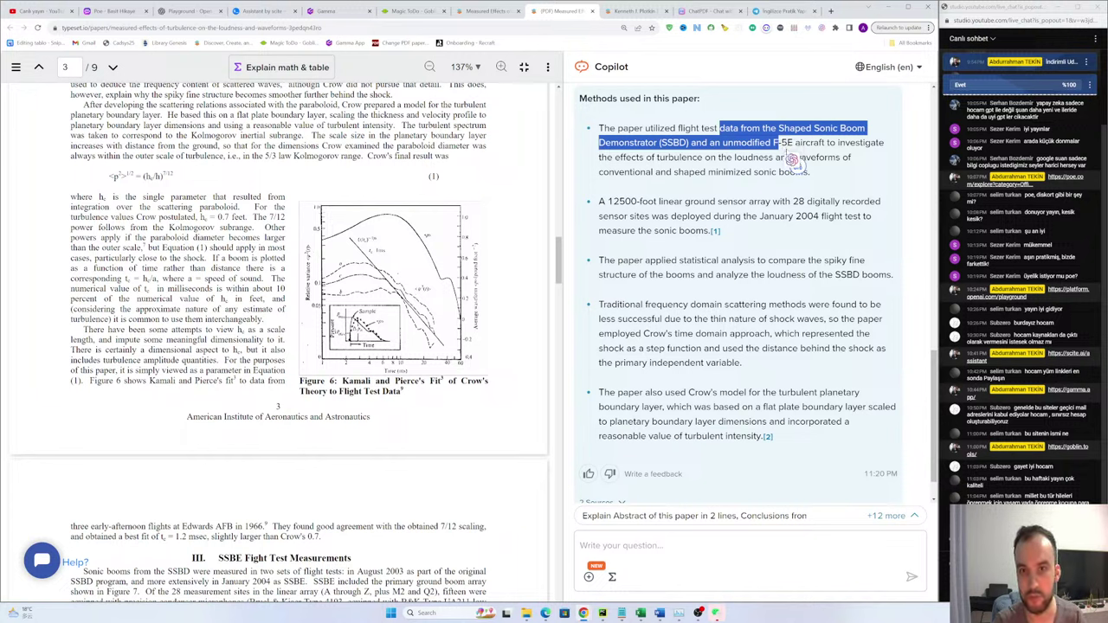
pyautogui.click(782, 149)
pyautogui.moveTo(720, 128); pyautogui.dragTo(782, 144)
pyautogui.click(731, 121)
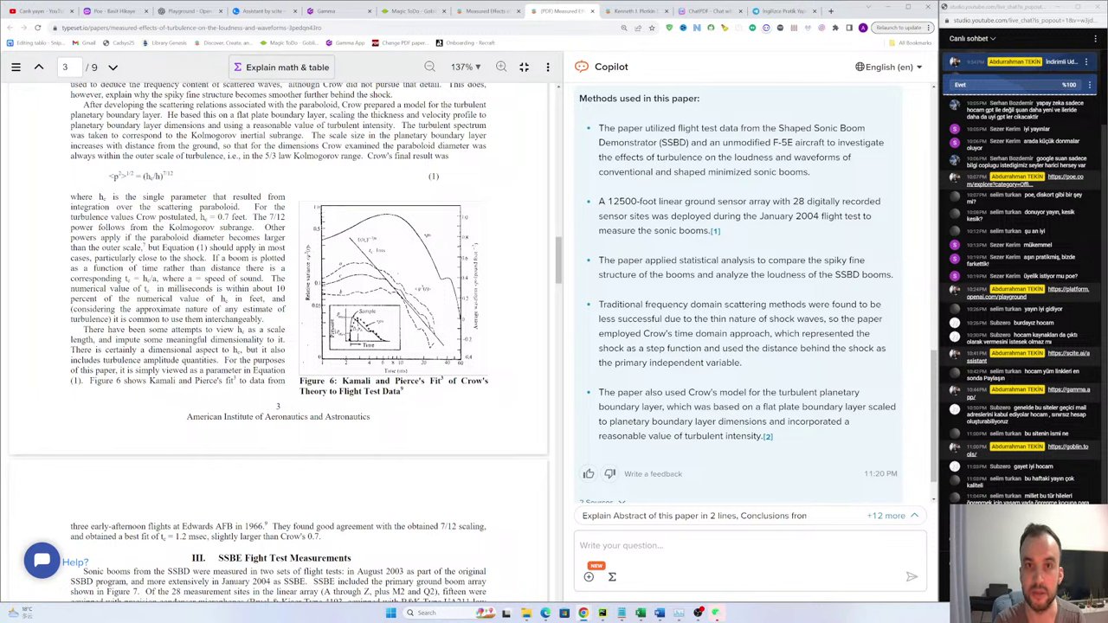
pyautogui.moveTo(741, 127); pyautogui.dragTo(783, 144)
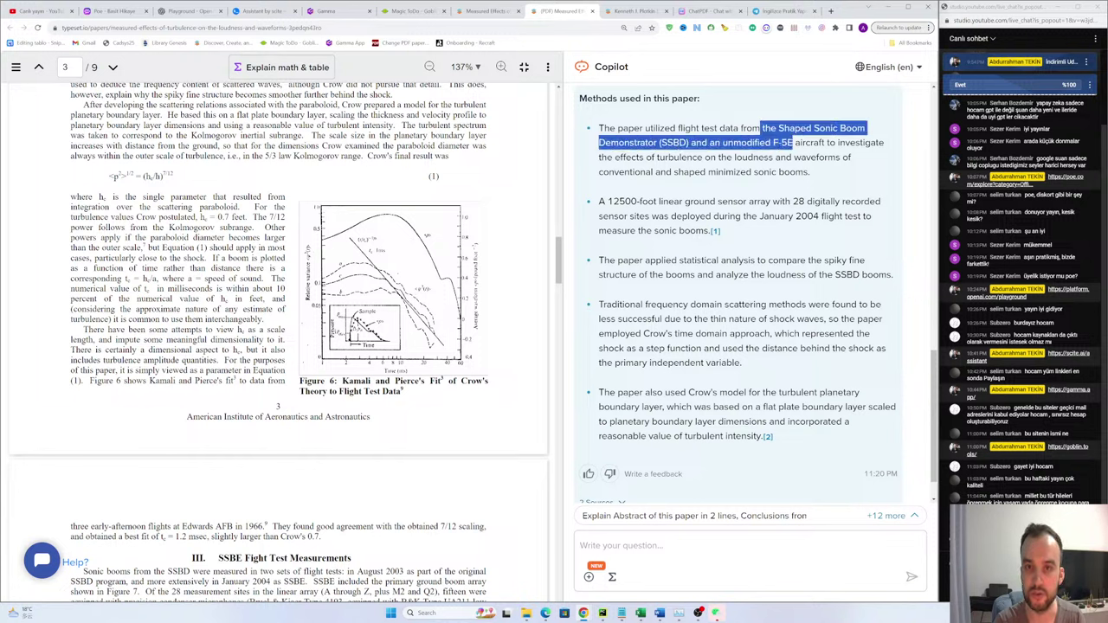
pyautogui.click(728, 118)
# Step: Go back to the introduction on page 2 and mark its passages on SSBD flight tests and waveform measurements
pyautogui.scroll(10, 284, 289)
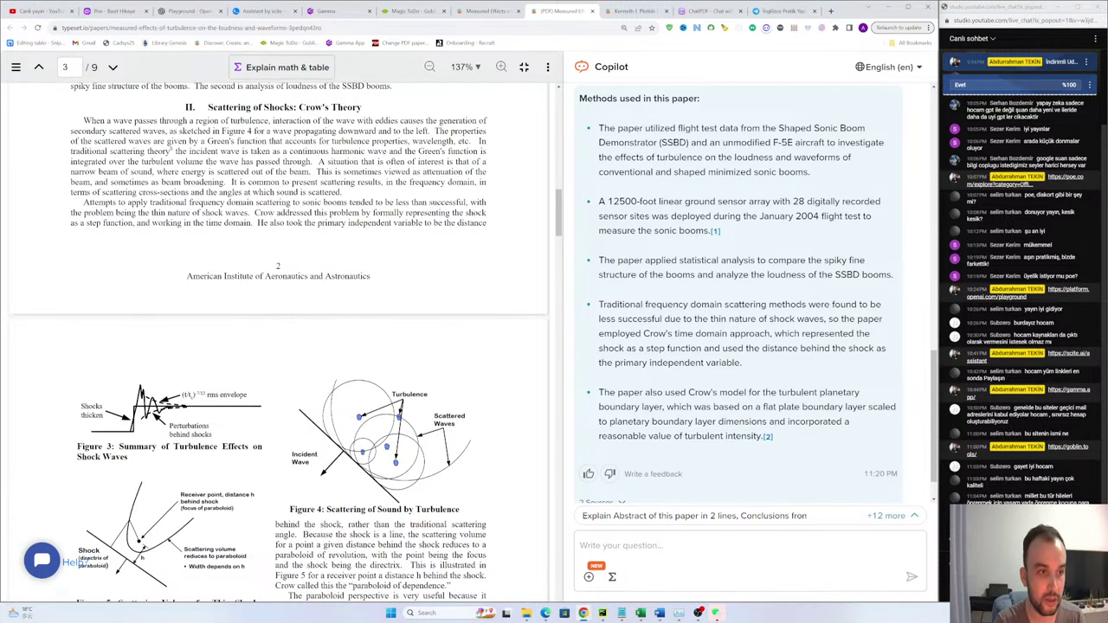
pyautogui.moveTo(225, 115); pyautogui.dragTo(318, 136)
pyautogui.moveTo(208, 197); pyautogui.dragTo(213, 198)
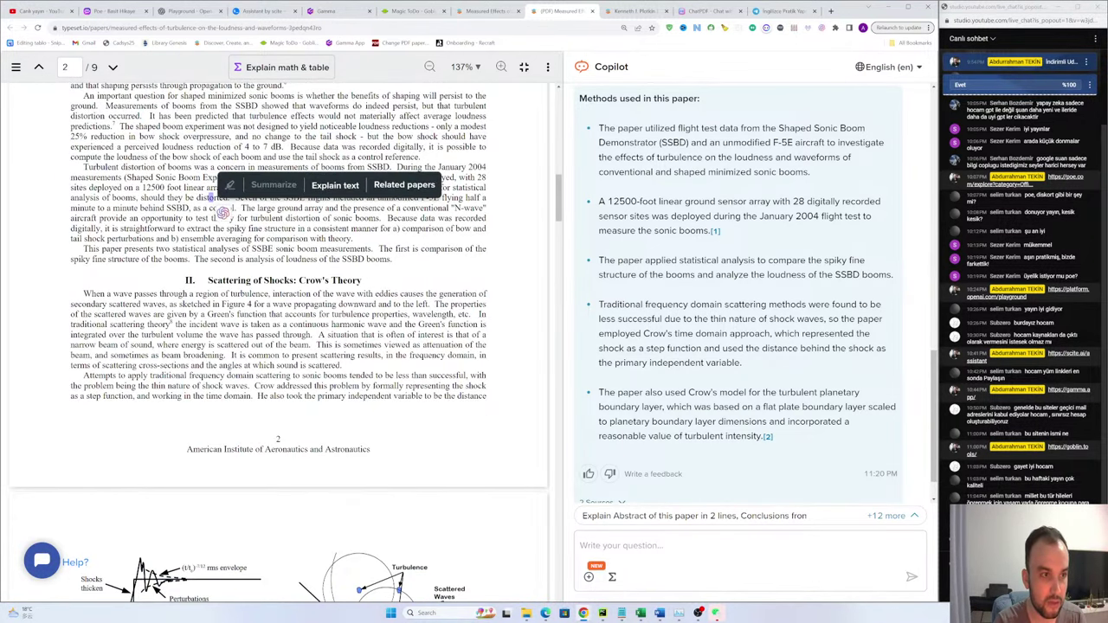
pyautogui.scroll(2, 216, 199)
pyautogui.moveTo(368, 238); pyautogui.dragTo(437, 268)
pyautogui.moveTo(303, 289); pyautogui.dragTo(308, 289)
pyautogui.click(316, 295)
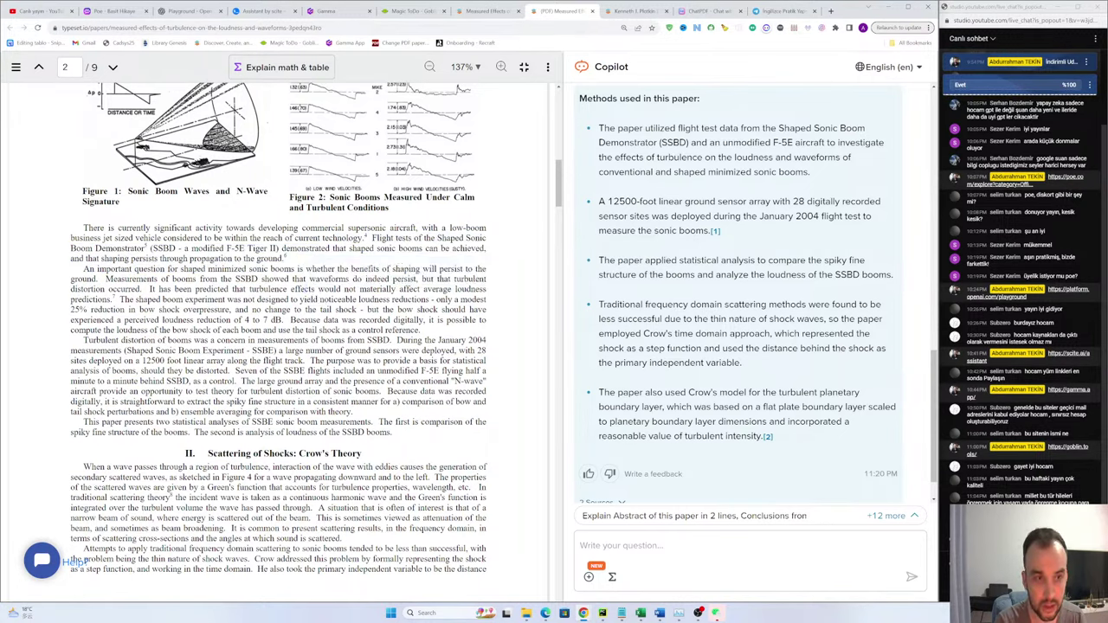
pyautogui.moveTo(393, 279); pyautogui.dragTo(334, 282)
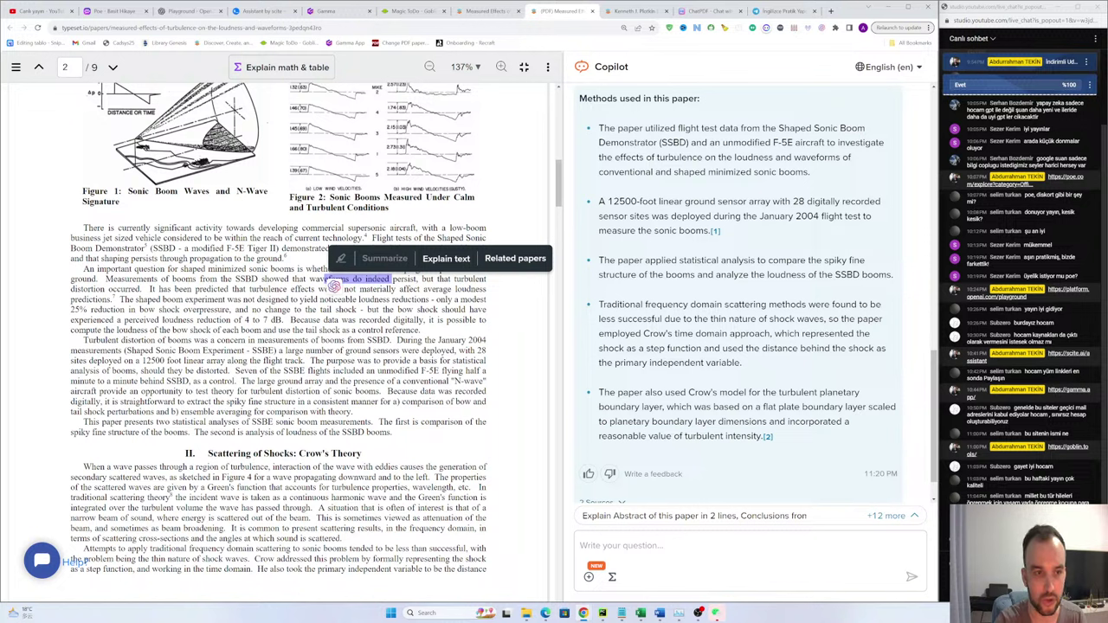
pyautogui.click(234, 106)
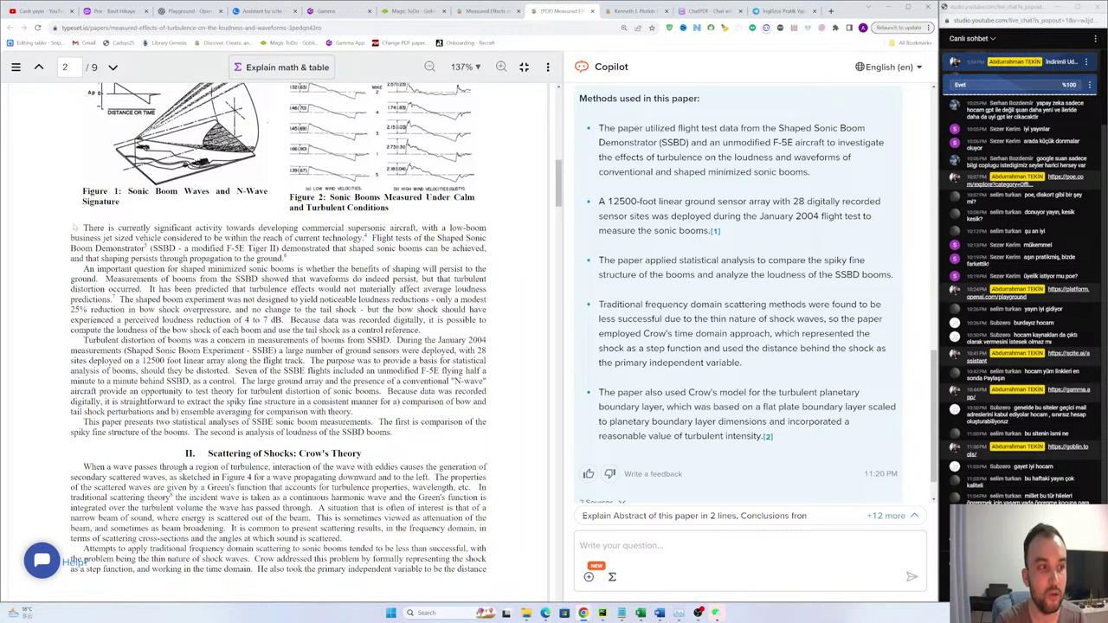
# Step: Reread the page 2 introduction, marking its text from the current technology and SSBD flight test lines down to the Crow's Theory heading
pyautogui.moveTo(391, 432); pyautogui.dragTo(322, 299)
pyautogui.click(321, 263)
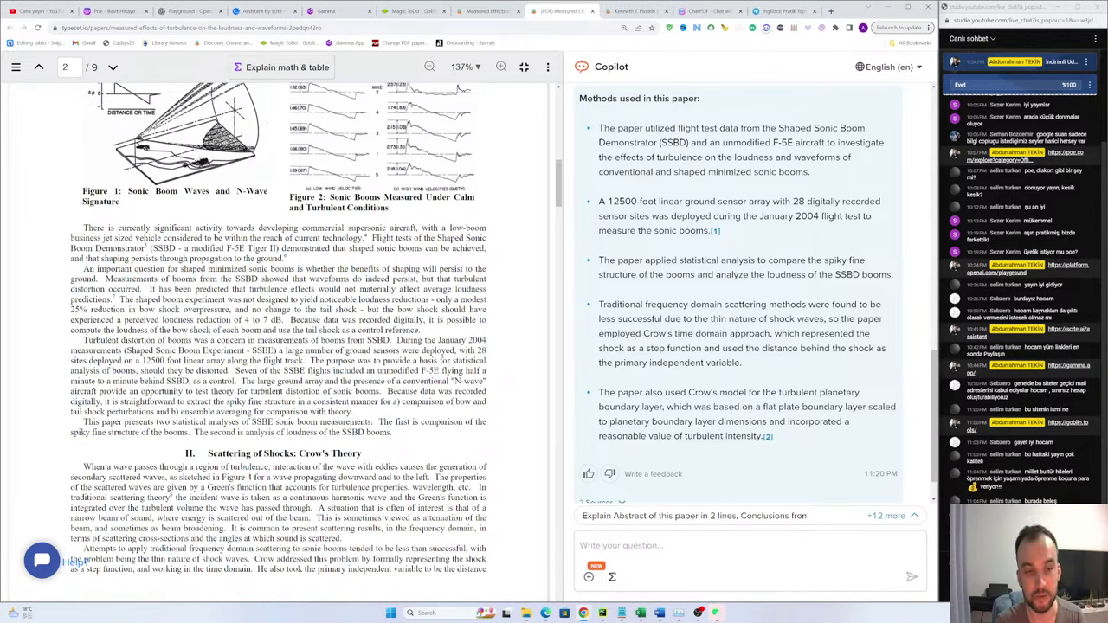
pyautogui.moveTo(309, 264); pyautogui.dragTo(228, 248)
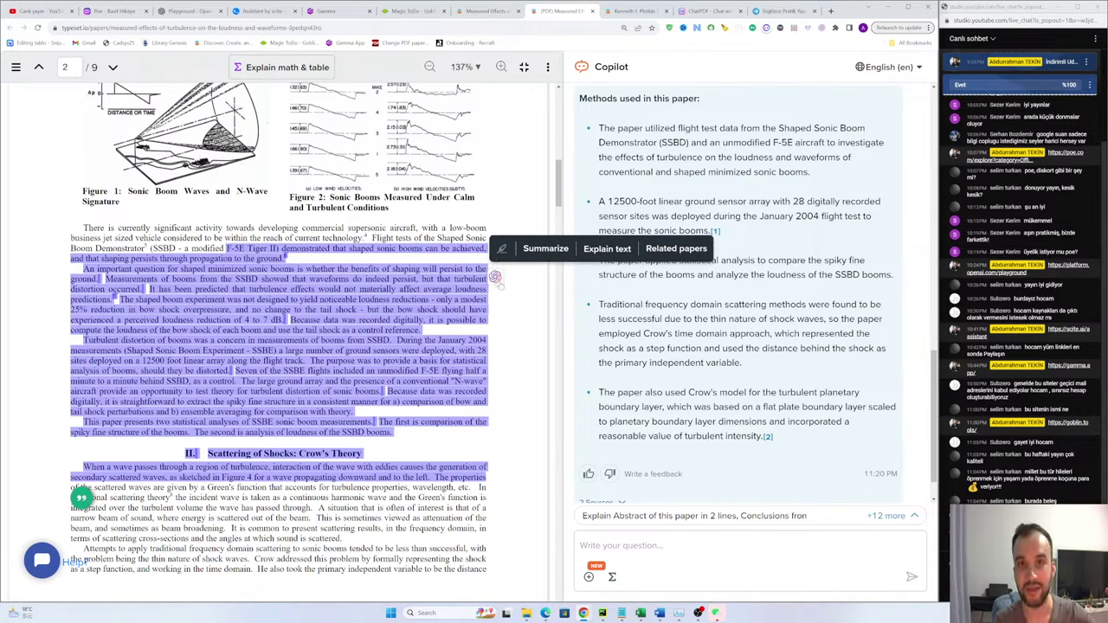
pyautogui.click(496, 232)
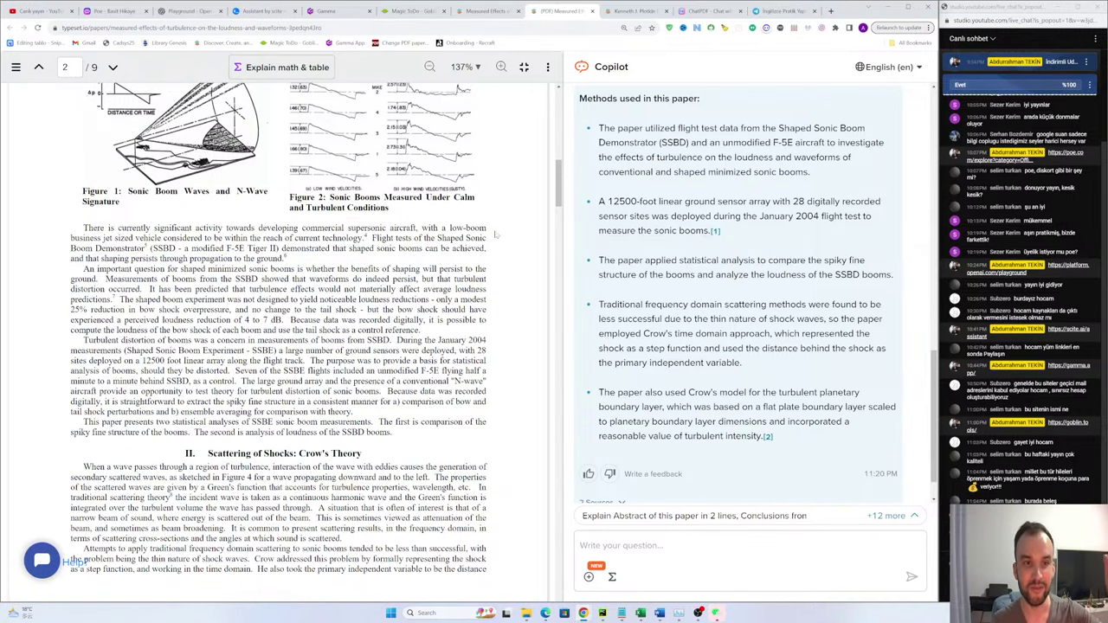
pyautogui.moveTo(331, 227); pyautogui.dragTo(385, 261)
pyautogui.click(461, 244)
pyautogui.click(317, 257)
pyautogui.moveTo(283, 237); pyautogui.dragTo(360, 239)
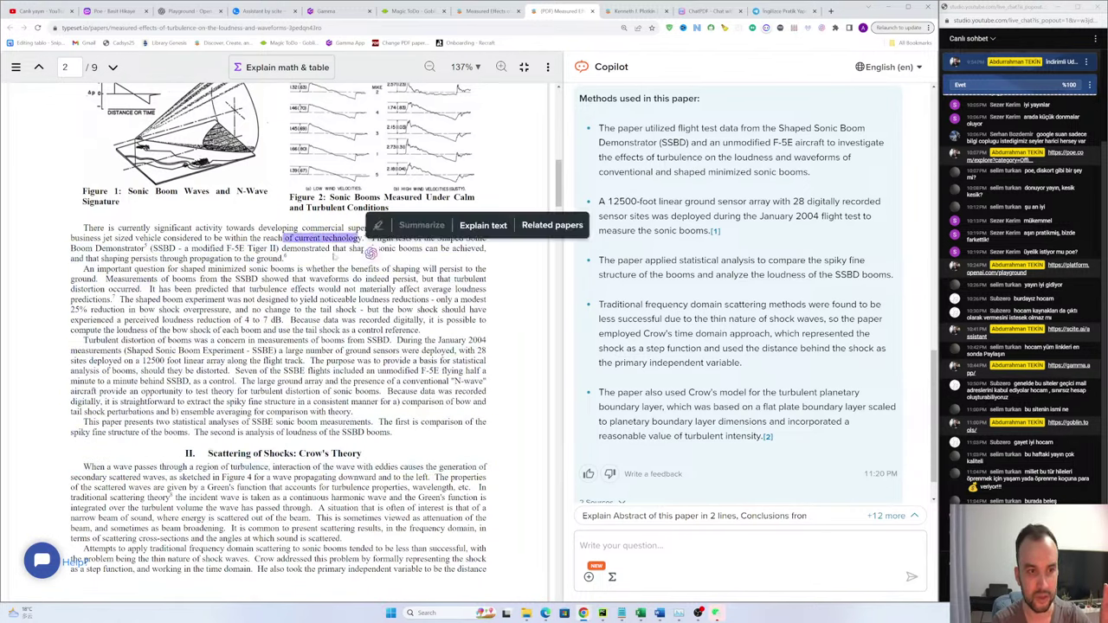
pyautogui.click(334, 256)
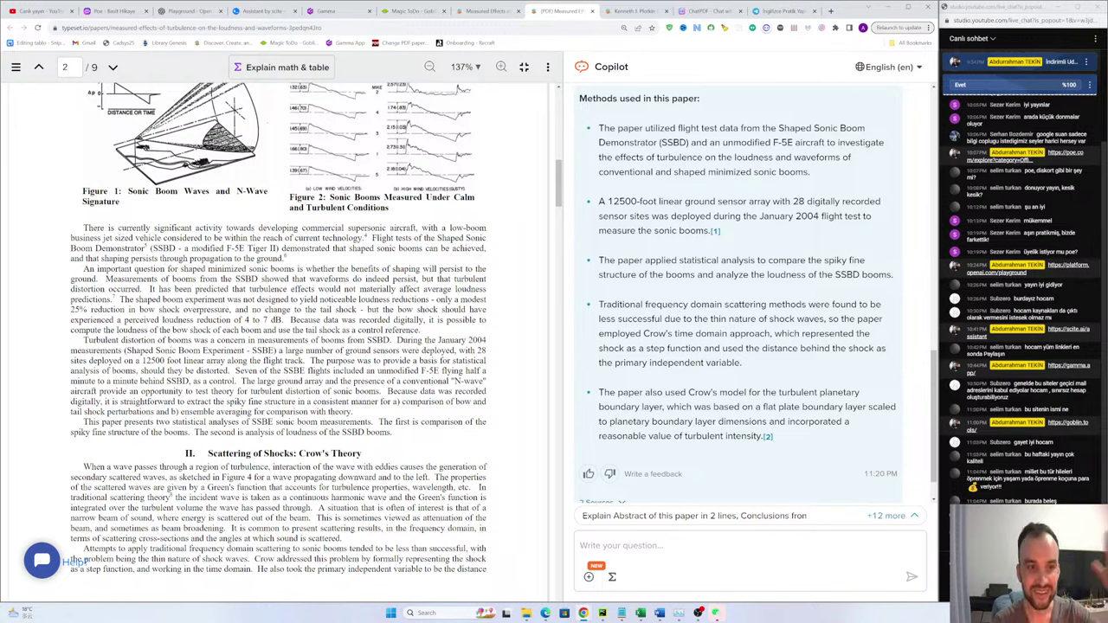
pyautogui.moveTo(367, 237); pyautogui.dragTo(83, 472)
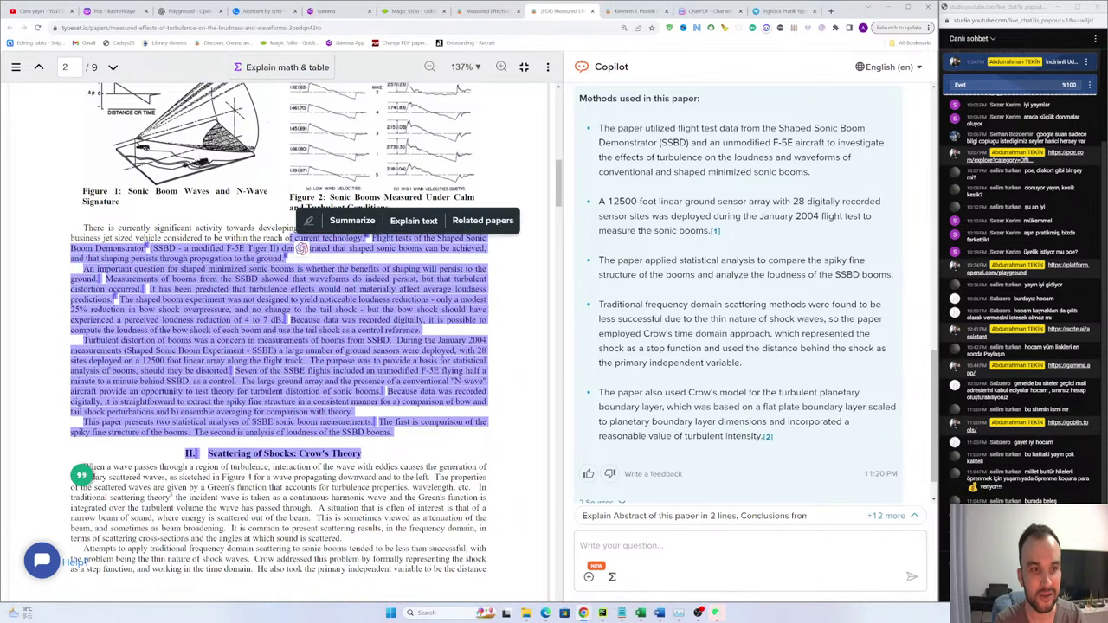
pyautogui.click(364, 259)
# Step: Return to the Introduction section on page 1 of the paper and mark its text
pyautogui.scroll(-3, 323, 275)
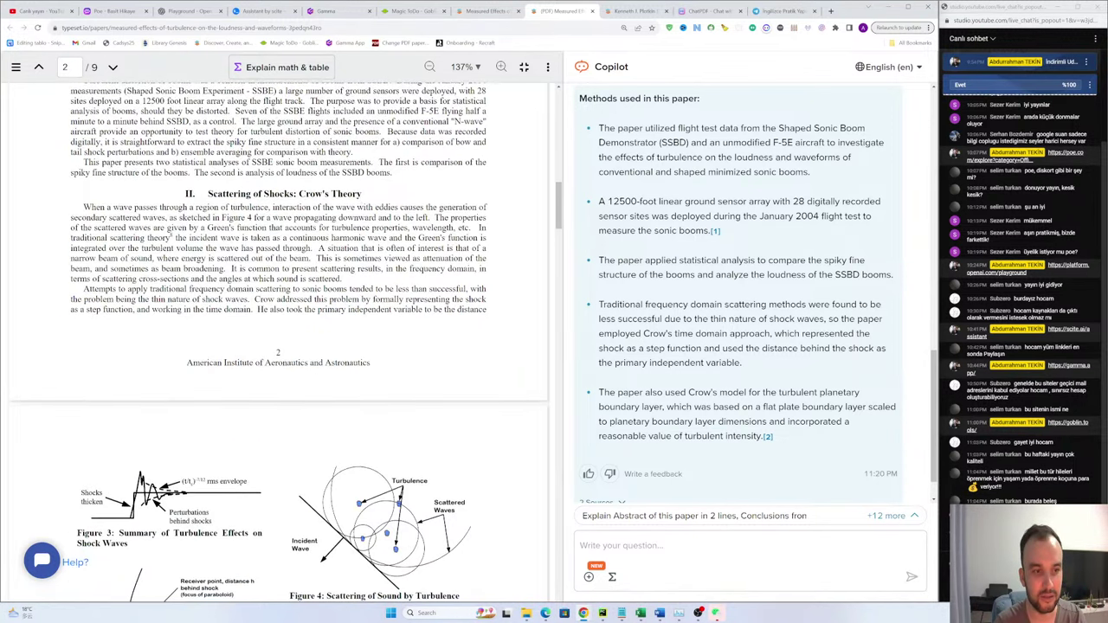
pyautogui.scroll(7, 322, 275)
pyautogui.scroll(2, 323, 275)
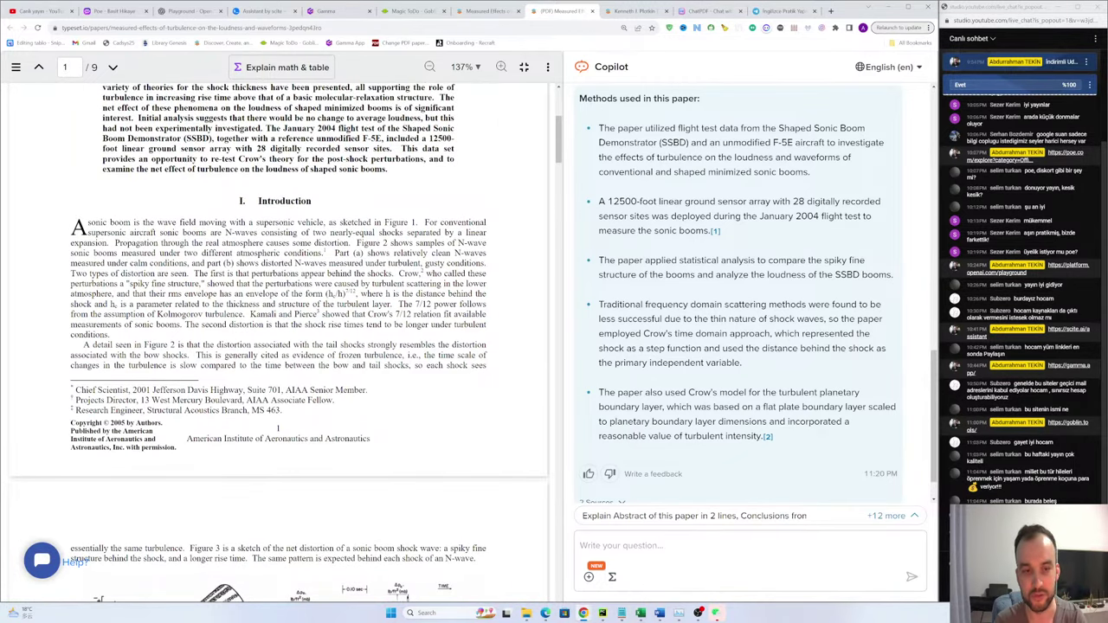
pyautogui.moveTo(490, 370); pyautogui.dragTo(296, 186)
pyautogui.click(350, 188)
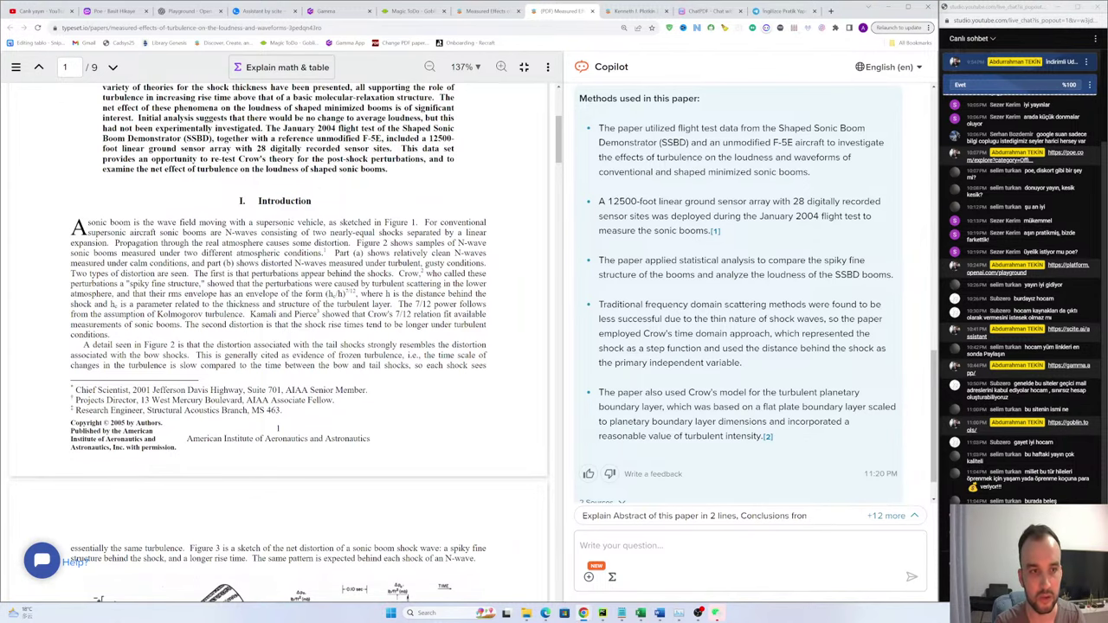
# Step: Review the section Scattering of Shocks: Crow's Theory, marking its heading on page 2 and the text beside Figure 5 on page 3
pyautogui.scroll(-10, 277, 338)
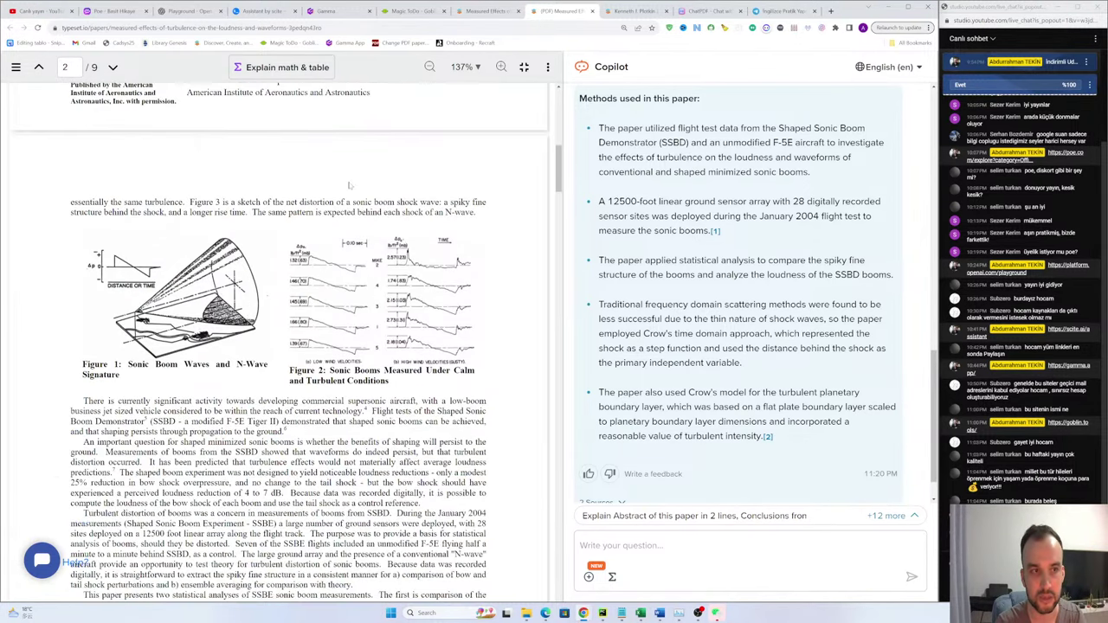
pyautogui.scroll(-2, 277, 337)
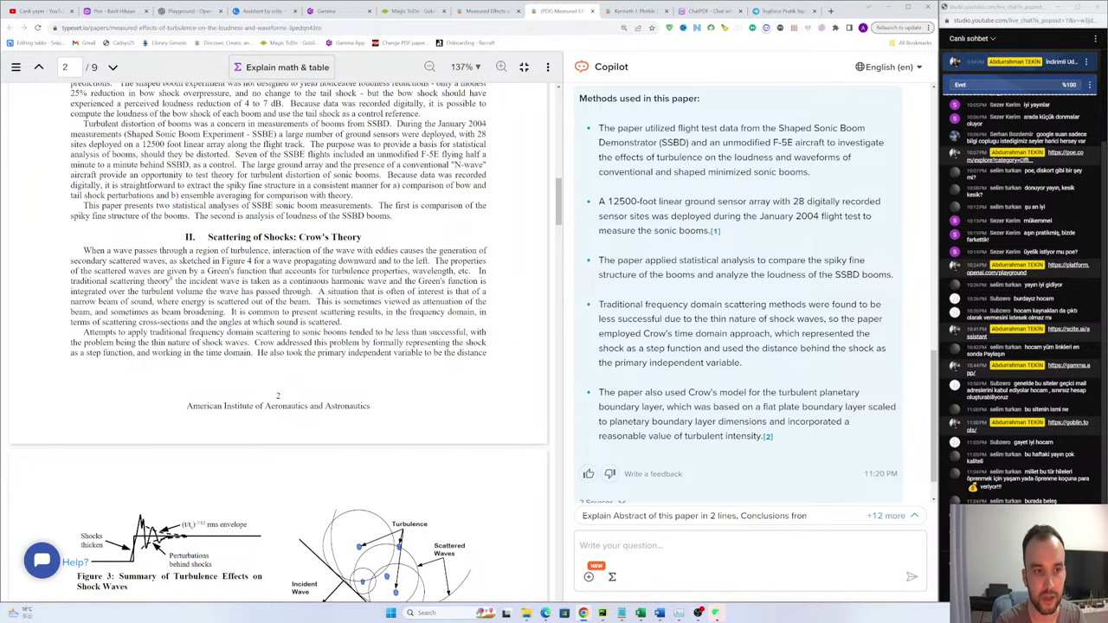
pyautogui.moveTo(299, 236); pyautogui.dragTo(364, 236)
pyautogui.moveTo(364, 237)
pyautogui.mouseDown()
pyautogui.moveTo(308, 236)
pyautogui.moveTo(364, 236)
pyautogui.mouseUp()
pyautogui.click(316, 249)
pyautogui.scroll(-5, 260, 257)
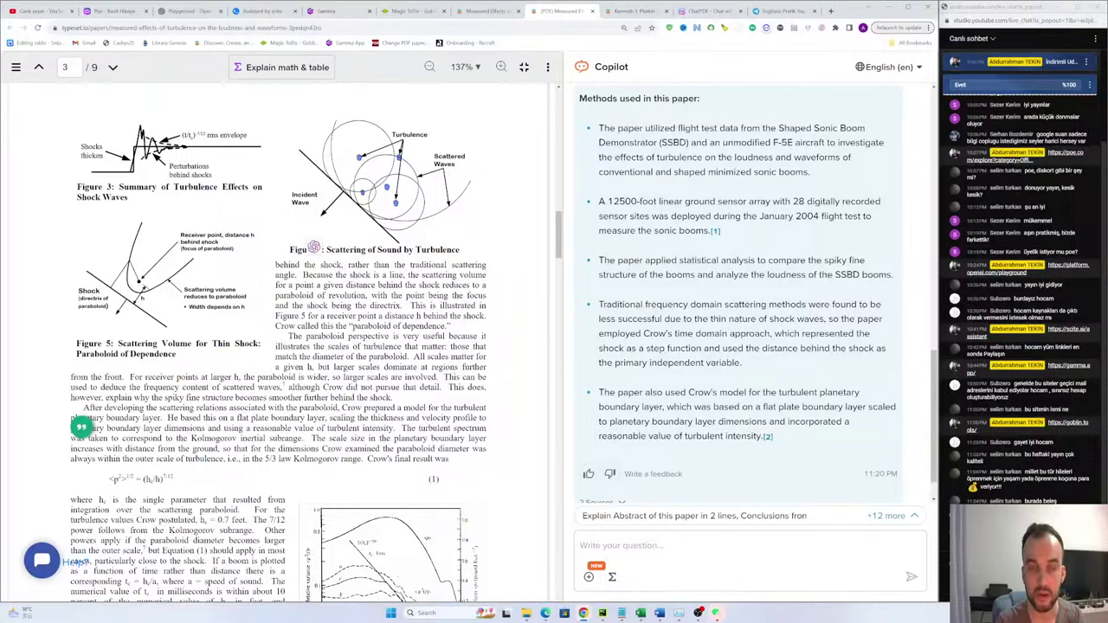
pyautogui.scroll(2, 646, 214)
pyautogui.scroll(-3, 646, 213)
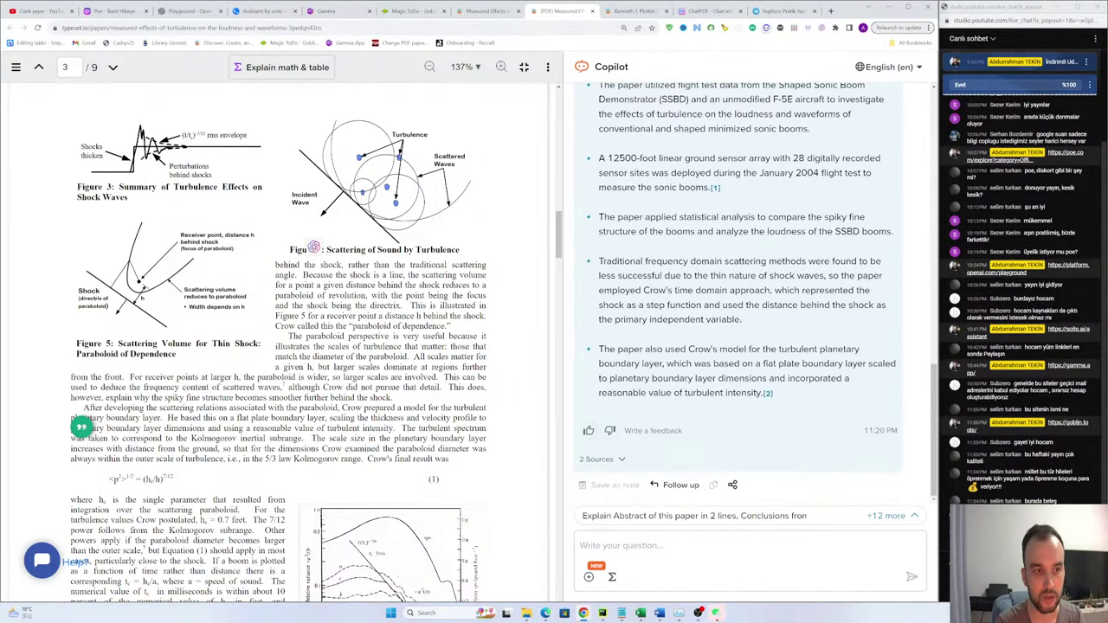
pyautogui.moveTo(370, 285); pyautogui.dragTo(375, 285)
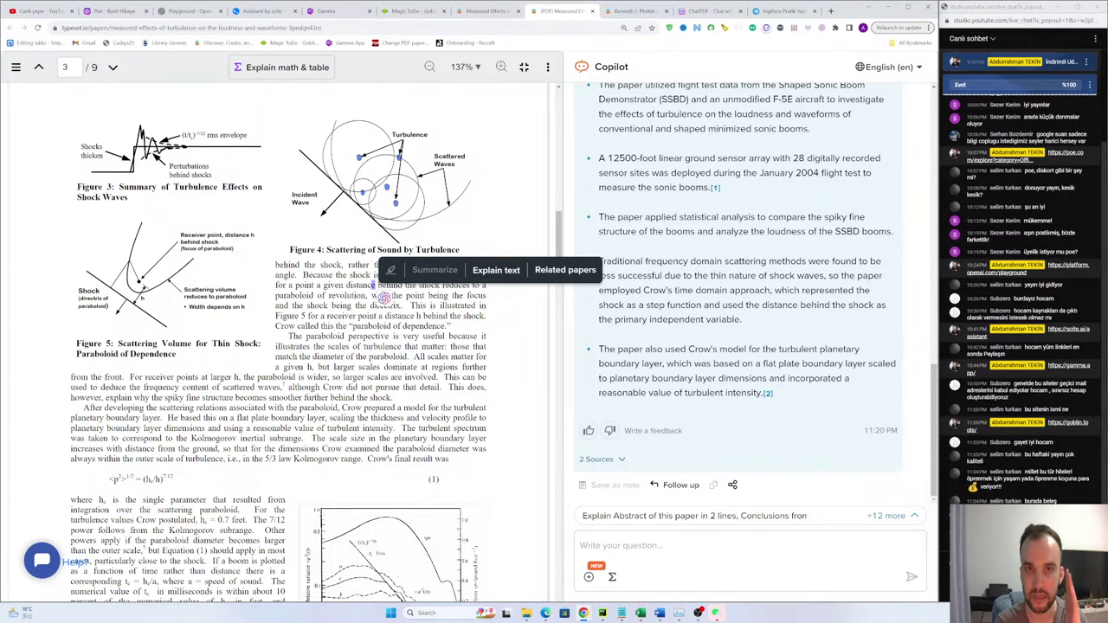
# Step: Skim ahead to the N-wave figures on page 5 and mark the methods answer from its heading through the bullet on Crow's time domain approach
pyautogui.scroll(-10, 378, 293)
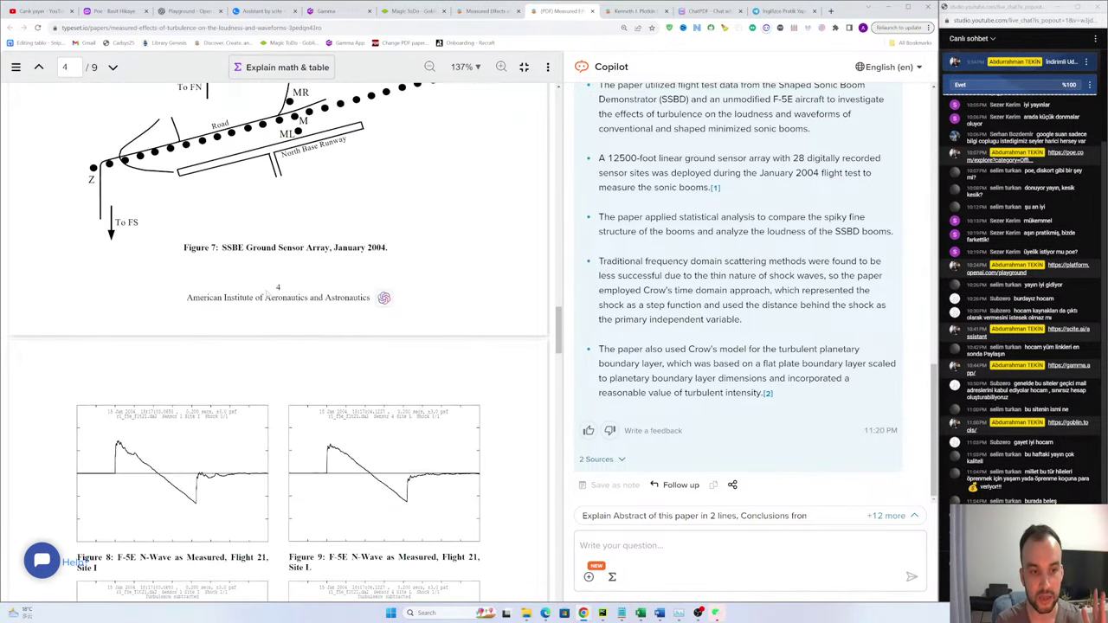
pyautogui.scroll(-5, 383, 297)
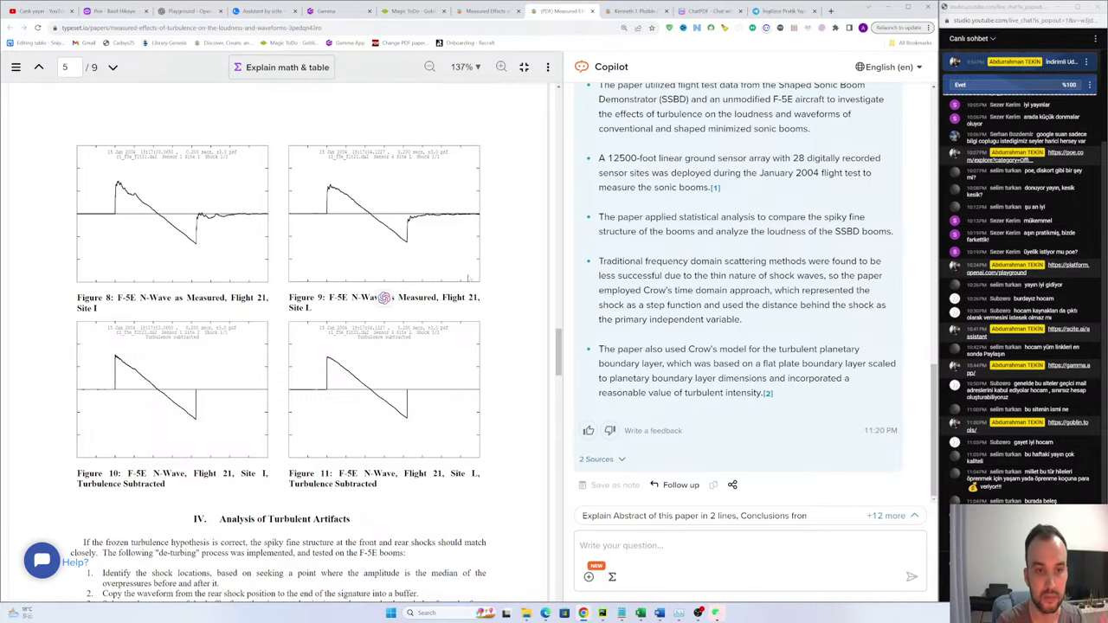
pyautogui.scroll(3, 384, 297)
pyautogui.scroll(5, 656, 156)
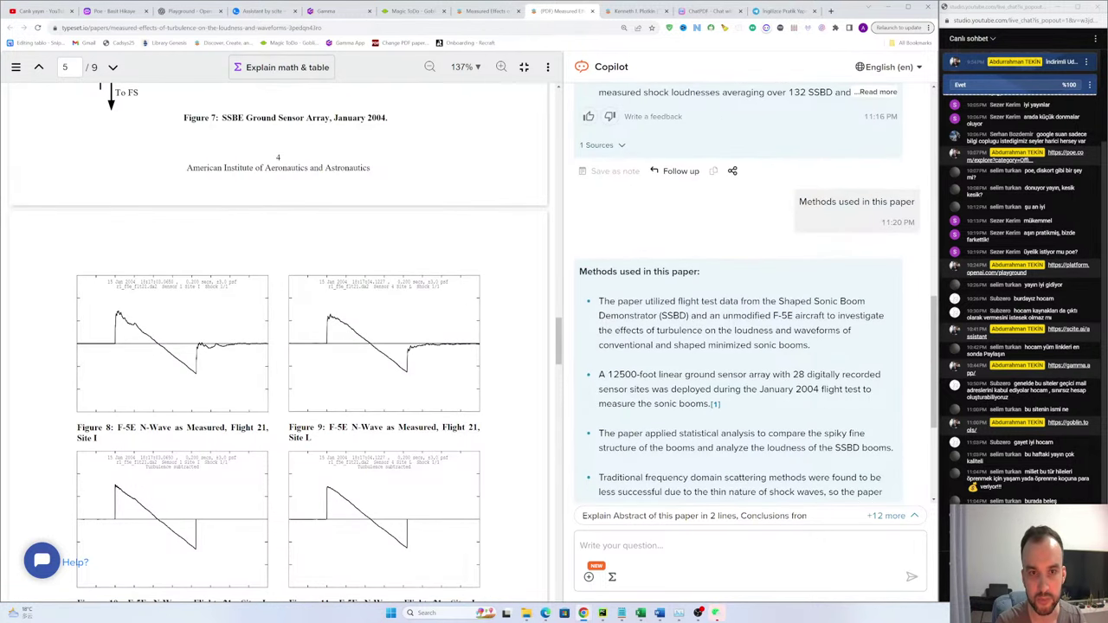
pyautogui.scroll(-2, 631, 213)
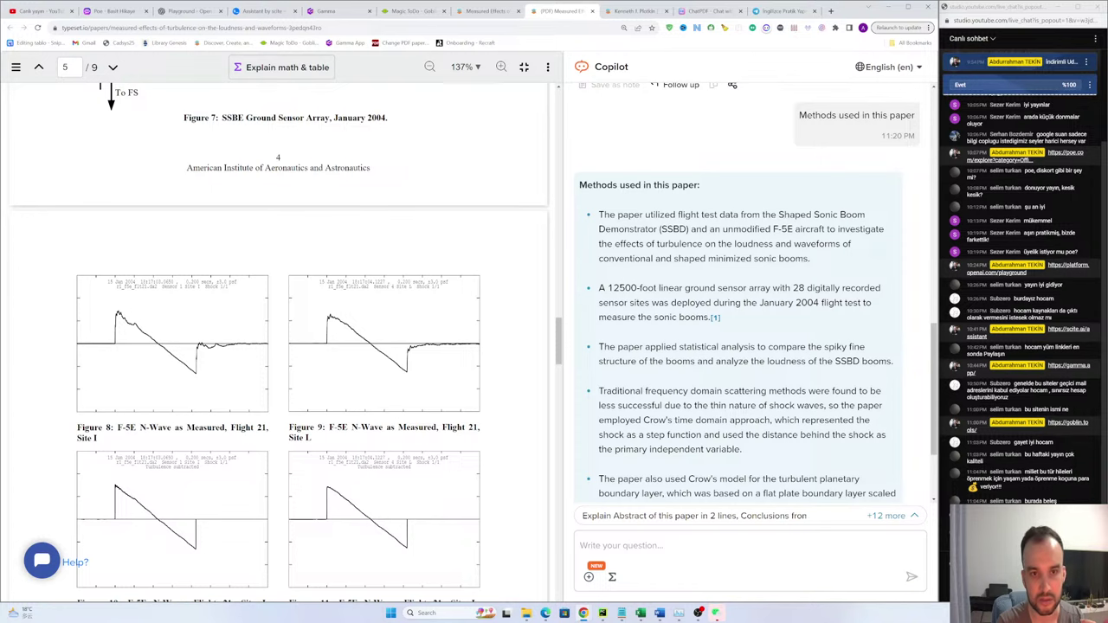
pyautogui.moveTo(578, 185); pyautogui.dragTo(710, 342)
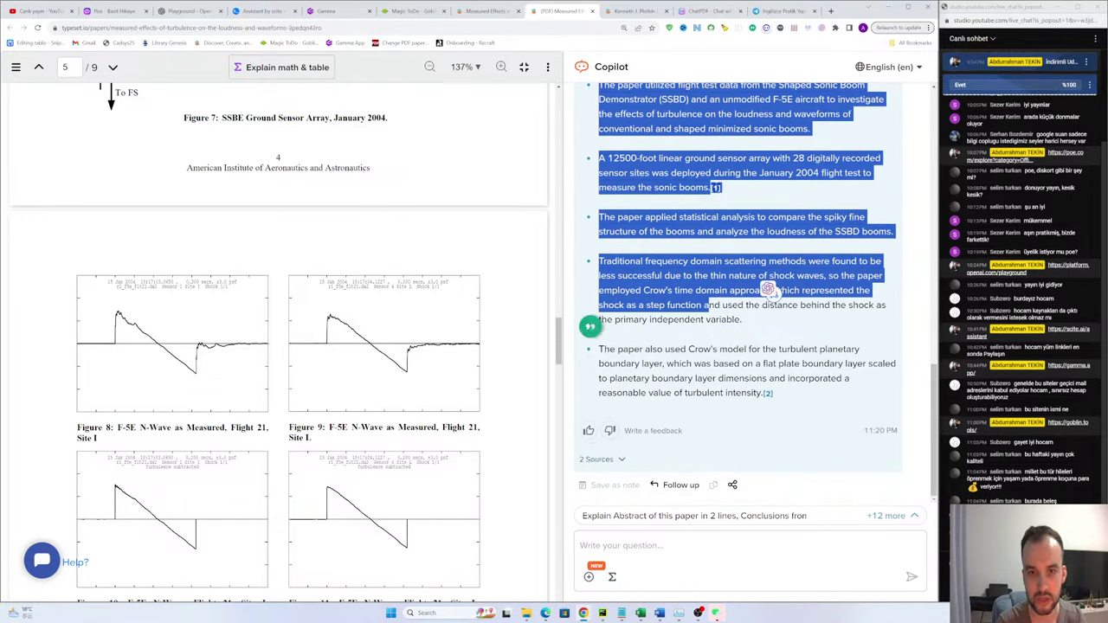
pyautogui.click(714, 225)
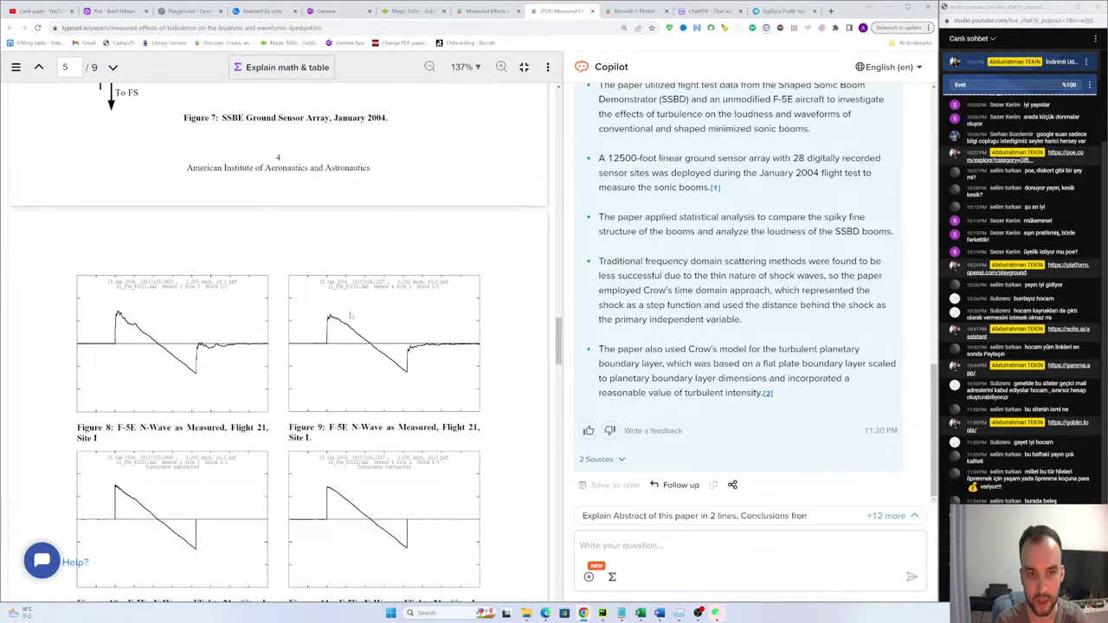
# Step: Compare the SSBE flight test measurements on page 4 with the methods answer, marking its first bullet on the SSBD flight test data
pyautogui.scroll(5, 364, 316)
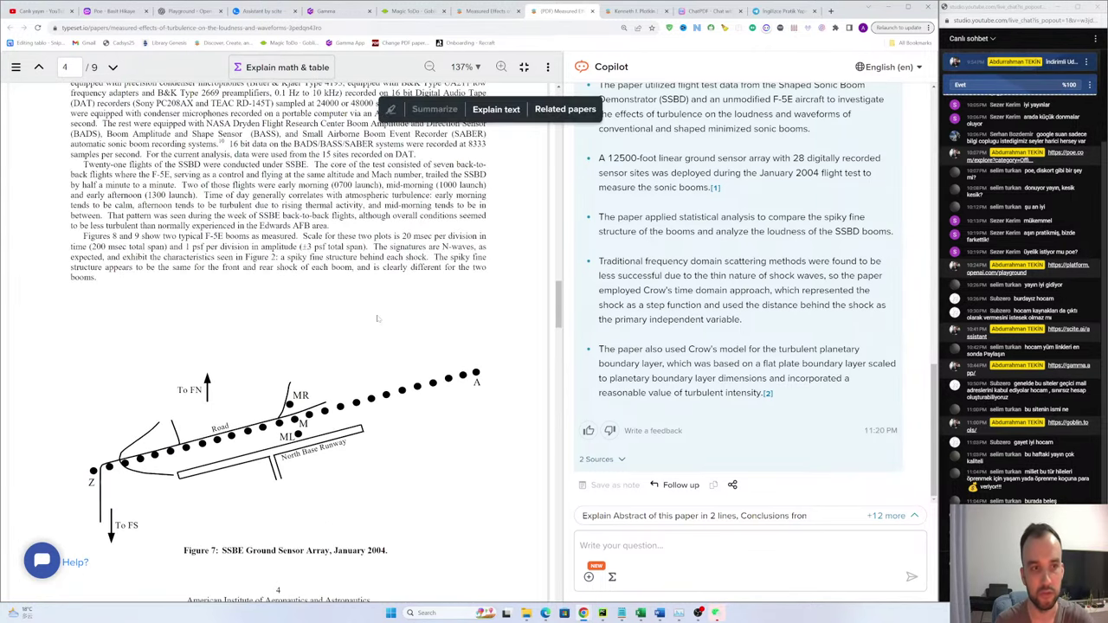
pyautogui.scroll(2, 377, 318)
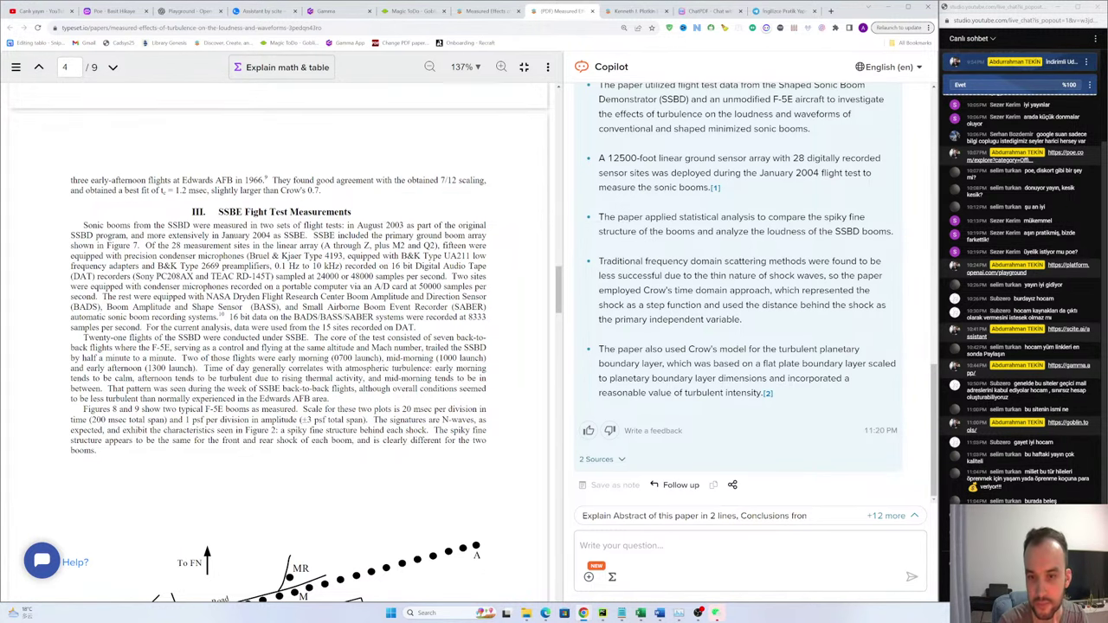
pyautogui.scroll(3, 276, 337)
pyautogui.scroll(5, 740, 294)
pyautogui.scroll(-3, 740, 294)
pyautogui.moveTo(576, 228); pyautogui.dragTo(753, 272)
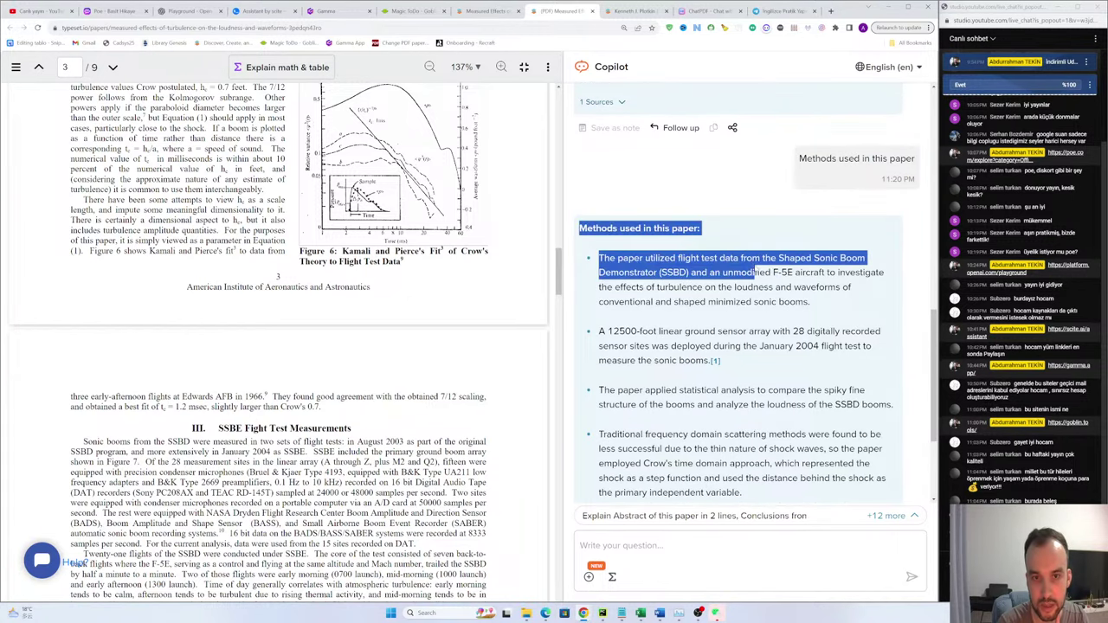
pyautogui.click(754, 272)
# Step: Find equation (1) on page 3, enlarge the web page to 200%, and mark the text around the equation
pyautogui.scroll(-12, 339, 318)
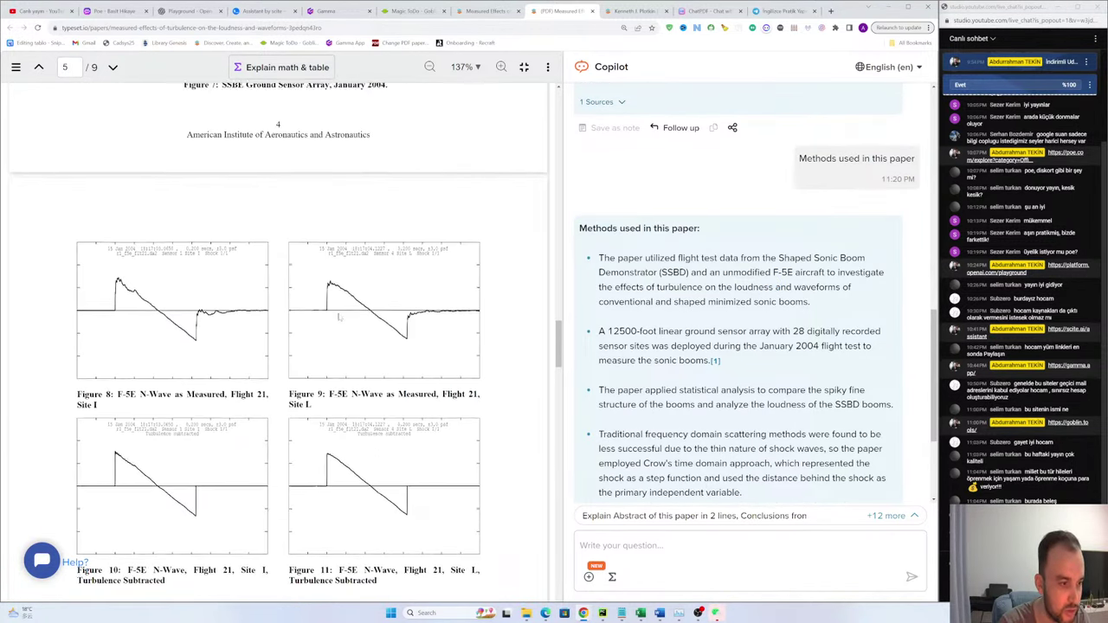
pyautogui.scroll(15, 339, 318)
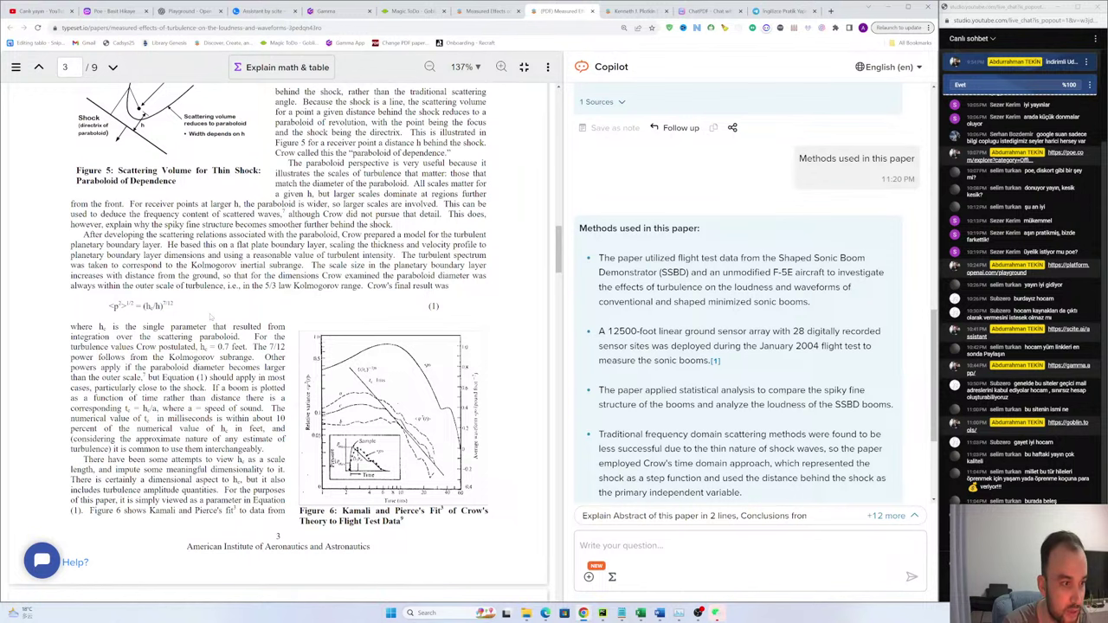
pyautogui.hotkey('ctrl', '+')
pyautogui.hotkey('ctrl', '+')
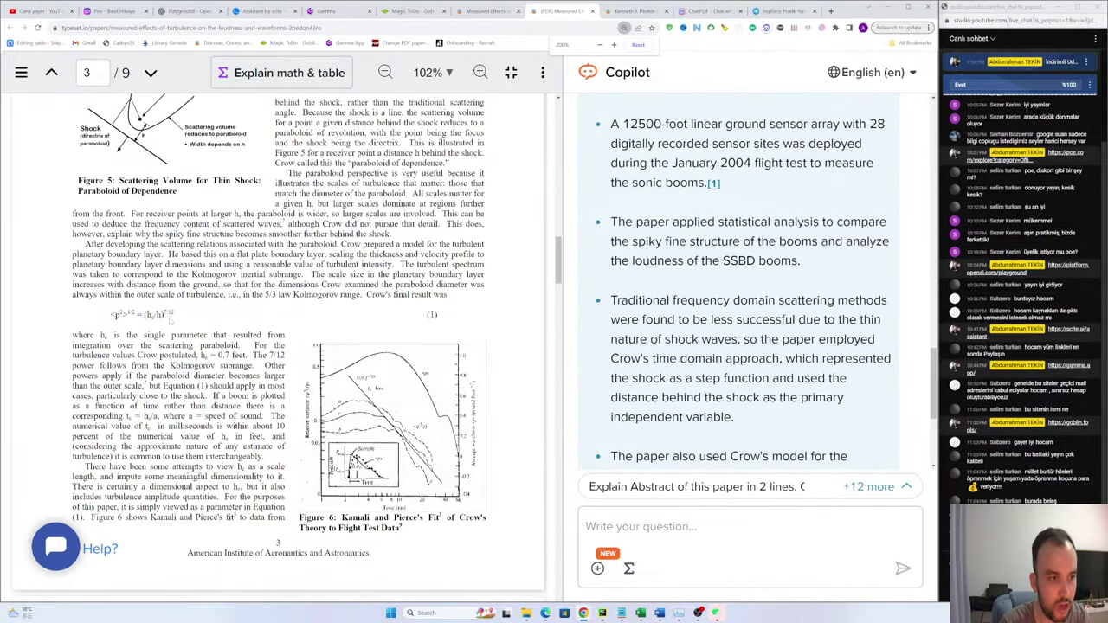
pyautogui.moveTo(121, 314); pyautogui.dragTo(159, 181)
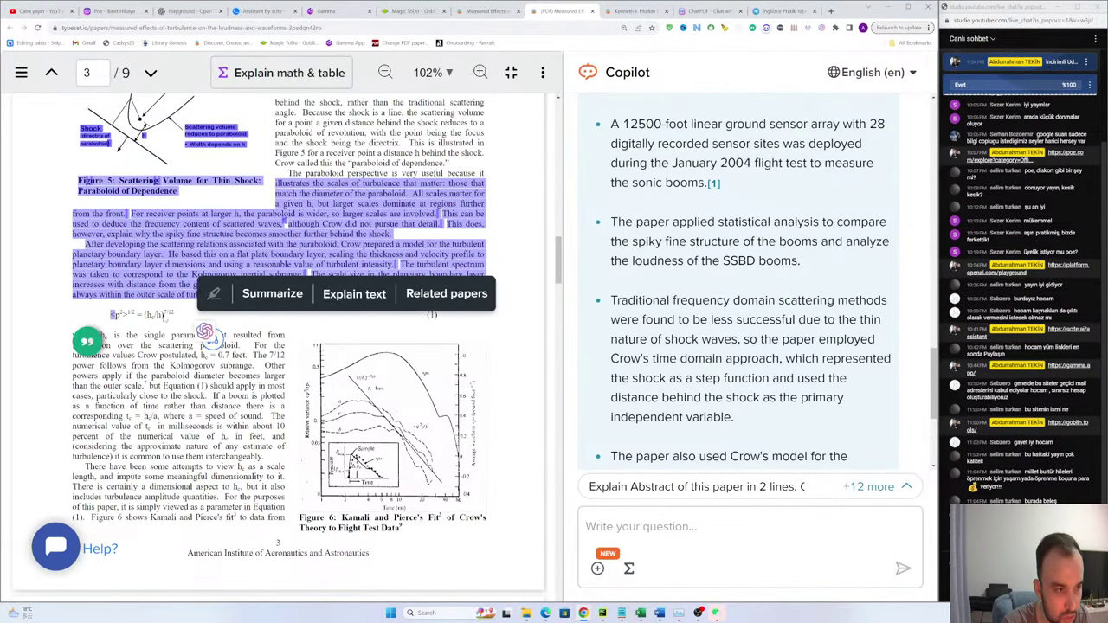
pyautogui.click(117, 315)
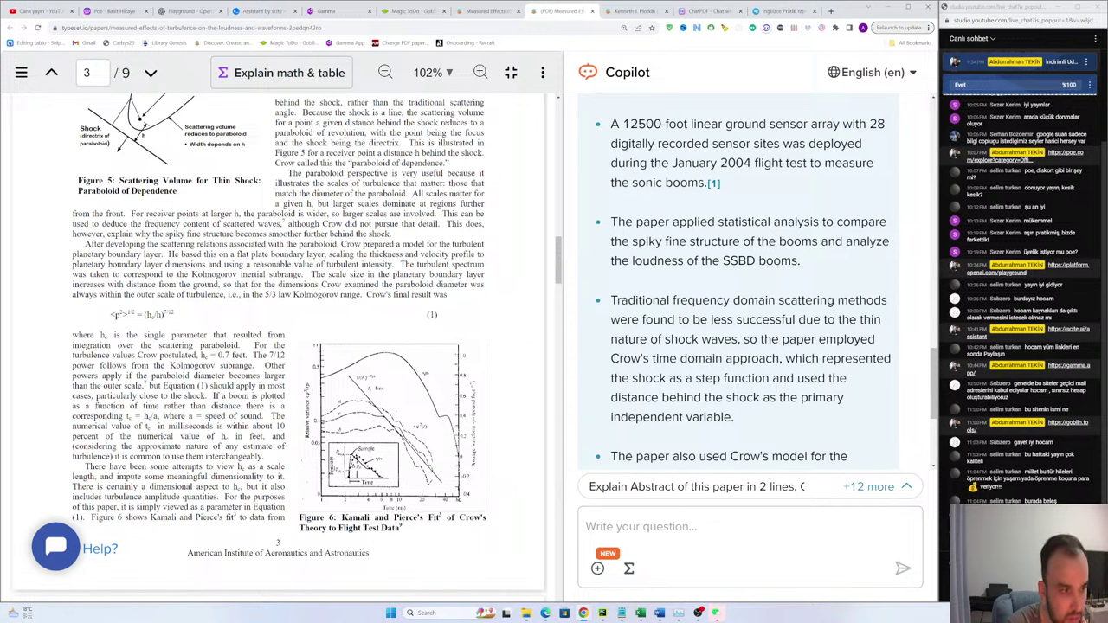
# Step: Read the paragraph below equation (1), marking the words "follows" and "Kolmogorov subrange"
pyautogui.doubleClick(106, 333)
pyautogui.moveTo(197, 355); pyautogui.dragTo(299, 356)
pyautogui.click(89, 380)
pyautogui.doubleClick(111, 372)
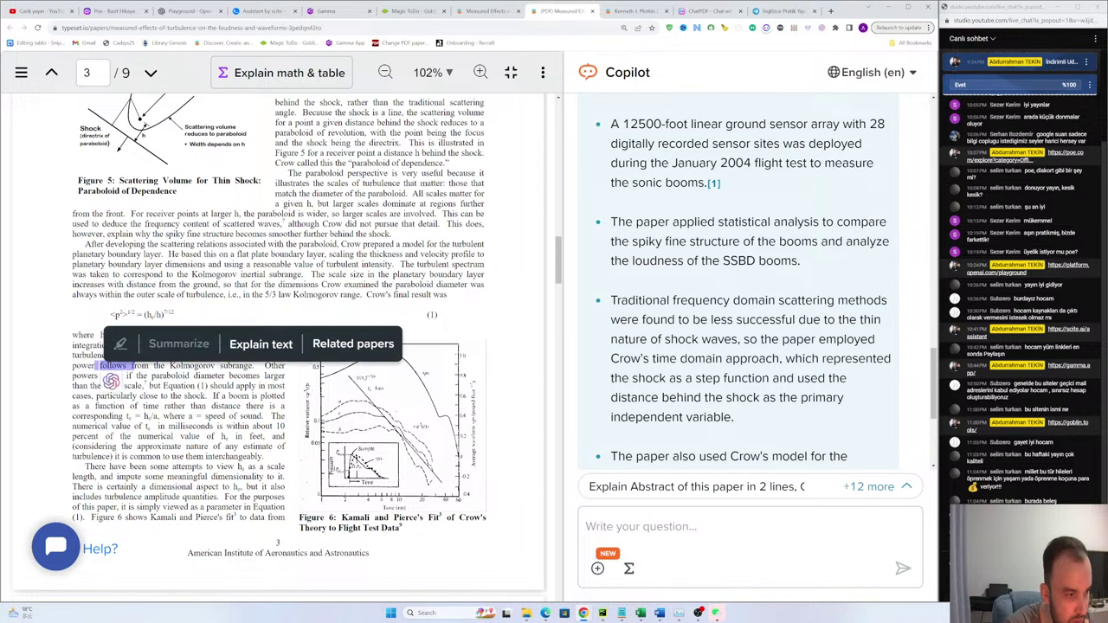
pyautogui.click(111, 372)
pyautogui.moveTo(141, 375); pyautogui.dragTo(256, 367)
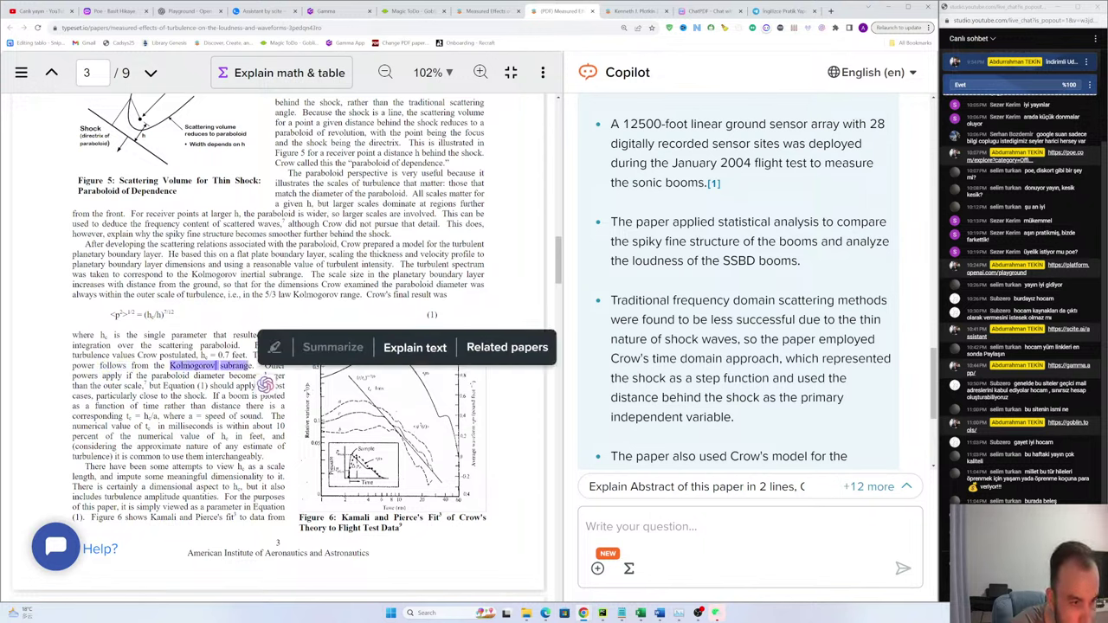
pyautogui.doubleClick(199, 386)
pyautogui.moveTo(170, 366); pyautogui.dragTo(214, 366)
pyautogui.click(246, 366)
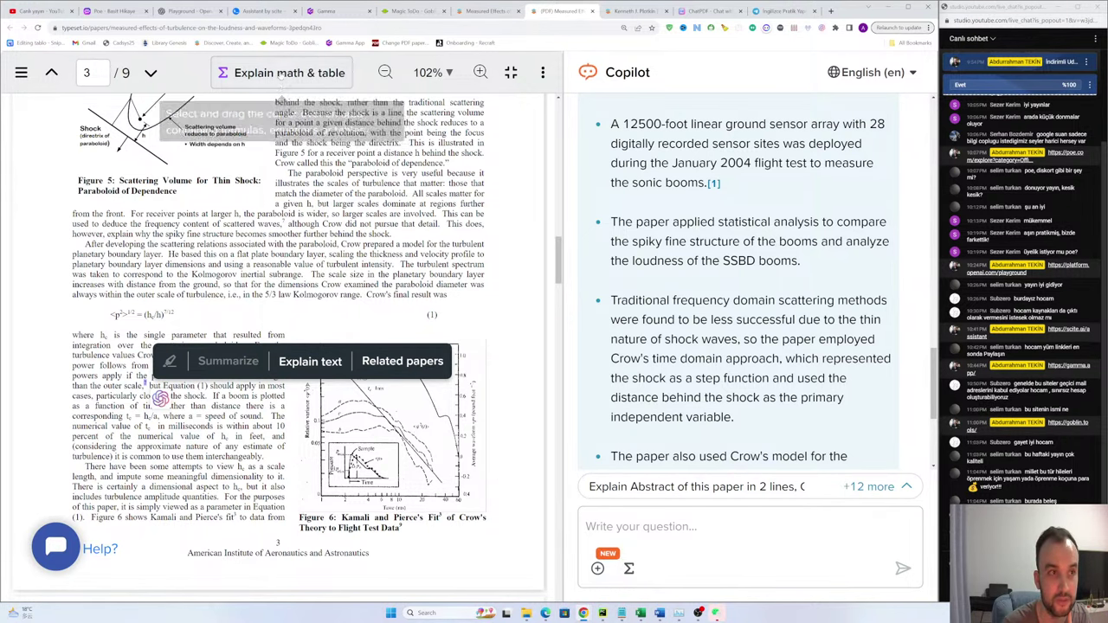
# Step: Have Copilot explain equation (1) on page 3 with Explain math & table, and skim the paper on to page 4
pyautogui.click(280, 73)
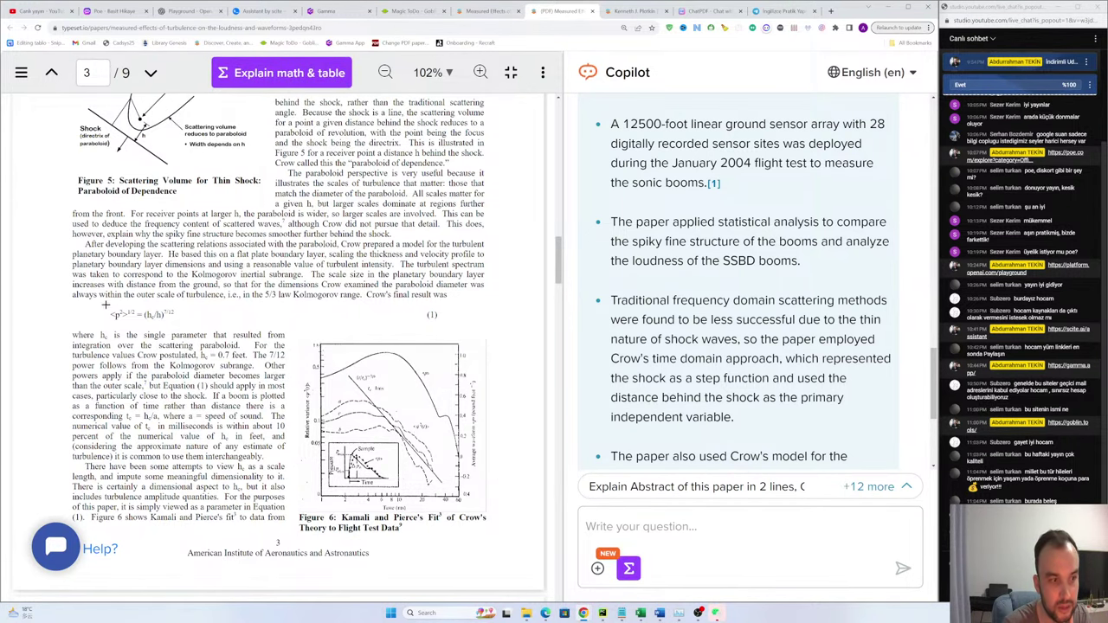
pyautogui.moveTo(102, 303); pyautogui.dragTo(187, 327)
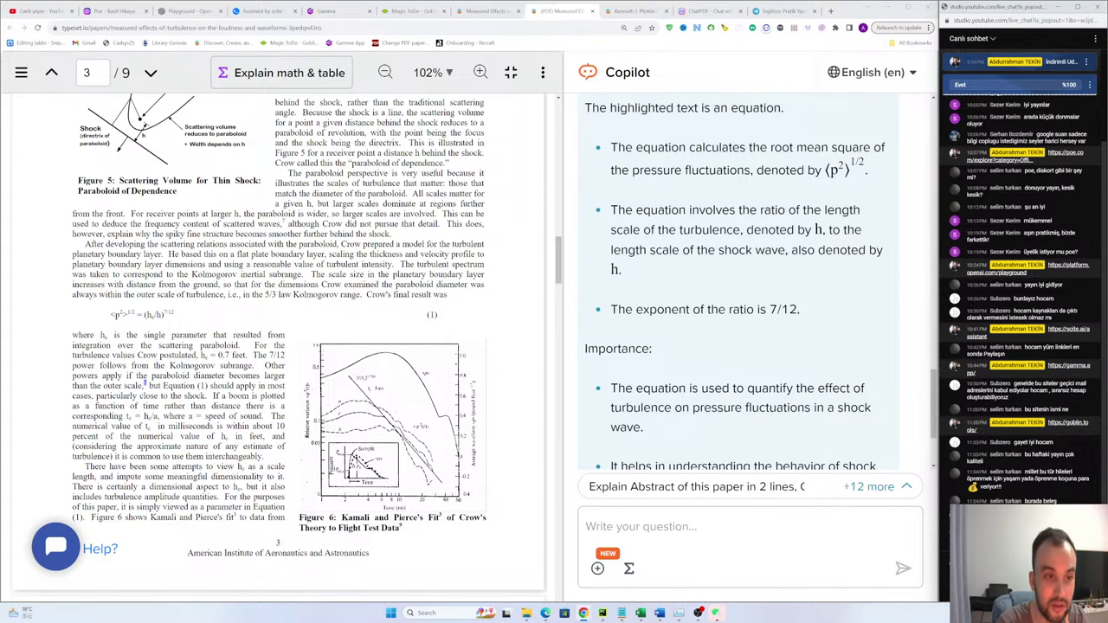
pyautogui.scroll(-2, 279, 346)
pyautogui.scroll(2, 279, 346)
pyautogui.scroll(-2, 279, 346)
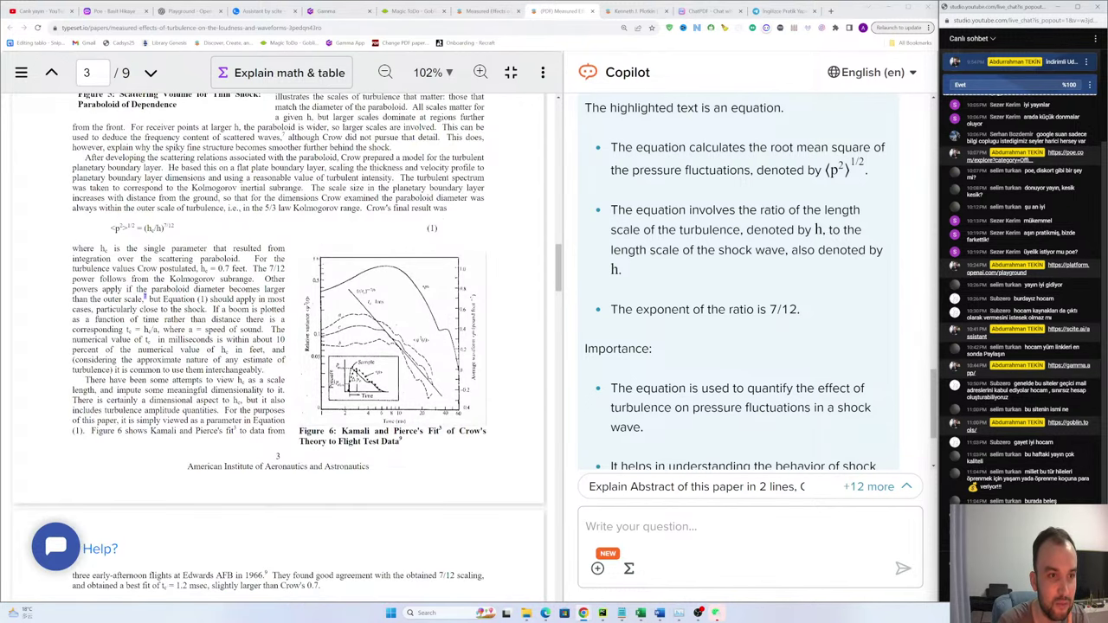
pyautogui.scroll(-5, 312, 240)
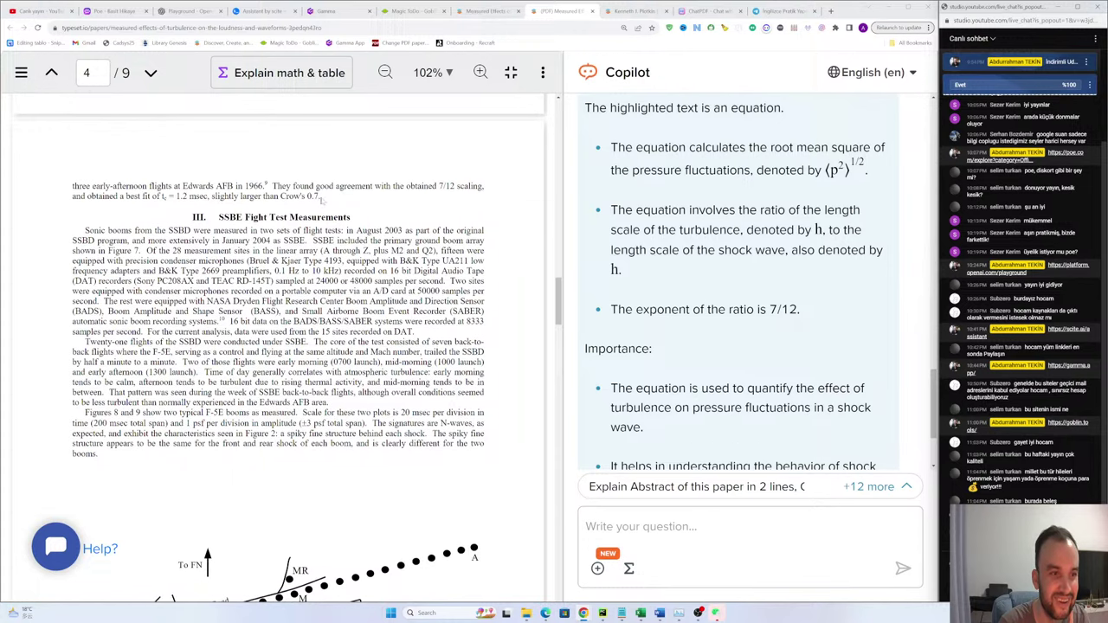
# Step: Go back to equation (1) on page 3 and skim Copilot's explanation of it from its start to its end
pyautogui.moveTo(438, 250); pyautogui.dragTo(84, 231)
pyautogui.scroll(5, 279, 346)
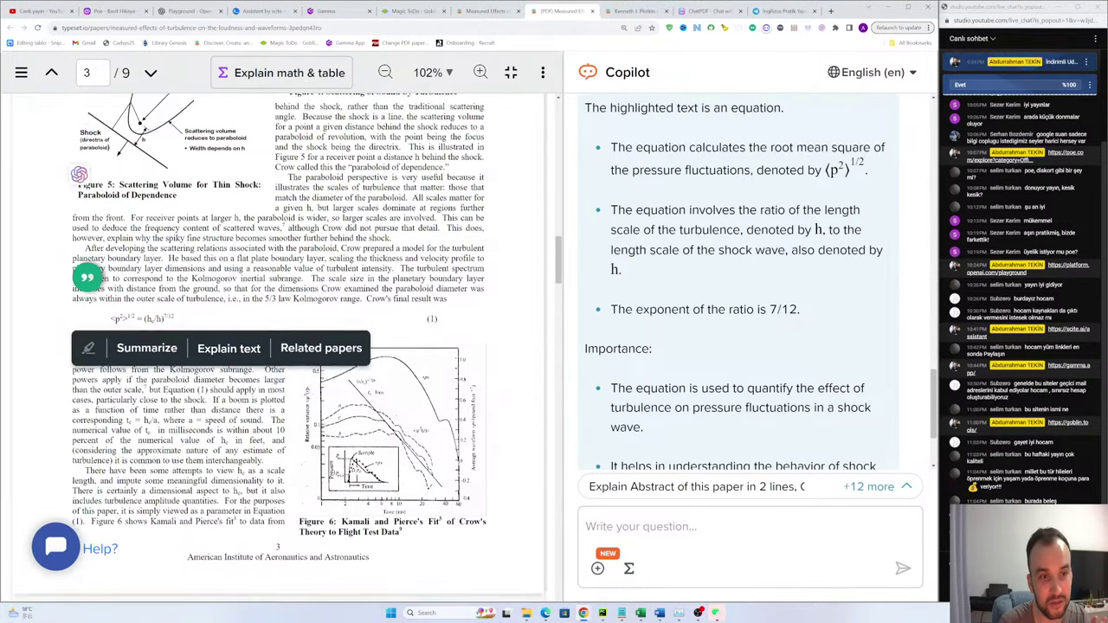
pyautogui.scroll(1, 279, 346)
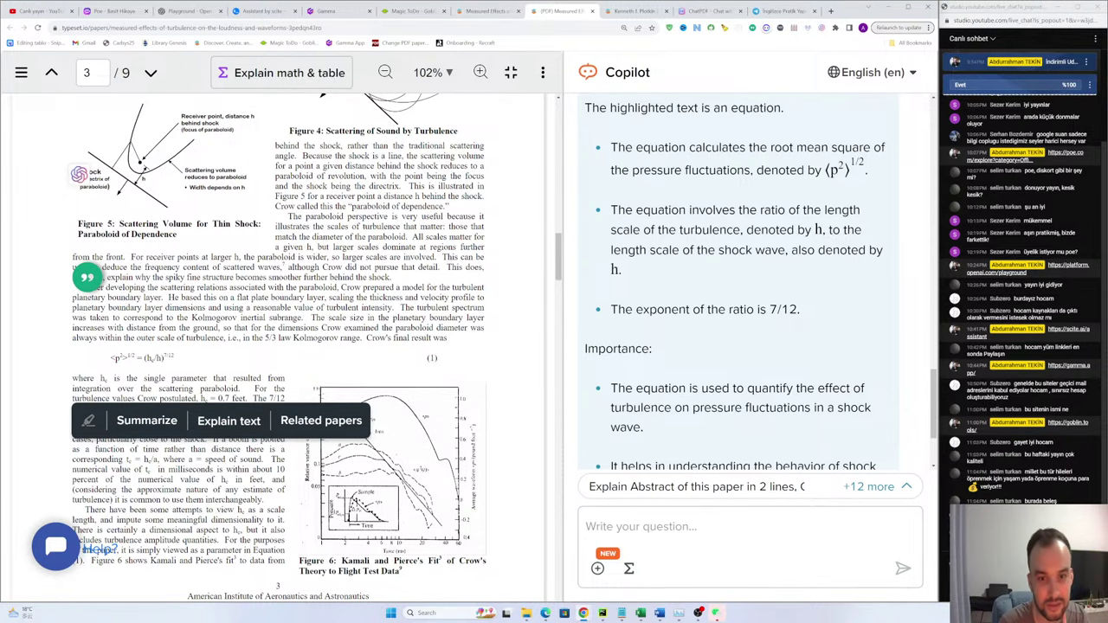
pyautogui.scroll(-1, 279, 346)
pyautogui.scroll(1, 279, 346)
pyautogui.scroll(-2, 739, 328)
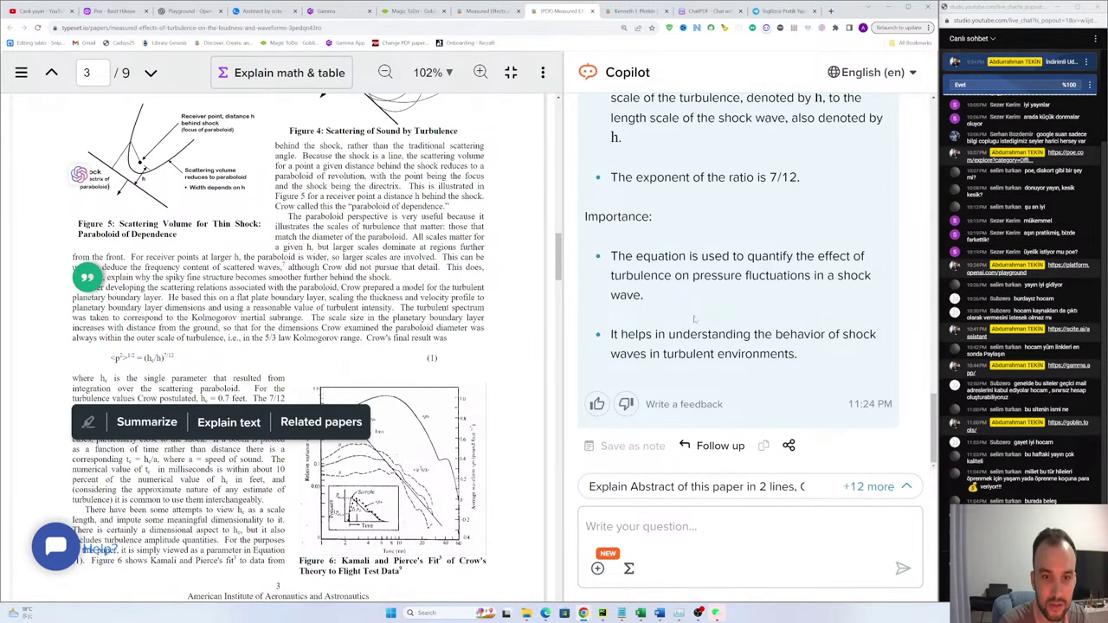
pyautogui.scroll(2, 675, 318)
pyautogui.scroll(-2, 676, 317)
pyautogui.scroll(1, 675, 318)
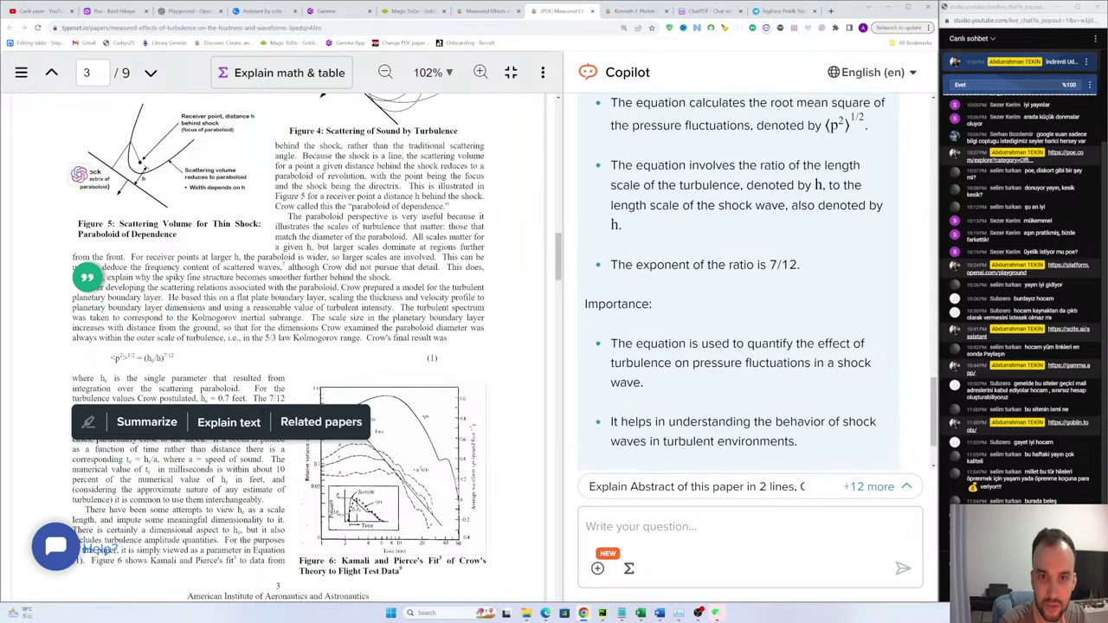
pyautogui.scroll(-1, 710, 316)
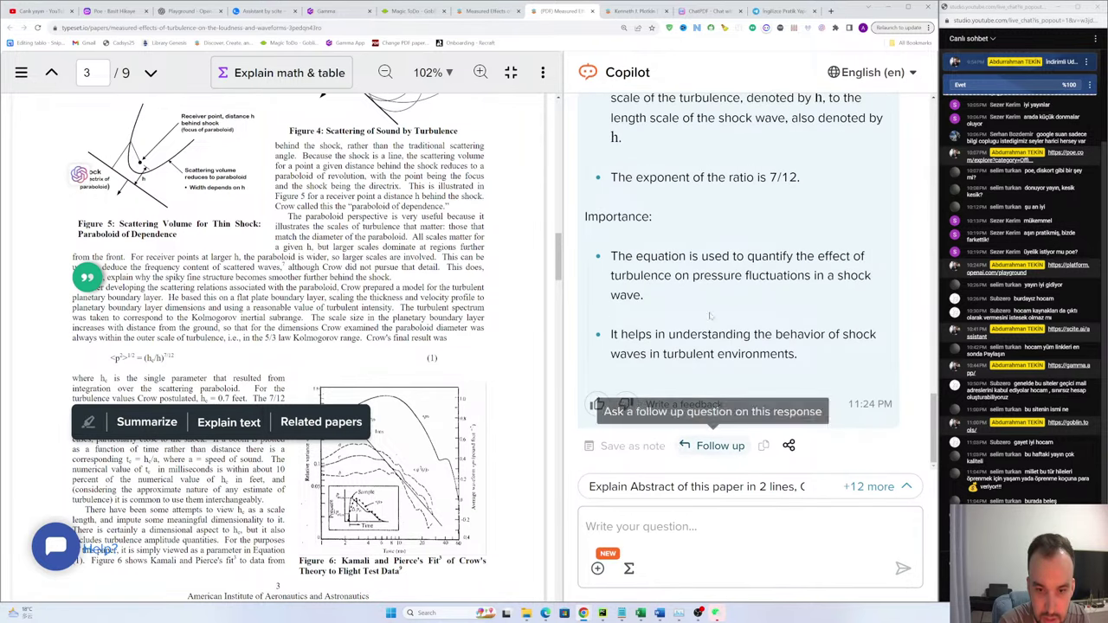
pyautogui.scroll(6, 710, 315)
pyautogui.scroll(-2, 761, 307)
pyautogui.scroll(1, 783, 302)
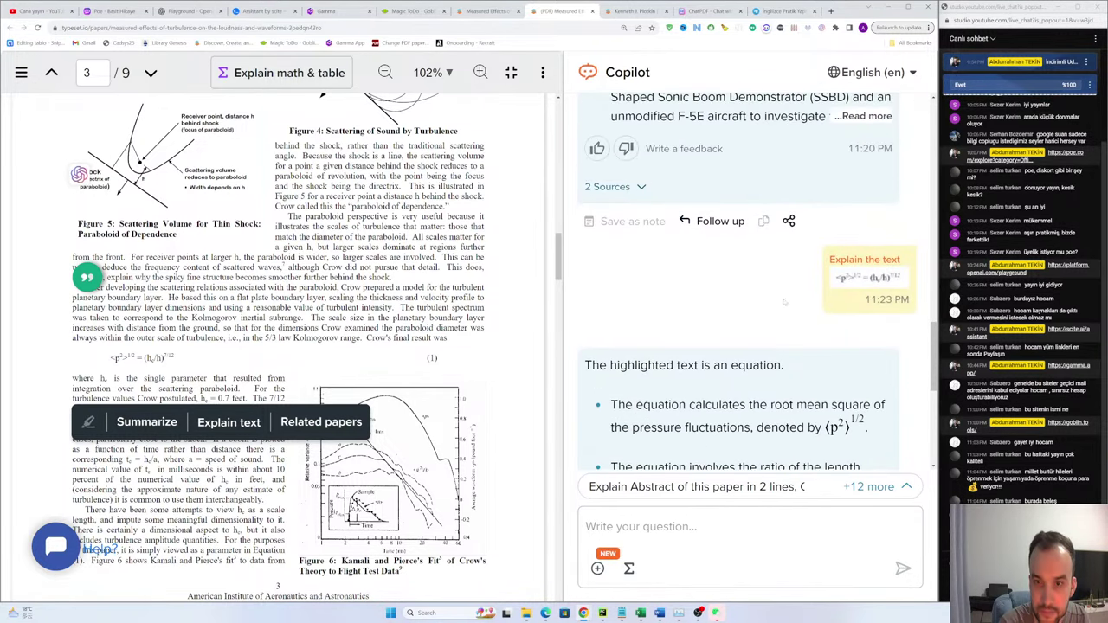
# Step: Read the start of Copilot's equation explanation, marking the opening line, the pressure fluctuations bullet and the length scale ratio bullet
pyautogui.scroll(-1, 852, 283)
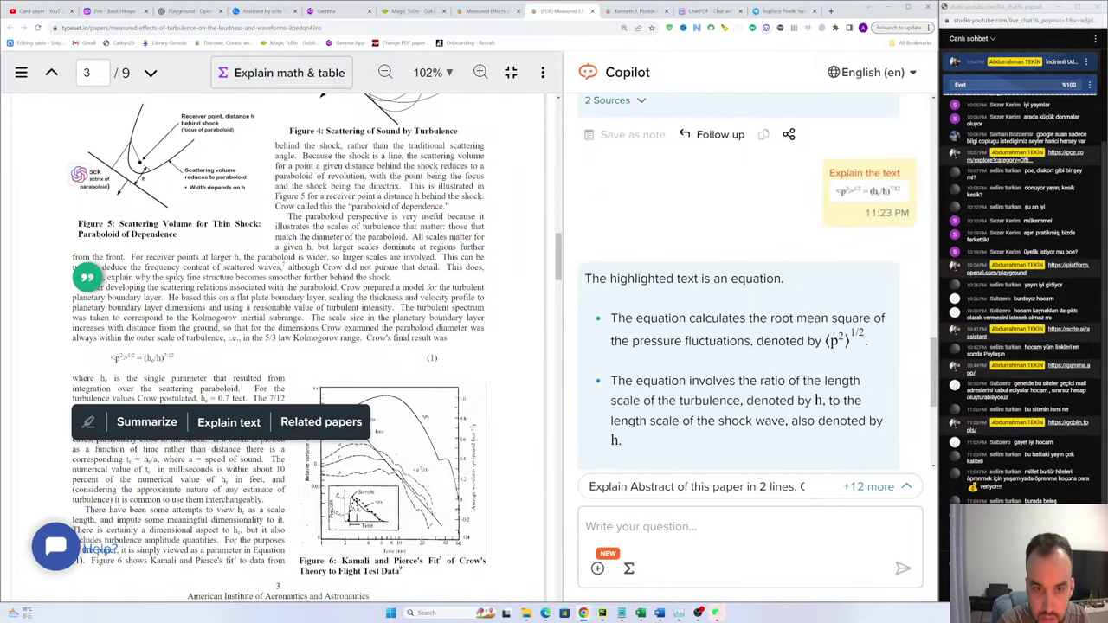
pyautogui.moveTo(789, 281); pyautogui.dragTo(666, 281)
pyautogui.click(796, 284)
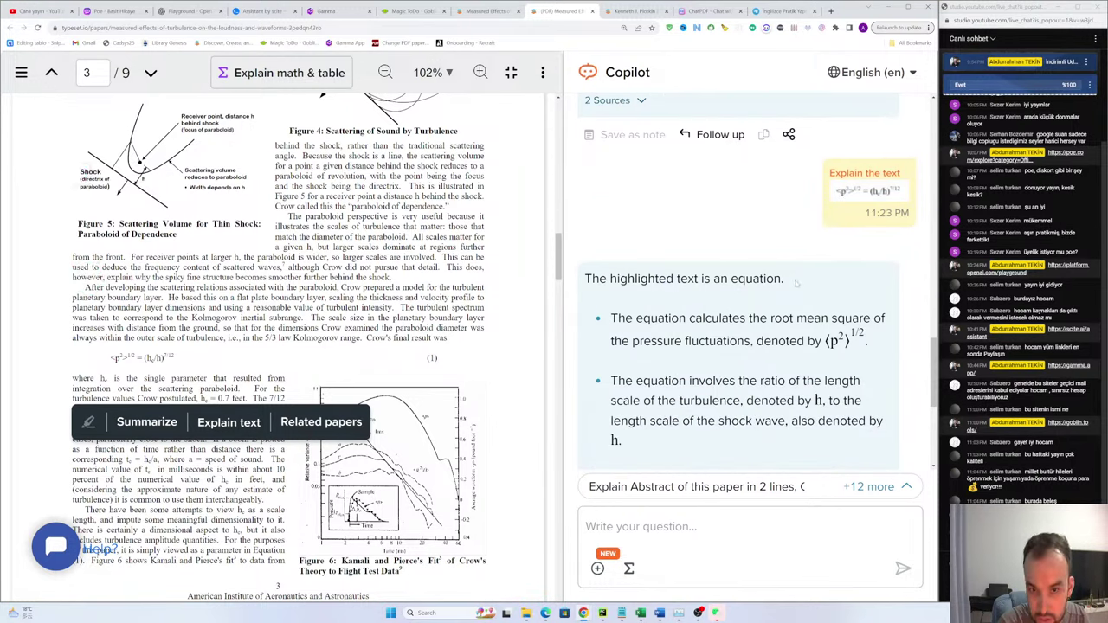
pyautogui.scroll(-1, 842, 192)
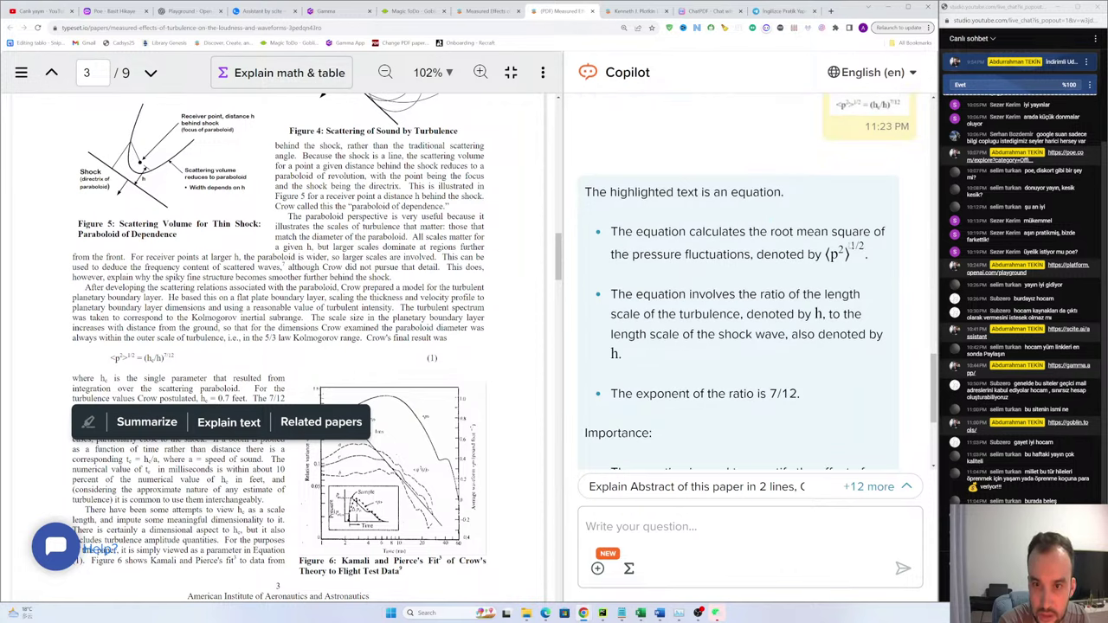
pyautogui.scroll(-1, 850, 246)
pyautogui.moveTo(656, 210); pyautogui.dragTo(779, 213)
pyautogui.click(796, 235)
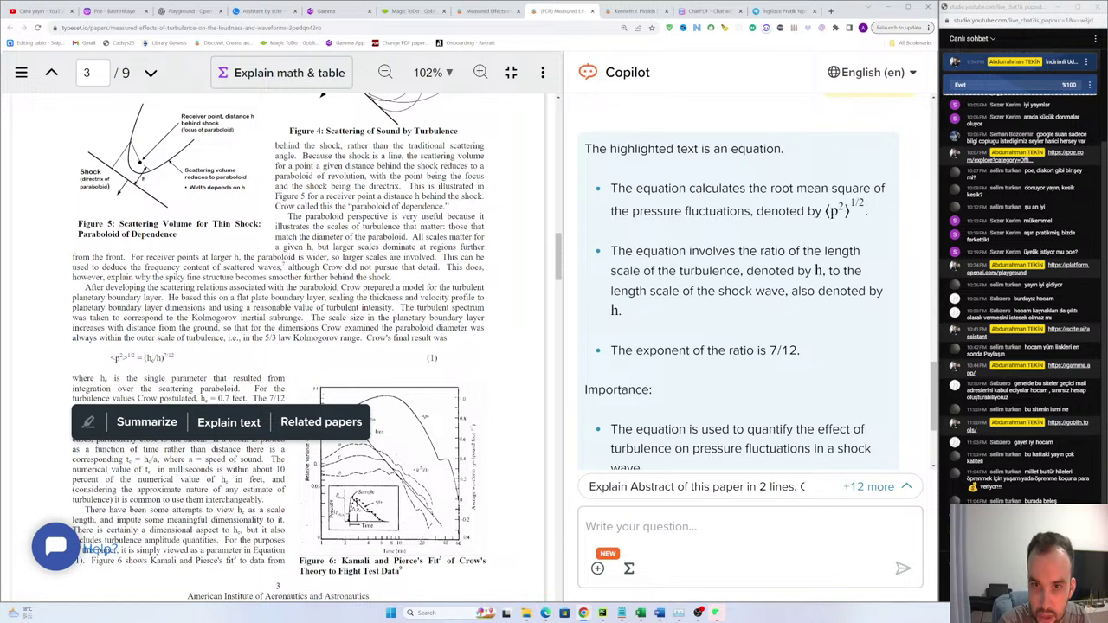
pyautogui.moveTo(865, 210); pyautogui.dragTo(814, 213)
pyautogui.moveTo(737, 210); pyautogui.dragTo(663, 210)
pyautogui.moveTo(743, 251); pyautogui.dragTo(738, 251)
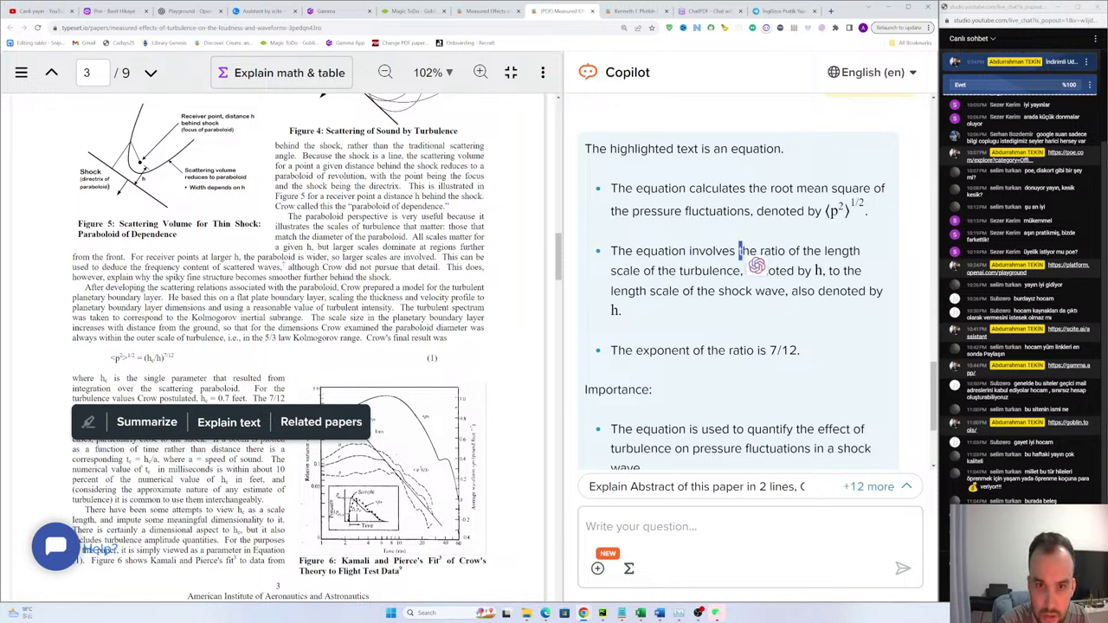
pyautogui.moveTo(611, 250); pyautogui.dragTo(622, 309)
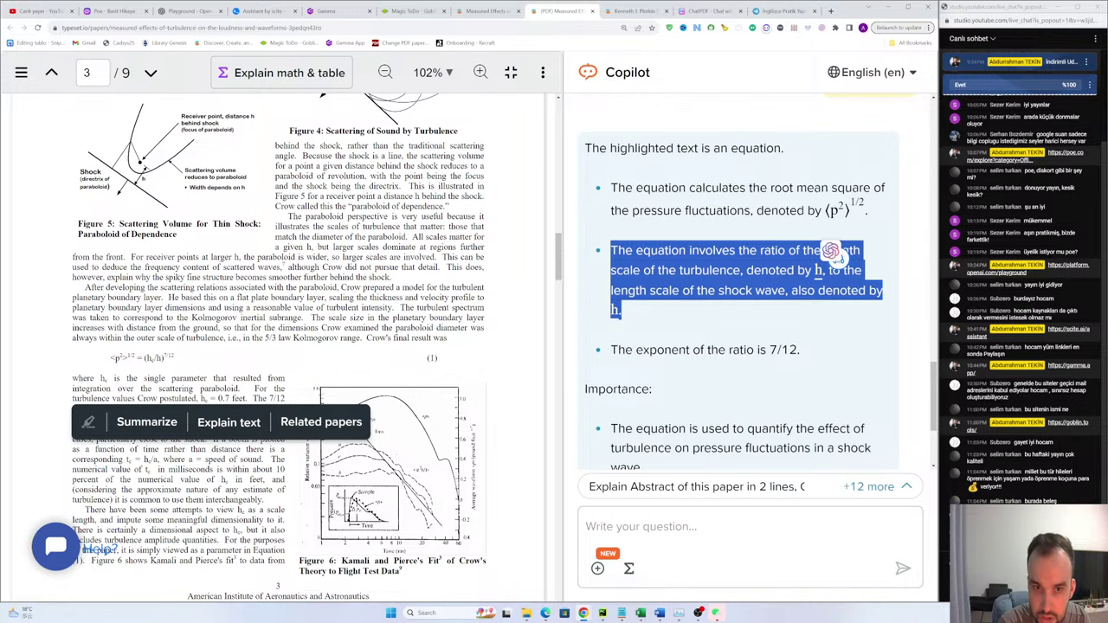
# Step: Read the rest of the equation explanation, marking the exponent bullet and both bullets under "Importance"
pyautogui.scroll(-3, 706, 283)
pyautogui.moveTo(805, 177); pyautogui.dragTo(612, 179)
pyautogui.click(653, 191)
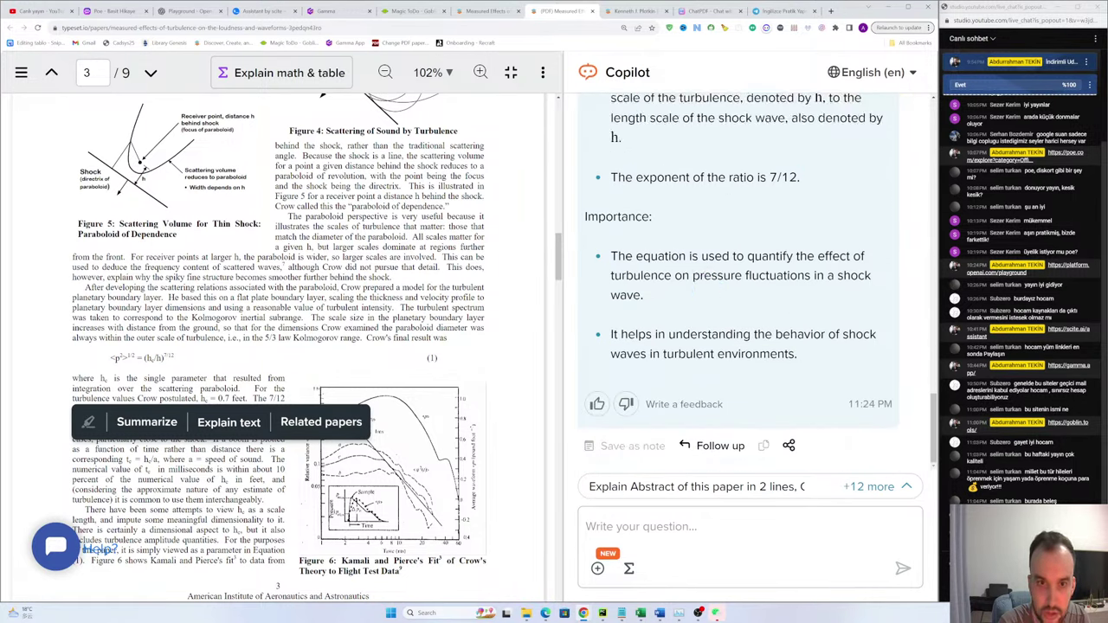
pyautogui.moveTo(611, 257); pyautogui.dragTo(643, 295)
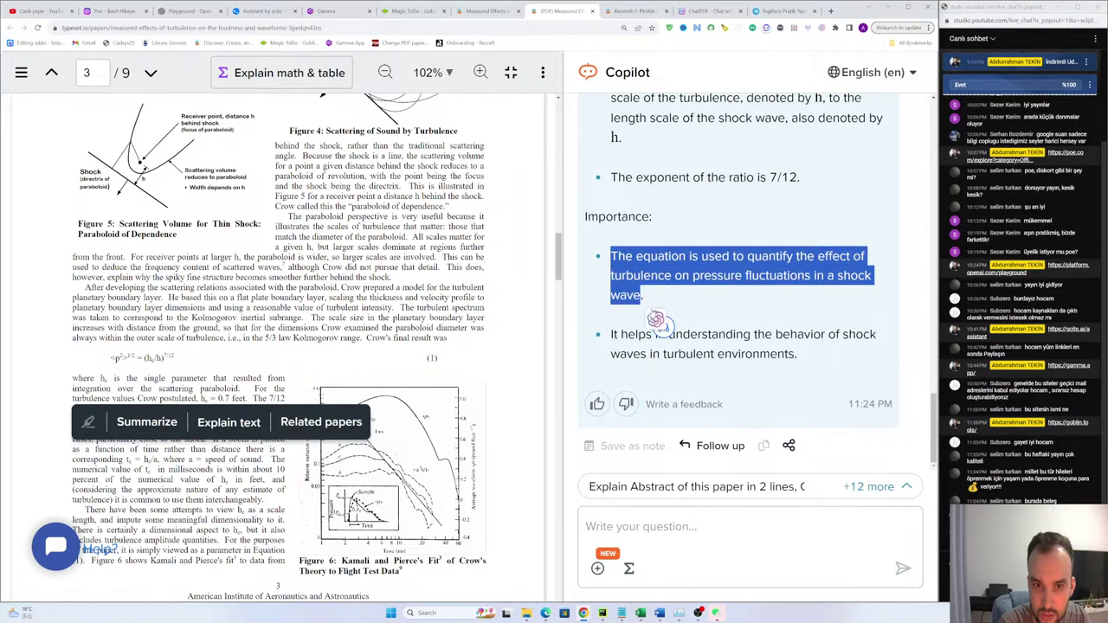
pyautogui.click(644, 303)
pyautogui.moveTo(618, 334); pyautogui.dragTo(741, 354)
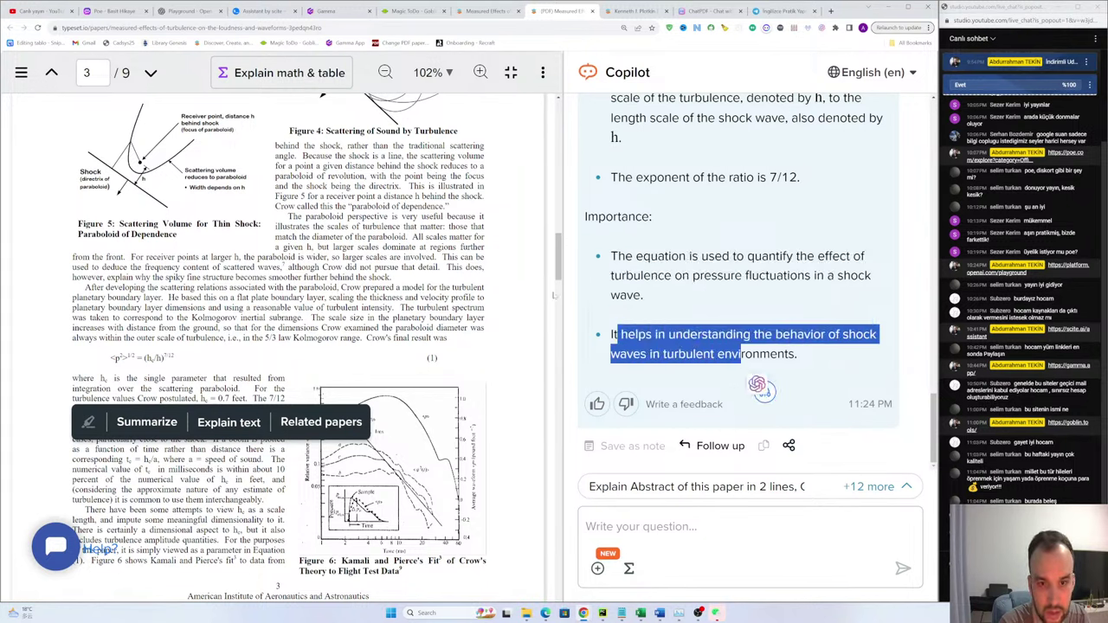
pyautogui.moveTo(611, 257); pyautogui.dragTo(644, 295)
pyautogui.moveTo(611, 334); pyautogui.dragTo(824, 370)
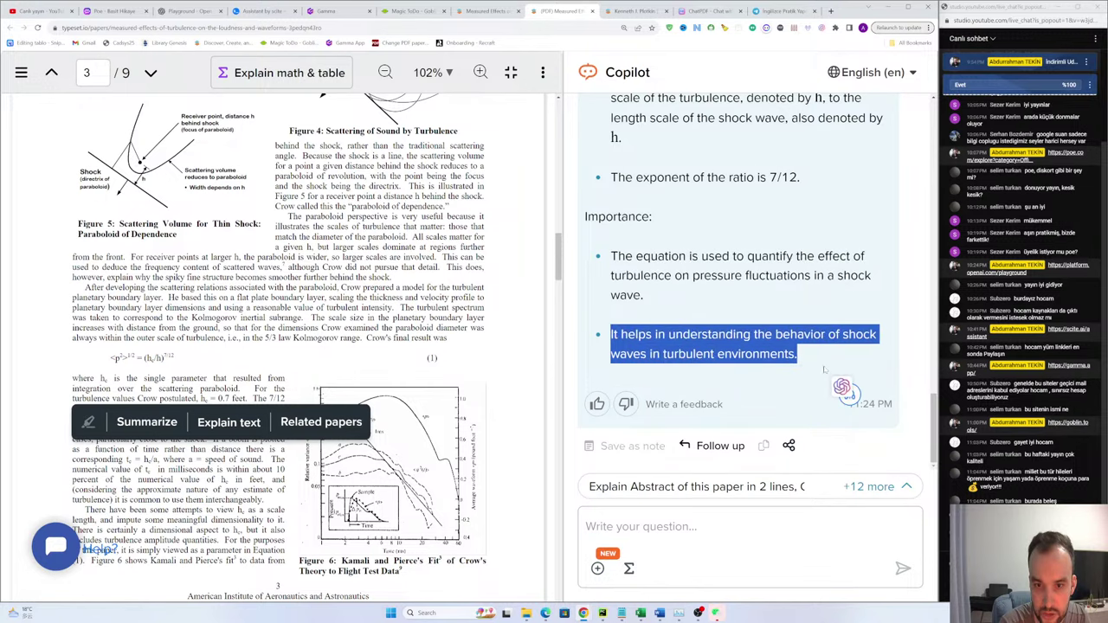
# Step: Check Copilot's explanation against equation (1) on page 3, marking the equation and the text below it that defines its parameter
pyautogui.scroll(5, 825, 370)
pyautogui.scroll(-2, 277, 346)
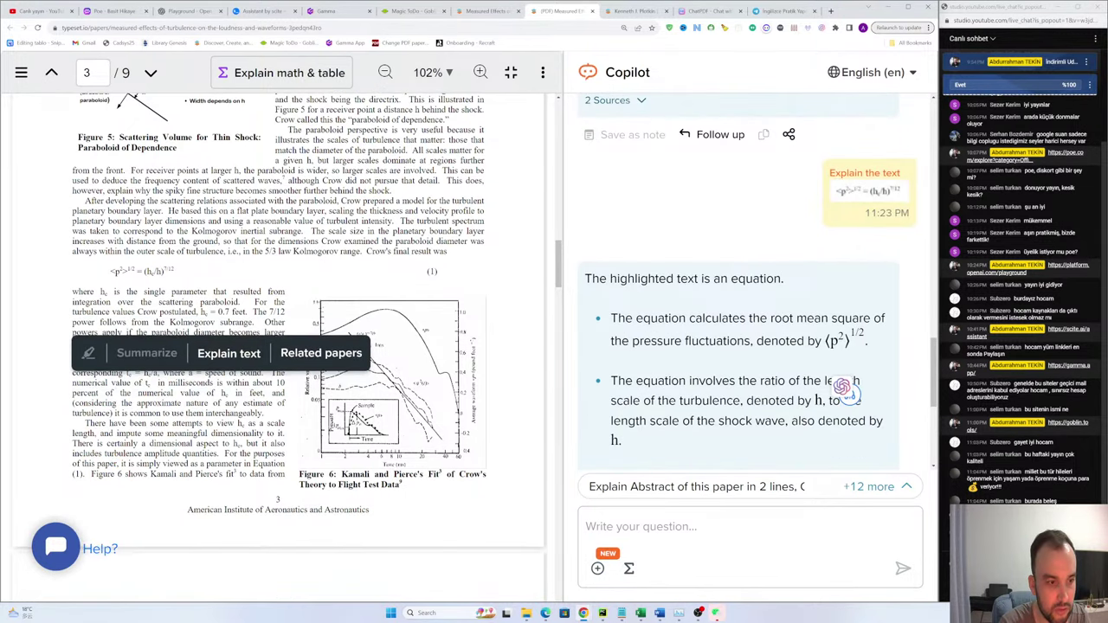
pyautogui.click(225, 286)
pyautogui.moveTo(97, 286); pyautogui.dragTo(180, 276)
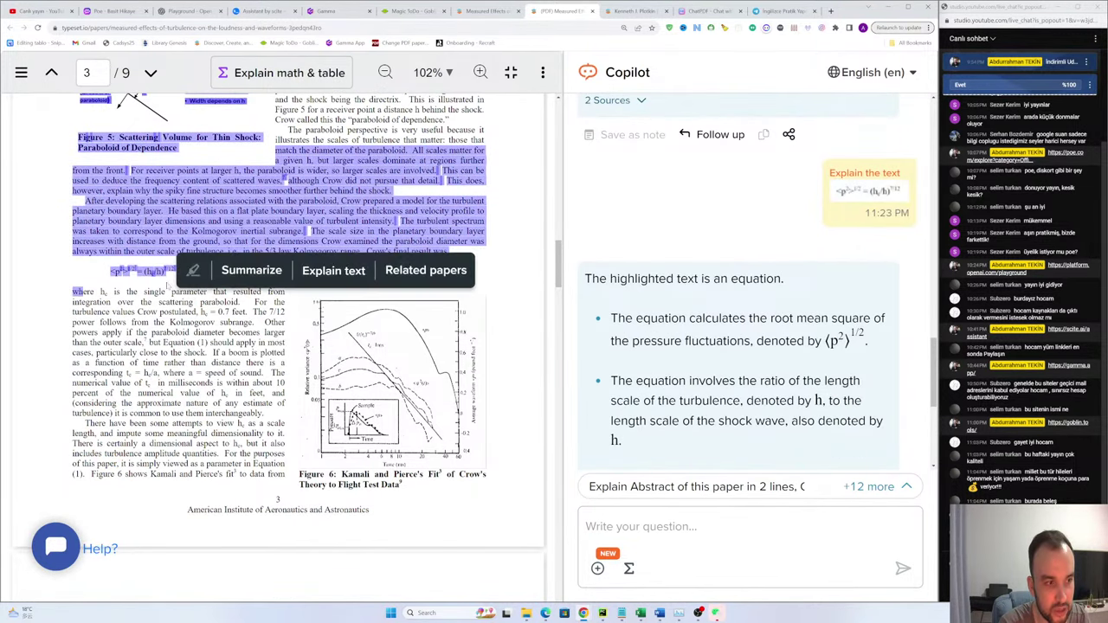
pyautogui.click(201, 286)
pyautogui.doubleClick(204, 311)
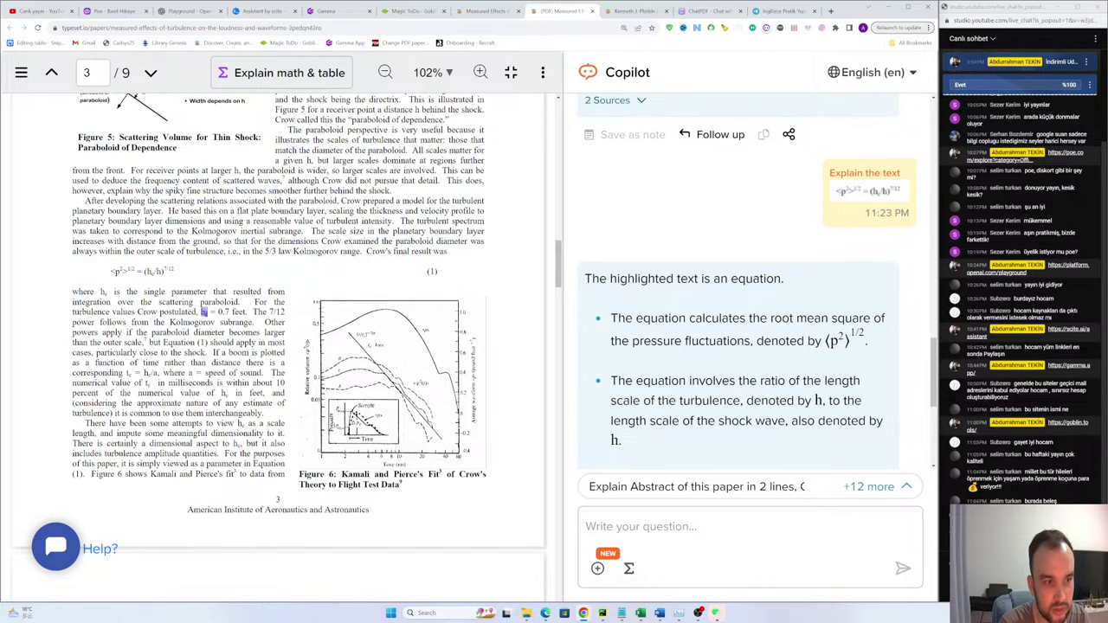
pyautogui.click(96, 272)
pyautogui.moveTo(97, 271); pyautogui.dragTo(251, 331)
pyautogui.click(252, 317)
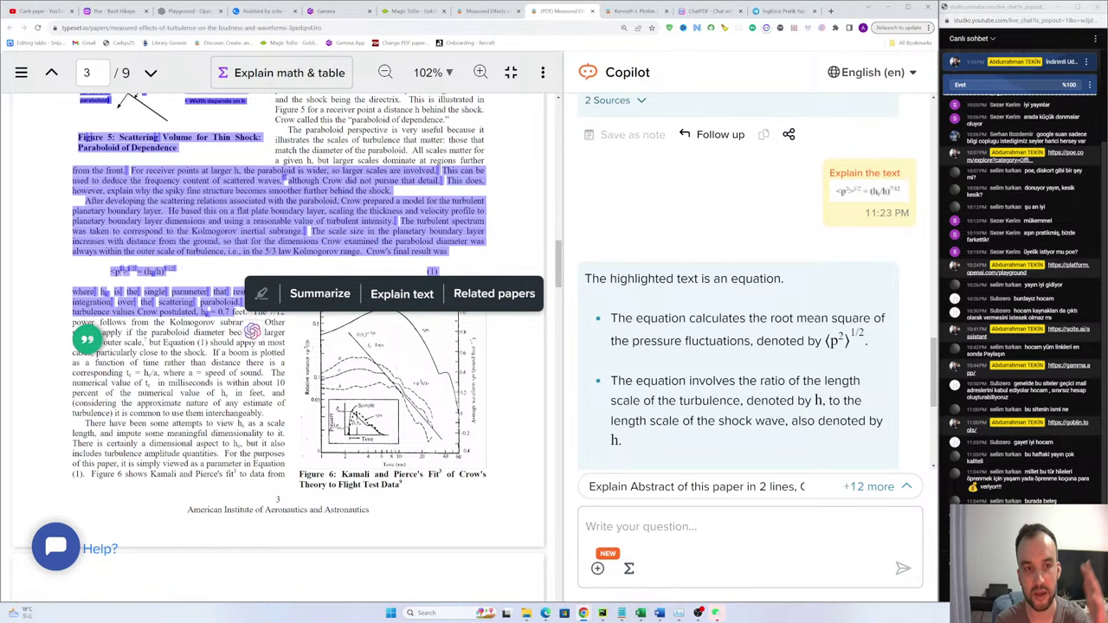
# Step: Examine the scattering figures and the text surrounding equation (1) on page 3
pyautogui.scroll(3, 251, 332)
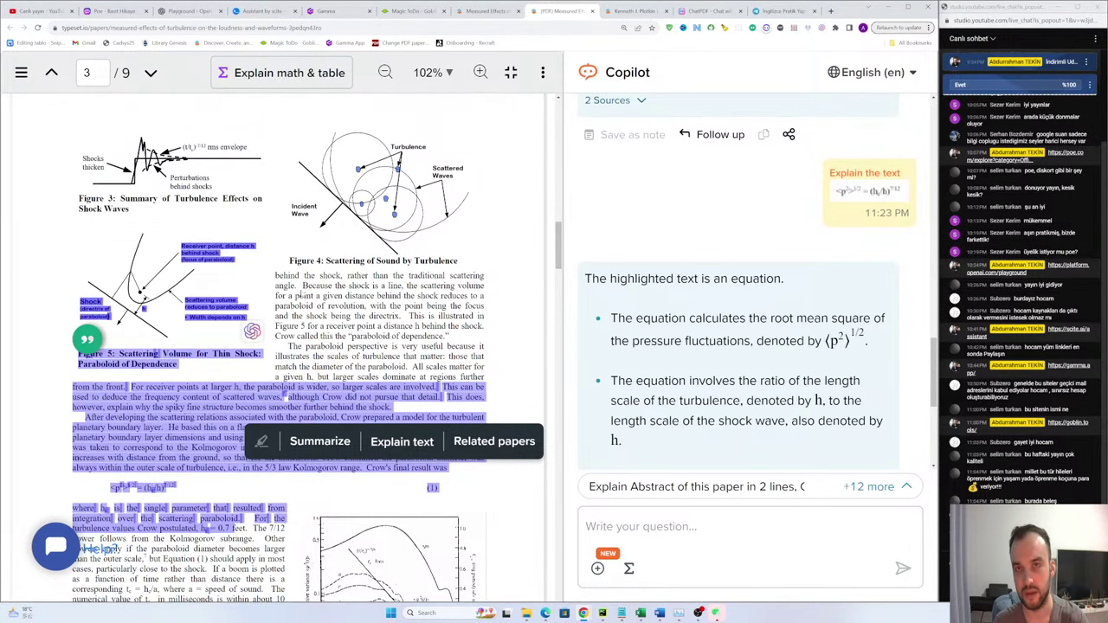
pyautogui.click(380, 329)
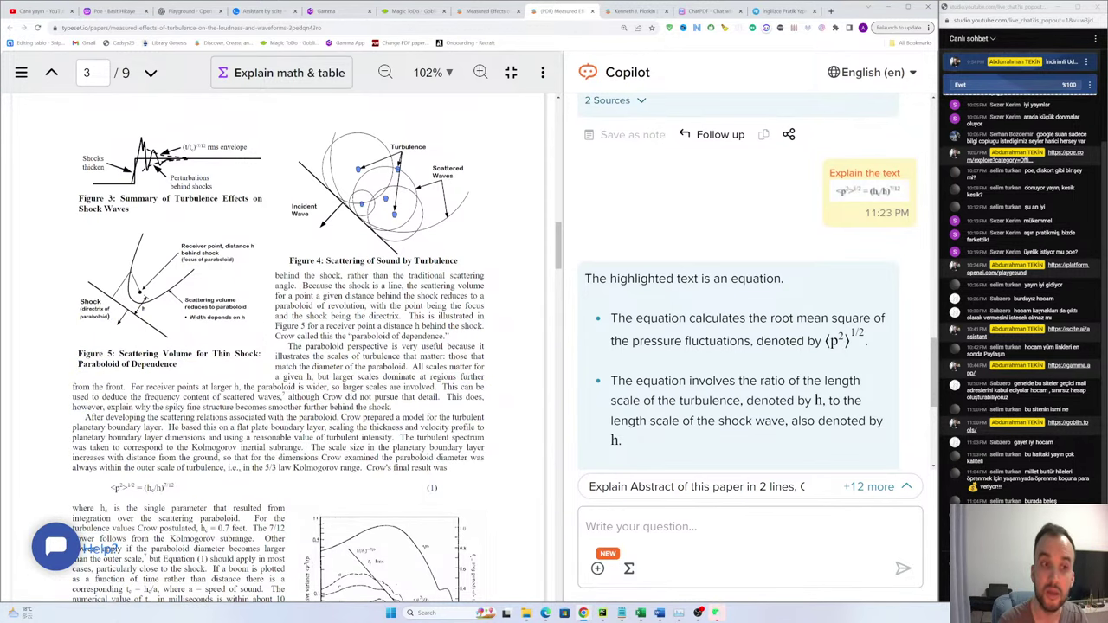
pyautogui.scroll(-2, 294, 346)
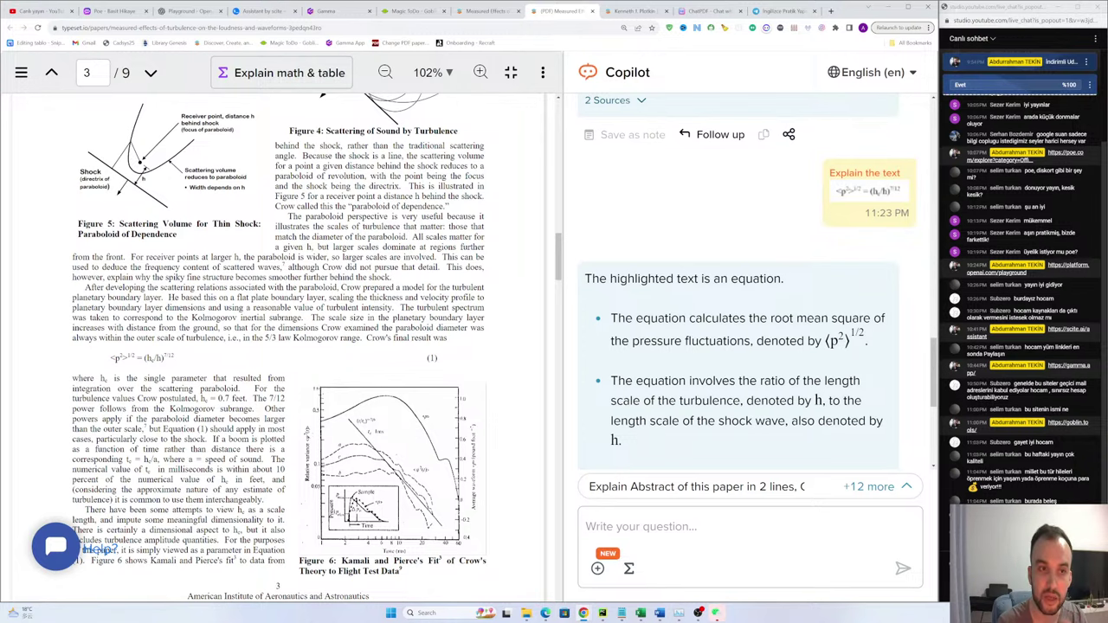
pyautogui.scroll(1, 294, 346)
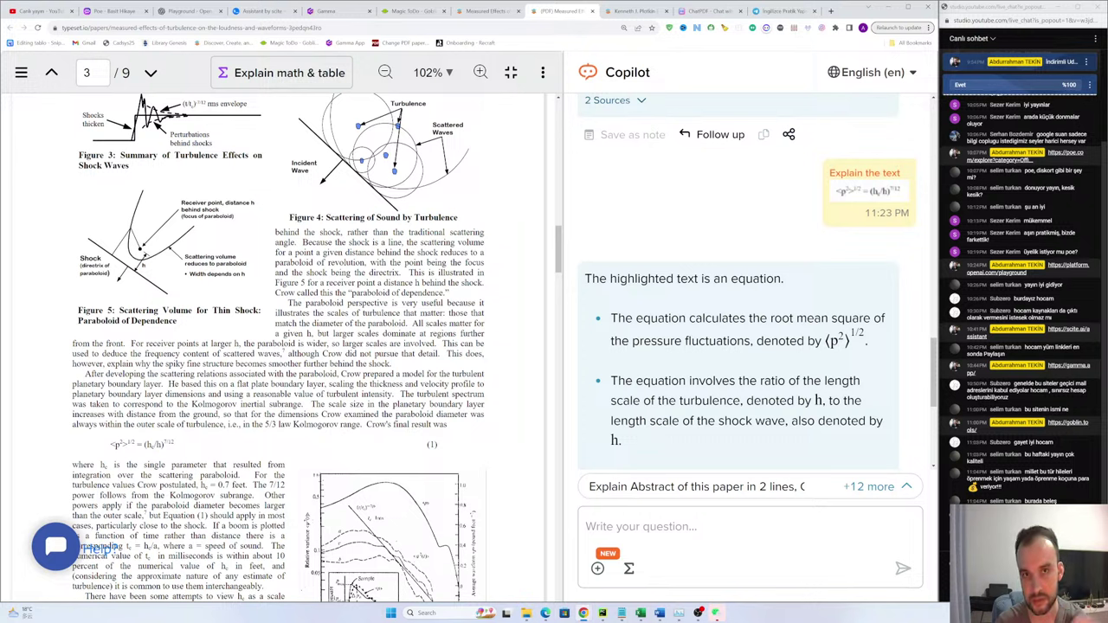
pyautogui.moveTo(430, 228); pyautogui.dragTo(396, 216)
pyautogui.click(396, 216)
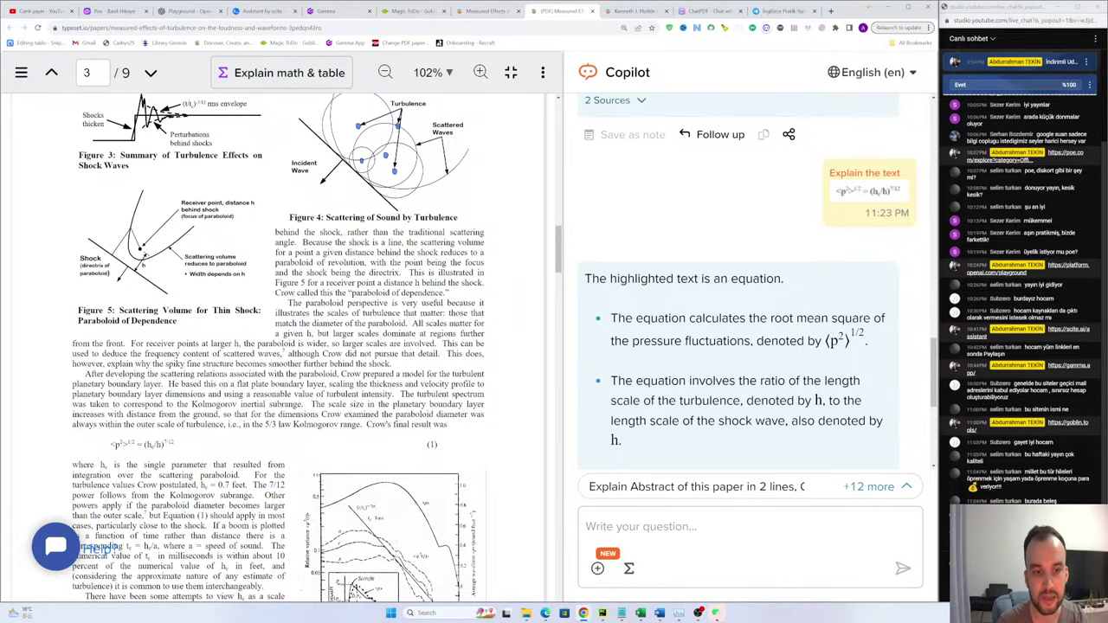
# Step: Read the section "Scattering of Shocks: Crow's Theory" on page 2, marking its paragraphs
pyautogui.scroll(4, 278, 346)
pyautogui.moveTo(305, 241); pyautogui.dragTo(409, 251)
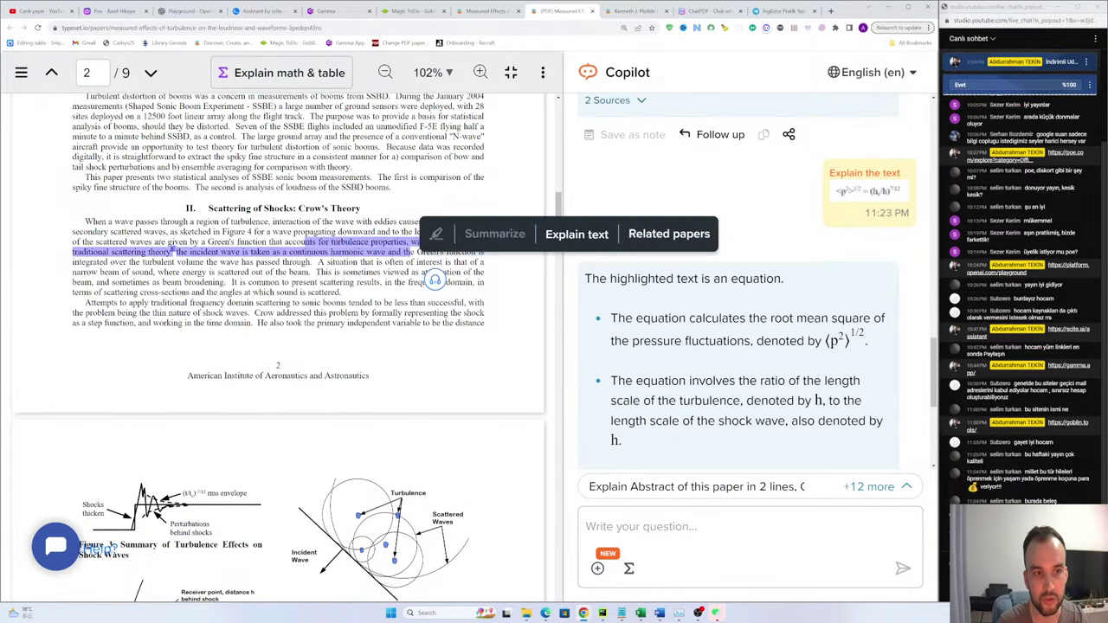
pyautogui.moveTo(73, 312); pyautogui.dragTo(192, 208)
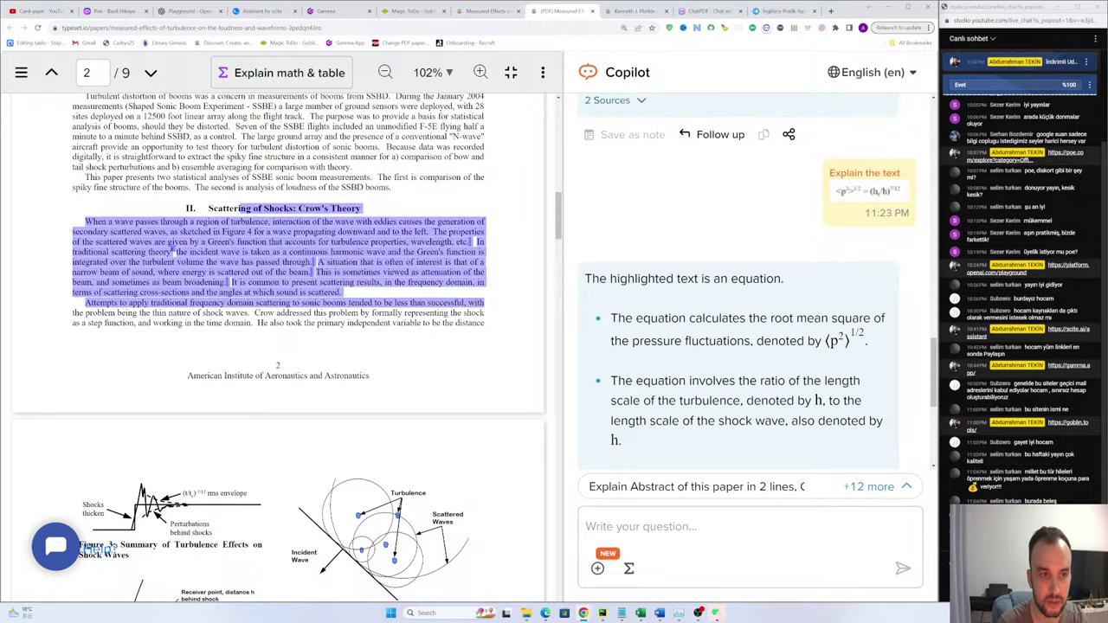
pyautogui.moveTo(375, 323)
pyautogui.mouseDown()
pyautogui.moveTo(363, 303)
pyautogui.moveTo(173, 238)
pyautogui.moveTo(178, 251)
pyautogui.mouseUp()
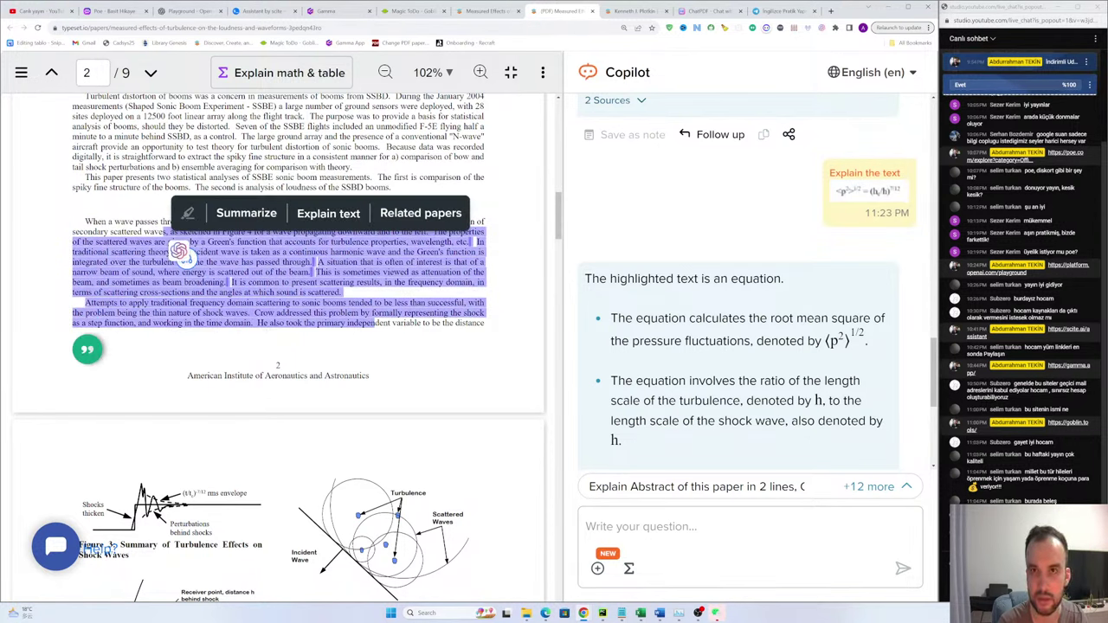
pyautogui.click(256, 314)
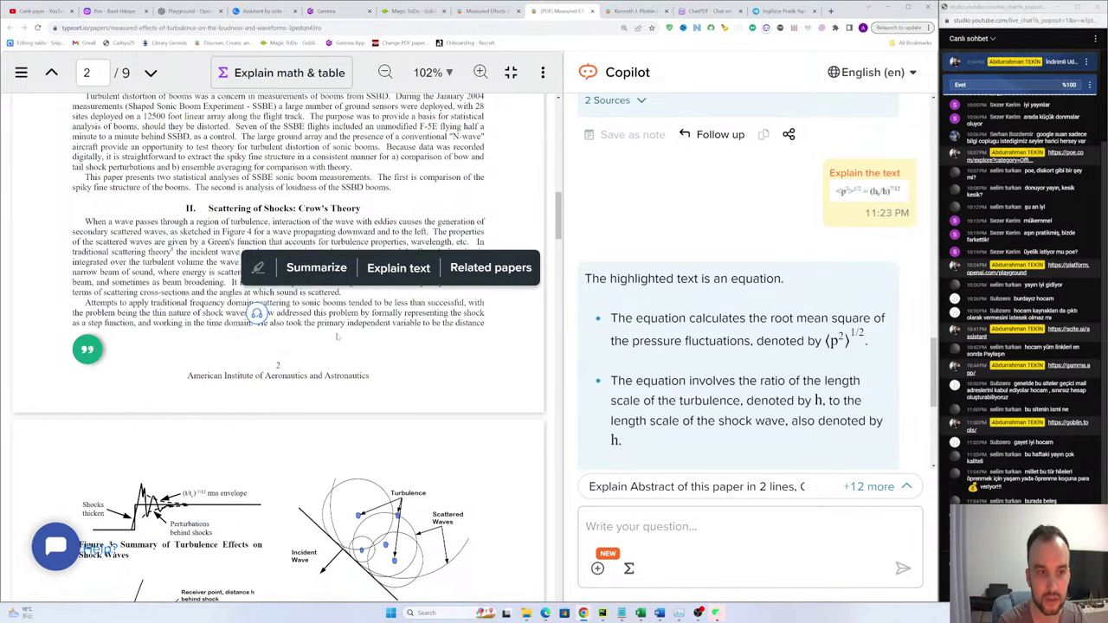
# Step: Skim the paper through to the turbulent artifacts analysis on page 5, review Copilot's methods answer, and return to equation (1) on page 3
pyautogui.scroll(-5, 337, 336)
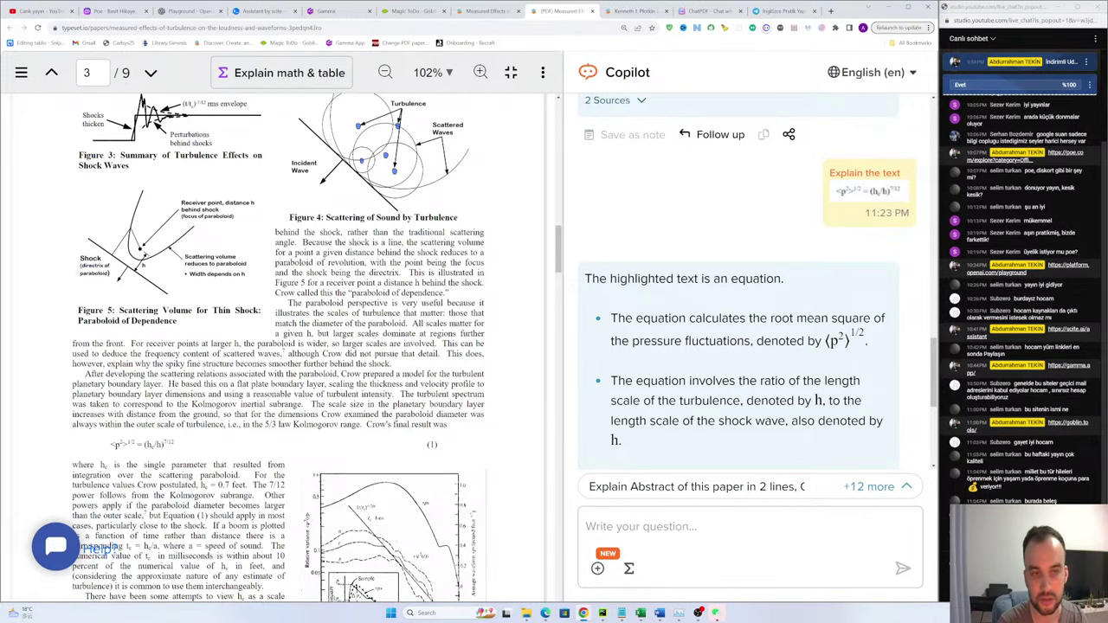
pyautogui.scroll(-10, 337, 336)
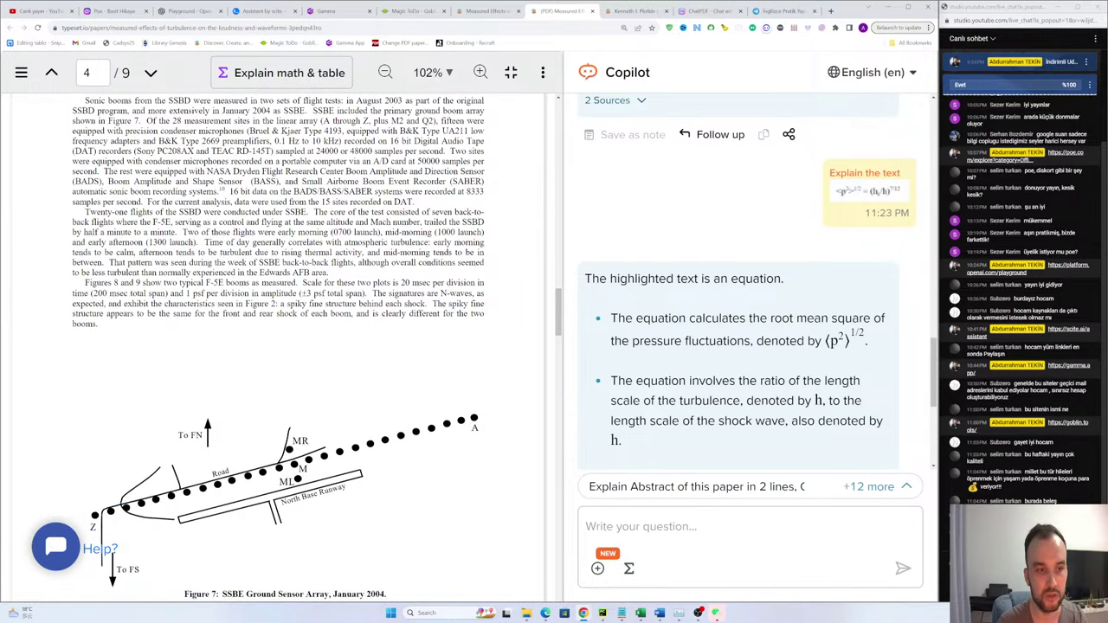
pyautogui.scroll(-10, 338, 336)
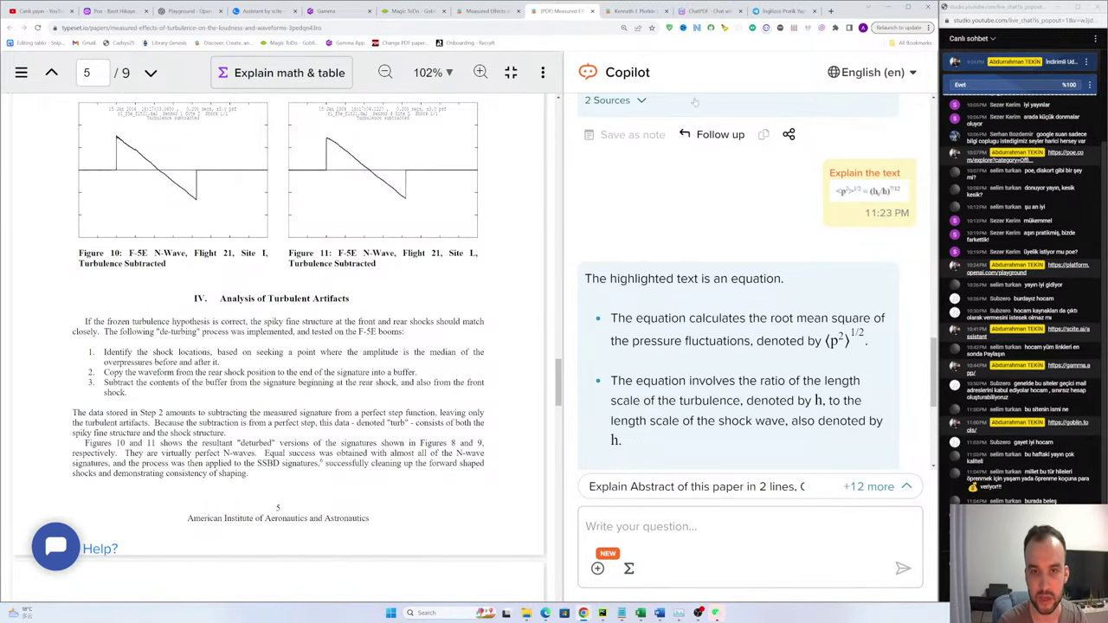
pyautogui.scroll(3, 694, 215)
pyautogui.scroll(2, 694, 215)
pyautogui.scroll(-3, 694, 215)
pyautogui.scroll(-5, 293, 313)
pyautogui.scroll(5, 292, 313)
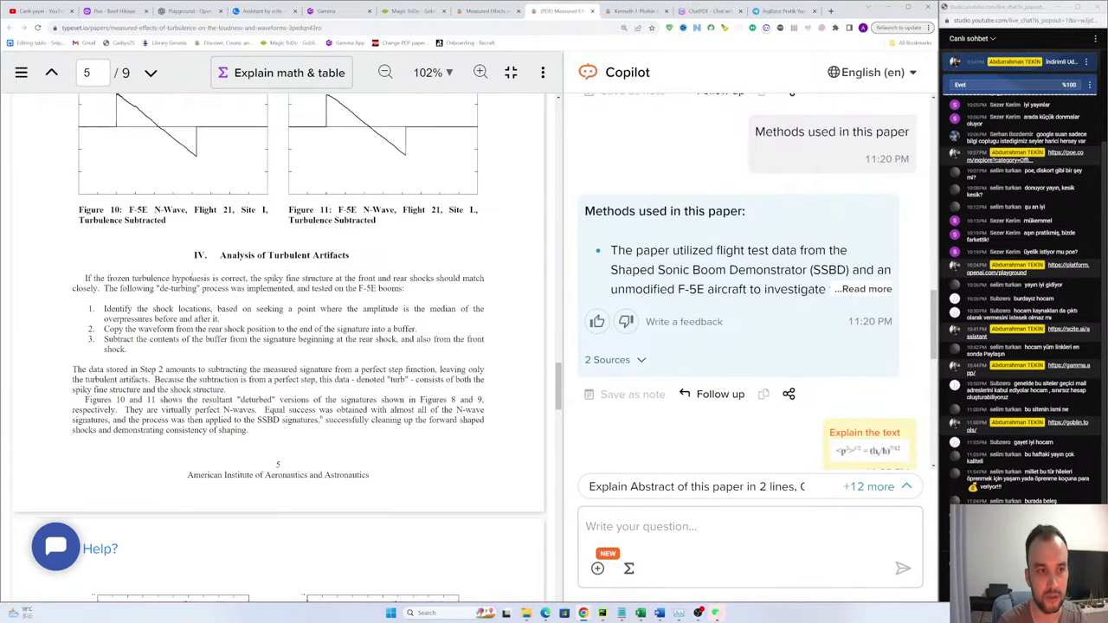
pyautogui.scroll(2, 292, 313)
pyautogui.scroll(6, 293, 313)
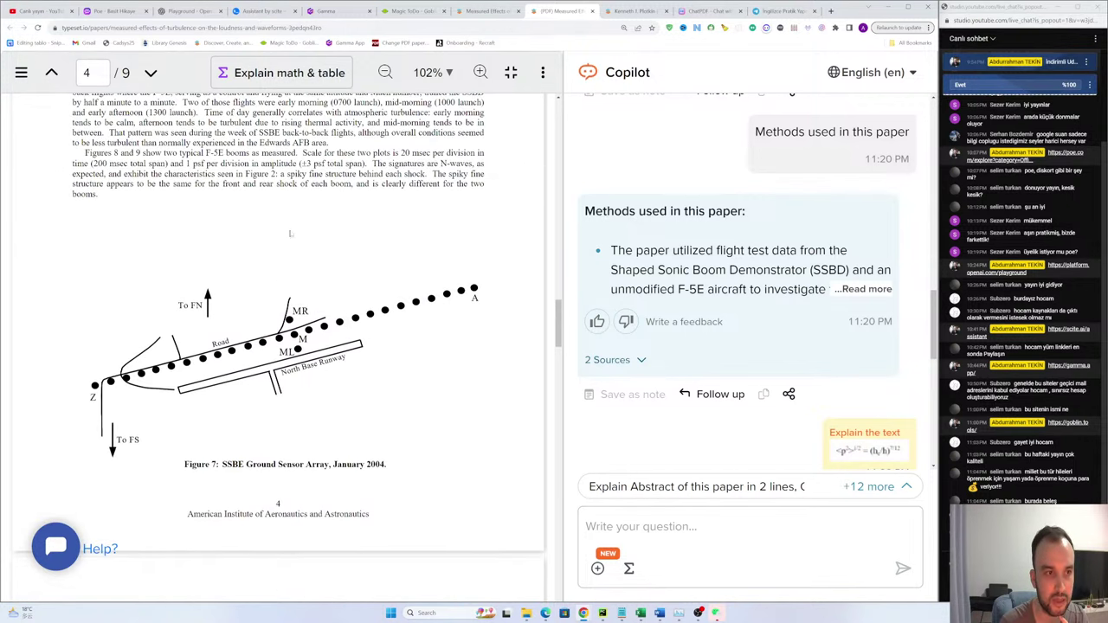
pyautogui.scroll(8, 306, 294)
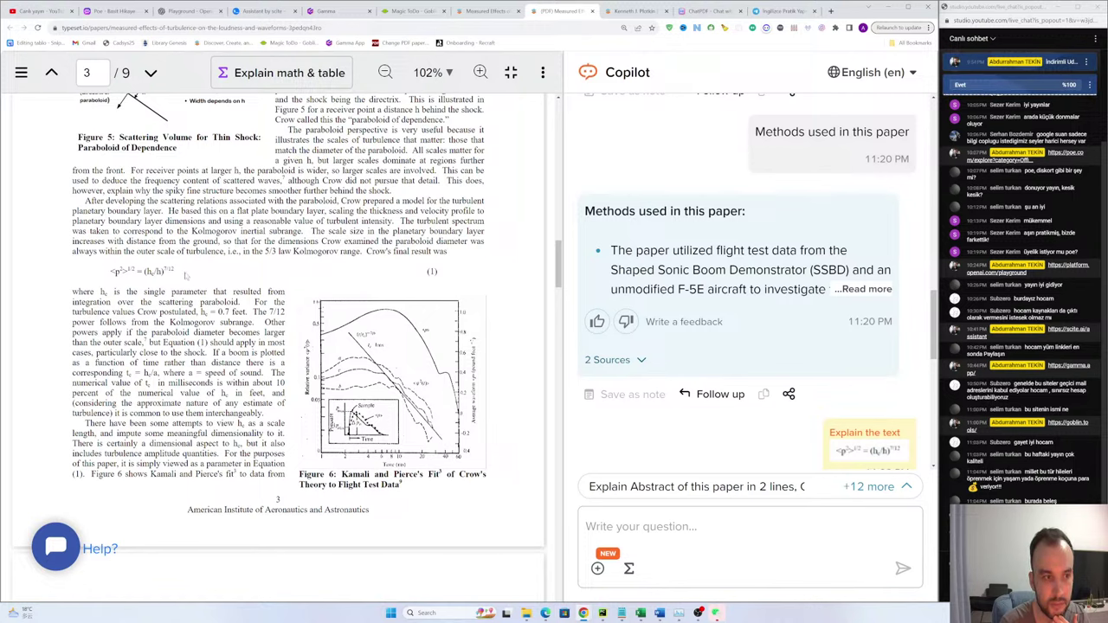
# Step: Reread Copilot's explanation of equation (1) against page 3, marking its statement about the ratio of length scales
pyautogui.moveTo(186, 276); pyautogui.dragTo(118, 274)
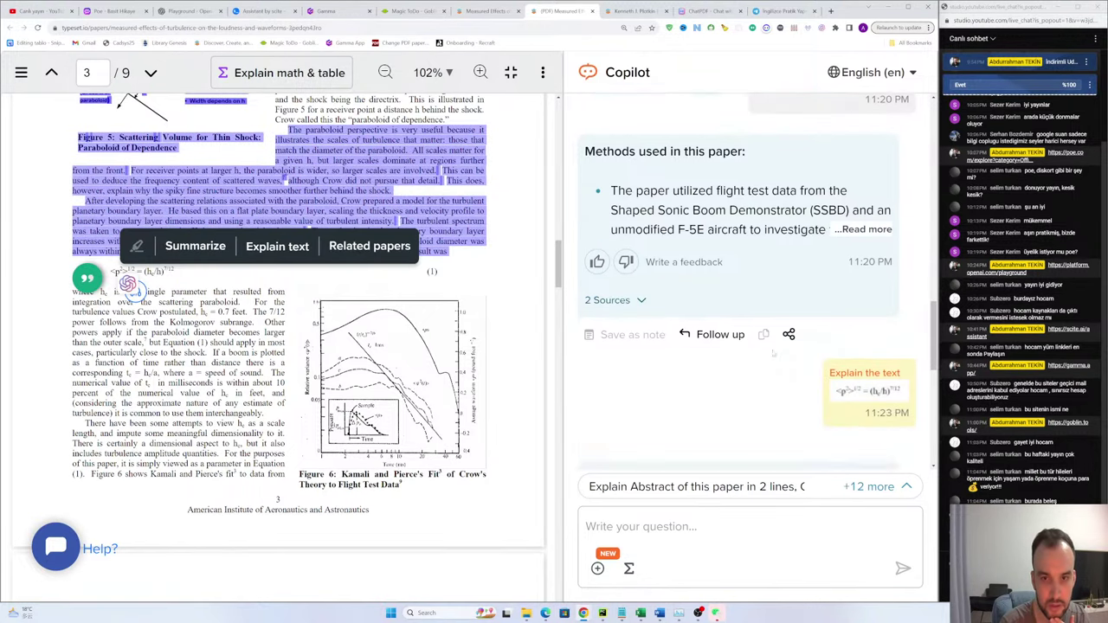
pyautogui.scroll(4, 730, 279)
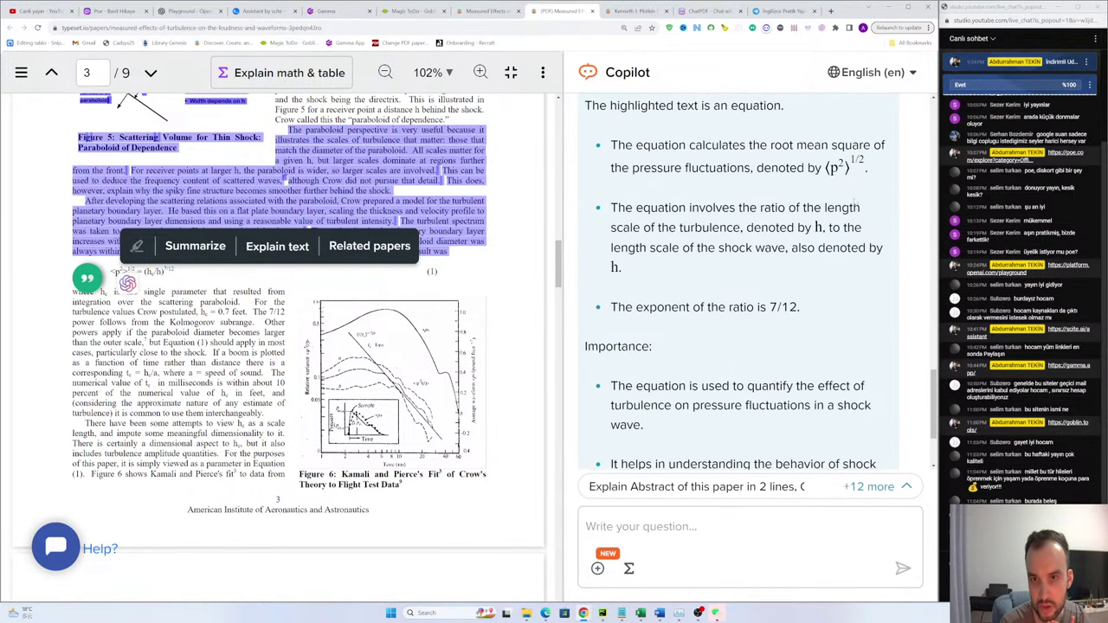
pyautogui.click(506, 272)
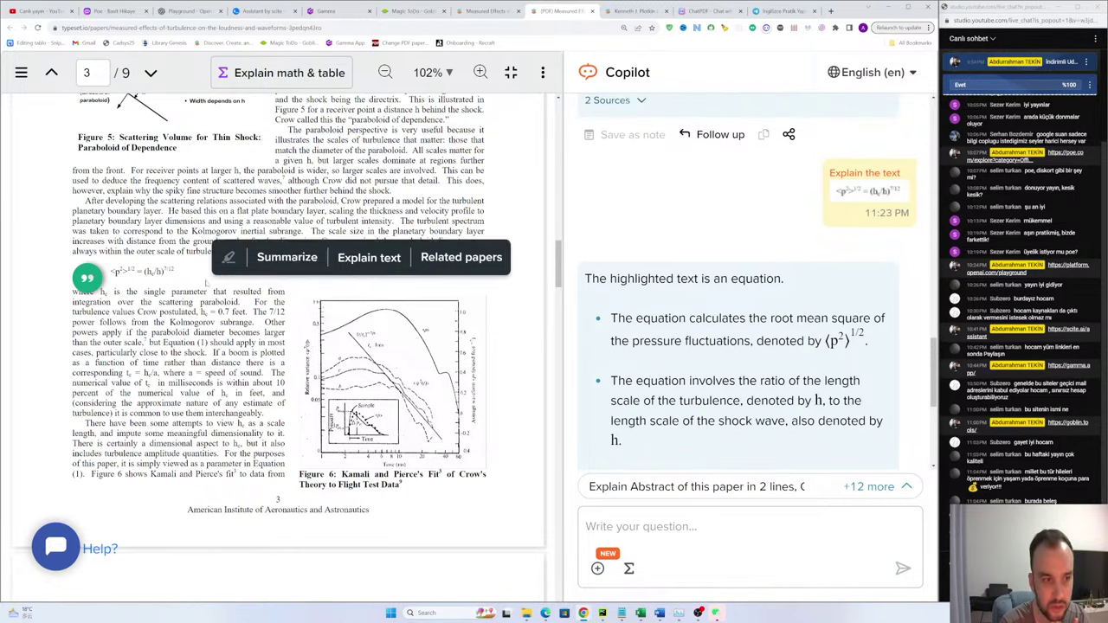
pyautogui.scroll(-2, 781, 353)
pyautogui.moveTo(694, 270); pyautogui.dragTo(862, 270)
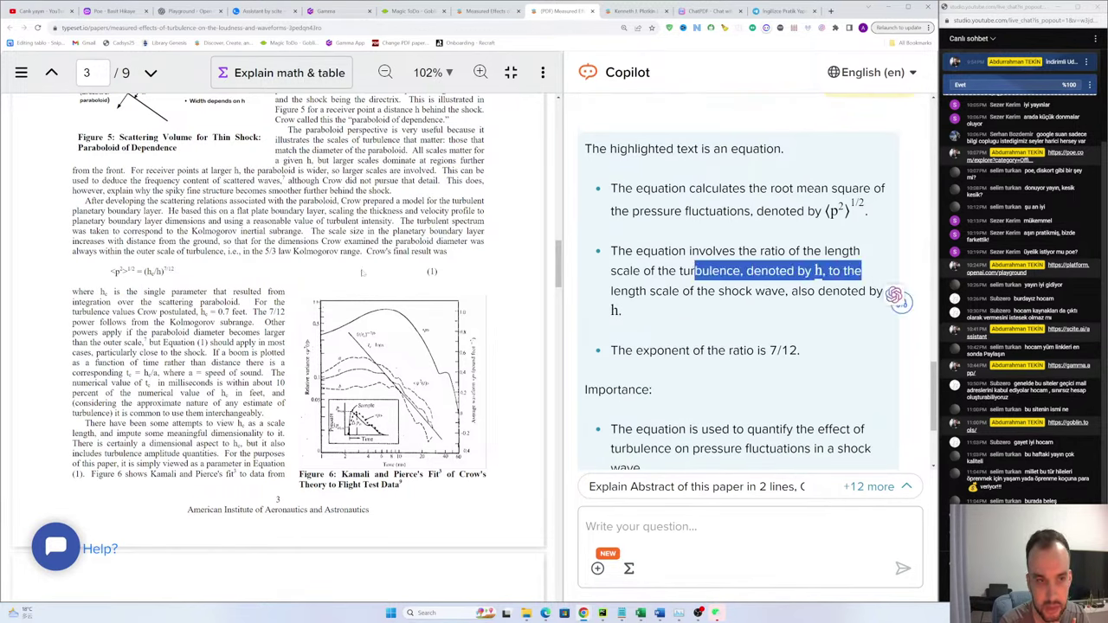
pyautogui.click(198, 270)
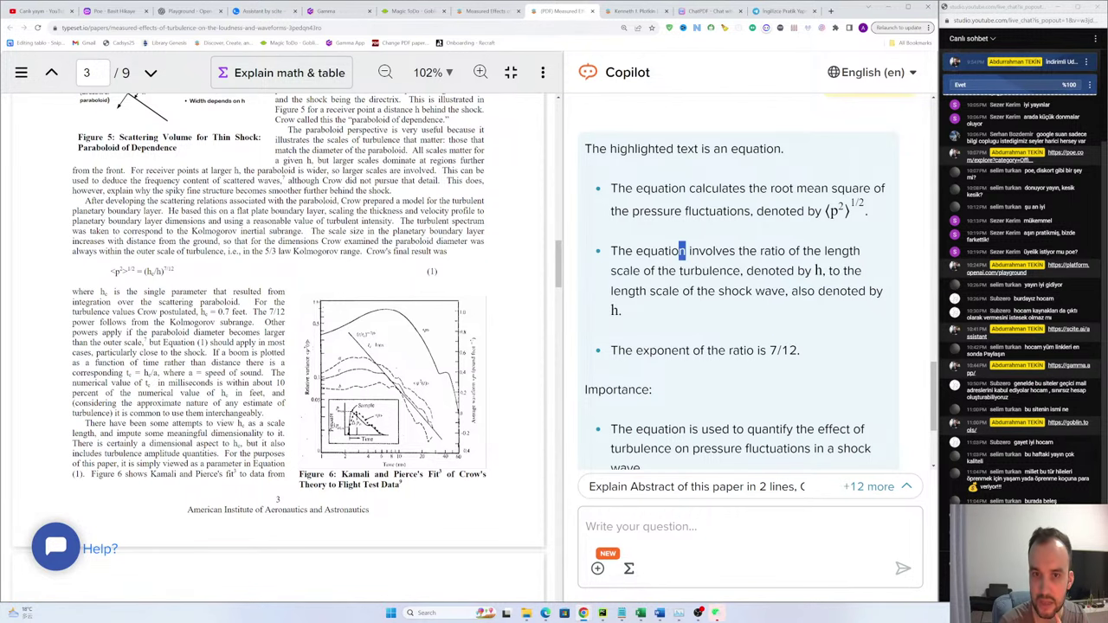
pyautogui.scroll(-2, 649, 318)
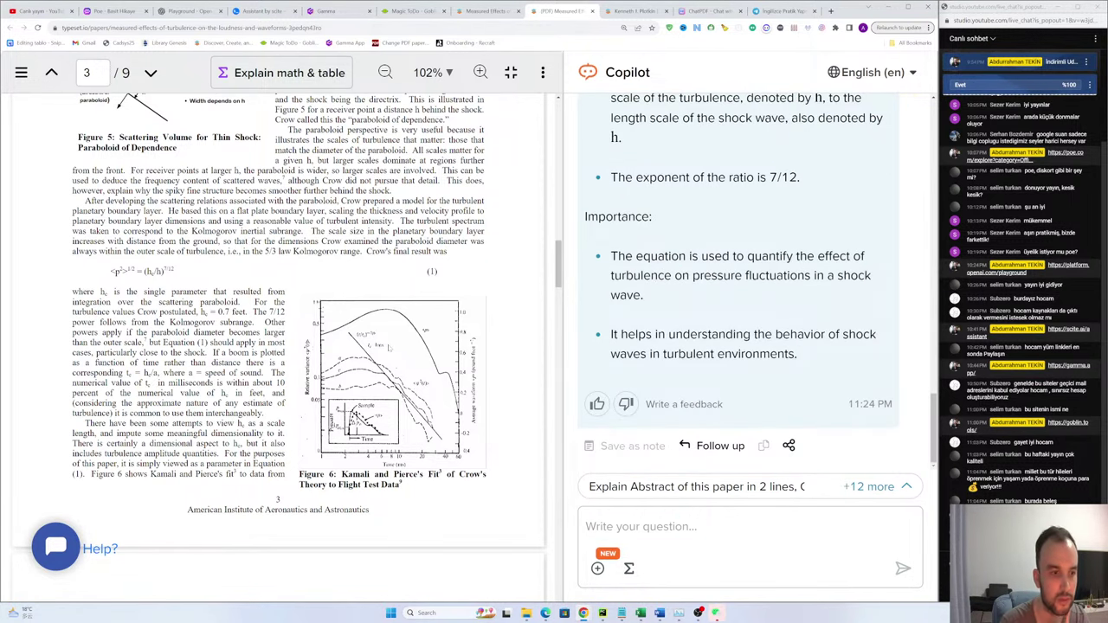
# Step: Have Copilot explain Table 1, the loudness calculation results on page 8, by capturing the whole table as an explanation area
pyautogui.scroll(-10, 260, 320)
pyautogui.scroll(-12, 260, 320)
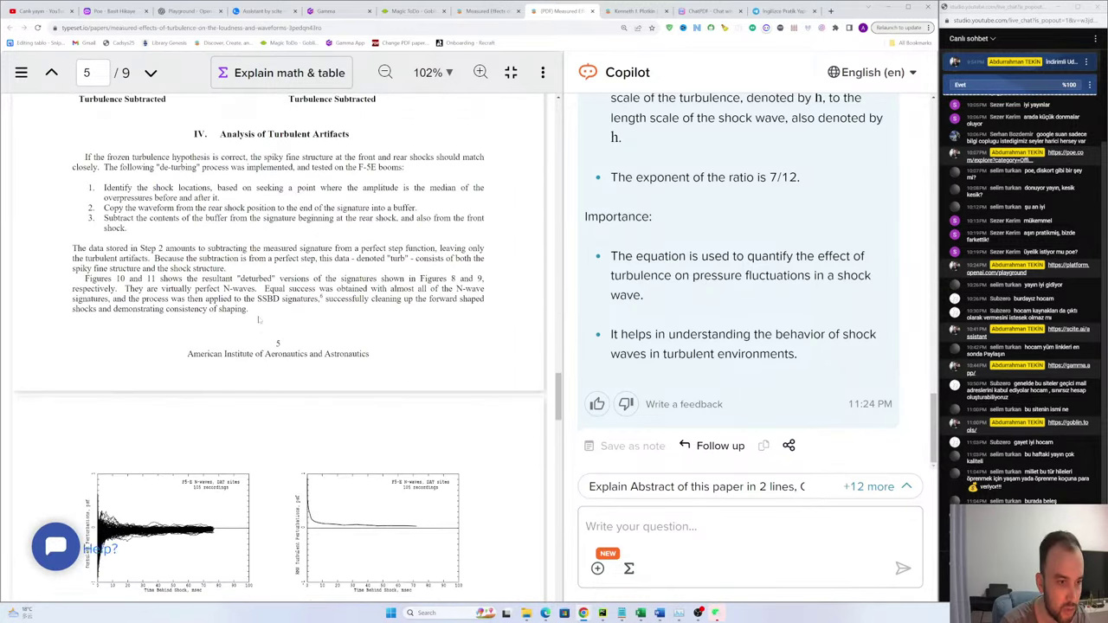
pyautogui.scroll(-5, 234, 282)
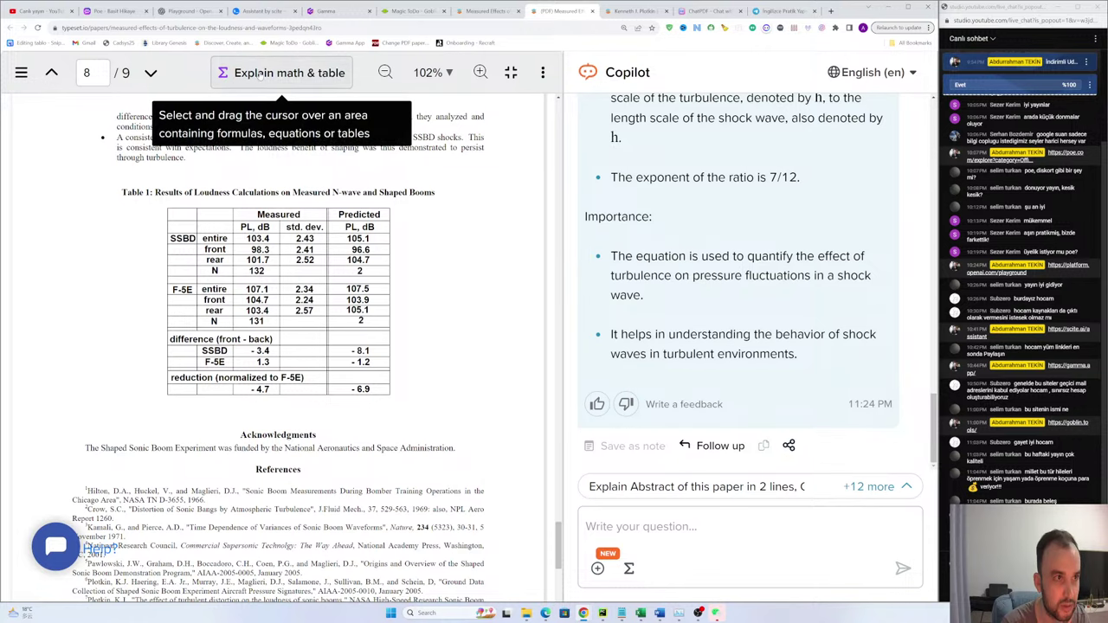
pyautogui.click(259, 76)
pyautogui.moveTo(159, 203); pyautogui.dragTo(407, 405)
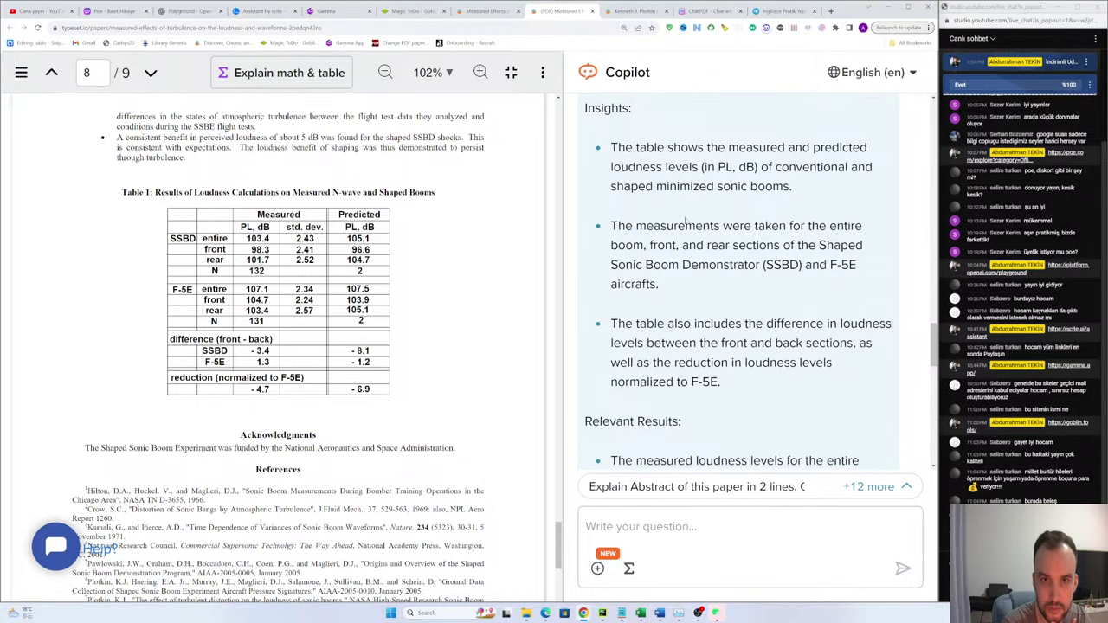
# Step: Compare Copilot's first insight on loudness levels with the Measured and Predicted columns of Table 1
pyautogui.scroll(1, 686, 223)
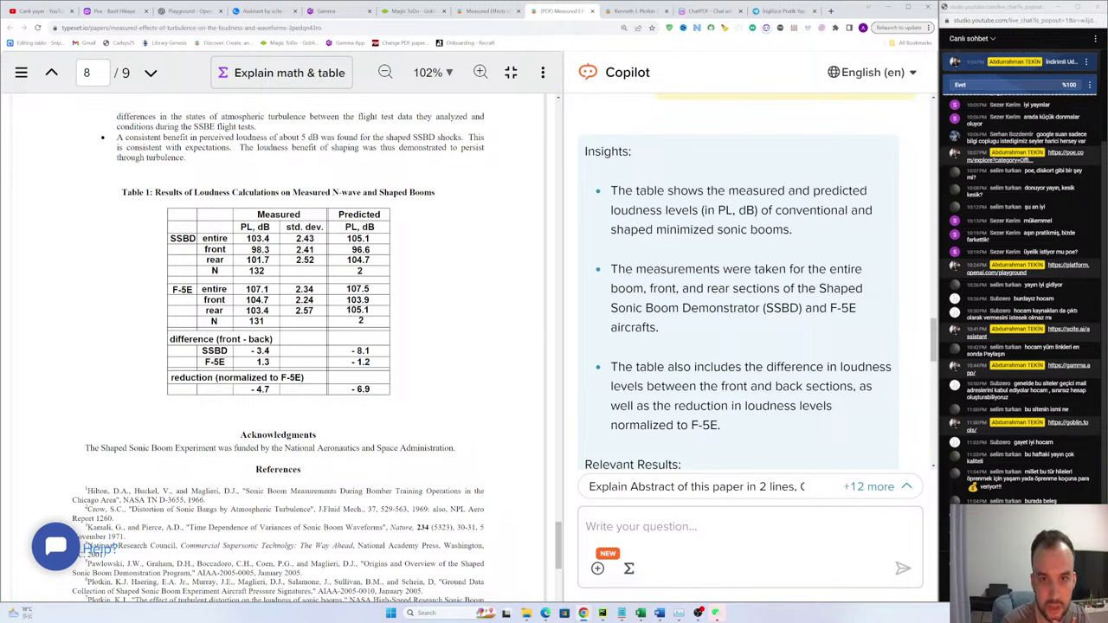
pyautogui.moveTo(692, 211); pyautogui.dragTo(651, 211)
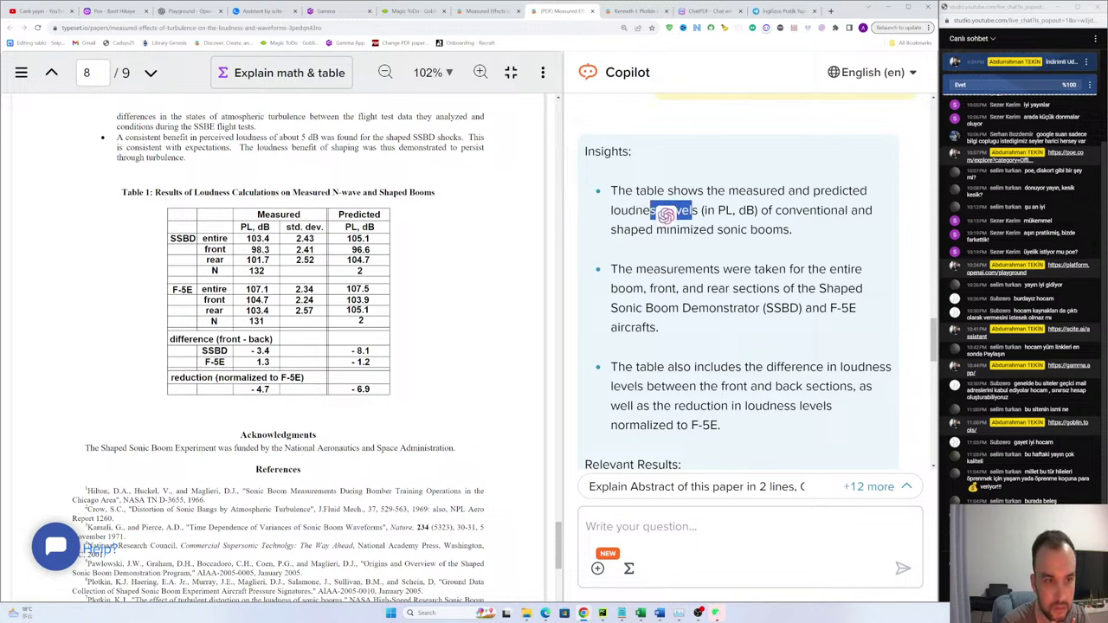
pyautogui.moveTo(301, 215); pyautogui.dragTo(270, 215)
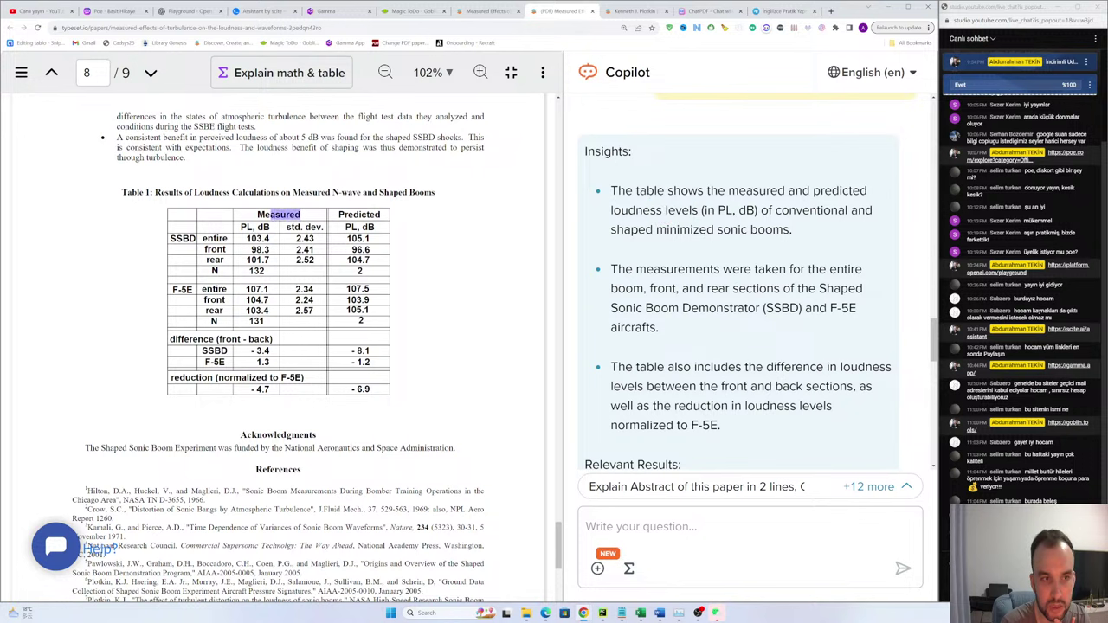
pyautogui.moveTo(379, 232); pyautogui.dragTo(342, 225)
pyautogui.scroll(6, 353, 233)
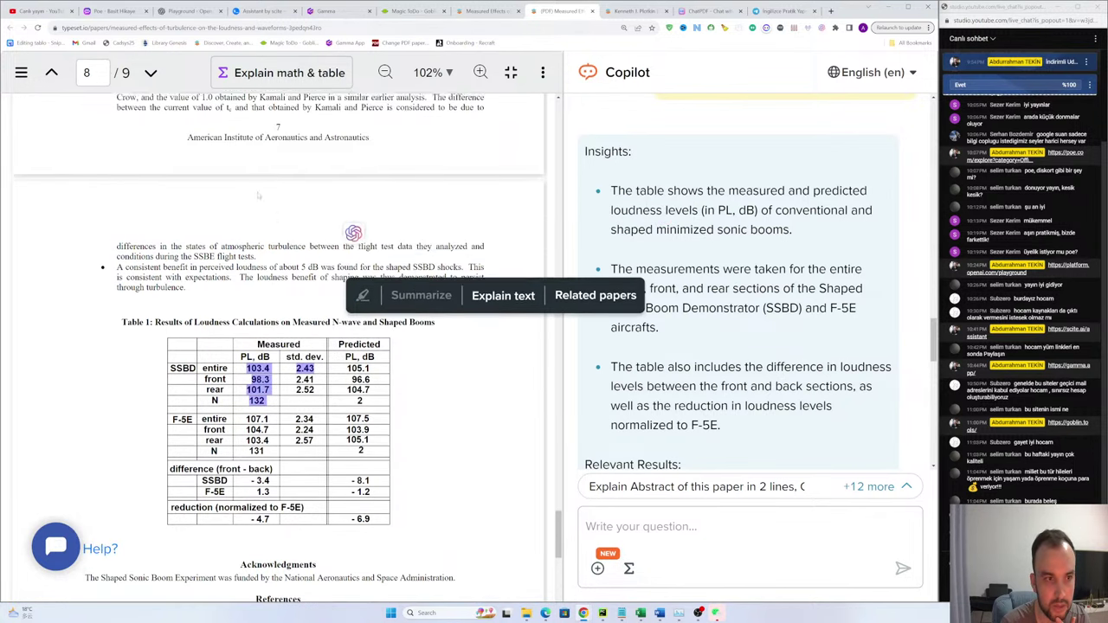
pyautogui.scroll(-5, 353, 232)
pyautogui.scroll(-3, 353, 232)
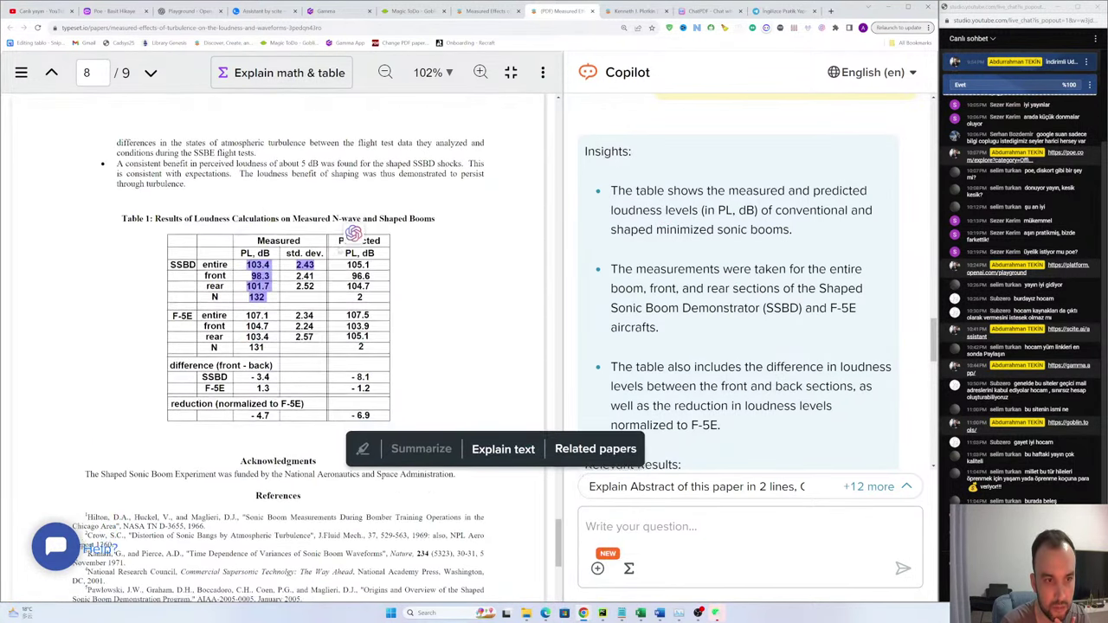
pyautogui.click(424, 262)
pyautogui.scroll(-2, 320, 237)
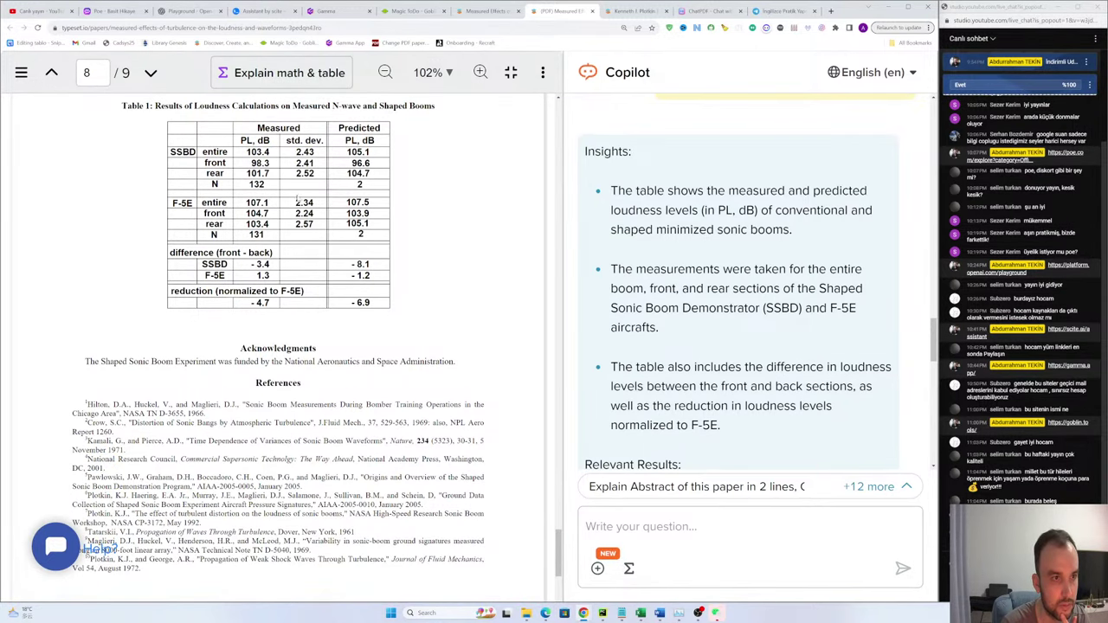
# Step: Compare the measured and predicted loudness values in the SSBD entire and front rows of Table 1, marking them
pyautogui.moveTo(246, 152); pyautogui.dragTo(270, 151)
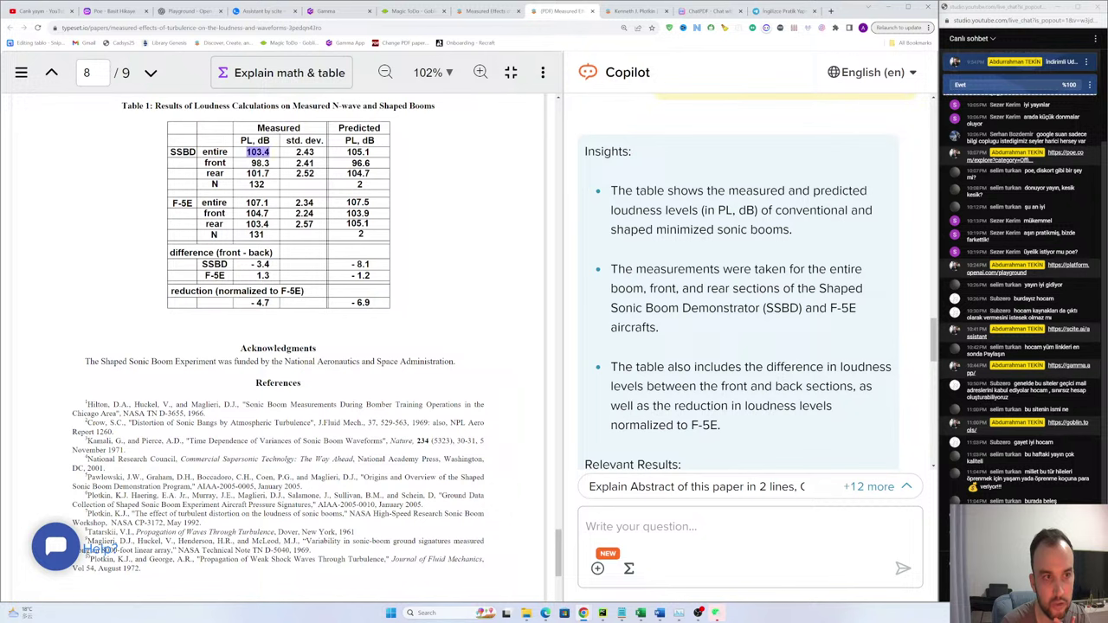
pyautogui.click(371, 163)
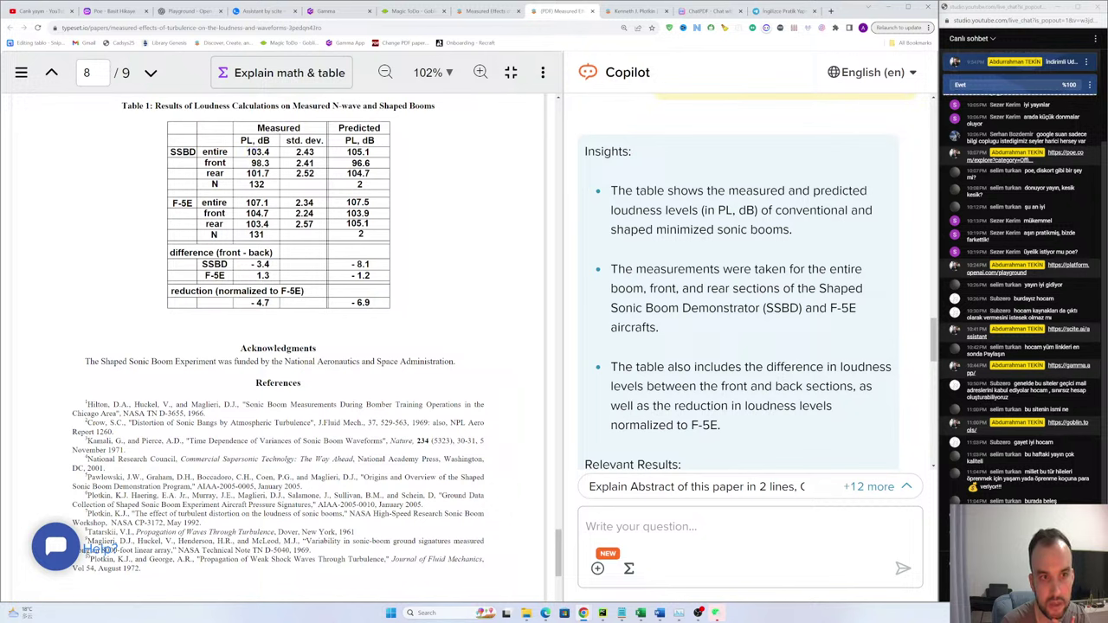
pyautogui.moveTo(371, 152); pyautogui.dragTo(259, 153)
pyautogui.click(320, 159)
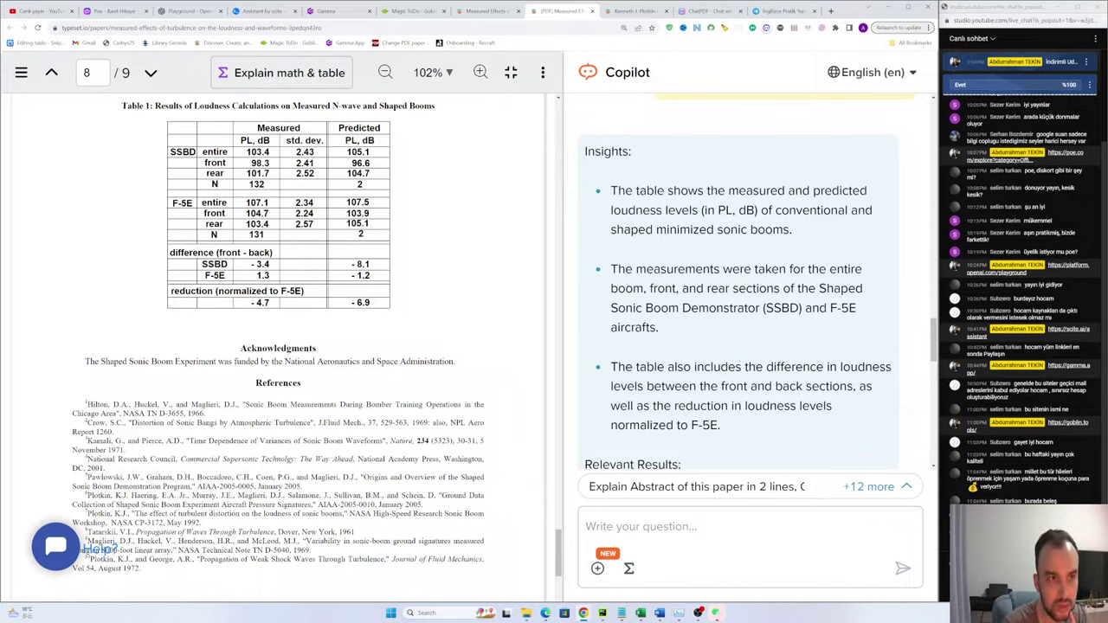
pyautogui.moveTo(370, 153); pyautogui.dragTo(346, 152)
pyautogui.click(253, 163)
pyautogui.moveTo(252, 163); pyautogui.dragTo(258, 163)
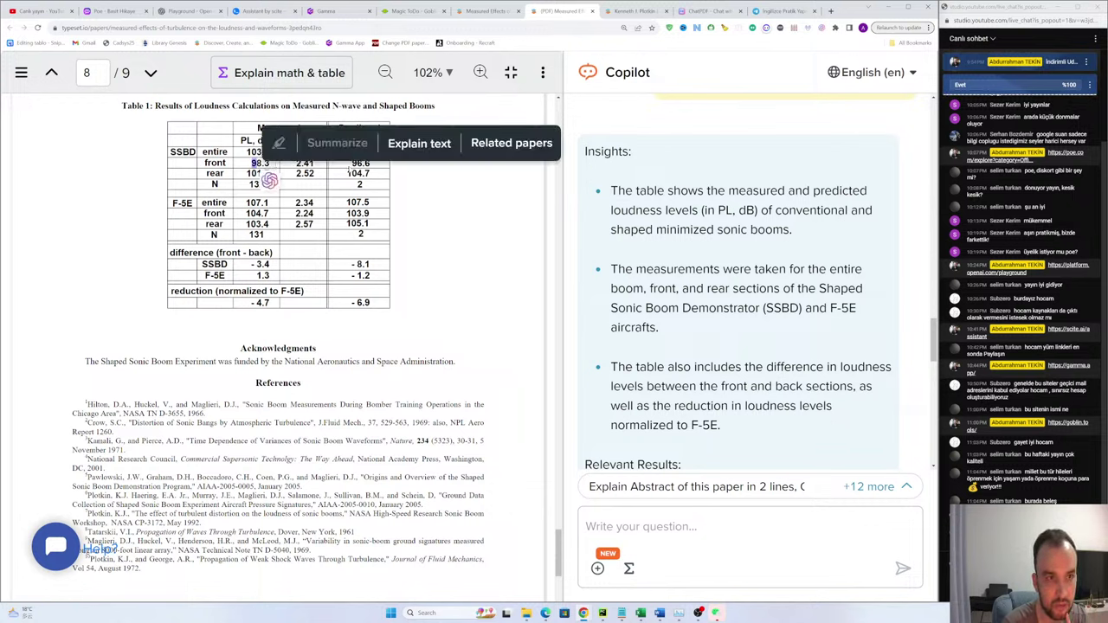
pyautogui.moveTo(356, 163); pyautogui.dragTo(370, 163)
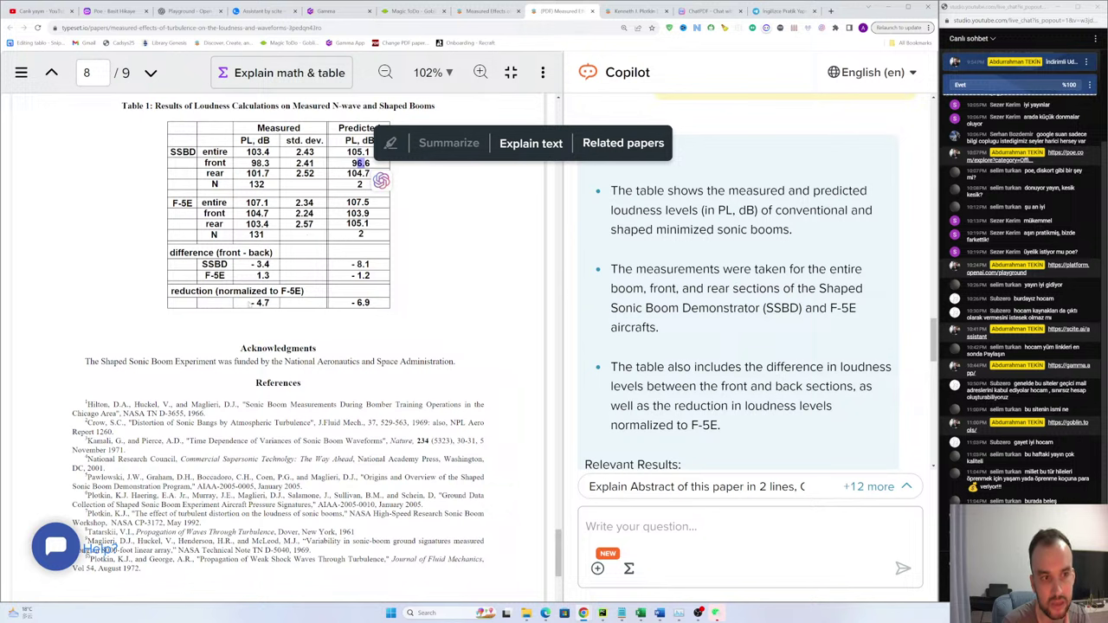
# Step: Read Copilot's insight on the measured boom sections, marking the SSBD abbreviation and checking it against Table 1
pyautogui.scroll(-1, 692, 253)
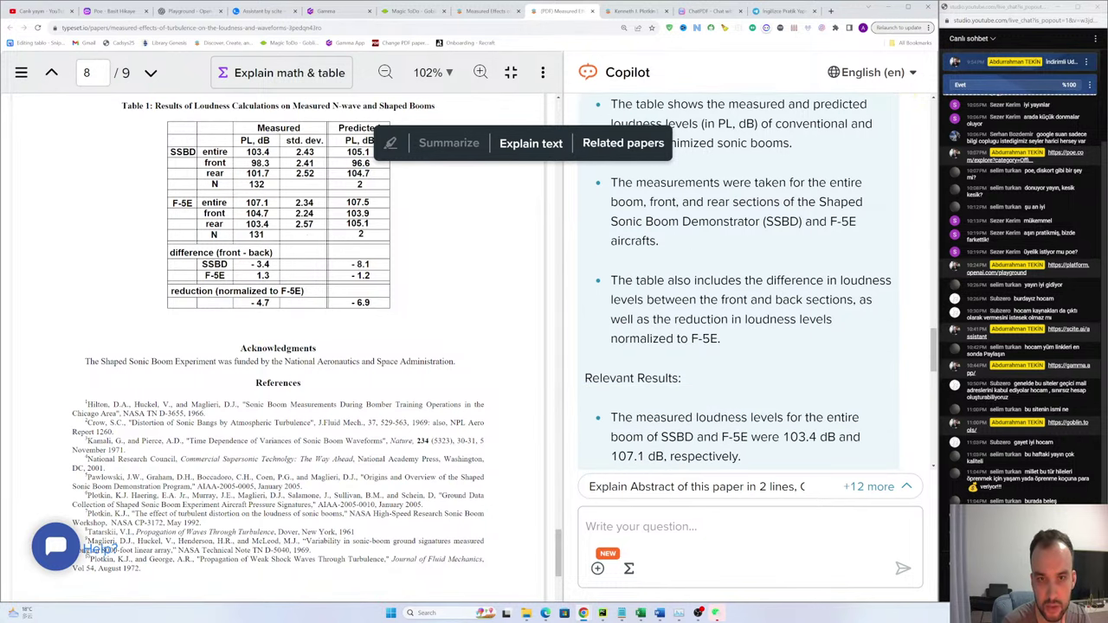
pyautogui.moveTo(644, 202); pyautogui.dragTo(670, 247)
pyautogui.click(773, 221)
pyautogui.moveTo(773, 221)
pyautogui.mouseDown()
pyautogui.moveTo(801, 221)
pyautogui.moveTo(766, 221)
pyautogui.mouseUp()
pyautogui.scroll(5, 286, 337)
pyautogui.scroll(-3, 286, 338)
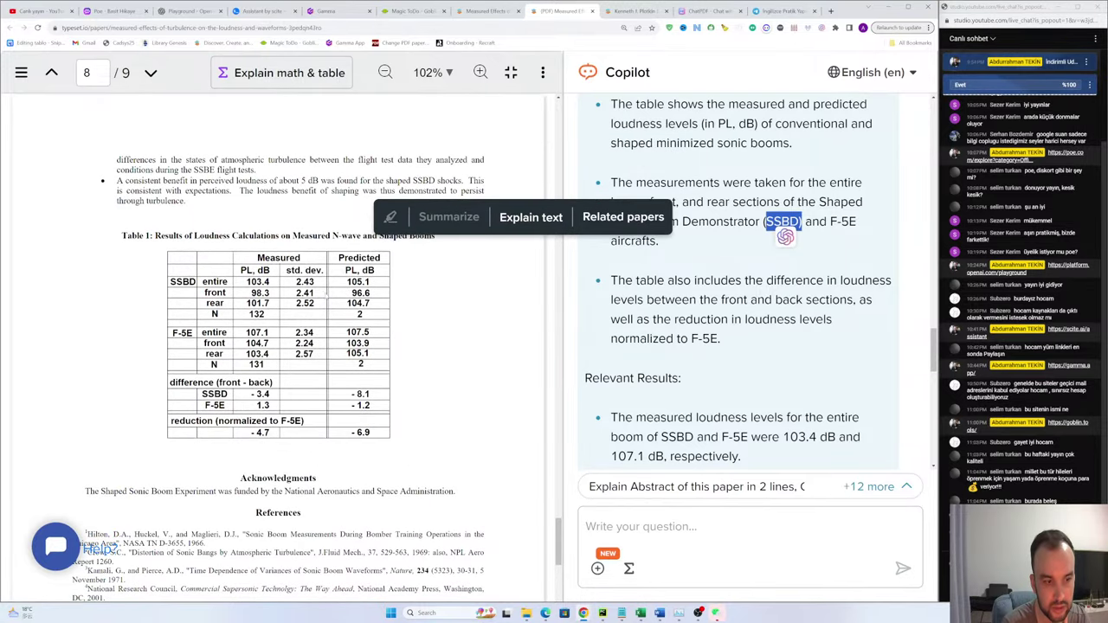
pyautogui.click(774, 255)
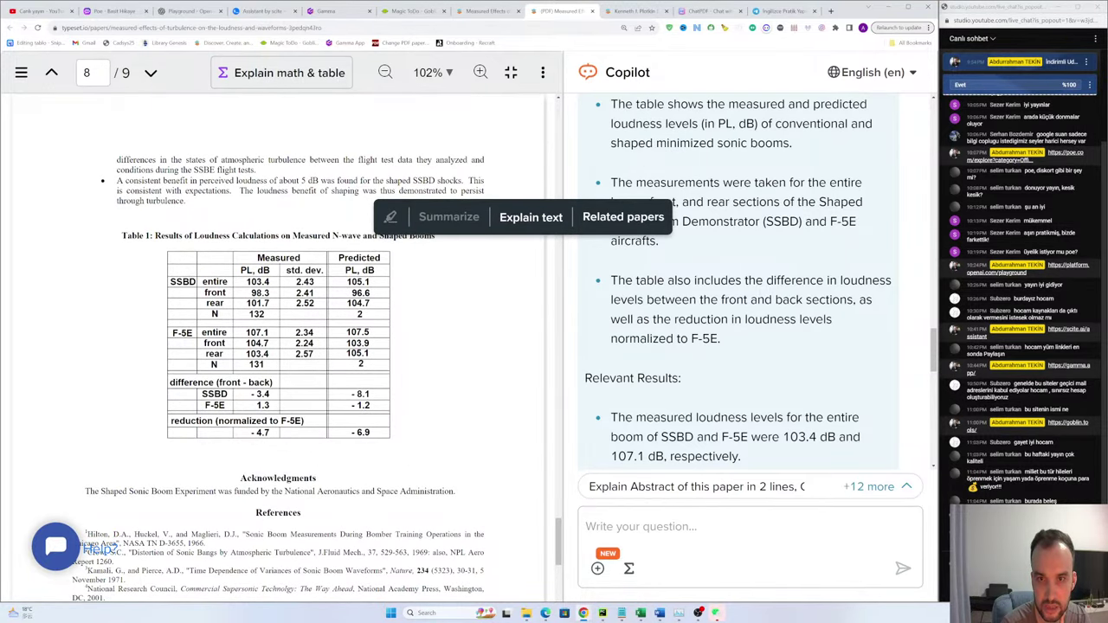
# Step: Mark the Shaped Sonic Boom Demonstrator and F-5E names in Copilot's second insight and read the insight on loudness differences
pyautogui.moveTo(793, 202); pyautogui.dragTo(874, 209)
pyautogui.click(782, 277)
pyautogui.scroll(-1, 750, 259)
pyautogui.scroll(1, 750, 260)
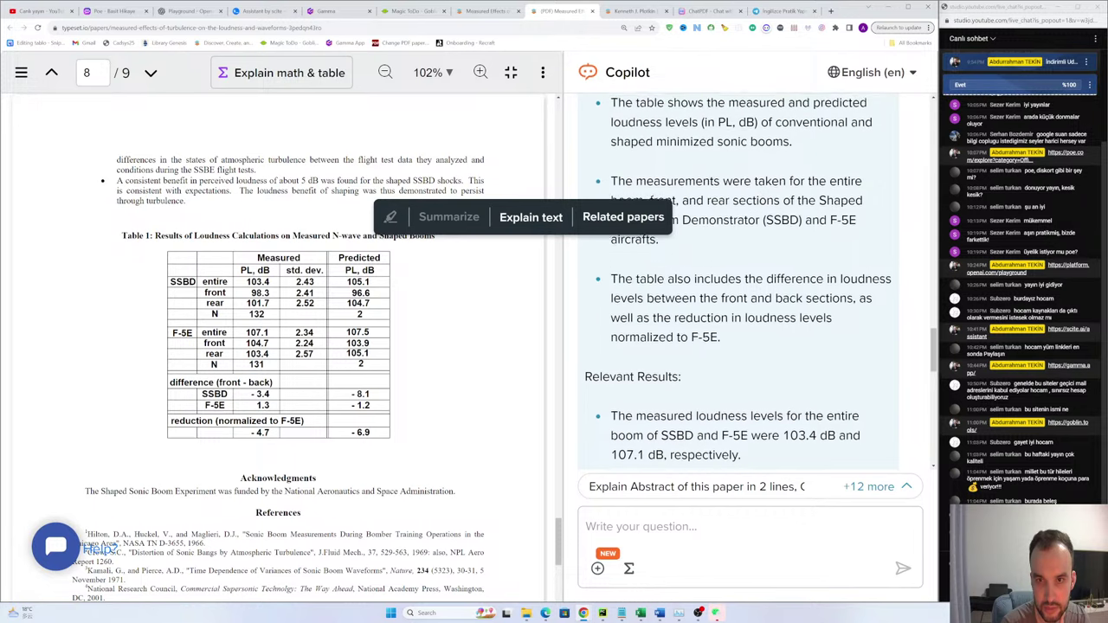
pyautogui.scroll(1, 739, 281)
pyautogui.moveTo(610, 308); pyautogui.dragTo(668, 308)
pyautogui.click(779, 329)
pyautogui.moveTo(804, 308); pyautogui.dragTo(765, 308)
pyautogui.click(733, 328)
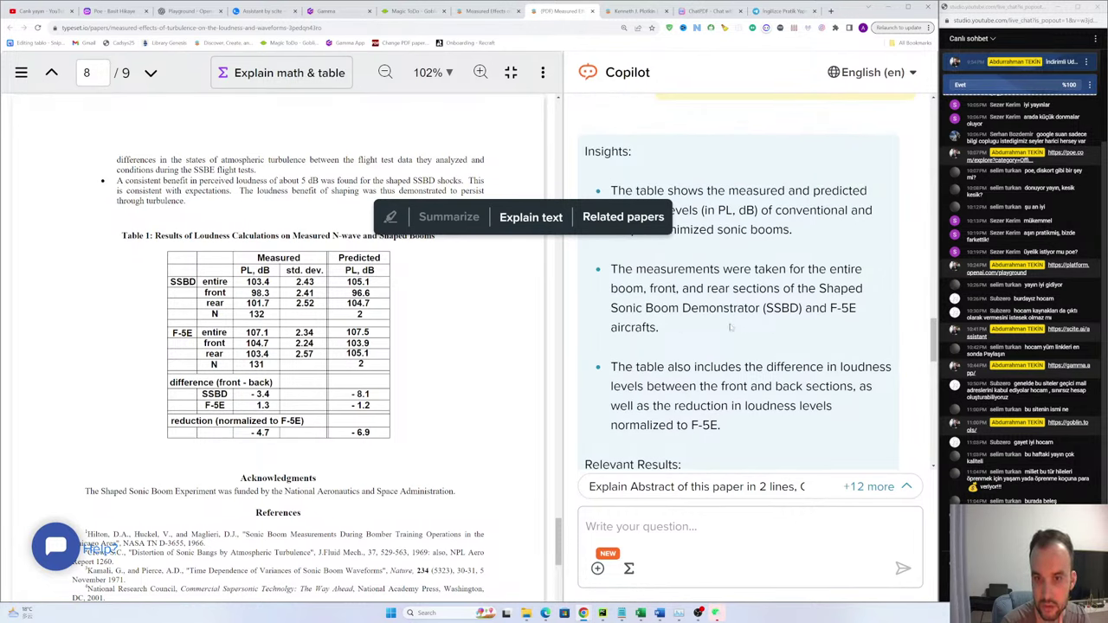
pyautogui.moveTo(857, 308); pyautogui.dragTo(836, 308)
pyautogui.moveTo(736, 367); pyautogui.dragTo(729, 363)
pyautogui.click(731, 367)
pyautogui.scroll(-1, 684, 304)
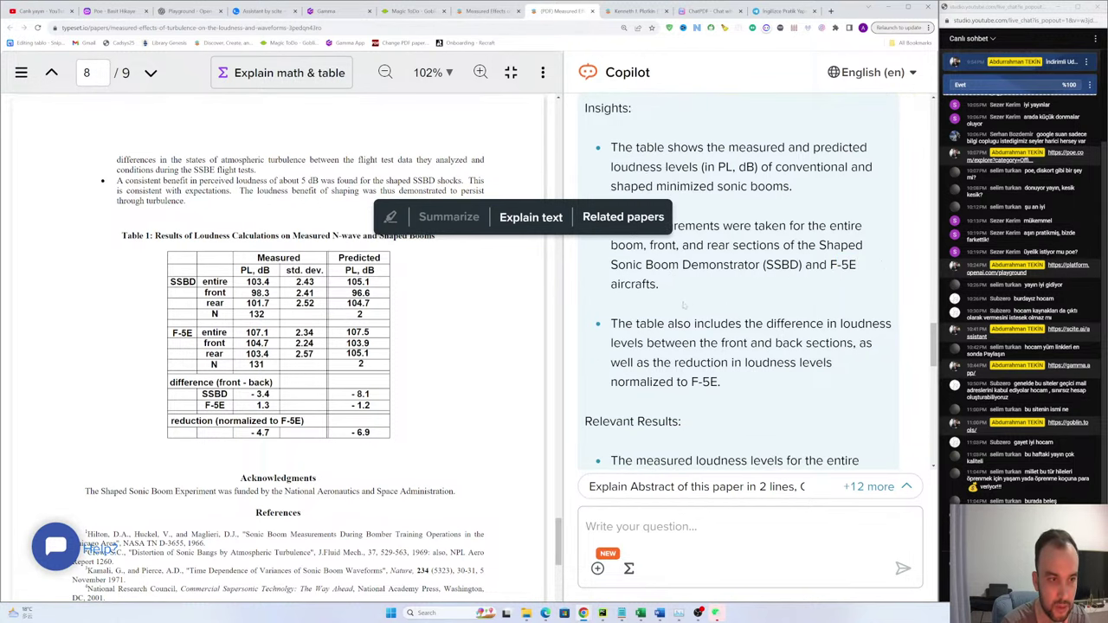
# Step: Read the Relevant Results in Copilot's table explanation, marking the bullets on section loudness levels, front-back differences and normalized reduction
pyautogui.scroll(-4, 766, 297)
pyautogui.scroll(1, 753, 297)
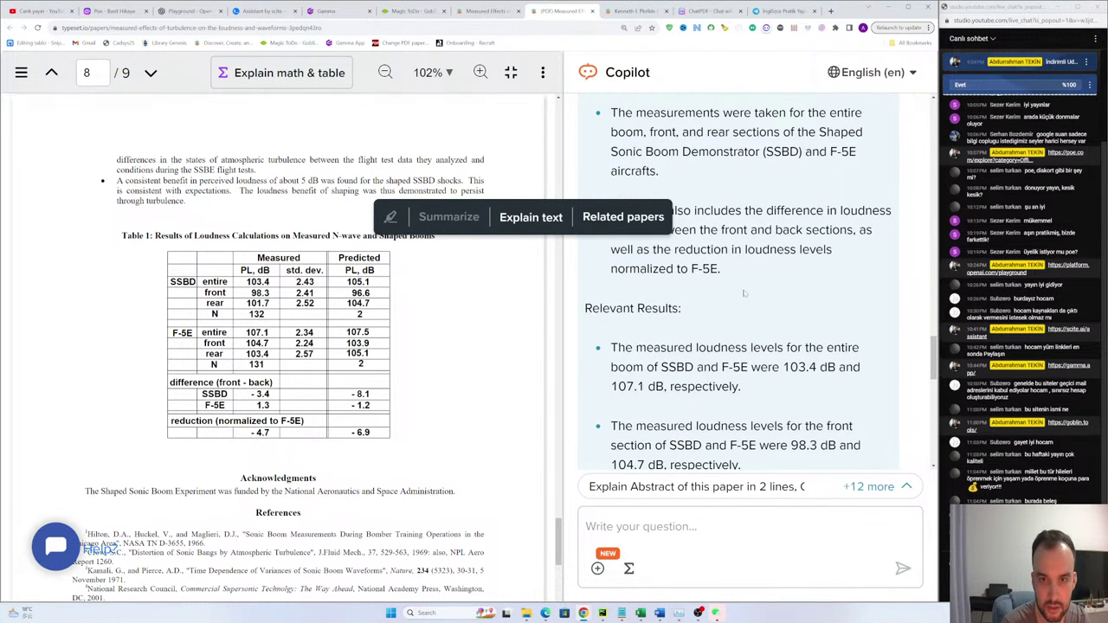
pyautogui.scroll(-2, 737, 296)
pyautogui.scroll(-4, 737, 297)
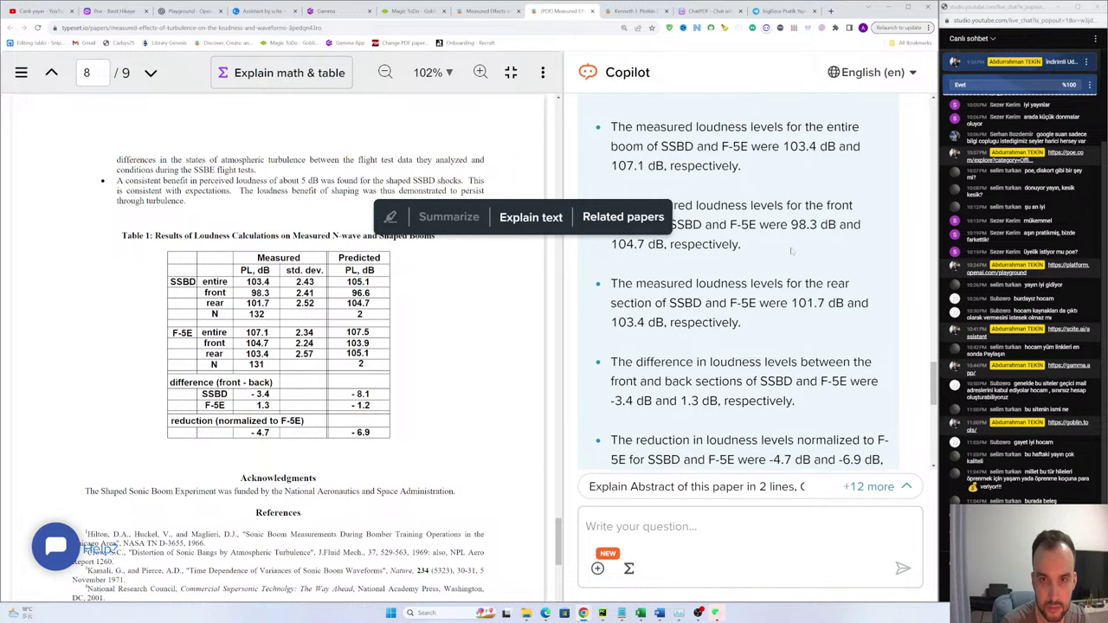
pyautogui.scroll(5, 779, 232)
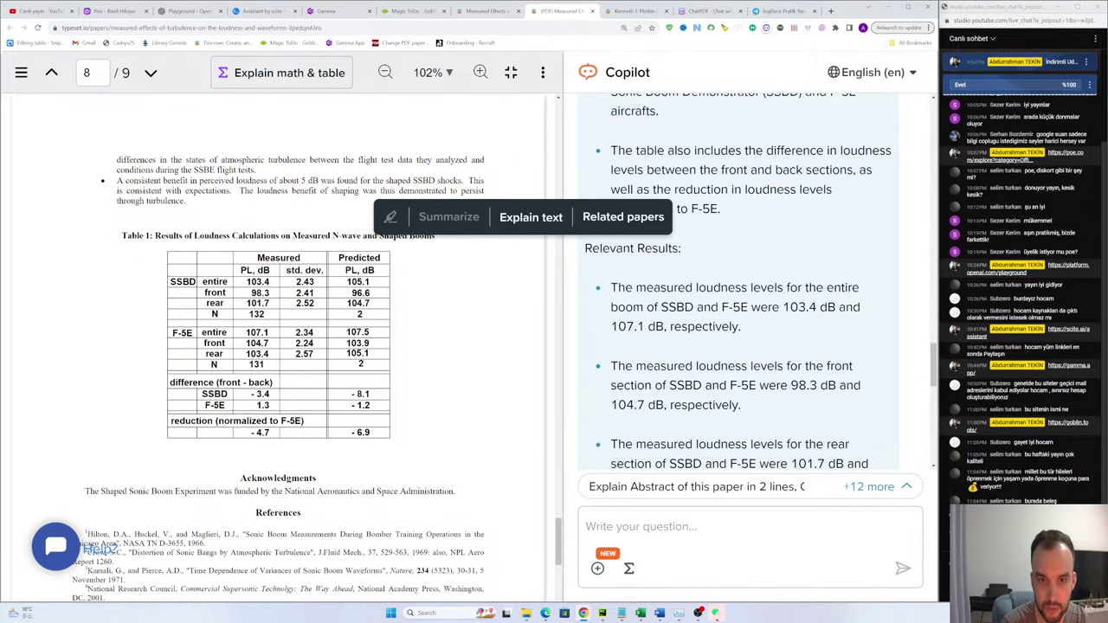
pyautogui.moveTo(611, 287); pyautogui.dragTo(742, 328)
pyautogui.scroll(-2, 745, 333)
pyautogui.moveTo(625, 270); pyautogui.dragTo(688, 310)
pyautogui.scroll(-1, 693, 316)
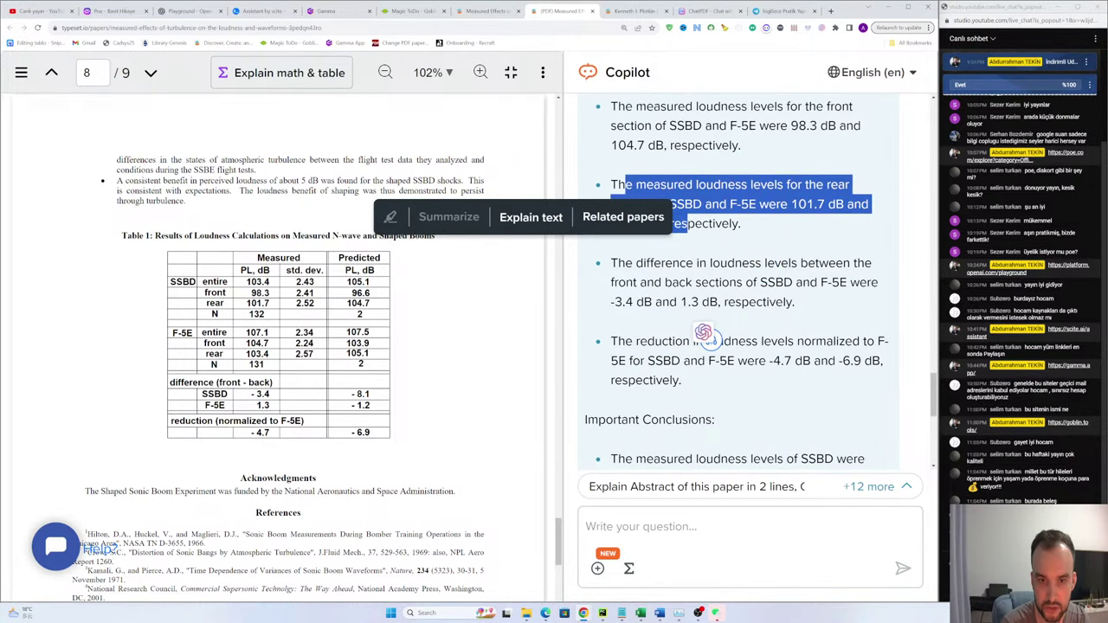
pyautogui.moveTo(625, 263); pyautogui.dragTo(711, 302)
pyautogui.click(841, 333)
pyautogui.moveTo(792, 302); pyautogui.dragTo(731, 302)
pyautogui.click(611, 262)
pyautogui.scroll(-2, 727, 294)
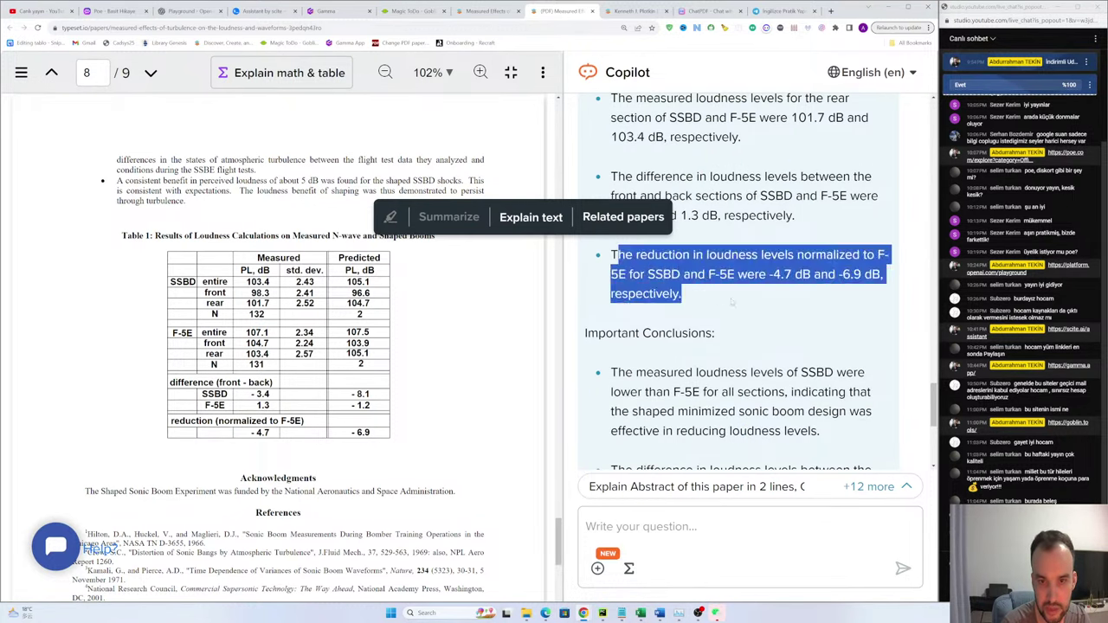
# Step: Review the Important Conclusions in Copilot's table explanation, marking the bullets that compare SSBD with F-5E
pyautogui.scroll(-2, 749, 317)
pyautogui.click(749, 317)
pyautogui.moveTo(713, 247); pyautogui.dragTo(829, 457)
pyautogui.click(742, 285)
pyautogui.scroll(-1, 742, 277)
pyautogui.scroll(-2, 838, 457)
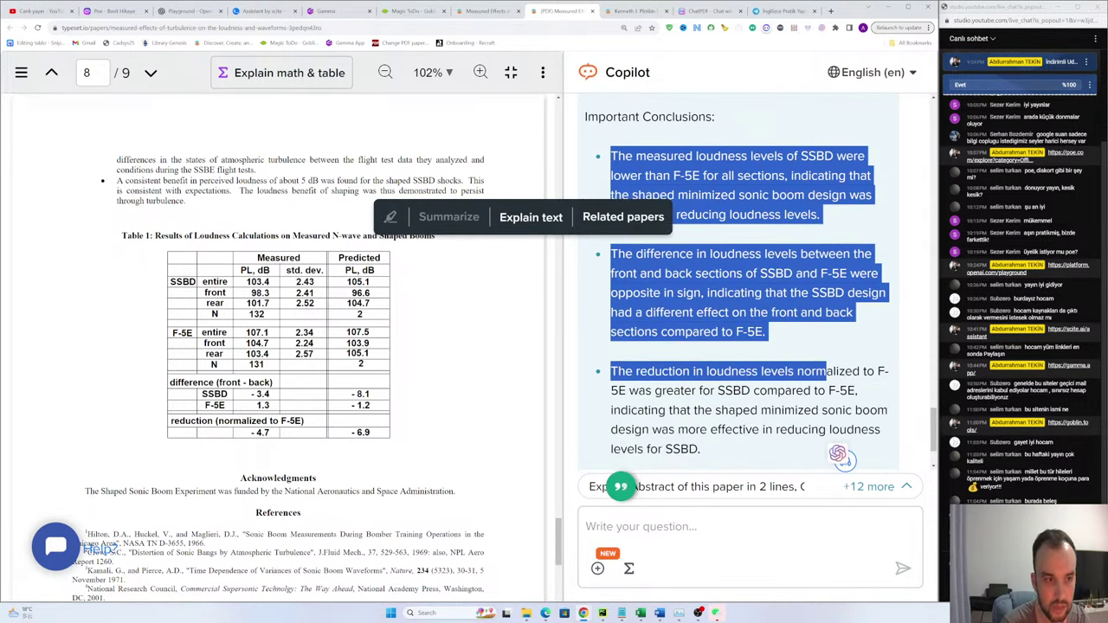
pyautogui.scroll(-2, 838, 457)
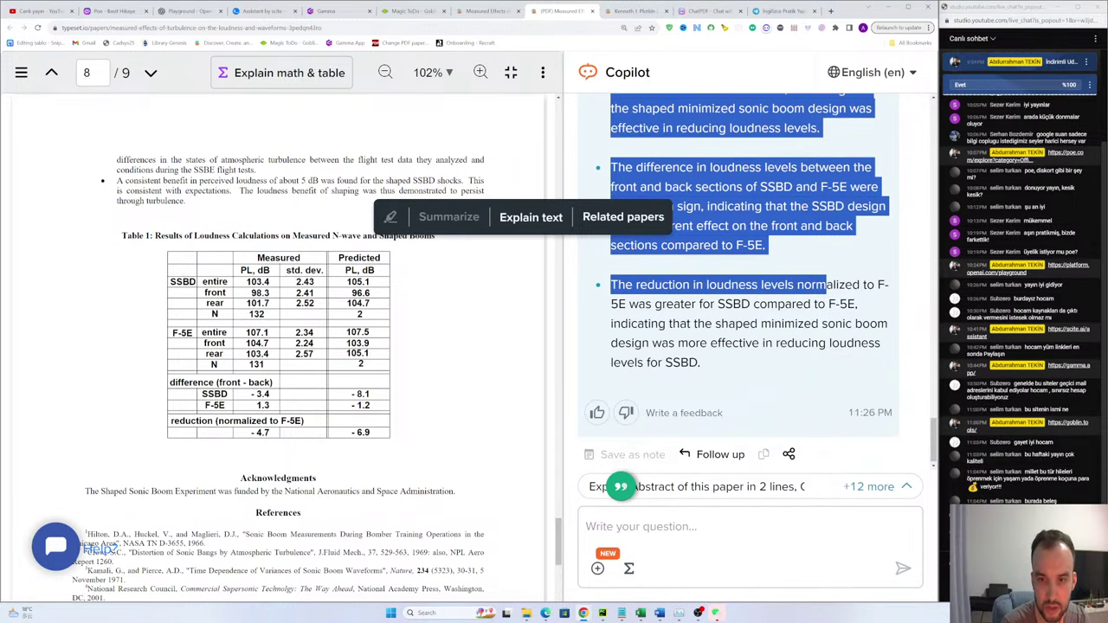
pyautogui.moveTo(794, 343); pyautogui.dragTo(734, 425)
pyautogui.scroll(1, 727, 384)
pyautogui.click(727, 384)
pyautogui.click(630, 328)
pyautogui.click(735, 425)
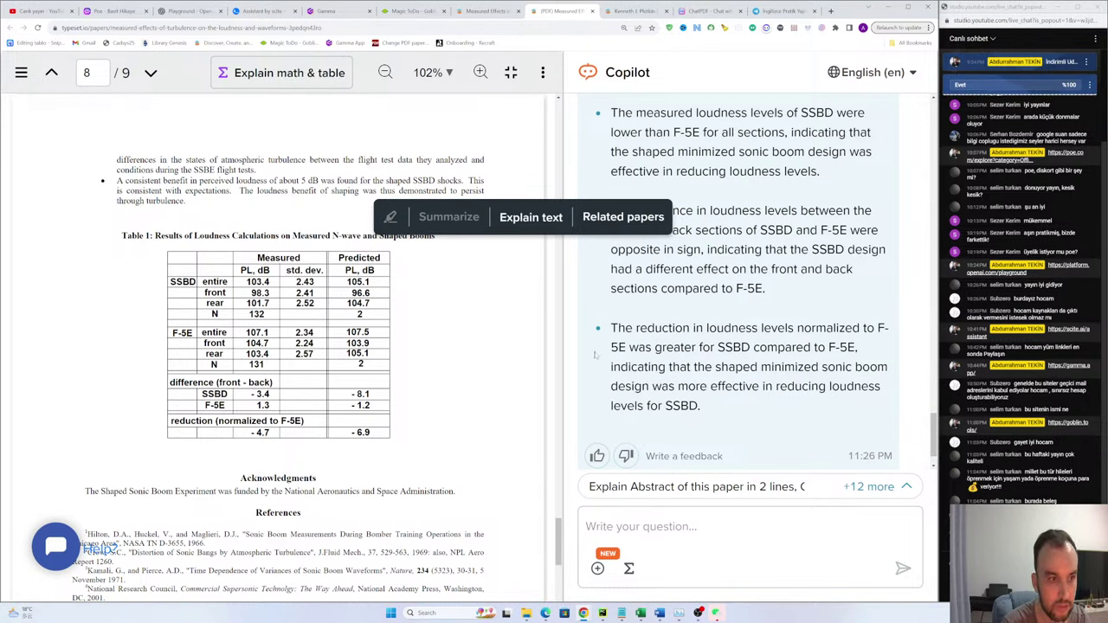
pyautogui.scroll(1, 735, 425)
pyautogui.scroll(-3, 745, 350)
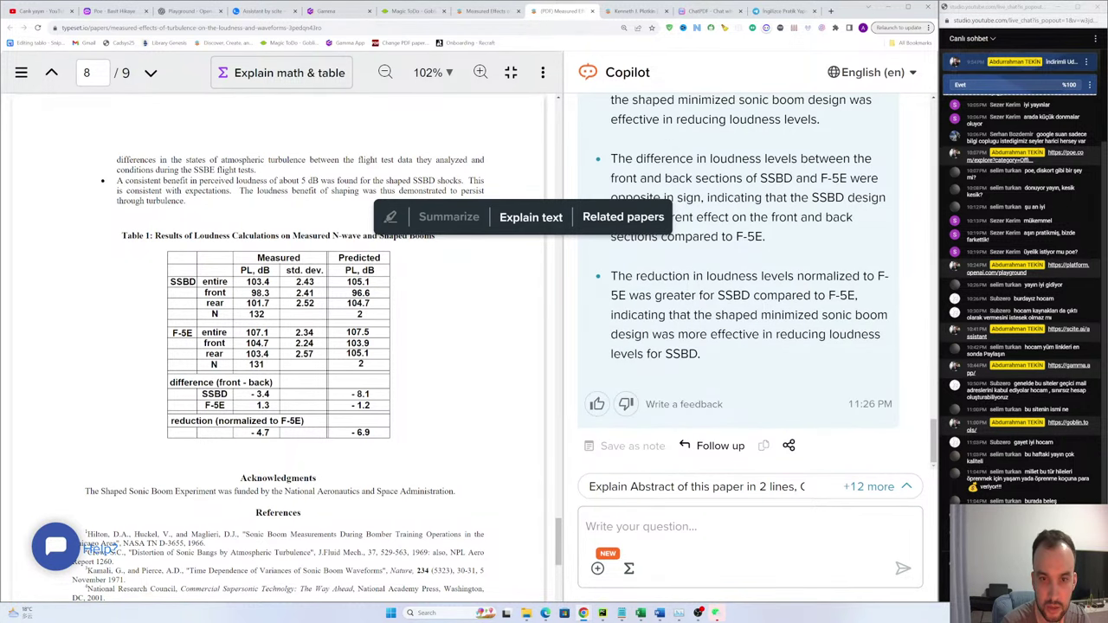
# Step: Look back over the conclusions in Copilot's table explanation and reload the paper's page
pyautogui.scroll(3, 692, 321)
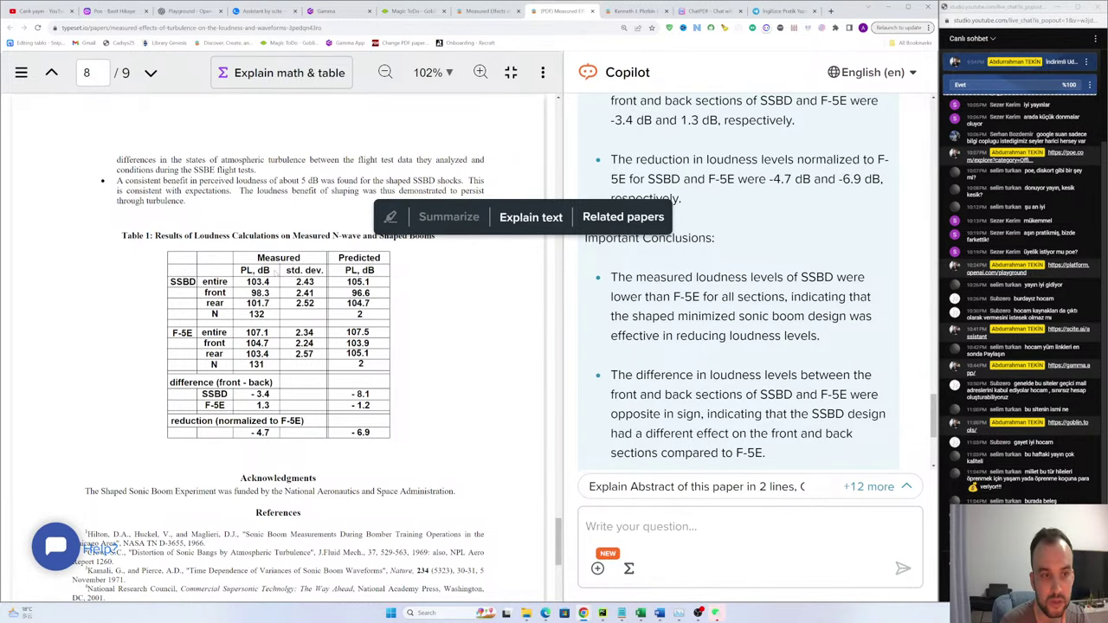
pyautogui.scroll(2, 273, 280)
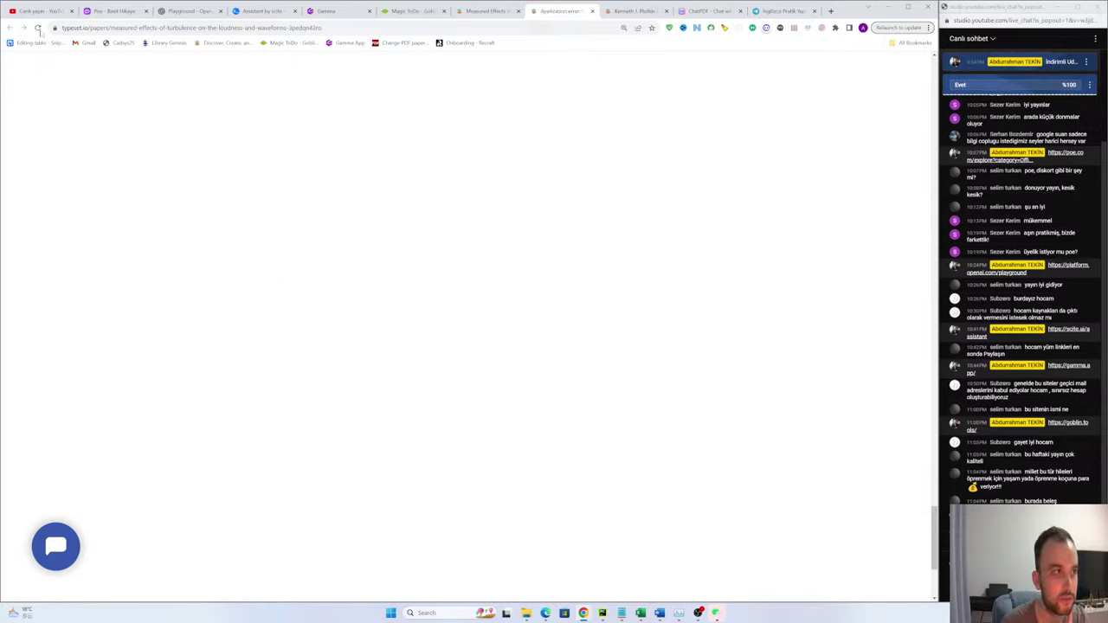
pyautogui.click(37, 27)
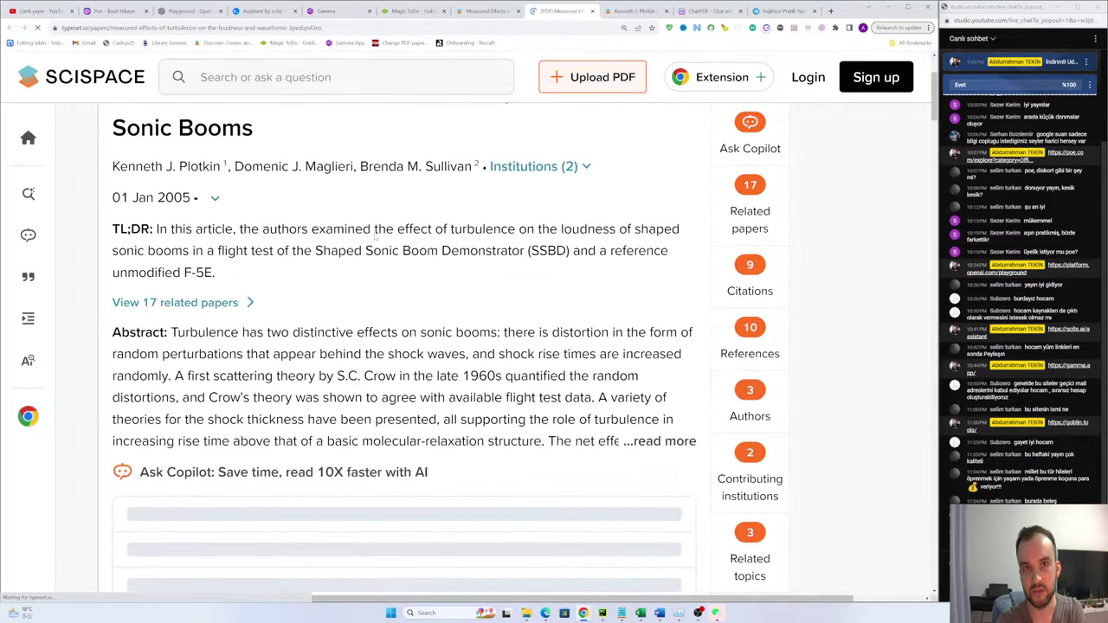
# Step: Find the PDF preview on the reloaded paper page and reopen the paper in the full-screen reader
pyautogui.scroll(-3, 417, 323)
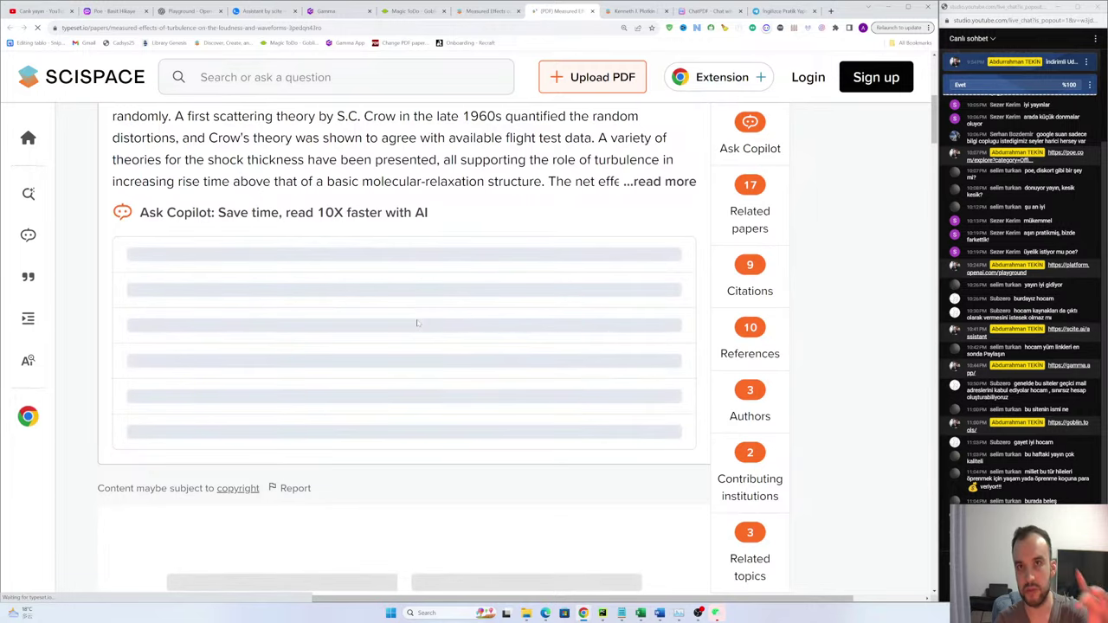
pyautogui.scroll(-5, 424, 329)
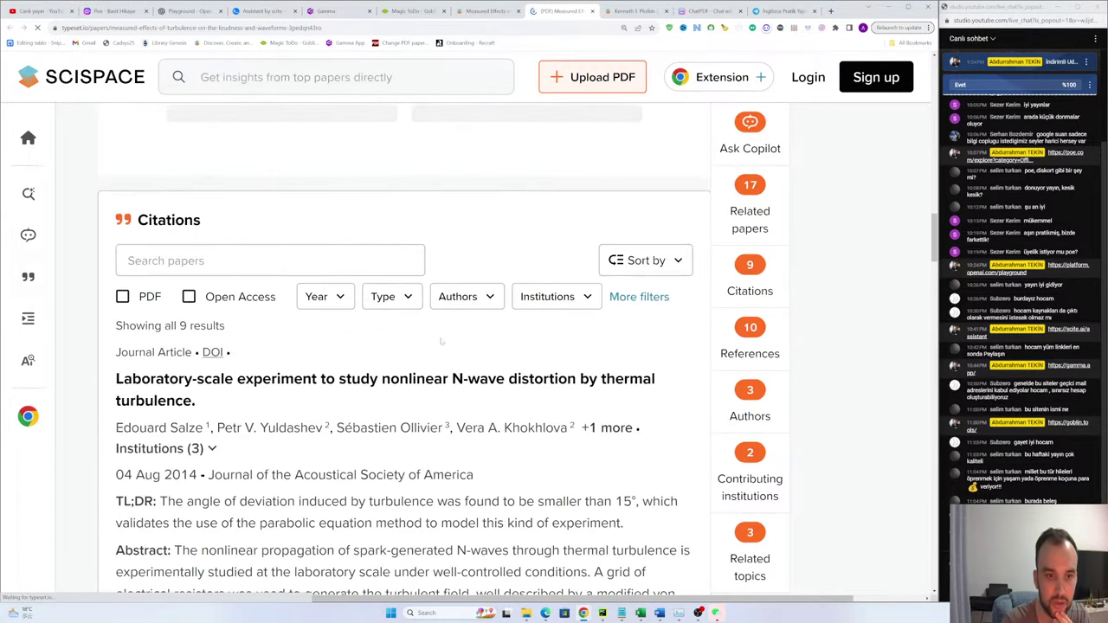
pyautogui.scroll(-10, 438, 341)
pyautogui.scroll(7, 438, 341)
pyautogui.scroll(10, 619, 236)
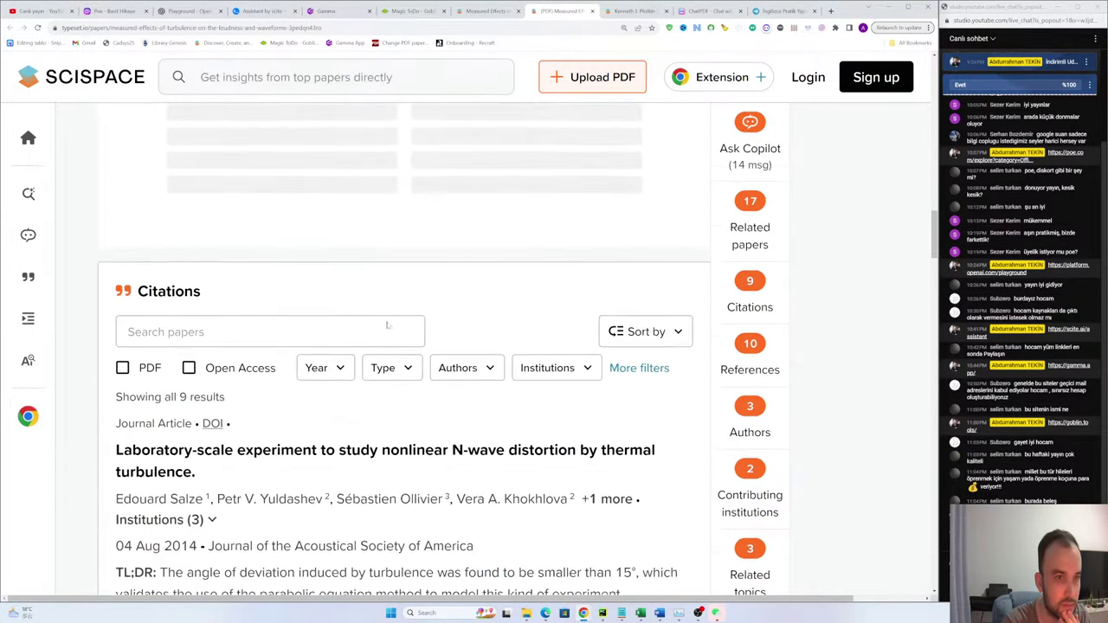
pyautogui.scroll(5, 619, 237)
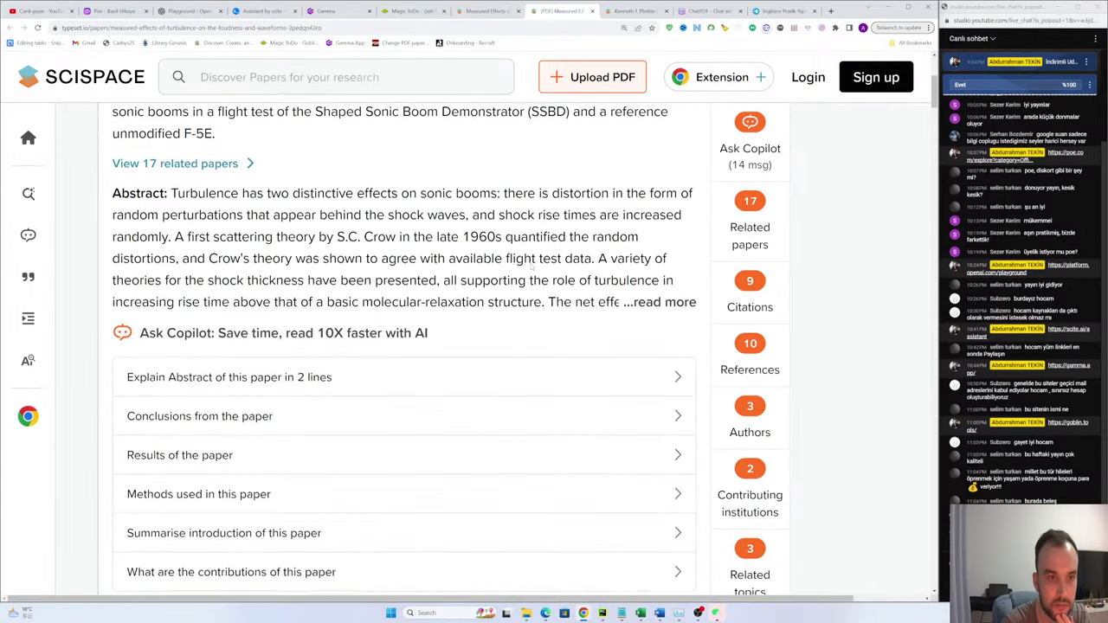
pyautogui.scroll(-6, 619, 237)
pyautogui.scroll(-10, 490, 278)
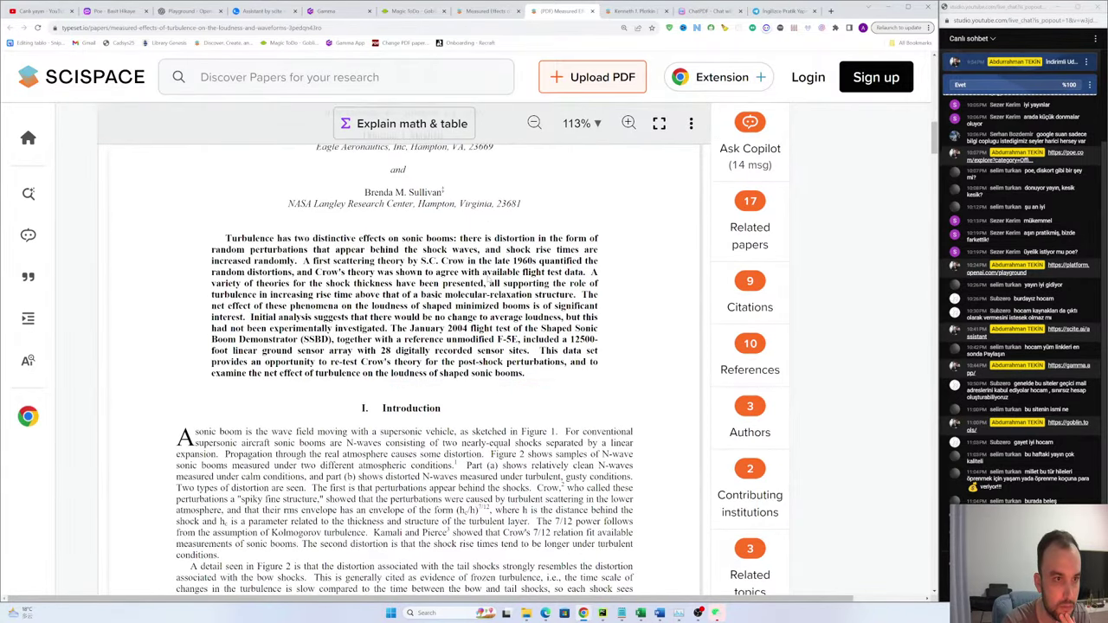
pyautogui.scroll(-20, 449, 301)
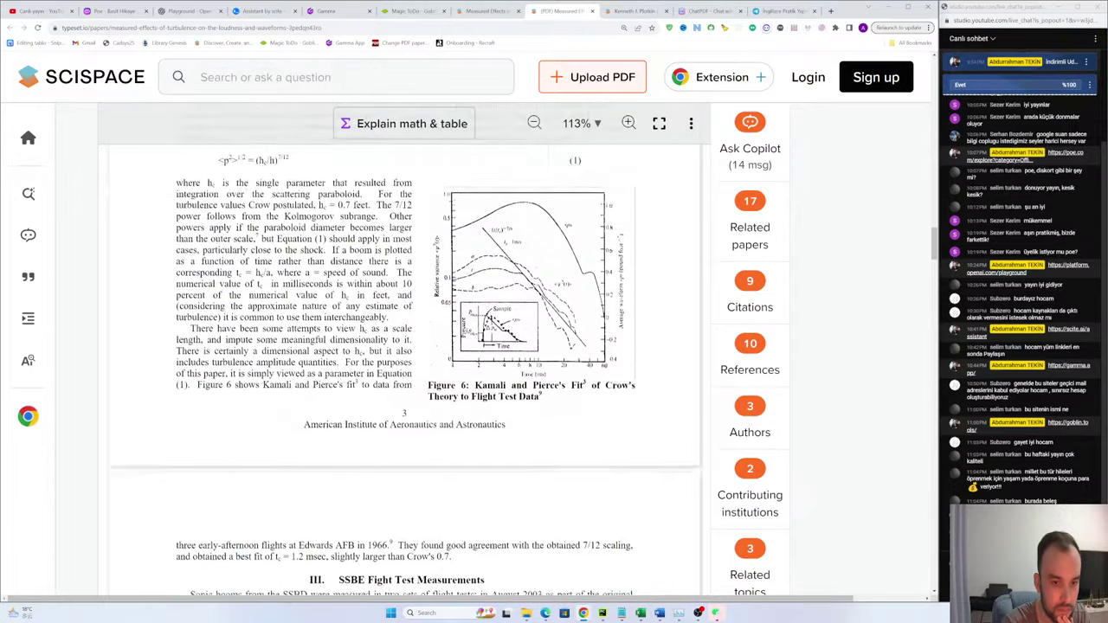
pyautogui.scroll(-3, 449, 301)
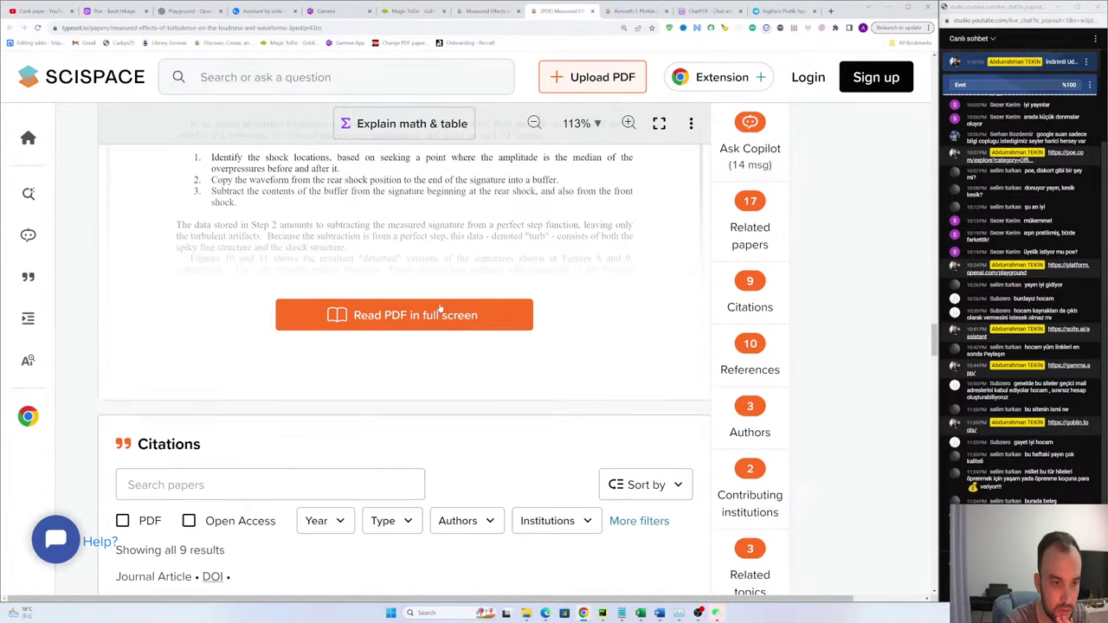
pyautogui.click(441, 315)
# Step: Return to Table 1 on page 8 of the PDF and to the Important Conclusions in Copilot's table explanation
pyautogui.scroll(-2, 705, 322)
pyautogui.scroll(-9, 704, 322)
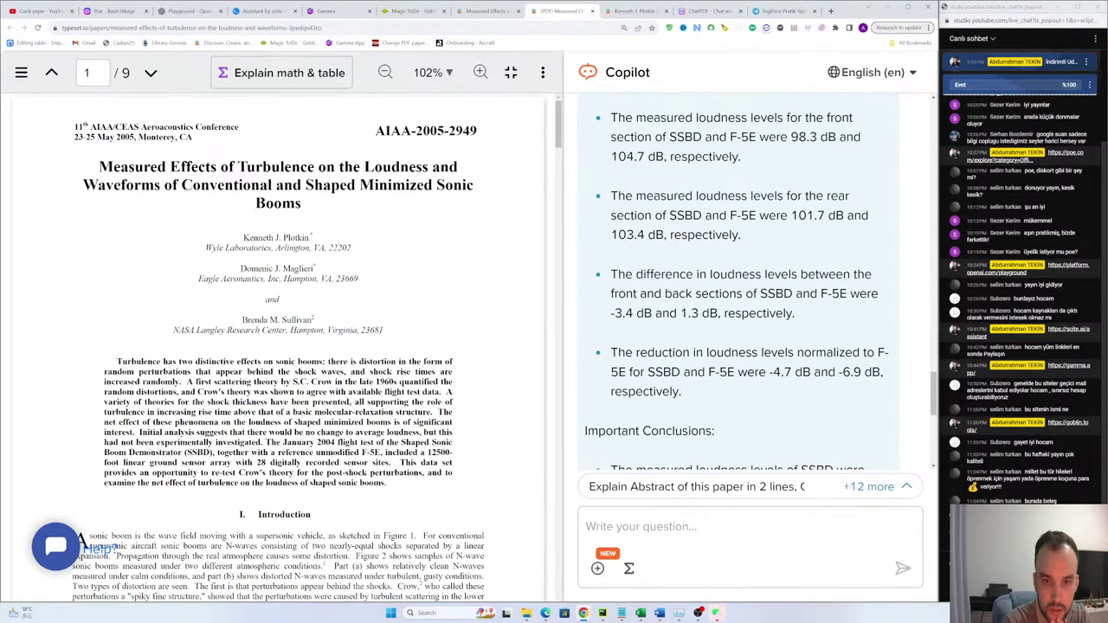
pyautogui.scroll(3, 698, 308)
pyautogui.scroll(1, 699, 308)
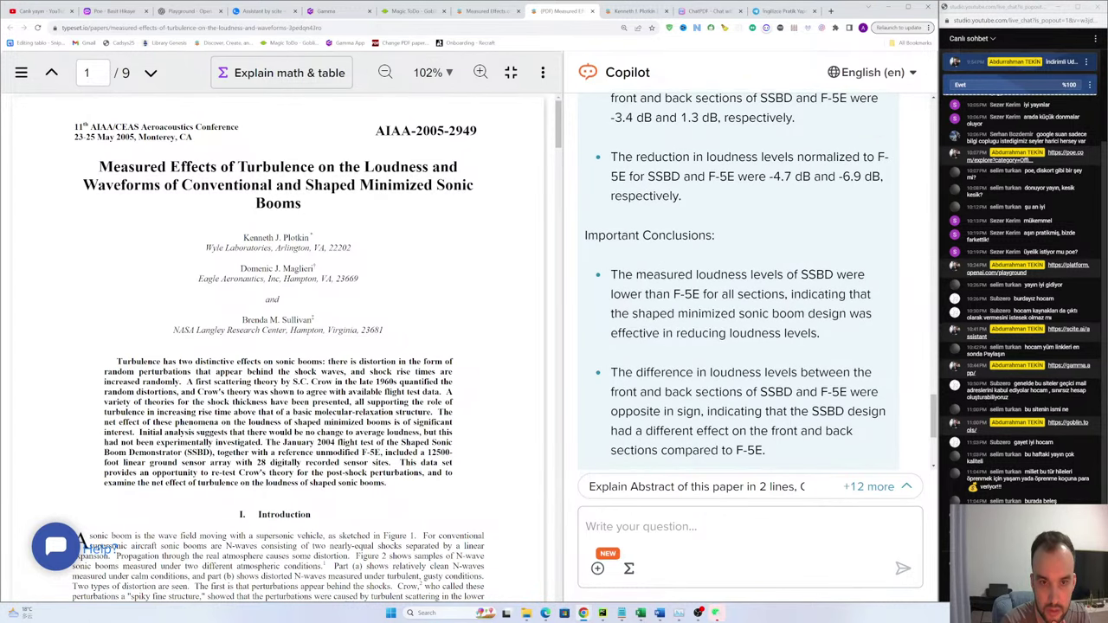
pyautogui.scroll(-1, 744, 286)
pyautogui.scroll(-15, 277, 346)
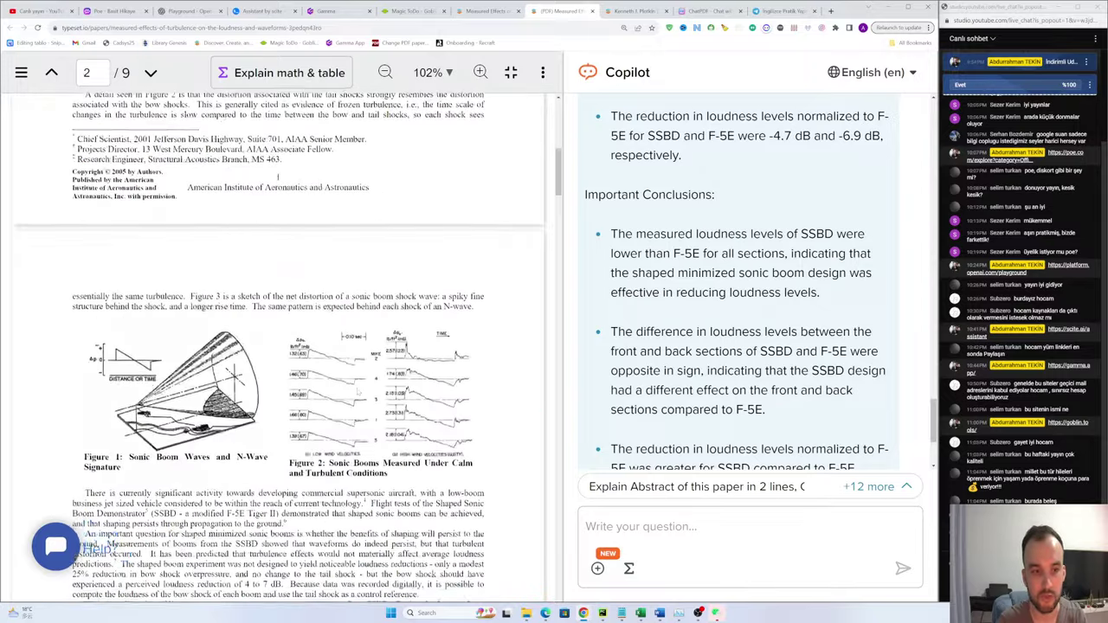
pyautogui.scroll(-15, 345, 386)
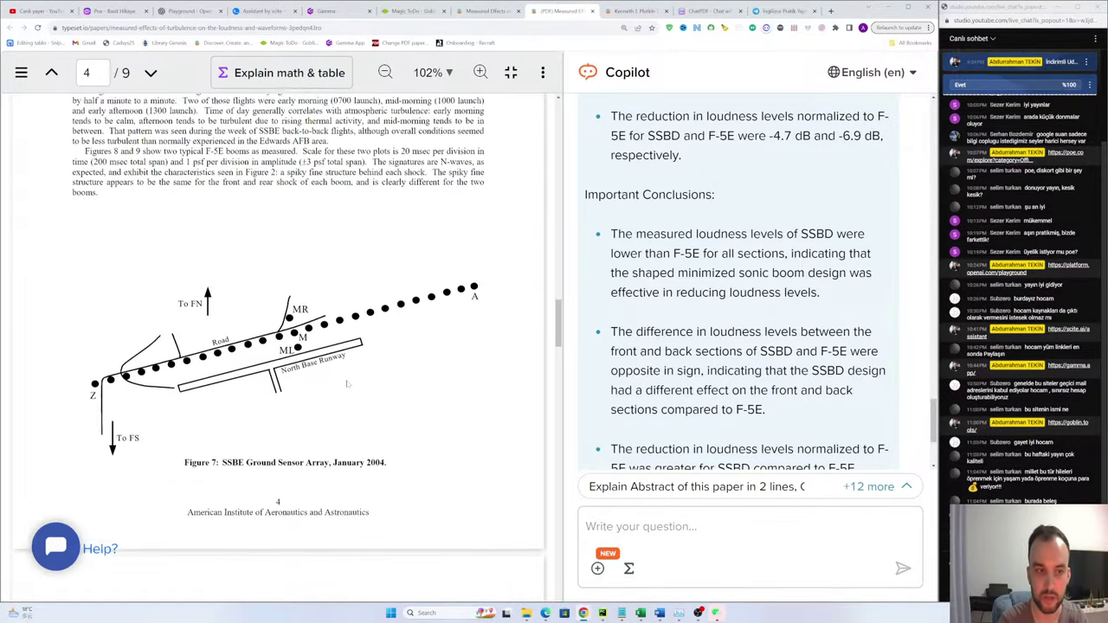
pyautogui.scroll(-15, 344, 386)
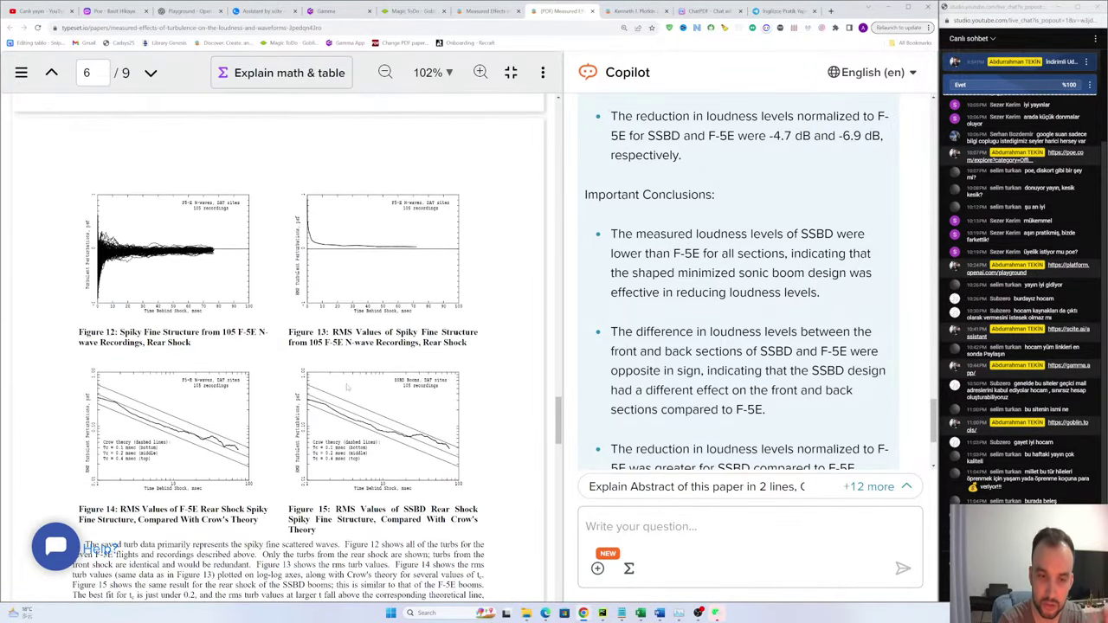
pyautogui.scroll(-10, 352, 374)
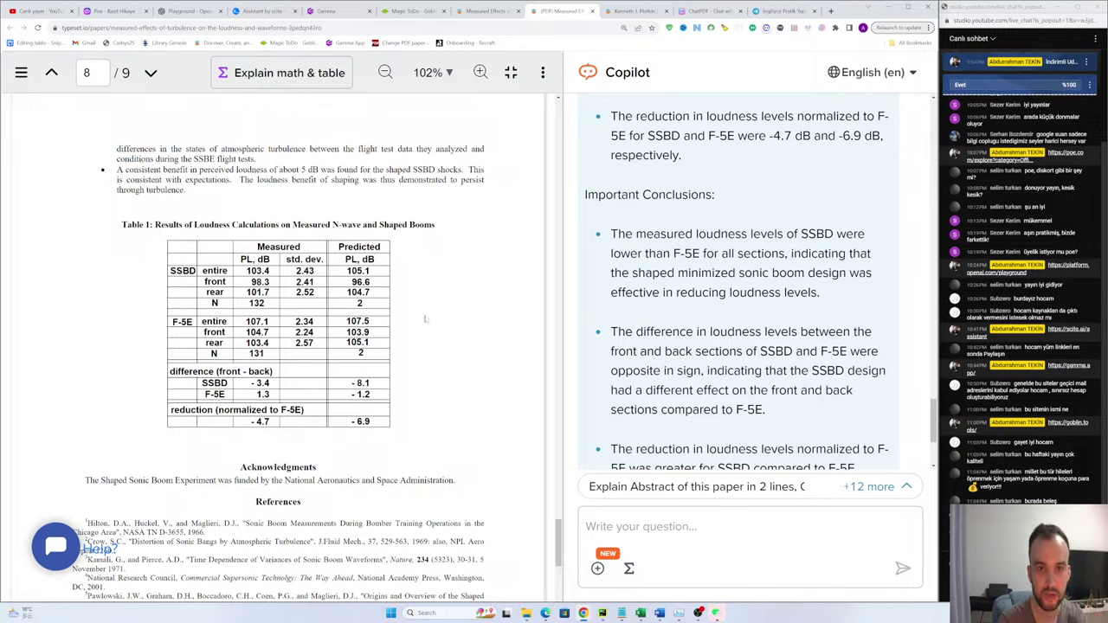
pyautogui.scroll(1, 764, 318)
pyautogui.scroll(-2, 665, 217)
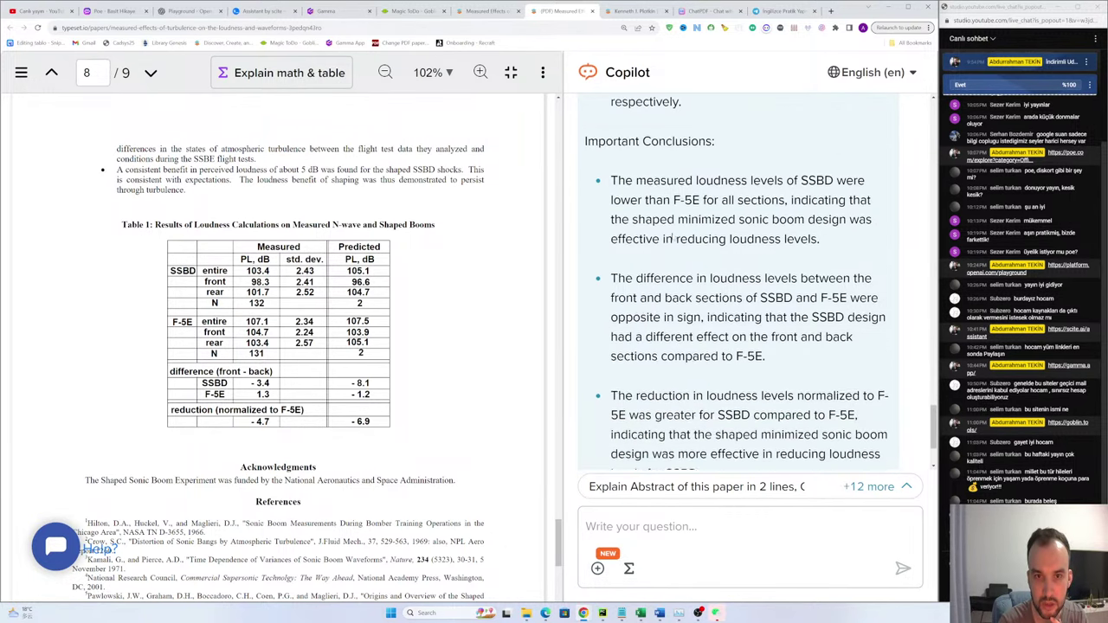
# Step: Mark the conclusions on front-back differences and normalized reduction, and mark from the first conclusion on measured loudness levels
pyautogui.moveTo(618, 147); pyautogui.dragTo(655, 165)
pyautogui.scroll(-1, 827, 421)
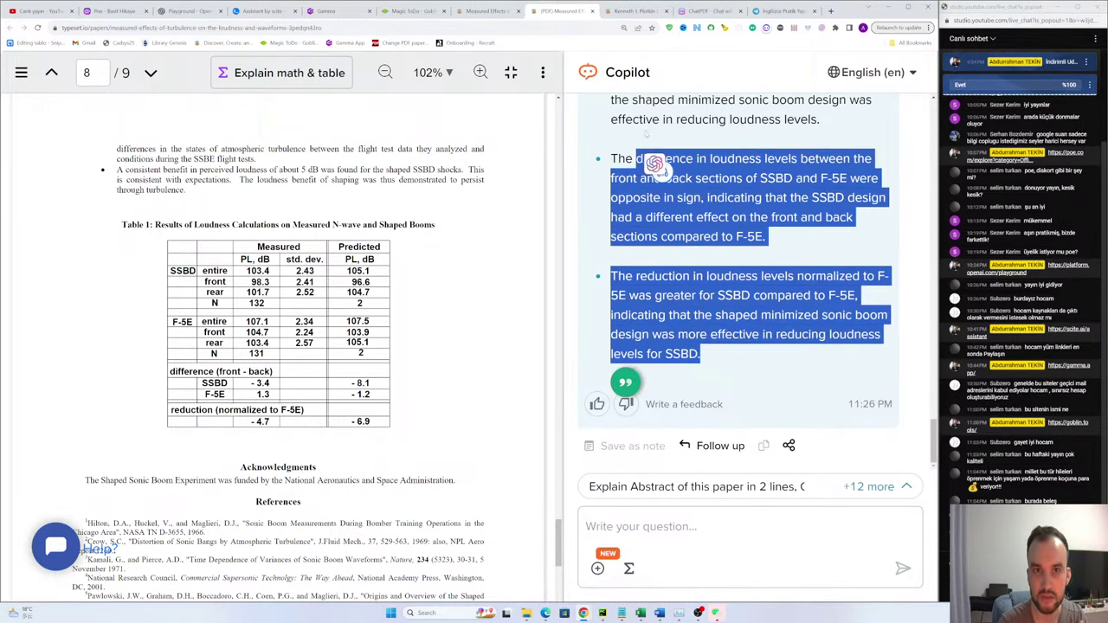
pyautogui.click(655, 165)
pyautogui.scroll(3, 655, 164)
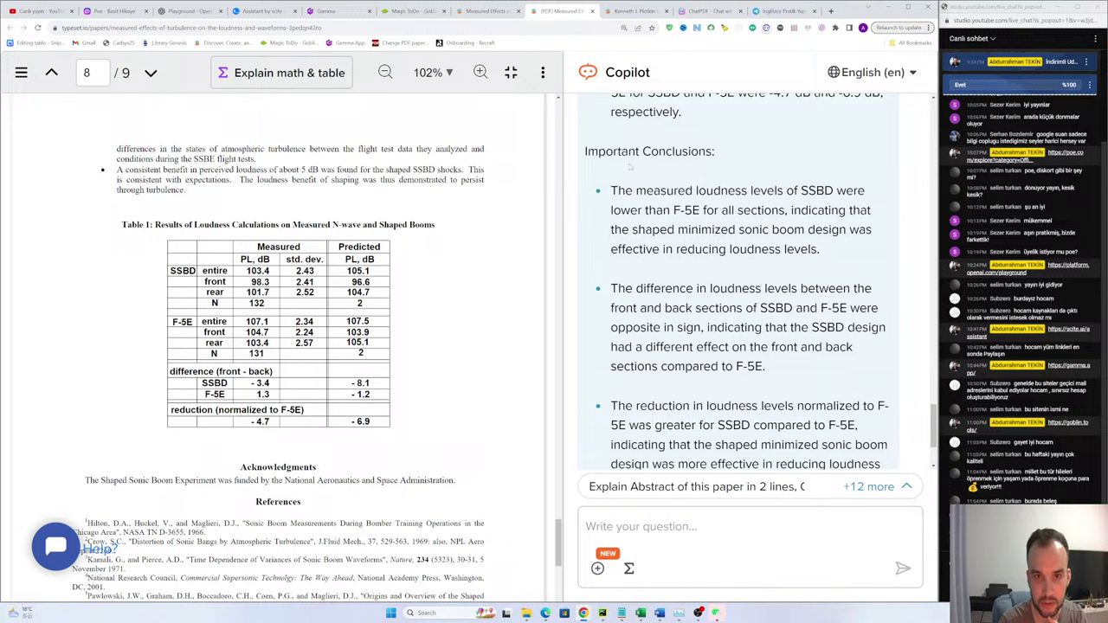
pyautogui.moveTo(611, 191); pyautogui.dragTo(810, 356)
pyautogui.click(781, 256)
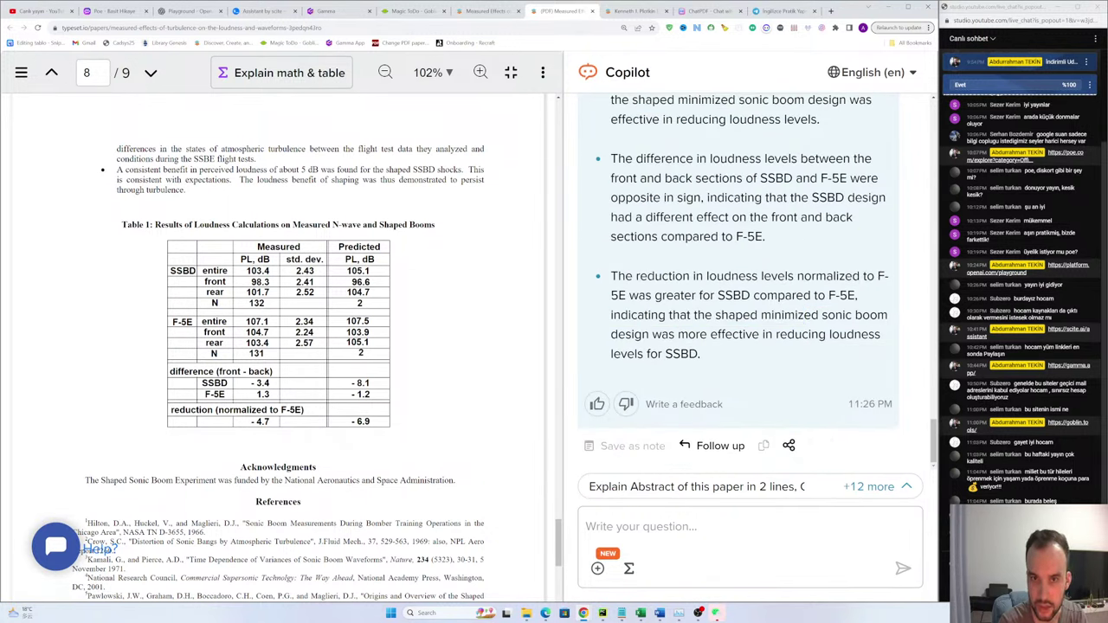
# Step: Mark the conclusion on the loudness difference between front and back sections, and reread the Important Conclusions
pyautogui.moveTo(644, 158); pyautogui.dragTo(768, 179)
pyautogui.click(779, 182)
pyautogui.moveTo(765, 238); pyautogui.dragTo(681, 180)
pyautogui.click(693, 186)
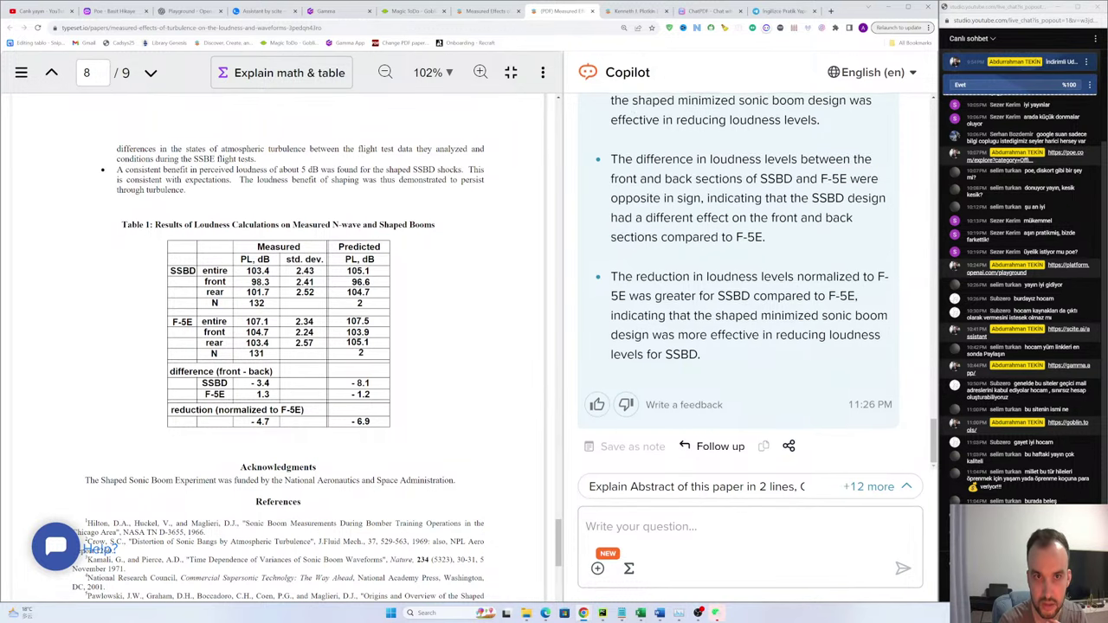
pyautogui.scroll(1, 740, 277)
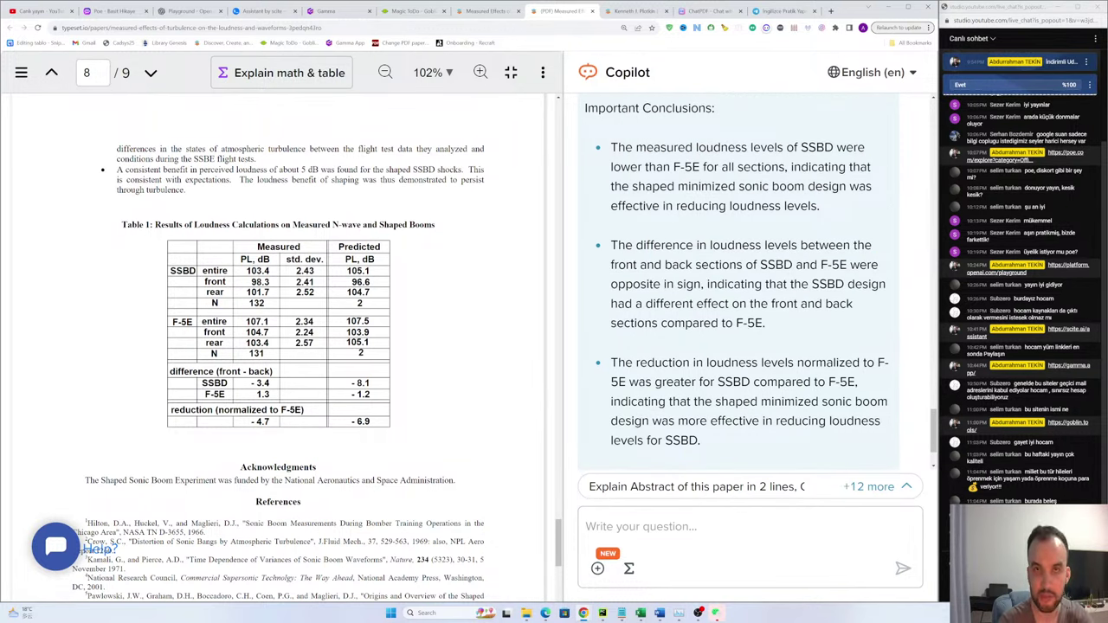
pyautogui.scroll(-1, 770, 296)
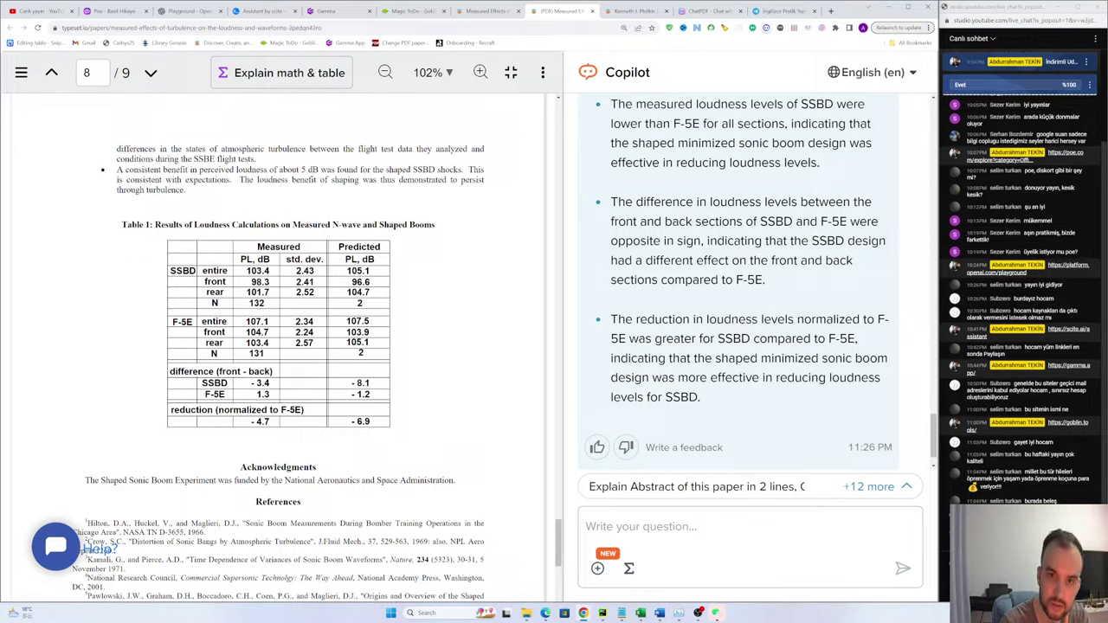
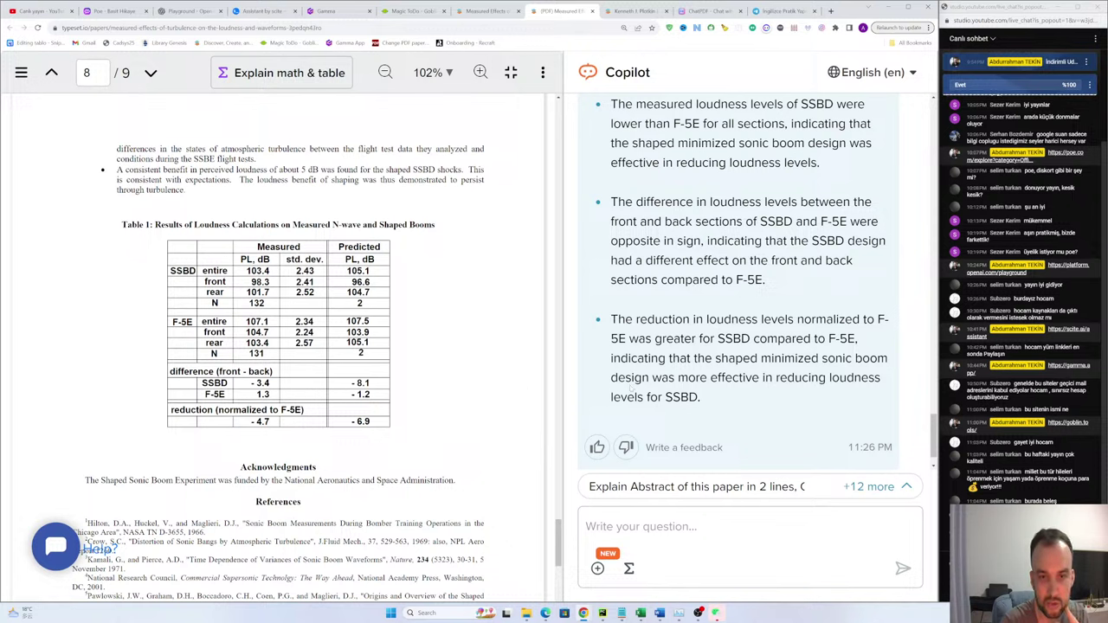
# Step: Mark the Important Conclusions from the last bullet upward, and mark the first bullet comparing SSBD's measured loudness levels with F-5E
pyautogui.moveTo(708, 402); pyautogui.dragTo(646, 145)
pyautogui.scroll(1, 657, 154)
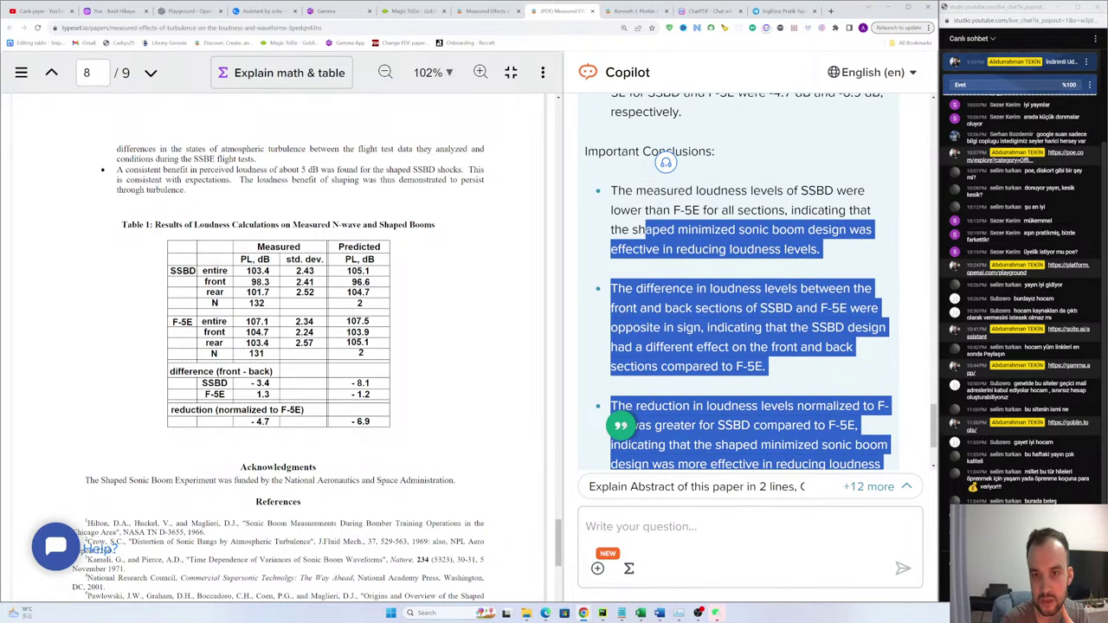
pyautogui.click(666, 161)
pyautogui.moveTo(622, 191); pyautogui.dragTo(795, 289)
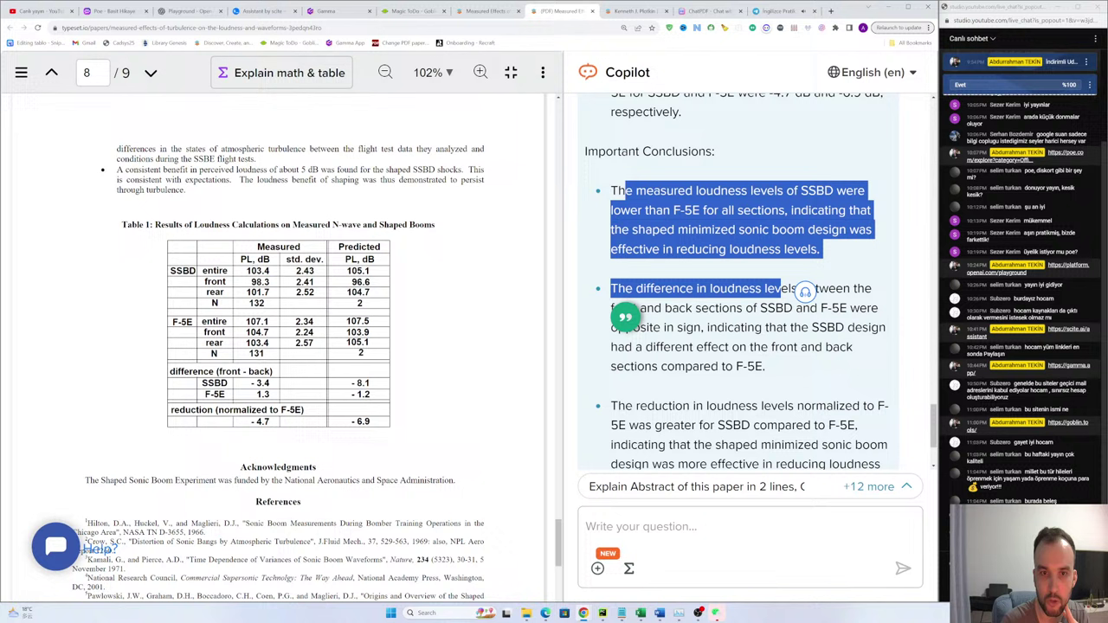
pyautogui.click(635, 178)
pyautogui.moveTo(616, 190); pyautogui.dragTo(690, 198)
pyautogui.click(821, 243)
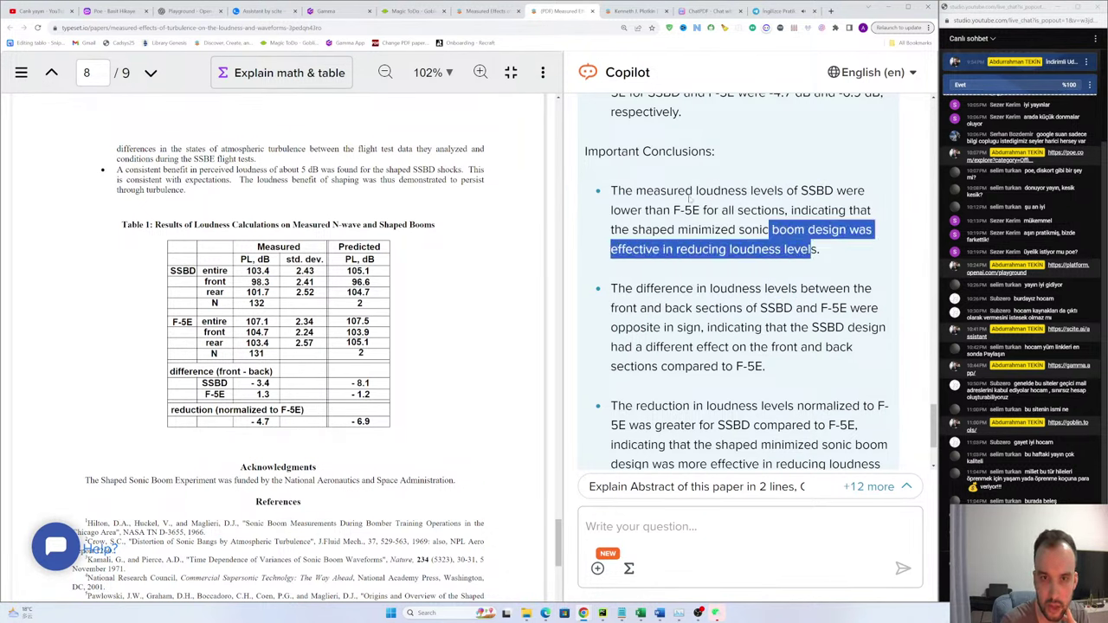
# Step: Reread the end of the first conclusion and mark the second bullet on the front and back sections being opposite in sign
pyautogui.click(776, 256)
pyautogui.moveTo(805, 233); pyautogui.dragTo(798, 282)
pyautogui.click(684, 266)
pyautogui.click(690, 352)
pyautogui.moveTo(650, 288); pyautogui.dragTo(760, 350)
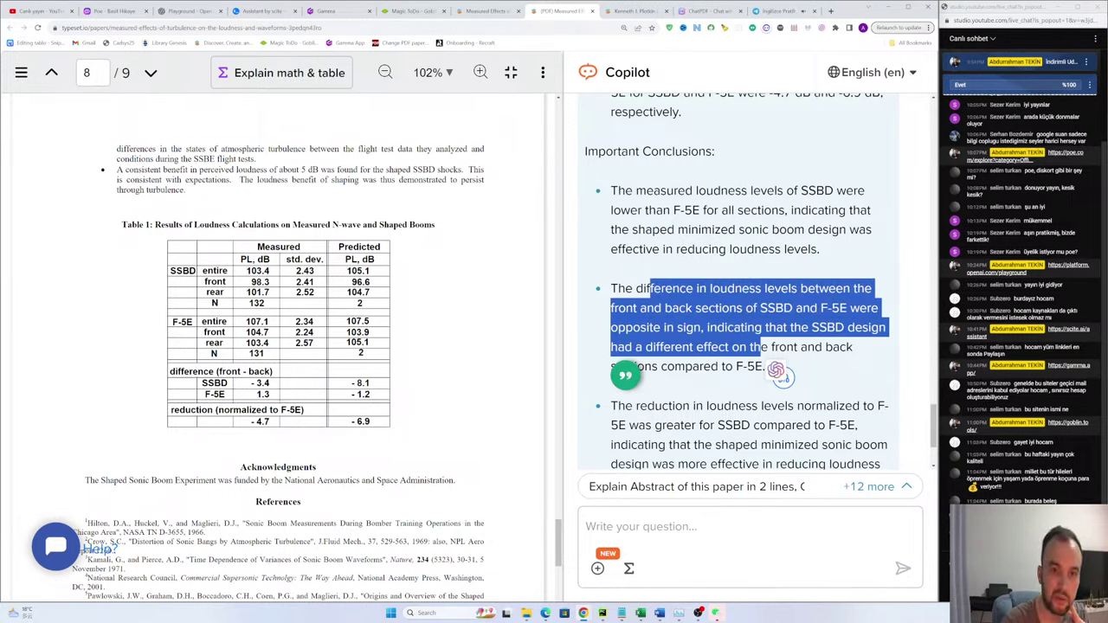
pyautogui.scroll(-1, 640, 290)
pyautogui.scroll(1, 763, 291)
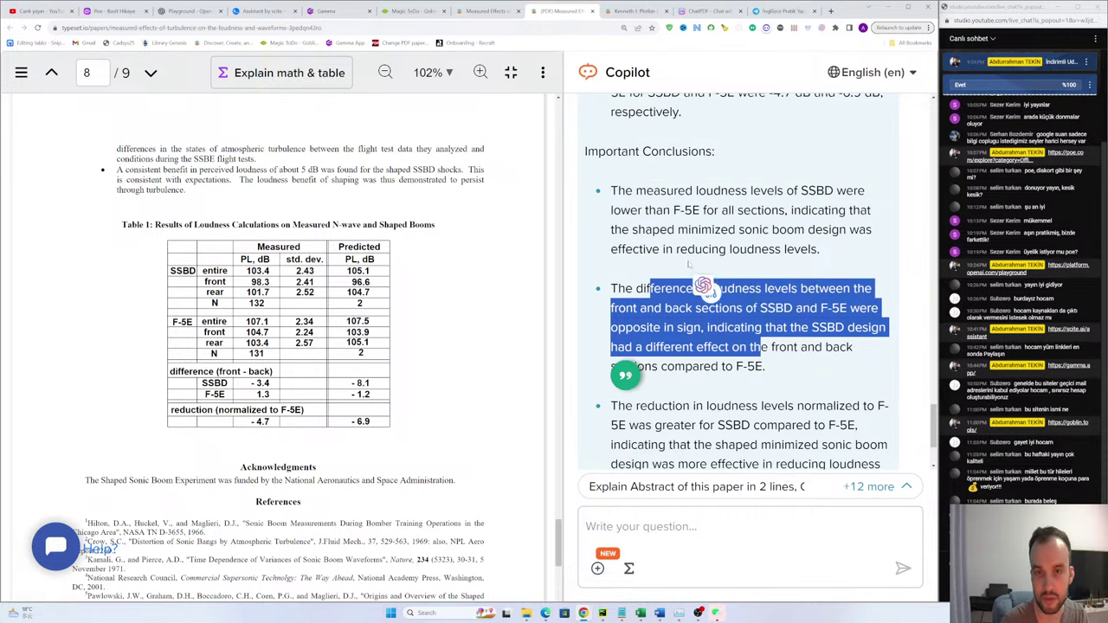
pyautogui.click(700, 291)
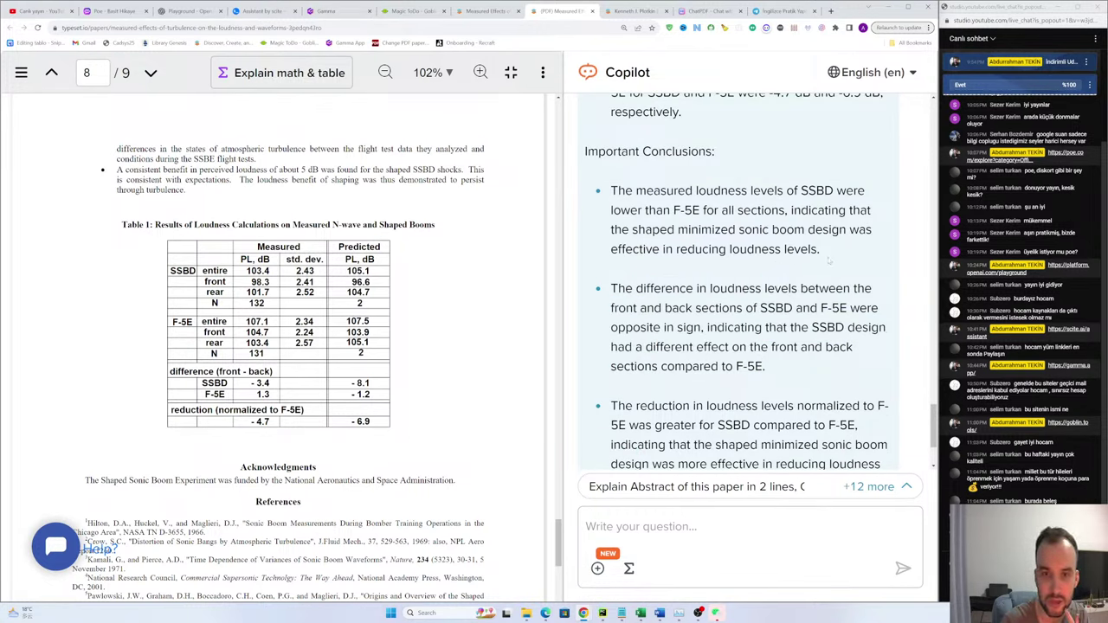
# Step: Mark the complete first conclusion on the shaped minimized sonic boom design again and go back to the Important Conclusions heading
pyautogui.moveTo(828, 260); pyautogui.dragTo(614, 192)
pyautogui.click(703, 277)
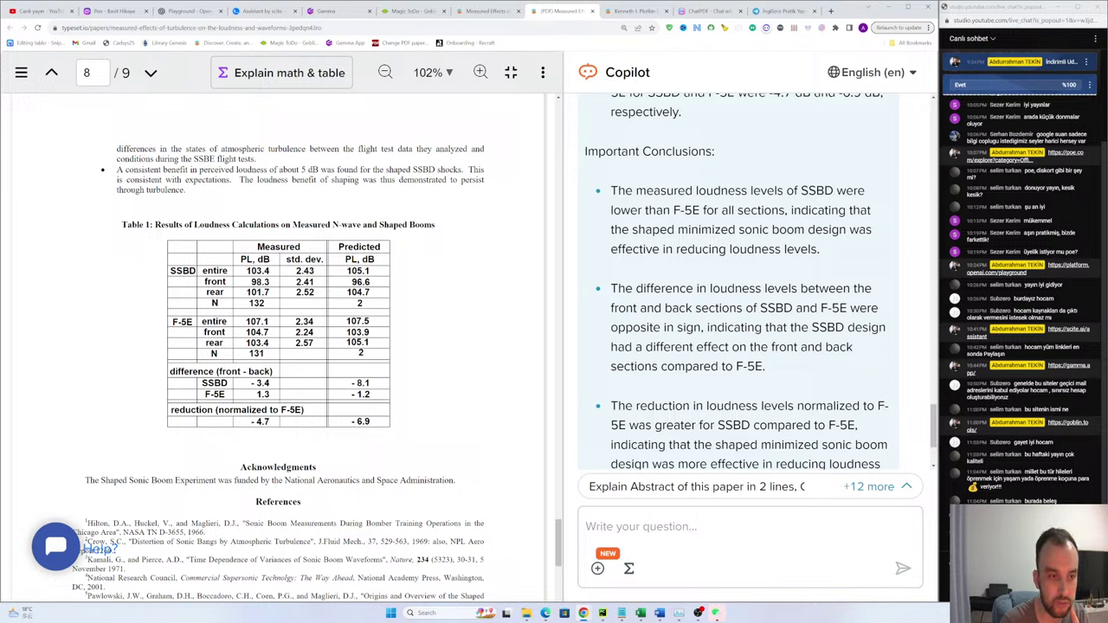
pyautogui.moveTo(671, 289); pyautogui.dragTo(664, 289)
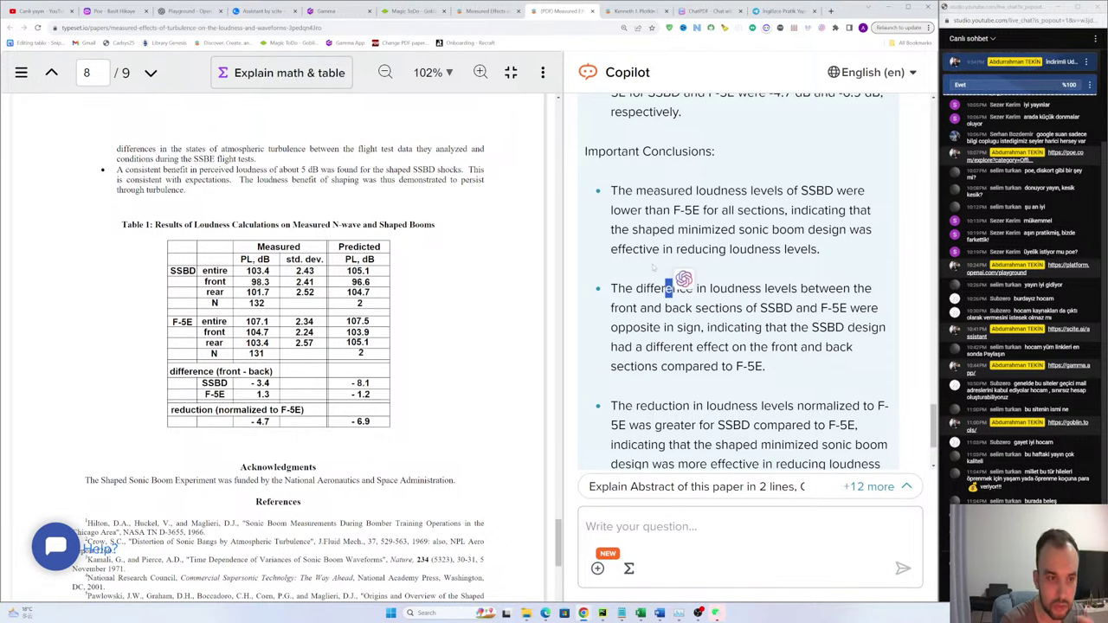
pyautogui.moveTo(715, 230); pyautogui.dragTo(720, 229)
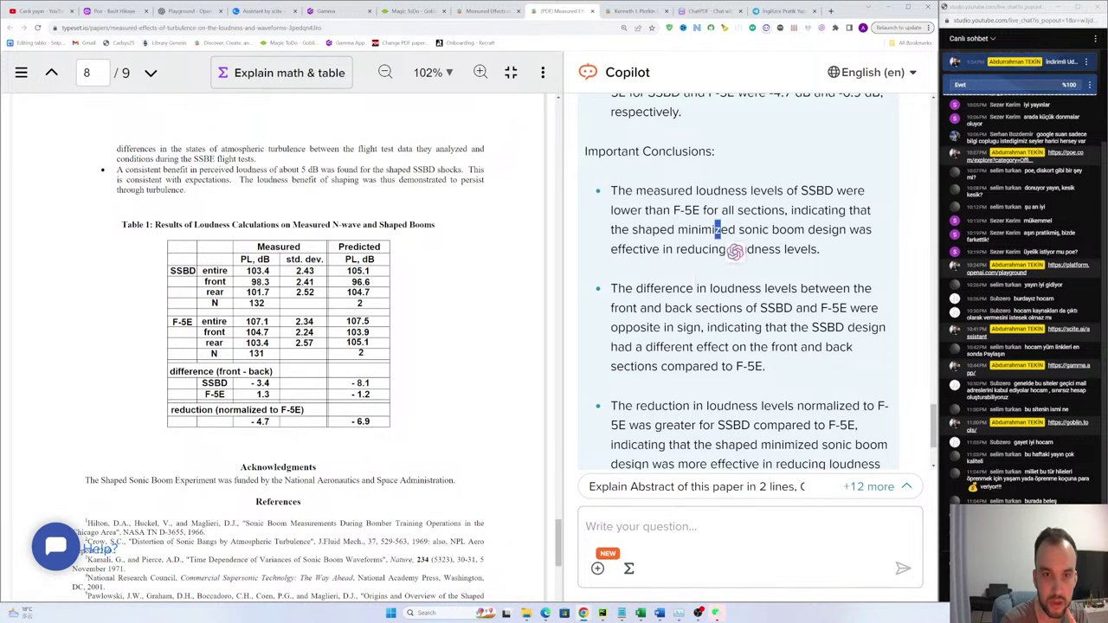
pyautogui.click(691, 265)
pyautogui.moveTo(611, 190); pyautogui.dragTo(869, 232)
pyautogui.click(687, 268)
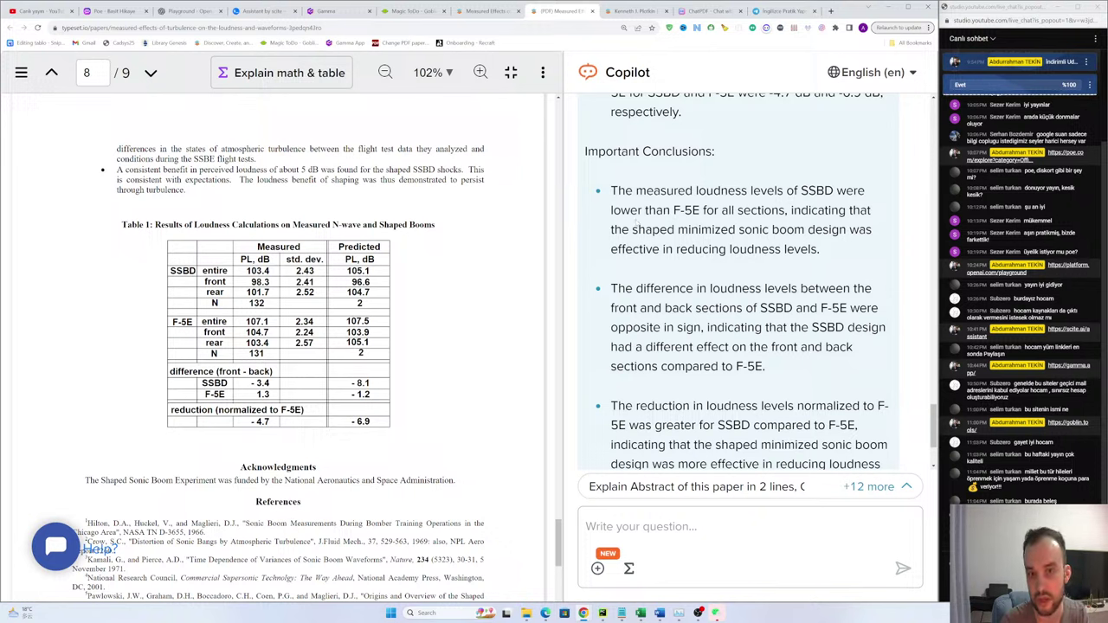
pyautogui.moveTo(604, 151); pyautogui.dragTo(597, 166)
pyautogui.click(596, 169)
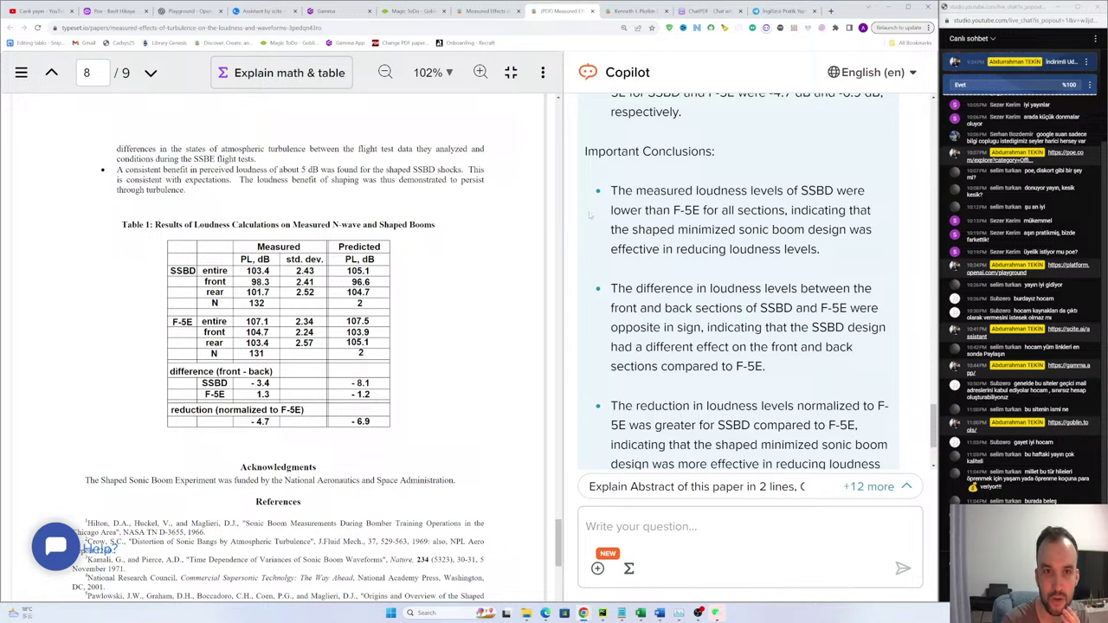
# Step: Read the remaining Important Conclusions, glance at the scite assistant, and mark the second conclusion on the front and back sections
pyautogui.scroll(-2, 738, 281)
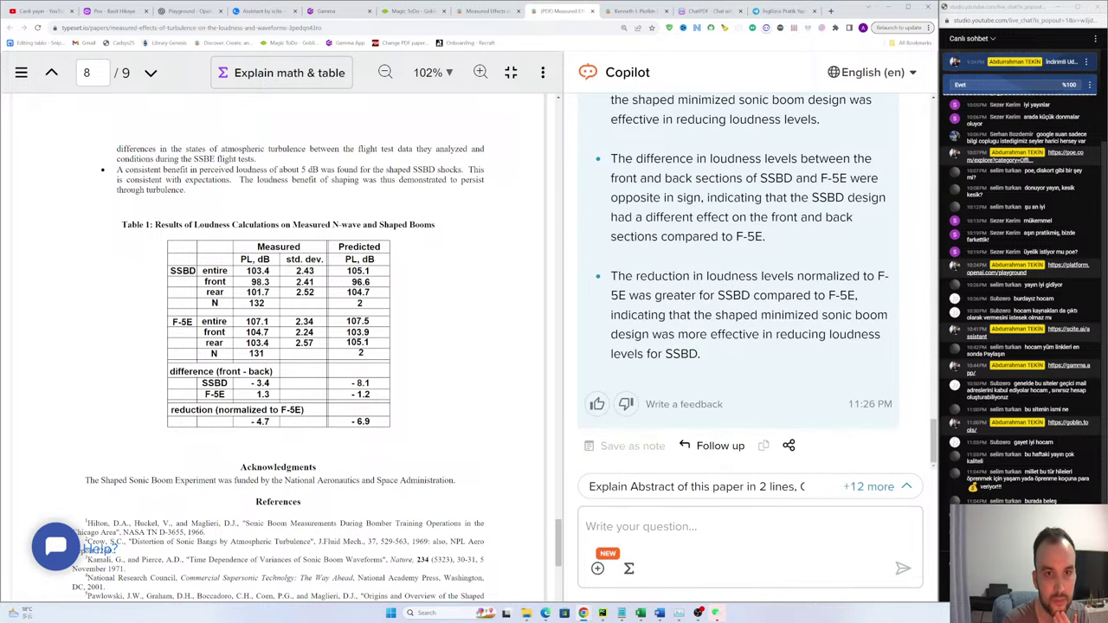
pyautogui.click(264, 11)
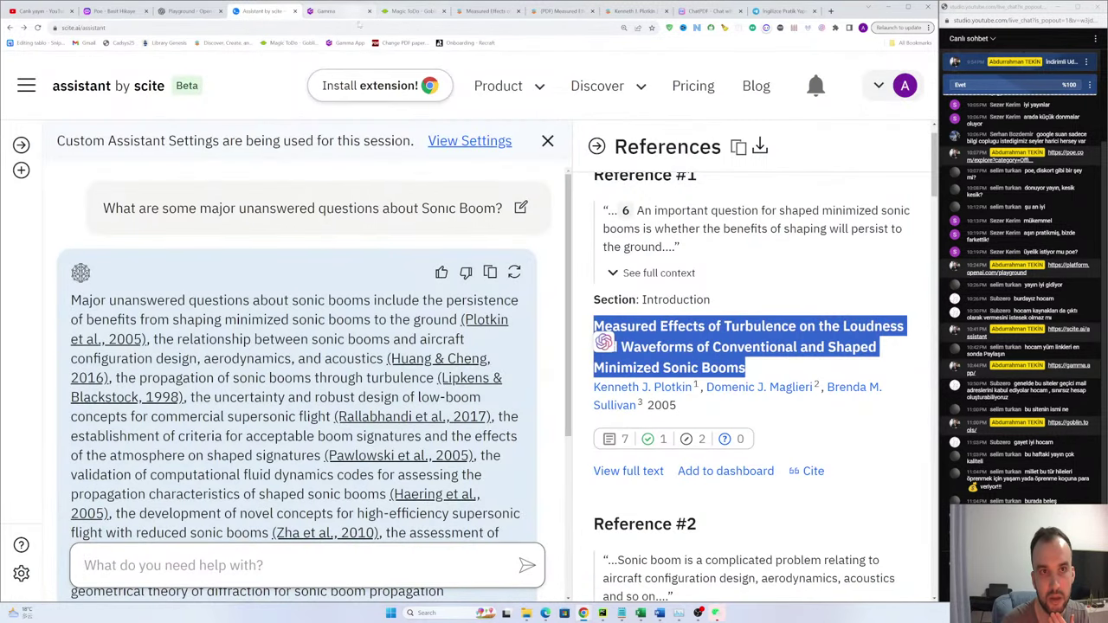
pyautogui.moveTo(557, 12)
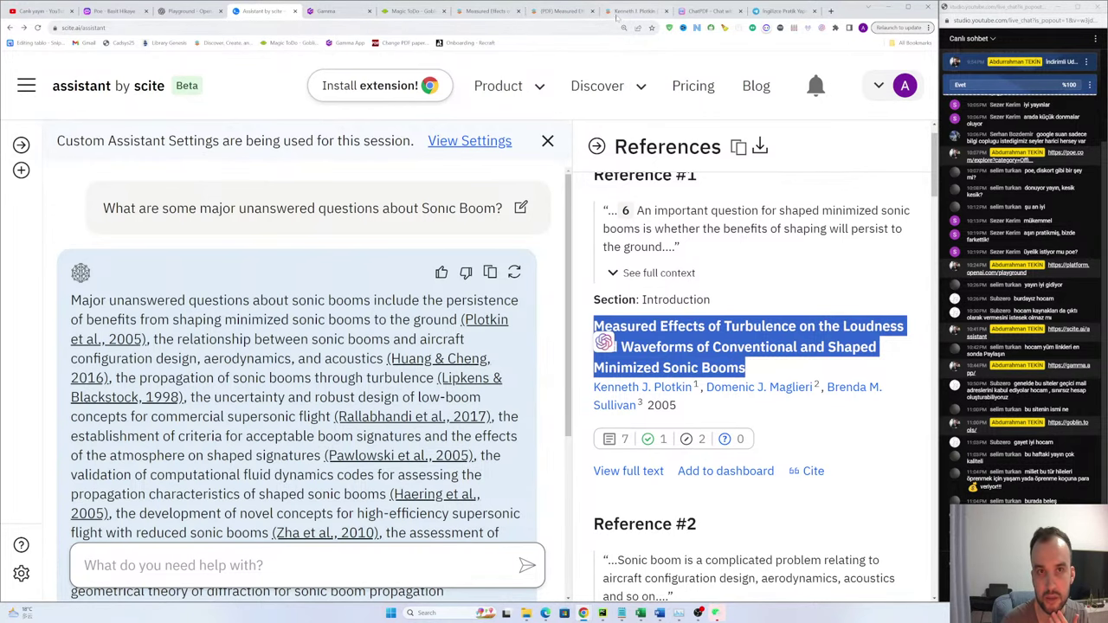
pyautogui.click(560, 11)
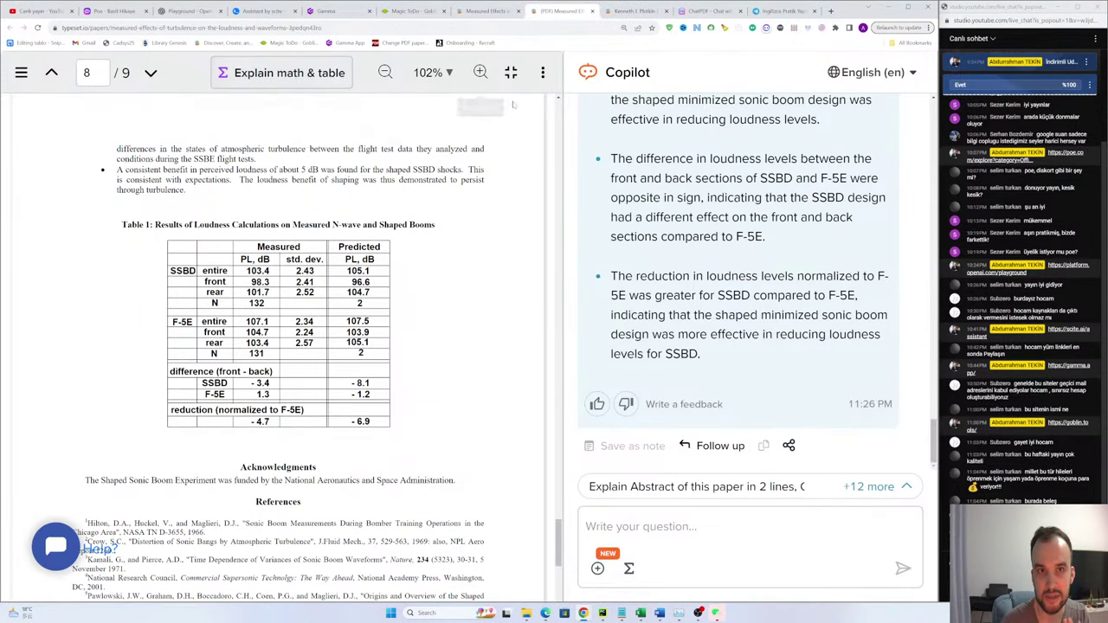
pyautogui.moveTo(764, 237); pyautogui.dragTo(613, 159)
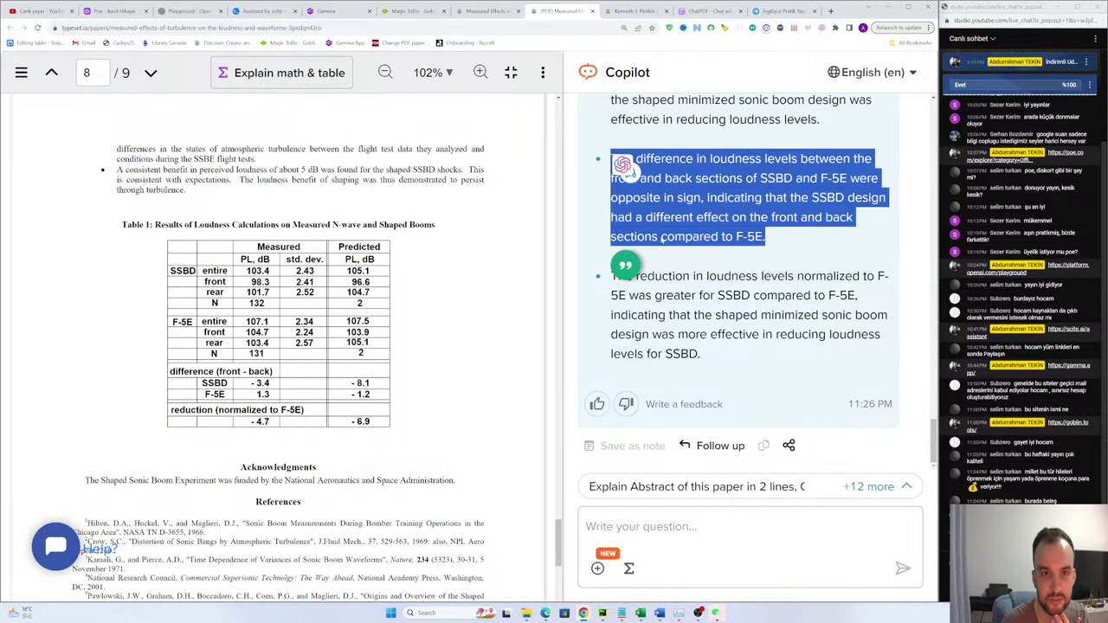
pyautogui.click(757, 258)
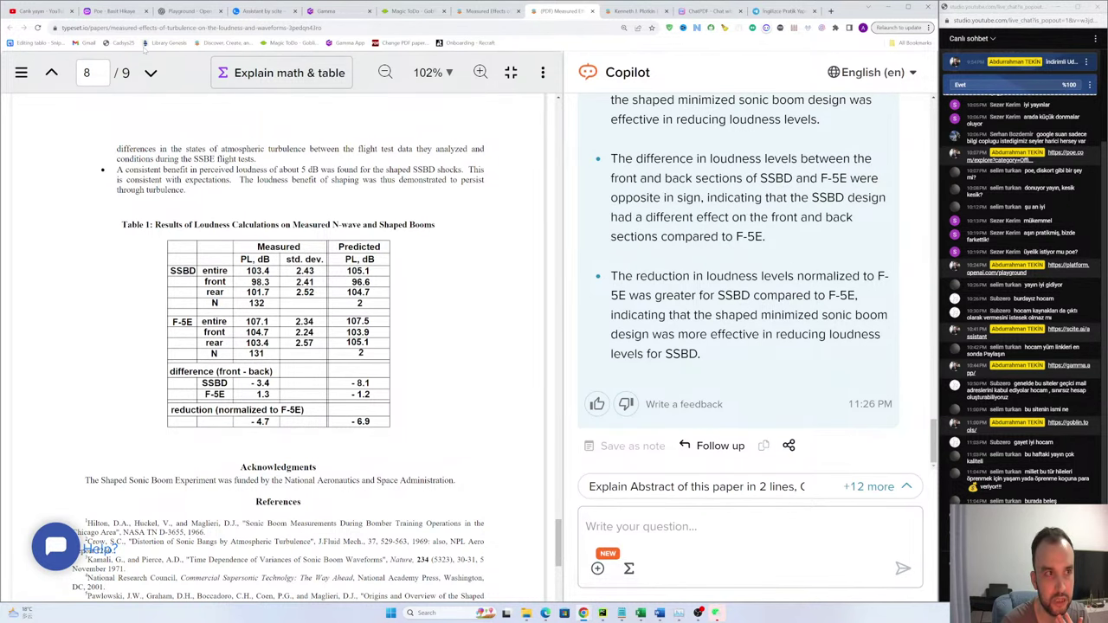
# Step: Revisit the Poe story chat, the OpenAI Playground, the scite assistant and Gamma, and return to the paper in SciSpace
pyautogui.click(114, 11)
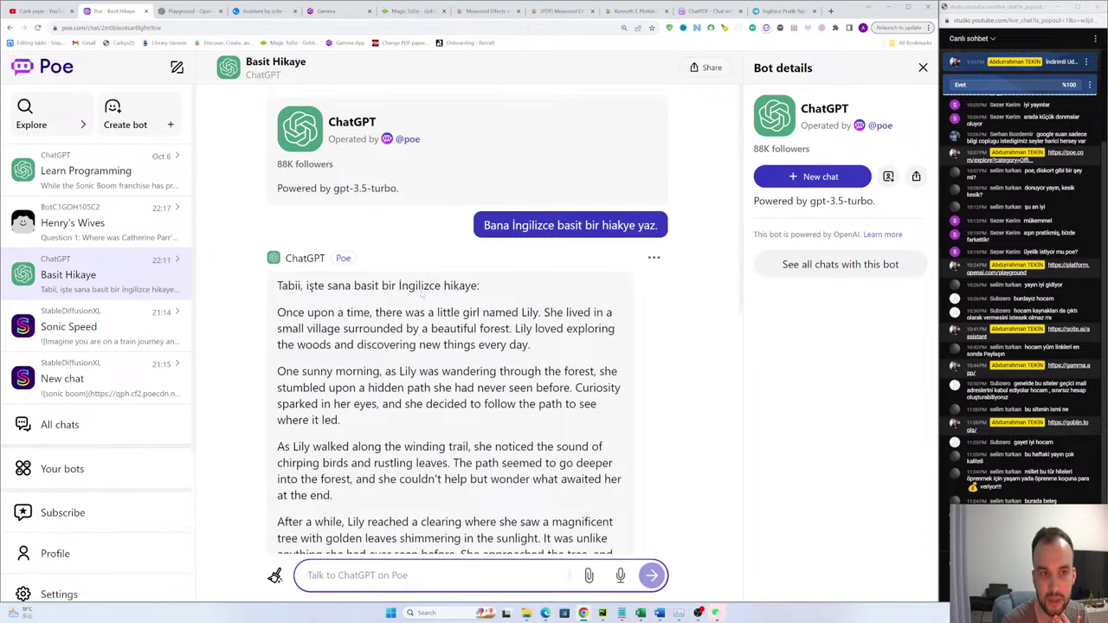
pyautogui.scroll(-10, 422, 295)
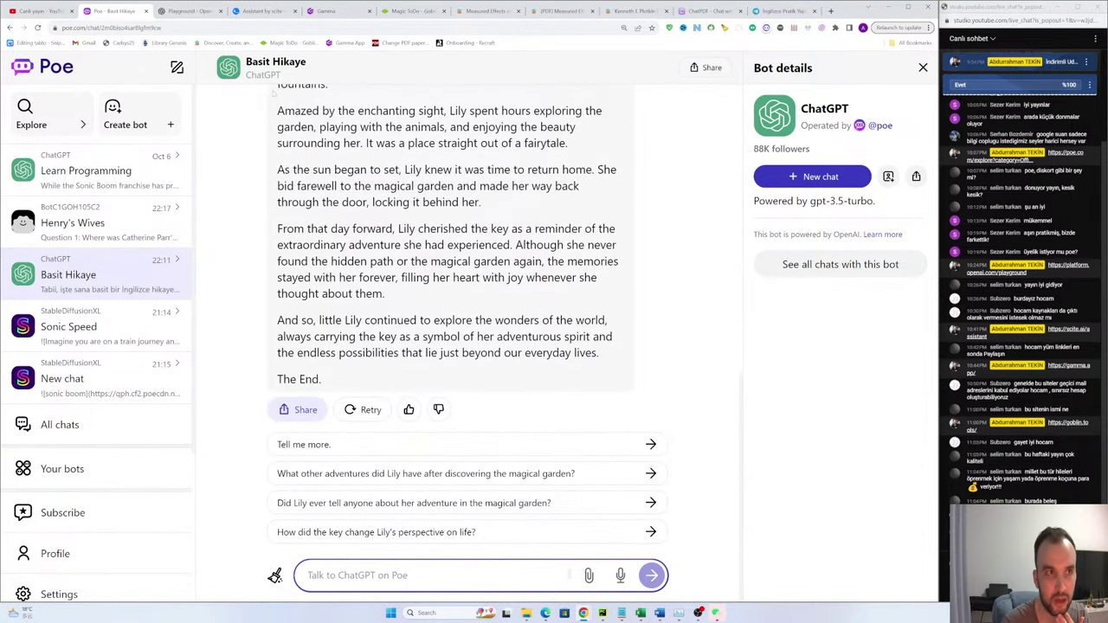
pyautogui.click(187, 11)
pyautogui.click(260, 10)
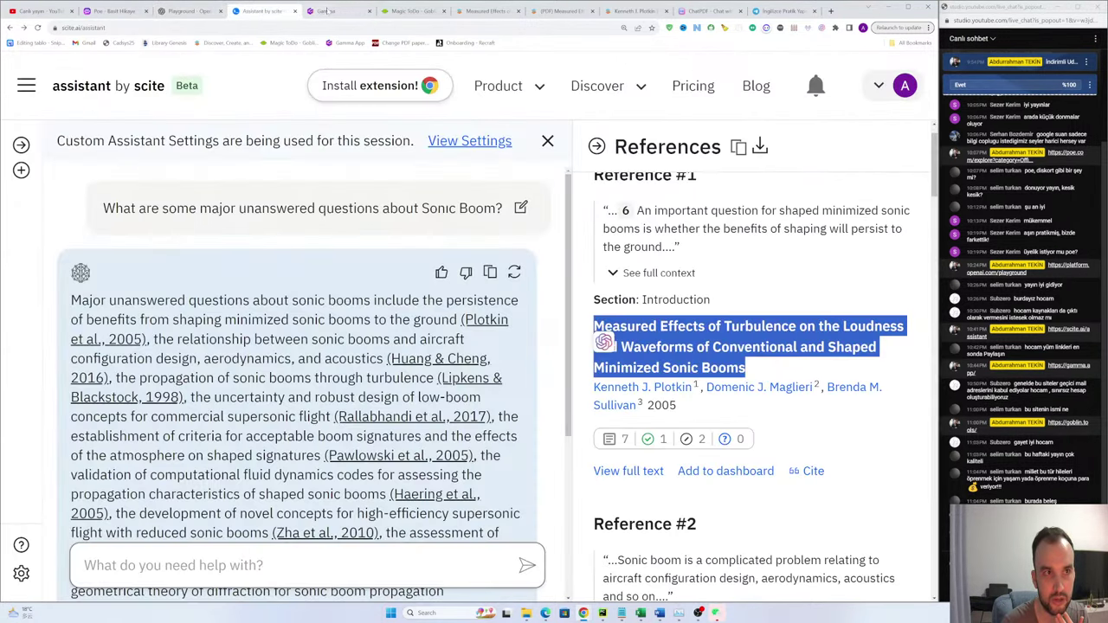
pyautogui.click(327, 10)
pyautogui.click(485, 10)
pyautogui.click(561, 10)
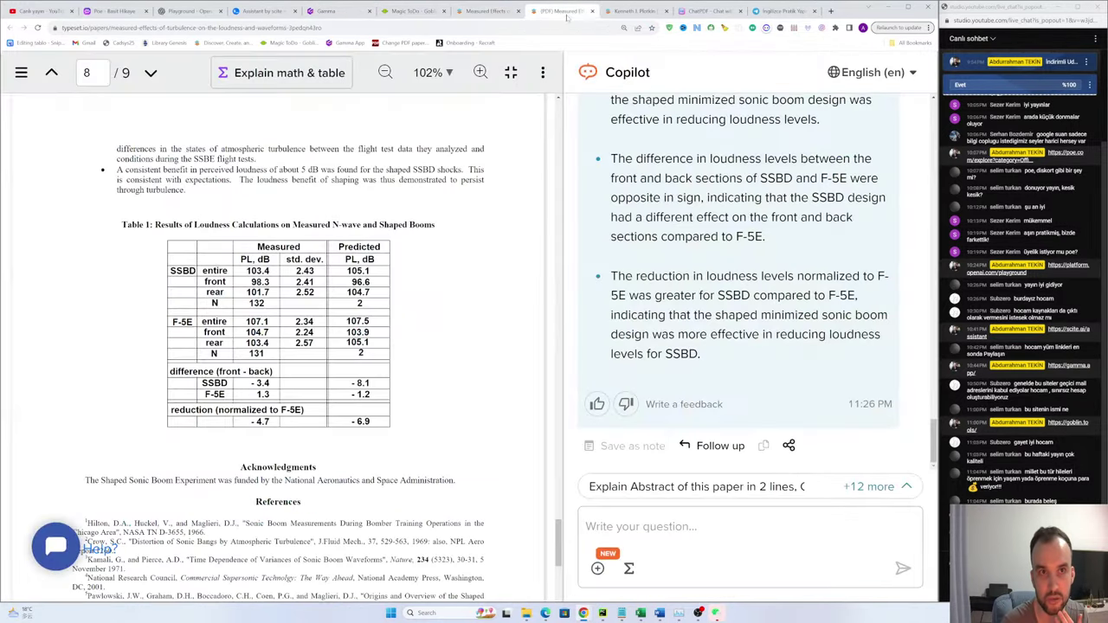
# Step: Look back through the paper from the references on page 8 to the SSBE flight test measurements on page 4
pyautogui.scroll(-6, 509, 251)
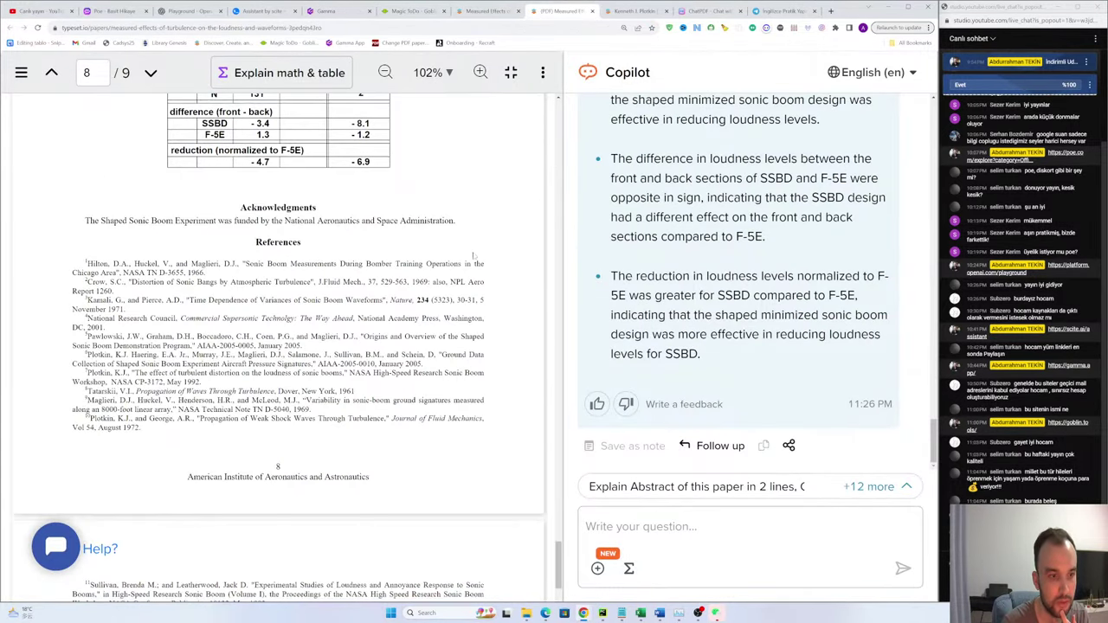
pyautogui.scroll(8, 377, 247)
pyautogui.scroll(9, 377, 246)
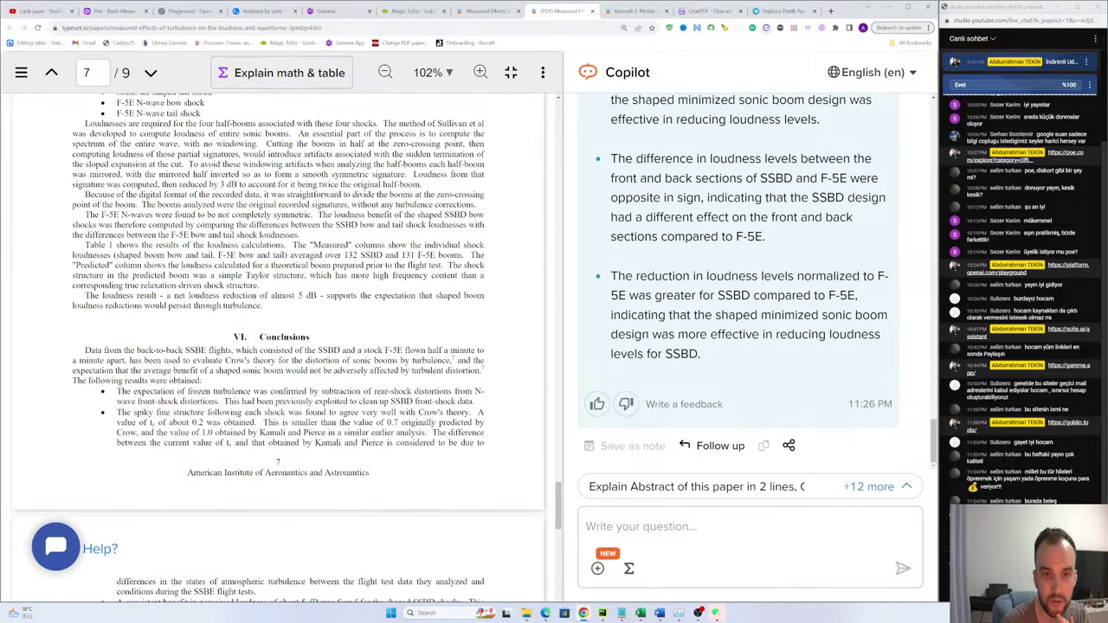
pyautogui.scroll(12, 195, 232)
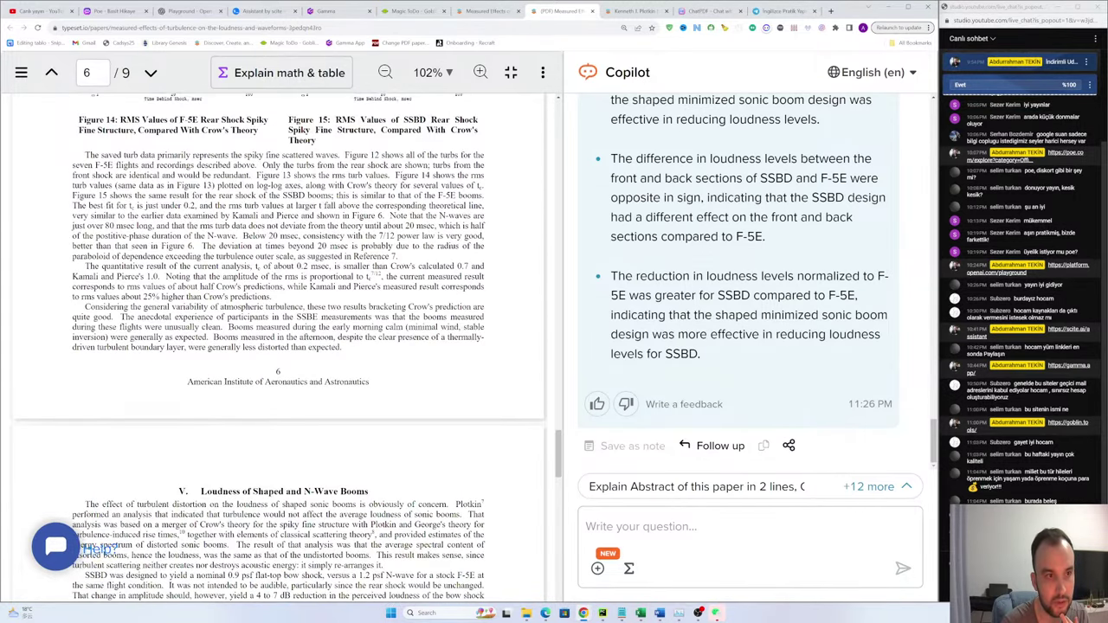
pyautogui.scroll(12, 279, 273)
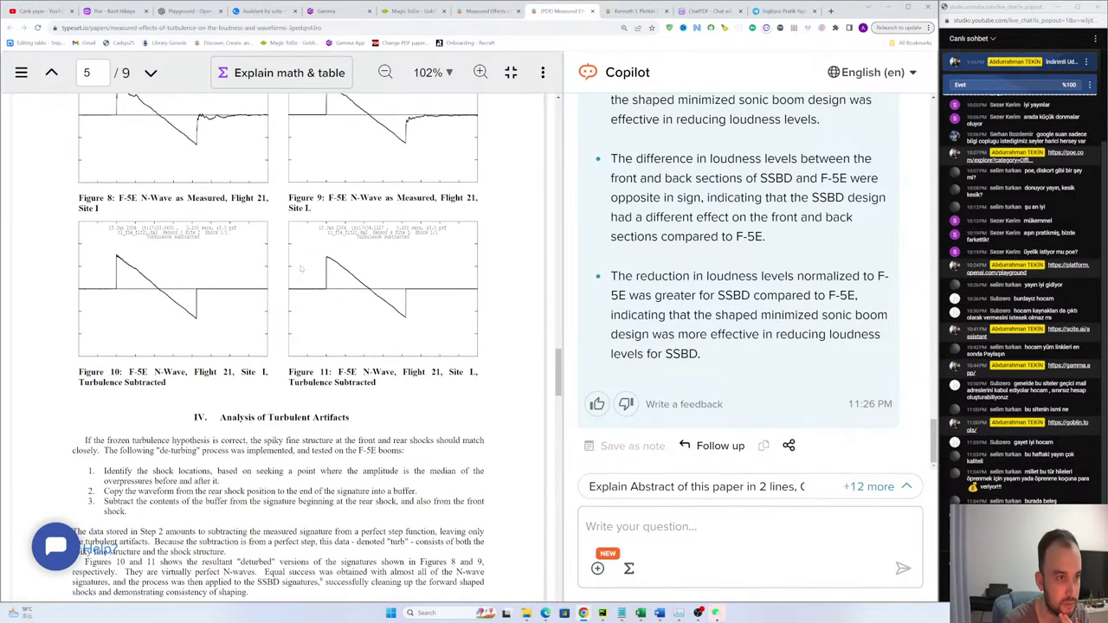
pyautogui.scroll(3, 281, 273)
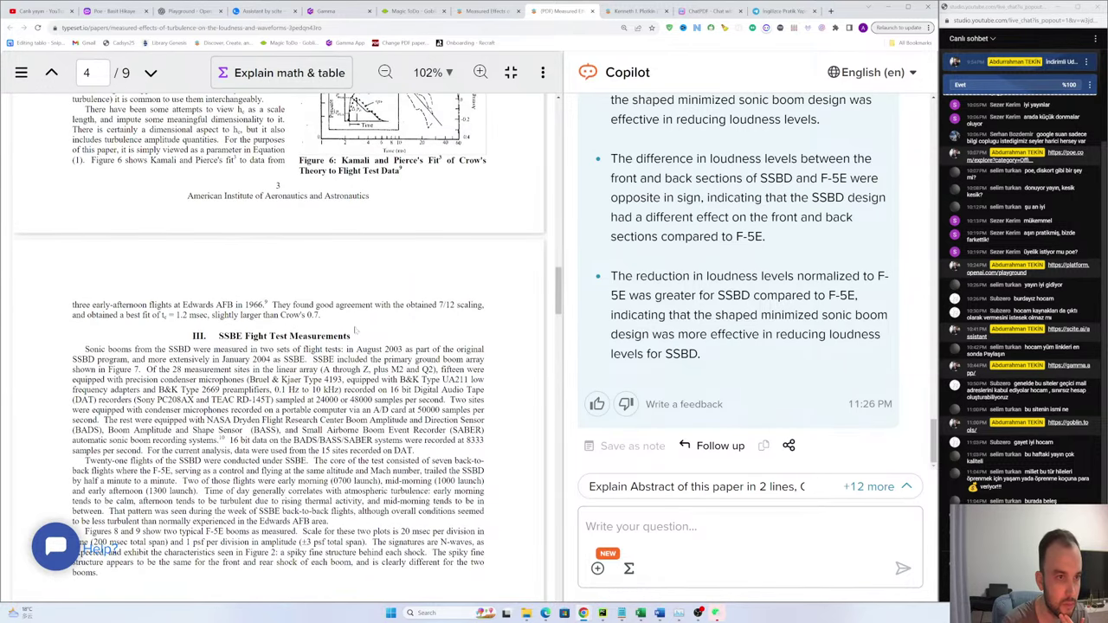
pyautogui.scroll(-5, 281, 274)
# Step: Open Copilot's suggested questions and review the whole list alongside the paper's figures on pages 4 and 5
pyautogui.click(887, 490)
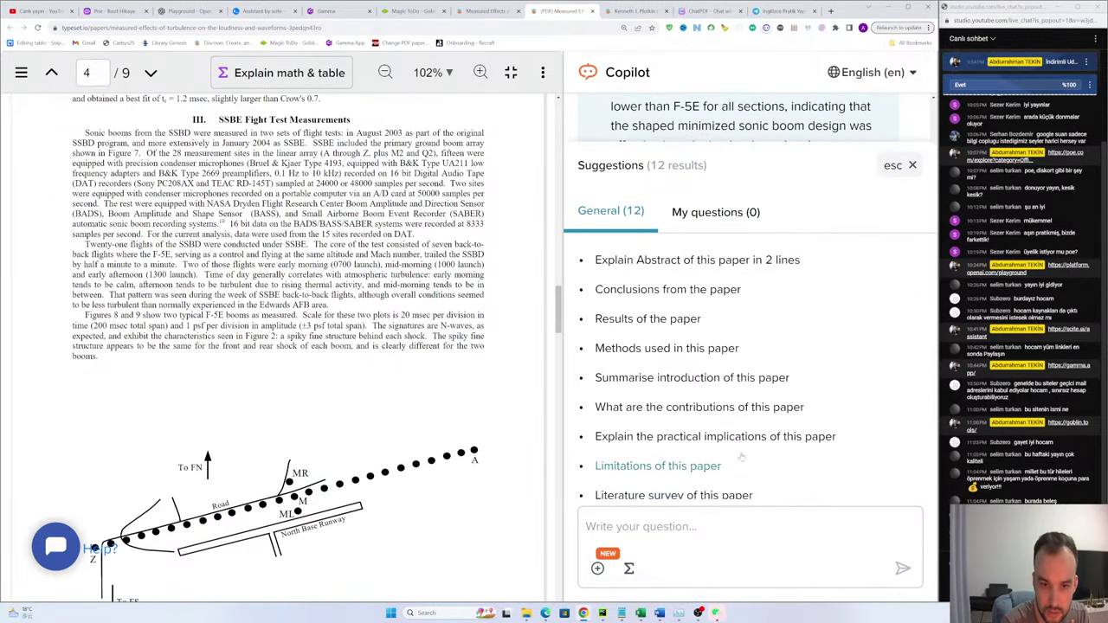
pyautogui.scroll(-2, 640, 390)
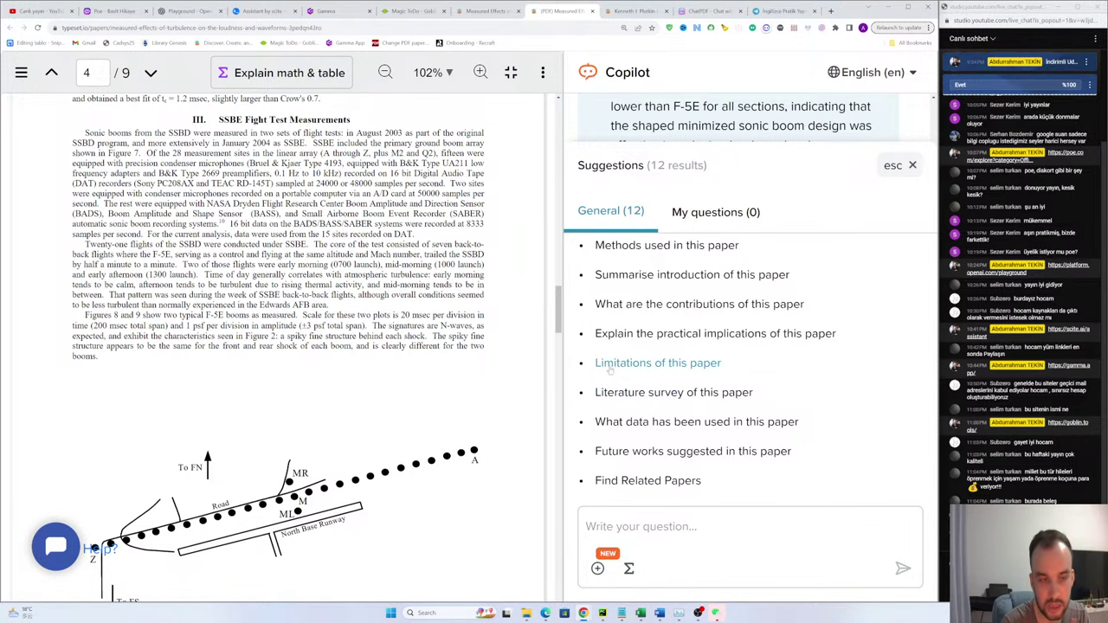
pyautogui.scroll(-2, 281, 347)
pyautogui.scroll(-5, 317, 339)
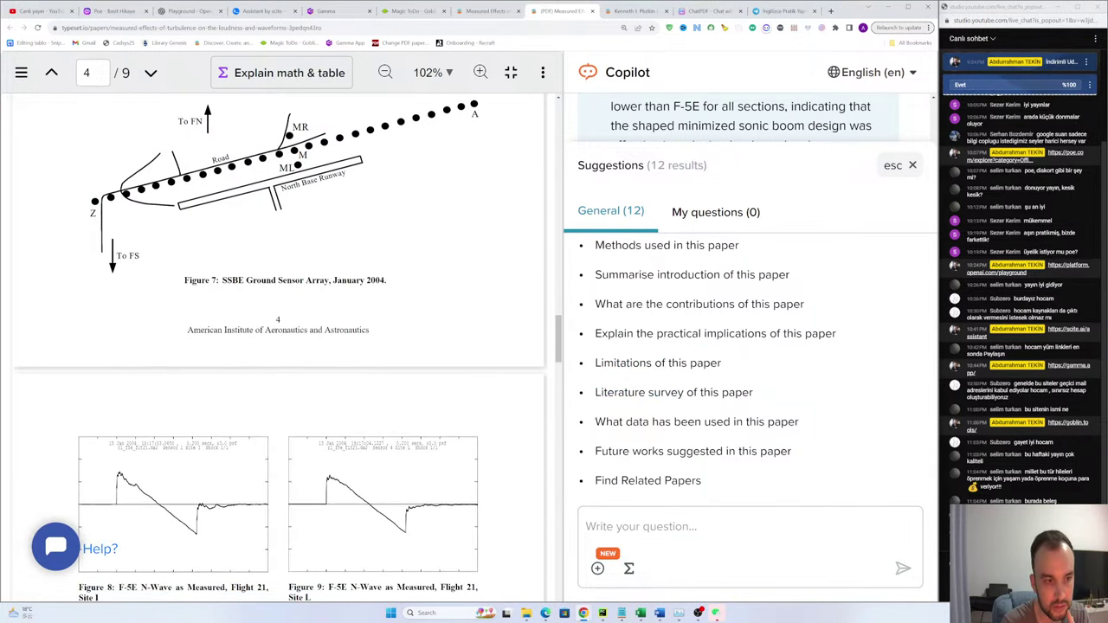
pyautogui.scroll(-1, 317, 339)
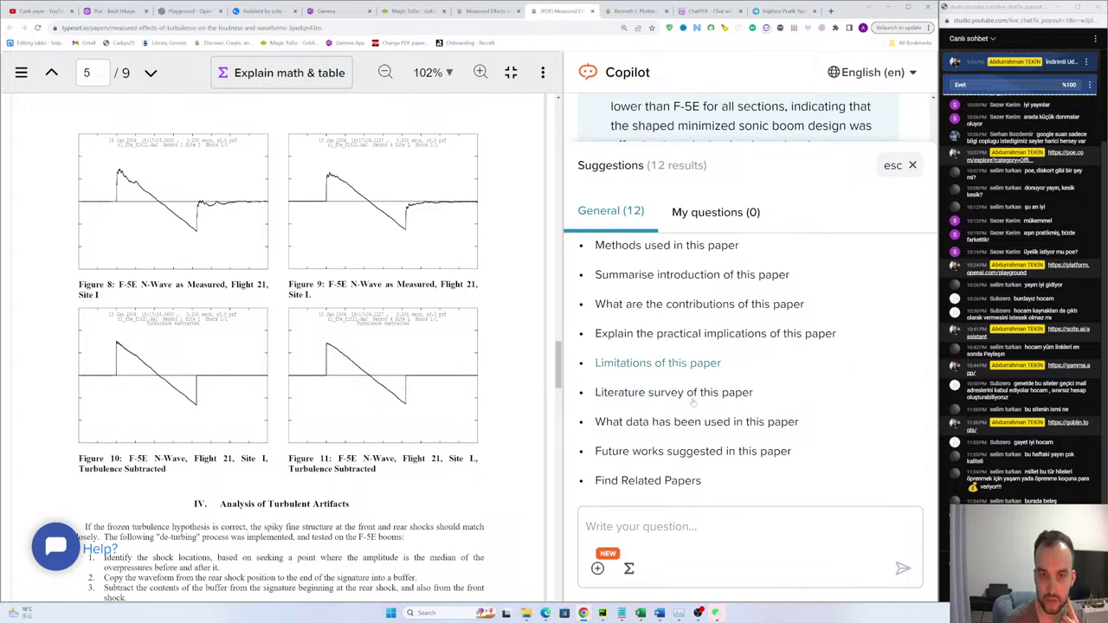
pyautogui.scroll(1, 374, 358)
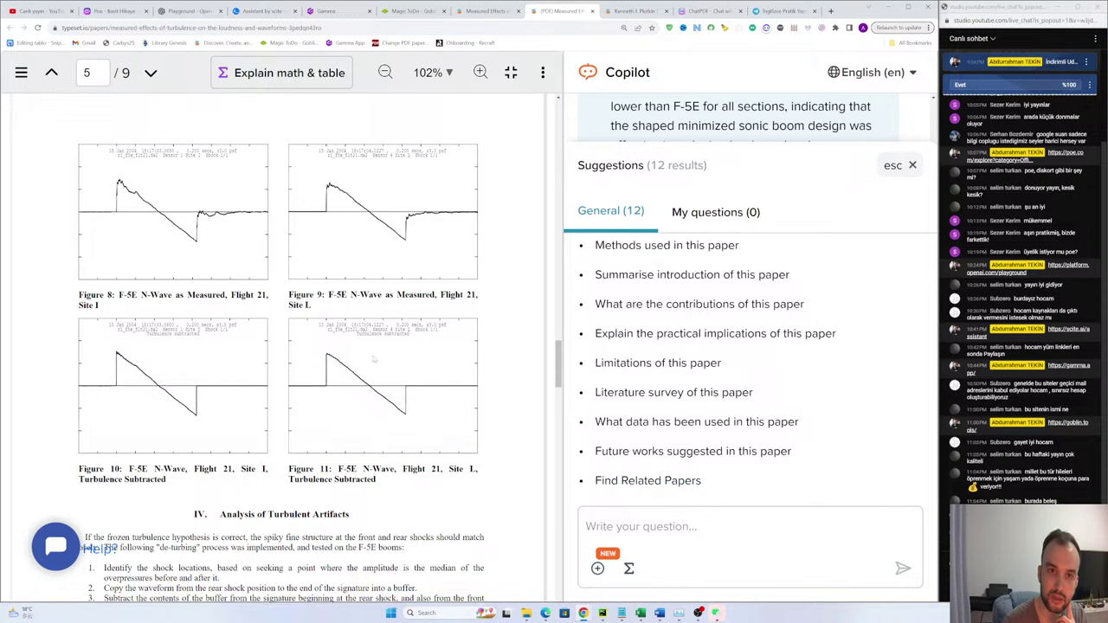
pyautogui.scroll(3, 374, 358)
pyautogui.scroll(2, 692, 321)
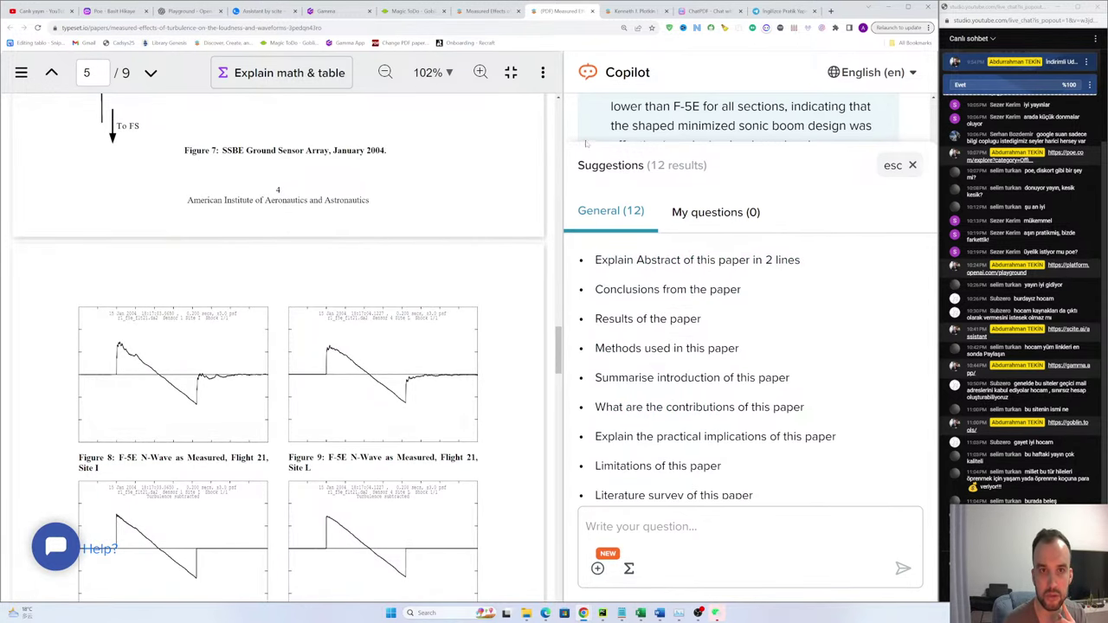
pyautogui.scroll(4, 317, 368)
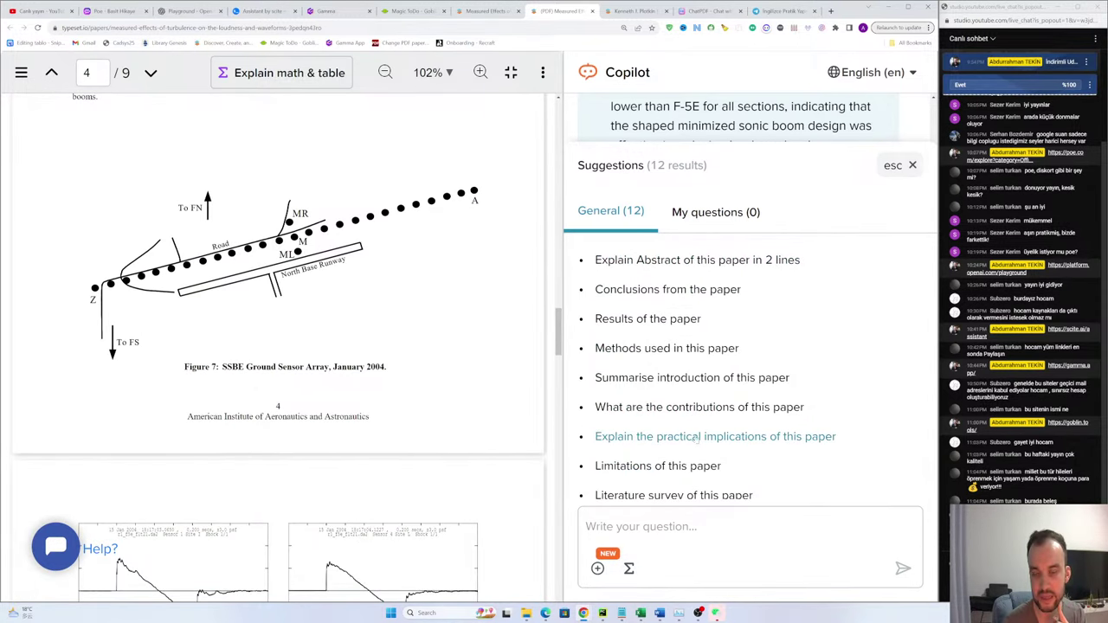
pyautogui.scroll(-3, 671, 436)
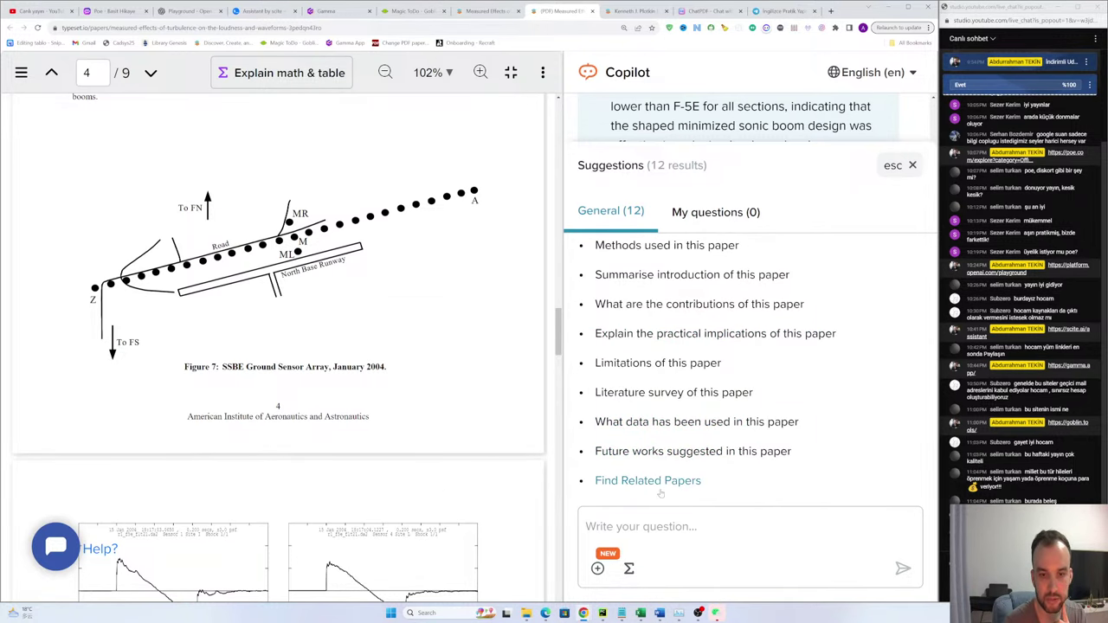
# Step: Return to the paper's first page and ask Copilot the suggested question "Future works suggested in this paper"
pyautogui.scroll(1, 433, 370)
pyautogui.scroll(15, 433, 371)
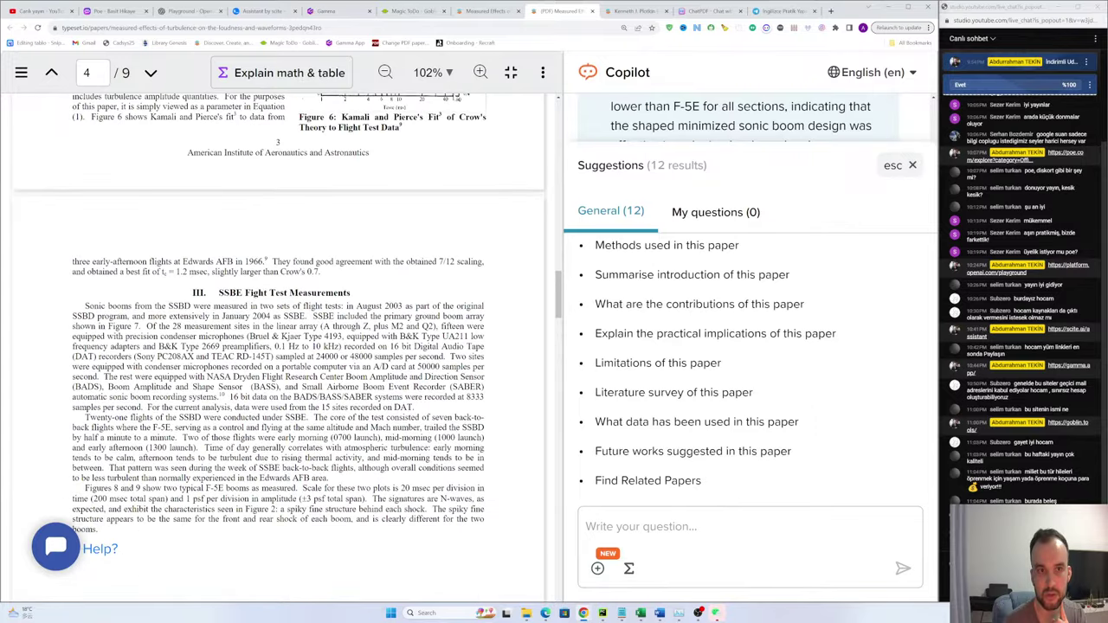
pyautogui.scroll(10, 515, 152)
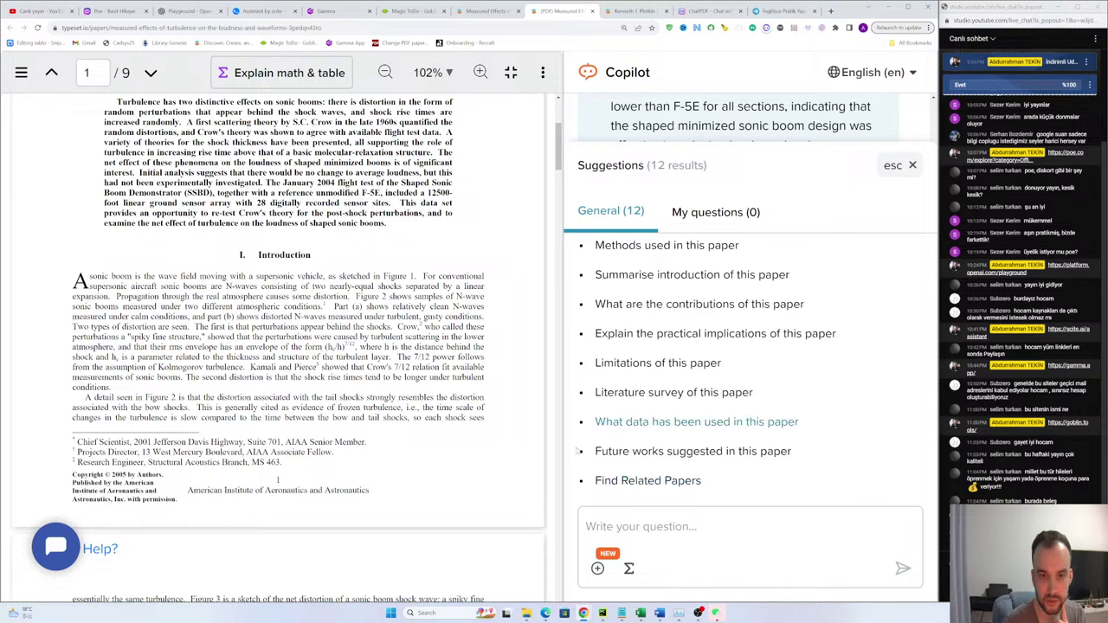
pyautogui.click(723, 452)
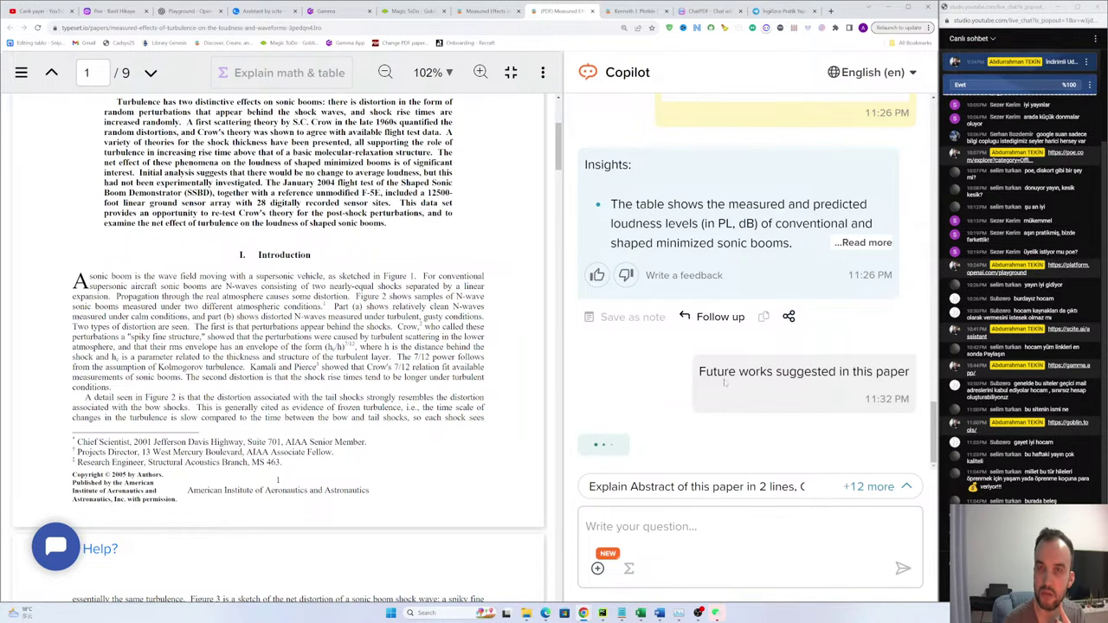
pyautogui.moveTo(703, 387); pyautogui.dragTo(844, 390)
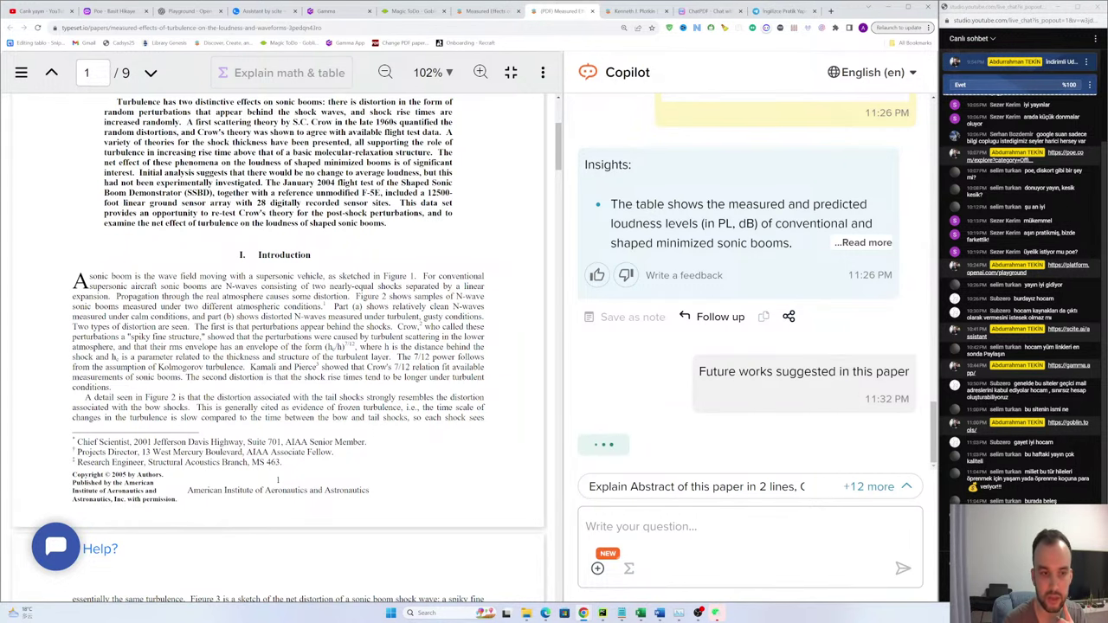
# Step: Look through the paper from the introduction to Table 1 and the references on page 8 for suggested future works
pyautogui.scroll(-3, 249, 394)
pyautogui.scroll(-10, 249, 395)
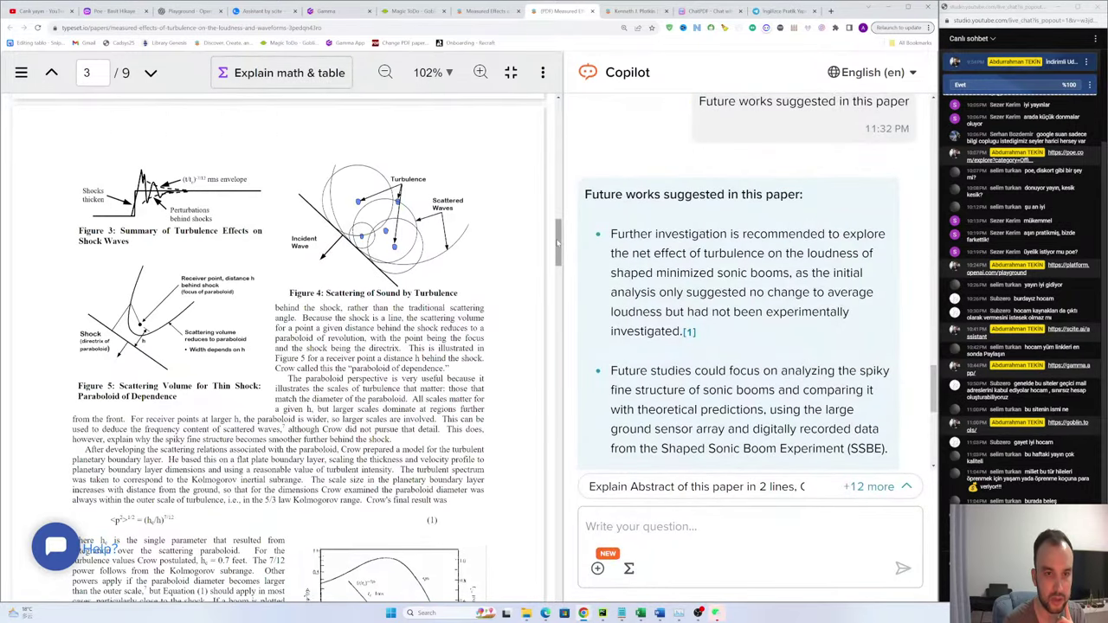
pyautogui.scroll(-20, 526, 464)
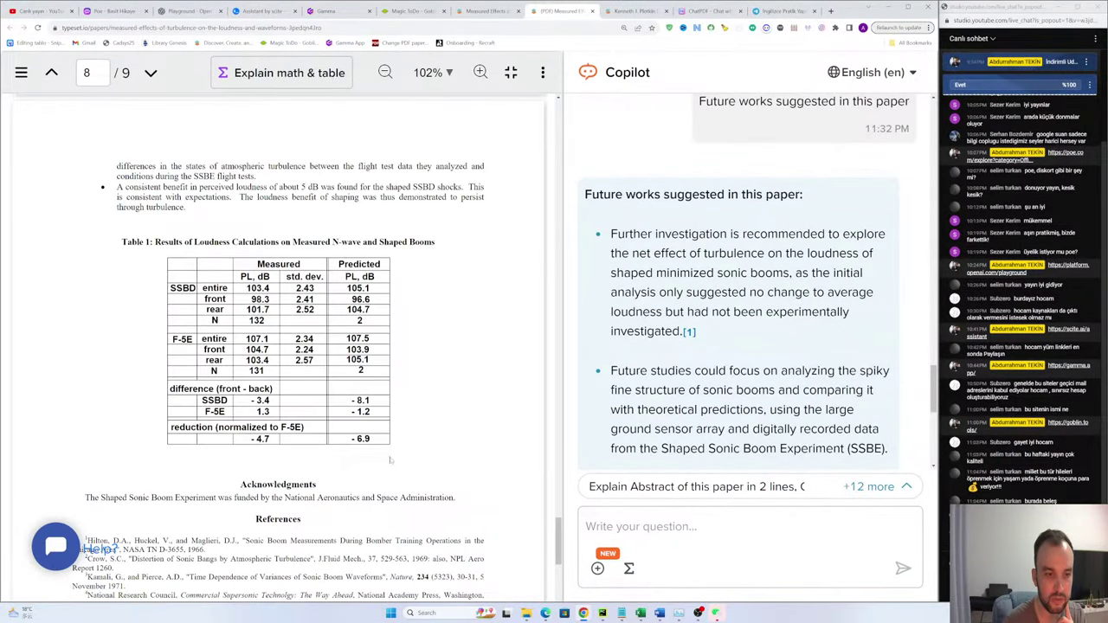
pyautogui.scroll(2, 331, 399)
pyautogui.scroll(-3, 216, 377)
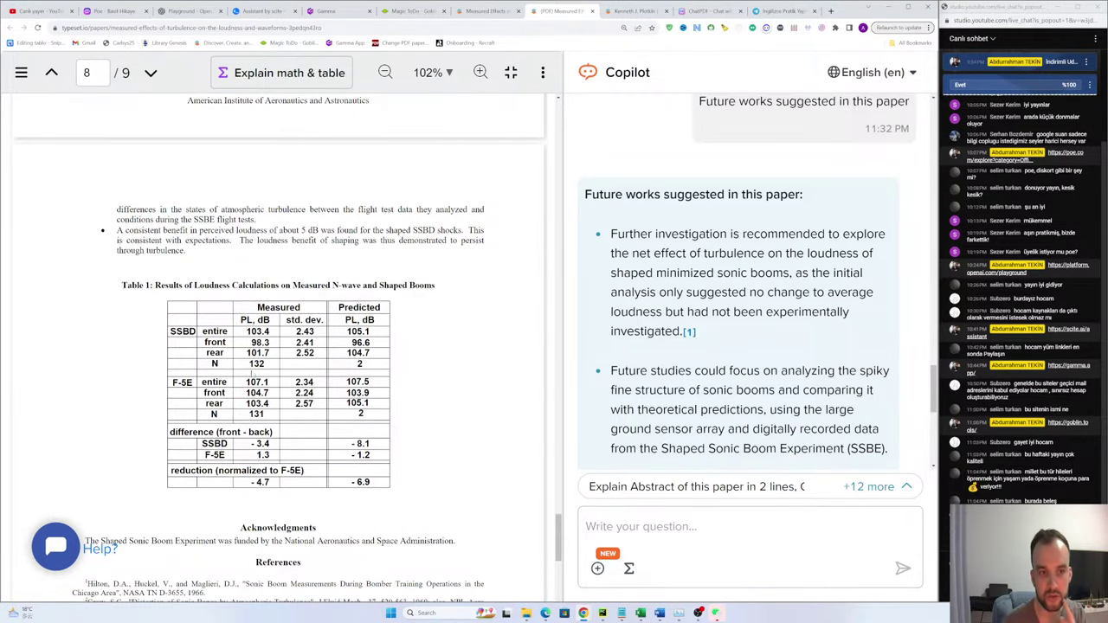
pyautogui.scroll(-3, 253, 370)
pyautogui.scroll(-3, 284, 381)
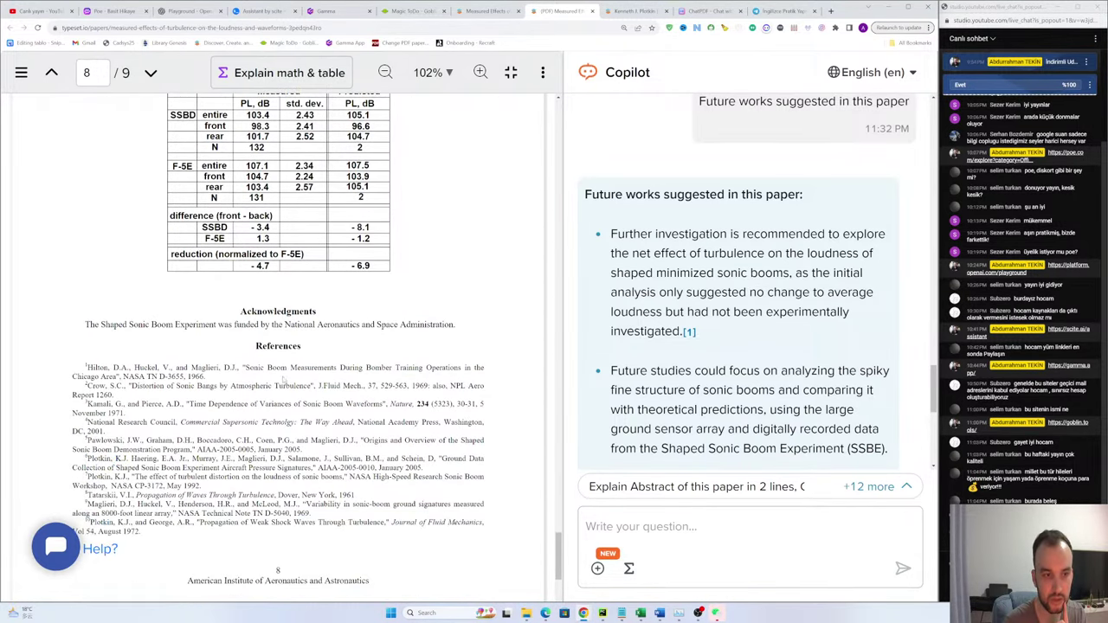
# Step: Mark the closing conclusions around Table 1 and go back to the paper's Conclusions section
pyautogui.scroll(8, 309, 307)
pyautogui.moveTo(326, 407); pyautogui.dragTo(162, 290)
pyautogui.click(307, 344)
pyautogui.scroll(2, 307, 344)
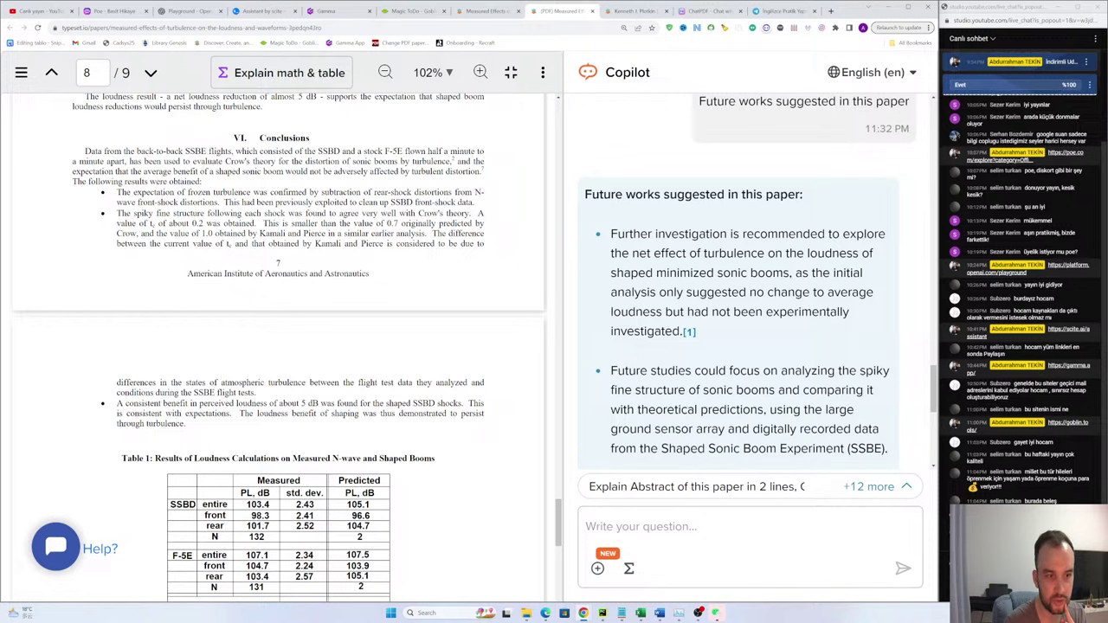
# Step: Read Copilot's future works answer and mark the first suggestion on turbulence's net effect on shaped sonic boom loudness
pyautogui.scroll(-5, 665, 379)
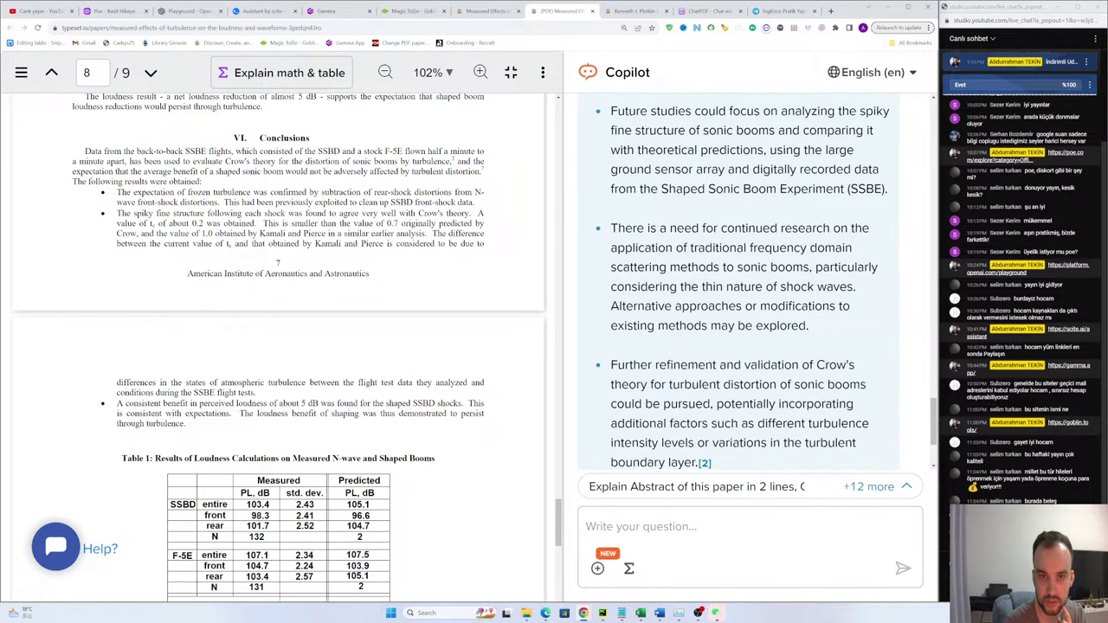
pyautogui.scroll(4, 665, 379)
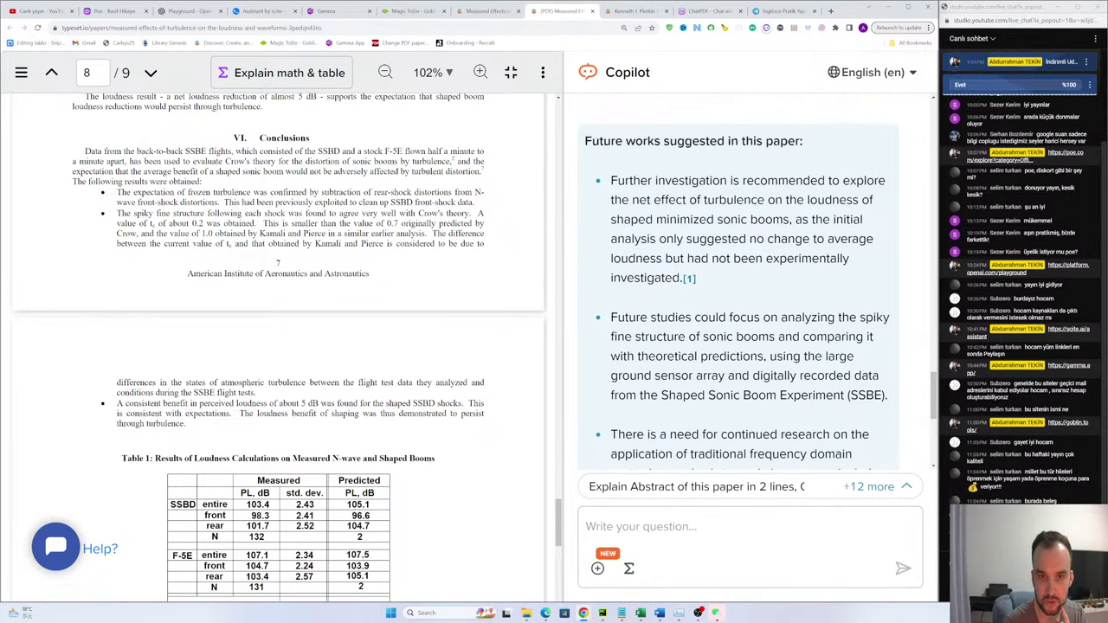
pyautogui.moveTo(624, 180); pyautogui.dragTo(777, 239)
pyautogui.click(744, 279)
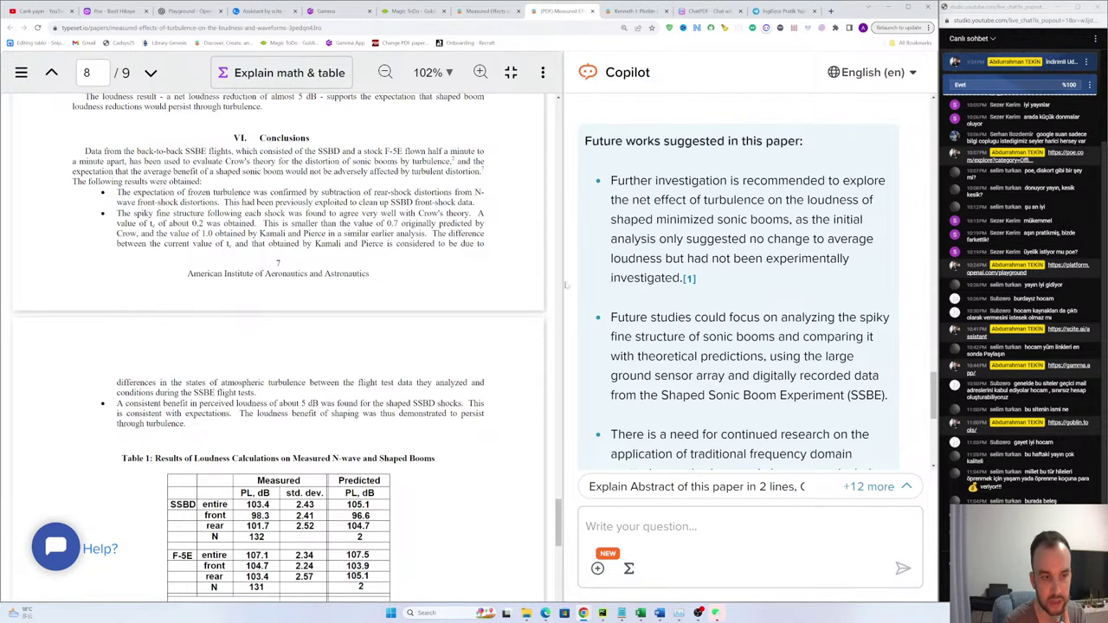
# Step: Read Copilot's future works answer through to its end, marking the first suggestion and the closing one on refining Crow's theory
pyautogui.scroll(1, 487, 194)
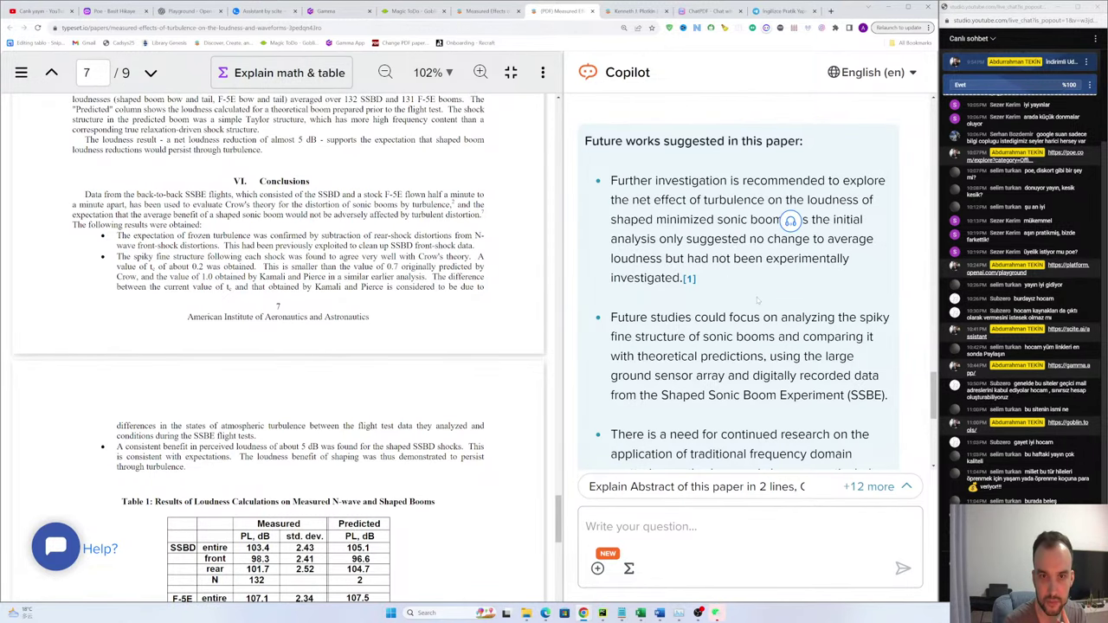
pyautogui.scroll(-2, 710, 287)
pyautogui.scroll(-2, 709, 287)
pyautogui.scroll(4, 710, 287)
pyautogui.moveTo(597, 179); pyautogui.dragTo(628, 307)
pyautogui.click(628, 306)
pyautogui.scroll(-4, 628, 307)
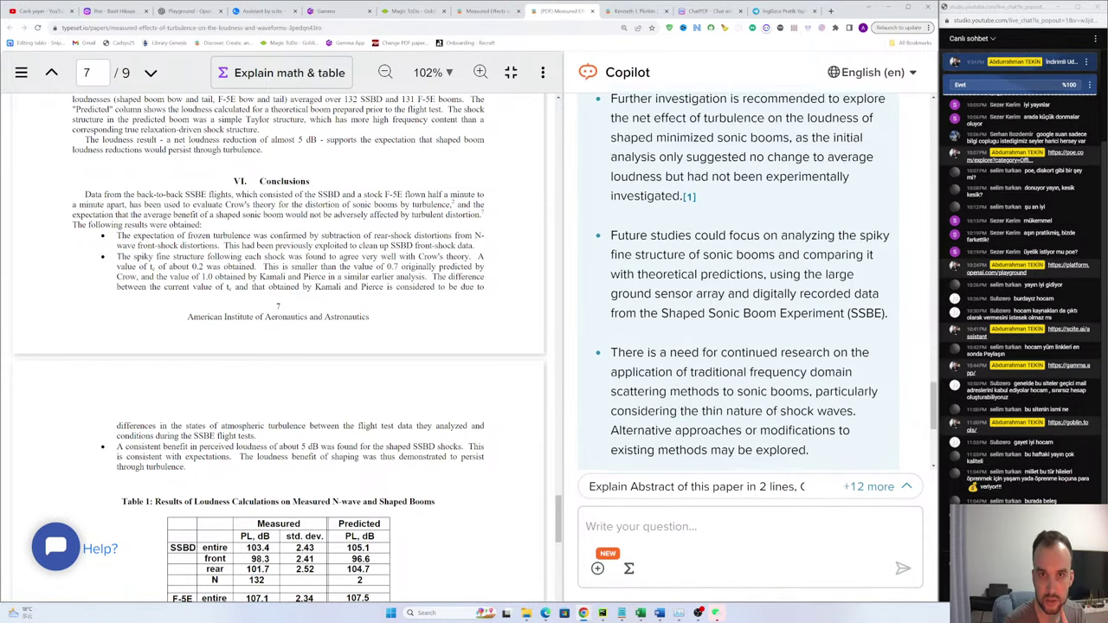
pyautogui.scroll(-1, 628, 306)
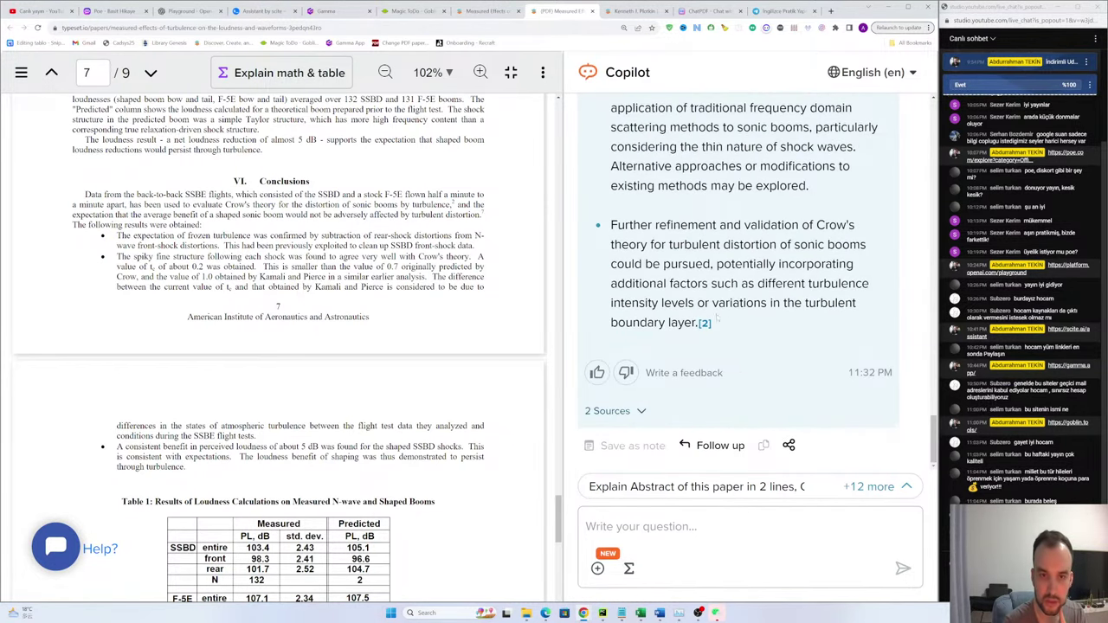
pyautogui.moveTo(714, 325); pyautogui.dragTo(625, 187)
pyautogui.click(640, 199)
pyautogui.scroll(1, 640, 200)
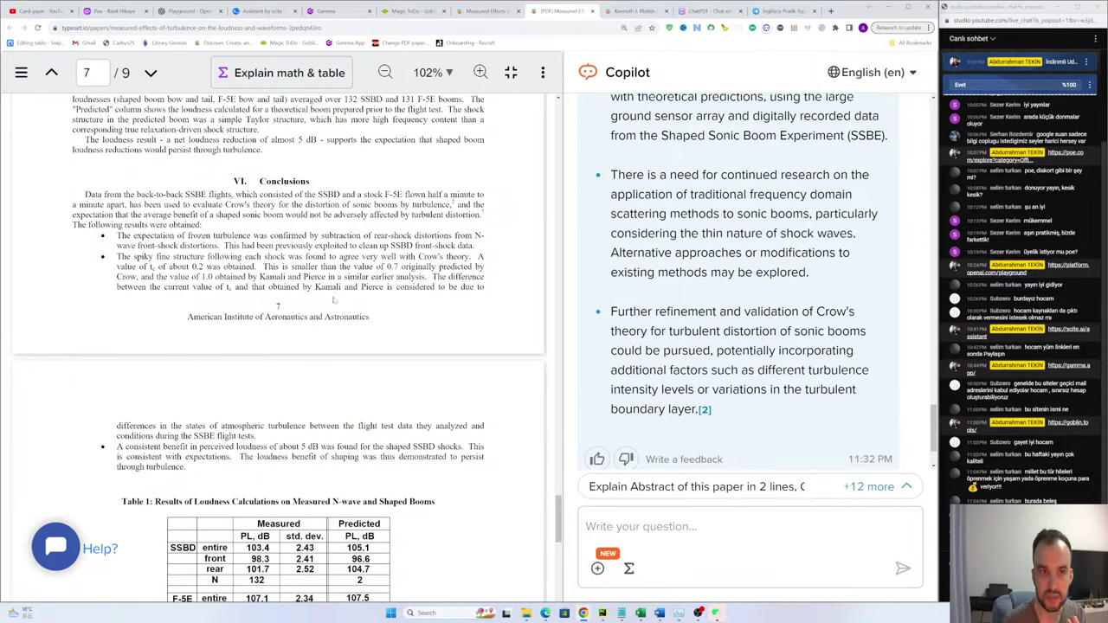
# Step: Go back up through Copilot's suggestions, marking them one by one, and compare them with the paper's text before the Conclusions
pyautogui.moveTo(649, 311); pyautogui.dragTo(798, 448)
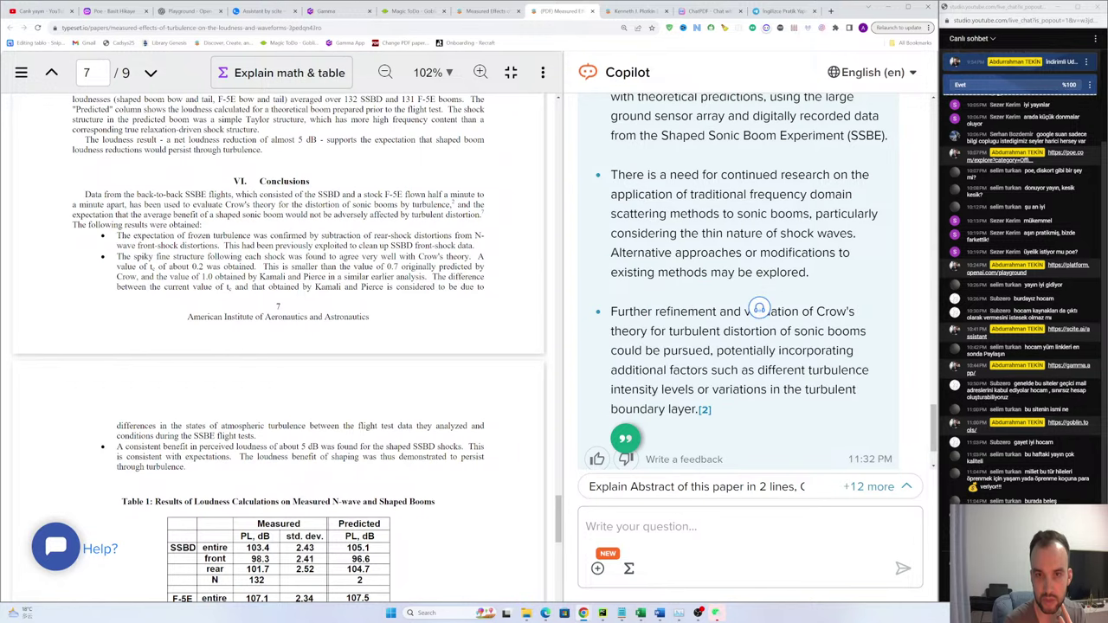
pyautogui.moveTo(798, 274); pyautogui.dragTo(647, 174)
pyautogui.scroll(2, 649, 176)
pyautogui.click(751, 290)
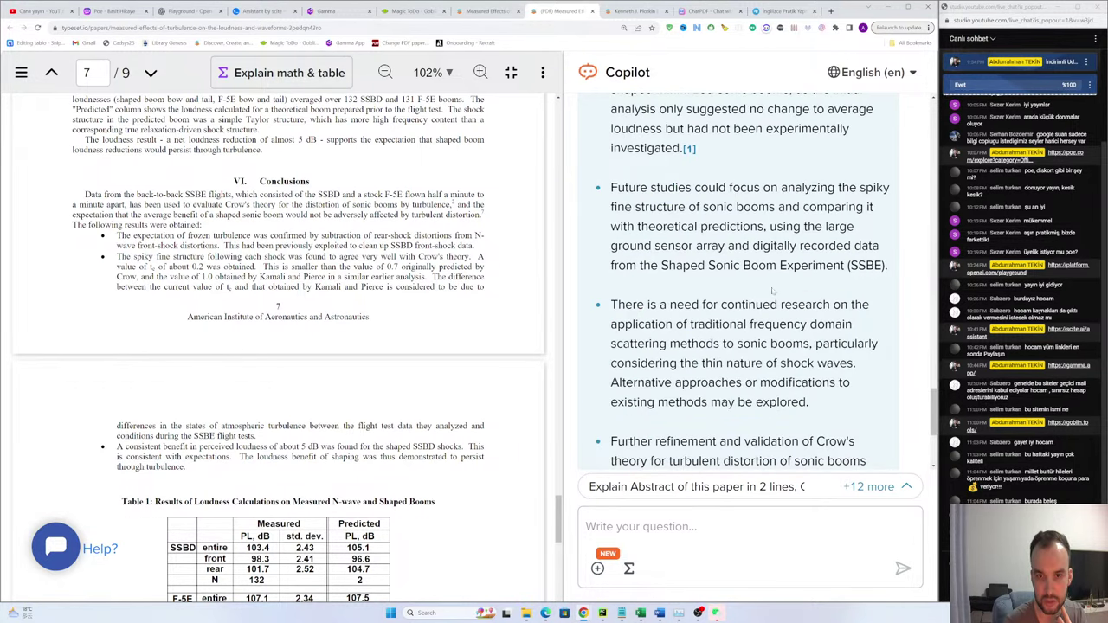
pyautogui.moveTo(779, 265); pyautogui.dragTo(663, 207)
pyautogui.moveTo(637, 304); pyautogui.dragTo(644, 304)
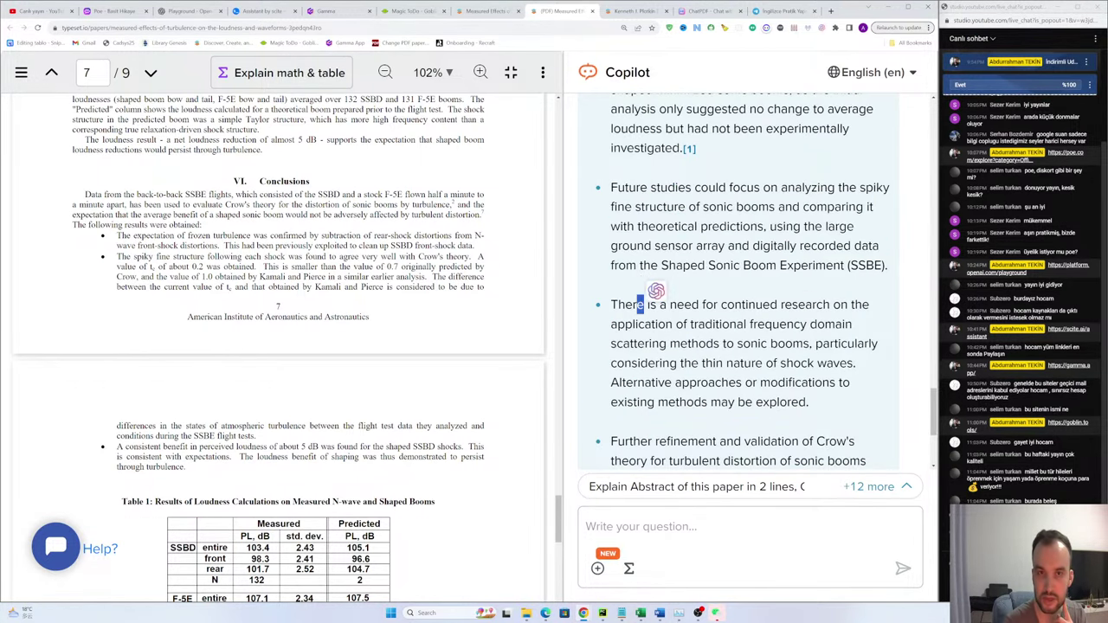
pyautogui.scroll(1, 645, 305)
pyautogui.click(587, 221)
pyautogui.scroll(2, 339, 351)
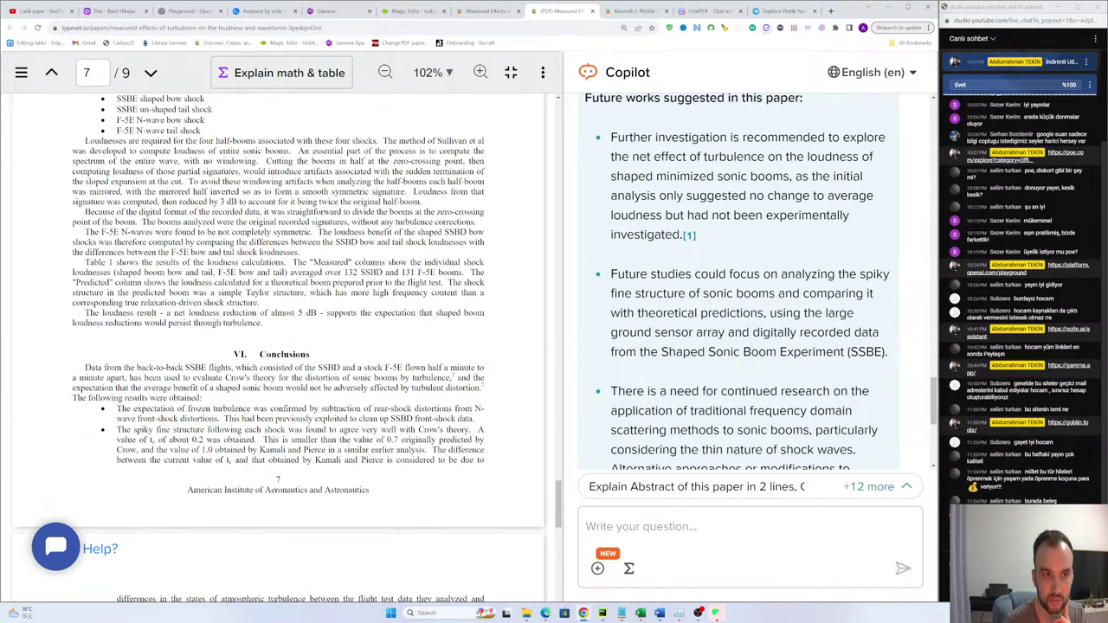
pyautogui.scroll(2, 339, 350)
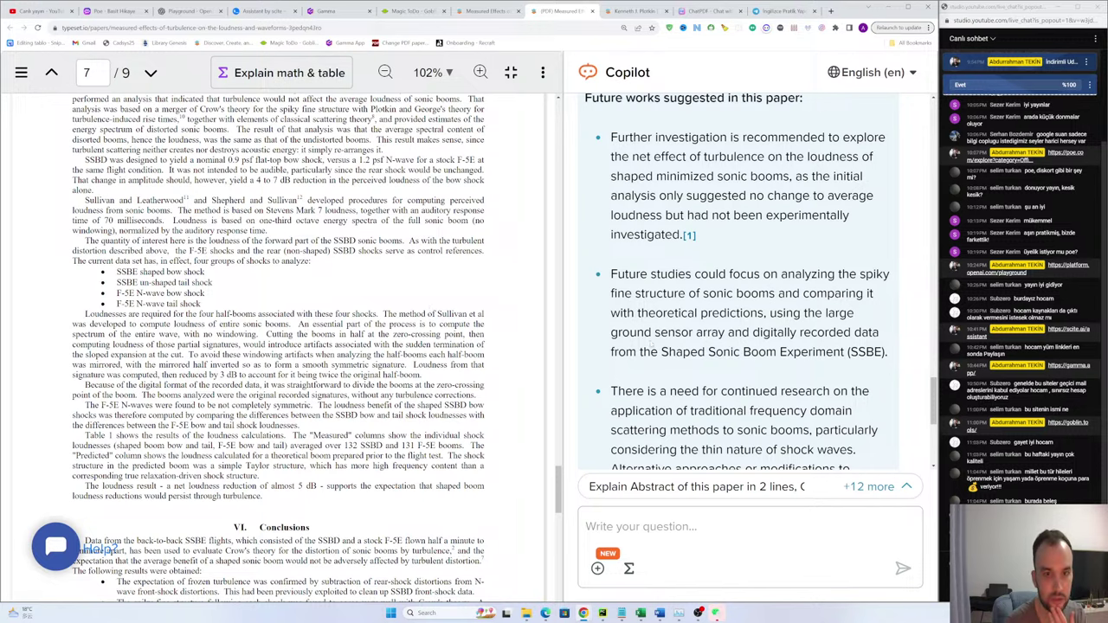
# Step: Mark Copilot's third suggestion on applying traditional frequency domain scattering methods to sonic booms
pyautogui.scroll(-2, 651, 343)
pyautogui.moveTo(779, 183); pyautogui.dragTo(827, 203)
pyautogui.moveTo(705, 262); pyautogui.dragTo(726, 280)
pyautogui.moveTo(623, 301); pyautogui.dragTo(663, 320)
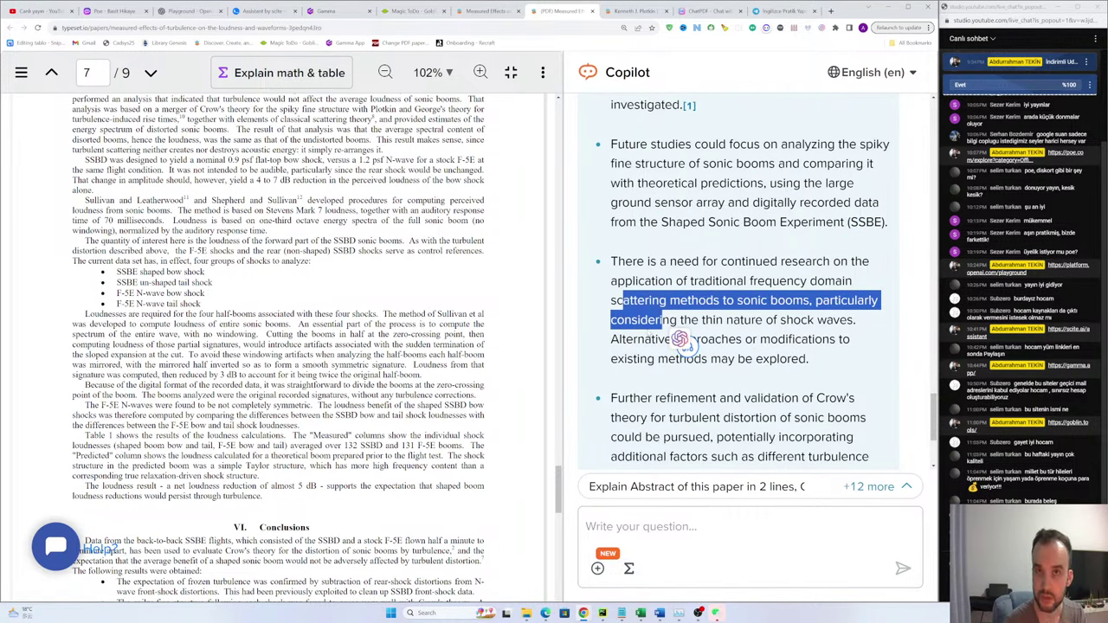
pyautogui.doubleClick(742, 339)
pyautogui.moveTo(638, 262); pyautogui.dragTo(892, 338)
pyautogui.click(891, 338)
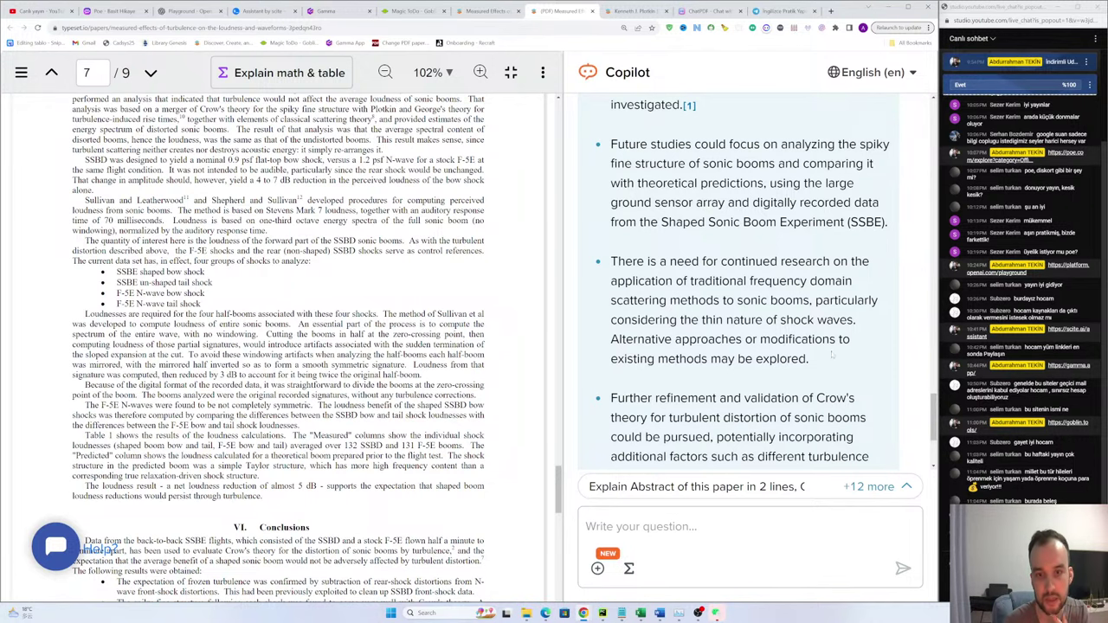
# Step: Look back at Copilot's earlier equation and table explanations and at the paper's text around section V
pyautogui.scroll(10, 832, 354)
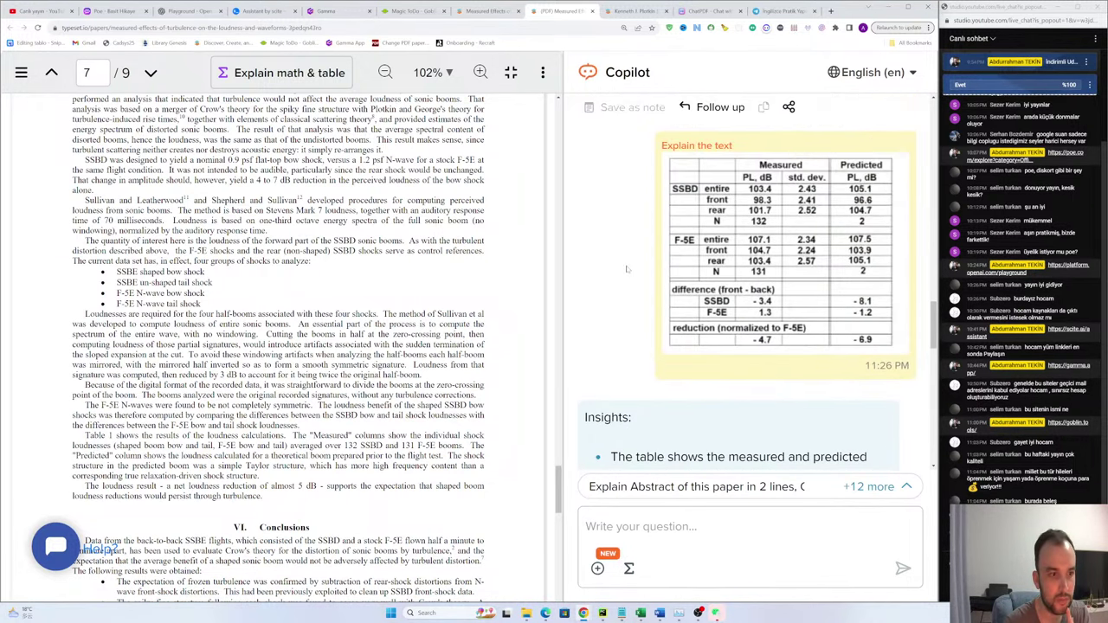
pyautogui.scroll(2, 627, 269)
pyautogui.scroll(3, 351, 276)
pyautogui.scroll(-1, 484, 276)
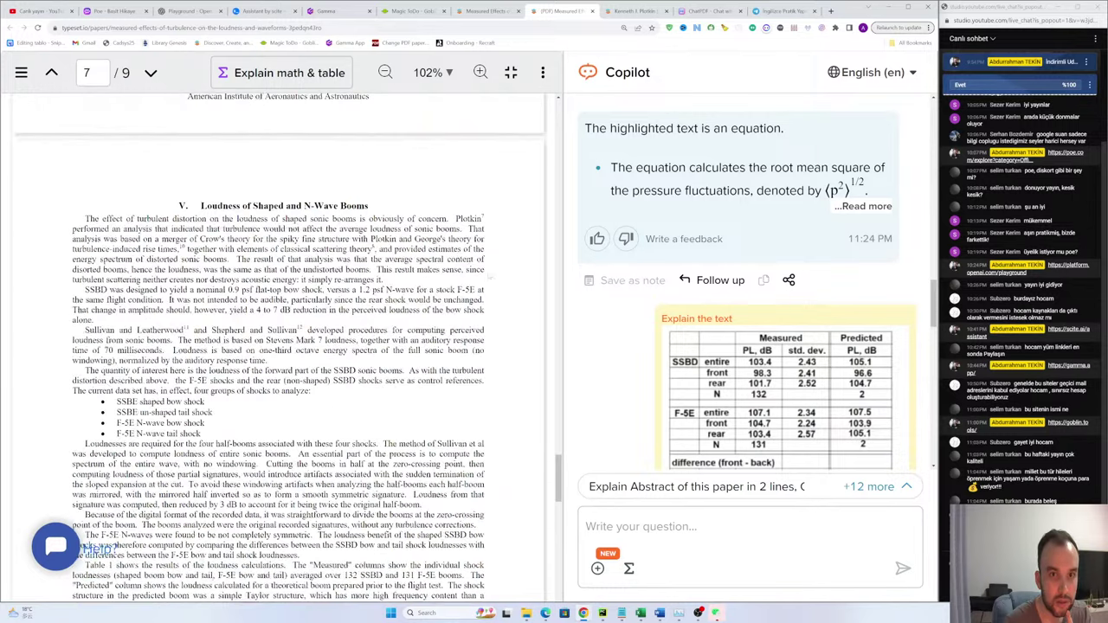
pyautogui.scroll(-2, 620, 95)
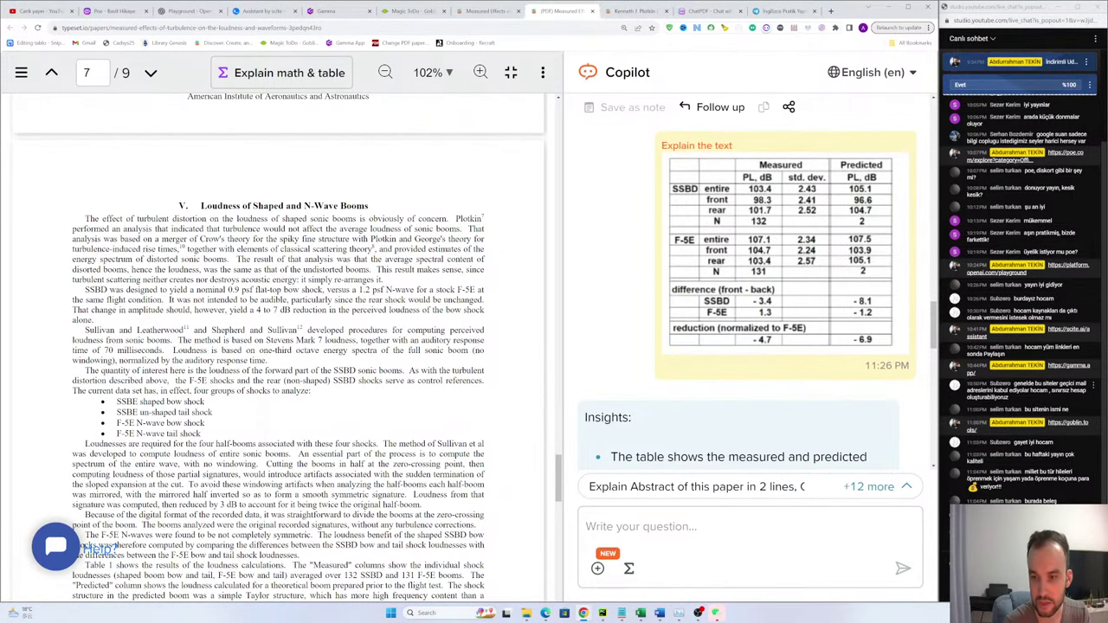
pyautogui.scroll(2, 393, 327)
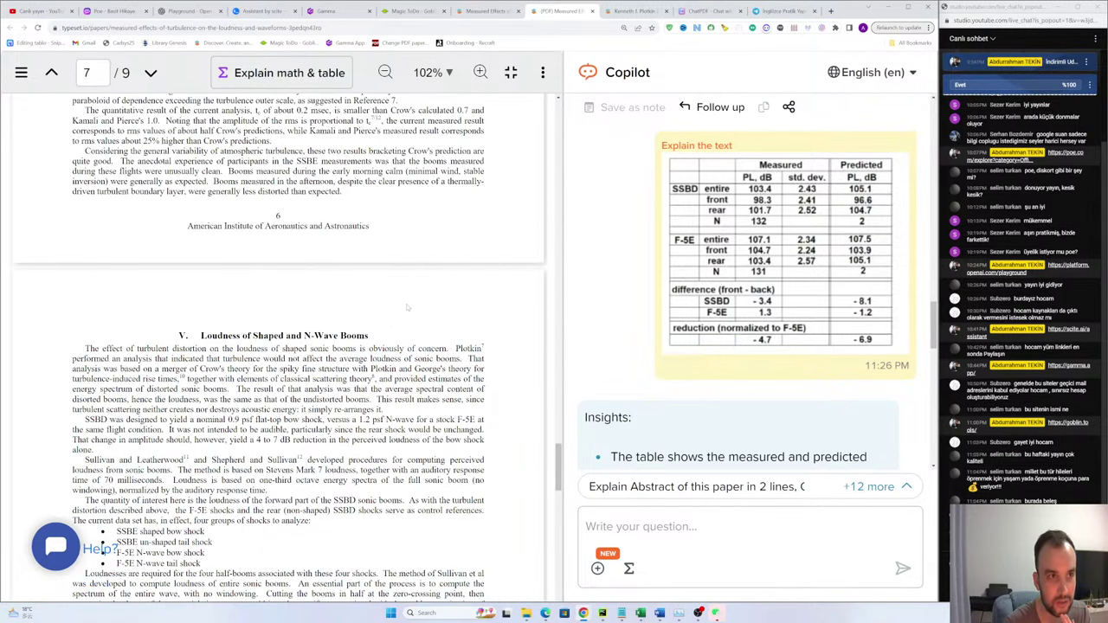
pyautogui.scroll(2, 471, 317)
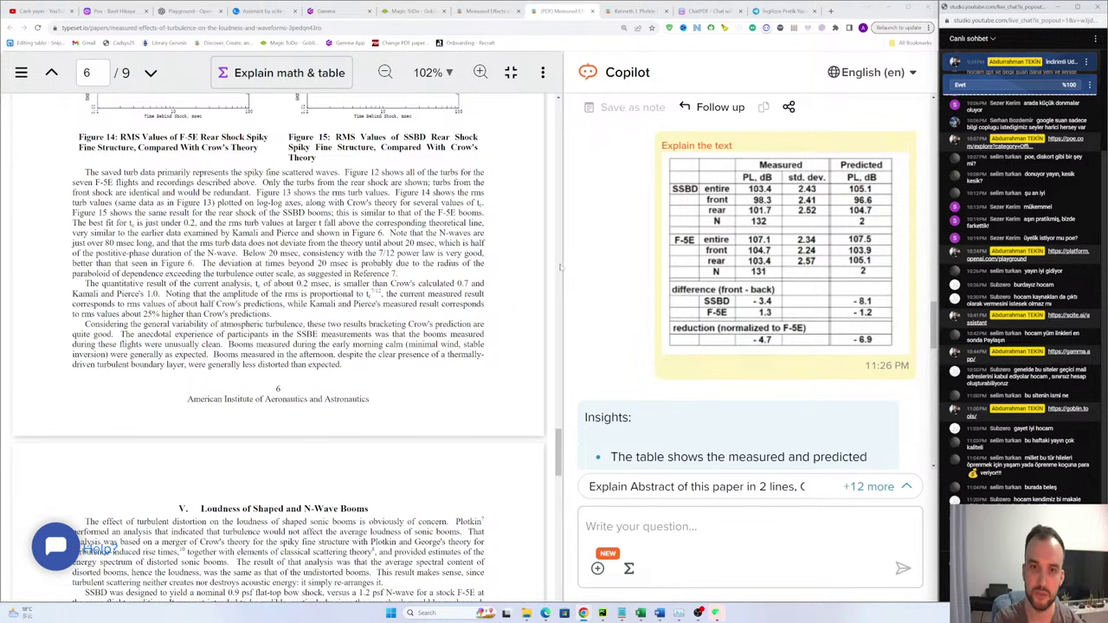
# Step: Return to the paper's title page and look through the PDF down to Figures 8 to 11 on page 5
pyautogui.scroll(7, 560, 266)
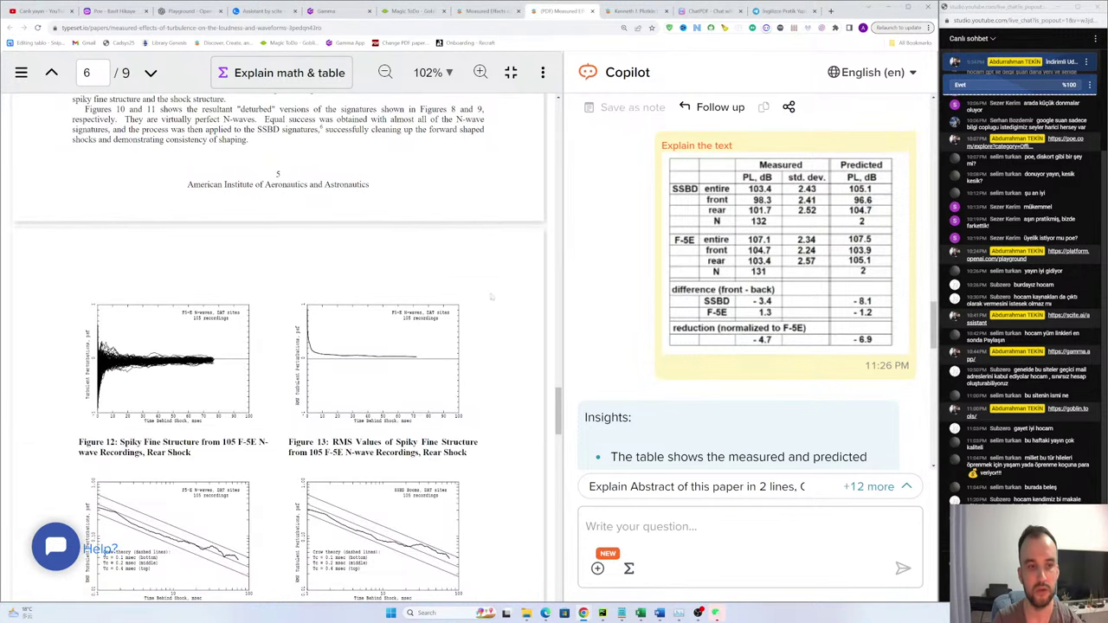
pyautogui.scroll(4, 491, 297)
pyautogui.moveTo(559, 381); pyautogui.dragTo(567, 98)
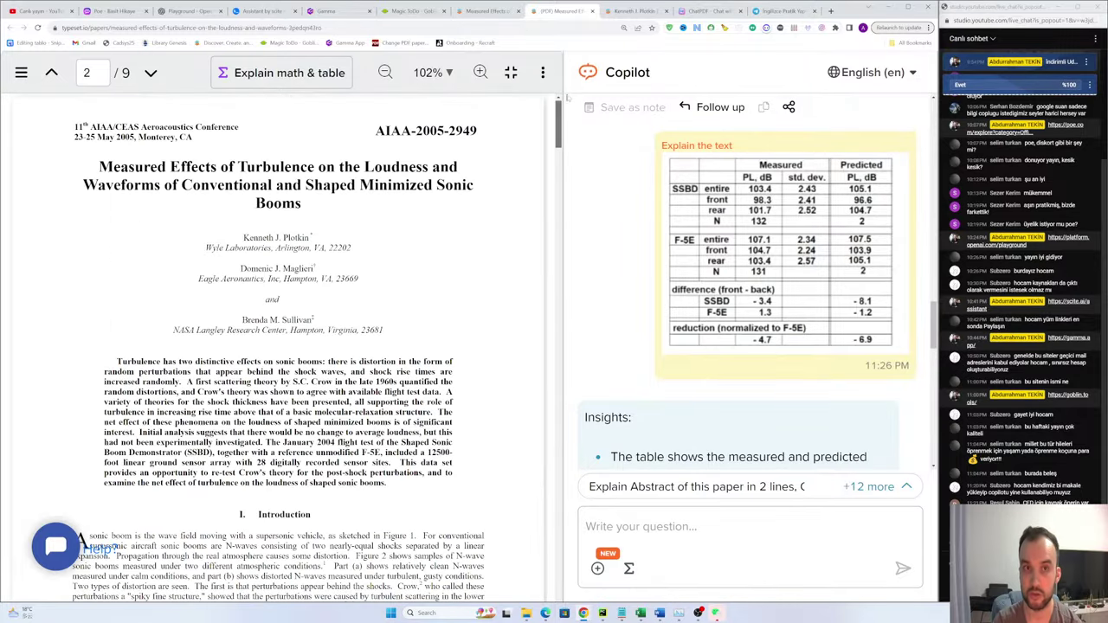
pyautogui.scroll(-3, 568, 130)
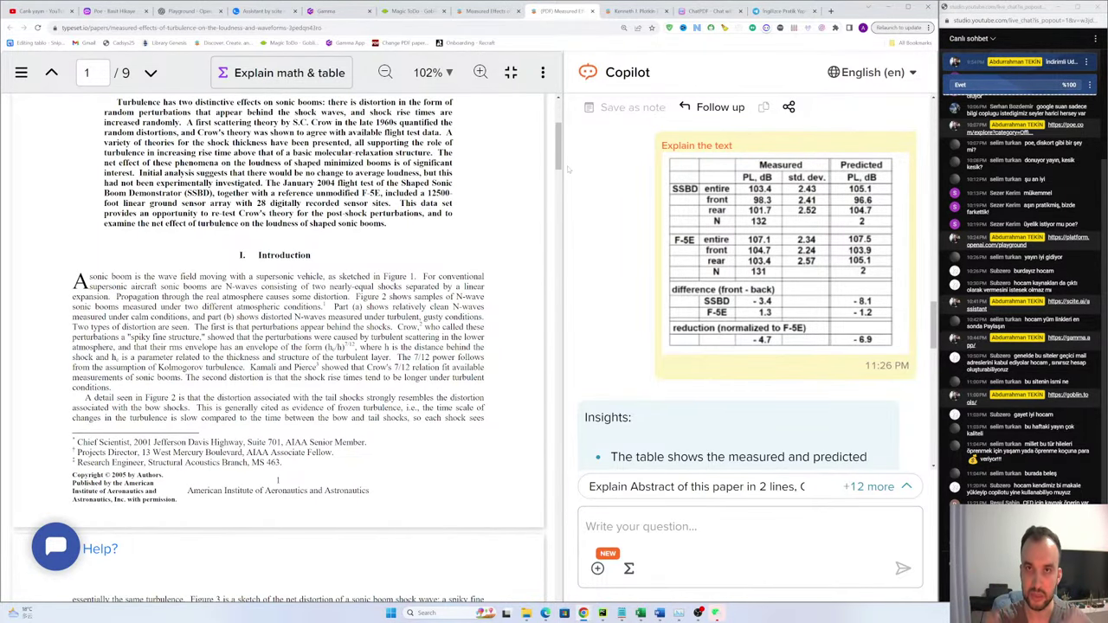
pyautogui.scroll(3, 559, 129)
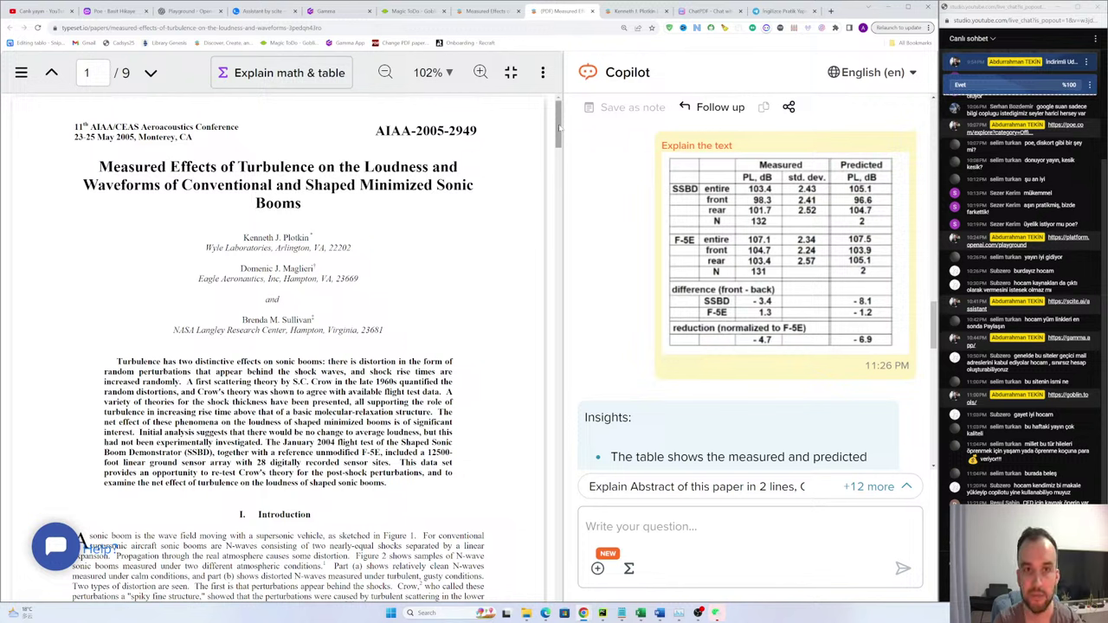
pyautogui.moveTo(560, 120); pyautogui.dragTo(561, 117)
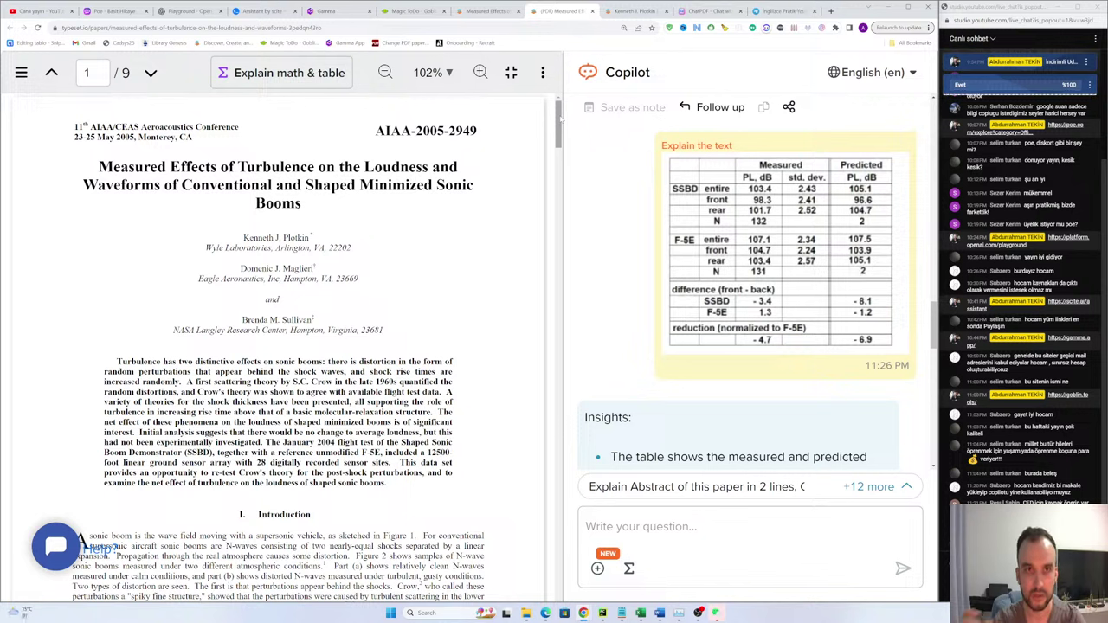
pyautogui.scroll(-15, 277, 347)
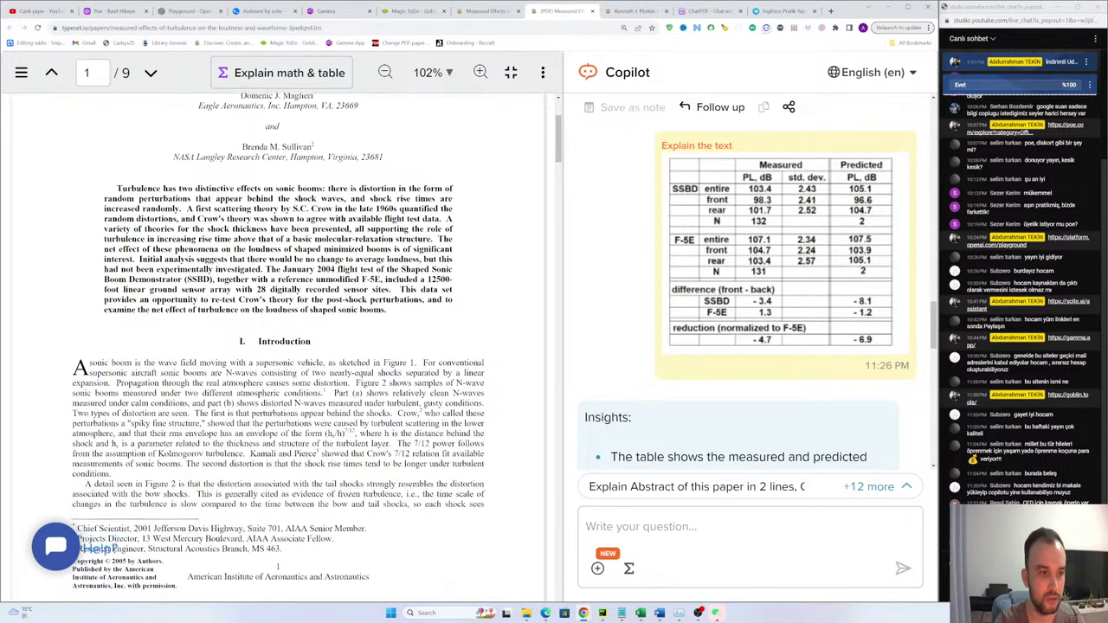
pyautogui.scroll(-15, 234, 373)
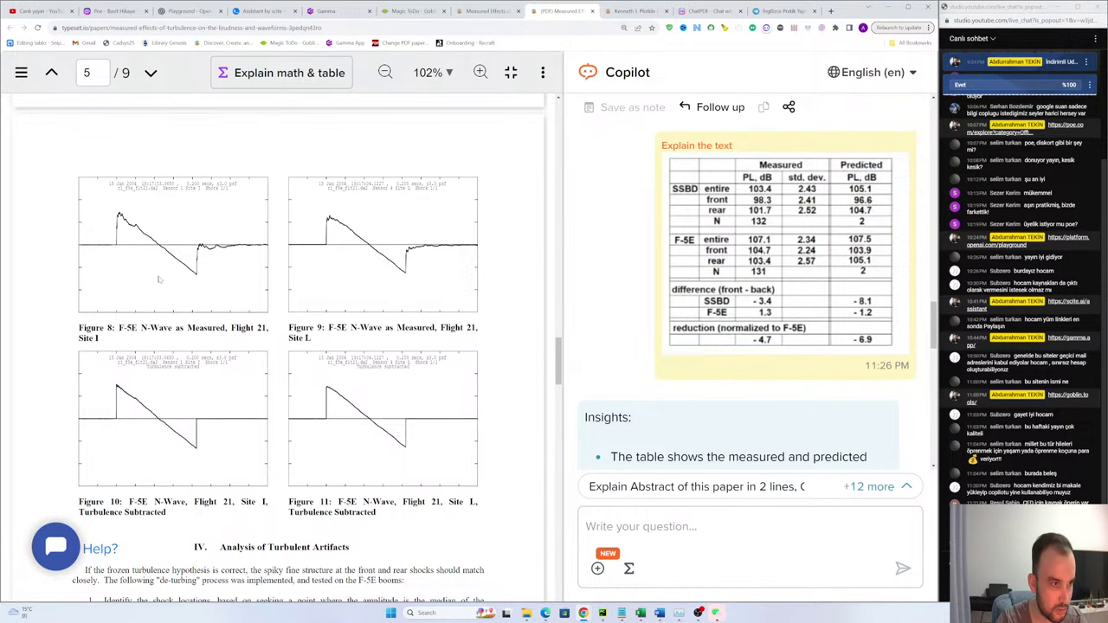
# Step: Enlarge the web page and bring Copilot's Table 1 explanation request back into view
pyautogui.hotkey('ctrl', '+')
pyautogui.hotkey('ctrl', '+')
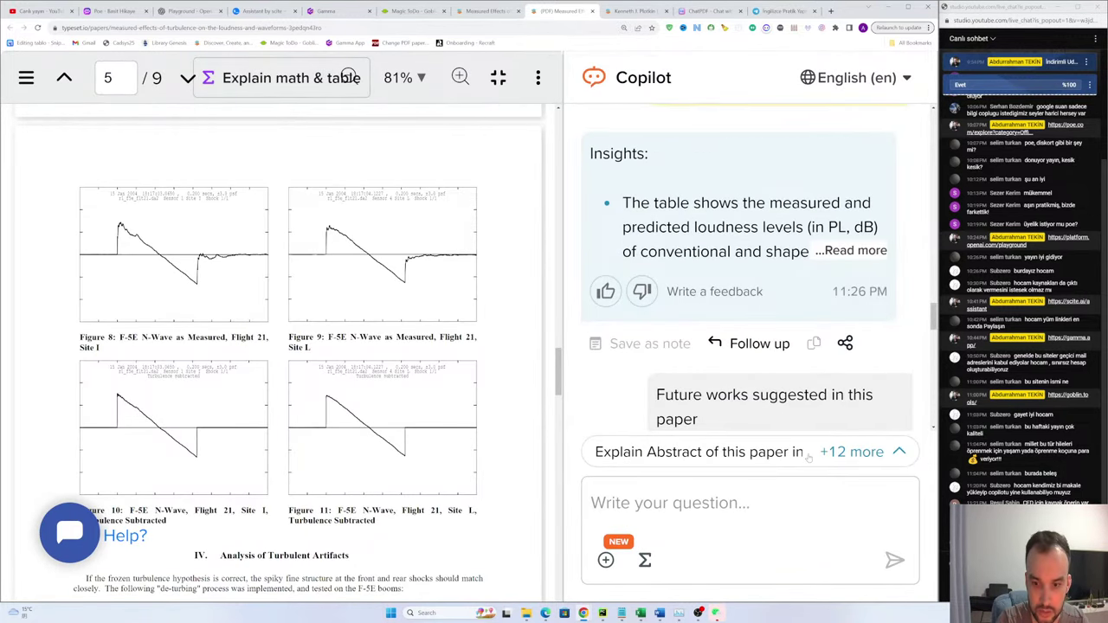
pyautogui.scroll(3, 670, 213)
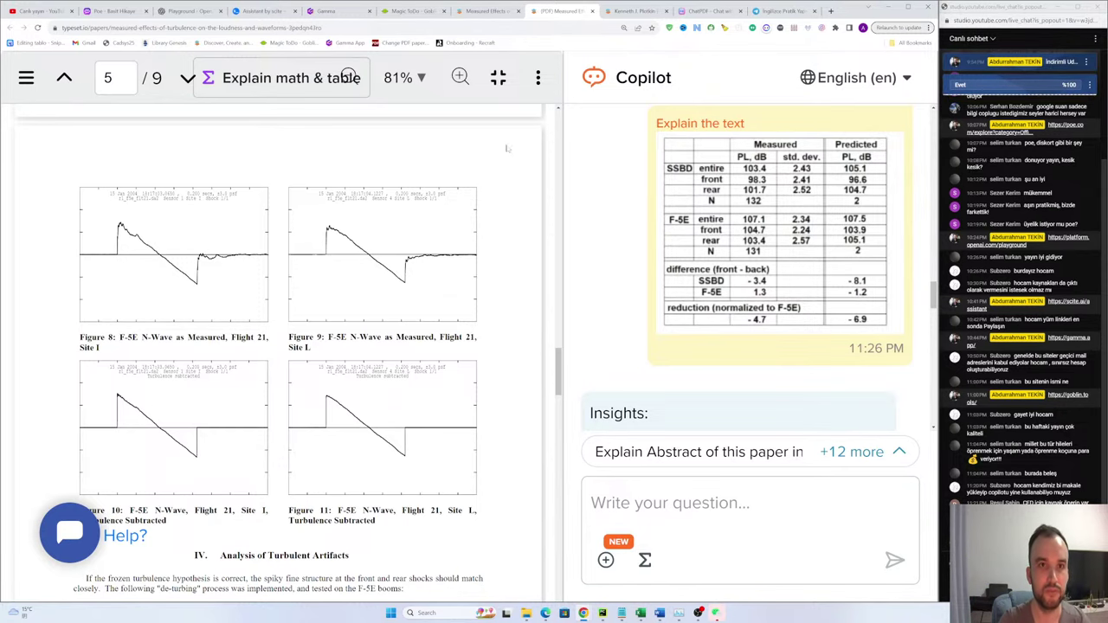
# Step: Search Google for "shock wave" in a new browser tab and show the image results
pyautogui.hotkey('ctrl', 't')
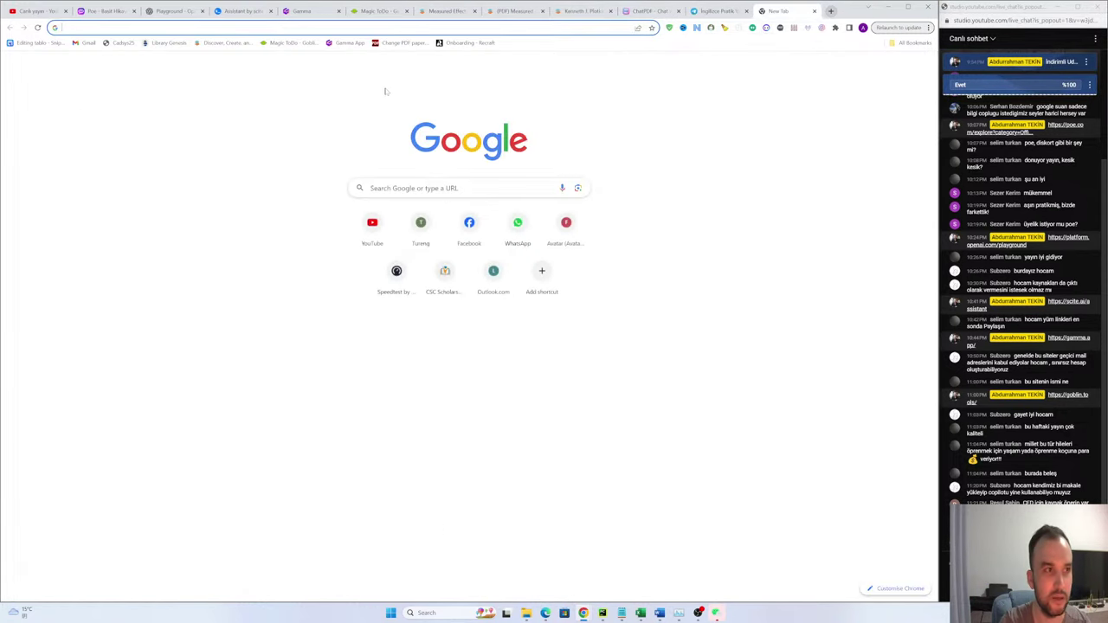
pyautogui.write('s')
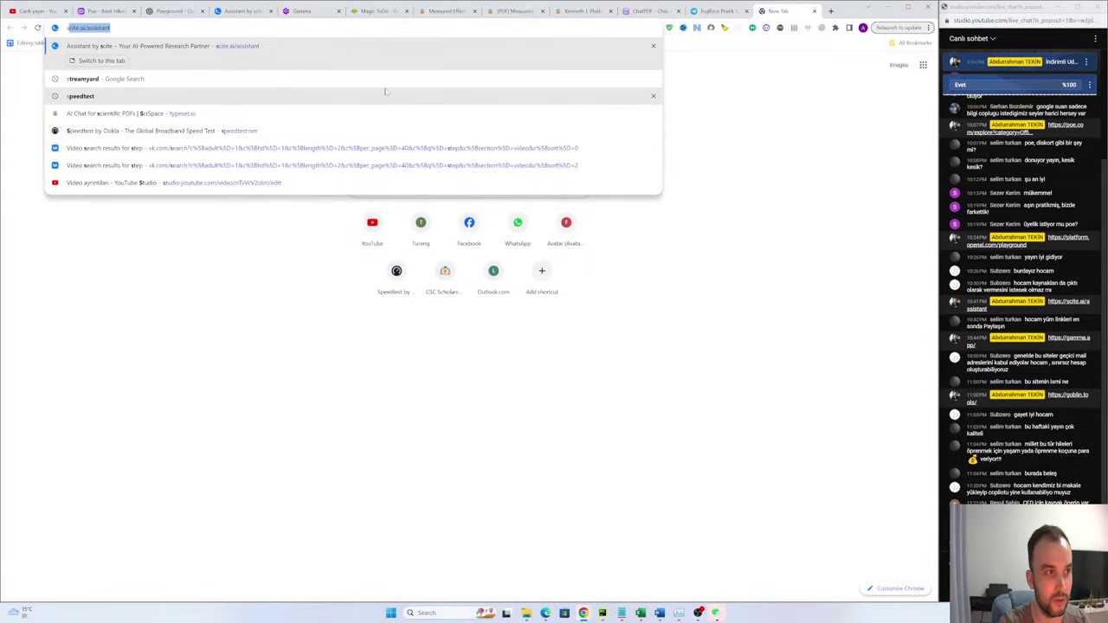
pyautogui.write('hoc')
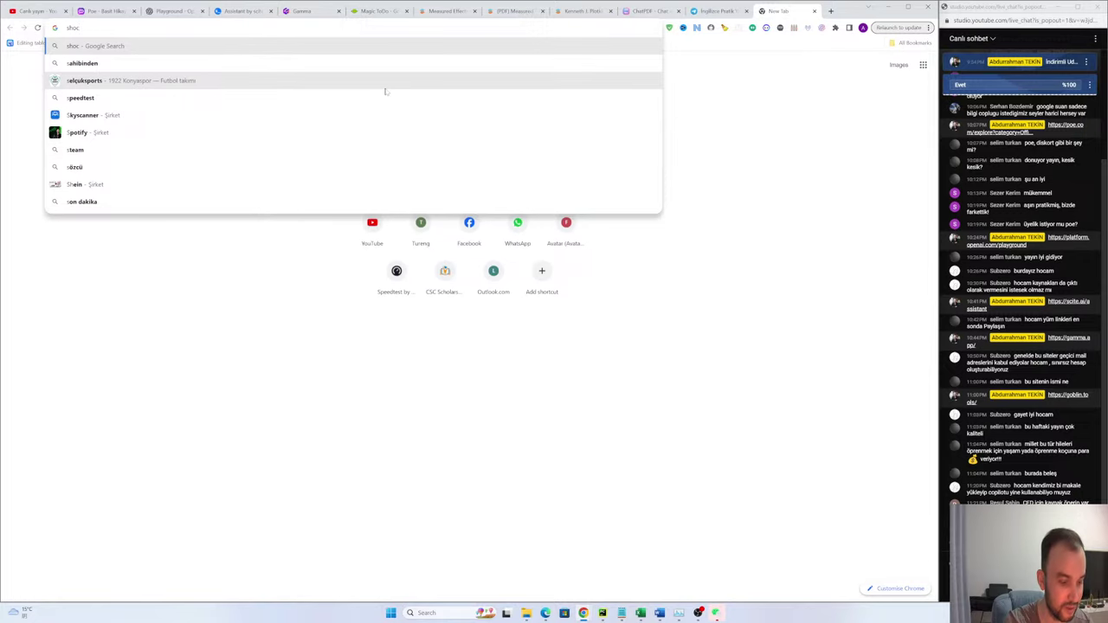
pyautogui.write('k')
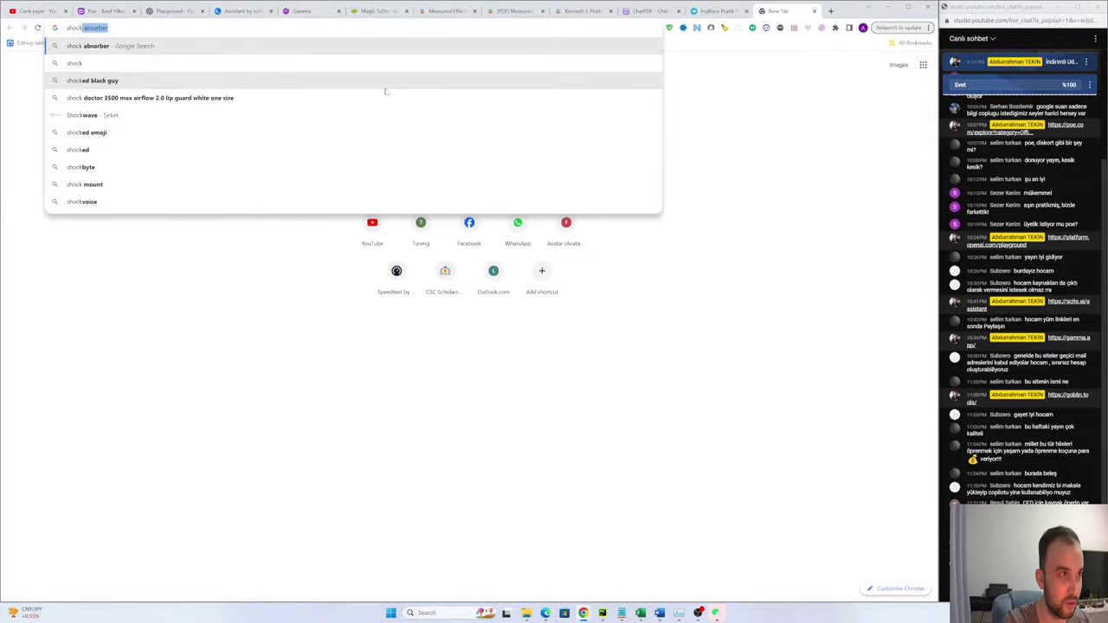
pyautogui.write(' wave')
pyautogui.press('Return')
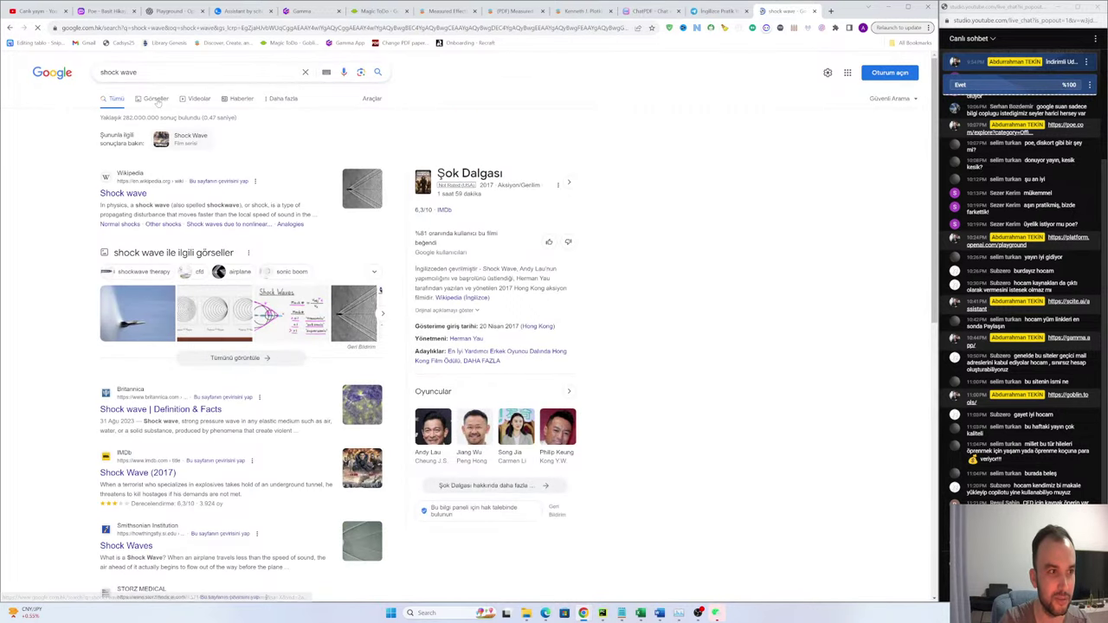
pyautogui.click(175, 142)
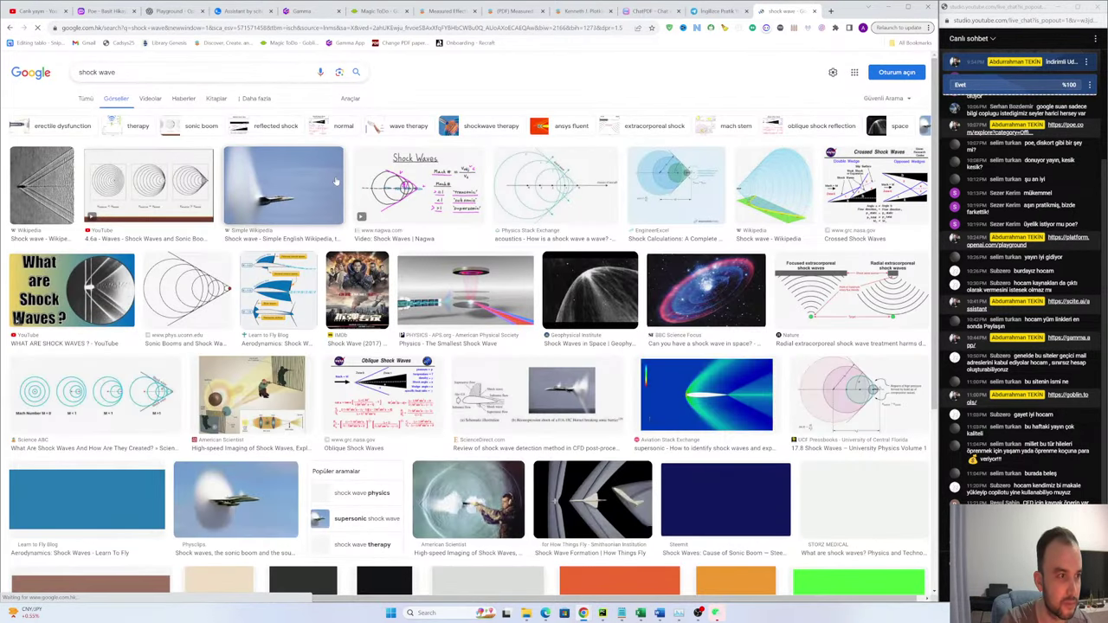
# Step: Open the Wikipedia shock wave article from its image result and open the article's Schlieren photograph
pyautogui.click(44, 186)
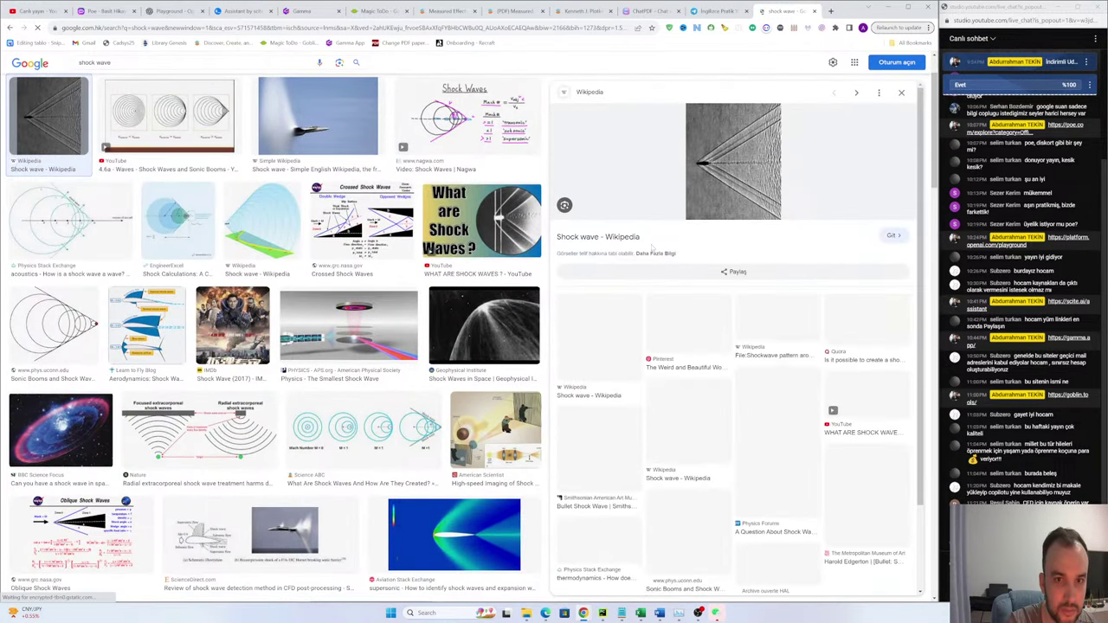
pyautogui.click(729, 179)
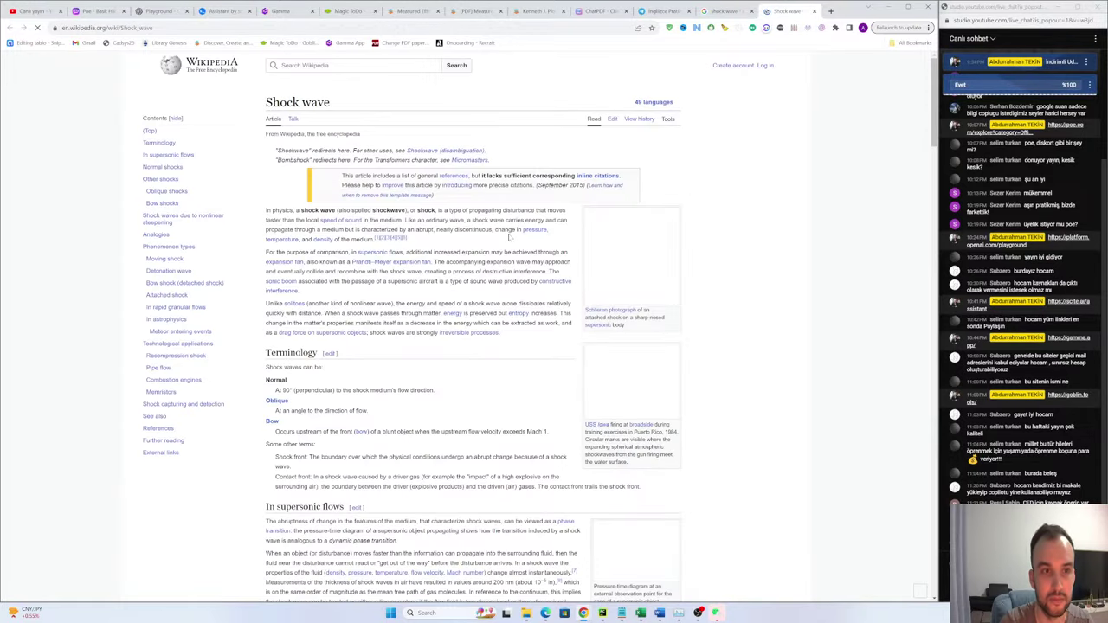
pyautogui.scroll(-7, 646, 213)
pyautogui.scroll(6, 645, 213)
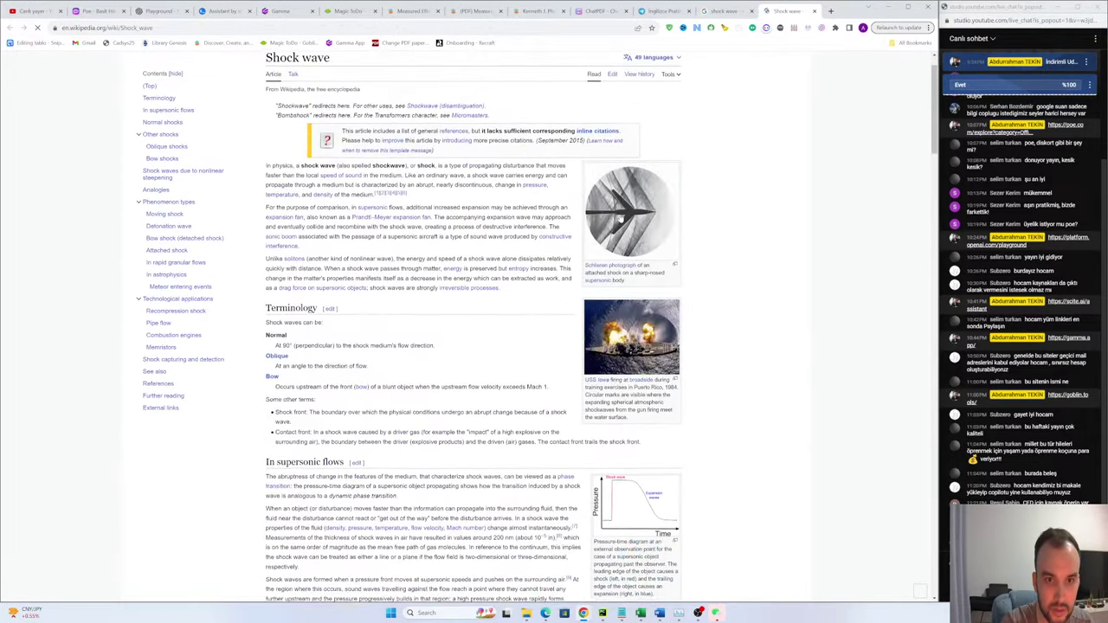
pyautogui.click(631, 223)
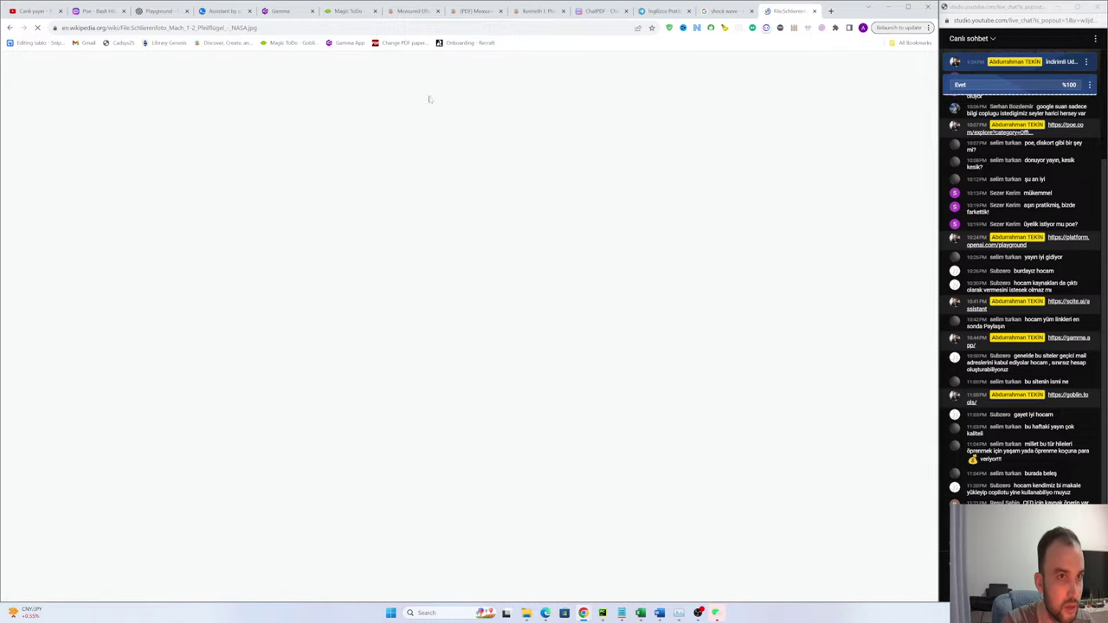
# Step: Close the Wikipedia photo page and preview Wikipedia's Oblique shock image from the Google results at an enlarged page size
pyautogui.click(814, 11)
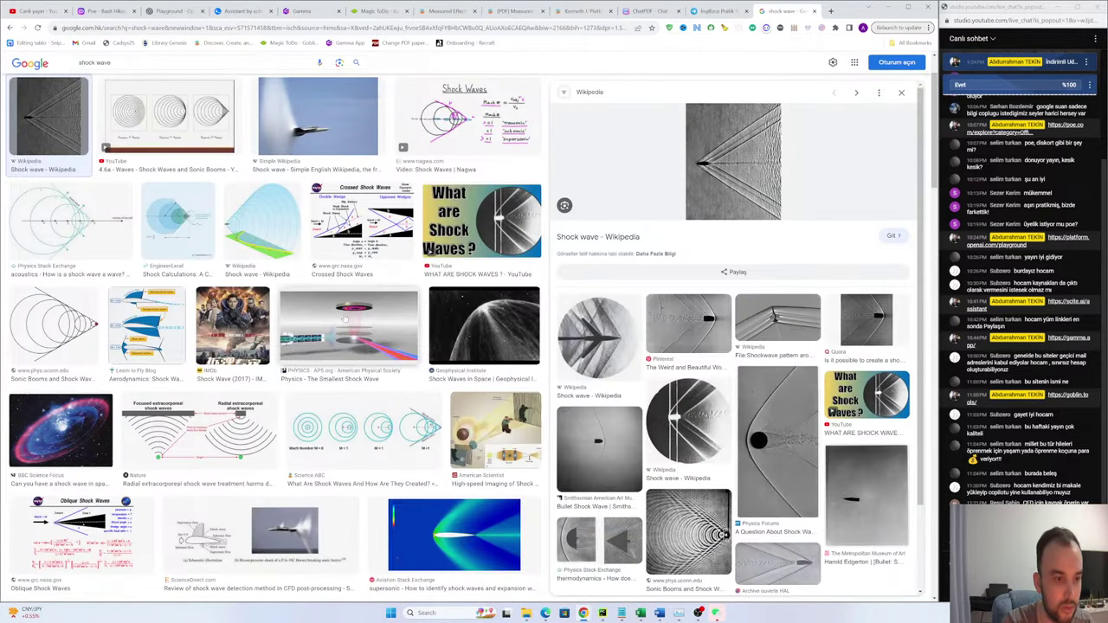
pyautogui.scroll(-3, 339, 338)
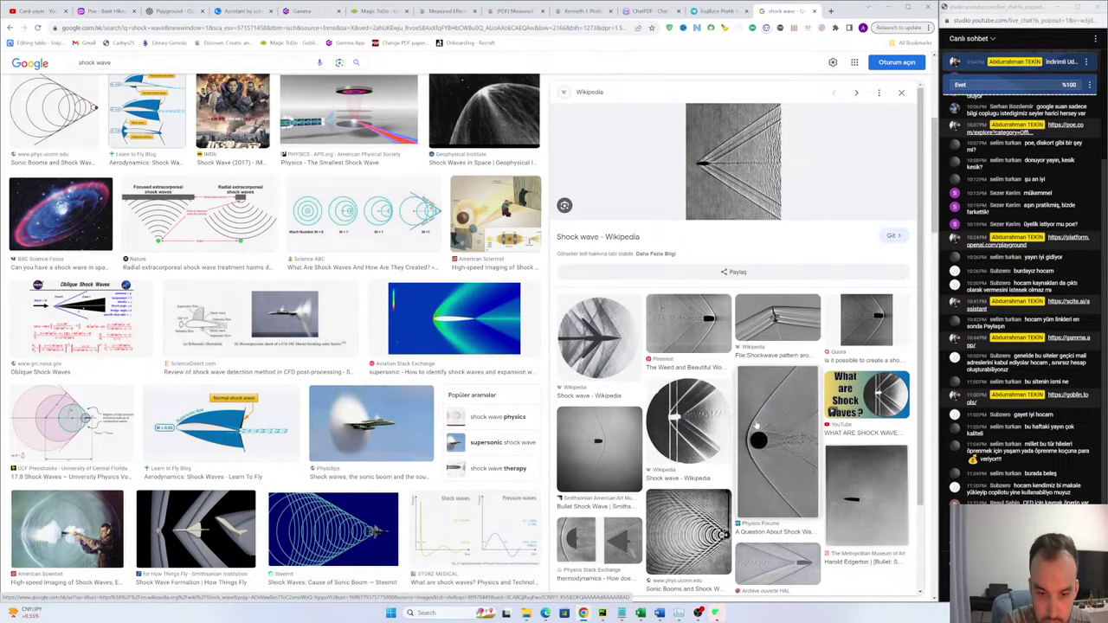
pyautogui.scroll(-2, 719, 390)
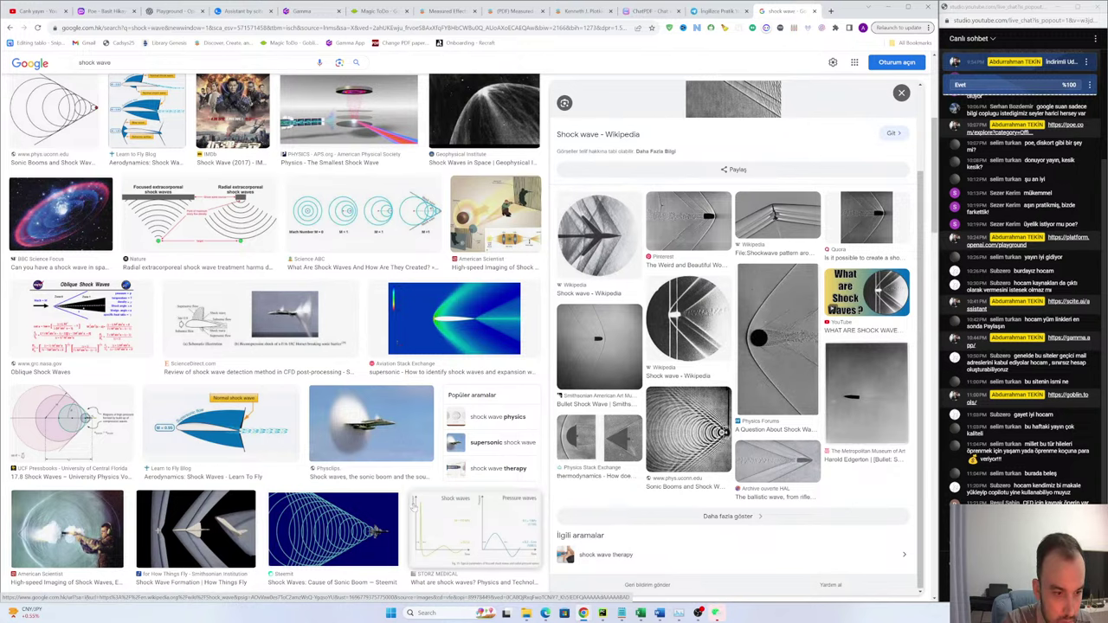
pyautogui.scroll(-2, 222, 410)
pyautogui.scroll(-5, 222, 409)
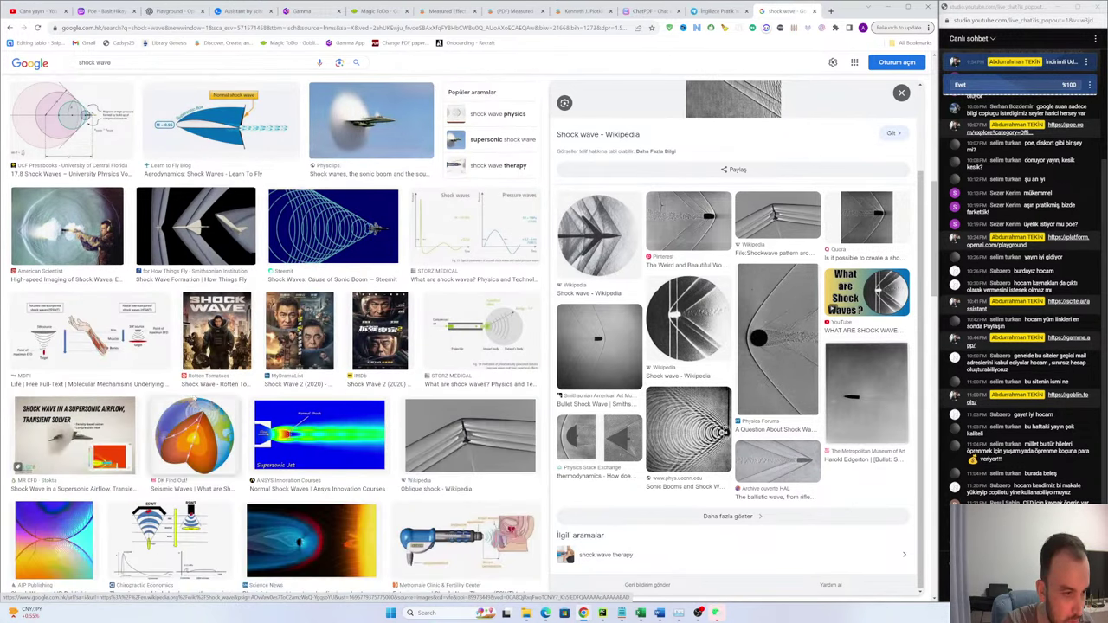
pyautogui.click(506, 300)
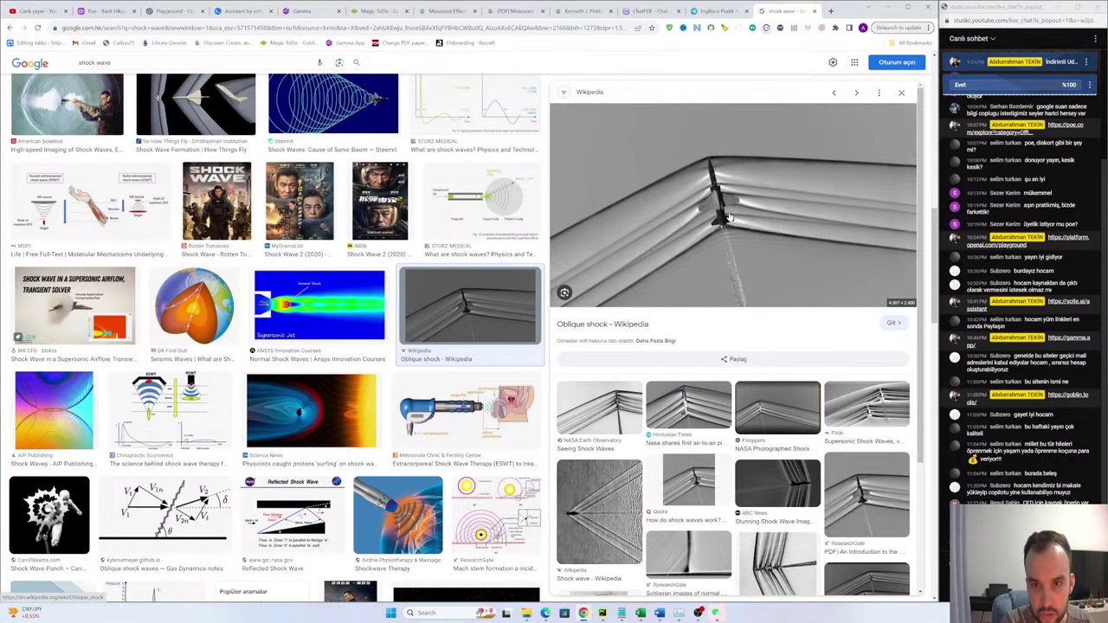
pyautogui.hotkey('ctrl', '+')
pyautogui.hotkey('ctrl', '+')
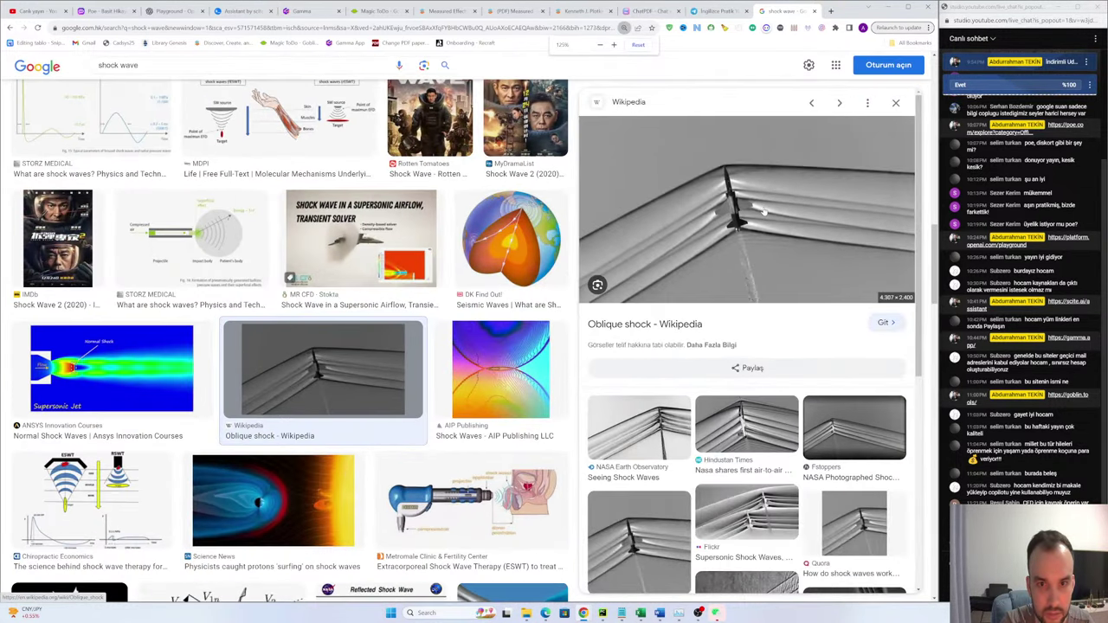
pyautogui.hotkey('ctrl', '-')
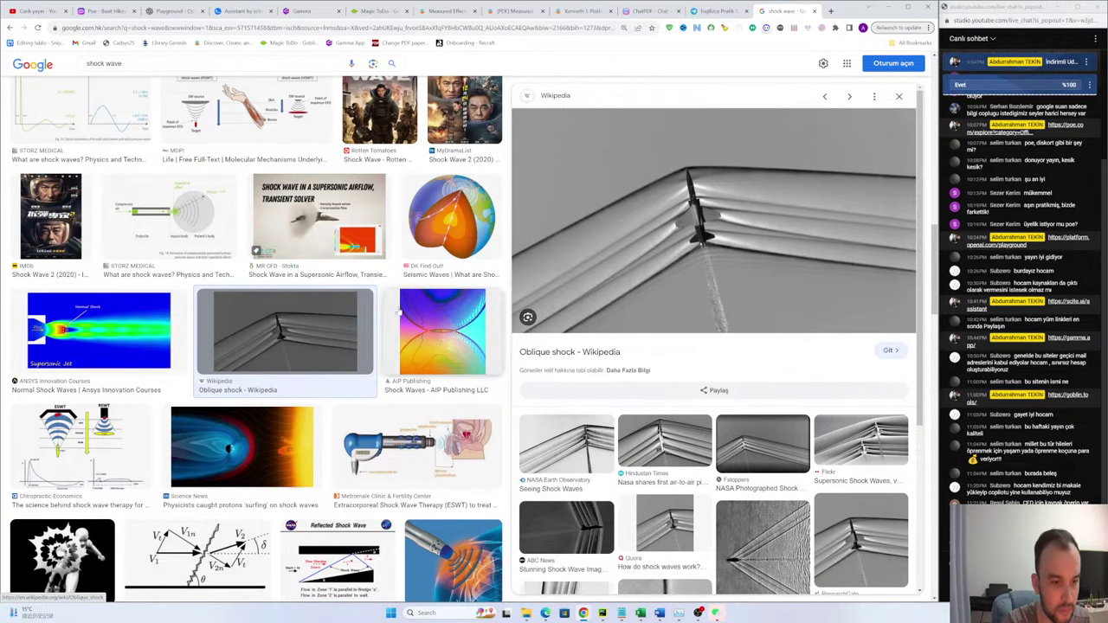
# Step: Preview Wikipedia's related shock wave image of the supersonic bullet and save it to the Desktop as a JPEG under its suggested name
pyautogui.scroll(-1, 381, 364)
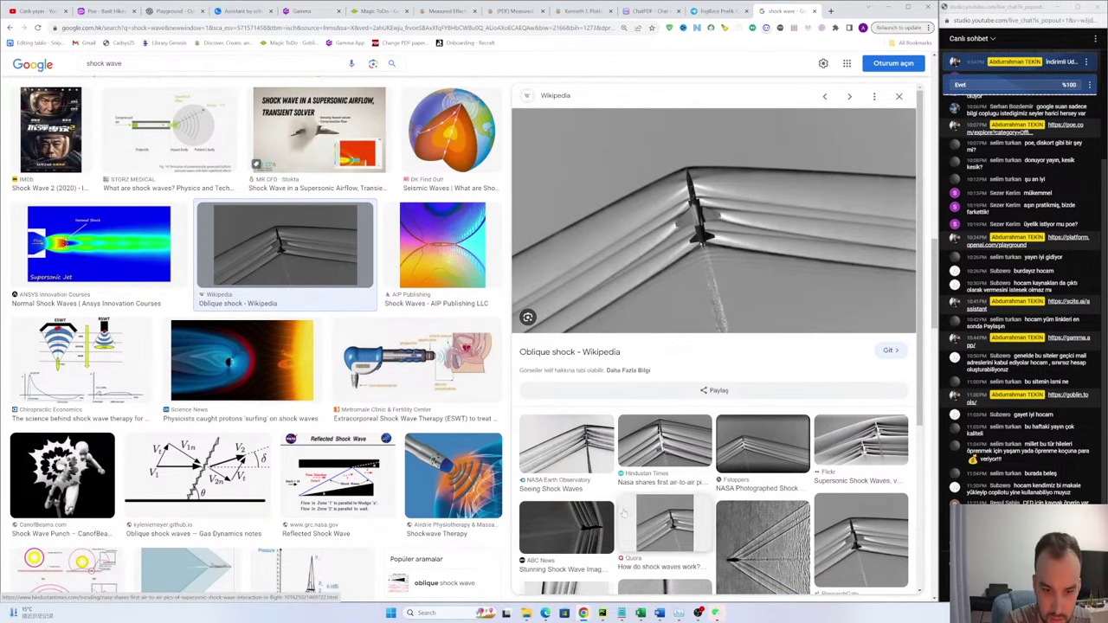
pyautogui.scroll(-1, 791, 545)
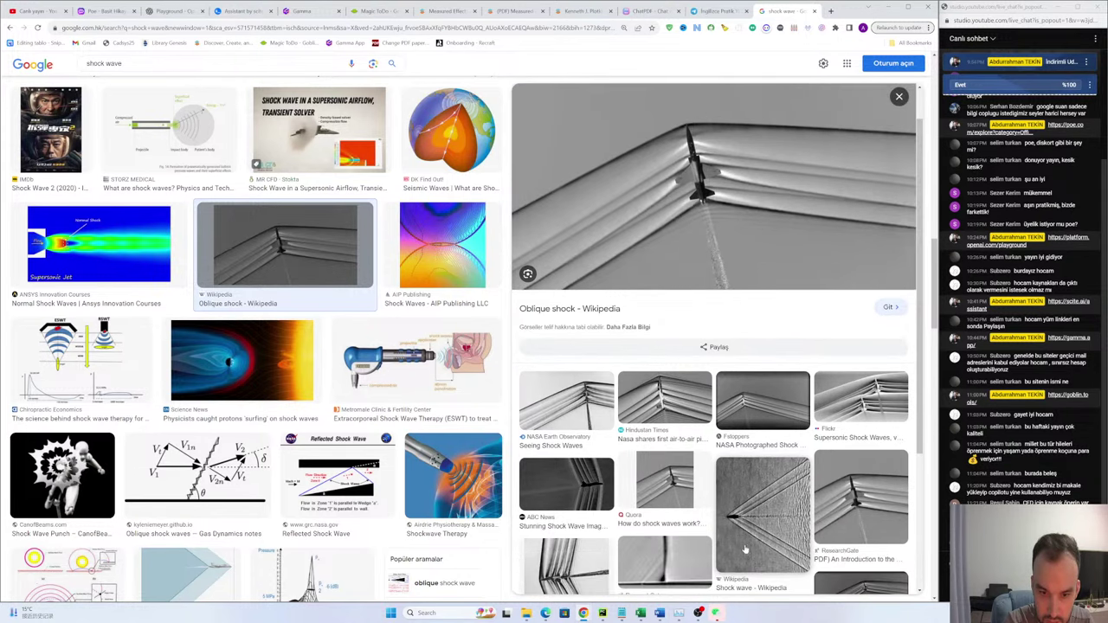
pyautogui.click(754, 525)
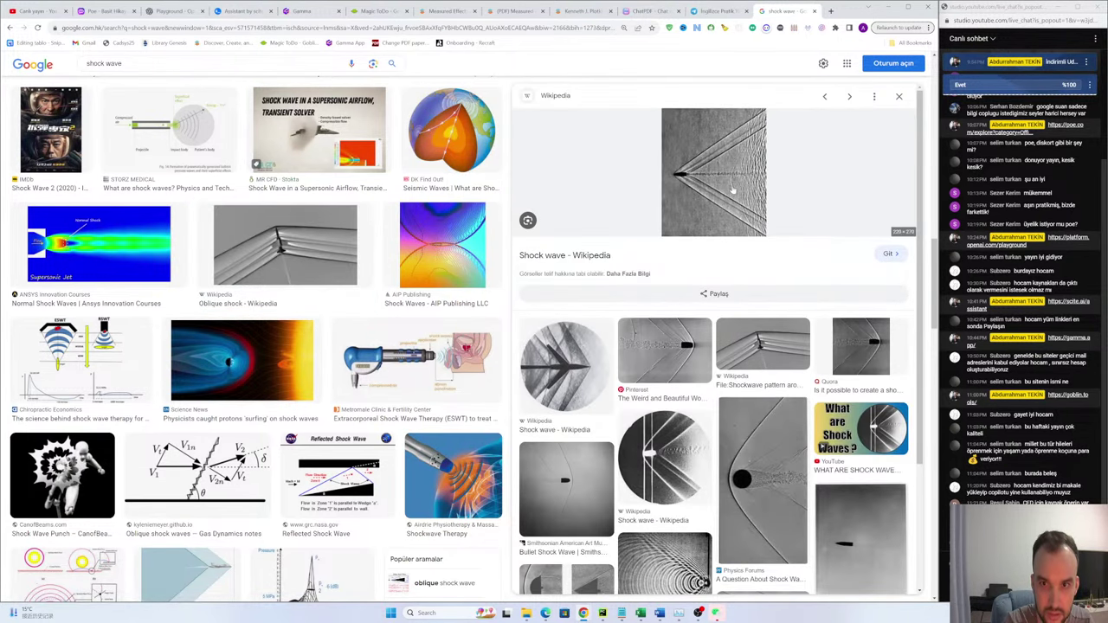
pyautogui.rightClick(690, 185)
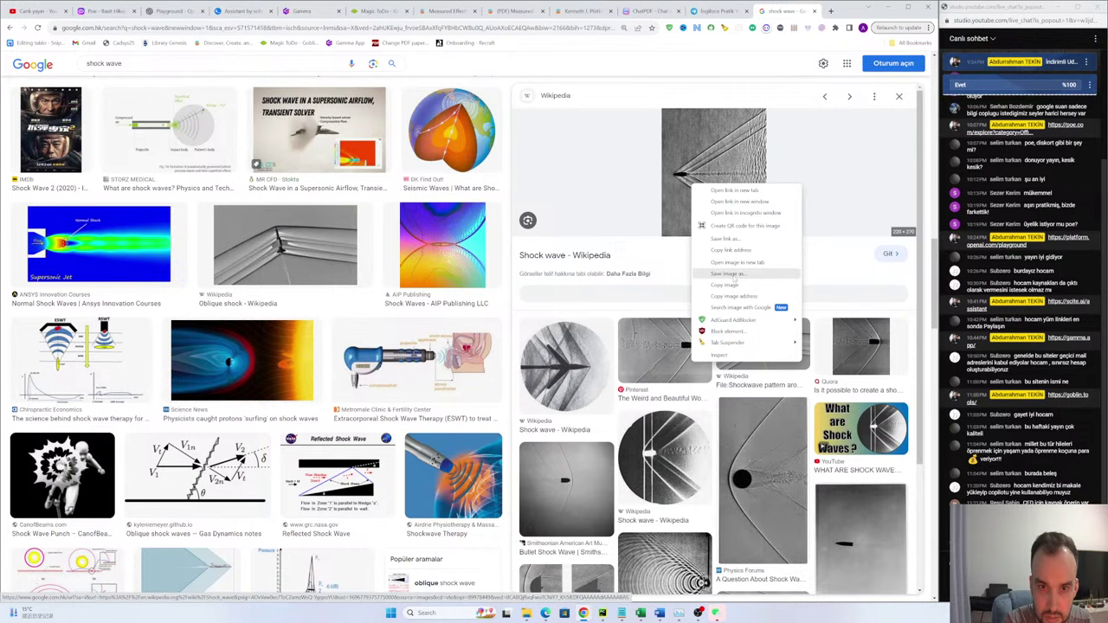
pyautogui.click(733, 275)
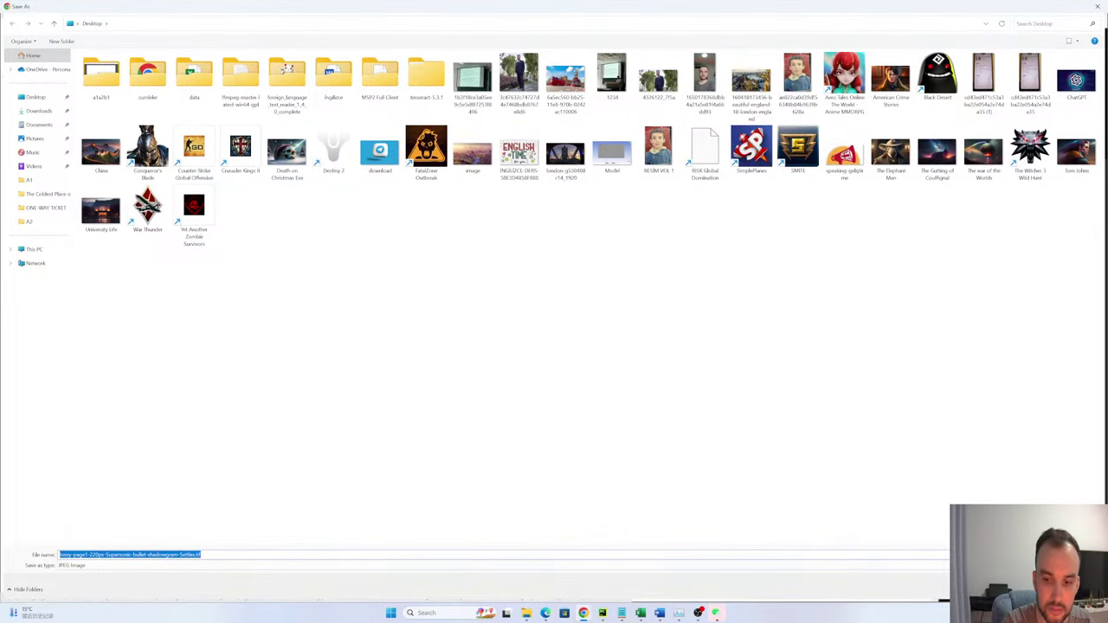
pyautogui.press('Return')
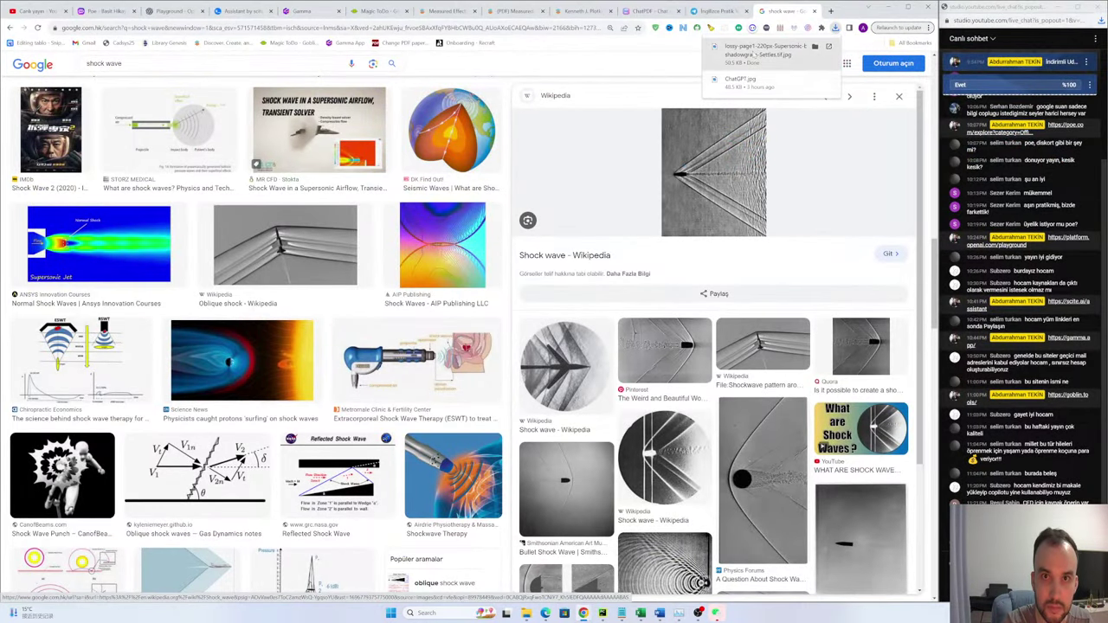
# Step: Open the downloaded bullet shadowgram in the image viewer, magnify it to 611%, and move its window down out of the way
pyautogui.click(752, 54)
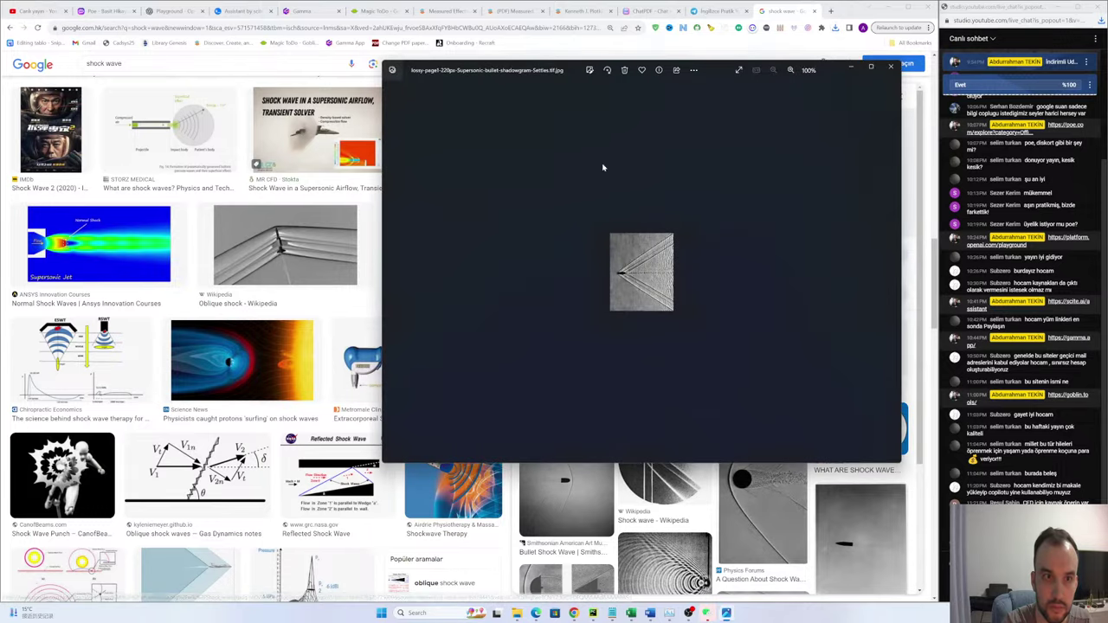
pyautogui.scroll(5, 653, 281)
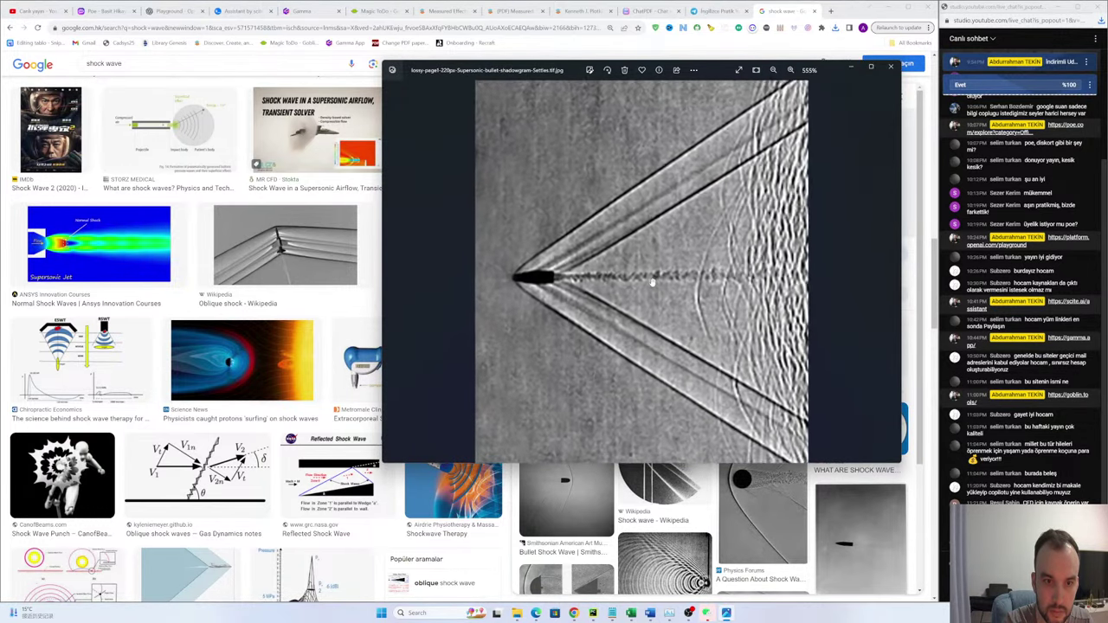
pyautogui.scroll(1, 591, 282)
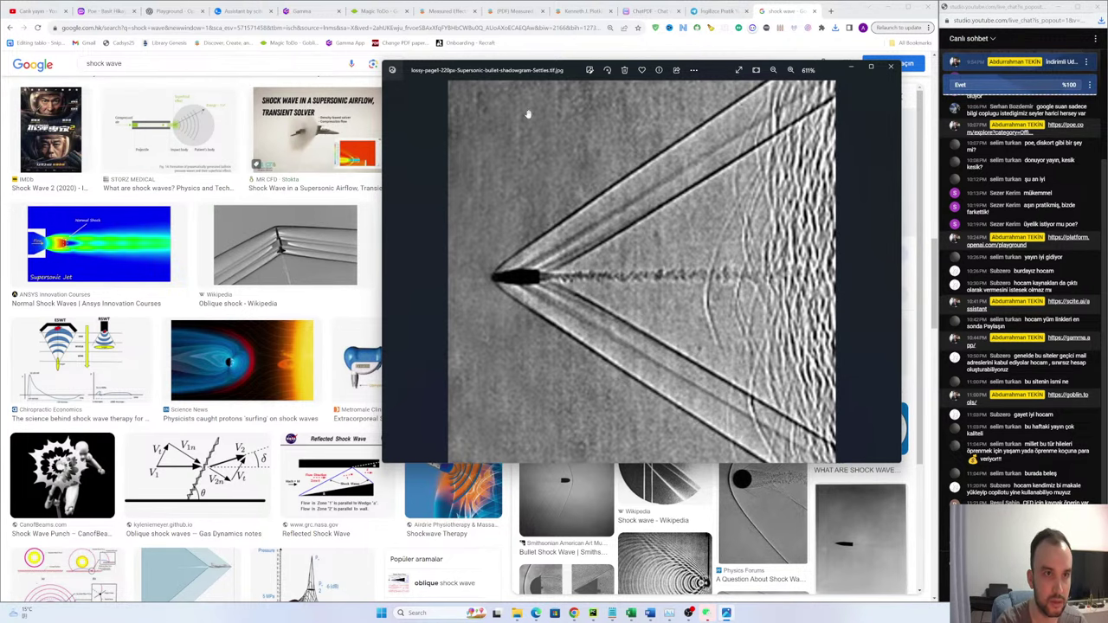
pyautogui.moveTo(698, 81); pyautogui.dragTo(671, 320)
# Step: Preview the Science ABC diagram of shock waves at different Mach numbers from the image results
pyautogui.scroll(5, 402, 124)
pyautogui.click(277, 290)
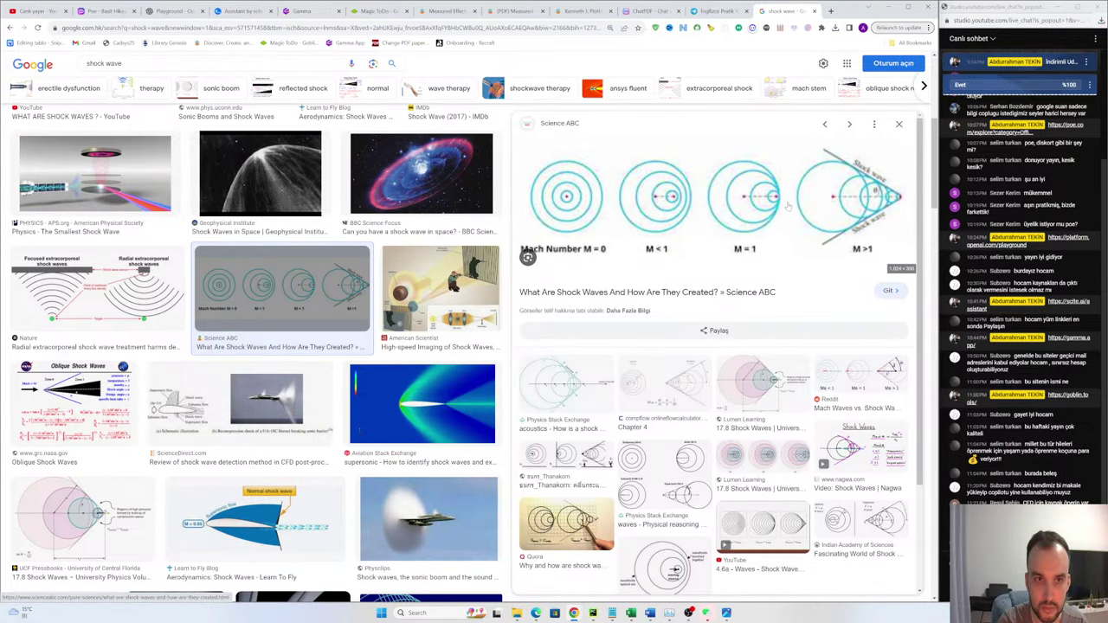
pyautogui.hotkey('ctrl', '-')
pyautogui.hotkey('ctrl', '+')
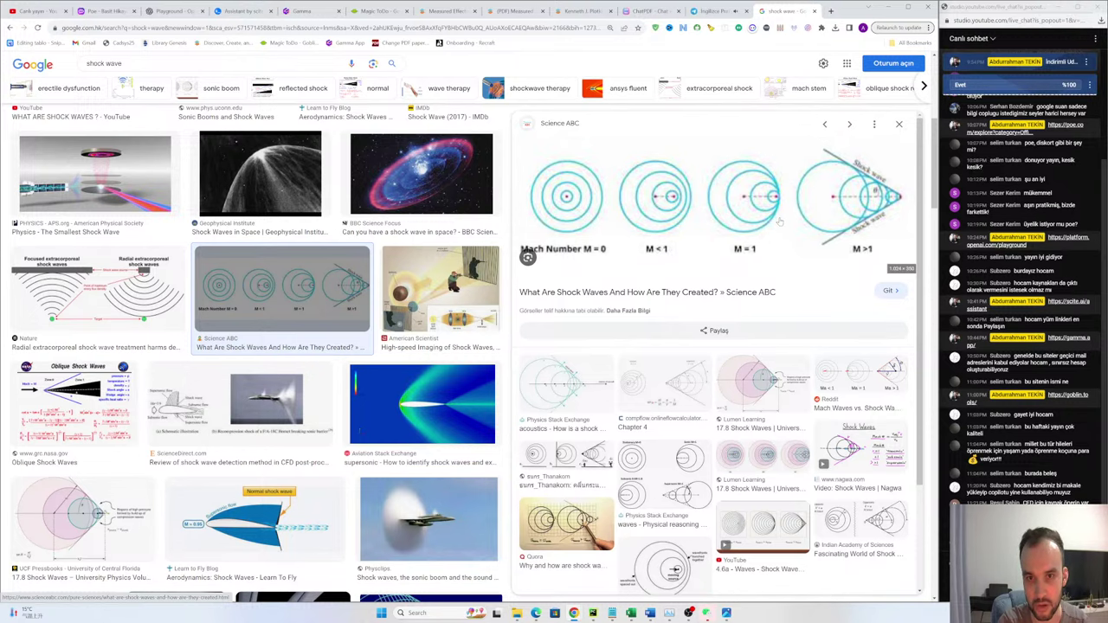
# Step: Preview the Physclips photo of a jet breaking the sound barrier, then close the image preview
pyautogui.scroll(-3, 414, 326)
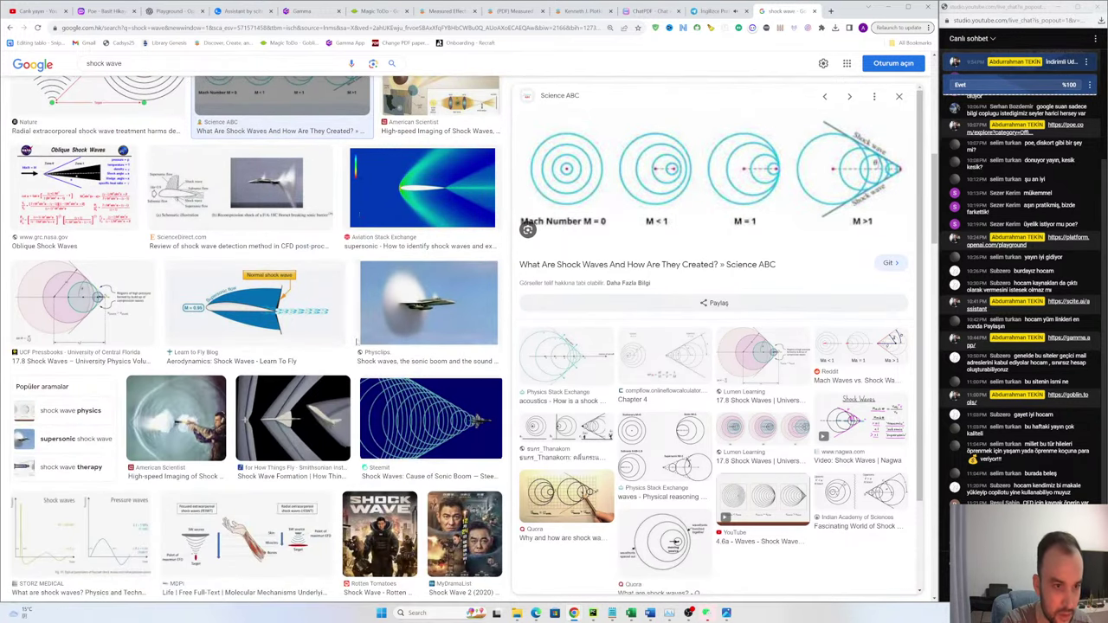
pyautogui.click(422, 312)
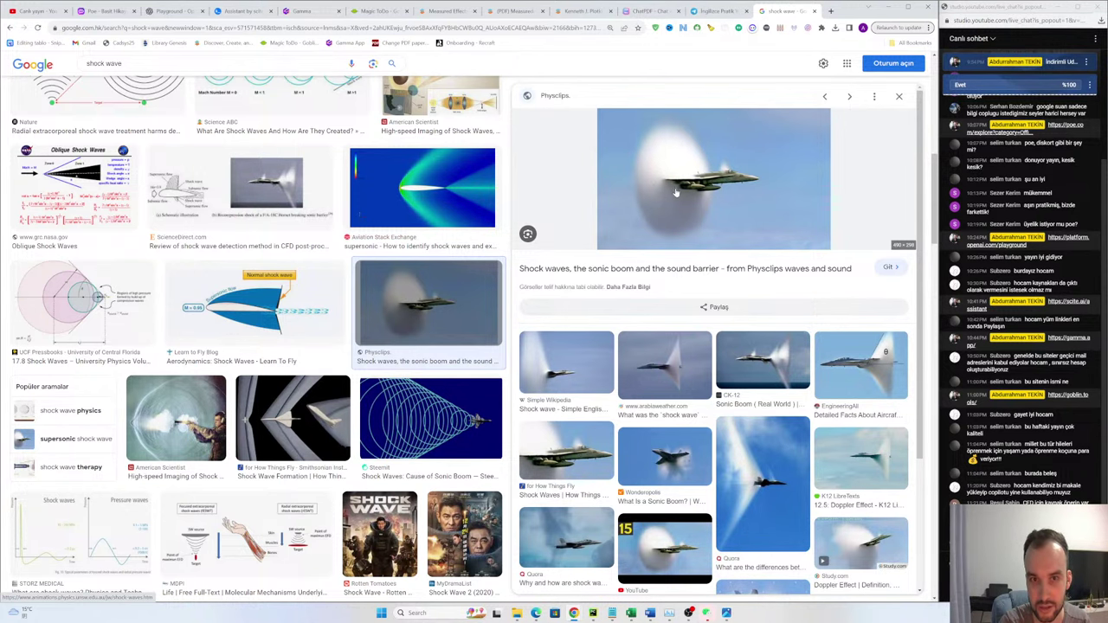
pyautogui.scroll(3, 676, 192)
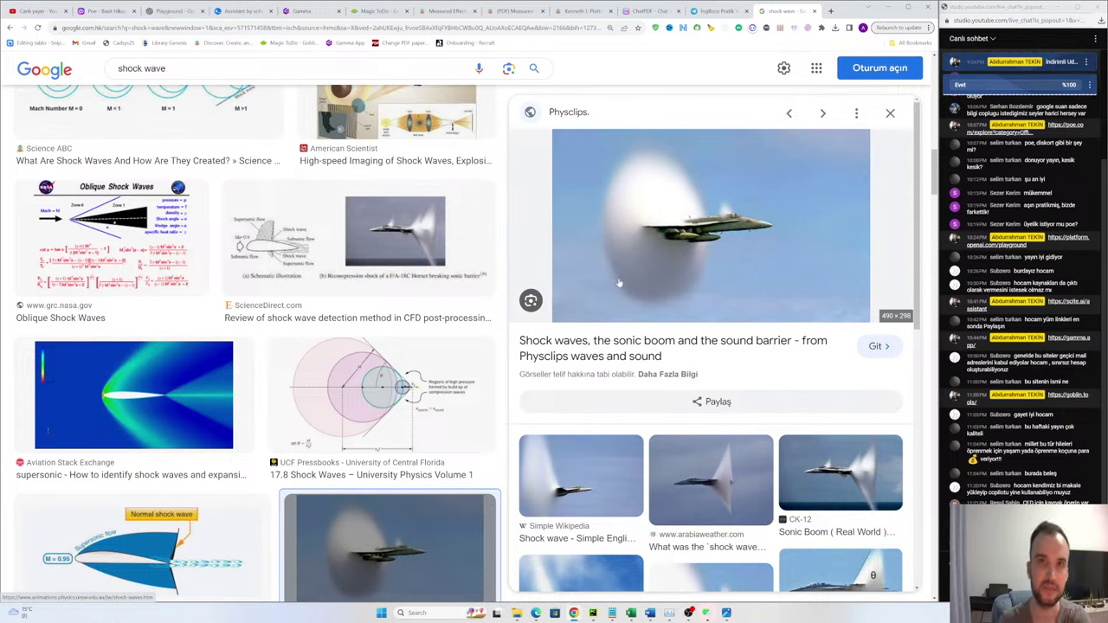
pyautogui.scroll(2, 520, 187)
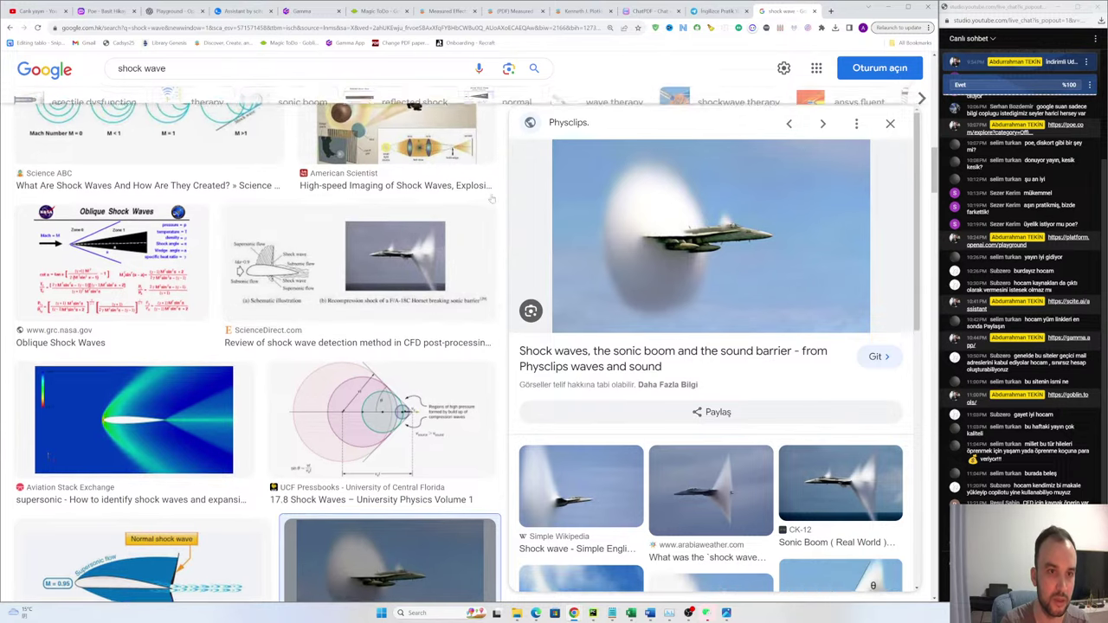
pyautogui.click(889, 152)
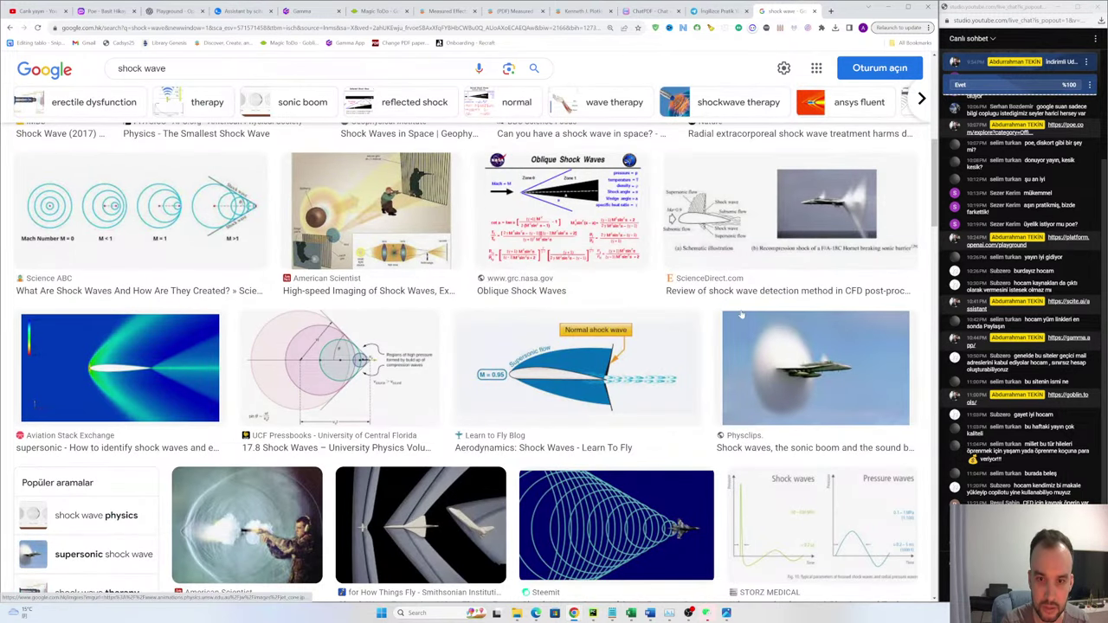
# Step: Look through the shock wave image results and preview Steemit's "Shock Waves: Cause of Sonic Boom" diagram
pyautogui.scroll(-3, 623, 299)
pyautogui.scroll(2, 623, 298)
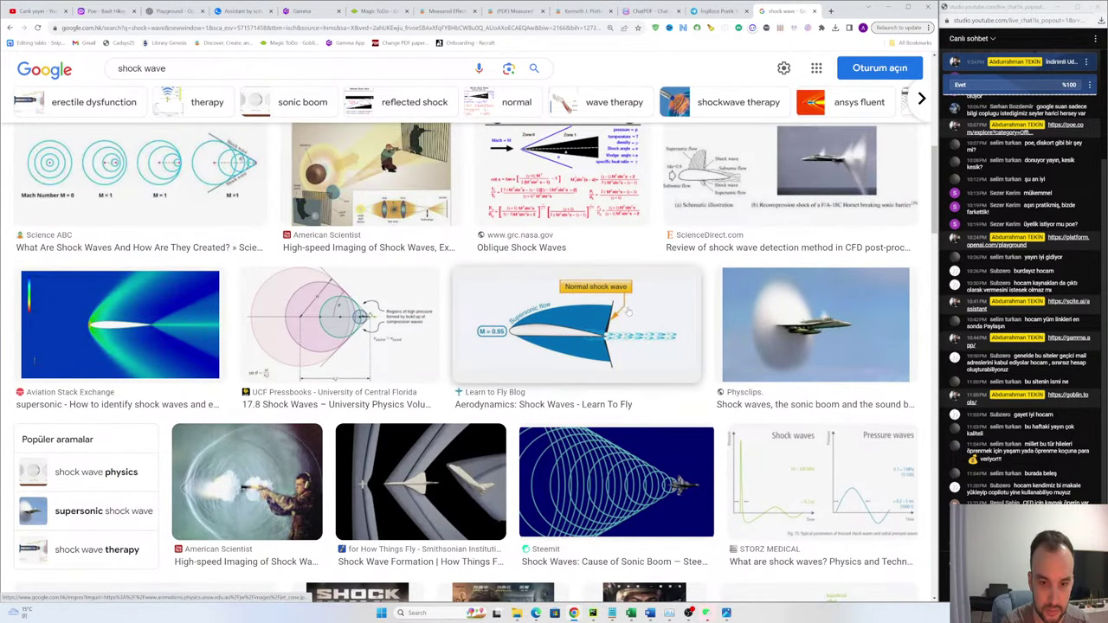
pyautogui.scroll(-1, 624, 307)
pyautogui.click(656, 362)
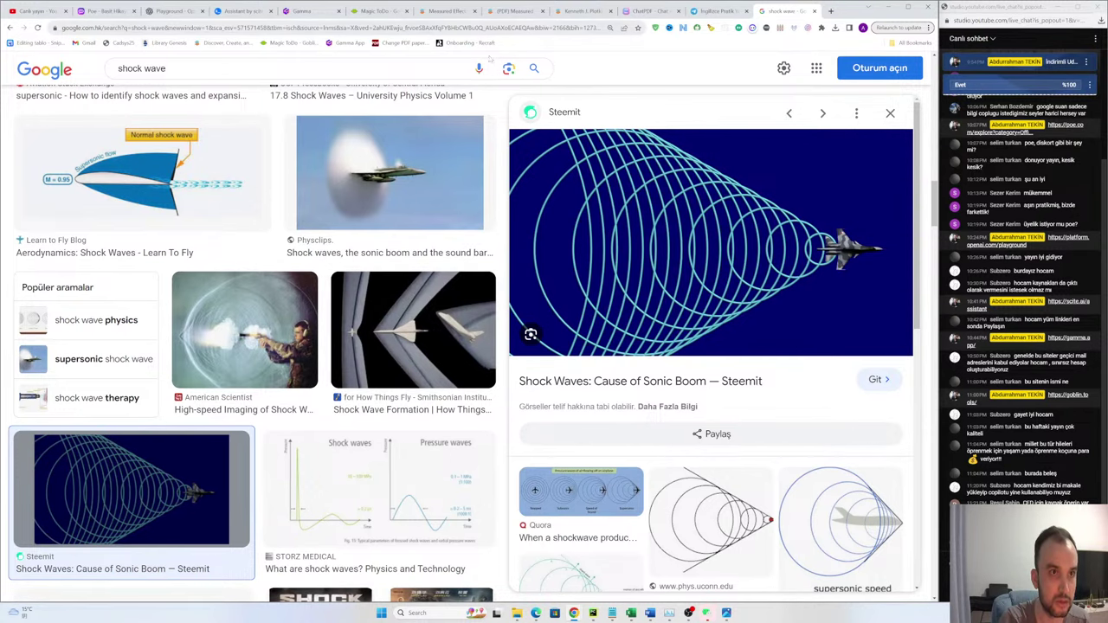
# Step: Bring the saved bullet shadowgram over the Steemit diagram for comparison, examine it magnified in a maximized window, and minimize the viewer
pyautogui.click(726, 613)
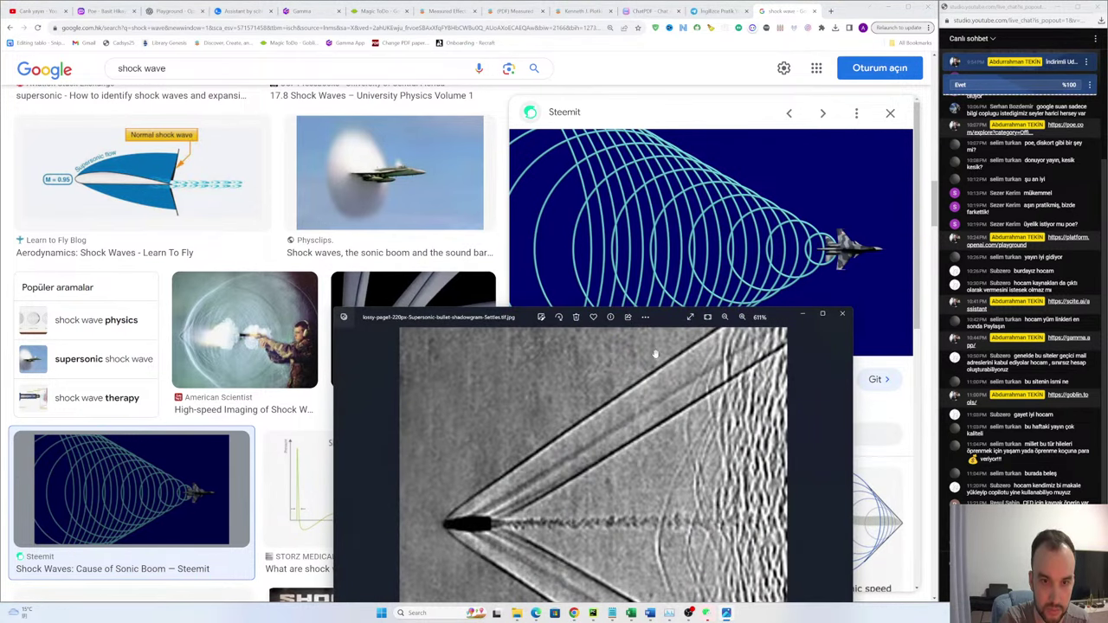
pyautogui.moveTo(667, 323); pyautogui.dragTo(623, 90)
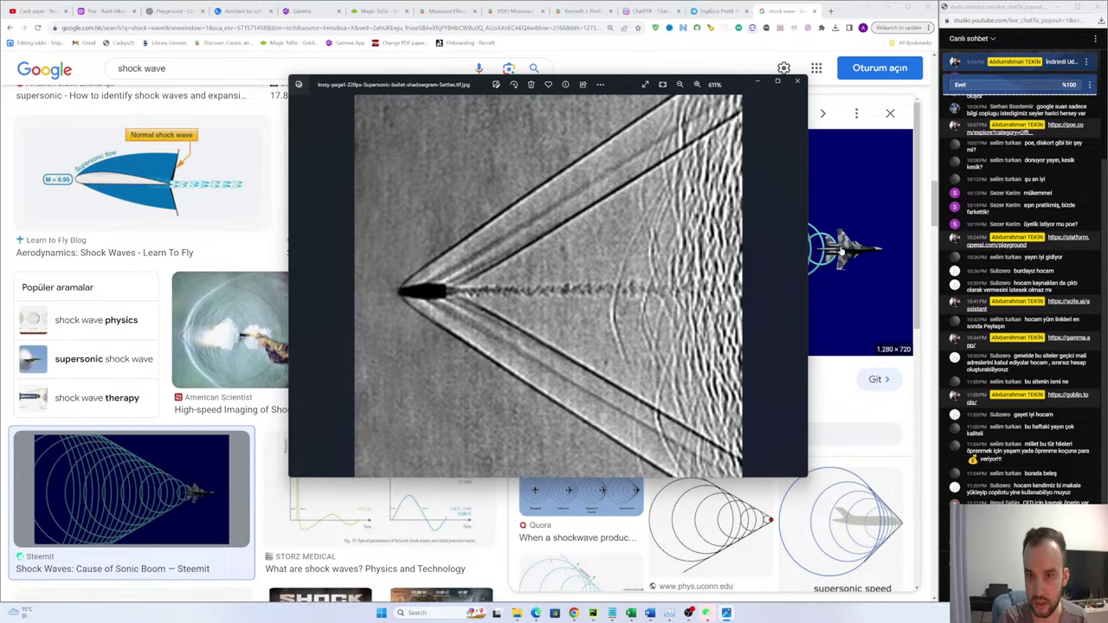
pyautogui.moveTo(737, 90)
pyautogui.mouseDown()
pyautogui.moveTo(454, 271)
pyautogui.moveTo(459, 319)
pyautogui.moveTo(616, 223)
pyautogui.moveTo(757, 96)
pyautogui.mouseUp()
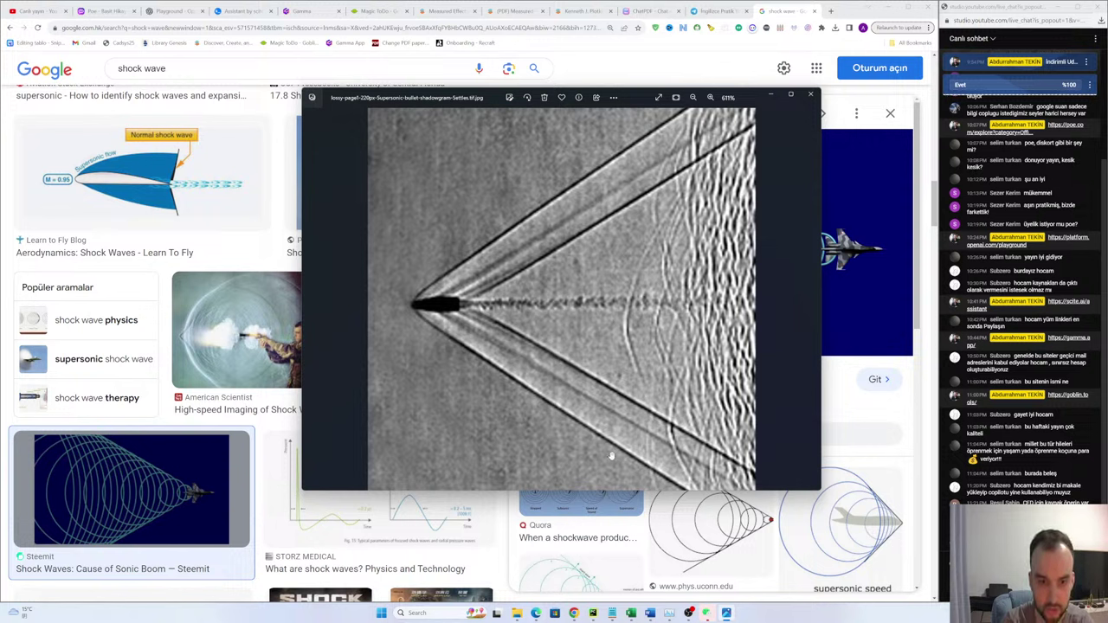
pyautogui.scroll(1, 559, 378)
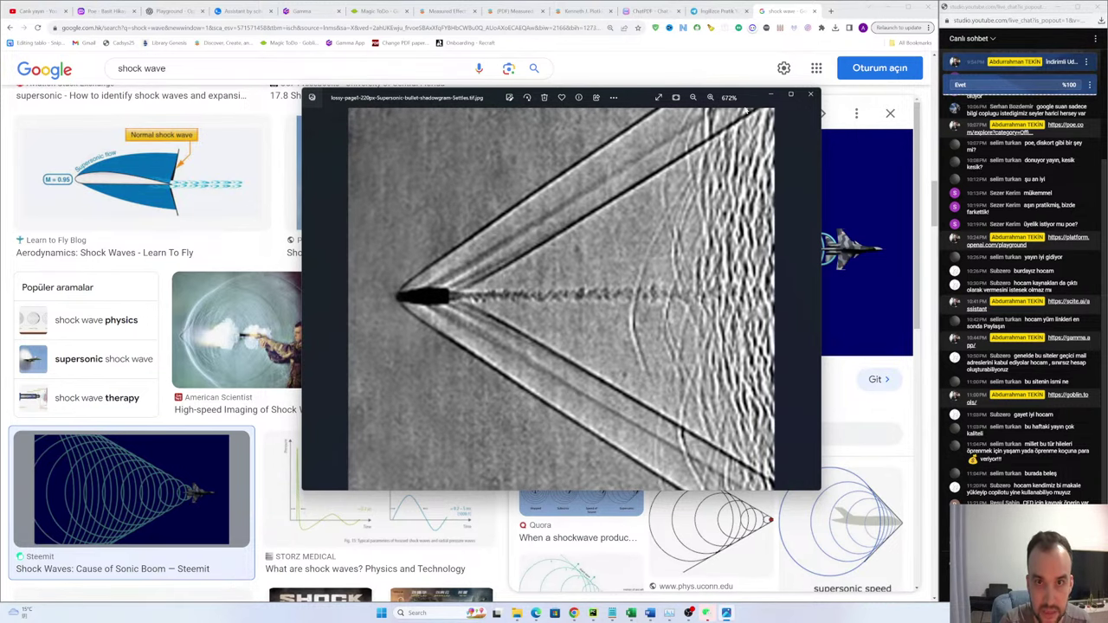
pyautogui.click(790, 93)
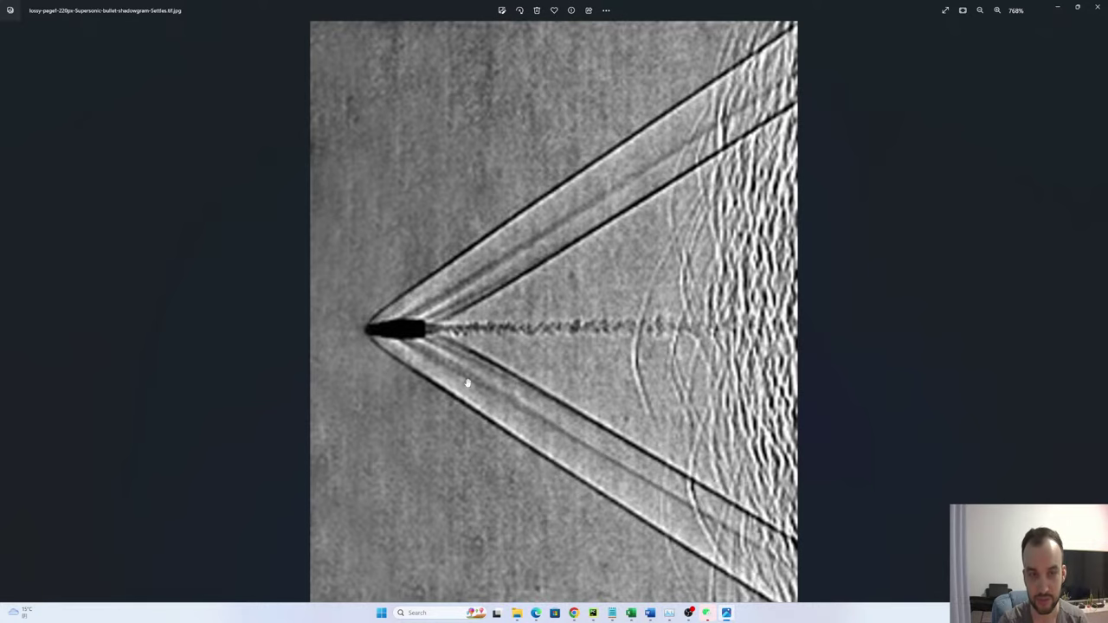
pyautogui.click(1057, 7)
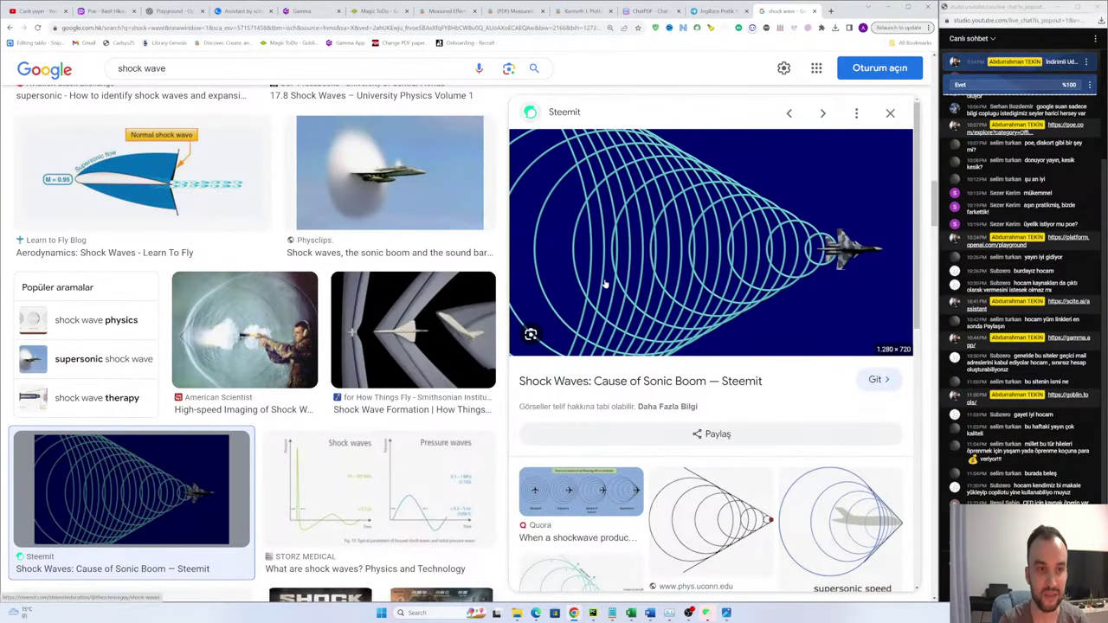
# Step: Leave the shock wave image results and return to the SciSpace paper with Copilot at Figures 8 to 11 on page 5
pyautogui.scroll(-2, 483, 289)
pyautogui.scroll(1, 476, 355)
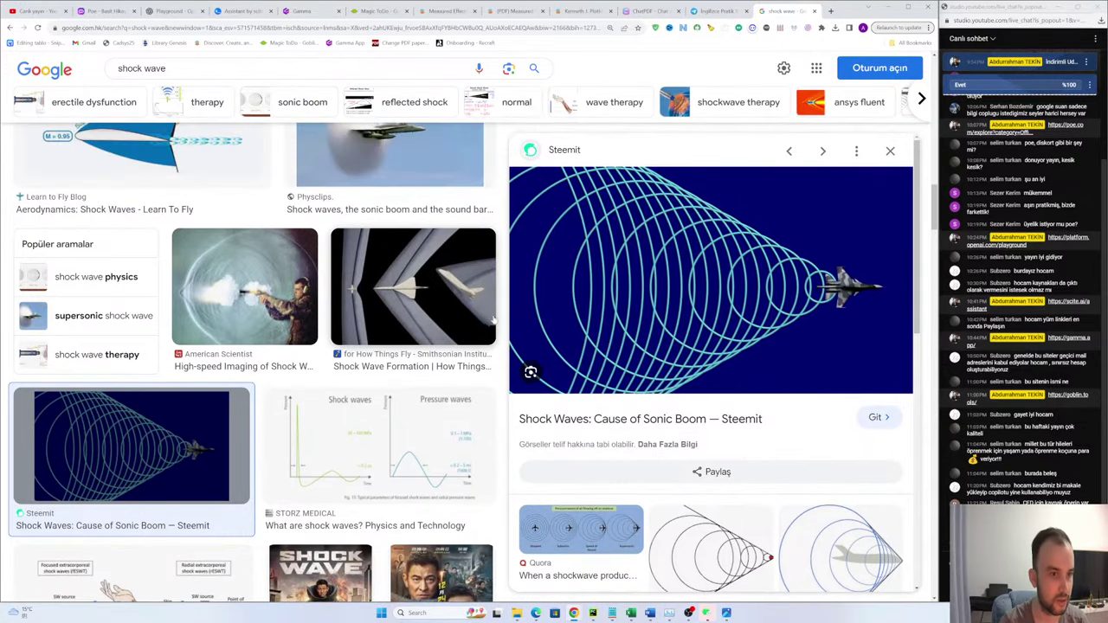
pyautogui.scroll(-1, 494, 319)
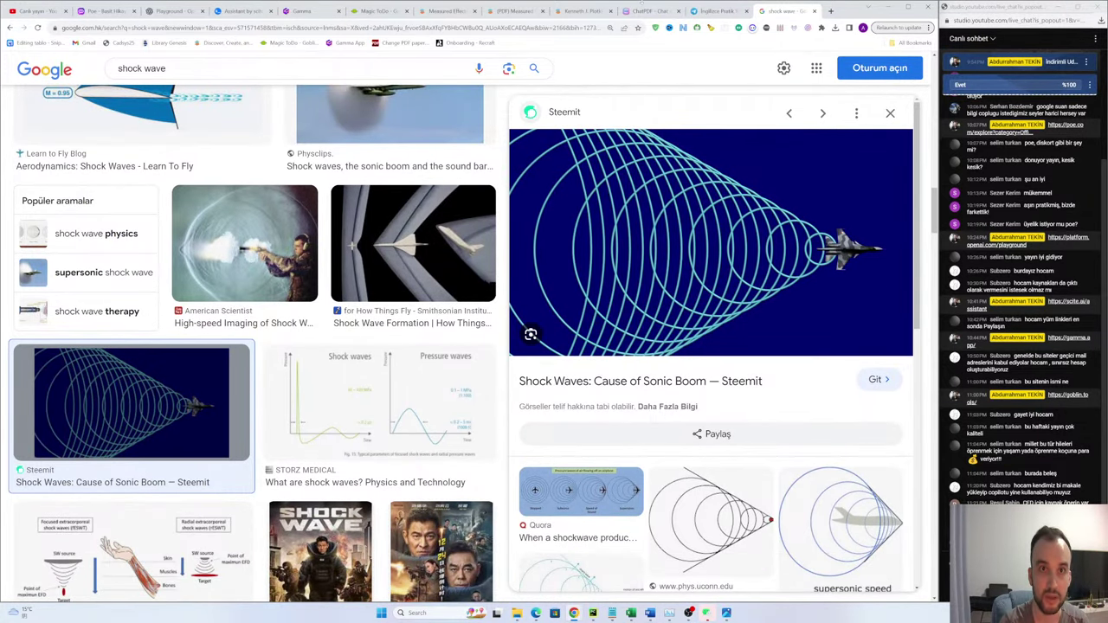
pyautogui.click(651, 11)
pyautogui.click(581, 11)
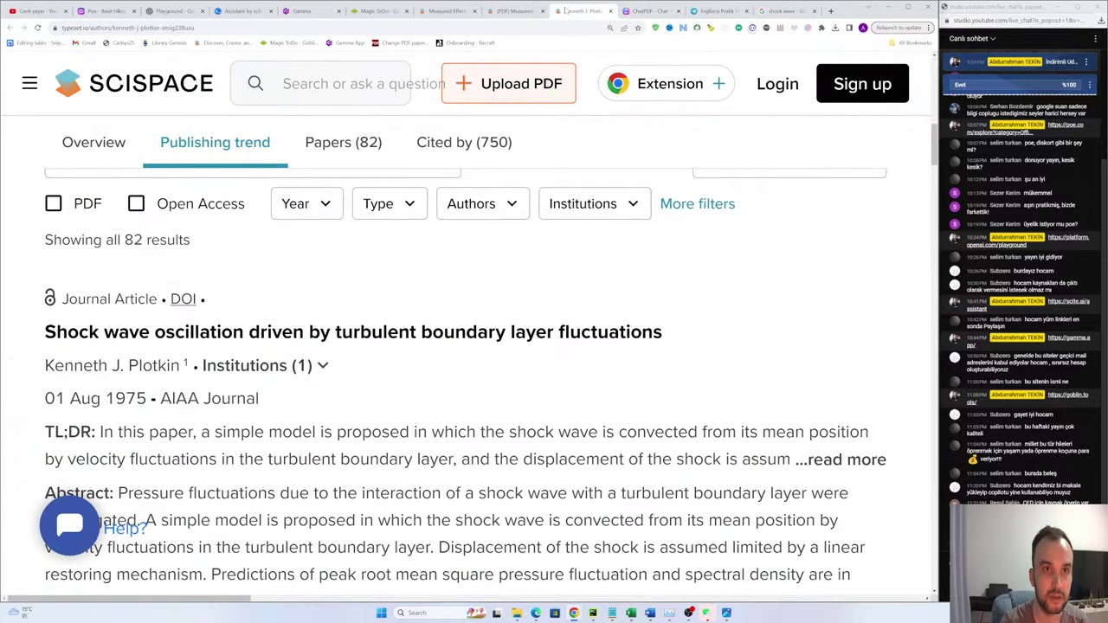
pyautogui.click(515, 10)
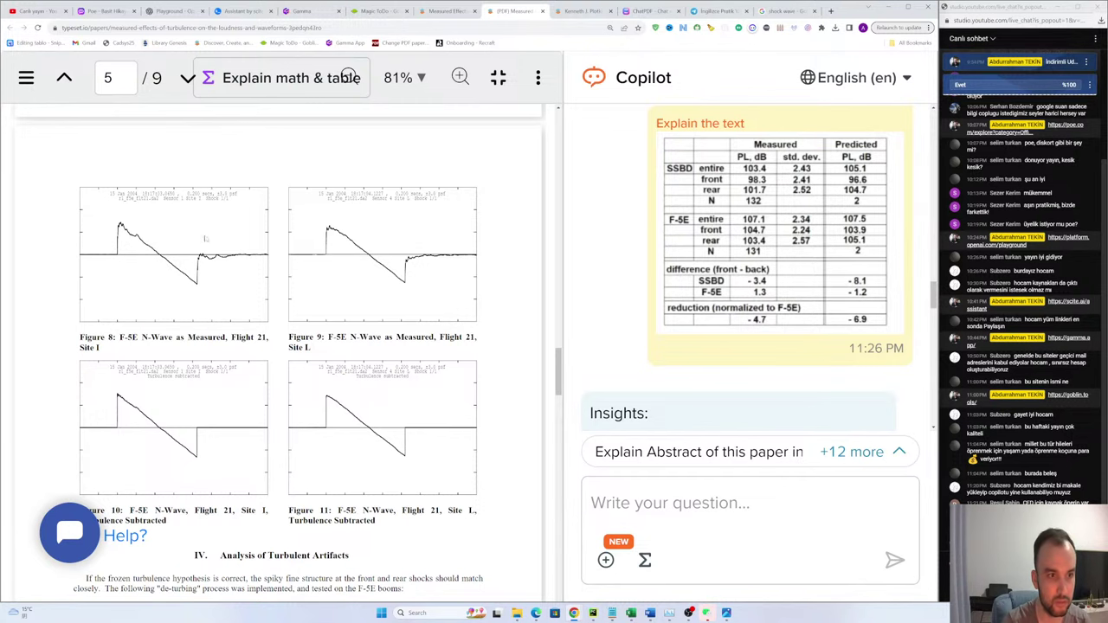
# Step: Examine the SSBD and F-5E loudness table clip from the Copilot chat in an enlarged preview, then close it
pyautogui.hotkey('ctrl', '+')
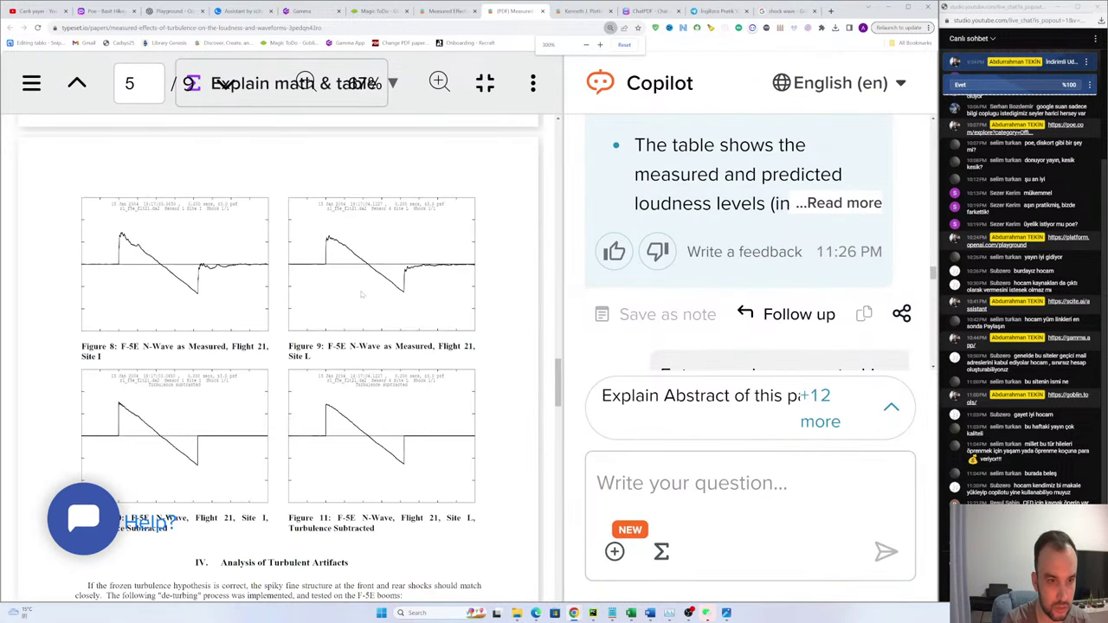
pyautogui.hotkey('ctrl', '-')
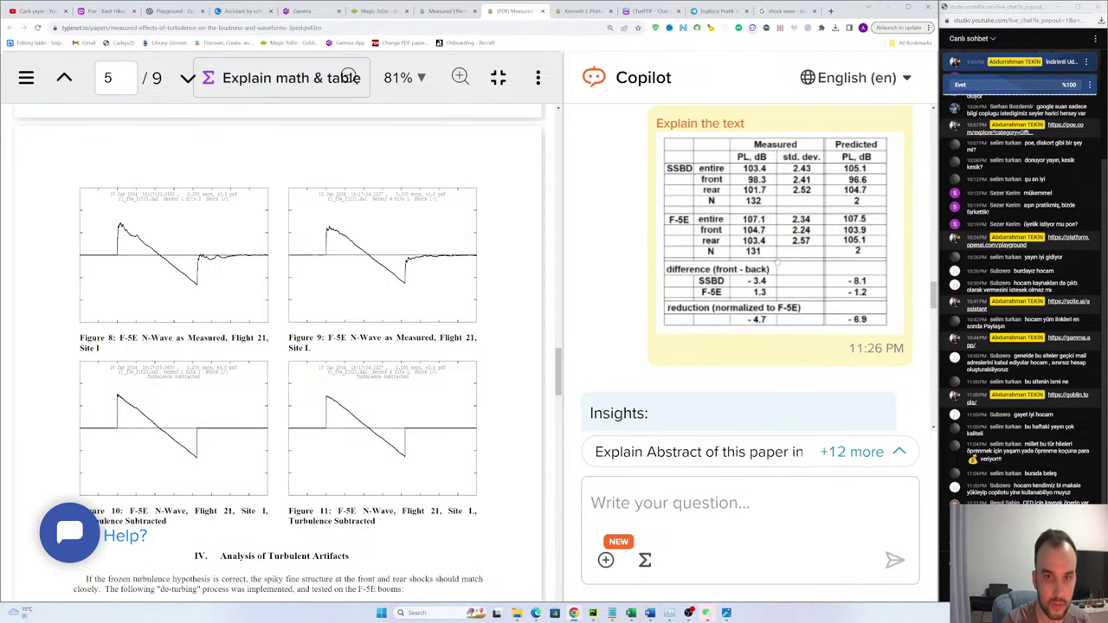
pyautogui.hotkey('ctrl', '+')
pyautogui.hotkey('ctrl', '+')
pyautogui.hotkey('ctrl', '+')
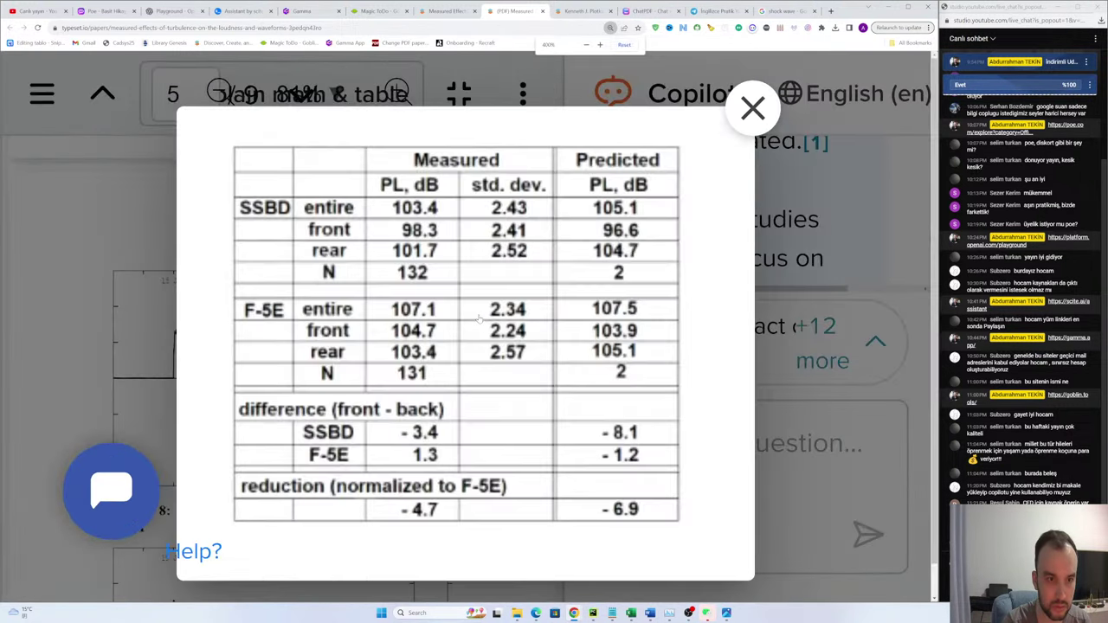
pyautogui.hotkey('ctrl', '-')
pyautogui.hotkey('ctrl', '-')
pyautogui.hotkey('ctrl', '-')
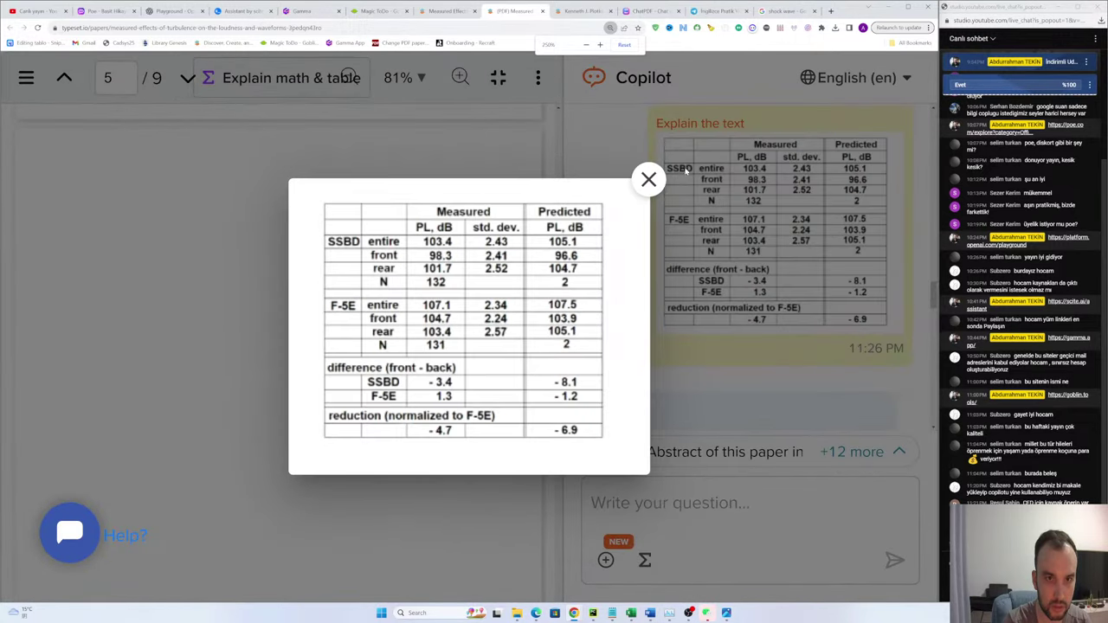
pyautogui.click(686, 171)
# Step: Submit the Figure 9 N-wave plot to Copilot with Explain math & table, and examine the clipped image enlarged
pyautogui.click(285, 78)
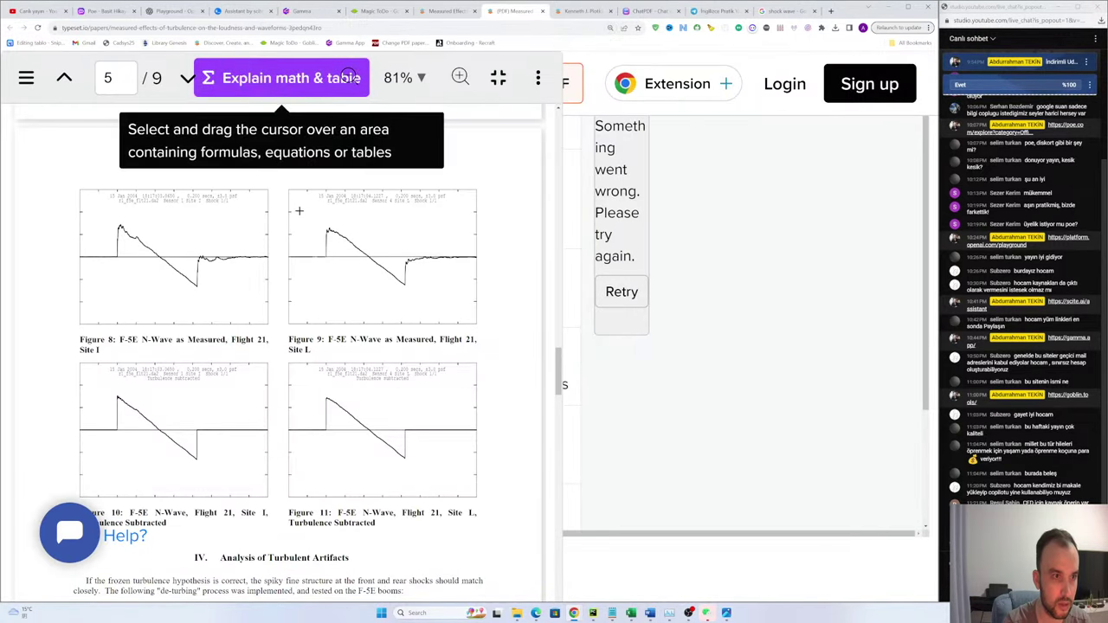
pyautogui.moveTo(288, 181); pyautogui.dragTo(495, 329)
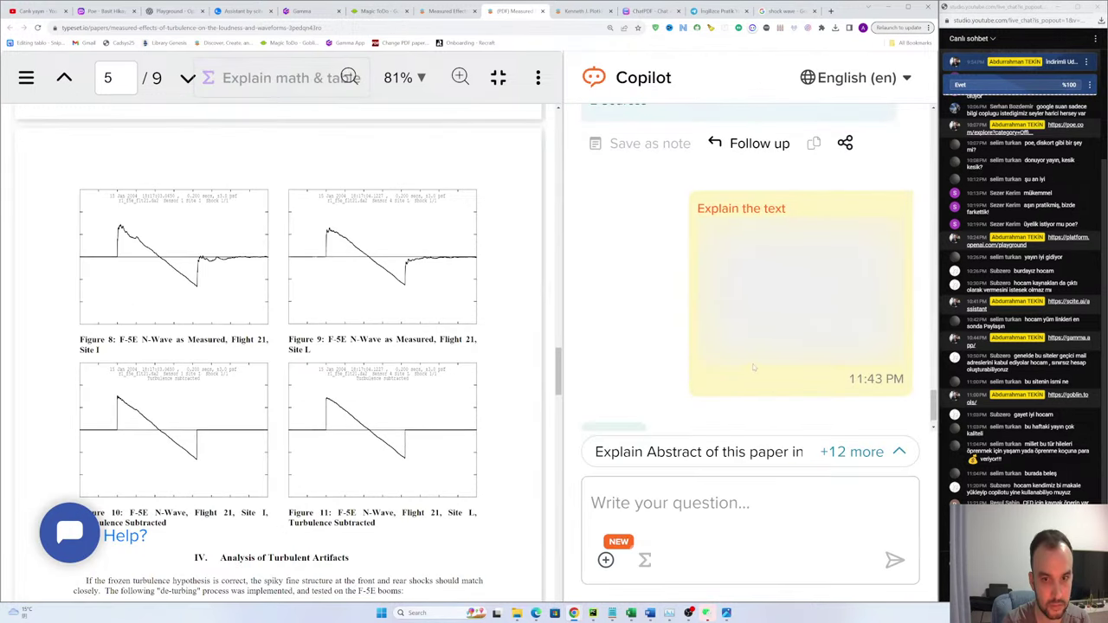
pyautogui.click(800, 294)
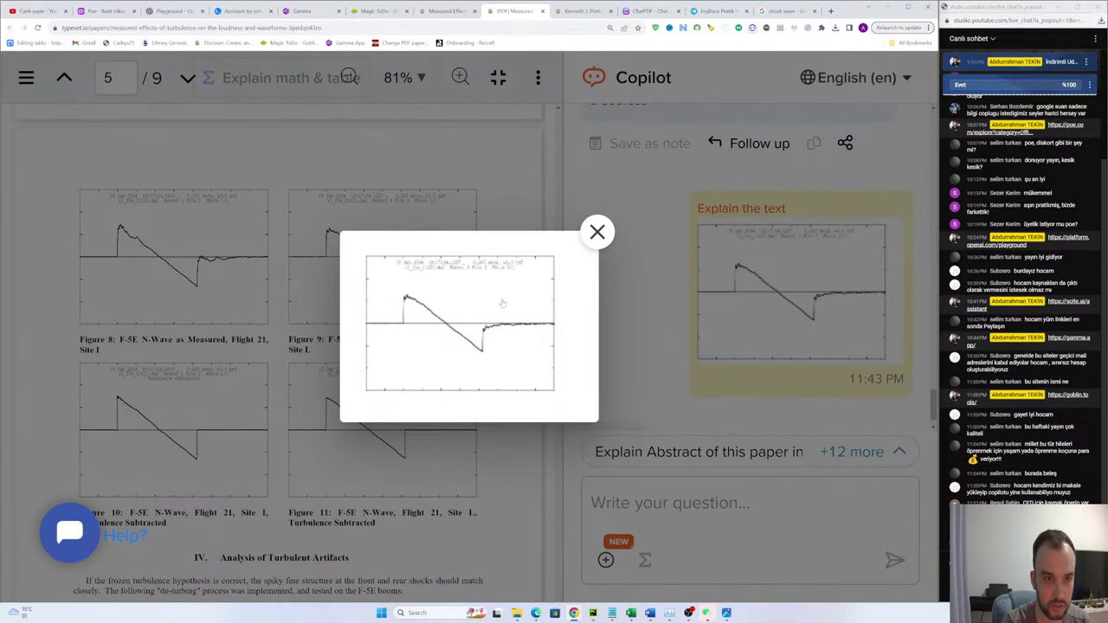
pyautogui.scroll(5, 502, 303)
pyautogui.scroll(-4, 503, 307)
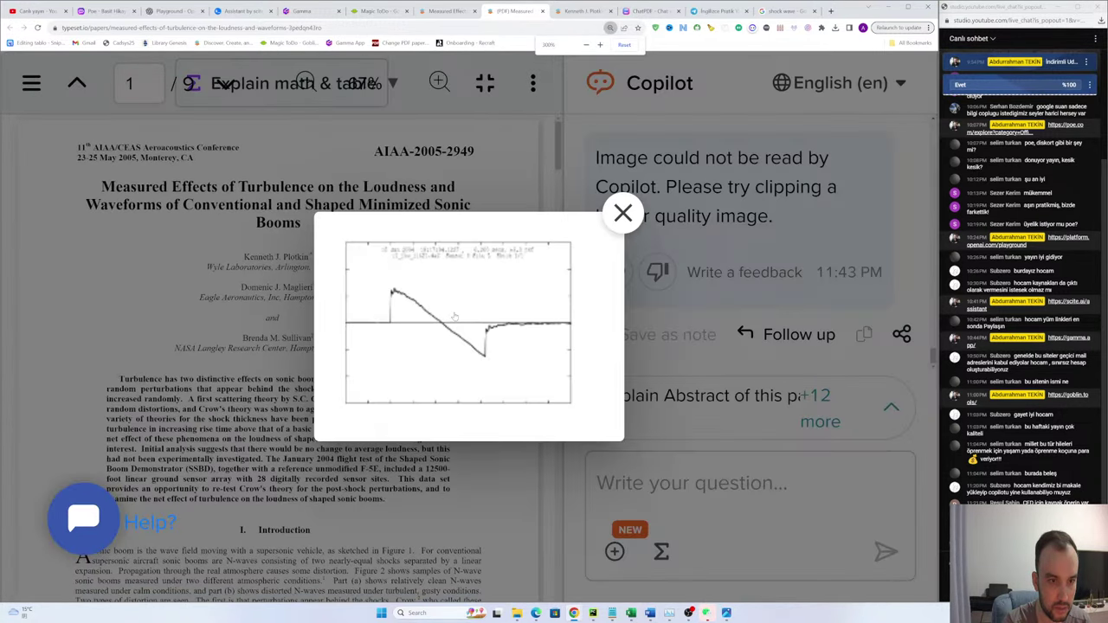
pyautogui.scroll(4, 471, 314)
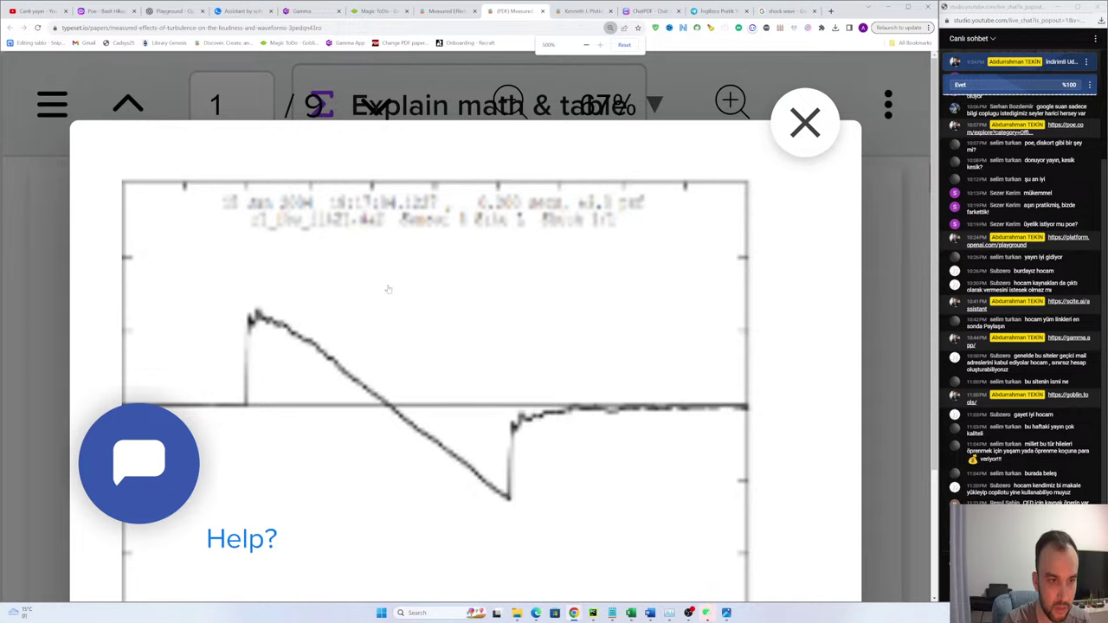
pyautogui.scroll(-3, 391, 289)
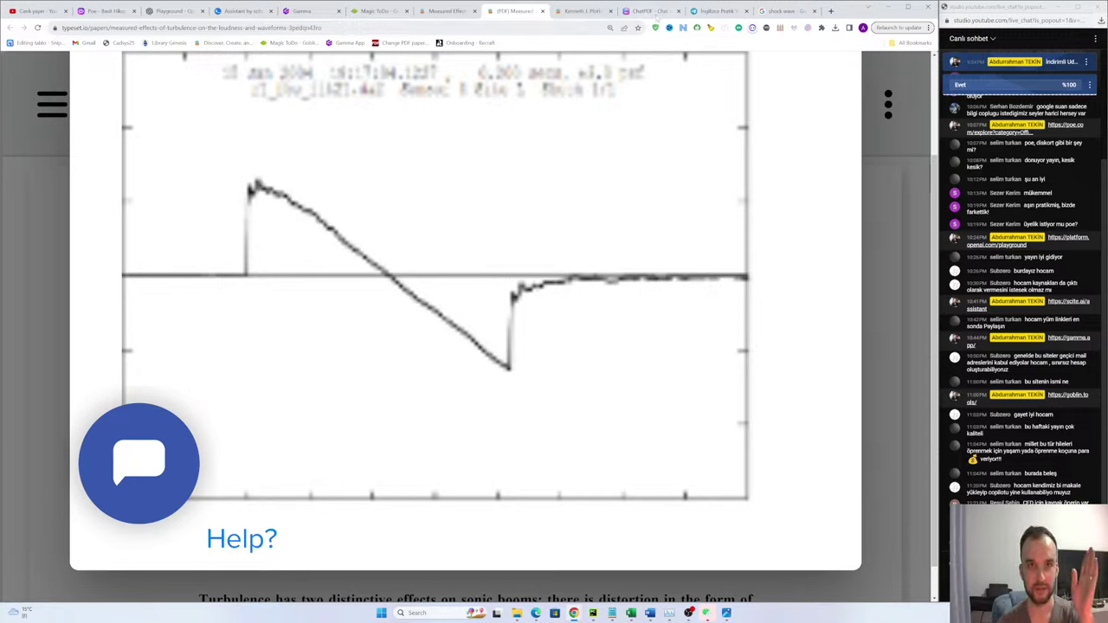
# Step: Compare the supersonic bullet shadowgram in the image viewer with the enlarged Figure 9 N-wave plot, alternating between the two windows
pyautogui.click(726, 613)
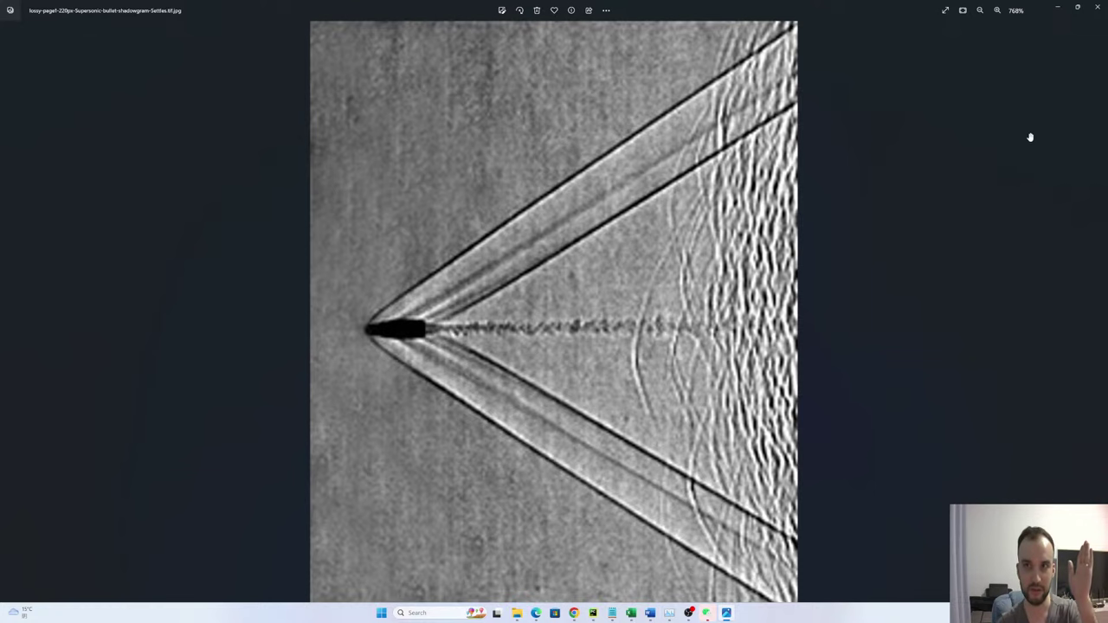
pyautogui.click(1058, 7)
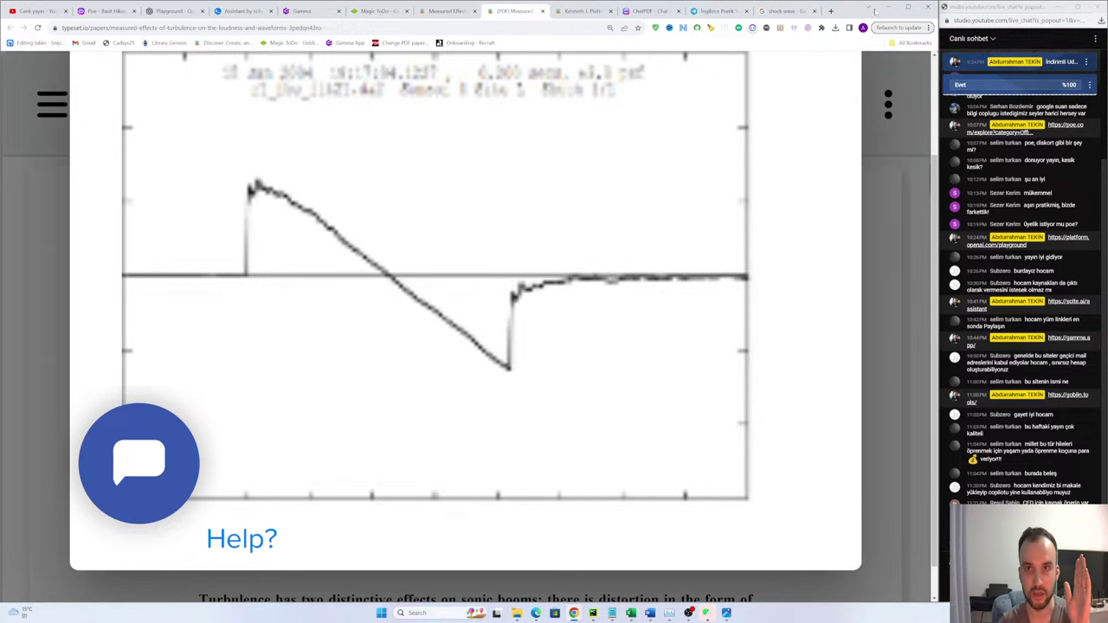
pyautogui.click(887, 7)
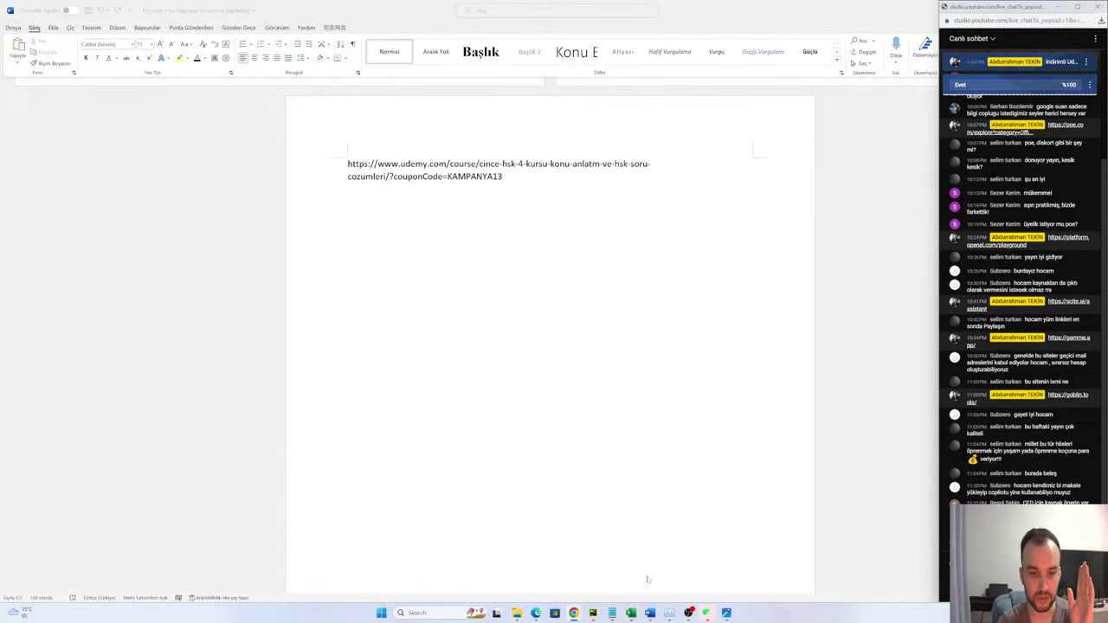
pyautogui.hotkey('alt', 'Tab')
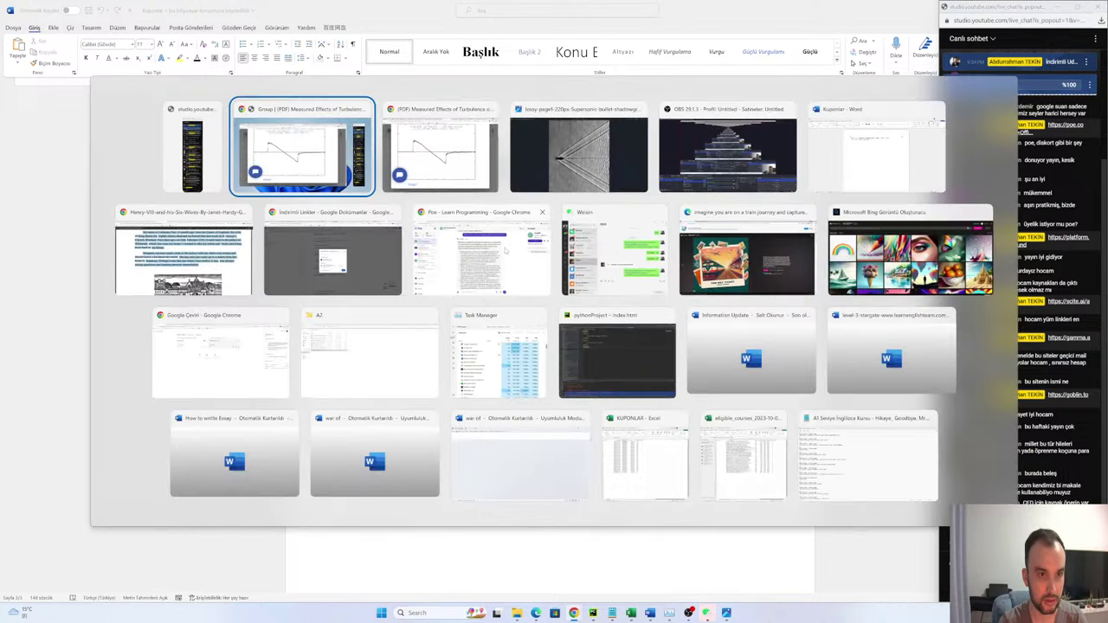
pyautogui.click(726, 613)
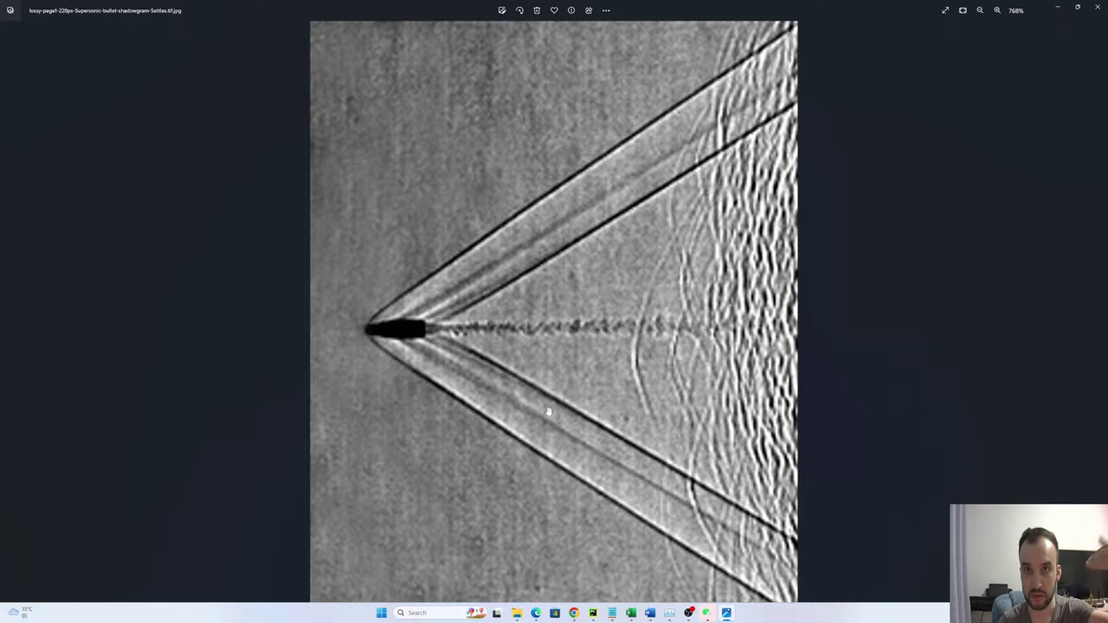
pyautogui.click(1058, 7)
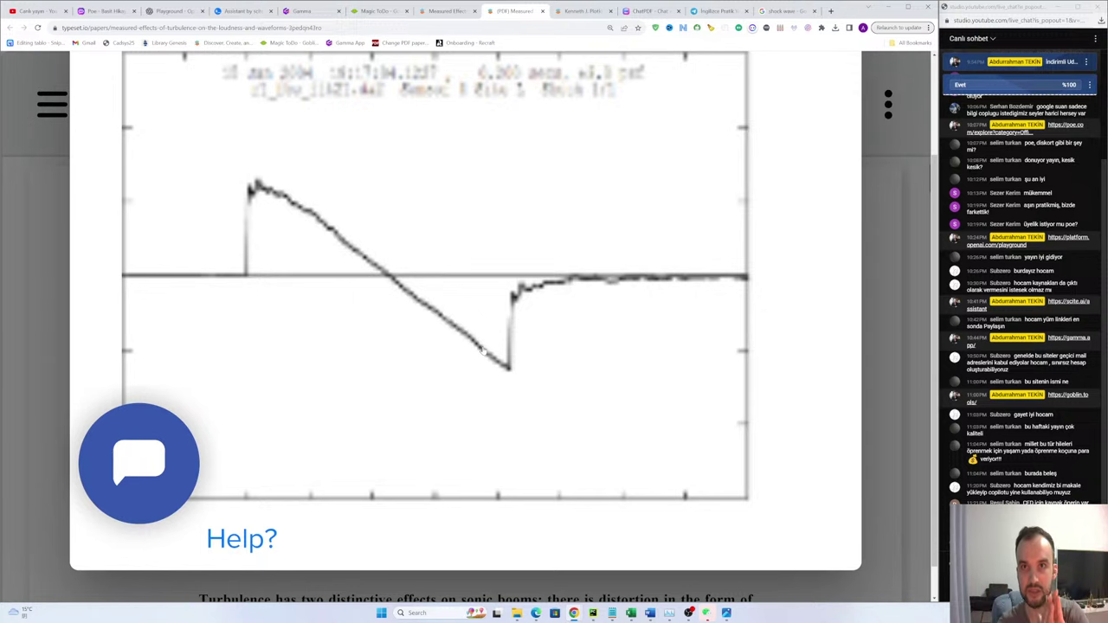
pyautogui.click(886, 8)
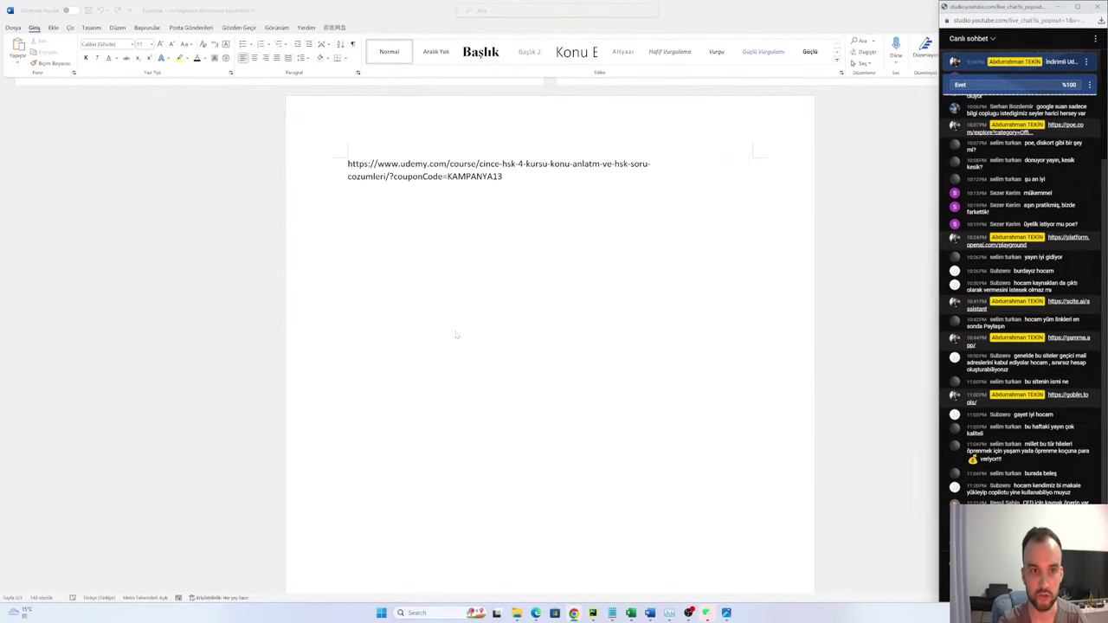
pyautogui.hotkey('alt', 'Tab')
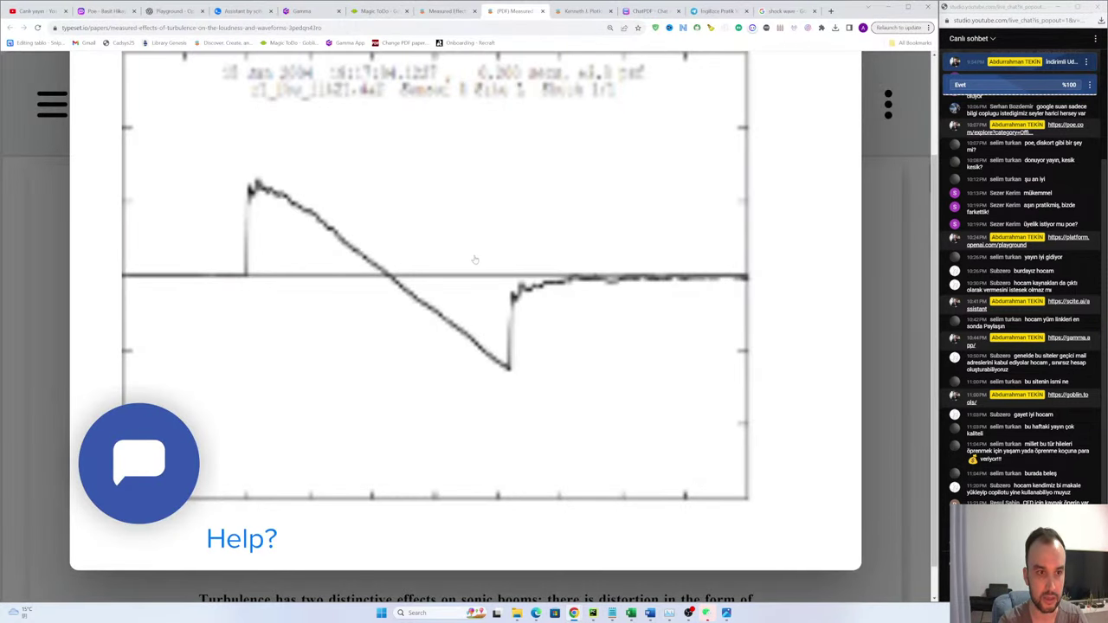
pyautogui.hotkey('alt', 'Tab')
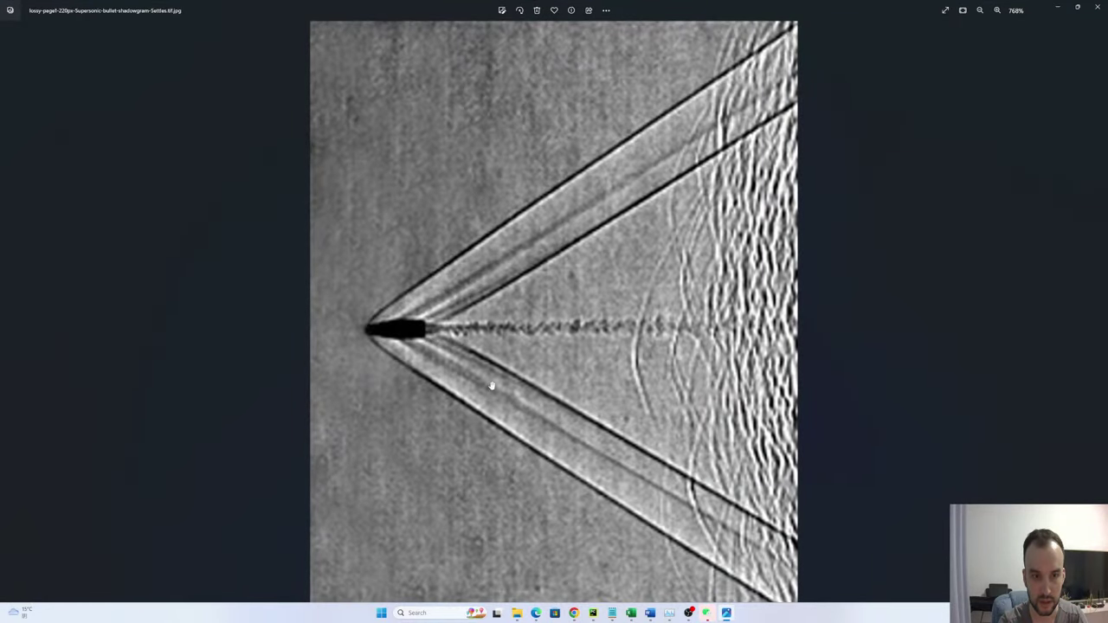